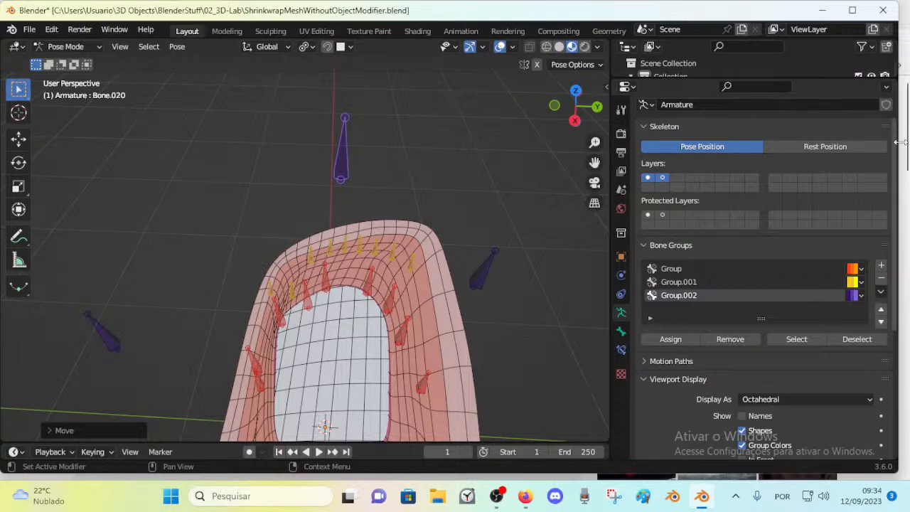
Switch to Firefox, test playback of the Mass Effect - Uncharted Worlds Extended video, pause it and rewind it to the start
{"action": "left_click", "coordinate": [716, 10]}
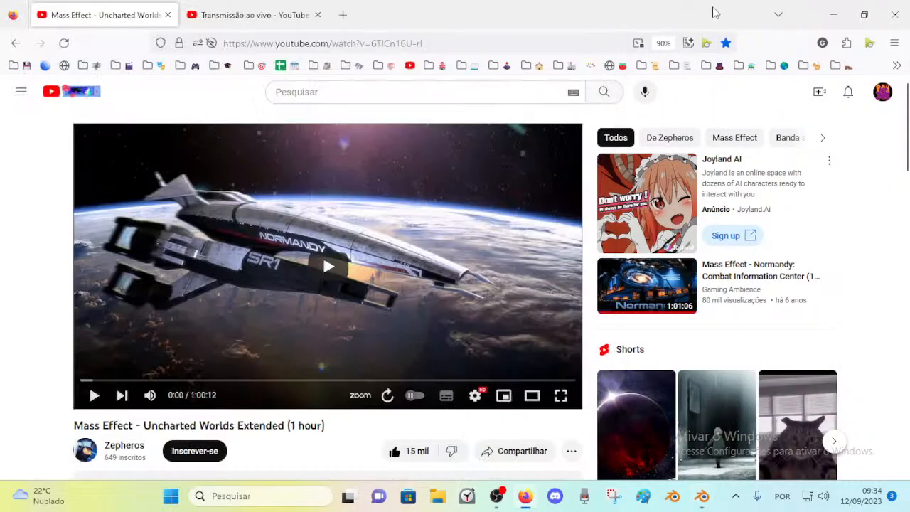
{"action": "left_click", "coordinate": [205, 215]}
{"action": "left_click", "coordinate": [234, 15]}
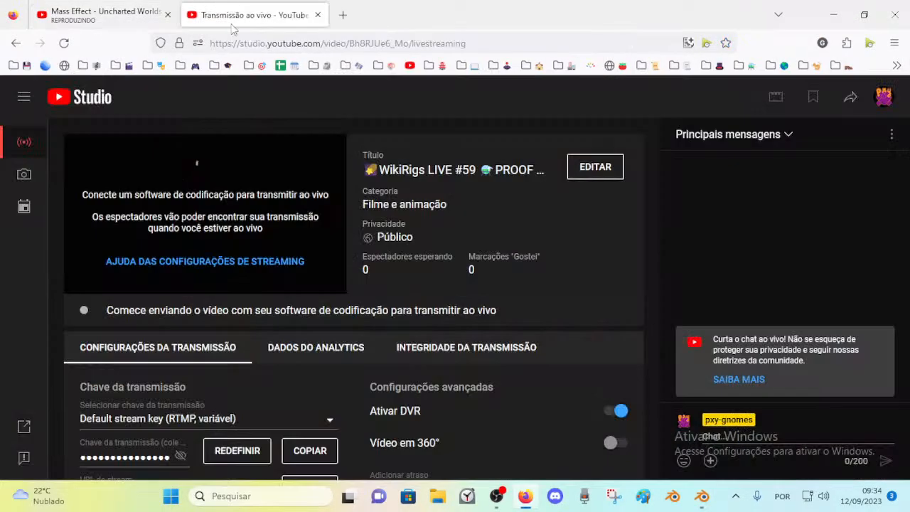
{"action": "left_click", "coordinate": [131, 9]}
{"action": "left_click", "coordinate": [180, 294]}
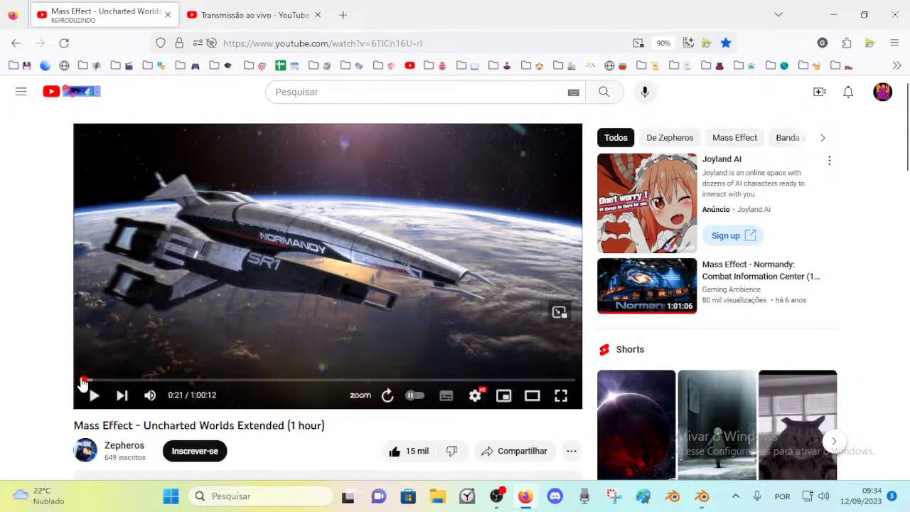
{"action": "left_click", "coordinate": [83, 379]}
Check the live stream's status in YouTube Studio, start the Mass Effect music video from the beginning and return to the stream dashboard
{"action": "left_click", "coordinate": [247, 23]}
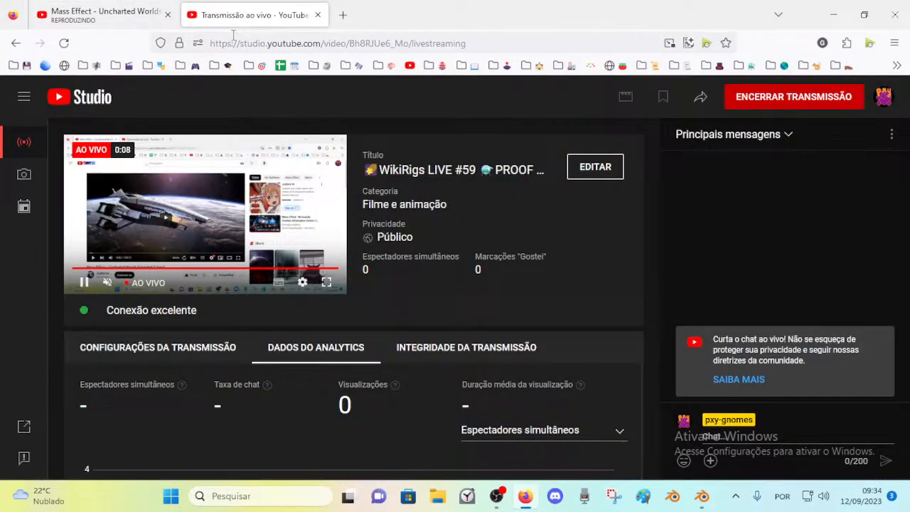
{"action": "left_click", "coordinate": [121, 6]}
{"action": "left_click", "coordinate": [97, 395]}
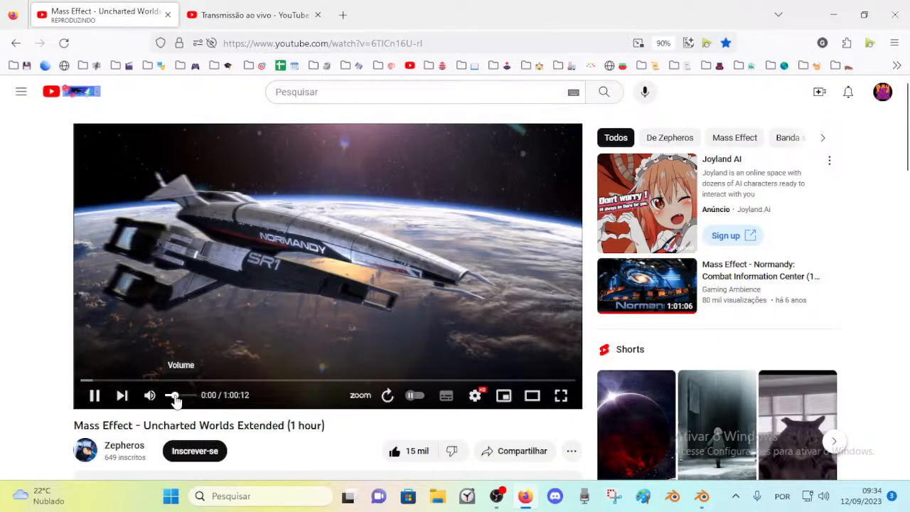
{"action": "left_click", "coordinate": [250, 14]}
Switch to Blender and widen its window until only the live chat beside it stays uncovered
{"action": "left_click", "coordinate": [702, 496]}
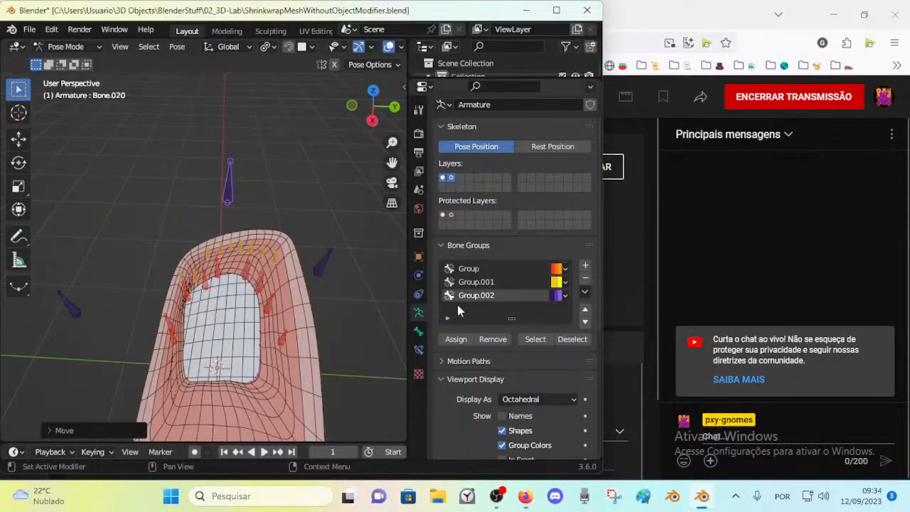
{"action": "left_click_drag", "start_coordinate": [604, 172], "coordinate": [672, 192]}
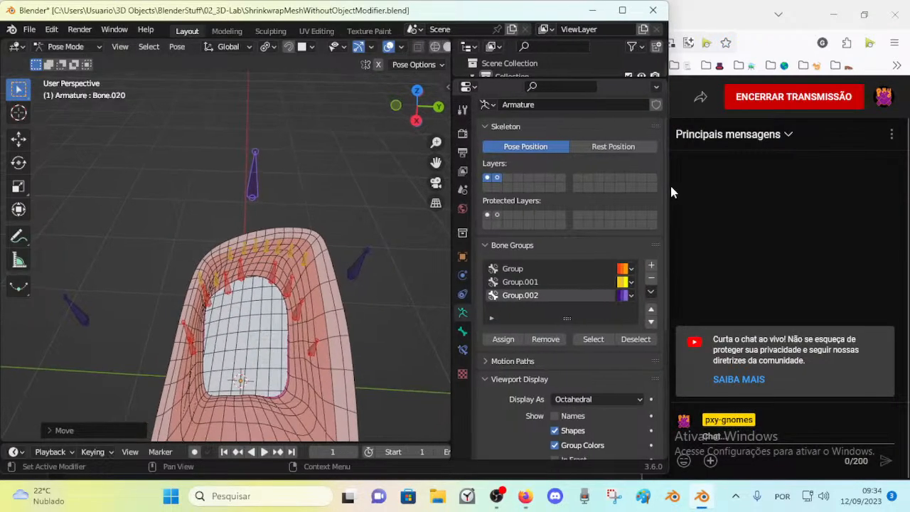
{"action": "left_click", "coordinate": [726, 193]}
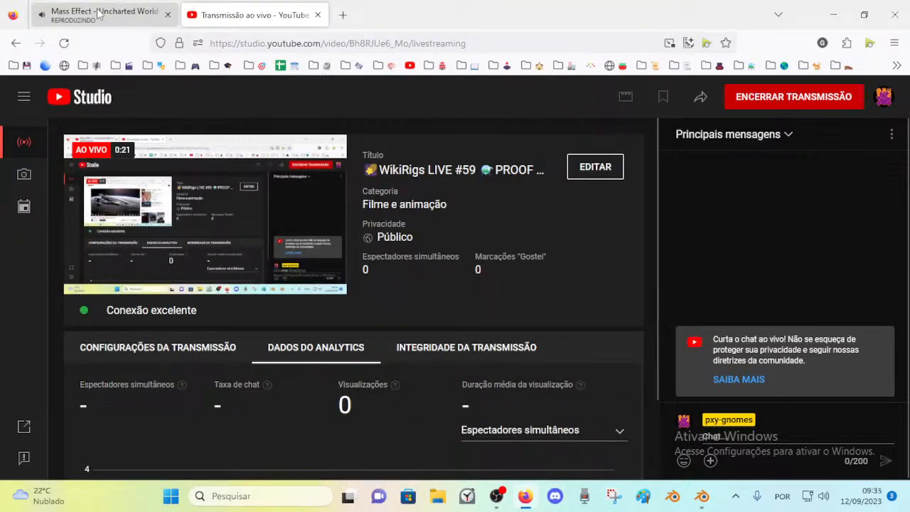
{"action": "left_click", "coordinate": [703, 497]}
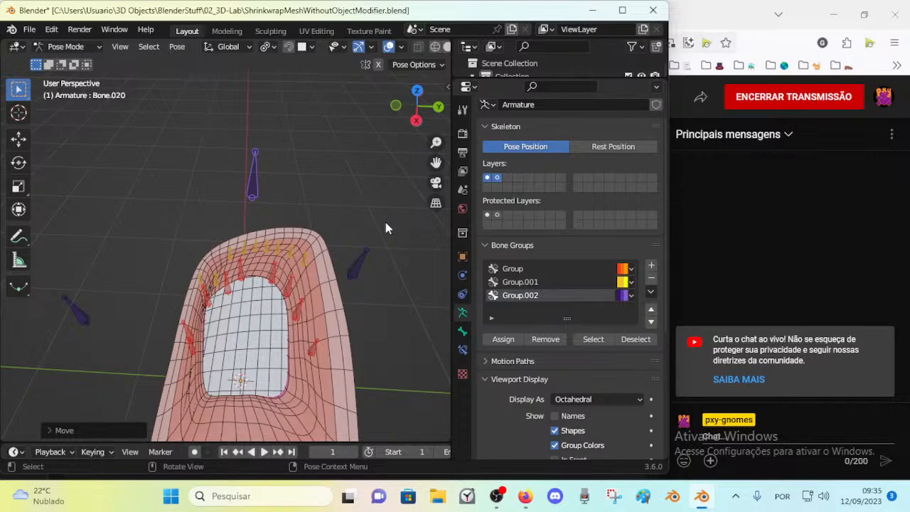
Inspect the rigged mesh, then switch to Firefox and check the Mass Effect music video's playback
{"action": "middle_click_drag", "start_coordinate": [326, 221], "coordinate": [234, 248]}
{"action": "scroll", "coordinate": [300, 262], "scroll_direction": "up", "scroll_amount": 1}
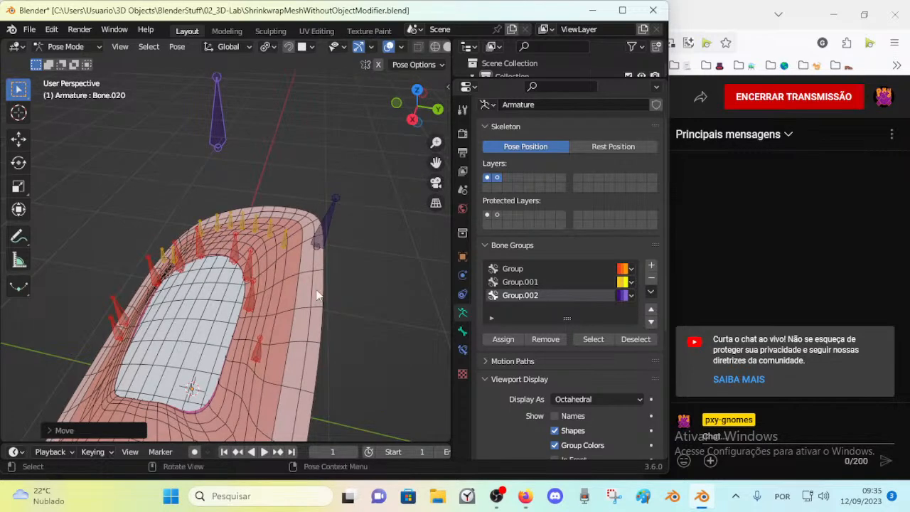
{"action": "left_click", "coordinate": [729, 279]}
{"action": "left_click", "coordinate": [99, 14]}
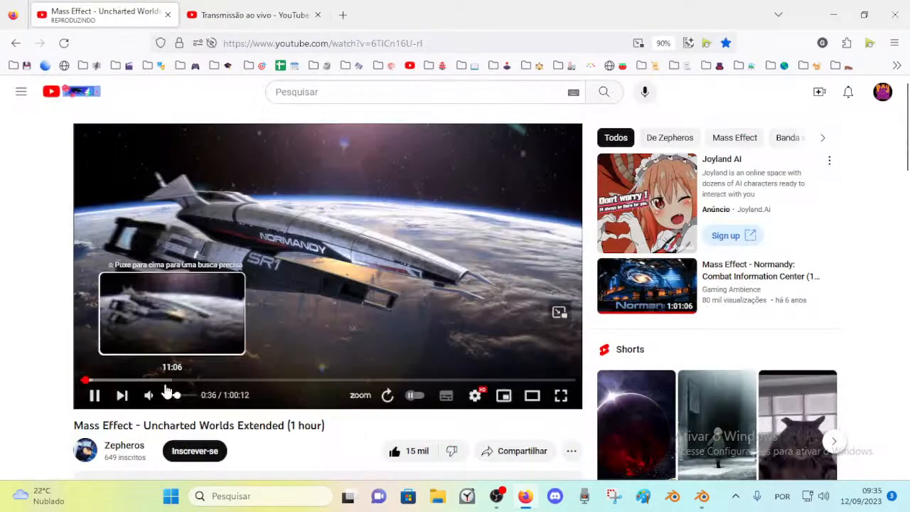
Switch to Blender and reposition the purple control bone beyond the rounded end of the rigged mesh
{"action": "left_click", "coordinate": [701, 495]}
{"action": "middle_click_drag", "start_coordinate": [263, 270], "coordinate": [263, 292]}
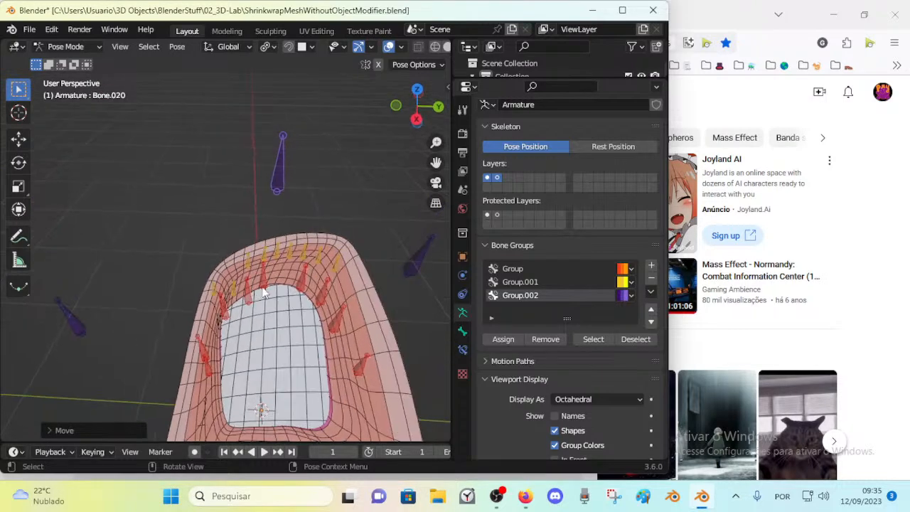
{"action": "middle_click_drag", "start_coordinate": [268, 187], "coordinate": [255, 217]}
{"action": "middle_click_drag", "start_coordinate": [287, 254], "coordinate": [306, 189]}
{"action": "middle_click_drag", "start_coordinate": [311, 142], "coordinate": [297, 200]}
{"action": "key", "text": "g"}
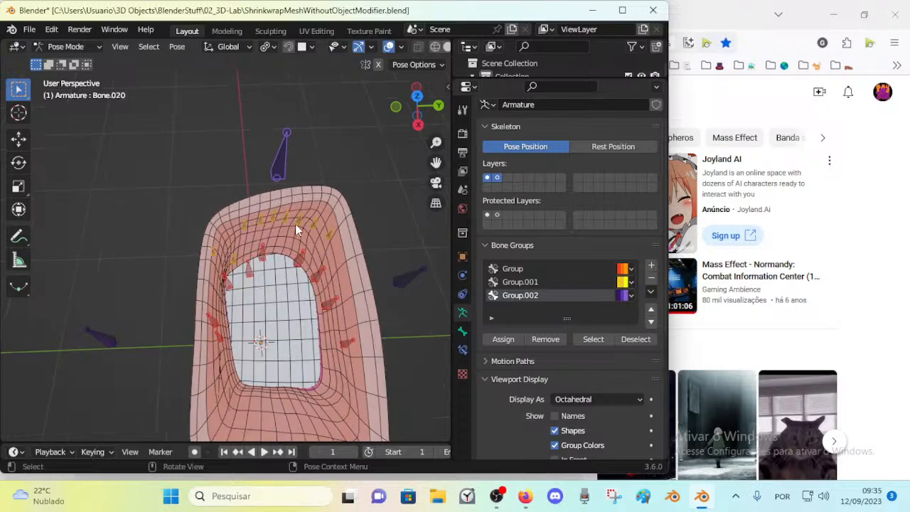
{"action": "left_click", "coordinate": [335, 240]}
{"action": "middle_click_drag", "start_coordinate": [288, 249], "coordinate": [356, 181]}
{"action": "key", "text": "g"}
{"action": "left_click", "coordinate": [375, 155]}
{"action": "key", "text": "g"}
{"action": "left_click", "coordinate": [284, 154]}
Select Bone.007, put SurfPatch.001 into Weight Paint mode with the armature selected, and turn off vertex selection masking
{"action": "middle_click_drag", "start_coordinate": [285, 156], "coordinate": [277, 266]}
{"action": "left_click", "coordinate": [289, 250]}
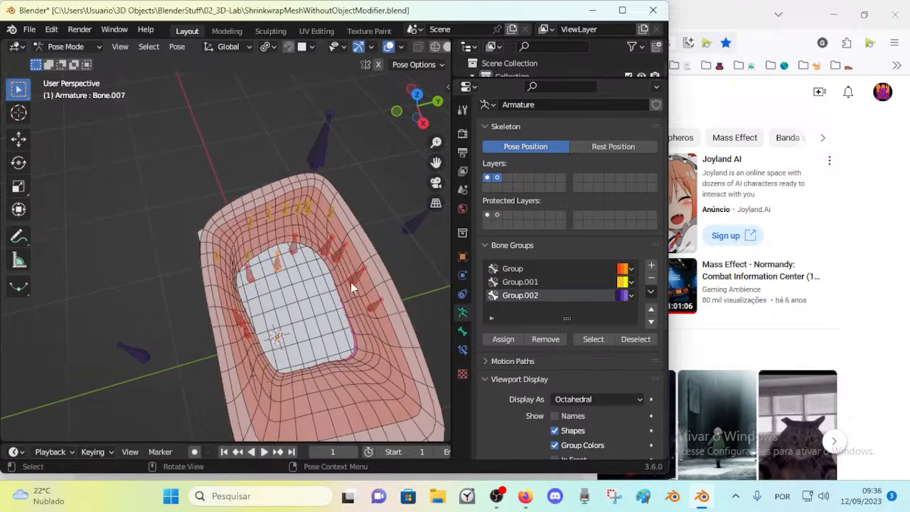
{"action": "key", "text": "ctrl+Tab"}
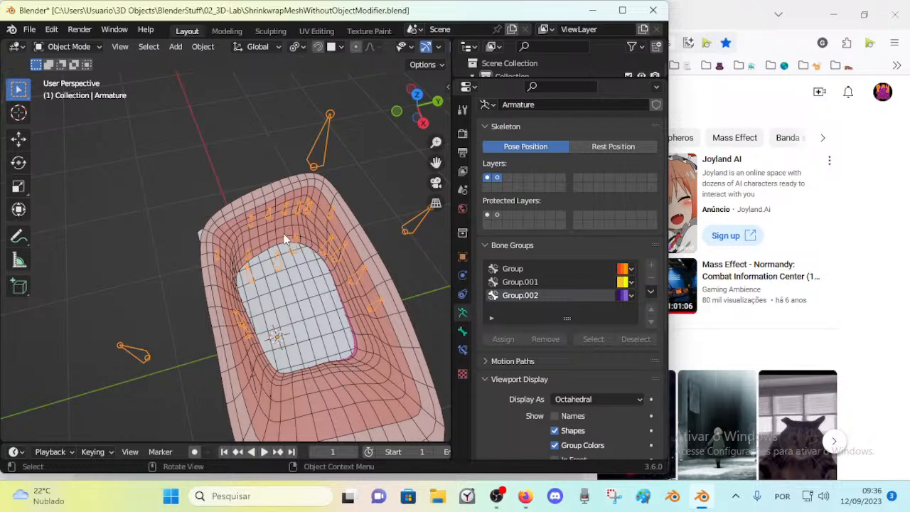
{"action": "left_click", "coordinate": [284, 240], "text": "shift"}
{"action": "key", "text": "ctrl+Tab"}
{"action": "key", "text": "w"}
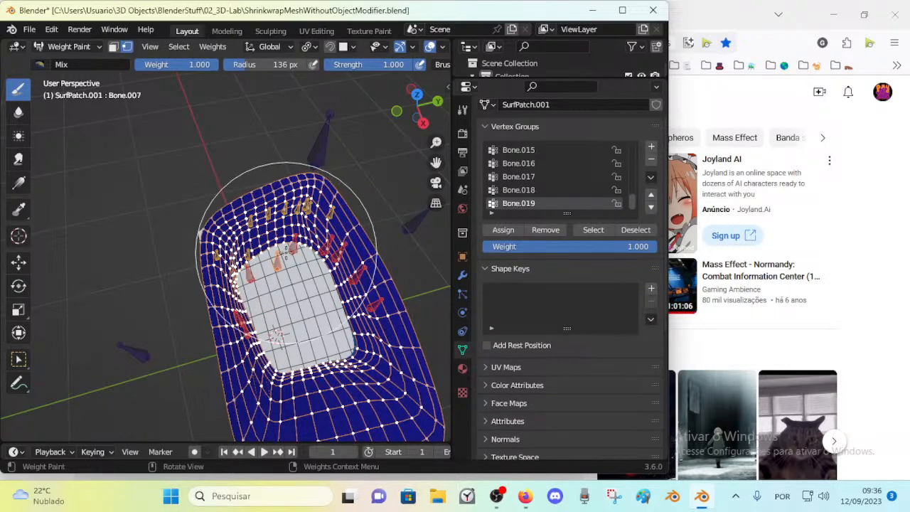
{"action": "key", "text": "v"}
Display the weights of Bone.002 and Bone.008 on SurfPatch.001 and look through the available weight commands
{"action": "left_click", "coordinate": [293, 248], "text": "ctrl"}
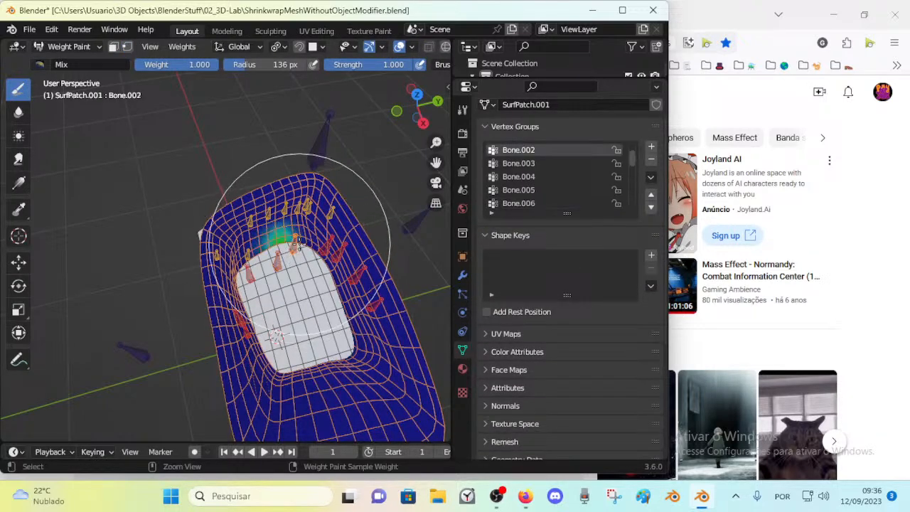
{"action": "left_click", "coordinate": [321, 248], "text": "ctrl"}
{"action": "left_click", "coordinate": [182, 47]}
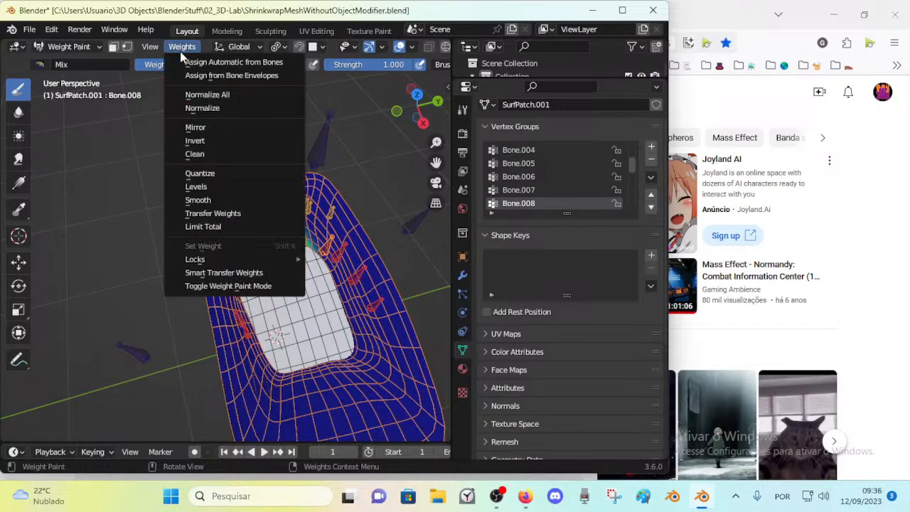
{"action": "left_click", "coordinate": [180, 51]}
Leave Weight Paint mode, open the armature in Edit Mode and examine its bones around the patch's rim
{"action": "key", "text": "Tab"}
{"action": "mouse_move", "coordinate": [279, 288]}
{"action": "middle_mouse_down"}
{"action": "mouse_move", "coordinate": [290, 240]}
{"action": "mouse_move", "coordinate": [272, 233]}
{"action": "mouse_move", "coordinate": [290, 275]}
{"action": "middle_mouse_up"}
{"action": "scroll", "coordinate": [286, 251], "scroll_direction": "up", "scroll_amount": 4}
{"action": "key", "text": "ctrl+Tab"}
{"action": "left_click", "coordinate": [213, 273]}
{"action": "left_click", "coordinate": [289, 279]}
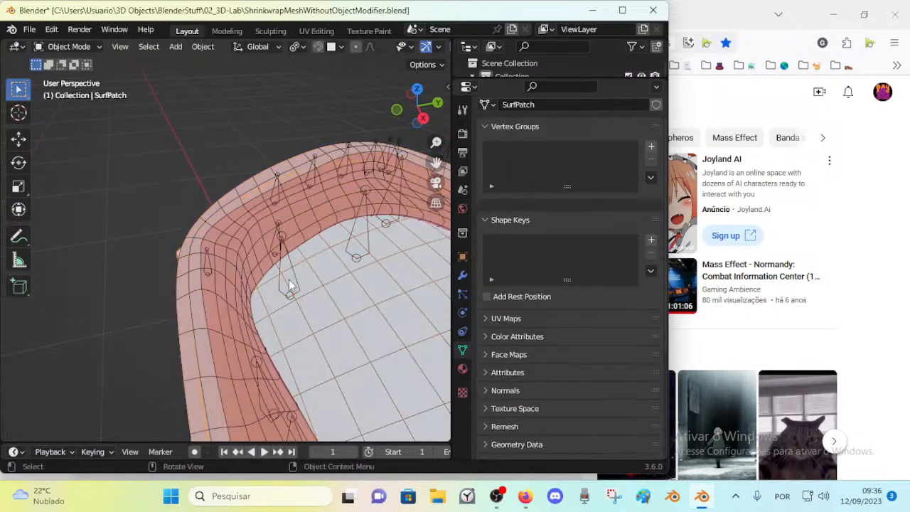
{"action": "left_click", "coordinate": [292, 267]}
{"action": "key", "text": "Tab"}
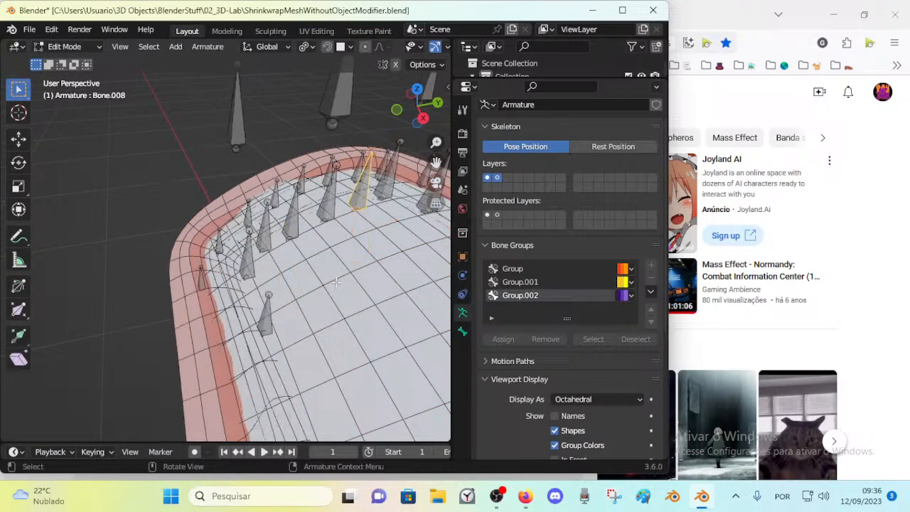
{"action": "middle_click_drag", "start_coordinate": [351, 281], "coordinate": [246, 272]}
{"action": "middle_click_drag", "start_coordinate": [209, 305], "coordinate": [232, 283]}
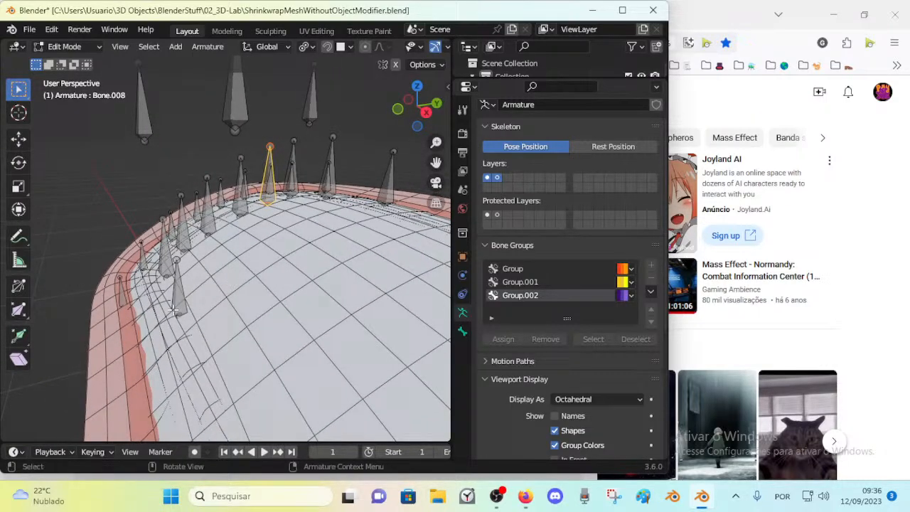
{"action": "middle_click_drag", "start_coordinate": [173, 311], "coordinate": [162, 311]}
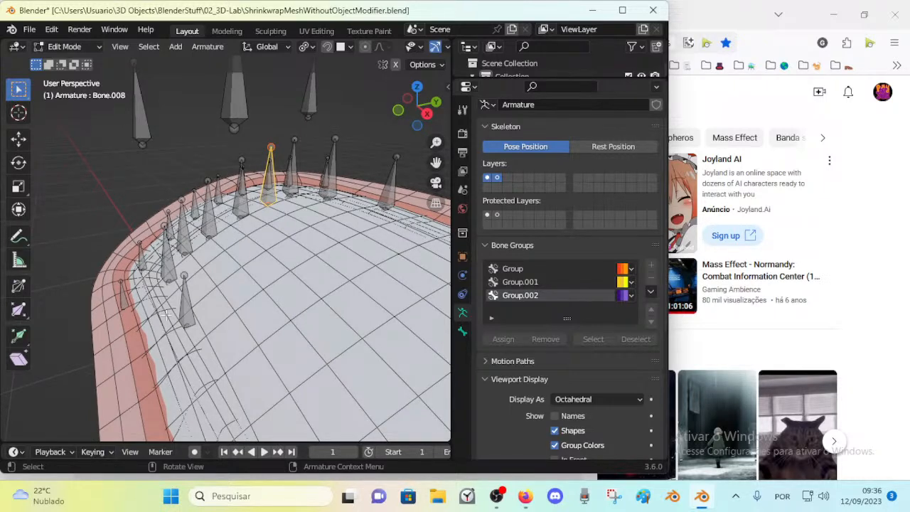
Return to Object Mode, open SurfPatch.001 in Edit Mode and examine its undeformed mesh against the bones, toggling X-ray
{"action": "key", "text": "ctrl+Tab"}
{"action": "key", "text": "Escape"}
{"action": "key", "text": "ctrl+Tab"}
{"action": "key", "text": "4"}
{"action": "left_click", "coordinate": [138, 369]}
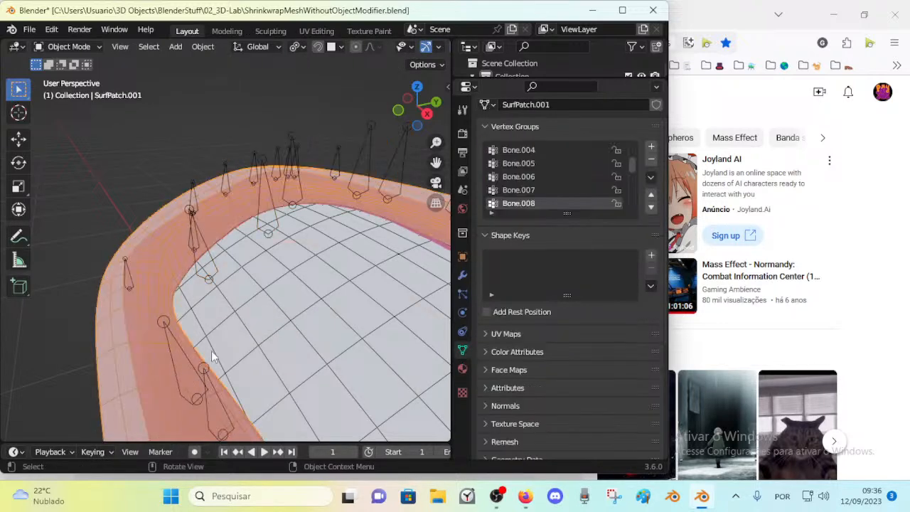
{"action": "key", "text": "Tab"}
{"action": "middle_click_drag", "start_coordinate": [191, 347], "coordinate": [283, 345]}
{"action": "key", "text": "alt+z"}
{"action": "middle_click_drag", "start_coordinate": [178, 276], "coordinate": [249, 302]}
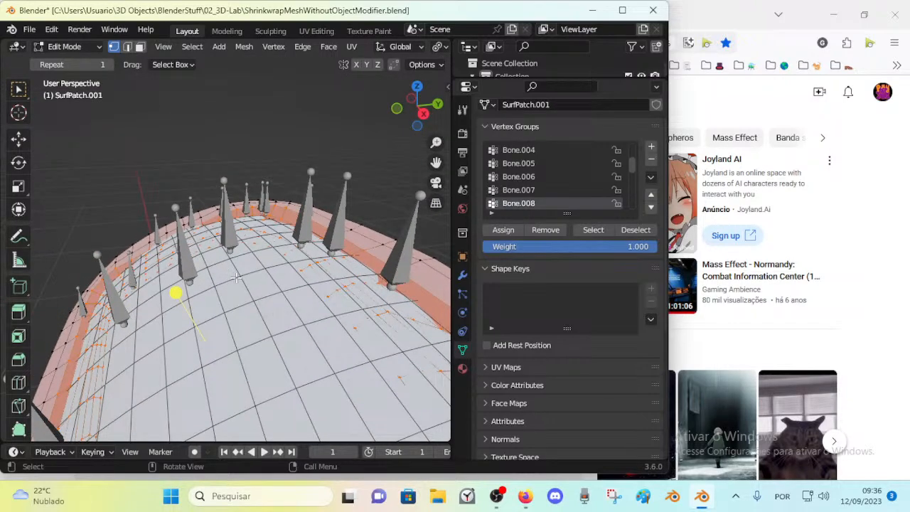
Switch to Firefox and open the channel's live streaming dashboard from YouTube in a new tab
{"action": "left_click", "coordinate": [664, 4]}
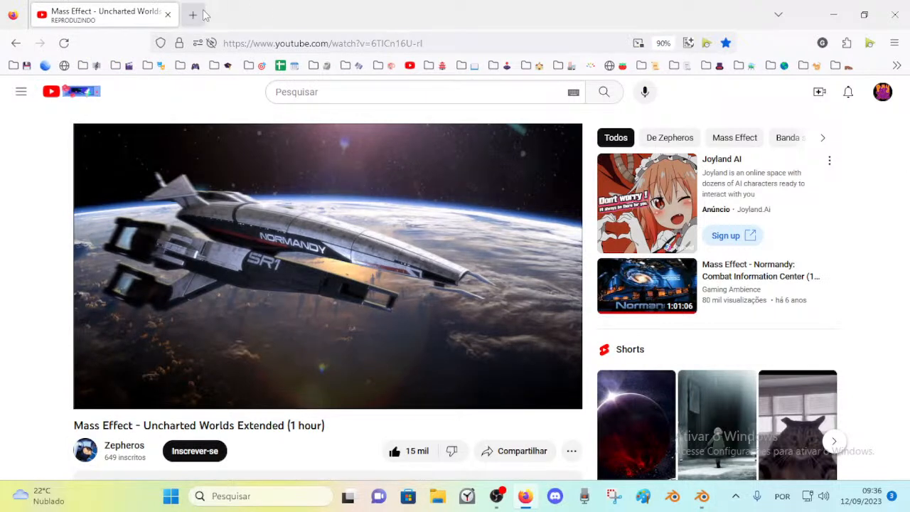
{"action": "left_click", "coordinate": [193, 15]}
{"action": "left_click", "coordinate": [418, 66]}
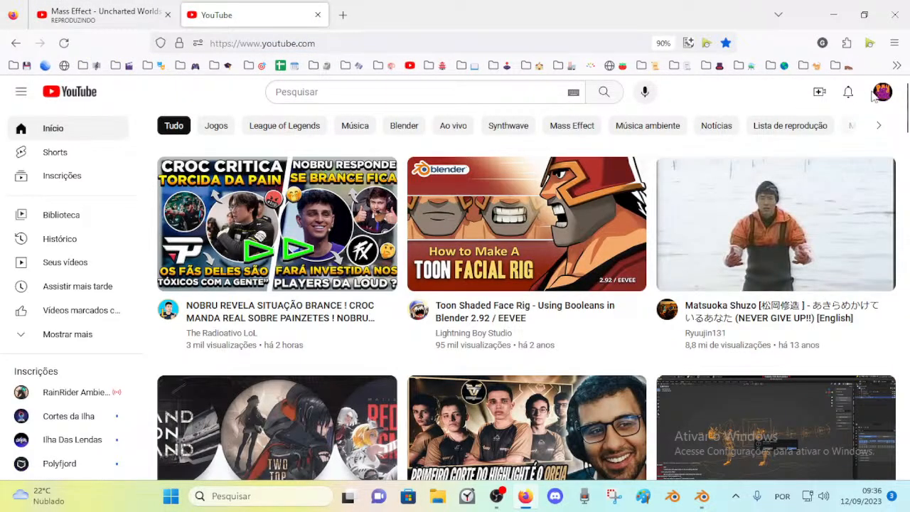
{"action": "left_click", "coordinate": [881, 92]}
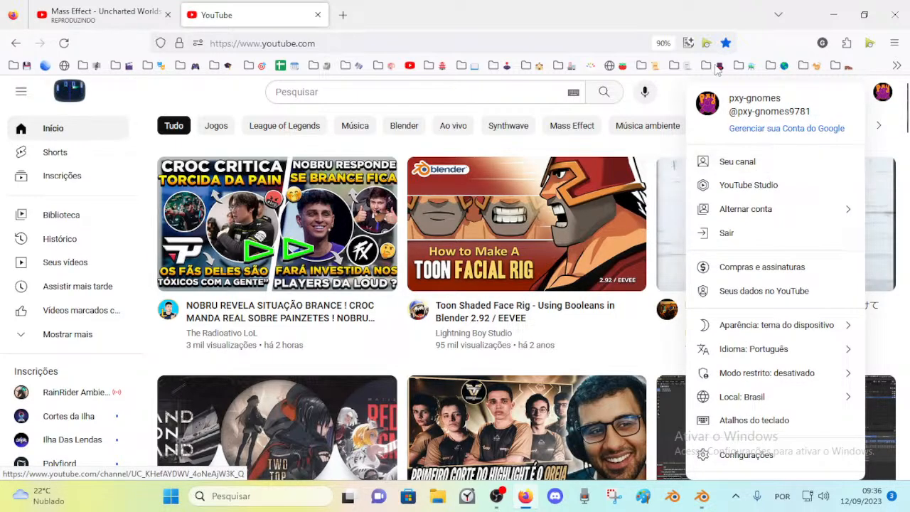
{"action": "left_click", "coordinate": [819, 91]}
{"action": "left_click", "coordinate": [819, 92]}
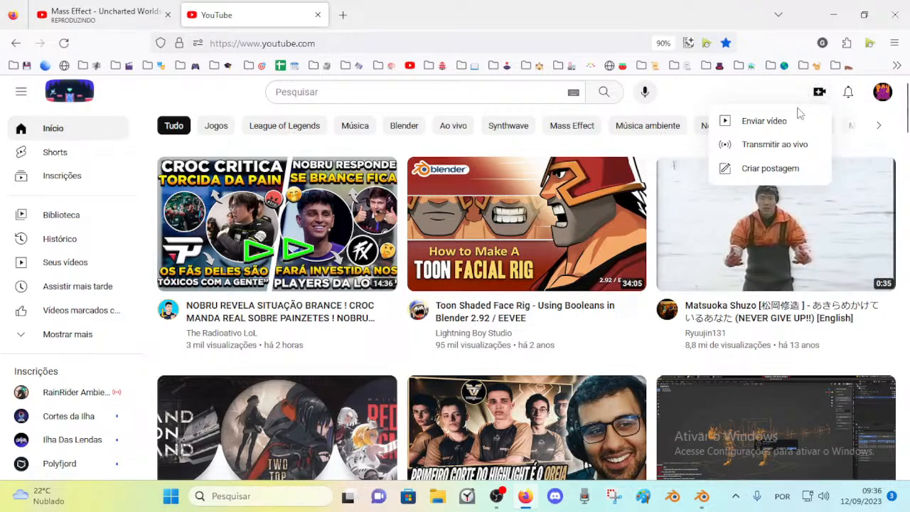
{"action": "left_click", "coordinate": [771, 144]}
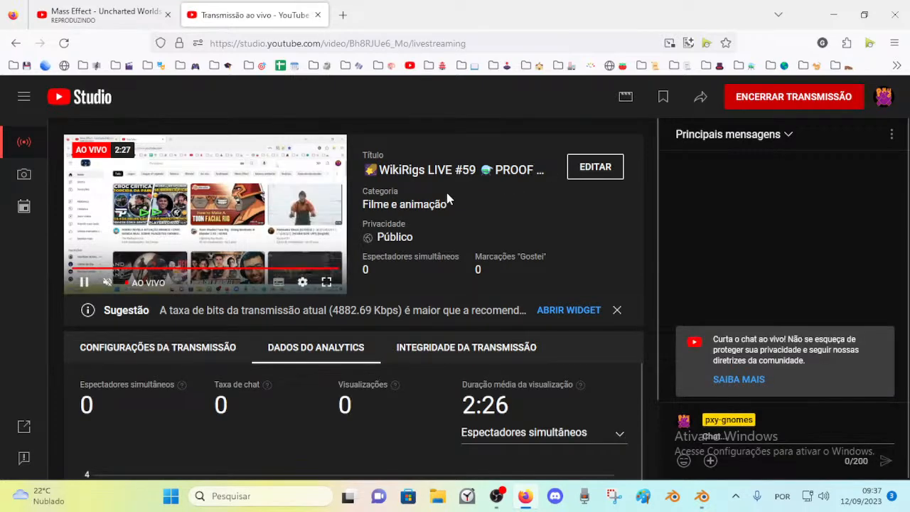
Check the music video, the Blender scene and the live stream dashboard in turn
{"action": "left_click", "coordinate": [114, 12]}
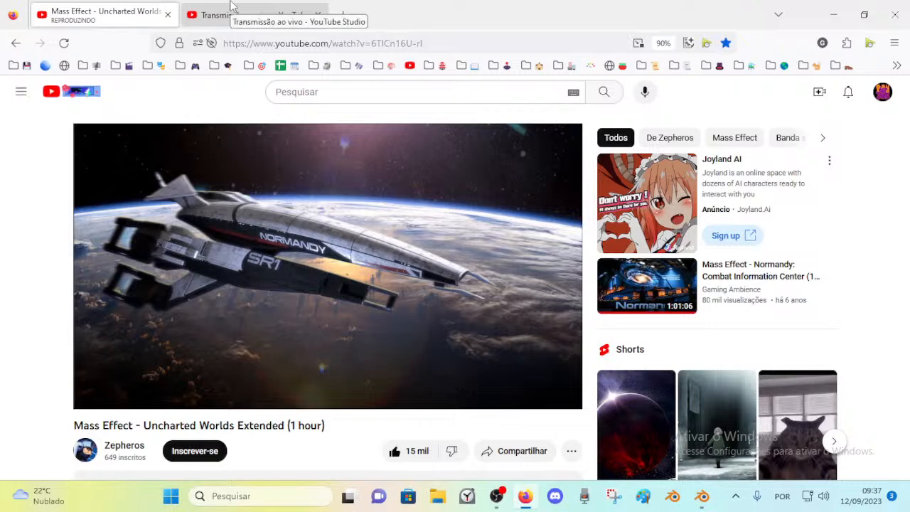
{"action": "left_click", "coordinate": [232, 8]}
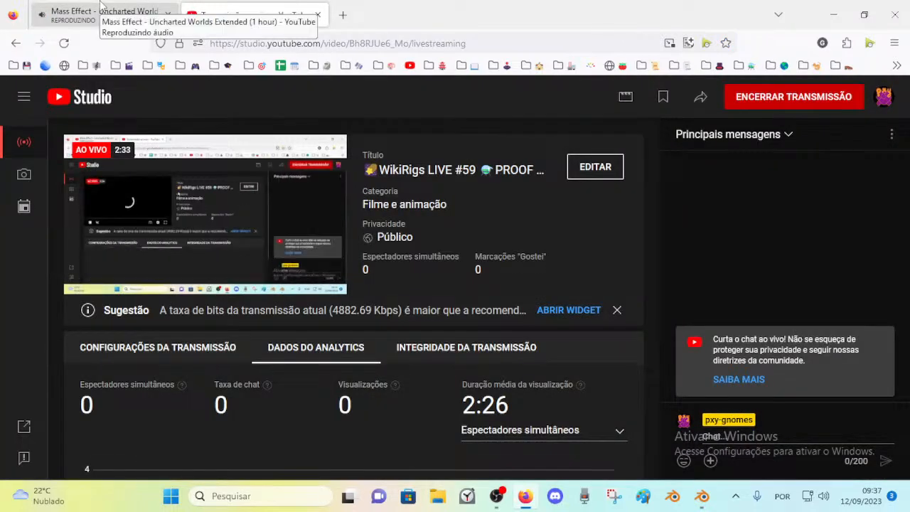
{"action": "left_click", "coordinate": [102, 7]}
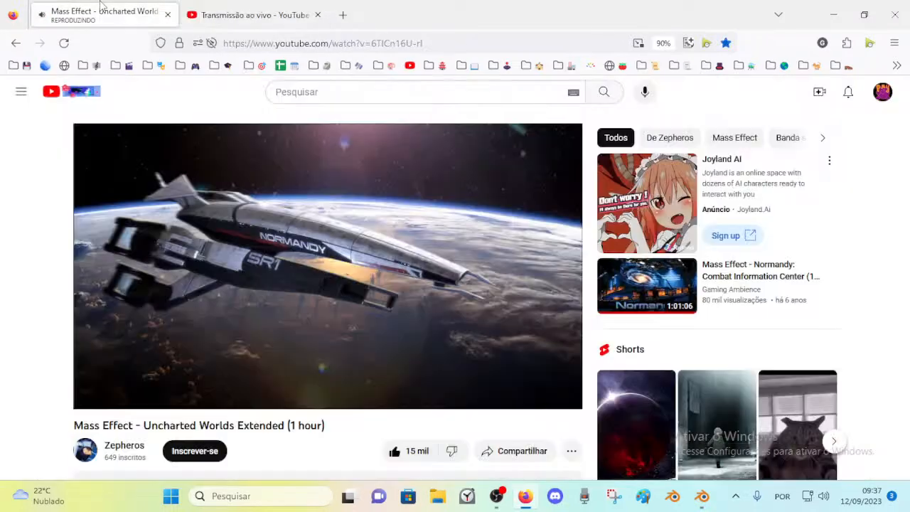
{"action": "left_click", "coordinate": [701, 496]}
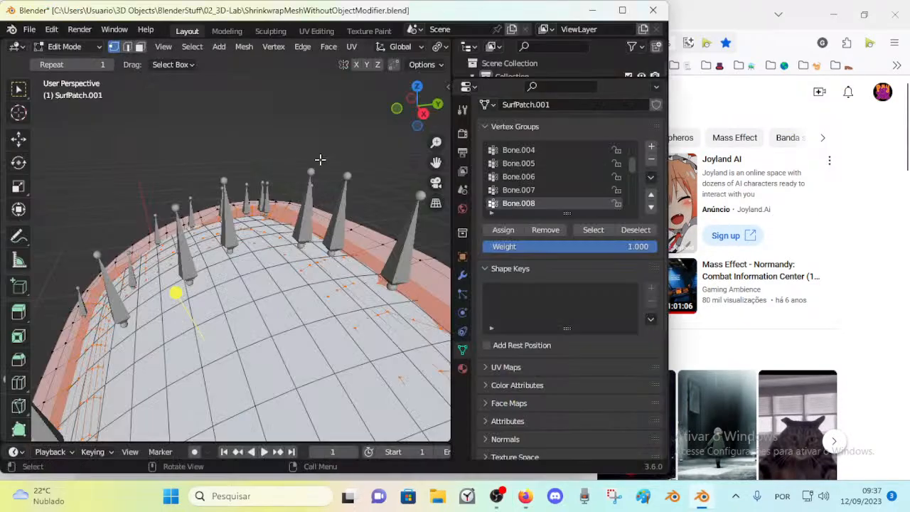
{"action": "left_click", "coordinate": [525, 496]}
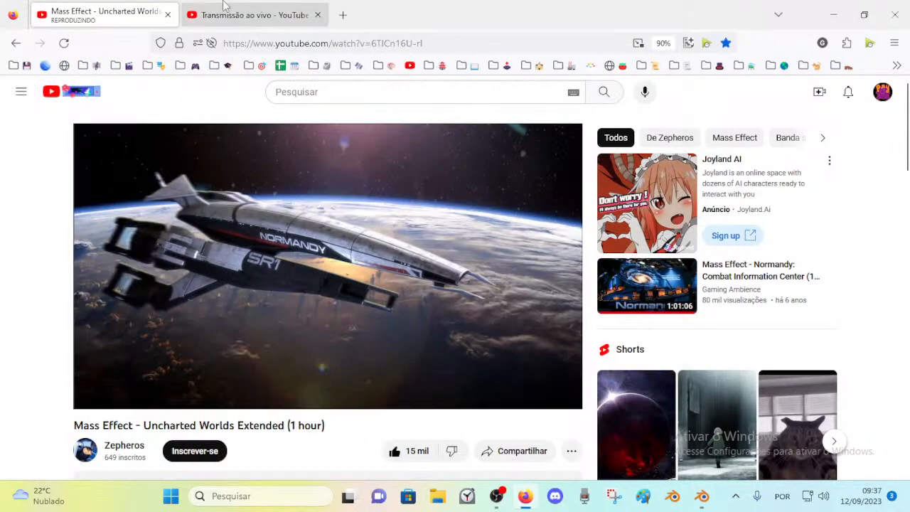
{"action": "left_click", "coordinate": [253, 15]}
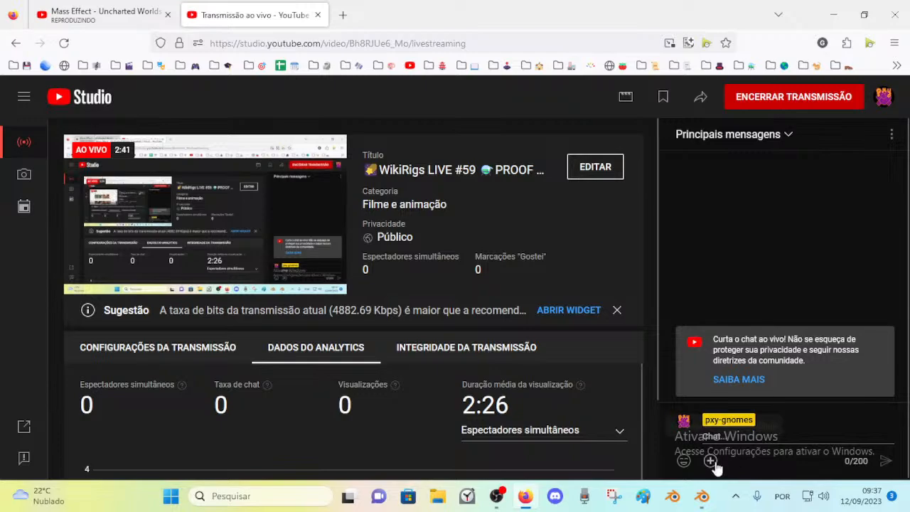
Switch to Blender and examine the armature's bones around the patch opening in Object Mode and Pose Mode
{"action": "left_click", "coordinate": [702, 503]}
{"action": "middle_click_drag", "start_coordinate": [278, 227], "coordinate": [202, 288]}
{"action": "middle_click_drag", "start_coordinate": [204, 211], "coordinate": [273, 265]}
{"action": "key", "text": "ctrl+Tab"}
{"action": "left_click", "coordinate": [161, 266]}
{"action": "left_click", "coordinate": [329, 176]}
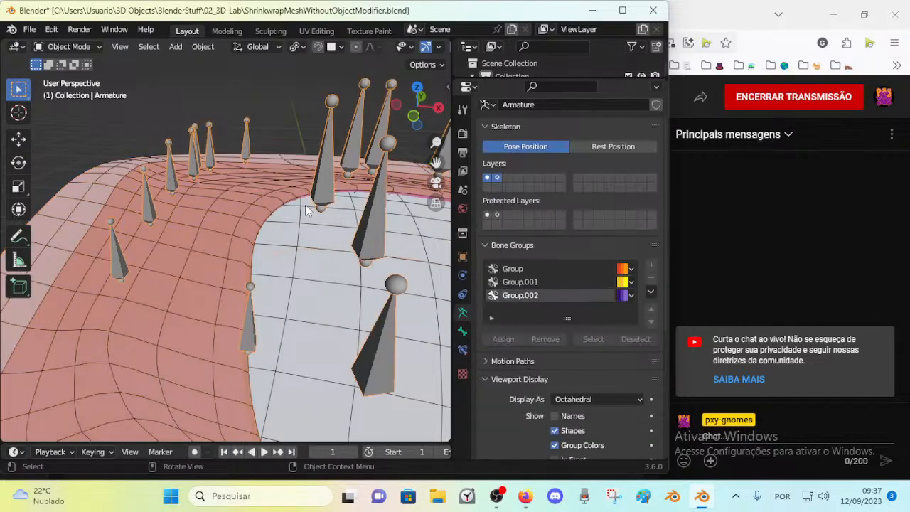
{"action": "mouse_move", "coordinate": [252, 219]}
{"action": "middle_mouse_down"}
{"action": "mouse_move", "coordinate": [223, 213]}
{"action": "mouse_move", "coordinate": [246, 260]}
{"action": "mouse_move", "coordinate": [229, 302]}
{"action": "mouse_move", "coordinate": [239, 258]}
{"action": "mouse_move", "coordinate": [215, 261]}
{"action": "mouse_move", "coordinate": [223, 223]}
{"action": "mouse_move", "coordinate": [302, 244]}
{"action": "mouse_move", "coordinate": [274, 244]}
{"action": "mouse_move", "coordinate": [234, 217]}
{"action": "middle_mouse_up"}
{"action": "key", "text": "ctrl+Tab"}
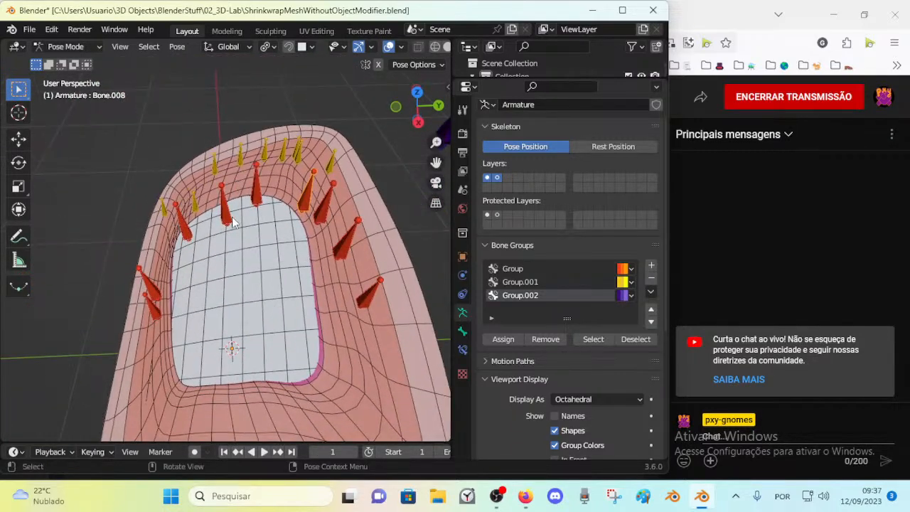
{"action": "key", "text": "ctrl+Tab"}
{"action": "middle_click_drag", "start_coordinate": [256, 272], "coordinate": [324, 236]}
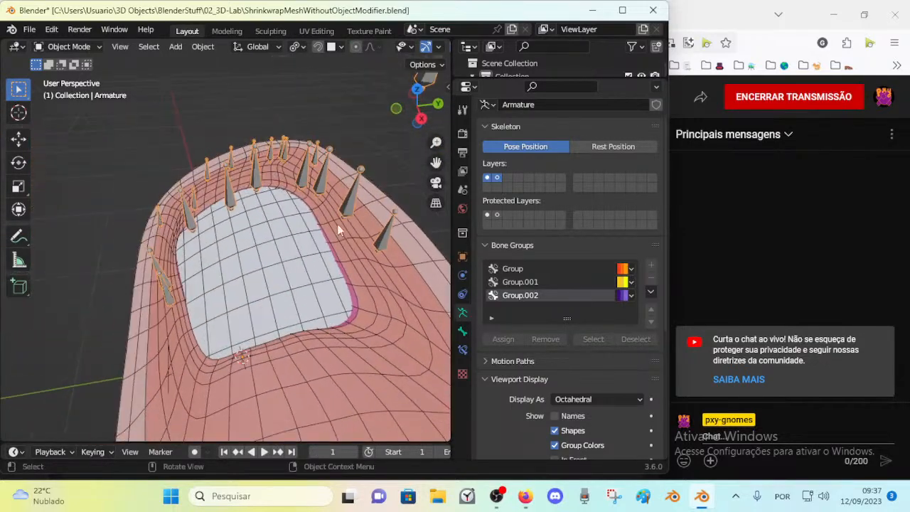
Select SurfPatch.001 and compare its Edit Mode and Object Mode shapes, including the opening's underside
{"action": "left_click", "coordinate": [336, 226]}
{"action": "key", "text": "Tab"}
{"action": "key", "text": "Tab"}
{"action": "key", "text": "Tab"}
{"action": "key", "text": "Tab"}
{"action": "middle_click_drag", "start_coordinate": [349, 263], "coordinate": [342, 211]}
{"action": "key", "text": "Tab"}
{"action": "scroll", "coordinate": [352, 263], "scroll_direction": "up", "scroll_amount": 1}
{"action": "key", "text": "Tab"}
{"action": "scroll", "coordinate": [363, 260], "scroll_direction": "down", "scroll_amount": 3}
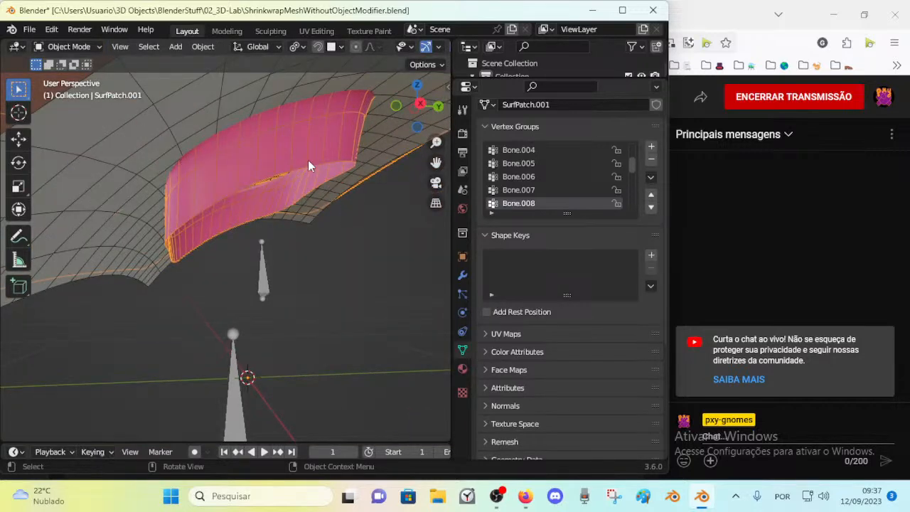
Open SurfPatch.001 in Edit Mode and examine its rim loops in face and vertex selection modes
{"action": "middle_click_drag", "start_coordinate": [311, 156], "coordinate": [356, 281]}
{"action": "key", "text": "Tab"}
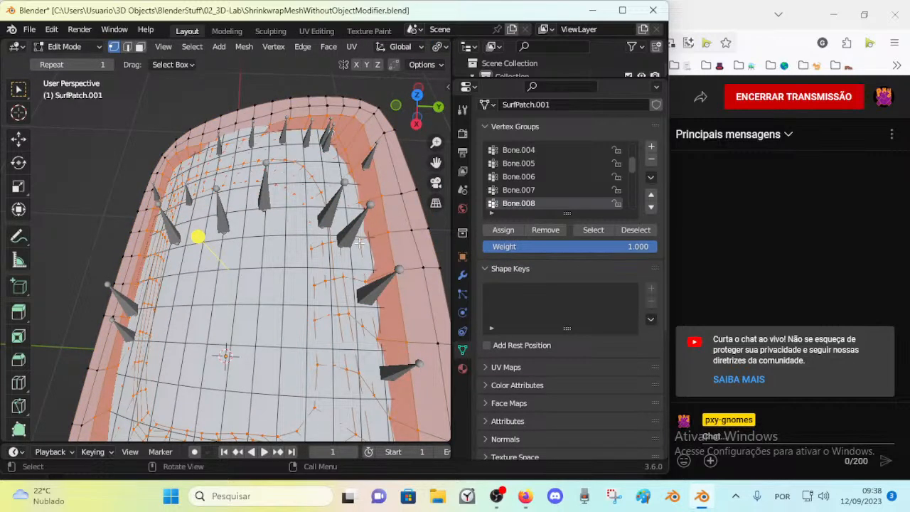
{"action": "key", "text": "3"}
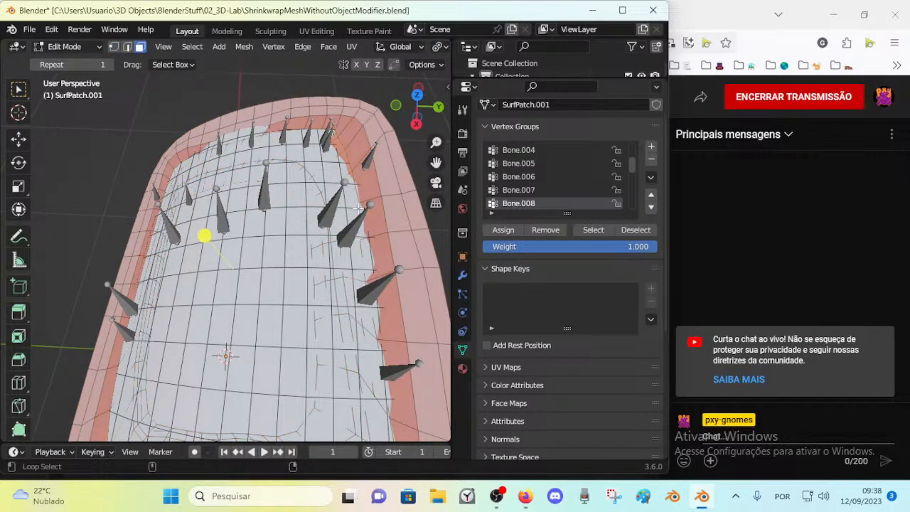
{"action": "middle_click_drag", "start_coordinate": [337, 208], "coordinate": [334, 179]}
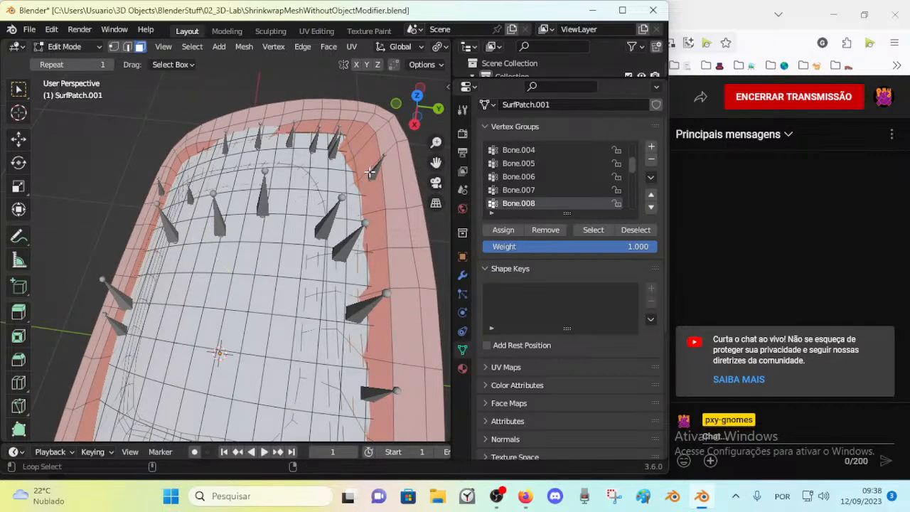
{"action": "key", "text": "1"}
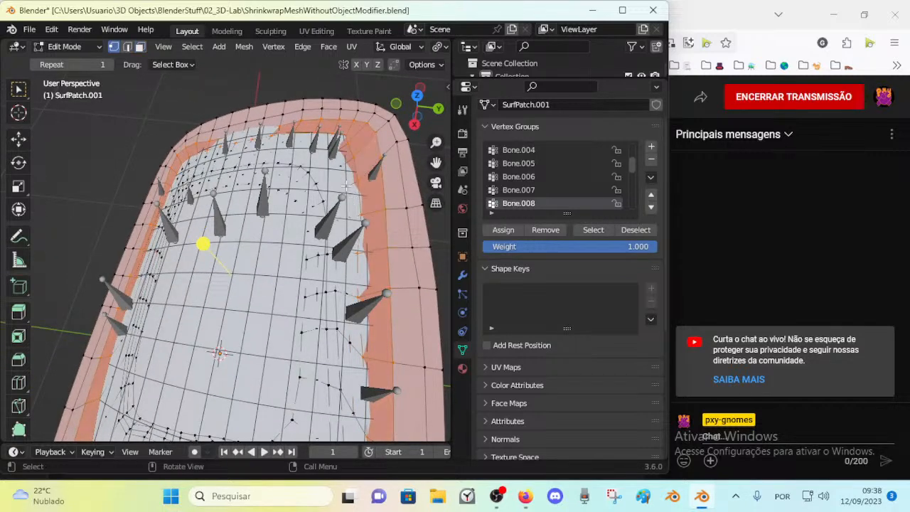
{"action": "key", "text": "3"}
{"action": "middle_click_drag", "start_coordinate": [333, 209], "coordinate": [340, 183]}
{"action": "key", "text": "1"}
{"action": "scroll", "coordinate": [366, 47], "scroll_direction": "down", "scroll_amount": 3}
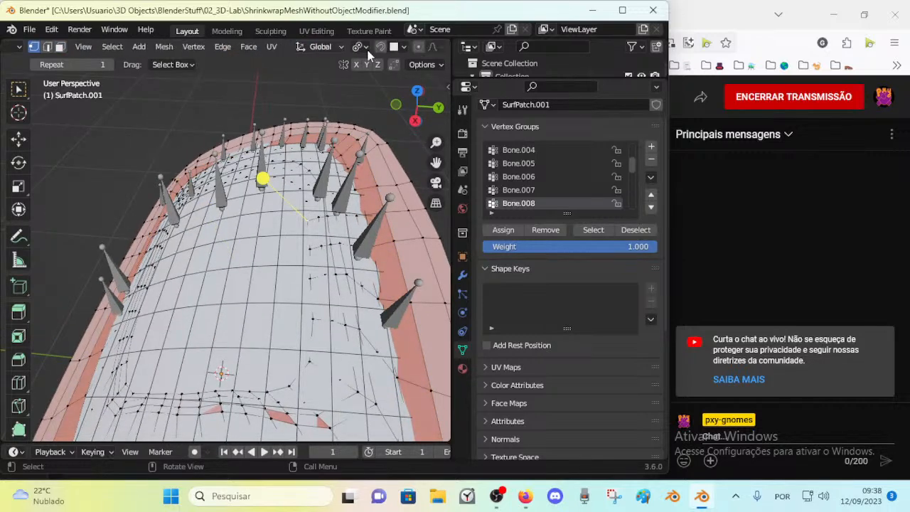
Enable snapping, reopen SurfPatch.001 in Edit Mode and try to move the selected vertices
{"action": "left_click", "coordinate": [366, 47]}
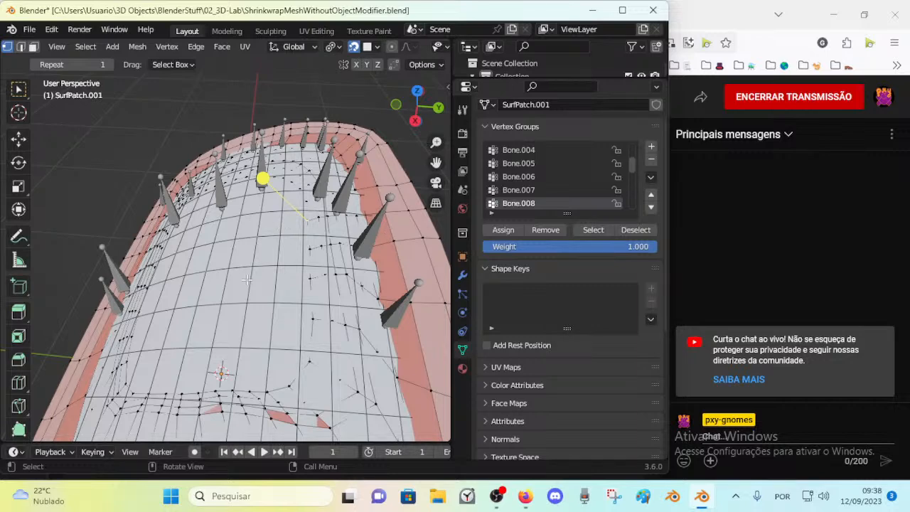
{"action": "key", "text": "ctrl+Tab"}
{"action": "left_click", "coordinate": [142, 279]}
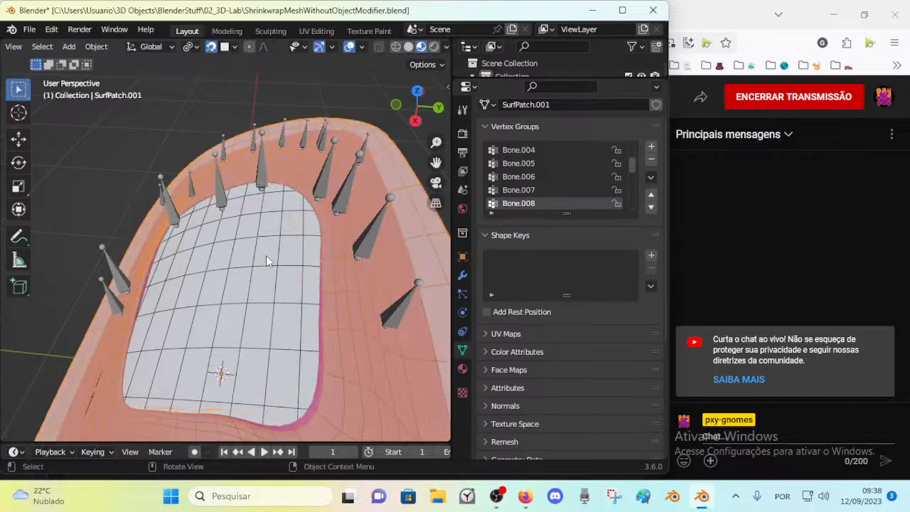
{"action": "key", "text": "Tab"}
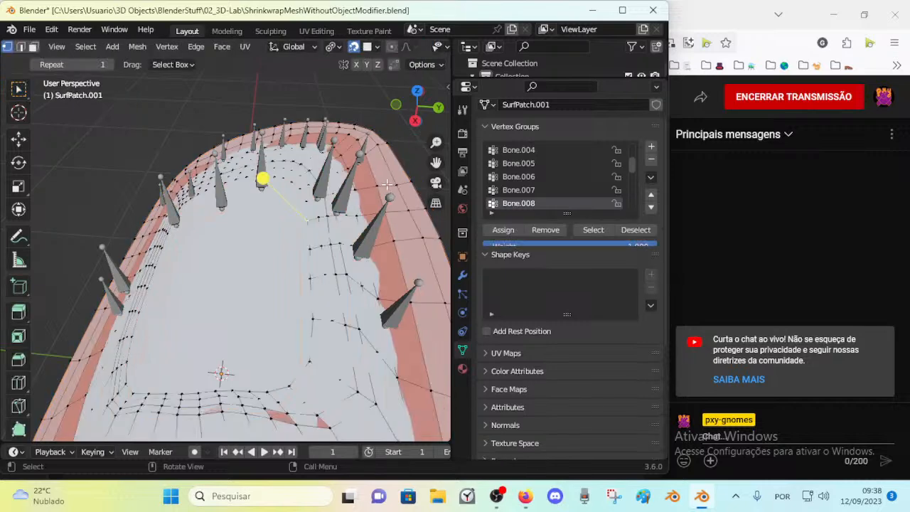
{"action": "key", "text": "g"}
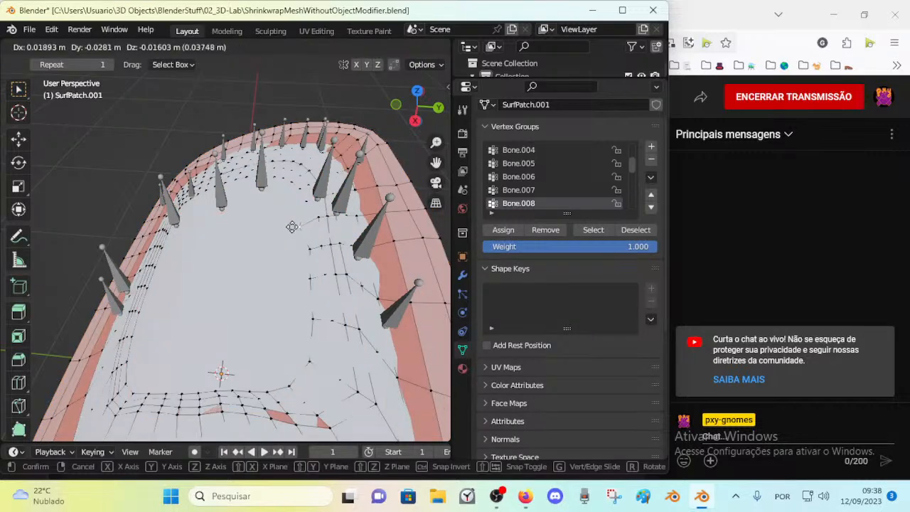
{"action": "right_click", "coordinate": [292, 226]}
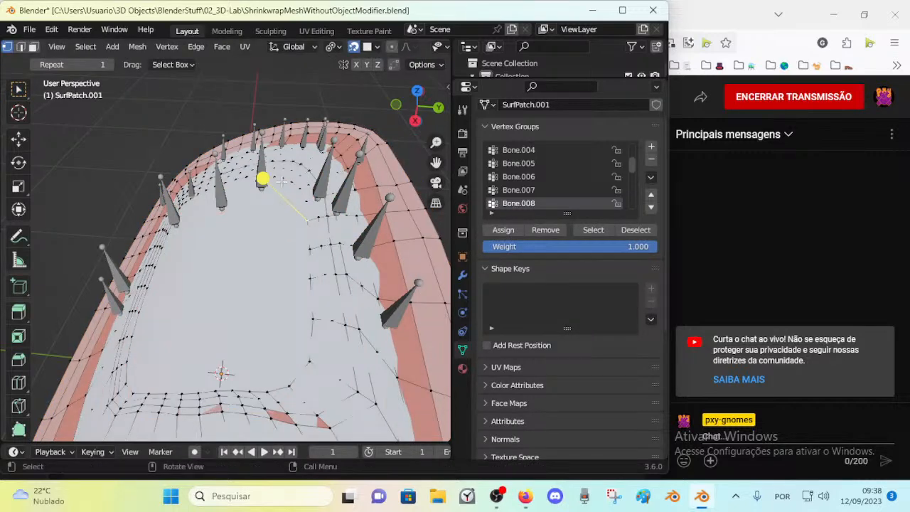
Select the face loop running around the patch's rim in face selection mode and move it about 0.015 m with snapping
{"action": "key", "text": "ctrl+KP_Add"}
{"action": "key", "text": "ctrl+KP_Add"}
{"action": "left_click", "coordinate": [375, 48]}
{"action": "key", "text": "3"}
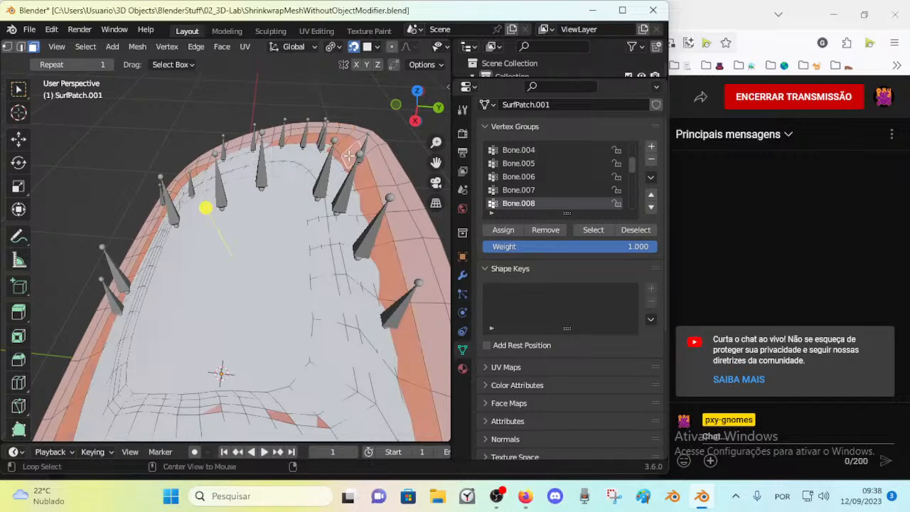
{"action": "left_click", "coordinate": [354, 167]}
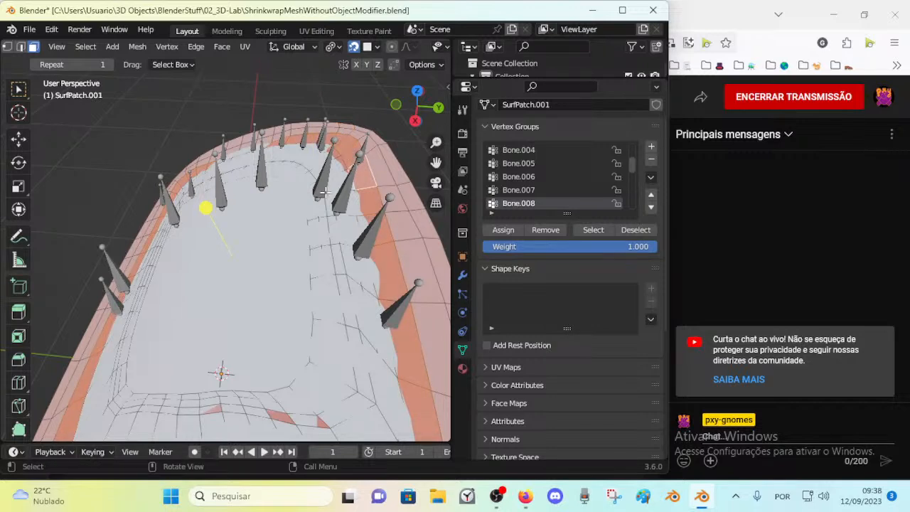
{"action": "key", "text": "g"}
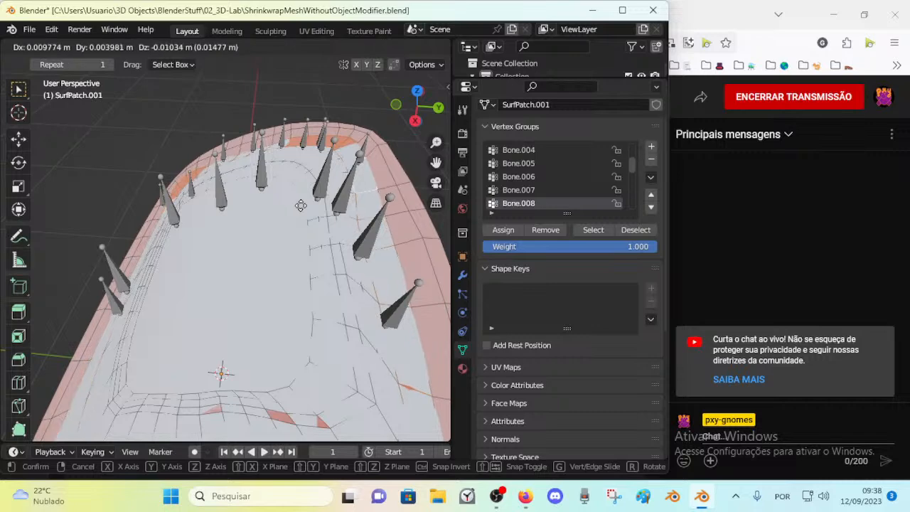
{"action": "left_click", "coordinate": [301, 204]}
Try a second move of the rim's face loop, cancel it and return to Object Mode to check the opening
{"action": "scroll", "coordinate": [299, 206], "scroll_direction": "down", "scroll_amount": 3}
{"action": "mouse_move", "coordinate": [264, 250]}
{"action": "middle_mouse_down"}
{"action": "mouse_move", "coordinate": [259, 215]}
{"action": "mouse_move", "coordinate": [258, 250]}
{"action": "middle_mouse_up"}
{"action": "key", "text": "g"}
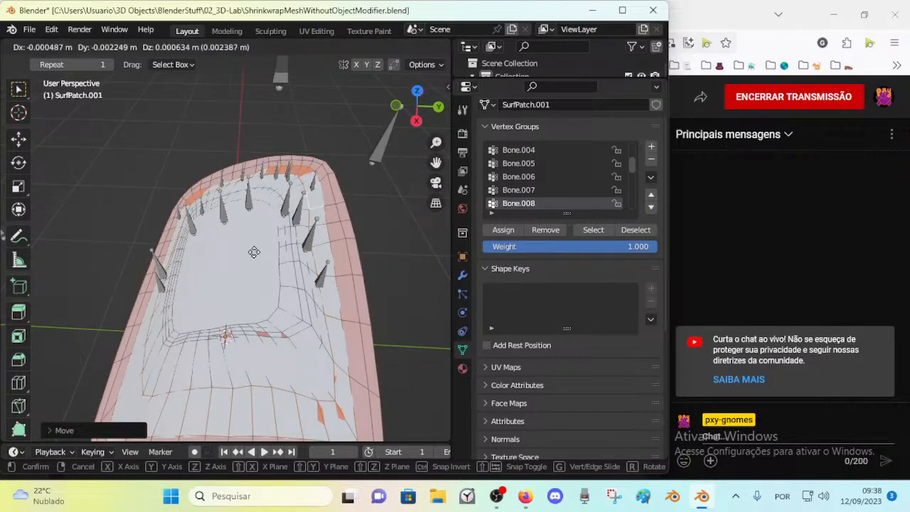
{"action": "key", "text": "Escape"}
{"action": "key", "text": "Tab"}
{"action": "scroll", "coordinate": [255, 250], "scroll_direction": "up", "scroll_amount": 4}
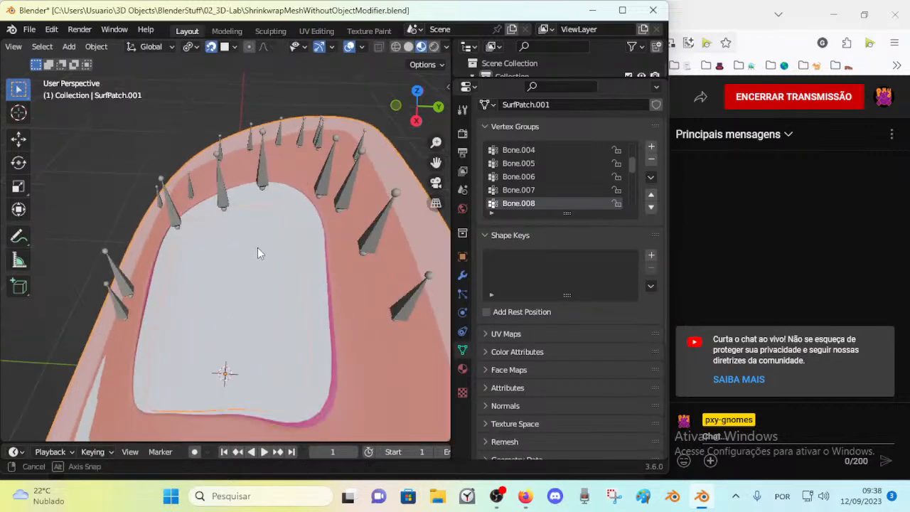
Open SurfPatch.001 in Edit Mode and dissolve the edge loop running along the opening's pink inner wall
{"action": "key", "text": "Tab"}
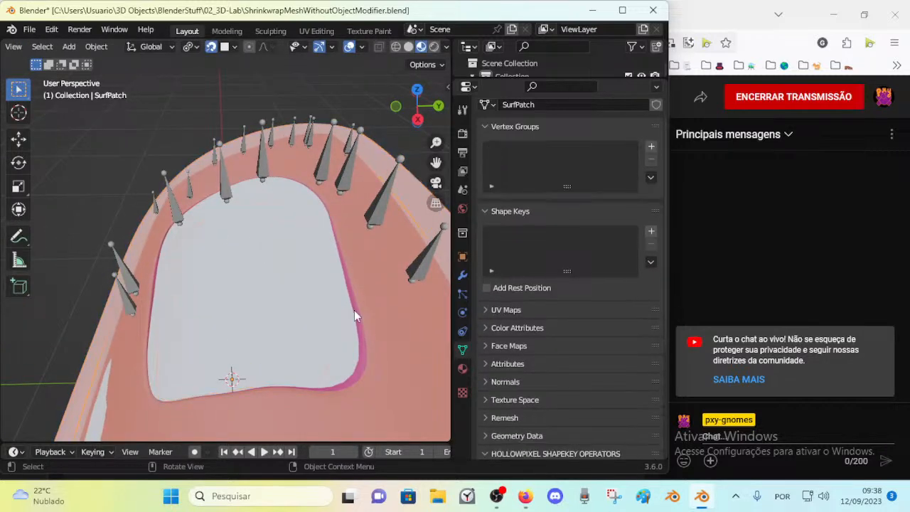
{"action": "middle_click_drag", "start_coordinate": [368, 308], "coordinate": [254, 187]}
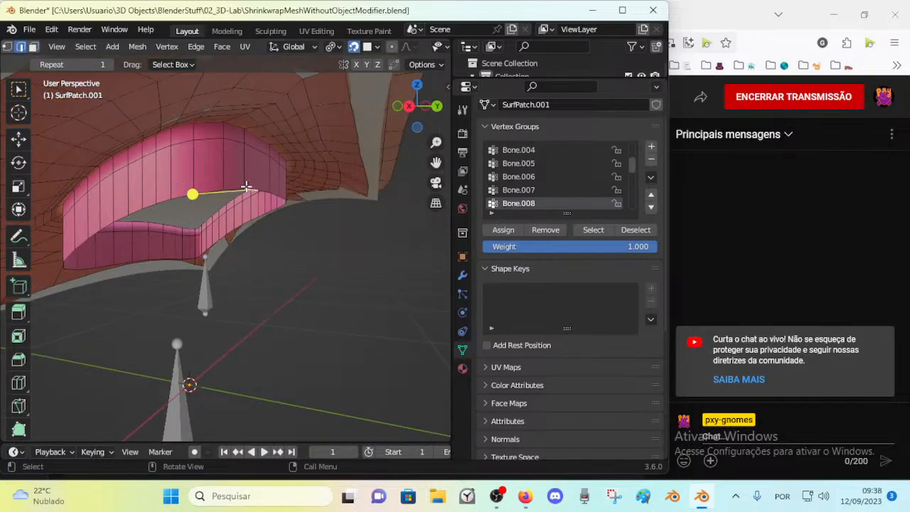
{"action": "left_click", "coordinate": [212, 135], "text": "alt"}
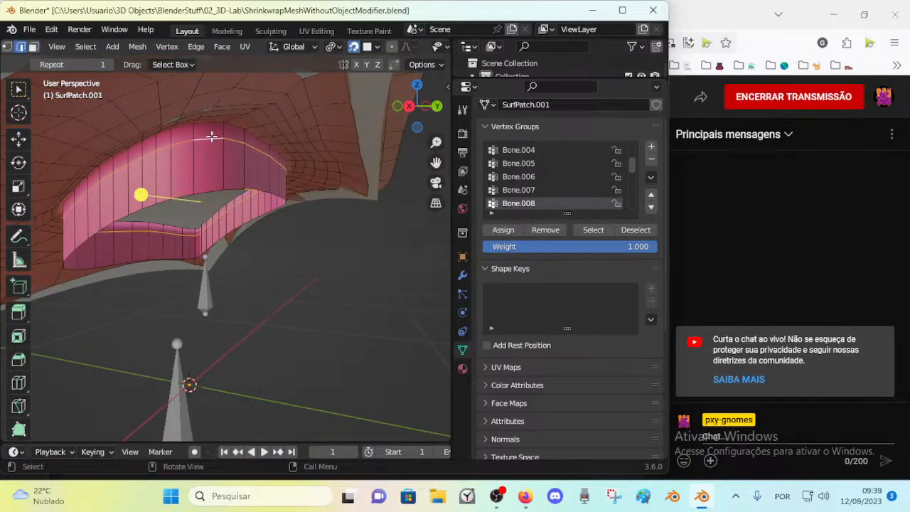
{"action": "key", "text": "x"}
{"action": "left_click", "coordinate": [202, 233]}
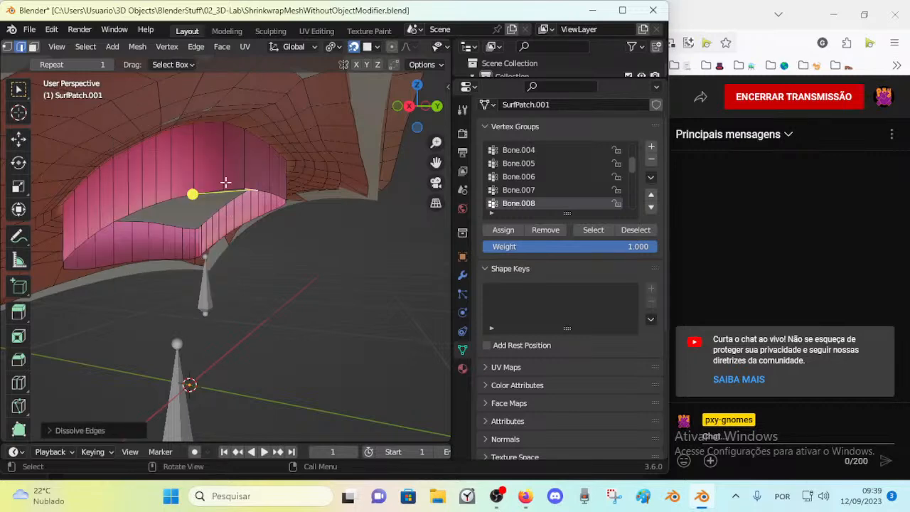
Check the opening's shape in Object Mode from above and below, and undo the edge loop dissolve
{"action": "key", "text": "Tab"}
{"action": "middle_click_drag", "start_coordinate": [231, 201], "coordinate": [238, 277]}
{"action": "middle_click_drag", "start_coordinate": [178, 242], "coordinate": [203, 178]}
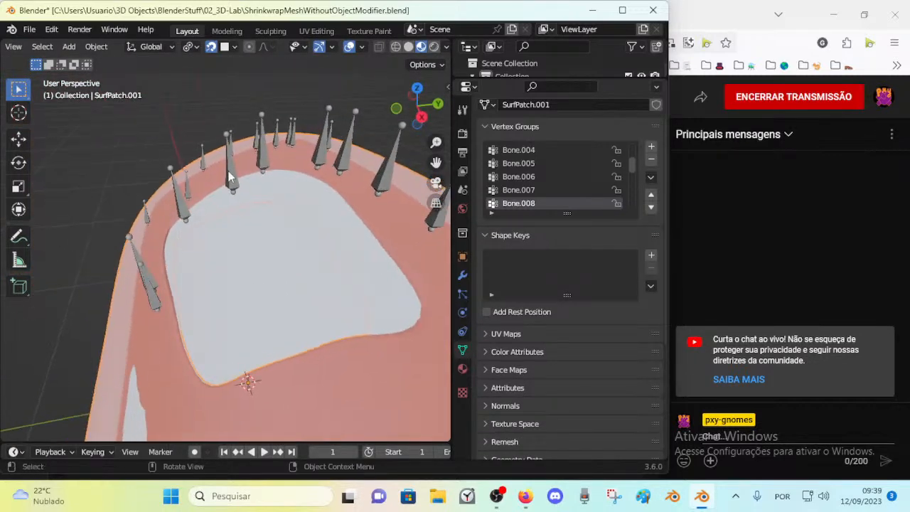
{"action": "middle_click_drag", "start_coordinate": [275, 220], "coordinate": [223, 176]}
{"action": "key", "text": "Tab"}
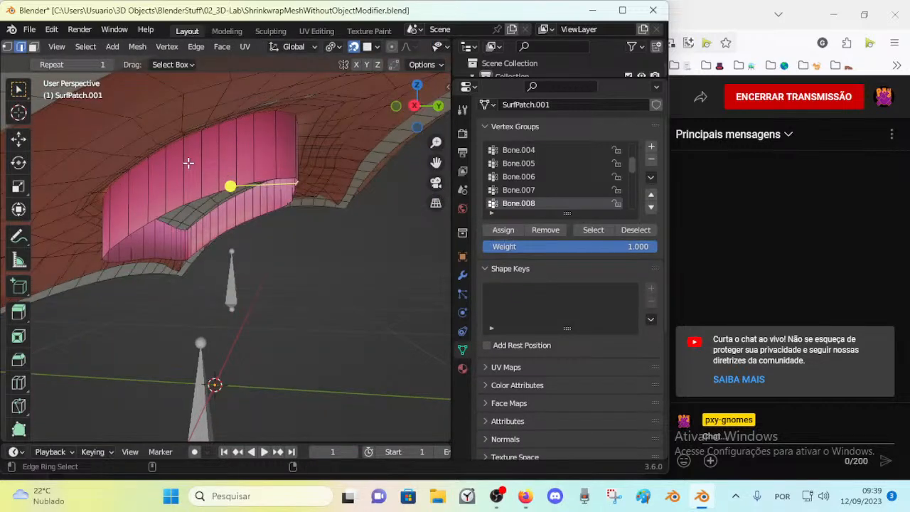
{"action": "key", "text": "ctrl+z"}
{"action": "key", "text": "ctrl+z"}
{"action": "key", "text": "ctrl+z"}
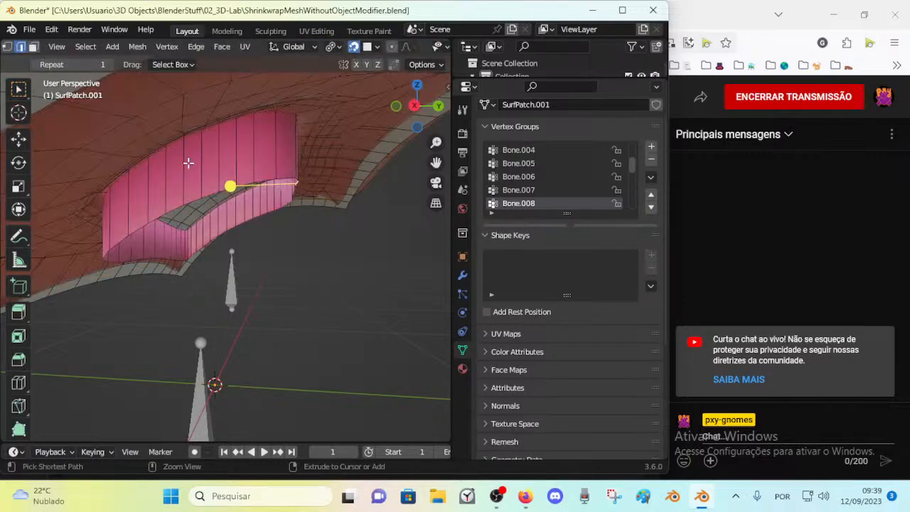
Return to Object Mode and examine the patch and its pink inner wall from several angles, selecting SurfPatch
{"action": "middle_click_drag", "start_coordinate": [188, 163], "coordinate": [264, 230]}
{"action": "key", "text": "Tab"}
{"action": "middle_click_drag", "start_coordinate": [345, 406], "coordinate": [300, 226]}
{"action": "middle_click_drag", "start_coordinate": [284, 297], "coordinate": [242, 225]}
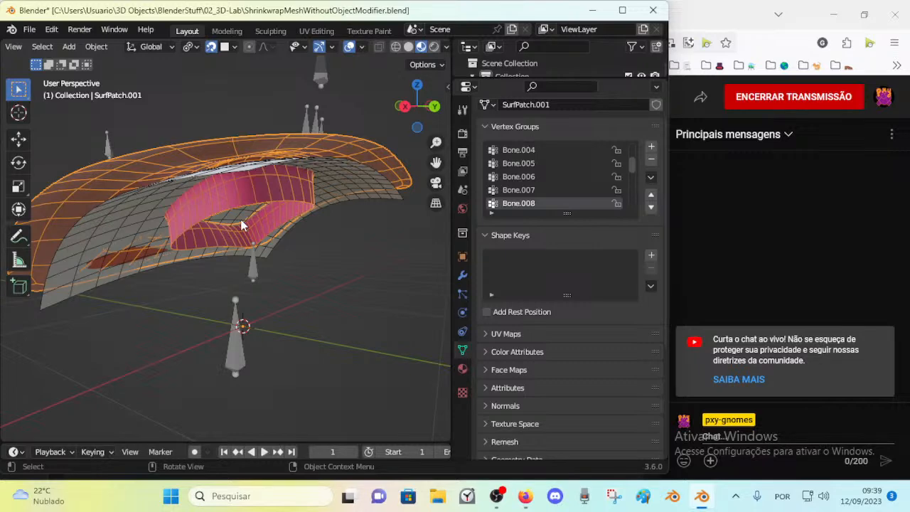
{"action": "middle_click_drag", "start_coordinate": [241, 226], "coordinate": [263, 260]}
{"action": "middle_click_drag", "start_coordinate": [260, 226], "coordinate": [289, 302]}
{"action": "middle_click_drag", "start_coordinate": [378, 245], "coordinate": [322, 246]}
{"action": "left_click", "coordinate": [306, 233]}
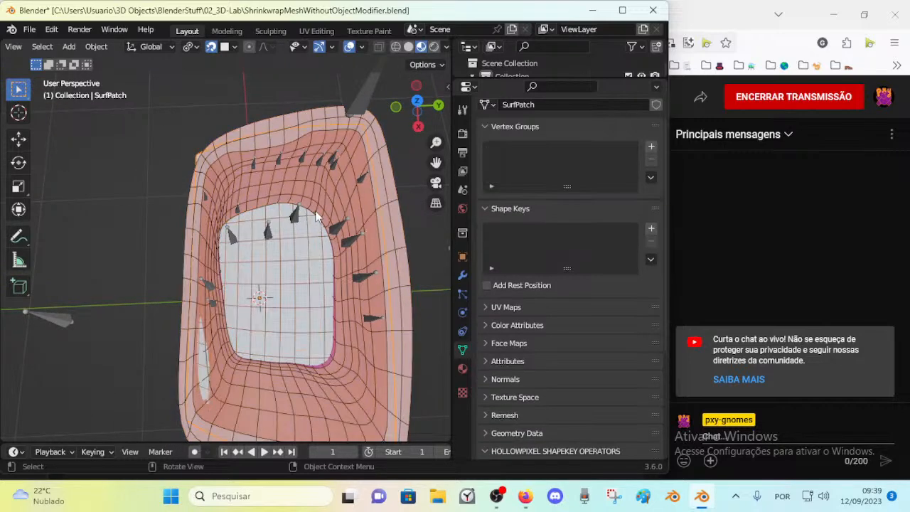
{"action": "scroll", "coordinate": [315, 212], "scroll_direction": "down", "scroll_amount": 1}
{"action": "key", "text": "ctrl+Tab"}
{"action": "key", "text": "Escape"}
Put the armature in Pose Mode, try a small move of the large purple bone Bone.020 and undo it
{"action": "left_click", "coordinate": [328, 134]}
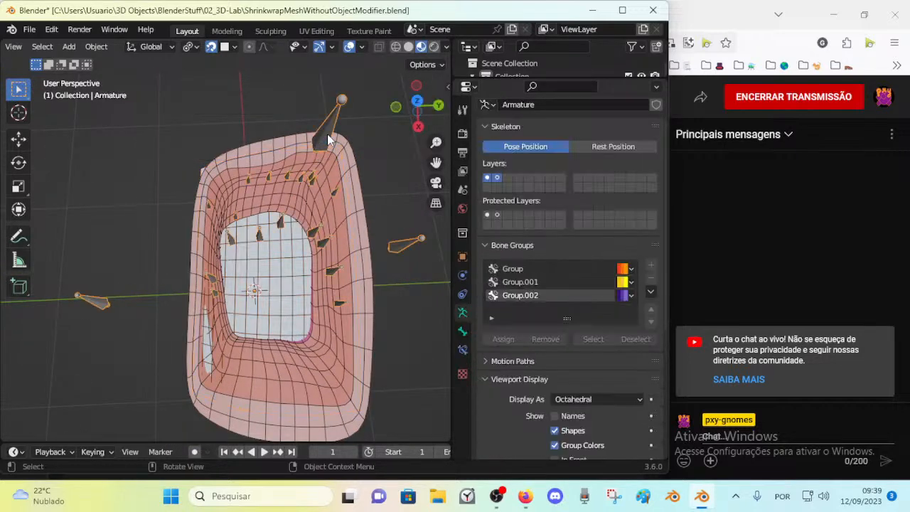
{"action": "key", "text": "ctrl+Tab"}
{"action": "key", "text": "g"}
{"action": "left_click", "coordinate": [334, 143]}
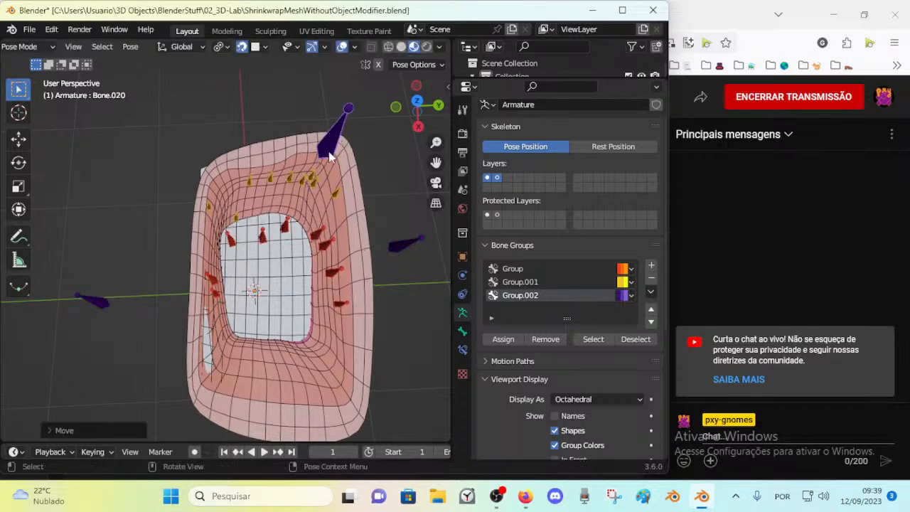
{"action": "key", "text": "ctrl+z"}
Move Bone.020 repeatedly around the patch's far end to test how the smaller bones and mesh follow
{"action": "middle_click_drag", "start_coordinate": [269, 158], "coordinate": [298, 153]}
{"action": "key", "text": "g"}
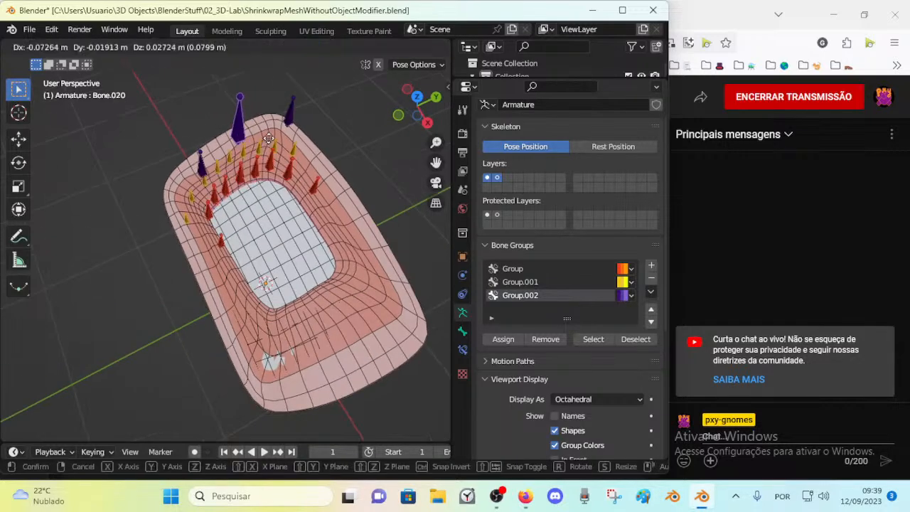
{"action": "left_click", "coordinate": [254, 179]}
{"action": "middle_click_drag", "start_coordinate": [254, 179], "coordinate": [292, 186]}
{"action": "key", "text": "g"}
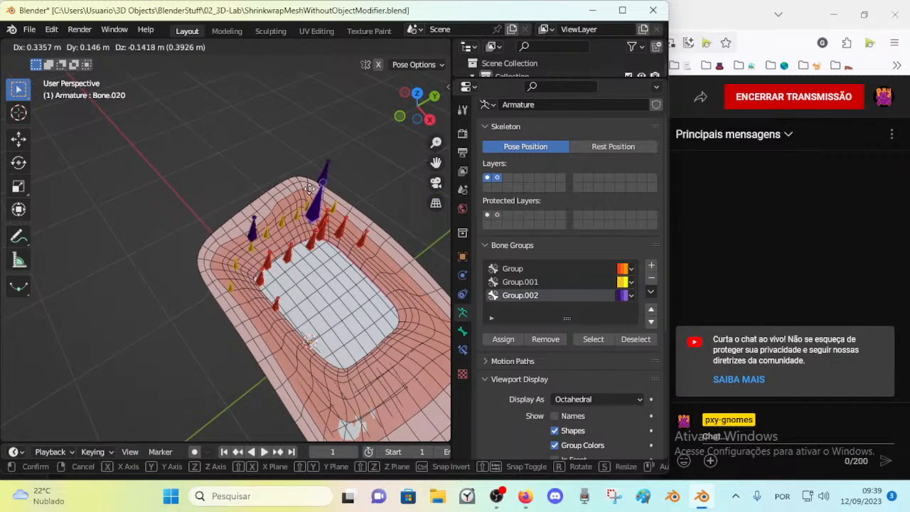
{"action": "left_click", "coordinate": [313, 193]}
{"action": "middle_click_drag", "start_coordinate": [274, 240], "coordinate": [253, 272]}
{"action": "key", "text": "g"}
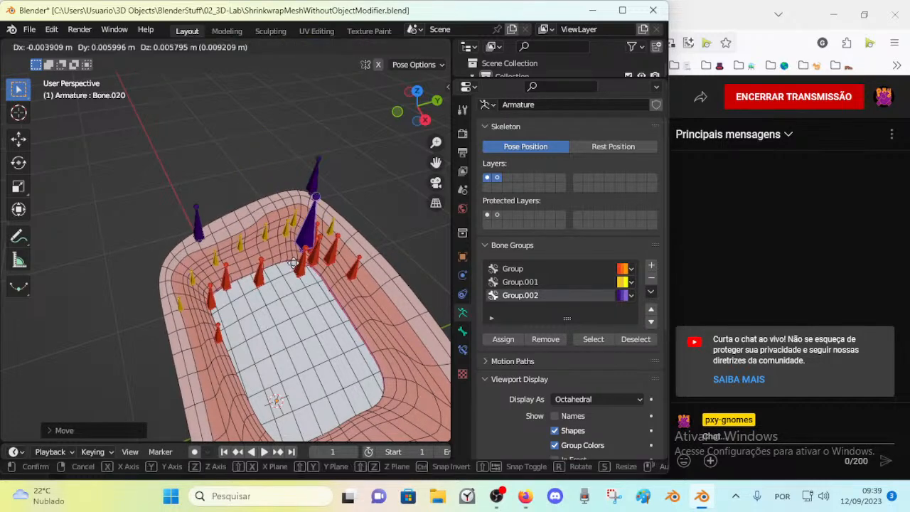
{"action": "left_click", "coordinate": [273, 235]}
Swing Bone.020 from side to side across the patch's far end, leaving it near the corner beside another purple bone
{"action": "middle_click_drag", "start_coordinate": [273, 236], "coordinate": [295, 278]}
{"action": "key", "text": "g"}
{"action": "left_click", "coordinate": [360, 181]}
{"action": "key", "text": "g"}
{"action": "left_click", "coordinate": [185, 187]}
{"action": "key", "text": "g"}
{"action": "left_click", "coordinate": [272, 248]}
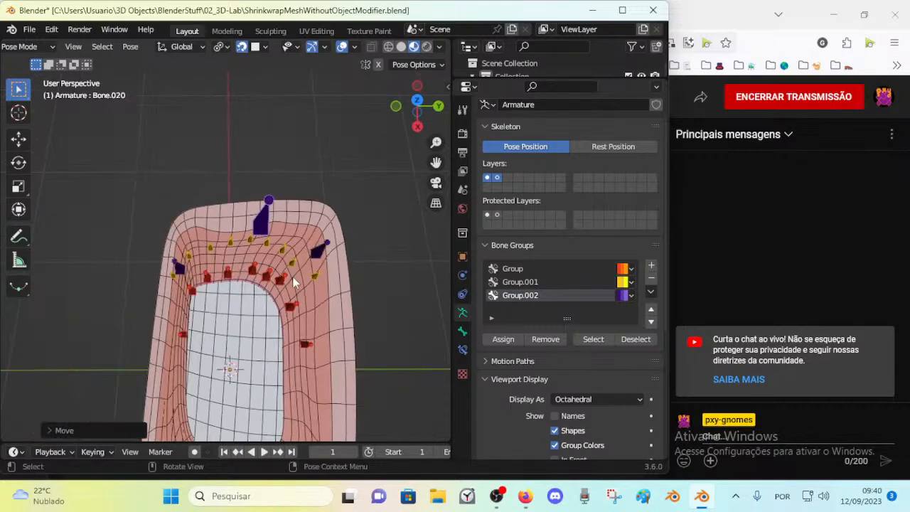
{"action": "key", "text": "g"}
{"action": "left_click", "coordinate": [307, 285]}
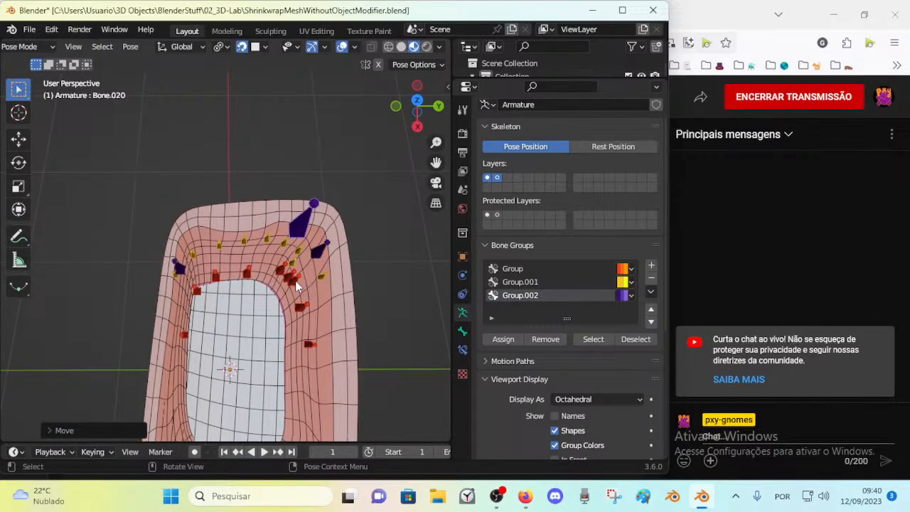
Move Bone.020 in several passes from the corner bone toward the middle of the patch's far end
{"action": "middle_click_drag", "start_coordinate": [268, 294], "coordinate": [295, 249]}
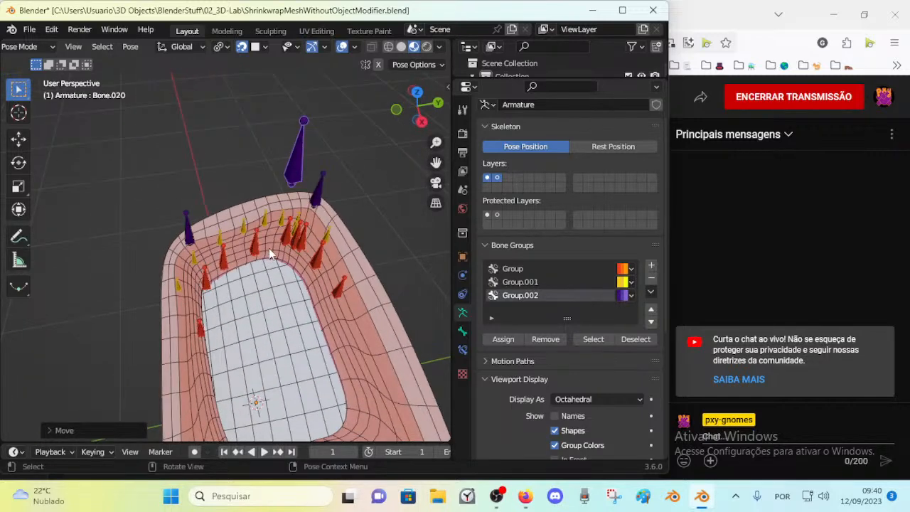
{"action": "key", "text": "g"}
{"action": "left_click", "coordinate": [267, 230]}
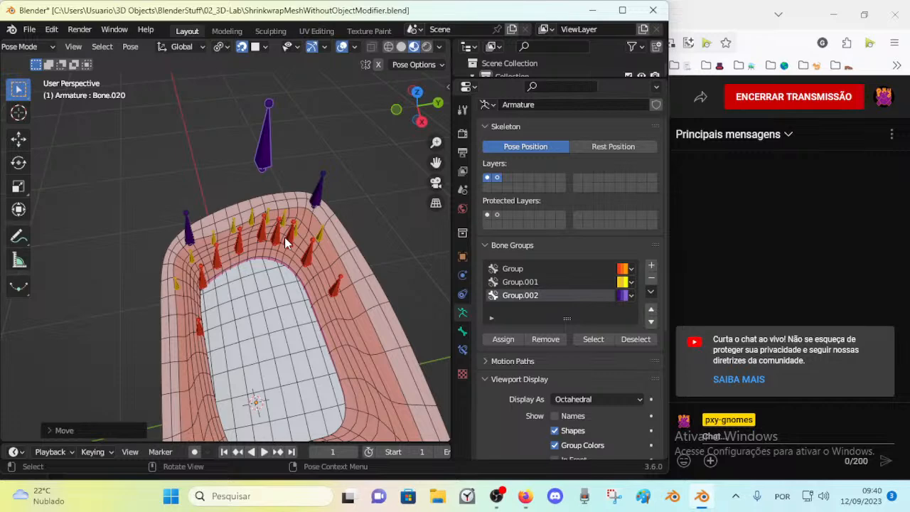
{"action": "middle_click_drag", "start_coordinate": [285, 237], "coordinate": [230, 317]}
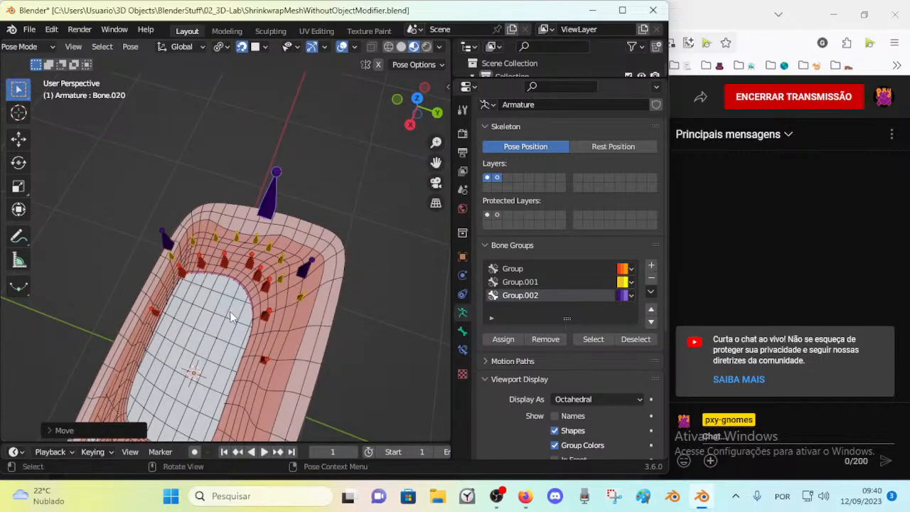
{"action": "middle_click_drag", "start_coordinate": [227, 273], "coordinate": [233, 219]}
{"action": "key", "text": "g"}
{"action": "left_click", "coordinate": [297, 112]}
{"action": "key", "text": "g"}
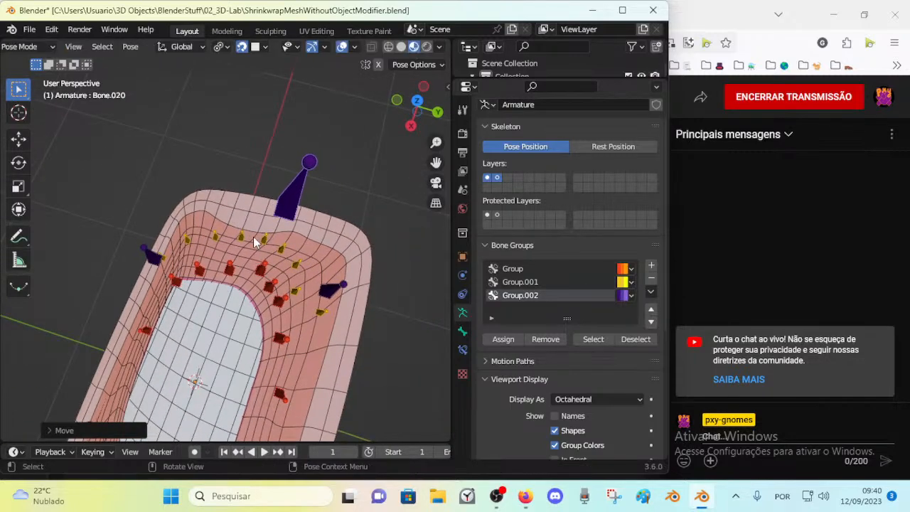
{"action": "left_click", "coordinate": [242, 269]}
Shift Bone.020 slightly back toward the nearby purple corner bone to bunch the smaller bones again
{"action": "middle_click_drag", "start_coordinate": [241, 265], "coordinate": [272, 270]}
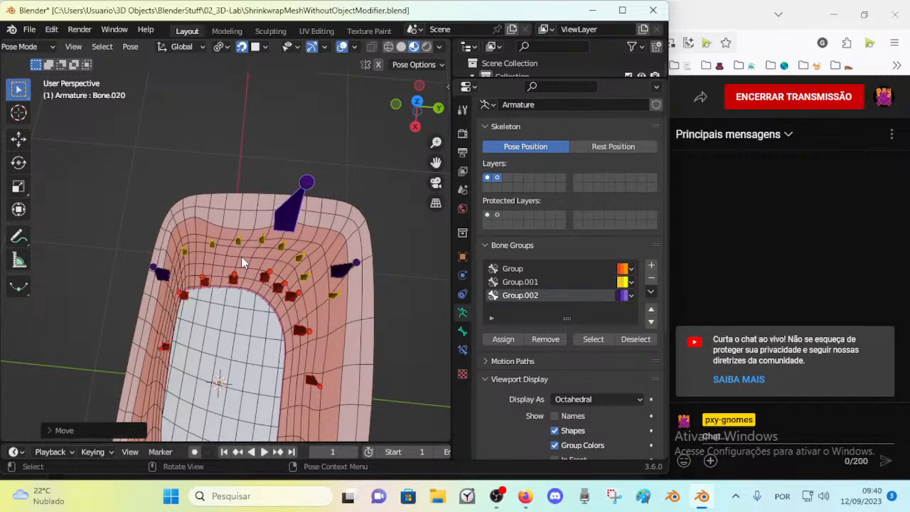
{"action": "middle_click_drag", "start_coordinate": [241, 256], "coordinate": [238, 234]}
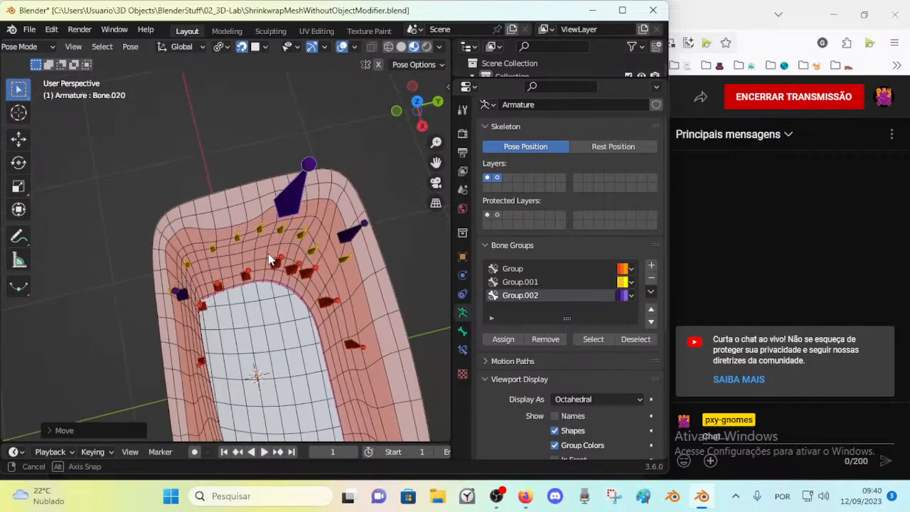
{"action": "key", "text": "g"}
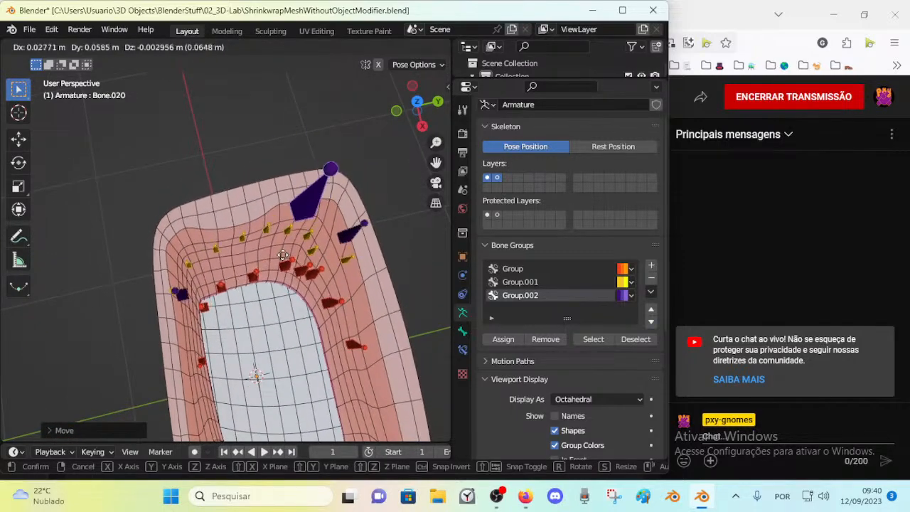
{"action": "left_click", "coordinate": [330, 270]}
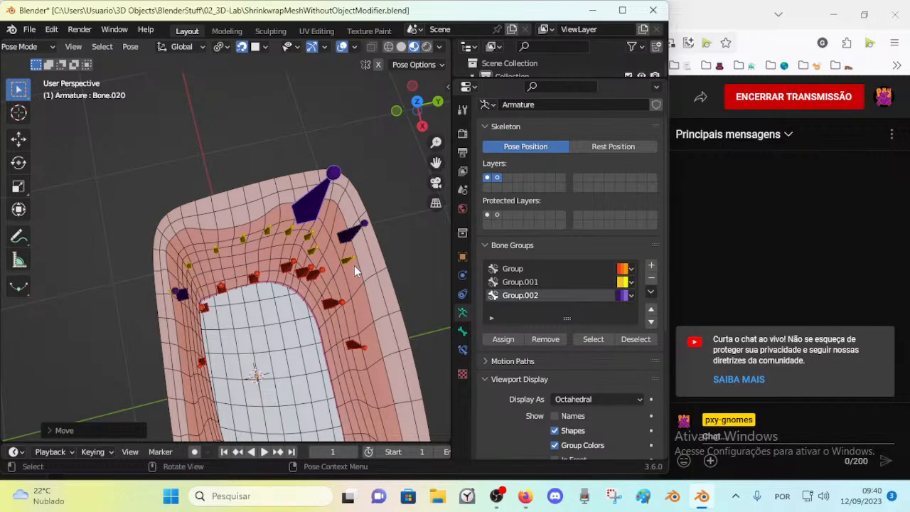
Examine how the bunched bones deform the mesh around the opening, viewing the patch from several angles
{"action": "middle_click_drag", "start_coordinate": [353, 265], "coordinate": [297, 241]}
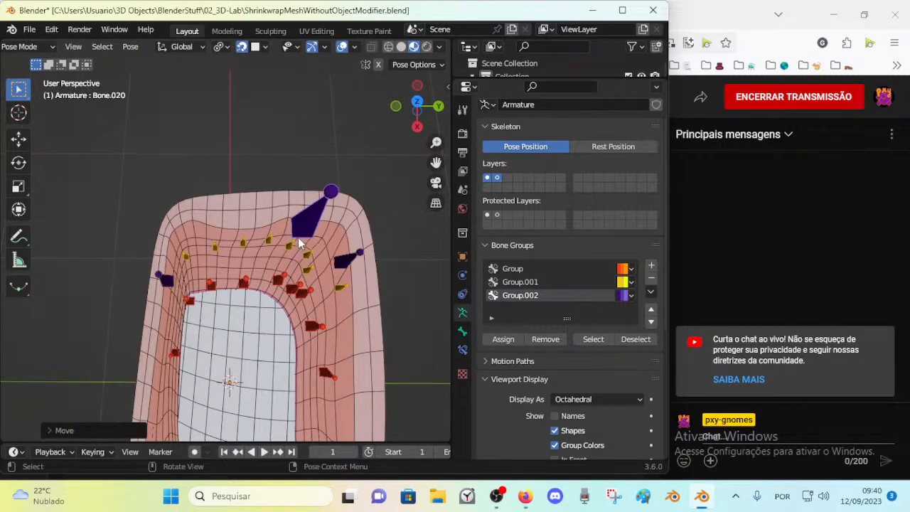
{"action": "middle_click_drag", "start_coordinate": [298, 236], "coordinate": [266, 223]}
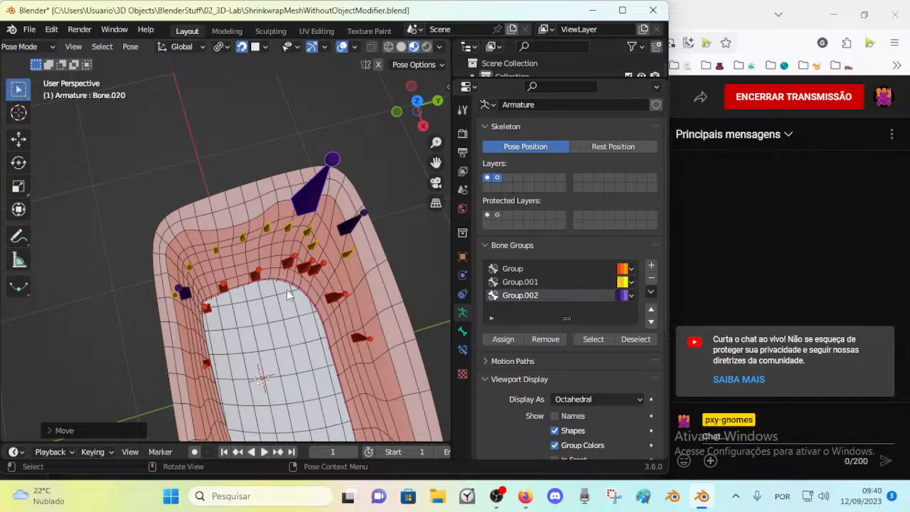
{"action": "middle_click_drag", "start_coordinate": [284, 293], "coordinate": [187, 256]}
{"action": "middle_click_drag", "start_coordinate": [103, 177], "coordinate": [175, 240]}
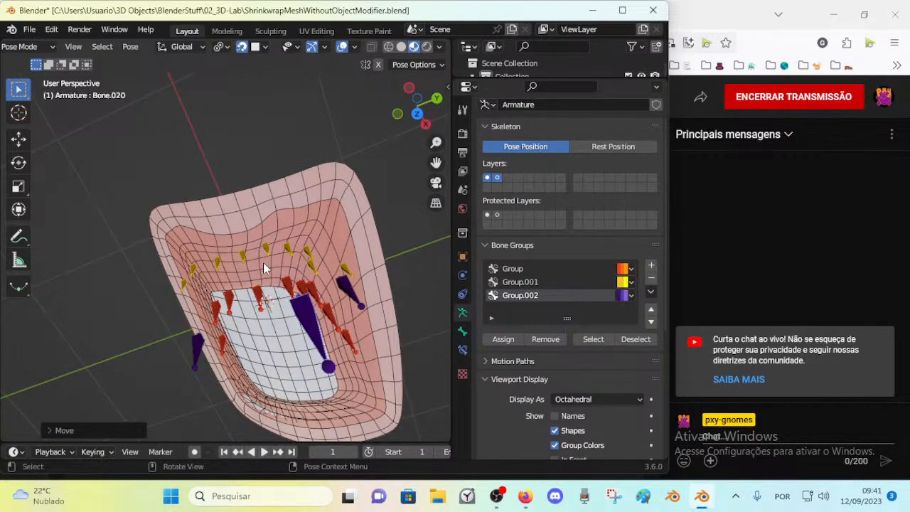
{"action": "middle_click_drag", "start_coordinate": [206, 288], "coordinate": [189, 302]}
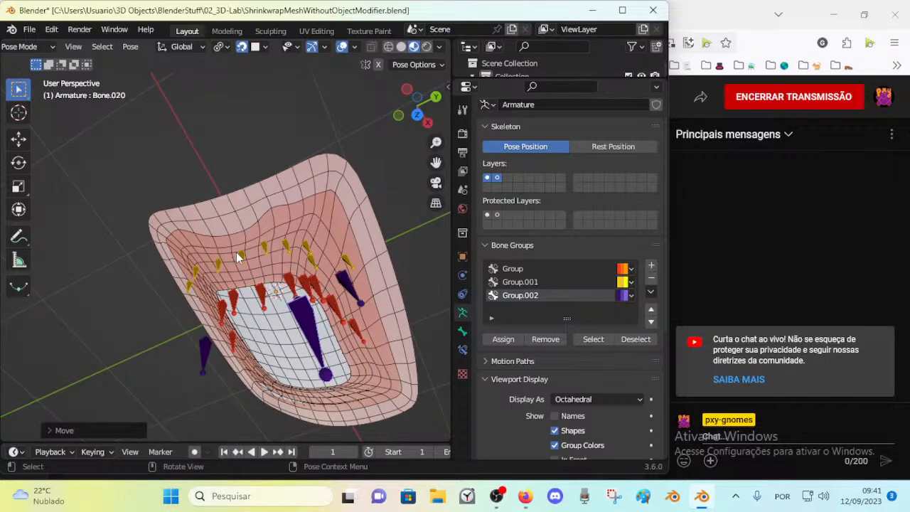
{"action": "mouse_move", "coordinate": [238, 258]}
{"action": "middle_mouse_down"}
{"action": "mouse_move", "coordinate": [201, 244]}
{"action": "mouse_move", "coordinate": [280, 254]}
{"action": "mouse_move", "coordinate": [272, 268]}
{"action": "mouse_move", "coordinate": [249, 269]}
{"action": "middle_mouse_up"}
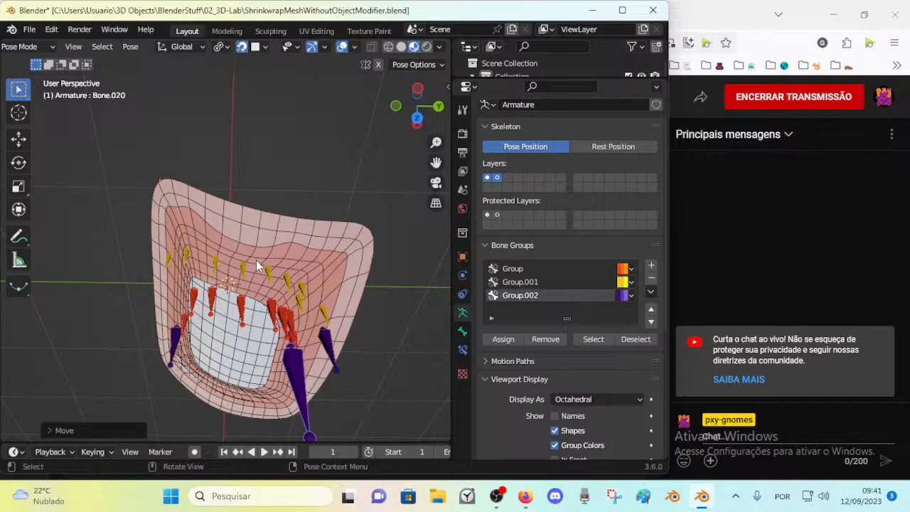
{"action": "middle_click_drag", "start_coordinate": [281, 289], "coordinate": [174, 295]}
{"action": "middle_click_drag", "start_coordinate": [137, 202], "coordinate": [149, 271]}
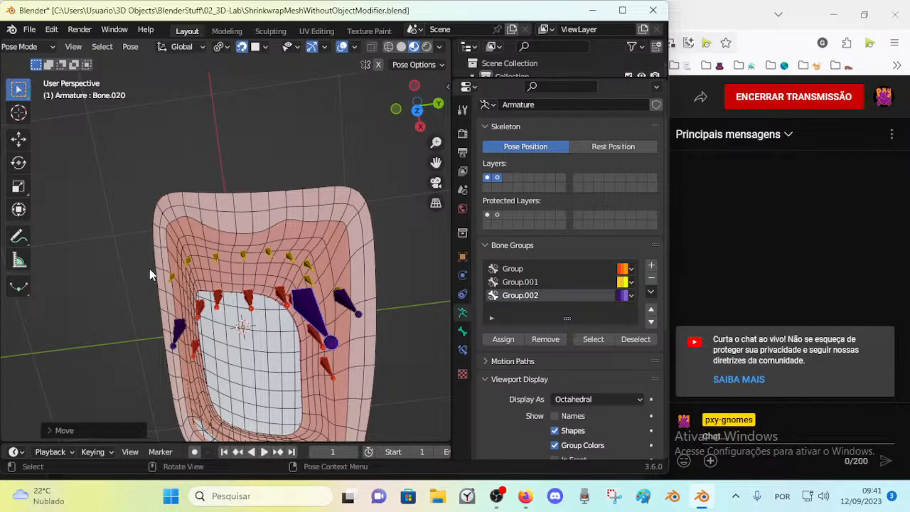
{"action": "middle_click_drag", "start_coordinate": [182, 265], "coordinate": [271, 287]}
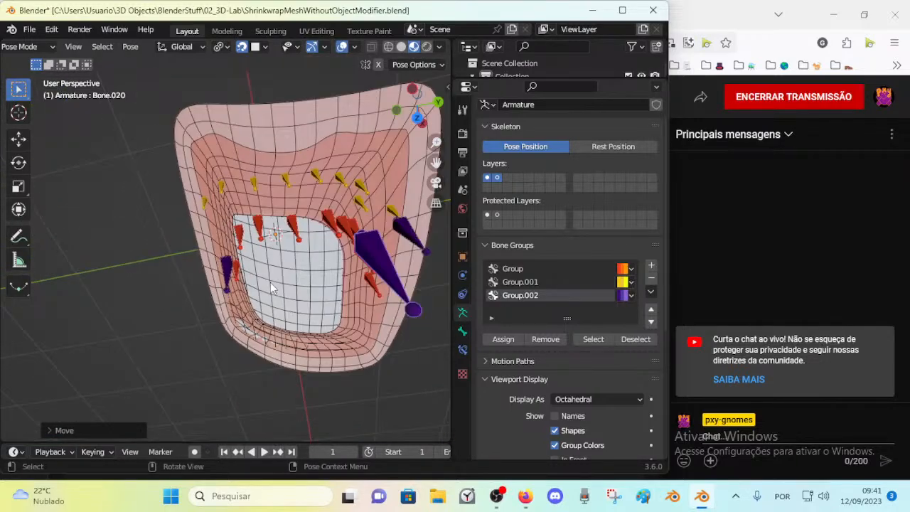
Pull the far-side purple bone outward from the patch and move Bone.020 closer to the middle of the opening's edge
{"action": "left_click", "coordinate": [228, 275]}
{"action": "key", "text": "g"}
{"action": "left_click", "coordinate": [189, 277]}
{"action": "left_click", "coordinate": [391, 257]}
{"action": "key", "text": "g"}
{"action": "left_click", "coordinate": [336, 277]}
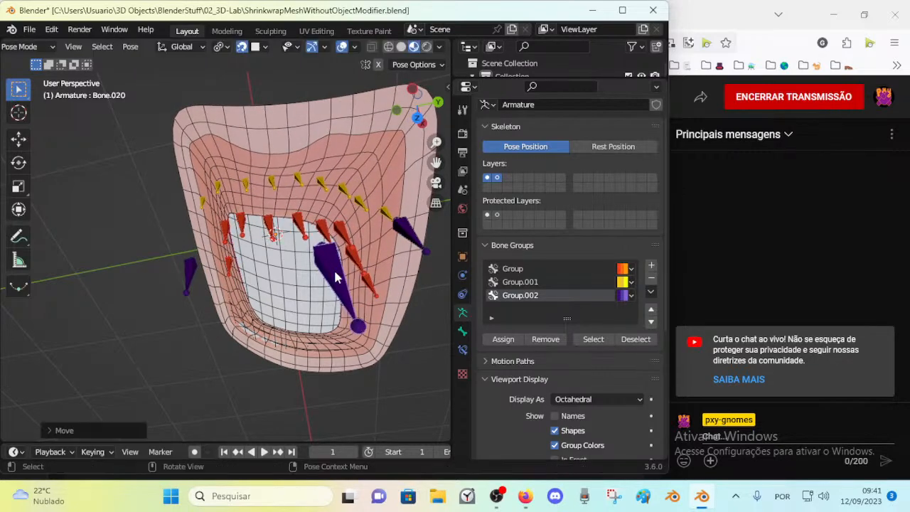
Select red Bone.007 and Bone.002 in turn, show Bone.002's constraints and collapse its Child Of.001 settings
{"action": "middle_click_drag", "start_coordinate": [336, 277], "coordinate": [260, 213]}
{"action": "left_click", "coordinate": [259, 213]}
{"action": "key", "text": "g"}
{"action": "left_click", "coordinate": [275, 183]}
{"action": "left_click", "coordinate": [293, 214]}
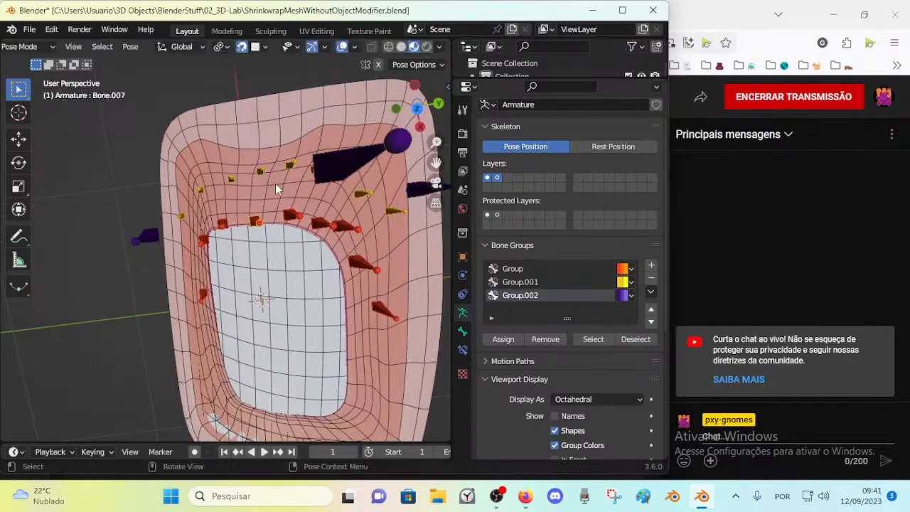
{"action": "left_click", "coordinate": [462, 349]}
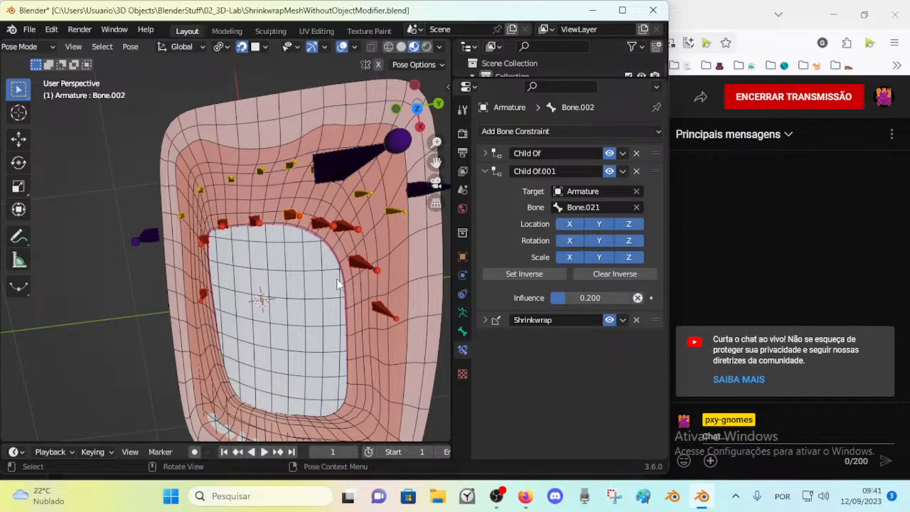
{"action": "left_click", "coordinate": [485, 171]}
Shift Bone.003 and its neighbouring red bones one by one along the opening's rim toward its long side
{"action": "middle_click_drag", "start_coordinate": [284, 242], "coordinate": [234, 274]}
{"action": "left_click", "coordinate": [243, 270]}
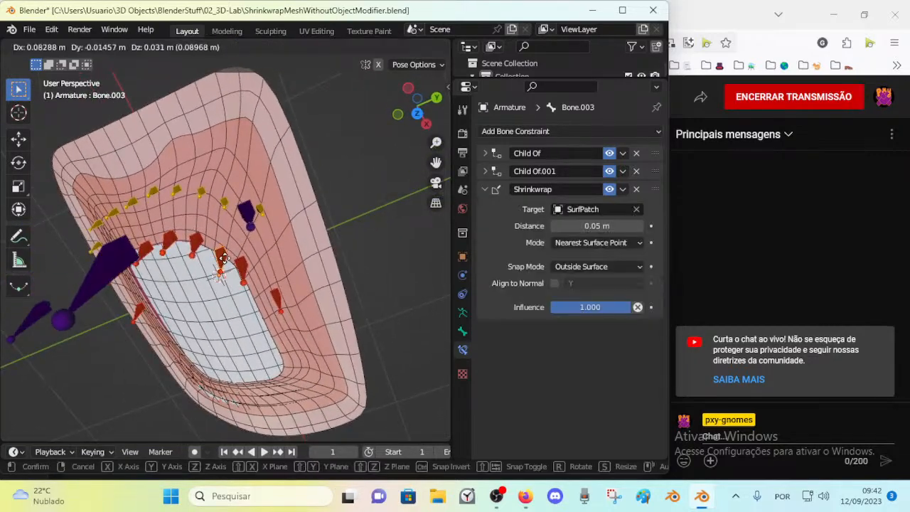
{"action": "left_click", "coordinate": [244, 272]}
{"action": "key", "text": "g"}
{"action": "left_click", "coordinate": [267, 297]}
{"action": "left_click", "coordinate": [218, 236]}
{"action": "key", "text": "g"}
{"action": "left_click", "coordinate": [248, 266]}
{"action": "left_click", "coordinate": [199, 243]}
{"action": "key", "text": "g"}
{"action": "left_click", "coordinate": [221, 252]}
{"action": "left_click", "coordinate": [173, 238]}
{"action": "key", "text": "g"}
{"action": "left_click", "coordinate": [194, 243]}
Respace Bone.001 and the red bones beside it along the opposite corner and side of the opening
{"action": "middle_click_drag", "start_coordinate": [191, 246], "coordinate": [253, 224]}
{"action": "left_click", "coordinate": [215, 214]}
{"action": "key", "text": "g"}
{"action": "left_click", "coordinate": [218, 211]}
{"action": "left_click", "coordinate": [184, 215]}
{"action": "key", "text": "g"}
{"action": "left_click", "coordinate": [182, 222]}
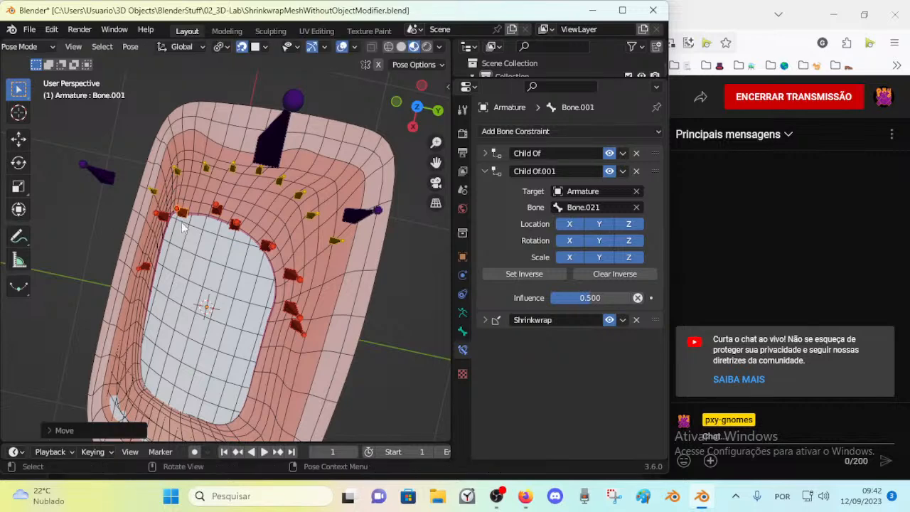
{"action": "left_click", "coordinate": [164, 216]}
{"action": "key", "text": "g"}
{"action": "left_click", "coordinate": [154, 239]}
{"action": "left_click", "coordinate": [147, 267]}
{"action": "key", "text": "g"}
{"action": "left_click", "coordinate": [139, 285]}
{"action": "left_click", "coordinate": [150, 262]}
Fine-tune the positions of the red bones across the opening's far edge to round its outline
{"action": "left_click", "coordinate": [184, 213]}
{"action": "key", "text": "g"}
{"action": "left_click", "coordinate": [206, 215]}
{"action": "key", "text": "g"}
{"action": "left_click", "coordinate": [207, 211]}
{"action": "middle_click_drag", "start_coordinate": [206, 212], "coordinate": [238, 224]}
{"action": "left_click", "coordinate": [228, 206]}
{"action": "key", "text": "g"}
{"action": "left_click", "coordinate": [228, 206]}
{"action": "left_click", "coordinate": [182, 226]}
{"action": "key", "text": "g"}
{"action": "left_click", "coordinate": [183, 235]}
Move red Bone.001 at the opening's corner and rotate it to even out the nearby mesh
{"action": "left_click", "coordinate": [164, 242]}
{"action": "key", "text": "g"}
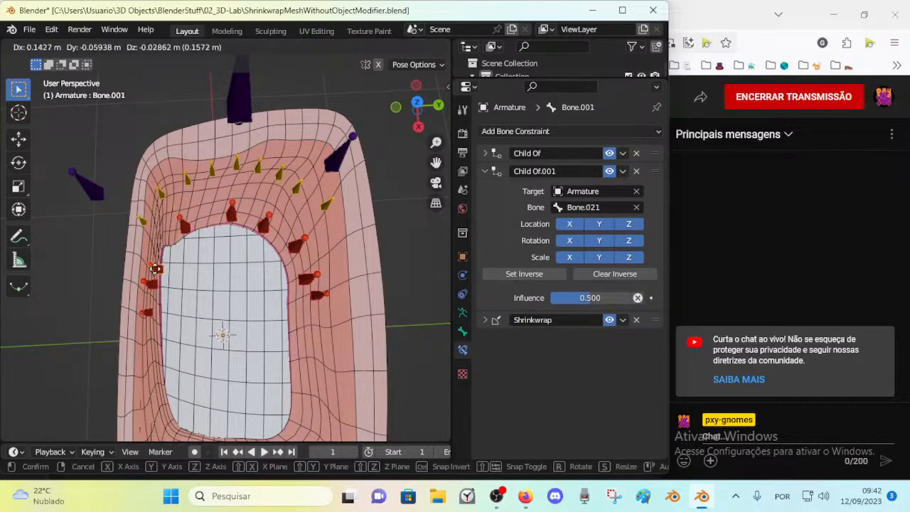
{"action": "left_click", "coordinate": [164, 242]}
{"action": "key", "text": "r"}
{"action": "left_click", "coordinate": [212, 230]}
Move Bone.007 and Bone.002 outward from the opening's far edge, and nudge Bone.007 again to smooth the curve
{"action": "left_click", "coordinate": [187, 227]}
{"action": "key", "text": "g"}
{"action": "left_click", "coordinate": [189, 204]}
{"action": "left_click", "coordinate": [229, 216]}
{"action": "key", "text": "g"}
{"action": "left_click", "coordinate": [226, 194]}
{"action": "left_click", "coordinate": [189, 206]}
{"action": "key", "text": "g"}
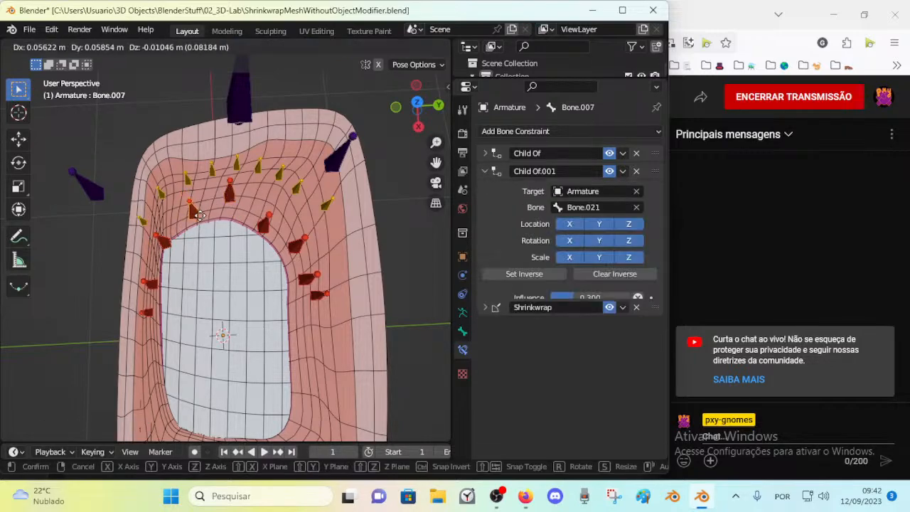
{"action": "left_click", "coordinate": [194, 215]}
Reposition and rotate corner Bone.001 once more along the opening's rim, and select neighbouring Bone.010
{"action": "left_click", "coordinate": [171, 244]}
{"action": "key", "text": "g"}
{"action": "left_click", "coordinate": [172, 256]}
{"action": "key", "text": "r"}
{"action": "left_click", "coordinate": [201, 249]}
{"action": "key", "text": "g"}
{"action": "left_click", "coordinate": [172, 257]}
{"action": "left_click", "coordinate": [162, 275]}
Select the large purple bone Bone.020 and move it slightly toward the opening
{"action": "middle_click_drag", "start_coordinate": [162, 279], "coordinate": [293, 256]}
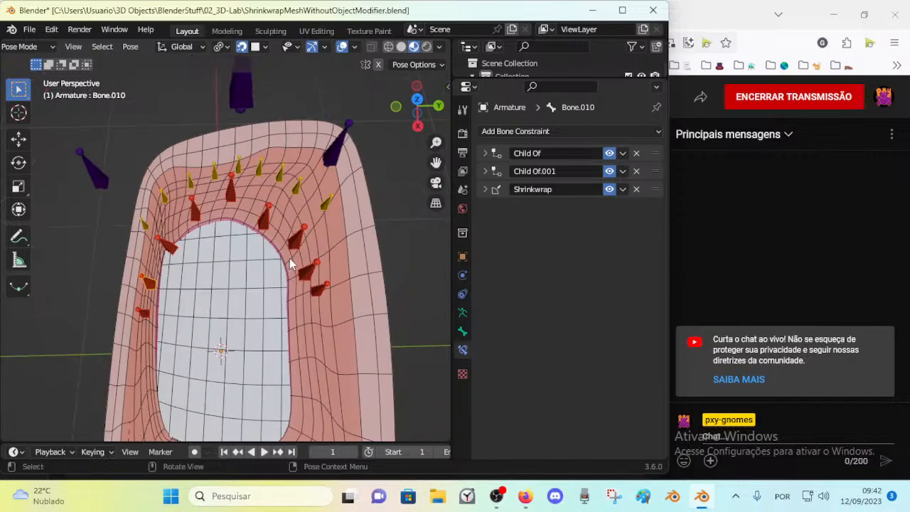
{"action": "scroll", "coordinate": [263, 238], "scroll_direction": "down", "scroll_amount": 2}
{"action": "left_click", "coordinate": [234, 141]}
{"action": "key", "text": "g"}
{"action": "left_click", "coordinate": [231, 150]}
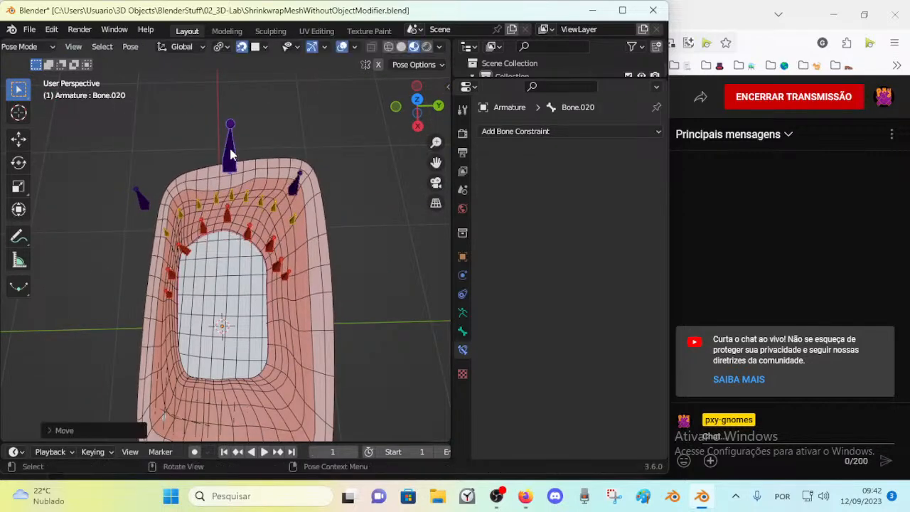
Enlarge the timeline area and enable Auto Keying
{"action": "left_click_drag", "start_coordinate": [242, 443], "coordinate": [201, 379]}
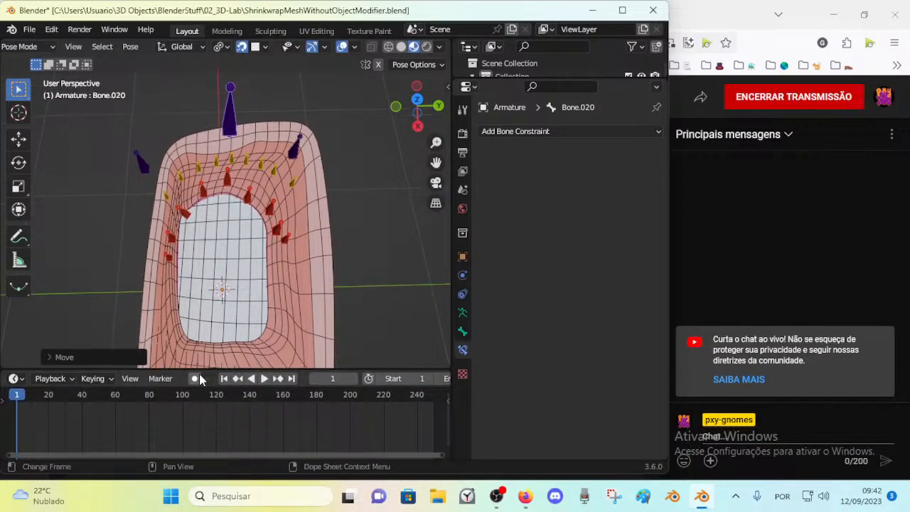
{"action": "middle_click_drag", "start_coordinate": [238, 173], "coordinate": [233, 186]}
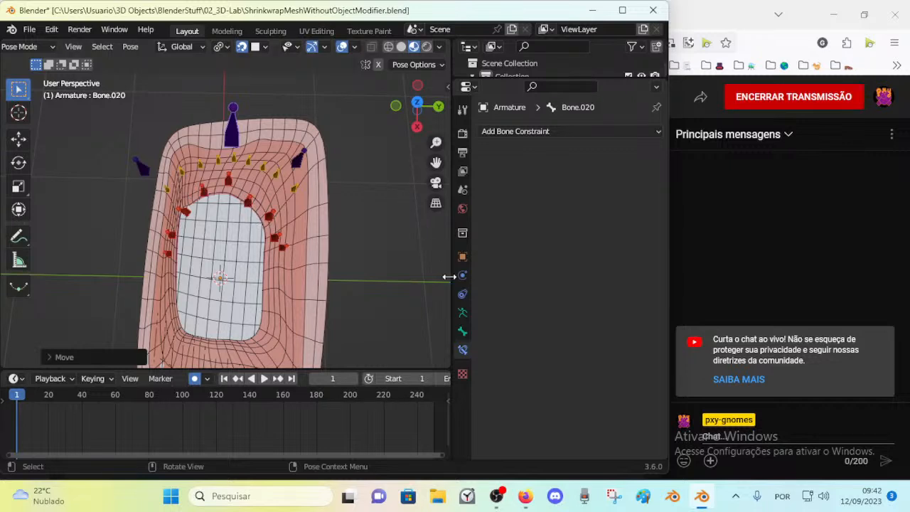
Select SurfPatch.001 in Object Mode, and reselect the armature to return it to Pose Mode
{"action": "key", "text": "ctrl+Tab"}
{"action": "left_click", "coordinate": [245, 201]}
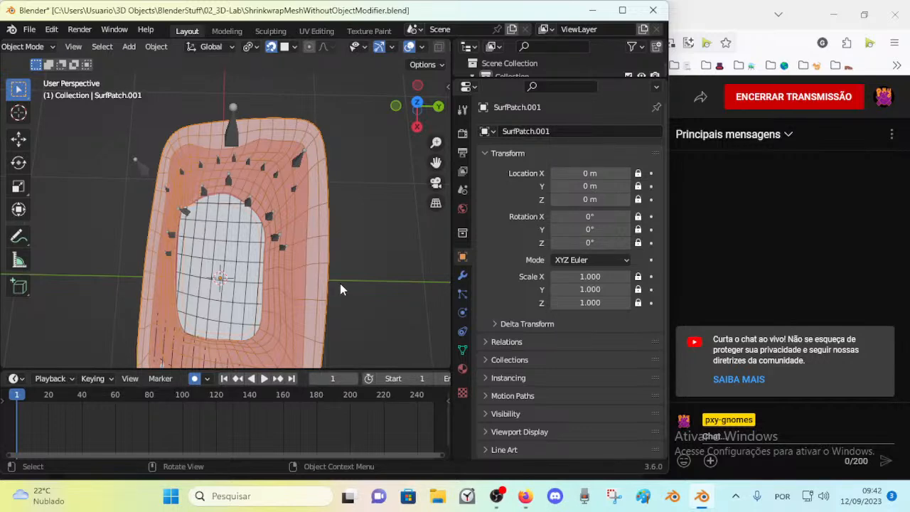
{"action": "left_click", "coordinate": [299, 168]}
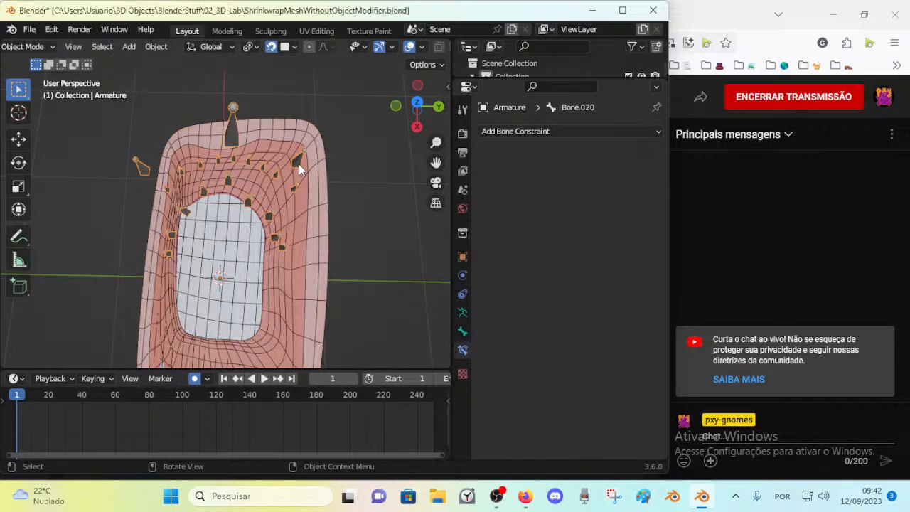
{"action": "key", "text": "ctrl+Tab"}
Move Bone.020 with Auto Keying on to record its pose at frame 1
{"action": "key", "text": "g"}
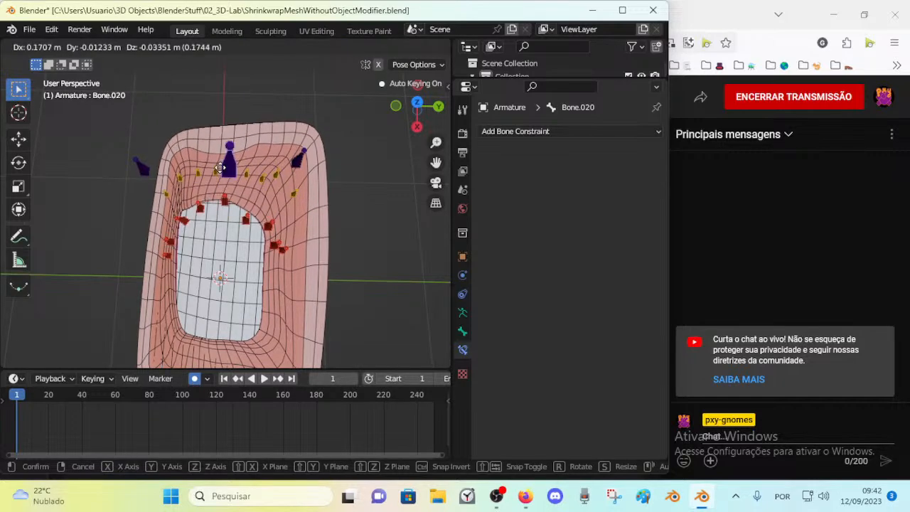
{"action": "left_click", "coordinate": [231, 146]}
{"action": "middle_click_drag", "start_coordinate": [231, 145], "coordinate": [273, 217]}
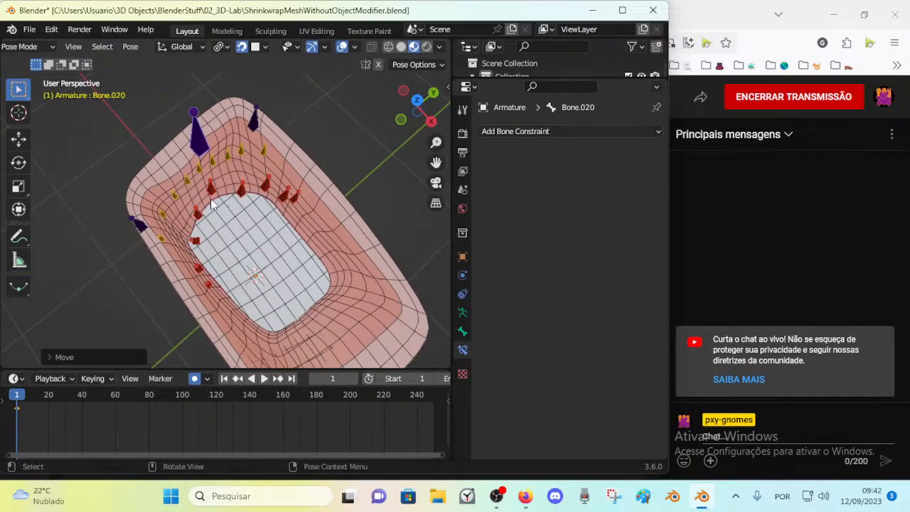
Select red Bone.002 on the opening's far edge and expand its Shrinkwrap constraint settings
{"action": "left_click", "coordinate": [214, 176]}
{"action": "middle_click_drag", "start_coordinate": [214, 176], "coordinate": [251, 250]}
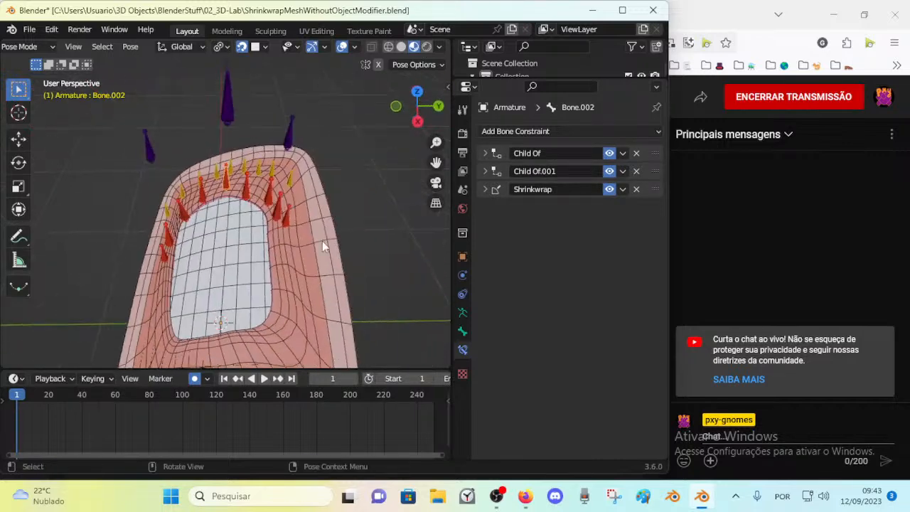
{"action": "left_click", "coordinate": [485, 190]}
Switch to Object Mode, select SurfPatch.001, examine its pink inner wall from beneath, and reselect the armature
{"action": "key", "text": "ctrl+Tab"}
{"action": "middle_click_drag", "start_coordinate": [391, 212], "coordinate": [249, 171]}
{"action": "middle_click_drag", "start_coordinate": [229, 259], "coordinate": [260, 186]}
{"action": "left_click", "coordinate": [219, 200]}
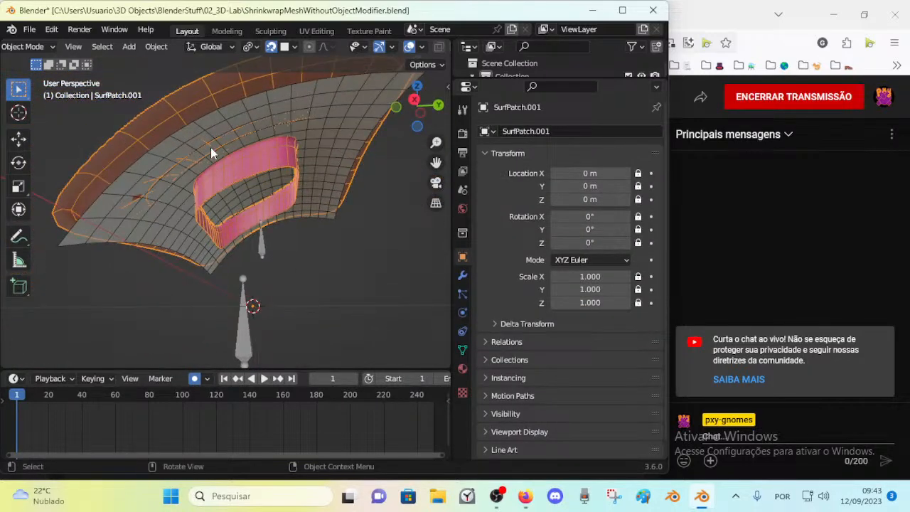
{"action": "scroll", "coordinate": [254, 191], "scroll_direction": "up", "scroll_amount": 2}
{"action": "scroll", "coordinate": [266, 226], "scroll_direction": "up", "scroll_amount": 2}
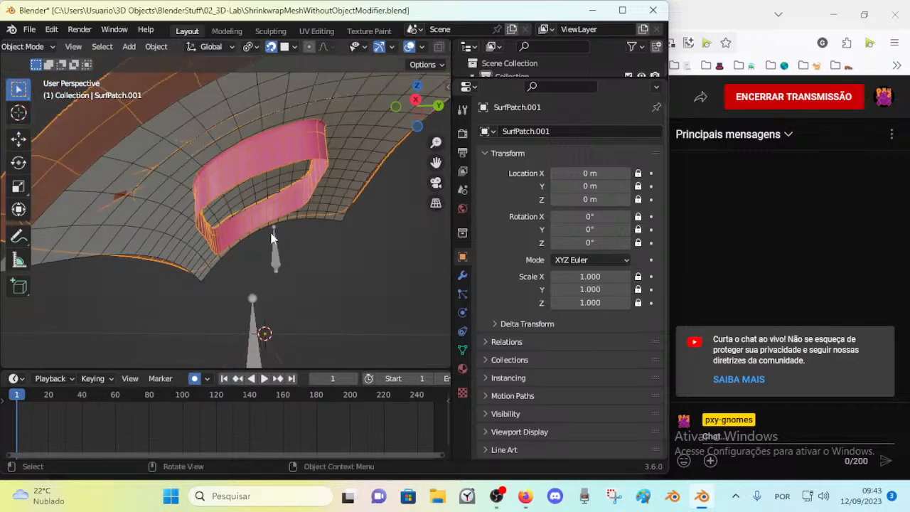
{"action": "middle_click_drag", "start_coordinate": [363, 211], "coordinate": [308, 240]}
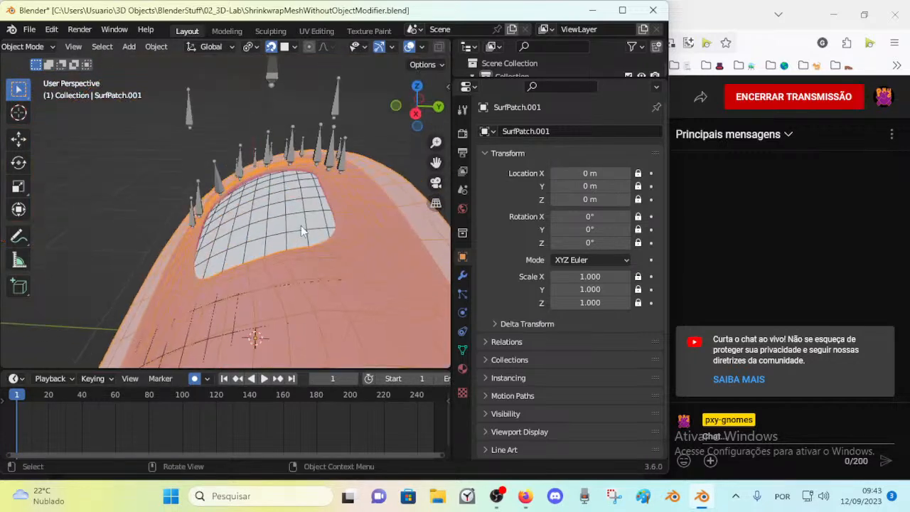
{"action": "left_click", "coordinate": [268, 152]}
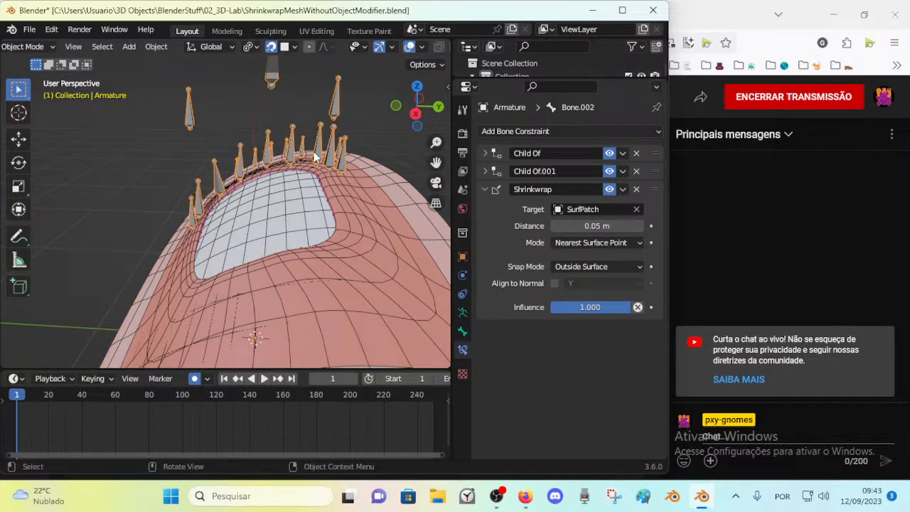
Return the armature to Pose Mode and select Bone.010 among the red bones along the opening's edge
{"action": "middle_click_drag", "start_coordinate": [303, 198], "coordinate": [335, 116]}
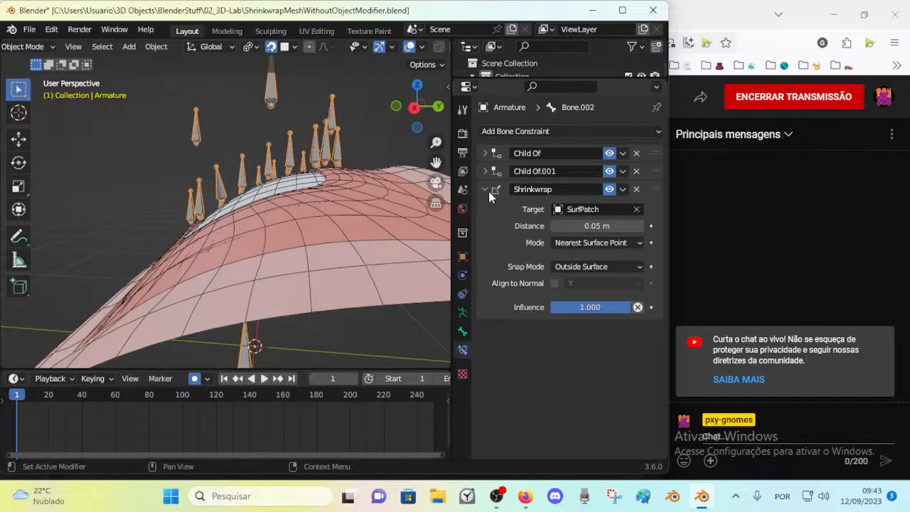
{"action": "middle_click_drag", "start_coordinate": [290, 154], "coordinate": [282, 189]}
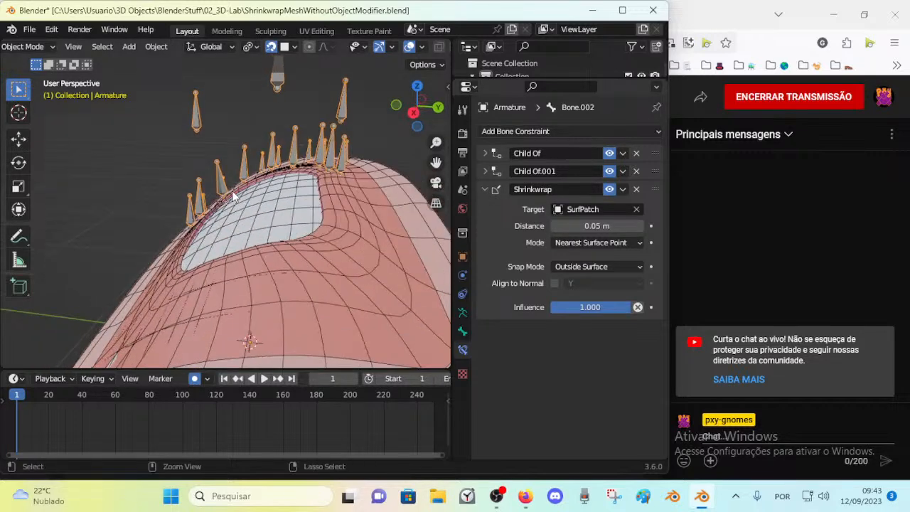
{"action": "key", "text": "ctrl+Tab"}
{"action": "left_click", "coordinate": [219, 182]}
{"action": "middle_click_drag", "start_coordinate": [220, 210], "coordinate": [202, 215]}
{"action": "left_click", "coordinate": [199, 215]}
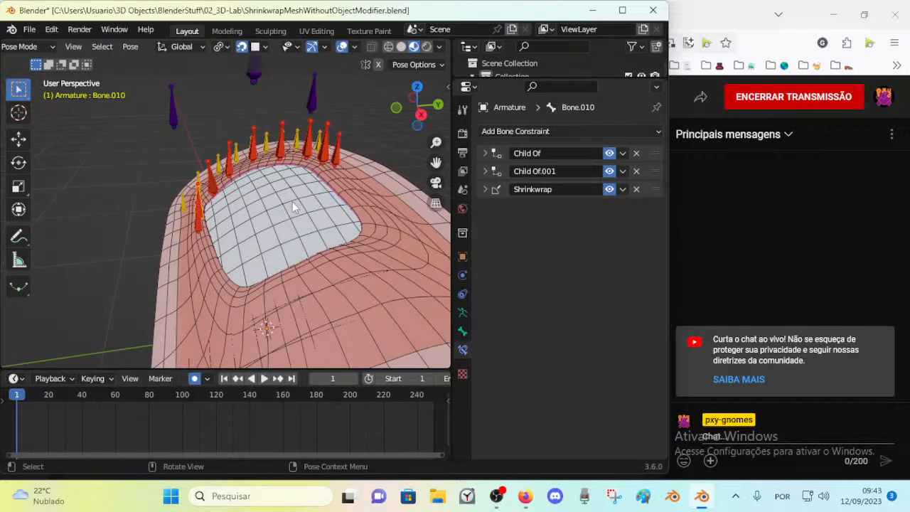
Switch to Object Mode, select SurfPatch.001 by its pink inner wall from beneath, and display its modifier stack
{"action": "key", "text": "ctrl+Tab"}
{"action": "middle_click_drag", "start_coordinate": [314, 278], "coordinate": [267, 219]}
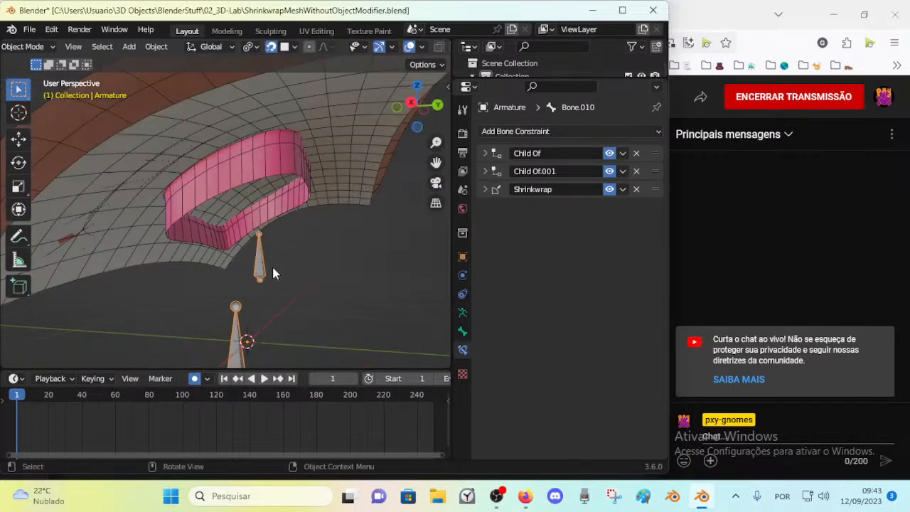
{"action": "left_click", "coordinate": [269, 176]}
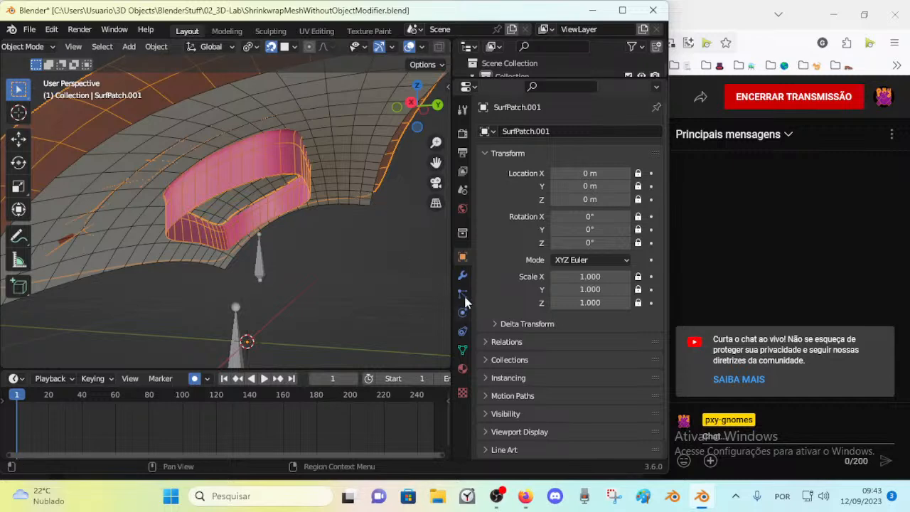
{"action": "left_click", "coordinate": [462, 274]}
{"action": "middle_click_drag", "start_coordinate": [291, 186], "coordinate": [275, 248]}
Open DOROTHY_2023-09-11_92_Mouth.blend from the recent 03_Characters folder, discarding the unsaved changes in the current file
{"action": "left_click", "coordinate": [29, 30]}
{"action": "left_click", "coordinate": [46, 58]}
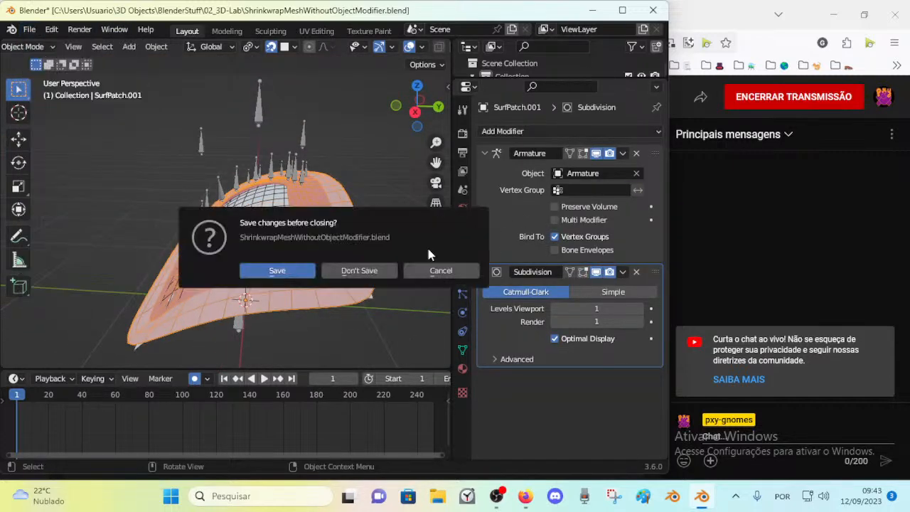
{"action": "left_click", "coordinate": [359, 271]}
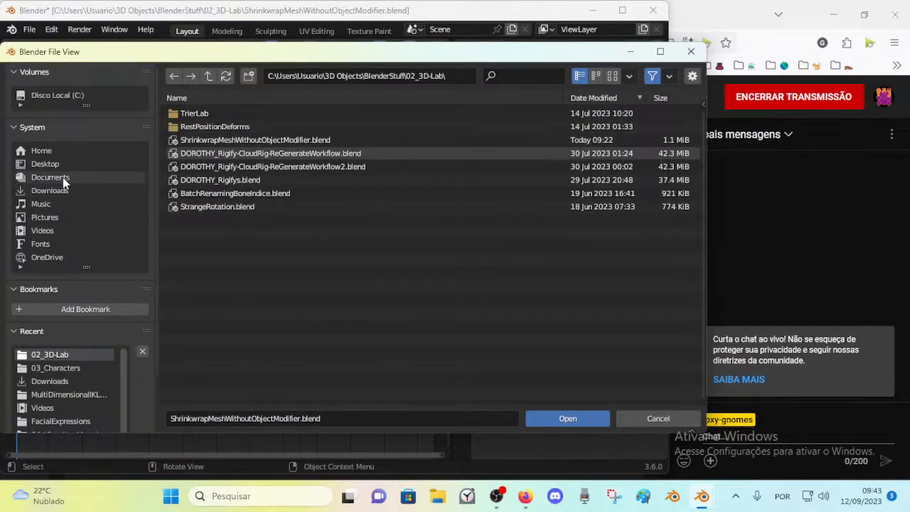
{"action": "left_click", "coordinate": [56, 367]}
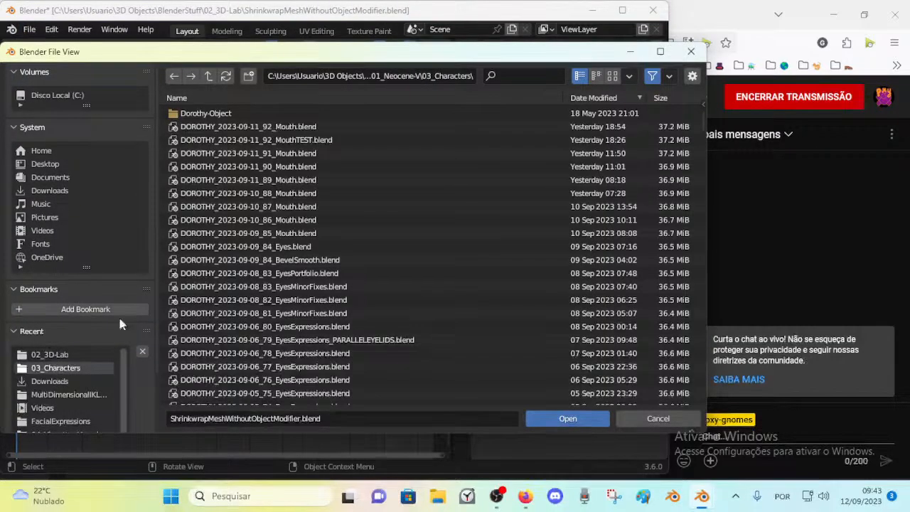
{"action": "left_click", "coordinate": [272, 125]}
Select the 00_Body mesh in Object Mode, show the viewport sidebar, and collapse its Transform section
{"action": "middle_click_drag", "start_coordinate": [285, 143], "coordinate": [260, 208]}
{"action": "scroll", "coordinate": [217, 246], "scroll_direction": "down", "scroll_amount": 2}
{"action": "left_click", "coordinate": [260, 208]}
{"action": "key", "text": "Tab"}
{"action": "key", "text": "Tab"}
{"action": "key", "text": "n"}
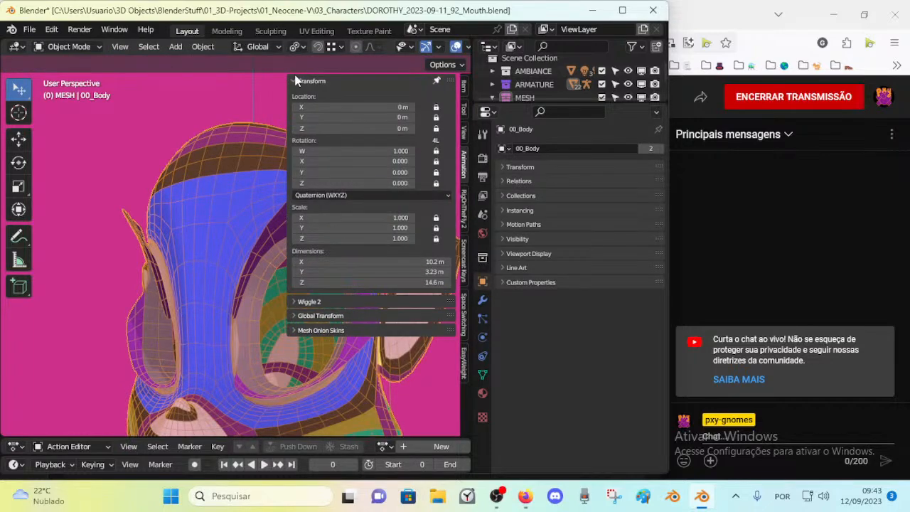
{"action": "left_click", "coordinate": [296, 81]}
{"action": "left_click", "coordinate": [302, 95]}
{"action": "left_click", "coordinate": [302, 95]}
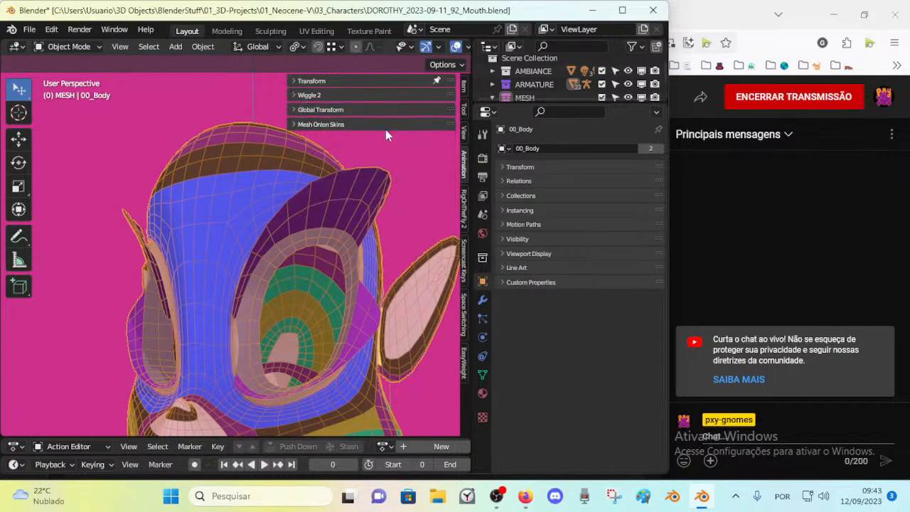
Enlarge the outliner and enable 01a_Eyebrows and both 02b_EyeSurface objects in the viewports
{"action": "middle_click_drag", "start_coordinate": [324, 263], "coordinate": [339, 249]}
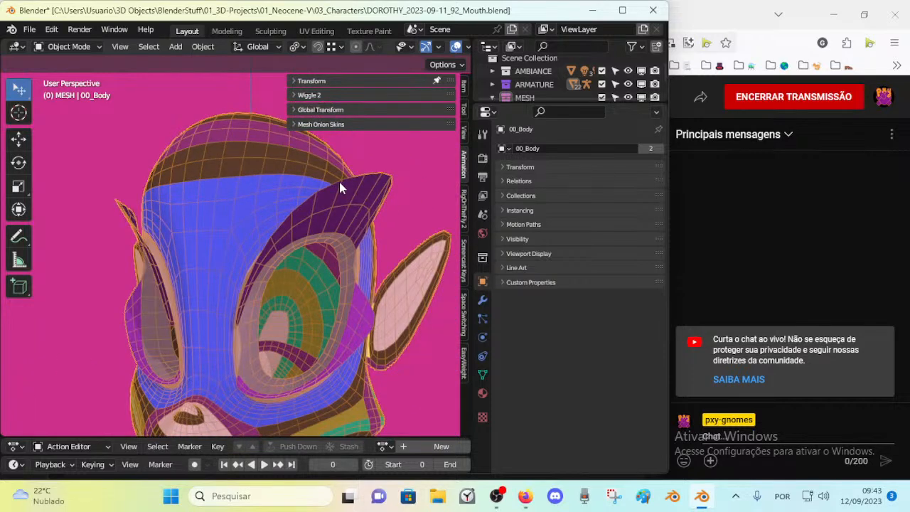
{"action": "left_click_drag", "start_coordinate": [611, 105], "coordinate": [611, 229]}
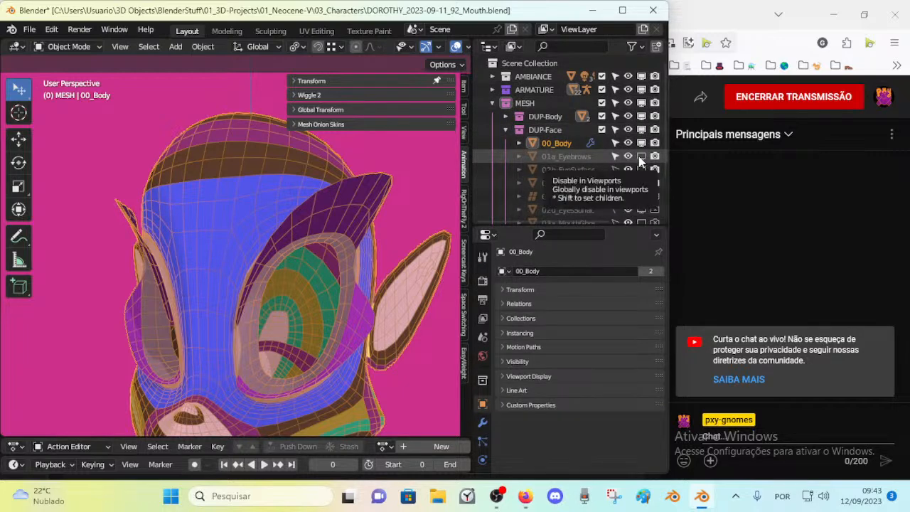
{"action": "left_click", "coordinate": [639, 156]}
{"action": "left_click", "coordinate": [639, 170]}
{"action": "left_click", "coordinate": [638, 183]}
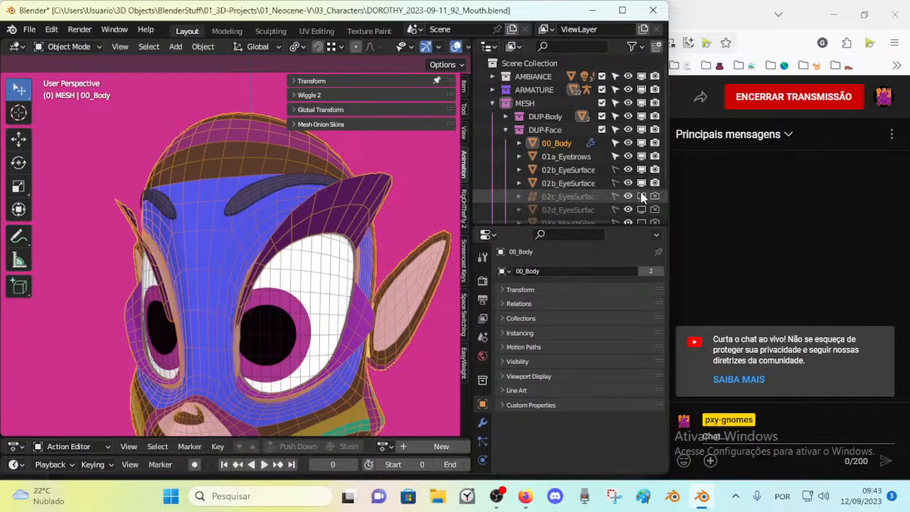
Display the 00_Body modifier stack and enlarge the properties editor so the full modifier names can be read
{"action": "middle_click_drag", "start_coordinate": [427, 247], "coordinate": [380, 269]}
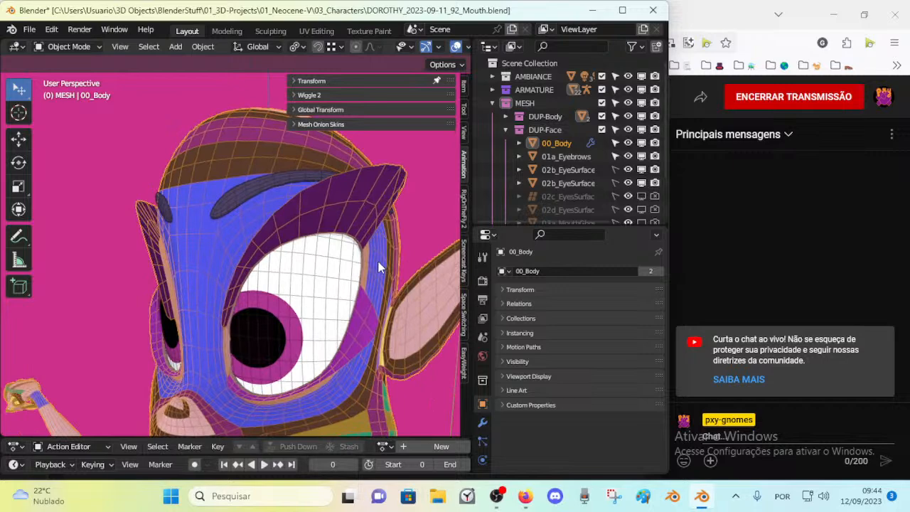
{"action": "left_click", "coordinate": [363, 225]}
{"action": "middle_click_drag", "start_coordinate": [363, 224], "coordinate": [231, 217]}
{"action": "left_click", "coordinate": [483, 420]}
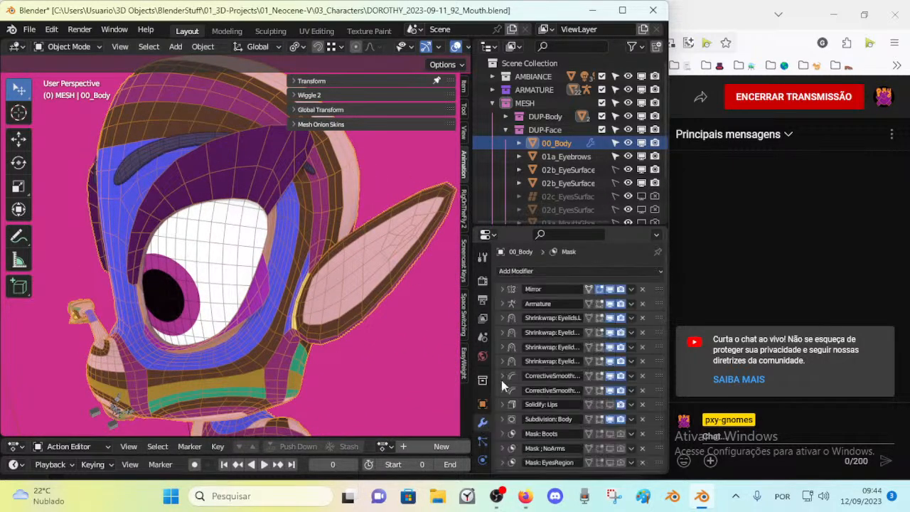
{"action": "left_click", "coordinate": [542, 232]}
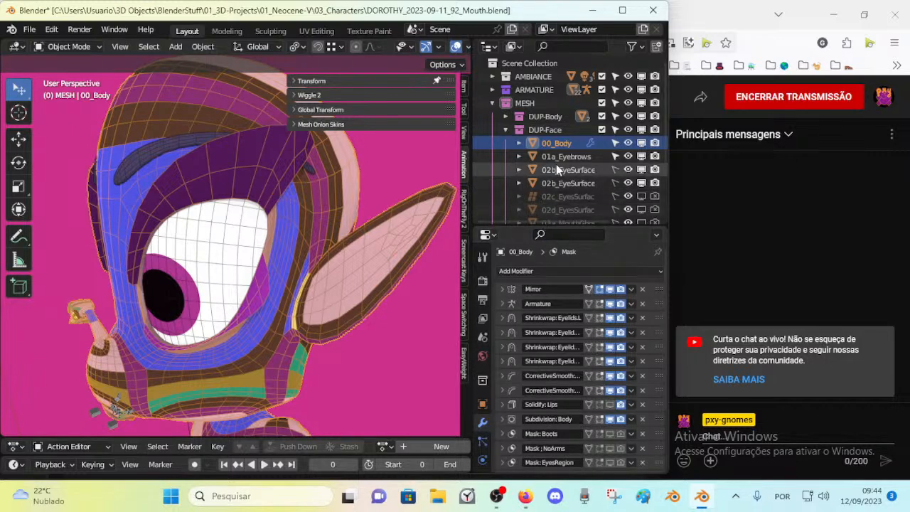
{"action": "left_click_drag", "start_coordinate": [544, 226], "coordinate": [544, 213]}
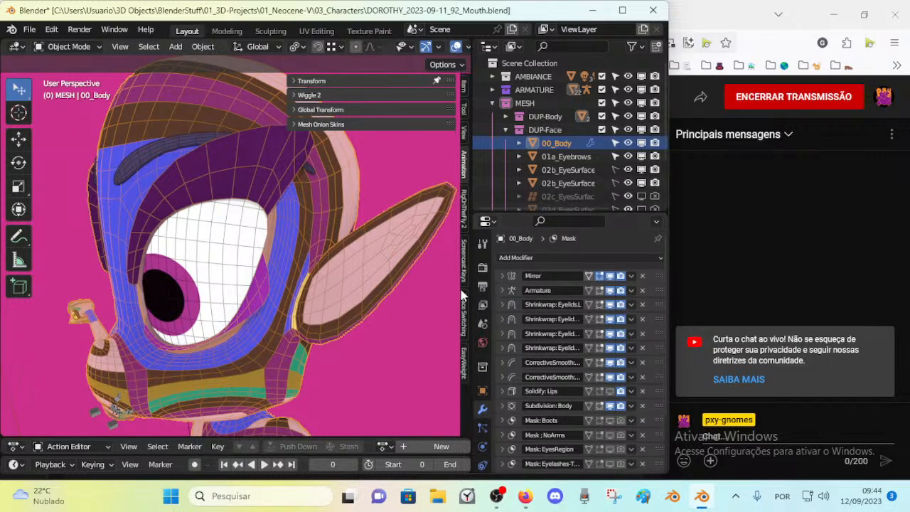
{"action": "left_click_drag", "start_coordinate": [460, 293], "coordinate": [417, 297]}
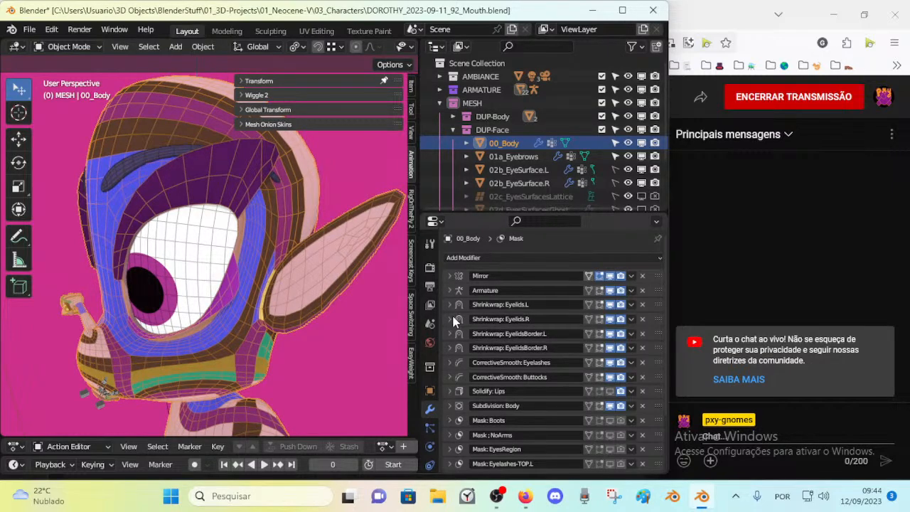
Enter Edit Mode on 00_Body, reveal all its hidden geometry, and clear the selection
{"action": "scroll", "coordinate": [135, 265], "scroll_direction": "up", "scroll_amount": 1}
{"action": "key", "text": "Tab"}
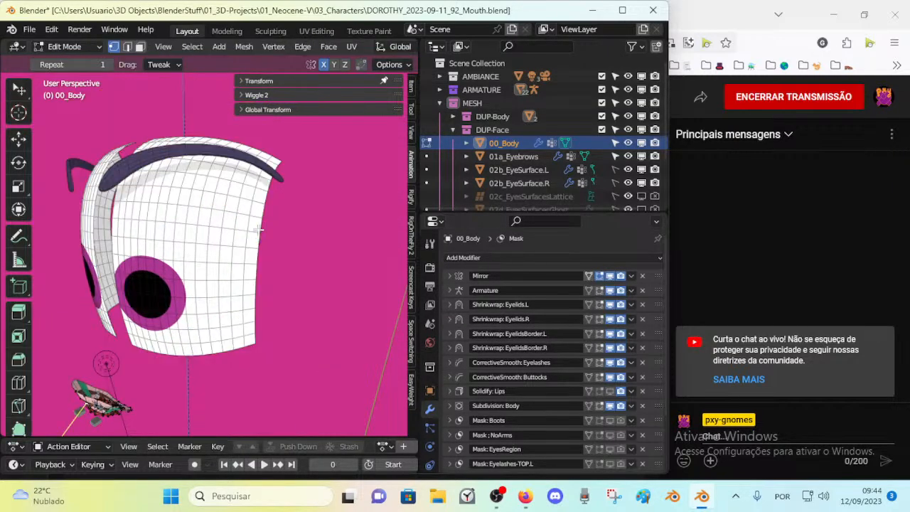
{"action": "scroll", "coordinate": [256, 241], "scroll_direction": "up", "scroll_amount": 2}
{"action": "middle_click_drag", "start_coordinate": [257, 247], "coordinate": [311, 199]}
{"action": "key", "text": "Tab"}
{"action": "key", "text": "Tab"}
{"action": "key", "text": "alt+h"}
{"action": "key", "text": "alt+a"}
{"action": "mouse_move", "coordinate": [191, 284]}
{"action": "middle_mouse_down"}
{"action": "mouse_move", "coordinate": [239, 274]}
{"action": "mouse_move", "coordinate": [199, 240]}
{"action": "mouse_move", "coordinate": [251, 244]}
{"action": "middle_mouse_up"}
{"action": "key", "text": "alt+z"}
{"action": "key", "text": "alt+z"}
{"action": "key", "text": "Tab"}
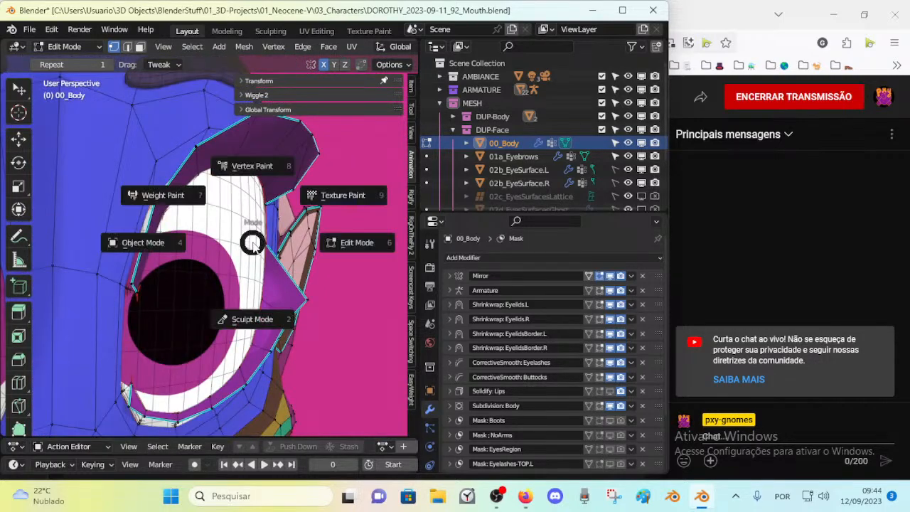
{"action": "key", "text": "Tab"}
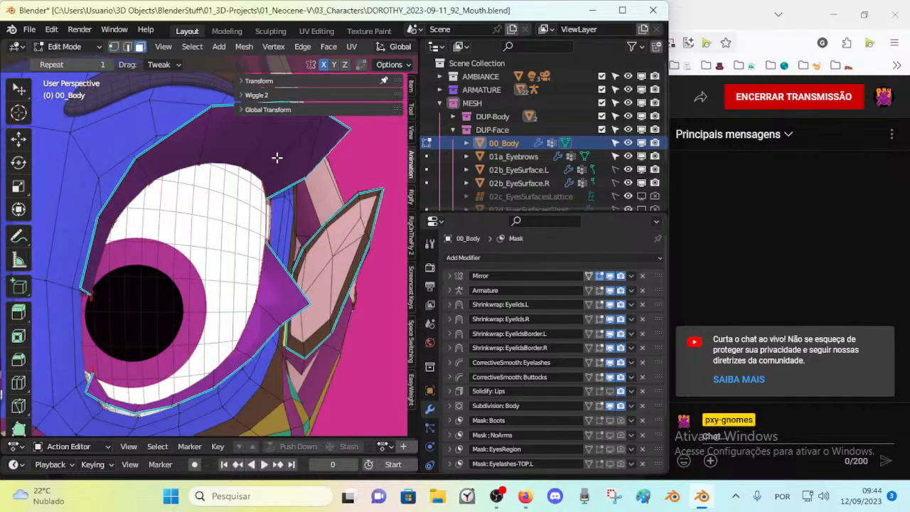
Select the eye's upper and lower eyelash faces as linked regions delimited by seams, and hide them
{"action": "key", "text": "l"}
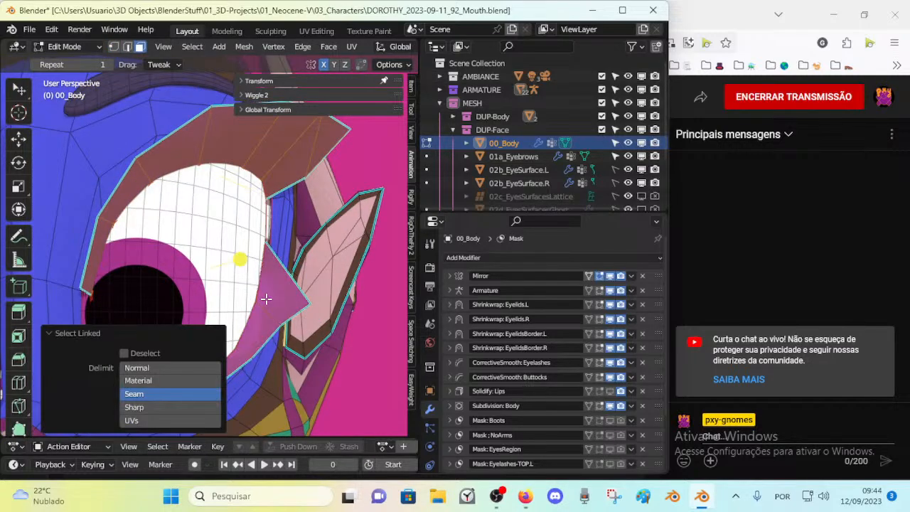
{"action": "key", "text": "h"}
{"action": "key", "text": "alt+z"}
{"action": "middle_click_drag", "start_coordinate": [221, 212], "coordinate": [249, 227]}
{"action": "scroll", "coordinate": [222, 212], "scroll_direction": "up", "scroll_amount": 3}
Select the linked faces of the inner eyelid ring around the eye, delimited by seams
{"action": "left_click", "coordinate": [149, 147]}
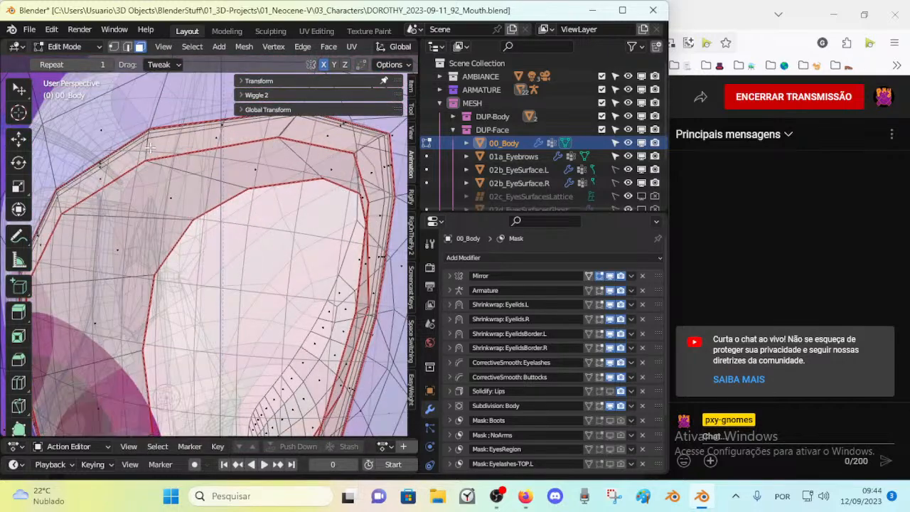
{"action": "key", "text": "l"}
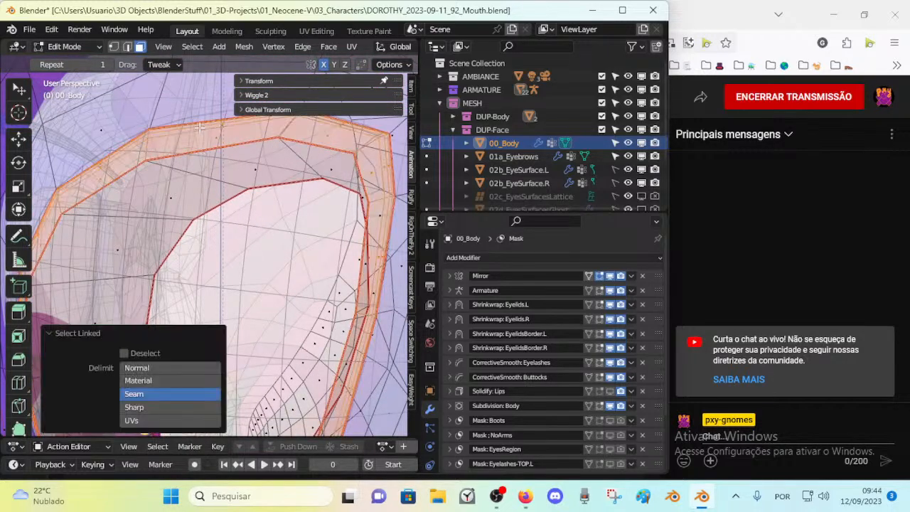
{"action": "key", "text": "alt+z"}
{"action": "scroll", "coordinate": [189, 249], "scroll_direction": "down", "scroll_amount": 2}
{"action": "key", "text": "alt+z"}
{"action": "scroll", "coordinate": [321, 262], "scroll_direction": "down", "scroll_amount": 3}
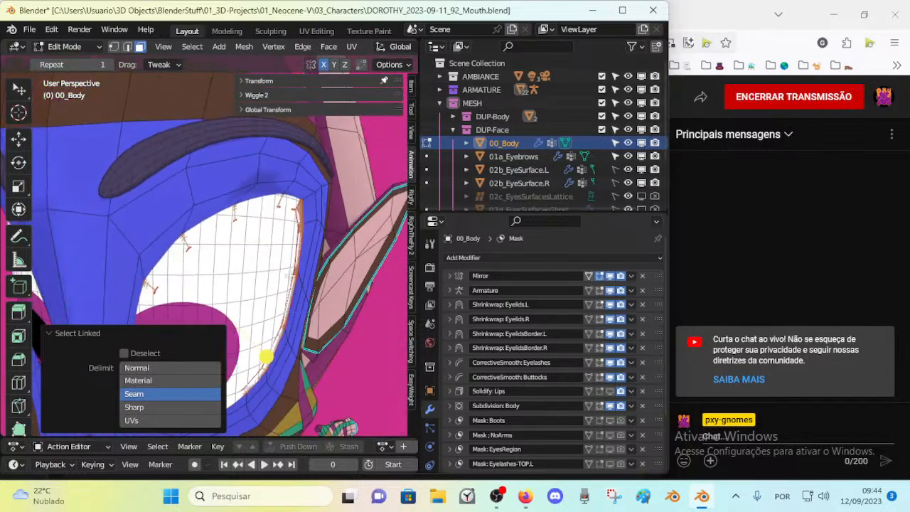
{"action": "middle_click_drag", "start_coordinate": [312, 262], "coordinate": [277, 190]}
{"action": "key", "text": "alt+z"}
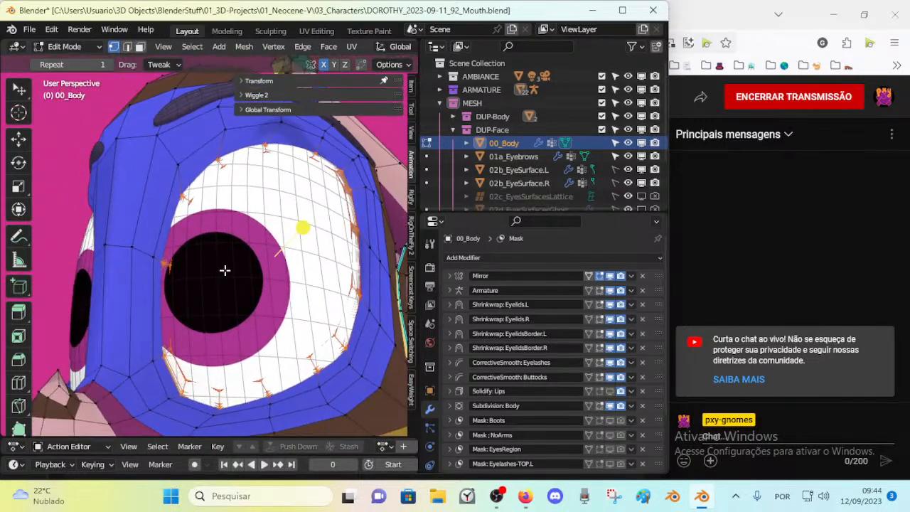
Expand the Shrinkwrap: Eyelids.L modifier settings to examine its target, offset and vertex group
{"action": "key", "text": "Tab"}
{"action": "middle_click_drag", "start_coordinate": [224, 267], "coordinate": [256, 277]}
{"action": "key", "text": "Tab"}
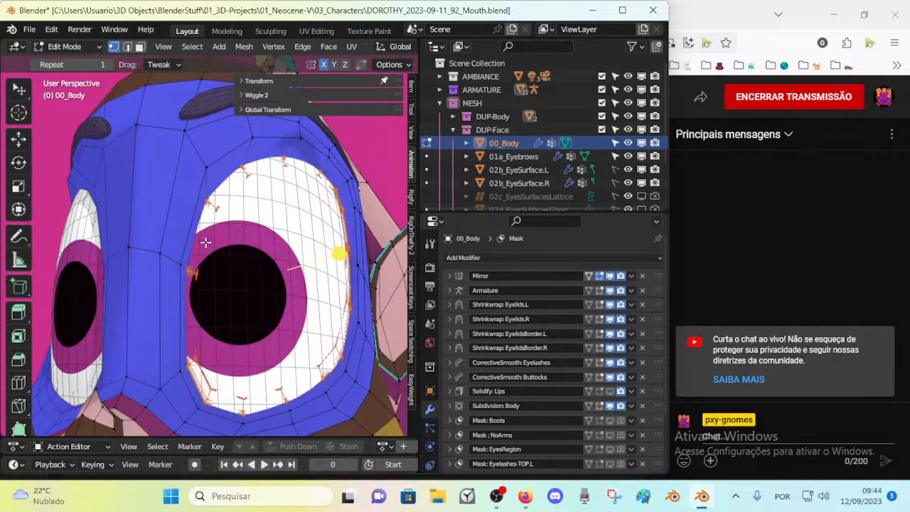
{"action": "left_click", "coordinate": [450, 304]}
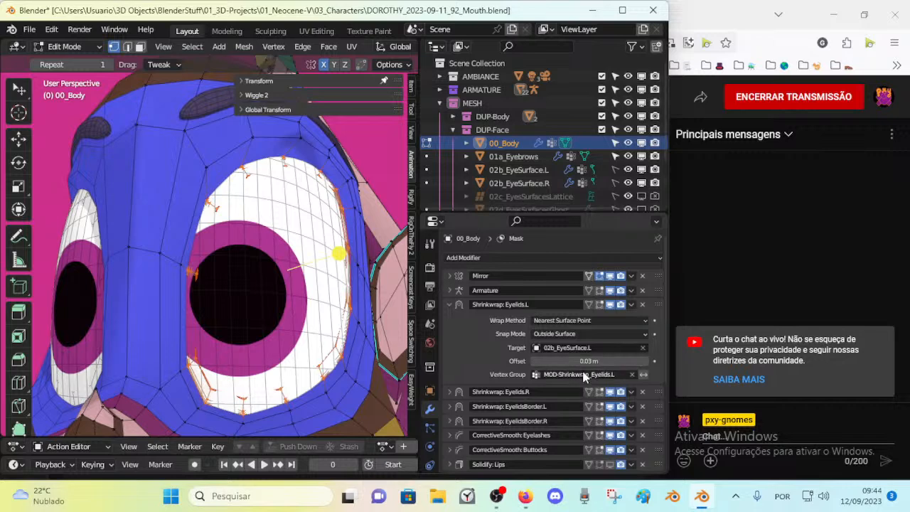
{"action": "middle_click_drag", "start_coordinate": [316, 307], "coordinate": [310, 218]}
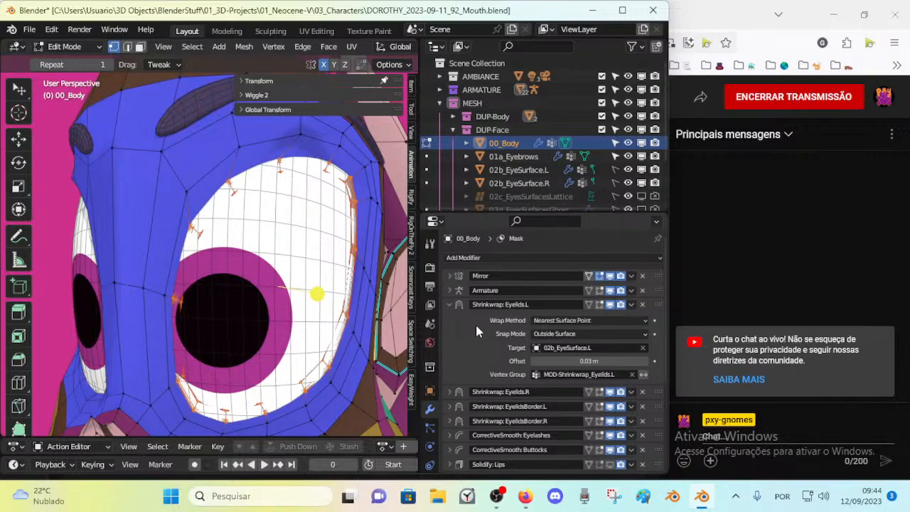
{"action": "left_click", "coordinate": [31, 30]}
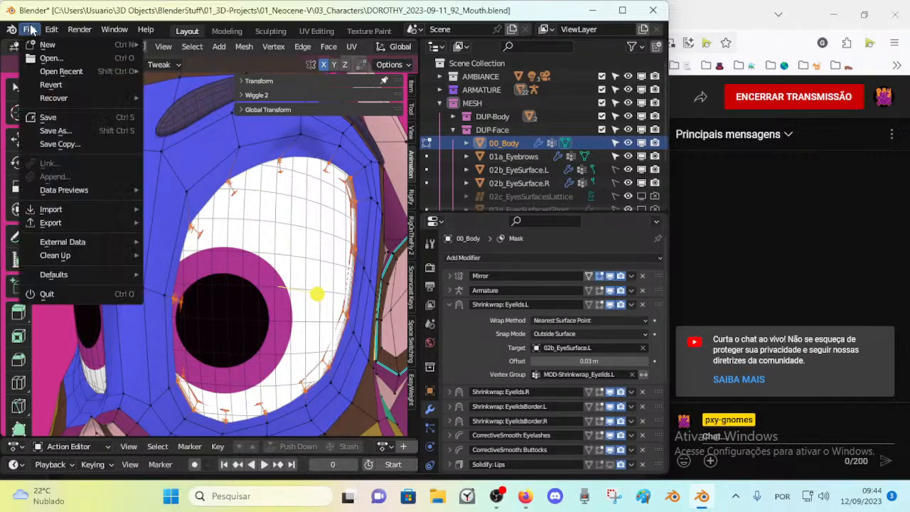
{"action": "mouse_move", "coordinate": [81, 224]}
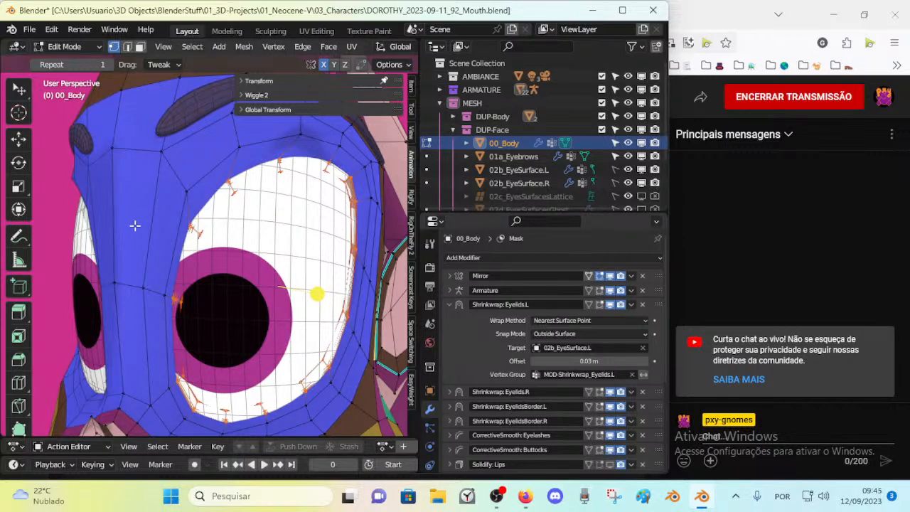
Examine the selected eyelid ring against the eye surface from the side, and display the mesh's vertex groups
{"action": "middle_click_drag", "start_coordinate": [135, 223], "coordinate": [150, 264]}
{"action": "middle_click_drag", "start_coordinate": [212, 291], "coordinate": [150, 272]}
{"action": "middle_click_drag", "start_coordinate": [201, 231], "coordinate": [194, 226]}
{"action": "middle_click_drag", "start_coordinate": [282, 157], "coordinate": [290, 158]}
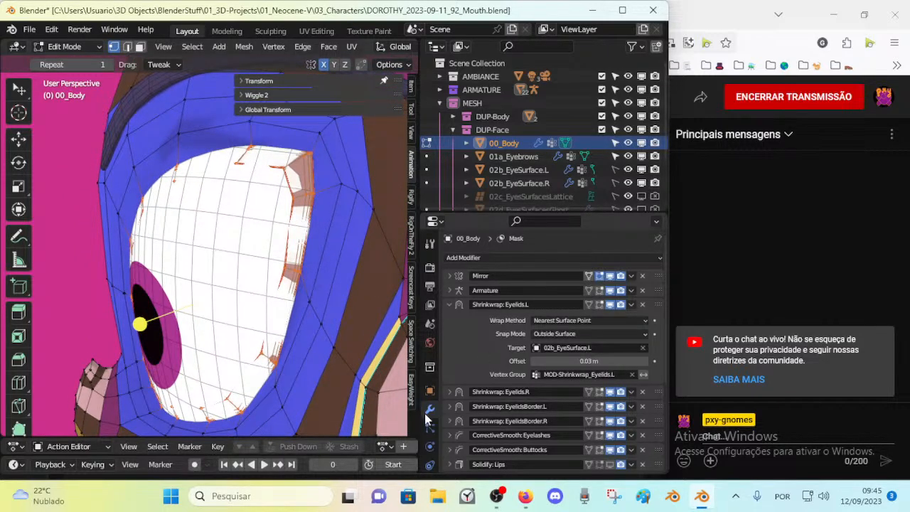
{"action": "scroll", "coordinate": [429, 442], "scroll_direction": "down", "scroll_amount": 2}
{"action": "left_click", "coordinate": [430, 438]}
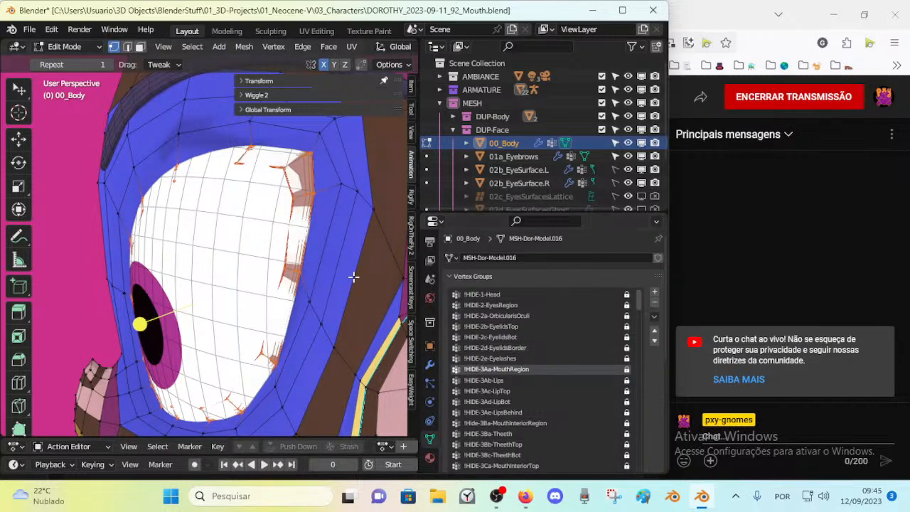
Return to the modifier stack, collapse the Shrinkwrap: Eyelids.L settings, and inspect the eyelid edge at a closer angle
{"action": "left_click", "coordinate": [435, 363]}
{"action": "middle_click_drag", "start_coordinate": [168, 233], "coordinate": [255, 244]}
{"action": "middle_click_drag", "start_coordinate": [272, 214], "coordinate": [437, 281]}
{"action": "left_click", "coordinate": [451, 308]}
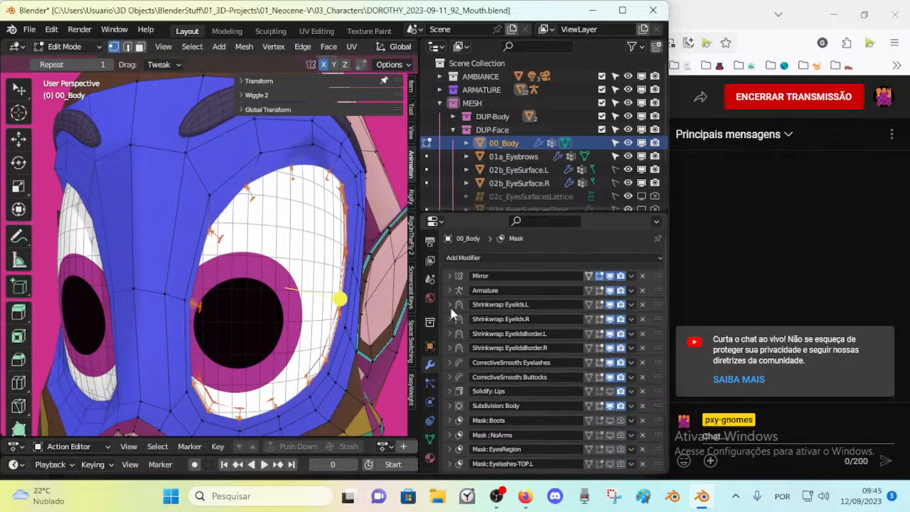
{"action": "middle_click_drag", "start_coordinate": [284, 222], "coordinate": [248, 196]}
{"action": "middle_click_drag", "start_coordinate": [323, 306], "coordinate": [215, 284]}
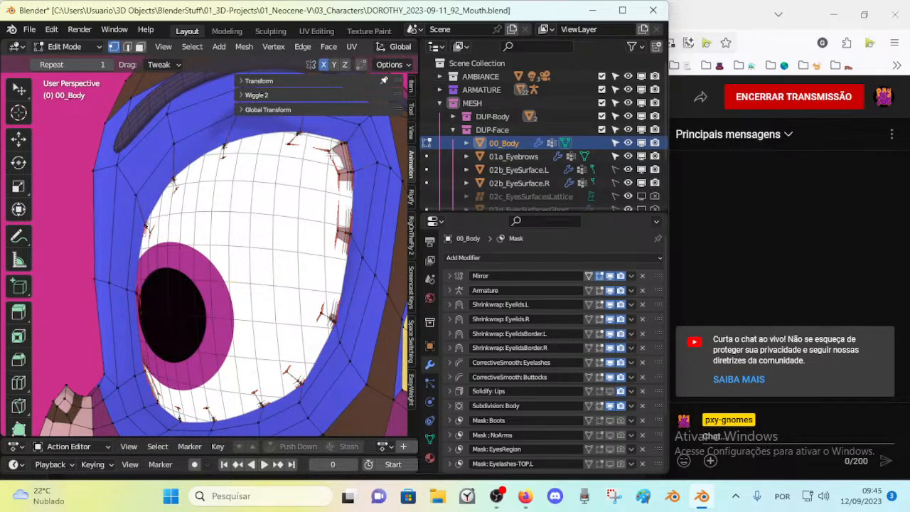
Leave Edit Mode and examine DOROTHY's eyelids and eye surfaces from the front and sides
{"action": "key", "text": "Tab"}
{"action": "middle_click_drag", "start_coordinate": [215, 283], "coordinate": [287, 199]}
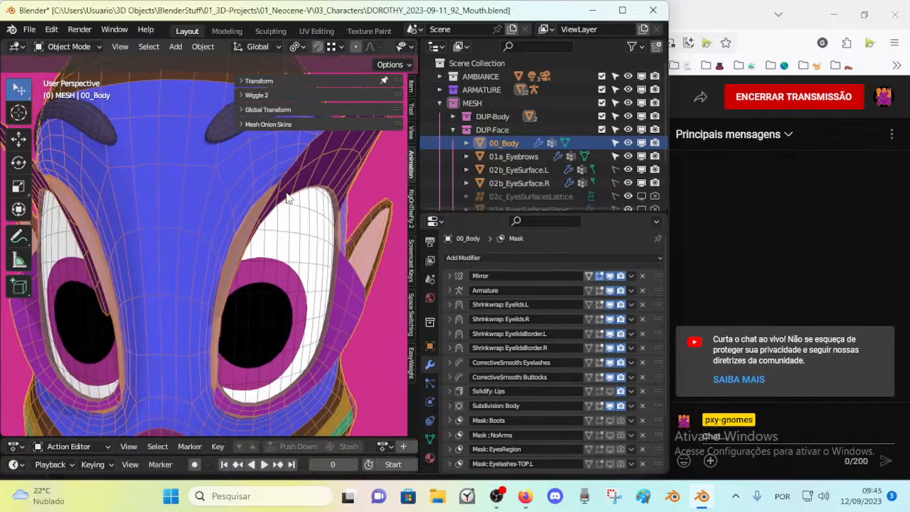
{"action": "middle_click_drag", "start_coordinate": [284, 250], "coordinate": [123, 234]}
{"action": "middle_click_drag", "start_coordinate": [210, 252], "coordinate": [299, 237]}
{"action": "scroll", "coordinate": [298, 238], "scroll_direction": "up", "scroll_amount": 4}
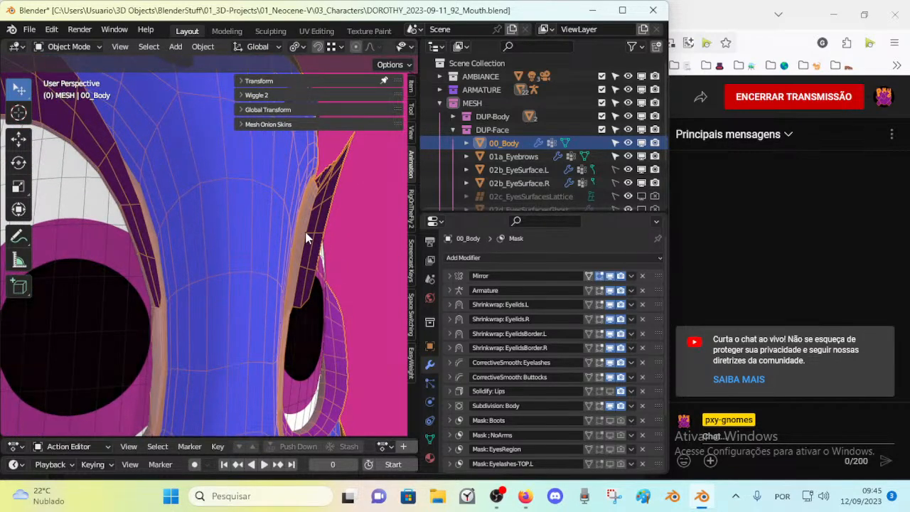
{"action": "mouse_move", "coordinate": [310, 224]}
{"action": "middle_mouse_down"}
{"action": "mouse_move", "coordinate": [291, 216]}
{"action": "mouse_move", "coordinate": [300, 205]}
{"action": "mouse_move", "coordinate": [230, 206]}
{"action": "mouse_move", "coordinate": [111, 235]}
{"action": "middle_mouse_up"}
{"action": "mouse_move", "coordinate": [226, 217]}
{"action": "middle_mouse_down"}
{"action": "mouse_move", "coordinate": [207, 233]}
{"action": "mouse_move", "coordinate": [109, 229]}
{"action": "middle_mouse_up"}
{"action": "mouse_move", "coordinate": [249, 226]}
{"action": "middle_mouse_down"}
{"action": "mouse_move", "coordinate": [123, 252]}
{"action": "mouse_move", "coordinate": [152, 289]}
{"action": "mouse_move", "coordinate": [263, 252]}
{"action": "middle_mouse_up"}
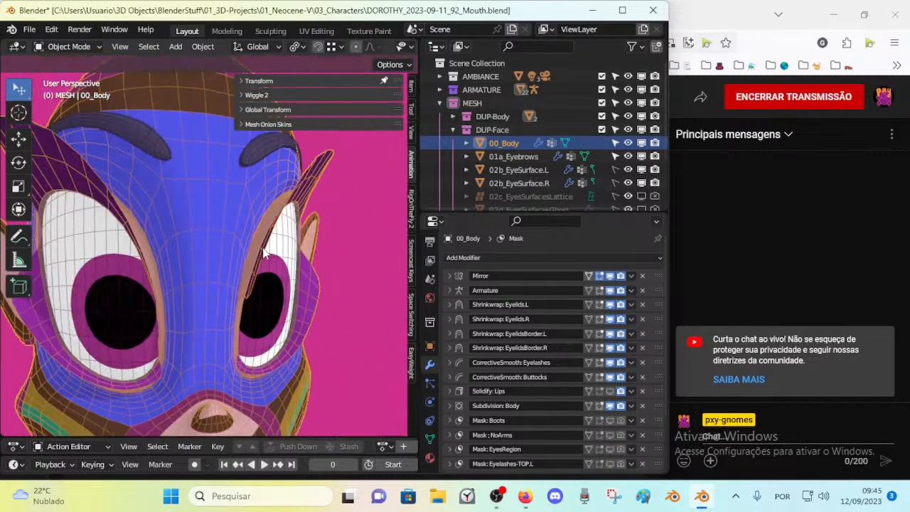
Open ShrinkwrapMeshWithoutObjectModifier.blend from the 02_3D-Lab folder, discarding the unsaved changes to the character file
{"action": "left_click", "coordinate": [29, 31]}
{"action": "left_click", "coordinate": [42, 57]}
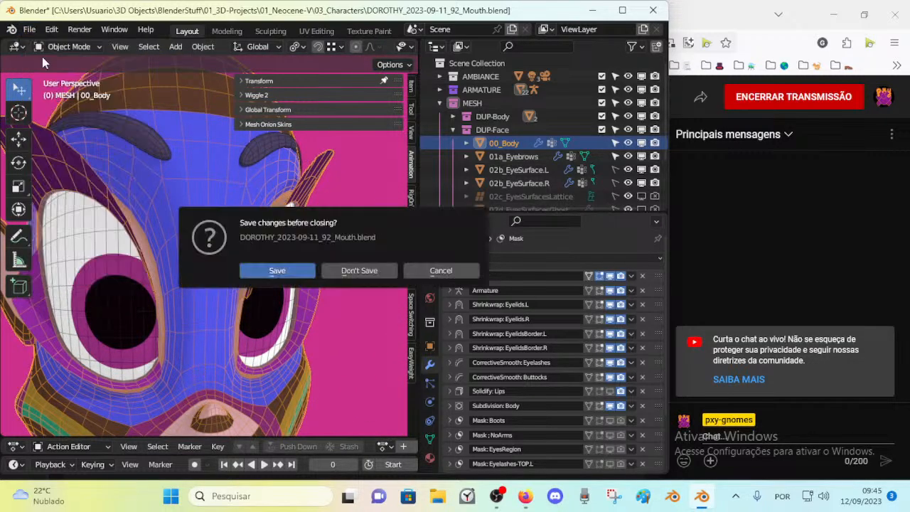
{"action": "left_click", "coordinate": [358, 270]}
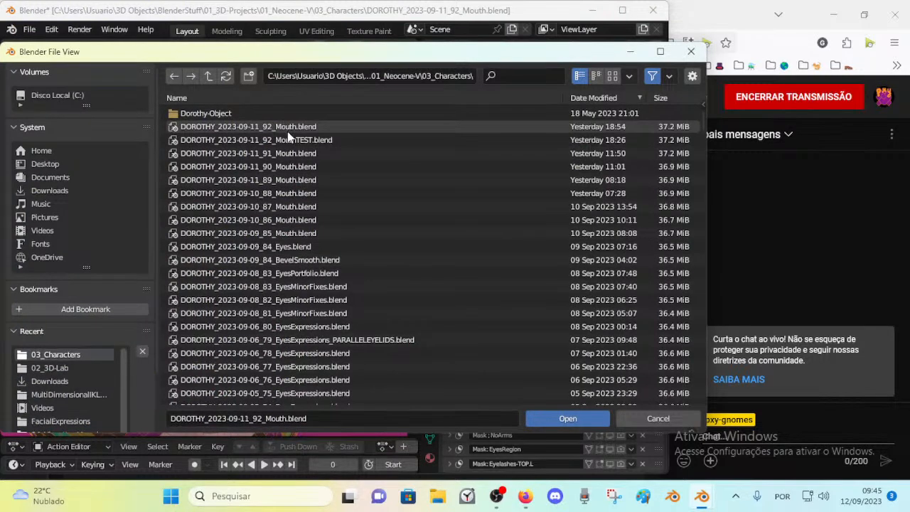
{"action": "left_click", "coordinate": [57, 367]}
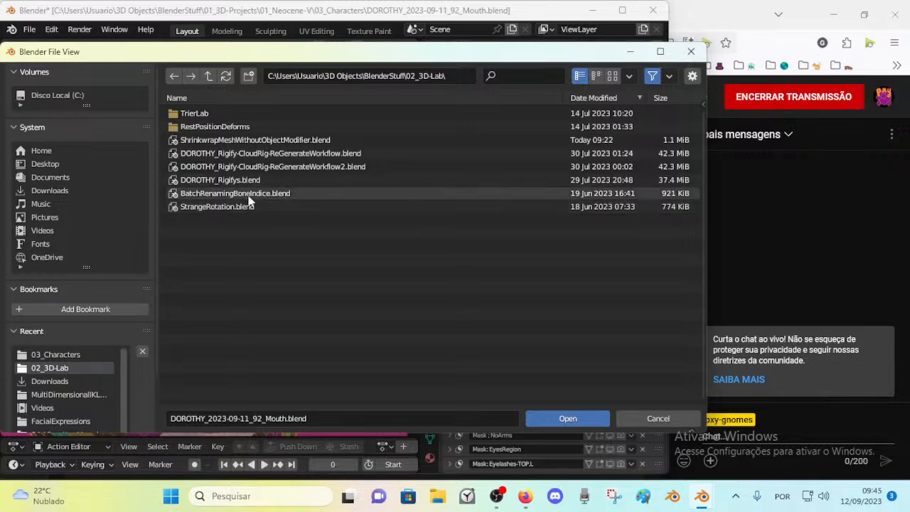
{"action": "left_click", "coordinate": [231, 140]}
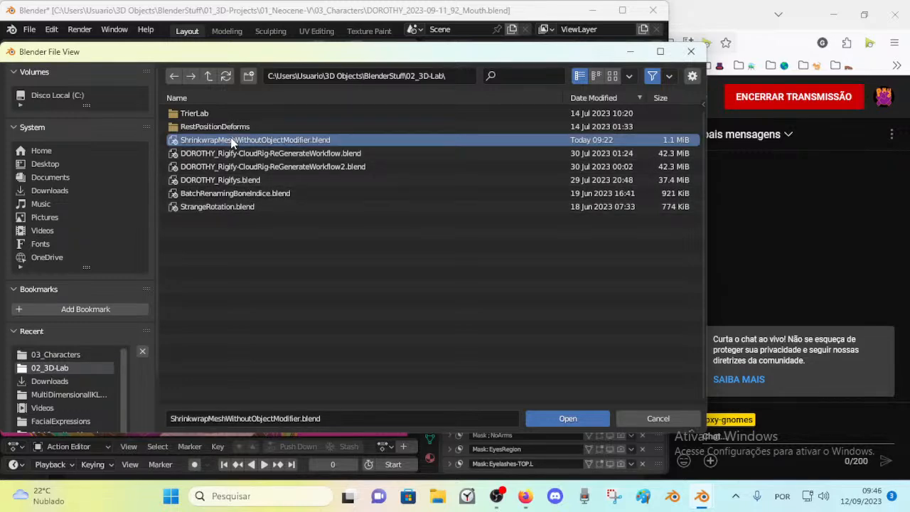
{"action": "double_click", "coordinate": [231, 140]}
Put the armature in Pose Mode and try moving Bone.007 beside the surface opening
{"action": "middle_click_drag", "start_coordinate": [216, 252], "coordinate": [179, 231]}
{"action": "scroll", "coordinate": [249, 332], "scroll_direction": "up", "scroll_amount": 2}
{"action": "left_click", "coordinate": [183, 217]}
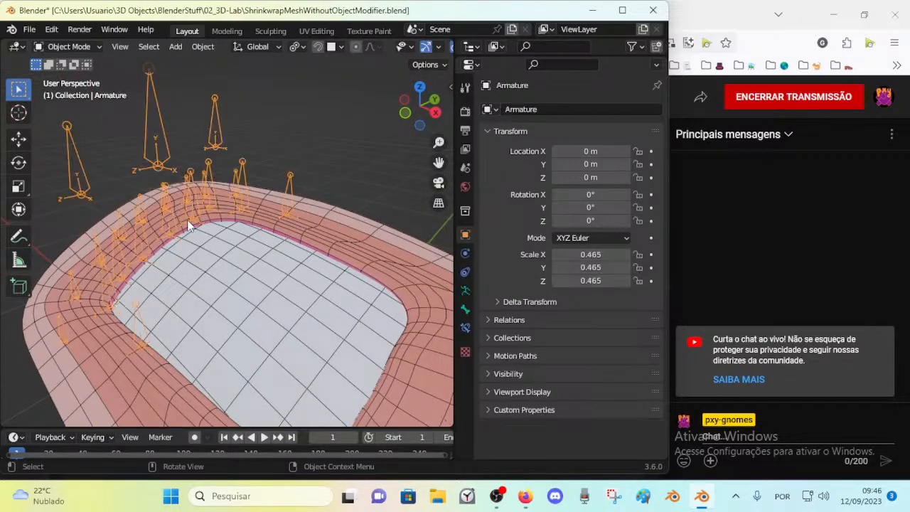
{"action": "key", "text": "ctrl+Tab"}
{"action": "middle_click_drag", "start_coordinate": [172, 213], "coordinate": [156, 303]}
{"action": "left_click", "coordinate": [156, 304]}
{"action": "key", "text": "g"}
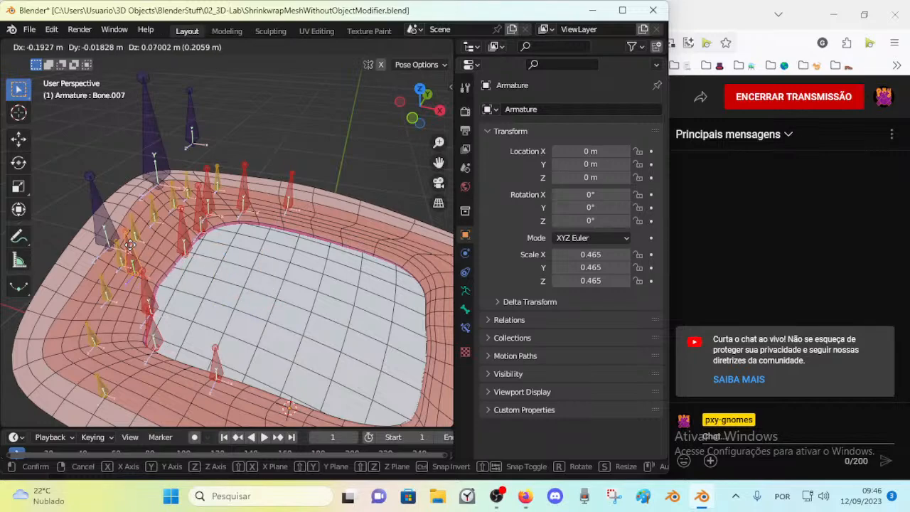
{"action": "right_click", "coordinate": [130, 236]}
Move Bone.010 at the corner of the opening and examine the inner ring from beneath the surface
{"action": "left_click", "coordinate": [157, 335]}
{"action": "key", "text": "g"}
{"action": "left_click", "coordinate": [187, 368]}
{"action": "middle_click_drag", "start_coordinate": [209, 333], "coordinate": [260, 192]}
{"action": "scroll", "coordinate": [256, 167], "scroll_direction": "down", "scroll_amount": 2}
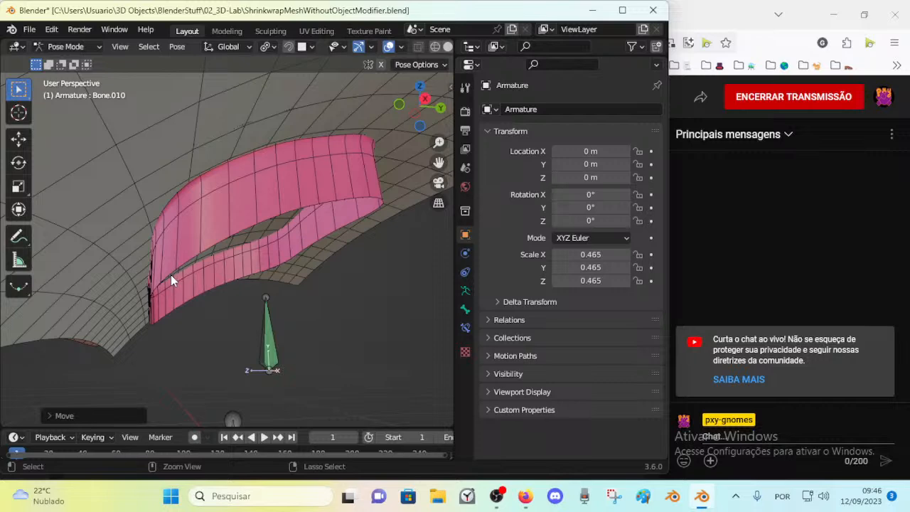
Return to Object Mode, select the SurfPatch.001 mesh and examine its inner ring from below
{"action": "key", "text": "ctrl+Tab"}
{"action": "left_click", "coordinate": [193, 252]}
{"action": "middle_click_drag", "start_coordinate": [201, 162], "coordinate": [210, 182]}
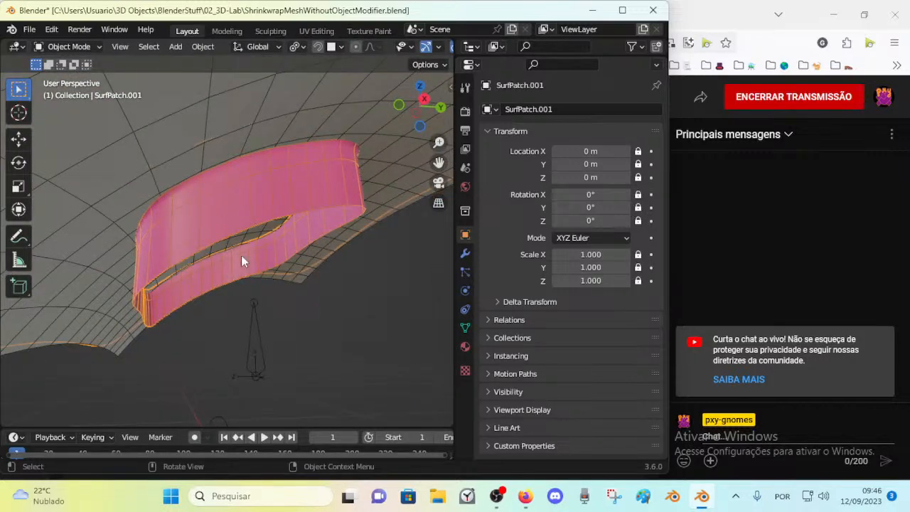
{"action": "middle_click_drag", "start_coordinate": [212, 269], "coordinate": [203, 307]}
Select the armature, enter Pose Mode and try moving Bone.019 below the inner ring
{"action": "left_click", "coordinate": [160, 329]}
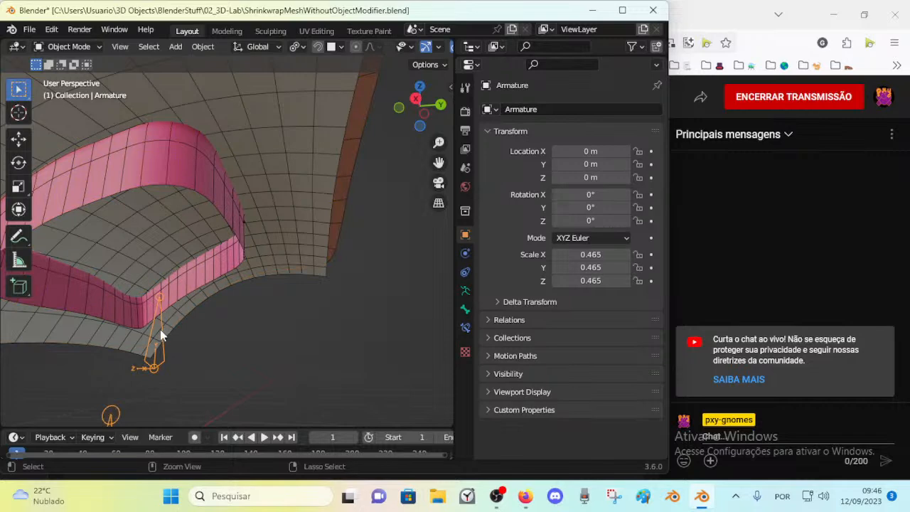
{"action": "key", "text": "ctrl+Tab"}
{"action": "key", "text": "KP_Decimal"}
{"action": "middle_click_drag", "start_coordinate": [209, 302], "coordinate": [238, 313]}
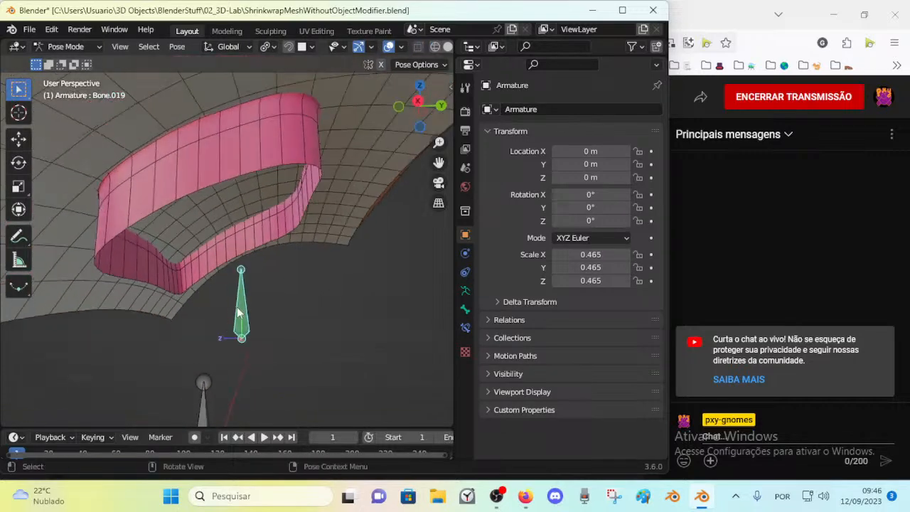
{"action": "key", "text": "g"}
{"action": "right_click", "coordinate": [253, 315]}
Show Bone.019's weights on the inner ring of SurfPatch.001 in Weight Paint mode, and return to Object Mode
{"action": "key", "text": "ctrl+Tab"}
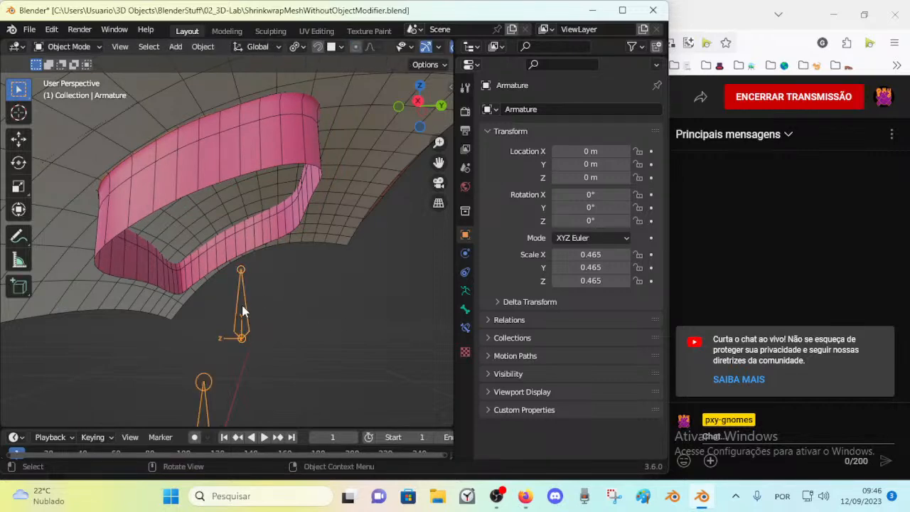
{"action": "left_click", "coordinate": [280, 144], "text": "shift"}
{"action": "key", "text": "ctrl+Tab"}
{"action": "left_click", "coordinate": [189, 93]}
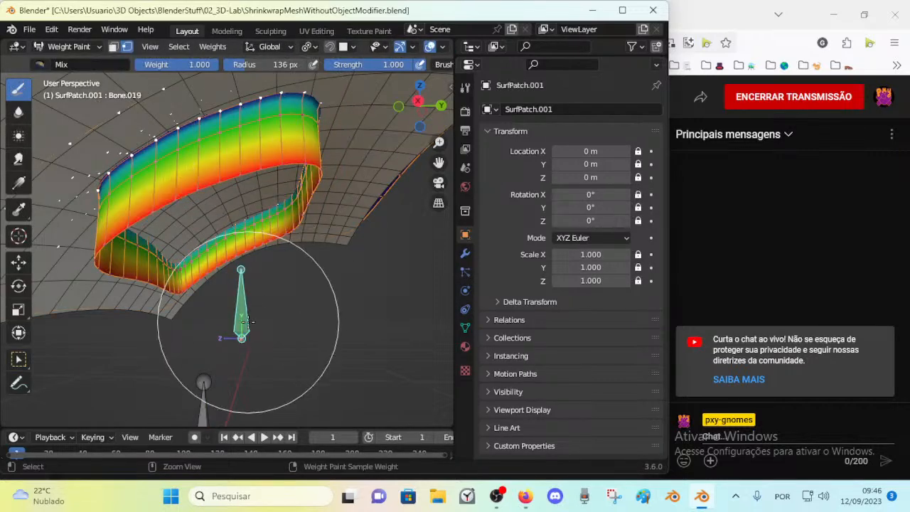
{"action": "mouse_move", "coordinate": [249, 315]}
{"action": "middle_mouse_down"}
{"action": "mouse_move", "coordinate": [269, 295]}
{"action": "mouse_move", "coordinate": [253, 297]}
{"action": "middle_mouse_up"}
{"action": "key", "text": "ctrl+Tab"}
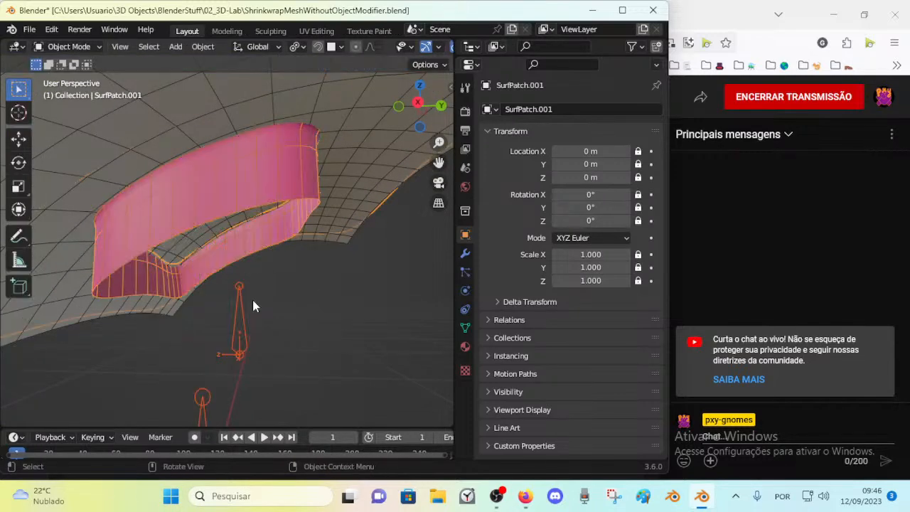
Put the armature back in Pose Mode and try moving Bone.019 to see how the ring follows
{"action": "left_click", "coordinate": [242, 325]}
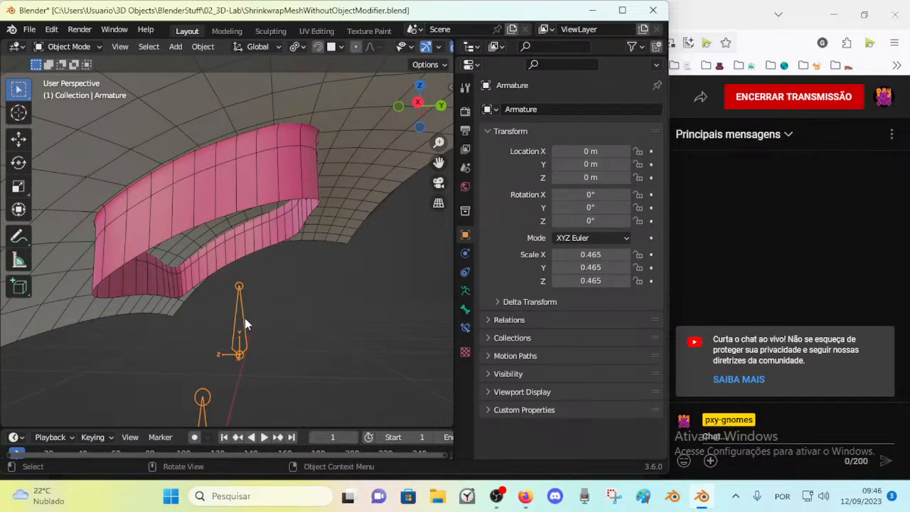
{"action": "key", "text": "Tab"}
{"action": "key", "text": "ctrl+Tab"}
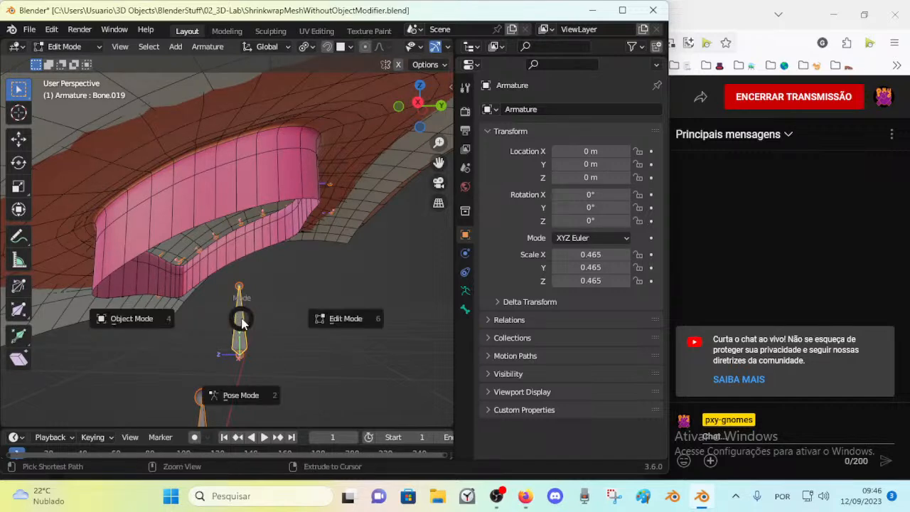
{"action": "key", "text": "ctrl+Tab"}
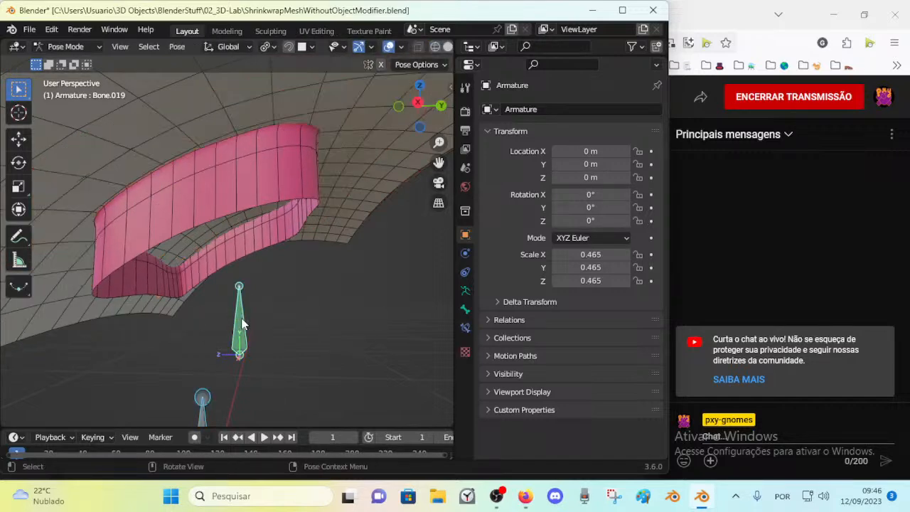
{"action": "key", "text": "g"}
{"action": "key", "text": "Escape"}
{"action": "mouse_move", "coordinate": [284, 273]}
{"action": "middle_mouse_down"}
{"action": "mouse_move", "coordinate": [252, 347]}
{"action": "mouse_move", "coordinate": [236, 286]}
{"action": "mouse_move", "coordinate": [243, 326]}
{"action": "mouse_move", "coordinate": [203, 336]}
{"action": "mouse_move", "coordinate": [198, 271]}
{"action": "mouse_move", "coordinate": [179, 274]}
{"action": "mouse_move", "coordinate": [184, 284]}
{"action": "mouse_move", "coordinate": [305, 244]}
{"action": "mouse_move", "coordinate": [275, 276]}
{"action": "mouse_move", "coordinate": [241, 277]}
{"action": "mouse_move", "coordinate": [218, 238]}
{"action": "mouse_move", "coordinate": [192, 246]}
{"action": "mouse_move", "coordinate": [282, 277]}
{"action": "mouse_move", "coordinate": [278, 298]}
{"action": "mouse_move", "coordinate": [274, 275]}
{"action": "middle_mouse_up"}
{"action": "key", "text": "g"}
{"action": "right_click", "coordinate": [229, 322]}
Reposition Bone.019 several times beneath the surface to shift the lower edge of the inner ring
{"action": "key", "text": "g"}
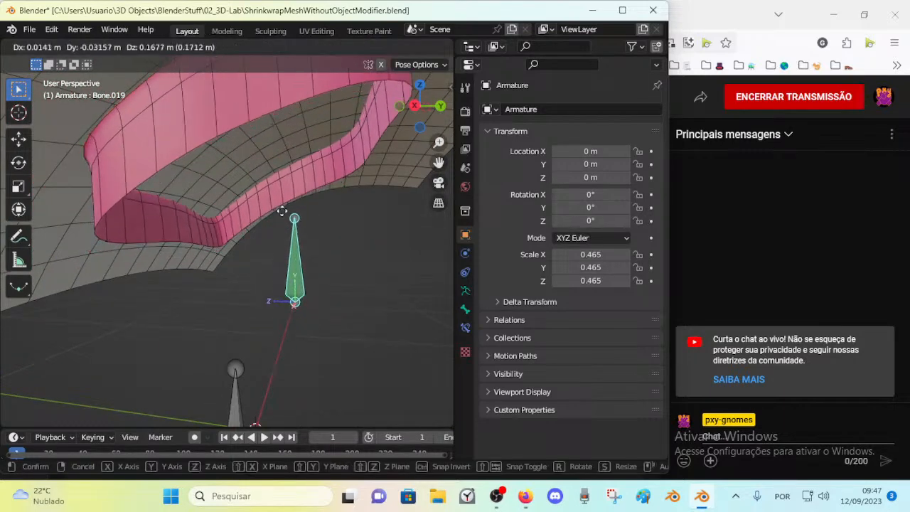
{"action": "left_click", "coordinate": [265, 251]}
{"action": "scroll", "coordinate": [264, 246], "scroll_direction": "down", "scroll_amount": 1}
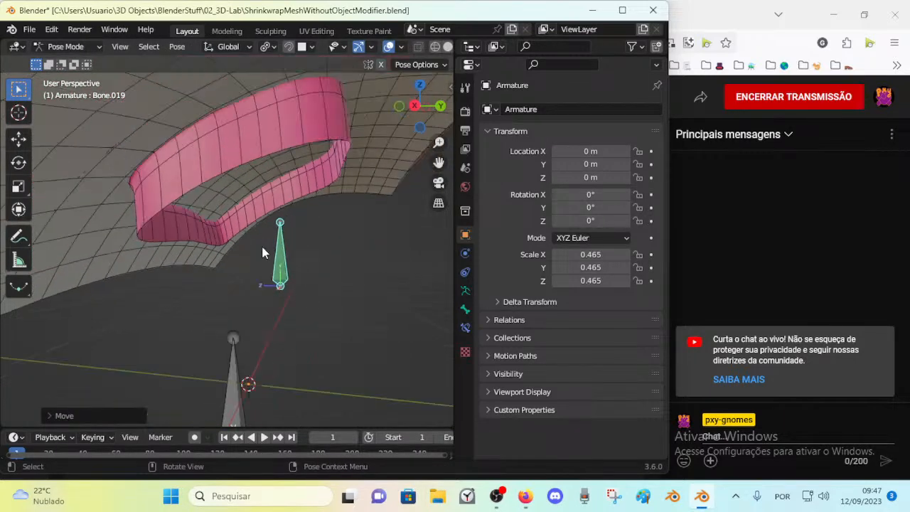
{"action": "key", "text": "g"}
{"action": "left_click", "coordinate": [285, 241]}
{"action": "key", "text": "g"}
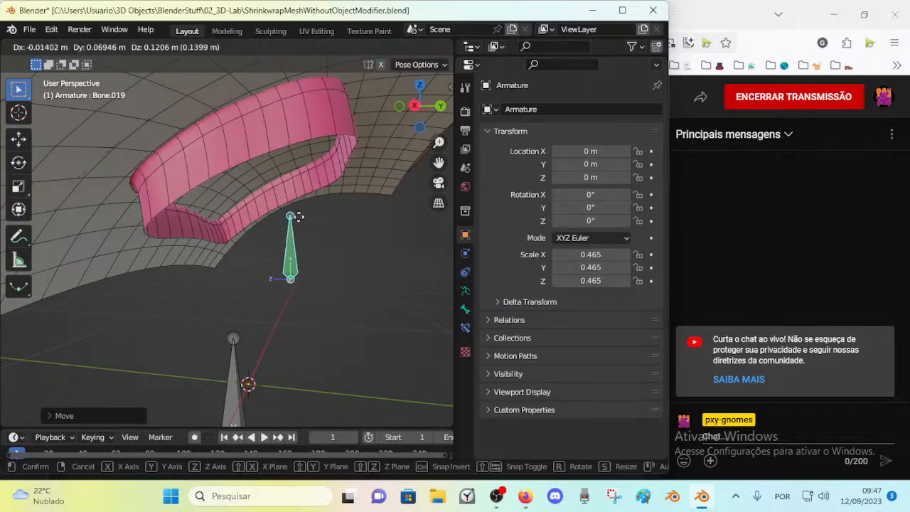
{"action": "left_click", "coordinate": [233, 170]}
{"action": "middle_click_drag", "start_coordinate": [232, 166], "coordinate": [280, 256]}
{"action": "key", "text": "g"}
{"action": "left_click", "coordinate": [263, 182]}
{"action": "key", "text": "g"}
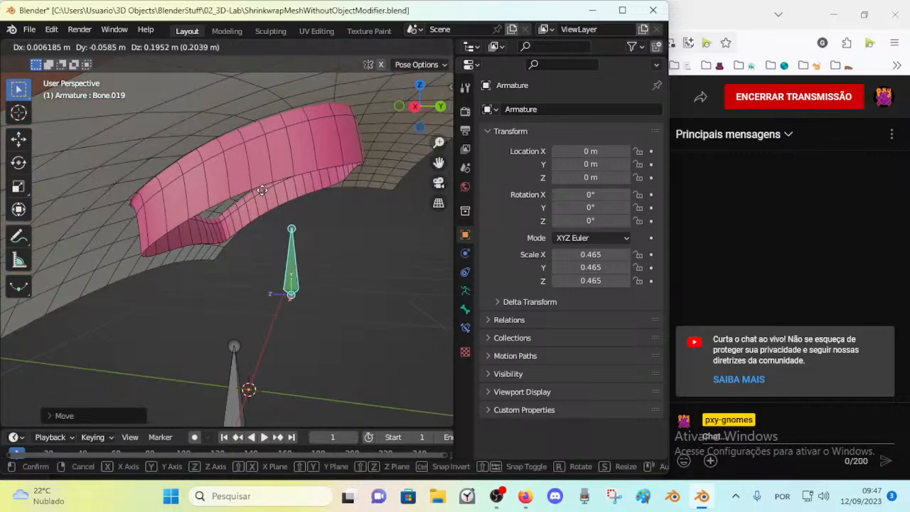
{"action": "left_click", "coordinate": [287, 239]}
{"action": "key", "text": "g"}
{"action": "left_click", "coordinate": [286, 213]}
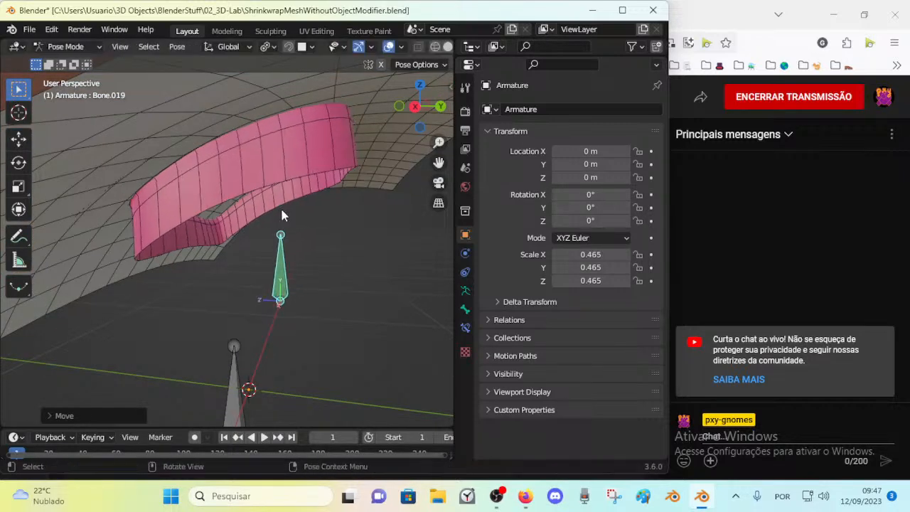
Examine the inner ring of SurfPatch.001 in Edit Mode with edge selection, and return to Object Mode
{"action": "left_click", "coordinate": [233, 193]}
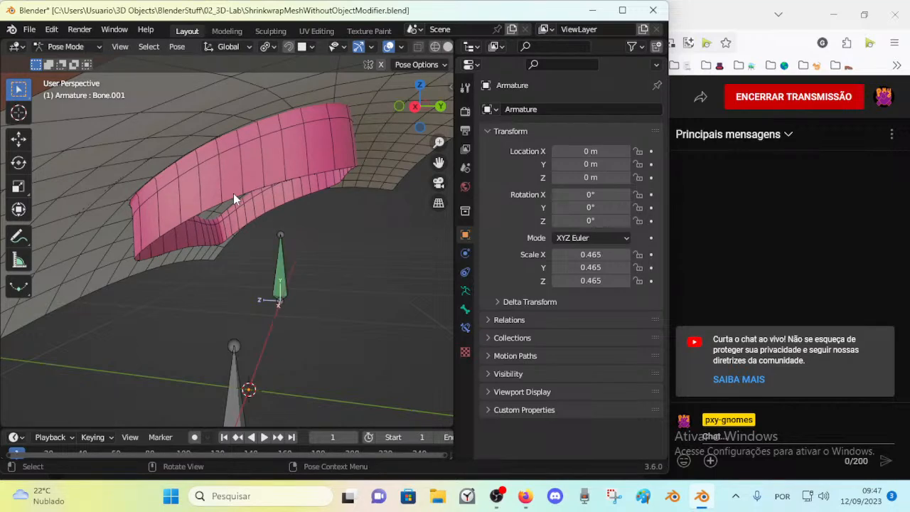
{"action": "middle_click_drag", "start_coordinate": [233, 193], "coordinate": [231, 155]}
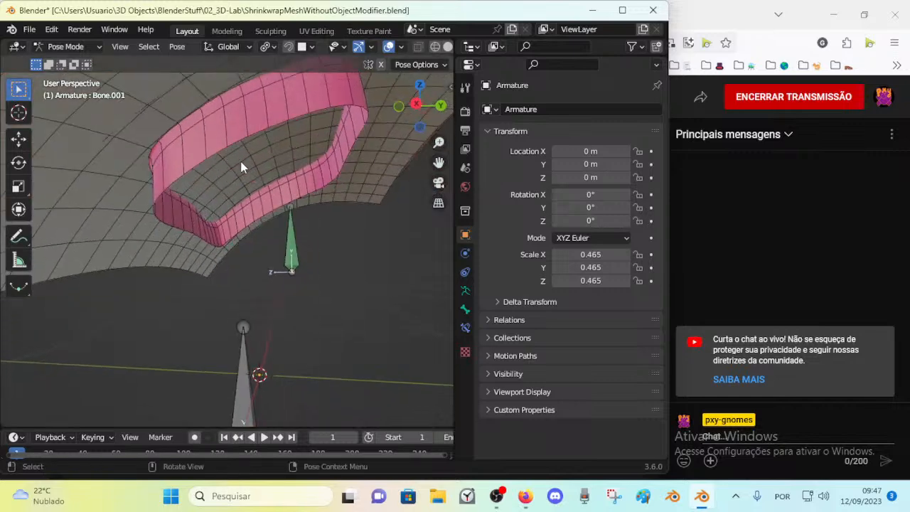
{"action": "key", "text": "ctrl+Tab"}
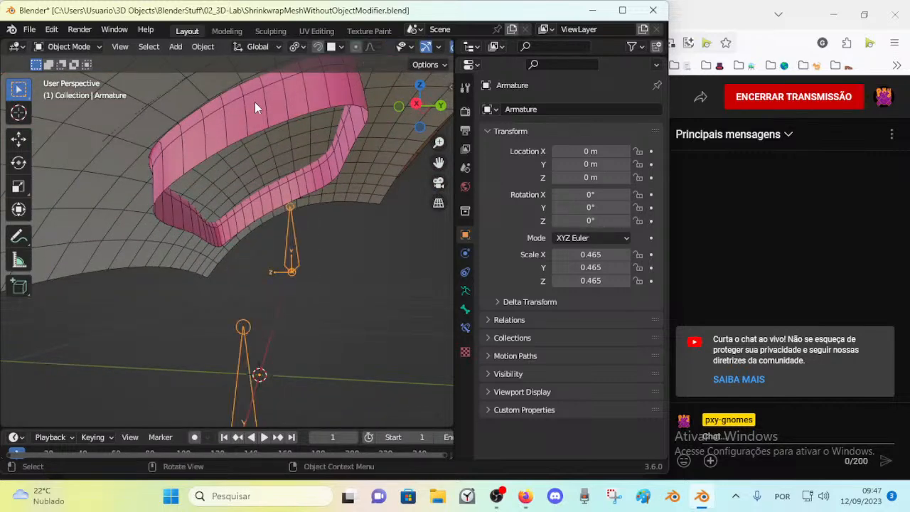
{"action": "left_click", "coordinate": [259, 91]}
{"action": "key", "text": "Tab"}
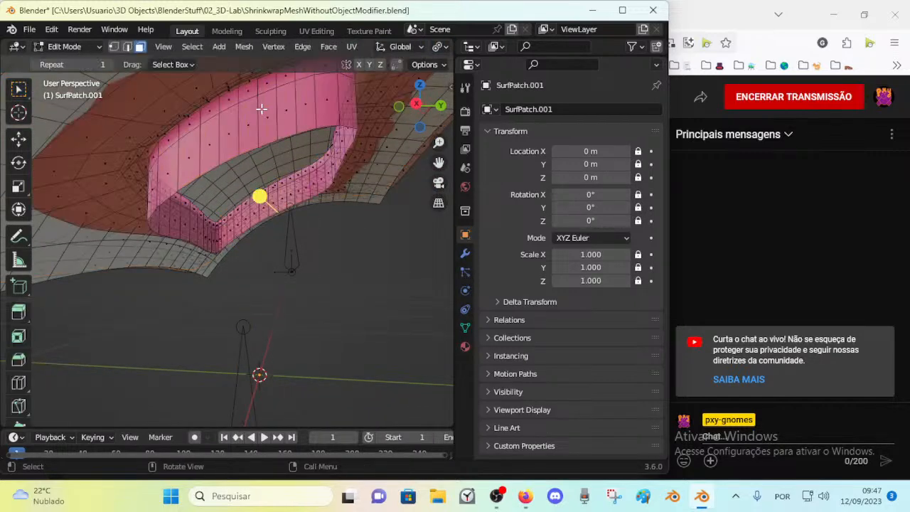
{"action": "key", "text": "2"}
{"action": "middle_click_drag", "start_coordinate": [253, 96], "coordinate": [300, 226], "text": "ctrl"}
{"action": "key", "text": "ctrl+Tab"}
{"action": "left_click", "coordinate": [266, 219]}
Put the armature in Pose Mode and move the large control bone Bone.020 toward the corner of the opening
{"action": "middle_click_drag", "start_coordinate": [277, 189], "coordinate": [282, 240]}
{"action": "left_click", "coordinate": [282, 145]}
{"action": "middle_click_drag", "start_coordinate": [282, 143], "coordinate": [277, 157]}
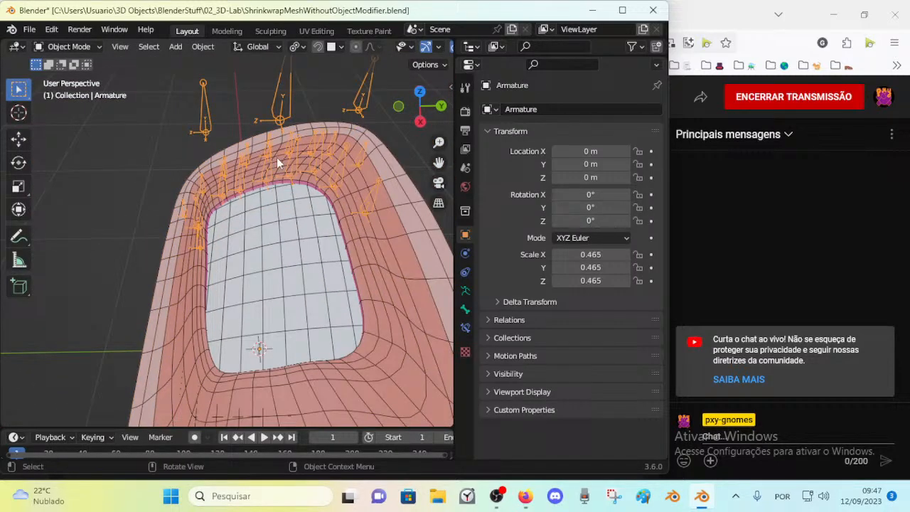
{"action": "key", "text": "ctrl+Tab"}
{"action": "left_click", "coordinate": [288, 96]}
{"action": "key", "text": "g"}
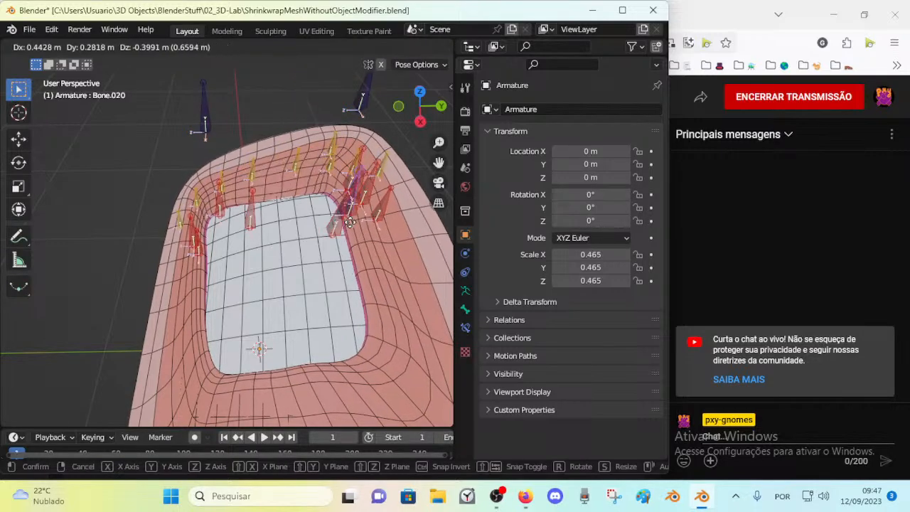
{"action": "left_click", "coordinate": [326, 229]}
Examine the deformed SurfPatch.001 mesh, switching Edit Mode to vertex selection before returning to Object Mode
{"action": "middle_click_drag", "start_coordinate": [325, 229], "coordinate": [297, 124]}
{"action": "key", "text": "ctrl+Tab"}
{"action": "middle_click_drag", "start_coordinate": [327, 196], "coordinate": [236, 193]}
{"action": "left_click", "coordinate": [270, 195]}
{"action": "key", "text": "Tab"}
{"action": "key", "text": "1"}
{"action": "key", "text": "Tab"}
Select the armature together with SurfPatch.001 and enter Weight Paint mode to examine the weights around the opening
{"action": "mouse_move", "coordinate": [257, 160]}
{"action": "middle_mouse_down"}
{"action": "mouse_move", "coordinate": [254, 217]}
{"action": "mouse_move", "coordinate": [263, 146]}
{"action": "middle_mouse_up"}
{"action": "left_click", "coordinate": [262, 139]}
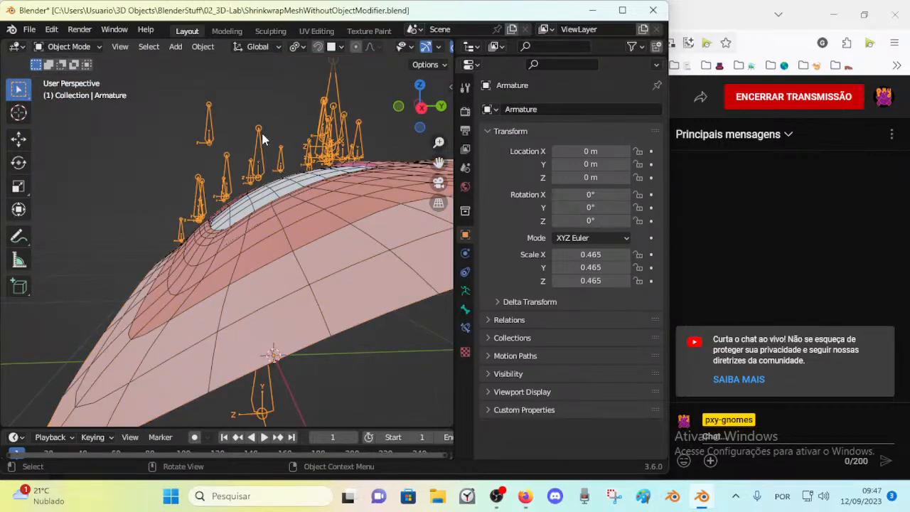
{"action": "left_click", "coordinate": [253, 223], "text": "shift"}
{"action": "key", "text": "ctrl+Tab"}
{"action": "left_click", "coordinate": [220, 171]}
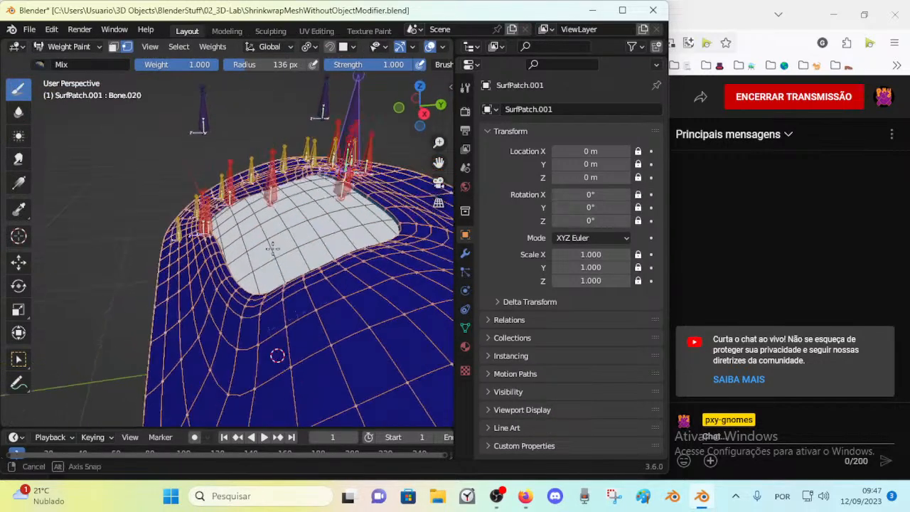
{"action": "middle_click_drag", "start_coordinate": [221, 171], "coordinate": [242, 198]}
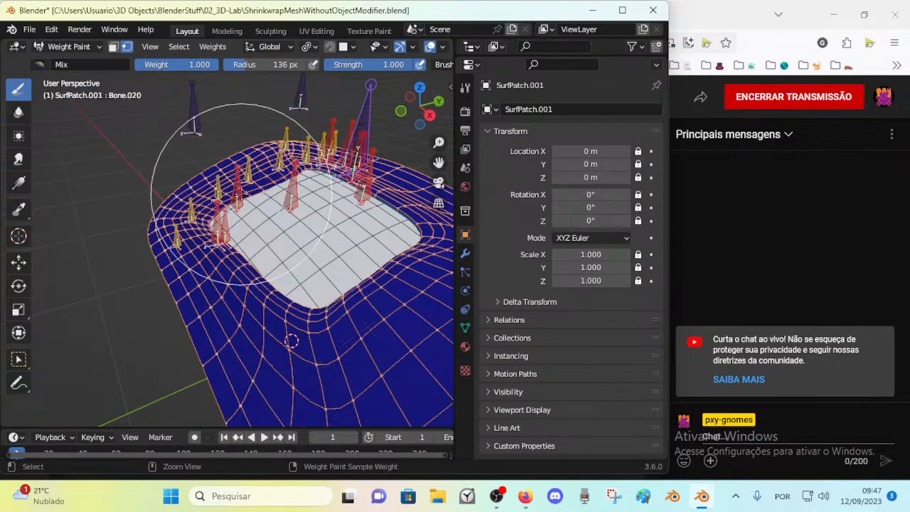
Turn off vertex selection masking and display Bone.001's weights beside the opening, ending in Object Mode
{"action": "key", "text": "v"}
{"action": "left_click", "coordinate": [240, 196], "text": "ctrl"}
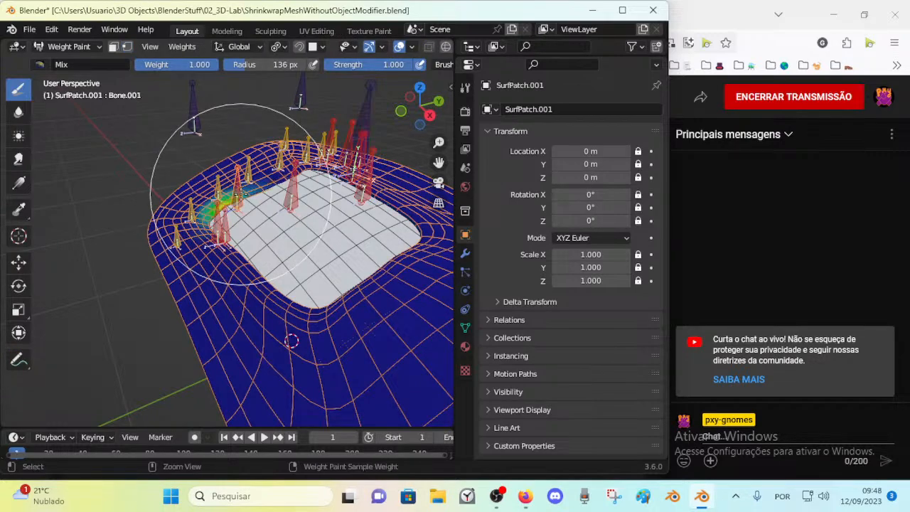
{"action": "mouse_move", "coordinate": [242, 193]}
{"action": "middle_mouse_down"}
{"action": "mouse_move", "coordinate": [262, 196]}
{"action": "mouse_move", "coordinate": [216, 206]}
{"action": "mouse_move", "coordinate": [207, 182]}
{"action": "middle_mouse_up"}
{"action": "key", "text": "ctrl+Tab"}
{"action": "left_click", "coordinate": [109, 193]}
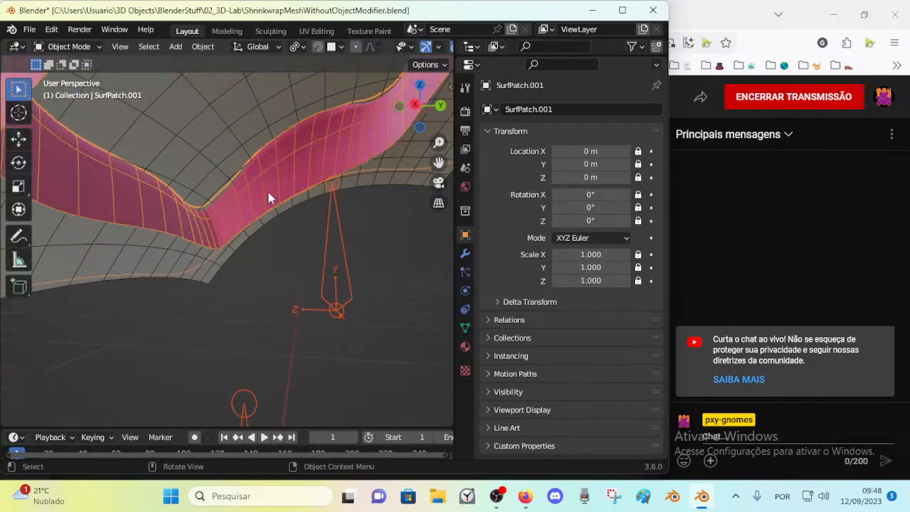
Leave Edit Mode, select the armature together with SurfPatch.001, and put the mesh in Weight Paint mode
{"action": "key", "text": "Tab"}
{"action": "middle_click_drag", "start_coordinate": [258, 202], "coordinate": [251, 209]}
{"action": "key", "text": "ctrl+Tab"}
{"action": "left_click", "coordinate": [143, 213]}
{"action": "left_click", "coordinate": [281, 266]}
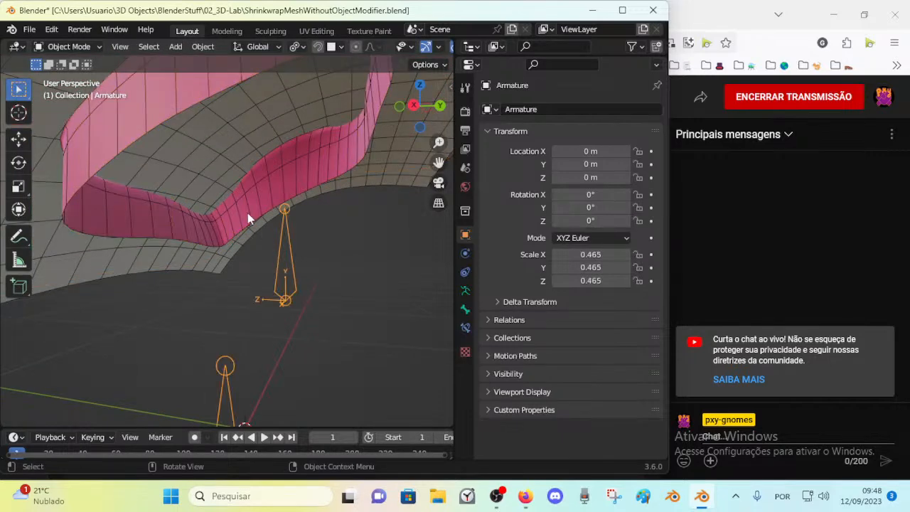
{"action": "left_click", "coordinate": [246, 211]}
{"action": "left_click", "coordinate": [283, 247]}
{"action": "left_click", "coordinate": [263, 193]}
{"action": "key", "text": "ctrl+Tab"}
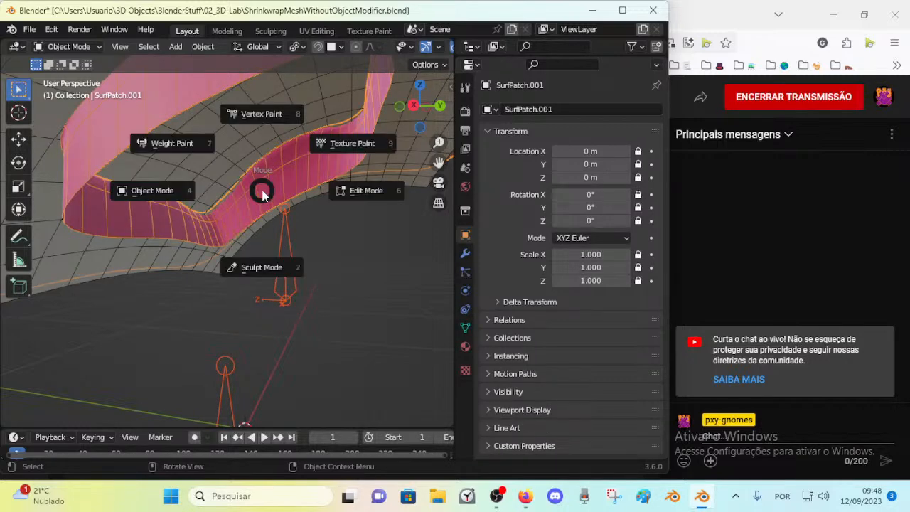
{"action": "key", "text": "7"}
Display Bone.019's weights on SurfPatch.001 and turn on vertex selection masking around the opening
{"action": "key", "text": "v"}
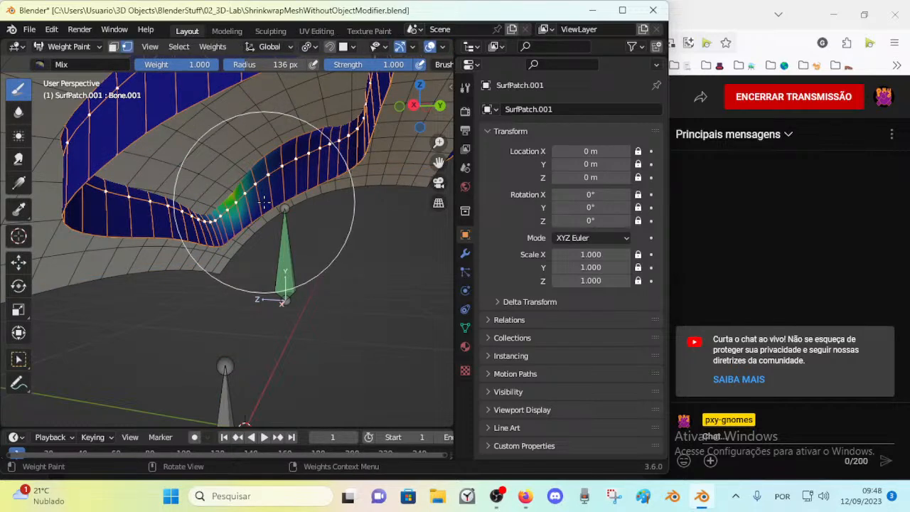
{"action": "key", "text": "v"}
{"action": "left_click", "coordinate": [284, 267], "text": "ctrl"}
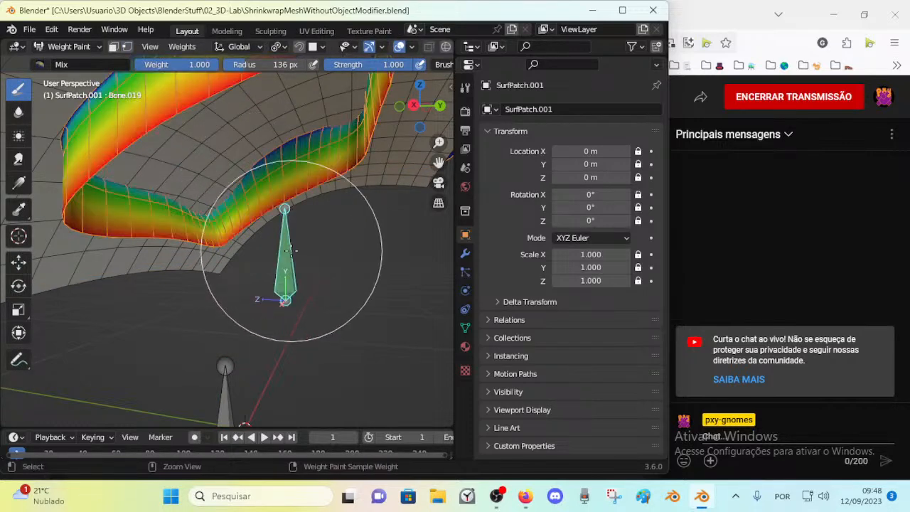
{"action": "key", "text": "v"}
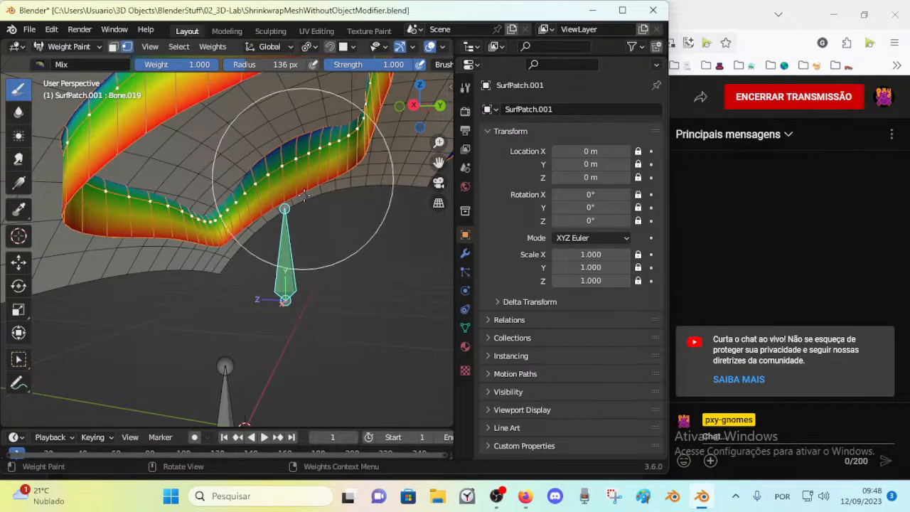
{"action": "mouse_move", "coordinate": [224, 223]}
{"action": "middle_mouse_down"}
{"action": "mouse_move", "coordinate": [335, 208]}
{"action": "mouse_move", "coordinate": [168, 177]}
{"action": "mouse_move", "coordinate": [316, 88]}
{"action": "middle_mouse_up"}
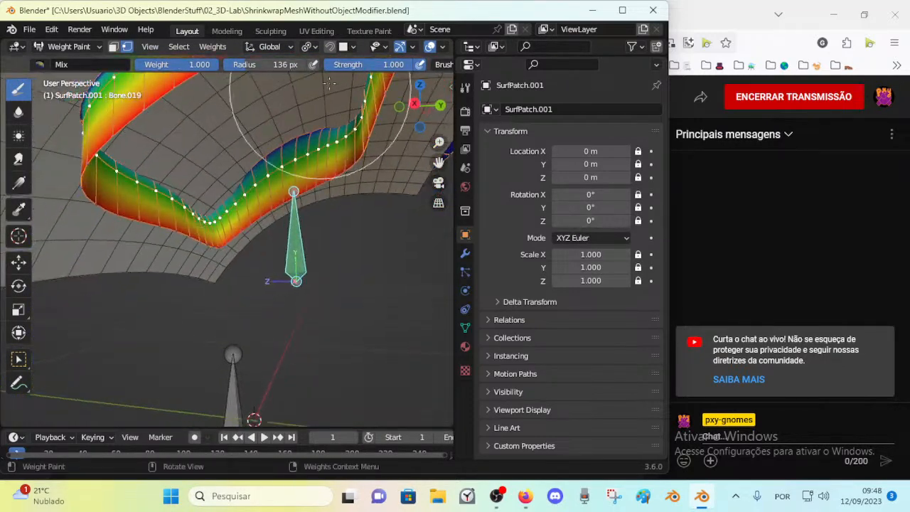
Examine SurfPatch.001's modifiers and its vertex group list, displaying the weights of the group Bone
{"action": "scroll", "coordinate": [402, 47], "scroll_direction": "down", "scroll_amount": 3}
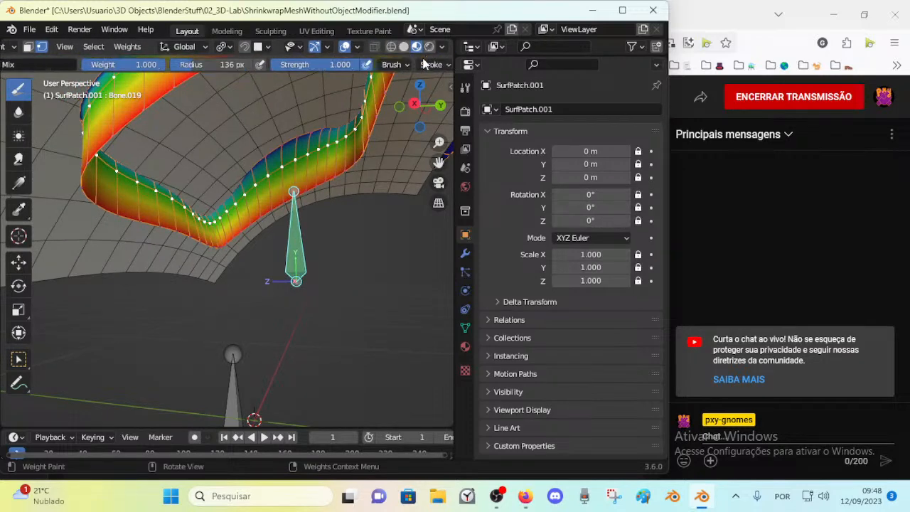
{"action": "scroll", "coordinate": [422, 62], "scroll_direction": "down", "scroll_amount": 8}
{"action": "scroll", "coordinate": [384, 64], "scroll_direction": "down", "scroll_amount": 3}
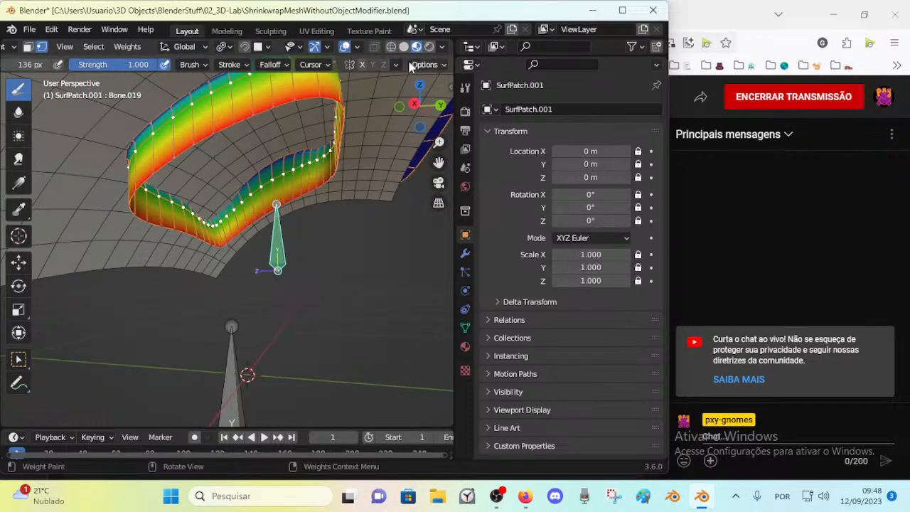
{"action": "left_click", "coordinate": [416, 66]}
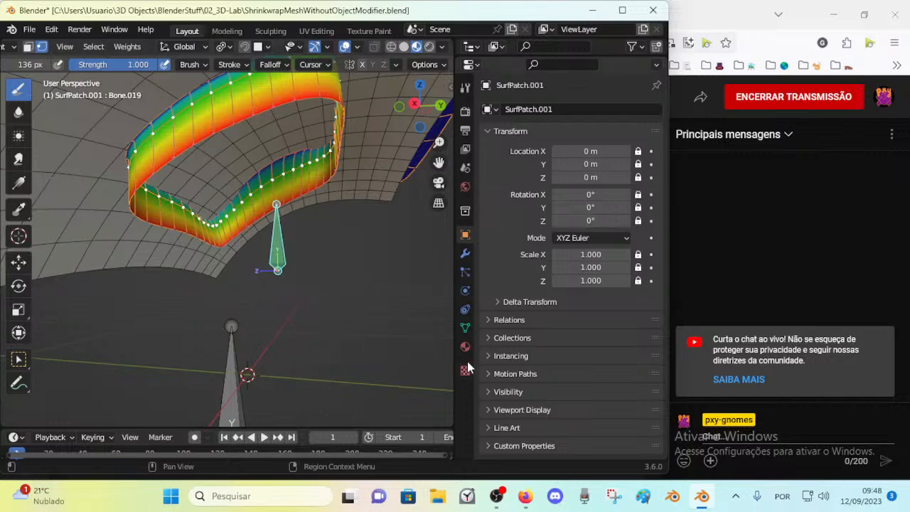
{"action": "left_click", "coordinate": [465, 256]}
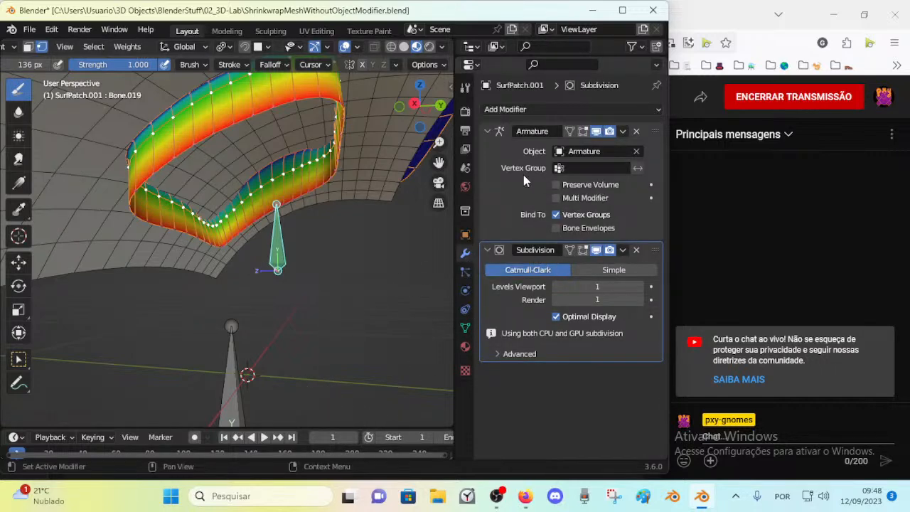
{"action": "left_click", "coordinate": [466, 327]}
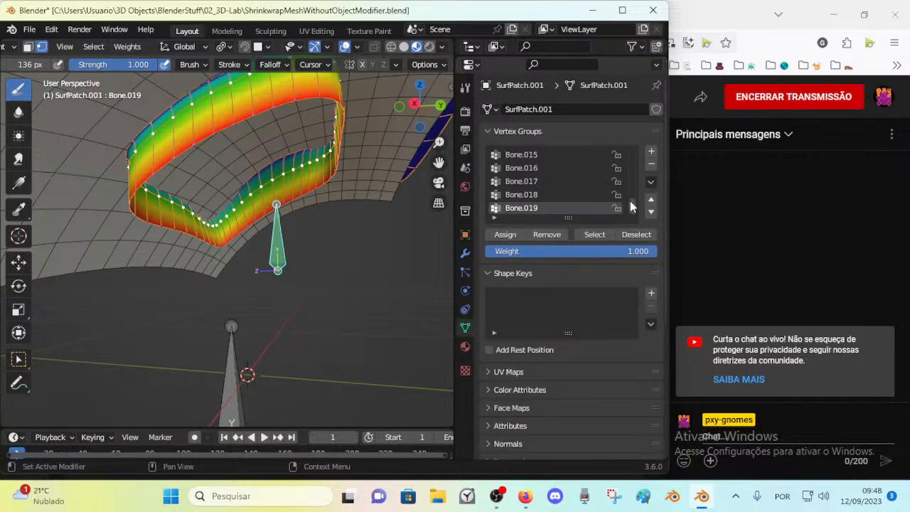
{"action": "left_click", "coordinate": [548, 154]}
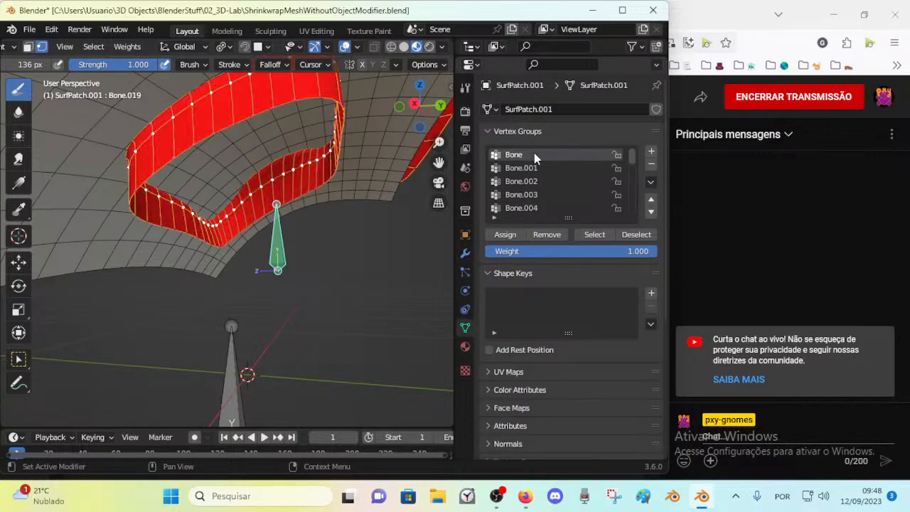
{"action": "scroll", "coordinate": [341, 189], "scroll_direction": "down", "scroll_amount": 3}
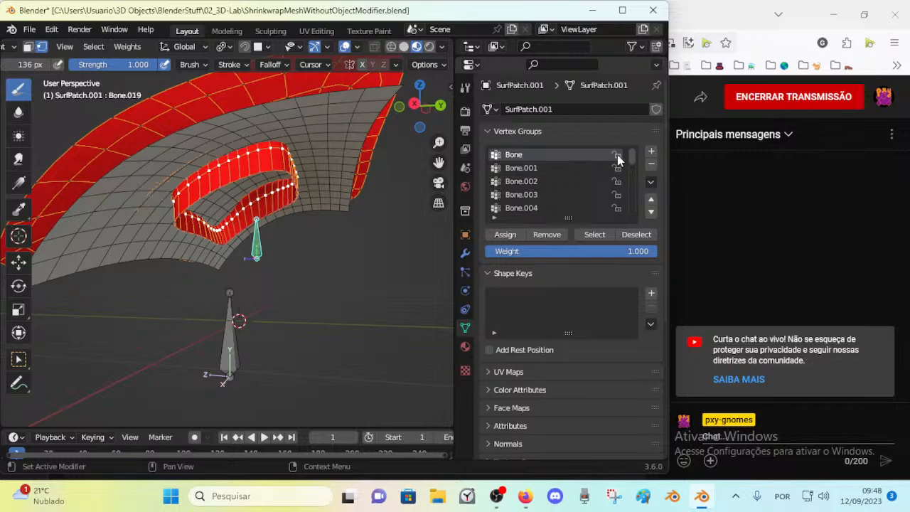
{"action": "left_click_drag", "start_coordinate": [632, 154], "coordinate": [627, 207]}
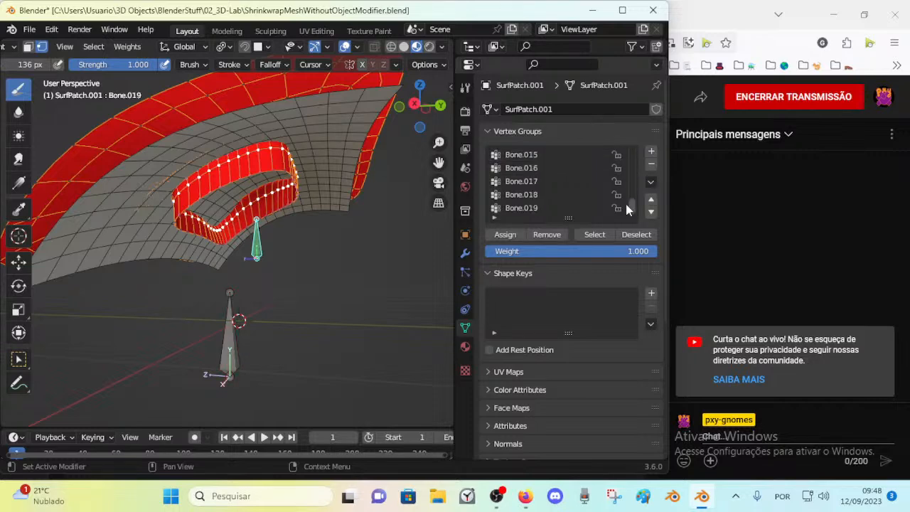
{"action": "scroll", "coordinate": [304, 218], "scroll_direction": "up", "scroll_amount": 3}
{"action": "left_click_drag", "start_coordinate": [633, 153], "coordinate": [632, 208]}
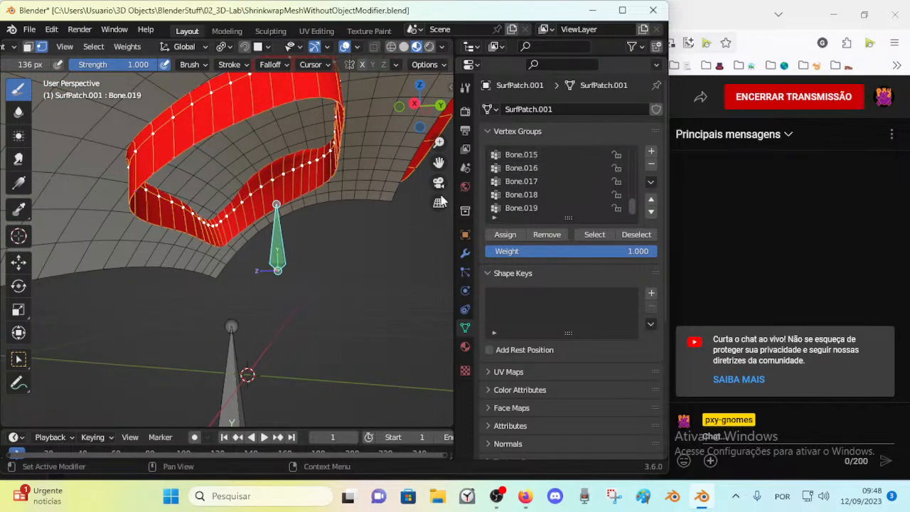
Turn off vertex selection masking and make Bone.019 the active weight group from its bone below the opening
{"action": "key", "text": "v"}
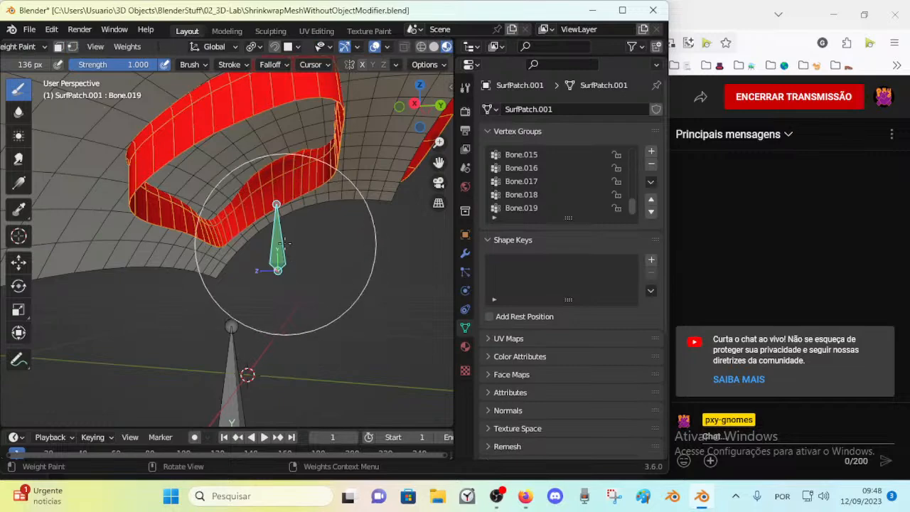
{"action": "left_click", "coordinate": [276, 232], "text": "ctrl"}
{"action": "mouse_move", "coordinate": [277, 233]}
{"action": "middle_mouse_down"}
{"action": "mouse_move", "coordinate": [285, 240]}
{"action": "mouse_move", "coordinate": [274, 228]}
{"action": "middle_mouse_up"}
{"action": "mouse_move", "coordinate": [263, 326]}
{"action": "middle_mouse_down"}
{"action": "mouse_move", "coordinate": [312, 325]}
{"action": "mouse_move", "coordinate": [287, 398]}
{"action": "mouse_move", "coordinate": [244, 274]}
{"action": "mouse_move", "coordinate": [222, 278]}
{"action": "mouse_move", "coordinate": [265, 282]}
{"action": "middle_mouse_up"}
{"action": "middle_click_drag", "start_coordinate": [226, 255], "coordinate": [249, 280]}
Turn on vertex selection masking, widen the viewport, and fill the selected vertices around the opening with weight 1.000 for Bone.019
{"action": "key", "text": "v"}
{"action": "middle_click_drag", "start_coordinate": [227, 196], "coordinate": [291, 249]}
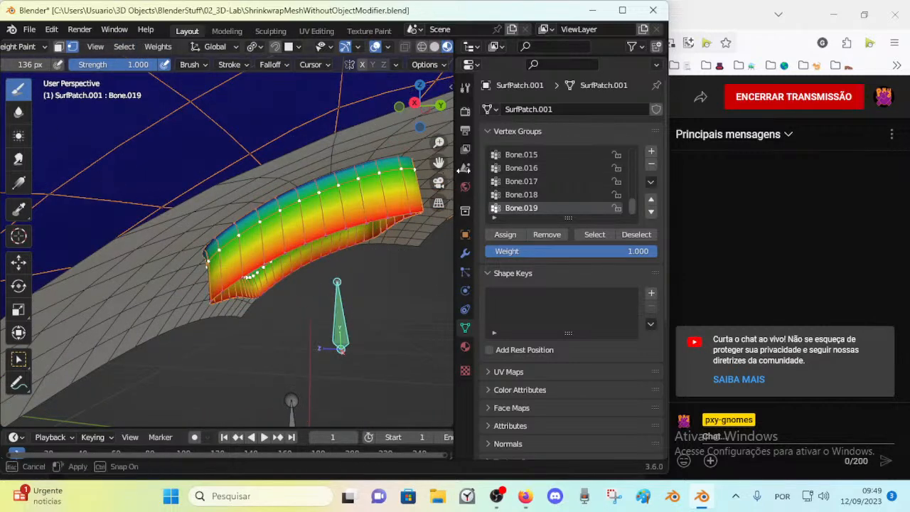
{"action": "left_click_drag", "start_coordinate": [459, 170], "coordinate": [488, 174]}
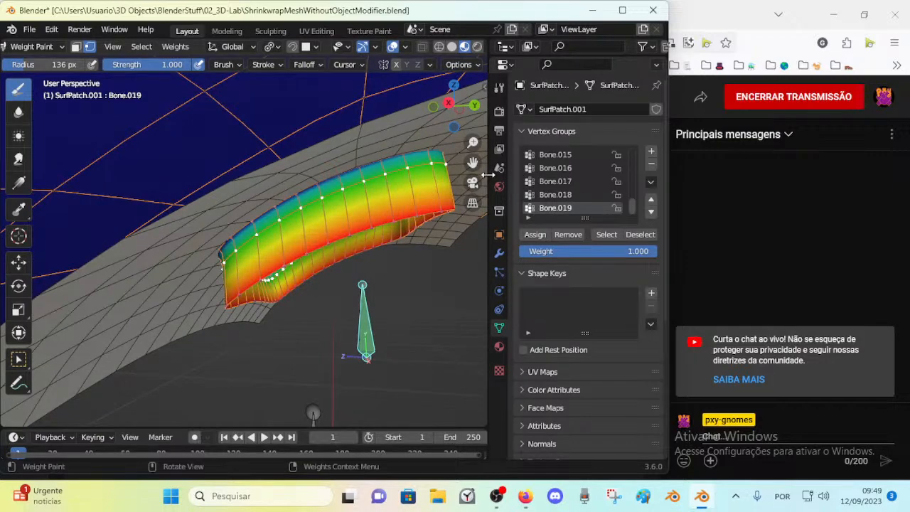
{"action": "key", "text": "shift+k"}
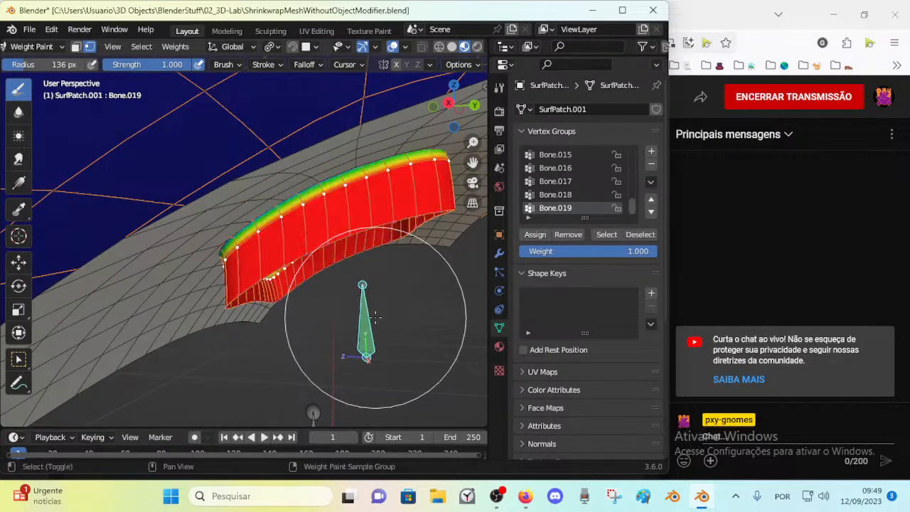
{"action": "scroll", "coordinate": [379, 307], "scroll_direction": "down", "scroll_amount": 5}
{"action": "middle_click_drag", "start_coordinate": [378, 307], "coordinate": [416, 342]}
Return to Object Mode, then select the armature plus SurfPatch.001 and re-enter Weight Paint mode
{"action": "key", "text": "ctrl+Tab"}
{"action": "left_click", "coordinate": [356, 264]}
{"action": "middle_click_drag", "start_coordinate": [356, 263], "coordinate": [308, 252]}
{"action": "left_click", "coordinate": [283, 218]}
{"action": "middle_click_drag", "start_coordinate": [283, 218], "coordinate": [307, 247]}
{"action": "left_click", "coordinate": [252, 308], "text": "shift"}
{"action": "key", "text": "ctrl+Tab"}
{"action": "left_click", "coordinate": [213, 271]}
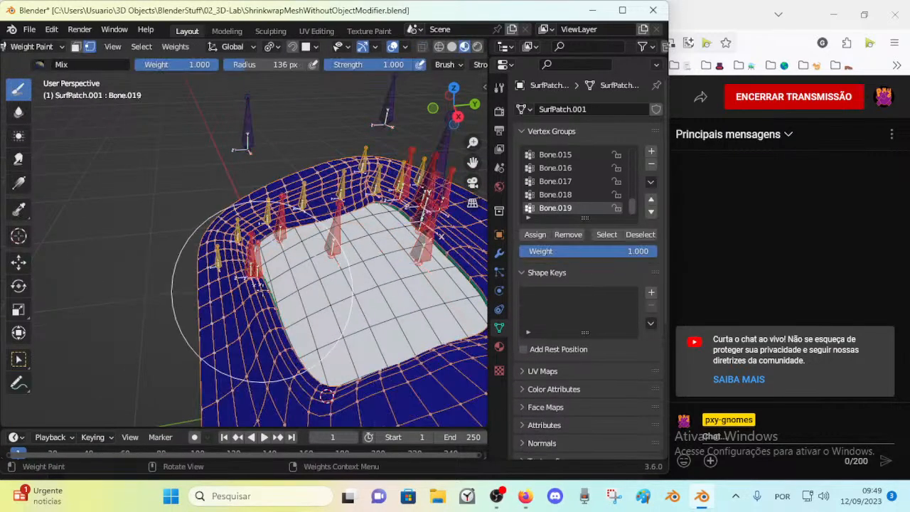
Turn off vertex selection masking and compare Bone.001's weights around the opening with Bone.019's
{"action": "key", "text": "v"}
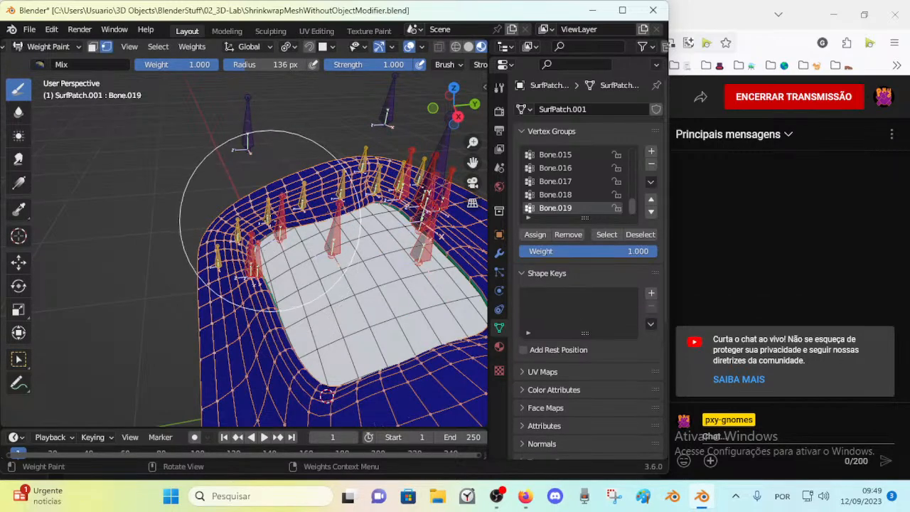
{"action": "left_click", "coordinate": [267, 210], "text": "ctrl"}
{"action": "left_click", "coordinate": [279, 219], "text": "ctrl"}
{"action": "mouse_move", "coordinate": [331, 270]}
{"action": "middle_mouse_down"}
{"action": "mouse_move", "coordinate": [296, 199]}
{"action": "mouse_move", "coordinate": [302, 264]}
{"action": "middle_mouse_up"}
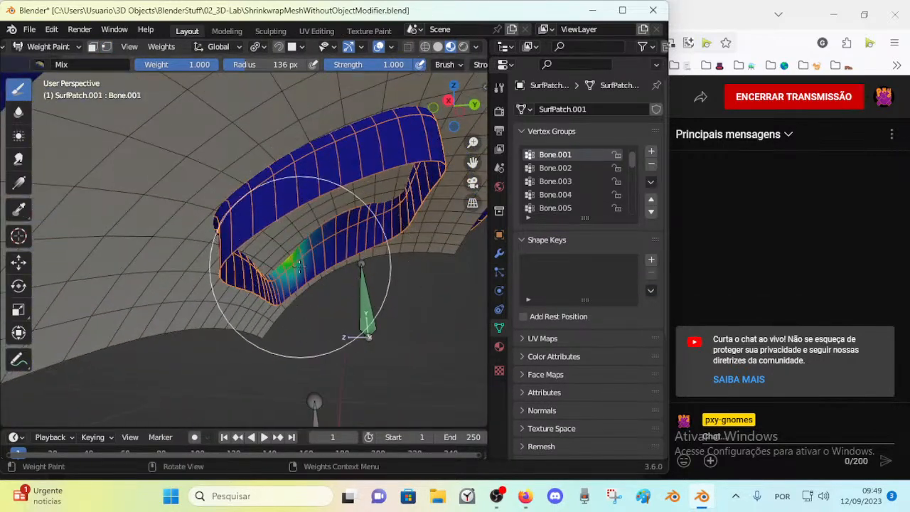
{"action": "left_click", "coordinate": [361, 288], "text": "ctrl"}
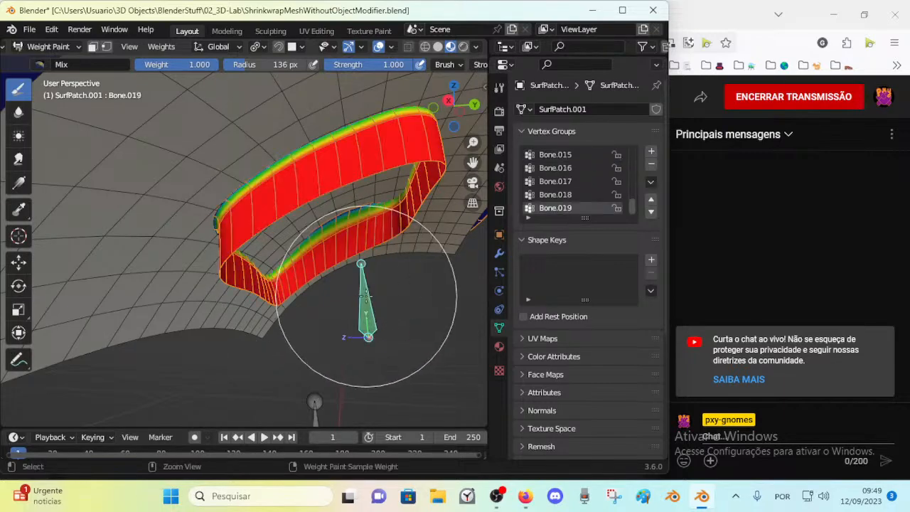
{"action": "middle_click_drag", "start_coordinate": [342, 273], "coordinate": [332, 244]}
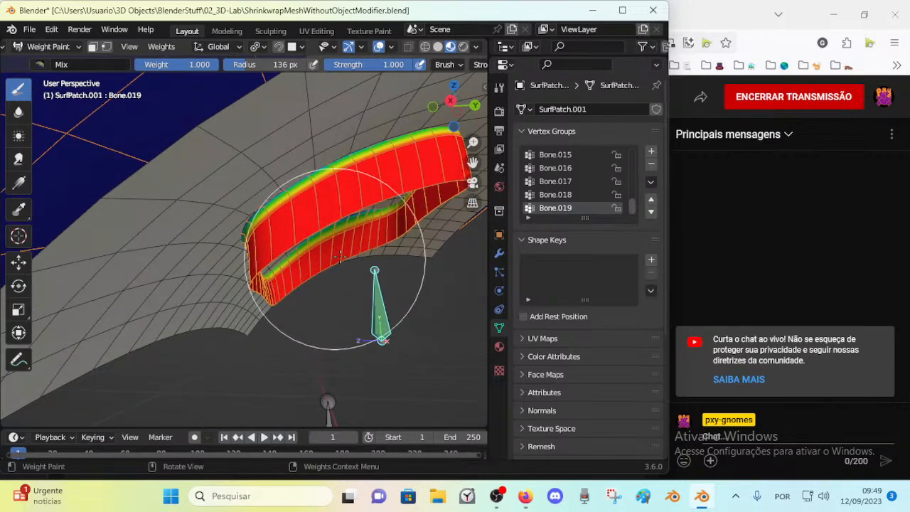
Look up the Set Weight command among the weight operations and examine Bone.019's filled area from several angles
{"action": "mouse_move", "coordinate": [455, 65]}
{"action": "middle_mouse_down"}
{"action": "mouse_move", "coordinate": [312, 65]}
{"action": "mouse_move", "coordinate": [452, 72]}
{"action": "mouse_move", "coordinate": [388, 73]}
{"action": "mouse_move", "coordinate": [429, 64]}
{"action": "mouse_move", "coordinate": [398, 64]}
{"action": "middle_mouse_up"}
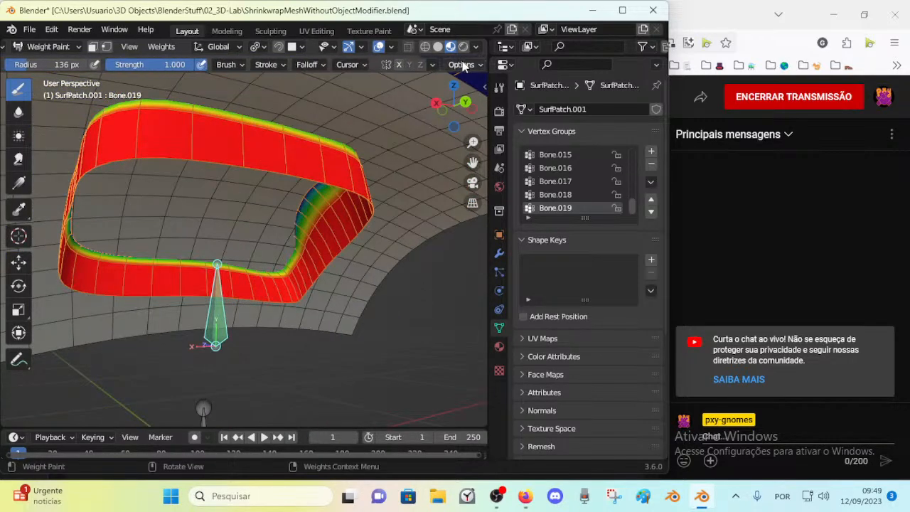
{"action": "left_click", "coordinate": [462, 64]}
{"action": "mouse_move", "coordinate": [287, 174]}
{"action": "middle_mouse_down"}
{"action": "mouse_move", "coordinate": [324, 231]}
{"action": "mouse_move", "coordinate": [344, 185]}
{"action": "mouse_move", "coordinate": [305, 170]}
{"action": "middle_mouse_up"}
{"action": "left_click", "coordinate": [161, 46]}
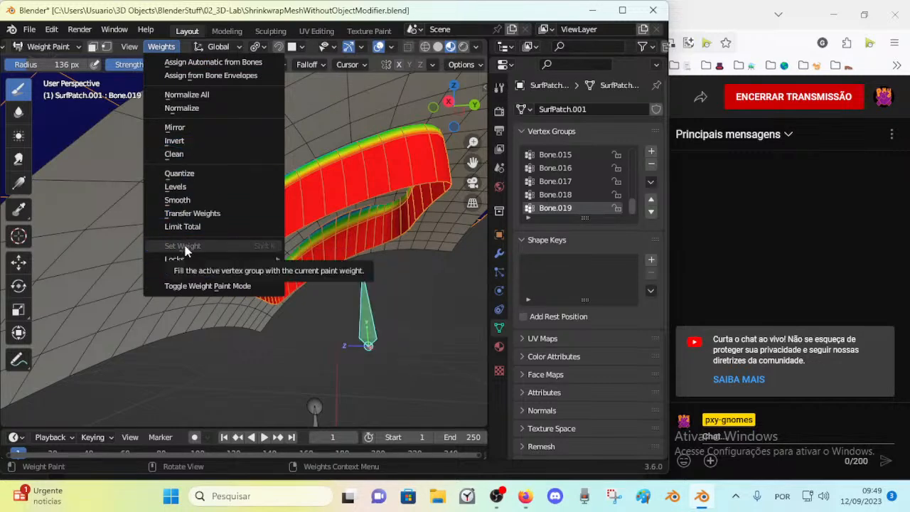
{"action": "middle_click_drag", "start_coordinate": [272, 193], "coordinate": [317, 195]}
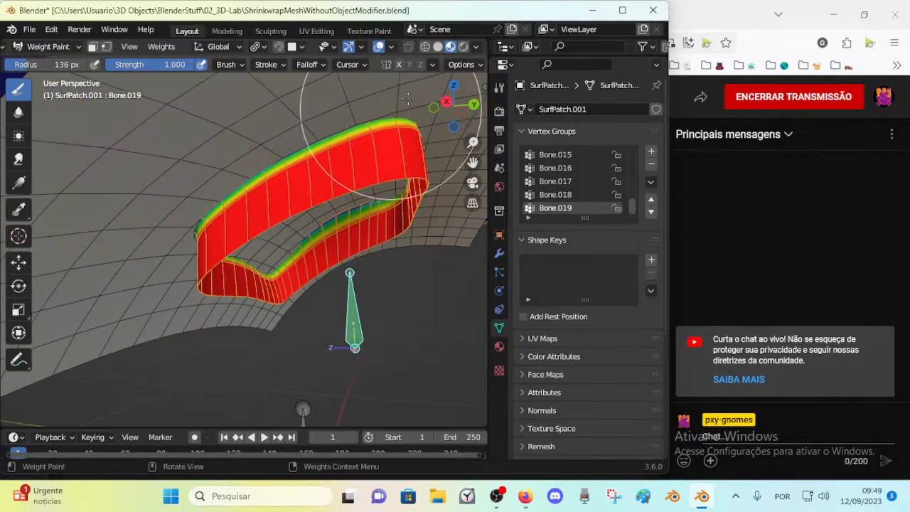
{"action": "middle_click_drag", "start_coordinate": [355, 370], "coordinate": [345, 243]}
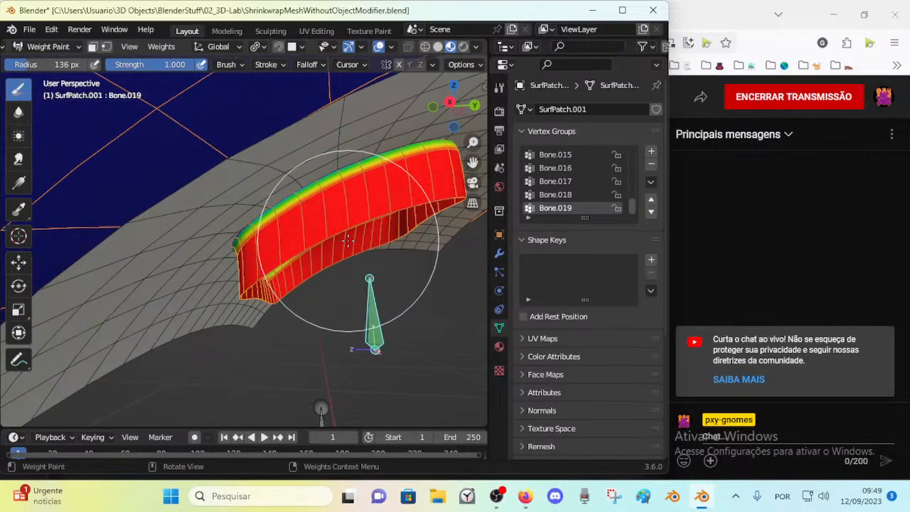
Return to Object Mode, select the armature together with SurfPatch.001, and open the mesh in Edit Mode
{"action": "key", "text": "ctrl+Tab"}
{"action": "left_click", "coordinate": [238, 240]}
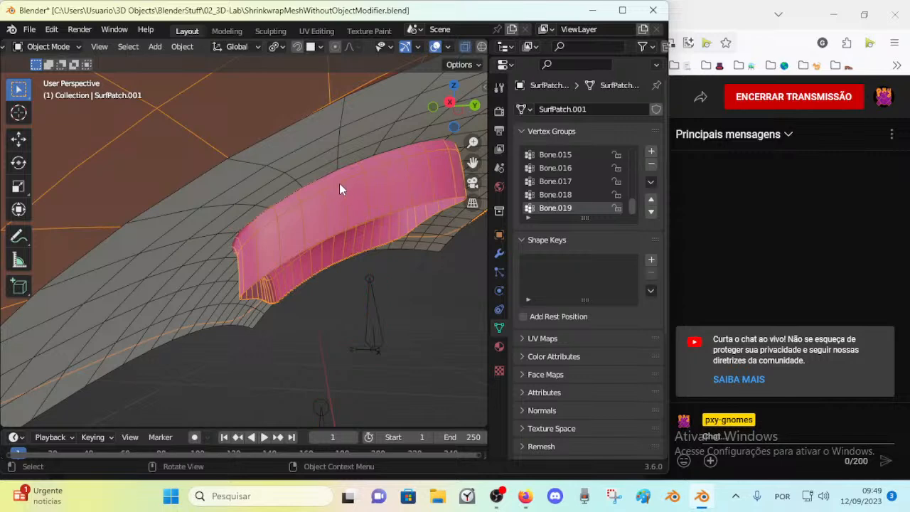
{"action": "left_click", "coordinate": [367, 277]}
{"action": "left_click", "coordinate": [345, 182]}
{"action": "left_click", "coordinate": [367, 273]}
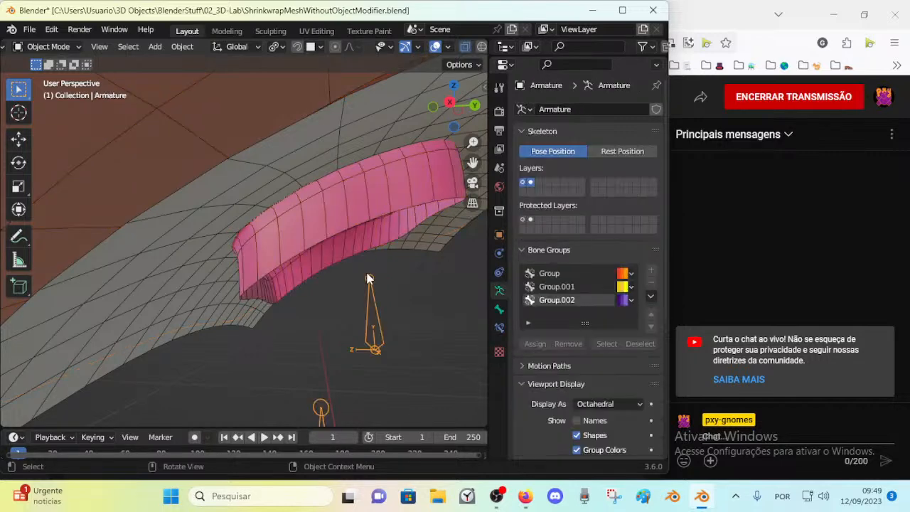
{"action": "left_click", "coordinate": [349, 187]}
{"action": "key", "text": "Tab"}
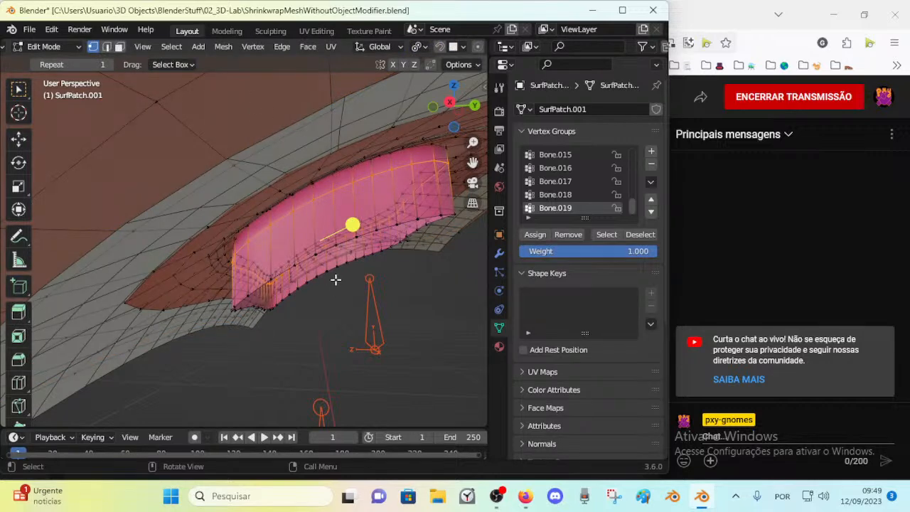
Exit Edit Mode, reselect the armature with SurfPatch.001 as the active object, and switch to Weight Paint mode
{"action": "key", "text": "ctrl+Tab"}
{"action": "left_click", "coordinate": [229, 270]}
{"action": "left_click", "coordinate": [366, 295]}
{"action": "left_click", "coordinate": [337, 217]}
{"action": "key", "text": "ctrl+Tab"}
{"action": "key", "text": "w"}
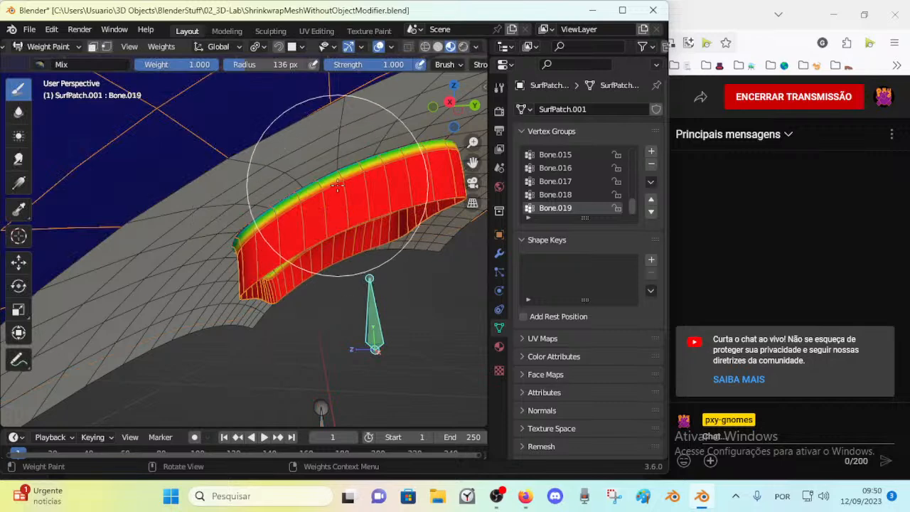
Turn on vertex selection masking for Bone.019's area and look through the available weight operations
{"action": "key", "text": "v"}
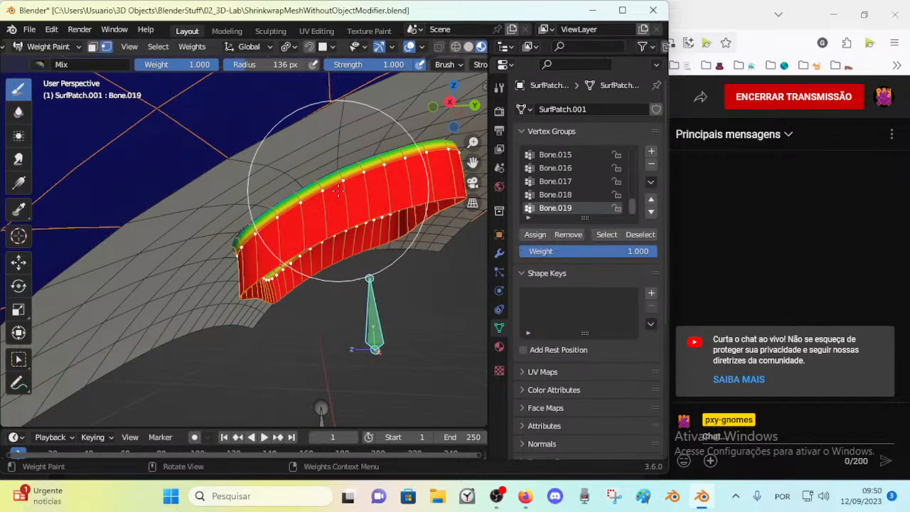
{"action": "mouse_move", "coordinate": [337, 188]}
{"action": "middle_mouse_down"}
{"action": "mouse_move", "coordinate": [346, 200]}
{"action": "mouse_move", "coordinate": [384, 200]}
{"action": "middle_mouse_up"}
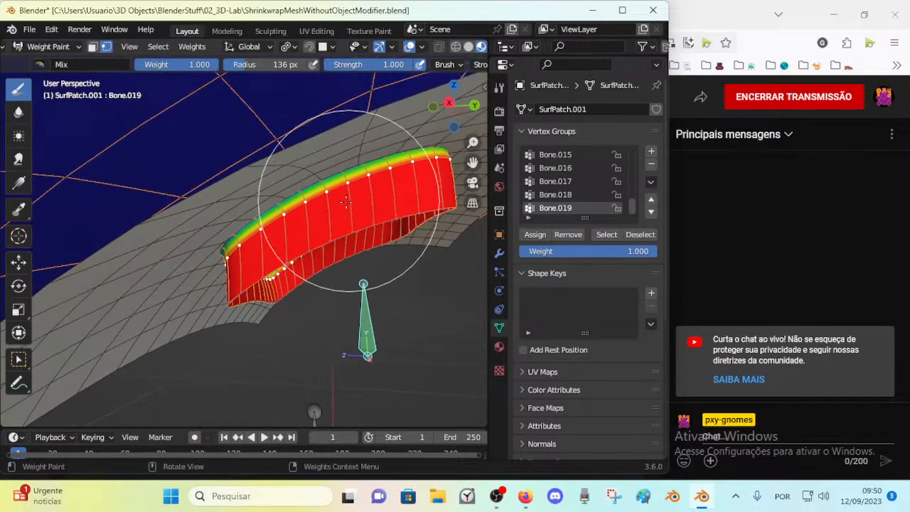
{"action": "left_click", "coordinate": [192, 46]}
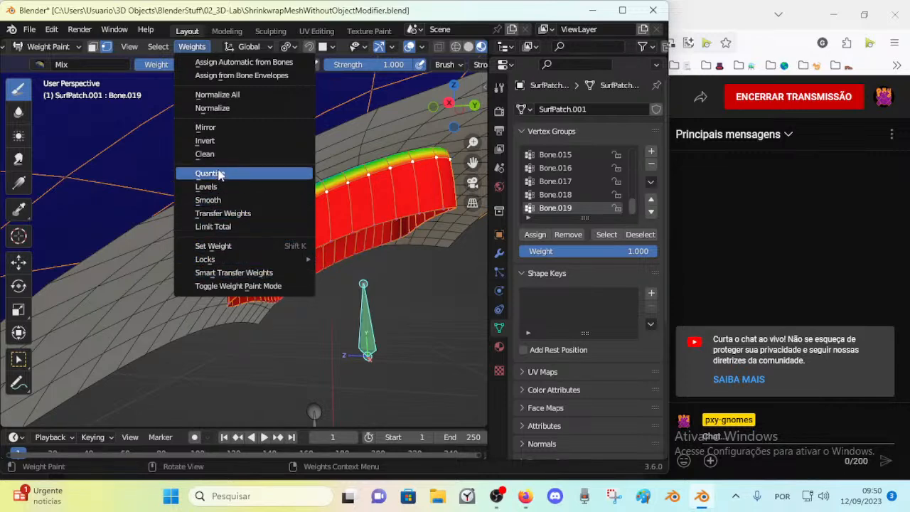
{"action": "left_click", "coordinate": [241, 110]}
{"action": "middle_click_drag", "start_coordinate": [301, 178], "coordinate": [365, 163]}
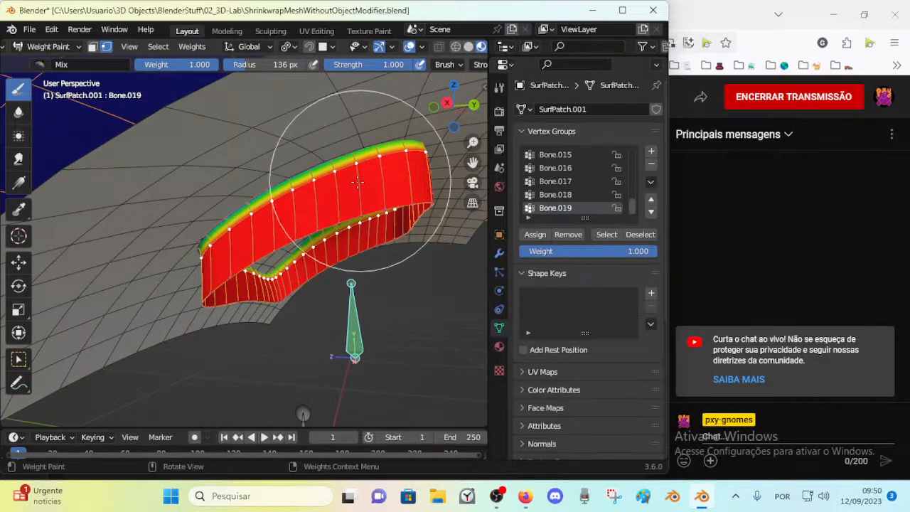
{"action": "middle_click_drag", "start_coordinate": [213, 334], "coordinate": [261, 304]}
Return to Object Mode, reselect the armature with SurfPatch.001 as the active object, and enter Weight Paint mode
{"action": "key", "text": "ctrl+Tab"}
{"action": "key", "text": "4"}
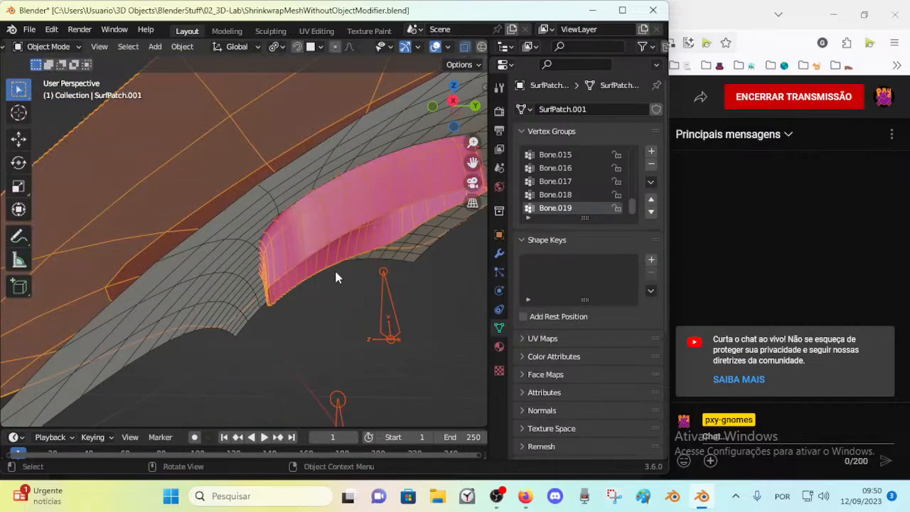
{"action": "left_click", "coordinate": [385, 283]}
{"action": "left_click", "coordinate": [355, 213], "text": "shift"}
{"action": "key", "text": "ctrl+Tab"}
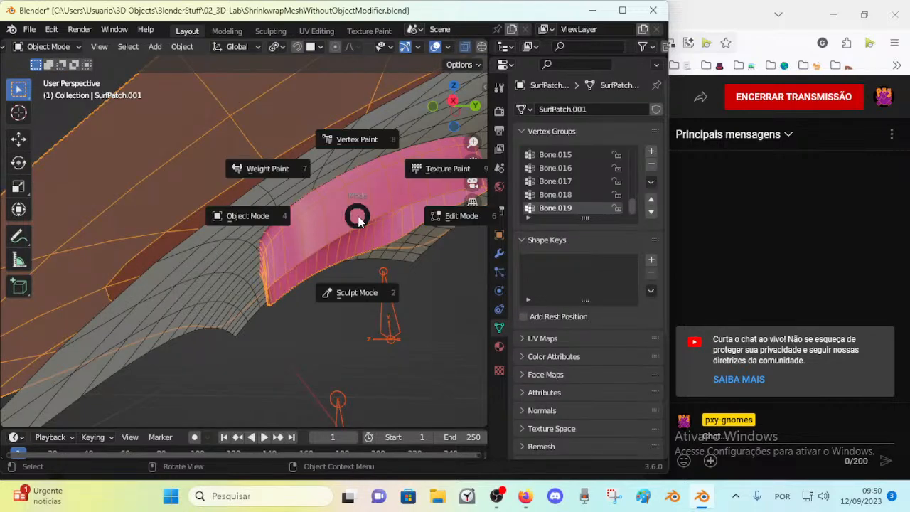
{"action": "key", "text": "7"}
Alternate between the large root bone and Bone.019 to compare their weights on SurfPatch.001
{"action": "mouse_move", "coordinate": [355, 214]}
{"action": "middle_mouse_down"}
{"action": "mouse_move", "coordinate": [337, 216]}
{"action": "mouse_move", "coordinate": [345, 302]}
{"action": "mouse_move", "coordinate": [350, 278]}
{"action": "middle_mouse_up"}
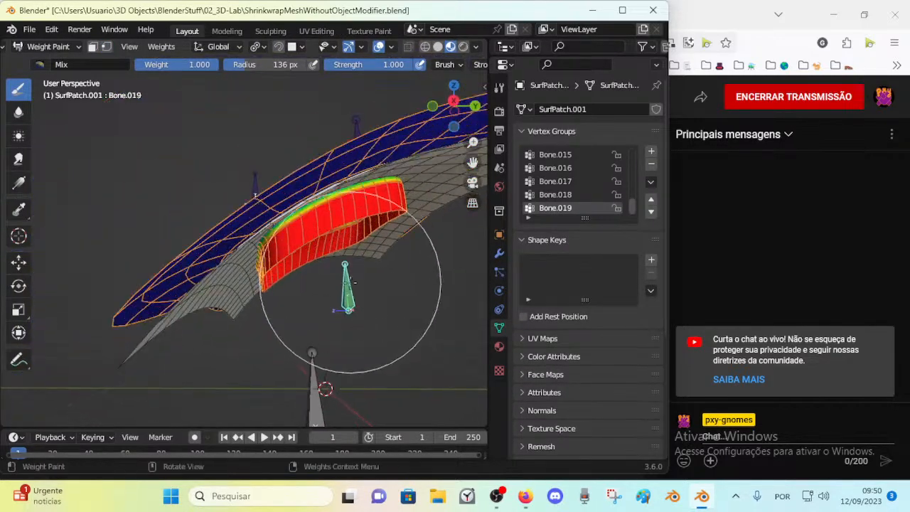
{"action": "left_click", "coordinate": [319, 389], "text": "ctrl"}
{"action": "left_click", "coordinate": [347, 295], "text": "ctrl"}
{"action": "left_click", "coordinate": [317, 348], "text": "ctrl"}
{"action": "left_click", "coordinate": [347, 294], "text": "ctrl"}
Select Bone.001 and examine its weights along the rim of the opening
{"action": "middle_click_drag", "start_coordinate": [345, 278], "coordinate": [324, 273]}
{"action": "middle_click_drag", "start_coordinate": [267, 203], "coordinate": [312, 169]}
{"action": "left_click", "coordinate": [274, 163], "text": "ctrl"}
{"action": "left_click", "coordinate": [276, 233], "text": "ctrl"}
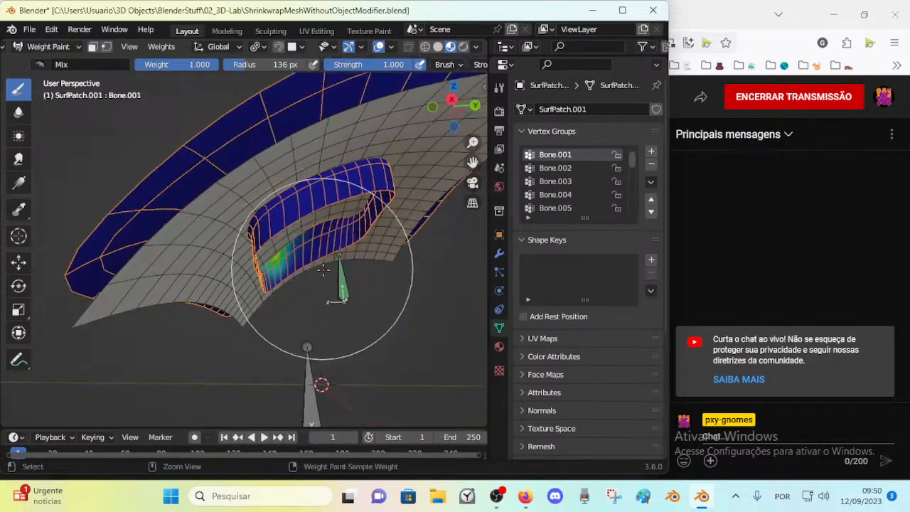
{"action": "left_click", "coordinate": [321, 267], "text": "ctrl"}
{"action": "middle_click_drag", "start_coordinate": [322, 267], "coordinate": [324, 215]}
Select several bones together, including Bone.007, and examine their weights around the opening from different angles
{"action": "left_click", "coordinate": [264, 270], "text": "ctrl"}
{"action": "left_click", "coordinate": [290, 233], "text": "shift"}
{"action": "left_click", "coordinate": [378, 196], "text": "shift"}
{"action": "left_click", "coordinate": [390, 202], "text": "ctrl"}
{"action": "middle_click_drag", "start_coordinate": [389, 203], "coordinate": [302, 231]}
{"action": "middle_click_drag", "start_coordinate": [362, 253], "coordinate": [279, 209]}
{"action": "left_click", "coordinate": [290, 276], "text": "shift"}
{"action": "left_click", "coordinate": [224, 298], "text": "shift"}
{"action": "middle_click_drag", "start_coordinate": [224, 298], "coordinate": [259, 342]}
{"action": "left_click", "coordinate": [213, 216], "text": "shift"}
{"action": "middle_click_drag", "start_coordinate": [213, 217], "coordinate": [257, 243]}
{"action": "mouse_move", "coordinate": [267, 214]}
{"action": "middle_mouse_down"}
{"action": "mouse_move", "coordinate": [301, 189]}
{"action": "mouse_move", "coordinate": [298, 224]}
{"action": "middle_mouse_up"}
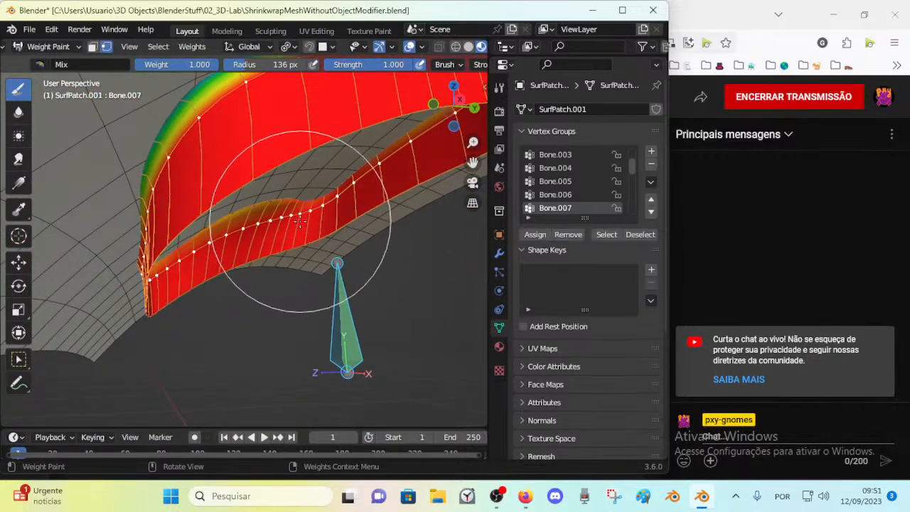
Turn off vertex selection masking, select the root bone, and check the weight operations for SurfPatch.001
{"action": "key", "text": "v"}
{"action": "key", "text": "m"}
{"action": "mouse_move", "coordinate": [342, 282]}
{"action": "middle_mouse_down"}
{"action": "mouse_move", "coordinate": [321, 346]}
{"action": "mouse_move", "coordinate": [307, 317]}
{"action": "middle_mouse_up"}
{"action": "left_click", "coordinate": [251, 388], "text": "ctrl"}
{"action": "middle_click_drag", "start_coordinate": [255, 373], "coordinate": [268, 358]}
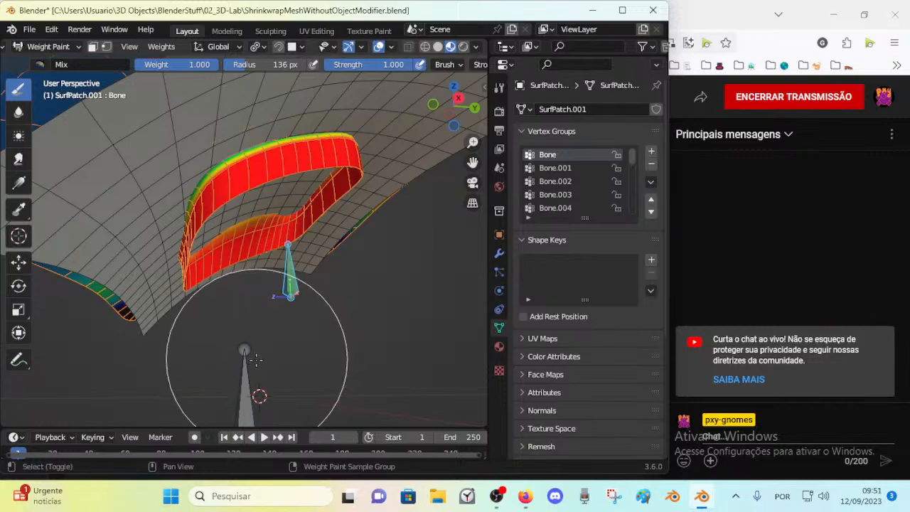
{"action": "middle_click_drag", "start_coordinate": [272, 306], "coordinate": [281, 363]}
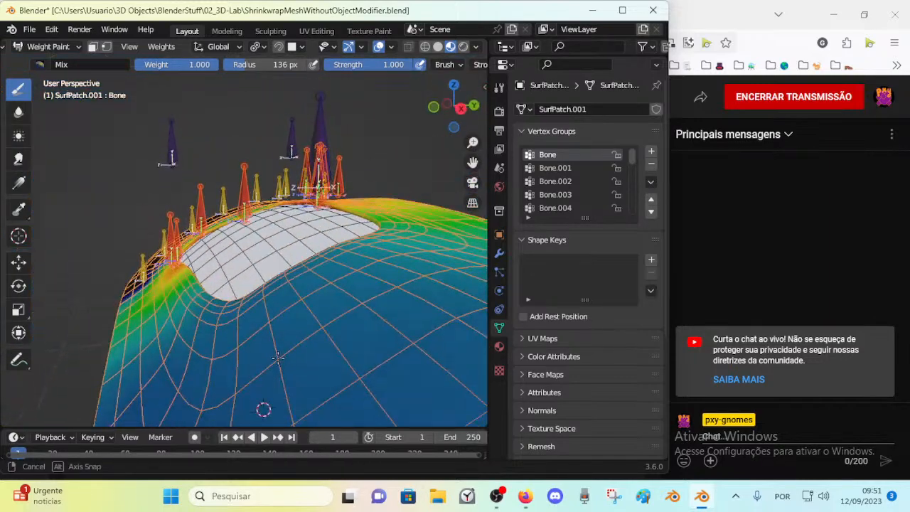
{"action": "left_click", "coordinate": [161, 46]}
{"action": "left_click", "coordinate": [182, 98]}
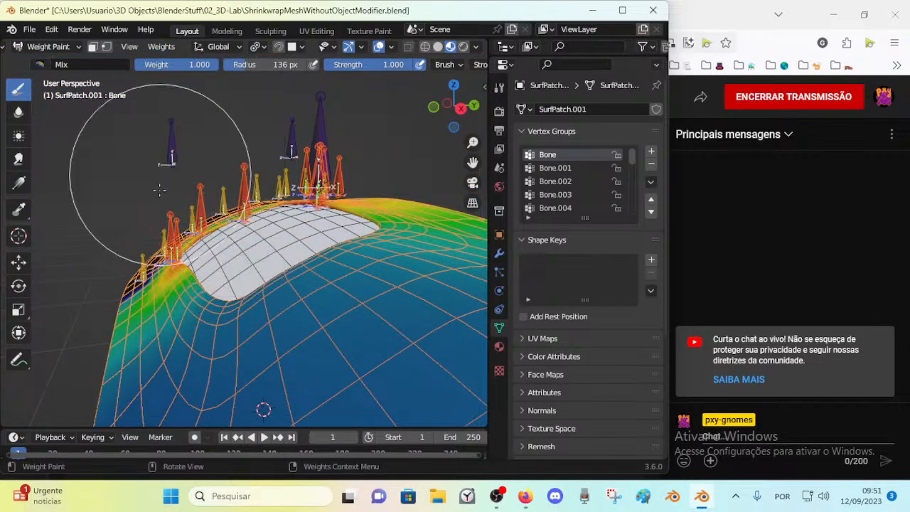
Go back to the underside of the patch and select Bone.001 to inspect its weights
{"action": "mouse_move", "coordinate": [217, 285]}
{"action": "middle_mouse_down"}
{"action": "mouse_move", "coordinate": [195, 243]}
{"action": "mouse_move", "coordinate": [268, 248]}
{"action": "mouse_move", "coordinate": [253, 263]}
{"action": "mouse_move", "coordinate": [246, 199]}
{"action": "mouse_move", "coordinate": [264, 208]}
{"action": "mouse_move", "coordinate": [275, 266]}
{"action": "mouse_move", "coordinate": [293, 199]}
{"action": "middle_mouse_up"}
{"action": "left_click", "coordinate": [278, 267], "text": "ctrl"}
{"action": "left_click", "coordinate": [205, 229], "text": "ctrl"}
{"action": "middle_click_drag", "start_coordinate": [298, 248], "coordinate": [298, 239]}
Switch to Object Mode, select the armature and SurfPatch.001 again, and go back into Weight Paint mode
{"action": "key", "text": "ctrl+Tab"}
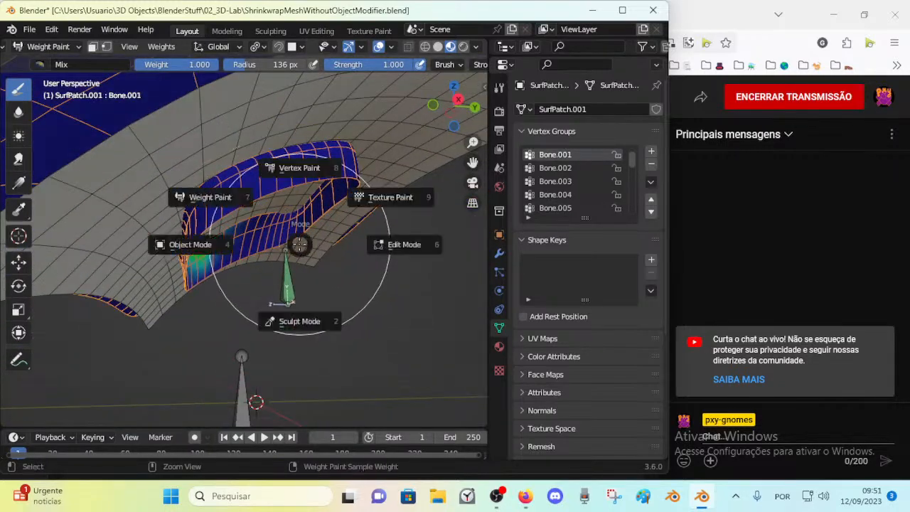
{"action": "left_click", "coordinate": [195, 244]}
{"action": "left_click", "coordinate": [295, 285]}
{"action": "left_click", "coordinate": [312, 218]}
{"action": "left_click", "coordinate": [290, 279]}
{"action": "left_click", "coordinate": [331, 198]}
{"action": "key", "text": "ctrl+Tab"}
{"action": "left_click", "coordinate": [234, 158]}
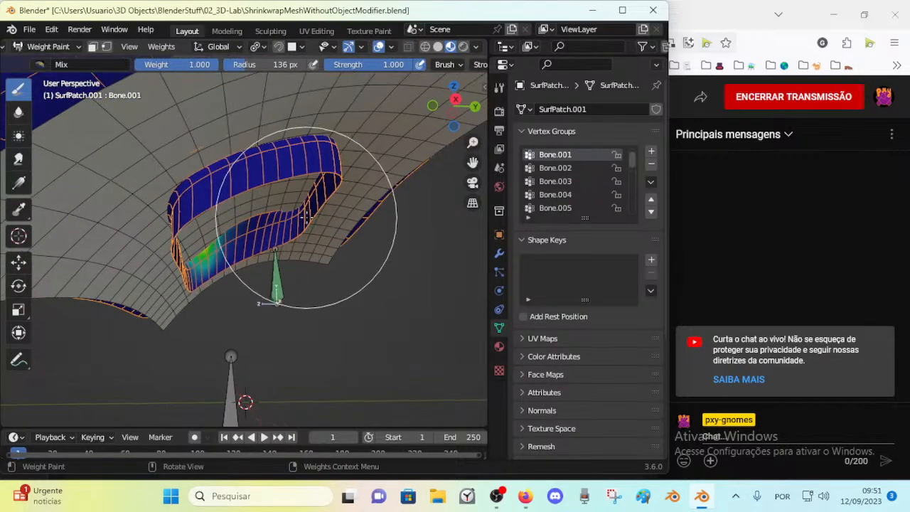
Select Bone.019, enable vertex selection masking, and open the weight paint options
{"action": "key", "text": "v"}
{"action": "middle_click_drag", "start_coordinate": [306, 218], "coordinate": [307, 224]}
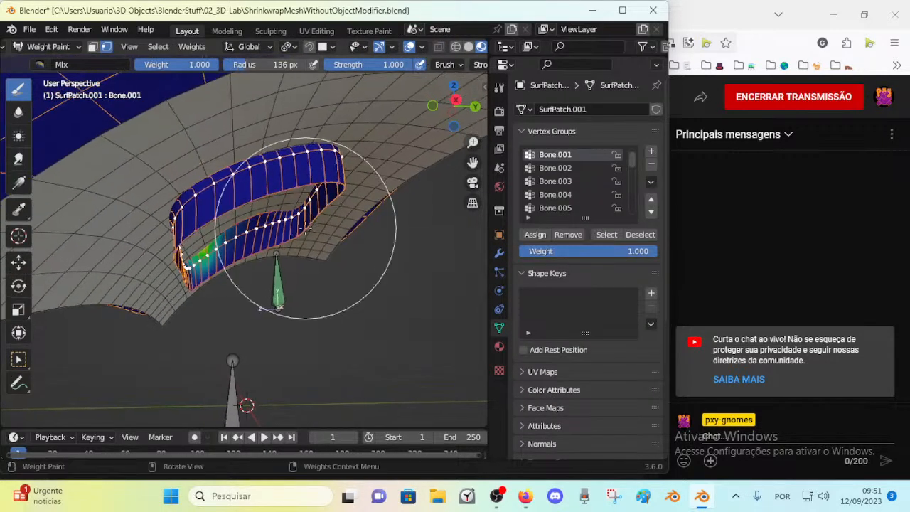
{"action": "key", "text": "v"}
{"action": "left_click", "coordinate": [300, 245], "text": "ctrl"}
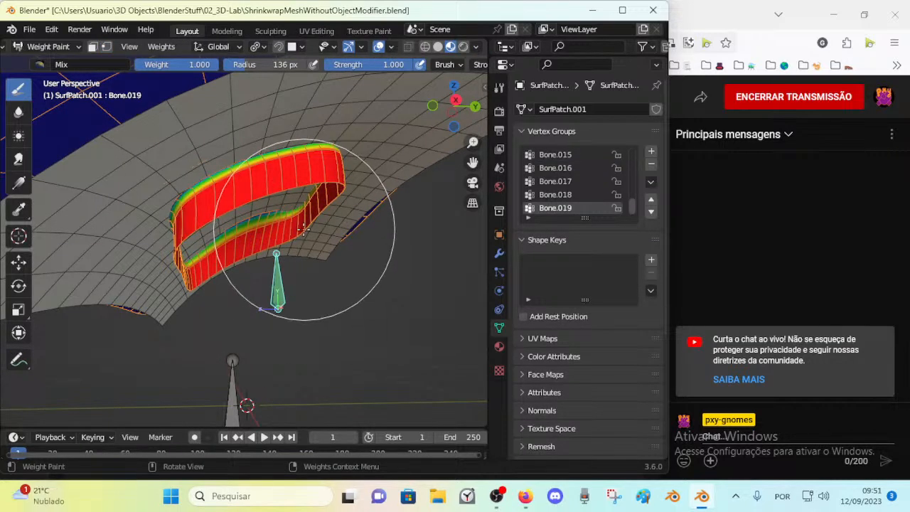
{"action": "key", "text": "v"}
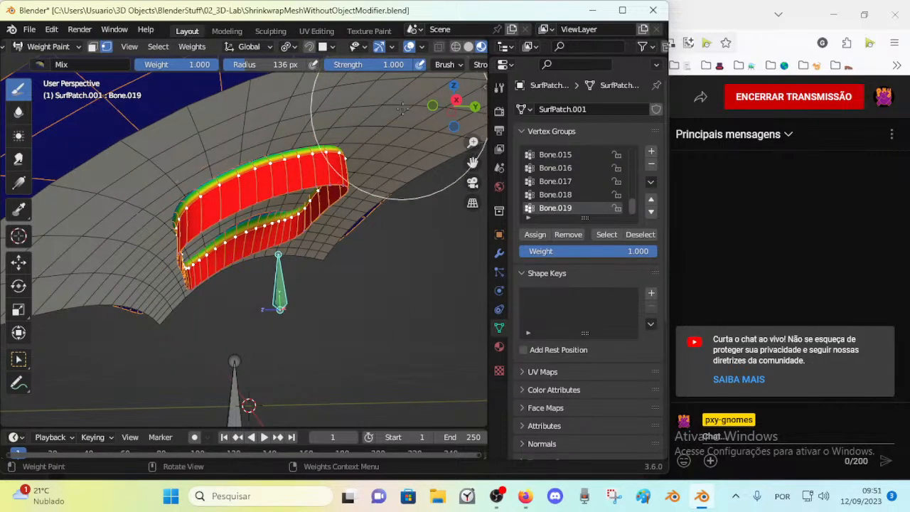
{"action": "scroll", "coordinate": [288, 64], "scroll_direction": "down", "scroll_amount": 3}
{"action": "left_click", "coordinate": [458, 65]}
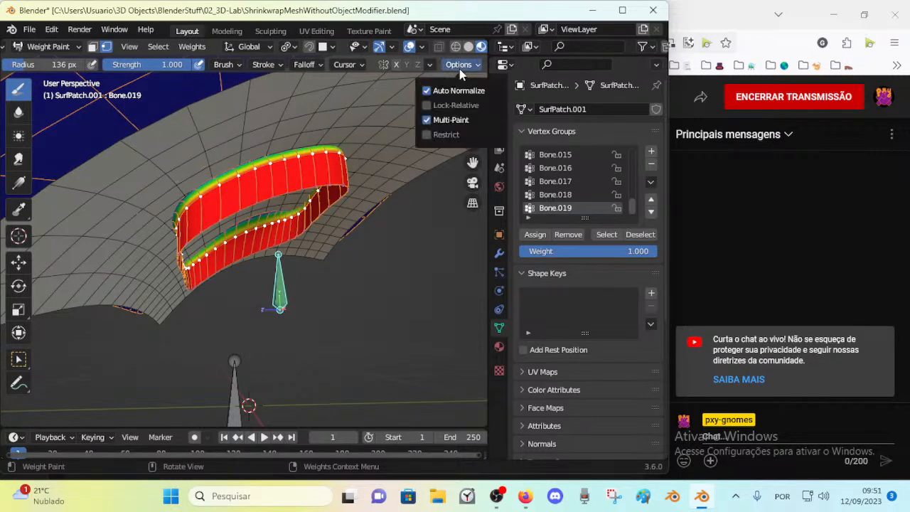
Set the brush weight to 0.382 and fill the masked rim vertices of Bone.019 with Set Weight
{"action": "key", "text": "ctrl+f"}
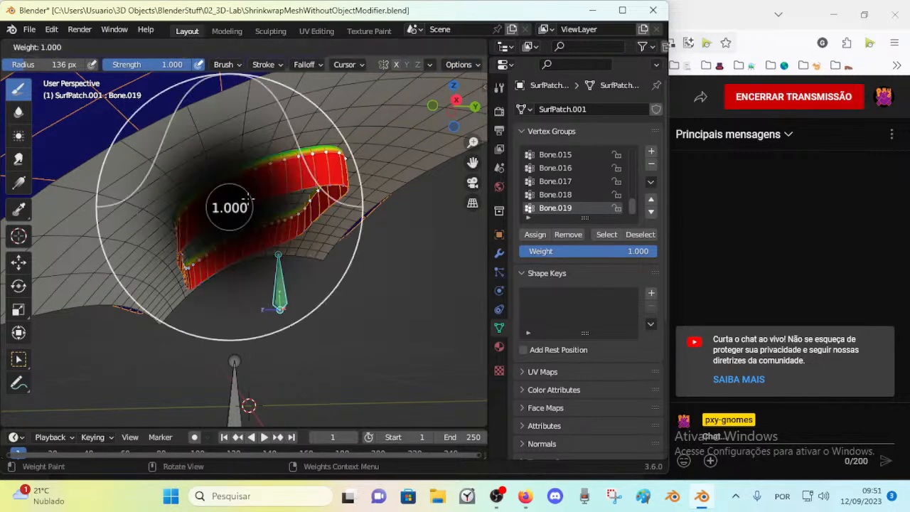
{"action": "left_click", "coordinate": [227, 193]}
{"action": "middle_click_drag", "start_coordinate": [227, 193], "coordinate": [244, 179]}
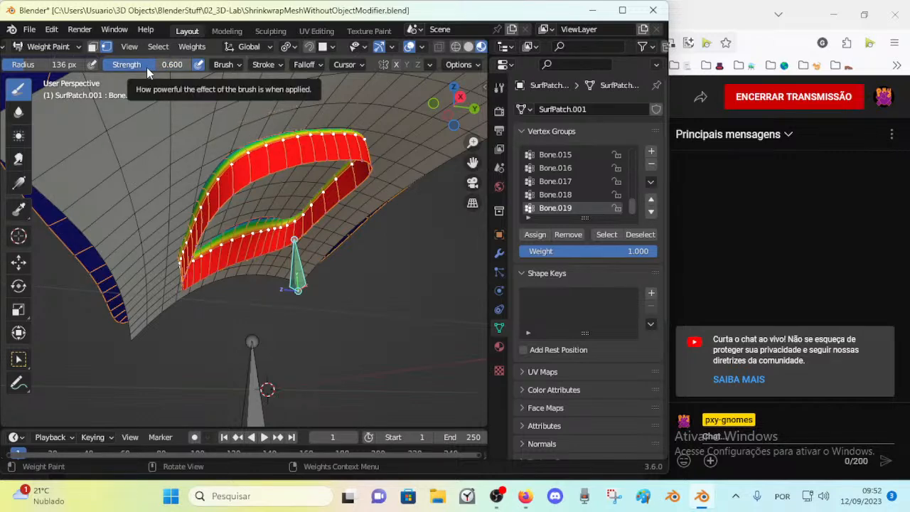
{"action": "key", "text": "shift+k"}
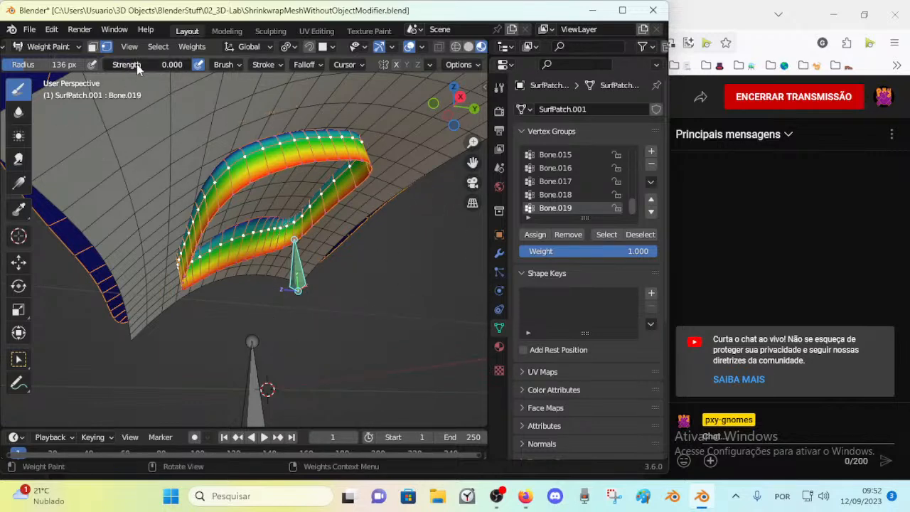
{"action": "middle_click_drag", "start_coordinate": [242, 273], "coordinate": [273, 268]}
Set the brush weight to 0.000 and apply it to the masked rim vertices
{"action": "middle_click_drag", "start_coordinate": [55, 66], "coordinate": [171, 67]}
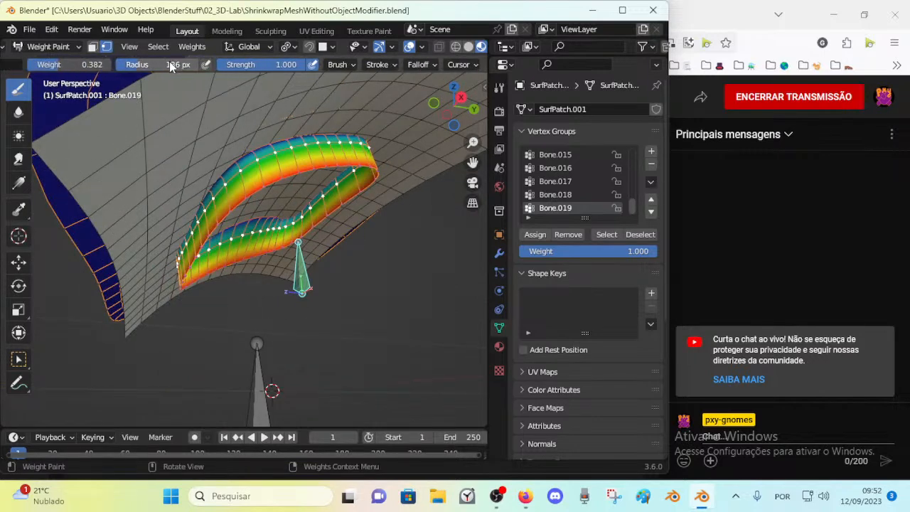
{"action": "middle_click_drag", "start_coordinate": [66, 66], "coordinate": [126, 64]}
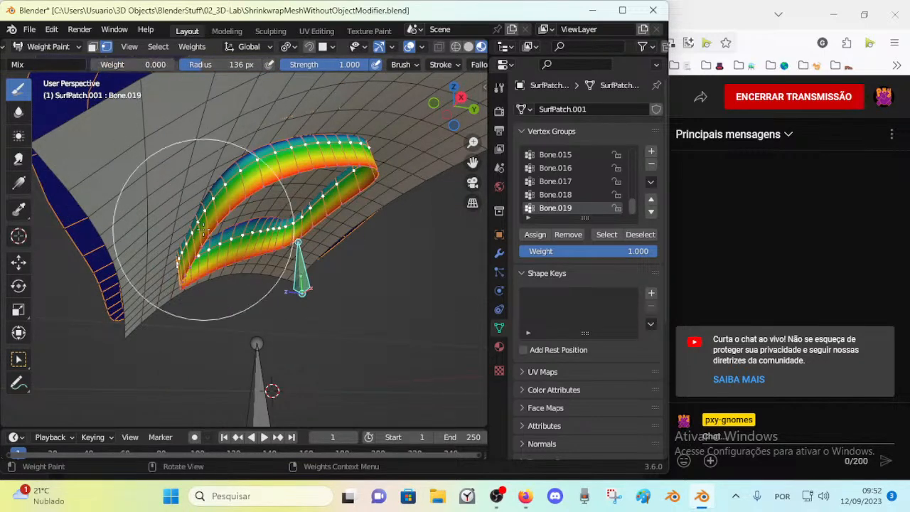
{"action": "left_click", "coordinate": [227, 247]}
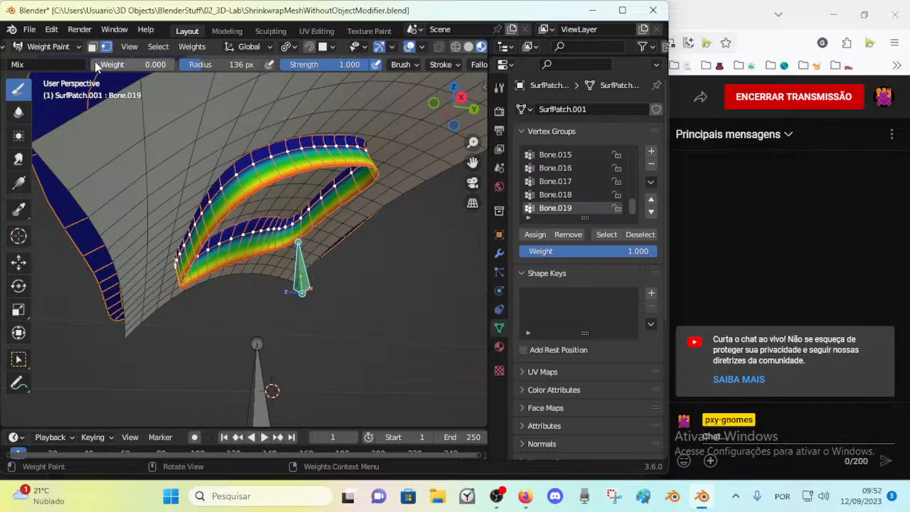
Set the brush to weight 1.000 and radius 92 px, and paint along the upper rim of the opening
{"action": "key", "text": "f"}
{"action": "left_click", "coordinate": [287, 206]}
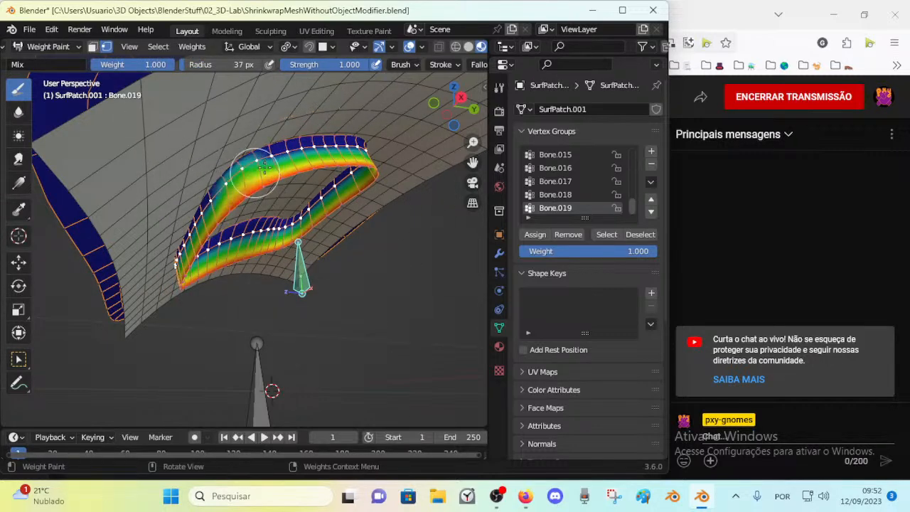
{"action": "key", "text": "f"}
{"action": "left_click", "coordinate": [317, 174]}
{"action": "left_click_drag", "start_coordinate": [260, 164], "coordinate": [343, 134]}
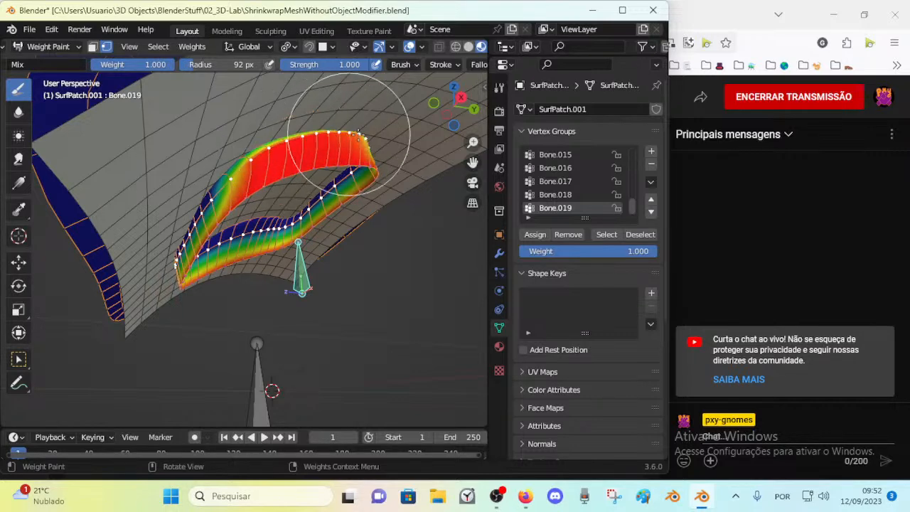
Enlarge the brush radius to 268 px and paint full weight along the lower rim of the opening
{"action": "middle_click_drag", "start_coordinate": [188, 222], "coordinate": [273, 187]}
{"action": "middle_click_drag", "start_coordinate": [228, 226], "coordinate": [208, 222]}
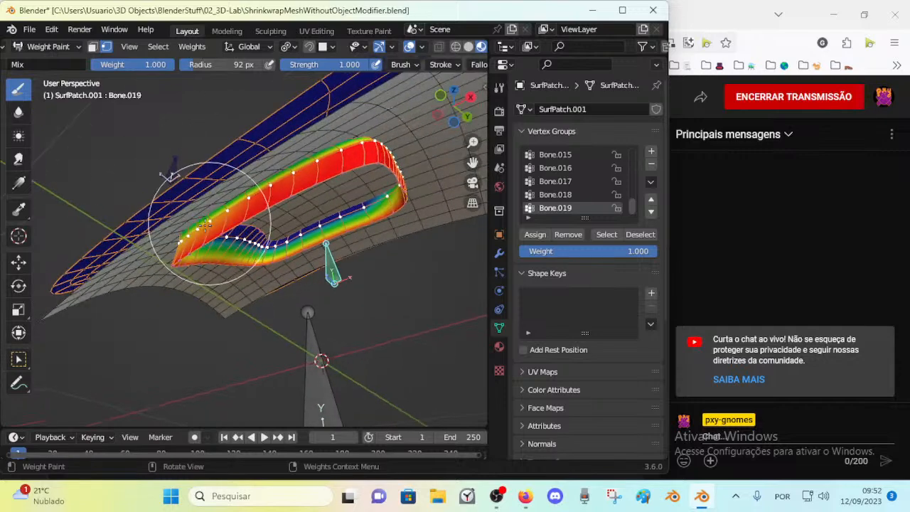
{"action": "key", "text": "f"}
{"action": "left_click", "coordinate": [383, 244]}
{"action": "mouse_move", "coordinate": [266, 245]}
{"action": "left_mouse_down"}
{"action": "mouse_move", "coordinate": [223, 243]}
{"action": "mouse_move", "coordinate": [326, 219]}
{"action": "left_mouse_up"}
{"action": "middle_click_drag", "start_coordinate": [326, 219], "coordinate": [361, 147]}
{"action": "mouse_move", "coordinate": [330, 113]}
{"action": "middle_mouse_down"}
{"action": "mouse_move", "coordinate": [337, 185]}
{"action": "mouse_move", "coordinate": [359, 234]}
{"action": "mouse_move", "coordinate": [391, 262]}
{"action": "mouse_move", "coordinate": [305, 269]}
{"action": "middle_mouse_up"}
Leave Weight Paint mode and select the armature in Object Mode
{"action": "key", "text": "ctrl+Tab"}
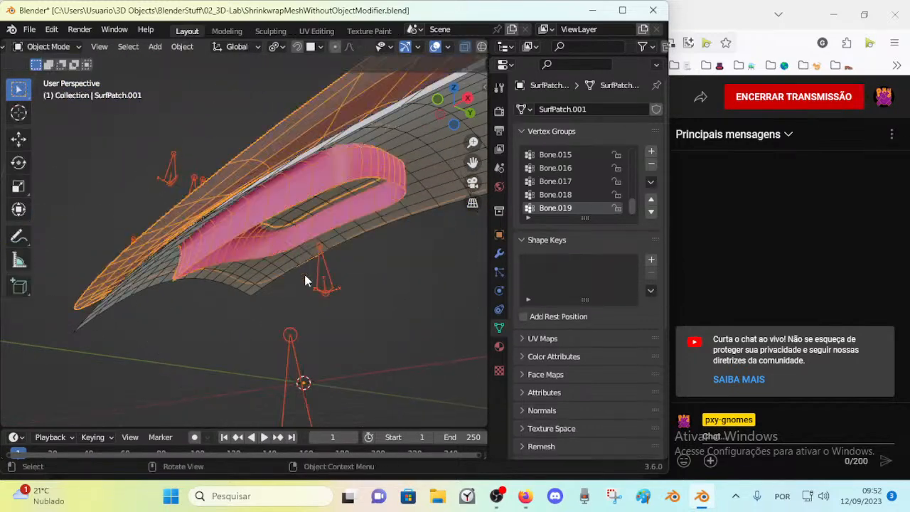
{"action": "left_click", "coordinate": [295, 358]}
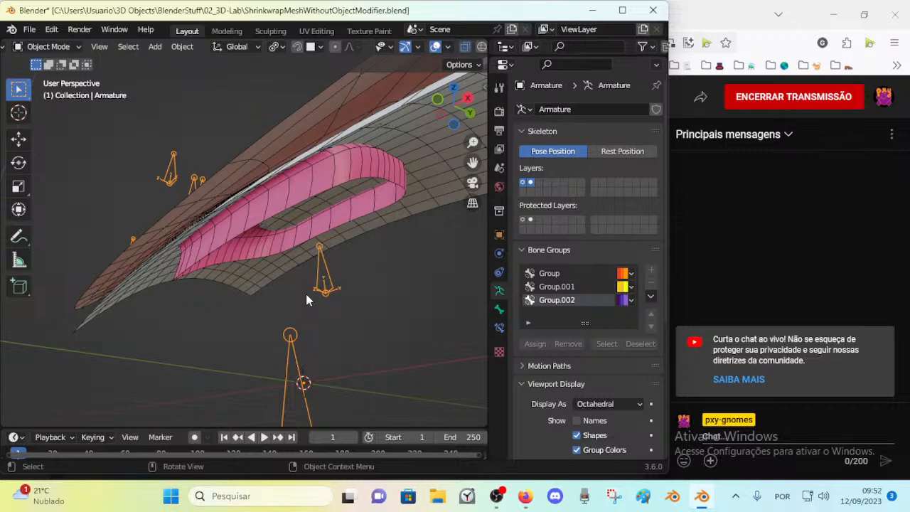
{"action": "key", "text": "ctrl+Tab"}
{"action": "key", "text": "ctrl+Tab"}
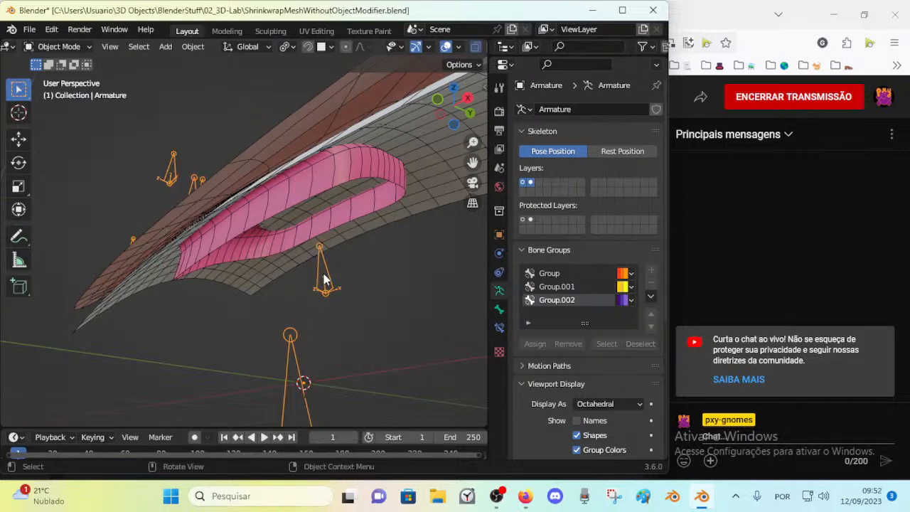
Try Weight Paint mode on SurfPatch alone and return to Object Mode
{"action": "left_click", "coordinate": [277, 287]}
{"action": "key", "text": "ctrl+Tab"}
{"action": "left_click", "coordinate": [226, 257]}
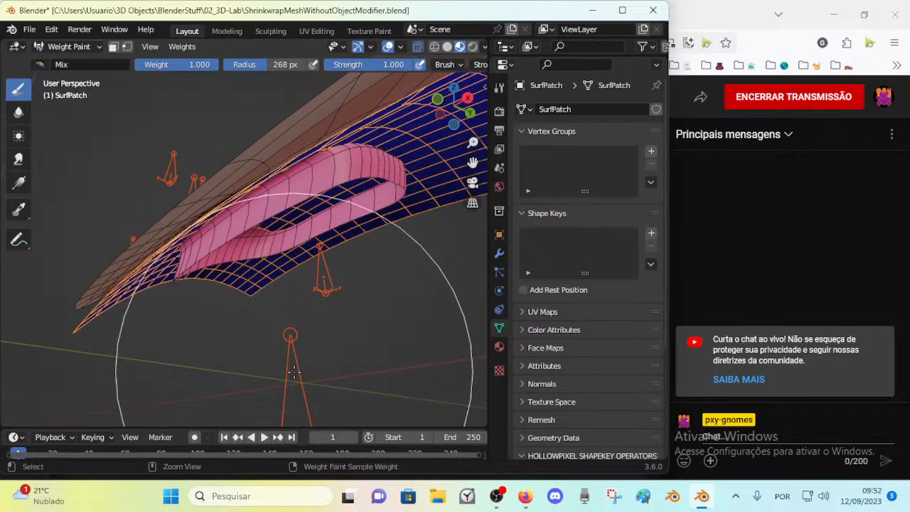
{"action": "key", "text": "ctrl+Tab"}
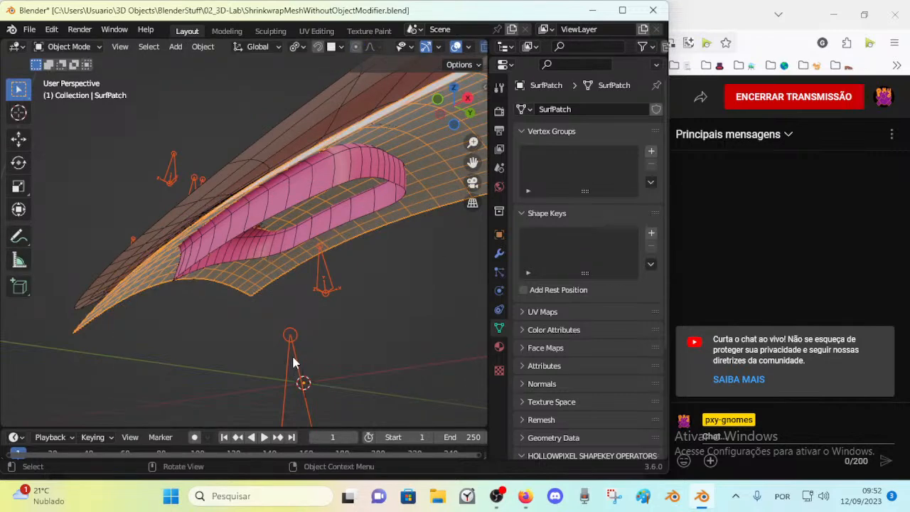
Try to weight paint SurfPatch by selecting it together with the armature and entering Weight Paint mode
{"action": "left_click", "coordinate": [325, 284]}
{"action": "left_click", "coordinate": [271, 276], "text": "shift"}
{"action": "key", "text": "ctrl+Tab"}
{"action": "key", "text": "w"}
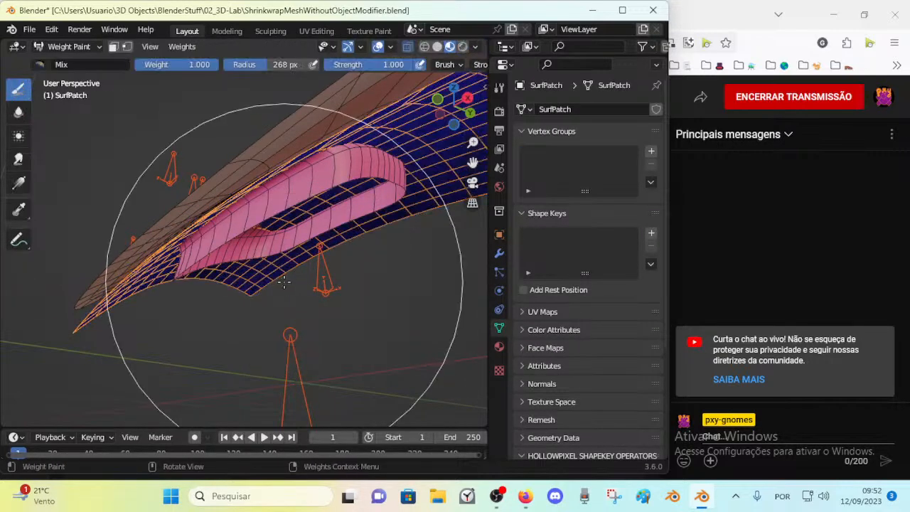
{"action": "middle_click_drag", "start_coordinate": [285, 282], "coordinate": [294, 315]}
{"action": "middle_click_drag", "start_coordinate": [310, 281], "coordinate": [312, 292]}
Return to Object Mode, select the armature together with SurfPatch.001 and enter Weight Paint mode
{"action": "key", "text": "ctrl+Tab"}
{"action": "key", "text": "o"}
{"action": "left_click", "coordinate": [326, 285]}
{"action": "left_click", "coordinate": [342, 256], "text": "shift"}
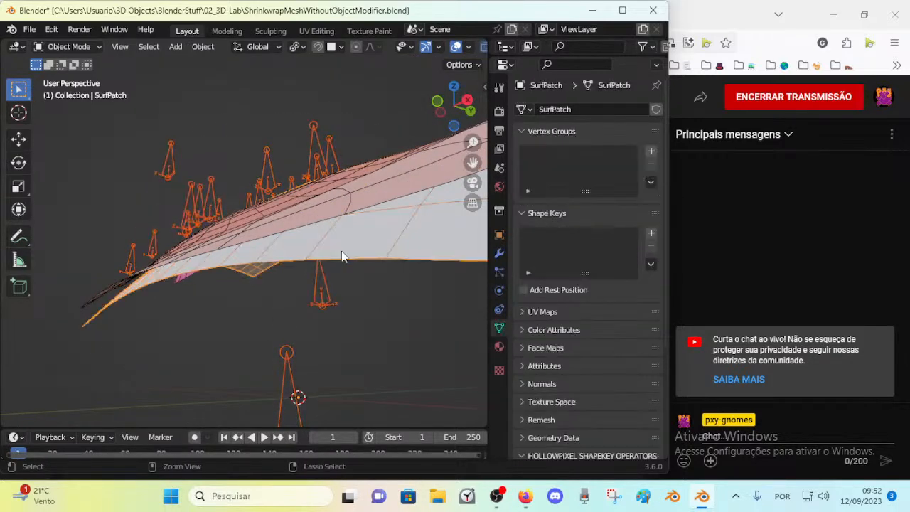
{"action": "left_click", "coordinate": [329, 297]}
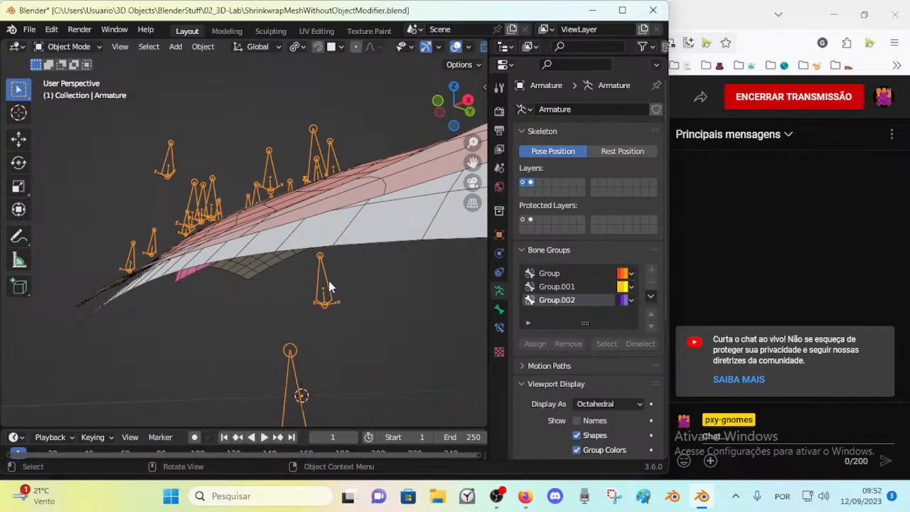
{"action": "middle_click_drag", "start_coordinate": [329, 280], "coordinate": [353, 243]}
{"action": "left_click", "coordinate": [363, 238], "text": "shift"}
{"action": "key", "text": "ctrl+Tab"}
{"action": "left_click", "coordinate": [290, 207]}
Turn off vertex selection masking and compare the weights of the root bone and the green Bone.019 above it
{"action": "middle_click_drag", "start_coordinate": [305, 331], "coordinate": [316, 279]}
{"action": "key", "text": "v"}
{"action": "left_click", "coordinate": [291, 331], "text": "ctrl"}
{"action": "middle_click_drag", "start_coordinate": [290, 331], "coordinate": [278, 313]}
{"action": "middle_click_drag", "start_coordinate": [293, 268], "coordinate": [299, 288]}
{"action": "left_click", "coordinate": [293, 263], "text": "ctrl"}
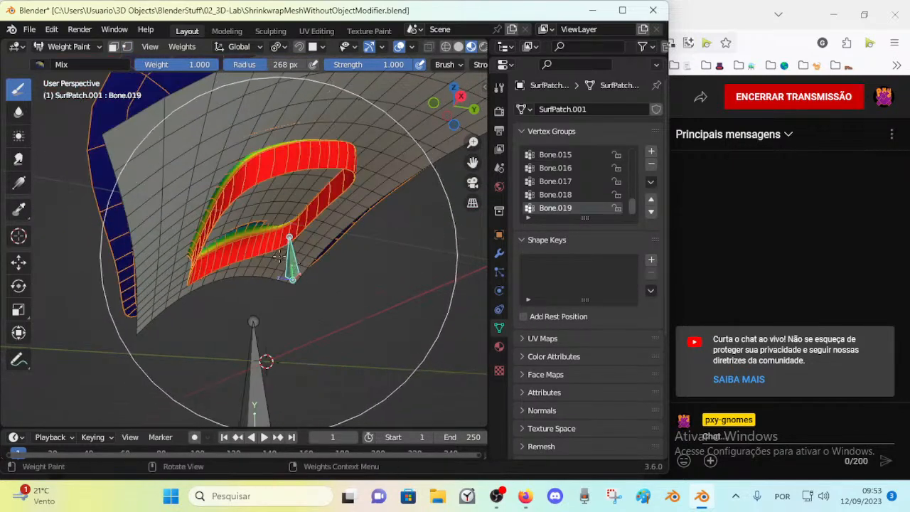
{"action": "left_click", "coordinate": [267, 357], "text": "ctrl"}
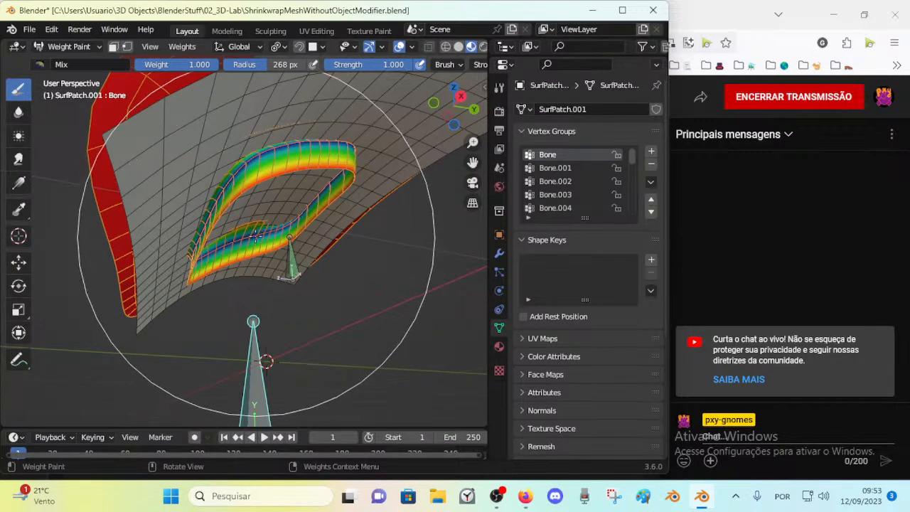
{"action": "left_click", "coordinate": [291, 257], "text": "ctrl"}
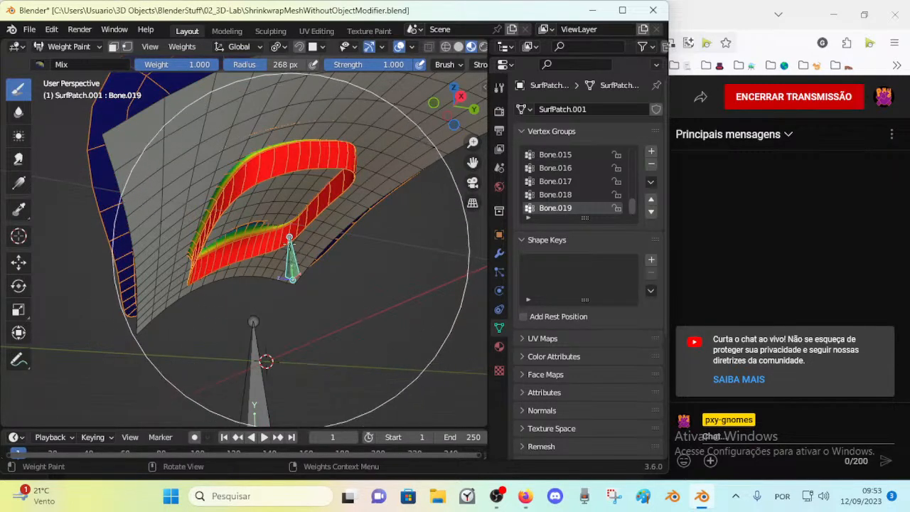
Display the weights of Bone.001 at the corner of the opening
{"action": "middle_click_drag", "start_coordinate": [293, 256], "coordinate": [327, 375]}
{"action": "left_click", "coordinate": [217, 240], "text": "ctrl"}
{"action": "left_click", "coordinate": [214, 266], "text": "ctrl"}
{"action": "left_click", "coordinate": [216, 240], "text": "ctrl"}
{"action": "middle_click_drag", "start_coordinate": [276, 310], "coordinate": [208, 243]}
Toggle vertex selection masking on and off and return SurfPatch.001 to Object Mode
{"action": "key", "text": "2"}
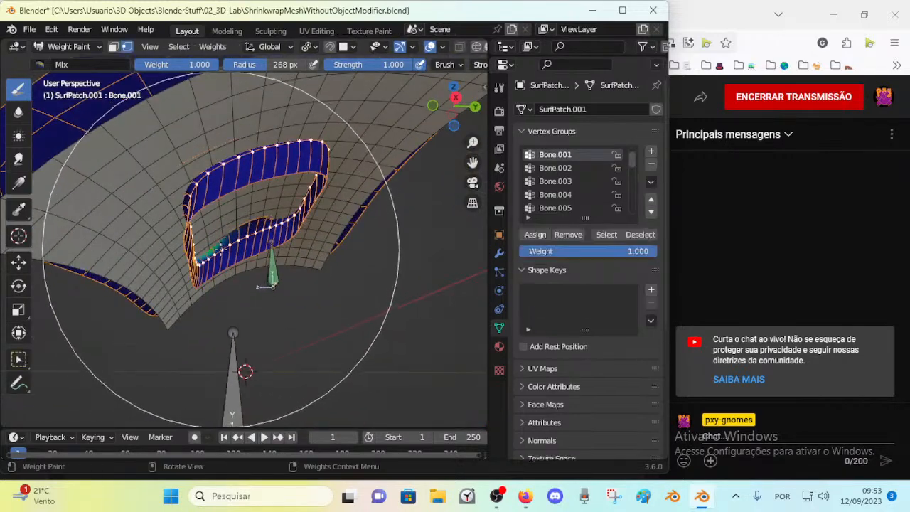
{"action": "middle_click_drag", "start_coordinate": [264, 249], "coordinate": [300, 206]}
{"action": "key", "text": "2"}
{"action": "key", "text": "ctrl+Tab"}
{"action": "left_click", "coordinate": [195, 242]}
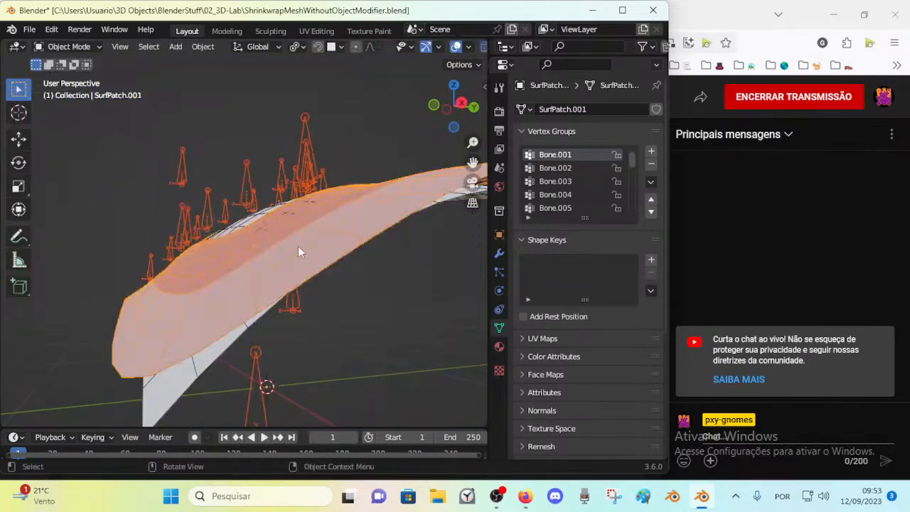
Try Pose Mode on the armature, return to Object Mode and enter Weight Paint mode on SurfPatch.001
{"action": "left_click", "coordinate": [259, 386]}
{"action": "key", "text": "ctrl+Tab"}
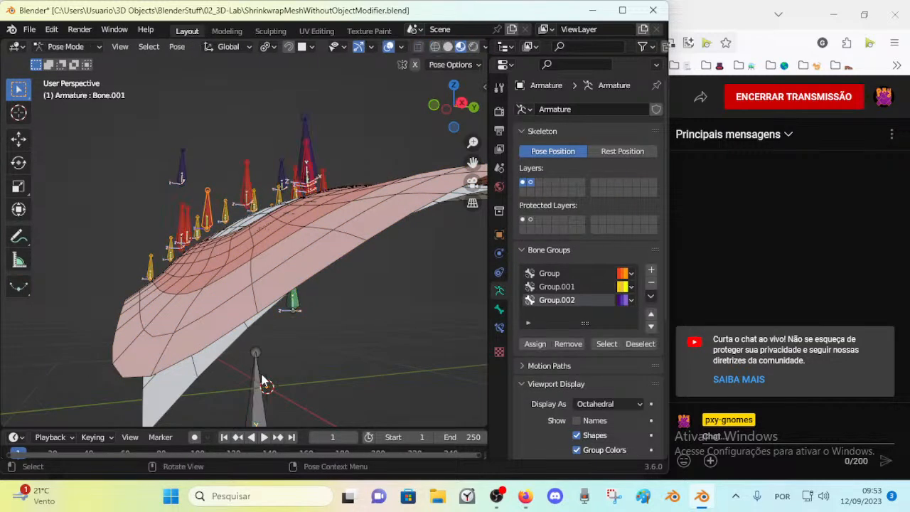
{"action": "key", "text": "ctrl+Tab"}
{"action": "left_click", "coordinate": [242, 320]}
{"action": "left_click", "coordinate": [249, 322]}
{"action": "left_click", "coordinate": [238, 288]}
{"action": "key", "text": "ctrl+Tab"}
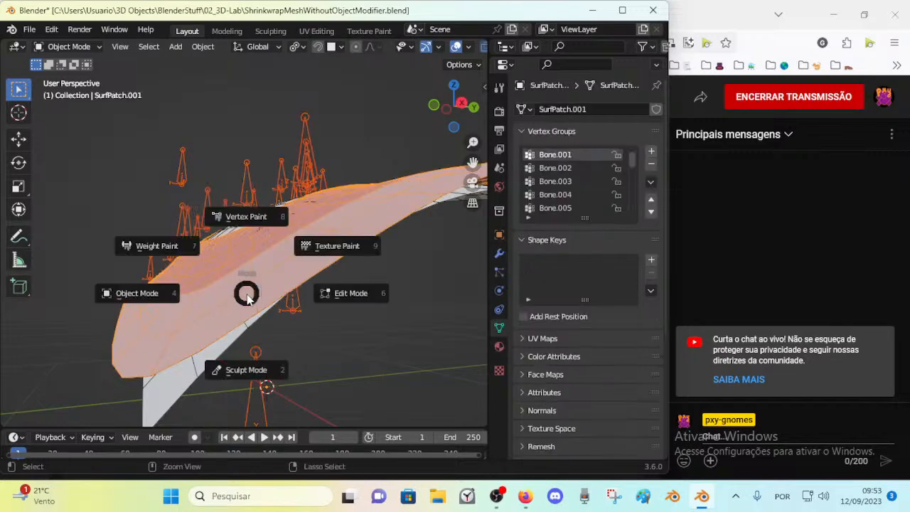
{"action": "key", "text": "7"}
Display the root bone's weights on SurfPatch.001 with vertex selection masking turned on
{"action": "mouse_move", "coordinate": [264, 304]}
{"action": "middle_mouse_down"}
{"action": "mouse_move", "coordinate": [260, 311]}
{"action": "mouse_move", "coordinate": [267, 291]}
{"action": "middle_mouse_up"}
{"action": "key", "text": "v"}
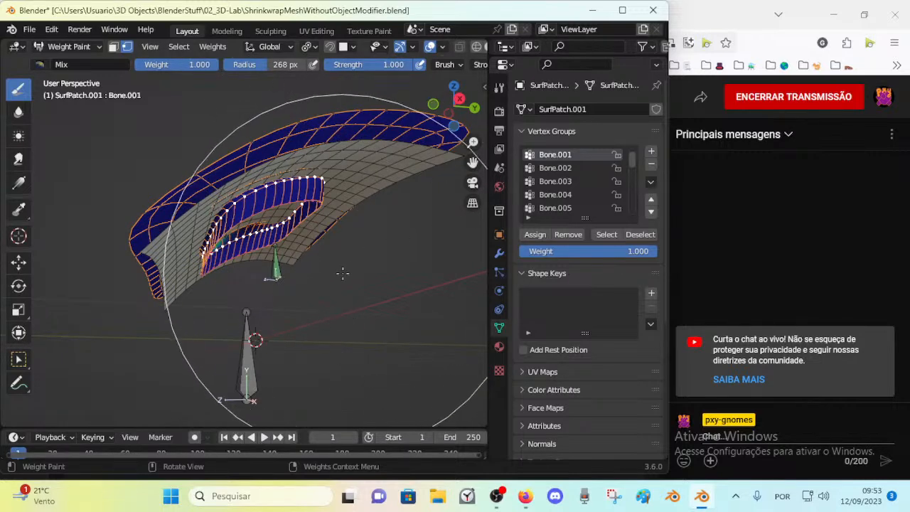
{"action": "key", "text": "v"}
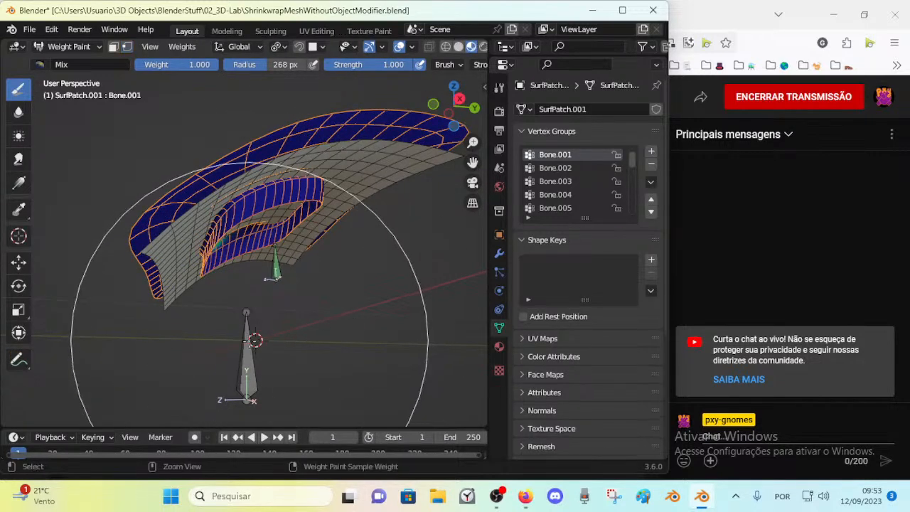
{"action": "left_click", "coordinate": [258, 316], "text": "ctrl"}
{"action": "key", "text": "v"}
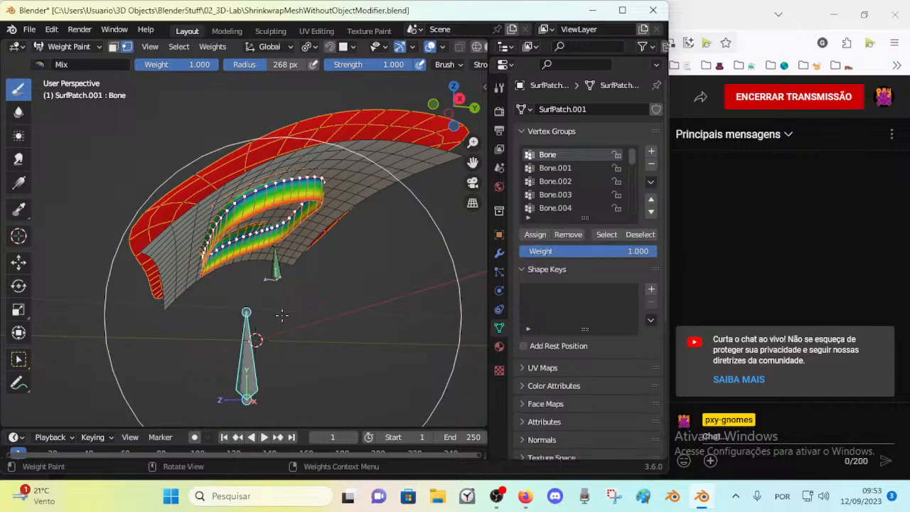
{"action": "middle_click_drag", "start_coordinate": [283, 314], "coordinate": [296, 317]}
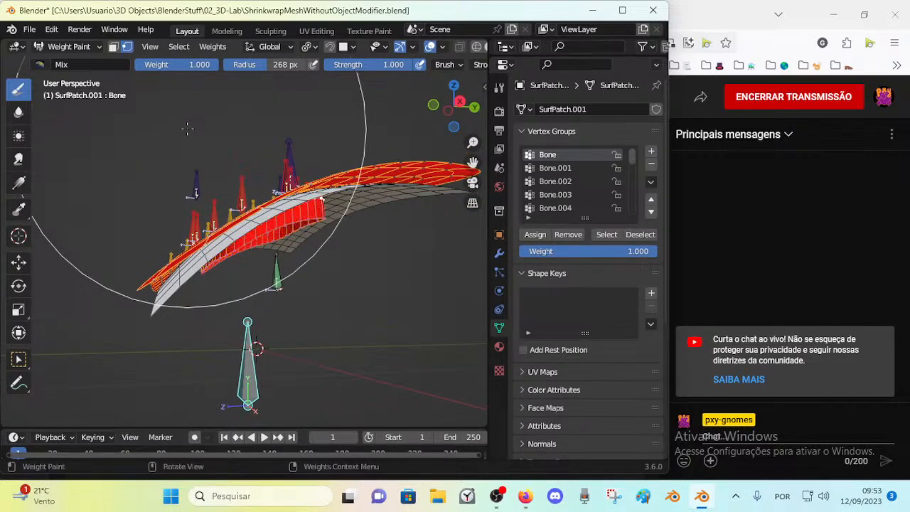
Examine the weight paint options, including Auto Normalize and Multi-Paint, and check the sidebar
{"action": "mouse_move", "coordinate": [440, 270]}
{"action": "middle_mouse_down"}
{"action": "mouse_move", "coordinate": [331, 270]}
{"action": "mouse_move", "coordinate": [349, 270]}
{"action": "mouse_move", "coordinate": [382, 298]}
{"action": "mouse_move", "coordinate": [428, 216]}
{"action": "middle_mouse_up"}
{"action": "scroll", "coordinate": [441, 64], "scroll_direction": "down", "scroll_amount": 4}
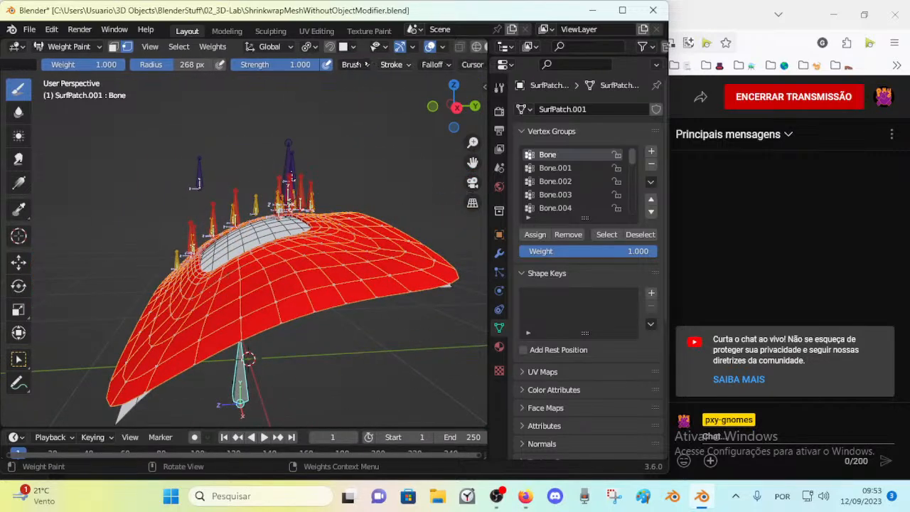
{"action": "left_click", "coordinate": [459, 65]}
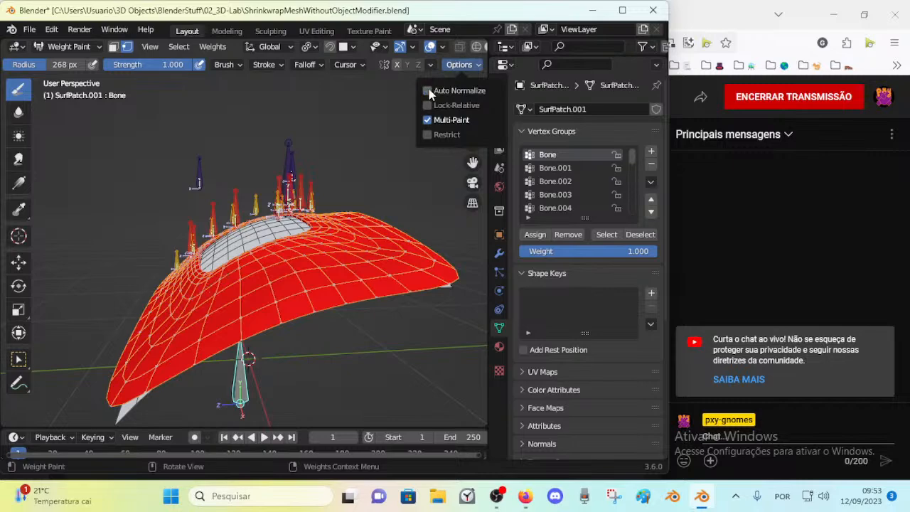
{"action": "key", "text": "n"}
{"action": "mouse_move", "coordinate": [281, 248]}
{"action": "middle_mouse_down"}
{"action": "mouse_move", "coordinate": [295, 269]}
{"action": "mouse_move", "coordinate": [278, 268]}
{"action": "mouse_move", "coordinate": [293, 296]}
{"action": "mouse_move", "coordinate": [296, 281]}
{"action": "mouse_move", "coordinate": [306, 295]}
{"action": "mouse_move", "coordinate": [310, 270]}
{"action": "middle_mouse_up"}
{"action": "key", "text": "n"}
Leave Weight Paint mode, select the armature and enter Pose Mode
{"action": "key", "text": "ctrl+Tab"}
{"action": "left_click", "coordinate": [217, 279]}
{"action": "key", "text": "ctrl+Tab"}
{"action": "left_click", "coordinate": [295, 245]}
{"action": "key", "text": "ctrl+Tab"}
{"action": "middle_click_drag", "start_coordinate": [297, 245], "coordinate": [290, 298]}
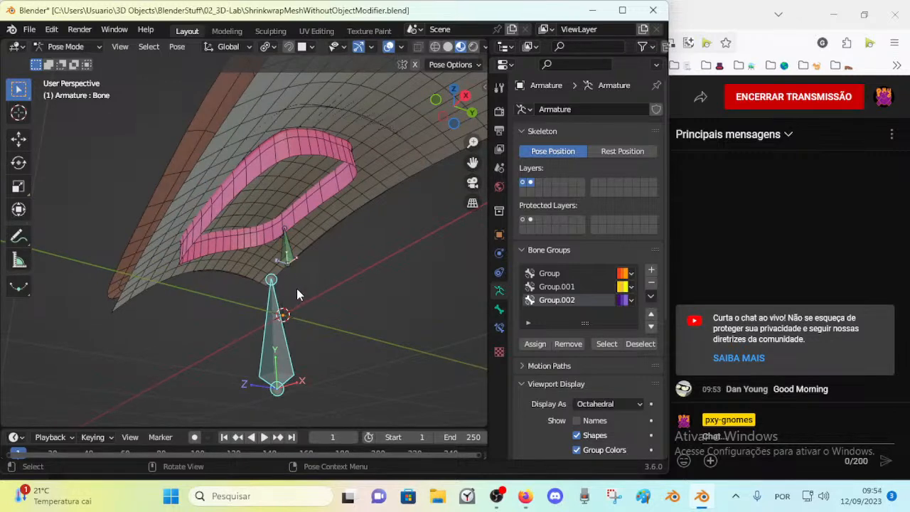
{"action": "middle_click_drag", "start_coordinate": [301, 276], "coordinate": [328, 299]}
Try moving the green bone below the surface and shift the root bone slightly in Pose Mode
{"action": "key", "text": "g"}
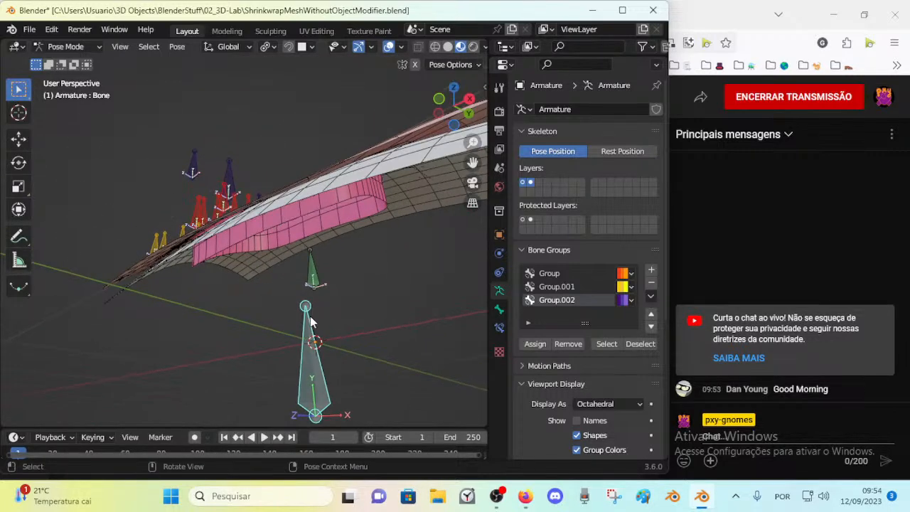
{"action": "right_click", "coordinate": [310, 317]}
{"action": "left_click", "coordinate": [317, 276]}
{"action": "key", "text": "g"}
{"action": "right_click", "coordinate": [346, 285]}
{"action": "left_click", "coordinate": [313, 357]}
{"action": "key", "text": "g"}
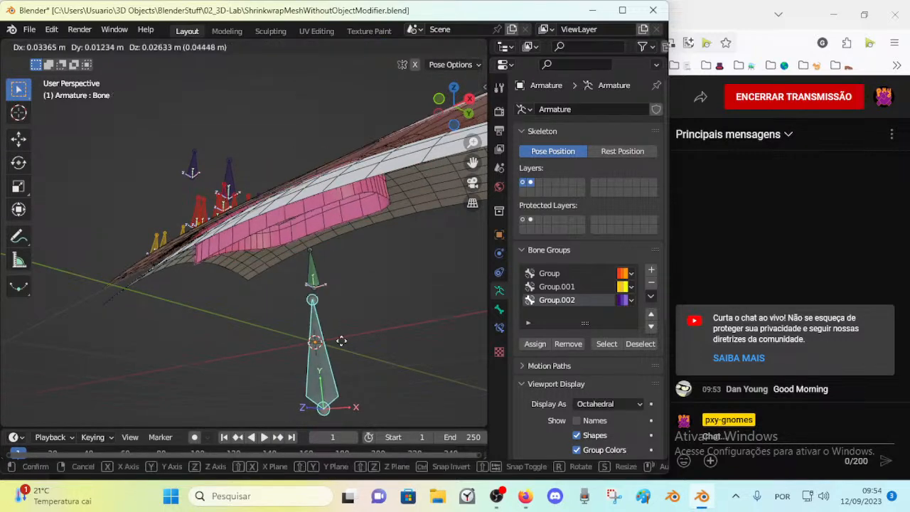
{"action": "left_click", "coordinate": [343, 355]}
{"action": "middle_click_drag", "start_coordinate": [343, 354], "coordinate": [283, 312]}
{"action": "key", "text": "g"}
{"action": "right_click", "coordinate": [293, 283]}
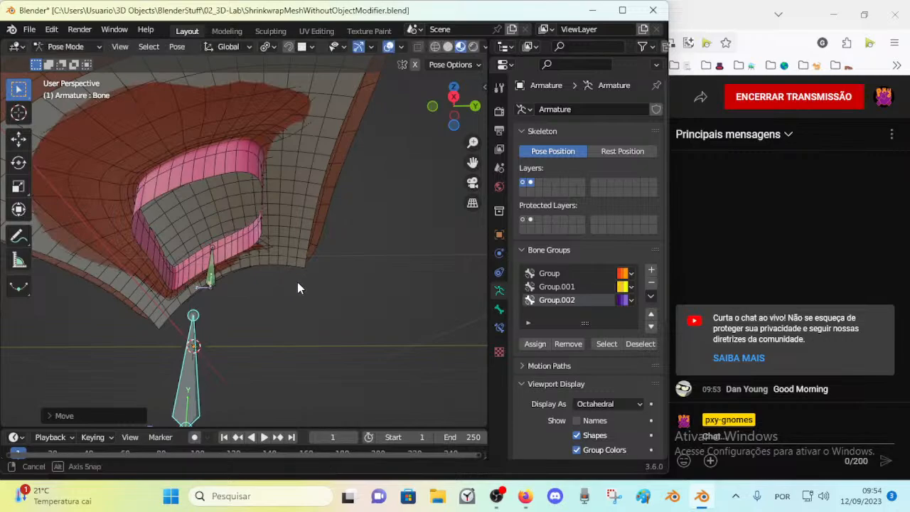
Move the purple control bones above the opening repeatedly to test how the mesh follows the surface
{"action": "middle_click_drag", "start_coordinate": [294, 275], "coordinate": [330, 321]}
{"action": "middle_click_drag", "start_coordinate": [325, 287], "coordinate": [293, 265]}
{"action": "left_click", "coordinate": [219, 184]}
{"action": "middle_click_drag", "start_coordinate": [227, 203], "coordinate": [350, 250]}
{"action": "key", "text": "g"}
{"action": "left_click", "coordinate": [311, 228]}
{"action": "key", "text": "g"}
{"action": "left_click", "coordinate": [339, 250]}
{"action": "key", "text": "g"}
{"action": "left_click", "coordinate": [354, 254]}
{"action": "key", "text": "g"}
{"action": "left_click", "coordinate": [241, 254]}
{"action": "key", "text": "g"}
{"action": "left_click", "coordinate": [324, 246]}
{"action": "key", "text": "g"}
{"action": "left_click", "coordinate": [335, 258]}
Rotate the control bone and move it a few more times above the opening
{"action": "key", "text": "r"}
{"action": "left_click", "coordinate": [313, 239]}
{"action": "key", "text": "g"}
{"action": "left_click", "coordinate": [271, 277]}
{"action": "key", "text": "g"}
{"action": "left_click", "coordinate": [257, 235]}
{"action": "left_click", "coordinate": [245, 234]}
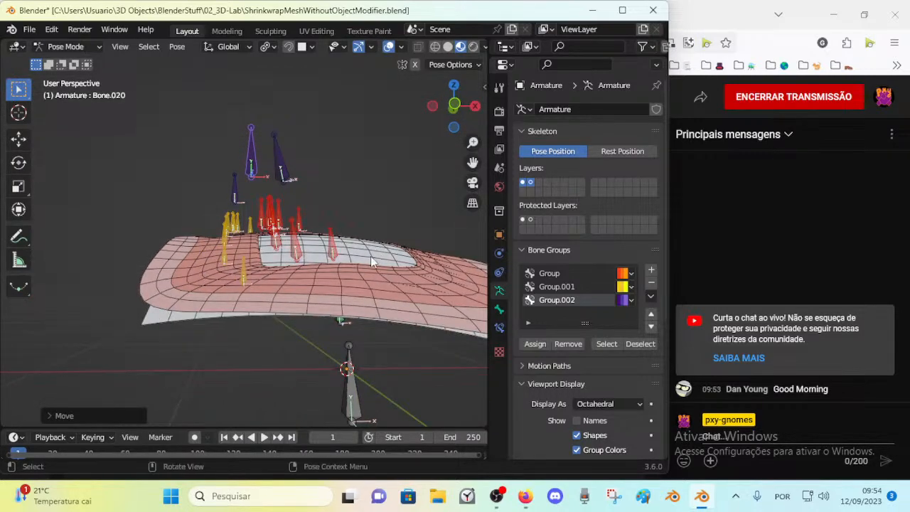
Examine the bone constraints of the green Bone.019 and the yellow Bone.018, expanding Bone.018's Shrinkwrap constraint
{"action": "middle_click_drag", "start_coordinate": [383, 250], "coordinate": [349, 278]}
{"action": "left_click", "coordinate": [499, 327]}
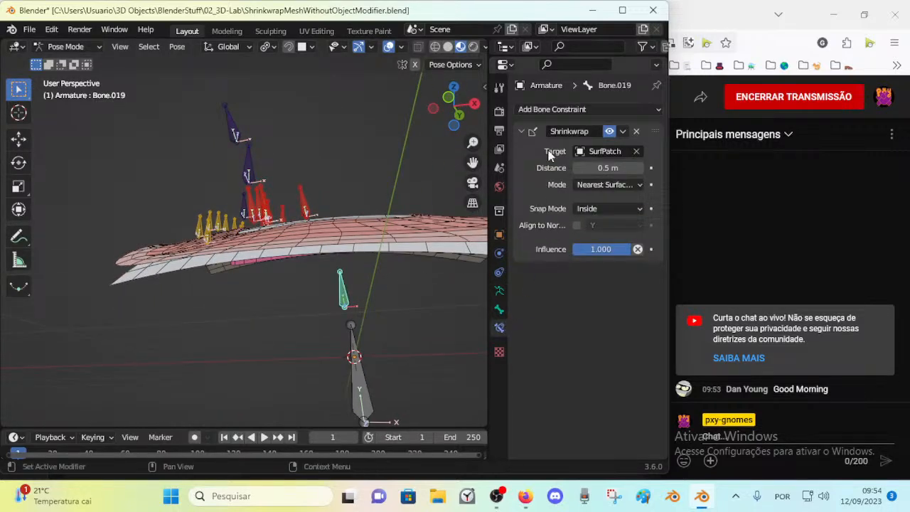
{"action": "left_click", "coordinate": [213, 224]}
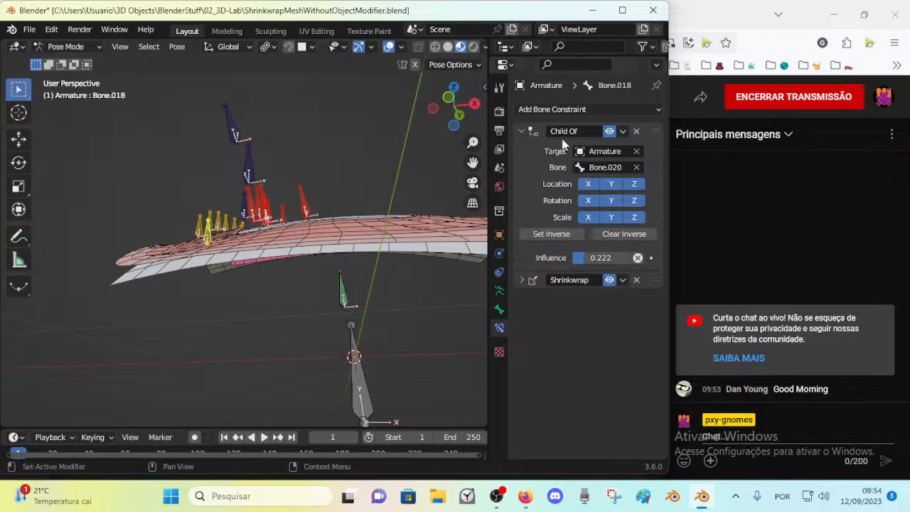
{"action": "left_click", "coordinate": [520, 280]}
Widen the properties editor, select the red Bone.010 on the opening's rim and expand its Shrinkwrap constraint
{"action": "left_click_drag", "start_coordinate": [486, 272], "coordinate": [449, 272]}
{"action": "middle_click_drag", "start_coordinate": [355, 267], "coordinate": [299, 256]}
{"action": "left_click", "coordinate": [376, 256]}
{"action": "middle_click_drag", "start_coordinate": [376, 256], "coordinate": [349, 262]}
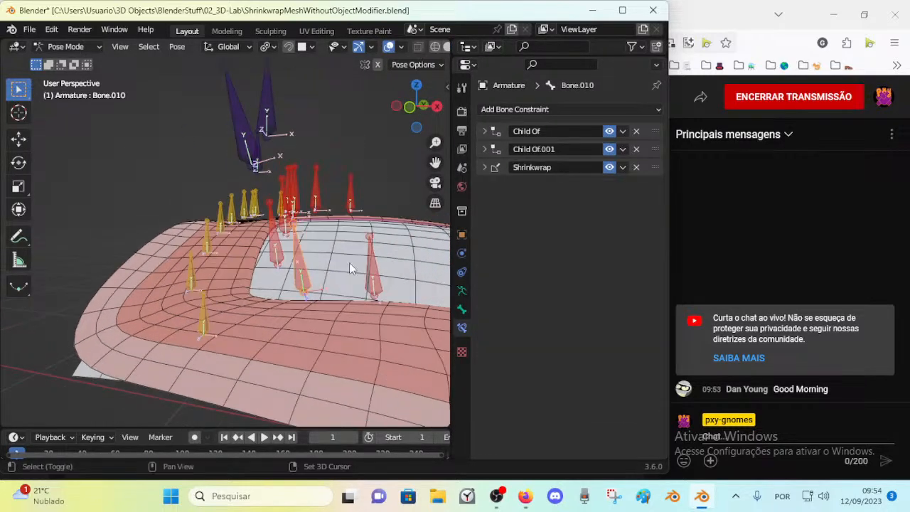
{"action": "left_click", "coordinate": [484, 167]}
Move Bone.010 several times over the surface to test its Shrinkwrap constraint
{"action": "key", "text": "g"}
{"action": "left_click", "coordinate": [364, 221]}
{"action": "middle_click_drag", "start_coordinate": [364, 221], "coordinate": [331, 256]}
{"action": "key", "text": "g"}
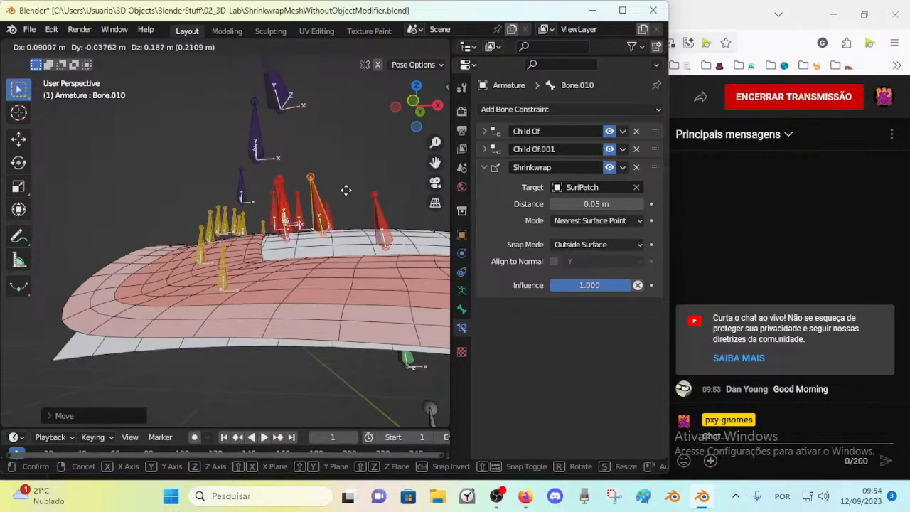
{"action": "left_click", "coordinate": [332, 241]}
{"action": "middle_click_drag", "start_coordinate": [332, 240], "coordinate": [319, 255]}
{"action": "key", "text": "g"}
{"action": "left_click", "coordinate": [302, 267]}
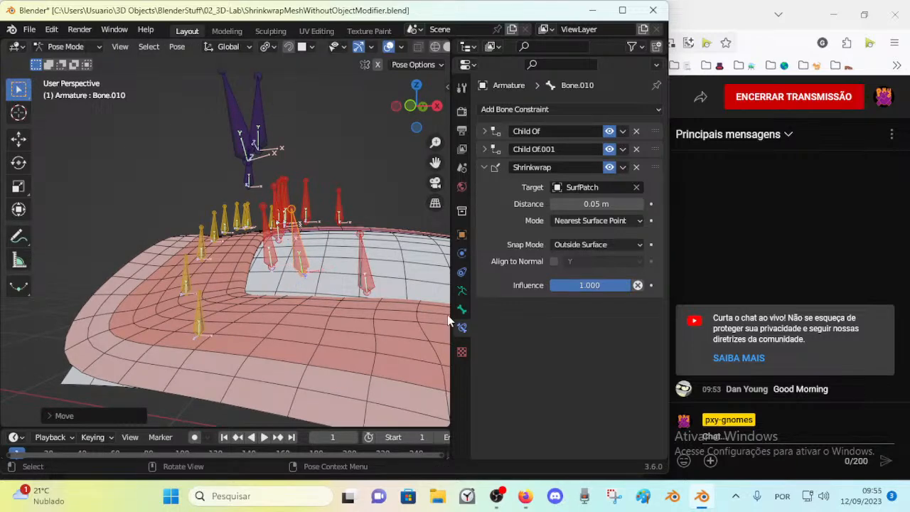
Examine Bone.010's Deform setting and its bone layer assignment
{"action": "left_click", "coordinate": [461, 310]}
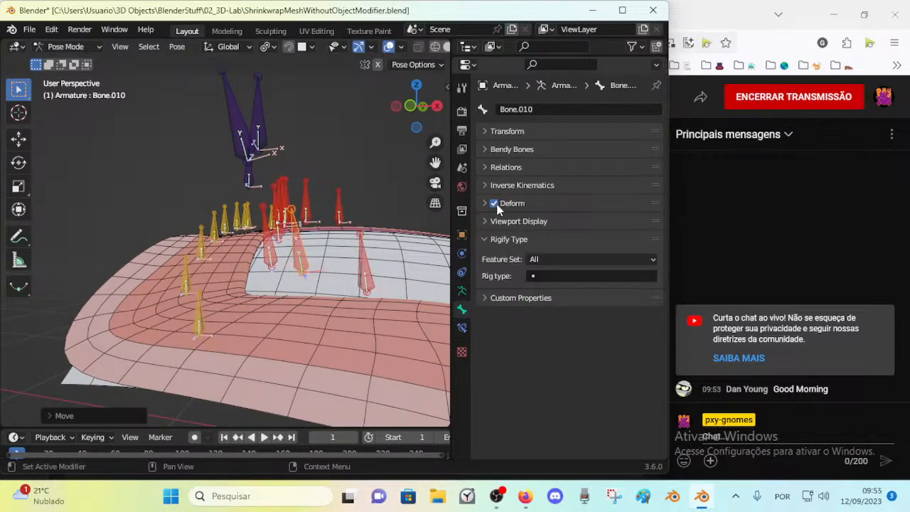
{"action": "key", "text": "m"}
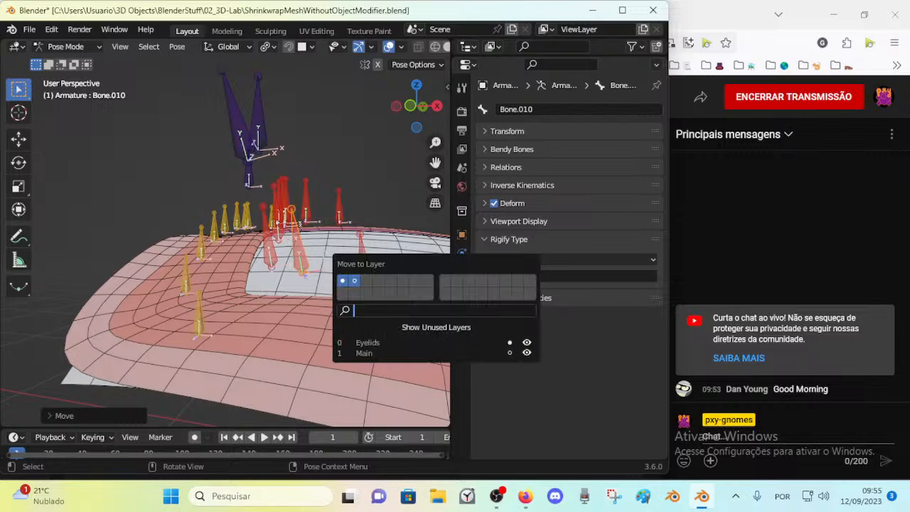
{"action": "middle_click_drag", "start_coordinate": [338, 243], "coordinate": [331, 262]}
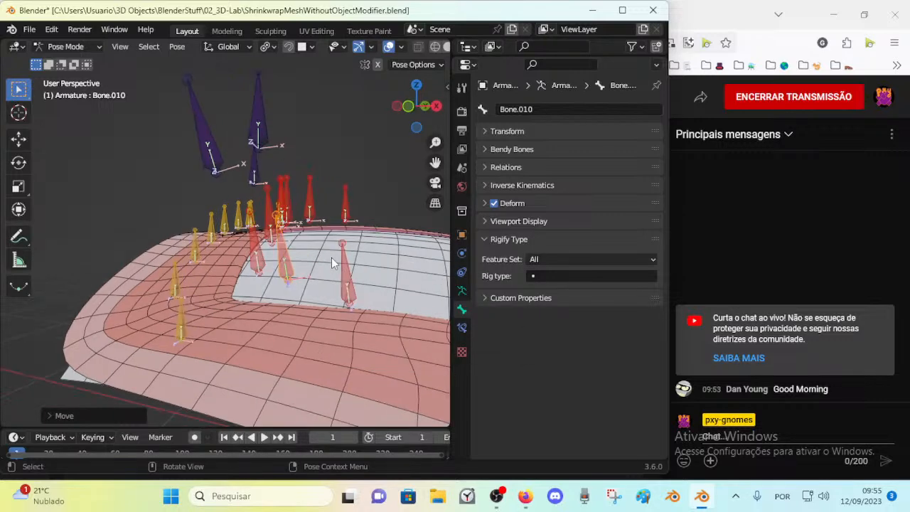
Leave Pose Mode, add SurfPatch.001 to the armature selection and enter Weight Paint mode
{"action": "key", "text": "ctrl+Tab"}
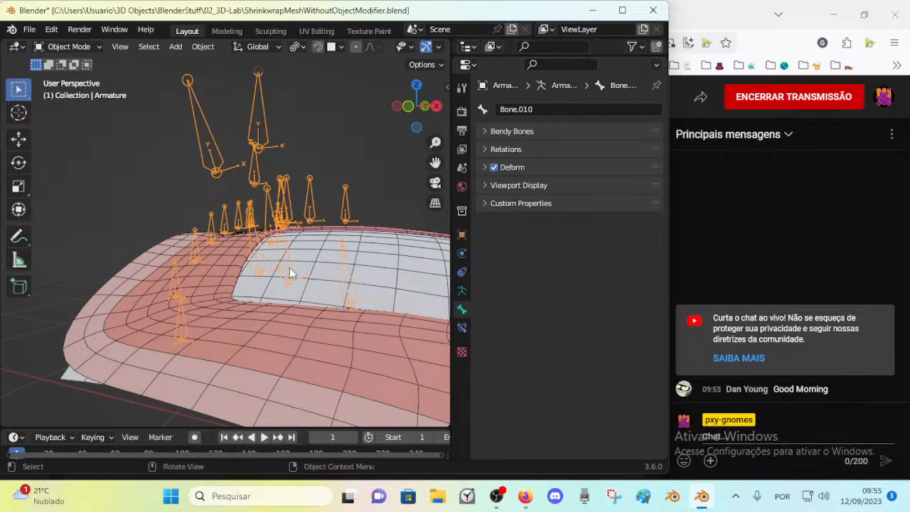
{"action": "left_click", "coordinate": [288, 314], "text": "shift"}
{"action": "key", "text": "ctrl+Tab"}
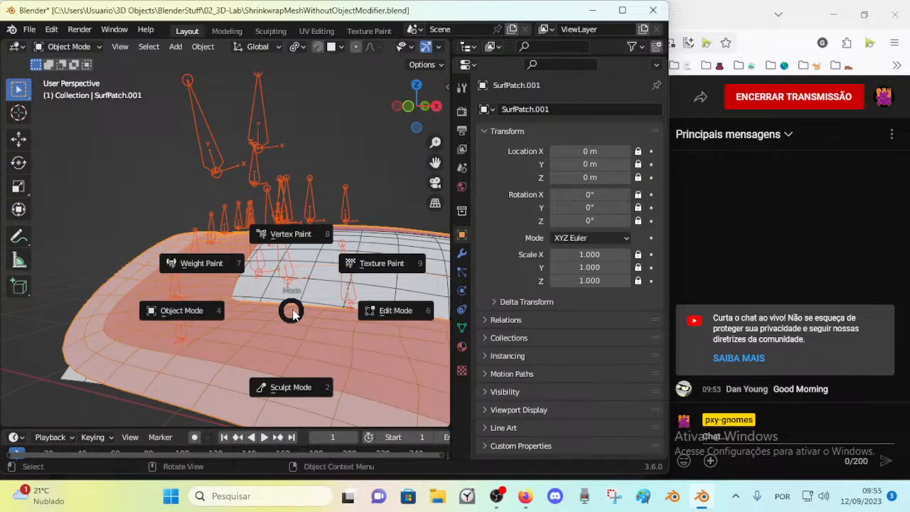
{"action": "left_click", "coordinate": [206, 263]}
Display the weights of individual rim bones around the opening, including Bone.002, Bone.008 and Bone.001
{"action": "mouse_move", "coordinate": [291, 288]}
{"action": "middle_mouse_down"}
{"action": "mouse_move", "coordinate": [304, 290]}
{"action": "mouse_move", "coordinate": [300, 311]}
{"action": "middle_mouse_up"}
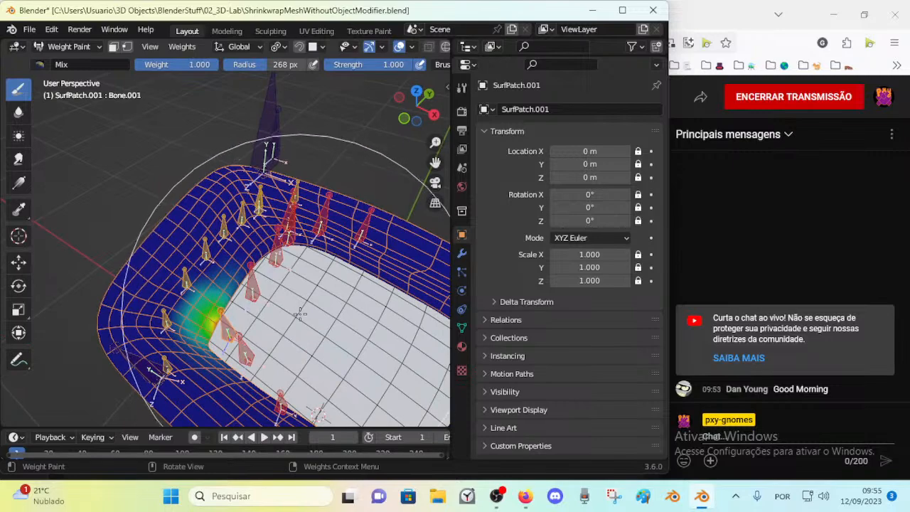
{"action": "left_click", "coordinate": [293, 238], "text": "ctrl"}
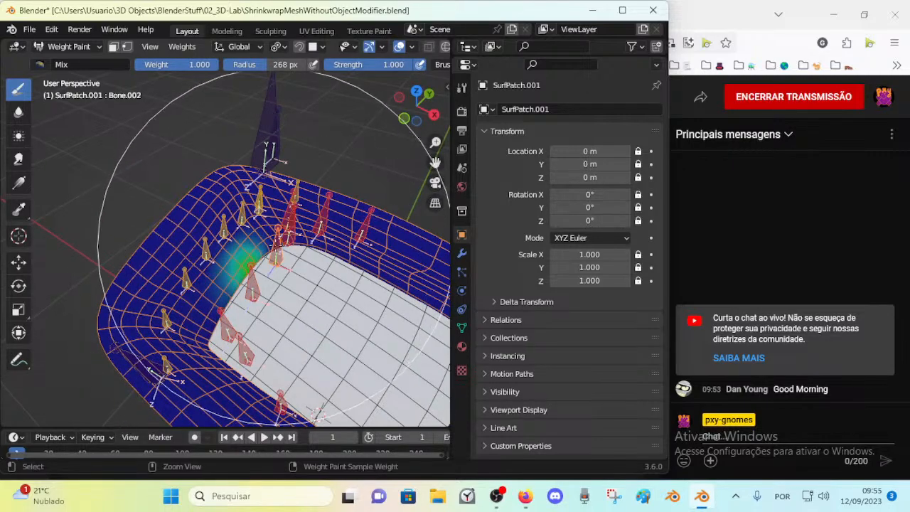
{"action": "middle_click_drag", "start_coordinate": [316, 414], "coordinate": [363, 241]}
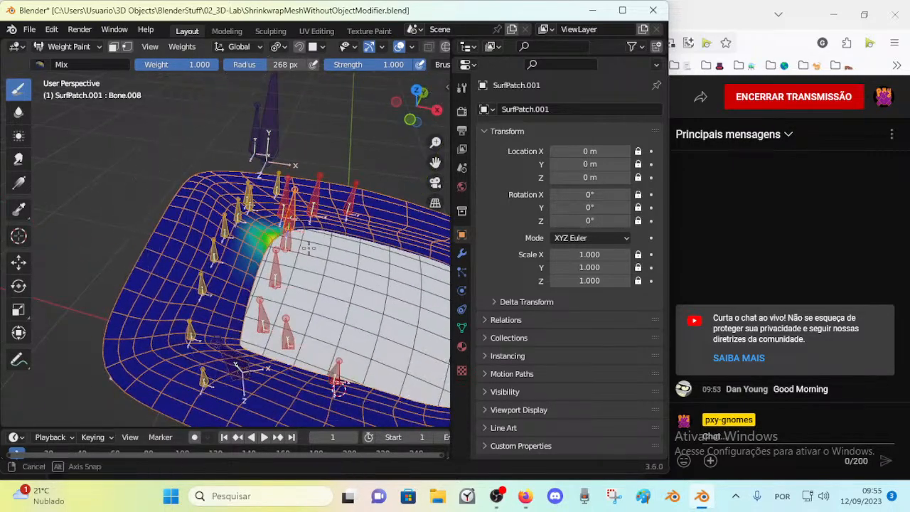
{"action": "middle_click_drag", "start_coordinate": [298, 249], "coordinate": [261, 257]}
{"action": "left_click", "coordinate": [235, 332], "text": "ctrl"}
Try moving the inner rim bones Bone.001 and Bone.007
{"action": "key", "text": "g"}
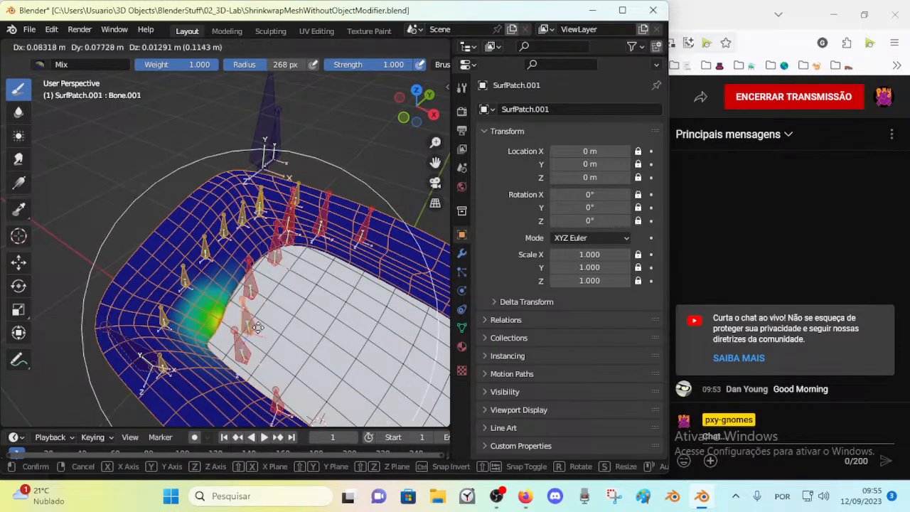
{"action": "key", "text": "Escape"}
{"action": "key", "text": "g"}
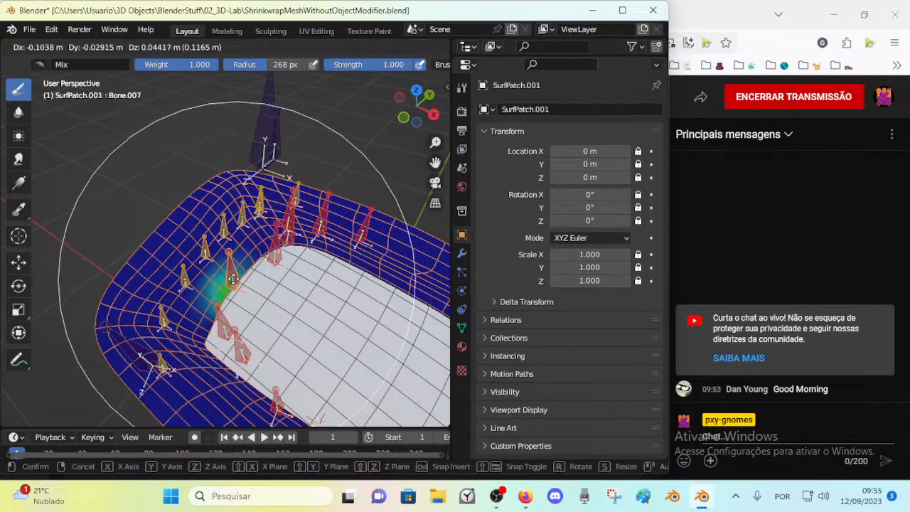
{"action": "key", "text": "Escape"}
Move four neighbouring outer rim bones, including Bone.004, Bone.005 and Bone.014, outward around the patch's rounded corner
{"action": "left_click", "coordinate": [184, 269], "text": "ctrl"}
{"action": "key", "text": "g"}
{"action": "left_click", "coordinate": [162, 260]}
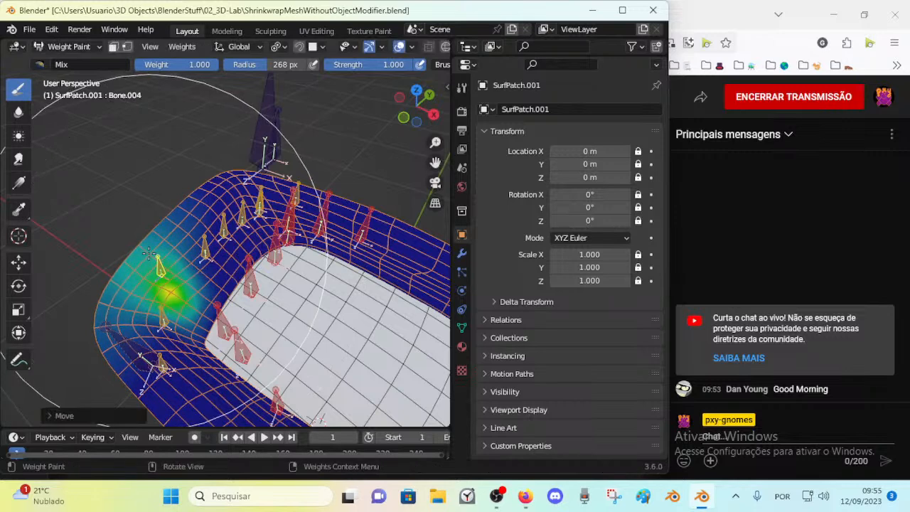
{"action": "left_click", "coordinate": [205, 249], "text": "ctrl"}
{"action": "key", "text": "g"}
{"action": "left_click", "coordinate": [211, 243]}
{"action": "left_click", "coordinate": [235, 242], "text": "ctrl"}
{"action": "key", "text": "g"}
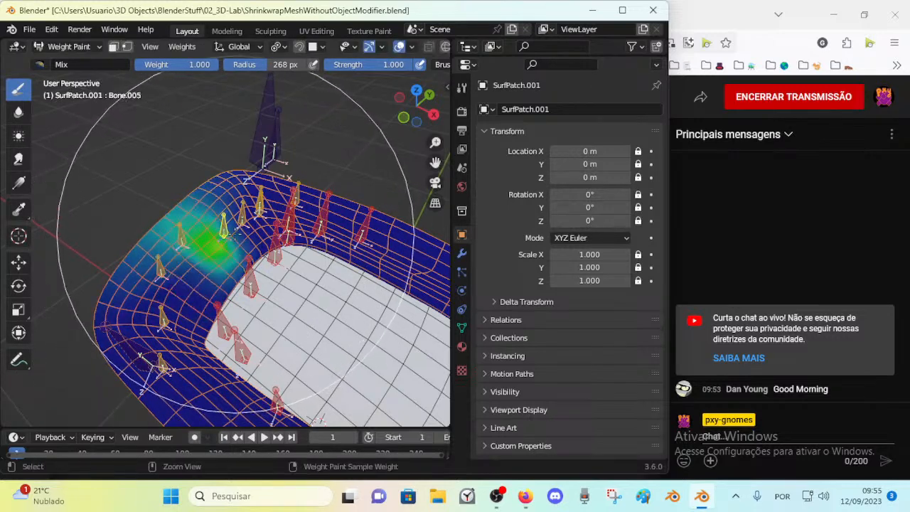
{"action": "left_click", "coordinate": [215, 230]}
{"action": "left_click", "coordinate": [256, 237], "text": "ctrl"}
{"action": "key", "text": "g"}
{"action": "left_click", "coordinate": [232, 226]}
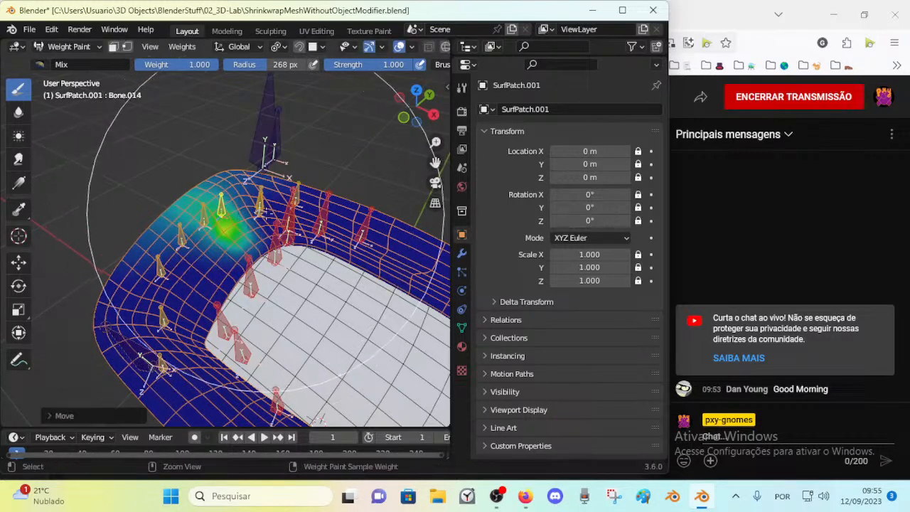
Reposition the remaining bones farther along the rim, past Bone.014, to spread them out
{"action": "left_click", "coordinate": [266, 222], "text": "ctrl"}
{"action": "key", "text": "g"}
{"action": "left_click", "coordinate": [245, 215]}
{"action": "left_click", "coordinate": [264, 210], "text": "ctrl"}
{"action": "key", "text": "g"}
{"action": "left_click", "coordinate": [276, 206]}
{"action": "left_click", "coordinate": [305, 194], "text": "ctrl"}
{"action": "key", "text": "g"}
{"action": "left_click", "coordinate": [313, 204]}
Move the inner rim bones around Bone.001 away from the opening toward the outer rim
{"action": "left_click", "coordinate": [257, 276], "text": "ctrl"}
{"action": "key", "text": "g"}
{"action": "left_click", "coordinate": [234, 270]}
{"action": "left_click", "coordinate": [220, 312]}
{"action": "key", "text": "ctrl+z"}
{"action": "key", "text": "g"}
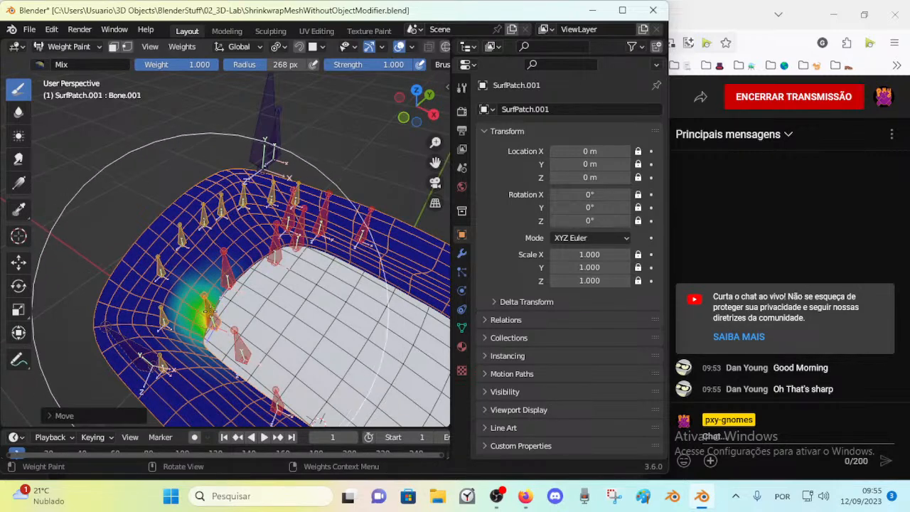
{"action": "left_click", "coordinate": [213, 265]}
{"action": "left_click", "coordinate": [272, 257], "text": "ctrl"}
{"action": "key", "text": "g"}
{"action": "left_click", "coordinate": [234, 250]}
Move the outer bone Bone.016 and the inner bone Bone.010 slightly outward at the near corner
{"action": "left_click", "coordinate": [163, 321], "text": "ctrl"}
{"action": "key", "text": "g"}
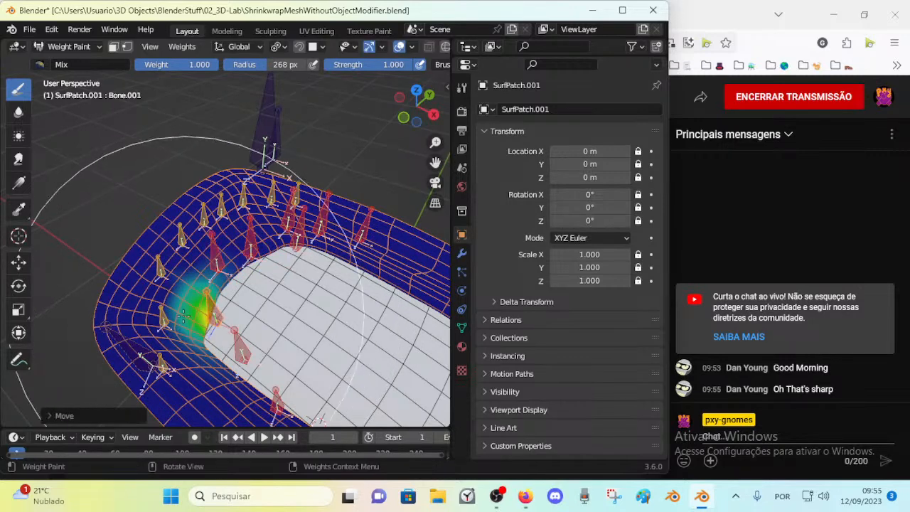
{"action": "left_click", "coordinate": [161, 314]}
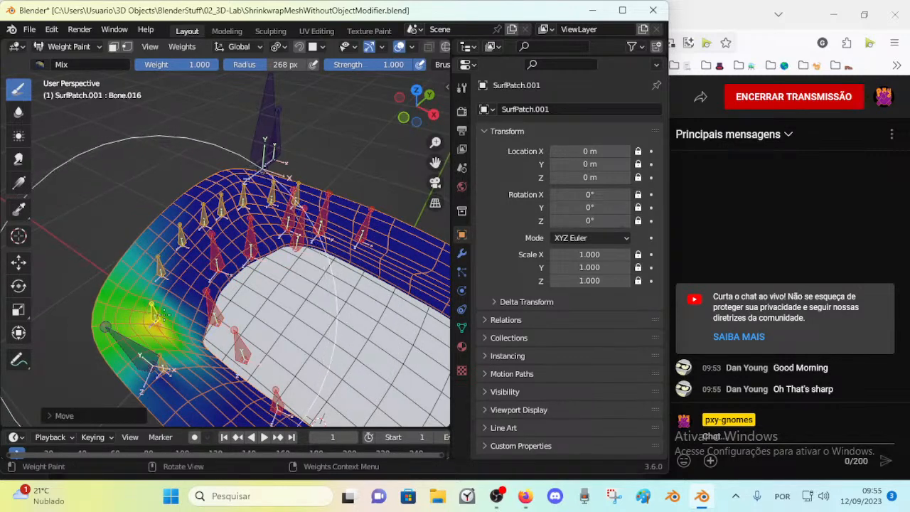
{"action": "left_click", "coordinate": [245, 352], "text": "ctrl"}
{"action": "key", "text": "g"}
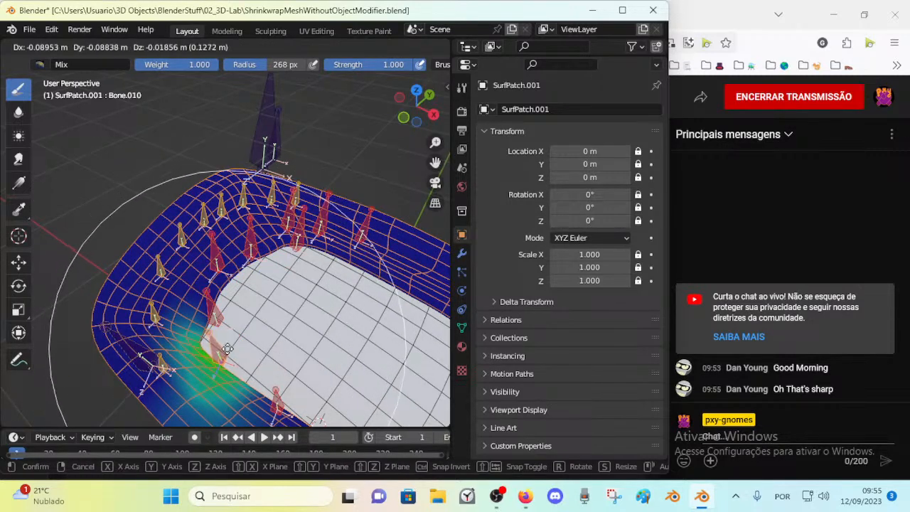
{"action": "left_click", "coordinate": [229, 348]}
Shift the inner bones between Bone.010 and Bone.008 outward along the opening's rounded corner
{"action": "left_click", "coordinate": [189, 288], "text": "ctrl"}
{"action": "key", "text": "g"}
{"action": "left_click", "coordinate": [216, 255]}
{"action": "left_click", "coordinate": [217, 255], "text": "ctrl"}
{"action": "key", "text": "g"}
{"action": "left_click", "coordinate": [238, 249]}
Move Bone.008 several times to adjust its position at the rounded end of the opening
{"action": "left_click", "coordinate": [279, 233], "text": "ctrl"}
{"action": "key", "text": "g"}
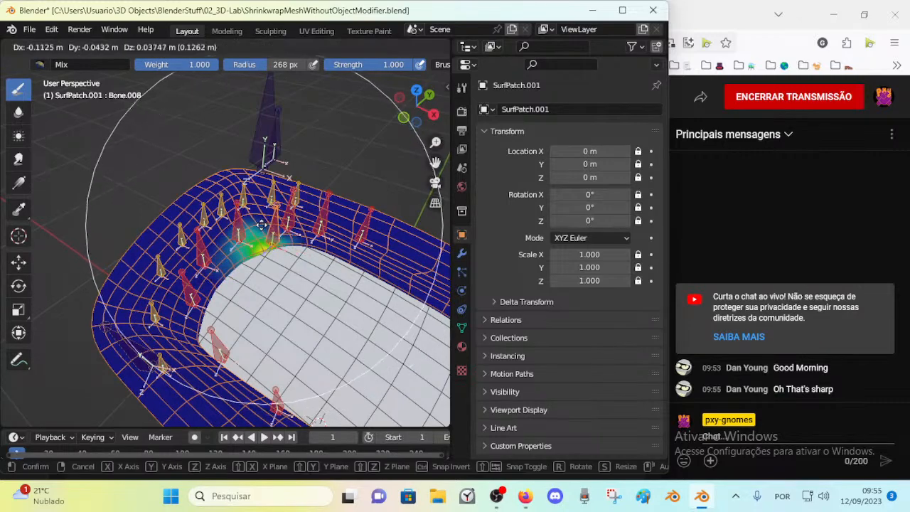
{"action": "left_click", "coordinate": [292, 242]}
{"action": "key", "text": "g"}
{"action": "left_click", "coordinate": [285, 219]}
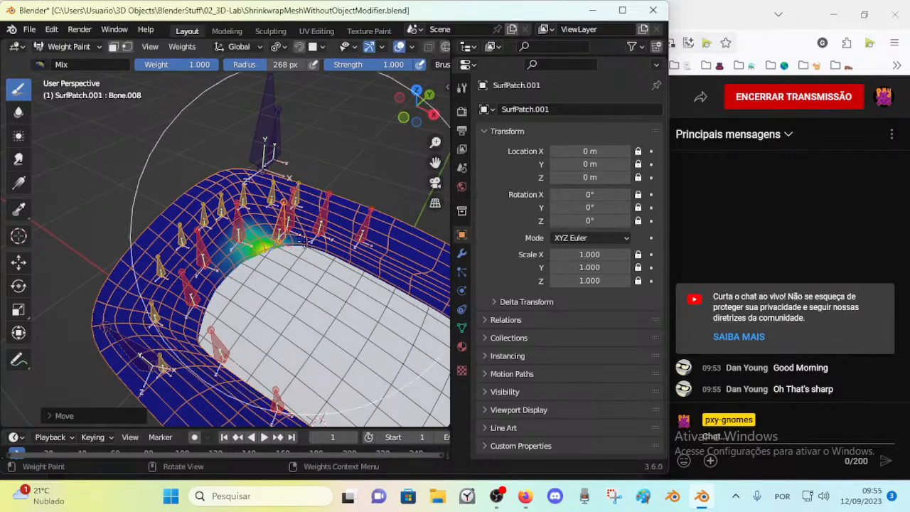
{"action": "middle_click_drag", "start_coordinate": [312, 196], "coordinate": [266, 260]}
{"action": "key", "text": "g"}
{"action": "left_click", "coordinate": [268, 241]}
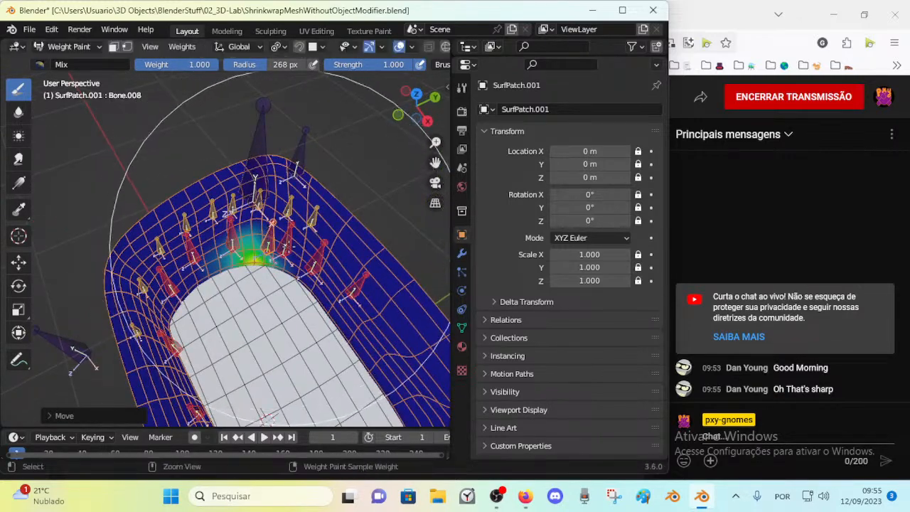
Reposition the inner bone beside Bone.008, then readjust Bone.008 to even out their spacing
{"action": "left_click", "coordinate": [286, 240], "text": "ctrl"}
{"action": "key", "text": "g"}
{"action": "left_click", "coordinate": [298, 234]}
{"action": "left_click", "coordinate": [268, 245], "text": "ctrl"}
{"action": "key", "text": "g"}
{"action": "left_click", "coordinate": [270, 232]}
Reposition Bone.010 at the near corner of the opening
{"action": "middle_click_drag", "start_coordinate": [241, 274], "coordinate": [297, 261]}
{"action": "left_click", "coordinate": [298, 312], "text": "ctrl"}
{"action": "key", "text": "g"}
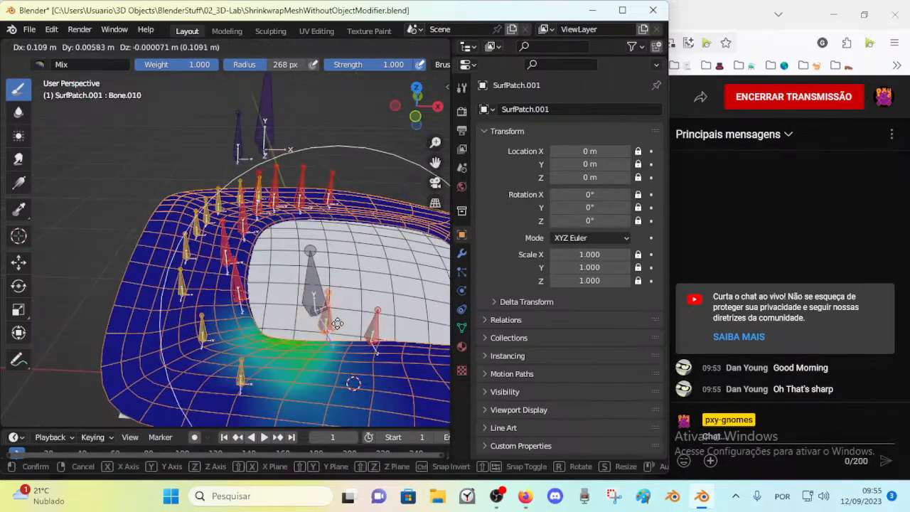
{"action": "left_click", "coordinate": [252, 364]}
Move and rotate the control bone Bone.021 to adjust the near corner of the patch
{"action": "left_click", "coordinate": [313, 281], "text": "ctrl"}
{"action": "key", "text": "g"}
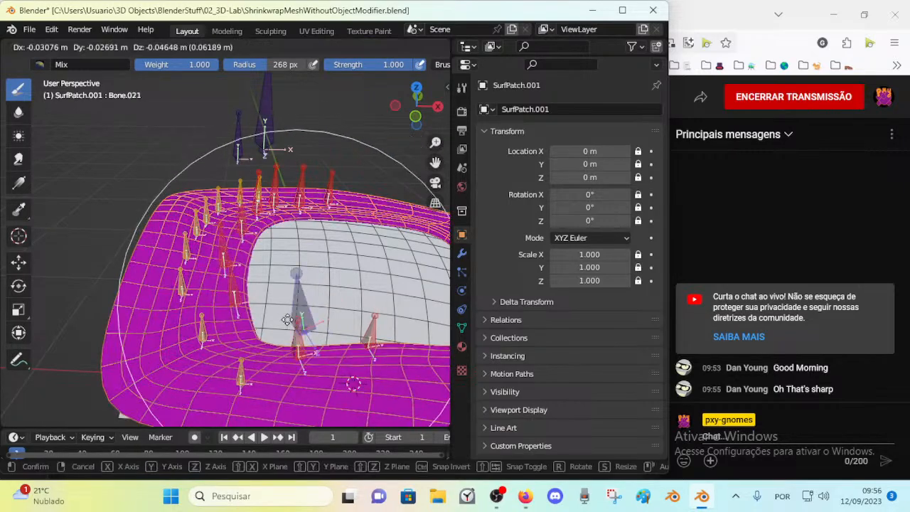
{"action": "left_click", "coordinate": [375, 261]}
{"action": "middle_click_drag", "start_coordinate": [374, 261], "coordinate": [363, 279]}
{"action": "key", "text": "r"}
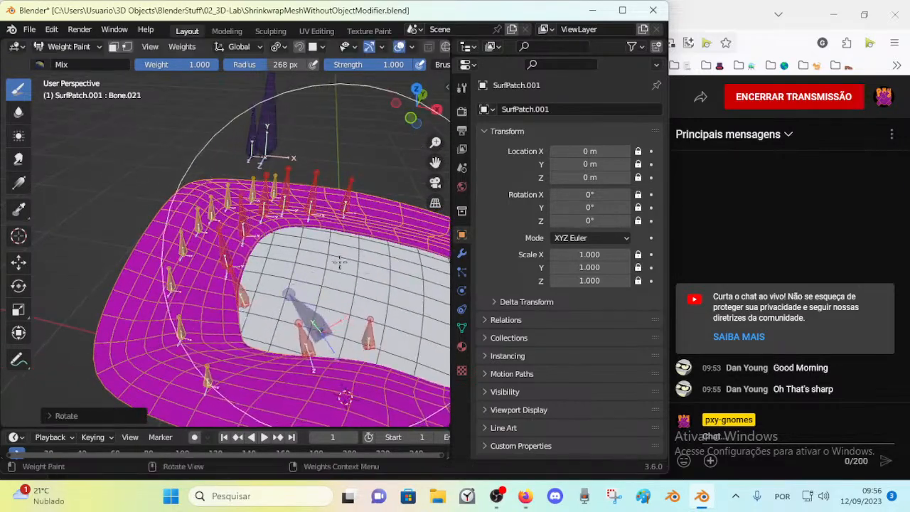
{"action": "left_click", "coordinate": [356, 294]}
Move the control bone Bone.020 repeatedly to test how it deforms the far end of the patch
{"action": "middle_click_drag", "start_coordinate": [320, 258], "coordinate": [225, 286]}
{"action": "left_click", "coordinate": [252, 141], "text": "ctrl"}
{"action": "key", "text": "g"}
{"action": "left_click", "coordinate": [354, 199]}
{"action": "middle_click_drag", "start_coordinate": [354, 199], "coordinate": [222, 266]}
{"action": "key", "text": "g"}
{"action": "left_click", "coordinate": [248, 284]}
{"action": "key", "text": "g"}
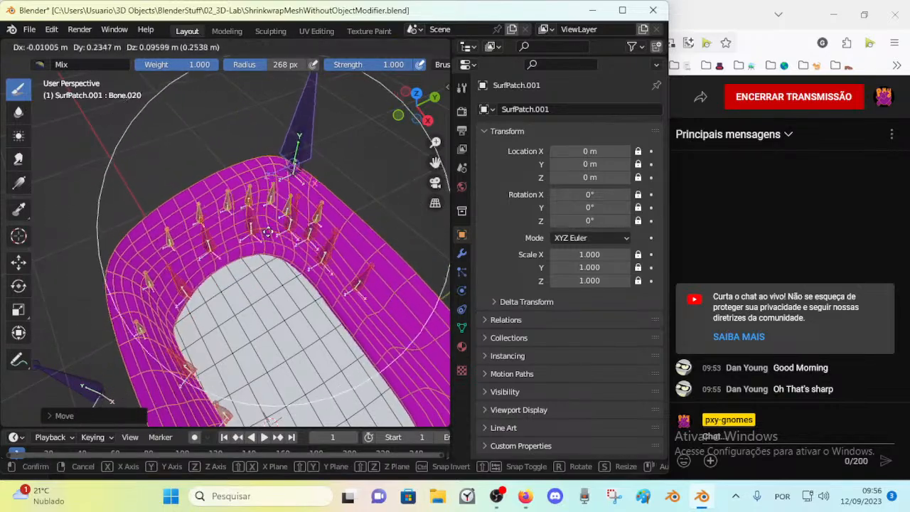
{"action": "middle_click_drag", "start_coordinate": [296, 312], "coordinate": [284, 310]}
{"action": "key", "text": "g"}
{"action": "left_click", "coordinate": [271, 260]}
Reposition Bone.012 along the near edge of the opening
{"action": "middle_click_drag", "start_coordinate": [270, 261], "coordinate": [285, 237]}
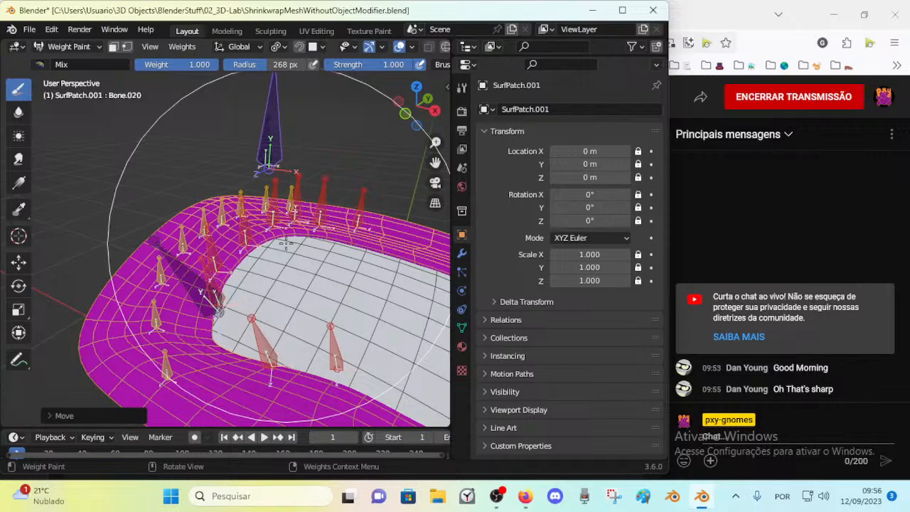
{"action": "mouse_move", "coordinate": [285, 243]}
{"action": "middle_mouse_down"}
{"action": "mouse_move", "coordinate": [242, 342]}
{"action": "mouse_move", "coordinate": [258, 341]}
{"action": "mouse_move", "coordinate": [331, 267]}
{"action": "mouse_move", "coordinate": [319, 269]}
{"action": "middle_mouse_up"}
{"action": "left_click", "coordinate": [271, 339], "text": "ctrl"}
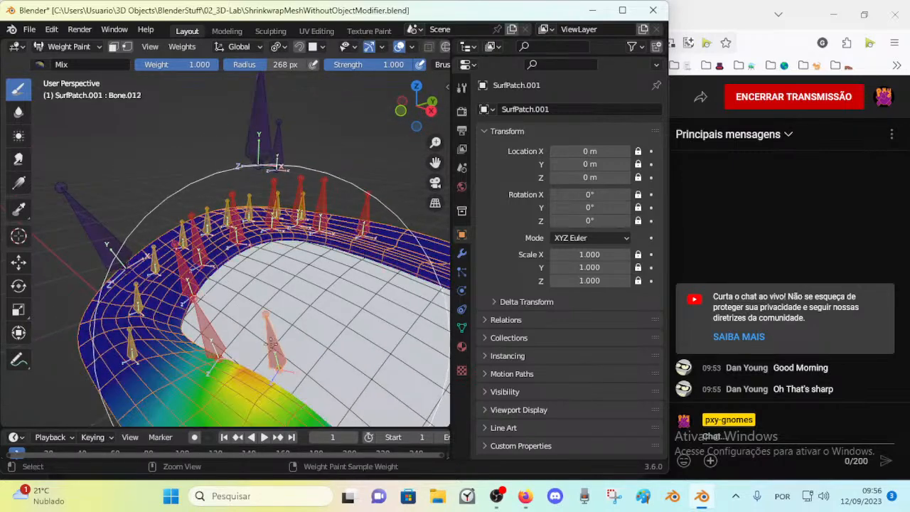
{"action": "key", "text": "g"}
{"action": "left_click", "coordinate": [260, 357]}
Move Bone.010 repeatedly around the near corner to refine the opening's edge
{"action": "left_click", "coordinate": [206, 341], "text": "ctrl"}
{"action": "key", "text": "g"}
{"action": "left_click", "coordinate": [188, 355]}
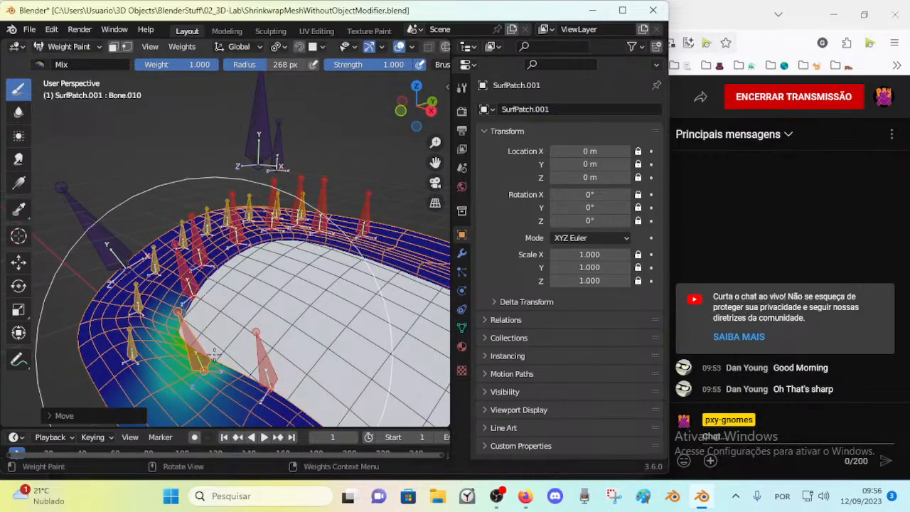
{"action": "key", "text": "g"}
{"action": "left_click", "coordinate": [237, 331]}
{"action": "key", "text": "g"}
{"action": "left_click", "coordinate": [254, 357]}
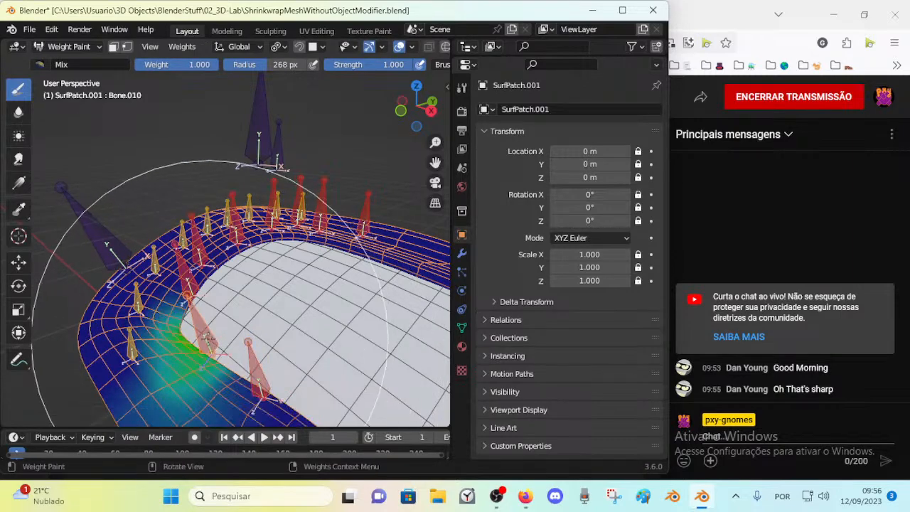
{"action": "key", "text": "g"}
{"action": "left_click", "coordinate": [184, 342]}
Move and rotate Bone.001 at the rounded corner of the opening
{"action": "mouse_move", "coordinate": [231, 333]}
{"action": "middle_mouse_down"}
{"action": "mouse_move", "coordinate": [266, 345]}
{"action": "mouse_move", "coordinate": [226, 307]}
{"action": "middle_mouse_up"}
{"action": "left_click", "coordinate": [216, 303], "text": "ctrl"}
{"action": "key", "text": "g"}
{"action": "left_click", "coordinate": [236, 306]}
{"action": "key", "text": "r"}
{"action": "left_click", "coordinate": [241, 290]}
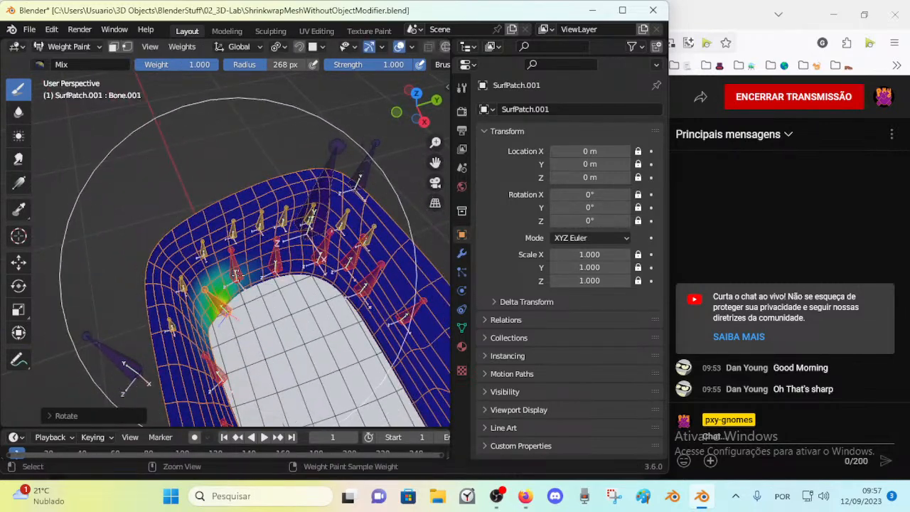
Reposition the inner rim bones Bone.002 and Bone.007 at the rounded end of the opening
{"action": "left_click", "coordinate": [237, 275], "text": "ctrl"}
{"action": "key", "text": "g"}
{"action": "left_click", "coordinate": [268, 292]}
{"action": "mouse_move", "coordinate": [265, 290]}
{"action": "middle_mouse_down"}
{"action": "mouse_move", "coordinate": [364, 250]}
{"action": "mouse_move", "coordinate": [252, 297]}
{"action": "mouse_move", "coordinate": [280, 319]}
{"action": "middle_mouse_up"}
{"action": "key", "text": "g"}
{"action": "left_click", "coordinate": [277, 298]}
{"action": "key", "text": "g"}
{"action": "left_click", "coordinate": [279, 275]}
{"action": "key", "text": "g"}
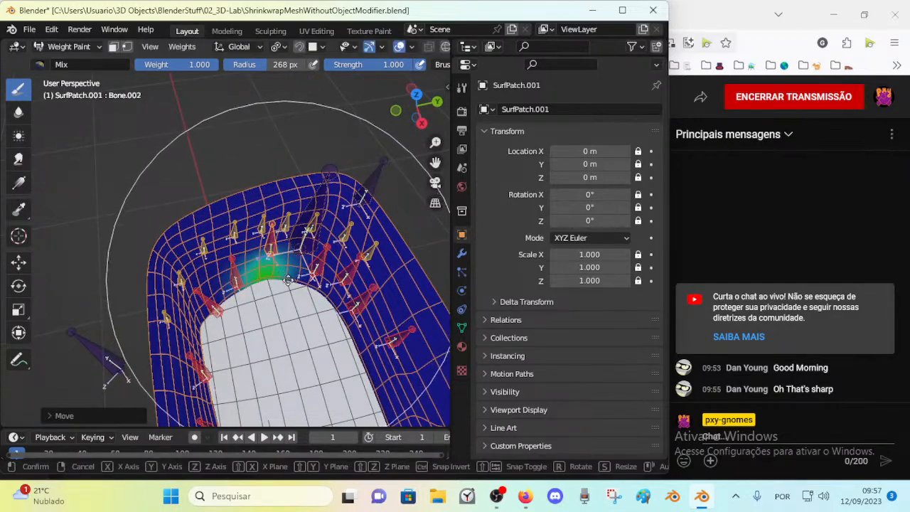
{"action": "left_click", "coordinate": [290, 300]}
{"action": "key", "text": "g"}
{"action": "left_click", "coordinate": [246, 289]}
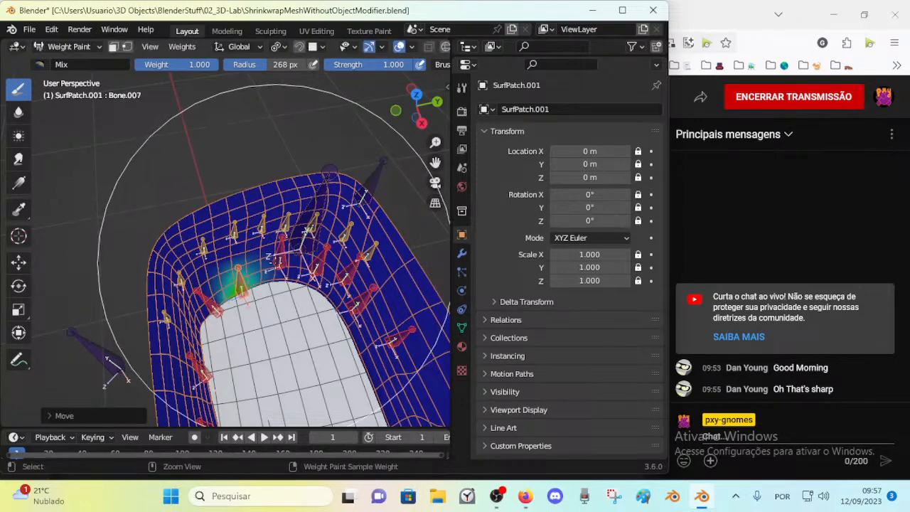
Fine-tune the spacing of Bone.002 and Bone.007 along the opening's curved edge
{"action": "left_click", "coordinate": [279, 266], "text": "ctrl"}
{"action": "key", "text": "g"}
{"action": "left_click", "coordinate": [275, 280]}
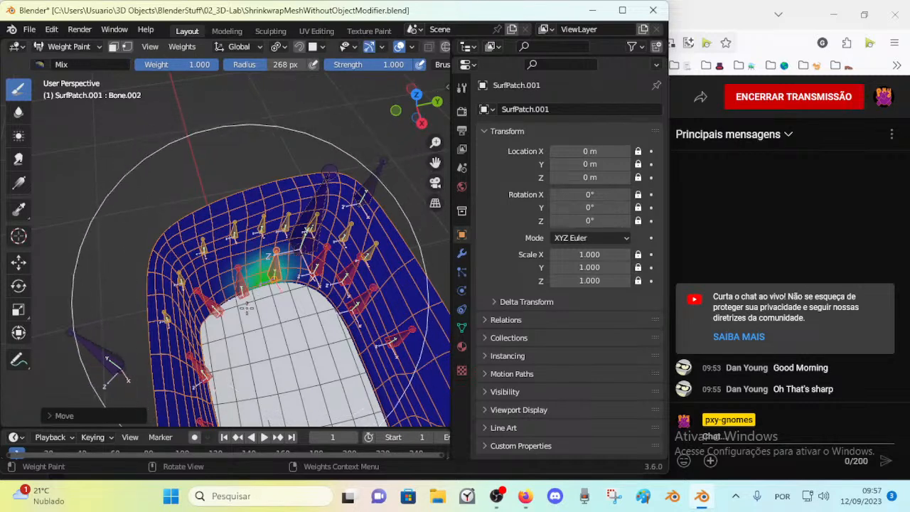
{"action": "middle_click_drag", "start_coordinate": [250, 301], "coordinate": [247, 303]}
{"action": "left_click", "coordinate": [230, 277], "text": "ctrl"}
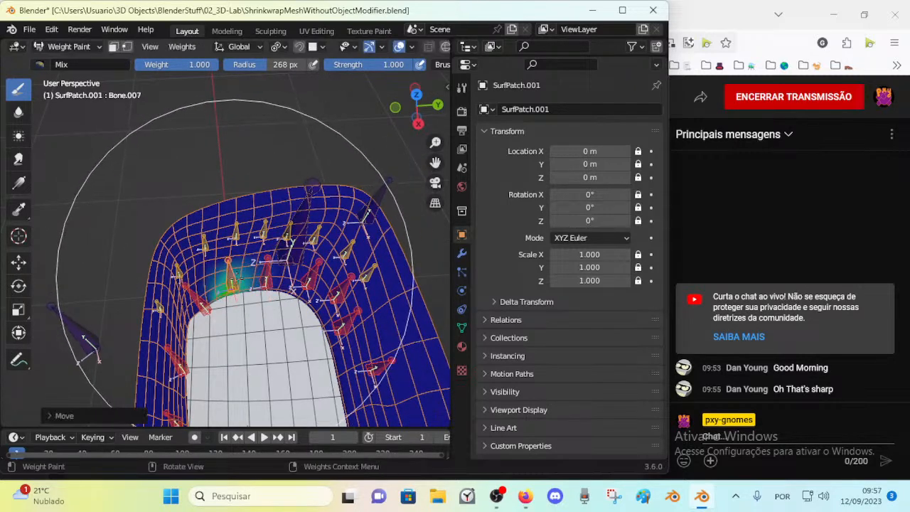
{"action": "key", "text": "g"}
{"action": "left_click", "coordinate": [263, 259]}
{"action": "key", "text": "g"}
{"action": "left_click", "coordinate": [229, 277]}
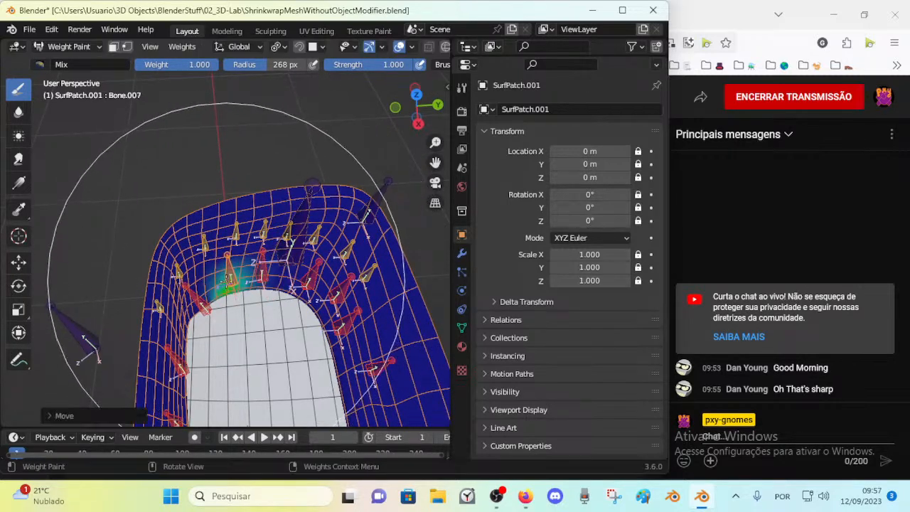
Move the control bone Bone.021 closer to the side of the patch
{"action": "middle_click_drag", "start_coordinate": [259, 310], "coordinate": [309, 243]}
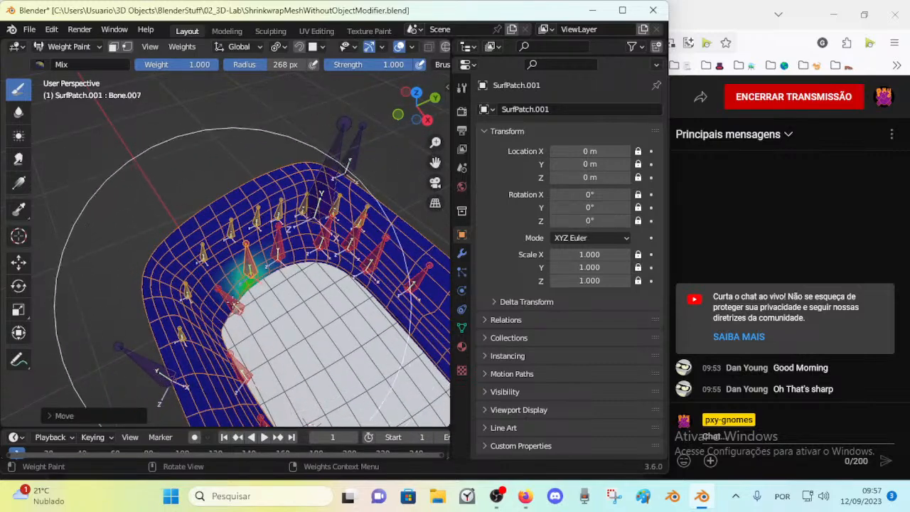
{"action": "middle_click_drag", "start_coordinate": [256, 266], "coordinate": [238, 313]}
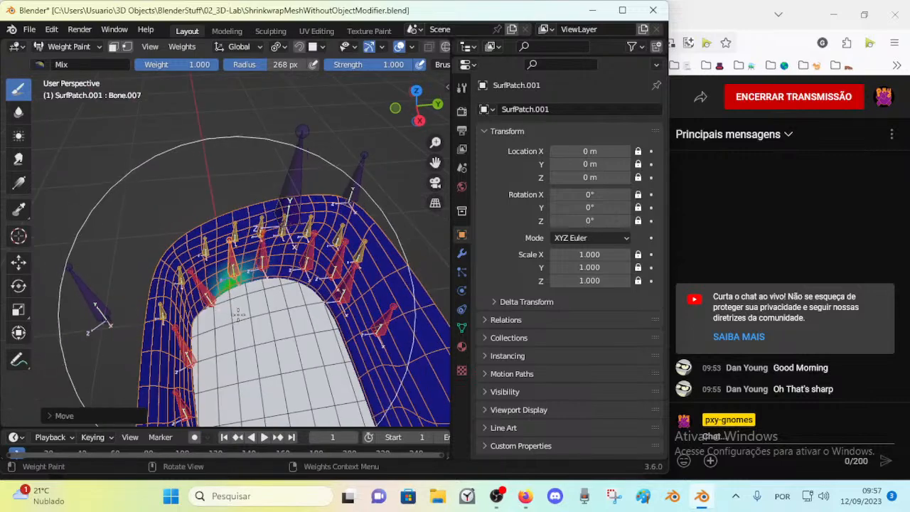
{"action": "left_click", "coordinate": [100, 313], "text": "ctrl"}
{"action": "key", "text": "g"}
{"action": "left_click", "coordinate": [175, 326]}
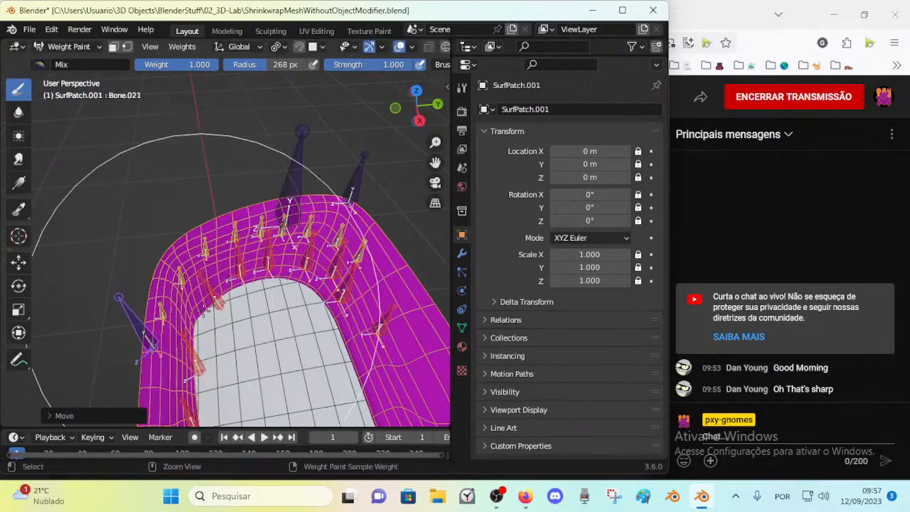
Leave Weight Paint mode, put the armature into Pose Mode and show Bone.001's constraints
{"action": "left_click", "coordinate": [210, 292], "text": "ctrl"}
{"action": "middle_click_drag", "start_coordinate": [226, 289], "coordinate": [338, 257]}
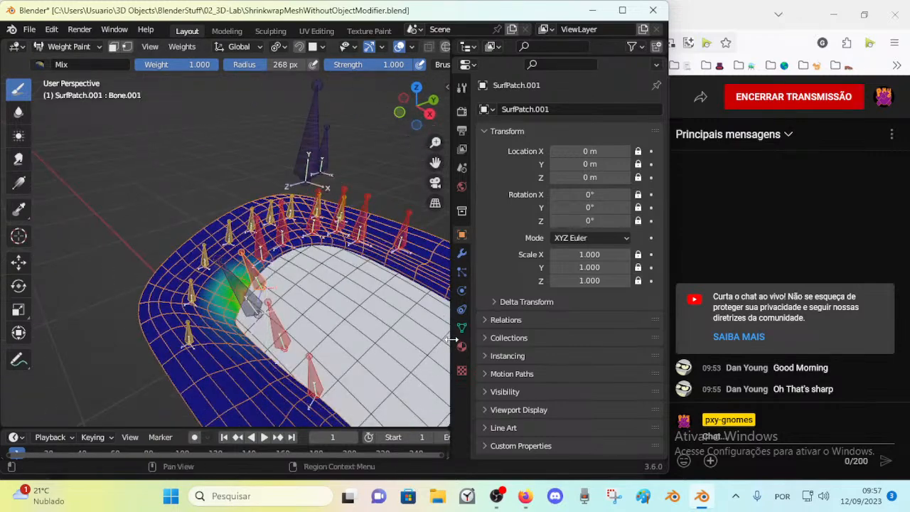
{"action": "key", "text": "ctrl+Tab"}
{"action": "left_click", "coordinate": [251, 283]}
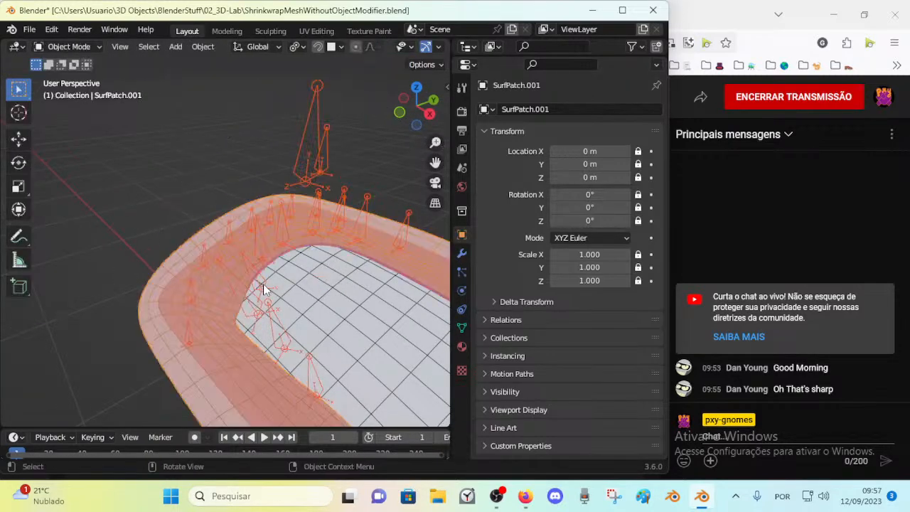
{"action": "left_click", "coordinate": [264, 278]}
{"action": "key", "text": "ctrl+Tab"}
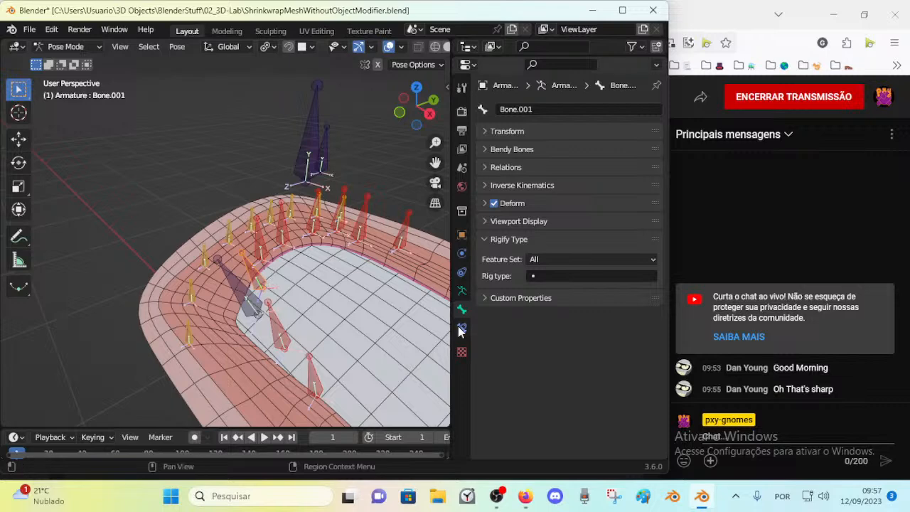
{"action": "left_click", "coordinate": [461, 327]}
Examine the Child Of targets and influences and the Shrinkwrap settings of the inner rim bones in turn
{"action": "middle_click_drag", "start_coordinate": [401, 321], "coordinate": [319, 302]}
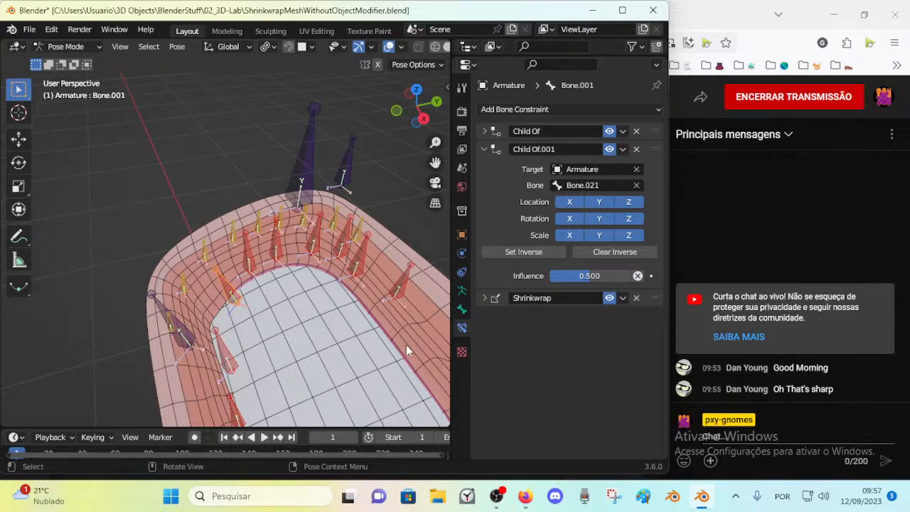
{"action": "middle_click_drag", "start_coordinate": [324, 331], "coordinate": [328, 335]}
{"action": "left_click", "coordinate": [250, 256]}
{"action": "left_click", "coordinate": [278, 245]}
{"action": "left_click", "coordinate": [314, 242]}
{"action": "left_click", "coordinate": [344, 257]}
{"action": "left_click", "coordinate": [341, 248]}
{"action": "left_click", "coordinate": [360, 267]}
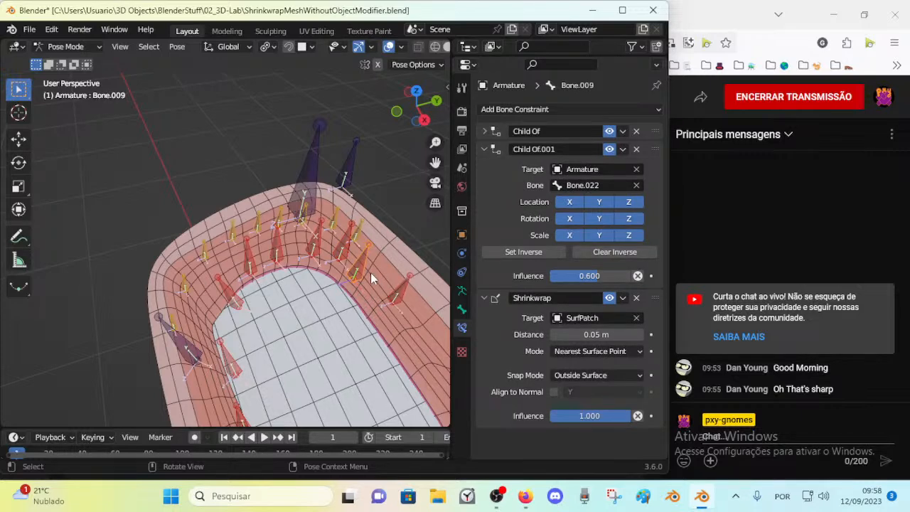
{"action": "left_click", "coordinate": [337, 250]}
{"action": "left_click", "coordinate": [312, 249]}
{"action": "left_click", "coordinate": [336, 252]}
{"action": "left_click", "coordinate": [355, 267]}
{"action": "left_click", "coordinate": [340, 254]}
{"action": "left_click", "coordinate": [311, 252]}
{"action": "left_click", "coordinate": [278, 253]}
{"action": "left_click", "coordinate": [251, 260]}
Move the control bone Bone.021 around beside the patch to test how the neighbouring inner rim bones follow it
{"action": "left_click", "coordinate": [189, 342]}
{"action": "key", "text": "g"}
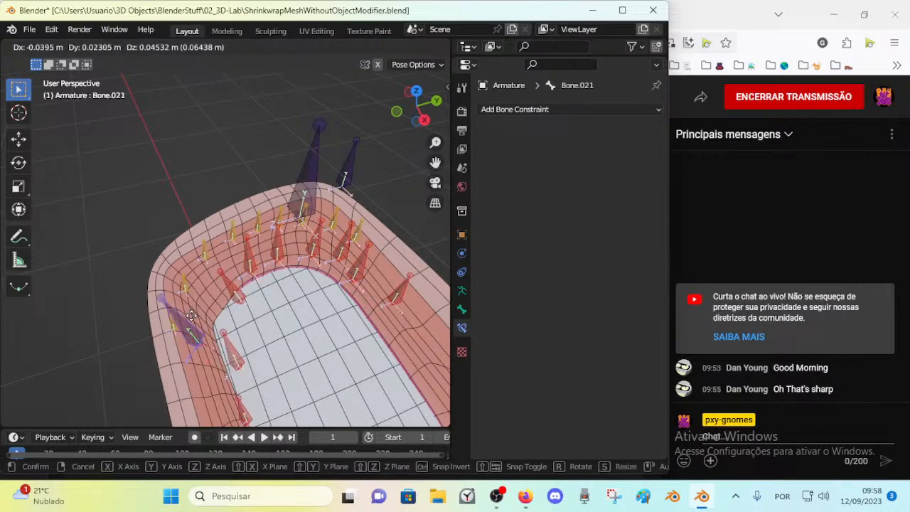
{"action": "left_click", "coordinate": [246, 298]}
{"action": "key", "text": "g"}
{"action": "left_click", "coordinate": [245, 294]}
{"action": "key", "text": "g"}
{"action": "left_click", "coordinate": [216, 304]}
{"action": "key", "text": "g"}
{"action": "left_click", "coordinate": [264, 274]}
{"action": "key", "text": "g"}
{"action": "left_click", "coordinate": [249, 304]}
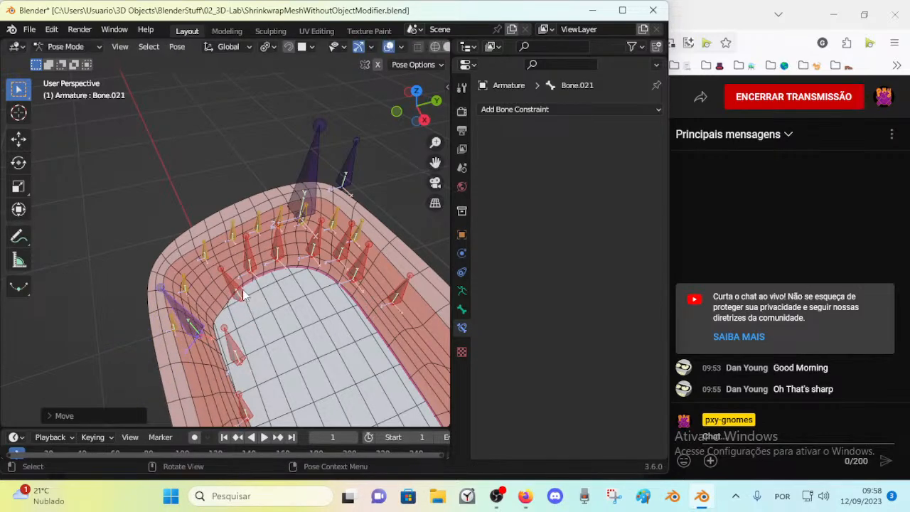
Shift Bone.001 and the next three inner rim bones toward Bone.021 along the opening's curved edge
{"action": "left_click", "coordinate": [242, 294]}
{"action": "key", "text": "g"}
{"action": "left_click", "coordinate": [223, 304]}
{"action": "left_click", "coordinate": [249, 264]}
{"action": "key", "text": "g"}
{"action": "left_click", "coordinate": [231, 278]}
{"action": "left_click", "coordinate": [277, 261]}
{"action": "key", "text": "g"}
{"action": "left_click", "coordinate": [266, 276]}
{"action": "left_click", "coordinate": [314, 257]}
{"action": "key", "text": "g"}
{"action": "left_click", "coordinate": [299, 252]}
Refine the spacing of Bone.002, its neighbour and Bone.001 along the curved edge of the opening
{"action": "left_click", "coordinate": [269, 256]}
{"action": "key", "text": "g"}
{"action": "left_click", "coordinate": [246, 263]}
{"action": "left_click", "coordinate": [236, 278]}
{"action": "key", "text": "g"}
{"action": "left_click", "coordinate": [231, 275]}
{"action": "left_click", "coordinate": [219, 303]}
{"action": "key", "text": "g"}
{"action": "left_click", "coordinate": [212, 294]}
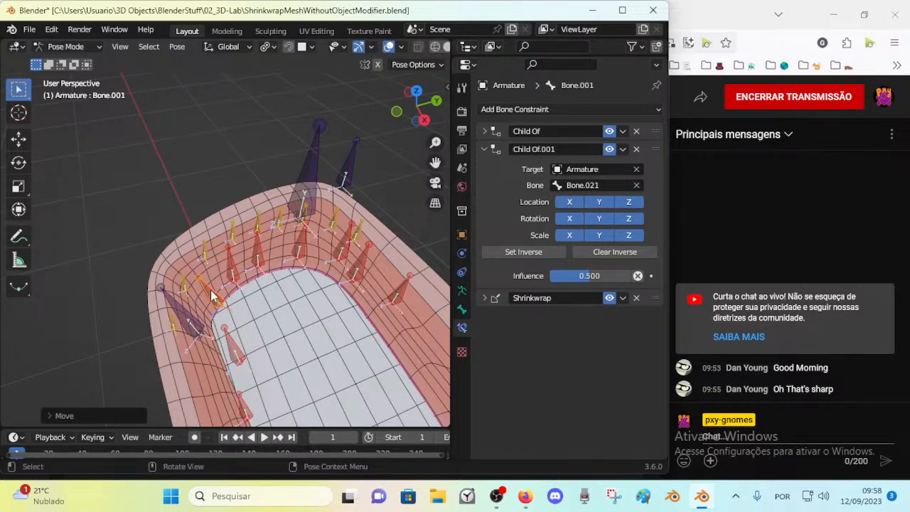
Try proportional editing with Bone.002 in the armature's Edit Mode and return the armature to Pose Mode
{"action": "left_click", "coordinate": [237, 328]}
{"action": "middle_click_drag", "start_coordinate": [283, 273], "coordinate": [256, 270]}
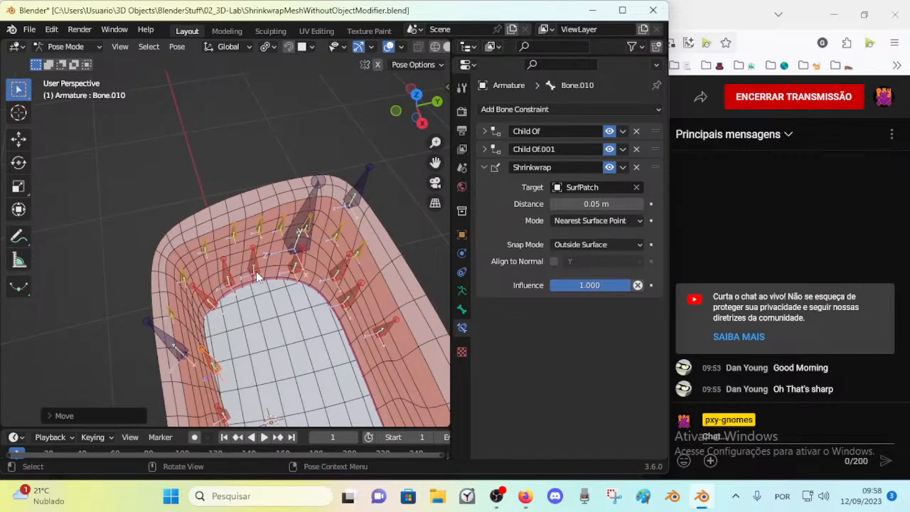
{"action": "left_click", "coordinate": [255, 271]}
{"action": "key", "text": "ctrl+Tab"}
{"action": "key", "text": "Tab"}
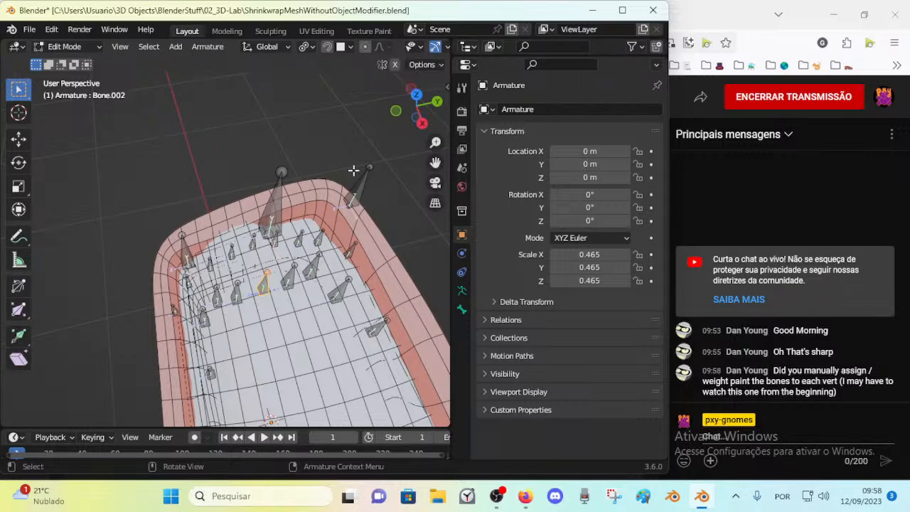
{"action": "left_click", "coordinate": [367, 48]}
{"action": "left_click", "coordinate": [368, 48]}
{"action": "left_click", "coordinate": [365, 49]}
{"action": "key", "text": "Tab"}
{"action": "middle_click_drag", "start_coordinate": [304, 226], "coordinate": [319, 219]}
{"action": "left_click", "coordinate": [271, 252]}
{"action": "key", "text": "ctrl+Tab"}
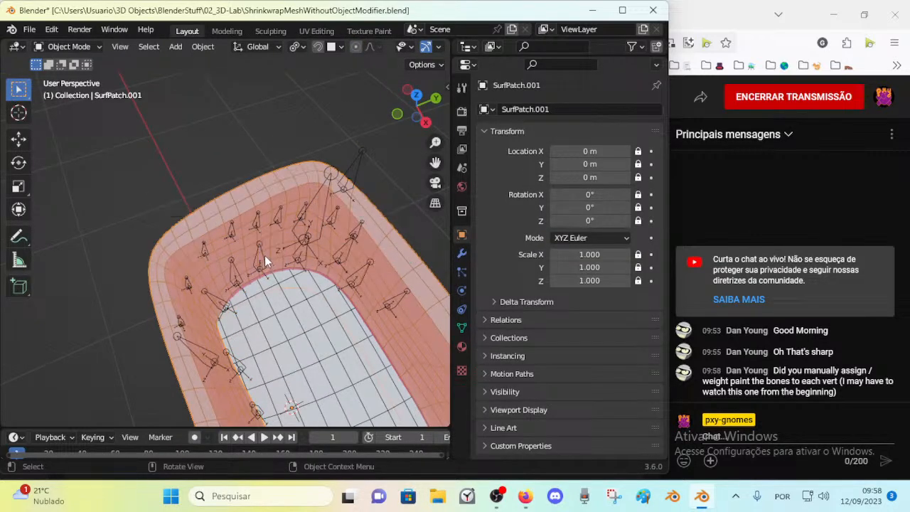
{"action": "key", "text": "ctrl+z"}
{"action": "key", "text": "ctrl+Tab"}
Move the control bone Bone.020 across the end of the patch and place it nearer the far corner
{"action": "left_click", "coordinate": [306, 220]}
{"action": "key", "text": "g"}
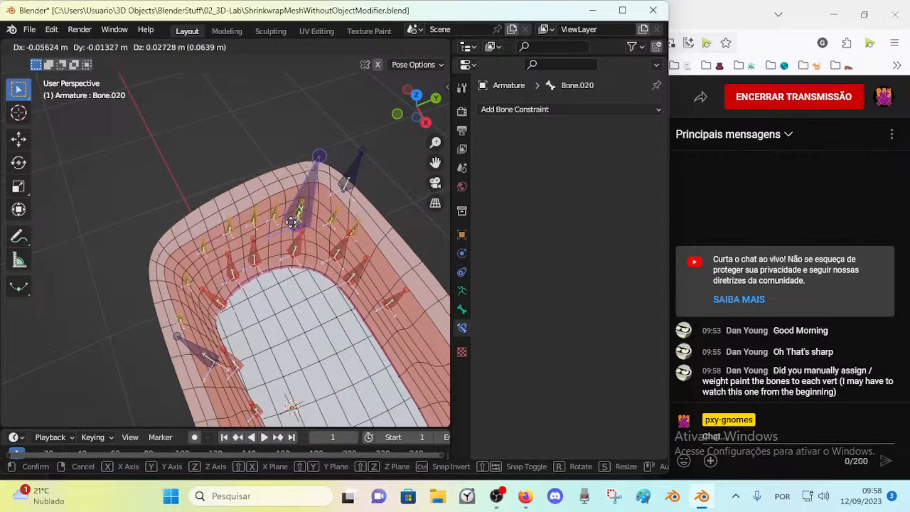
{"action": "left_click", "coordinate": [268, 248]}
{"action": "key", "text": "g"}
{"action": "left_click", "coordinate": [298, 188]}
{"action": "key", "text": "g"}
{"action": "left_click", "coordinate": [310, 224]}
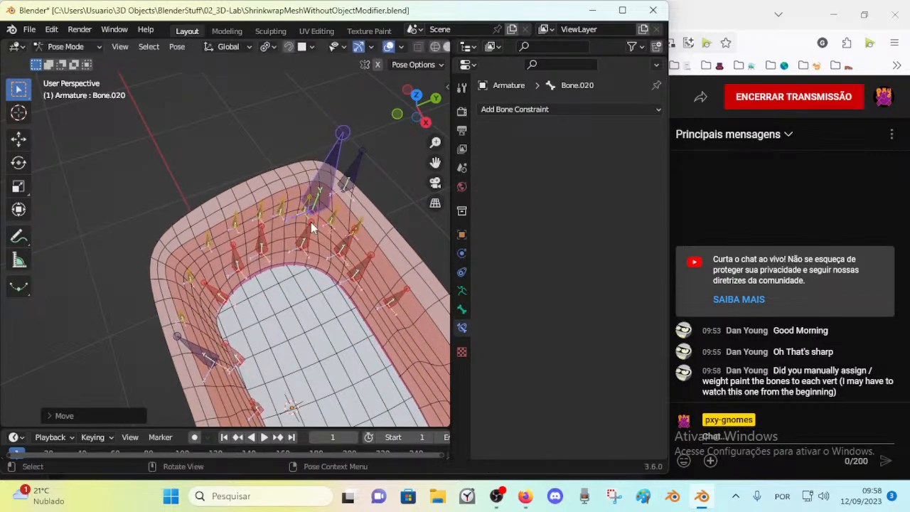
{"action": "key", "text": "g"}
{"action": "left_click", "coordinate": [315, 226]}
Put the armature into Edit Mode, select several rim bones around Bone.020 and enable proportional editing
{"action": "key", "text": "Tab"}
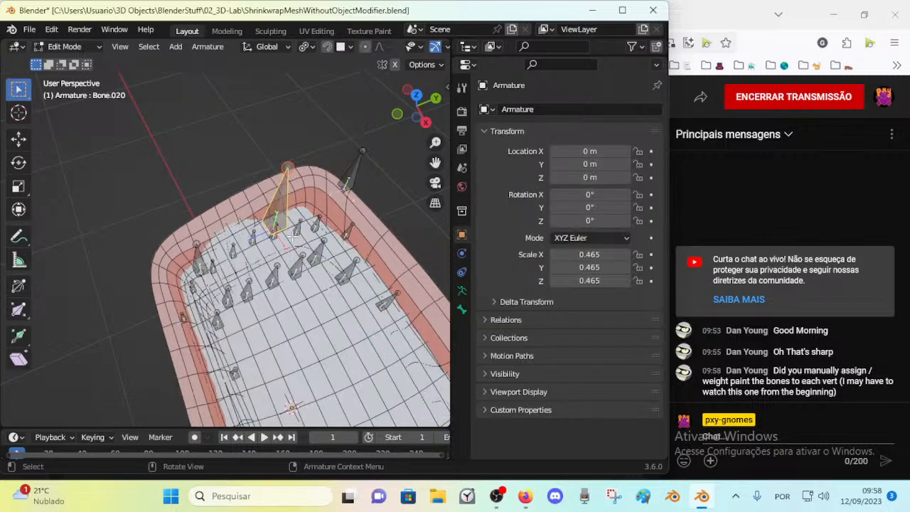
{"action": "left_click", "coordinate": [272, 279]}
{"action": "left_click", "coordinate": [297, 269], "text": "shift"}
{"action": "left_click", "coordinate": [315, 257], "text": "shift"}
{"action": "left_click", "coordinate": [297, 229], "text": "shift"}
{"action": "left_click", "coordinate": [252, 238], "text": "shift"}
{"action": "left_click", "coordinate": [365, 46]}
Try moving the selected rim bones and Bone.008 alone with proportional editing
{"action": "key", "text": "g"}
{"action": "right_click", "coordinate": [301, 266]}
{"action": "left_click", "coordinate": [300, 266]}
{"action": "key", "text": "g"}
{"action": "right_click", "coordinate": [293, 245]}
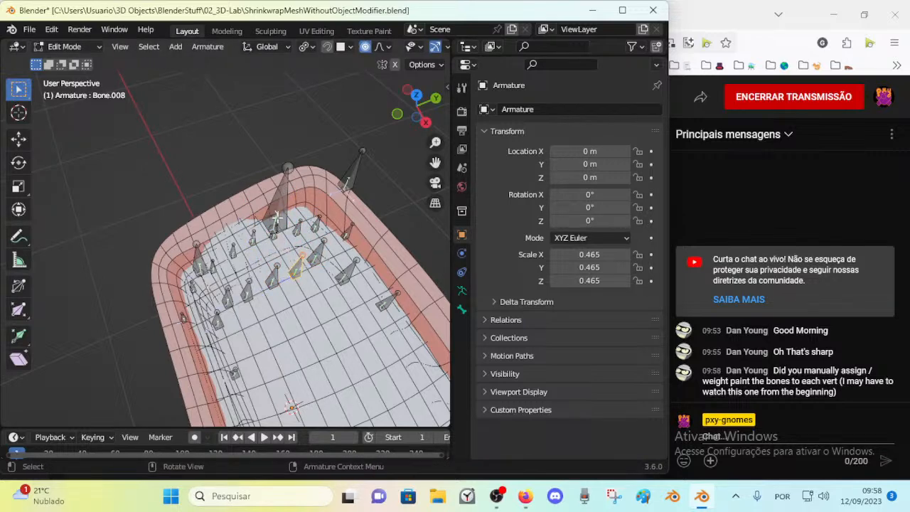
Parent Bone.002 to the control bone Bone.020 and try moving Bone.020 with proportional editing
{"action": "left_click", "coordinate": [283, 195], "text": "shift"}
{"action": "key", "text": "ctrl+p"}
{"action": "left_click", "coordinate": [314, 196]}
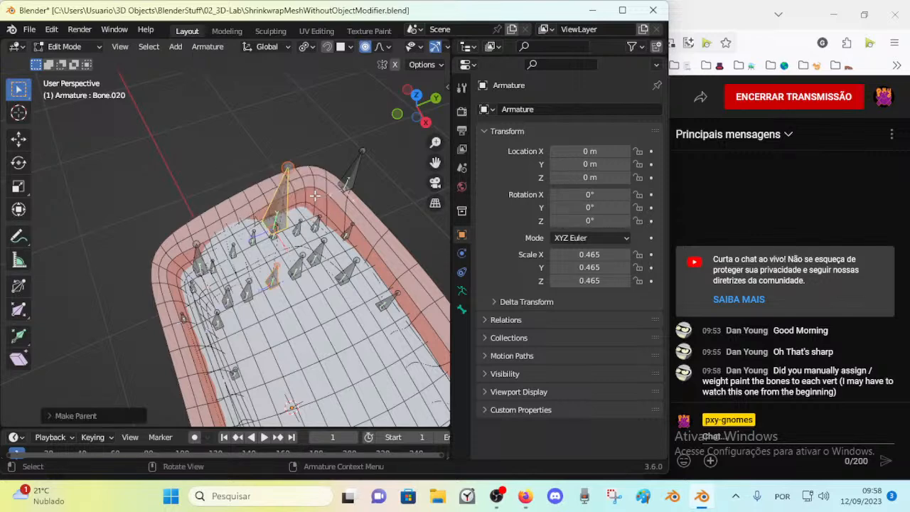
{"action": "key", "text": "g"}
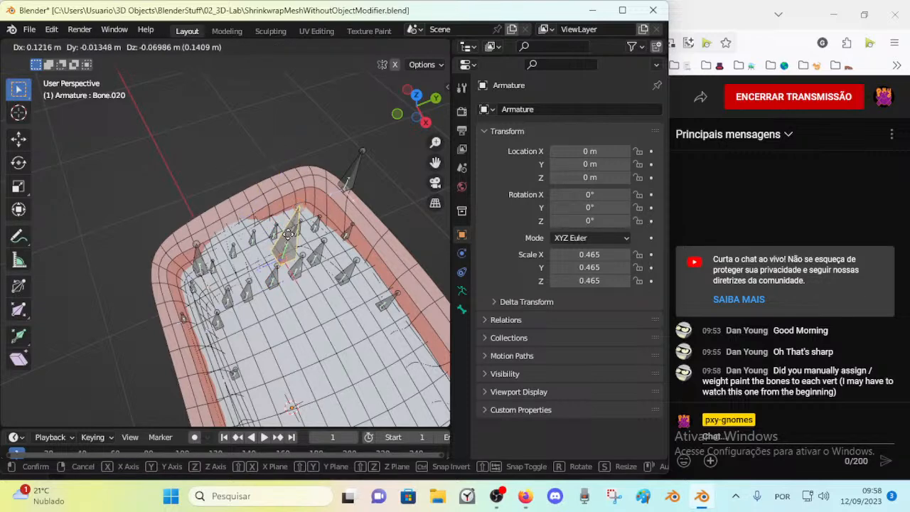
{"action": "right_click", "coordinate": [290, 206]}
Turn on Connected Only for proportional editing, try moving Bone.020 and Bone.008, and leave armature editing
{"action": "left_click", "coordinate": [380, 47]}
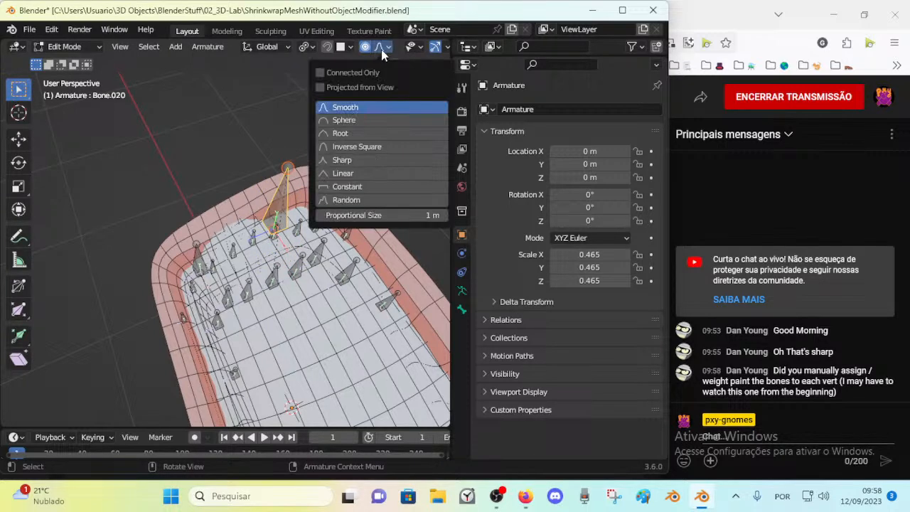
{"action": "left_click", "coordinate": [346, 75]}
{"action": "key", "text": "g"}
{"action": "right_click", "coordinate": [277, 243]}
{"action": "left_click", "coordinate": [288, 267]}
{"action": "key", "text": "g"}
{"action": "left_click", "coordinate": [294, 264]}
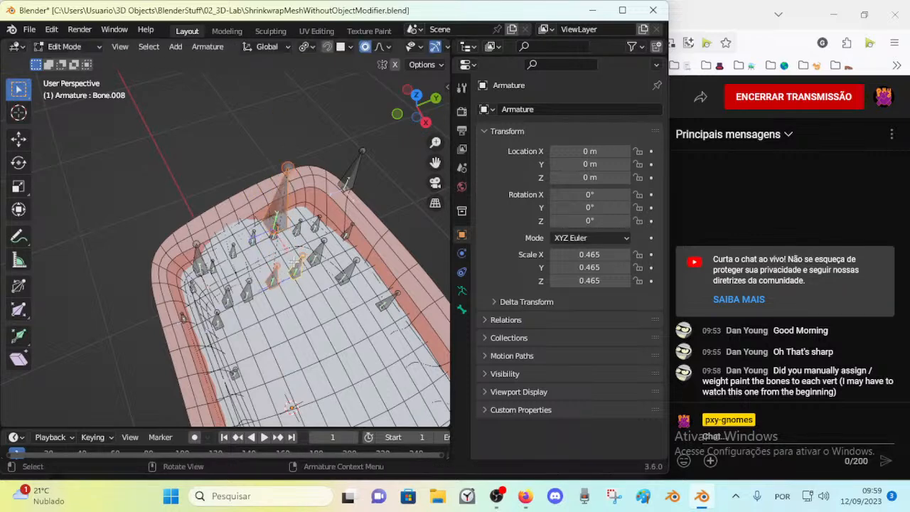
{"action": "left_click", "coordinate": [380, 48]}
{"action": "key", "text": "Tab"}
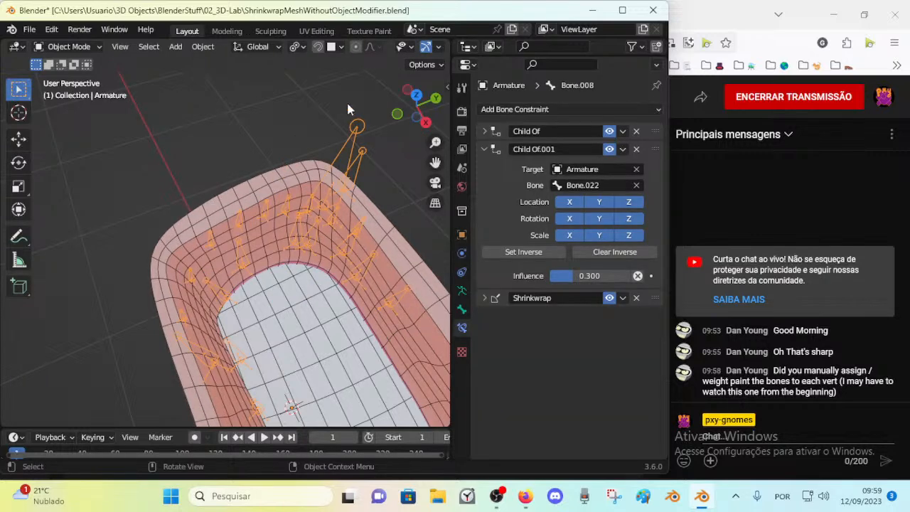
Open SurfPatch.001 in Edit Mode, select vertices on its outer rim and try moving them with proportional editing
{"action": "left_click", "coordinate": [285, 173]}
{"action": "key", "text": "Tab"}
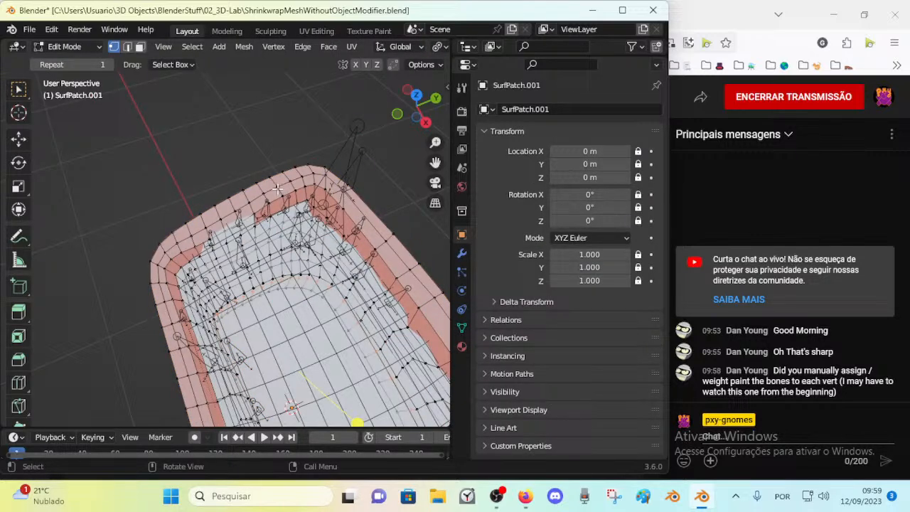
{"action": "left_click", "coordinate": [281, 186], "text": "alt"}
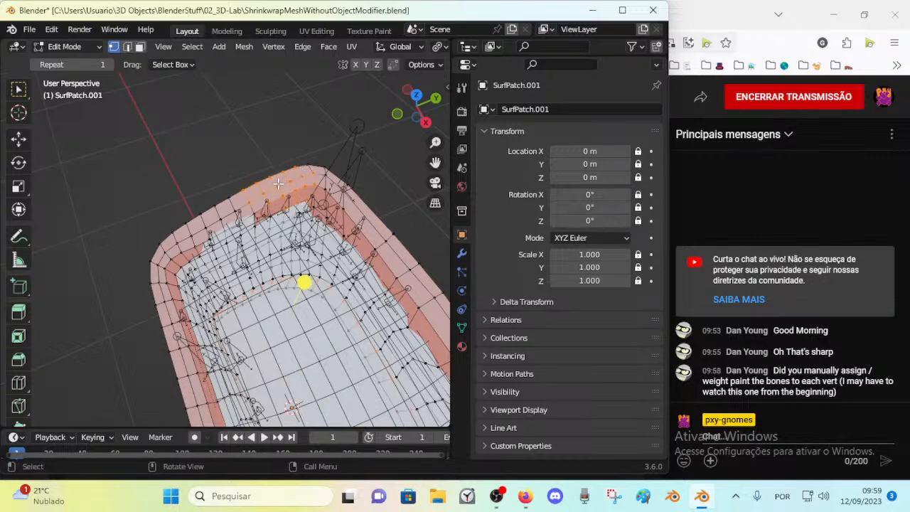
{"action": "scroll", "coordinate": [381, 47], "scroll_direction": "down", "scroll_amount": 4}
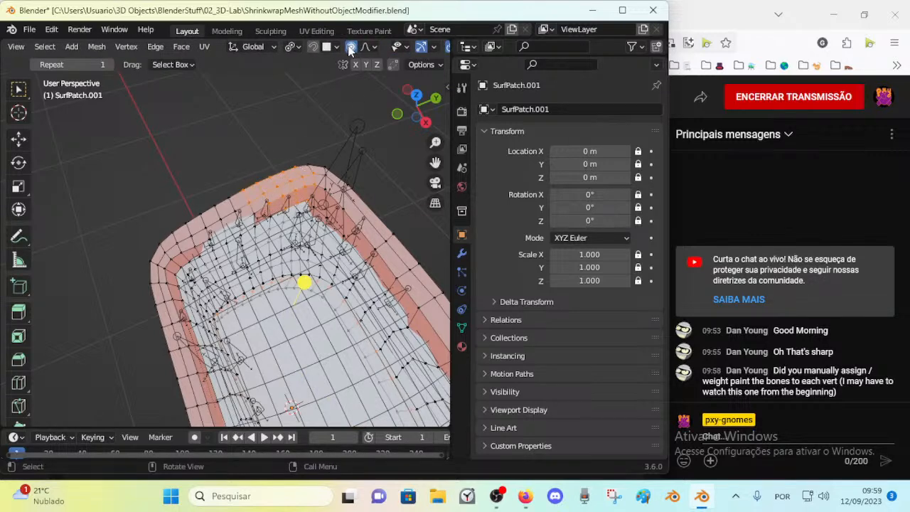
{"action": "key", "text": "g"}
{"action": "right_click", "coordinate": [273, 174]}
Select a small group of outer rim vertices with Circle Select and try a proportional move of 1 m size
{"action": "key", "text": "alt+a"}
{"action": "key", "text": "c"}
{"action": "left_click", "coordinate": [288, 170]}
{"action": "right_click", "coordinate": [298, 157]}
{"action": "key", "text": "g"}
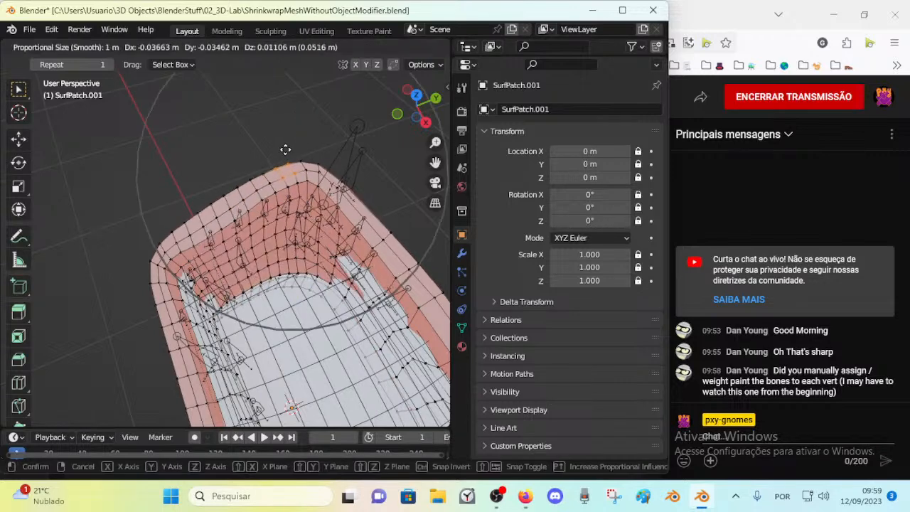
{"action": "left_click", "coordinate": [290, 159]}
Leave mesh editing, select Bone.002 in the armature's Pose Mode and put the armature into Edit Mode
{"action": "key", "text": "ctrl+Tab"}
{"action": "left_click", "coordinate": [206, 159]}
{"action": "left_click", "coordinate": [288, 216]}
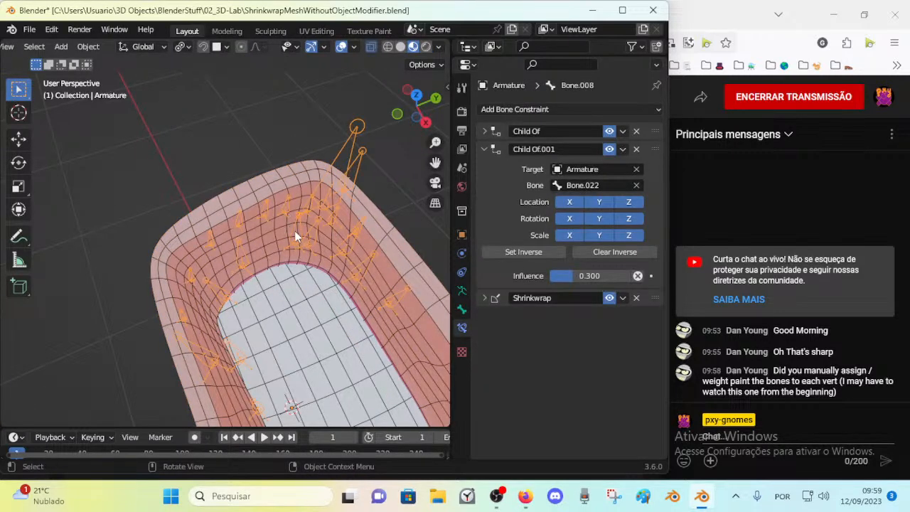
{"action": "key", "text": "ctrl+Tab"}
{"action": "left_click", "coordinate": [298, 235]}
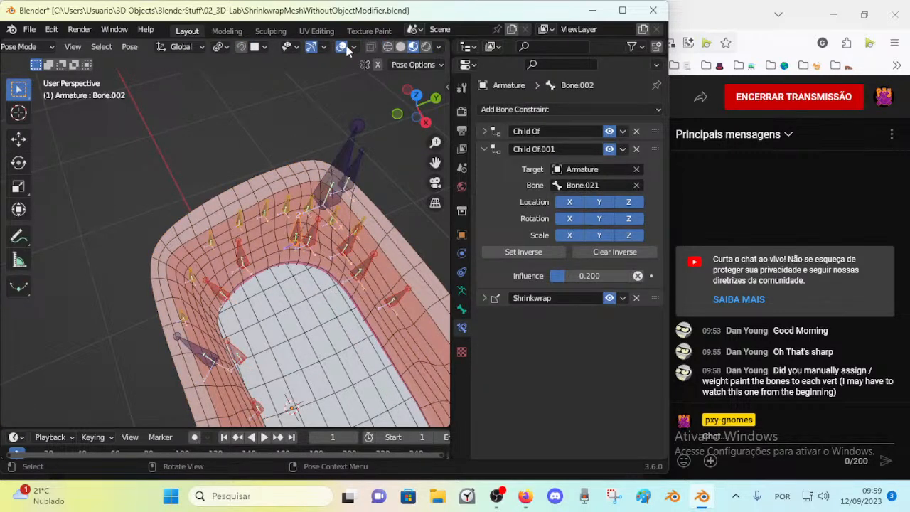
{"action": "key", "text": "Tab"}
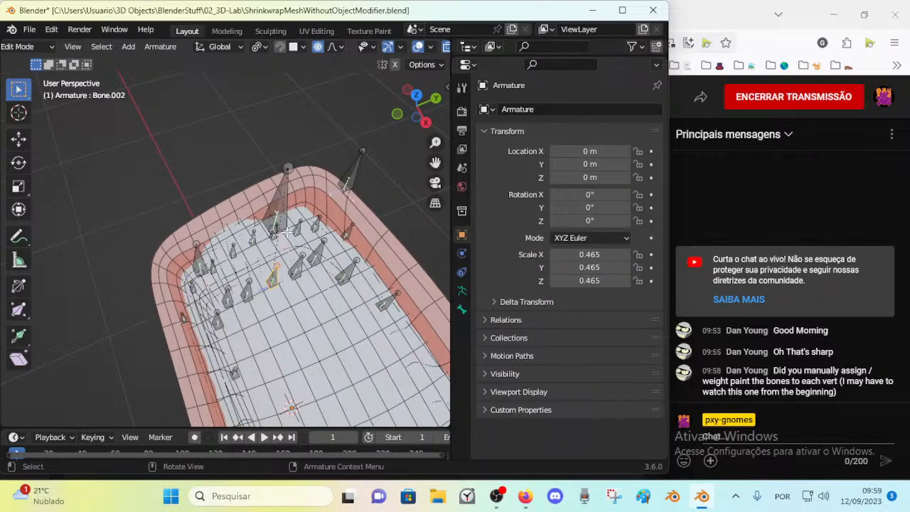
Try moving Bone.002 with proportional editing and clear its parent
{"action": "key", "text": "g"}
{"action": "left_click", "coordinate": [282, 235]}
{"action": "scroll", "coordinate": [278, 250], "scroll_direction": "down", "scroll_amount": 3}
{"action": "scroll", "coordinate": [277, 257], "scroll_direction": "up", "scroll_amount": 3}
{"action": "key", "text": "g"}
{"action": "left_click", "coordinate": [284, 217]}
{"action": "key", "text": "alt+p"}
{"action": "left_click", "coordinate": [293, 237]}
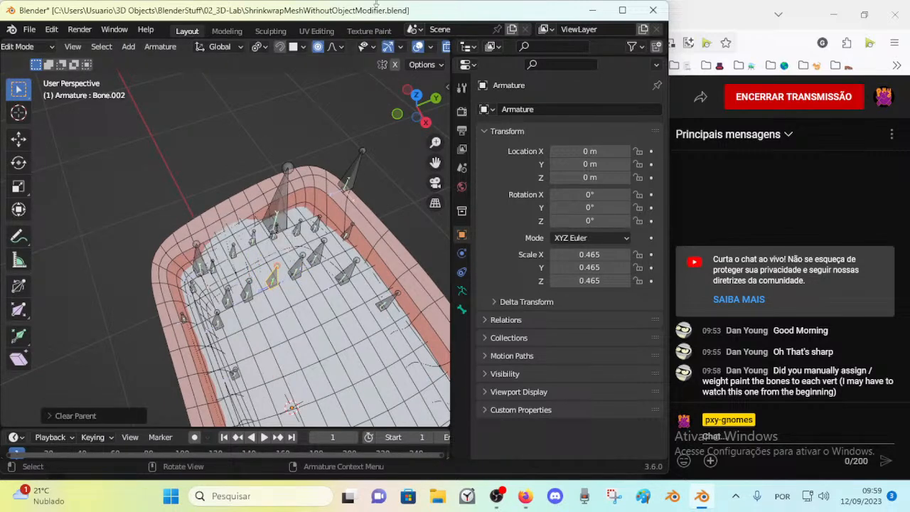
Turn on Projected from View for proportional editing and try moving Bone.002 alone and together with Bone.008
{"action": "left_click", "coordinate": [335, 46]}
{"action": "left_click", "coordinate": [309, 86]}
{"action": "key", "text": "g"}
{"action": "left_click", "coordinate": [291, 258]}
{"action": "left_click", "coordinate": [295, 268], "text": "shift"}
{"action": "key", "text": "g"}
{"action": "right_click", "coordinate": [284, 255]}
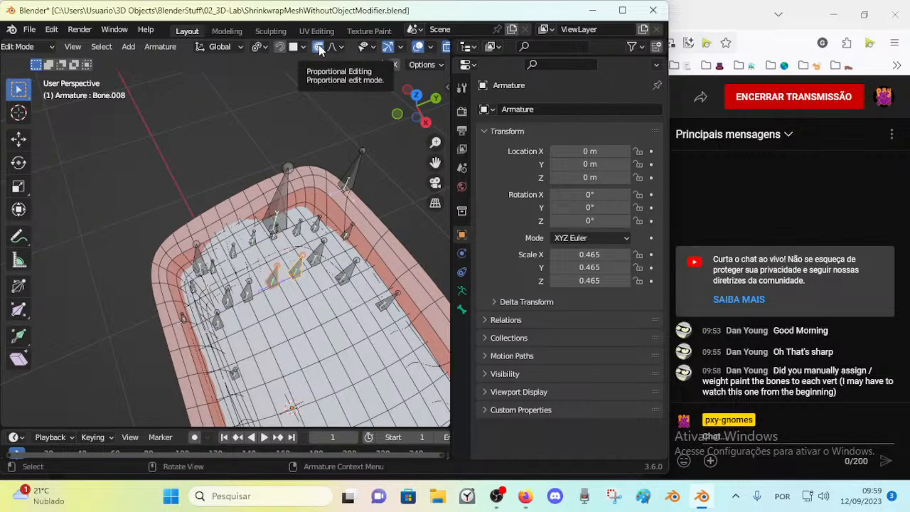
Change the proportional editing falloff and try moving the two selected rim bones and then Bone.020
{"action": "left_click", "coordinate": [338, 47]}
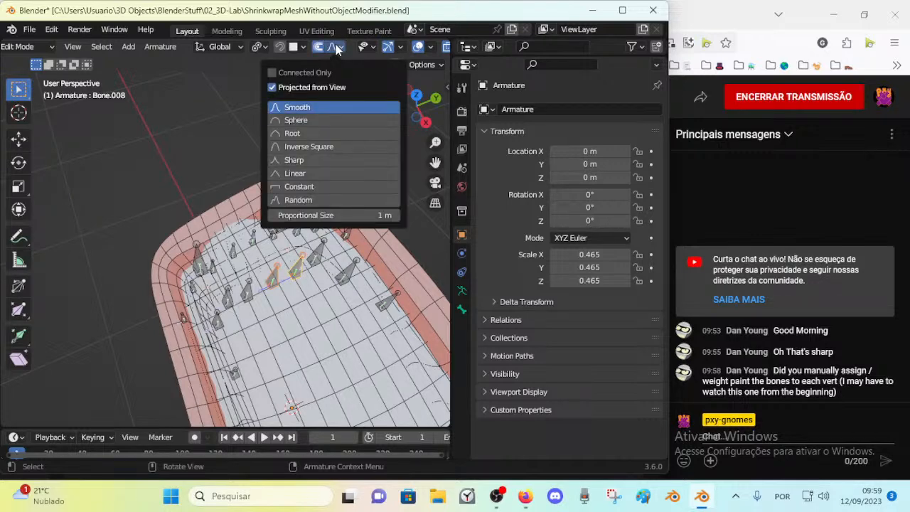
{"action": "key", "text": "g"}
{"action": "right_click", "coordinate": [273, 246]}
{"action": "left_click", "coordinate": [279, 211]}
{"action": "key", "text": "g"}
{"action": "right_click", "coordinate": [289, 175]}
Parent Bone.008 to Bone.002
{"action": "left_click", "coordinate": [297, 265]}
{"action": "left_click", "coordinate": [273, 278], "text": "shift"}
{"action": "key", "text": "ctrl+p"}
{"action": "left_click", "coordinate": [273, 282]}
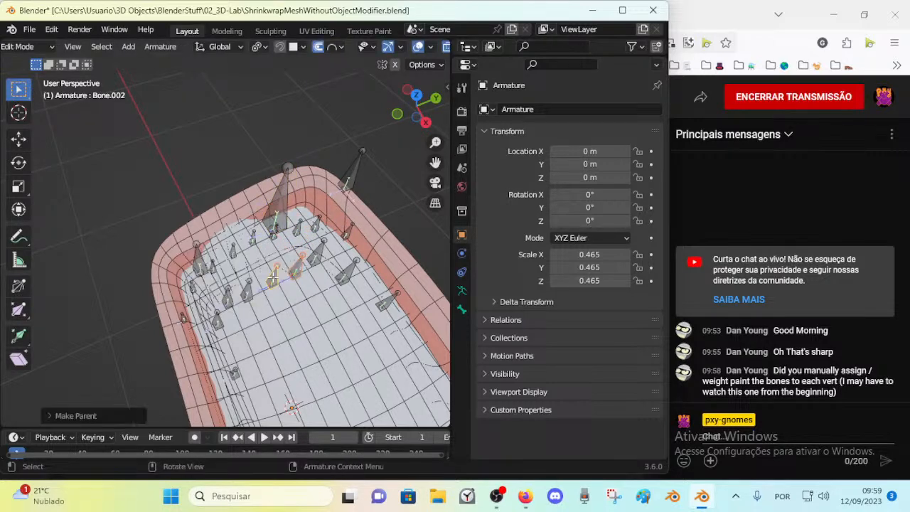
Parent Bone.002 to the neighbouring Bone.007 in the Armature's Edit Mode
{"action": "left_click", "coordinate": [273, 277]}
{"action": "left_click", "coordinate": [246, 288], "text": "shift"}
{"action": "key", "text": "ctrl+p"}
{"action": "left_click", "coordinate": [245, 288]}
Try moving Bone.007 and Bone.002 to test how the parented bones follow, cancelling each move
{"action": "left_click", "coordinate": [249, 282]}
{"action": "key", "text": "g"}
{"action": "right_click", "coordinate": [259, 301]}
{"action": "left_click", "coordinate": [249, 295]}
{"action": "key", "text": "g"}
{"action": "right_click", "coordinate": [268, 303]}
{"action": "left_click", "coordinate": [274, 279]}
{"action": "key", "text": "g"}
{"action": "right_click", "coordinate": [293, 293]}
{"action": "left_click", "coordinate": [249, 294]}
{"action": "key", "text": "g"}
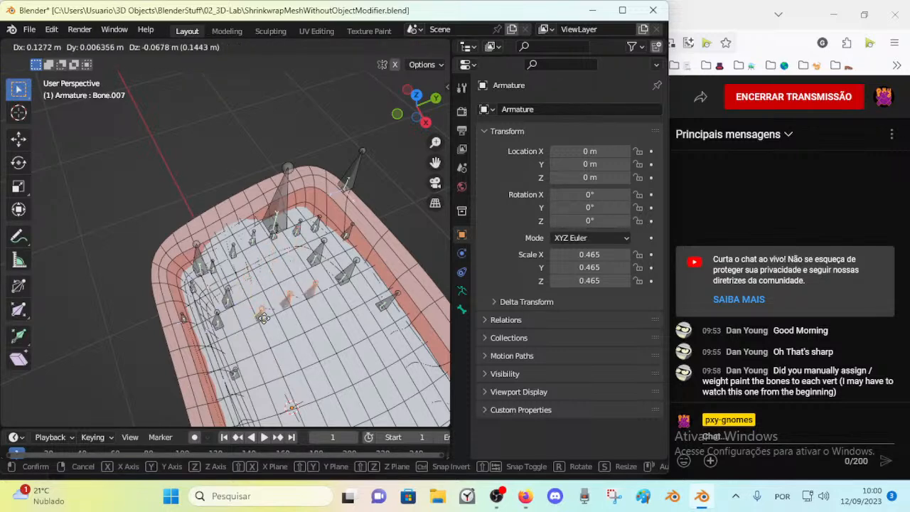
{"action": "right_click", "coordinate": [225, 171]}
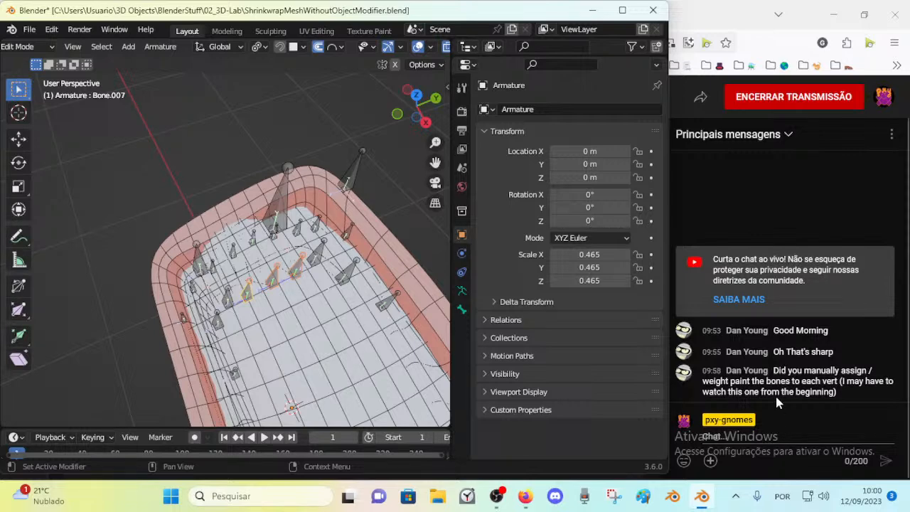
Clear the parent relationship of the chained inner-rim bones and return the Armature to Object Mode
{"action": "middle_click_drag", "start_coordinate": [361, 288], "coordinate": [200, 314]}
{"action": "middle_click_drag", "start_coordinate": [265, 233], "coordinate": [333, 197]}
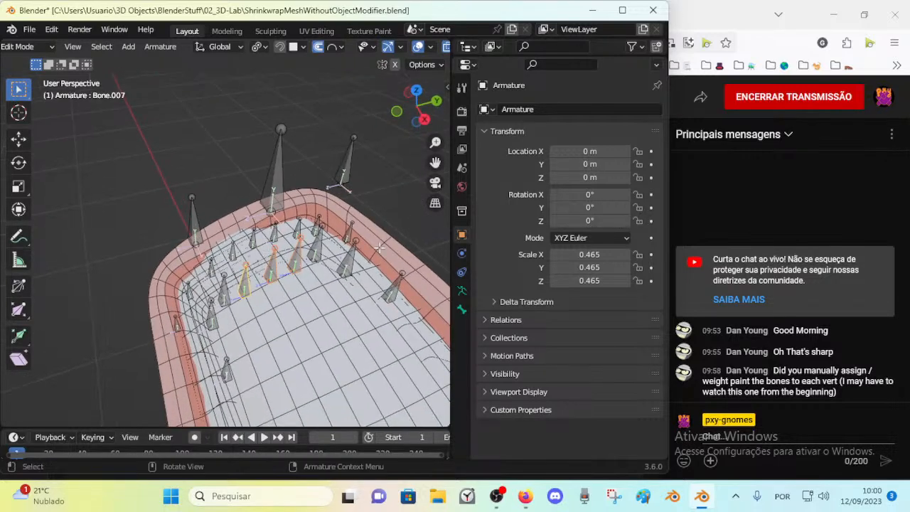
{"action": "key", "text": "alt+p"}
{"action": "left_click", "coordinate": [291, 266]}
{"action": "key", "text": "ctrl+Tab"}
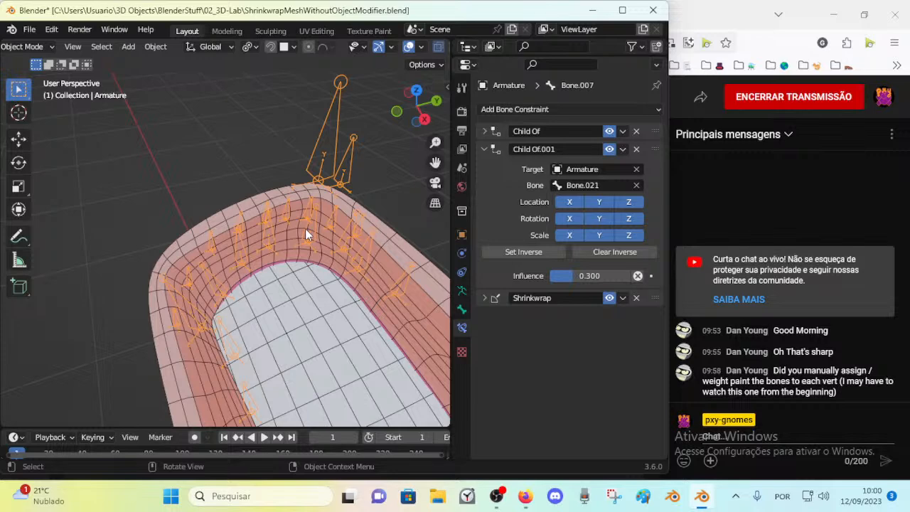
Examine the SurfPatch.001 and SurfPatch meshes and how the Armature's bones sit around the opening
{"action": "left_click", "coordinate": [338, 263]}
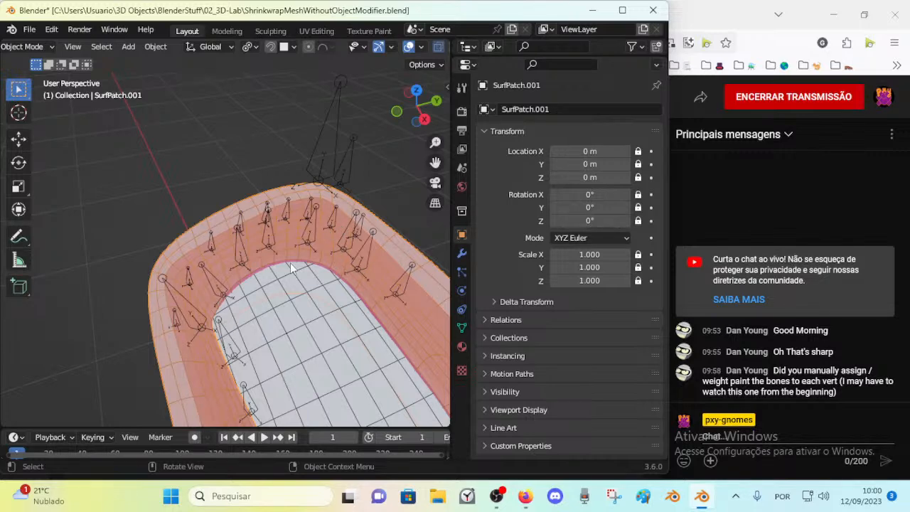
{"action": "left_click", "coordinate": [247, 251]}
{"action": "left_click", "coordinate": [254, 329]}
{"action": "middle_click_drag", "start_coordinate": [253, 330], "coordinate": [294, 257]}
{"action": "middle_click_drag", "start_coordinate": [328, 336], "coordinate": [220, 318]}
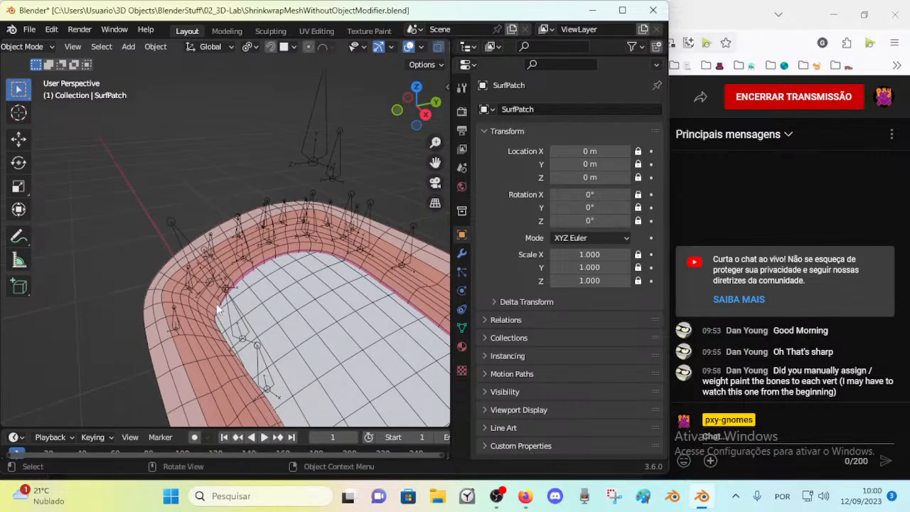
{"action": "left_click", "coordinate": [216, 254]}
{"action": "mouse_move", "coordinate": [234, 243]}
{"action": "middle_mouse_down"}
{"action": "mouse_move", "coordinate": [214, 292]}
{"action": "mouse_move", "coordinate": [273, 274]}
{"action": "mouse_move", "coordinate": [232, 249]}
{"action": "middle_mouse_up"}
{"action": "middle_click_drag", "start_coordinate": [237, 307], "coordinate": [243, 336]}
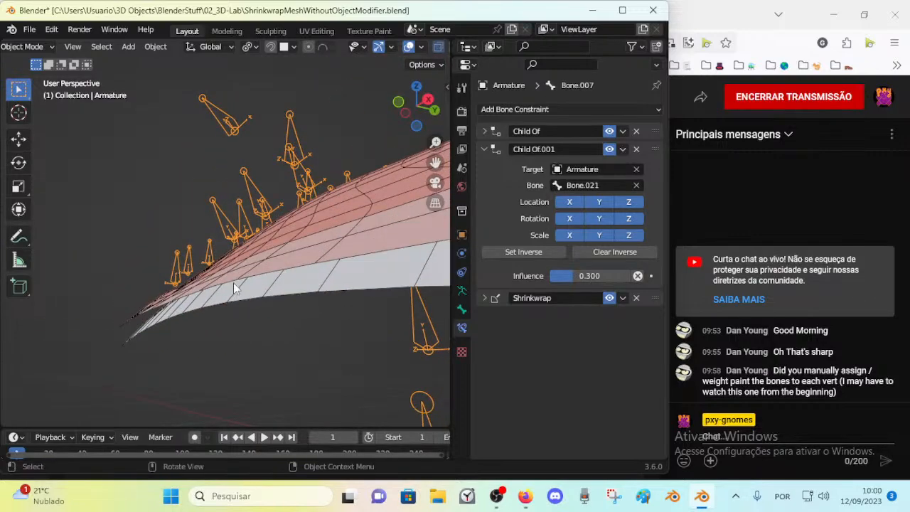
Inspect the underside of the patch meshes and display the modifiers of SurfPatch.001
{"action": "middle_click_drag", "start_coordinate": [235, 285], "coordinate": [184, 292]}
{"action": "middle_click_drag", "start_coordinate": [207, 245], "coordinate": [131, 228]}
{"action": "left_click", "coordinate": [245, 238]}
{"action": "left_click", "coordinate": [132, 228]}
{"action": "left_click", "coordinate": [462, 252]}
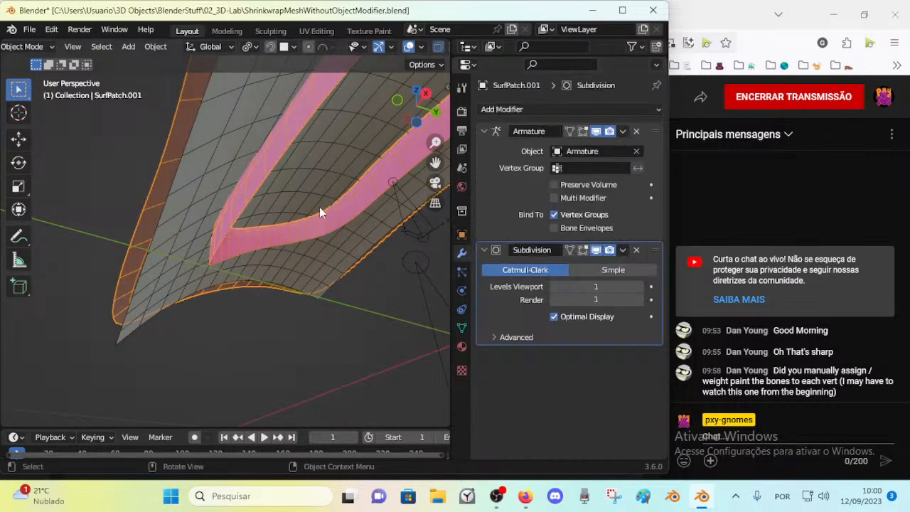
{"action": "middle_click_drag", "start_coordinate": [328, 213], "coordinate": [292, 302]}
Select the Armature together with SurfPatch.001 and enter Weight Paint mode on the mesh
{"action": "left_click", "coordinate": [248, 247]}
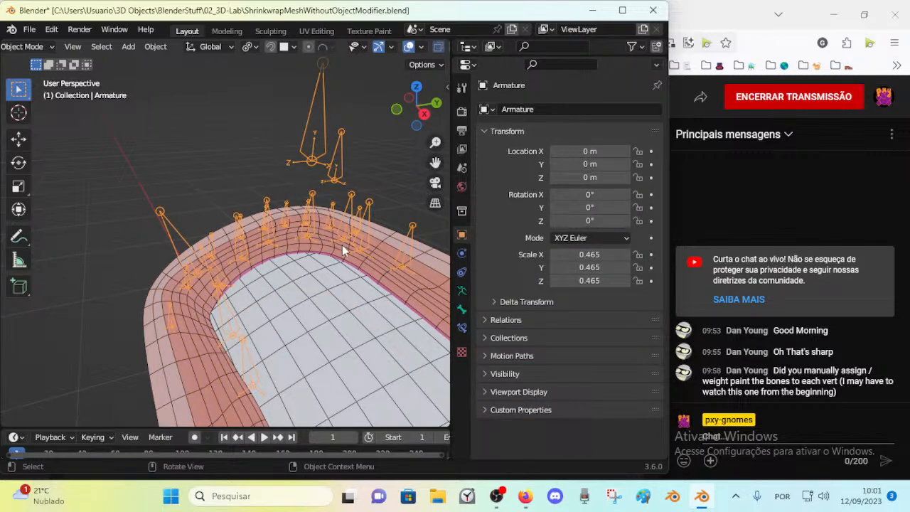
{"action": "middle_click_drag", "start_coordinate": [306, 260], "coordinate": [281, 285]}
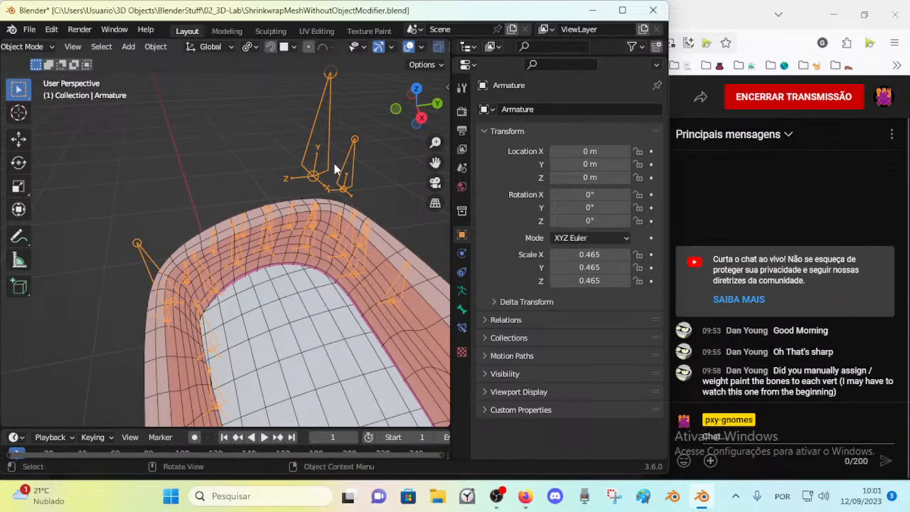
{"action": "key", "text": "ctrl+Tab"}
{"action": "key", "text": "ctrl+Tab"}
{"action": "left_click", "coordinate": [289, 258], "text": "shift"}
{"action": "key", "text": "ctrl+Tab"}
{"action": "left_click", "coordinate": [187, 209]}
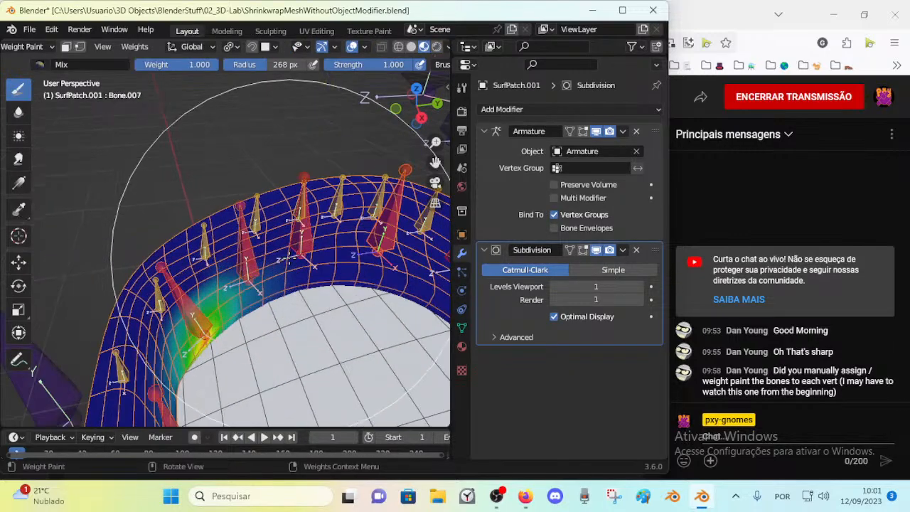
Examine the weights of the inner-rim bones Bone.002, Bone.008 and Bone.009 on SurfPatch.001
{"action": "left_click", "coordinate": [288, 249], "text": "ctrl"}
{"action": "scroll", "coordinate": [304, 249], "scroll_direction": "down", "scroll_amount": 2}
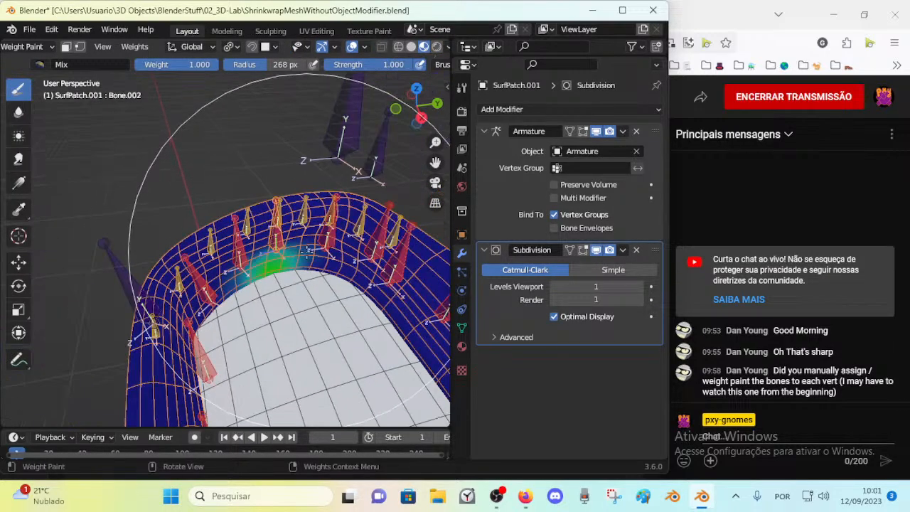
{"action": "left_click", "coordinate": [332, 247], "text": "ctrl"}
{"action": "left_click", "coordinate": [391, 250], "text": "ctrl"}
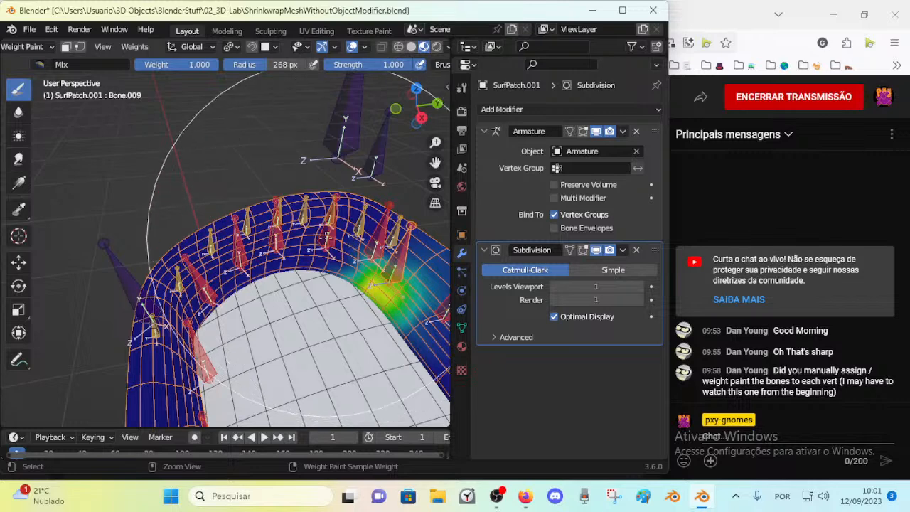
{"action": "left_click", "coordinate": [333, 247], "text": "ctrl"}
Leave Weight Paint mode, reselect the Armature with SurfPatch.001, and enter Weight Paint mode again
{"action": "key", "text": "ctrl+Tab"}
{"action": "left_click", "coordinate": [273, 256]}
{"action": "left_click", "coordinate": [275, 237]}
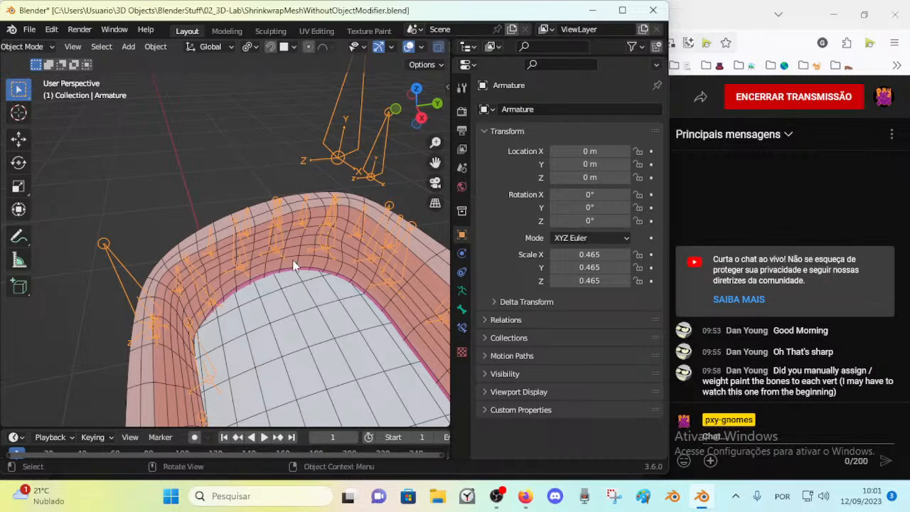
{"action": "left_click", "coordinate": [295, 264], "text": "shift"}
{"action": "left_click", "coordinate": [276, 241], "text": "shift"}
{"action": "left_click", "coordinate": [295, 264], "text": "shift"}
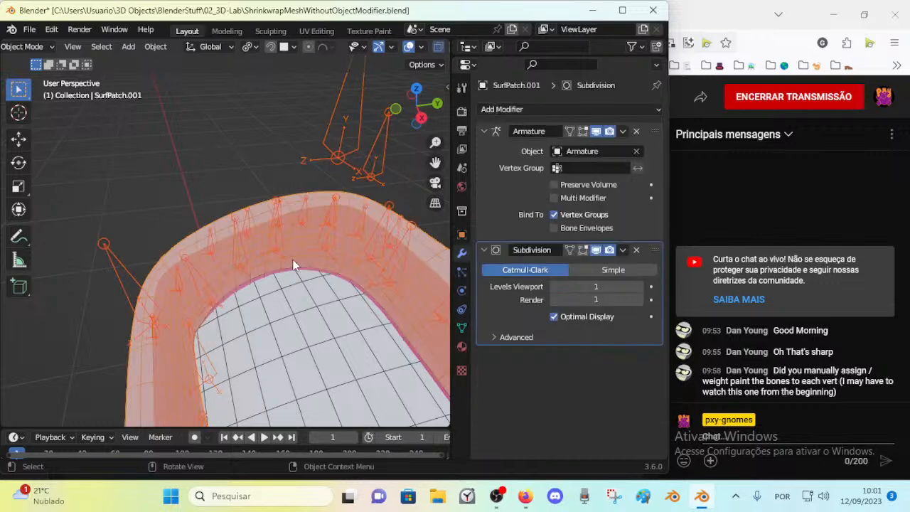
{"action": "key", "text": "ctrl+Tab"}
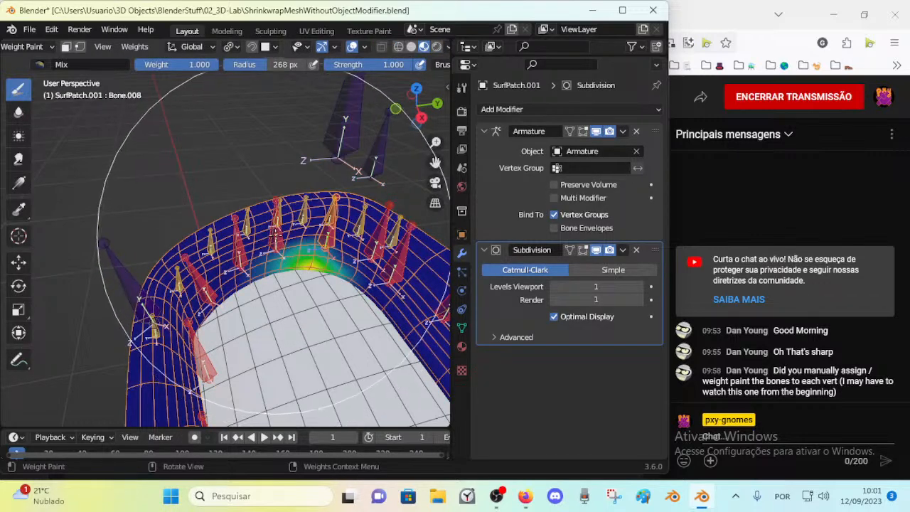
Select the inner-rim bones around the far curved end of the opening, starting with Bone.002
{"action": "middle_click_drag", "start_coordinate": [276, 235], "coordinate": [282, 236]}
{"action": "left_click", "coordinate": [275, 239], "text": "ctrl"}
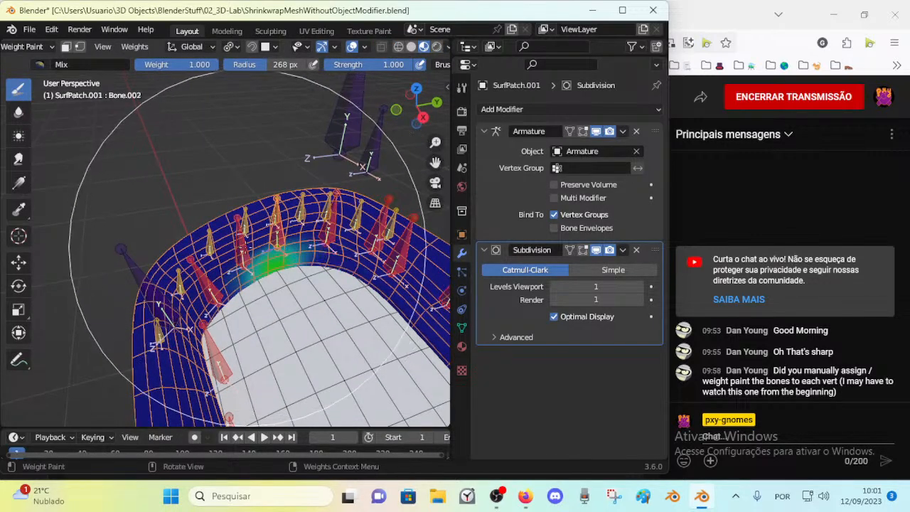
{"action": "left_click", "coordinate": [236, 260], "text": "shift"}
{"action": "left_click", "coordinate": [208, 290], "text": "shift"}
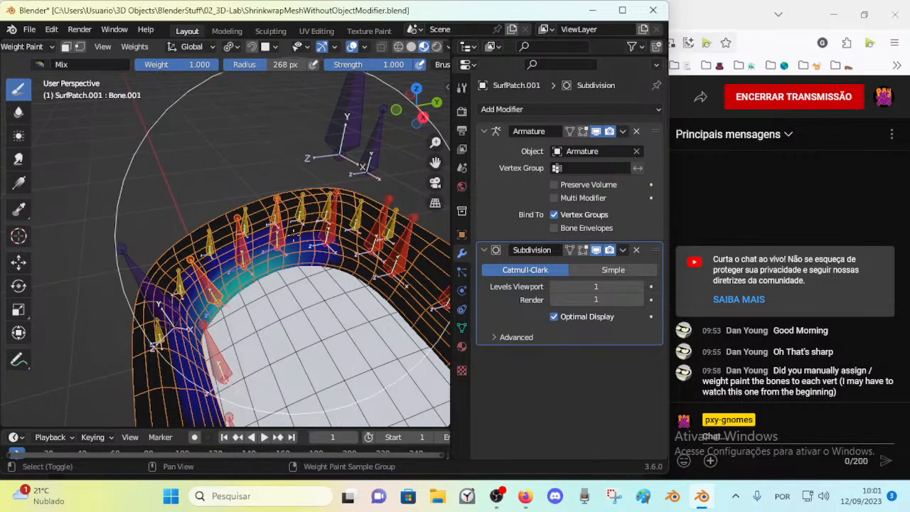
{"action": "left_click", "coordinate": [323, 238], "text": "shift"}
{"action": "left_click", "coordinate": [373, 250], "text": "shift"}
{"action": "left_click", "coordinate": [390, 273], "text": "shift"}
{"action": "scroll", "coordinate": [387, 275], "scroll_direction": "down", "scroll_amount": 3}
{"action": "left_click", "coordinate": [365, 282], "text": "shift"}
{"action": "left_click", "coordinate": [366, 281], "text": "shift"}
Add an inner-rim bone on the near side to the selection and undo the last unintended action
{"action": "middle_click_drag", "start_coordinate": [234, 311], "coordinate": [280, 276]}
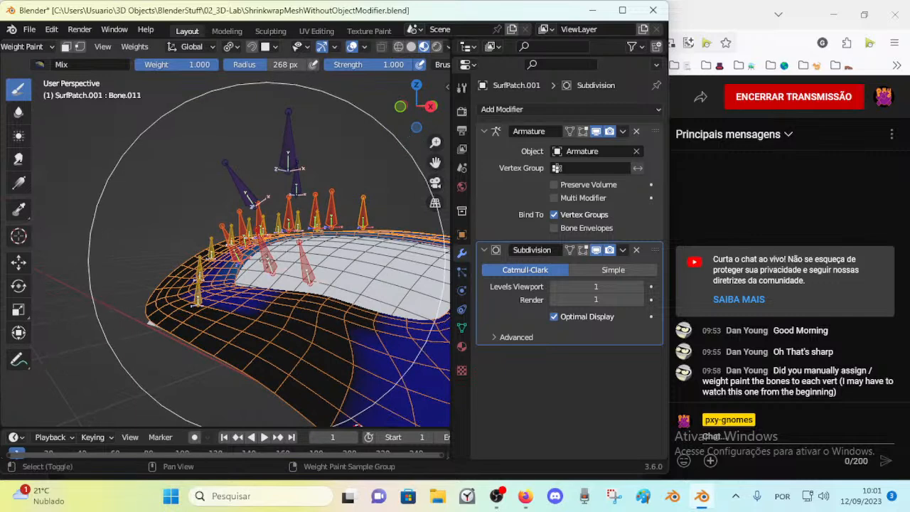
{"action": "left_click", "coordinate": [263, 261], "text": "shift"}
{"action": "middle_click_drag", "start_coordinate": [209, 297], "coordinate": [225, 305]}
{"action": "left_click", "coordinate": [219, 303]}
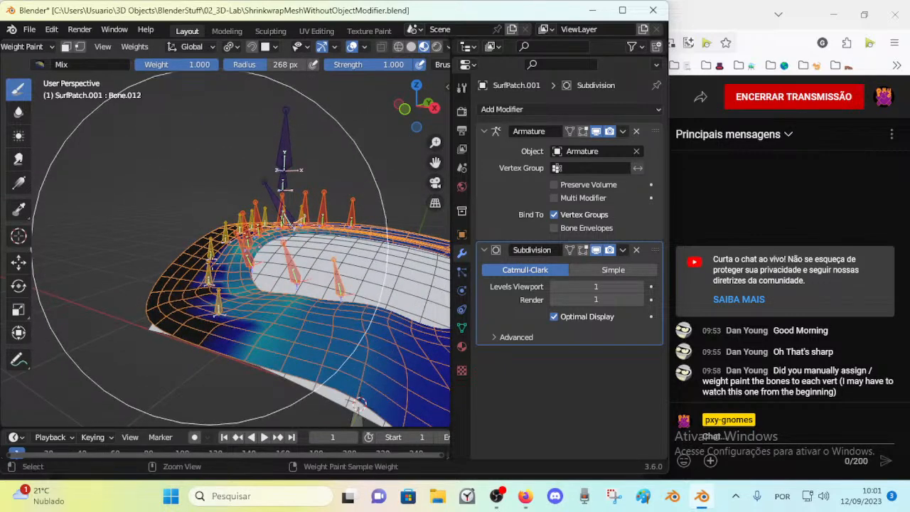
{"action": "key", "text": "ctrl+z"}
{"action": "middle_click_drag", "start_coordinate": [213, 272], "coordinate": [215, 303]}
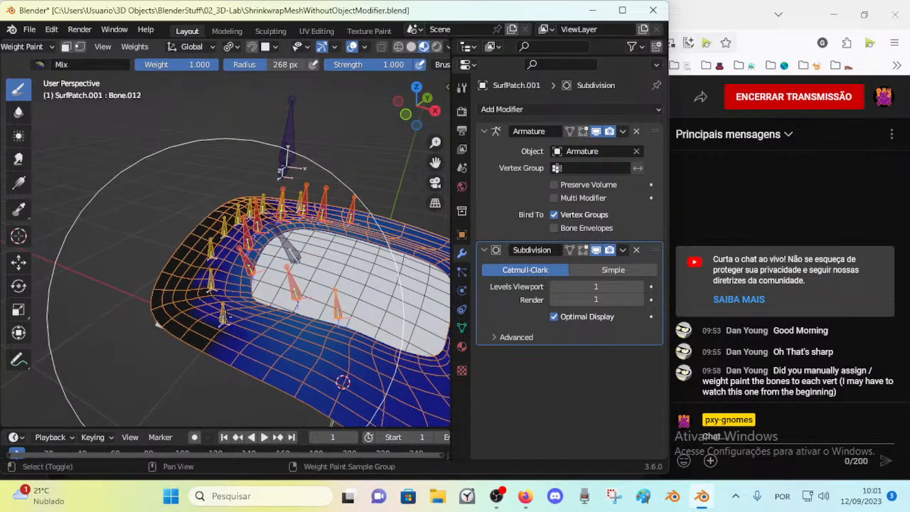
Extend the selection with the outer-row bones around the curved end of the mesh
{"action": "left_click", "coordinate": [223, 316], "text": "shift"}
{"action": "left_click", "coordinate": [209, 285], "text": "shift"}
{"action": "left_click", "coordinate": [212, 254], "text": "shift"}
{"action": "left_click", "coordinate": [226, 231], "text": "shift"}
{"action": "middle_click_drag", "start_coordinate": [233, 231], "coordinate": [223, 275]}
{"action": "mouse_move", "coordinate": [265, 197]}
{"action": "middle_mouse_down", "text": "shift"}
{"action": "mouse_move", "coordinate": [242, 234]}
{"action": "mouse_move", "coordinate": [295, 227]}
{"action": "mouse_move", "coordinate": [309, 237]}
{"action": "middle_mouse_up", "text": "shift"}
{"action": "left_click", "coordinate": [237, 232], "text": "shift"}
{"action": "left_click", "coordinate": [263, 223], "text": "shift"}
Switch from Weight Paint mode to the Armature's Edit Mode and hide the Main bone layer
{"action": "key", "text": "ctrl+Tab"}
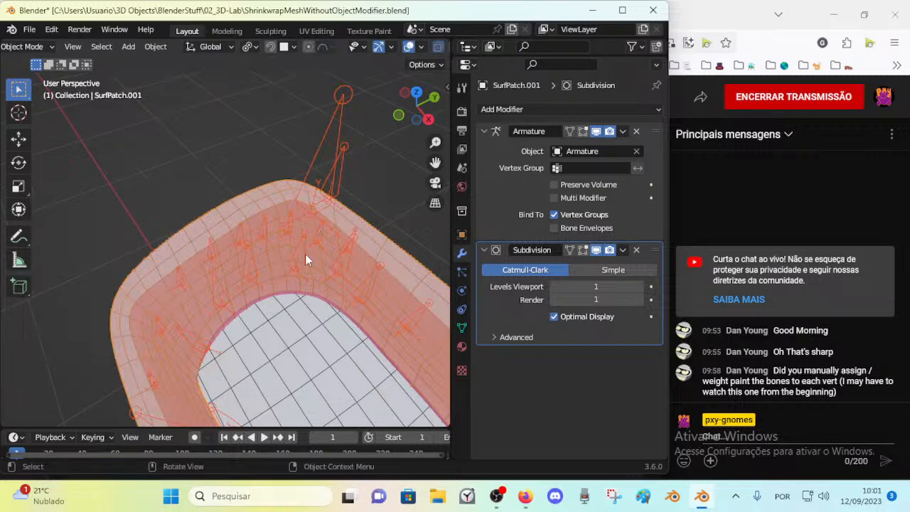
{"action": "left_click", "coordinate": [295, 261]}
{"action": "key", "text": "ctrl+Tab"}
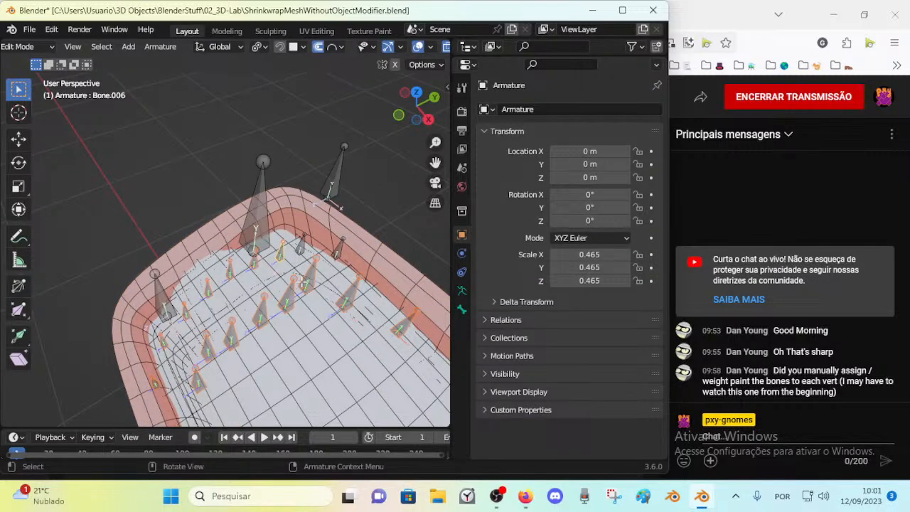
{"action": "key", "text": "ctrl+Tab"}
{"action": "key", "text": "Tab"}
{"action": "key", "text": "n"}
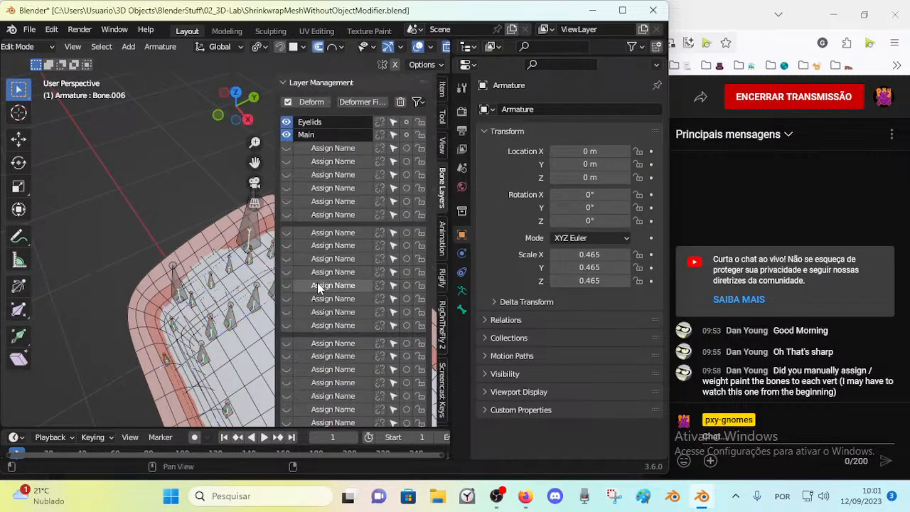
{"action": "key", "text": "n"}
Move the three large control bones above the mesh, including Bone.021, to the Main bone layer
{"action": "middle_click_drag", "start_coordinate": [250, 145], "coordinate": [235, 174]}
{"action": "left_click", "coordinate": [221, 163]}
{"action": "middle_click_drag", "start_coordinate": [173, 167], "coordinate": [226, 205]}
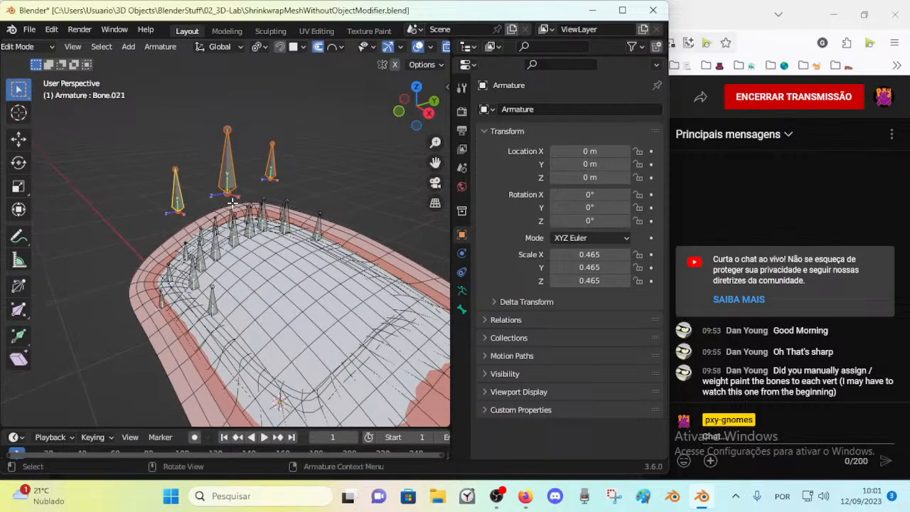
{"action": "key", "text": "m"}
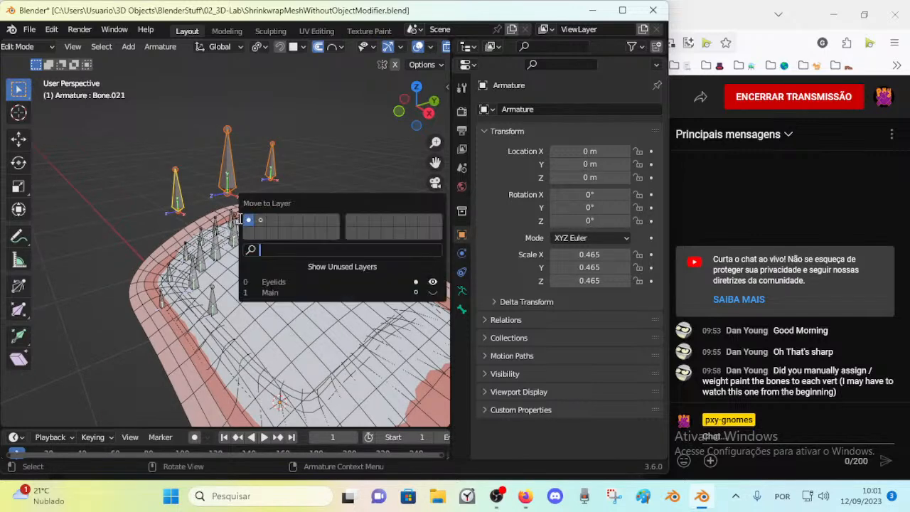
{"action": "key", "text": "m"}
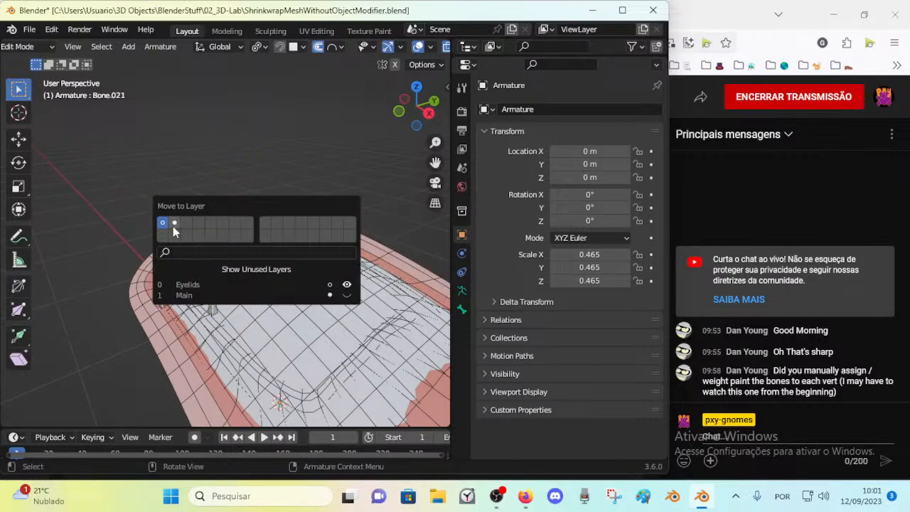
{"action": "key", "text": "m"}
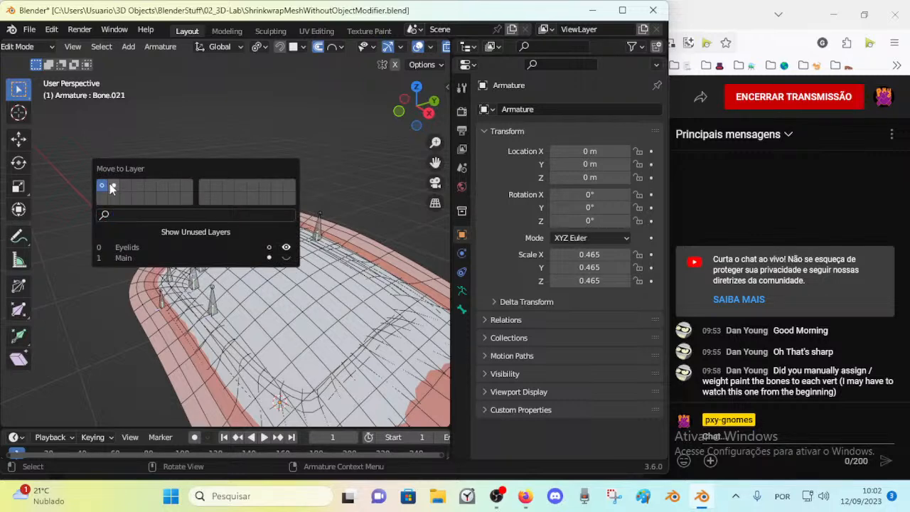
{"action": "middle_click_drag", "start_coordinate": [254, 183], "coordinate": [273, 201]}
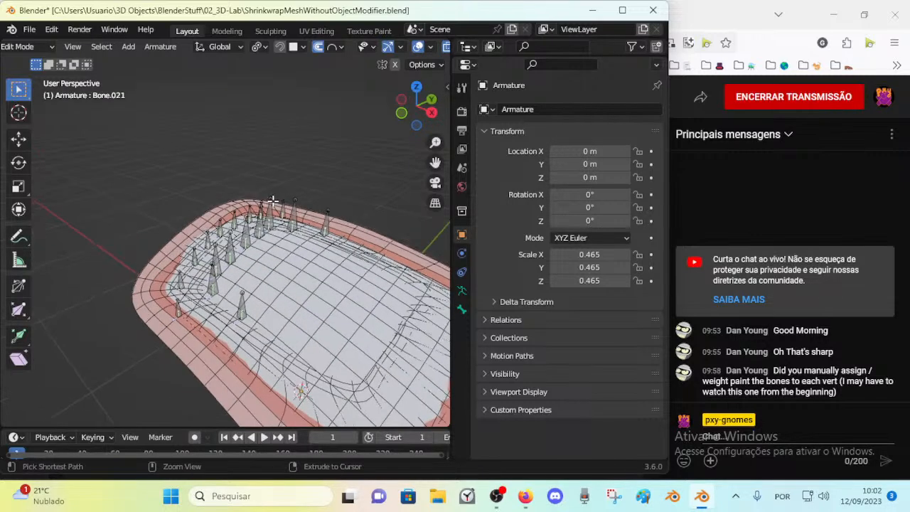
{"action": "key", "text": "m"}
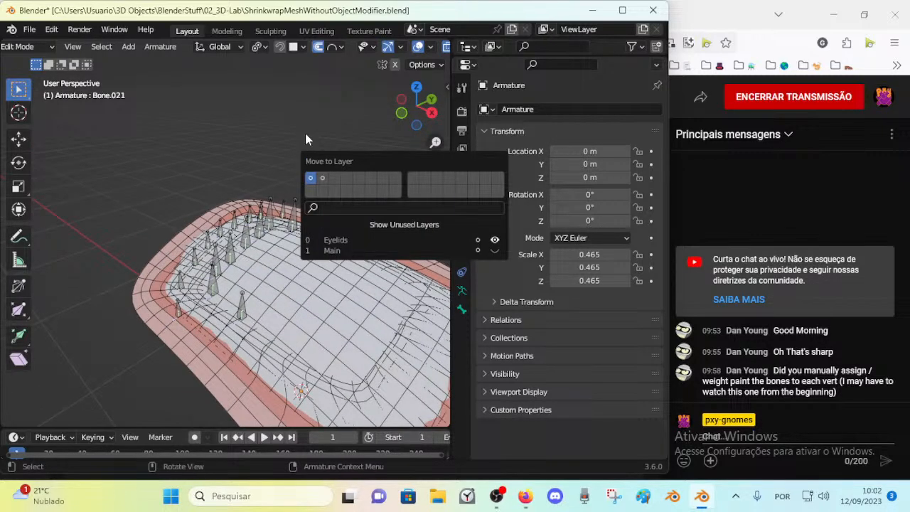
Check which bones belong to the Main layer by showing it and hiding it again
{"action": "key", "text": "n"}
{"action": "left_click", "coordinate": [286, 135]}
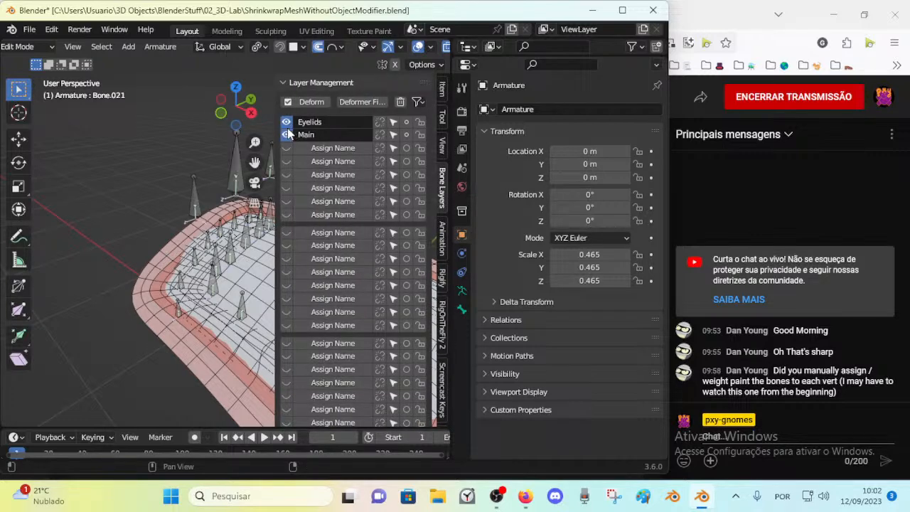
{"action": "middle_click_drag", "start_coordinate": [199, 156], "coordinate": [237, 158]}
{"action": "left_click", "coordinate": [287, 135]}
{"action": "key", "text": "n"}
Select all bones on the Eyelids layer and enter Weight Paint mode on SurfPatch.001 with the Armature selected
{"action": "key", "text": "a"}
{"action": "middle_click_drag", "start_coordinate": [239, 222], "coordinate": [225, 270]}
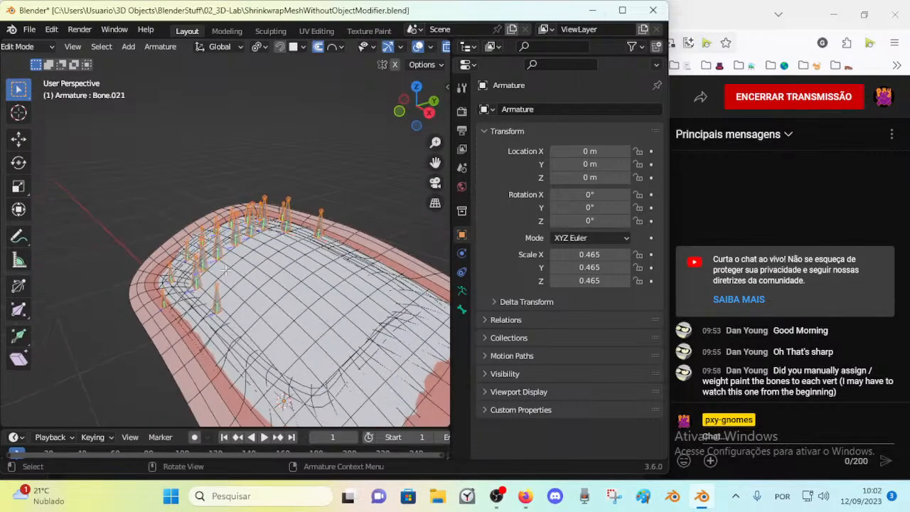
{"action": "key", "text": "ctrl+Tab"}
{"action": "left_click", "coordinate": [135, 256]}
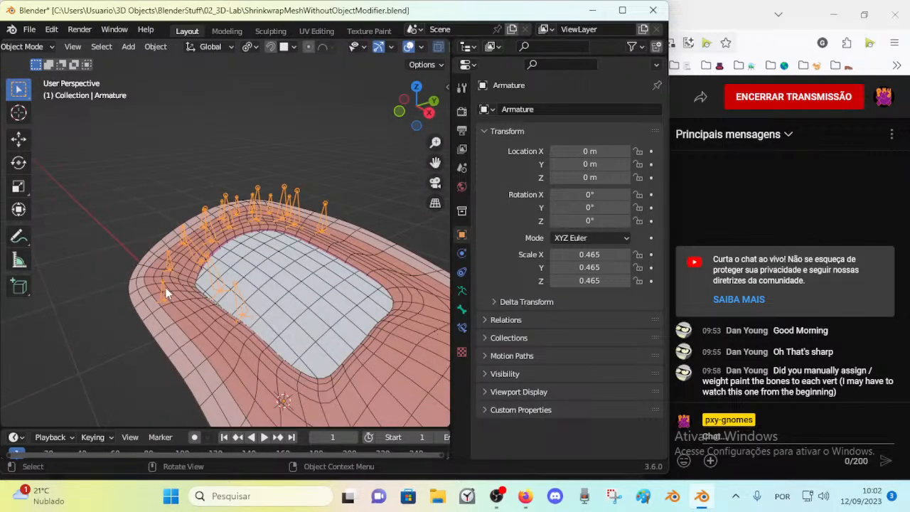
{"action": "left_click", "coordinate": [140, 273], "text": "shift"}
{"action": "key", "text": "ctrl+Tab"}
{"action": "left_click", "coordinate": [135, 251]}
Clean the active vertex group's weights on SurfPatch.001 and check the weights of Bone.001
{"action": "scroll", "coordinate": [169, 275], "scroll_direction": "up", "scroll_amount": 1}
{"action": "middle_click_drag", "start_coordinate": [170, 275], "coordinate": [117, 83]}
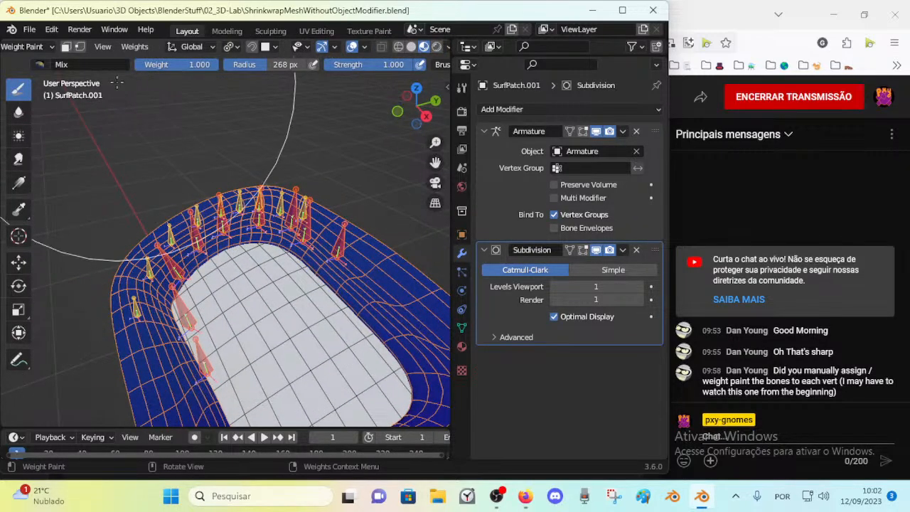
{"action": "left_click", "coordinate": [141, 49]}
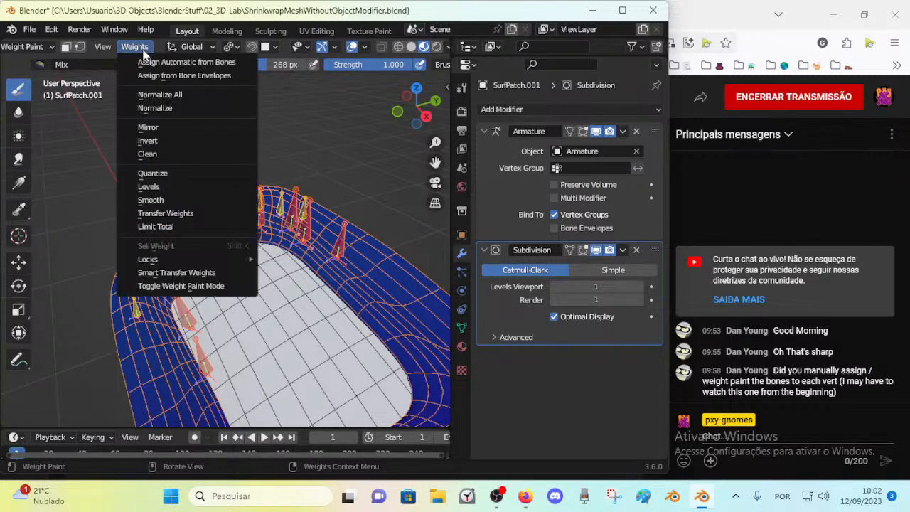
{"action": "left_click", "coordinate": [155, 158]}
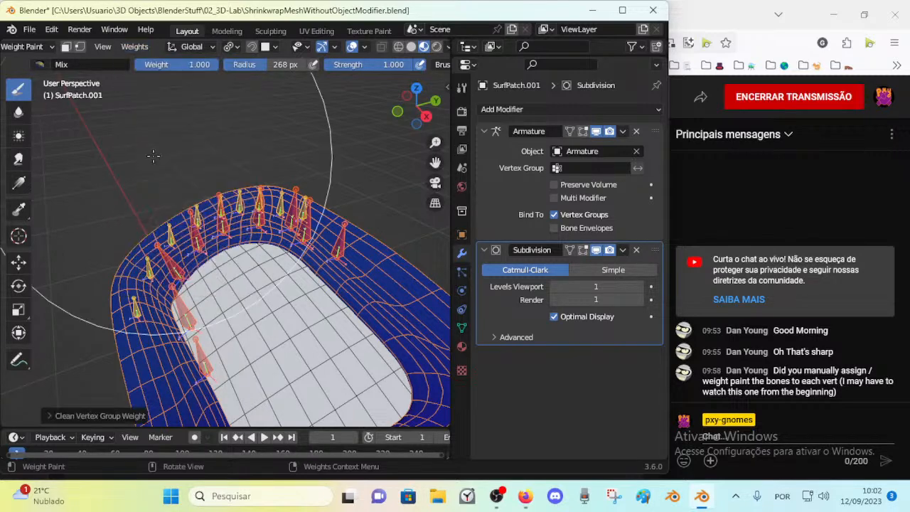
{"action": "left_click", "coordinate": [137, 47]}
{"action": "left_click", "coordinate": [140, 49]}
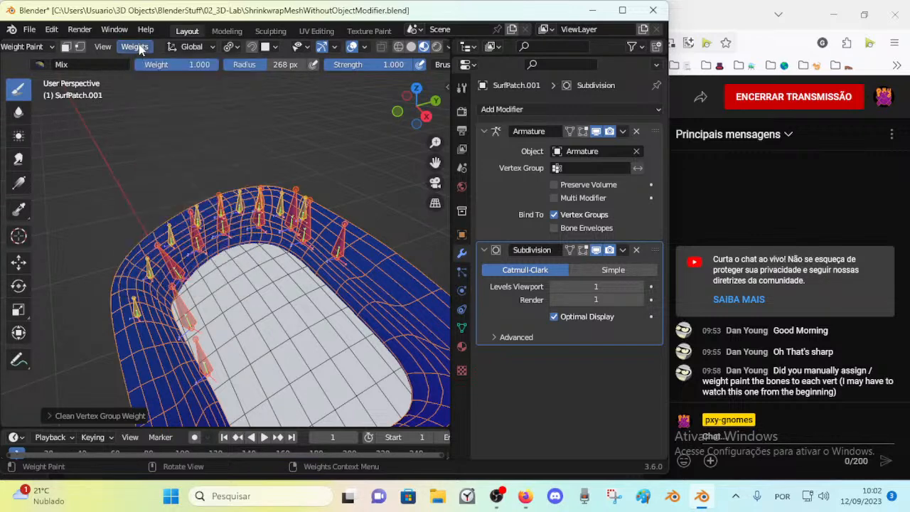
{"action": "left_click", "coordinate": [169, 262], "text": "ctrl"}
{"action": "key", "text": "g"}
{"action": "right_click", "coordinate": [207, 260]}
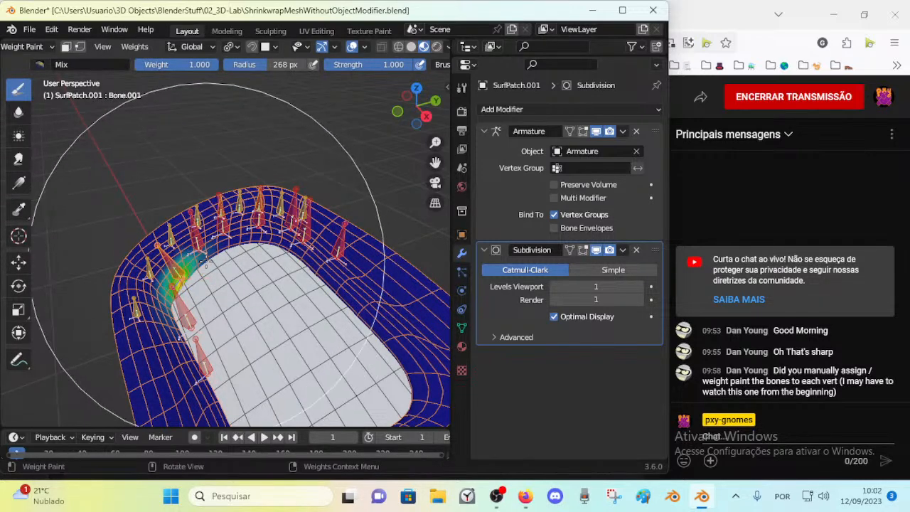
Clean the vertex group weights of the selected pose bones with a limit of 0.990
{"action": "left_click", "coordinate": [205, 260], "text": "ctrl"}
{"action": "left_click", "coordinate": [137, 47]}
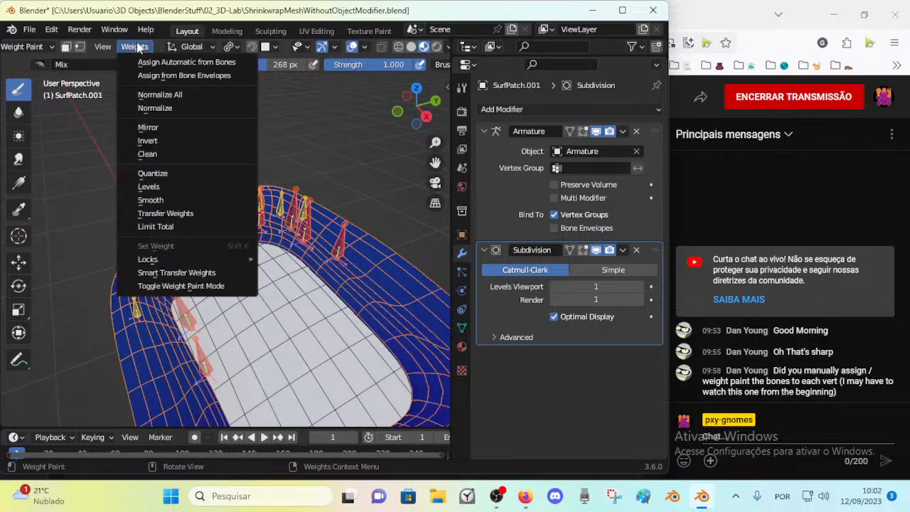
{"action": "left_click", "coordinate": [169, 153]}
{"action": "left_click", "coordinate": [78, 415]}
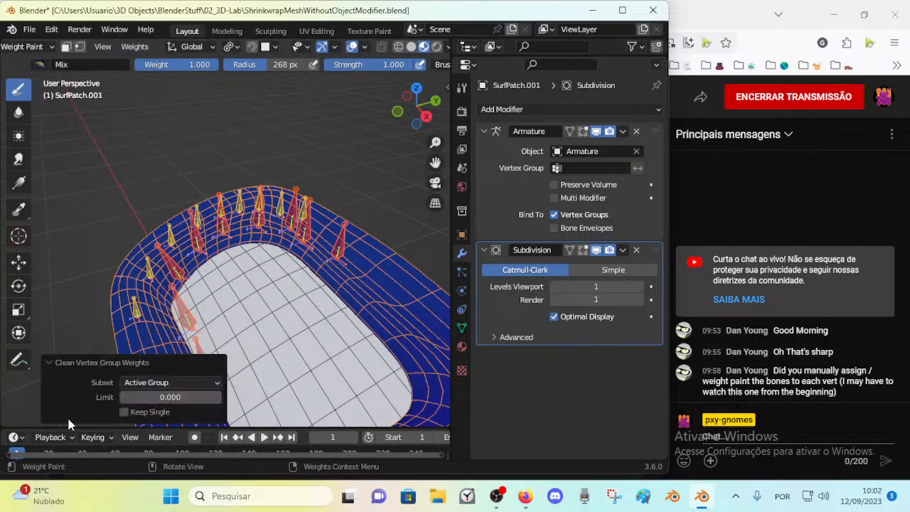
{"action": "left_click", "coordinate": [157, 382]}
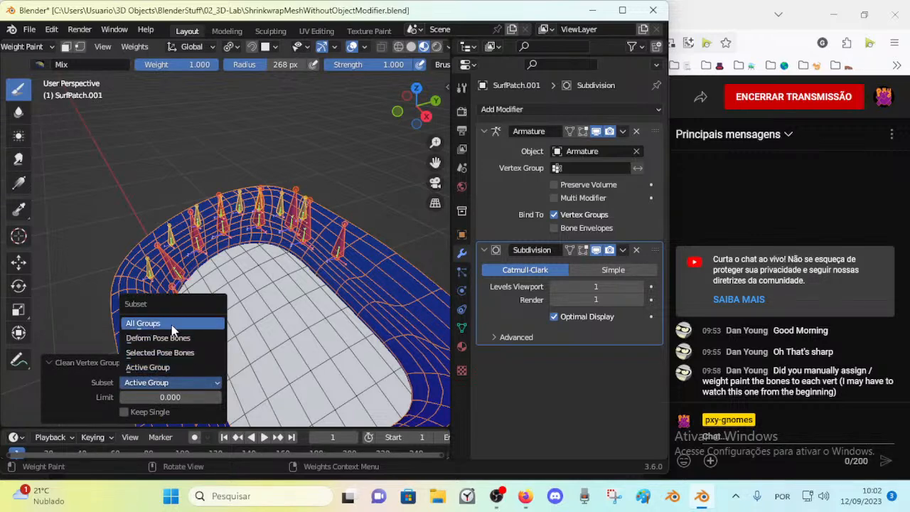
{"action": "left_click", "coordinate": [197, 358]}
{"action": "left_click_drag", "start_coordinate": [187, 398], "coordinate": [241, 397]}
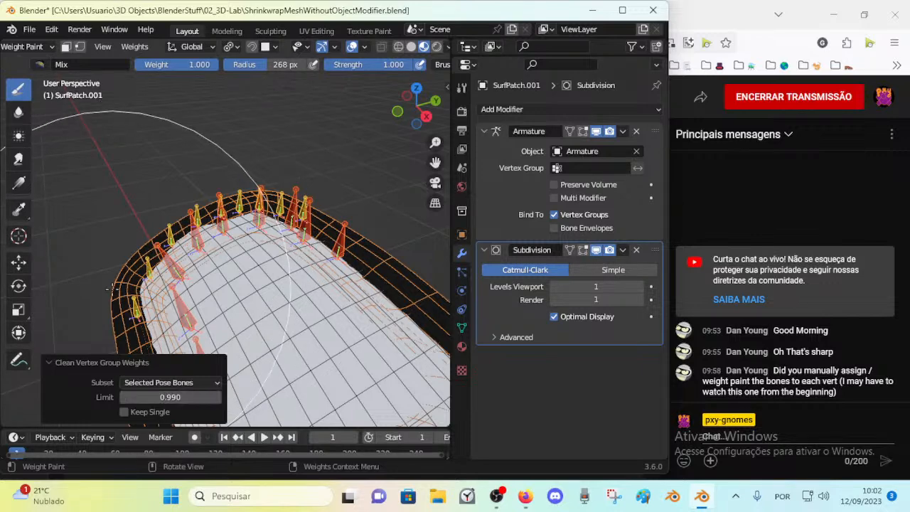
Examine the weights of the eyelid bones one by one along the lid edge
{"action": "left_click", "coordinate": [135, 306], "text": "ctrl"}
{"action": "left_click", "coordinate": [151, 268], "text": "ctrl"}
{"action": "left_click", "coordinate": [170, 240], "text": "ctrl"}
{"action": "left_click", "coordinate": [190, 236], "text": "ctrl"}
{"action": "left_click", "coordinate": [201, 222], "text": "ctrl"}
{"action": "left_click", "coordinate": [223, 220], "text": "ctrl"}
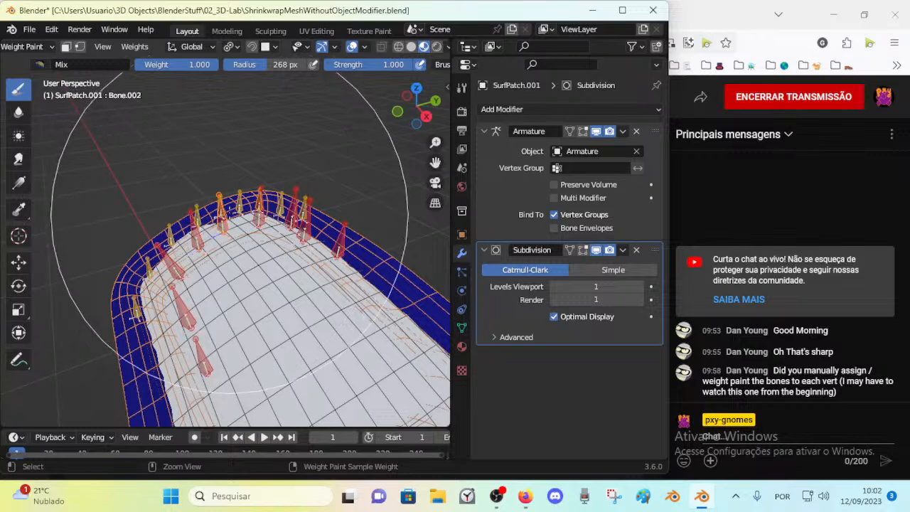
{"action": "left_click", "coordinate": [242, 214], "text": "ctrl"}
{"action": "left_click", "coordinate": [259, 216], "text": "ctrl"}
{"action": "left_click", "coordinate": [280, 216], "text": "ctrl"}
{"action": "left_click", "coordinate": [302, 223], "text": "ctrl"}
Check the weights of the last bones at the end of the lid, including Bone.011 and Bone.009, and reselect all bones
{"action": "key", "text": "a"}
{"action": "left_click", "coordinate": [344, 237], "text": "ctrl"}
{"action": "mouse_move", "coordinate": [334, 242]}
{"action": "middle_mouse_down"}
{"action": "mouse_move", "coordinate": [139, 291]}
{"action": "mouse_move", "coordinate": [163, 280]}
{"action": "mouse_move", "coordinate": [301, 285]}
{"action": "middle_mouse_up"}
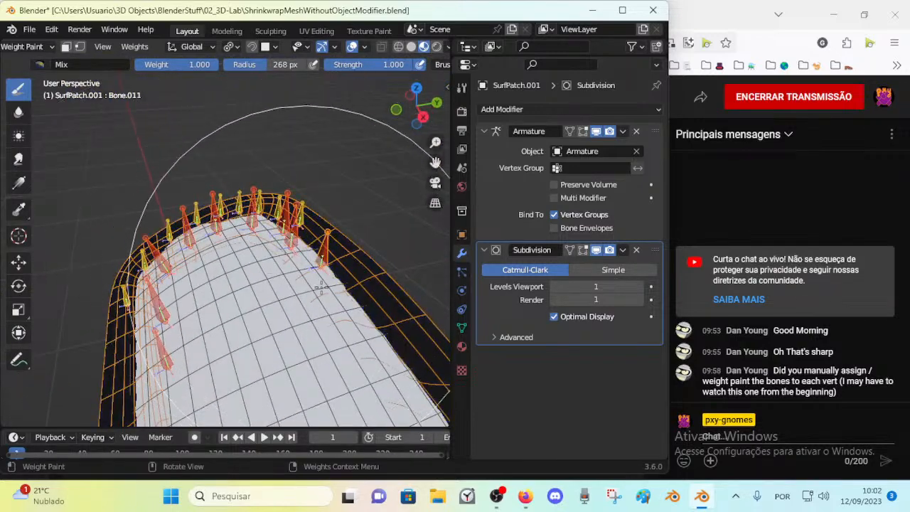
{"action": "key", "text": "alt+a"}
{"action": "key", "text": "a"}
{"action": "left_click", "coordinate": [324, 248], "text": "ctrl"}
{"action": "left_click", "coordinate": [295, 239], "text": "ctrl"}
{"action": "key", "text": "a"}
{"action": "middle_click_drag", "start_coordinate": [298, 238], "coordinate": [218, 282]}
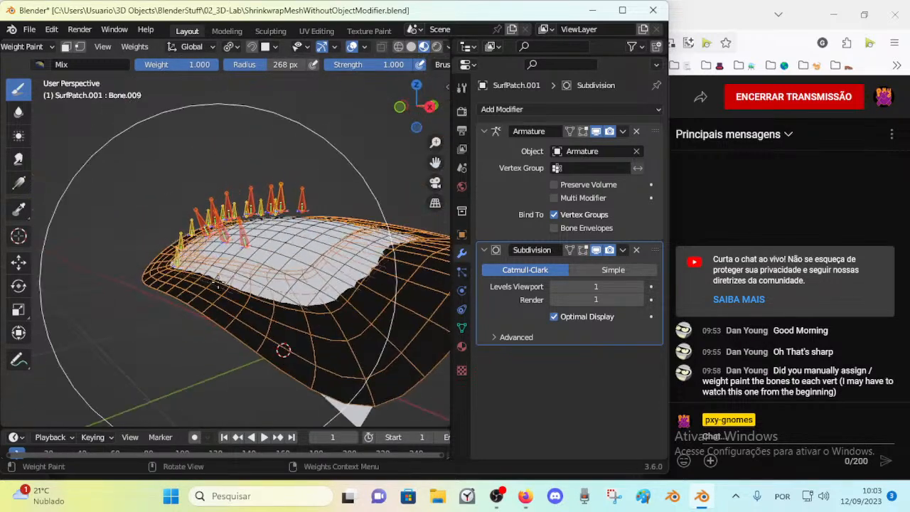
Examine the vertex groups of SurfPatch.001
{"action": "scroll", "coordinate": [218, 283], "scroll_direction": "up", "scroll_amount": 1}
{"action": "left_click", "coordinate": [462, 328]}
{"action": "left_click_drag", "start_coordinate": [634, 171], "coordinate": [622, 150]}
{"action": "middle_click_drag", "start_coordinate": [306, 228], "coordinate": [298, 245]}
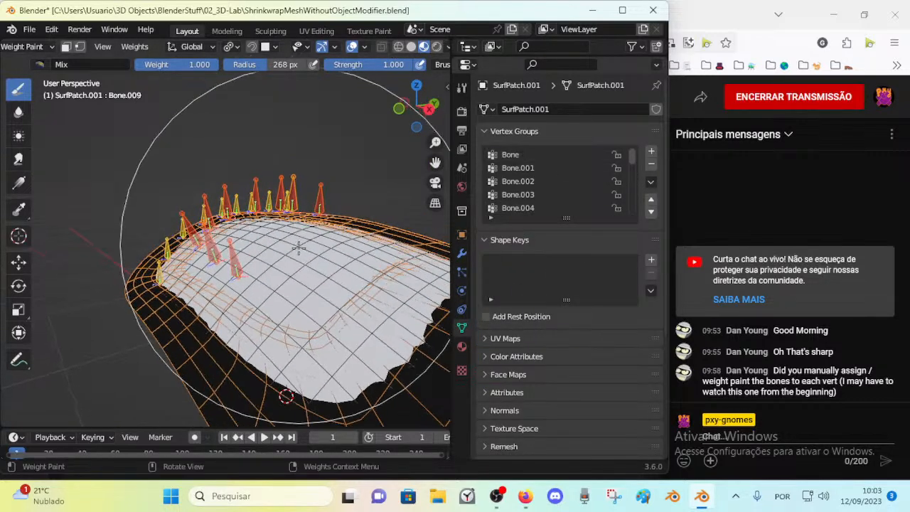
Return to Object Mode and show only the Main bone layer, with the Armature selected
{"action": "key", "text": "ctrl+Tab"}
{"action": "key", "text": "n"}
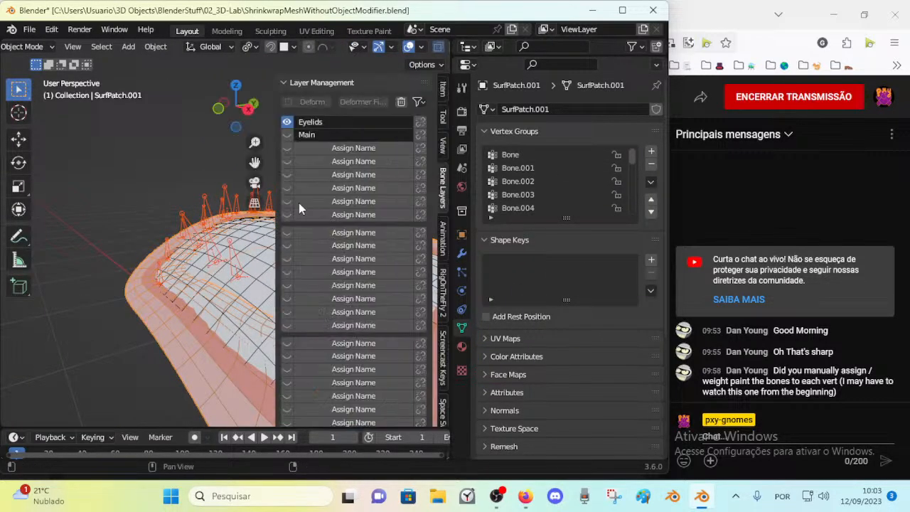
{"action": "key", "text": "n"}
{"action": "left_click", "coordinate": [257, 135]}
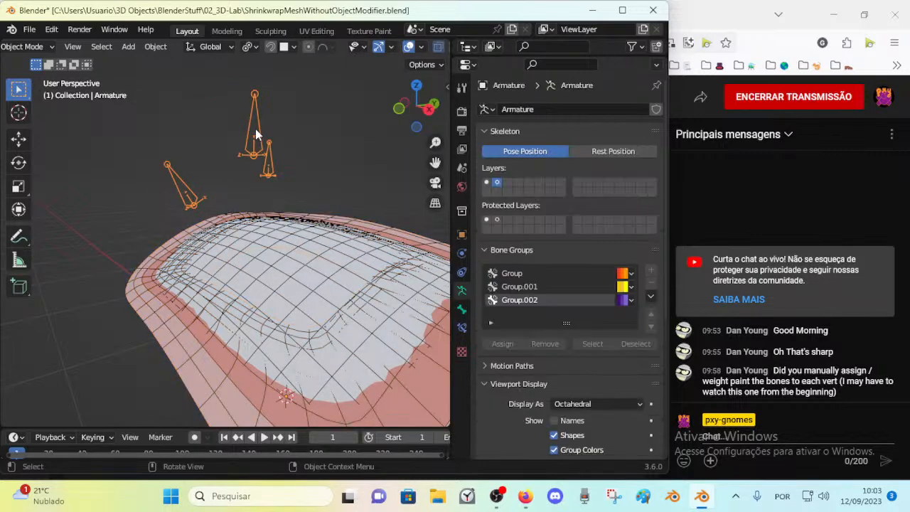
In the Armature's Edit Mode, rename the three control bones above the mesh MAIN, LEFT and RIGHT
{"action": "key", "text": "Tab"}
{"action": "key", "text": "F2"}
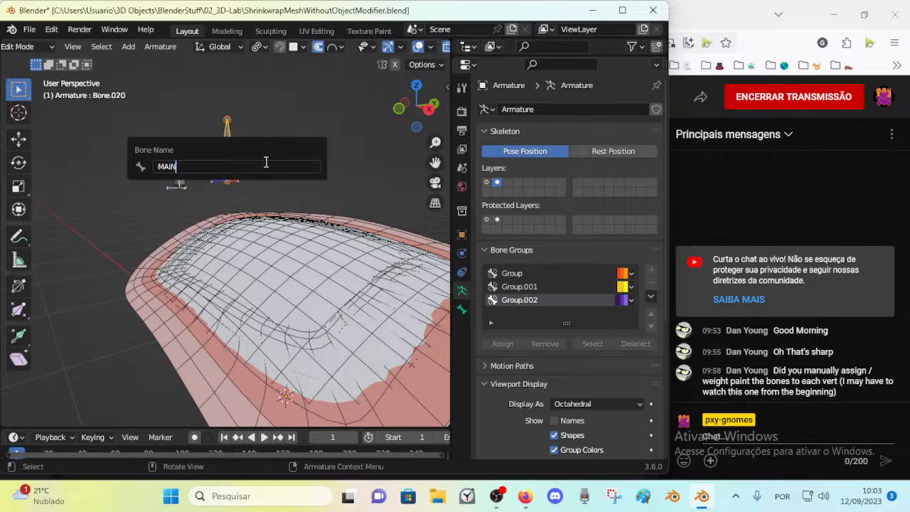
{"action": "key", "text": "Return"}
{"action": "left_click", "coordinate": [184, 169]}
{"action": "key", "text": "F2"}
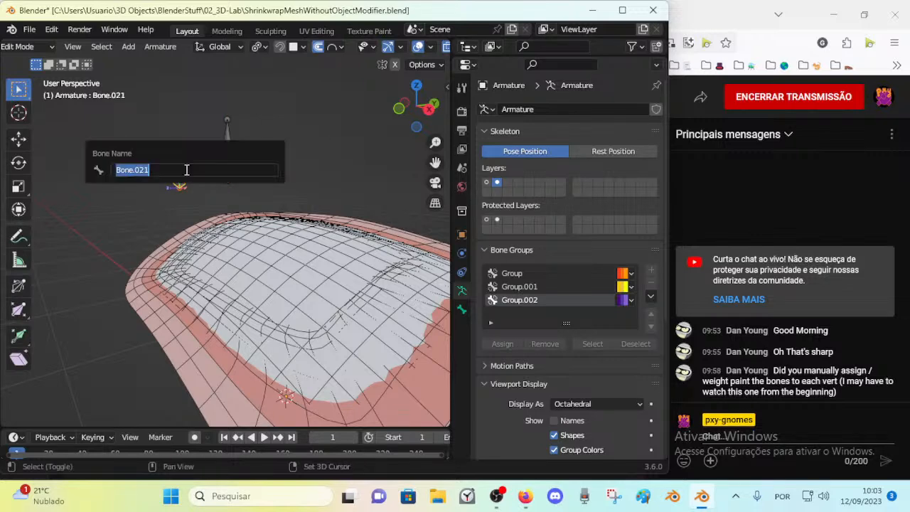
{"action": "key", "text": "Return"}
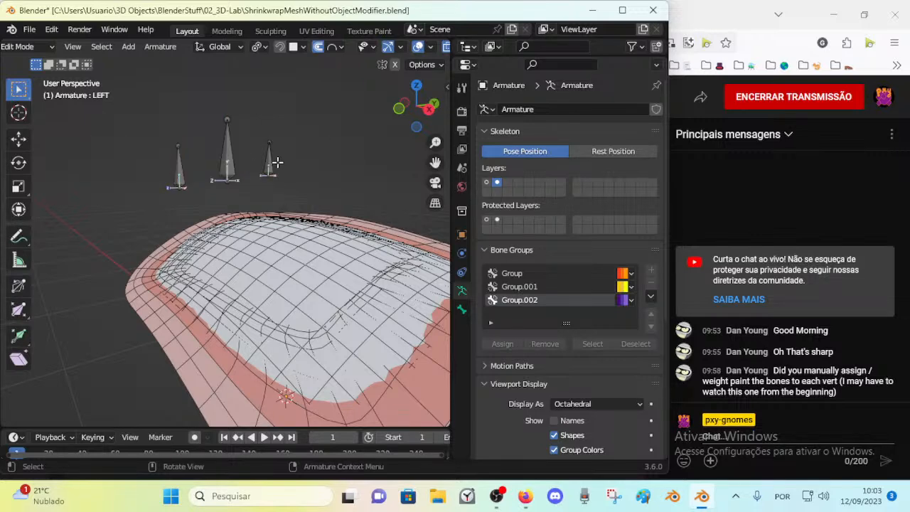
{"action": "left_click", "coordinate": [277, 162]}
{"action": "key", "text": "F2"}
{"action": "type", "text": "RIGHT"}
{"action": "key", "text": "Return"}
Rename the large bone below the mesh HEAD and the small bone above it BEHIND, and leave Edit Mode
{"action": "middle_click_drag", "start_coordinate": [291, 309], "coordinate": [278, 241]}
{"action": "left_click", "coordinate": [254, 336]}
{"action": "key", "text": "F2"}
{"action": "type", "text": "HEA"}
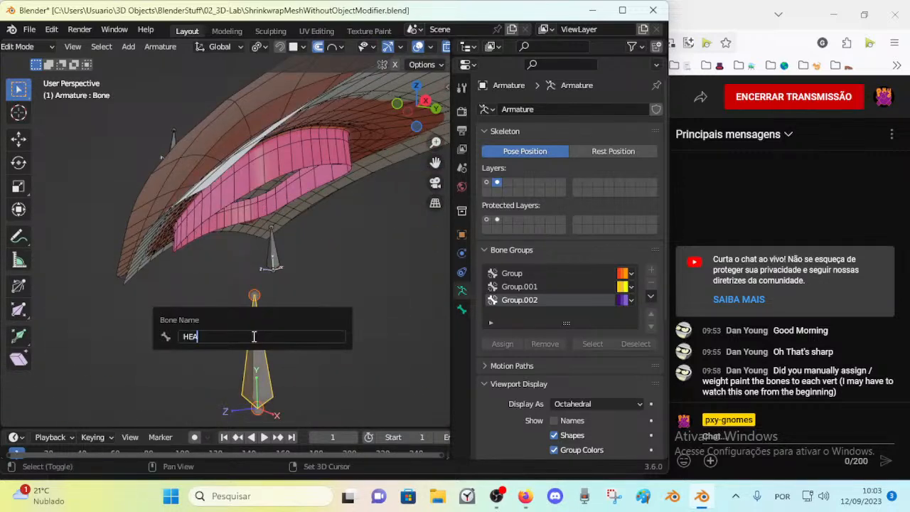
{"action": "type", "text": "D"}
{"action": "key", "text": "Return"}
{"action": "left_click", "coordinate": [271, 251]}
{"action": "key", "text": "F2"}
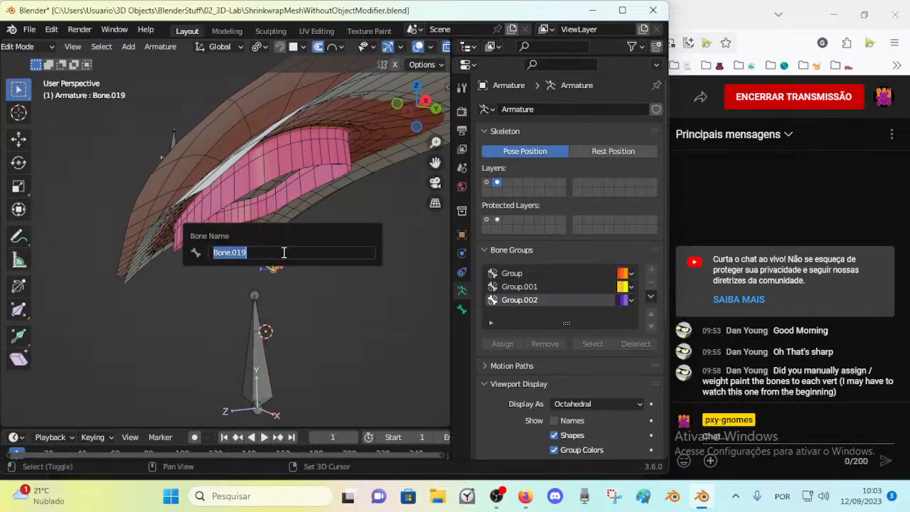
{"action": "key", "text": "Return"}
{"action": "middle_click_drag", "start_coordinate": [218, 263], "coordinate": [235, 348]}
{"action": "key", "text": "Tab"}
Select SurfPatch.001 in Object Mode and enlarge its vertex group list
{"action": "middle_click_drag", "start_coordinate": [213, 199], "coordinate": [247, 196]}
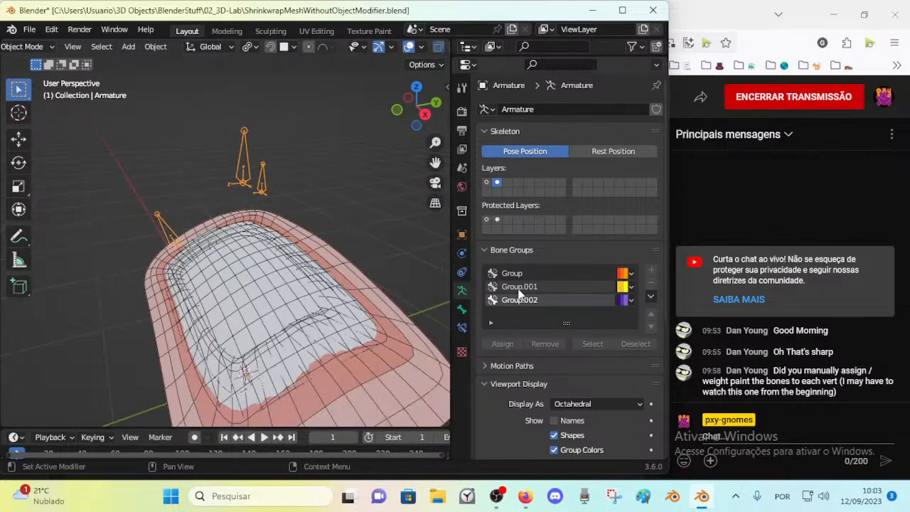
{"action": "key", "text": "ctrl+Tab"}
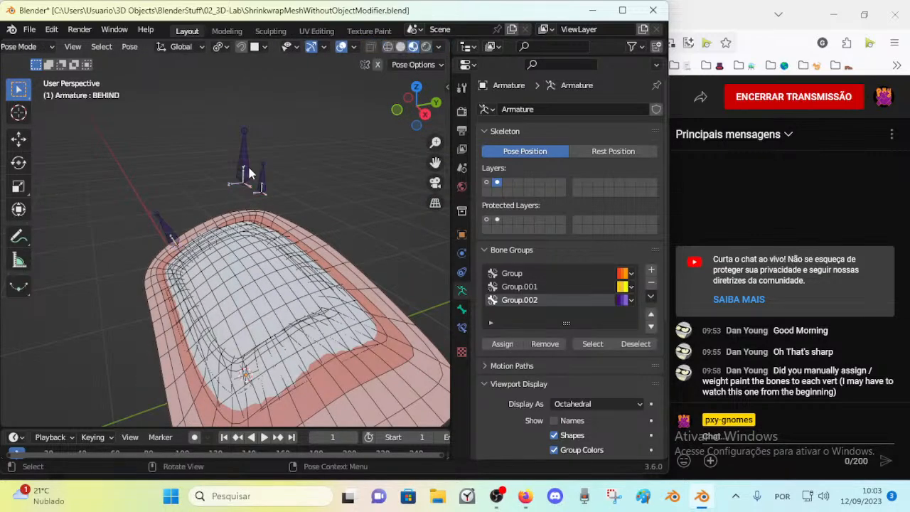
{"action": "key", "text": "ctrl+Tab"}
{"action": "left_click", "coordinate": [329, 243]}
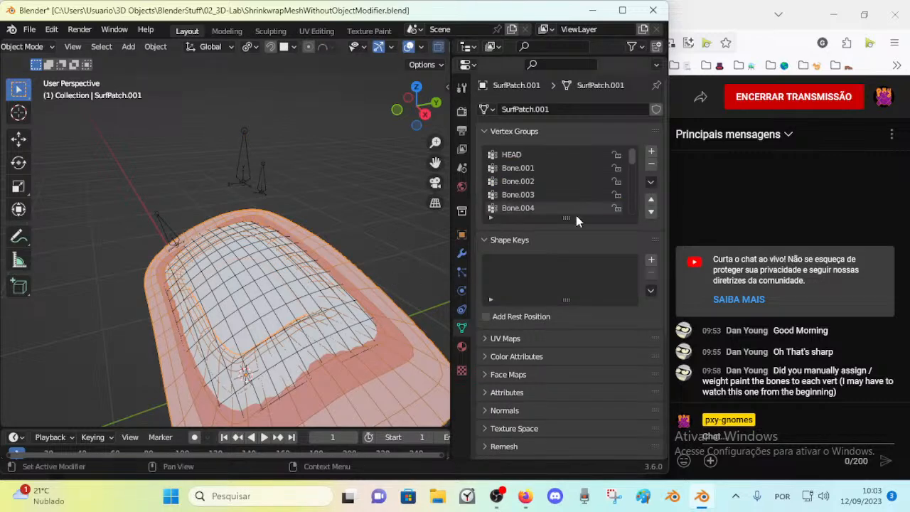
{"action": "left_click_drag", "start_coordinate": [565, 216], "coordinate": [564, 337]}
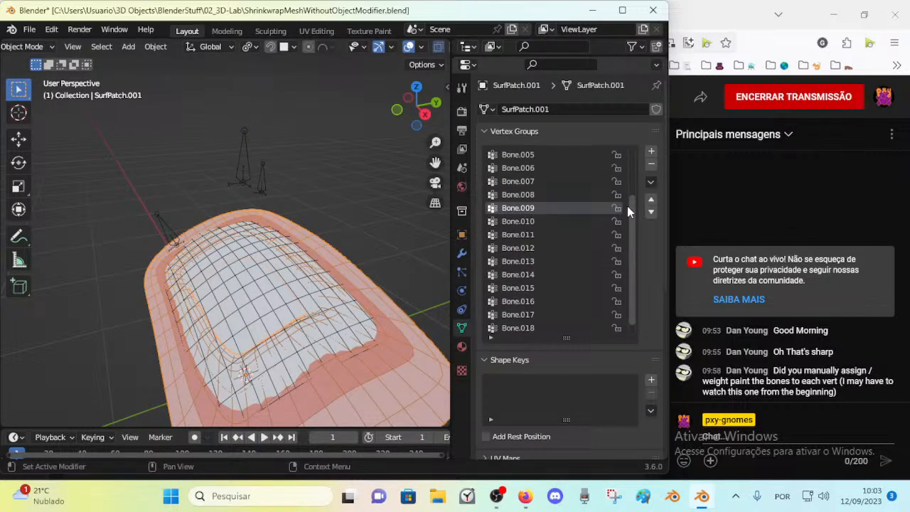
Lock the BEHIND and HEAD vertex groups of SurfPatch.001
{"action": "scroll", "coordinate": [629, 199], "scroll_direction": "up", "scroll_amount": 5}
{"action": "left_click", "coordinate": [603, 168]}
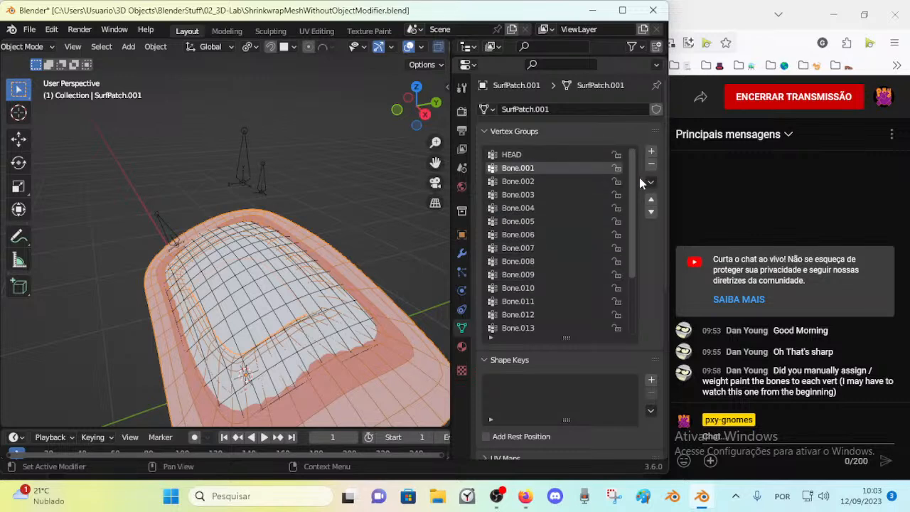
{"action": "left_click_drag", "start_coordinate": [632, 182], "coordinate": [631, 218]}
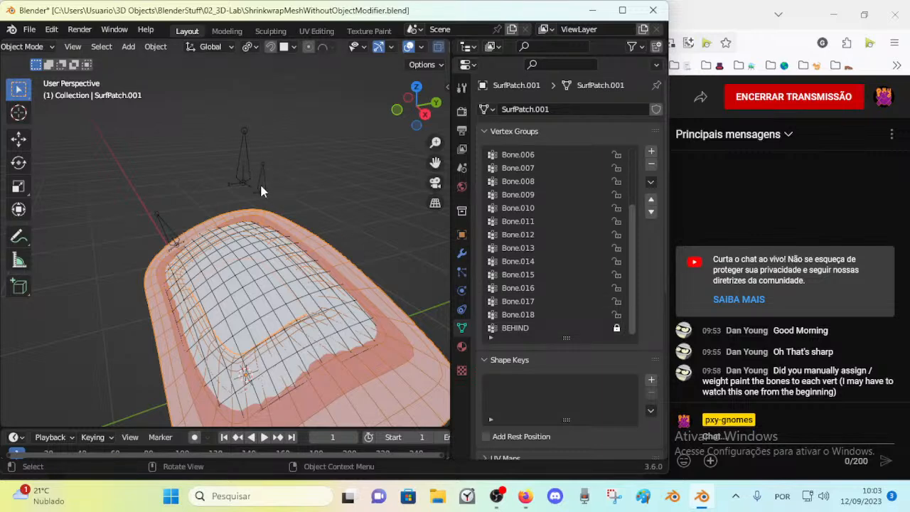
{"action": "left_click_drag", "start_coordinate": [628, 267], "coordinate": [615, 167]}
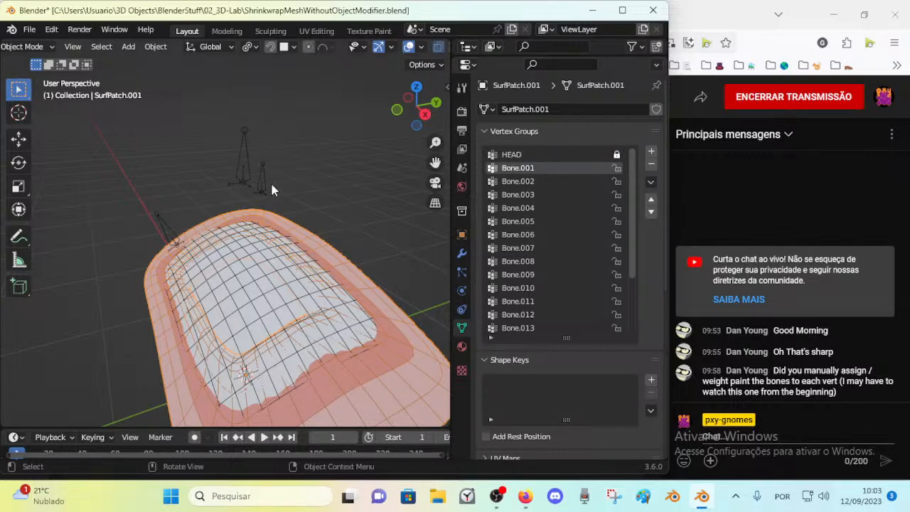
{"action": "left_click_drag", "start_coordinate": [630, 177], "coordinate": [602, 155]}
Delete all unlocked vertex groups of SurfPatch.001
{"action": "left_click", "coordinate": [650, 182]}
{"action": "mouse_move", "coordinate": [594, 213]}
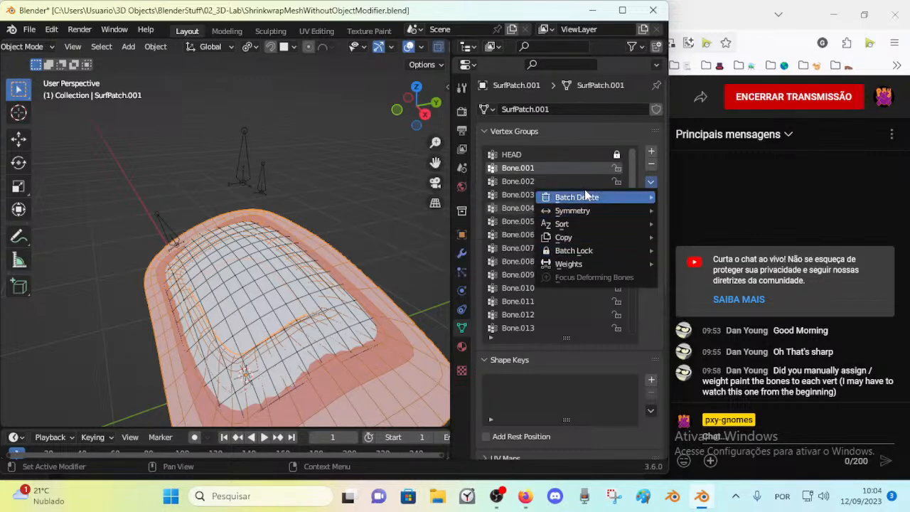
{"action": "mouse_move", "coordinate": [584, 197]}
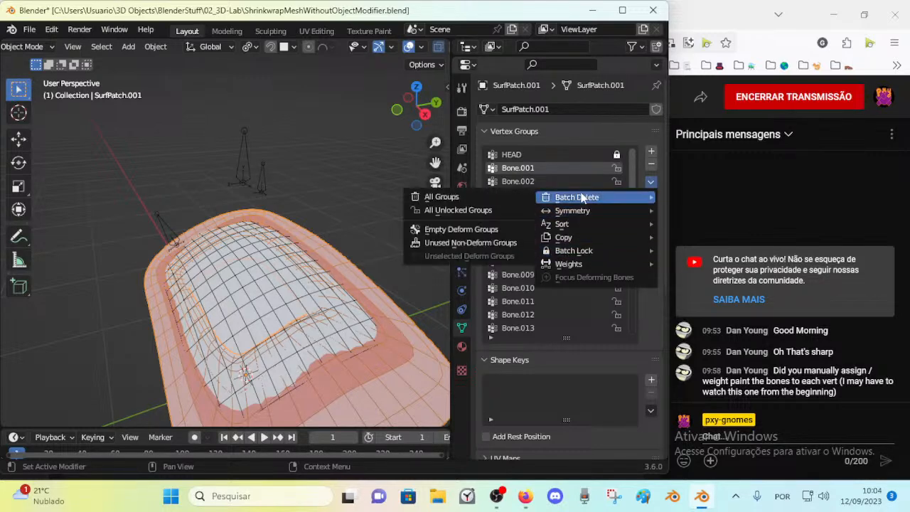
{"action": "left_click", "coordinate": [487, 210]}
Select the Armature together with SurfPatch.001 as the active object and enter Weight Paint mode
{"action": "key", "text": "ctrl+Tab"}
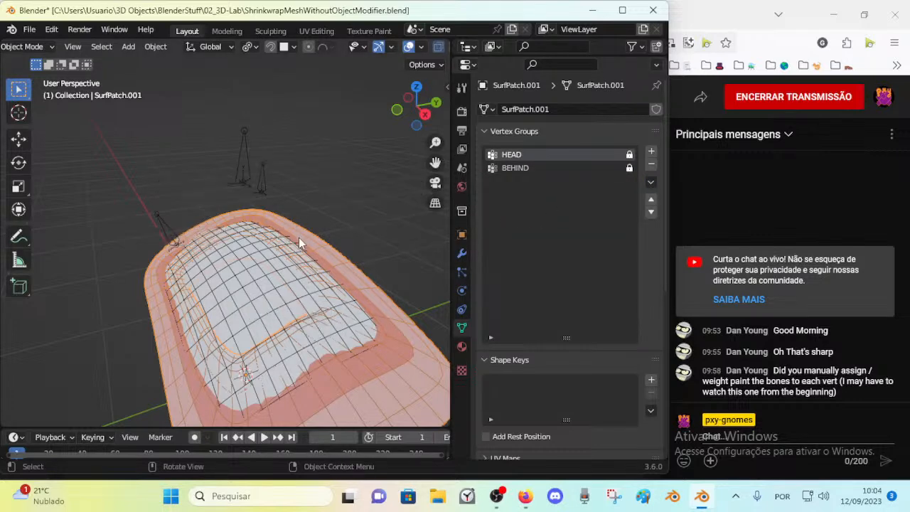
{"action": "left_click", "coordinate": [253, 273]}
{"action": "left_click", "coordinate": [291, 243]}
{"action": "left_click", "coordinate": [278, 257]}
{"action": "left_click", "coordinate": [164, 248]}
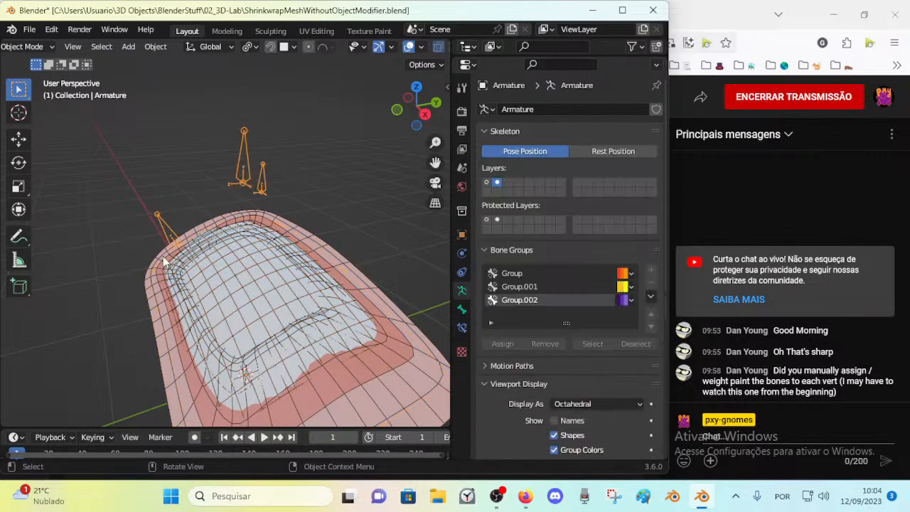
{"action": "left_click", "coordinate": [150, 297], "text": "shift"}
{"action": "key", "text": "ctrl+Tab"}
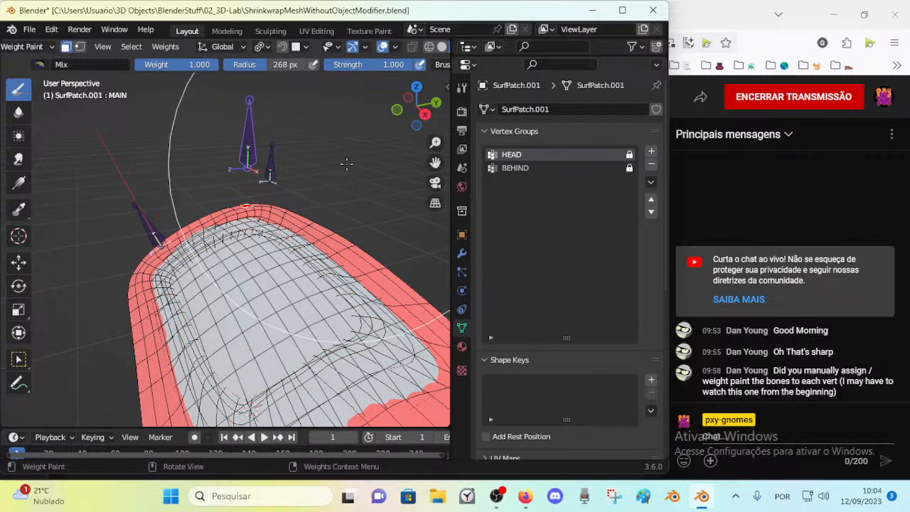
Show the Eyelids bone layer and hide the Main layer
{"action": "key", "text": "n"}
{"action": "left_click", "coordinate": [289, 122]}
{"action": "left_click", "coordinate": [290, 134]}
{"action": "key", "text": "n"}
{"action": "middle_click_drag", "start_coordinate": [228, 214], "coordinate": [240, 216]}
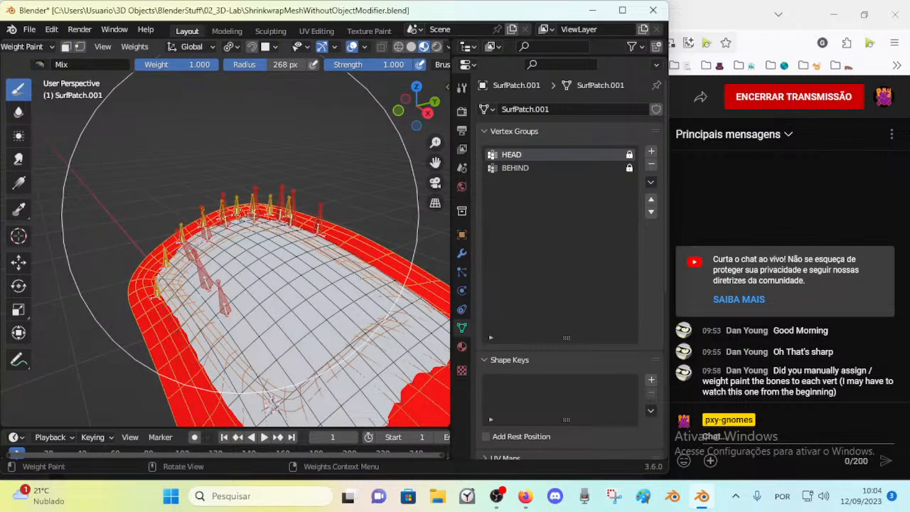
Return to Object Mode, show the Main bone layer alongside Eyelids and select the Armature
{"action": "key", "text": "ctrl+Tab"}
{"action": "key", "text": "n"}
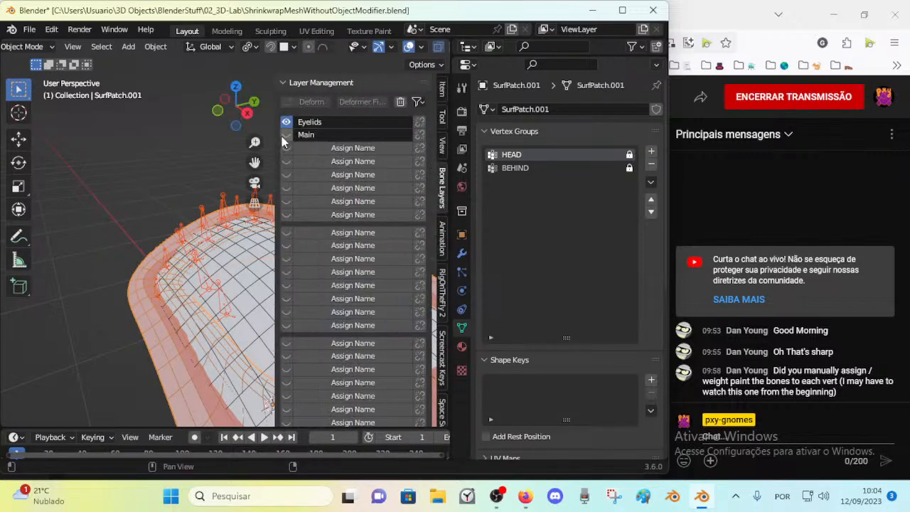
{"action": "key", "text": "n"}
{"action": "left_click", "coordinate": [257, 140]}
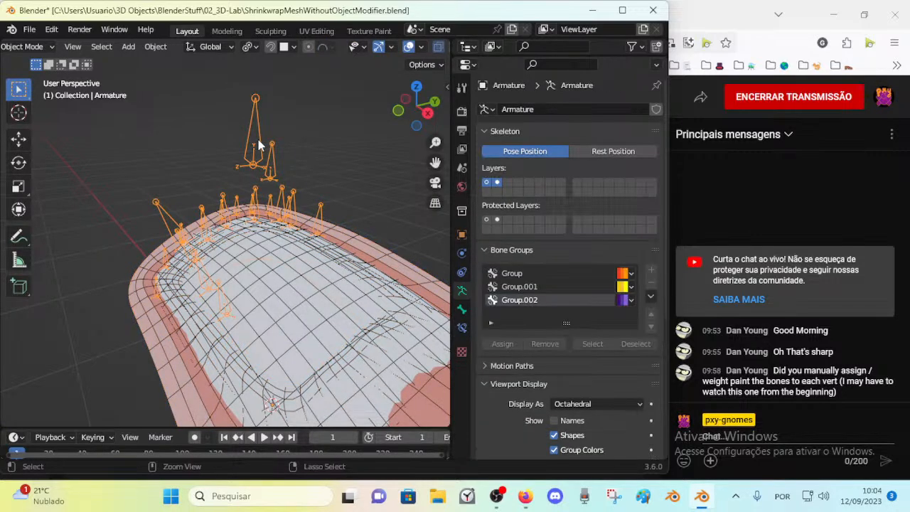
Put the Armature in Edit Mode, hide the Main bone layer and select all of the eyelid bones
{"action": "key", "text": "ctrl+Tab"}
{"action": "key", "text": "alt+a"}
{"action": "key", "text": "Tab"}
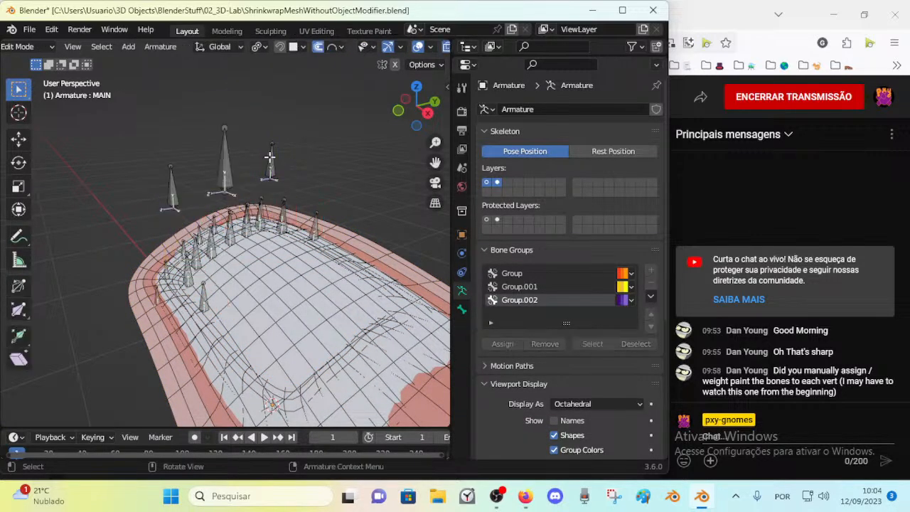
{"action": "key", "text": "n"}
{"action": "left_click", "coordinate": [287, 134]}
{"action": "key", "text": "n"}
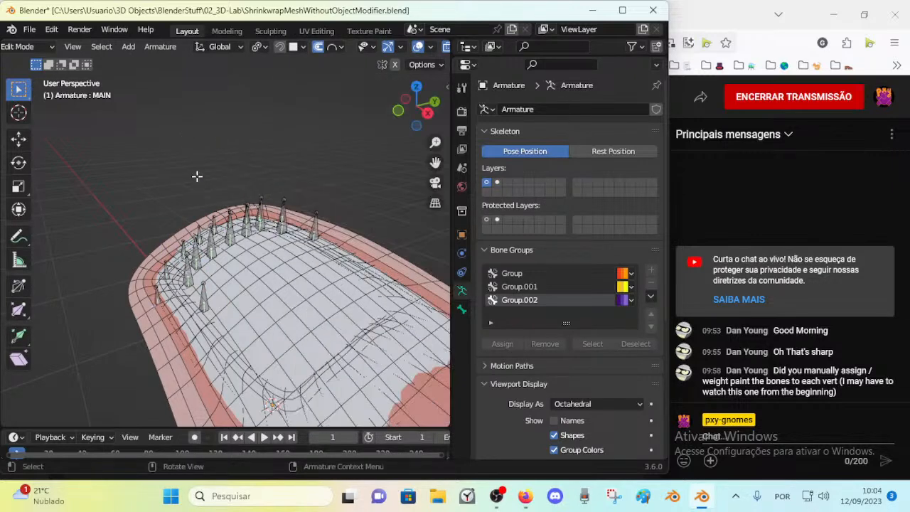
{"action": "key", "text": "a"}
Return to Object Mode, add SurfPatch.001 to the selection as the active object and enter Weight Paint mode
{"action": "key", "text": "ctrl+Tab"}
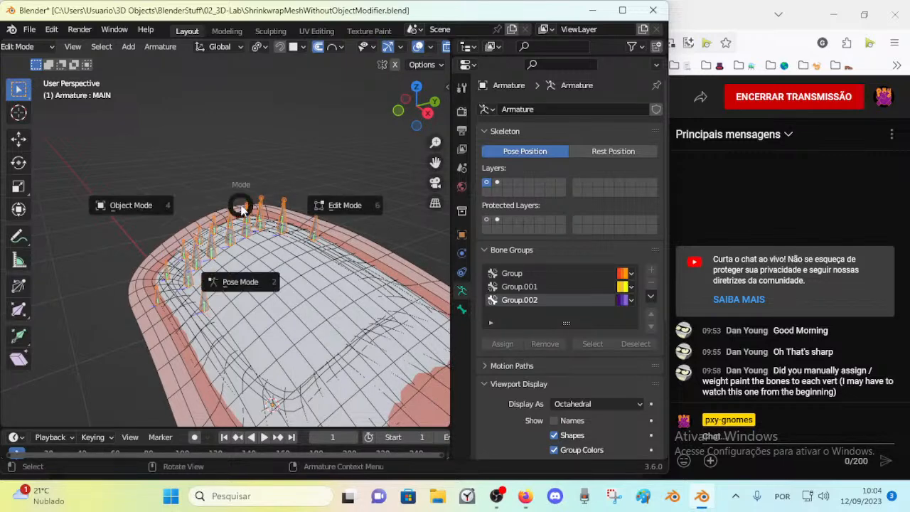
{"action": "left_click", "coordinate": [227, 211]}
{"action": "left_click", "coordinate": [150, 319], "text": "shift"}
{"action": "key", "text": "ctrl+Tab"}
{"action": "left_click", "coordinate": [95, 276]}
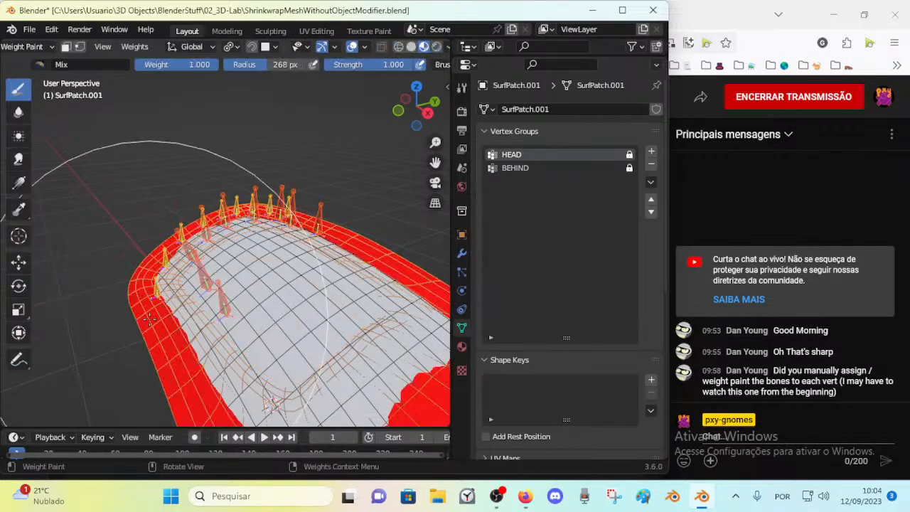
Assign automatic weights from the selected eyelid bones to SurfPatch.001
{"action": "middle_click_drag", "start_coordinate": [243, 246], "coordinate": [243, 267]}
{"action": "left_click", "coordinate": [204, 240], "text": "ctrl"}
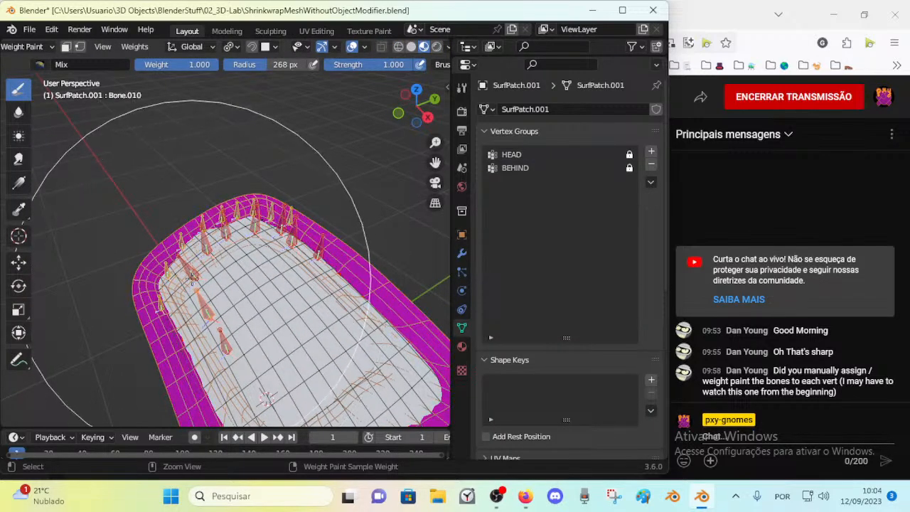
{"action": "left_click", "coordinate": [236, 216], "text": "ctrl"}
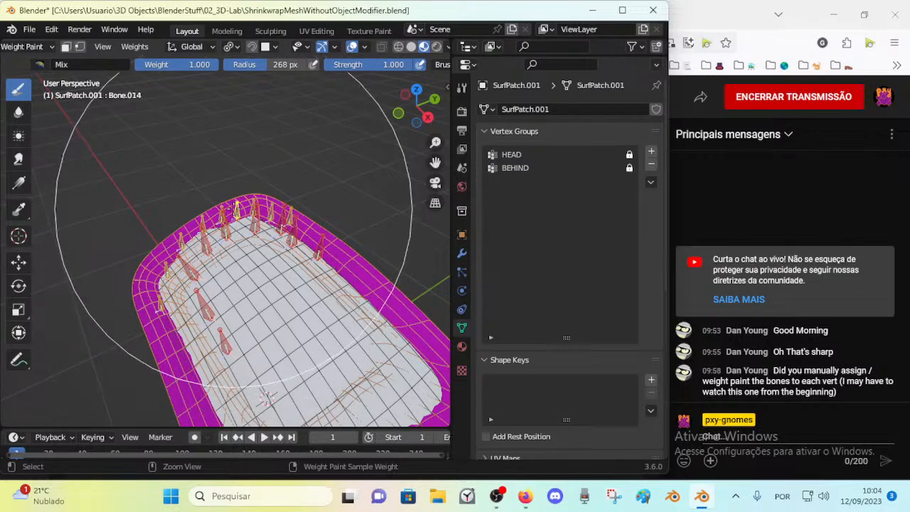
{"action": "left_click", "coordinate": [256, 224], "text": "ctrl"}
{"action": "left_click", "coordinate": [292, 237], "text": "ctrl"}
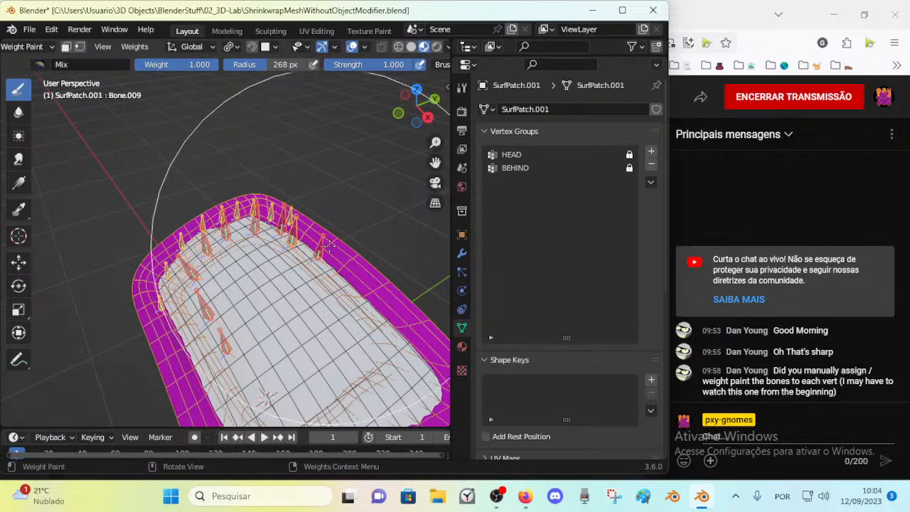
{"action": "left_click", "coordinate": [135, 48]}
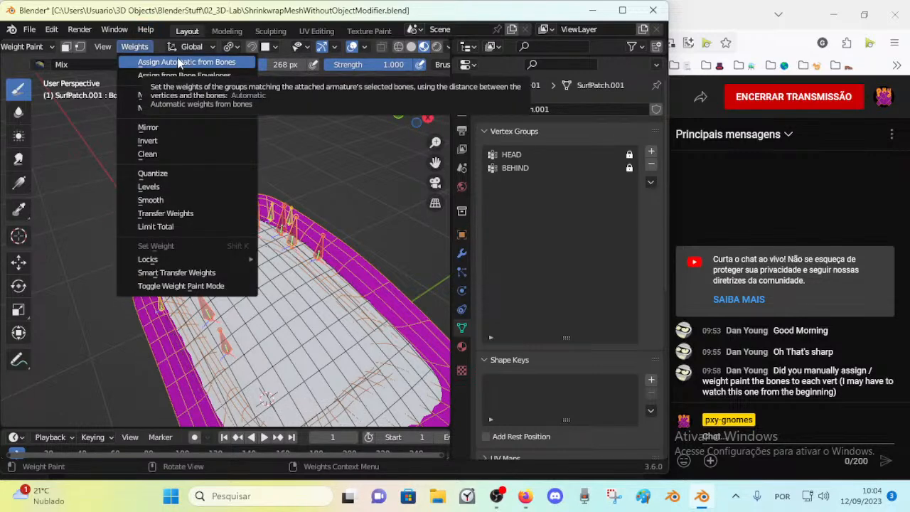
{"action": "left_click", "coordinate": [221, 63]}
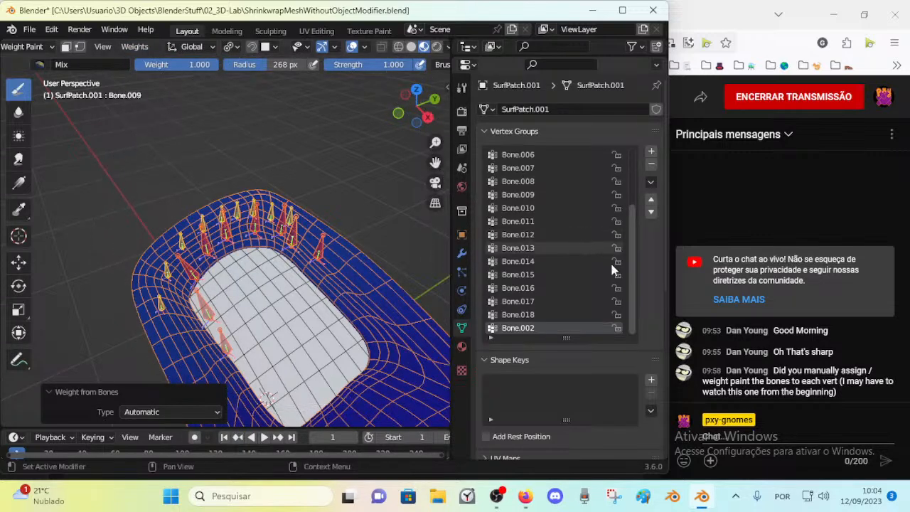
Examine the weights of each bone in the outer eyelid row, from Bone.018 around to Bone.017
{"action": "middle_click_drag", "start_coordinate": [378, 262], "coordinate": [182, 260]}
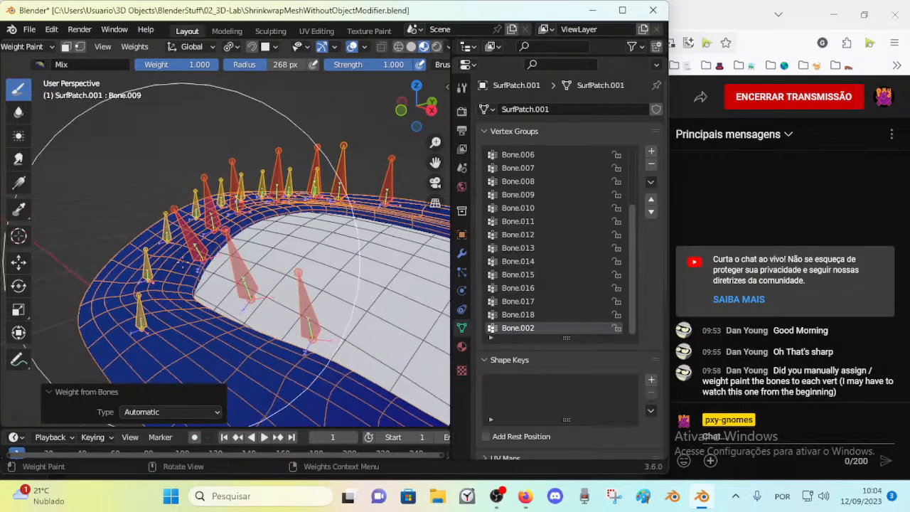
{"action": "left_click", "coordinate": [142, 302], "text": "ctrl"}
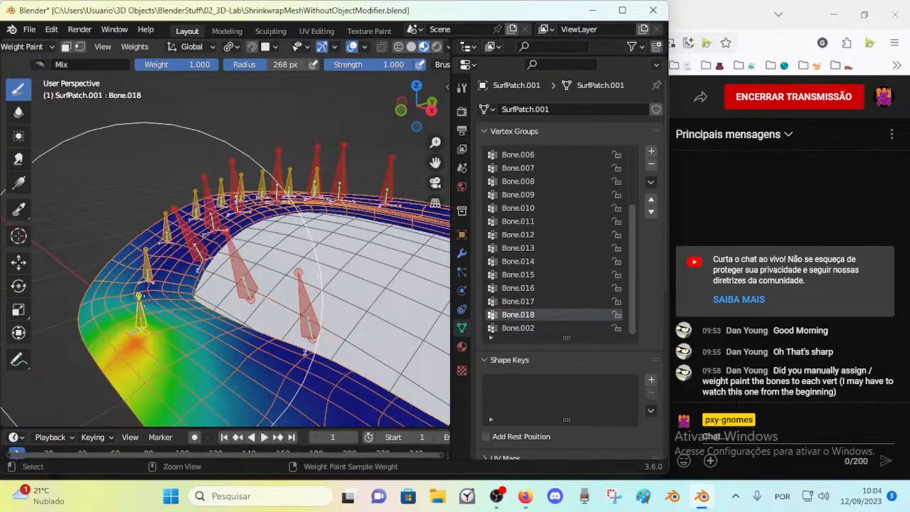
{"action": "left_click", "coordinate": [148, 265], "text": "ctrl"}
{"action": "middle_click_drag", "start_coordinate": [148, 265], "coordinate": [121, 319]}
{"action": "left_click", "coordinate": [157, 250], "text": "ctrl"}
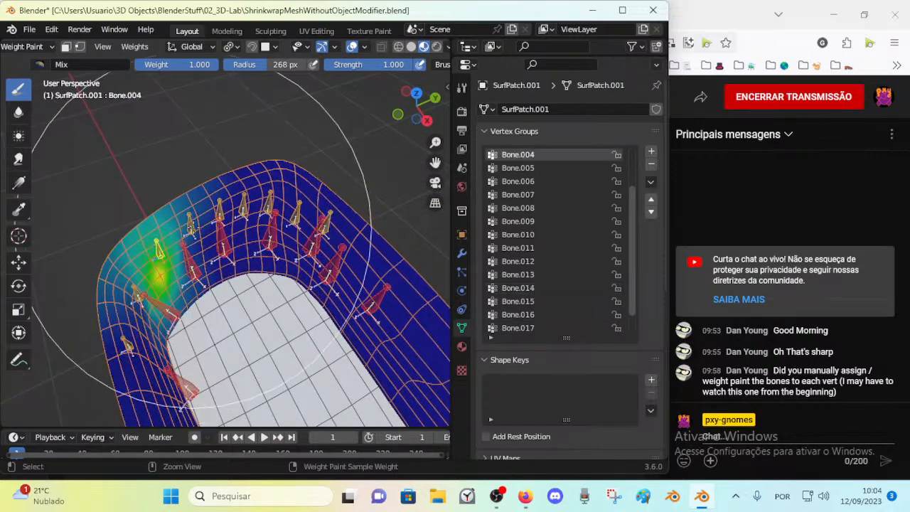
{"action": "left_click", "coordinate": [190, 224], "text": "ctrl"}
{"action": "left_click", "coordinate": [220, 211], "text": "ctrl"}
{"action": "left_click", "coordinate": [245, 208], "text": "ctrl"}
{"action": "left_click", "coordinate": [267, 206], "text": "ctrl"}
{"action": "left_click", "coordinate": [304, 209], "text": "ctrl"}
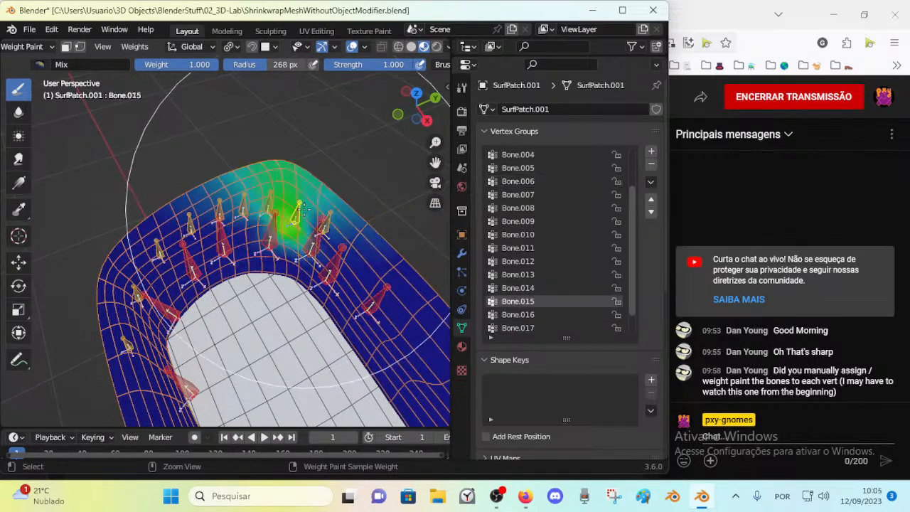
{"action": "middle_click_drag", "start_coordinate": [329, 213], "coordinate": [341, 245]}
{"action": "left_click", "coordinate": [322, 238], "text": "ctrl"}
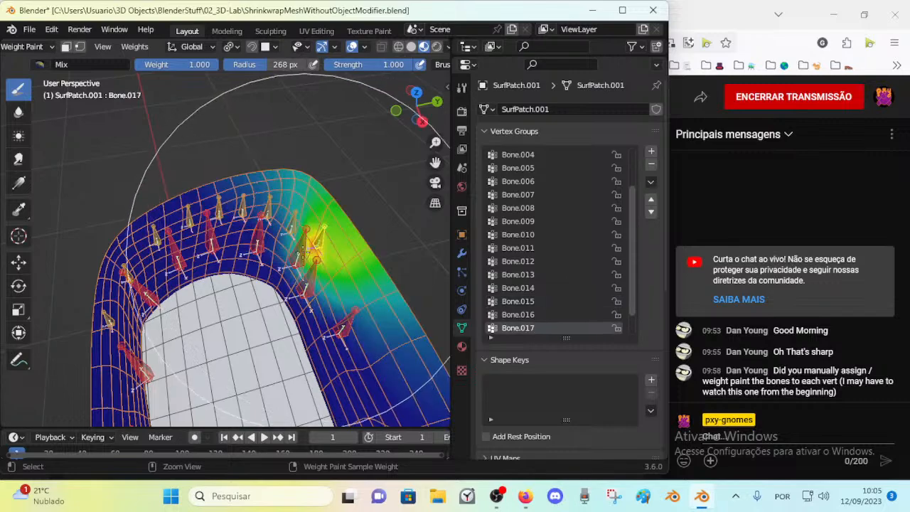
Examine the inner eyelid row's weights and test-move Bone.002 and Bone.007, cancelling each move
{"action": "left_click", "coordinate": [302, 246], "text": "ctrl"}
{"action": "left_click", "coordinate": [259, 242], "text": "ctrl"}
{"action": "middle_click_drag", "start_coordinate": [207, 241], "coordinate": [256, 232]}
{"action": "left_click", "coordinate": [245, 228], "text": "ctrl"}
{"action": "scroll", "coordinate": [256, 247], "scroll_direction": "down", "scroll_amount": 3}
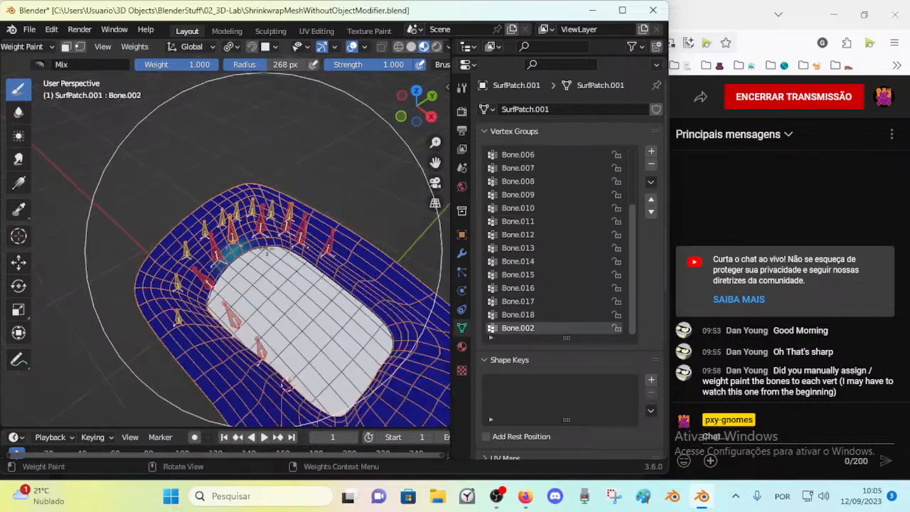
{"action": "key", "text": "g"}
{"action": "right_click", "coordinate": [269, 289]}
{"action": "middle_click_drag", "start_coordinate": [268, 289], "coordinate": [277, 269]}
{"action": "left_click", "coordinate": [242, 254], "text": "ctrl"}
{"action": "key", "text": "g"}
{"action": "right_click", "coordinate": [408, 317]}
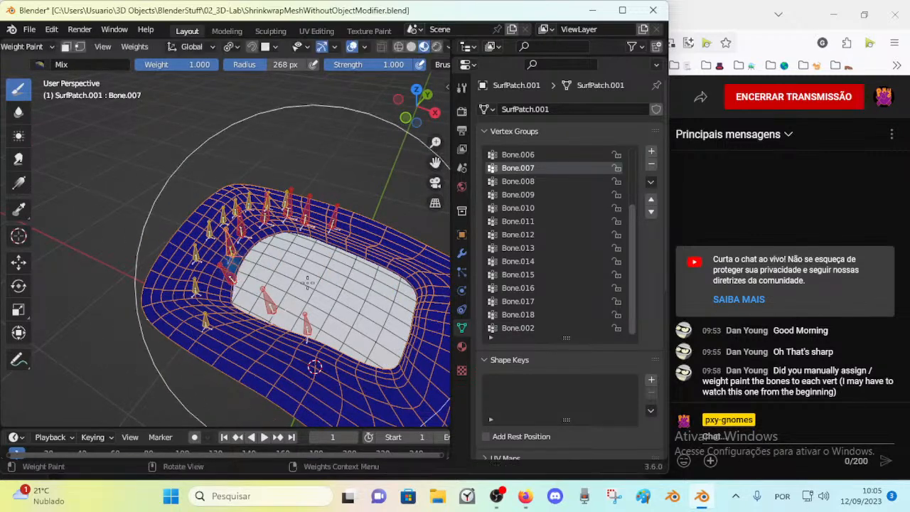
Test the deformation of Bone.001, Bone.007, Bone.002 and Bone.008 in turn with cancelled moves
{"action": "left_click", "coordinate": [243, 281], "text": "ctrl"}
{"action": "key", "text": "g"}
{"action": "right_click", "coordinate": [310, 303]}
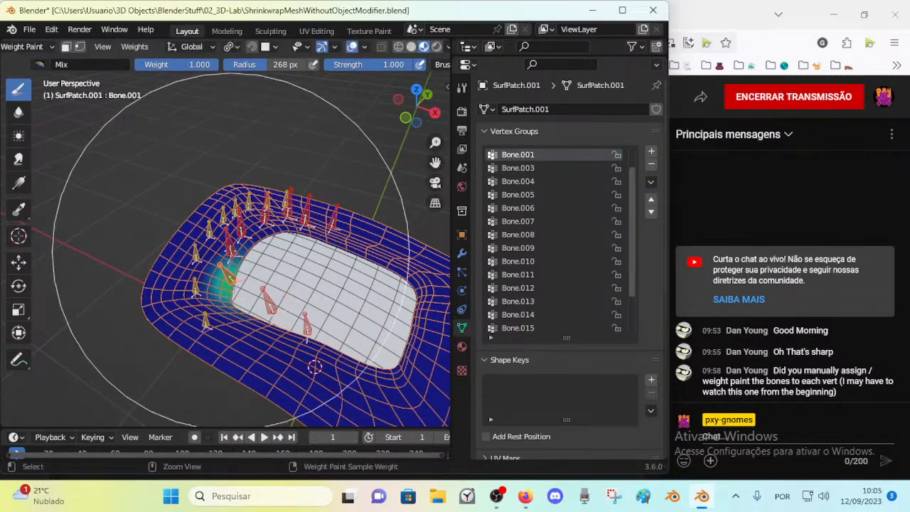
{"action": "left_click", "coordinate": [232, 249], "text": "ctrl"}
{"action": "key", "text": "g"}
{"action": "right_click", "coordinate": [287, 269]}
{"action": "middle_click_drag", "start_coordinate": [287, 269], "coordinate": [270, 275]}
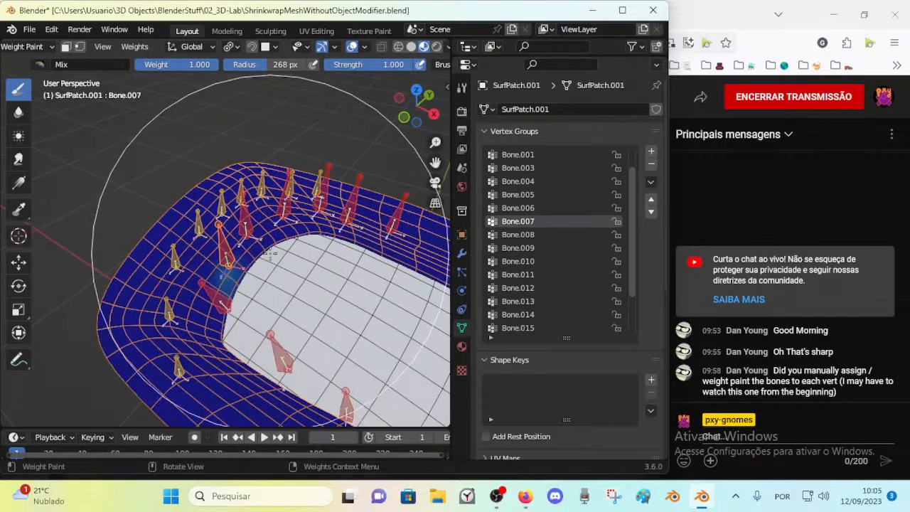
{"action": "left_click", "coordinate": [248, 226], "text": "ctrl"}
{"action": "key", "text": "g"}
{"action": "right_click", "coordinate": [378, 310]}
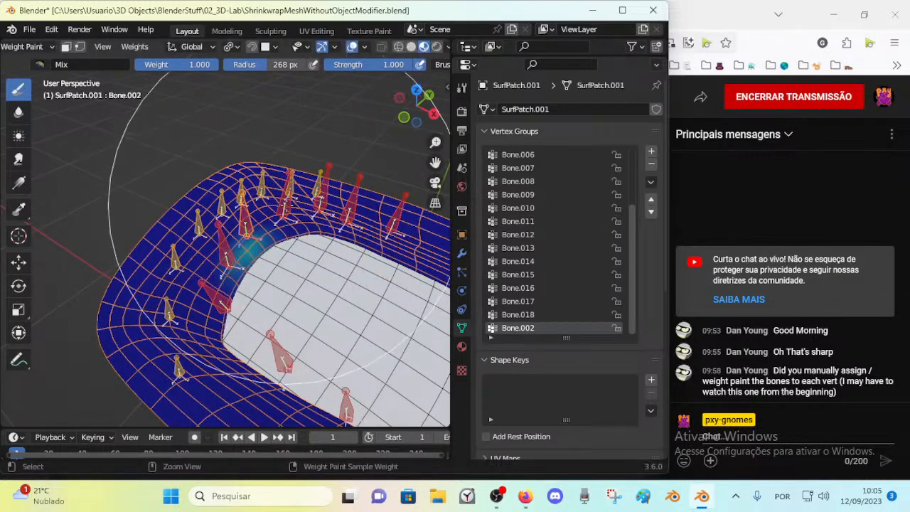
{"action": "left_click", "coordinate": [283, 212], "text": "ctrl"}
{"action": "key", "text": "g"}
{"action": "right_click", "coordinate": [344, 260]}
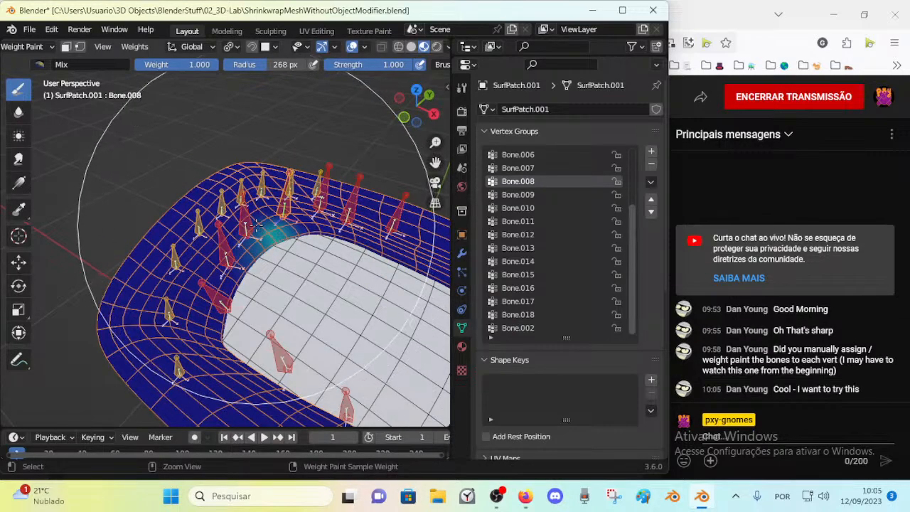
Inspect Bone.008's weights along the inner eyelid rim from above and from underneath the mesh
{"action": "scroll", "coordinate": [286, 275], "scroll_direction": "down", "scroll_amount": 4}
{"action": "middle_click_drag", "start_coordinate": [288, 277], "coordinate": [236, 277]}
{"action": "scroll", "coordinate": [291, 246], "scroll_direction": "up", "scroll_amount": 3}
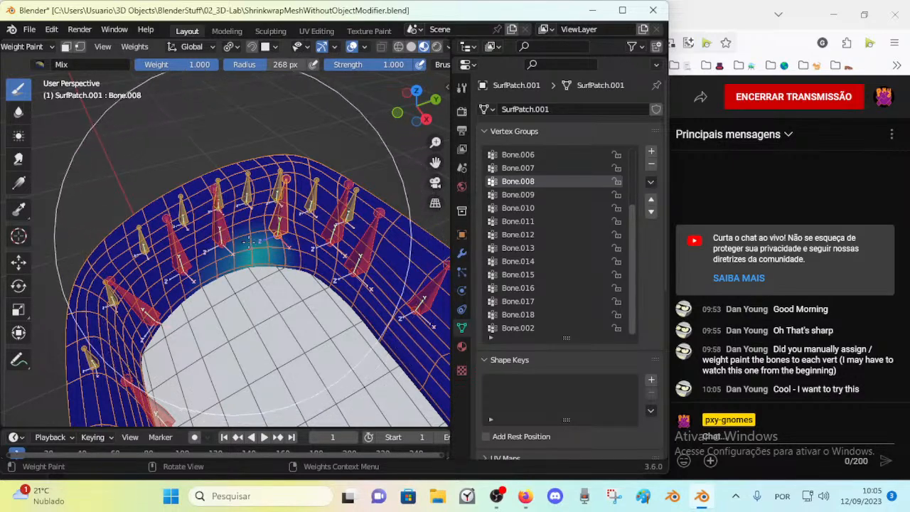
{"action": "mouse_move", "coordinate": [263, 260]}
{"action": "middle_mouse_down"}
{"action": "mouse_move", "coordinate": [228, 412]}
{"action": "mouse_move", "coordinate": [199, 341]}
{"action": "mouse_move", "coordinate": [231, 210]}
{"action": "mouse_move", "coordinate": [423, 263]}
{"action": "mouse_move", "coordinate": [325, 263]}
{"action": "mouse_move", "coordinate": [249, 213]}
{"action": "mouse_move", "coordinate": [206, 199]}
{"action": "middle_mouse_up"}
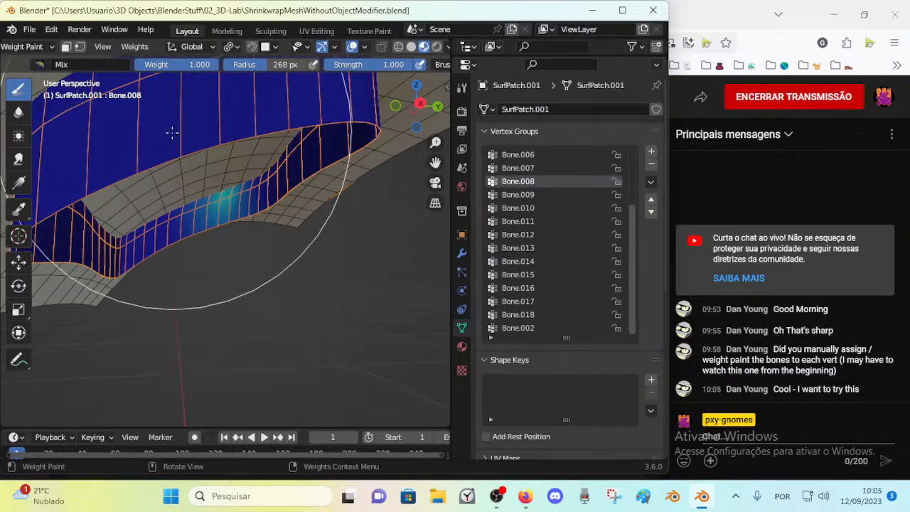
{"action": "middle_click_drag", "start_coordinate": [172, 130], "coordinate": [216, 227]}
{"action": "middle_click_drag", "start_coordinate": [272, 192], "coordinate": [270, 191]}
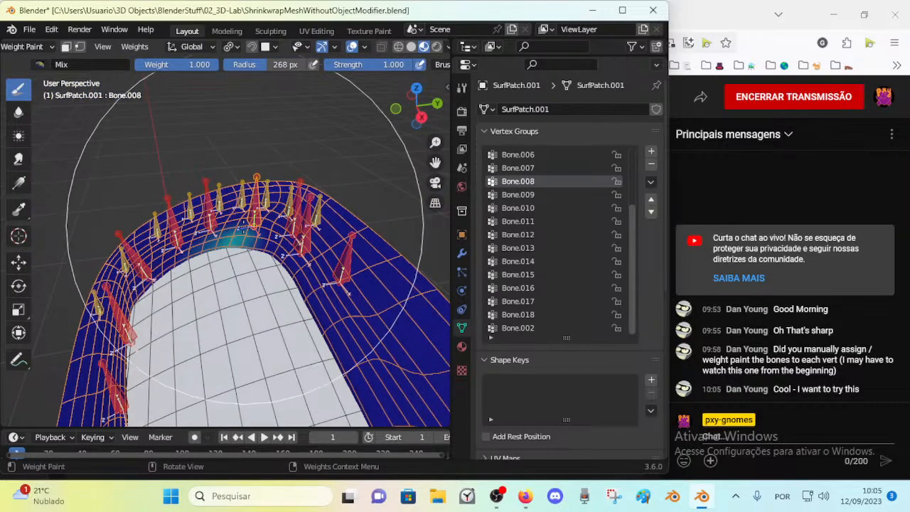
{"action": "left_click", "coordinate": [137, 47]}
{"action": "left_click", "coordinate": [136, 48]}
{"action": "middle_click_drag", "start_coordinate": [252, 249], "coordinate": [262, 174]}
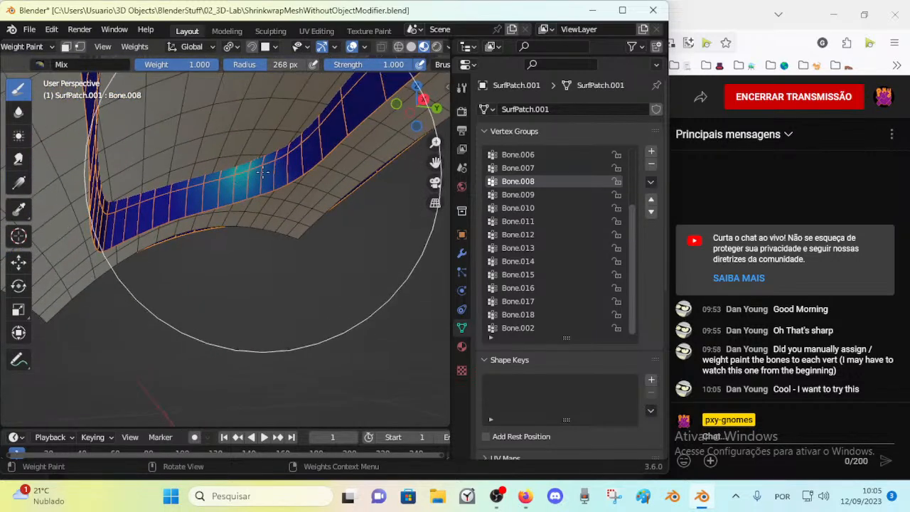
{"action": "scroll", "coordinate": [244, 176], "scroll_direction": "up", "scroll_amount": 2}
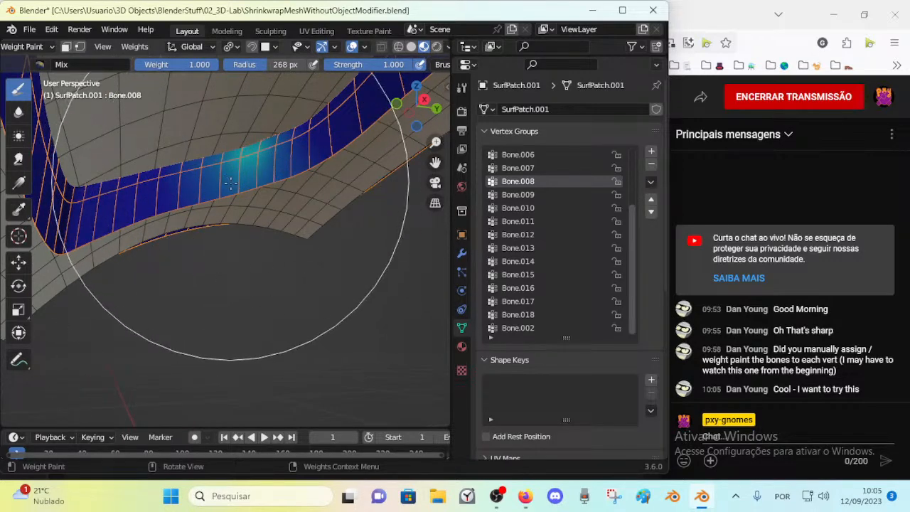
{"action": "middle_click_drag", "start_coordinate": [229, 175], "coordinate": [231, 299]}
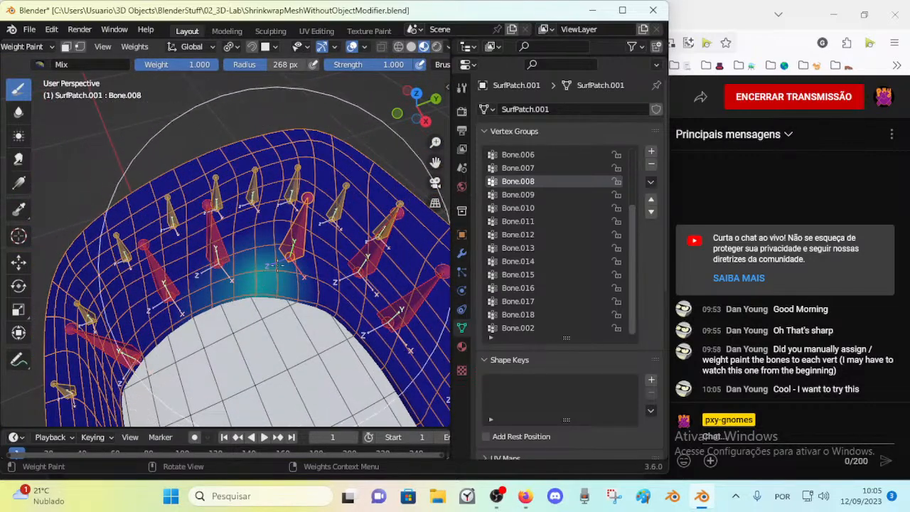
{"action": "mouse_move", "coordinate": [226, 259]}
{"action": "middle_mouse_down"}
{"action": "mouse_move", "coordinate": [251, 240]}
{"action": "mouse_move", "coordinate": [263, 206]}
{"action": "mouse_move", "coordinate": [260, 137]}
{"action": "mouse_move", "coordinate": [248, 277]}
{"action": "mouse_move", "coordinate": [233, 305]}
{"action": "mouse_move", "coordinate": [173, 247]}
{"action": "mouse_move", "coordinate": [231, 277]}
{"action": "mouse_move", "coordinate": [272, 167]}
{"action": "middle_mouse_up"}
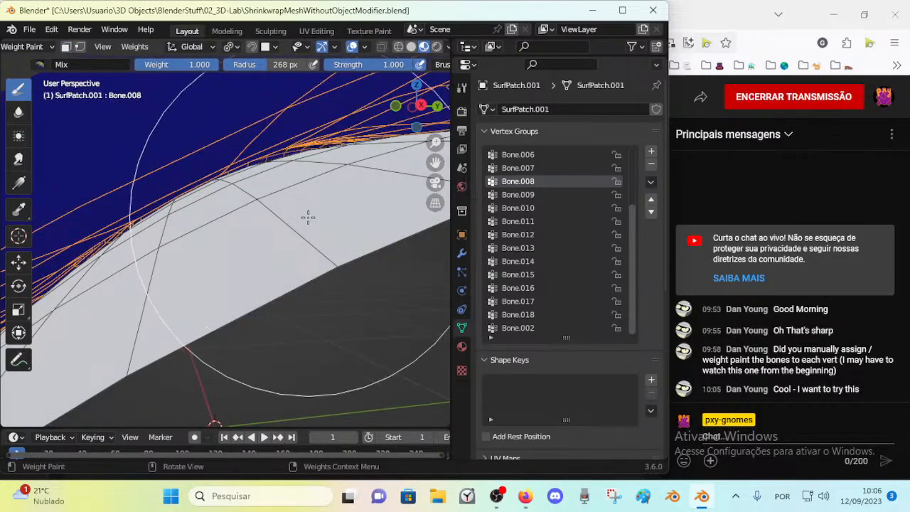
{"action": "middle_click_drag", "start_coordinate": [308, 217], "coordinate": [299, 201]}
Display the BEHIND vertex group's weights and examine them around the inner eyelid rim
{"action": "left_click", "coordinate": [512, 167]}
{"action": "left_click", "coordinate": [511, 169]}
{"action": "scroll", "coordinate": [530, 206], "scroll_direction": "up", "scroll_amount": 3}
{"action": "left_click", "coordinate": [509, 169]}
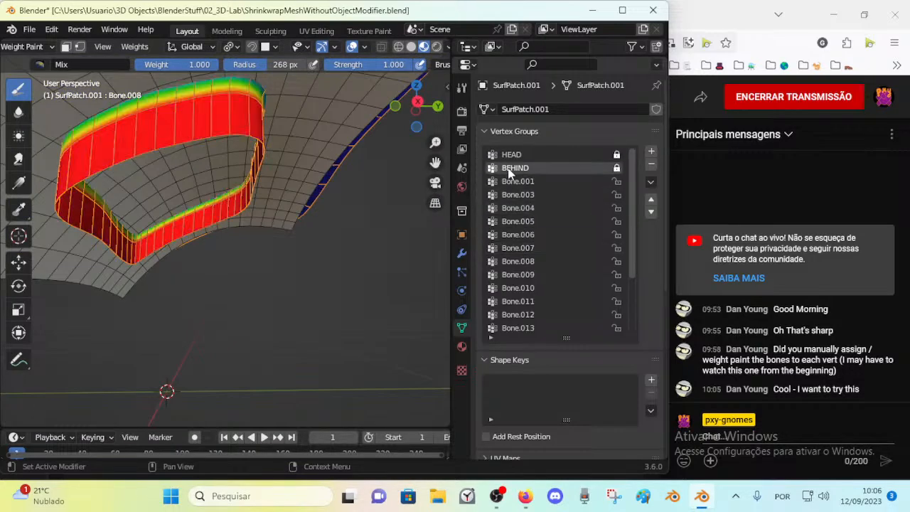
{"action": "middle_click_drag", "start_coordinate": [201, 158], "coordinate": [217, 257]}
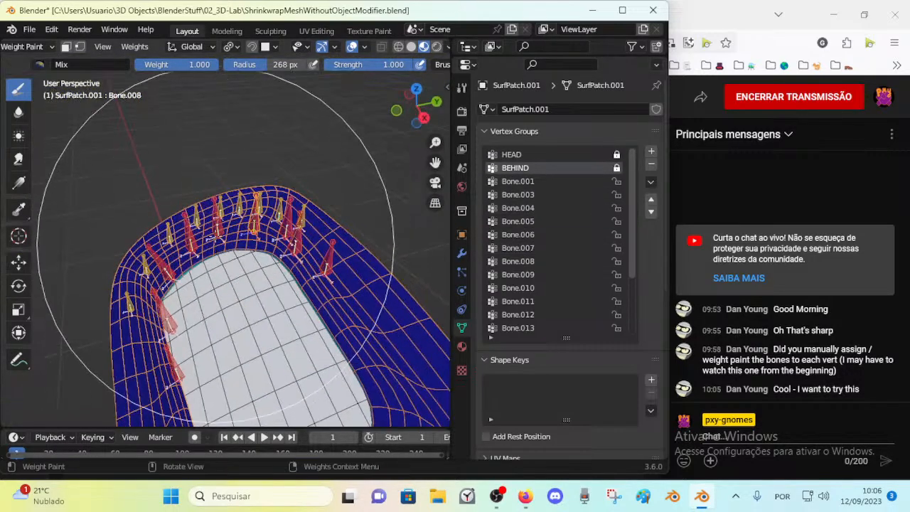
{"action": "scroll", "coordinate": [213, 260], "scroll_direction": "up", "scroll_amount": 4}
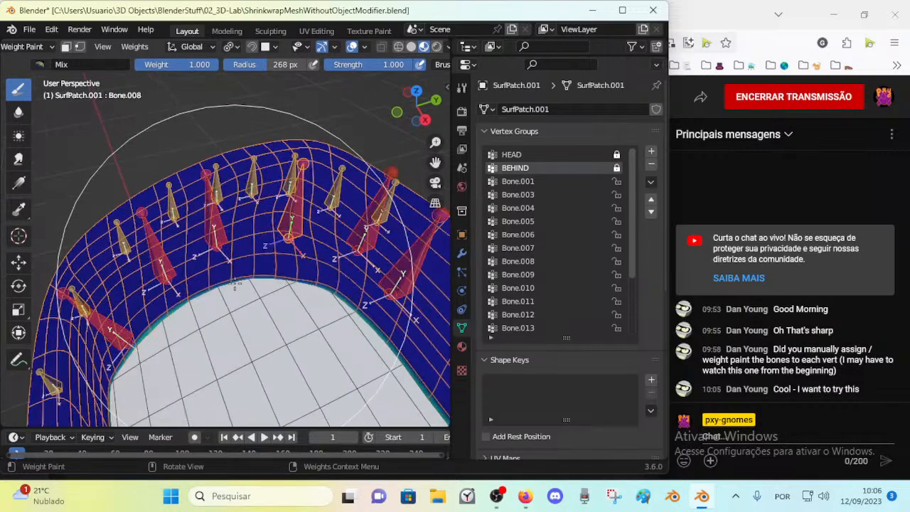
{"action": "scroll", "coordinate": [284, 238], "scroll_direction": "down", "scroll_amount": 4}
Show the Main bone layer alongside Eyelids and select the MAIN control bone
{"action": "key", "text": "n"}
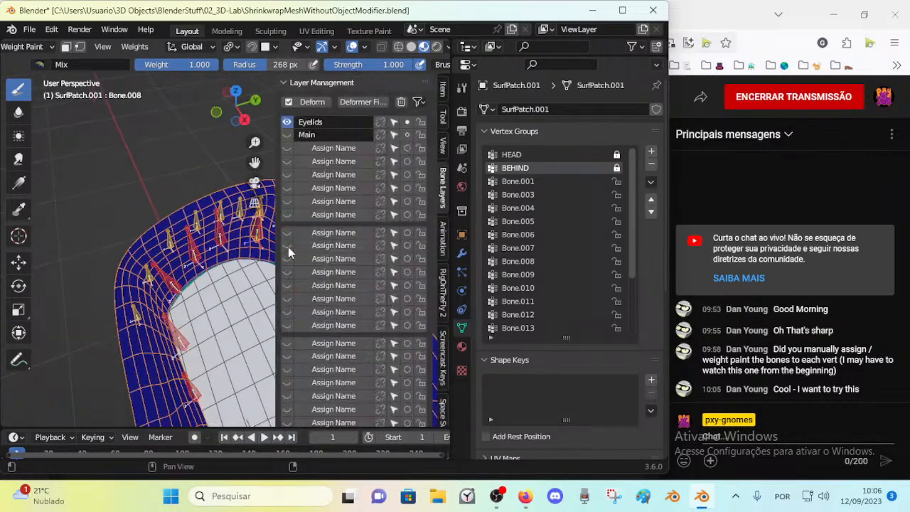
{"action": "left_click", "coordinate": [285, 139]}
{"action": "key", "text": "n"}
{"action": "left_click", "coordinate": [267, 160], "text": "ctrl"}
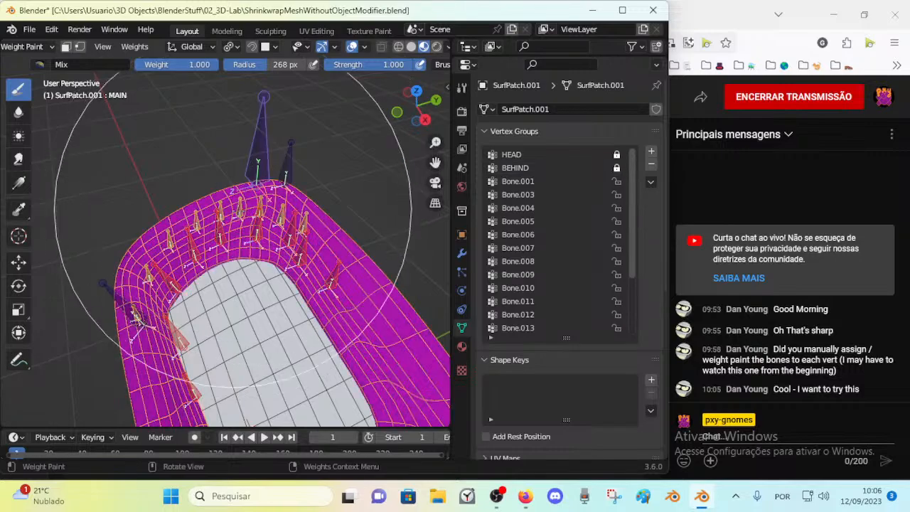
Move the MAIN control bone freehand several times over the eye opening to test the upper eyelid's deformation
{"action": "middle_click_drag", "start_coordinate": [269, 162], "coordinate": [309, 181]}
{"action": "key", "text": "g"}
{"action": "left_click", "coordinate": [315, 283]}
{"action": "key", "text": "g"}
{"action": "left_click", "coordinate": [307, 311]}
{"action": "middle_click_drag", "start_coordinate": [305, 311], "coordinate": [319, 303]}
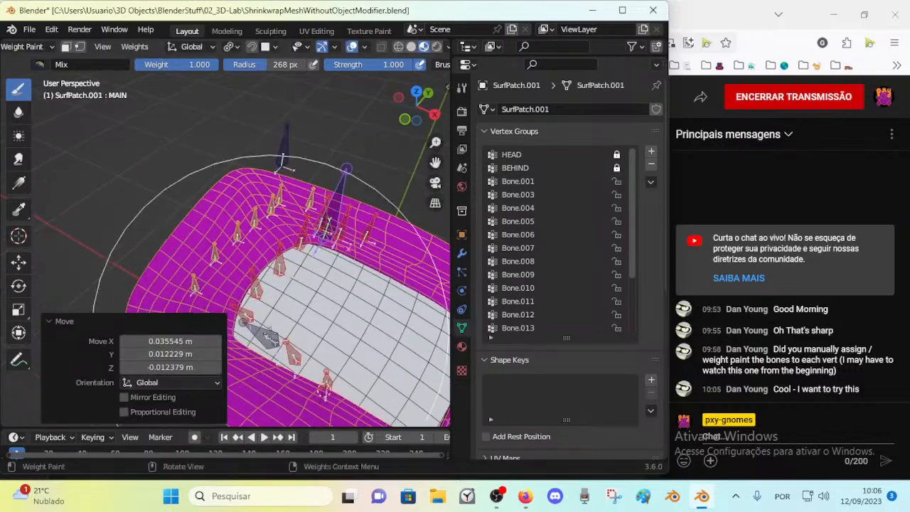
{"action": "left_click", "coordinate": [273, 340]}
{"action": "key", "text": "g"}
{"action": "left_click", "coordinate": [270, 320]}
{"action": "key", "text": "g"}
{"action": "left_click", "coordinate": [326, 299]}
Move the RIGHT control bone about 0.40, -0.14, -0.31 m, and the MAIN control bone about 0.07, 0.01, -0.02 m
{"action": "left_click", "coordinate": [286, 158], "text": "ctrl"}
{"action": "key", "text": "g"}
{"action": "left_click", "coordinate": [332, 233]}
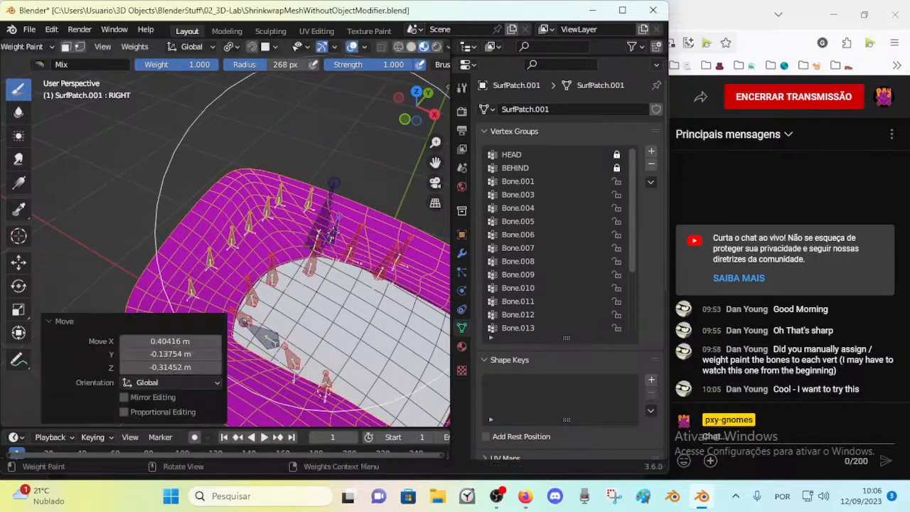
{"action": "left_click", "coordinate": [268, 341], "text": "ctrl"}
{"action": "key", "text": "g"}
{"action": "left_click", "coordinate": [271, 346]}
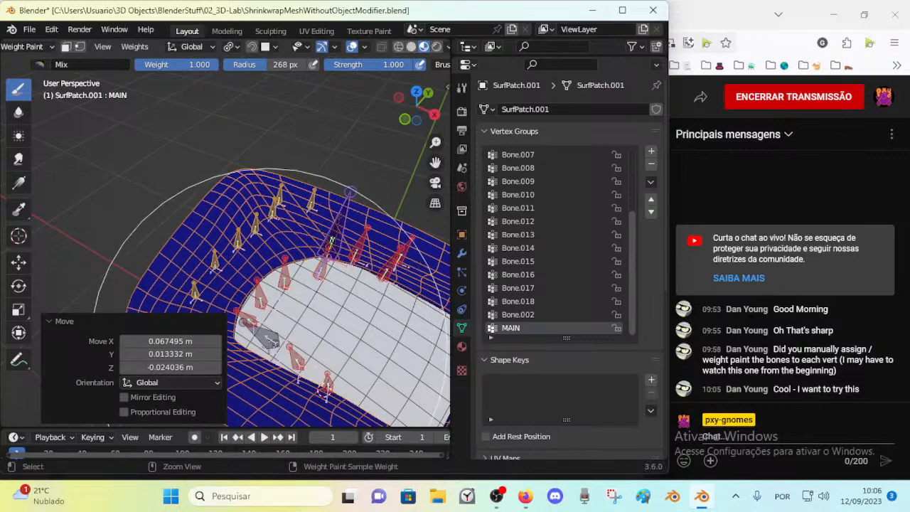
Move the LEFT control bone about -0.17, -0.03, 0.07 m, rotate it, and move it another -0.14, 0.02, 0.08 m or so
{"action": "left_click", "coordinate": [270, 346], "text": "ctrl"}
{"action": "key", "text": "g"}
{"action": "left_click", "coordinate": [233, 314]}
{"action": "key", "text": "r"}
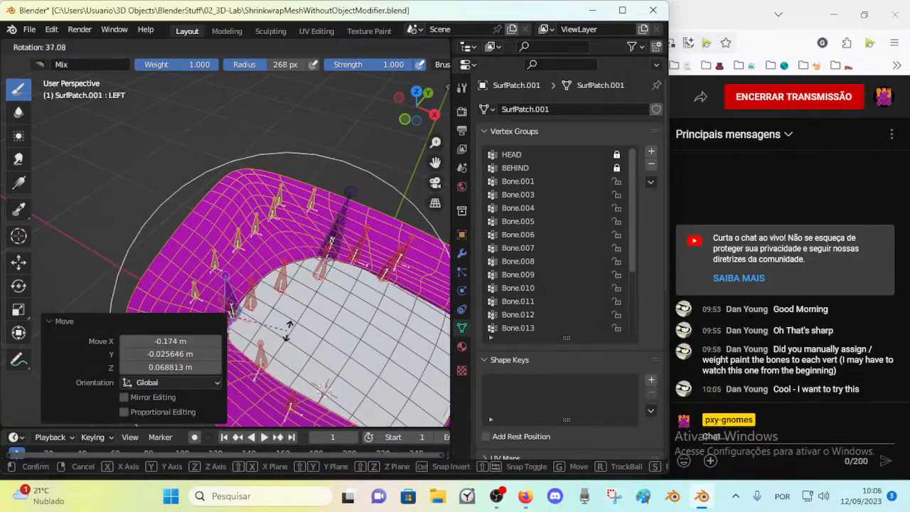
{"action": "left_click", "coordinate": [287, 328]}
{"action": "key", "text": "g"}
{"action": "left_click", "coordinate": [332, 213]}
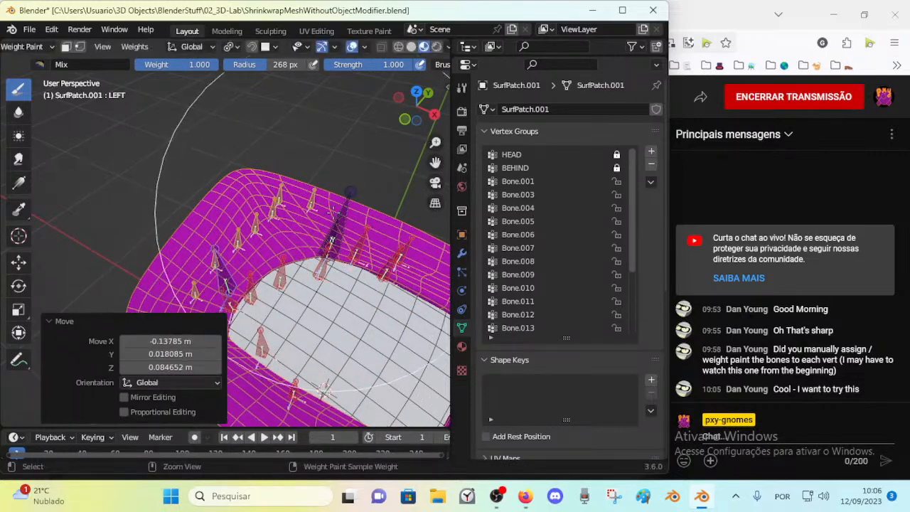
Move the MAIN control bone freehand several times over the eyelid, ending with a move of about -0.30, 0.09, 0.22 m
{"action": "left_click", "coordinate": [339, 218], "text": "ctrl"}
{"action": "key", "text": "g"}
{"action": "left_click", "coordinate": [347, 252]}
{"action": "key", "text": "g"}
{"action": "left_click", "coordinate": [339, 293]}
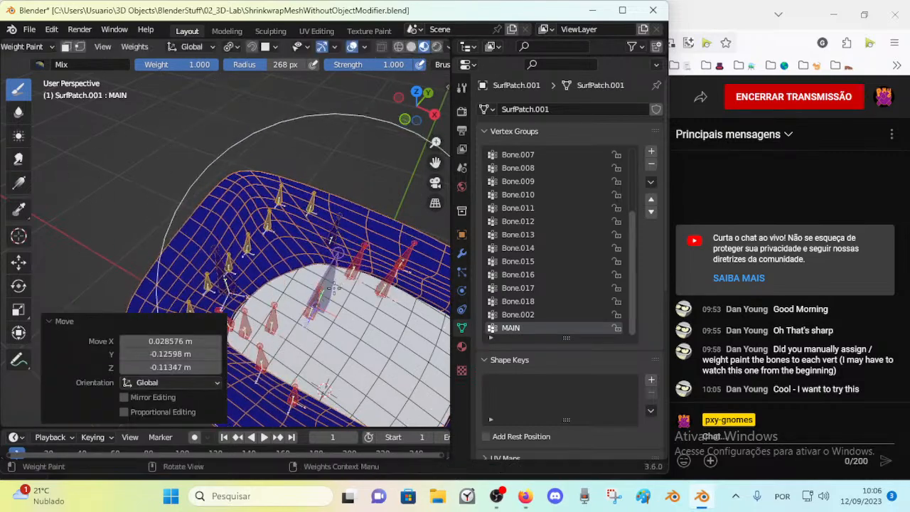
{"action": "key", "text": "g"}
{"action": "left_click", "coordinate": [286, 275]}
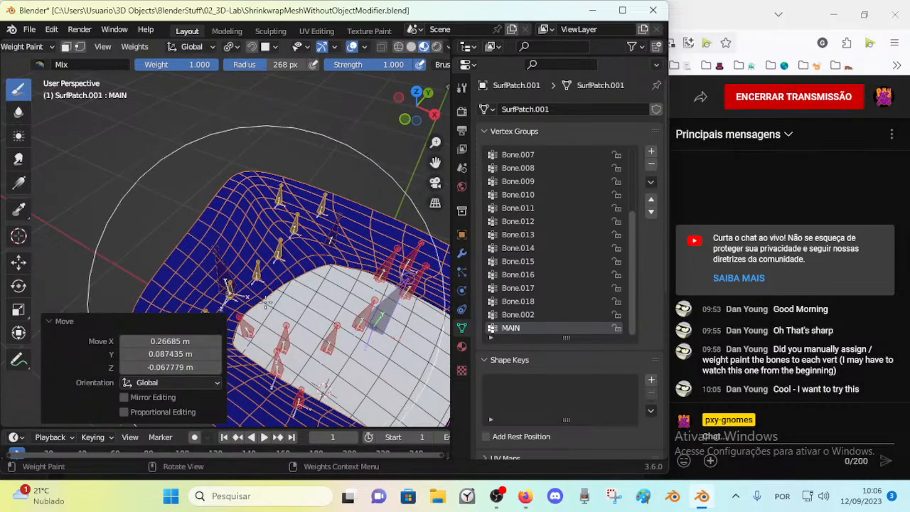
{"action": "key", "text": "g"}
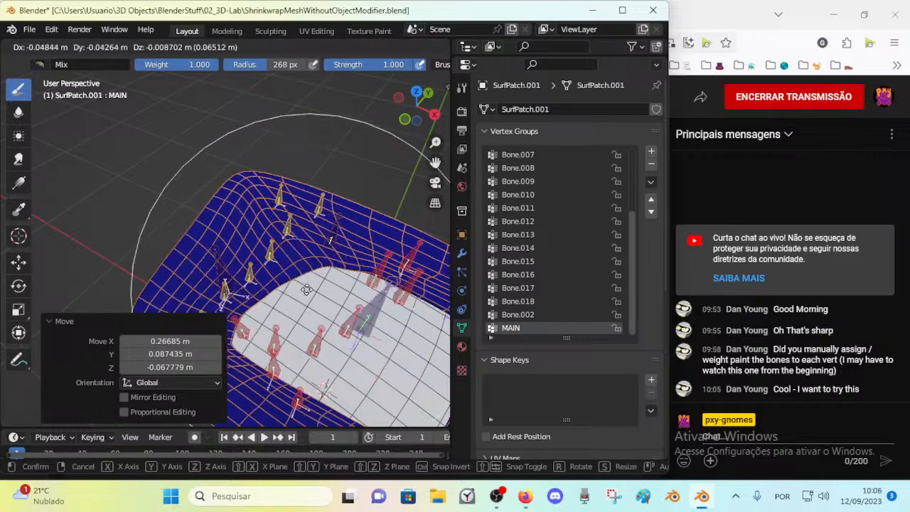
{"action": "left_click", "coordinate": [122, 106]}
Reopen ShrinkwrapMeshWithoutObjectModifier.blend, discarding the unsaved changes
{"action": "left_click", "coordinate": [30, 29]}
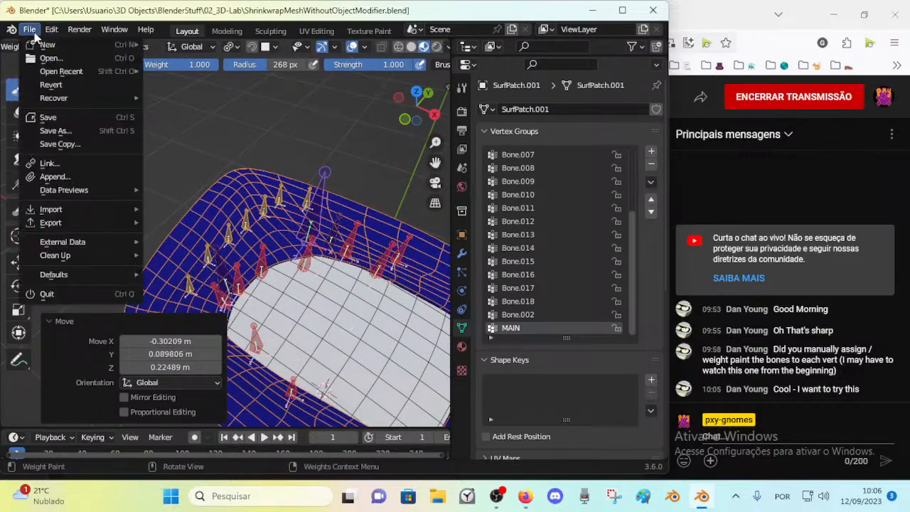
{"action": "left_click", "coordinate": [45, 60]}
{"action": "left_click", "coordinate": [376, 271]}
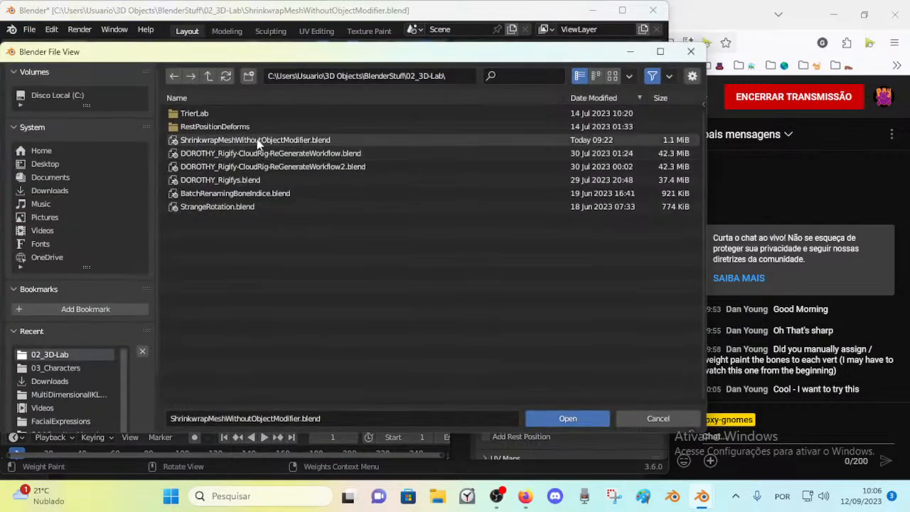
{"action": "double_click", "coordinate": [258, 140]}
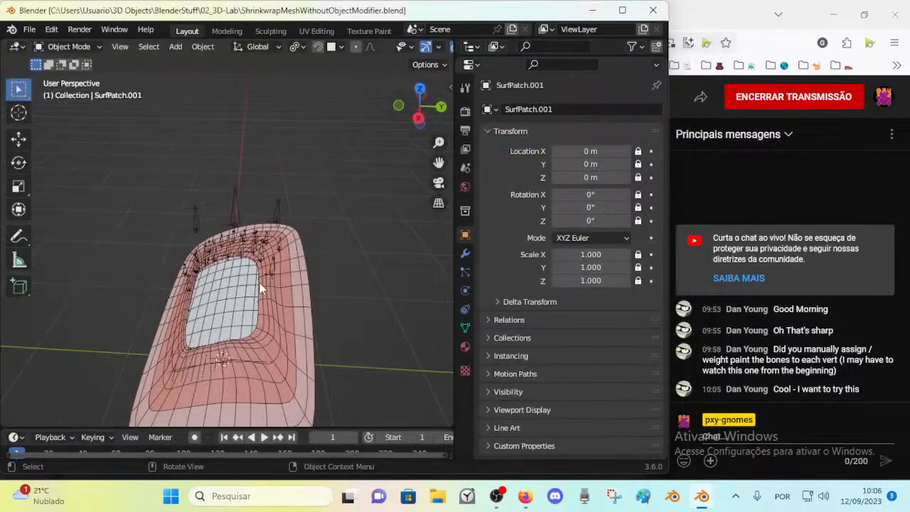
Put the armature in Pose Mode and move the Bone.020 control bone freehand twice to test the eyelid's deformation
{"action": "key", "text": "ctrl+Tab"}
{"action": "scroll", "coordinate": [242, 229], "scroll_direction": "up", "scroll_amount": 3}
{"action": "middle_click_drag", "start_coordinate": [193, 244], "coordinate": [233, 231]}
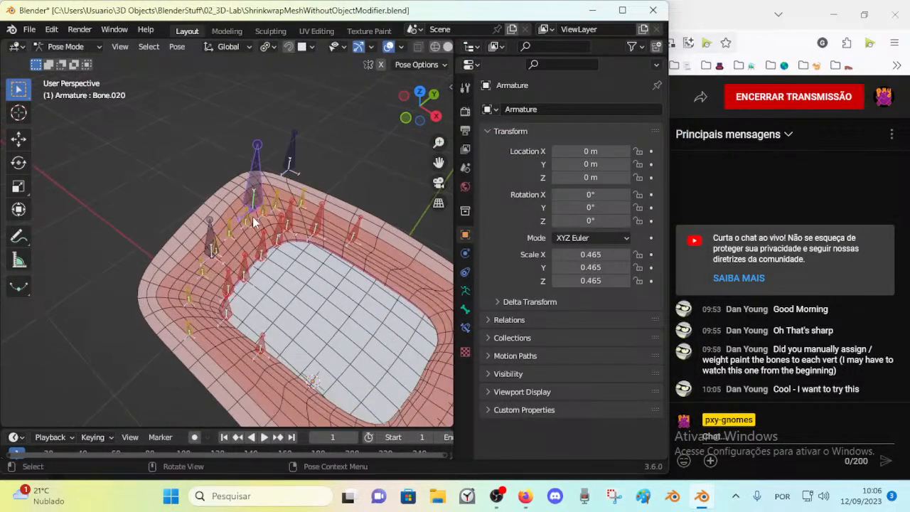
{"action": "key", "text": "g"}
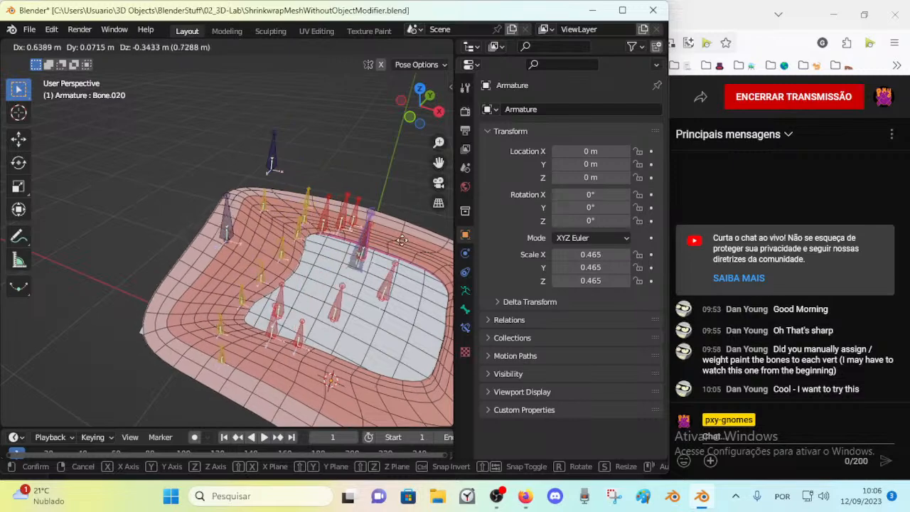
{"action": "left_click", "coordinate": [361, 223]}
{"action": "key", "text": "g"}
{"action": "middle_click_drag", "start_coordinate": [374, 256], "coordinate": [288, 262]}
{"action": "left_click", "coordinate": [313, 218]}
{"action": "middle_click_drag", "start_coordinate": [288, 263], "coordinate": [274, 250], "text": "ctrl"}
Return to Object Mode, select the armature together with SurfPatch.001, and enter Weight Paint mode with vertex selection masking
{"action": "key", "text": "ctrl+Tab"}
{"action": "left_click", "coordinate": [271, 245]}
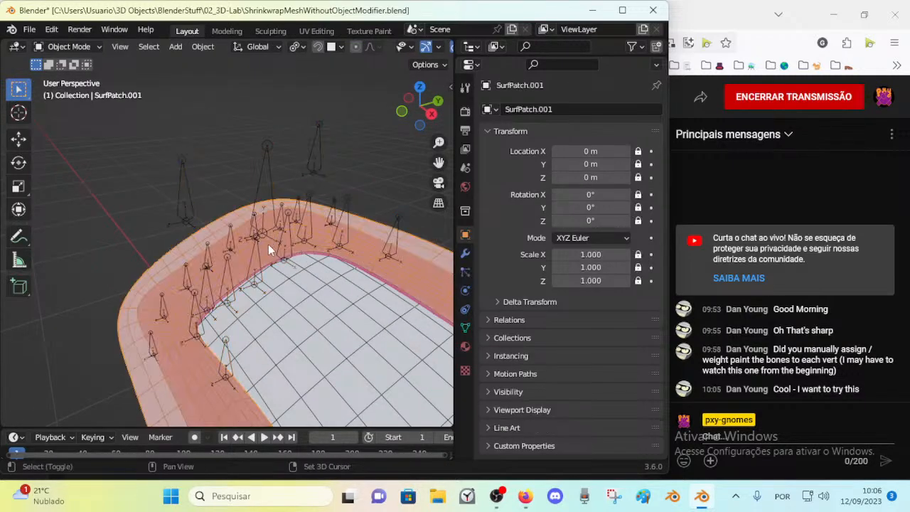
{"action": "left_click", "coordinate": [200, 238], "text": "shift"}
{"action": "left_click", "coordinate": [259, 173], "text": "shift"}
{"action": "left_click", "coordinate": [201, 236], "text": "shift"}
{"action": "key", "text": "ctrl+Tab"}
{"action": "middle_click_drag", "start_coordinate": [201, 236], "coordinate": [268, 284], "text": "ctrl"}
{"action": "key", "text": "v"}
Select the eyelid bones along the inner rim one after another and examine each one's weights on SurfPatch.001
{"action": "left_click", "coordinate": [267, 287], "text": "ctrl"}
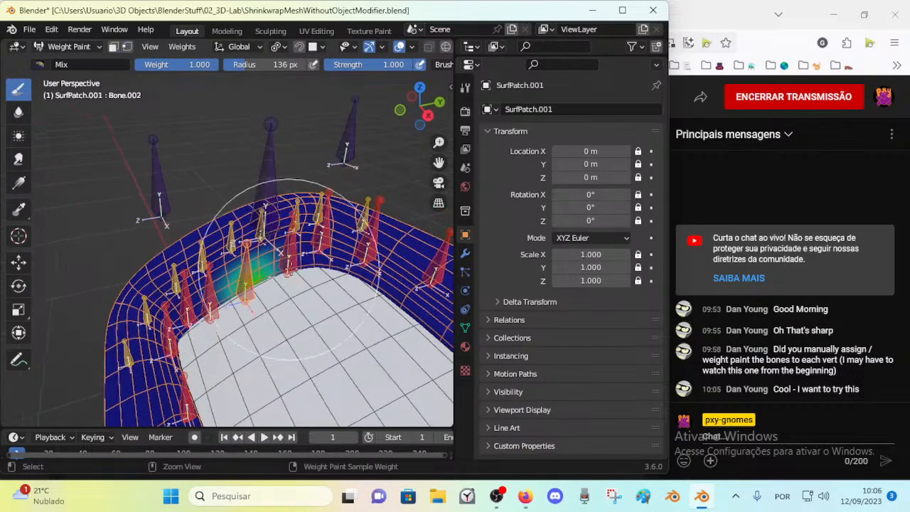
{"action": "left_click", "coordinate": [294, 269], "text": "ctrl"}
{"action": "left_click", "coordinate": [248, 275], "text": "ctrl"}
{"action": "left_click", "coordinate": [207, 313], "text": "ctrl"}
{"action": "left_click", "coordinate": [186, 308], "text": "ctrl"}
{"action": "middle_click_drag", "start_coordinate": [186, 307], "coordinate": [227, 323]}
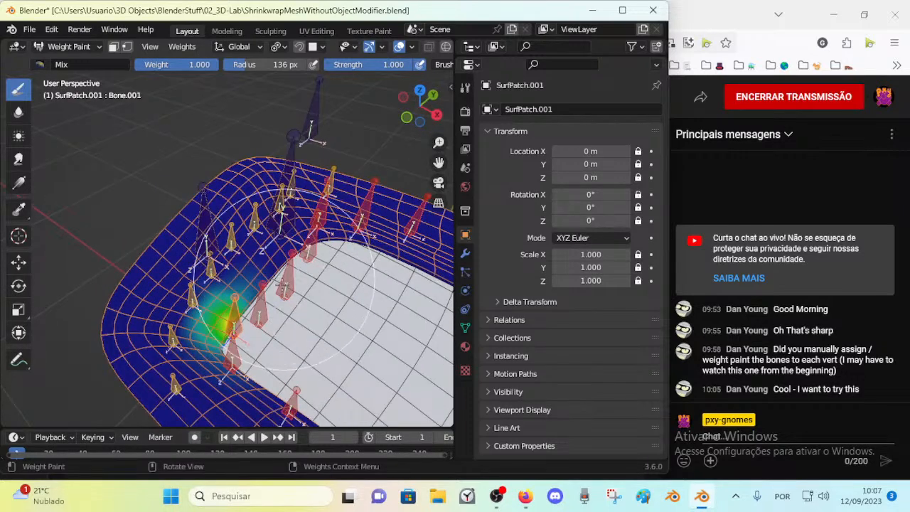
Try moving Bone.002 and a nearby bone freehand to check their effect on the mesh, cancelling each move
{"action": "left_click", "coordinate": [278, 299], "text": "ctrl"}
{"action": "key", "text": "g"}
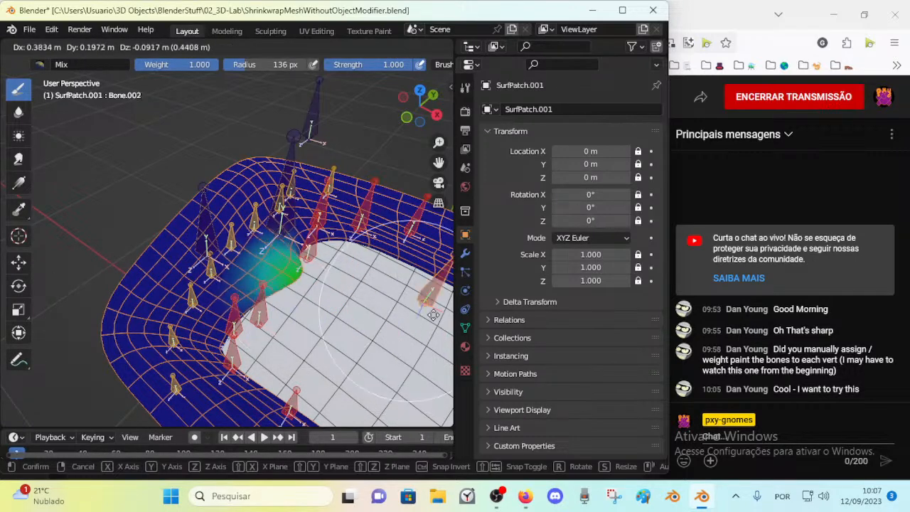
{"action": "right_click", "coordinate": [185, 195]}
{"action": "scroll", "coordinate": [228, 179], "scroll_direction": "down", "scroll_amount": 2}
{"action": "left_click", "coordinate": [263, 181], "text": "ctrl"}
{"action": "key", "text": "g"}
{"action": "right_click", "coordinate": [319, 222]}
{"action": "left_click", "coordinate": [261, 259], "text": "ctrl"}
{"action": "key", "text": "g"}
{"action": "right_click", "coordinate": [384, 299]}
Try moving Bone.002 far across the eye patch twice, cancelling both moves
{"action": "scroll", "coordinate": [374, 295], "scroll_direction": "down", "scroll_amount": 3}
{"action": "key", "text": "g"}
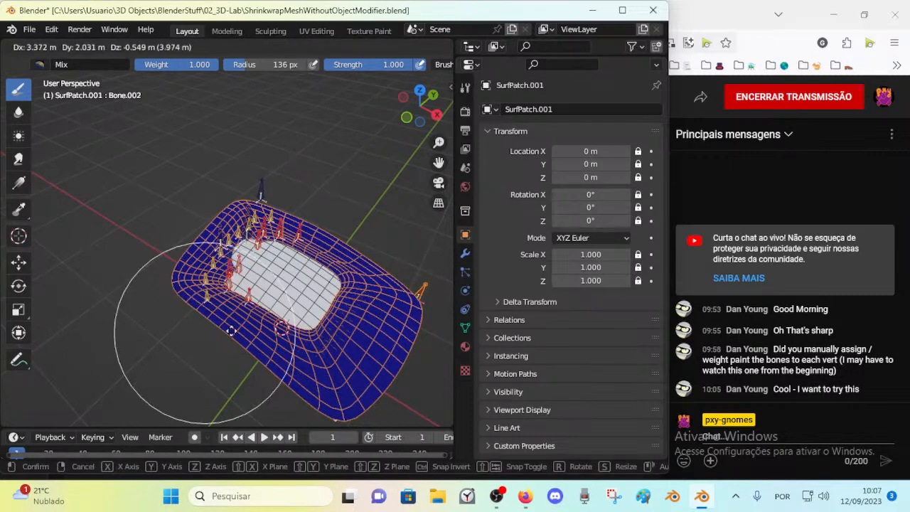
{"action": "right_click", "coordinate": [279, 192]}
{"action": "middle_click_drag", "start_coordinate": [205, 268], "coordinate": [250, 225]}
{"action": "key", "text": "g"}
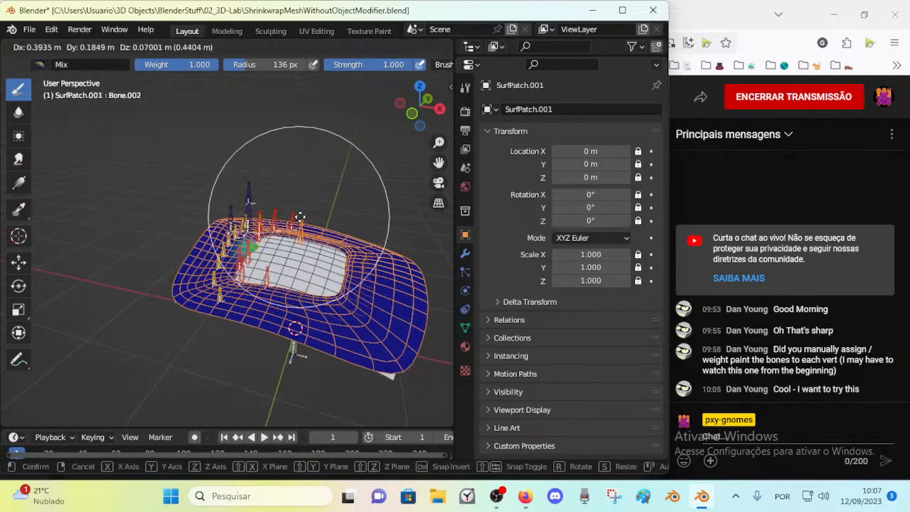
{"action": "right_click", "coordinate": [277, 199]}
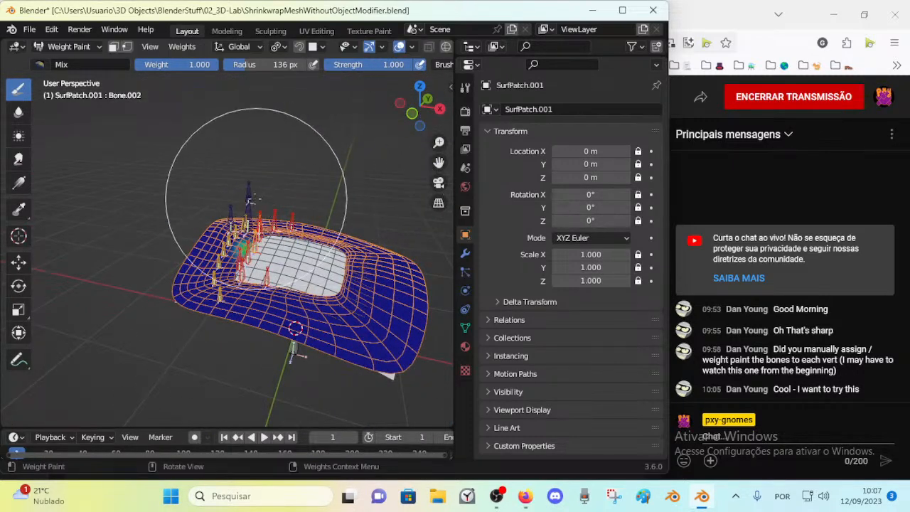
Select the Bone.020 control bone and move it freehand across the eye opening to examine the deformed mesh
{"action": "left_click", "coordinate": [249, 205], "text": "ctrl"}
{"action": "key", "text": "g"}
{"action": "left_click", "coordinate": [295, 248]}
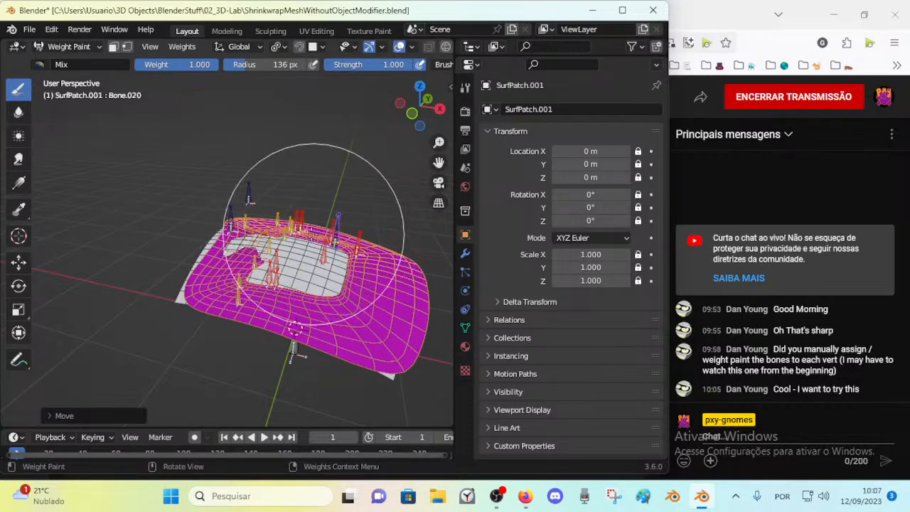
{"action": "middle_click_drag", "start_coordinate": [294, 248], "coordinate": [288, 250]}
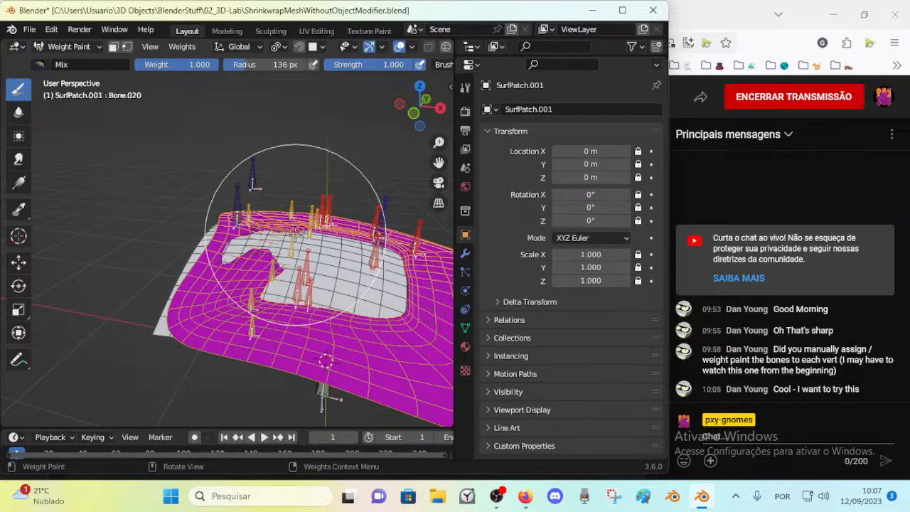
Leave Weight Paint mode and reload ShrinkwrapMeshWithoutObjectModifier.blend without saving
{"action": "key", "text": "ctrl+Tab"}
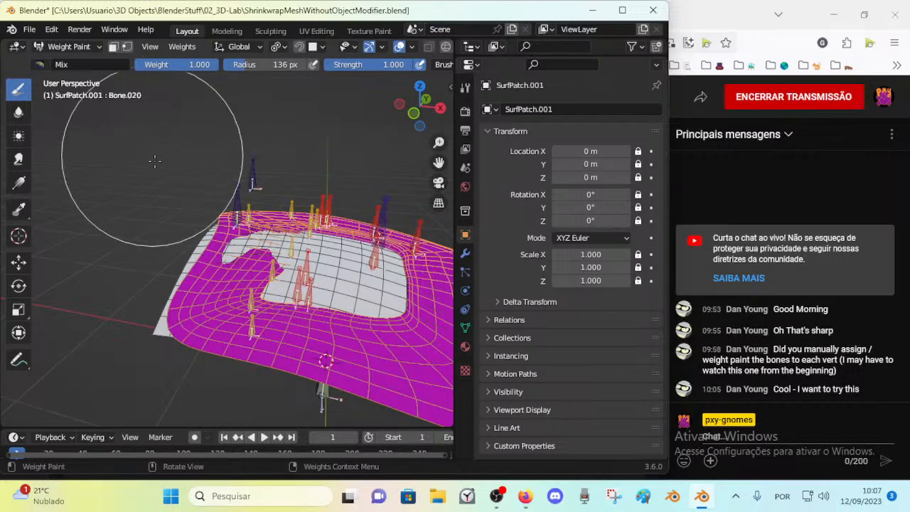
{"action": "key", "text": "ctrl+Tab"}
{"action": "left_click", "coordinate": [27, 29]}
{"action": "left_click", "coordinate": [39, 56]}
{"action": "left_click", "coordinate": [359, 269]}
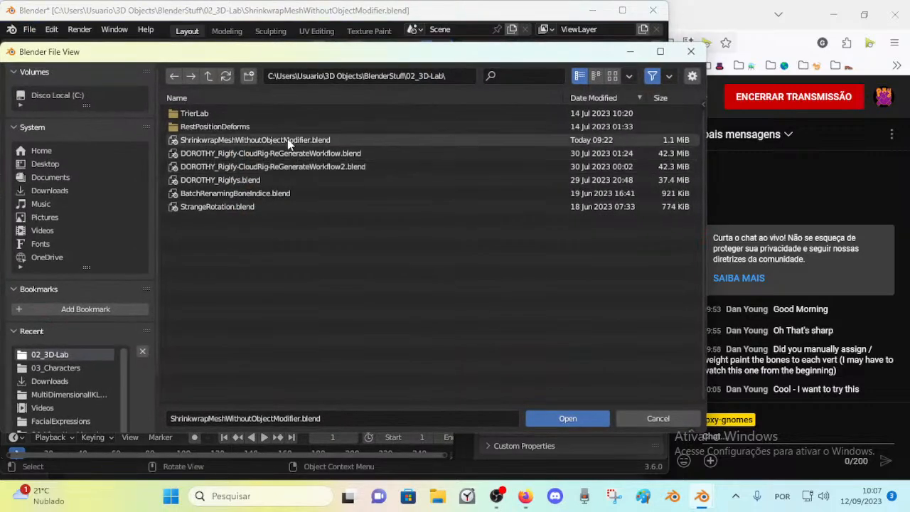
{"action": "double_click", "coordinate": [289, 140]}
Enter Pose Mode on the armature and move the Bone.020 control bone freehand several times around the eye opening
{"action": "left_click", "coordinate": [233, 214]}
{"action": "key", "text": "ctrl+Tab"}
{"action": "middle_click_drag", "start_coordinate": [234, 219], "coordinate": [378, 292]}
{"action": "key", "text": "g"}
{"action": "left_click", "coordinate": [340, 275]}
{"action": "key", "text": "g"}
{"action": "left_click", "coordinate": [341, 242]}
{"action": "middle_click_drag", "start_coordinate": [341, 241], "coordinate": [226, 257]}
{"action": "key", "text": "g"}
{"action": "left_click", "coordinate": [274, 259]}
{"action": "key", "text": "g"}
{"action": "left_click", "coordinate": [117, 238]}
{"action": "middle_click_drag", "start_coordinate": [119, 239], "coordinate": [155, 275]}
Select the Bone.022 control bone and move it freehand to the eyelid surface
{"action": "left_click", "coordinate": [301, 223]}
{"action": "key", "text": "g"}
{"action": "left_click", "coordinate": [259, 337]}
{"action": "middle_click_drag", "start_coordinate": [259, 338], "coordinate": [338, 295]}
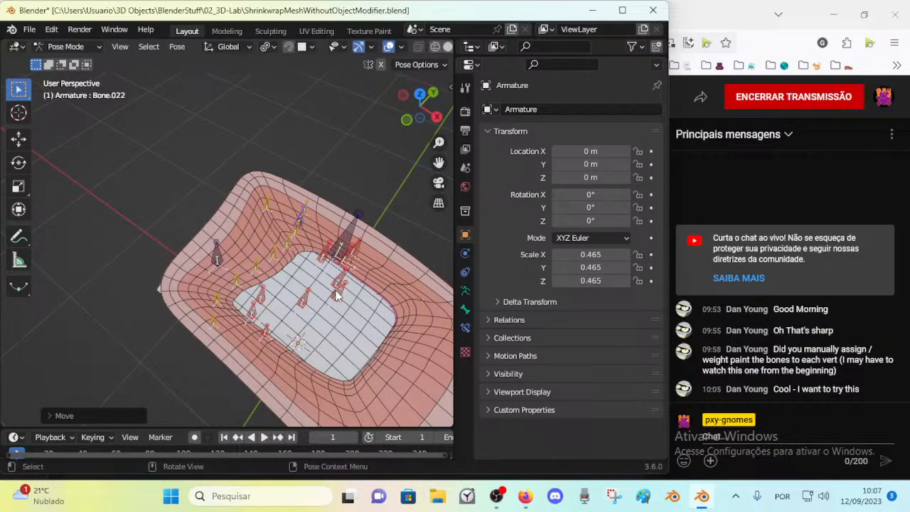
Move the Bone.021 control bone freehand several times to test how its side of the eyelid follows
{"action": "left_click", "coordinate": [212, 263]}
{"action": "middle_click_drag", "start_coordinate": [212, 264], "coordinate": [268, 258]}
{"action": "key", "text": "g"}
{"action": "left_click", "coordinate": [400, 242]}
{"action": "middle_click_drag", "start_coordinate": [400, 241], "coordinate": [280, 228]}
{"action": "key", "text": "g"}
{"action": "left_click", "coordinate": [314, 258]}
{"action": "middle_click_drag", "start_coordinate": [314, 258], "coordinate": [370, 290]}
{"action": "key", "text": "g"}
{"action": "left_click", "coordinate": [263, 258]}
{"action": "middle_click_drag", "start_coordinate": [263, 258], "coordinate": [302, 253]}
{"action": "key", "text": "g"}
{"action": "left_click", "coordinate": [271, 276]}
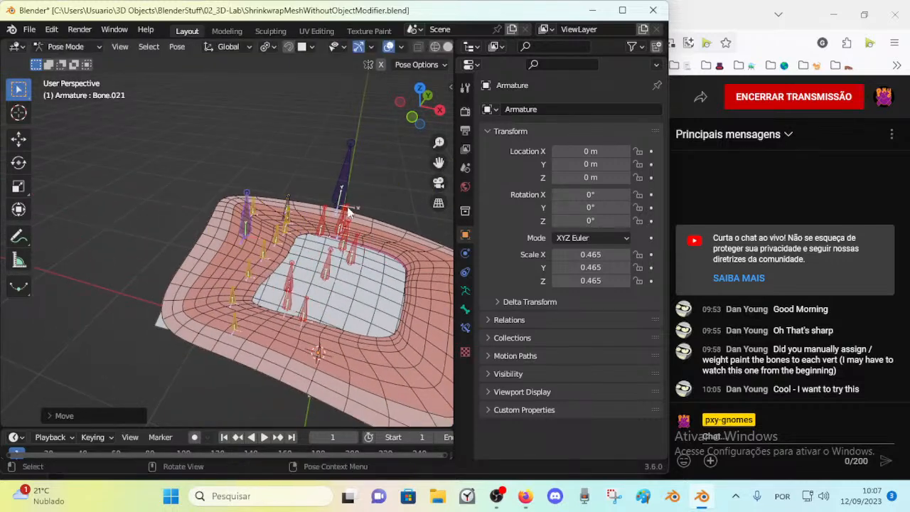
Reposition the Bone.020, Bone.022 and Bone.021 control bones freehand, pulling them back off the eye opening
{"action": "left_click", "coordinate": [350, 192]}
{"action": "key", "text": "g"}
{"action": "left_click", "coordinate": [304, 171]}
{"action": "left_click", "coordinate": [288, 211]}
{"action": "key", "text": "g"}
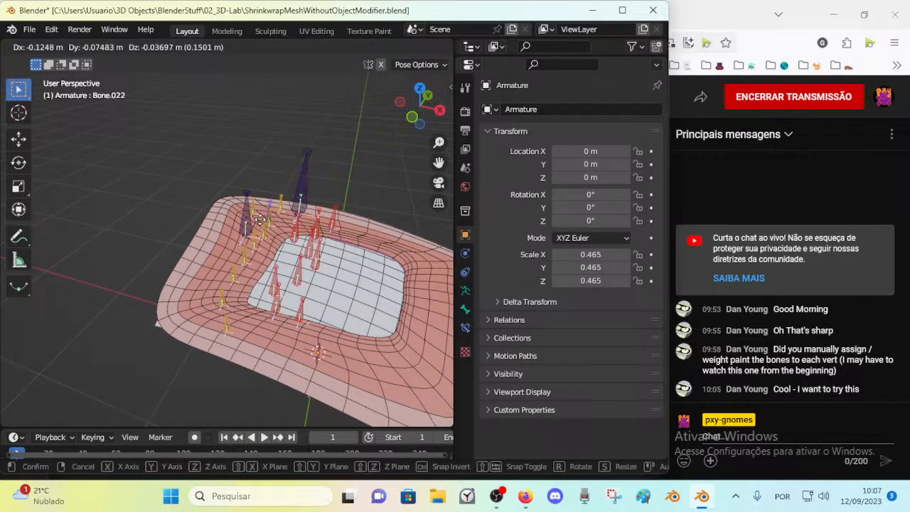
{"action": "left_click", "coordinate": [272, 176]}
{"action": "left_click", "coordinate": [244, 226]}
{"action": "key", "text": "g"}
{"action": "left_click", "coordinate": [140, 184]}
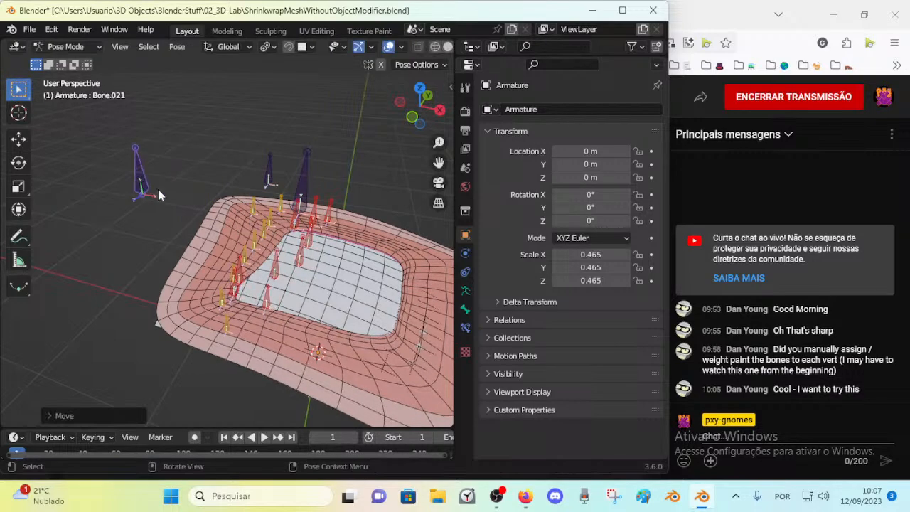
{"action": "left_click", "coordinate": [299, 197]}
{"action": "key", "text": "g"}
{"action": "left_click", "coordinate": [177, 135]}
Select the Bone.010 eyelid bone and display its bone constraints
{"action": "middle_click_drag", "start_coordinate": [302, 257], "coordinate": [168, 292]}
{"action": "scroll", "coordinate": [183, 280], "scroll_direction": "up", "scroll_amount": 3}
{"action": "left_click", "coordinate": [169, 291]}
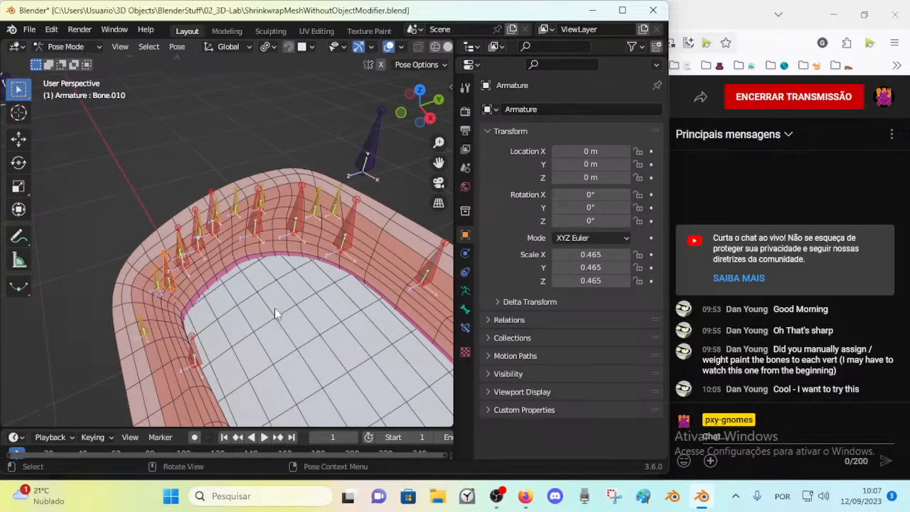
{"action": "middle_click_drag", "start_coordinate": [292, 285], "coordinate": [238, 303]}
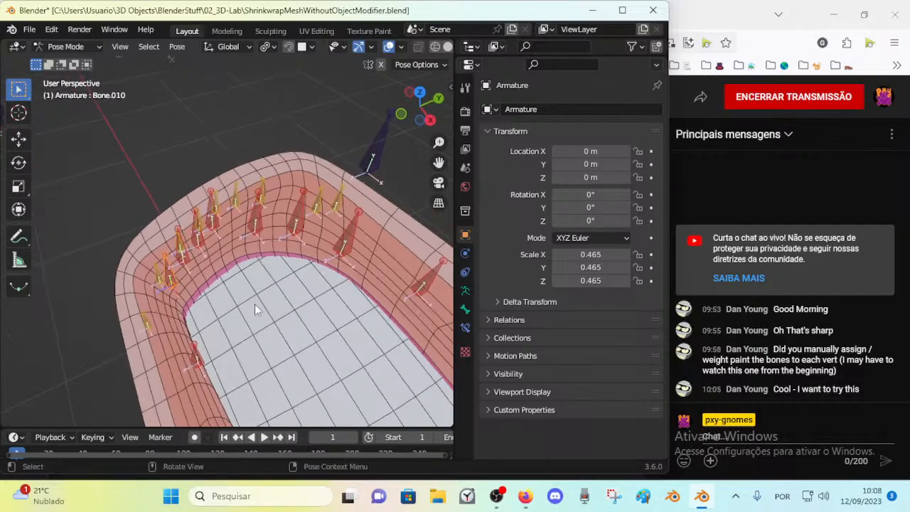
{"action": "left_click", "coordinate": [465, 327]}
{"action": "middle_click_drag", "start_coordinate": [334, 298], "coordinate": [271, 79]}
{"action": "left_click", "coordinate": [272, 48]}
{"action": "left_click", "coordinate": [272, 49]}
Move the Bone.020 and Bone.021 control bones freehand beside the eye patch to test the eyelid bones' response
{"action": "middle_click_drag", "start_coordinate": [250, 238], "coordinate": [268, 186]}
{"action": "scroll", "coordinate": [268, 202], "scroll_direction": "down", "scroll_amount": 3}
{"action": "left_click", "coordinate": [254, 136]}
{"action": "key", "text": "g"}
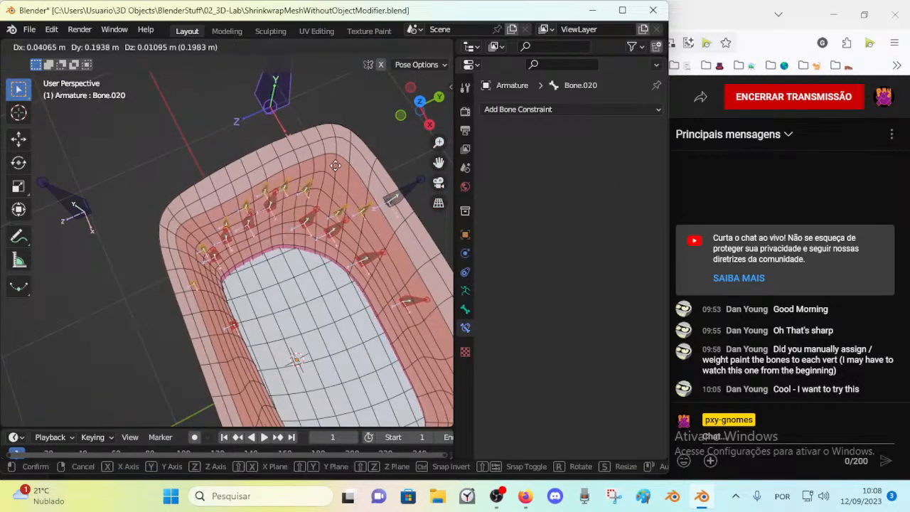
{"action": "left_click", "coordinate": [345, 163]}
{"action": "left_click", "coordinate": [79, 198]}
{"action": "key", "text": "g"}
{"action": "left_click", "coordinate": [141, 232]}
{"action": "left_click", "coordinate": [275, 105]}
{"action": "key", "text": "g"}
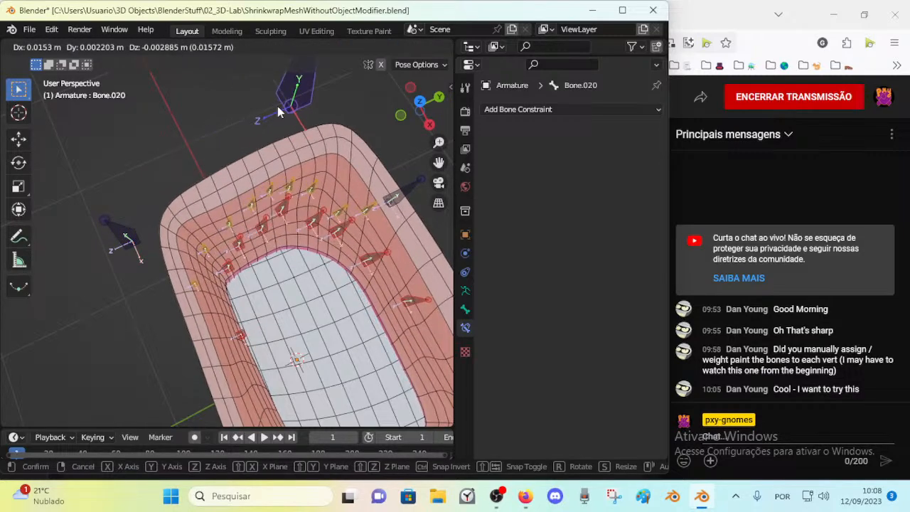
{"action": "left_click", "coordinate": [279, 108]}
Move Bone.020 back and forth above the eyelid, and select Bone.007 to inspect its constraints
{"action": "middle_click_drag", "start_coordinate": [237, 192], "coordinate": [264, 166]}
{"action": "key", "text": "g"}
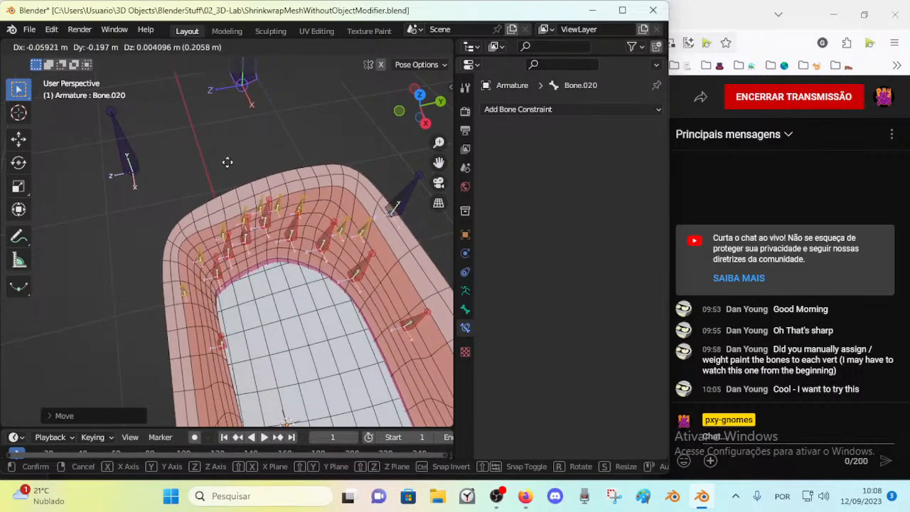
{"action": "left_click", "coordinate": [260, 171]}
{"action": "key", "text": "g"}
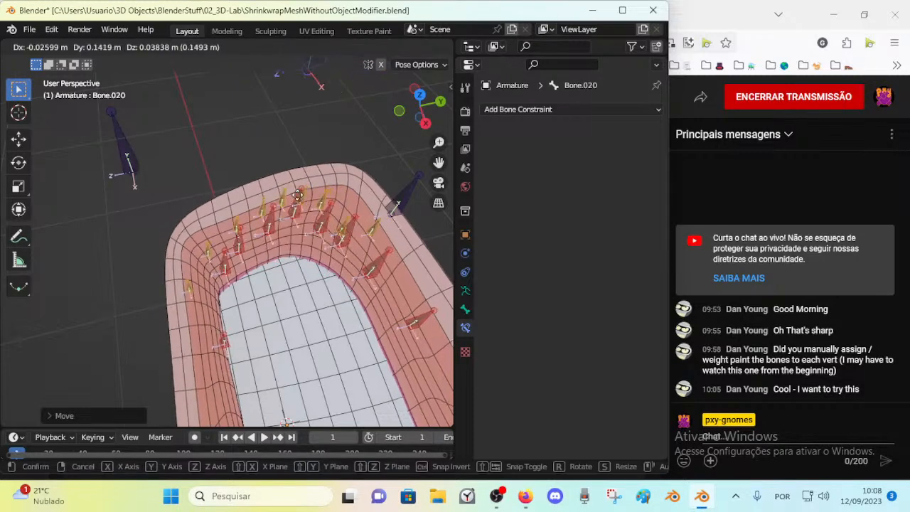
{"action": "left_click", "coordinate": [272, 210]}
{"action": "left_click", "coordinate": [257, 229]}
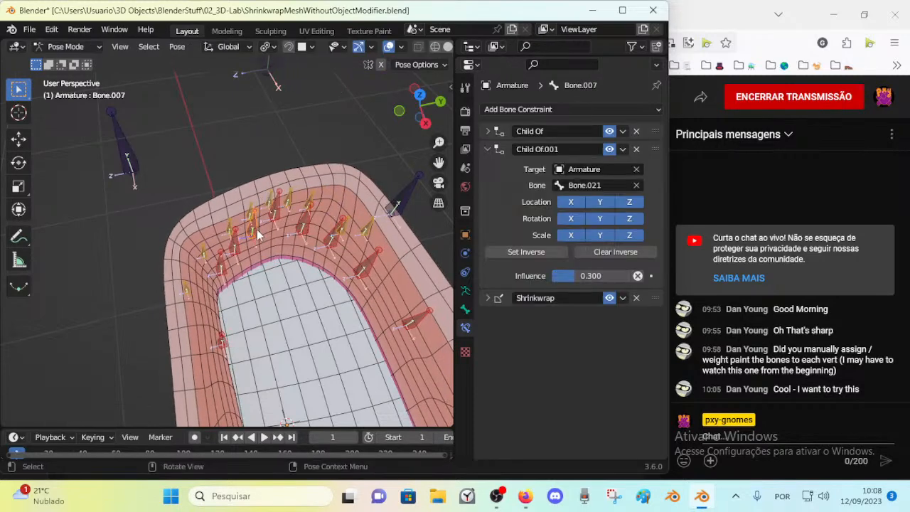
Move the Bone.020 and Bone.021 control bones freehand again, and select Bone.001 to inspect its constraints
{"action": "left_click", "coordinate": [277, 86]}
{"action": "key", "text": "g"}
{"action": "left_click", "coordinate": [316, 76]}
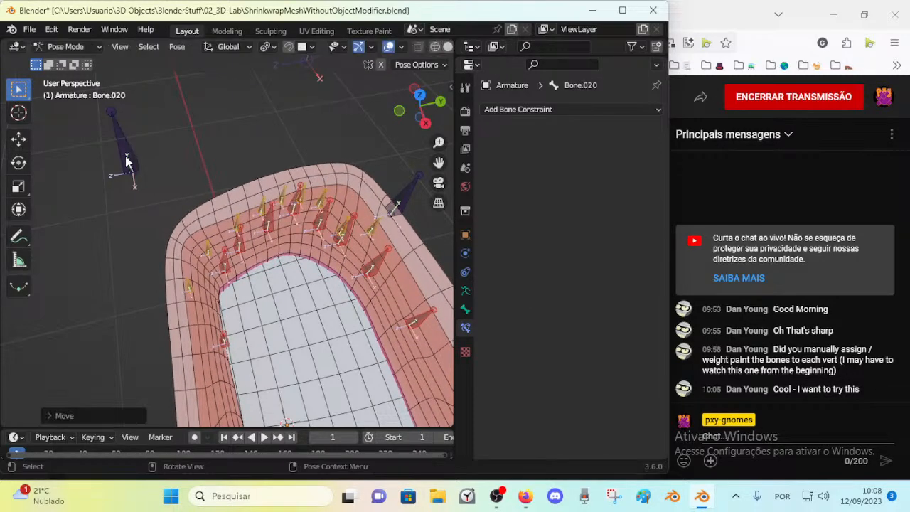
{"action": "left_click", "coordinate": [128, 159]}
{"action": "key", "text": "g"}
{"action": "left_click", "coordinate": [153, 302]}
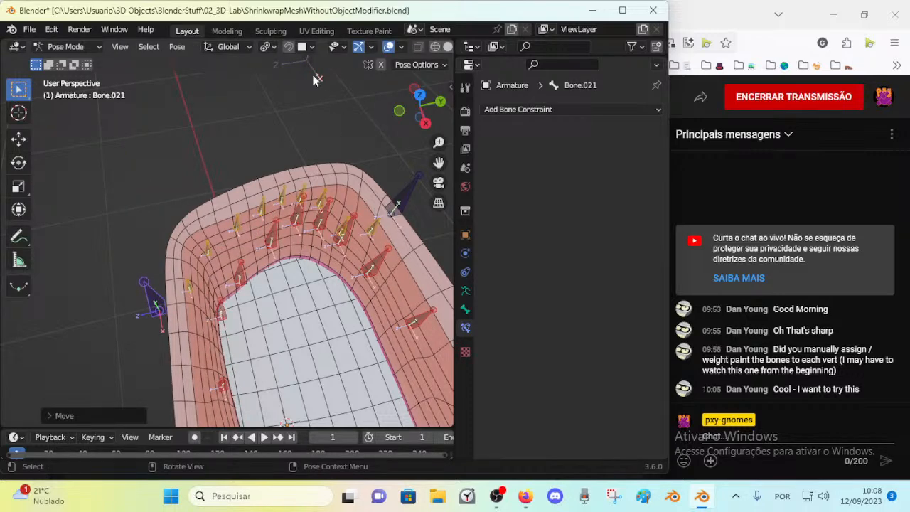
{"action": "left_click", "coordinate": [239, 293]}
{"action": "scroll", "coordinate": [239, 294], "scroll_direction": "up", "scroll_amount": 2}
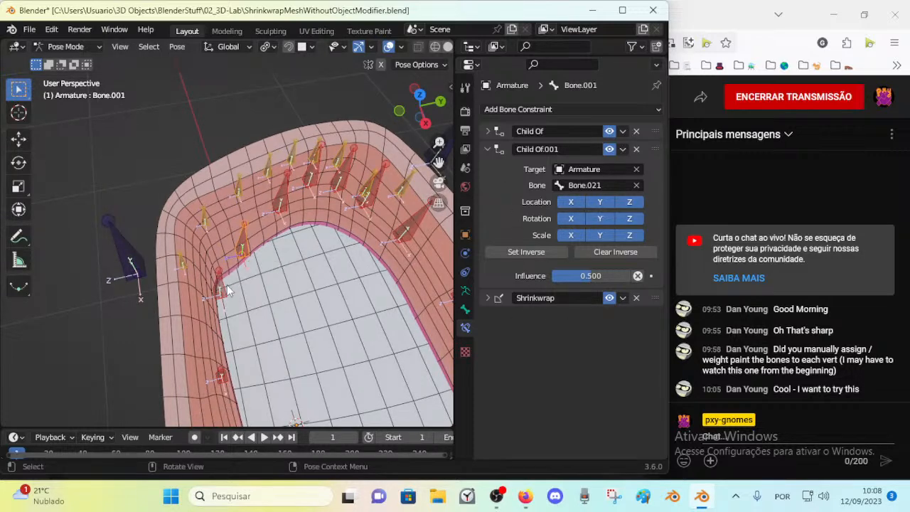
Expand both Child Of constraints of the Bone.010 eyelid bone and examine their target bones and influences, comparing with Bone.002
{"action": "left_click", "coordinate": [226, 285]}
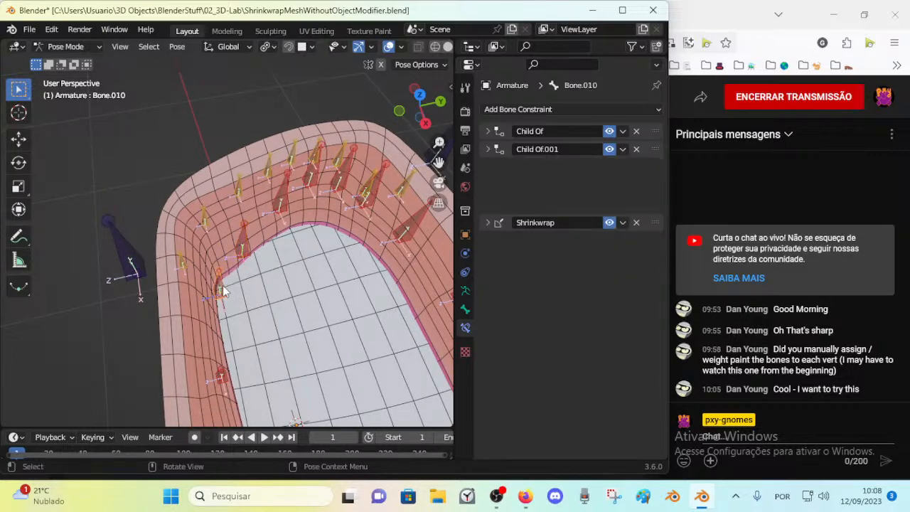
{"action": "left_click", "coordinate": [492, 130]}
{"action": "left_click", "coordinate": [488, 279]}
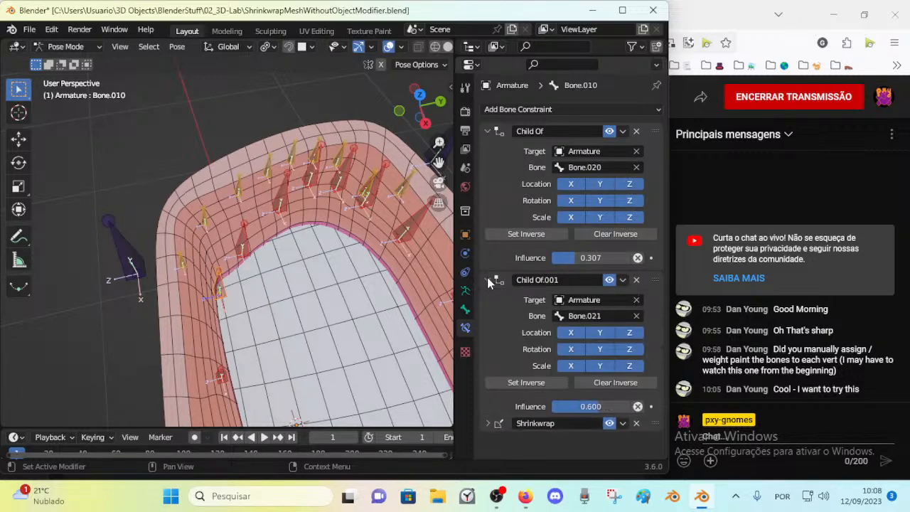
{"action": "left_click", "coordinate": [317, 184]}
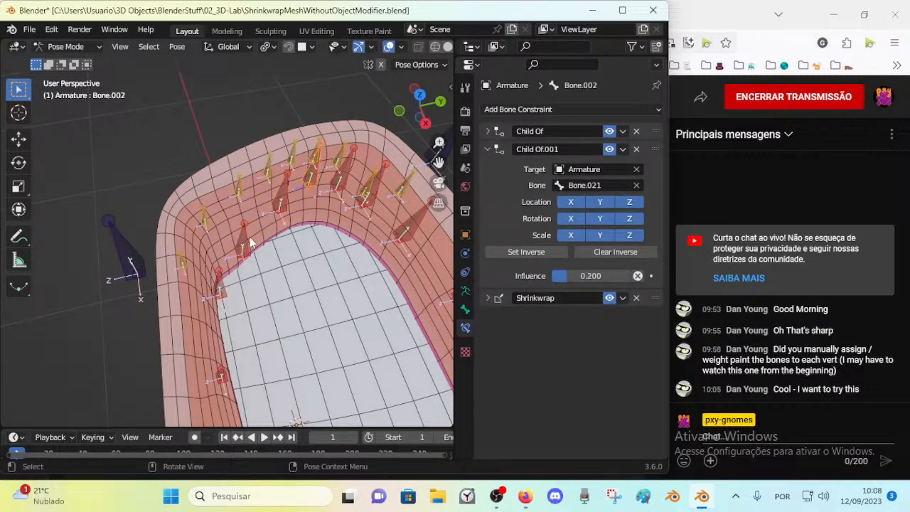
{"action": "left_click", "coordinate": [221, 282]}
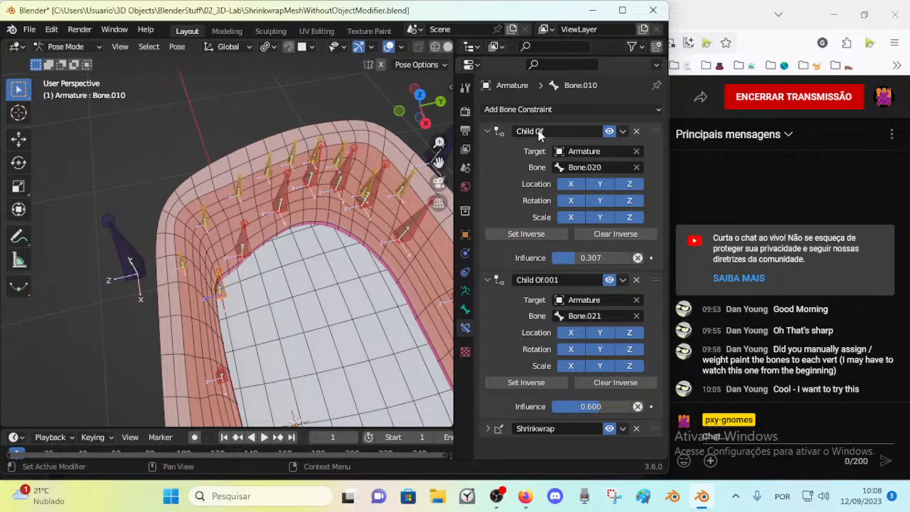
{"action": "middle_click_drag", "start_coordinate": [398, 151], "coordinate": [285, 84]}
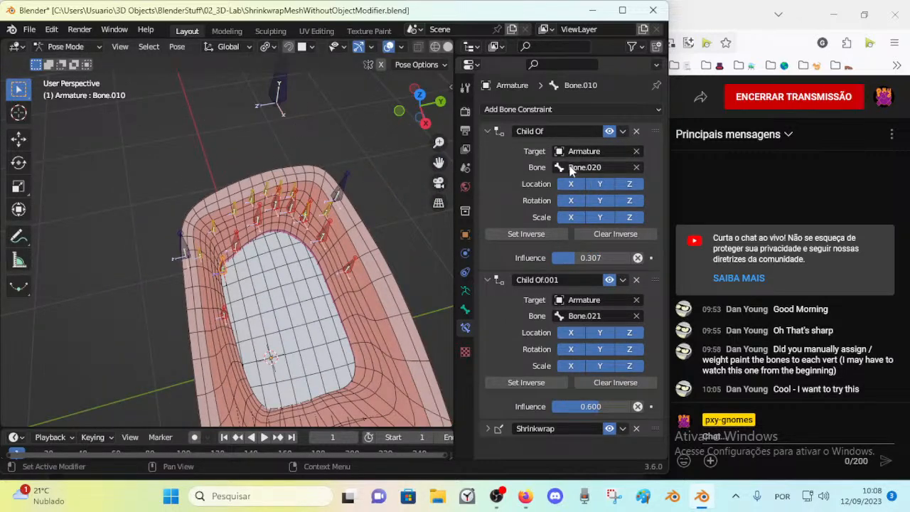
{"action": "left_click", "coordinate": [185, 251]}
{"action": "left_click", "coordinate": [221, 270]}
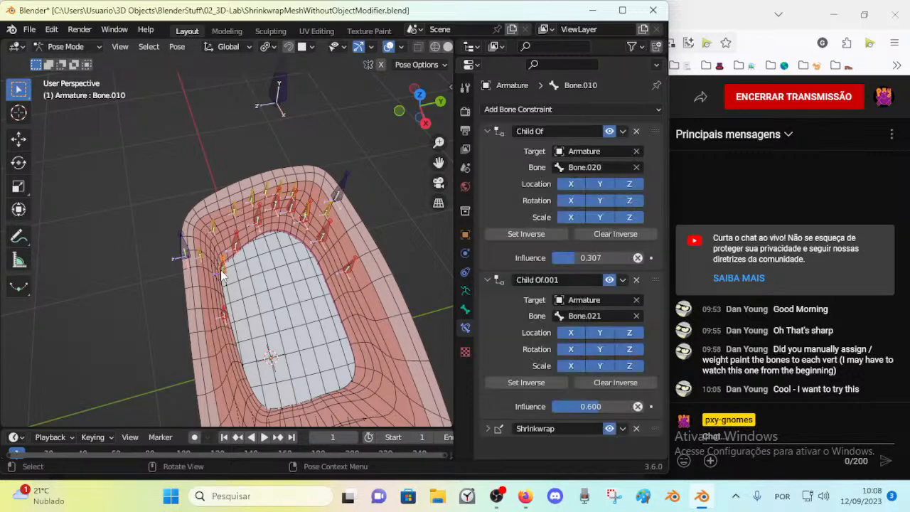
Rename the Bone.020 control bone above the eyelid as CTL-Main
{"action": "left_click", "coordinate": [279, 108]}
{"action": "middle_click_drag", "start_coordinate": [252, 121], "coordinate": [267, 103]}
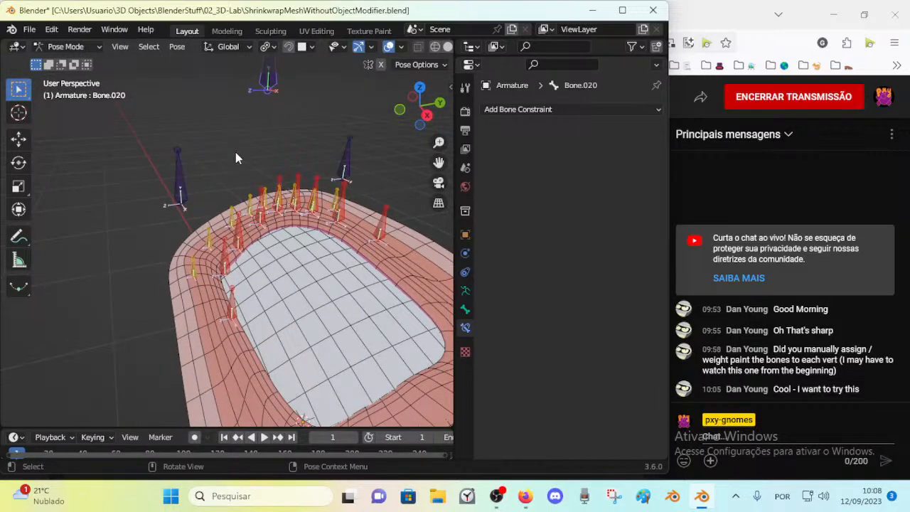
{"action": "key", "text": "F2"}
{"action": "type", "text": "CTL"}
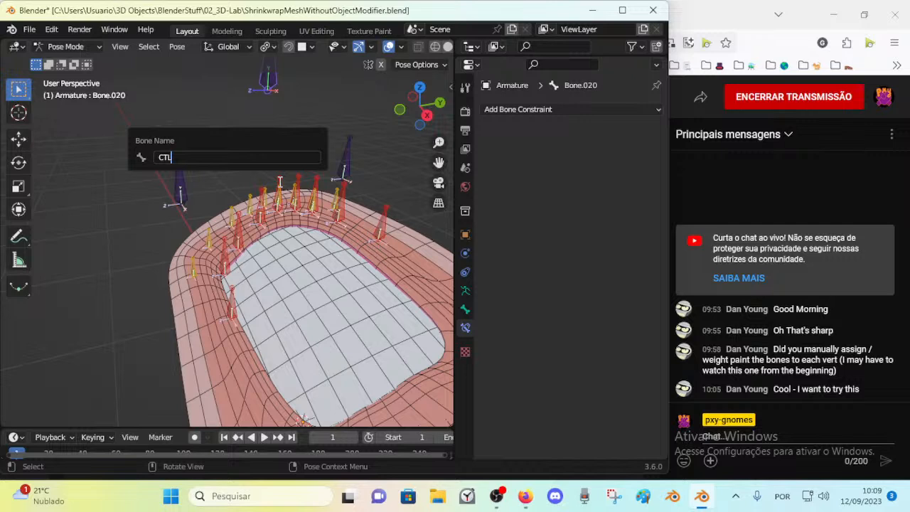
{"action": "type", "text": "-Main"}
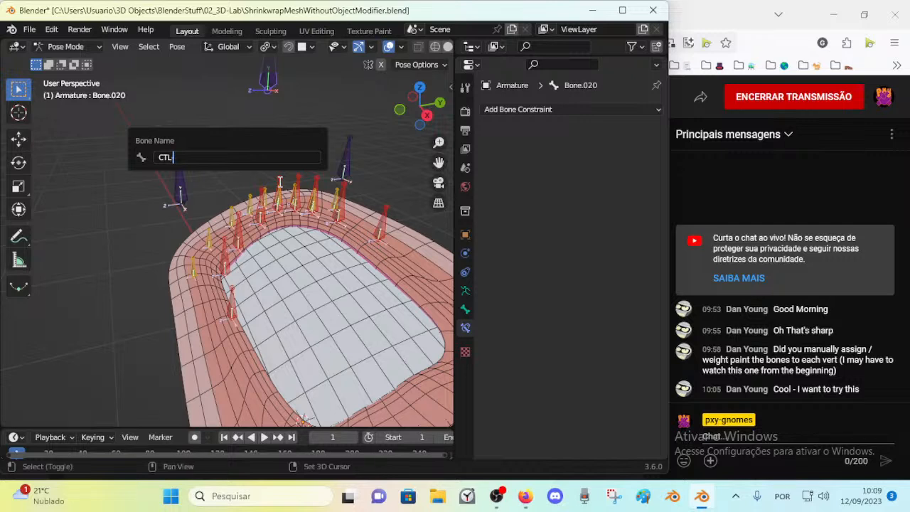
{"action": "key", "text": "Return"}
Rename the Bone.021 control bone as CTL-Inner
{"action": "left_click", "coordinate": [180, 182]}
{"action": "key", "text": "F2"}
{"action": "type", "text": "CTL-Le"}
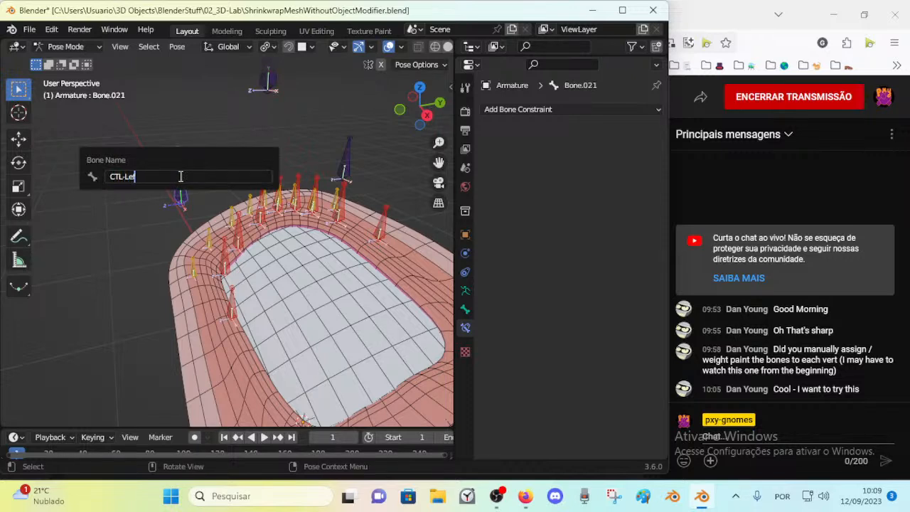
{"action": "key", "text": "BackSpace"}
{"action": "type", "text": "Inner"}
{"action": "key", "text": "Return"}
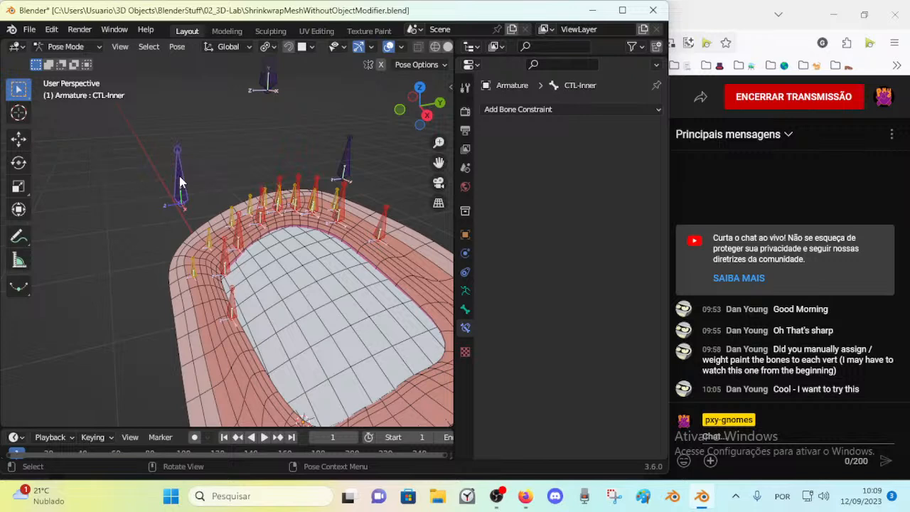
Rename the Bone.022 control bone as CTL-Outer
{"action": "left_click", "coordinate": [345, 163]}
{"action": "key", "text": "F2"}
{"action": "type", "text": "C"}
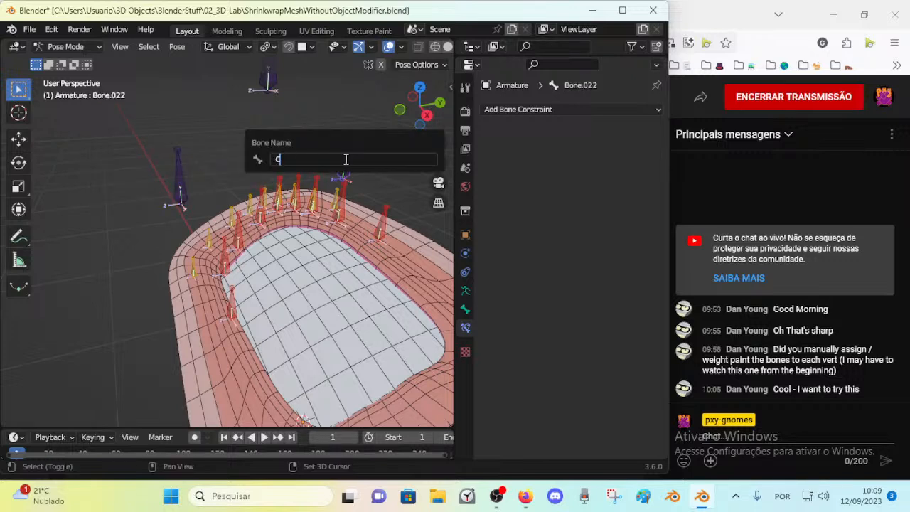
{"action": "type", "text": "TL-Outer"}
{"action": "key", "text": "Return"}
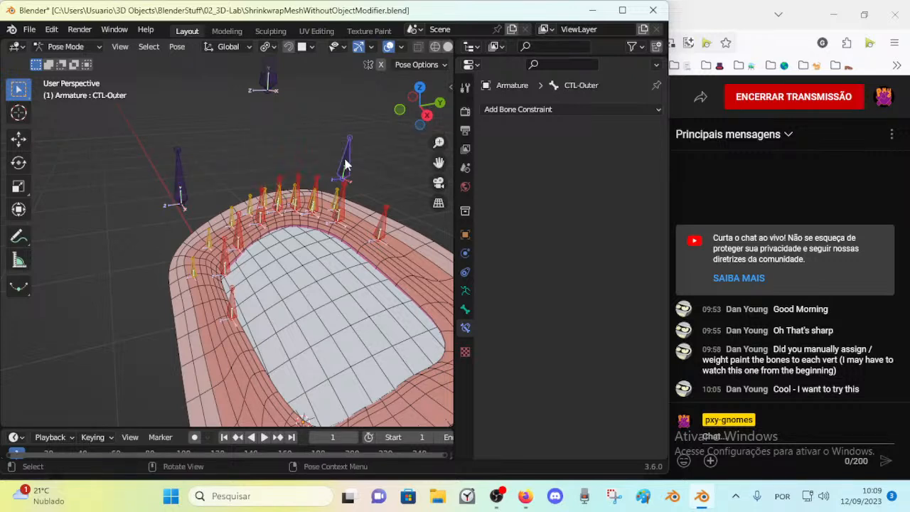
Rename the green Bone.019 behind the eye patch as DEF-Behind
{"action": "middle_click_drag", "start_coordinate": [346, 158], "coordinate": [289, 187]}
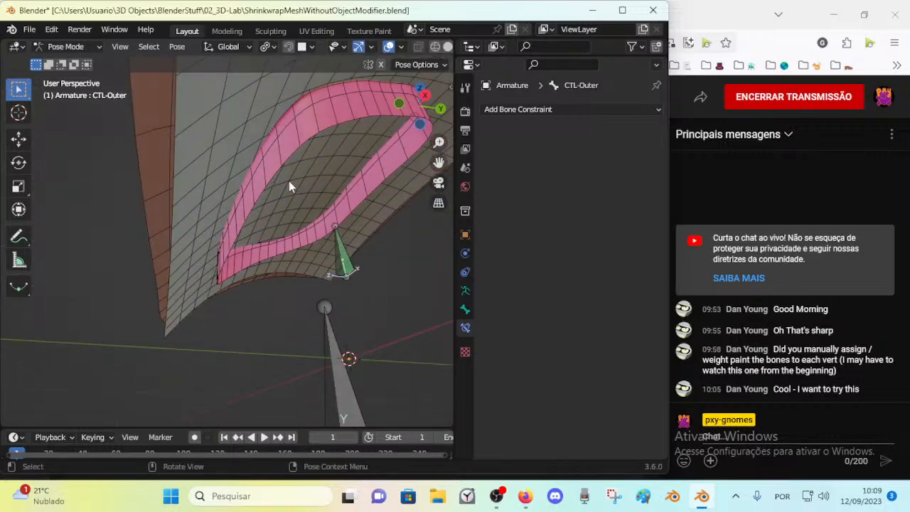
{"action": "left_click", "coordinate": [340, 240]}
{"action": "key", "text": "F2"}
{"action": "type", "text": "Be"}
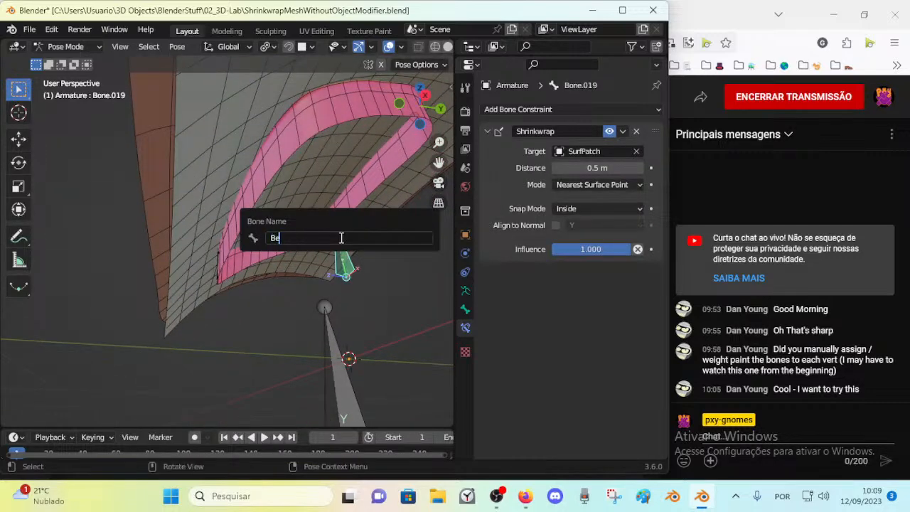
{"action": "type", "text": "hind"}
{"action": "key", "text": "Return"}
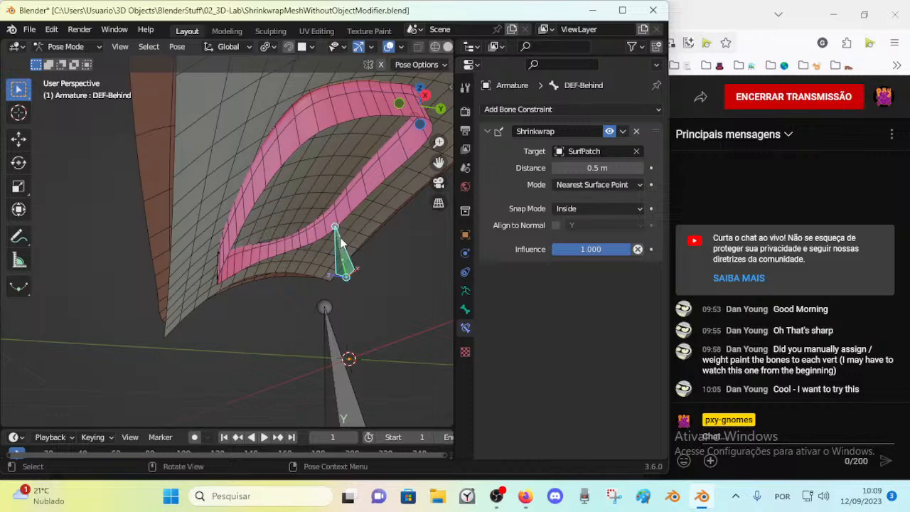
Rename the large grey bone behind the eye patch as DEF-HEAD
{"action": "left_click", "coordinate": [327, 353]}
{"action": "key", "text": "F2"}
{"action": "type", "text": "DEF-HEAD"}
{"action": "key", "text": "Return"}
Save the file and batch rename the nine red bones along the eyelid rim, replacing Bone with DEF-EyelidMain
{"action": "middle_click_drag", "start_coordinate": [294, 227], "coordinate": [278, 285]}
{"action": "middle_click_drag", "start_coordinate": [274, 220], "coordinate": [241, 263]}
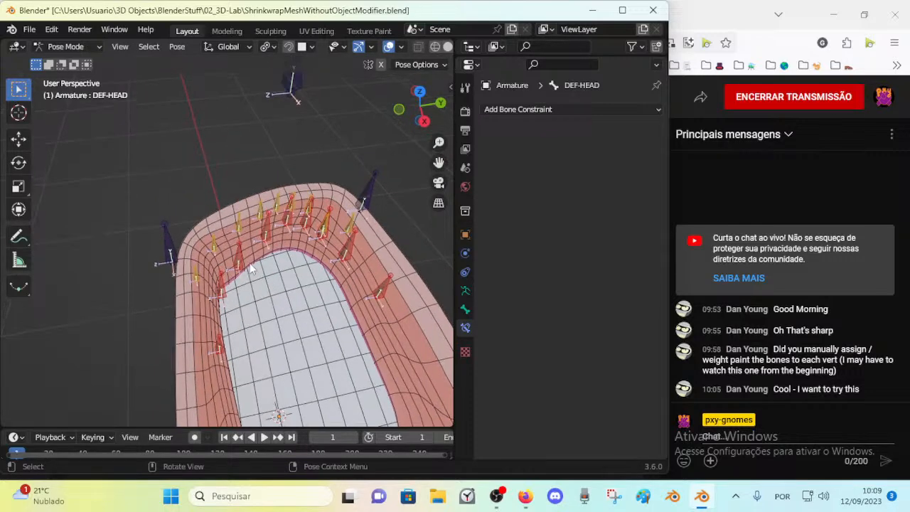
{"action": "left_click", "coordinate": [226, 283]}
{"action": "middle_click_drag", "start_coordinate": [224, 292], "coordinate": [219, 290]}
{"action": "middle_click_drag", "start_coordinate": [216, 328], "coordinate": [218, 339]}
{"action": "left_click", "coordinate": [219, 344]}
{"action": "left_click", "coordinate": [221, 292], "text": "shift"}
{"action": "left_click", "coordinate": [239, 262], "text": "shift"}
{"action": "left_click", "coordinate": [269, 230], "text": "shift"}
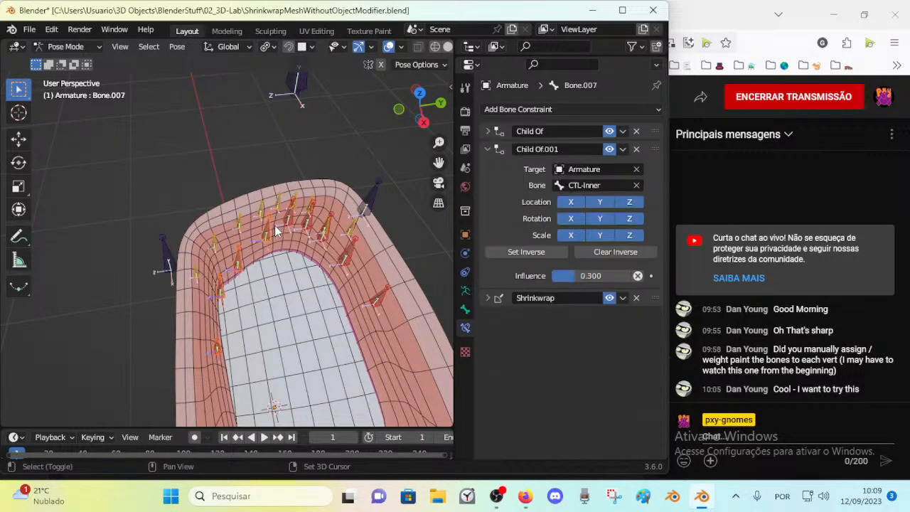
{"action": "key", "text": "ctrl+s"}
{"action": "left_click", "coordinate": [326, 241], "text": "shift"}
{"action": "left_click", "coordinate": [328, 243], "text": "shift"}
{"action": "left_click", "coordinate": [348, 259], "text": "shift"}
{"action": "left_click", "coordinate": [375, 301], "text": "shift"}
{"action": "middle_click_drag", "start_coordinate": [344, 282], "coordinate": [324, 266]}
{"action": "key", "text": "ctrl+F2"}
{"action": "left_click", "coordinate": [347, 292]}
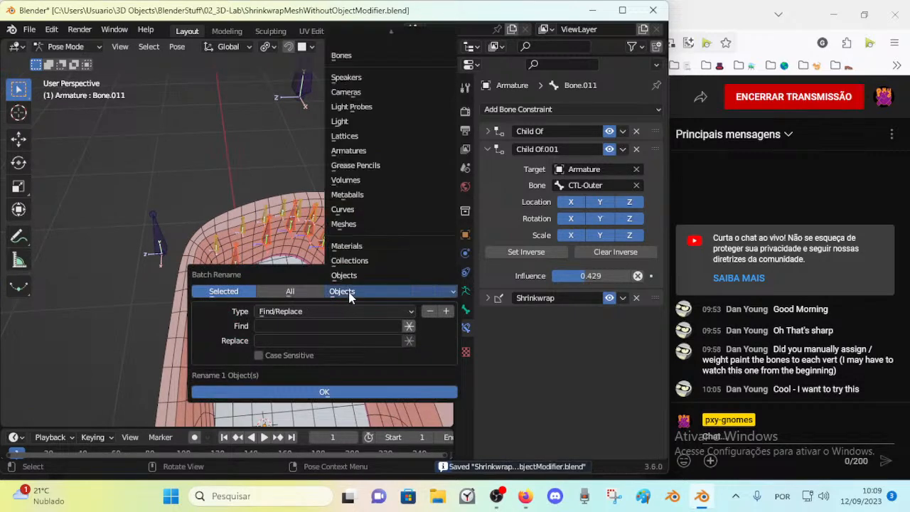
{"action": "left_click", "coordinate": [355, 56]}
{"action": "left_click", "coordinate": [272, 313]}
{"action": "left_click", "coordinate": [273, 313]}
{"action": "left_click", "coordinate": [269, 325]}
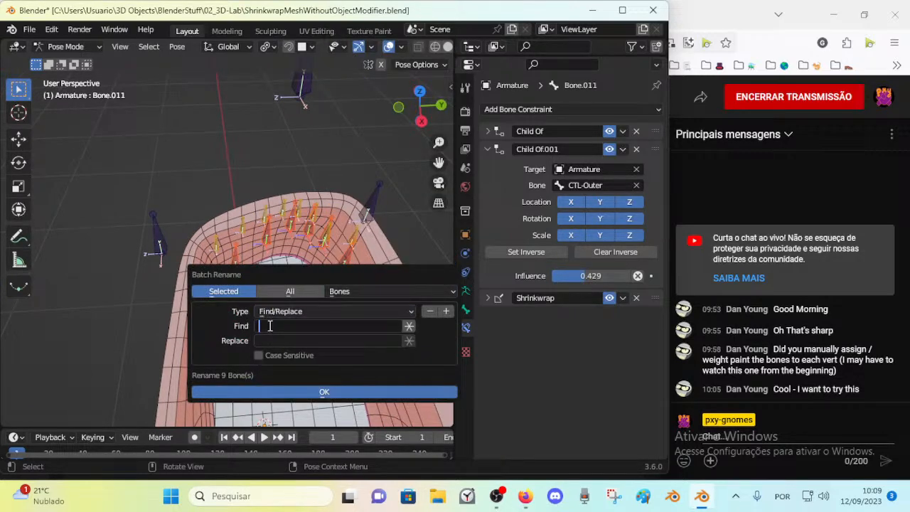
{"action": "type", "text": "Bone"}
{"action": "key", "text": "Tab"}
{"action": "type", "text": "DEF-Eyelid"}
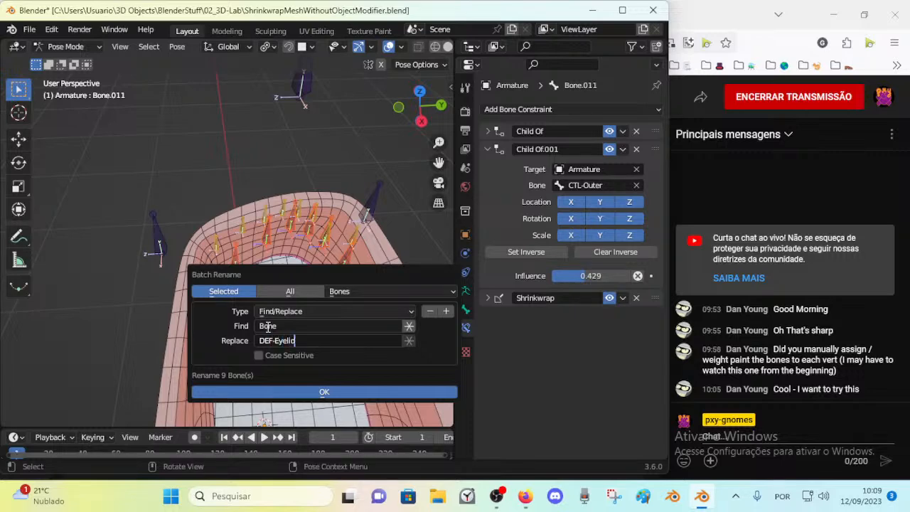
{"action": "type", "text": "Main"}
{"action": "left_click", "coordinate": [324, 392]}
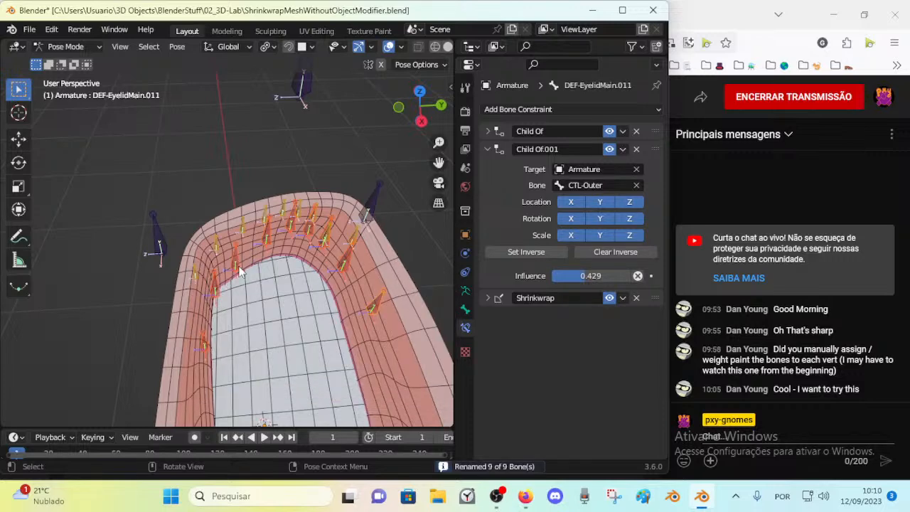
Try to batch strip digits and punctuation from the names of the nine red eyelid bones
{"action": "left_click", "coordinate": [208, 336]}
{"action": "left_click", "coordinate": [218, 291], "text": "shift"}
{"action": "left_click", "coordinate": [239, 267], "text": "shift"}
{"action": "left_click", "coordinate": [270, 243], "text": "shift"}
{"action": "left_click", "coordinate": [289, 233], "text": "shift"}
{"action": "left_click", "coordinate": [322, 245], "text": "shift"}
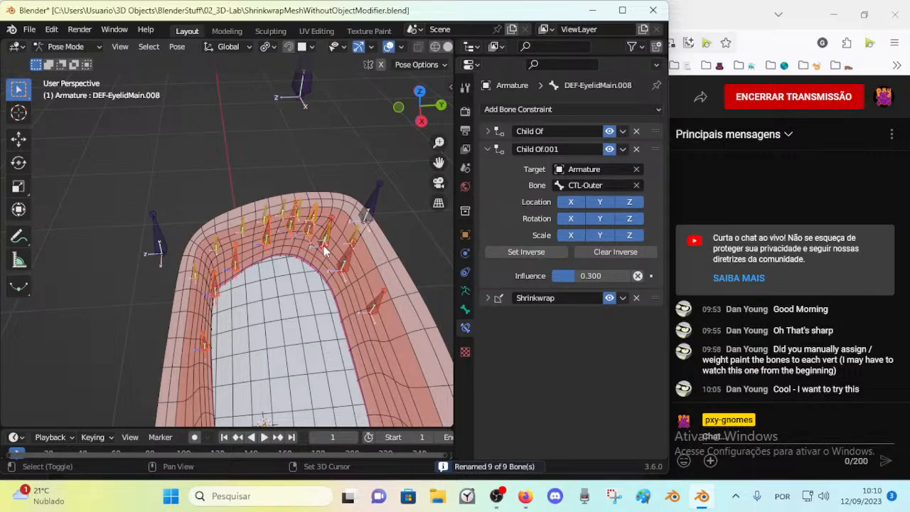
{"action": "left_click", "coordinate": [324, 248], "text": "shift"}
{"action": "left_click", "coordinate": [343, 266], "text": "shift"}
{"action": "left_click", "coordinate": [373, 314], "text": "shift"}
{"action": "key", "text": "ctrl+F2"}
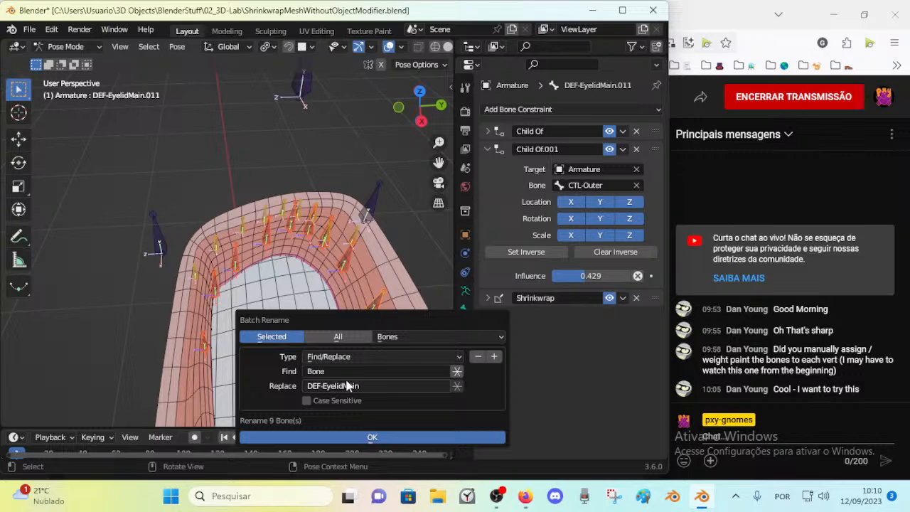
{"action": "left_click", "coordinate": [341, 357]}
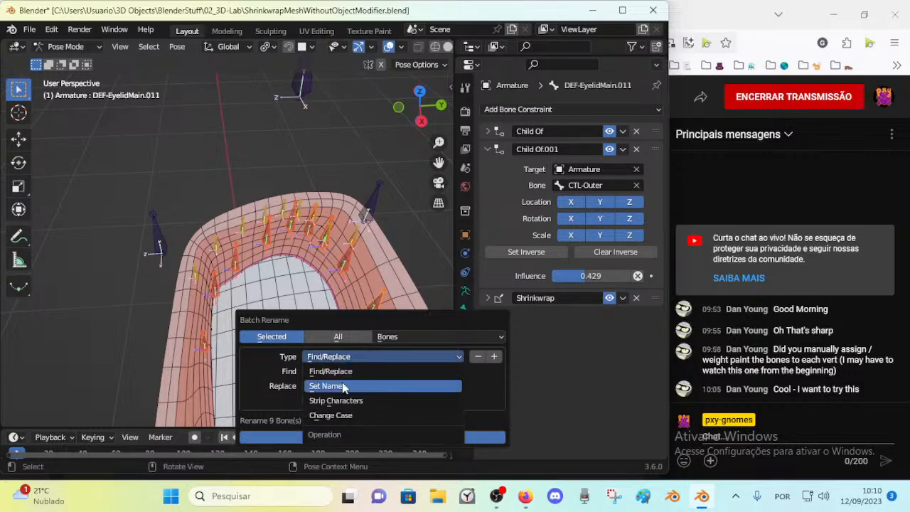
{"action": "left_click", "coordinate": [350, 400]}
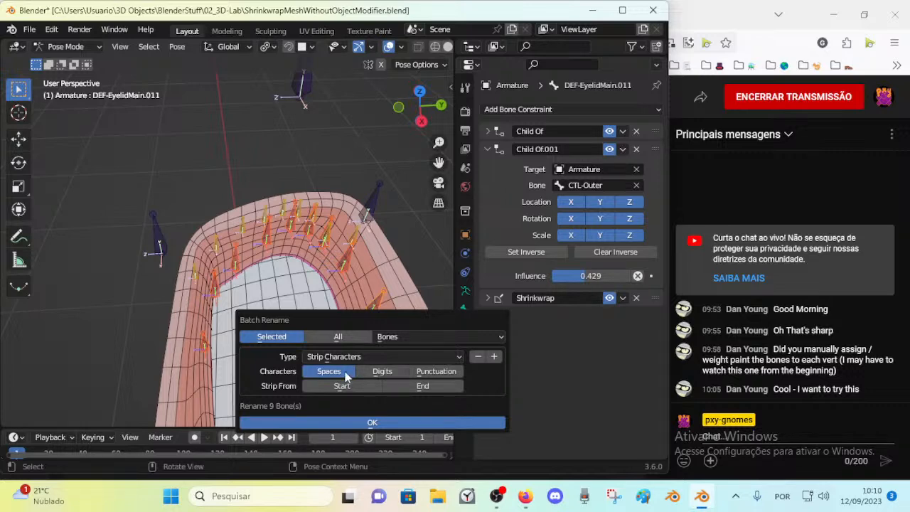
{"action": "left_click", "coordinate": [375, 371]}
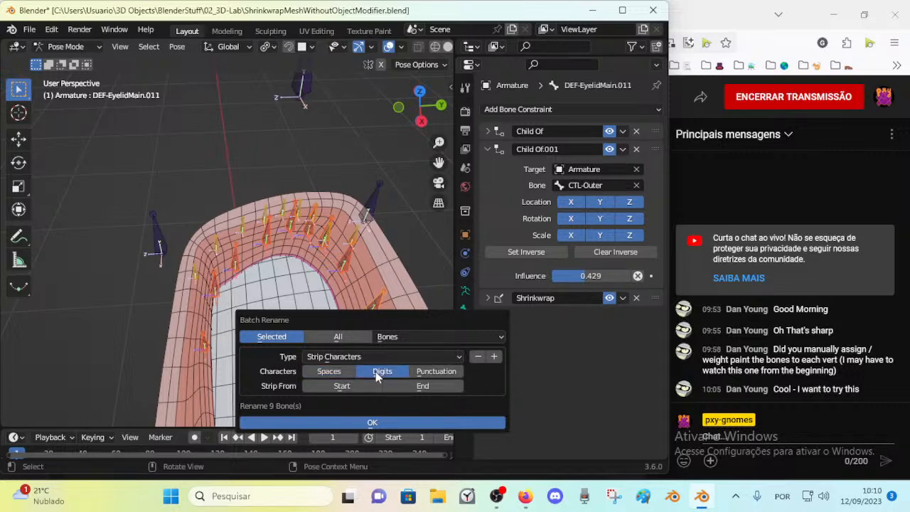
{"action": "left_click", "coordinate": [365, 422]}
Select the red DEF-EyelidMain bones one by one to check their names
{"action": "left_click", "coordinate": [205, 341]}
{"action": "left_click", "coordinate": [215, 290]}
{"action": "left_click", "coordinate": [235, 263]}
{"action": "left_click", "coordinate": [319, 243]}
{"action": "left_click", "coordinate": [336, 267]}
{"action": "left_click", "coordinate": [365, 302]}
{"action": "left_click", "coordinate": [346, 271]}
{"action": "left_click", "coordinate": [372, 305]}
{"action": "left_click", "coordinate": [327, 261]}
{"action": "left_click", "coordinate": [322, 248]}
{"action": "left_click", "coordinate": [322, 248]}
Batch rename the nine yellow bones in the eyelid's outer row with Find/Replace, replacing Bone with DEF-EyelidMinor
{"action": "middle_click_drag", "start_coordinate": [322, 248], "coordinate": [234, 273]}
{"action": "scroll", "coordinate": [234, 274], "scroll_direction": "up", "scroll_amount": 1}
{"action": "scroll", "coordinate": [235, 279], "scroll_direction": "up", "scroll_amount": 1}
{"action": "left_click", "coordinate": [185, 261]}
{"action": "left_click", "coordinate": [215, 231], "text": "shift"}
{"action": "left_click", "coordinate": [253, 212], "text": "shift"}
{"action": "left_click", "coordinate": [285, 200], "text": "shift"}
{"action": "left_click", "coordinate": [312, 197], "text": "shift"}
{"action": "left_click", "coordinate": [342, 194], "text": "shift"}
{"action": "left_click", "coordinate": [364, 208], "text": "shift"}
{"action": "left_click", "coordinate": [381, 253], "text": "shift"}
{"action": "left_click", "coordinate": [417, 265], "text": "shift"}
{"action": "middle_click_drag", "start_coordinate": [366, 310], "coordinate": [338, 293]}
{"action": "key", "text": "ctrl+F2"}
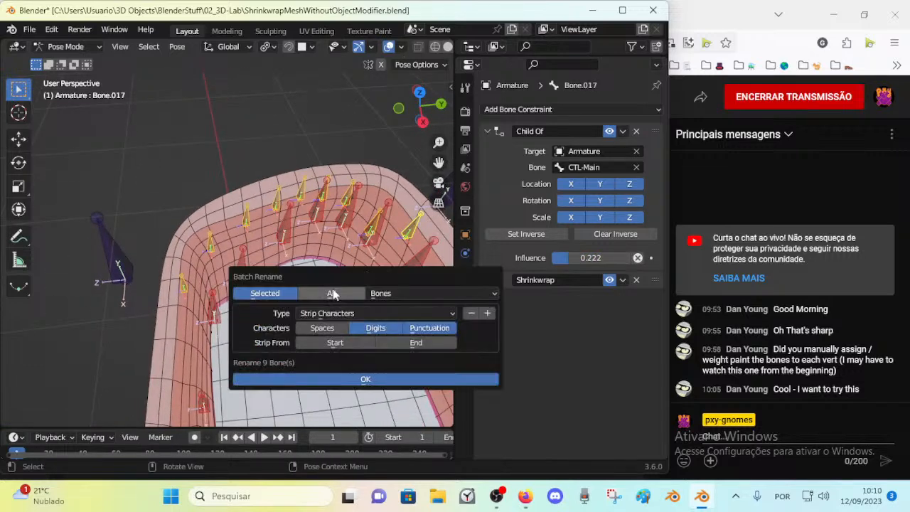
{"action": "left_click", "coordinate": [313, 314]}
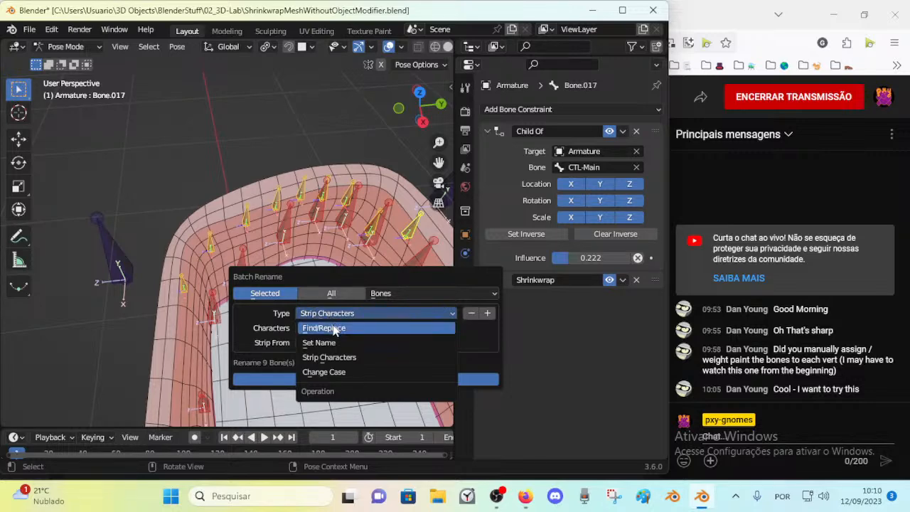
{"action": "left_click", "coordinate": [321, 328]}
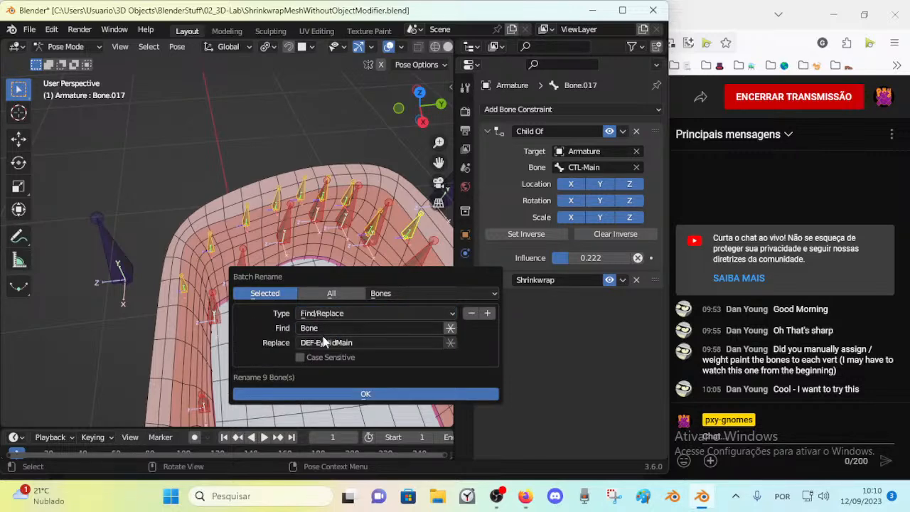
{"action": "left_click", "coordinate": [326, 343]}
{"action": "left_click", "coordinate": [335, 342]}
{"action": "left_click", "coordinate": [366, 342]}
{"action": "key", "text": "BackSpace"}
{"action": "type", "text": "n"}
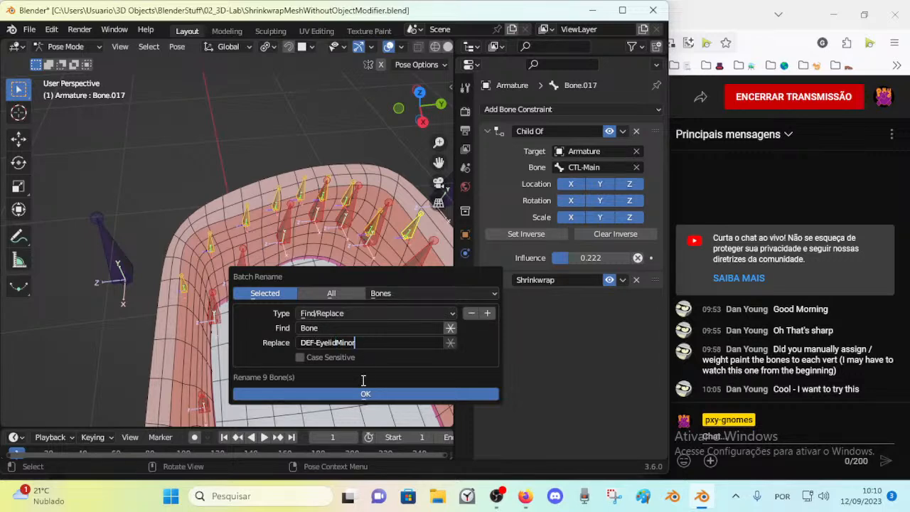
{"action": "left_click", "coordinate": [352, 394]}
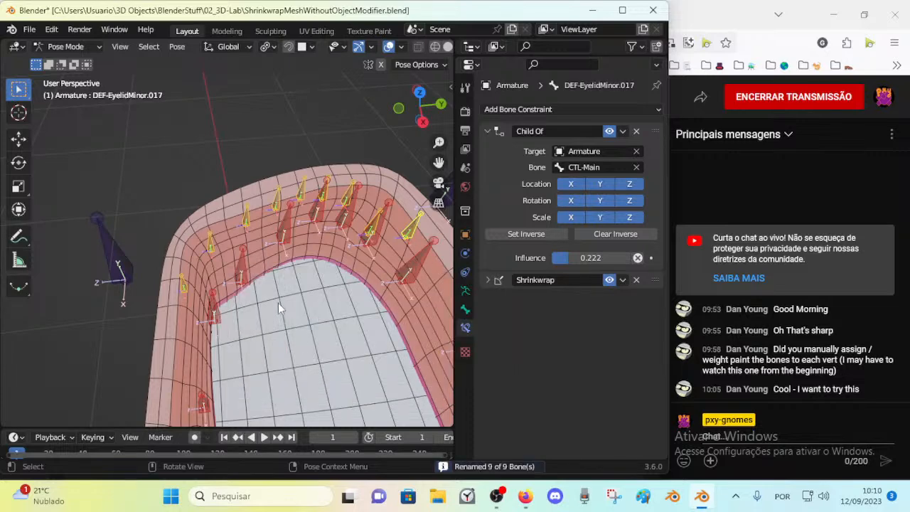
Select several yellow DEF-EyelidMinor bones one by one to check their names
{"action": "left_click", "coordinate": [209, 249], "text": "shift"}
{"action": "left_click", "coordinate": [245, 217], "text": "shift"}
{"action": "left_click", "coordinate": [187, 285], "text": "shift"}
{"action": "left_click", "coordinate": [211, 246]}
{"action": "left_click", "coordinate": [243, 216]}
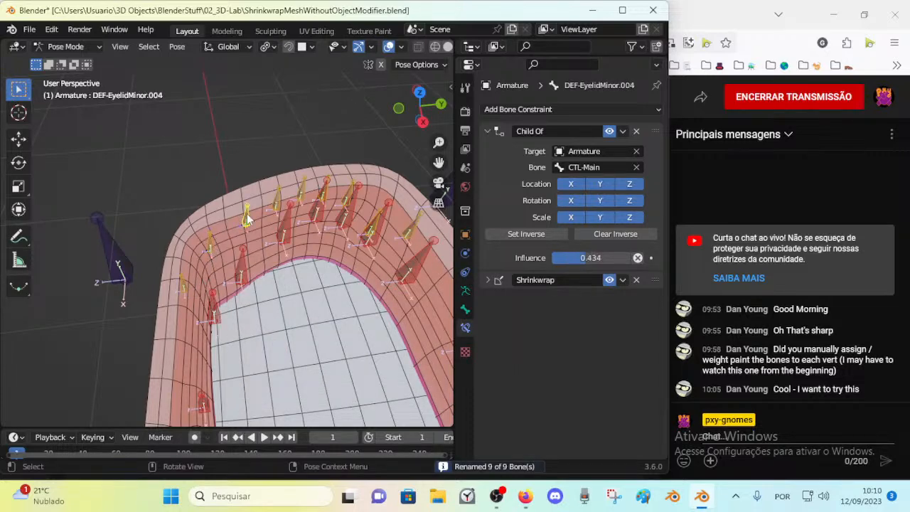
{"action": "left_click", "coordinate": [275, 202]}
{"action": "left_click", "coordinate": [311, 190]}
Switch to Object Mode, select the SurfPatch.001 mesh and examine the full list of its vertex groups
{"action": "middle_click_drag", "start_coordinate": [310, 195], "coordinate": [390, 268]}
{"action": "key", "text": "ctrl+Tab"}
{"action": "left_click", "coordinate": [384, 288]}
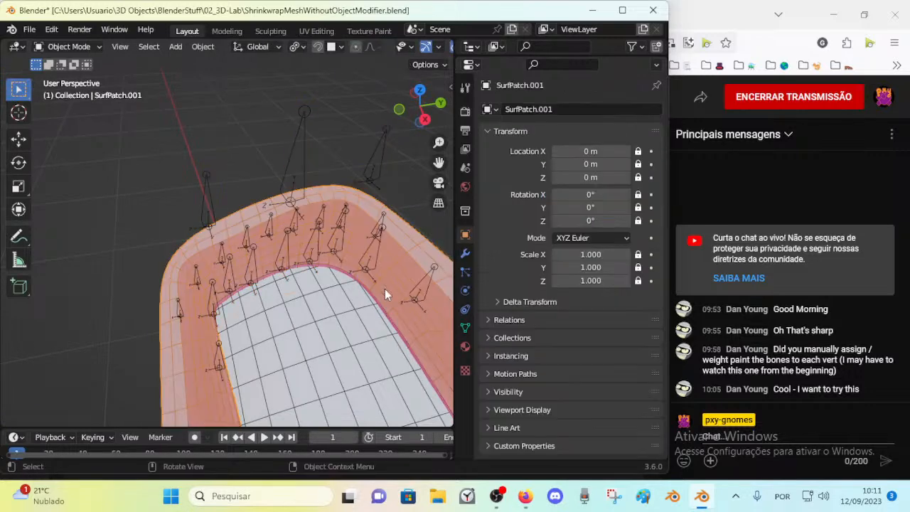
{"action": "left_click", "coordinate": [465, 327]}
{"action": "left_click_drag", "start_coordinate": [572, 218], "coordinate": [569, 297]}
{"action": "left_click_drag", "start_coordinate": [635, 248], "coordinate": [632, 288]}
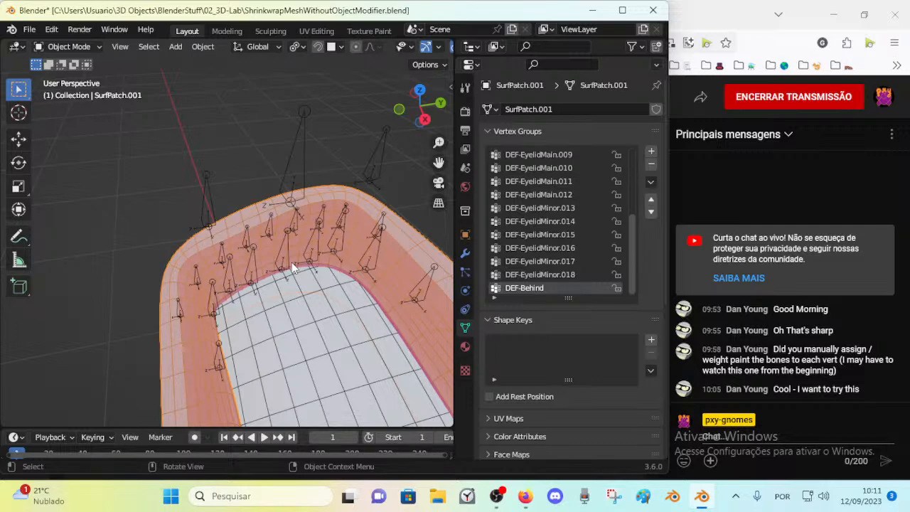
Examine the eyelid mesh, the armature and the SurfPatch surface from several angles, selecting the objects one by one
{"action": "middle_click_drag", "start_coordinate": [308, 257], "coordinate": [193, 291]}
{"action": "middle_click_drag", "start_coordinate": [178, 229], "coordinate": [227, 255]}
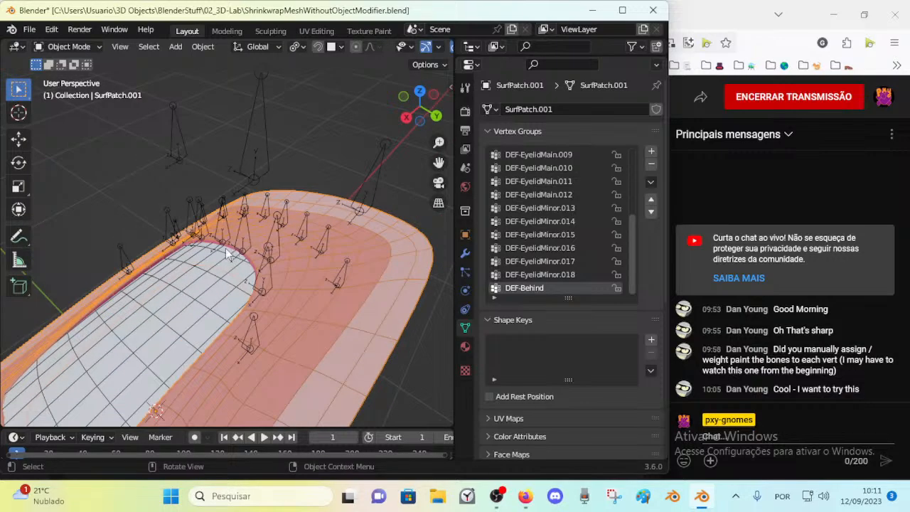
{"action": "left_click", "coordinate": [243, 160]}
{"action": "middle_click_drag", "start_coordinate": [266, 221], "coordinate": [202, 256]}
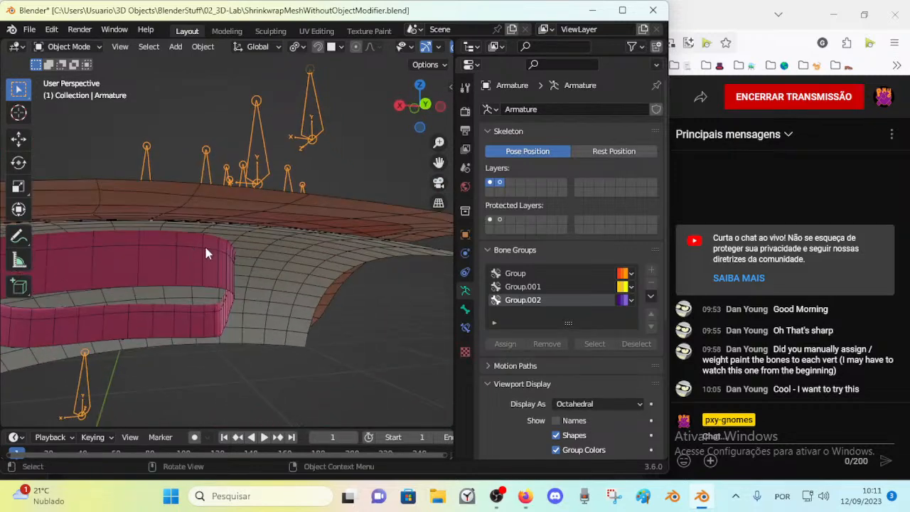
{"action": "left_click", "coordinate": [237, 226]}
{"action": "middle_click_drag", "start_coordinate": [238, 226], "coordinate": [220, 321]}
{"action": "middle_click_drag", "start_coordinate": [166, 287], "coordinate": [153, 245]}
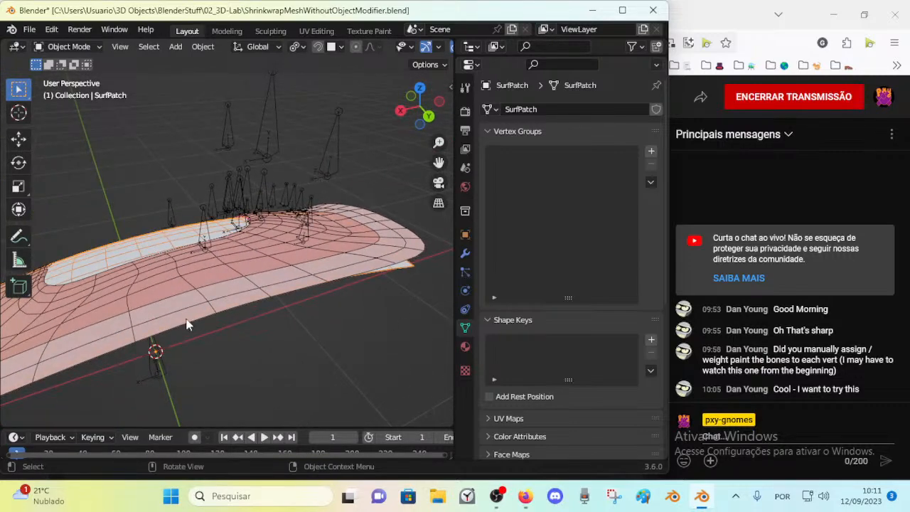
{"action": "middle_click_drag", "start_coordinate": [120, 283], "coordinate": [290, 233]}
{"action": "left_click", "coordinate": [290, 233]}
{"action": "middle_click_drag", "start_coordinate": [196, 292], "coordinate": [196, 204]}
Put the armature in Pose Mode and expand both Child Of constraints of the DEF-EyelidMain.001 bone to inspect them
{"action": "left_click", "coordinate": [263, 182]}
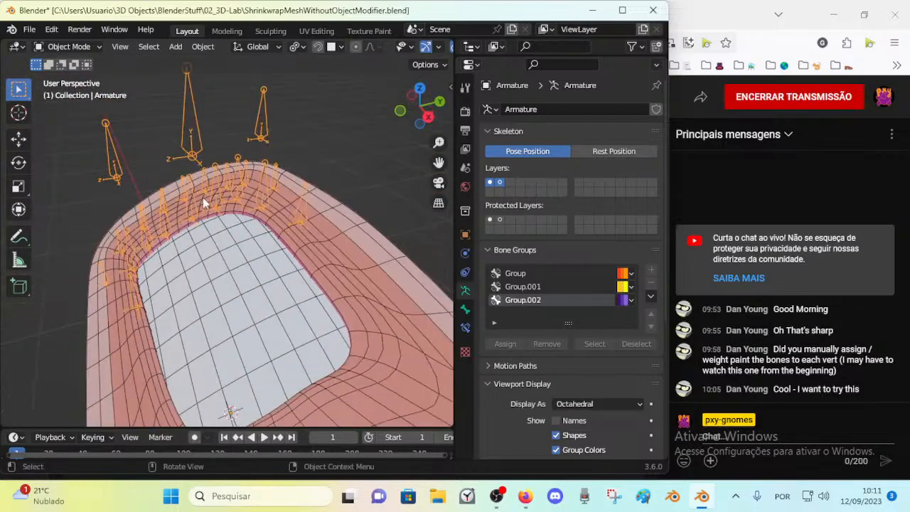
{"action": "middle_click_drag", "start_coordinate": [124, 231], "coordinate": [159, 266]}
{"action": "key", "text": "ctrl+Tab"}
{"action": "middle_click_drag", "start_coordinate": [213, 297], "coordinate": [266, 294]}
{"action": "left_click", "coordinate": [466, 327]}
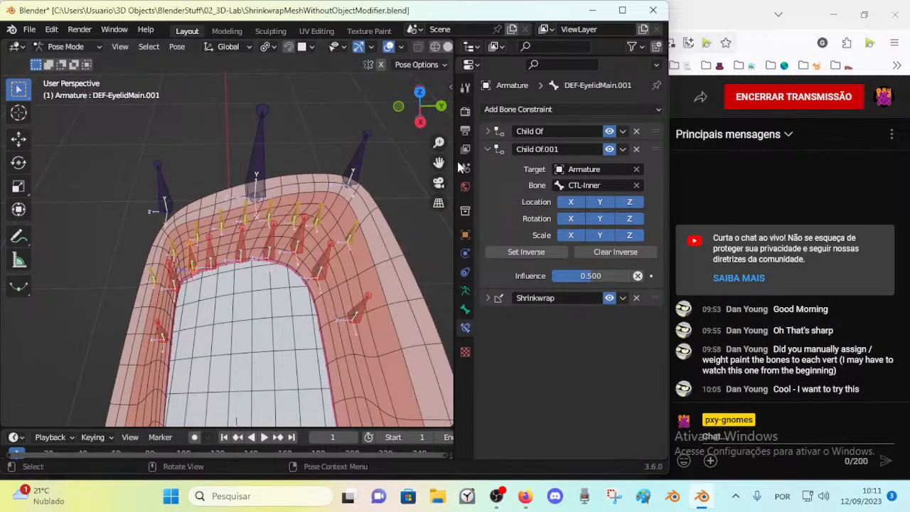
{"action": "left_click", "coordinate": [487, 149]}
{"action": "left_click", "coordinate": [488, 149]}
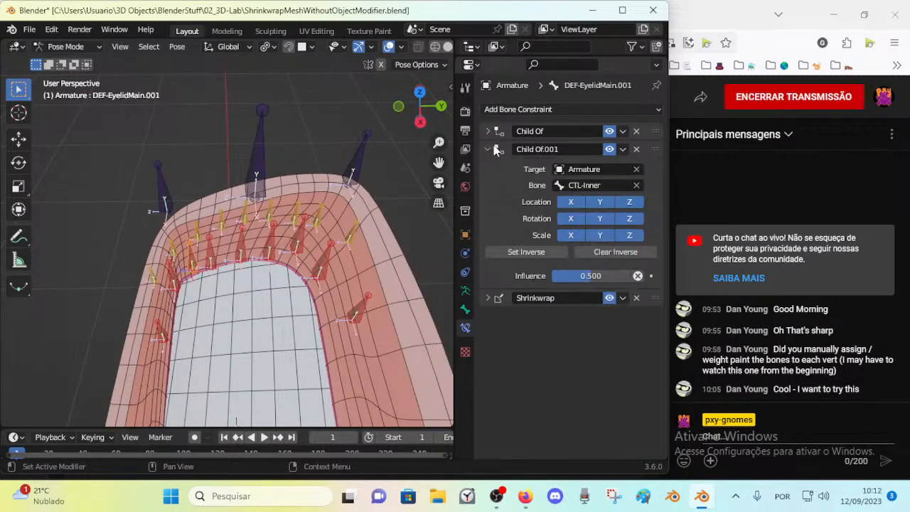
{"action": "left_click", "coordinate": [487, 131]}
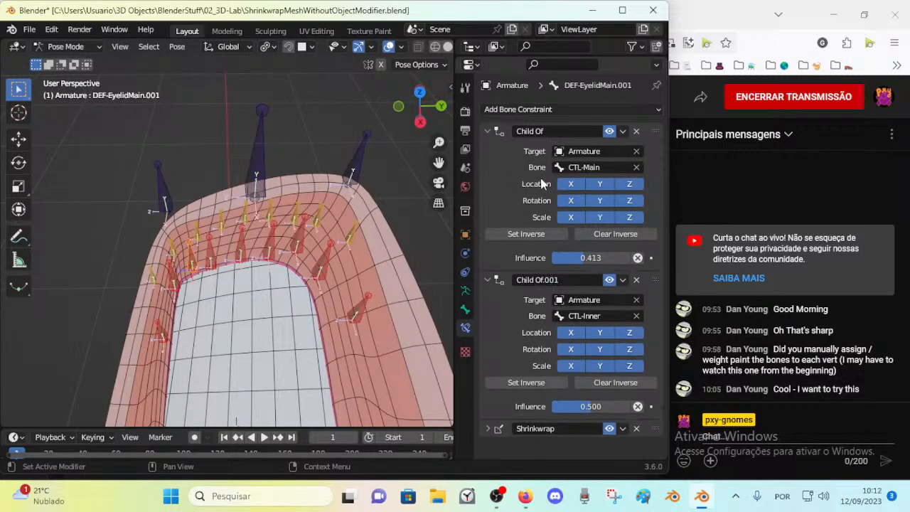
Test-move the CTL-Main bone to preview how the eyelid bones follow it, cancelling the transform
{"action": "left_click", "coordinate": [258, 148]}
{"action": "left_click", "coordinate": [214, 262]}
{"action": "left_click", "coordinate": [253, 167]}
{"action": "key", "text": "g"}
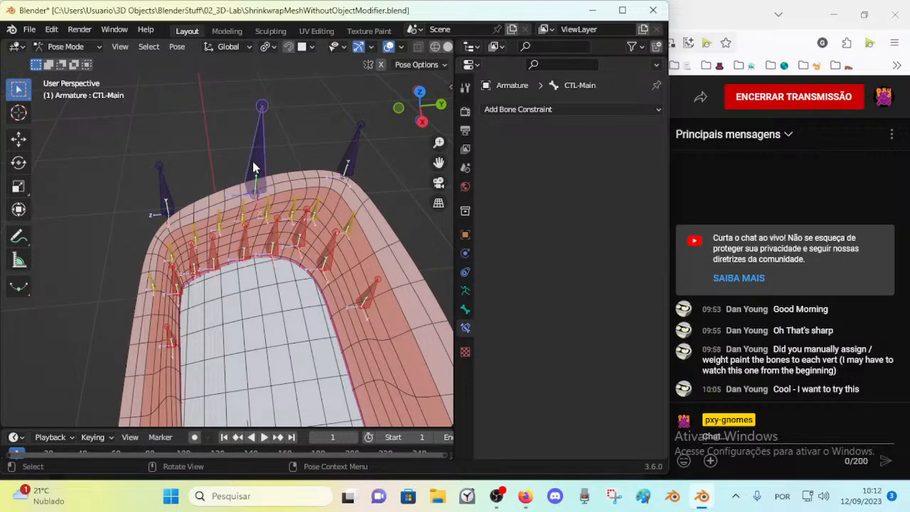
{"action": "right_click", "coordinate": [259, 144]}
Clear the inverse of the CTL-Main Child Of constraint on the DEF-EyelidMain.002 and DEF-EyelidMain.008 bones
{"action": "left_click", "coordinate": [211, 219]}
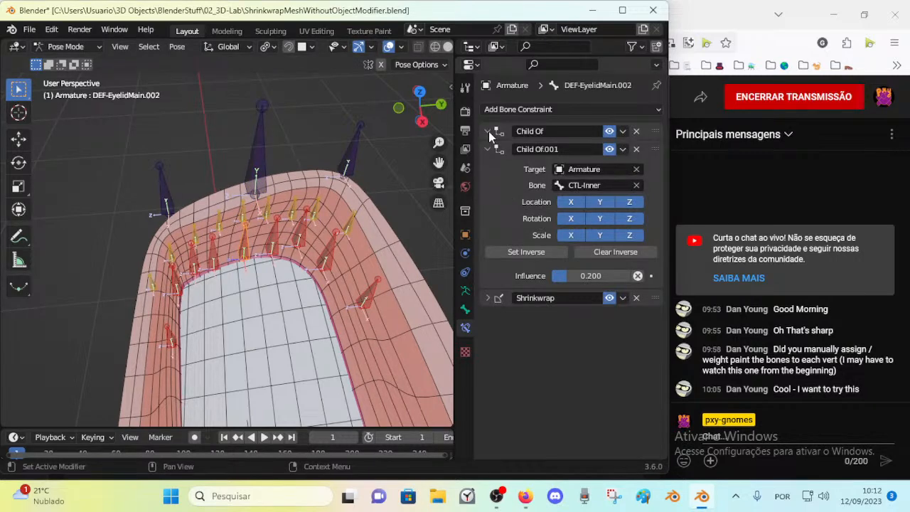
{"action": "left_click", "coordinate": [487, 279]}
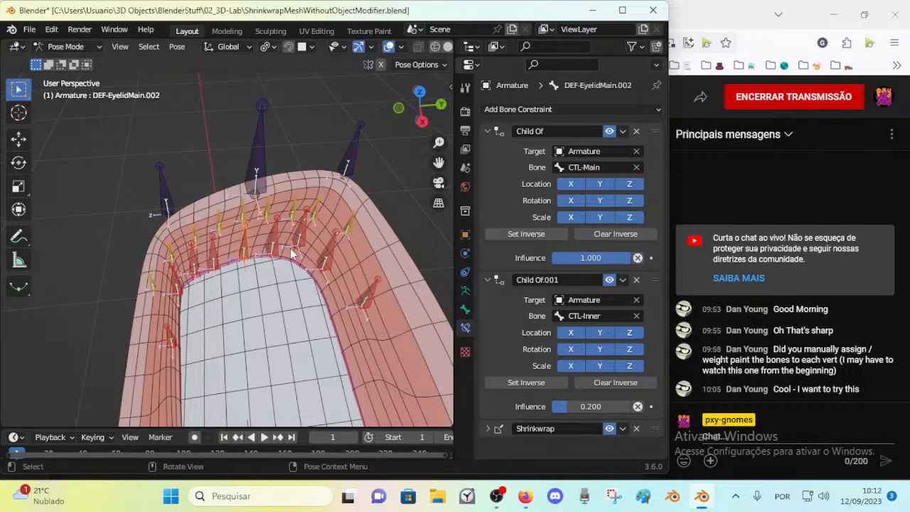
{"action": "left_click", "coordinate": [577, 233]}
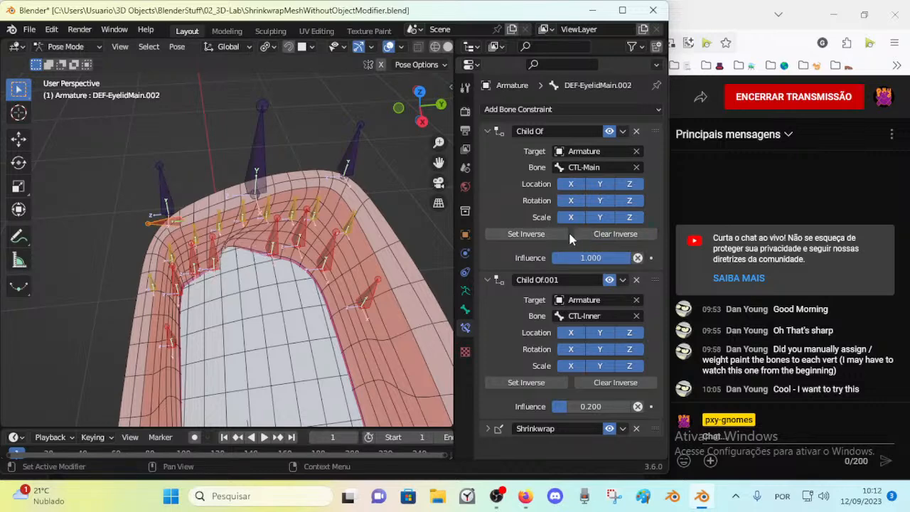
{"action": "left_click", "coordinate": [273, 244]}
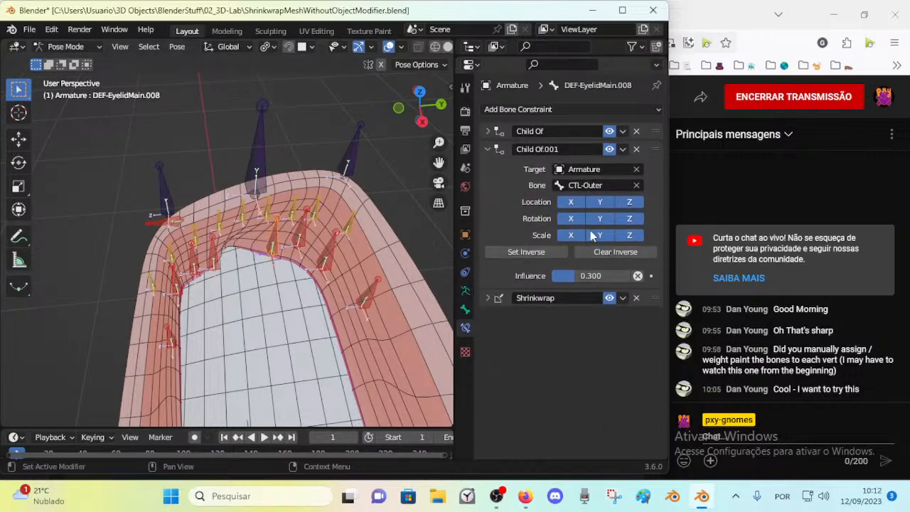
{"action": "left_click", "coordinate": [486, 149]}
{"action": "left_click", "coordinate": [487, 131]}
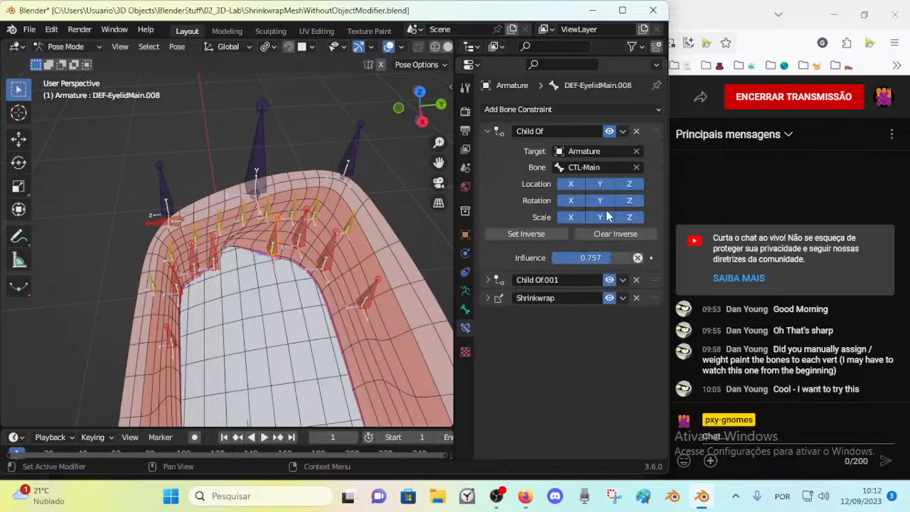
{"action": "left_click", "coordinate": [615, 234]}
{"action": "middle_click_drag", "start_coordinate": [220, 248], "coordinate": [211, 242]}
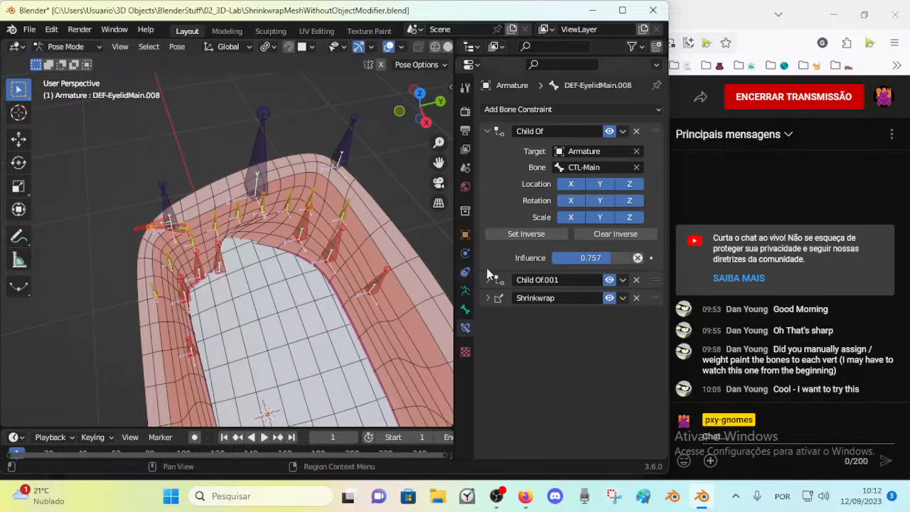
Set the inverse of the CTL-Main Child Of constraint again on the DEF-EyelidMain.002 and DEF-EyelidMain.008 bones
{"action": "left_click", "coordinate": [149, 228]}
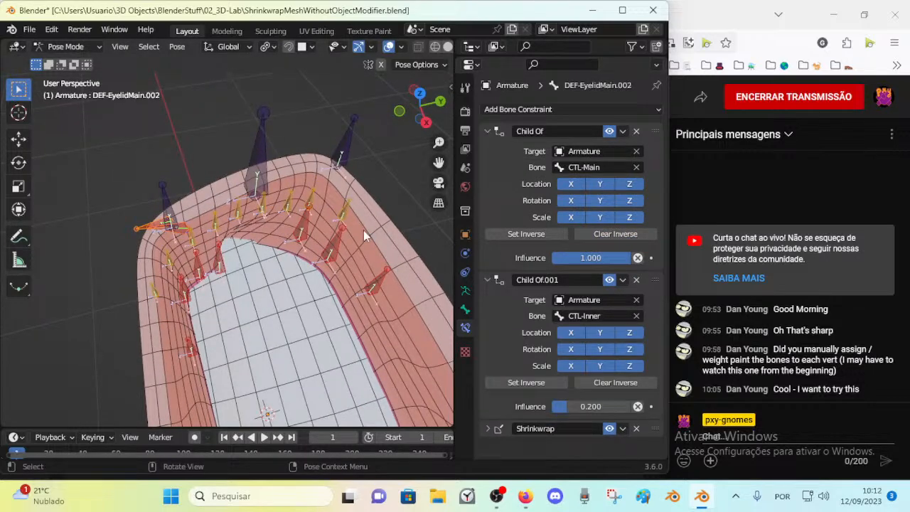
{"action": "left_click", "coordinate": [517, 238]}
{"action": "left_click", "coordinate": [157, 234]}
{"action": "left_click", "coordinate": [543, 231]}
Test-move an eyelid bone and the CTL-Main bone to check the constraint response, cancelling each transform
{"action": "middle_click_drag", "start_coordinate": [314, 241], "coordinate": [213, 245]}
{"action": "middle_click_drag", "start_coordinate": [270, 249], "coordinate": [288, 288]}
{"action": "left_click", "coordinate": [255, 240]}
{"action": "key", "text": "g"}
{"action": "right_click", "coordinate": [317, 292]}
{"action": "left_click", "coordinate": [254, 178]}
{"action": "middle_click_drag", "start_coordinate": [254, 178], "coordinate": [322, 184]}
{"action": "key", "text": "g"}
{"action": "right_click", "coordinate": [319, 196]}
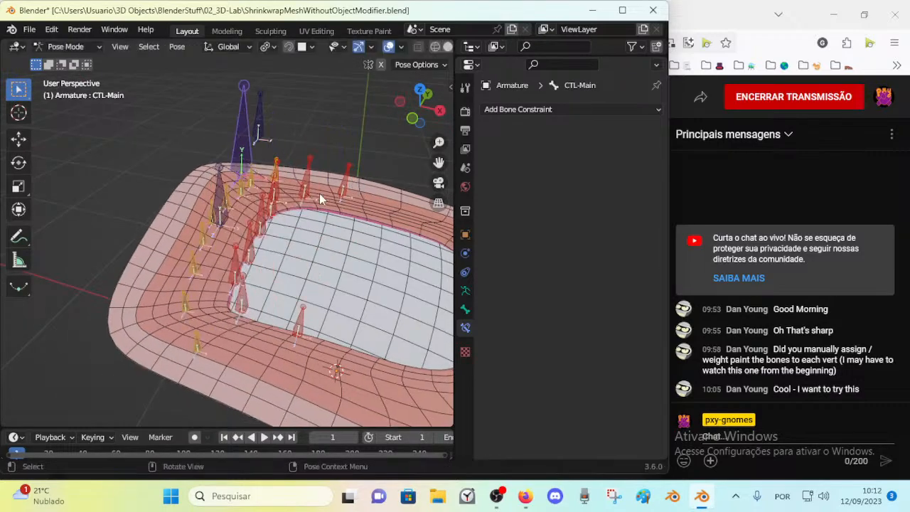
Select the DEF-EyelidMain.002 bone and examine the influence of its CTL-Main and CTL-Inner Child Of constraints
{"action": "left_click", "coordinate": [264, 231]}
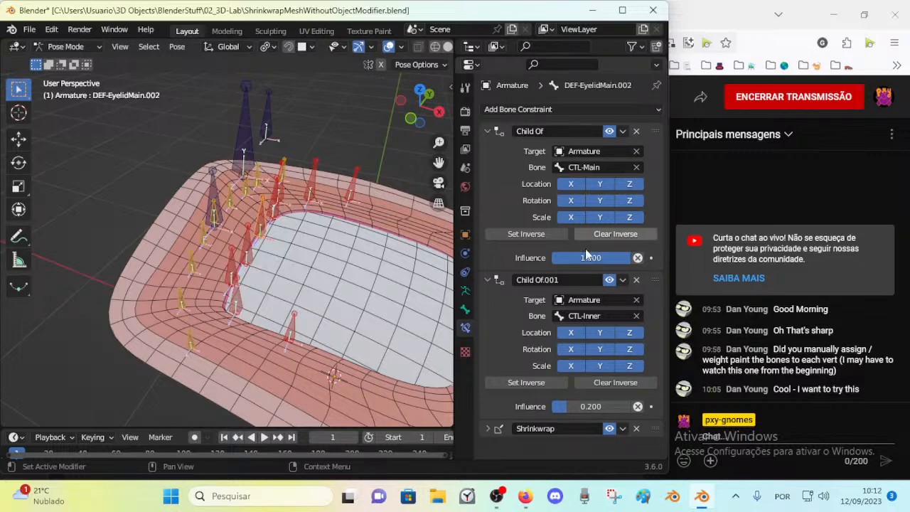
{"action": "middle_click_drag", "start_coordinate": [327, 214], "coordinate": [277, 230]}
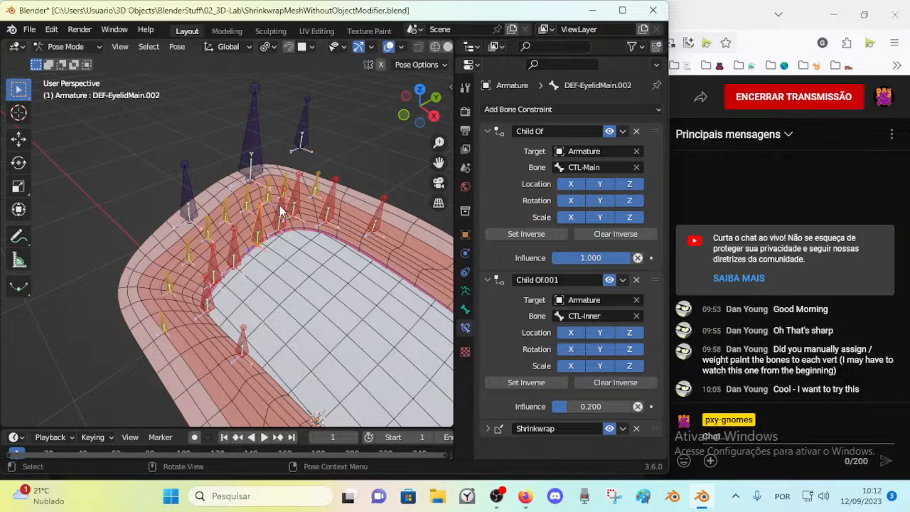
{"action": "middle_click_drag", "start_coordinate": [261, 234], "coordinate": [243, 241]}
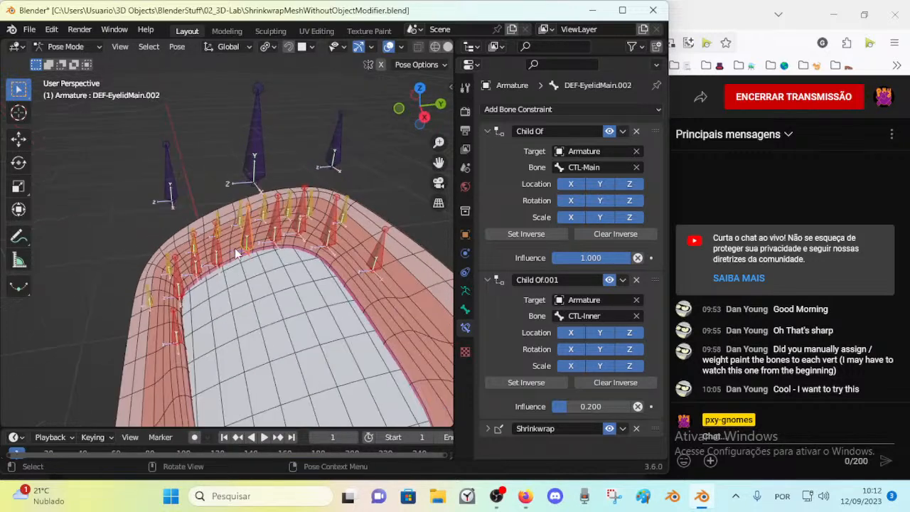
Compare the Child Of constraints of the two end bones, DEF-EyelidMain.012 and DEF-EyelidMain.011
{"action": "left_click", "coordinate": [178, 314]}
{"action": "middle_click_drag", "start_coordinate": [218, 290], "coordinate": [233, 285]}
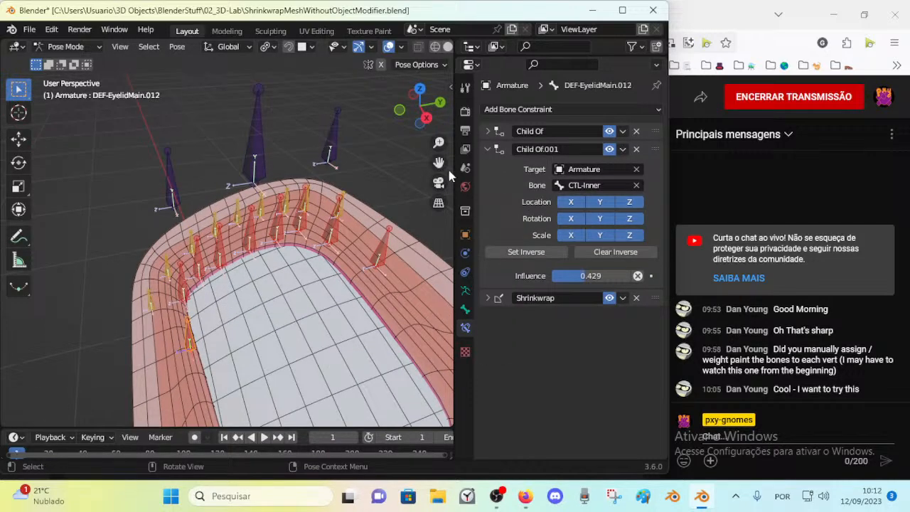
{"action": "left_click", "coordinate": [489, 132]}
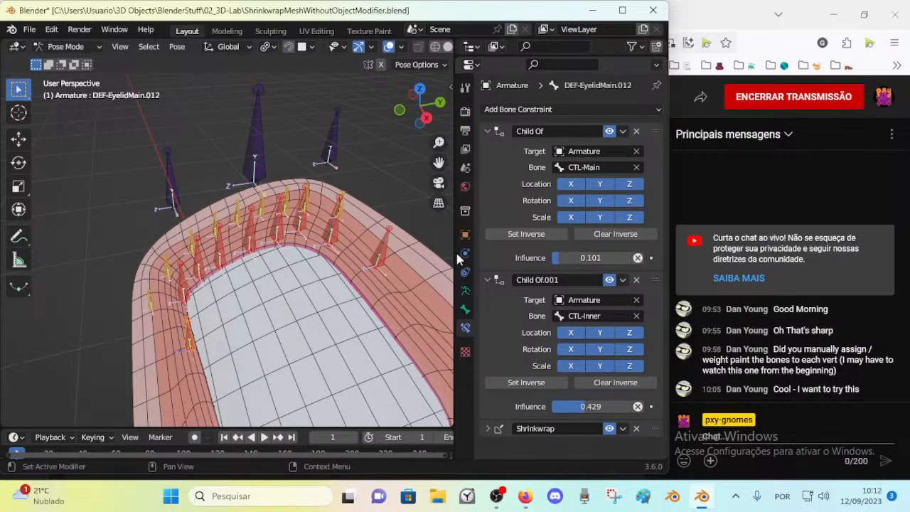
{"action": "left_click", "coordinate": [385, 258]}
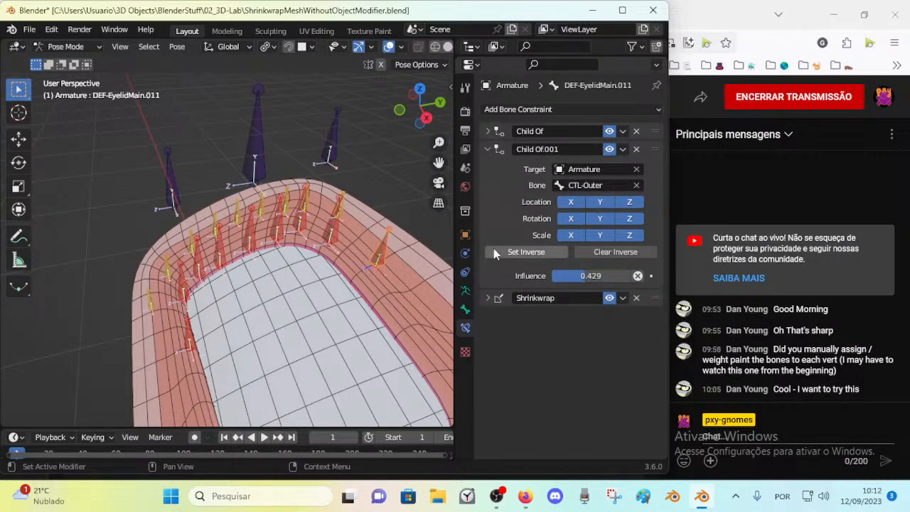
{"action": "middle_click_drag", "start_coordinate": [237, 285], "coordinate": [199, 336]}
{"action": "left_click", "coordinate": [199, 336]}
{"action": "left_click", "coordinate": [385, 271]}
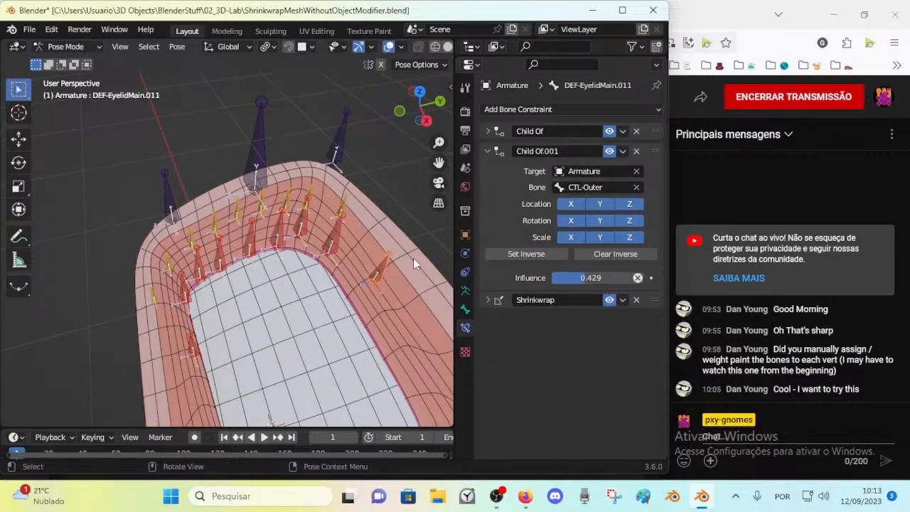
{"action": "left_click", "coordinate": [488, 132]}
Set the influence of the CTL-Main Child Of constraint on DEF-EyelidMain.012 to 0.117 after checking the opposite end bone
{"action": "left_click", "coordinate": [185, 352]}
{"action": "left_click", "coordinate": [195, 349]}
{"action": "left_click", "coordinate": [373, 273]}
{"action": "left_click", "coordinate": [367, 276]}
{"action": "left_click_drag", "start_coordinate": [589, 257], "coordinate": [596, 258]}
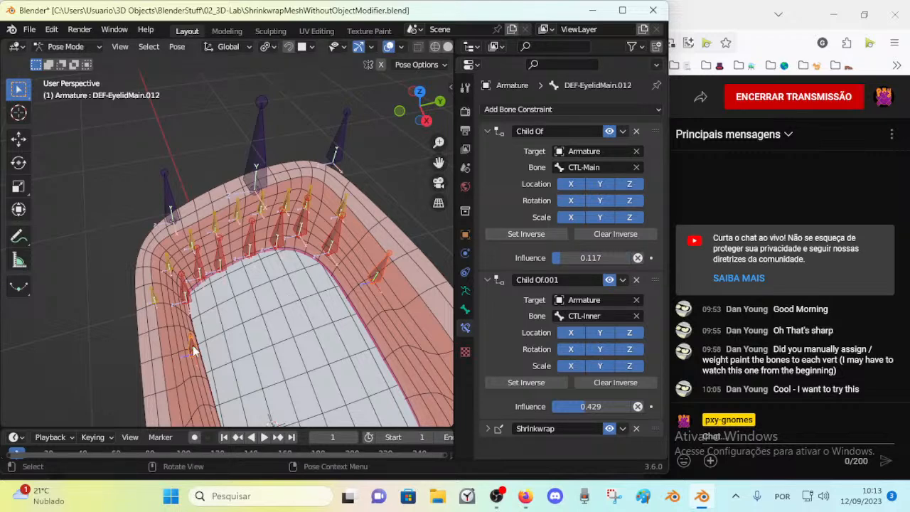
Check the opposite bone and set the CTL-Main Child Of influence on DEF-EyelidMain.010 to 0.240
{"action": "left_click", "coordinate": [363, 274]}
{"action": "left_click", "coordinate": [336, 245]}
{"action": "left_click", "coordinate": [337, 245]}
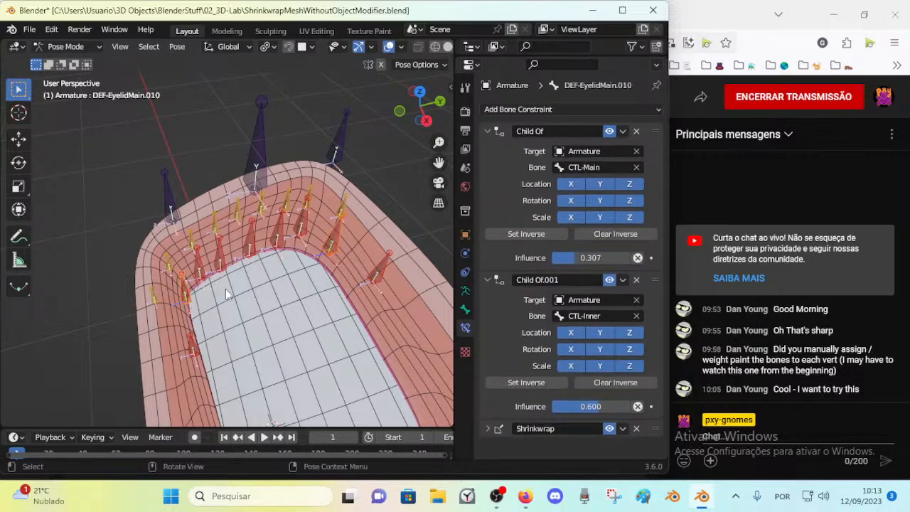
{"action": "left_click", "coordinate": [485, 131]}
{"action": "left_click", "coordinate": [484, 128]}
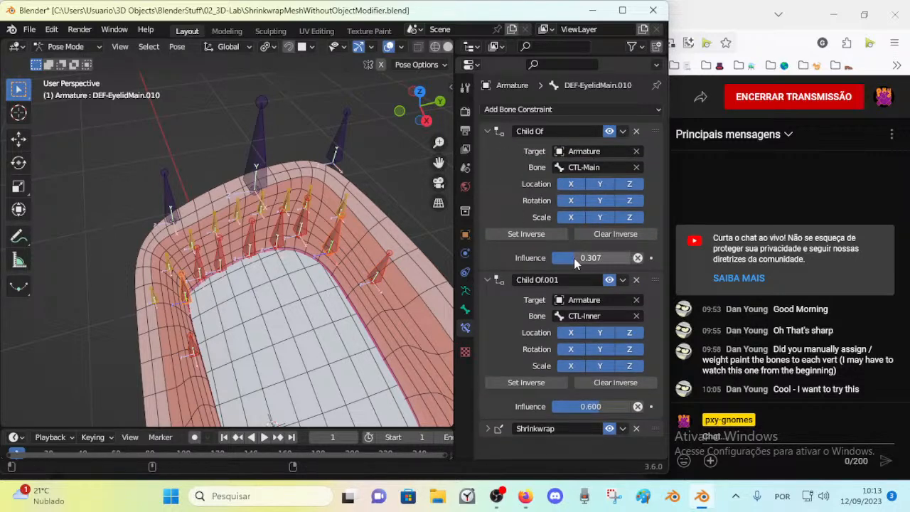
{"action": "left_click_drag", "start_coordinate": [573, 258], "coordinate": [563, 257]}
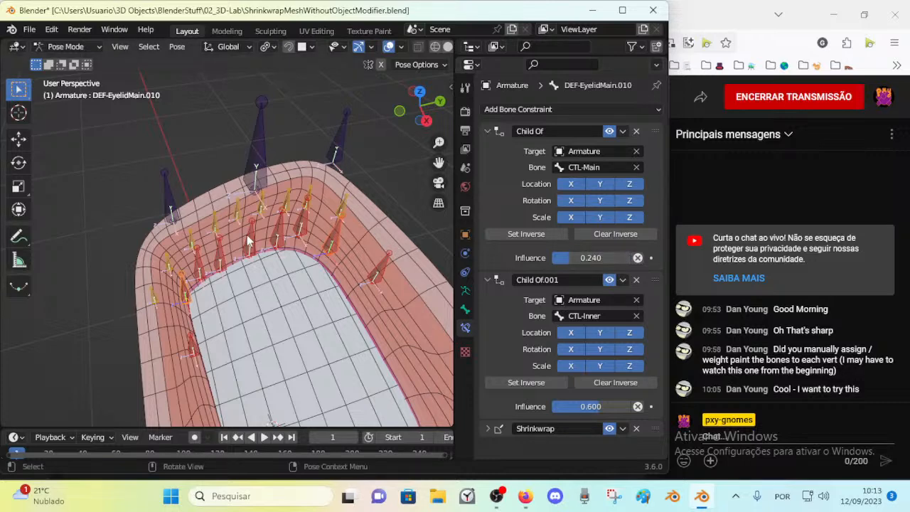
Compare the constraints of the opposite bones DEF-EyelidMain.001 and DEF-EyelidMain.003 by selecting them alternately
{"action": "left_click", "coordinate": [302, 227]}
{"action": "left_click", "coordinate": [202, 271]}
{"action": "left_click", "coordinate": [301, 227]}
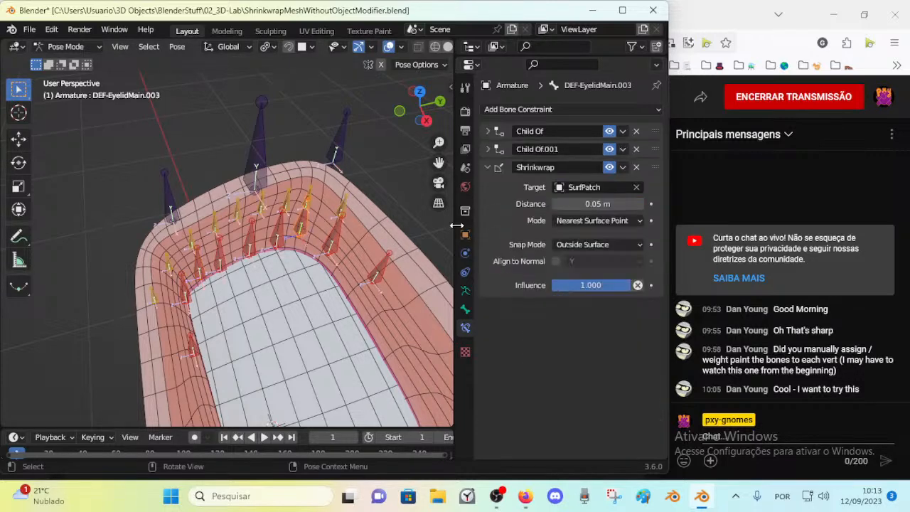
{"action": "left_click", "coordinate": [200, 267]}
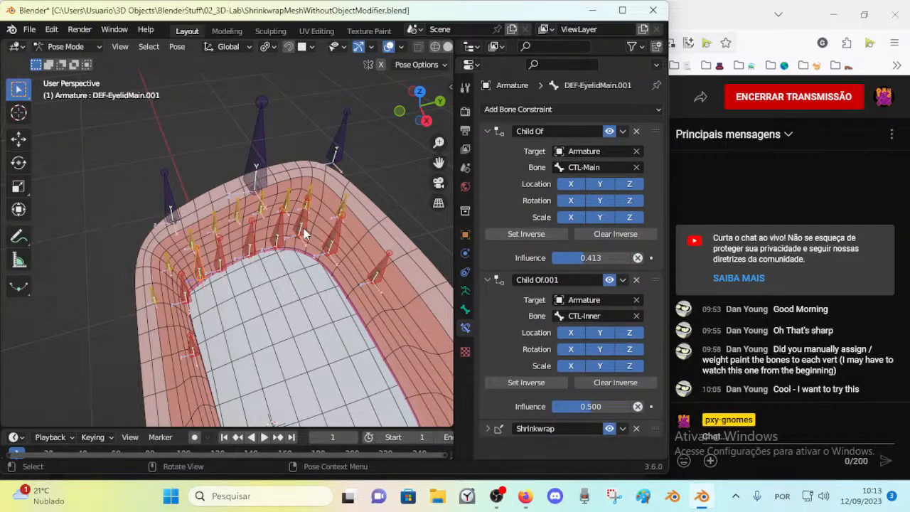
{"action": "left_click", "coordinate": [304, 228]}
{"action": "left_click", "coordinate": [206, 270]}
{"action": "left_click", "coordinate": [302, 236]}
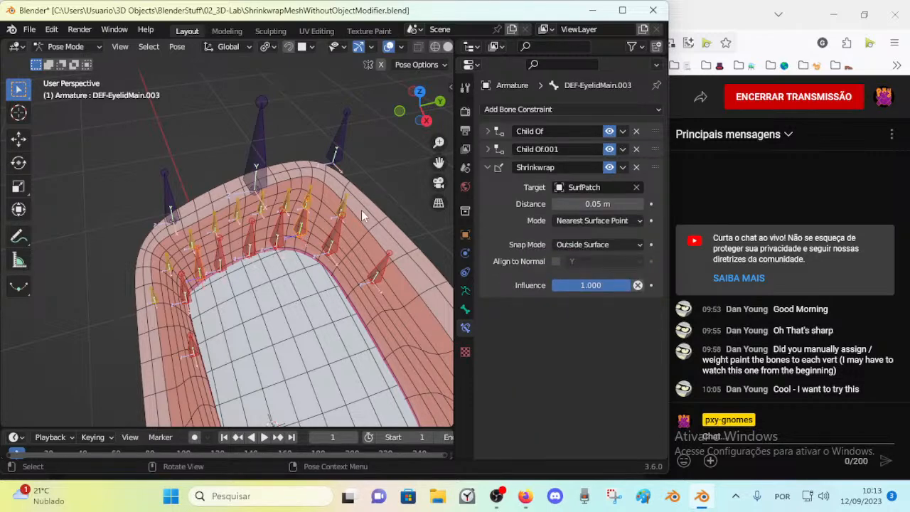
On DEF-EyelidMain.003, move the Shrinkwrap constraint above Child Of.001 and return it to the end of the stack
{"action": "left_click", "coordinate": [489, 131]}
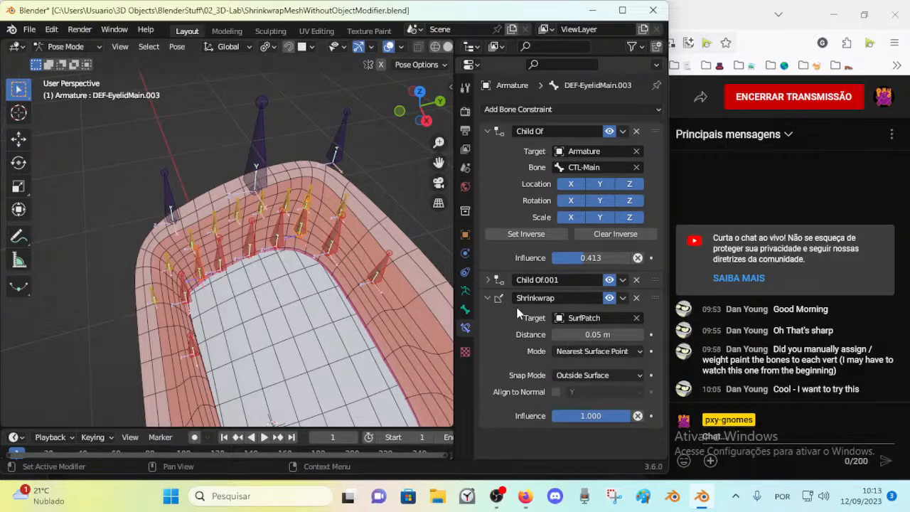
{"action": "left_click_drag", "start_coordinate": [651, 297], "coordinate": [653, 368]}
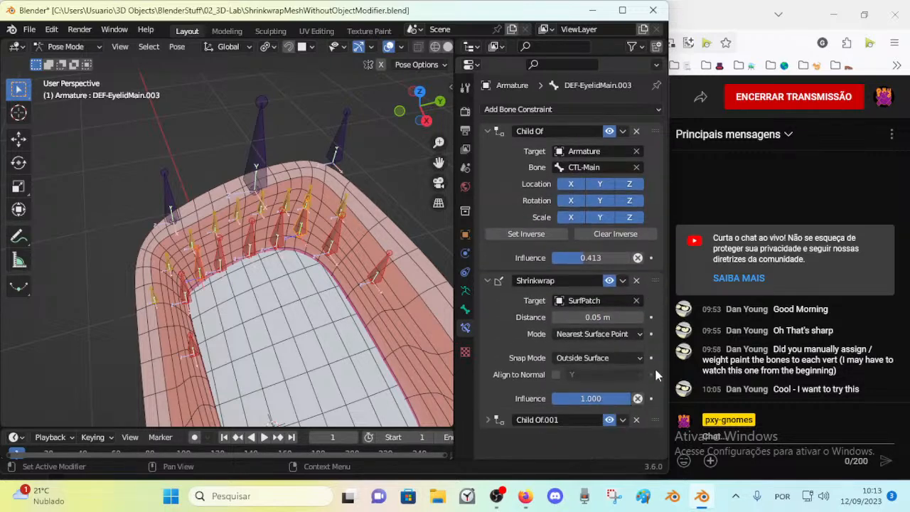
{"action": "left_click_drag", "start_coordinate": [655, 280], "coordinate": [604, 434]}
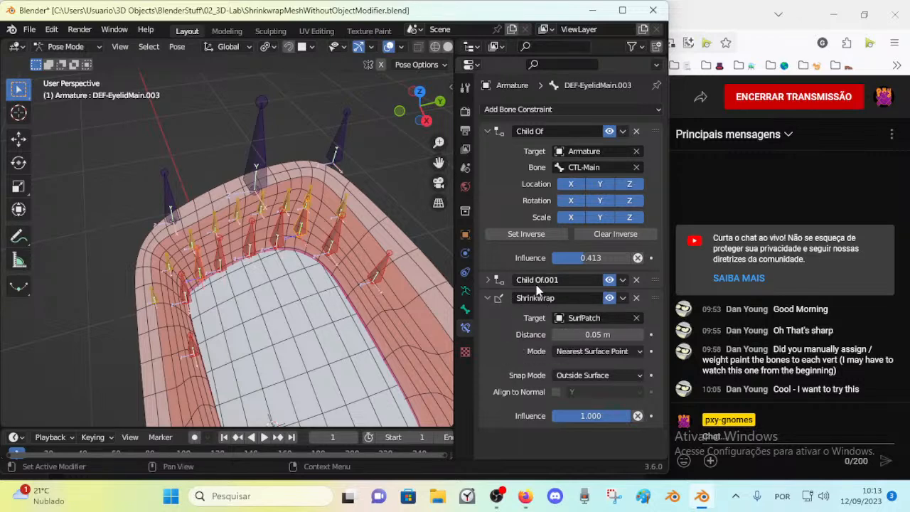
Move CTL-Main over the eye surface and back beyond the eyelid rim to test how the eyelid bones follow
{"action": "middle_click_drag", "start_coordinate": [264, 248], "coordinate": [276, 243]}
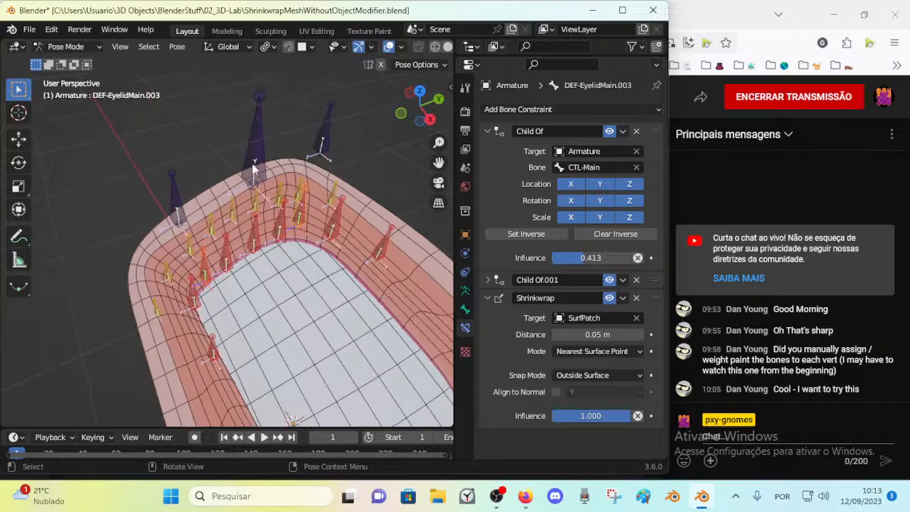
{"action": "left_click", "coordinate": [251, 161]}
{"action": "key", "text": "g"}
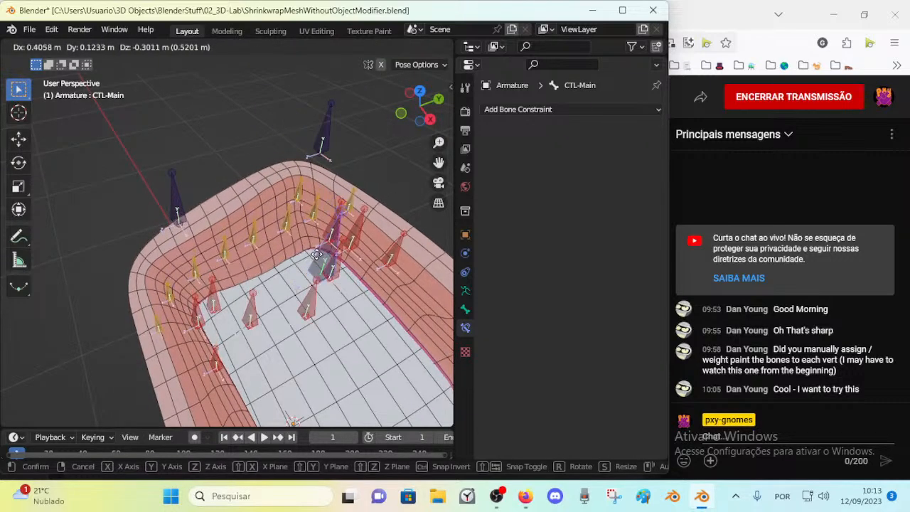
{"action": "left_click", "coordinate": [291, 203]}
{"action": "left_click", "coordinate": [247, 270]}
{"action": "left_click", "coordinate": [294, 189]}
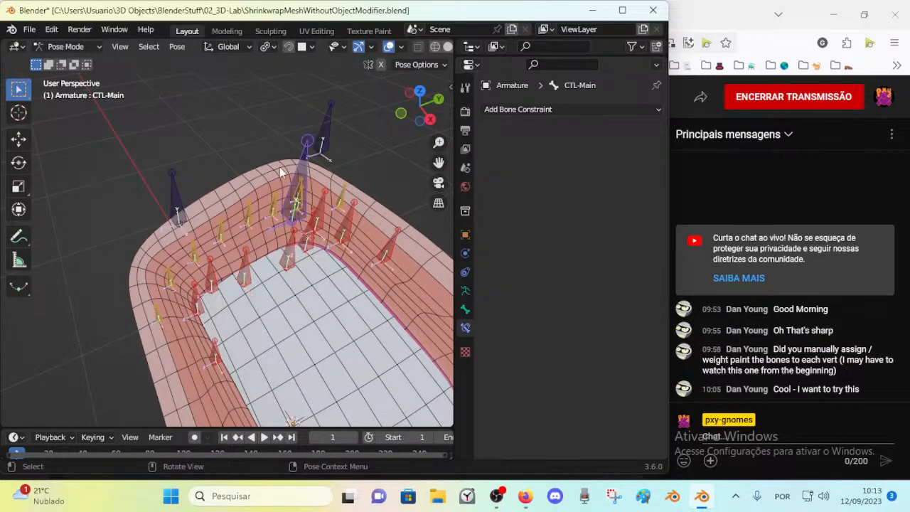
{"action": "key", "text": "g"}
{"action": "left_click", "coordinate": [252, 106]}
{"action": "key", "text": "g"}
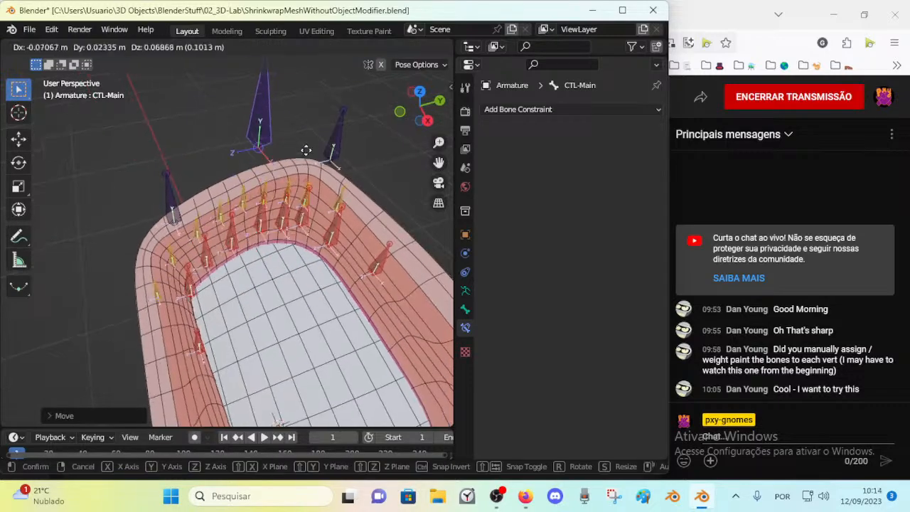
{"action": "left_click", "coordinate": [325, 186]}
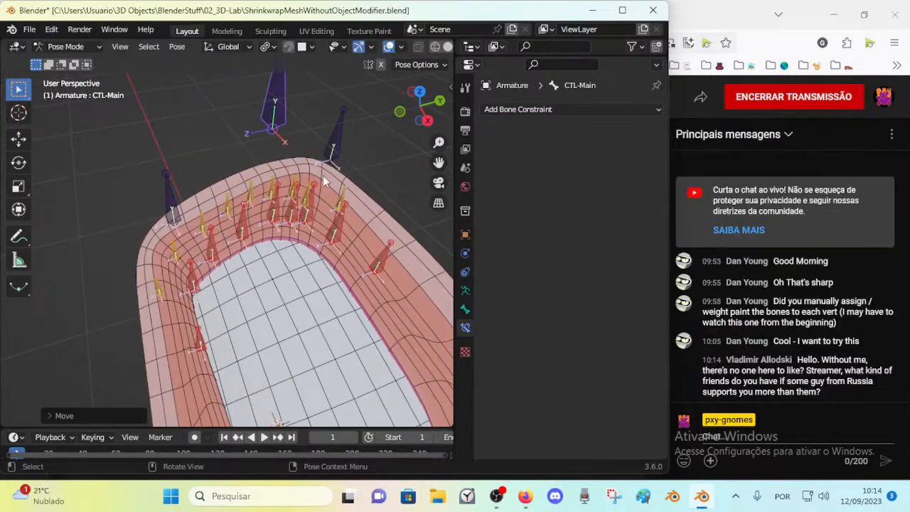
Move CTL-Outer in several passes away from the eyelid corner to test the bones it drives
{"action": "left_click", "coordinate": [336, 141]}
{"action": "key", "text": "g"}
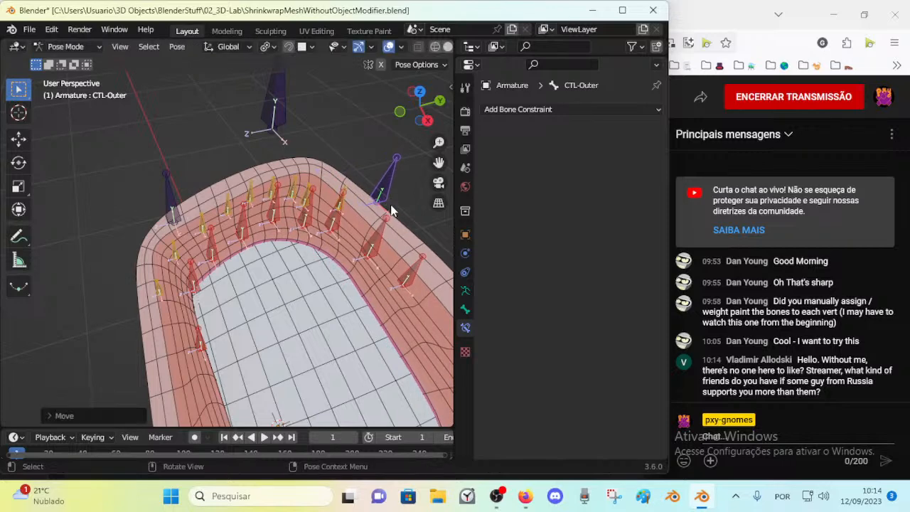
{"action": "left_click", "coordinate": [395, 238]}
{"action": "key", "text": "g"}
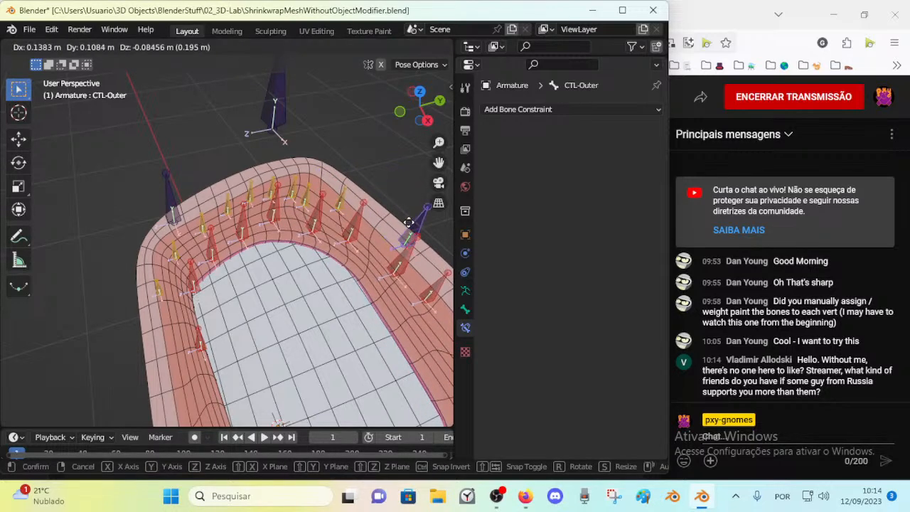
{"action": "left_click", "coordinate": [406, 231]}
{"action": "key", "text": "g"}
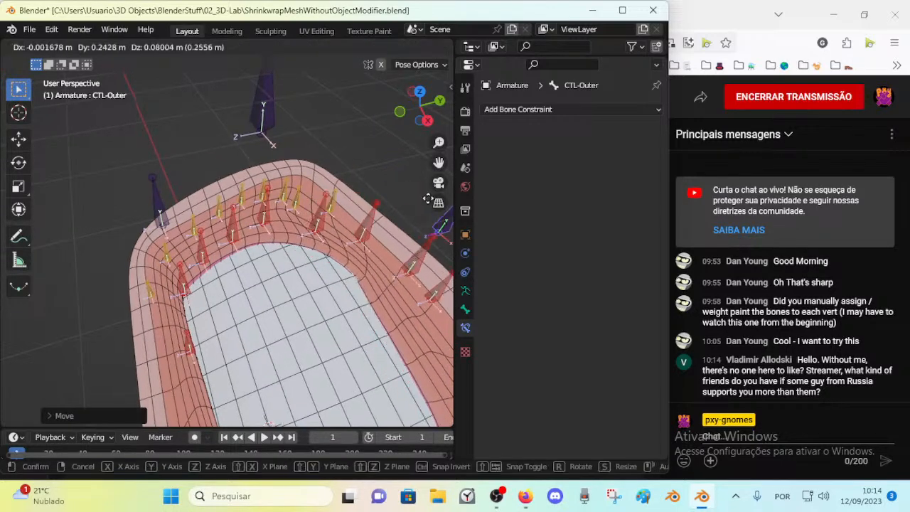
{"action": "left_click", "coordinate": [392, 185]}
Inspect the CTL-Outer Child Of settings on DEF-EyelidMain.008, DEF-EyelidMain.011, DEF-EyelidMain.009 and DEF-EyelidMain.003
{"action": "left_click", "coordinate": [317, 218]}
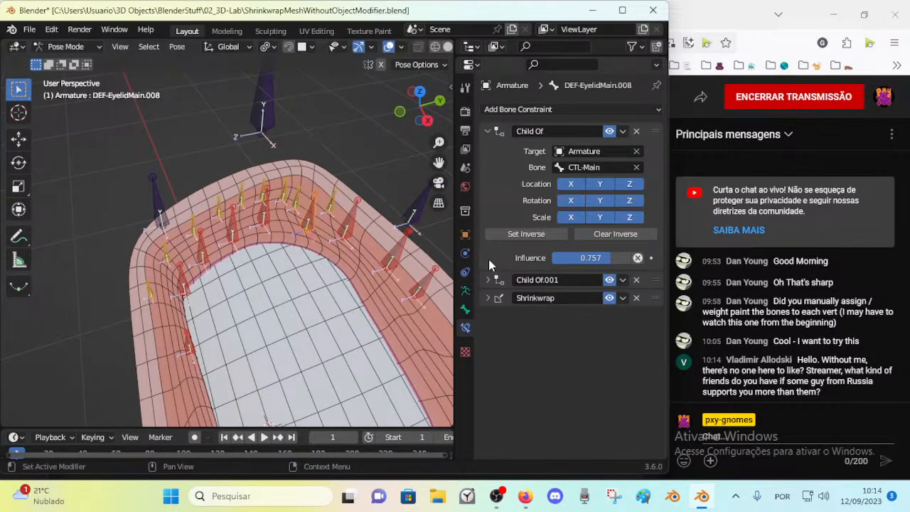
{"action": "left_click", "coordinate": [487, 279]}
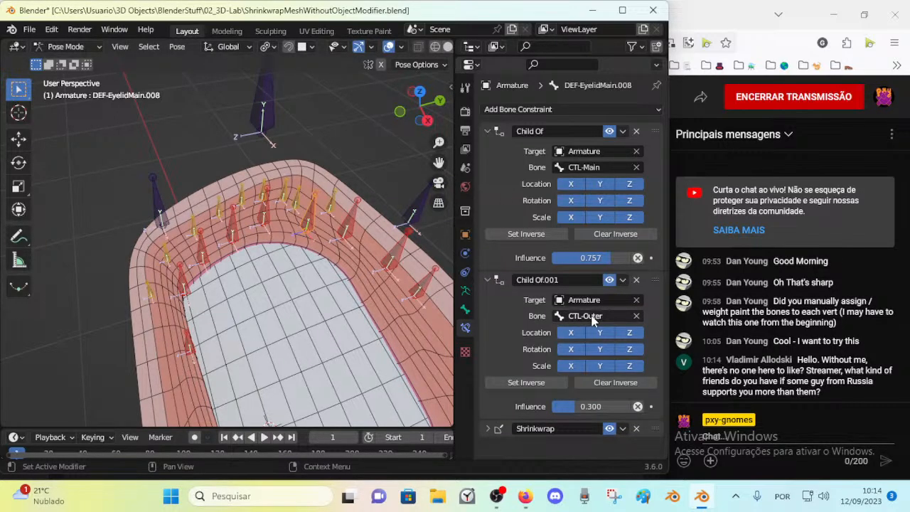
{"action": "middle_click_drag", "start_coordinate": [371, 237], "coordinate": [271, 212]}
{"action": "left_click", "coordinate": [403, 199]}
{"action": "left_click", "coordinate": [281, 213]}
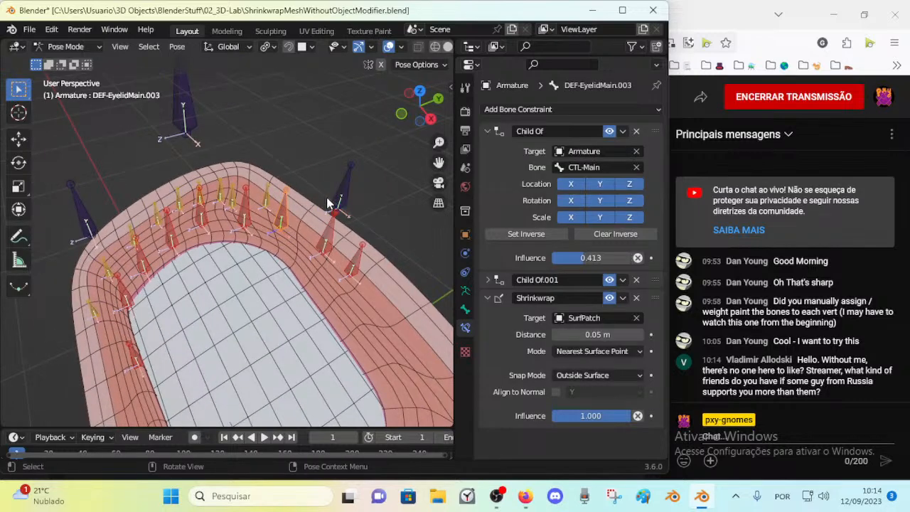
{"action": "left_click", "coordinate": [361, 271]}
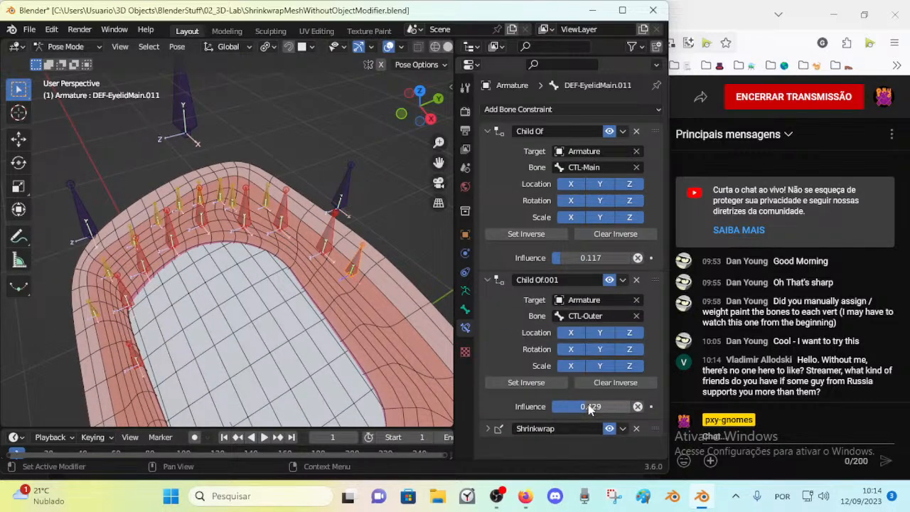
{"action": "left_click", "coordinate": [332, 243]}
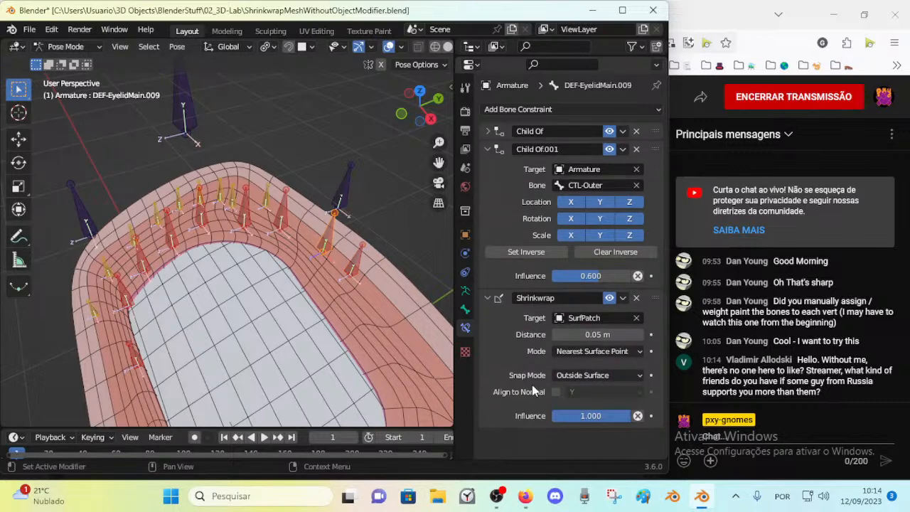
{"action": "left_click", "coordinate": [340, 177]}
{"action": "left_click", "coordinate": [337, 237]}
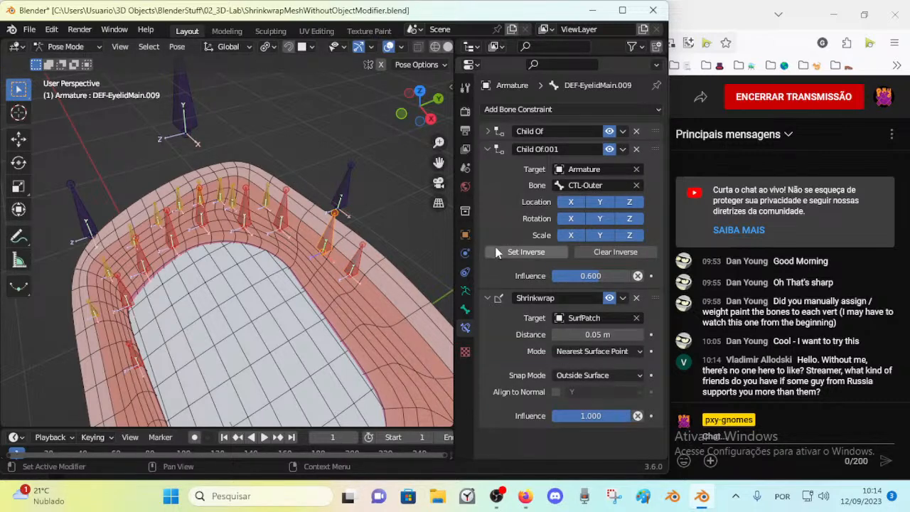
{"action": "left_click", "coordinate": [488, 297]}
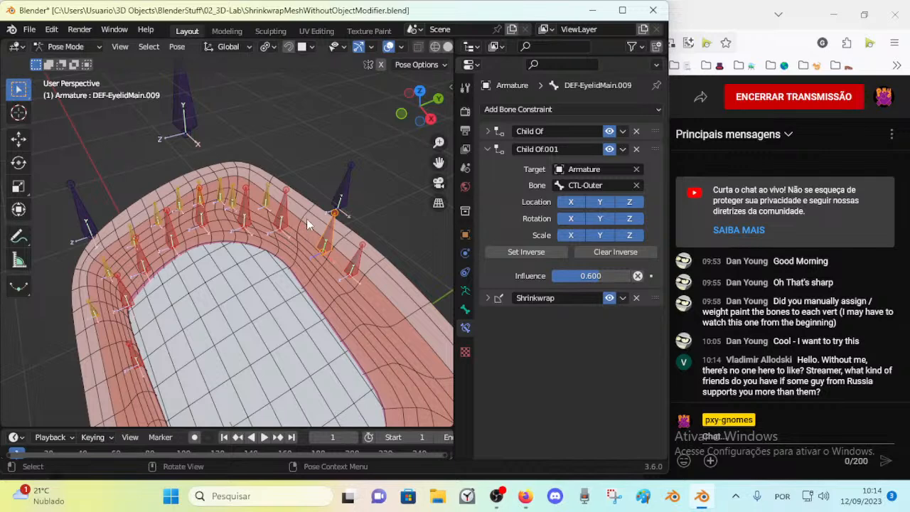
{"action": "left_click", "coordinate": [286, 218]}
{"action": "left_click", "coordinate": [489, 280]}
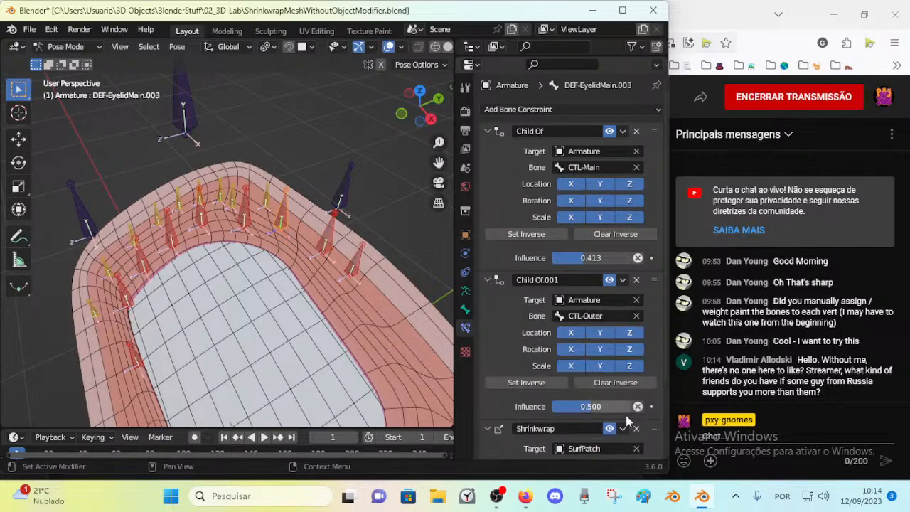
Check the CTL-Inner Child Of settings on the opposite bones DEF-EyelidMain.001 and DEF-EyelidMain.010 for comparison
{"action": "middle_click_drag", "start_coordinate": [139, 297], "coordinate": [145, 300]}
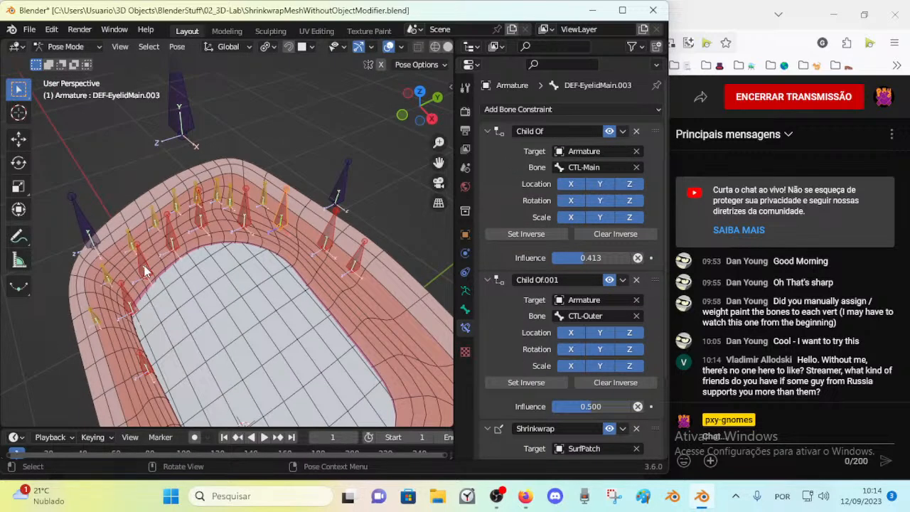
{"action": "left_click", "coordinate": [148, 269]}
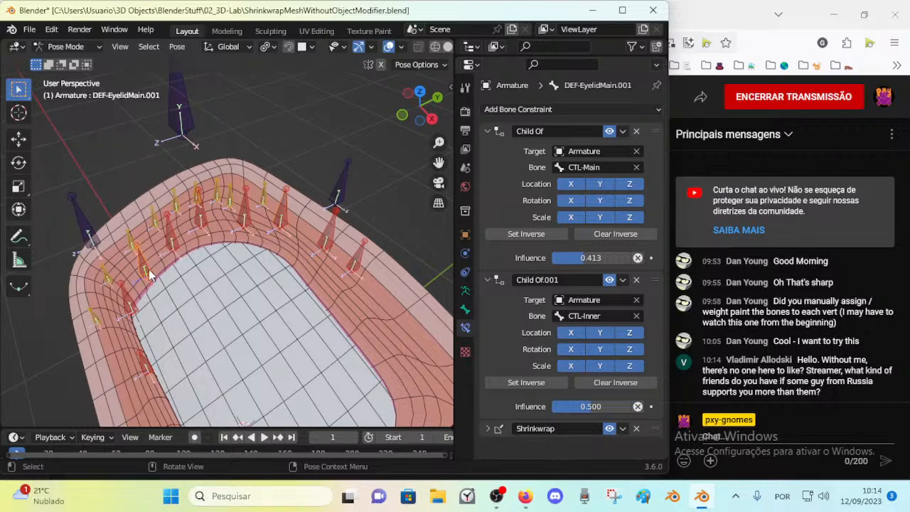
{"action": "left_click", "coordinate": [138, 361]}
{"action": "left_click", "coordinate": [332, 231]}
{"action": "left_click", "coordinate": [142, 315]}
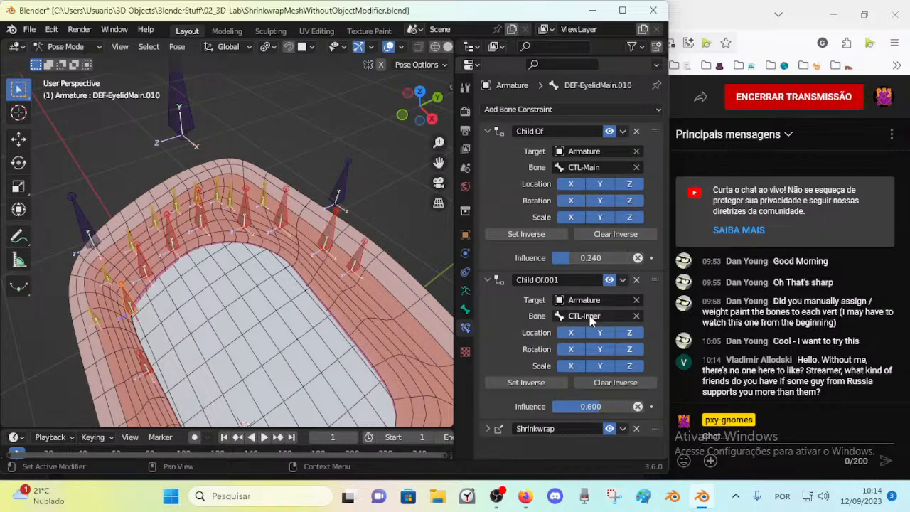
Clear the pose location of all bones and set the inverse of the CTL-Outer Child Of constraint on DEF-EyelidMain.009
{"action": "left_click", "coordinate": [325, 239]}
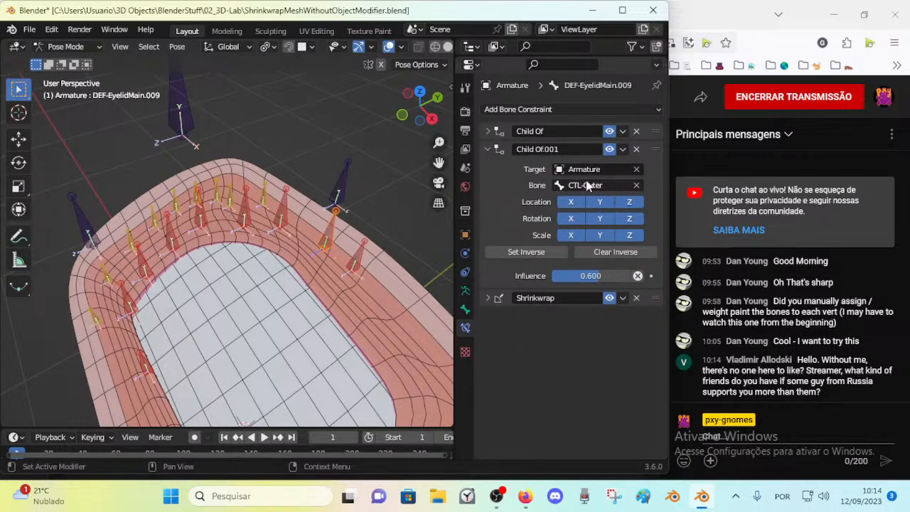
{"action": "left_click", "coordinate": [542, 249]}
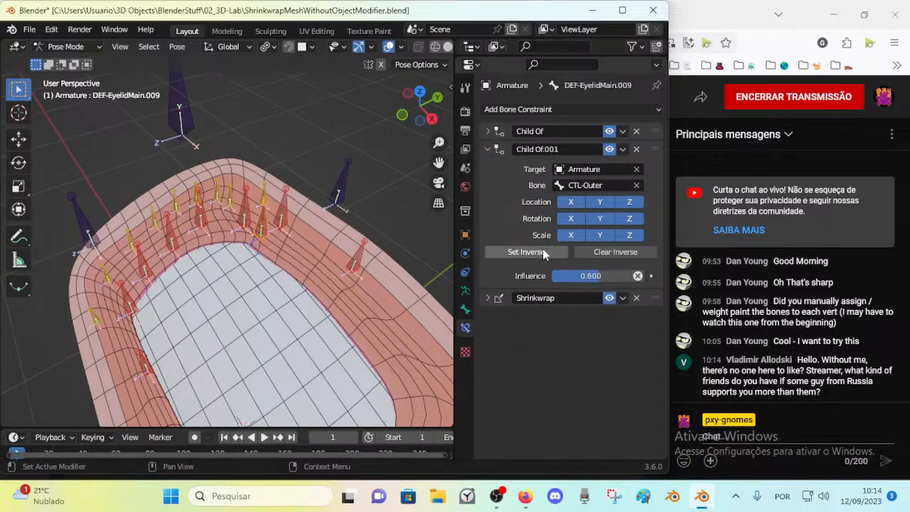
{"action": "key", "text": "a"}
{"action": "key", "text": "alt+g"}
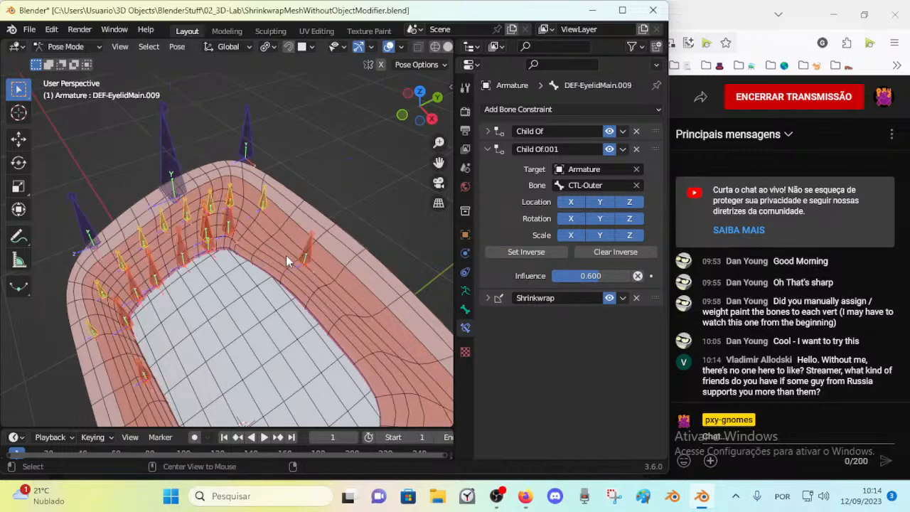
{"action": "left_click", "coordinate": [511, 256]}
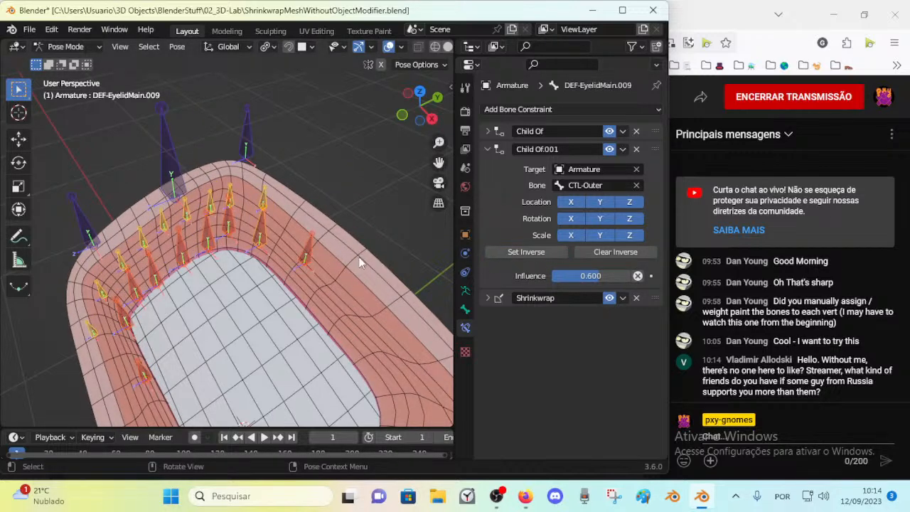
Set the inverse of the CTL-Outer Child Of constraint on DEF-EyelidMain.011 and try moving the bone outward
{"action": "left_click", "coordinate": [303, 251]}
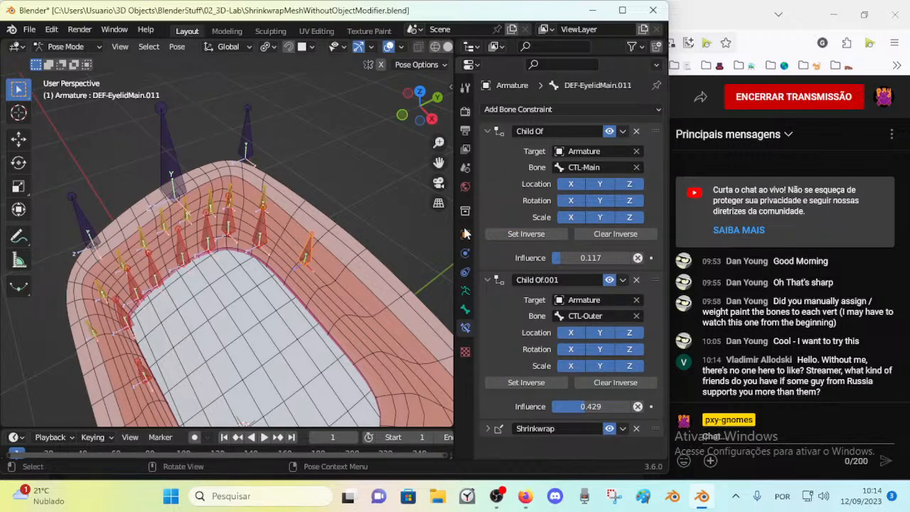
{"action": "left_click", "coordinate": [525, 382]}
{"action": "key", "text": "g"}
{"action": "left_click", "coordinate": [351, 210]}
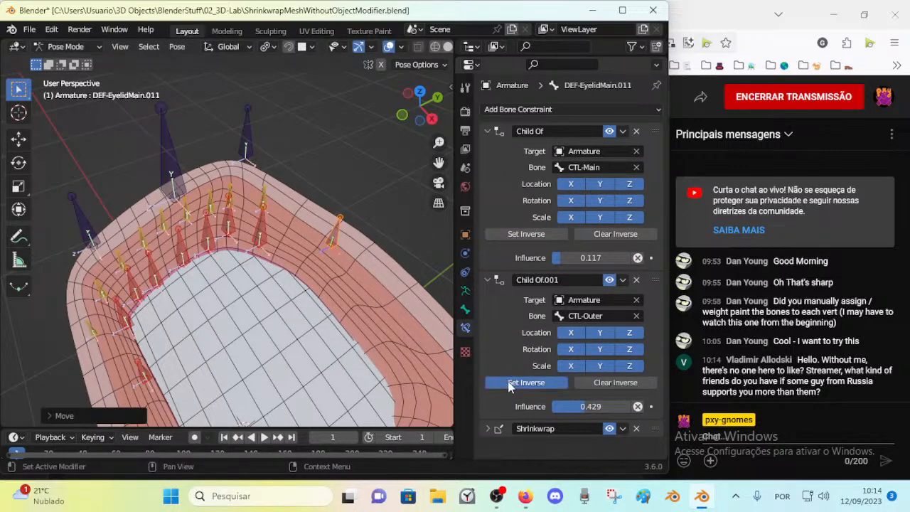
{"action": "left_click", "coordinate": [509, 384]}
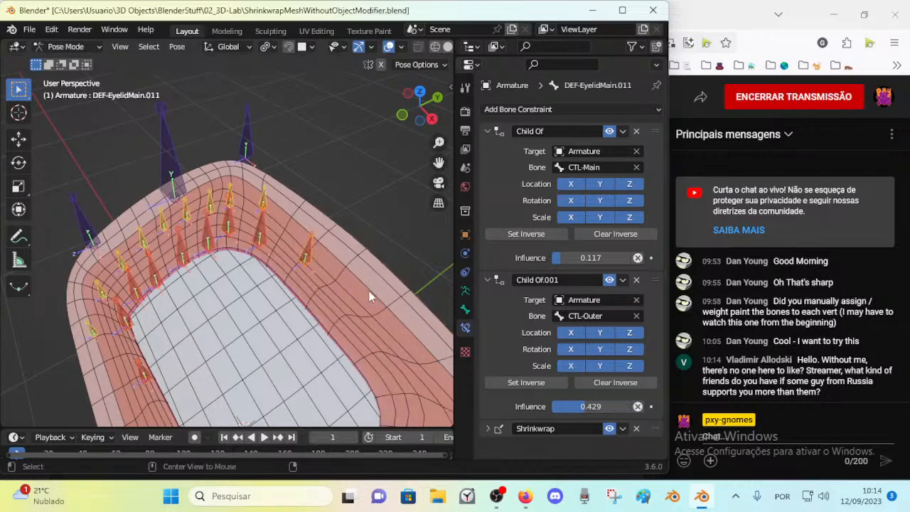
Set the inverse of both the CTL-Main and CTL-Outer Child Of constraints on DEF-EyelidMain.011 in the cleared pose
{"action": "left_click", "coordinate": [530, 236]}
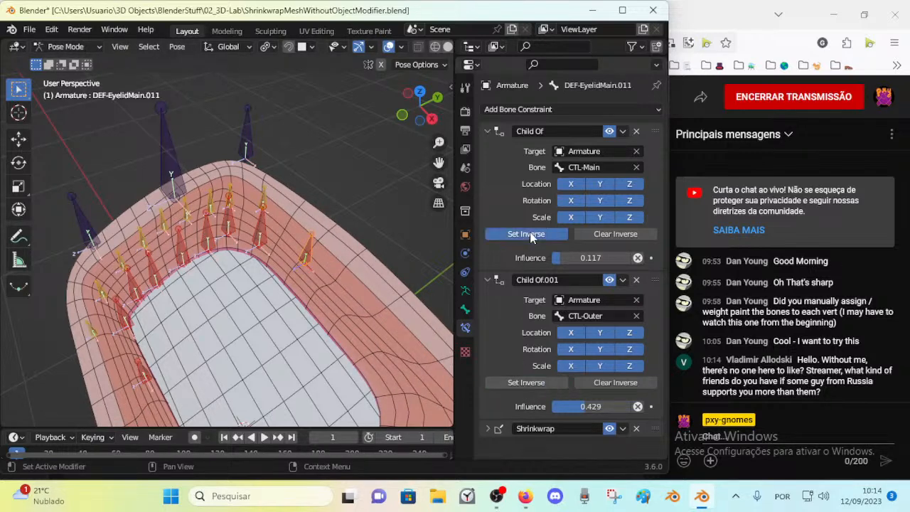
{"action": "middle_click_drag", "start_coordinate": [261, 284], "coordinate": [270, 257]}
{"action": "left_click", "coordinate": [520, 231]}
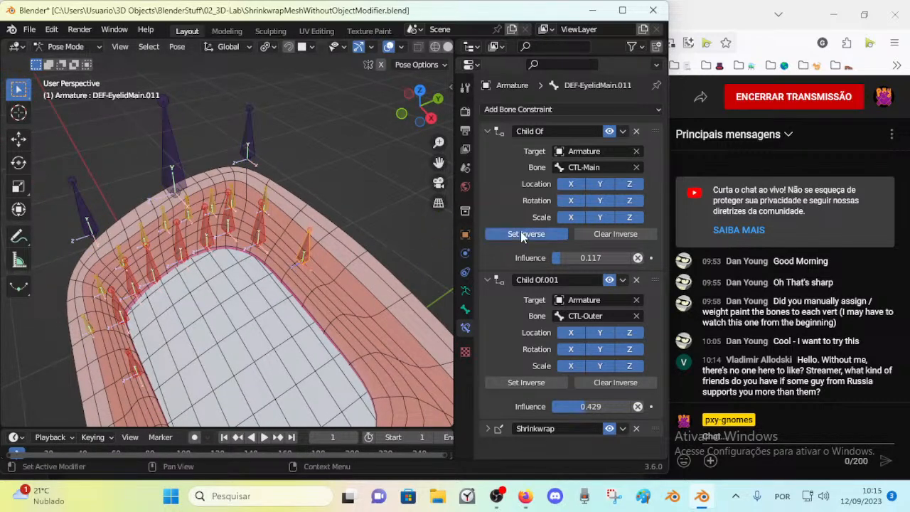
{"action": "left_click", "coordinate": [517, 384]}
Reposition CTL-Main above the eyelid and move CTL-Inner toward the middle of the eye surface
{"action": "middle_click_drag", "start_coordinate": [280, 274], "coordinate": [255, 255]}
{"action": "middle_click_drag", "start_coordinate": [154, 278], "coordinate": [243, 206]}
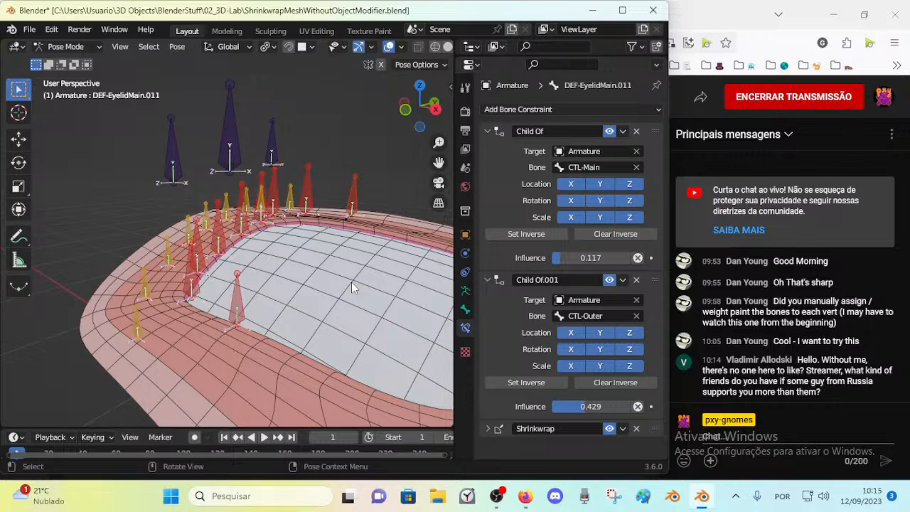
{"action": "middle_click_drag", "start_coordinate": [351, 281], "coordinate": [276, 204]}
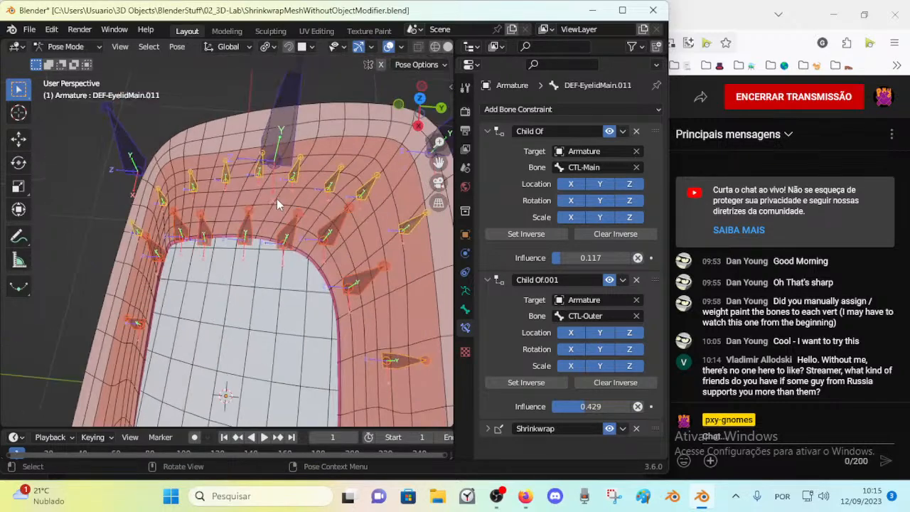
{"action": "left_click", "coordinate": [282, 135]}
{"action": "middle_click_drag", "start_coordinate": [282, 137], "coordinate": [219, 279]}
{"action": "key", "text": "g"}
{"action": "left_click", "coordinate": [259, 206]}
{"action": "left_click", "coordinate": [181, 196]}
{"action": "middle_click_drag", "start_coordinate": [183, 198], "coordinate": [276, 270]}
{"action": "key", "text": "g"}
{"action": "left_click", "coordinate": [374, 273]}
Shift CTL-Main in several passes and place it near the eyelid's outer rim
{"action": "left_click", "coordinate": [187, 112]}
{"action": "key", "text": "g"}
{"action": "left_click", "coordinate": [234, 164]}
{"action": "key", "text": "g"}
{"action": "left_click", "coordinate": [232, 160]}
{"action": "left_click", "coordinate": [217, 174]}
{"action": "key", "text": "g"}
{"action": "left_click", "coordinate": [110, 176]}
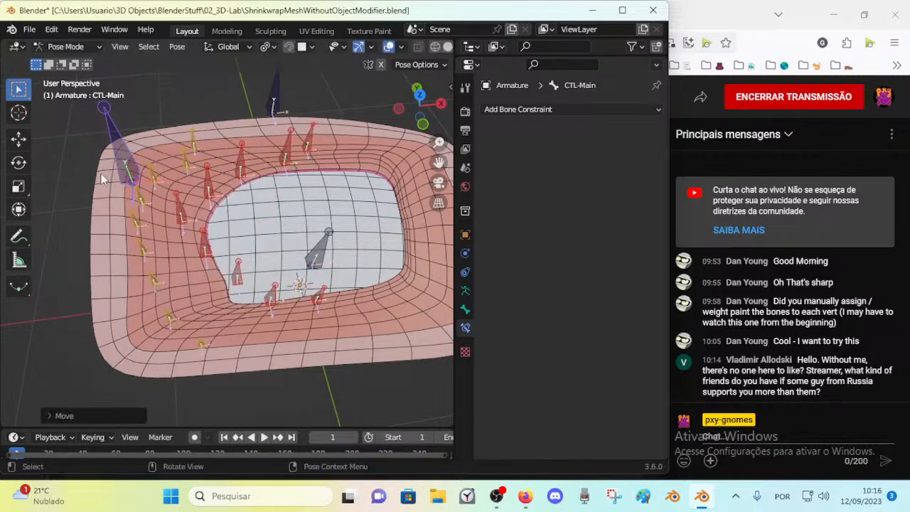
Rotate CTL-Inner slightly and move it across the eye surface away from CTL-Main
{"action": "left_click", "coordinate": [319, 252]}
{"action": "key", "text": "r"}
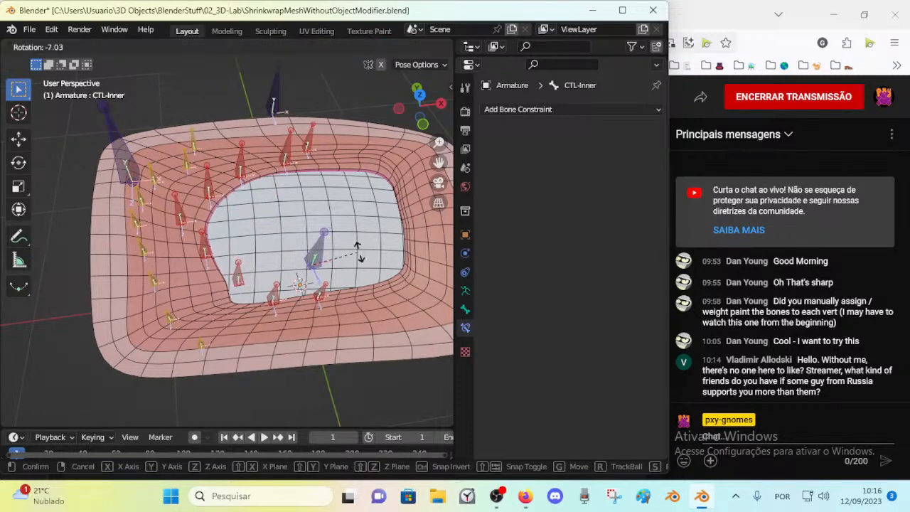
{"action": "left_click", "coordinate": [357, 258]}
{"action": "left_click", "coordinate": [313, 258]}
{"action": "key", "text": "g"}
{"action": "right_click", "coordinate": [300, 256]}
{"action": "left_click", "coordinate": [322, 255]}
{"action": "key", "text": "g"}
{"action": "left_click", "coordinate": [370, 251]}
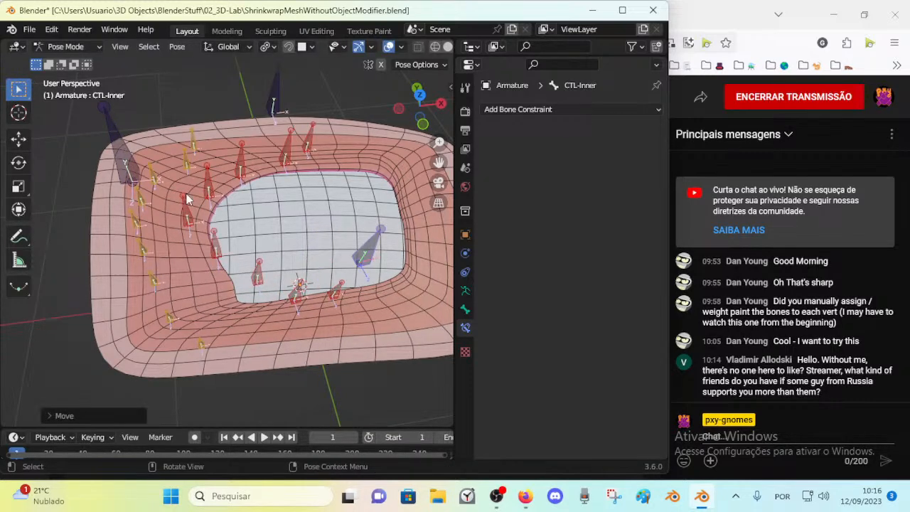
Move CTL-Main farther out over the eyelid rim and shift CTL-Outer slightly along the edge
{"action": "left_click", "coordinate": [127, 162]}
{"action": "key", "text": "g"}
{"action": "left_click", "coordinate": [99, 211]}
{"action": "left_click", "coordinate": [261, 104]}
{"action": "key", "text": "g"}
{"action": "right_click", "coordinate": [171, 95]}
Reshape the eyelid edge by individually moving DEF-EyelidMain.001, a neighbouring deform bone and DEF-EyelidMain.012
{"action": "left_click", "coordinate": [248, 290]}
{"action": "key", "text": "g"}
{"action": "left_click", "coordinate": [199, 302]}
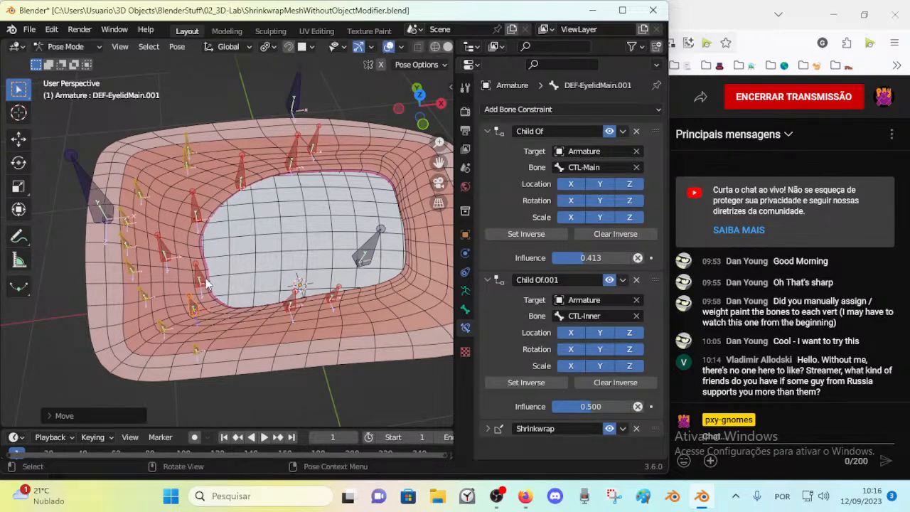
{"action": "left_click", "coordinate": [205, 283]}
{"action": "key", "text": "g"}
{"action": "left_click", "coordinate": [172, 277]}
{"action": "left_click", "coordinate": [336, 293]}
{"action": "key", "text": "g"}
{"action": "left_click", "coordinate": [357, 303]}
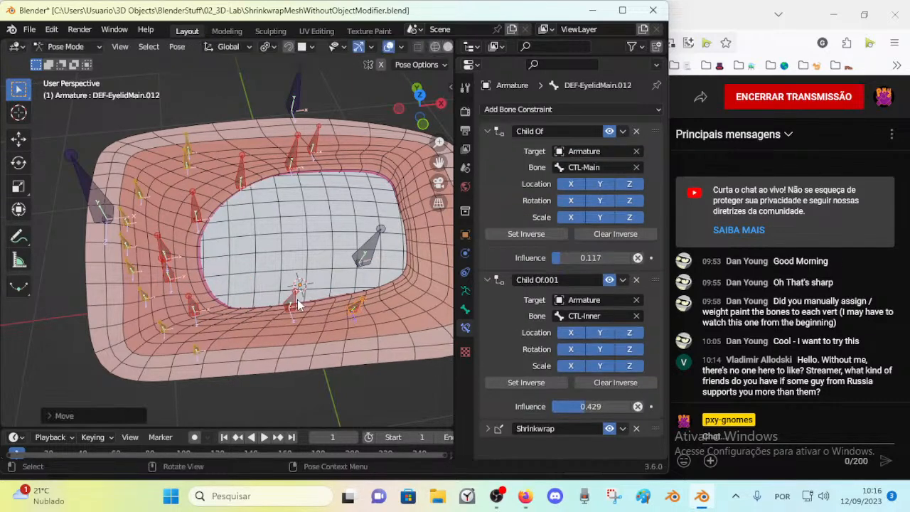
Move two deform bones individually along the lower eyelid edge and shift CTL-Inner across the eye surface
{"action": "left_click", "coordinate": [297, 302]}
{"action": "key", "text": "g"}
{"action": "left_click", "coordinate": [291, 332]}
{"action": "left_click", "coordinate": [352, 314]}
{"action": "key", "text": "g"}
{"action": "left_click", "coordinate": [384, 302]}
{"action": "left_click", "coordinate": [366, 247]}
{"action": "key", "text": "g"}
{"action": "left_click", "coordinate": [301, 223]}
Select all the armature's bones and clear their pose location
{"action": "middle_click_drag", "start_coordinate": [301, 224], "coordinate": [274, 257]}
{"action": "key", "text": "a"}
{"action": "key", "text": "alt+g"}
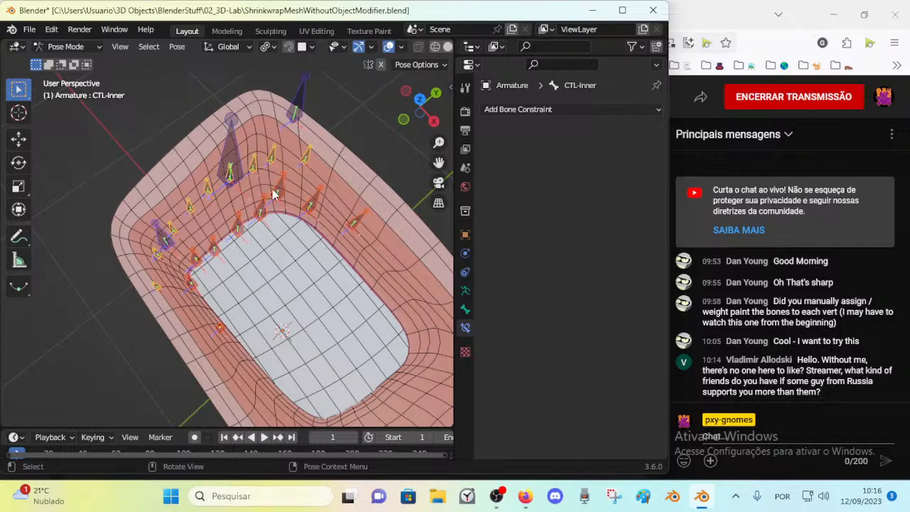
Move and rotate CTL-Inner in several passes to place it over the eyelid's lower corner
{"action": "middle_click_drag", "start_coordinate": [236, 150], "coordinate": [223, 270]}
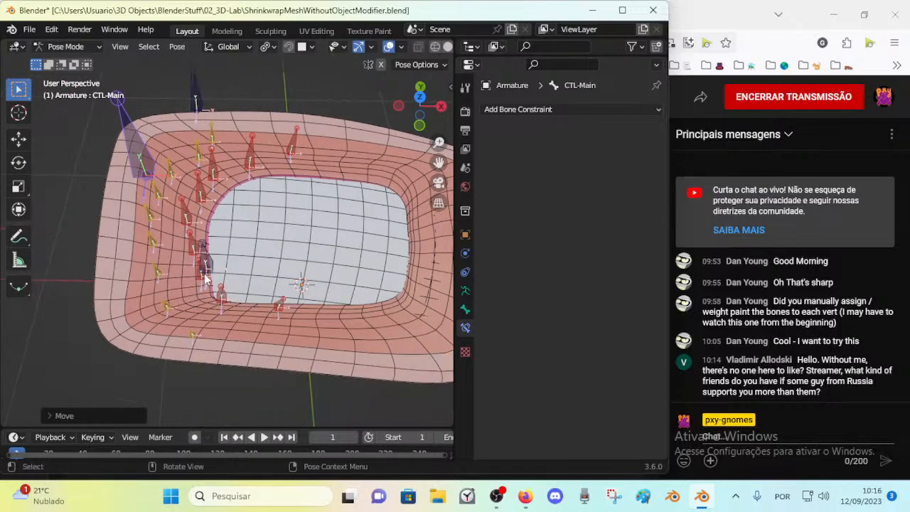
{"action": "key", "text": "r"}
{"action": "left_click", "coordinate": [273, 245]}
{"action": "key", "text": "g"}
{"action": "left_click", "coordinate": [248, 315]}
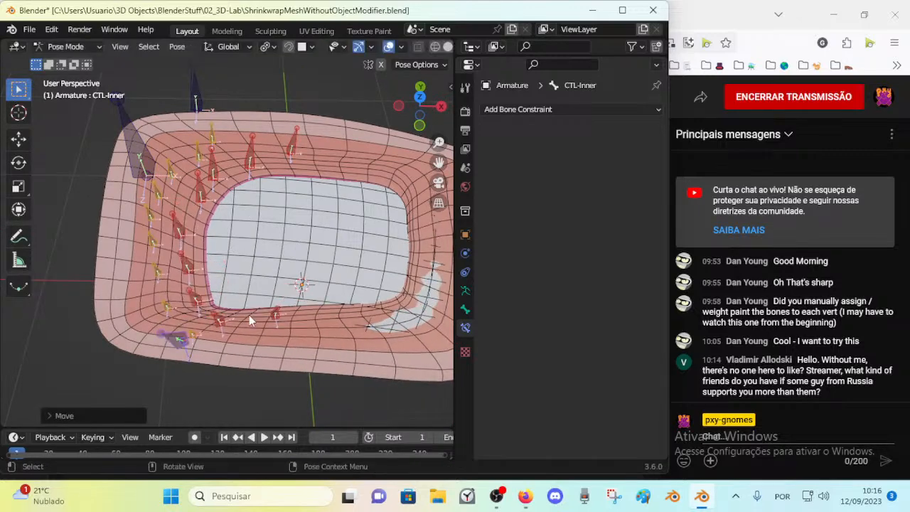
{"action": "key", "text": "g"}
{"action": "key", "text": "r"}
{"action": "left_click", "coordinate": [276, 325]}
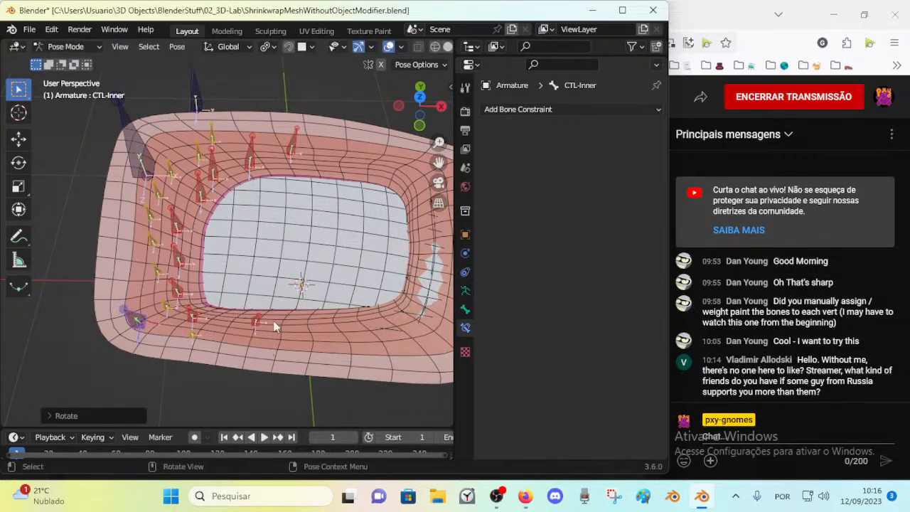
Move CTL-Outer in two passes along the upper eyelid, away from CTL-Main
{"action": "left_click", "coordinate": [193, 114]}
{"action": "key", "text": "g"}
{"action": "left_click", "coordinate": [324, 140]}
{"action": "key", "text": "g"}
{"action": "left_click", "coordinate": [387, 169]}
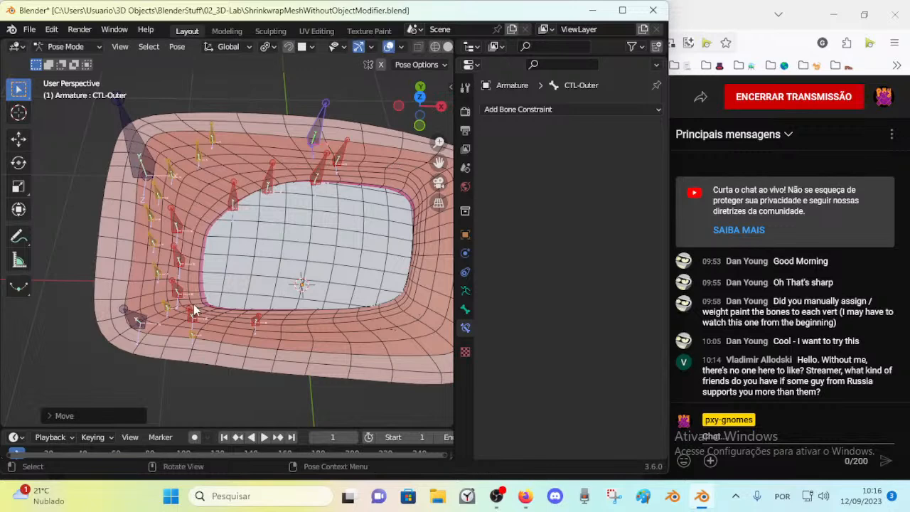
{"action": "key", "text": "g"}
{"action": "key", "text": "Escape"}
Move CTL-Main in three passes and place it just outside the eyelid rim's upper corner
{"action": "left_click", "coordinate": [151, 157]}
{"action": "key", "text": "g"}
{"action": "left_click", "coordinate": [124, 184]}
{"action": "key", "text": "g"}
{"action": "left_click", "coordinate": [219, 144]}
{"action": "key", "text": "g"}
{"action": "left_click", "coordinate": [169, 137]}
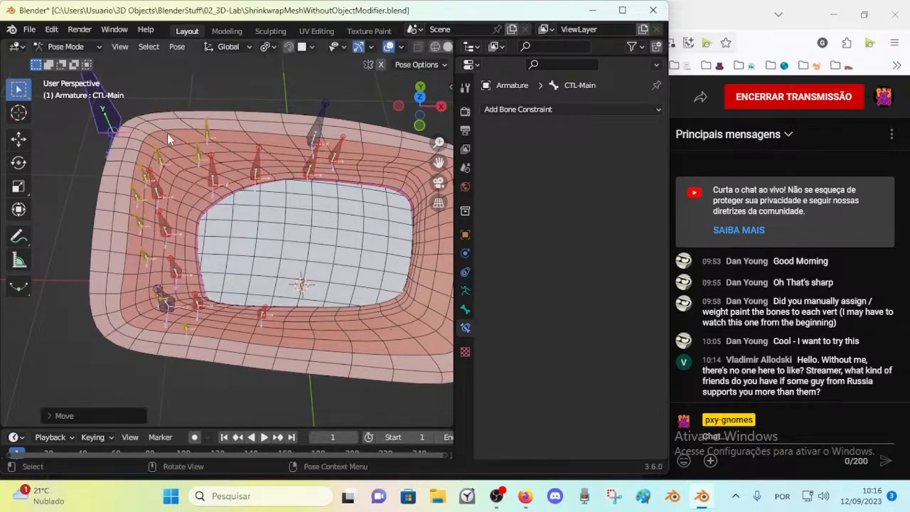
Move CTL-Inner outward along the eyelid rim and shift CTL-Main slightly
{"action": "left_click", "coordinate": [173, 302]}
{"action": "key", "text": "g"}
{"action": "left_click", "coordinate": [138, 209]}
{"action": "middle_click_drag", "start_coordinate": [140, 208], "coordinate": [197, 270]}
{"action": "left_click", "coordinate": [240, 192]}
{"action": "key", "text": "g"}
{"action": "left_click", "coordinate": [234, 159]}
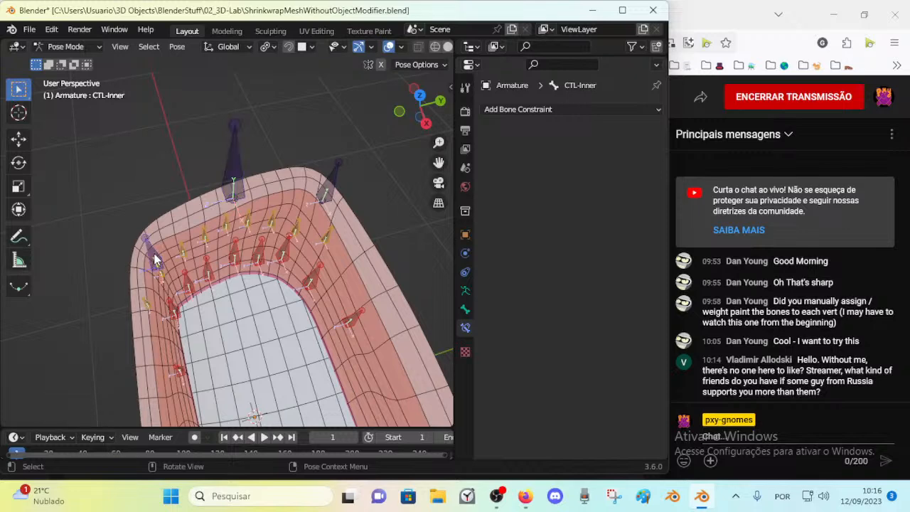
Move CTL-Inner inward to the edge of the eye surface and CTL-Main farther outside the rim
{"action": "left_click", "coordinate": [155, 261]}
{"action": "key", "text": "g"}
{"action": "left_click", "coordinate": [190, 307]}
{"action": "left_click", "coordinate": [236, 182]}
{"action": "key", "text": "g"}
{"action": "left_click", "coordinate": [232, 142]}
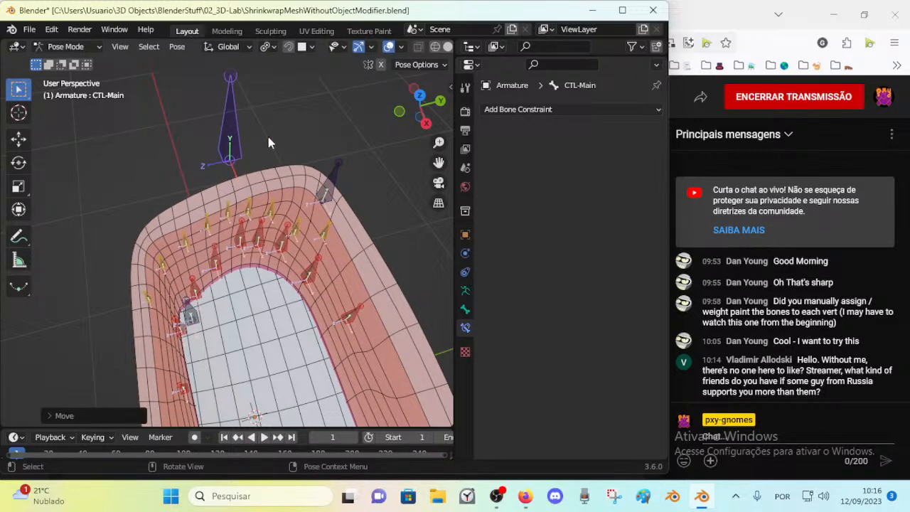
Move CTL-Outer outside the eyelid rim by about 0.2 m and shift CTL-Inner over the eye surface
{"action": "left_click", "coordinate": [329, 194]}
{"action": "key", "text": "g"}
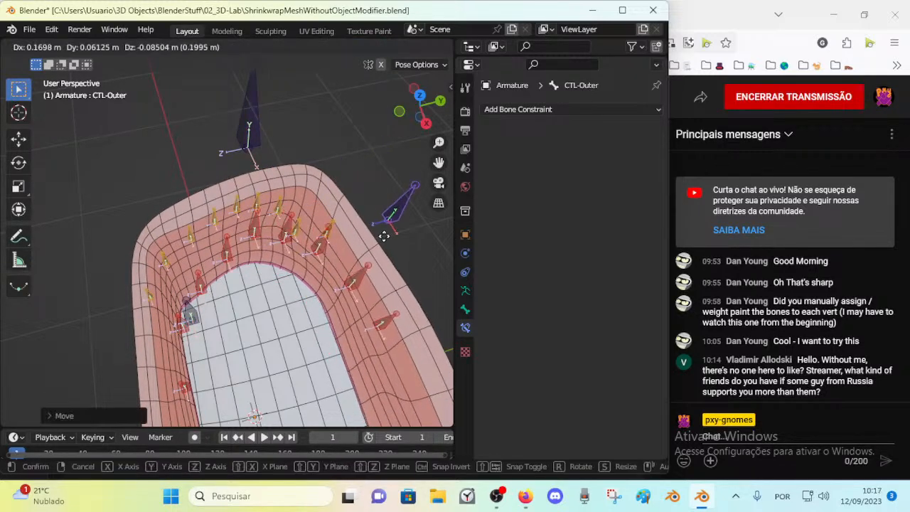
{"action": "left_click", "coordinate": [378, 233]}
{"action": "scroll", "coordinate": [291, 186], "scroll_direction": "down", "scroll_amount": 1}
{"action": "left_click", "coordinate": [198, 306]}
{"action": "key", "text": "g"}
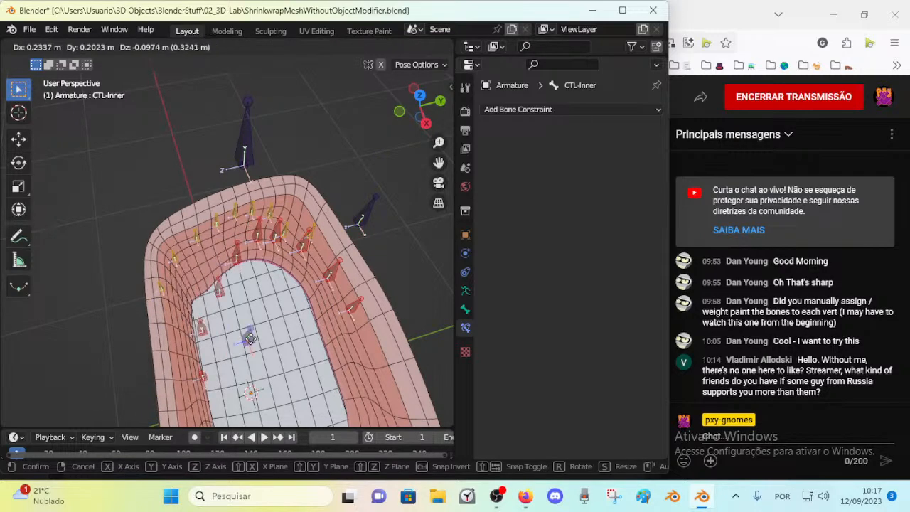
{"action": "left_click", "coordinate": [242, 331]}
Move CTL-Main around the outside of the eyelid in several passes from different viewing angles
{"action": "left_click", "coordinate": [240, 140]}
{"action": "key", "text": "g"}
{"action": "left_click", "coordinate": [269, 125]}
{"action": "key", "text": "g"}
{"action": "left_click", "coordinate": [264, 195]}
{"action": "middle_click_drag", "start_coordinate": [245, 238], "coordinate": [309, 177]}
{"action": "key", "text": "g"}
{"action": "left_click", "coordinate": [331, 152]}
{"action": "key", "text": "g"}
{"action": "left_click", "coordinate": [243, 256]}
{"action": "middle_click_drag", "start_coordinate": [243, 257], "coordinate": [283, 301]}
{"action": "key", "text": "g"}
{"action": "left_click", "coordinate": [306, 217]}
{"action": "left_click", "coordinate": [283, 254]}
{"action": "key", "text": "g"}
{"action": "left_click", "coordinate": [257, 280]}
{"action": "key", "text": "ctrl+z"}
Reposition two control bones one after the other around the eyelid
{"action": "left_click", "coordinate": [202, 140]}
{"action": "middle_click_drag", "start_coordinate": [213, 168], "coordinate": [286, 182]}
{"action": "key", "text": "g"}
{"action": "left_click", "coordinate": [208, 227]}
{"action": "middle_click_drag", "start_coordinate": [207, 228], "coordinate": [279, 228]}
{"action": "left_click", "coordinate": [337, 243]}
{"action": "key", "text": "g"}
{"action": "left_click", "coordinate": [358, 260]}
{"action": "middle_click_drag", "start_coordinate": [358, 260], "coordinate": [275, 277]}
{"action": "key", "text": "g"}
{"action": "left_click", "coordinate": [276, 260]}
Move and rotate CTL-Outer around its end of the eyelid rim and nudge a bone near the eye surface
{"action": "left_click", "coordinate": [358, 196]}
{"action": "middle_click_drag", "start_coordinate": [342, 196], "coordinate": [299, 241]}
{"action": "key", "text": "g"}
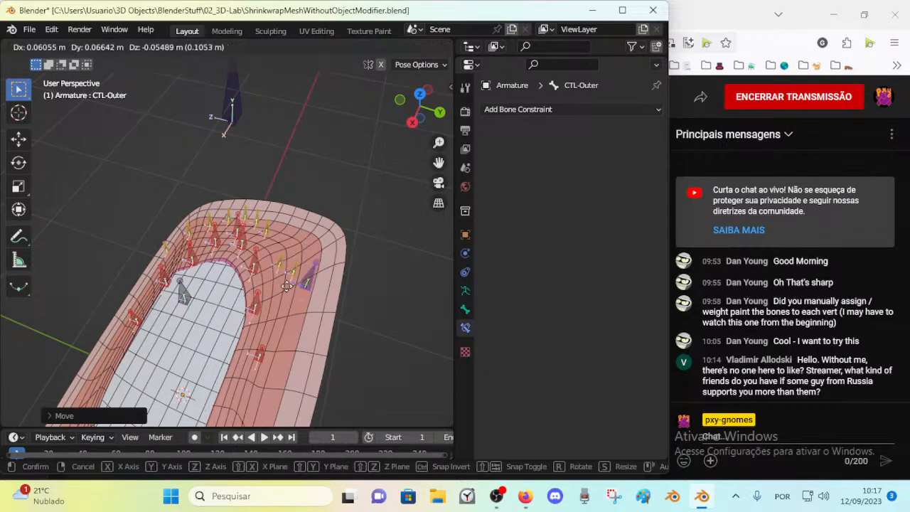
{"action": "left_click", "coordinate": [286, 286]}
{"action": "middle_click_drag", "start_coordinate": [288, 287], "coordinate": [308, 290]}
{"action": "key", "text": "r"}
{"action": "left_click", "coordinate": [327, 252]}
{"action": "middle_click_drag", "start_coordinate": [272, 254], "coordinate": [303, 257]}
{"action": "key", "text": "g"}
{"action": "left_click", "coordinate": [334, 243]}
{"action": "left_click", "coordinate": [240, 298]}
{"action": "key", "text": "g"}
{"action": "left_click", "coordinate": [261, 311]}
Select all the armature's bones and clear both their pose location and rotation
{"action": "key", "text": "a"}
{"action": "key", "text": "alt+g"}
{"action": "key", "text": "alt+r"}
Move CTL-Main away from the eyelid rim
{"action": "middle_click_drag", "start_coordinate": [236, 287], "coordinate": [248, 286]}
{"action": "left_click", "coordinate": [236, 199]}
{"action": "key", "text": "g"}
{"action": "left_click", "coordinate": [210, 164]}
Rotate CTL-Inner in two passes and move it to the edge of the eye surface
{"action": "middle_click_drag", "start_coordinate": [184, 231], "coordinate": [208, 250]}
{"action": "left_click", "coordinate": [215, 246]}
{"action": "key", "text": "g"}
{"action": "left_click", "coordinate": [301, 266]}
{"action": "middle_click_drag", "start_coordinate": [321, 262], "coordinate": [250, 288]}
{"action": "key", "text": "r"}
{"action": "left_click", "coordinate": [304, 268]}
{"action": "key", "text": "g"}
{"action": "left_click", "coordinate": [223, 288]}
Move CTL-Main and CTL-Outer farther outside the eyelid rim
{"action": "left_click", "coordinate": [228, 179]}
{"action": "key", "text": "g"}
{"action": "left_click", "coordinate": [179, 141]}
{"action": "left_click", "coordinate": [313, 157]}
{"action": "key", "text": "g"}
{"action": "left_click", "coordinate": [325, 142]}
{"action": "left_click", "coordinate": [169, 136]}
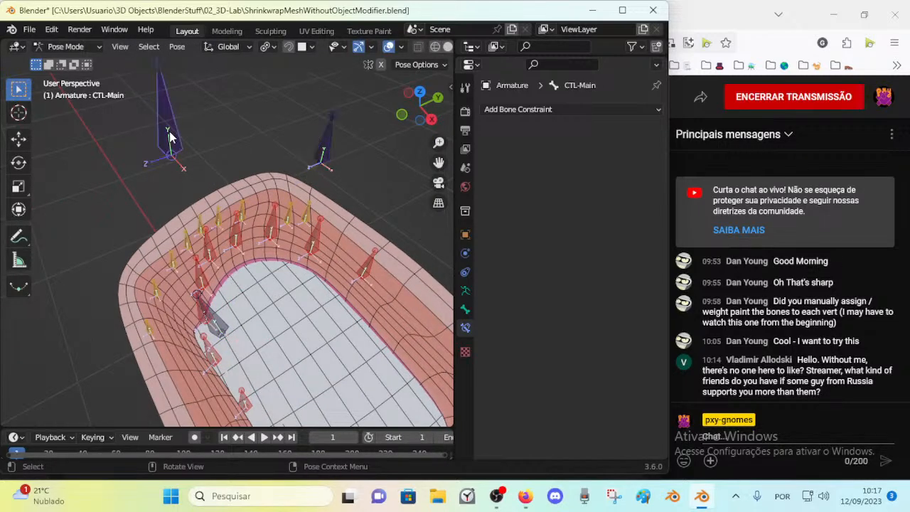
{"action": "key", "text": "g"}
{"action": "left_click", "coordinate": [203, 117]}
{"action": "middle_click_drag", "start_coordinate": [240, 312], "coordinate": [250, 272]}
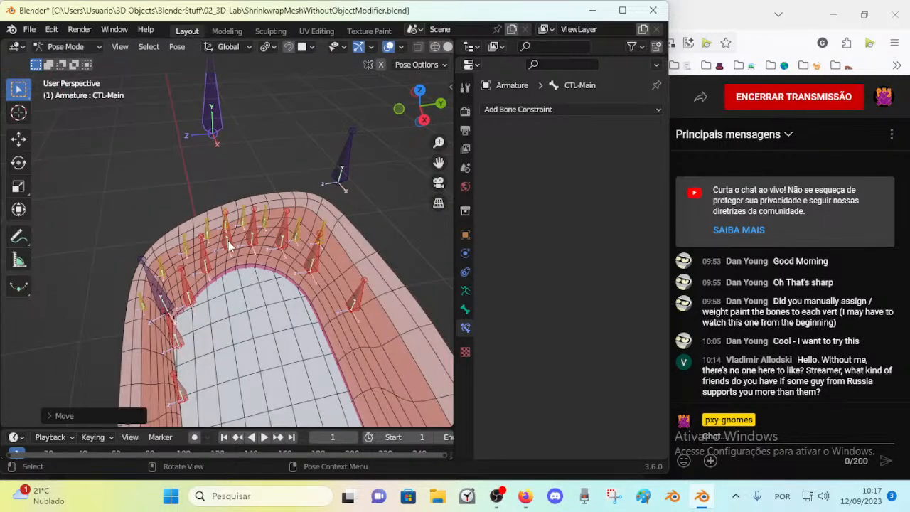
Clear the pose location of the control bones
{"action": "middle_click_drag", "start_coordinate": [197, 245], "coordinate": [190, 283]}
{"action": "left_click", "coordinate": [191, 285]}
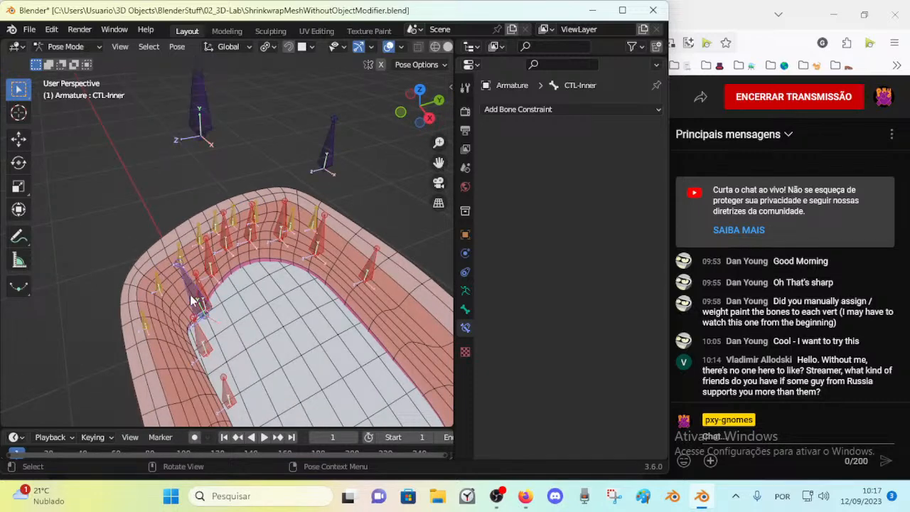
{"action": "key", "text": "alt+g"}
Move CTL-Inner inward over the eyelid and CTL-Main farther outside the rim
{"action": "left_click", "coordinate": [168, 228]}
{"action": "key", "text": "g"}
{"action": "left_click", "coordinate": [179, 286]}
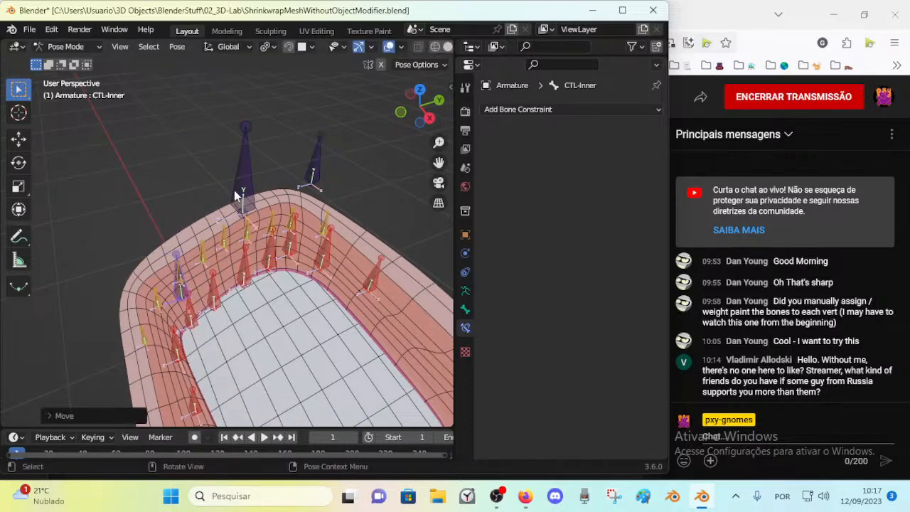
{"action": "left_click", "coordinate": [234, 189]}
{"action": "key", "text": "g"}
{"action": "left_click", "coordinate": [199, 152]}
Move CTL-Outer farther from the eyelid rim and readjust CTL-Main's position outside it
{"action": "left_click", "coordinate": [312, 159]}
{"action": "middle_click_drag", "start_coordinate": [312, 162], "coordinate": [267, 257]}
{"action": "key", "text": "g"}
{"action": "left_click", "coordinate": [376, 184]}
{"action": "left_click", "coordinate": [218, 149]}
{"action": "key", "text": "g"}
{"action": "left_click", "coordinate": [251, 126]}
Sweep CTL-Inner across the eye surface and place it back near the outer rim
{"action": "left_click", "coordinate": [144, 269]}
{"action": "key", "text": "g"}
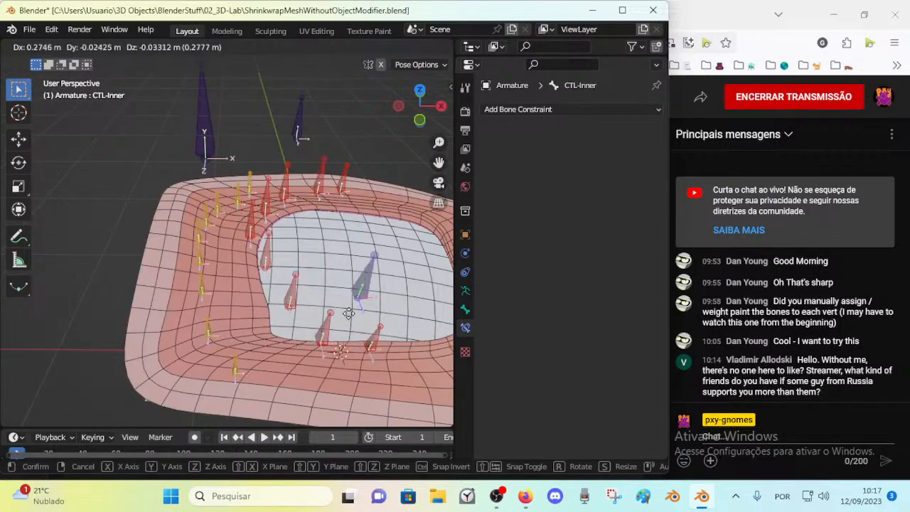
{"action": "left_click", "coordinate": [159, 297]}
Clear the pose location of all the bones and return the armature to Object Mode
{"action": "middle_click_drag", "start_coordinate": [158, 291], "coordinate": [247, 240]}
{"action": "key", "text": "alt+g"}
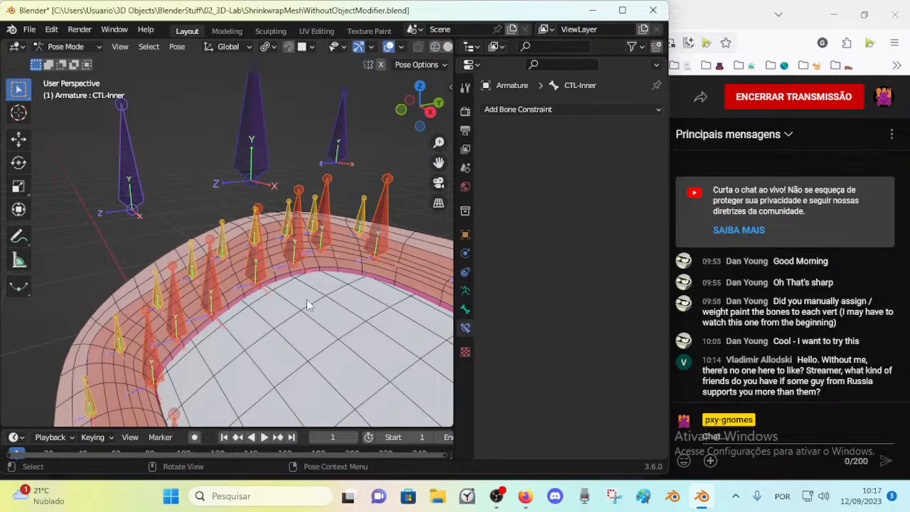
{"action": "middle_click_drag", "start_coordinate": [353, 295], "coordinate": [256, 295]}
{"action": "scroll", "coordinate": [256, 295], "scroll_direction": "down", "scroll_amount": 3}
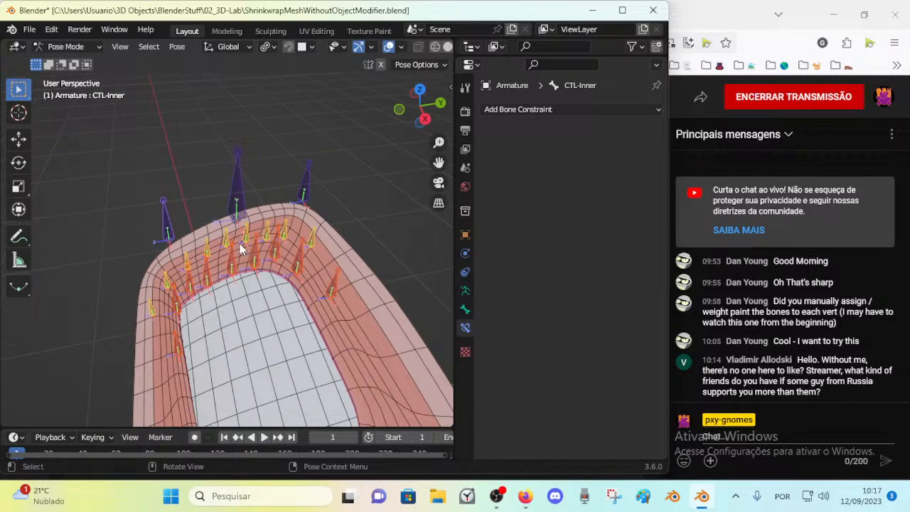
{"action": "key", "text": "ctrl"}
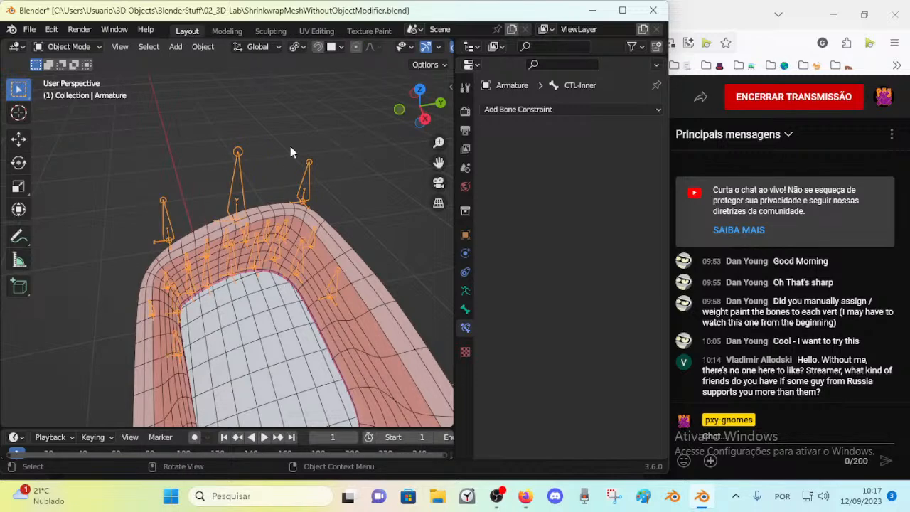
Examine the eyelid mesh and its armature from several angles in Object Mode
{"action": "left_click", "coordinate": [252, 186]}
{"action": "left_click", "coordinate": [239, 212]}
{"action": "middle_click_drag", "start_coordinate": [255, 236], "coordinate": [257, 221]}
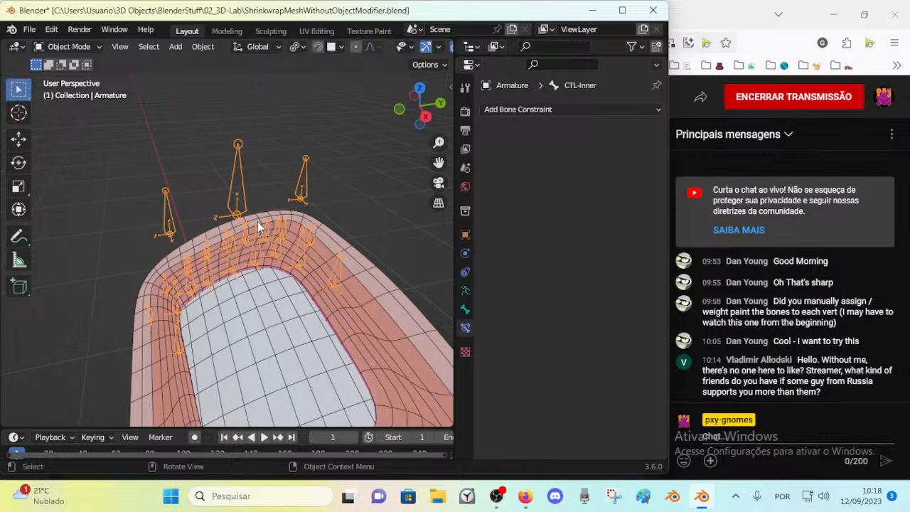
{"action": "middle_click_drag", "start_coordinate": [268, 240], "coordinate": [251, 278]}
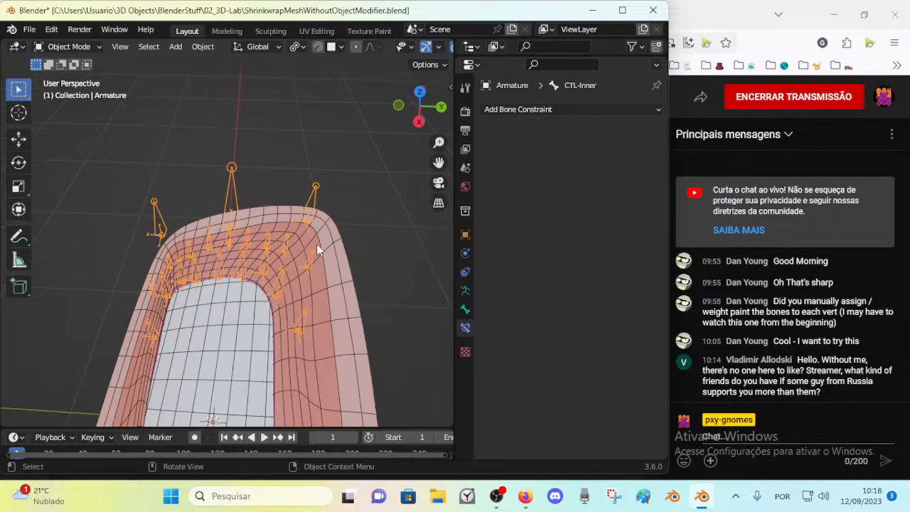
{"action": "left_click", "coordinate": [315, 243]}
{"action": "scroll", "coordinate": [241, 280], "scroll_direction": "down", "scroll_amount": 1}
{"action": "scroll", "coordinate": [235, 324], "scroll_direction": "down", "scroll_amount": 1}
{"action": "middle_click_drag", "start_coordinate": [235, 324], "coordinate": [194, 215]}
{"action": "left_click", "coordinate": [232, 180]}
{"action": "mouse_move", "coordinate": [220, 186]}
{"action": "middle_mouse_down"}
{"action": "mouse_move", "coordinate": [187, 186]}
{"action": "mouse_move", "coordinate": [237, 184]}
{"action": "middle_mouse_up"}
{"action": "scroll", "coordinate": [222, 194], "scroll_direction": "up", "scroll_amount": 2}
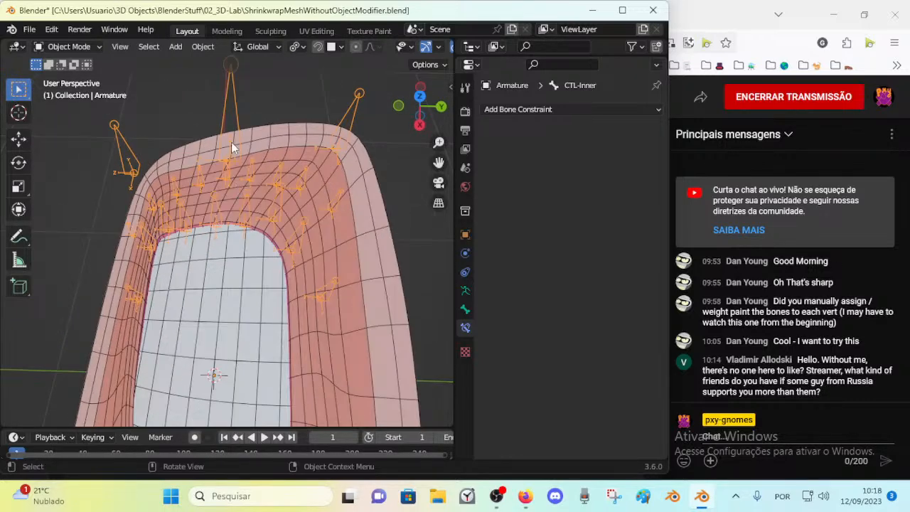
{"action": "middle_click_drag", "start_coordinate": [231, 141], "coordinate": [257, 210], "text": "shift"}
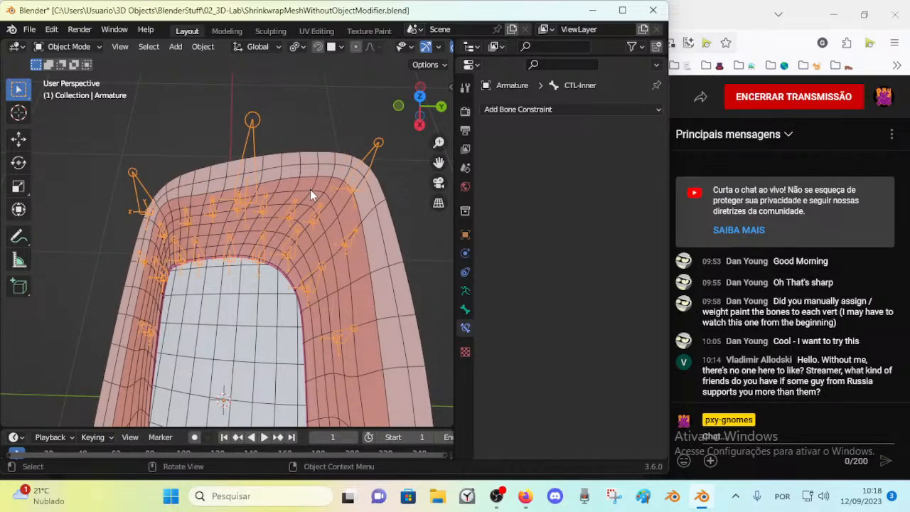
{"action": "left_click", "coordinate": [35, 30]}
{"action": "left_click", "coordinate": [36, 30]}
{"action": "middle_click_drag", "start_coordinate": [178, 200], "coordinate": [238, 189]}
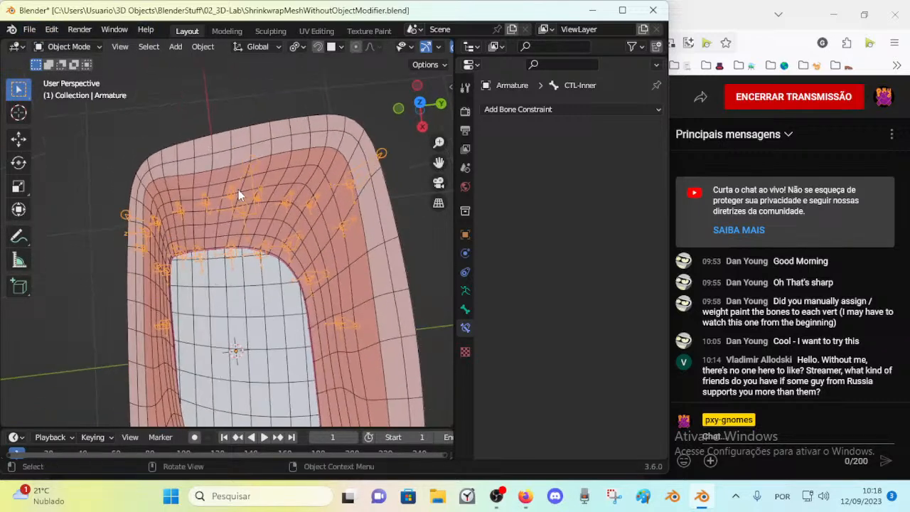
Switch the armature to Pose Mode and try moving the selected bones together
{"action": "scroll", "coordinate": [242, 215], "scroll_direction": "down", "scroll_amount": 1}
{"action": "key", "text": "ctrl+Tab"}
{"action": "key", "text": "g"}
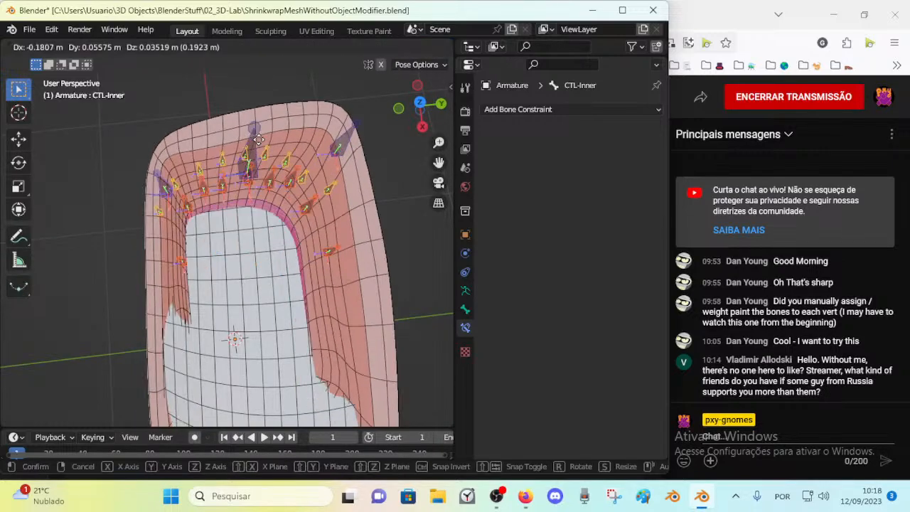
{"action": "right_click", "coordinate": [249, 177]}
Try moving CTL-Main outward across the eyelid rim from two viewing angles
{"action": "left_click", "coordinate": [240, 208]}
{"action": "key", "text": "g"}
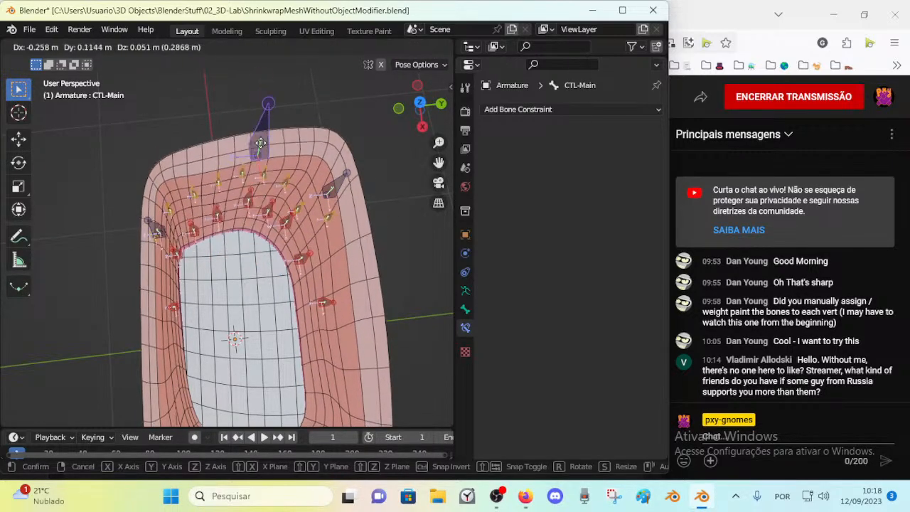
{"action": "right_click", "coordinate": [267, 140]}
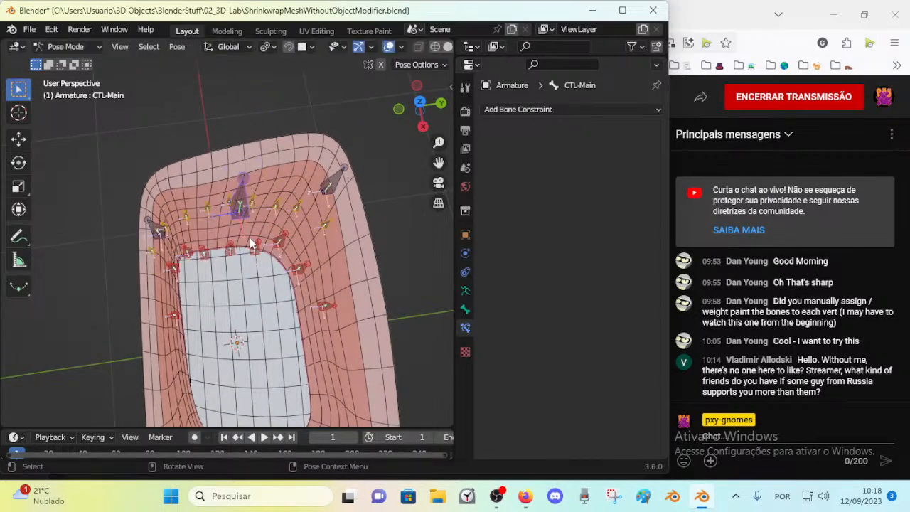
{"action": "middle_click_drag", "start_coordinate": [250, 242], "coordinate": [261, 187]}
{"action": "key", "text": "g"}
{"action": "right_click", "coordinate": [269, 142]}
Inspect the constraints of DEF-EyelidMain.002 and reposition CTL-Main beside the upper eyelid rim
{"action": "left_click", "coordinate": [231, 235]}
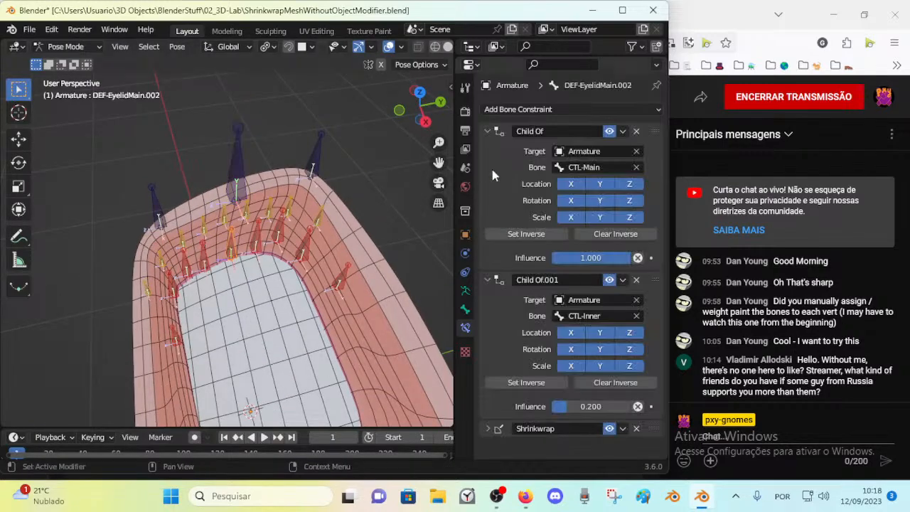
{"action": "middle_click_drag", "start_coordinate": [163, 263], "coordinate": [254, 164]}
{"action": "left_click", "coordinate": [254, 164]}
{"action": "key", "text": "g"}
{"action": "left_click", "coordinate": [252, 126]}
{"action": "middle_click_drag", "start_coordinate": [243, 229], "coordinate": [258, 243]}
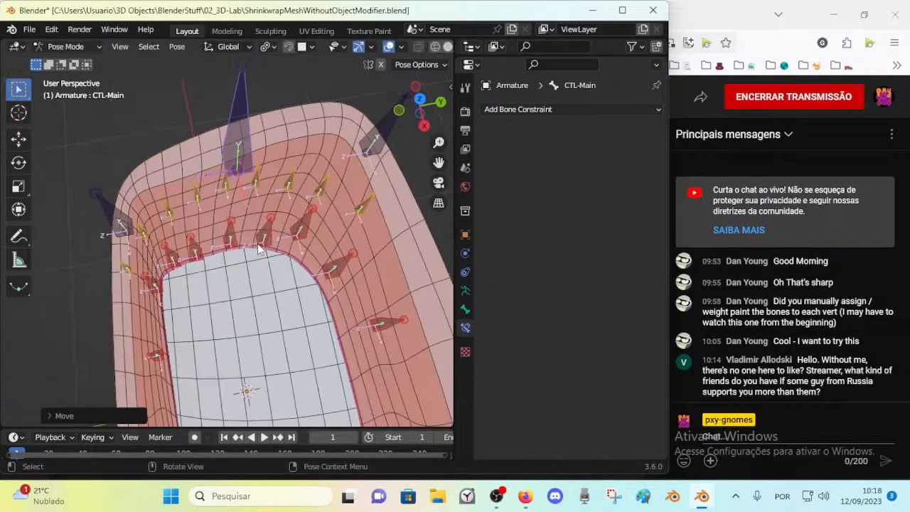
Examine the armature's bone groups and the bone constraints on DEF-EyelidMain.008
{"action": "left_click", "coordinate": [232, 232]}
{"action": "left_click", "coordinate": [464, 291]}
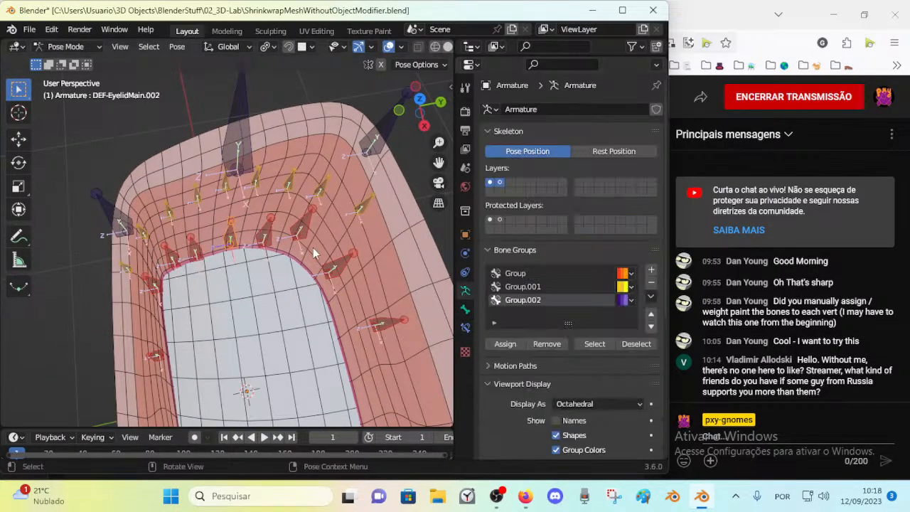
{"action": "left_click", "coordinate": [264, 234]}
{"action": "left_click", "coordinate": [464, 327]}
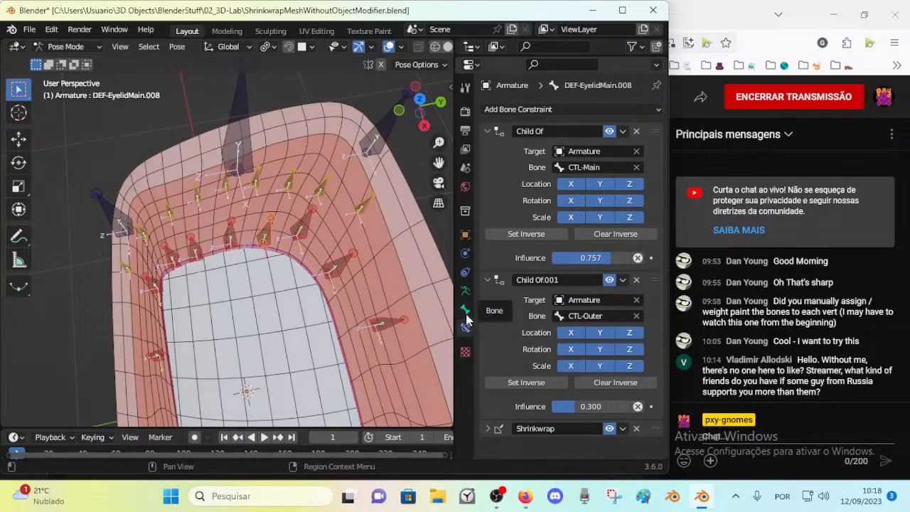
{"action": "left_click", "coordinate": [464, 290]}
Return the armature to Object Mode and display the modifiers of the eyelid mesh SurfPatch.001
{"action": "key", "text": "ctrl+Tab"}
{"action": "left_click", "coordinate": [389, 256]}
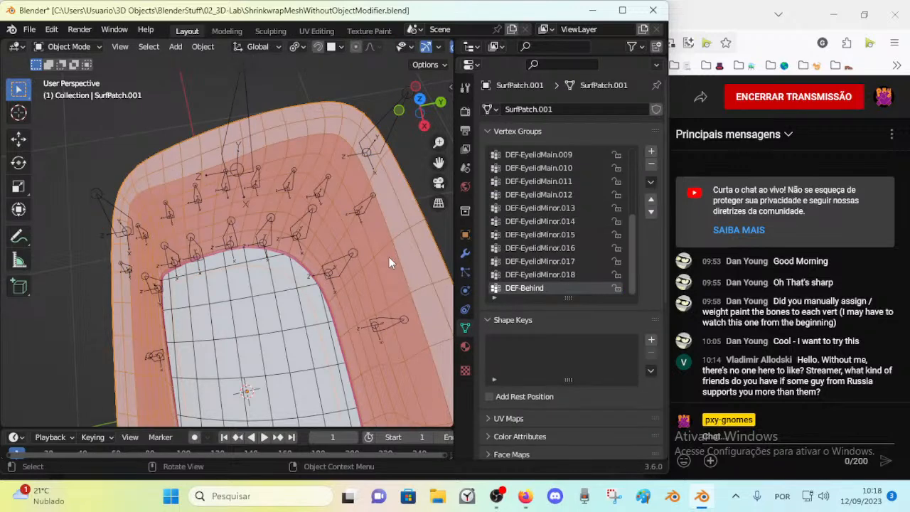
{"action": "left_click", "coordinate": [465, 252]}
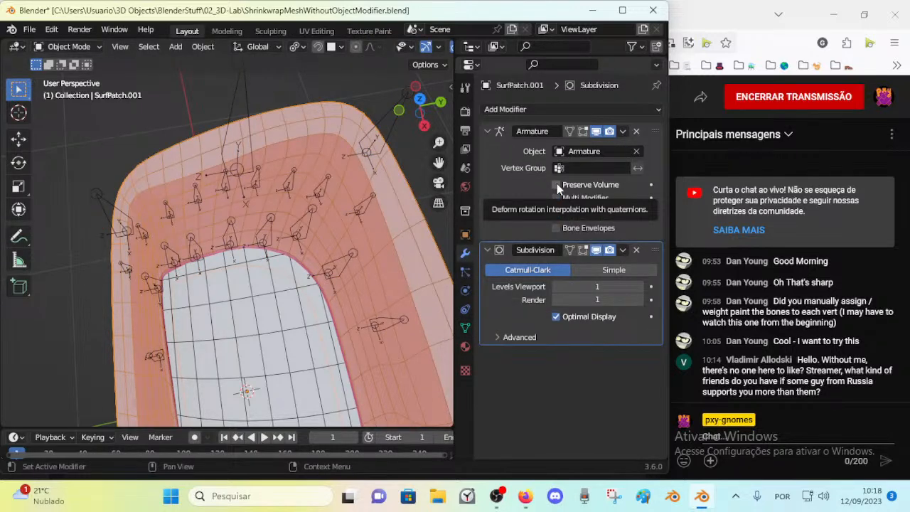
{"action": "middle_click_drag", "start_coordinate": [368, 215], "coordinate": [276, 187]}
{"action": "left_click", "coordinate": [408, 165]}
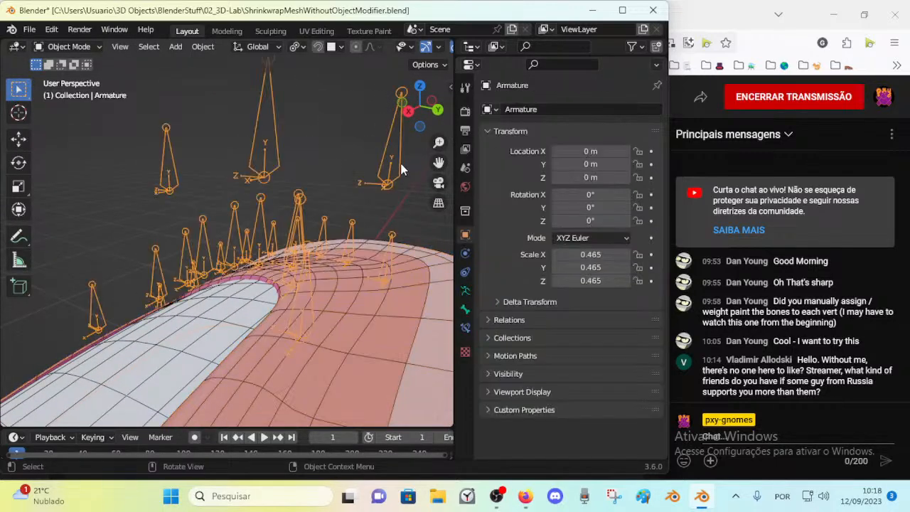
{"action": "left_click", "coordinate": [378, 324]}
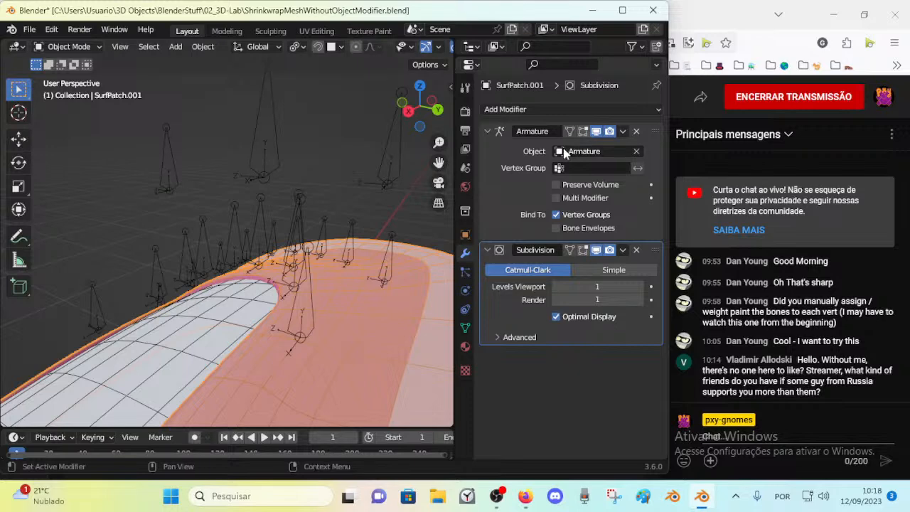
{"action": "middle_click_drag", "start_coordinate": [351, 217], "coordinate": [368, 264]}
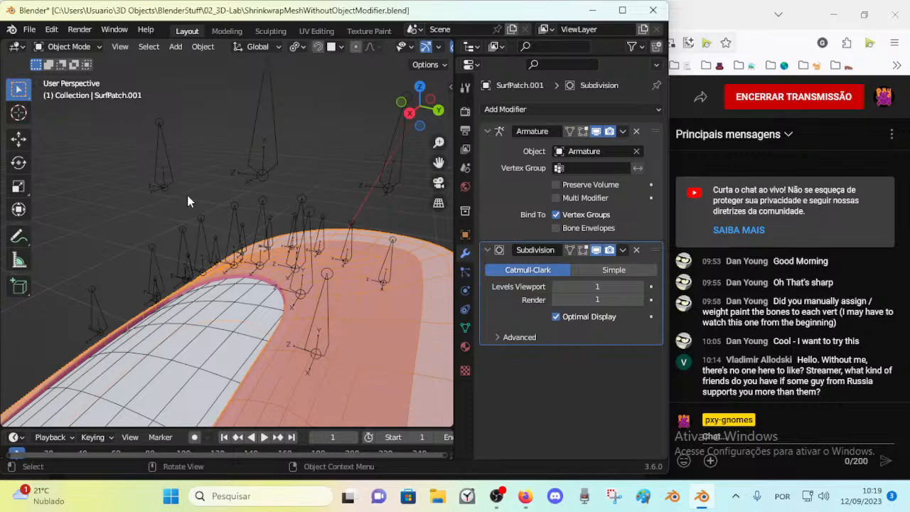
Compare the eyelid with Preserve Volume on and off in its Armature modifier, and leave the option enabled
{"action": "left_click", "coordinate": [555, 186]}
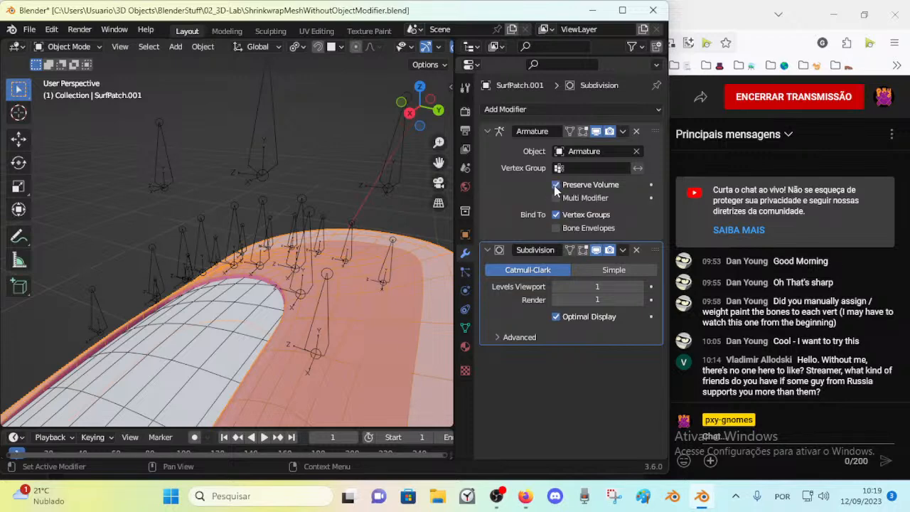
{"action": "left_click", "coordinate": [555, 184]}
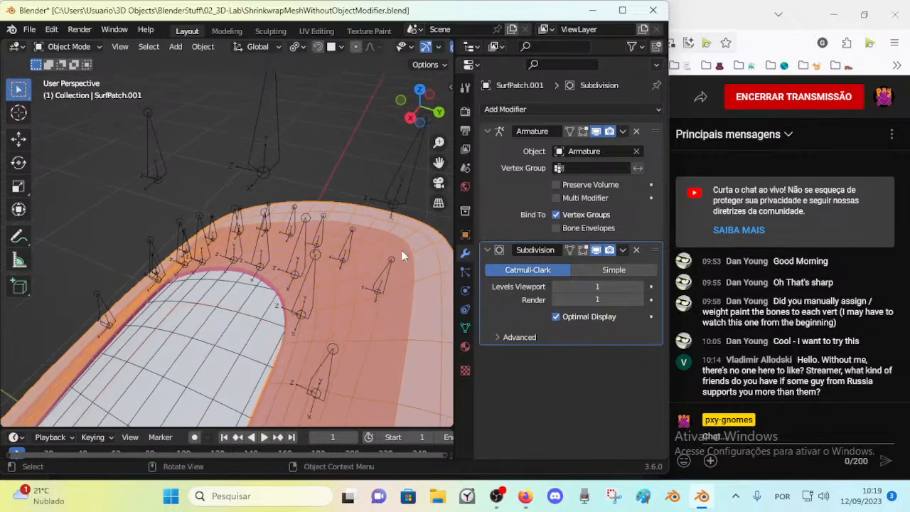
{"action": "middle_click_drag", "start_coordinate": [395, 231], "coordinate": [392, 246]}
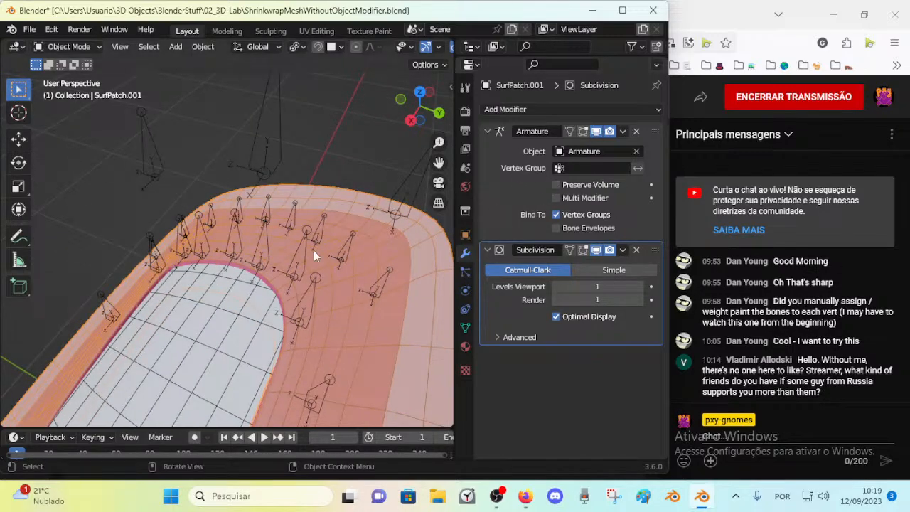
{"action": "middle_click_drag", "start_coordinate": [320, 243], "coordinate": [272, 222]}
{"action": "middle_click_drag", "start_coordinate": [250, 170], "coordinate": [326, 256]}
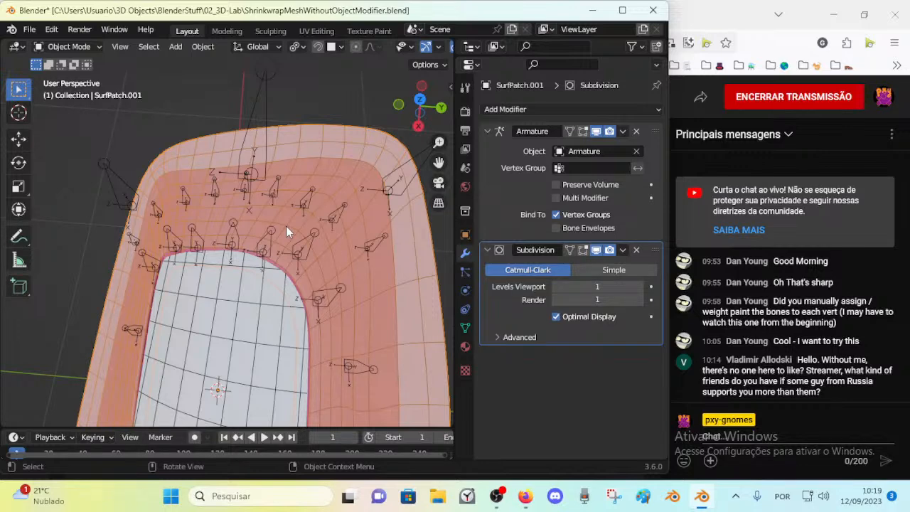
{"action": "left_click", "coordinate": [555, 184]}
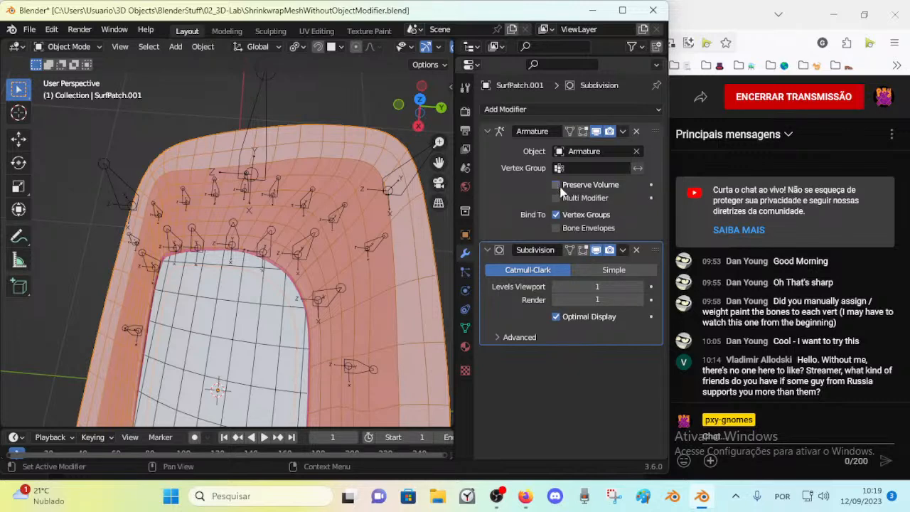
{"action": "left_click", "coordinate": [553, 183]}
{"action": "middle_click_drag", "start_coordinate": [398, 235], "coordinate": [305, 230]}
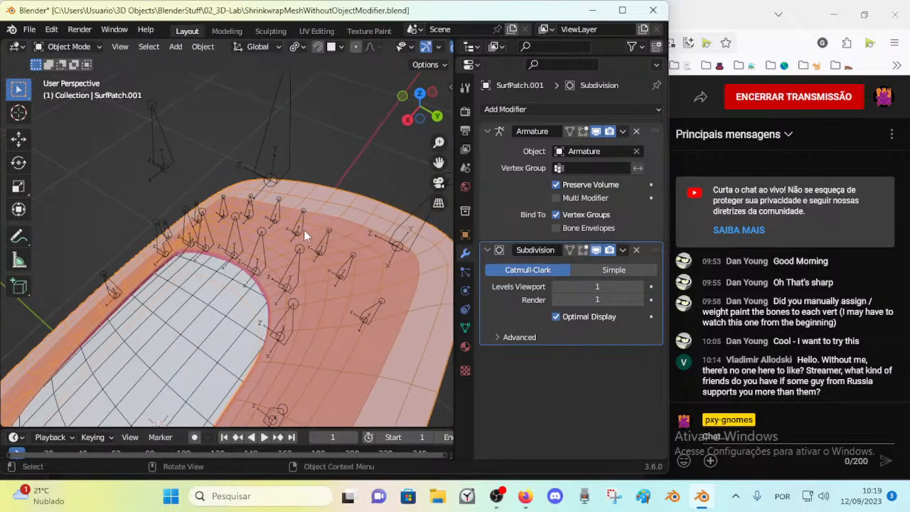
Select the armature and switch it to Pose Mode
{"action": "left_click", "coordinate": [317, 246]}
{"action": "key", "text": "Tab"}
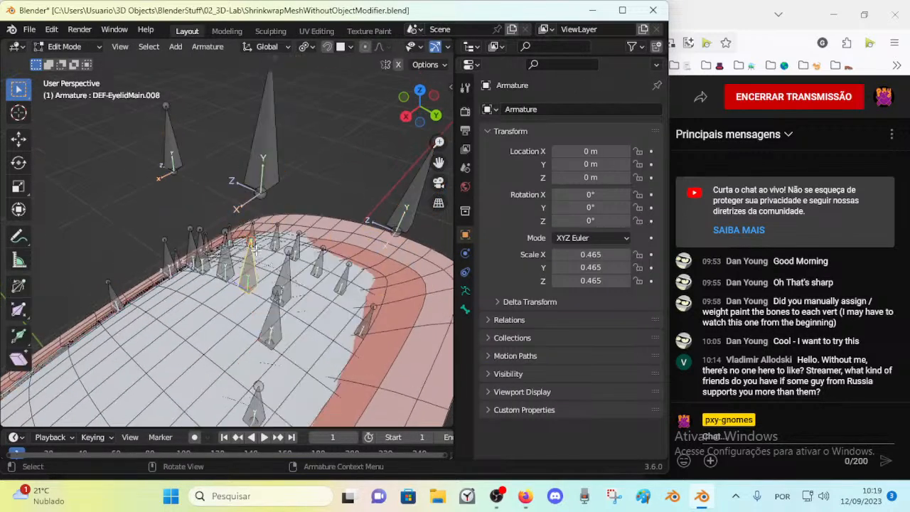
{"action": "key", "text": "ctrl+Tab"}
{"action": "key", "text": "Escape"}
{"action": "key", "text": "ctrl+Tab"}
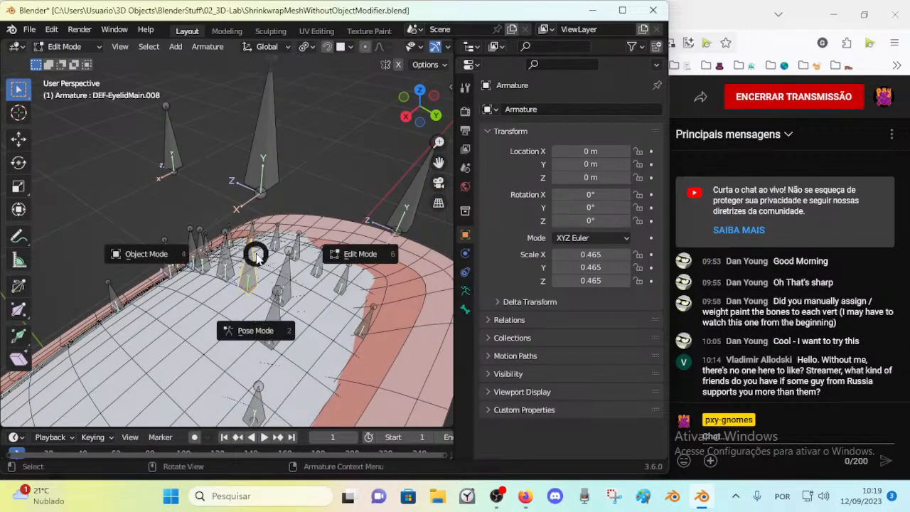
{"action": "key", "text": "2"}
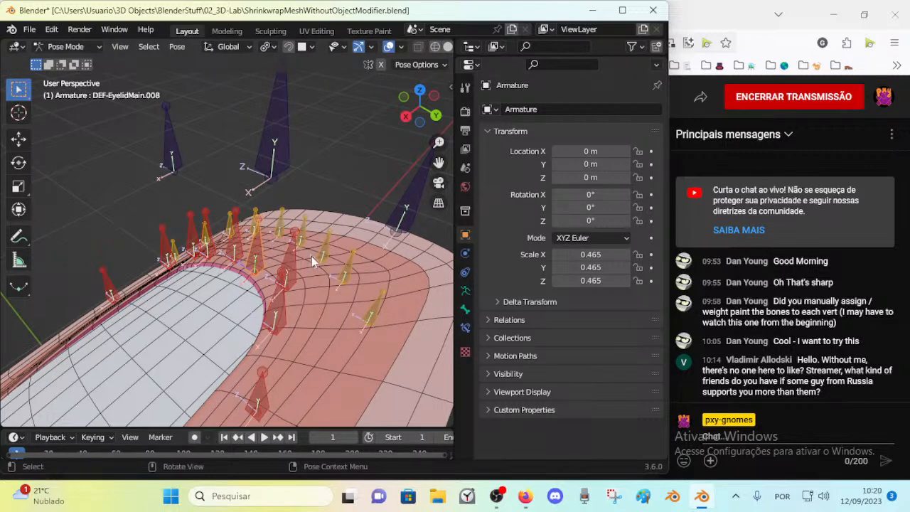
Try rotating DEF-EyelidMain.008 about the global and local X axes
{"action": "key", "text": "r"}
{"action": "key", "text": "x"}
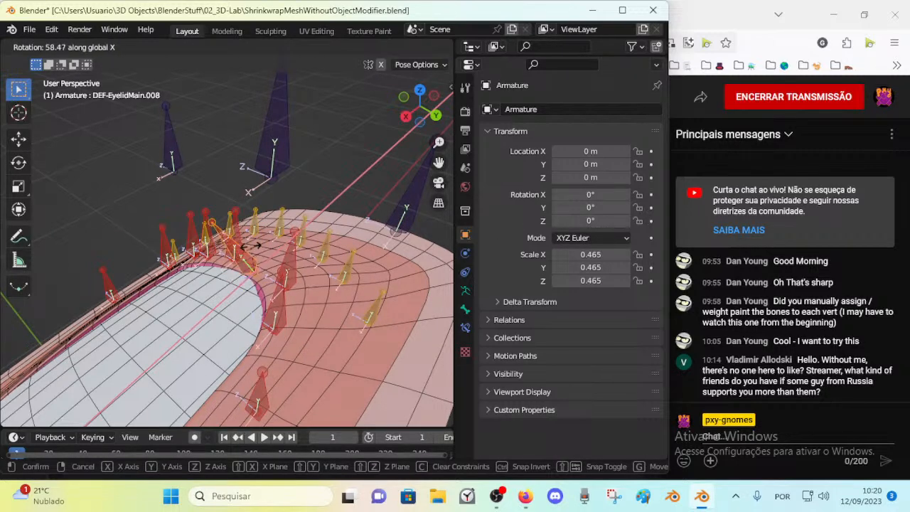
{"action": "key", "text": "x"}
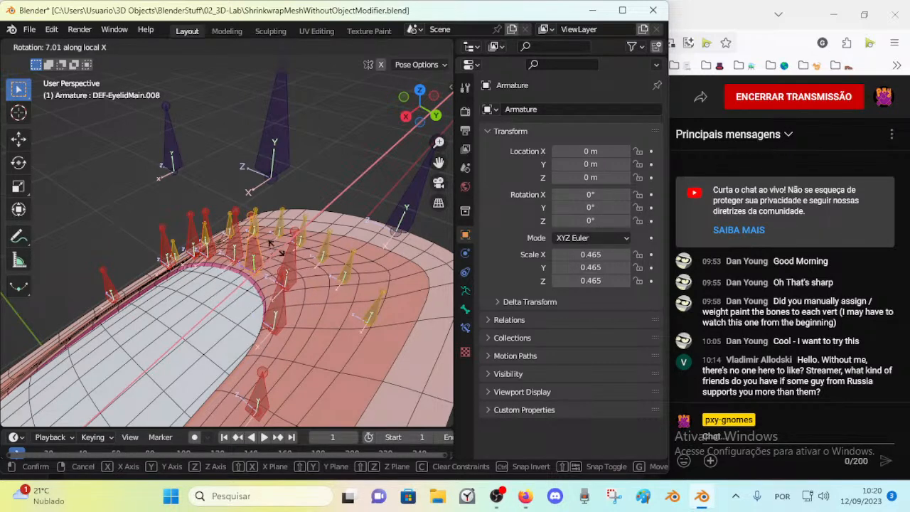
{"action": "key", "text": "x"}
{"action": "key", "text": "x"}
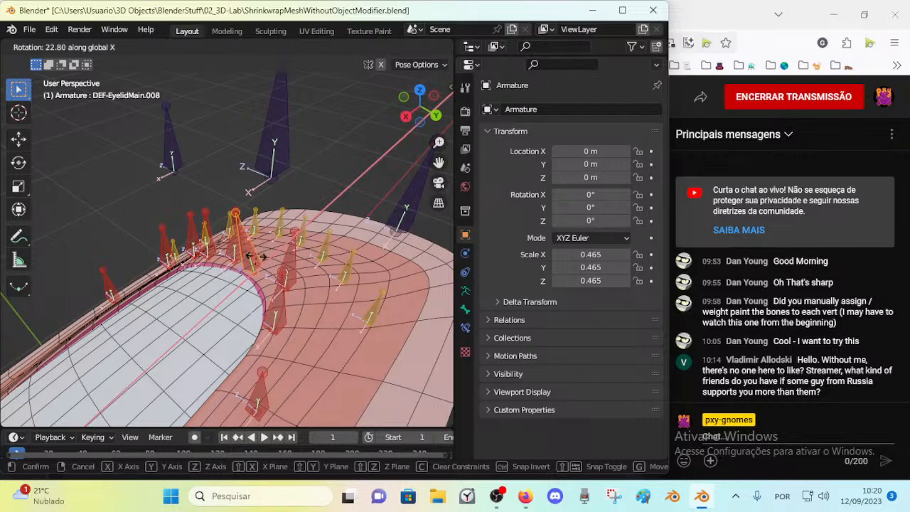
{"action": "right_click", "coordinate": [270, 231]}
Check the bone layer list, collapse Quick Constraints and display the transform values of DEF-EyelidMain.008
{"action": "key", "text": "n"}
{"action": "left_click", "coordinate": [286, 85]}
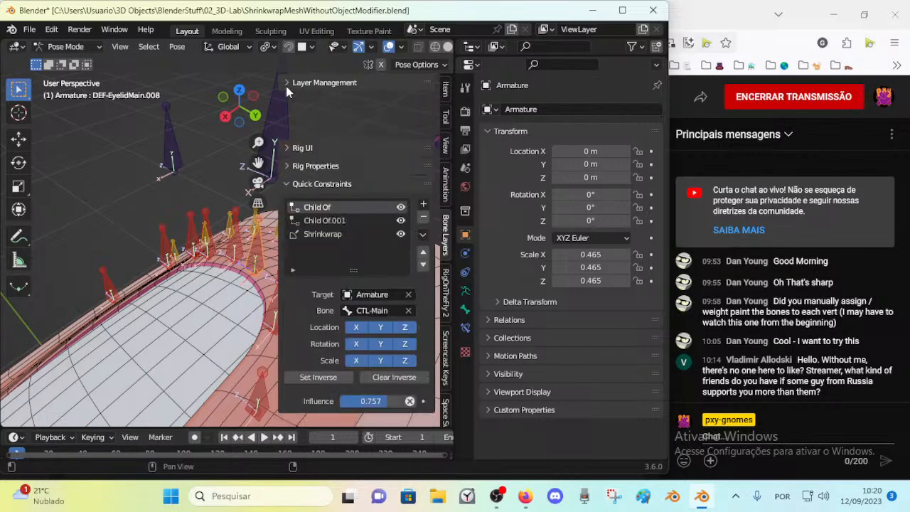
{"action": "left_click", "coordinate": [284, 138]}
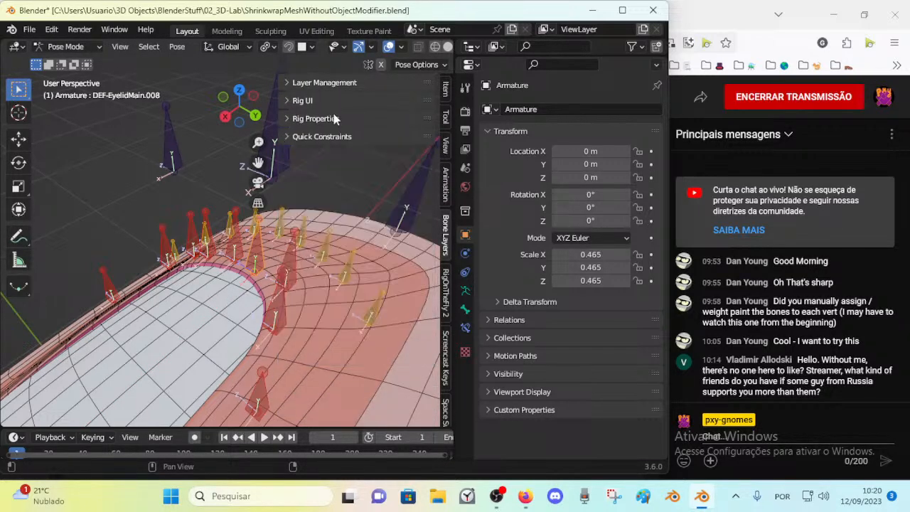
{"action": "left_click", "coordinate": [299, 83]}
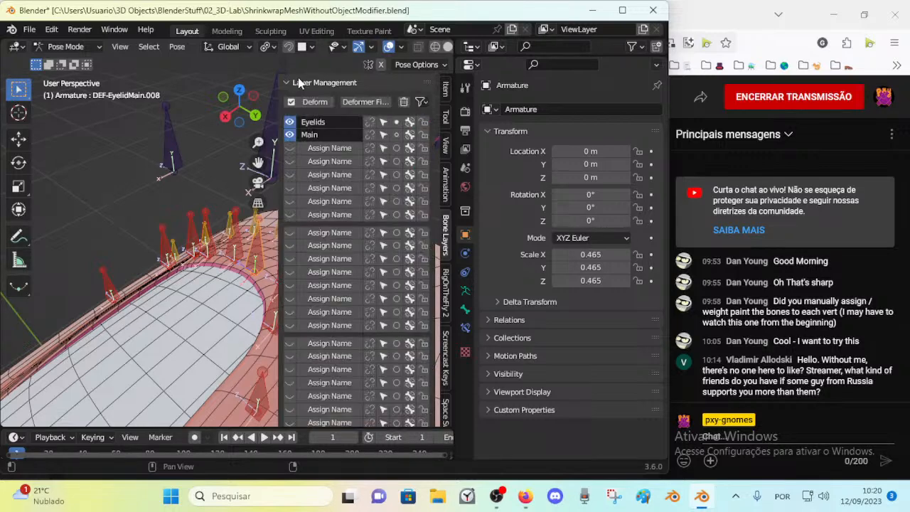
{"action": "left_click", "coordinate": [299, 83]}
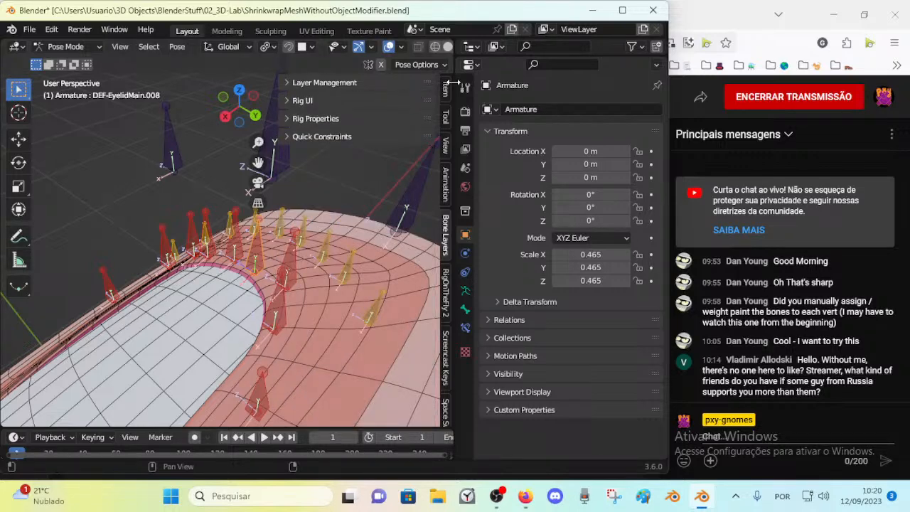
{"action": "left_click", "coordinate": [444, 88]}
Try rotating DEF-EyelidMain.008 about half a turn around global X, and undo the rotation
{"action": "middle_click_drag", "start_coordinate": [256, 216], "coordinate": [216, 238]}
{"action": "key", "text": "r"}
{"action": "key", "text": "x"}
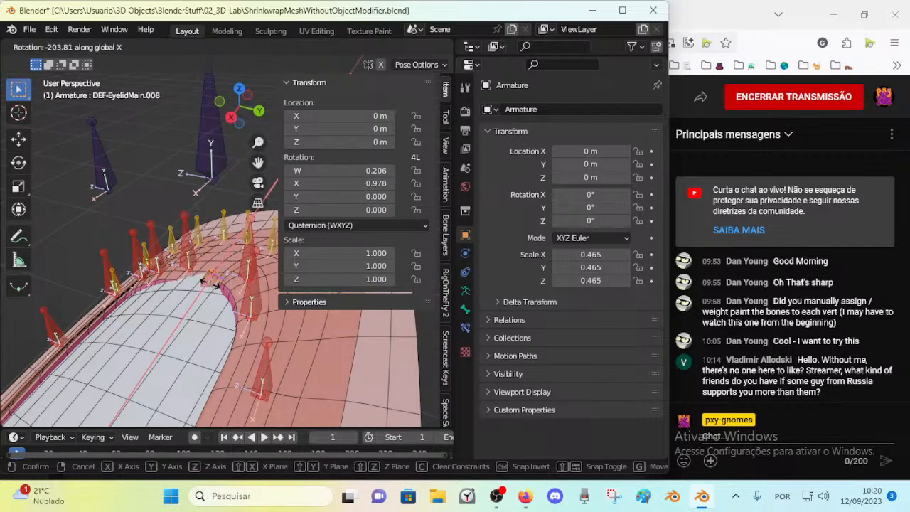
{"action": "left_click", "coordinate": [222, 283]}
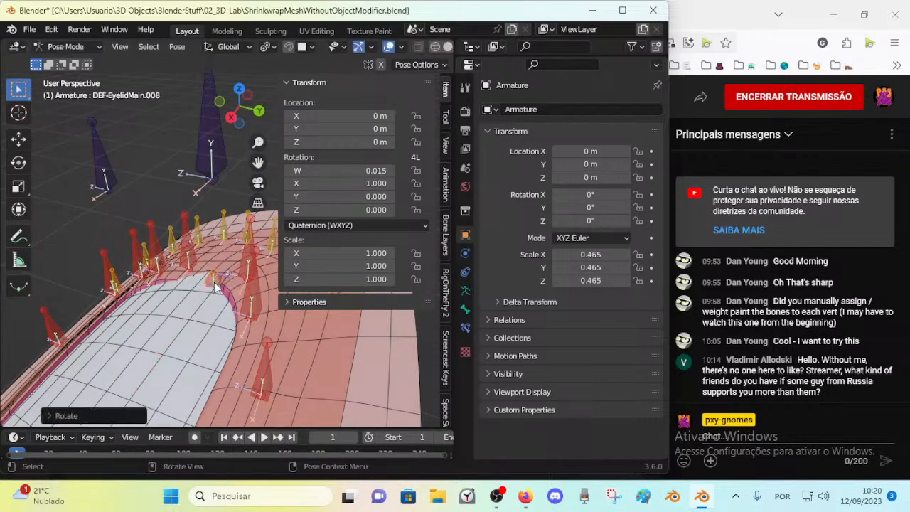
{"action": "key", "text": "r"}
{"action": "key", "text": "x"}
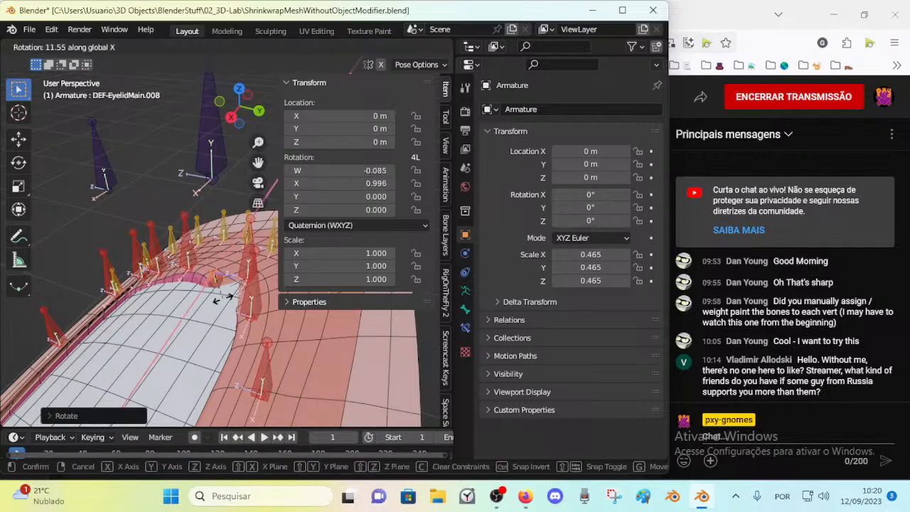
{"action": "right_click", "coordinate": [206, 249]}
{"action": "middle_click_drag", "start_coordinate": [206, 249], "coordinate": [191, 261]}
{"action": "key", "text": "ctrl+z"}
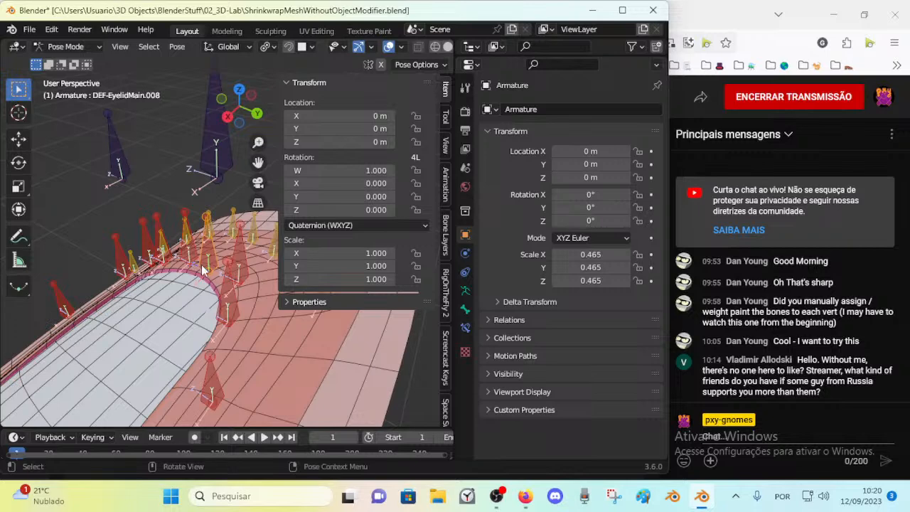
Return to Object Mode and select SurfPatch.001 to review its Armature modifier alongside the whole eyelid
{"action": "key", "text": "ctrl+Tab"}
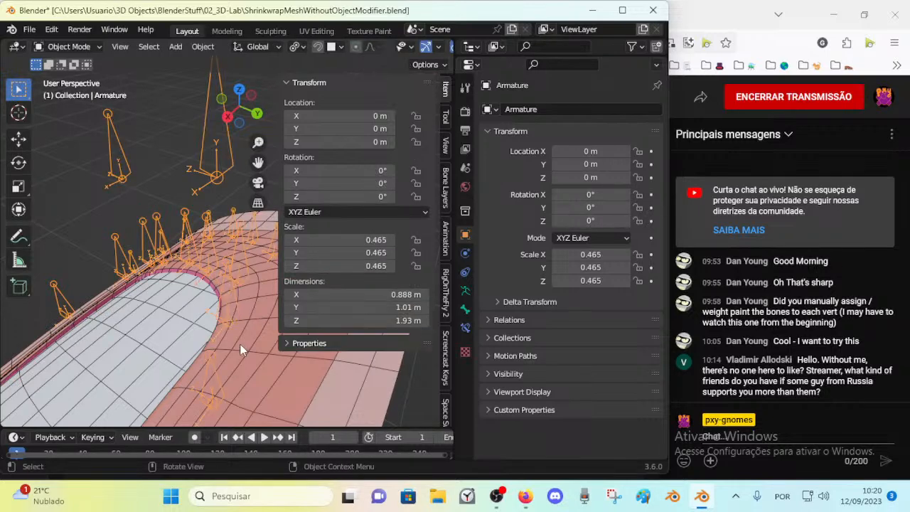
{"action": "left_click", "coordinate": [242, 334]}
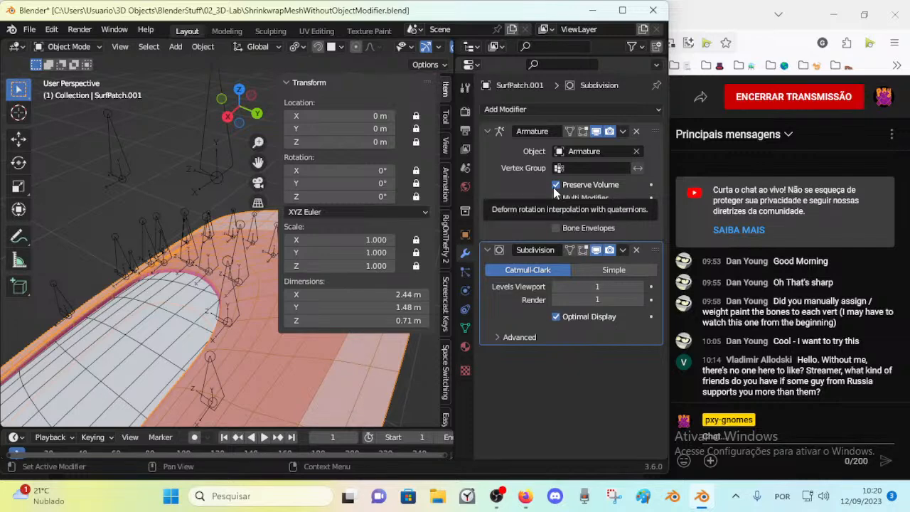
{"action": "scroll", "coordinate": [169, 306], "scroll_direction": "down", "scroll_amount": 2}
{"action": "scroll", "coordinate": [144, 302], "scroll_direction": "down", "scroll_amount": 4}
{"action": "middle_click_drag", "start_coordinate": [169, 305], "coordinate": [186, 292]}
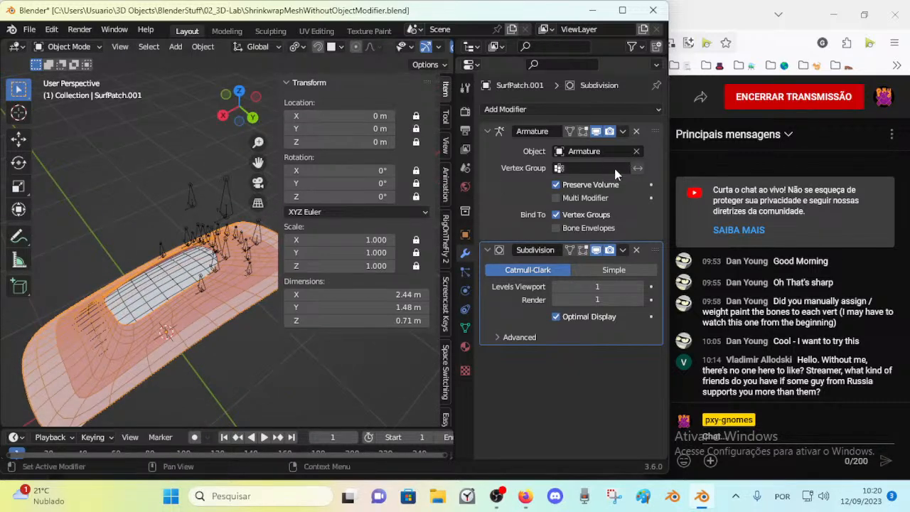
Turn off Preserve Volume in SurfPatch.001's Armature modifier to compare the lid's shape
{"action": "left_click", "coordinate": [558, 185]}
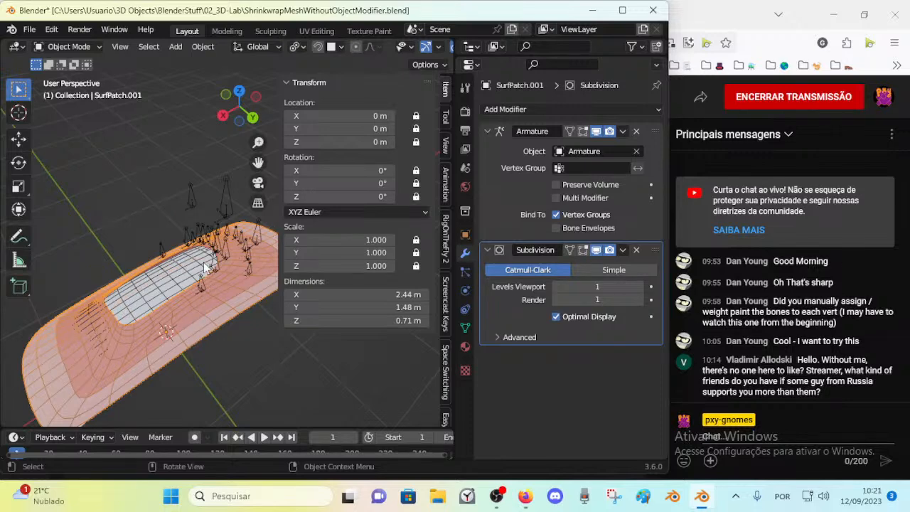
{"action": "scroll", "coordinate": [208, 299], "scroll_direction": "up", "scroll_amount": 5}
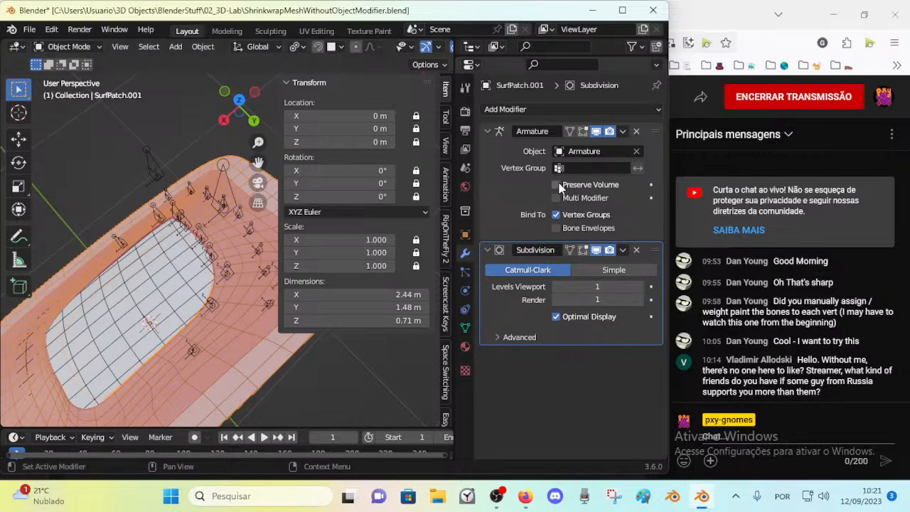
{"action": "middle_click_drag", "start_coordinate": [234, 208], "coordinate": [165, 167]}
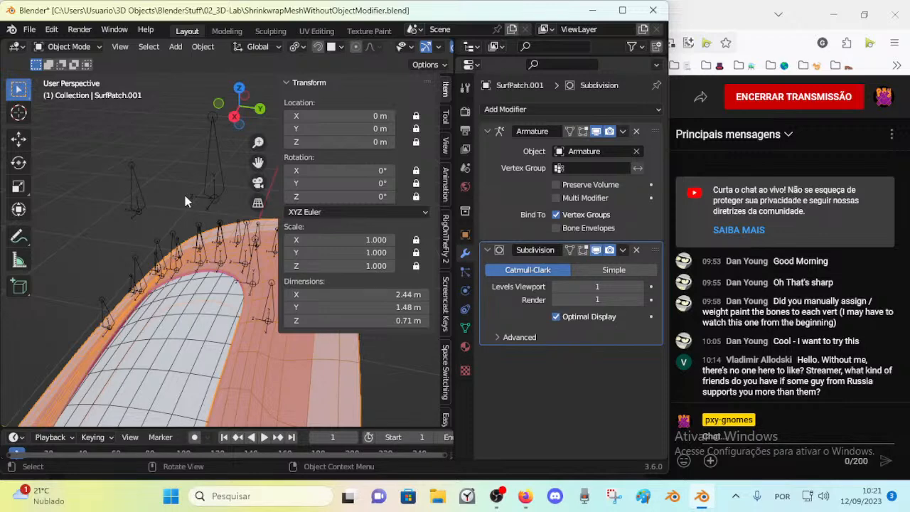
Select the armature and review the constraints on DEF-EyelidMain.008 along with the available bone constraint types
{"action": "left_click", "coordinate": [208, 177]}
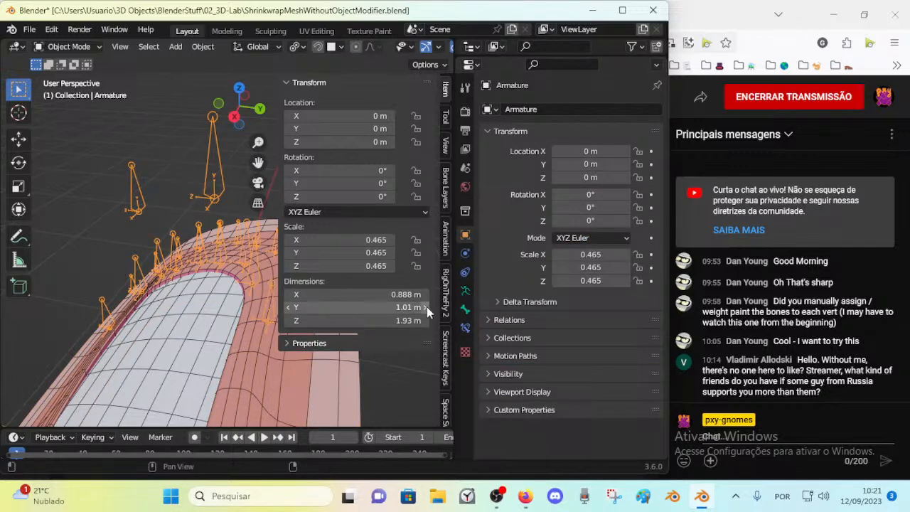
{"action": "left_click", "coordinate": [466, 331]}
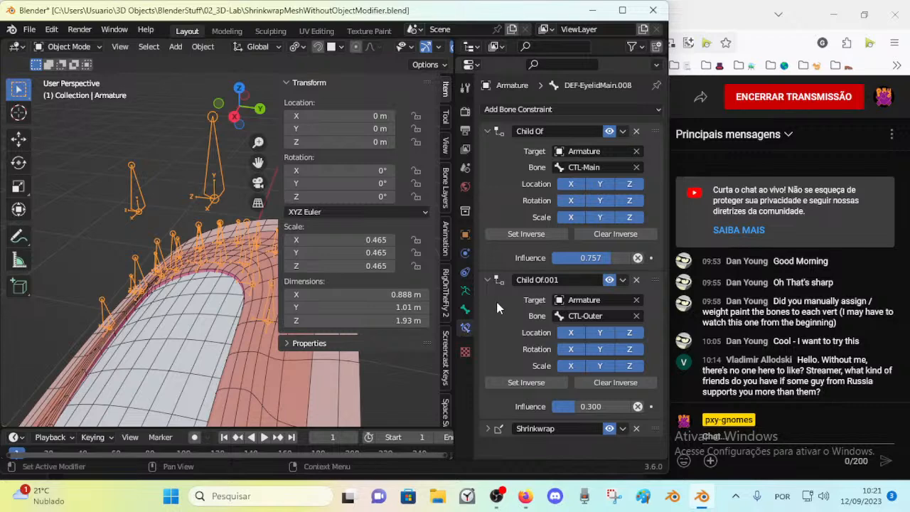
{"action": "left_click", "coordinate": [465, 291]}
{"action": "left_click", "coordinate": [465, 326]}
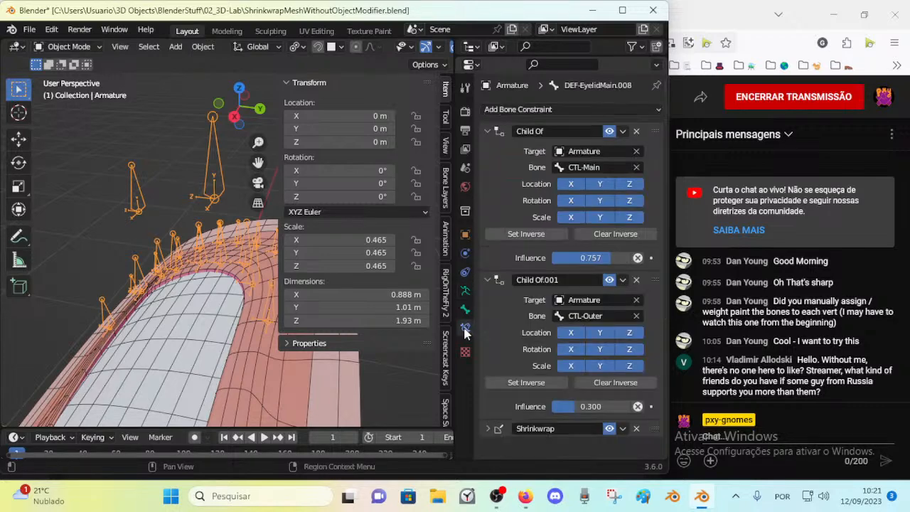
{"action": "left_click", "coordinate": [521, 109]}
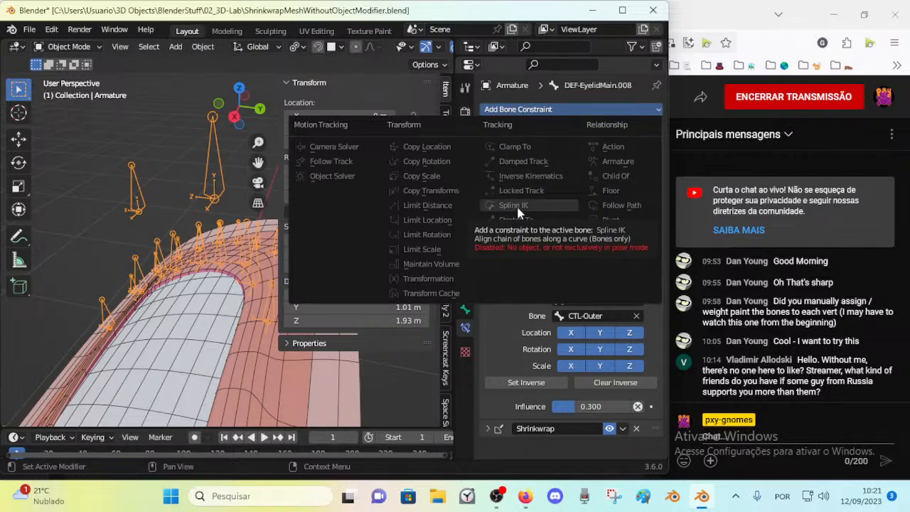
{"action": "left_click", "coordinate": [124, 132]}
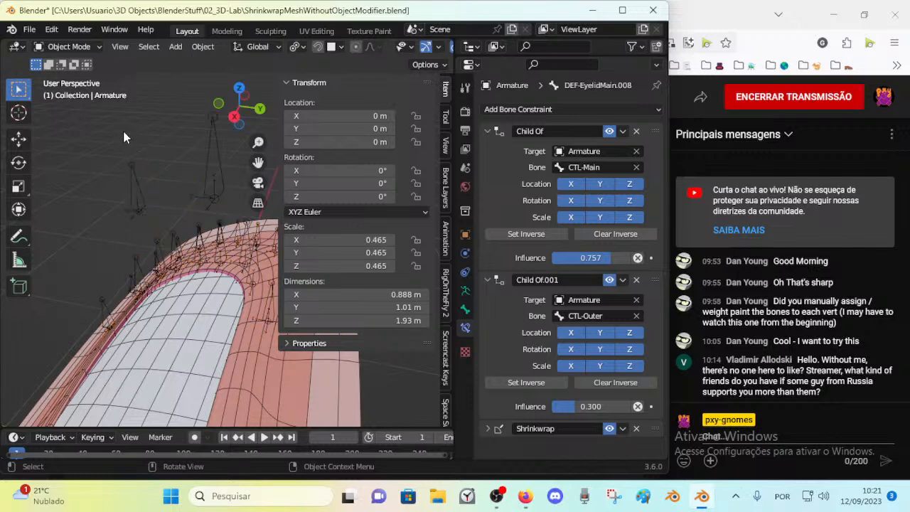
Hide the viewport sidebar and examine how the CTL and DEF bones are arranged around the lid
{"action": "key", "text": "n"}
{"action": "middle_click_drag", "start_coordinate": [127, 144], "coordinate": [131, 175]}
{"action": "key", "text": "ctrl+Tab"}
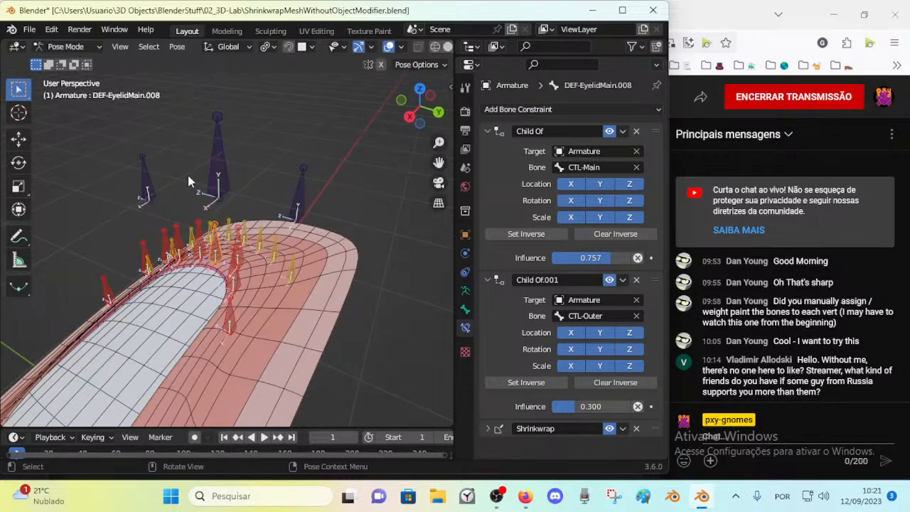
{"action": "key", "text": "ctrl+Tab"}
{"action": "left_click", "coordinate": [215, 168]}
{"action": "middle_click_drag", "start_coordinate": [215, 169], "coordinate": [151, 289]}
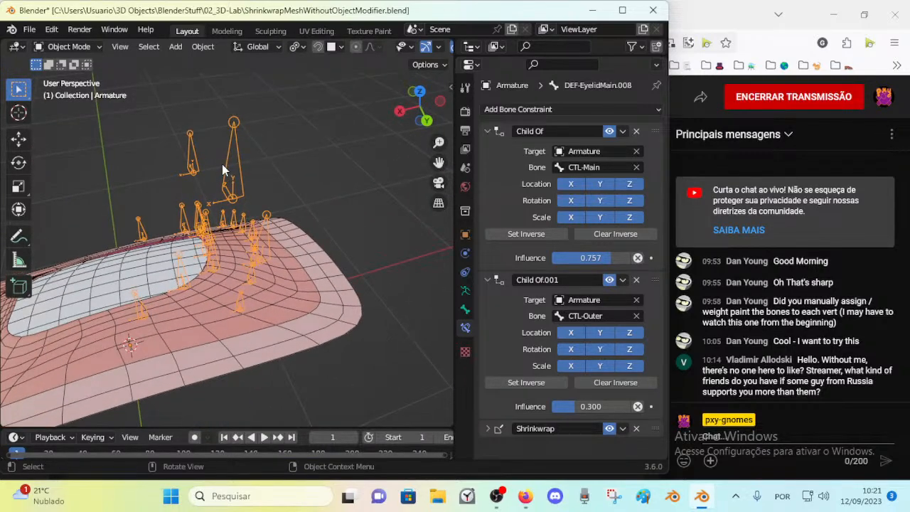
{"action": "mouse_move", "coordinate": [221, 169]}
{"action": "middle_mouse_down"}
{"action": "mouse_move", "coordinate": [217, 270]}
{"action": "mouse_move", "coordinate": [287, 263]}
{"action": "mouse_move", "coordinate": [253, 210]}
{"action": "mouse_move", "coordinate": [267, 225]}
{"action": "mouse_move", "coordinate": [248, 185]}
{"action": "mouse_move", "coordinate": [231, 184]}
{"action": "middle_mouse_up"}
{"action": "middle_click_drag", "start_coordinate": [241, 228], "coordinate": [156, 129]}
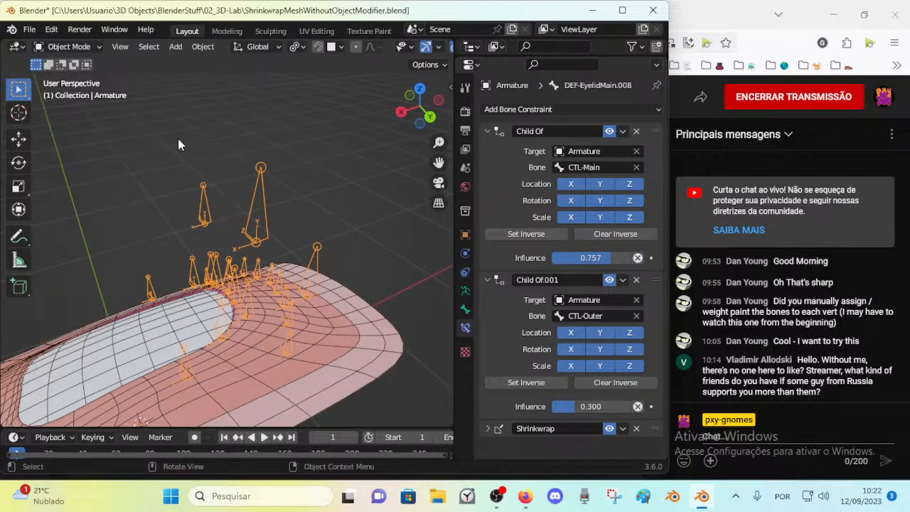
{"action": "middle_click_drag", "start_coordinate": [210, 176], "coordinate": [281, 113]}
{"action": "middle_click_drag", "start_coordinate": [172, 177], "coordinate": [225, 193]}
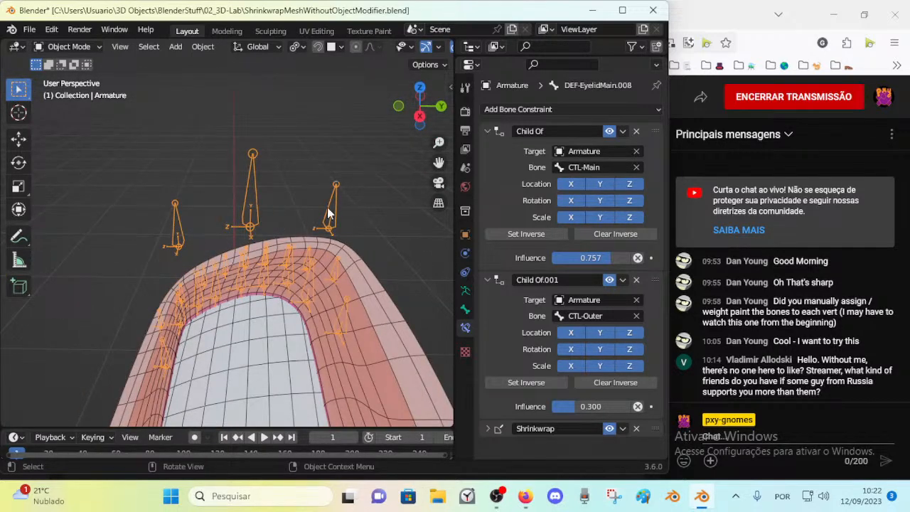
Show the bone properties of DEF-EyelidMain.008 and inspect the armature around the lid from several angles
{"action": "left_click", "coordinate": [466, 291]}
{"action": "left_click", "coordinate": [466, 307]}
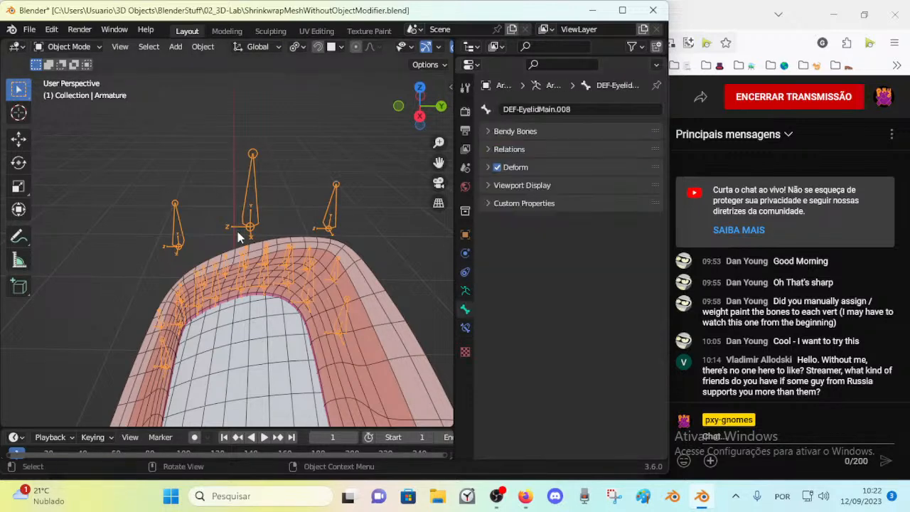
{"action": "middle_click_drag", "start_coordinate": [318, 243], "coordinate": [218, 222]}
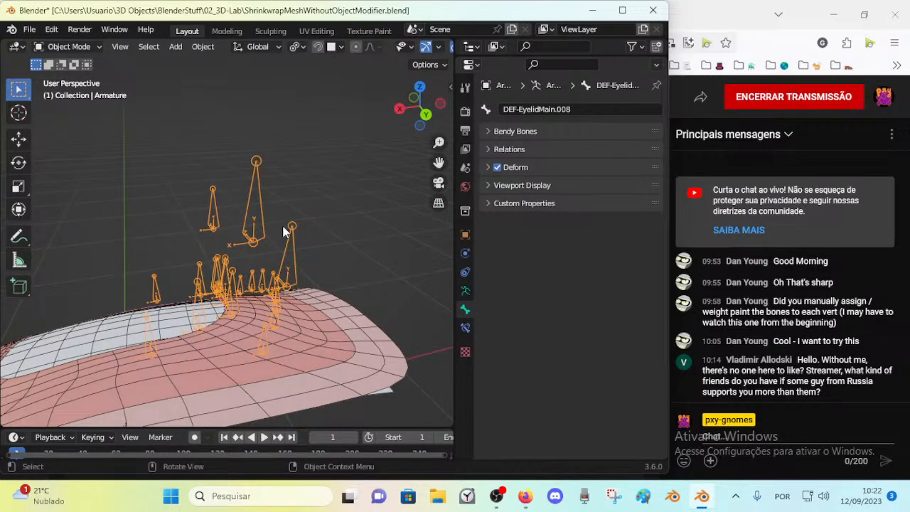
{"action": "middle_click_drag", "start_coordinate": [400, 261], "coordinate": [390, 295]}
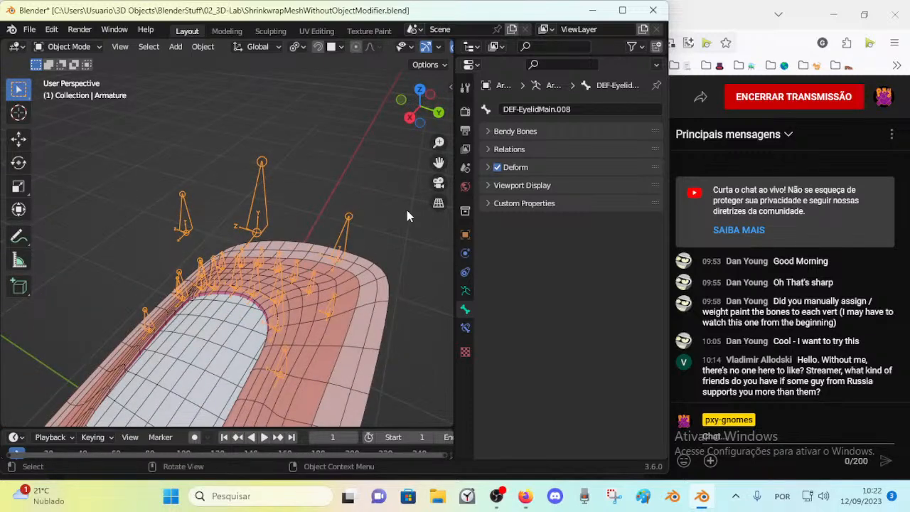
{"action": "middle_click_drag", "start_coordinate": [309, 244], "coordinate": [292, 297]}
{"action": "scroll", "coordinate": [287, 294], "scroll_direction": "up", "scroll_amount": 2}
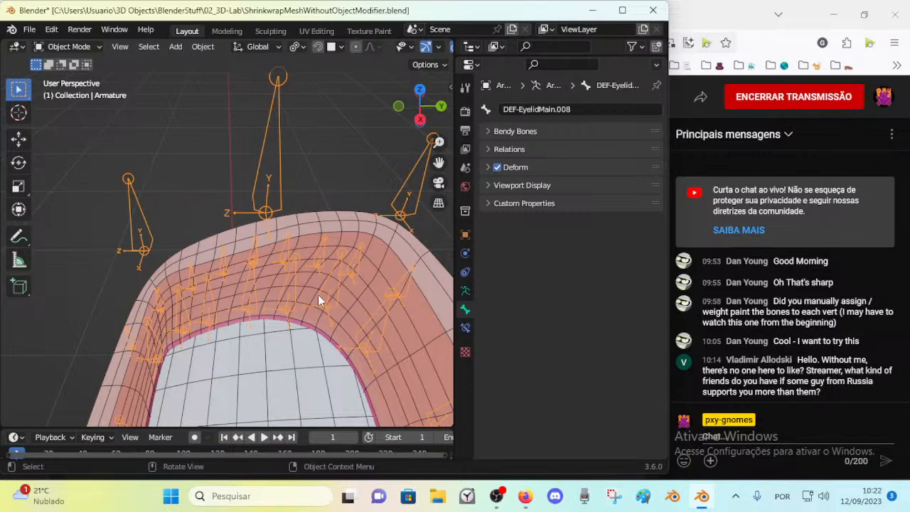
{"action": "middle_click_drag", "start_coordinate": [301, 283], "coordinate": [156, 141]}
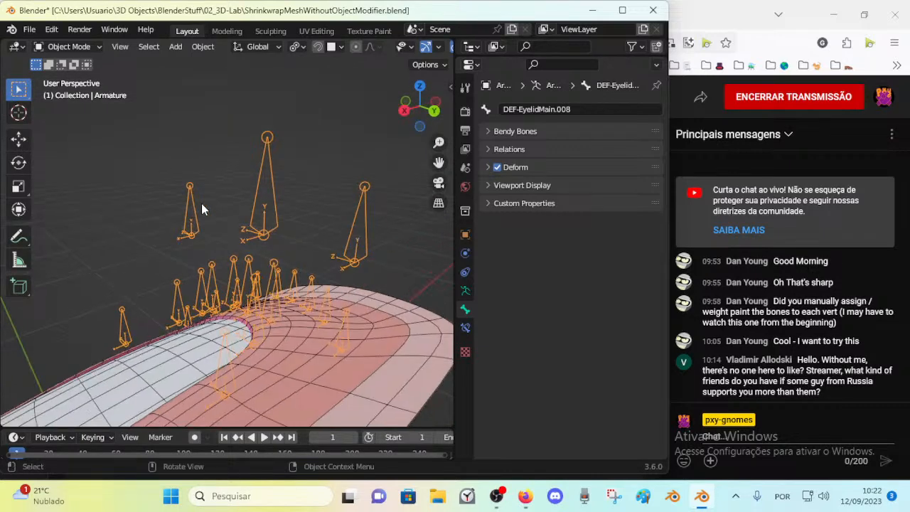
{"action": "middle_click_drag", "start_coordinate": [201, 203], "coordinate": [235, 222]}
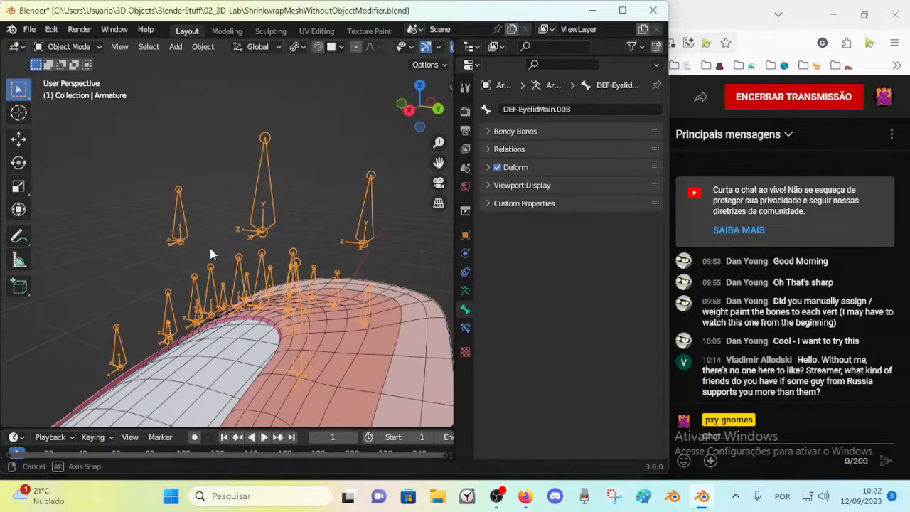
{"action": "middle_click_drag", "start_coordinate": [212, 247], "coordinate": [189, 222]}
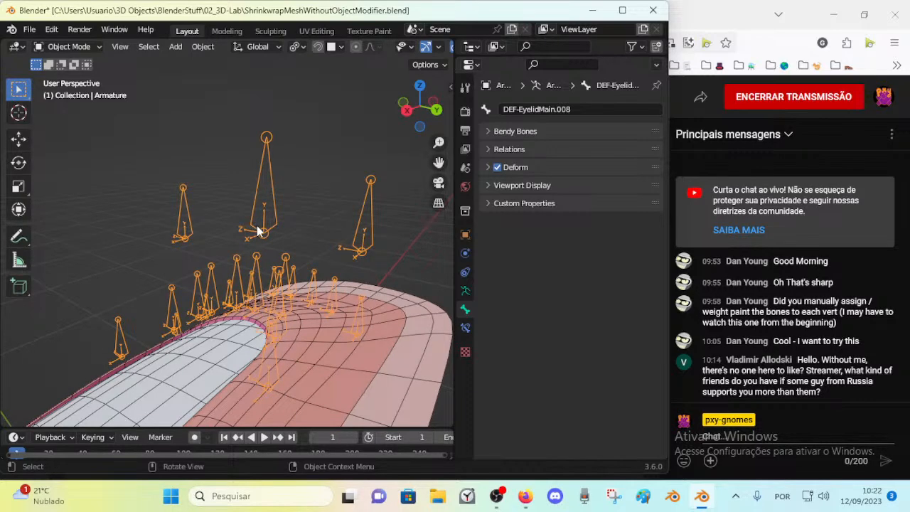
Switch the armature between Pose and Object Mode, and select the lid mesh SurfPatch.001 for comparison
{"action": "key", "text": "ctrl+Tab"}
{"action": "key", "text": "ctrl+Tab"}
{"action": "key", "text": "ctrl+Tab"}
{"action": "key", "text": "ctrl+Tab"}
{"action": "mouse_move", "coordinate": [246, 319]}
{"action": "middle_mouse_down"}
{"action": "mouse_move", "coordinate": [261, 331]}
{"action": "mouse_move", "coordinate": [239, 331]}
{"action": "middle_mouse_up"}
{"action": "left_click", "coordinate": [388, 316]}
{"action": "left_click", "coordinate": [248, 337]}
{"action": "left_click", "coordinate": [374, 304], "text": "shift"}
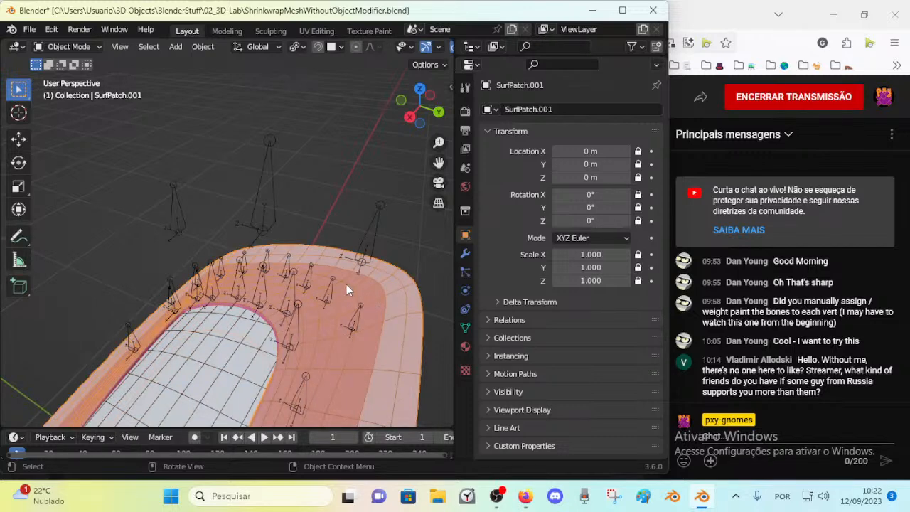
Select the armature, enter Pose Mode and try moving CTL-Main
{"action": "left_click", "coordinate": [363, 236]}
{"action": "middle_click_drag", "start_coordinate": [270, 294], "coordinate": [314, 337]}
{"action": "key", "text": "ctrl+Tab"}
{"action": "middle_click_drag", "start_coordinate": [248, 243], "coordinate": [267, 231]}
{"action": "key", "text": "g"}
{"action": "right_click", "coordinate": [254, 286]}
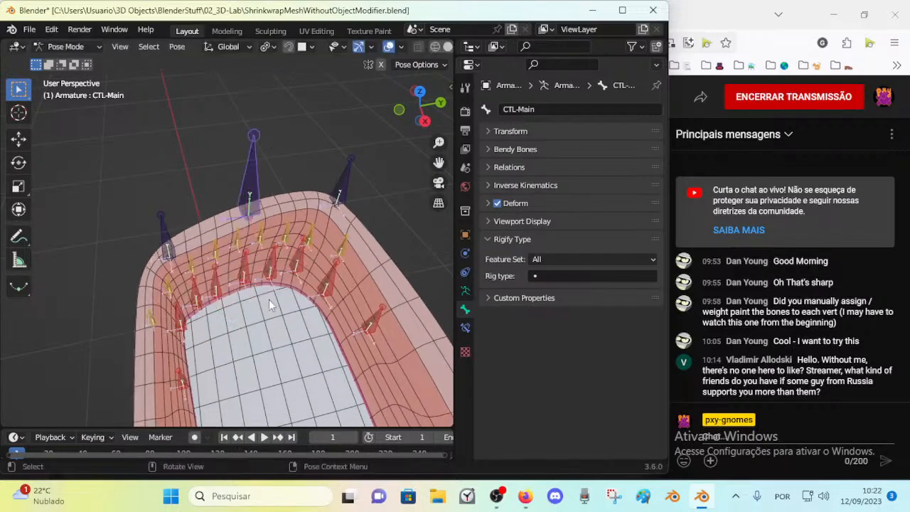
Try deforming the lid by moving CTL-Main and CTL-Outer
{"action": "middle_click_drag", "start_coordinate": [255, 286], "coordinate": [301, 207]}
{"action": "key", "text": "g"}
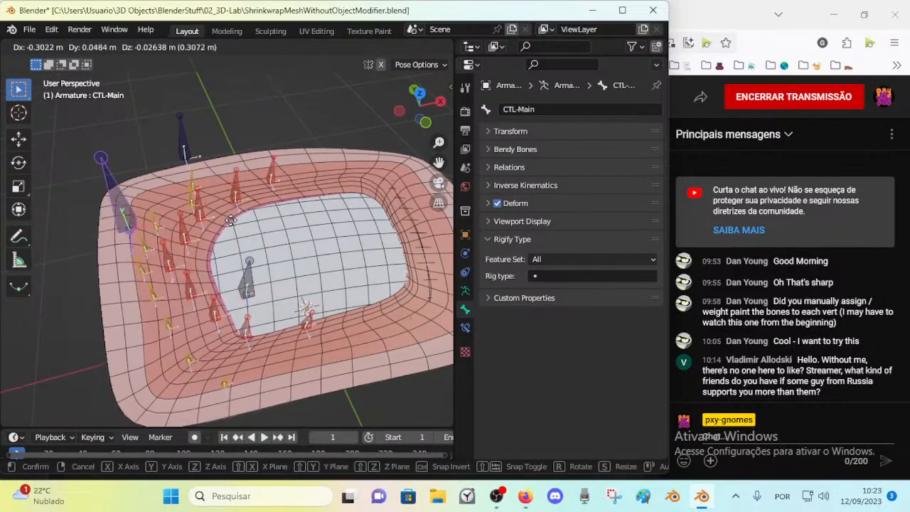
{"action": "left_click", "coordinate": [235, 219]}
{"action": "middle_click_drag", "start_coordinate": [232, 229], "coordinate": [239, 203]}
{"action": "left_click", "coordinate": [188, 135]}
{"action": "key", "text": "g"}
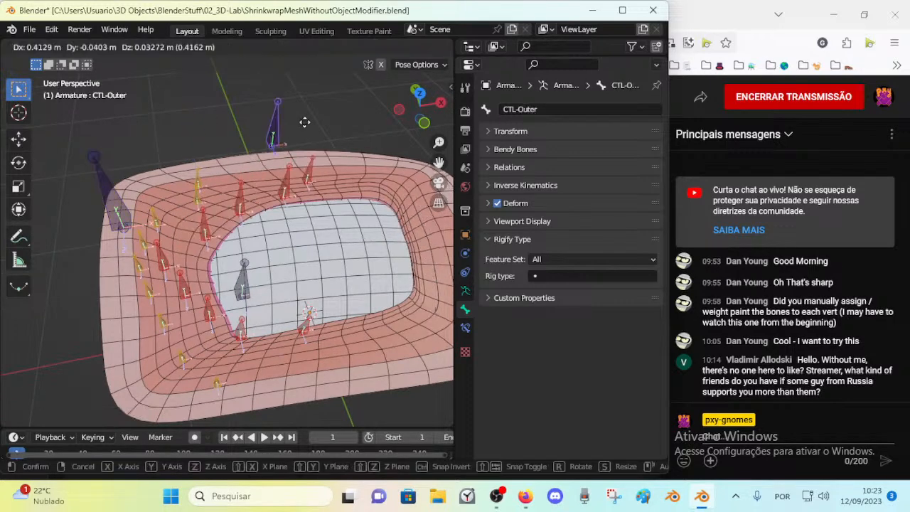
{"action": "left_click", "coordinate": [219, 122]}
Try moving CTL-Inner to reshape the inner corner of the lid
{"action": "left_click", "coordinate": [242, 270]}
{"action": "key", "text": "g"}
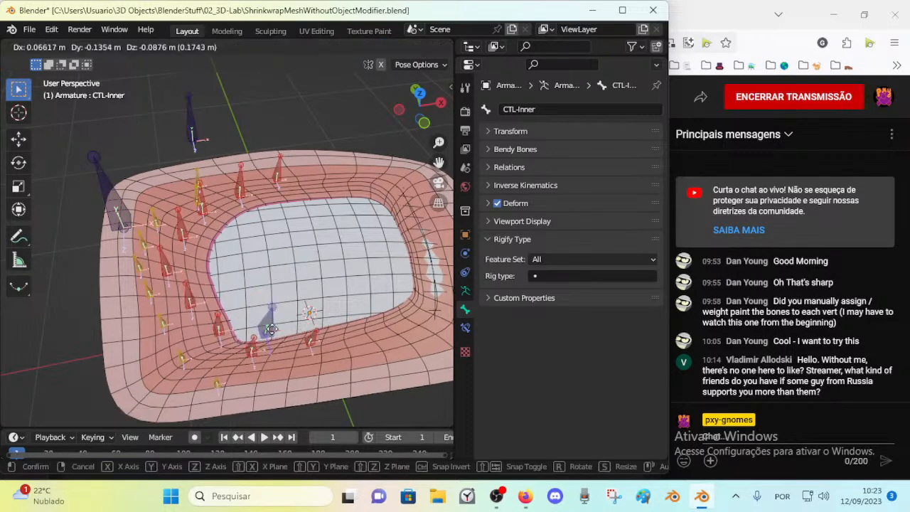
{"action": "key", "text": "r"}
{"action": "key", "text": "g"}
{"action": "left_click", "coordinate": [225, 320]}
Try individually moving two DEF-EyelidMain bones along the lid rim near the inner corner
{"action": "left_click", "coordinate": [186, 337]}
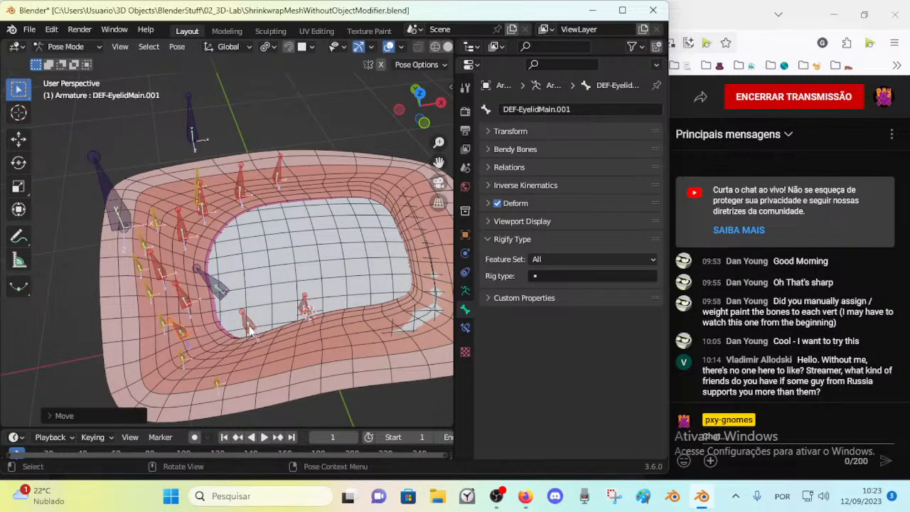
{"action": "left_click", "coordinate": [248, 326]}
{"action": "key", "text": "g"}
{"action": "left_click", "coordinate": [240, 344]}
{"action": "left_click", "coordinate": [184, 301]}
{"action": "key", "text": "g"}
{"action": "left_click", "coordinate": [164, 294]}
Try repositioning CTL-Inner, CTL-Main and CTL-Outer one after another to exaggerate the lid shape
{"action": "left_click", "coordinate": [221, 282]}
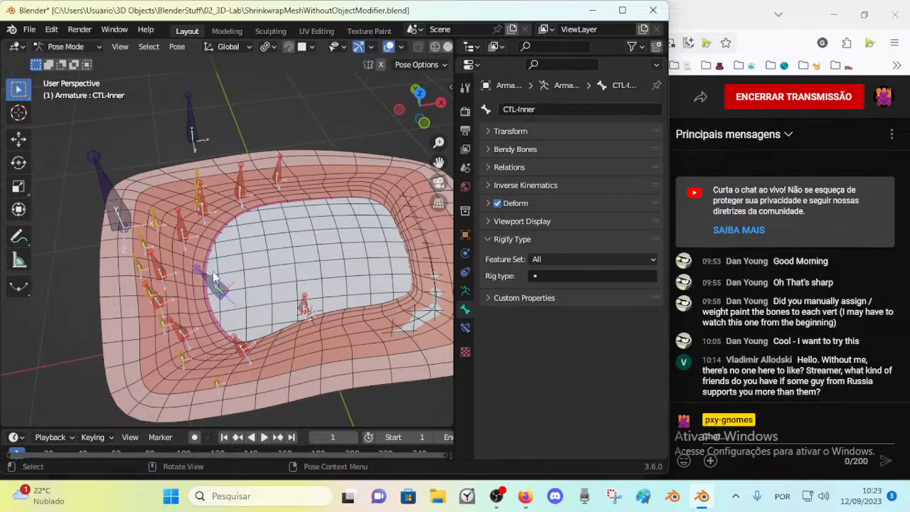
{"action": "key", "text": "g"}
{"action": "left_click", "coordinate": [236, 255]}
{"action": "left_click", "coordinate": [132, 208]}
{"action": "key", "text": "g"}
{"action": "left_click", "coordinate": [83, 210]}
{"action": "left_click", "coordinate": [194, 129]}
{"action": "key", "text": "g"}
{"action": "left_click", "coordinate": [250, 104]}
Try moving CTL-Inner repeatedly while checking the lid deformation from other angles
{"action": "left_click", "coordinate": [238, 262]}
{"action": "key", "text": "g"}
{"action": "left_click", "coordinate": [326, 241]}
{"action": "middle_click_drag", "start_coordinate": [310, 277], "coordinate": [196, 283]}
{"action": "key", "text": "g"}
{"action": "left_click", "coordinate": [244, 257]}
{"action": "key", "text": "g"}
{"action": "middle_click_drag", "start_coordinate": [247, 271], "coordinate": [216, 285]}
{"action": "left_click", "coordinate": [202, 250]}
Clear the location of all pose bones and return the armature to Object Mode
{"action": "key", "text": "a"}
{"action": "key", "text": "alt+g"}
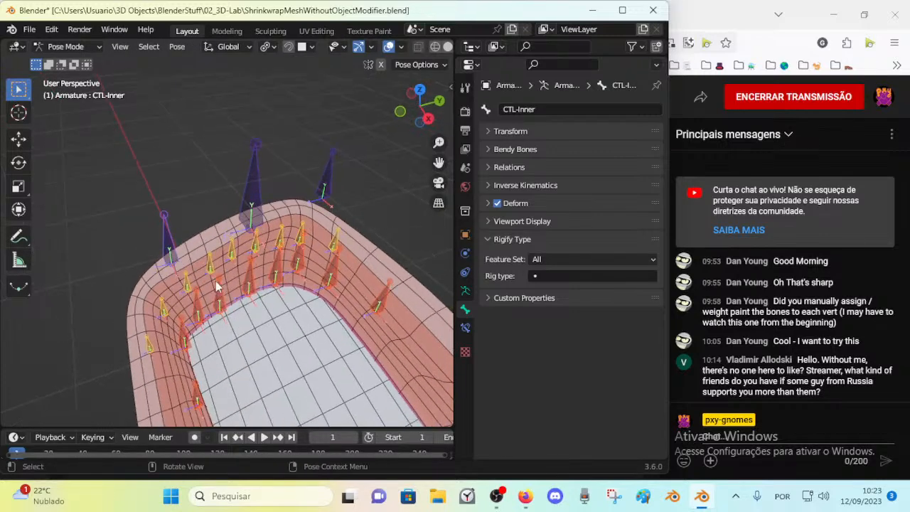
{"action": "scroll", "coordinate": [299, 273], "scroll_direction": "down", "scroll_amount": 3}
{"action": "key", "text": "ctrl+Tab"}
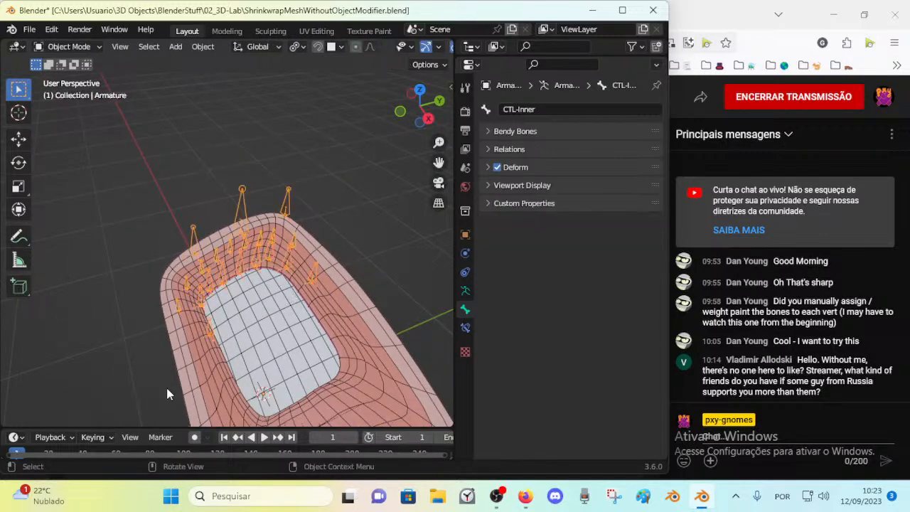
Enlarge the timeline and set the armature up in Pose Mode with Auto Keying enabled
{"action": "left_click_drag", "start_coordinate": [153, 430], "coordinate": [156, 345]}
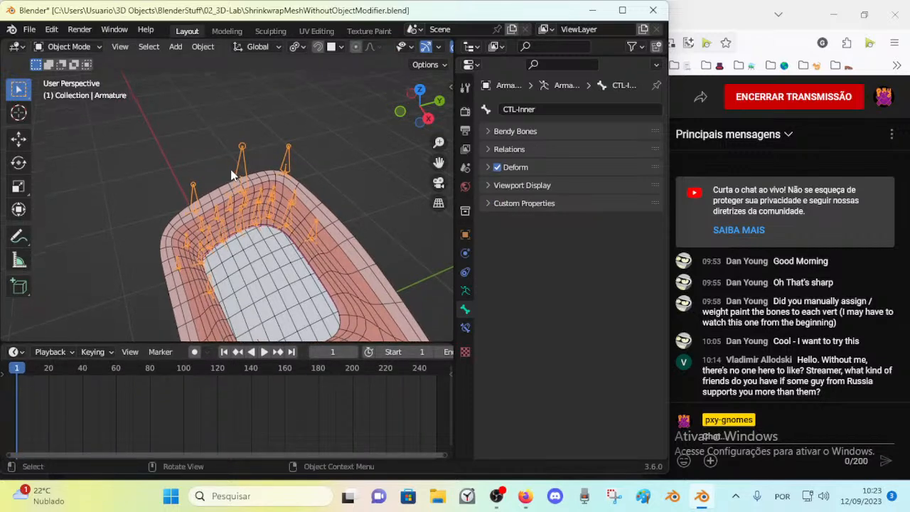
{"action": "left_click", "coordinate": [276, 183]}
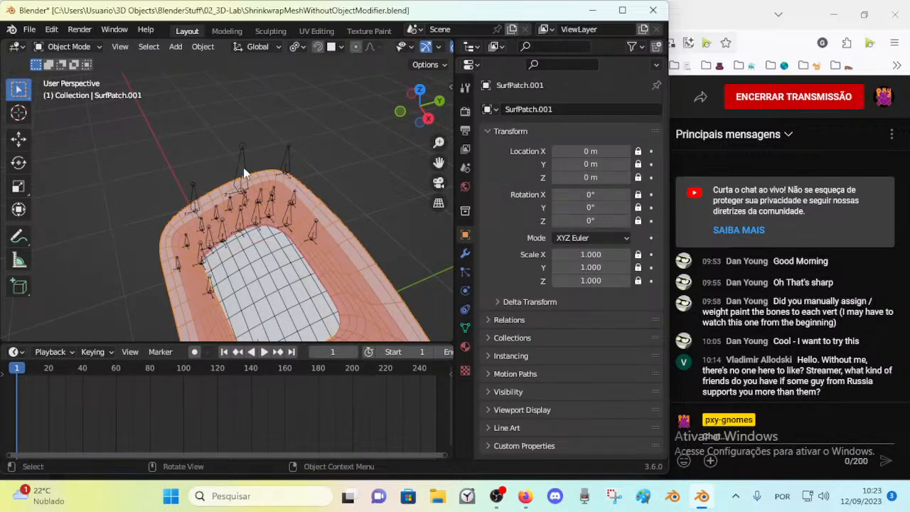
{"action": "left_click", "coordinate": [243, 168]}
{"action": "scroll", "coordinate": [241, 182], "scroll_direction": "up", "scroll_amount": 4}
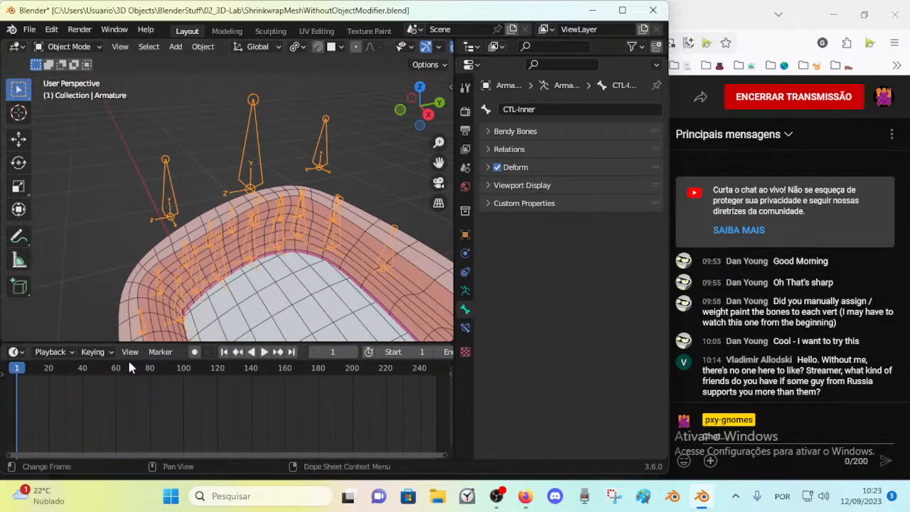
{"action": "key", "text": "ctrl+Tab"}
Auto-key CTL-Main in different positions at frames 1, about 33 and 95, and play the animation
{"action": "left_click", "coordinate": [249, 162]}
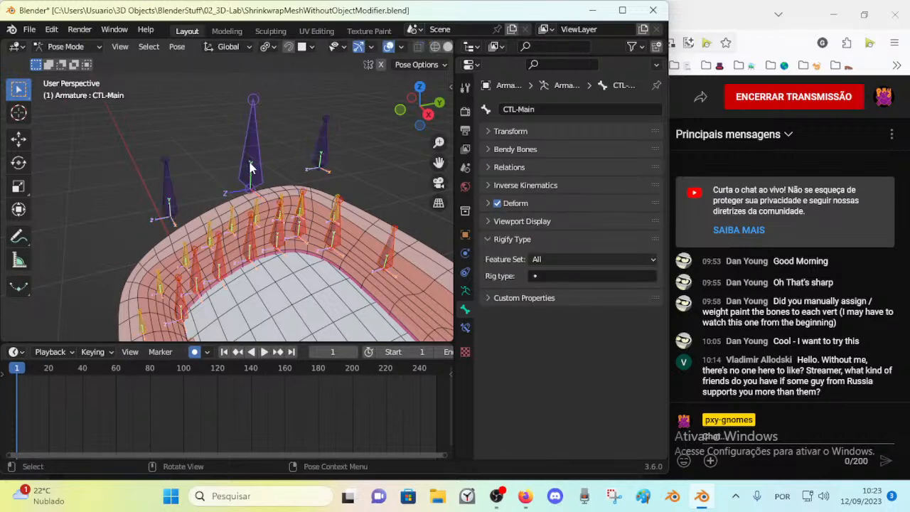
{"action": "key", "text": "g"}
{"action": "left_click", "coordinate": [233, 107]}
{"action": "left_click_drag", "start_coordinate": [46, 369], "coordinate": [175, 369]}
{"action": "key", "text": "g"}
{"action": "left_click", "coordinate": [238, 228]}
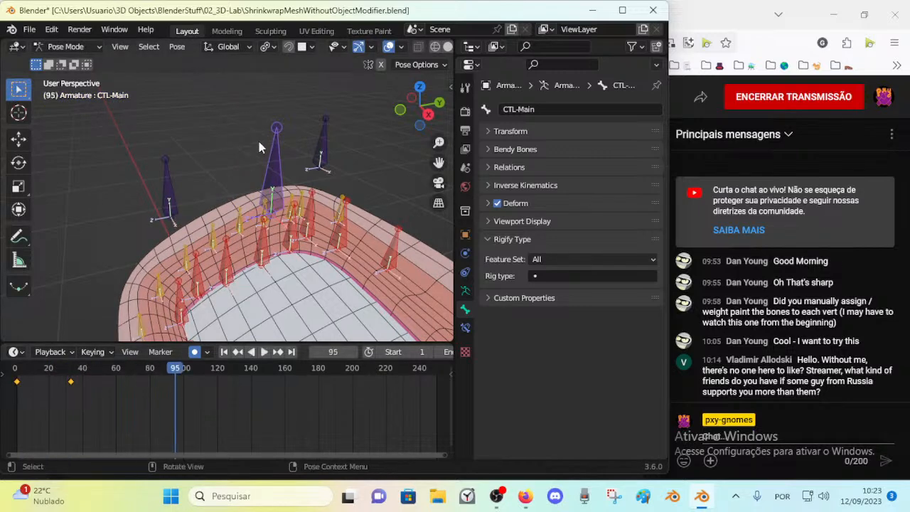
{"action": "key", "text": "g"}
{"action": "left_click", "coordinate": [146, 133]}
{"action": "key", "text": "space"}
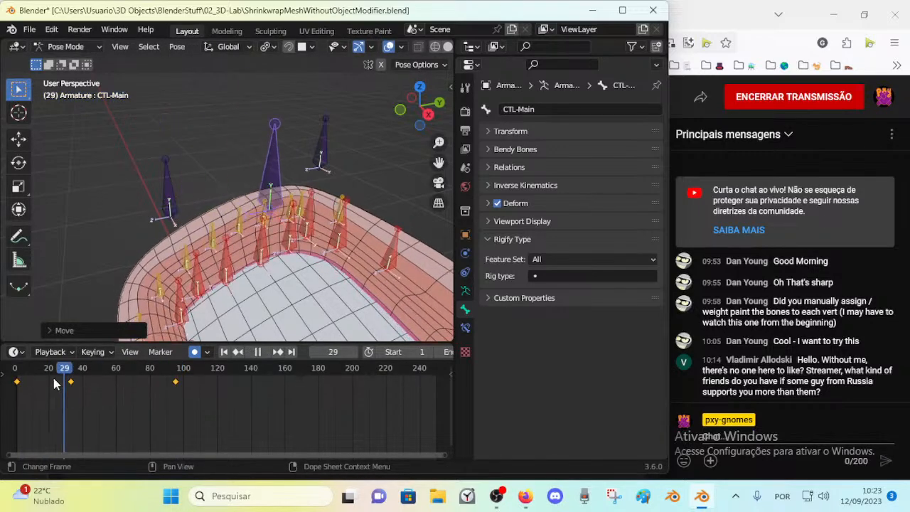
Play and scrub the CTL-Main animation to examine how the eyelid bones and mesh follow it, stopping at frame 36
{"action": "scroll", "coordinate": [150, 247], "scroll_direction": "down", "scroll_amount": 3}
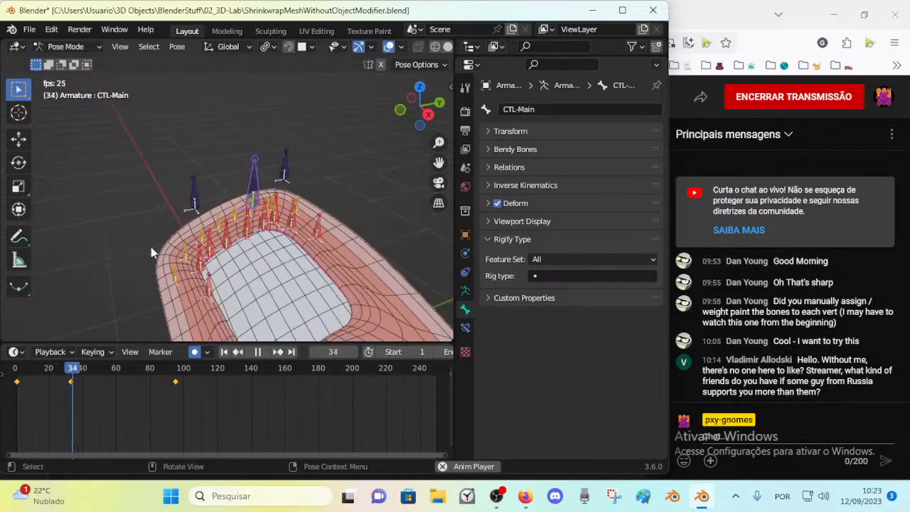
{"action": "key", "text": "space"}
{"action": "key", "text": "space"}
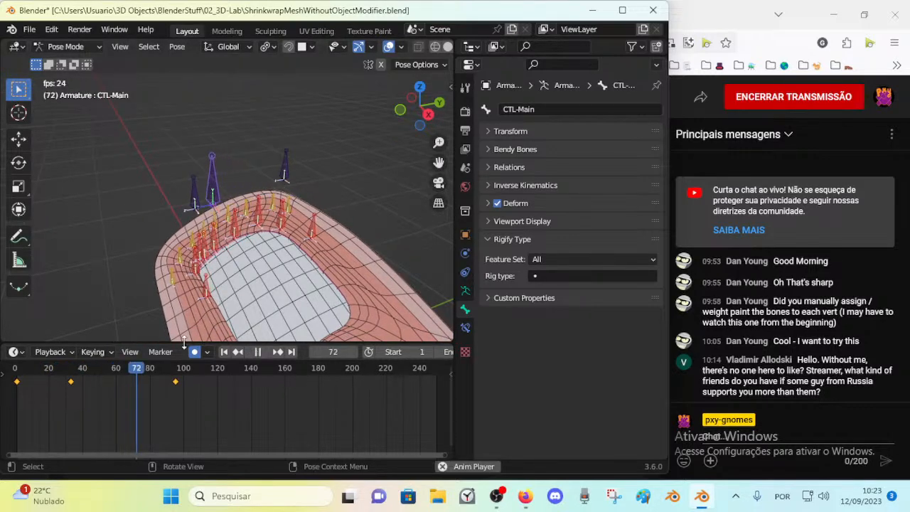
{"action": "key", "text": "space"}
{"action": "left_click_drag", "start_coordinate": [182, 368], "coordinate": [76, 370]}
{"action": "middle_click_drag", "start_coordinate": [231, 230], "coordinate": [277, 239]}
{"action": "scroll", "coordinate": [249, 244], "scroll_direction": "up", "scroll_amount": 2}
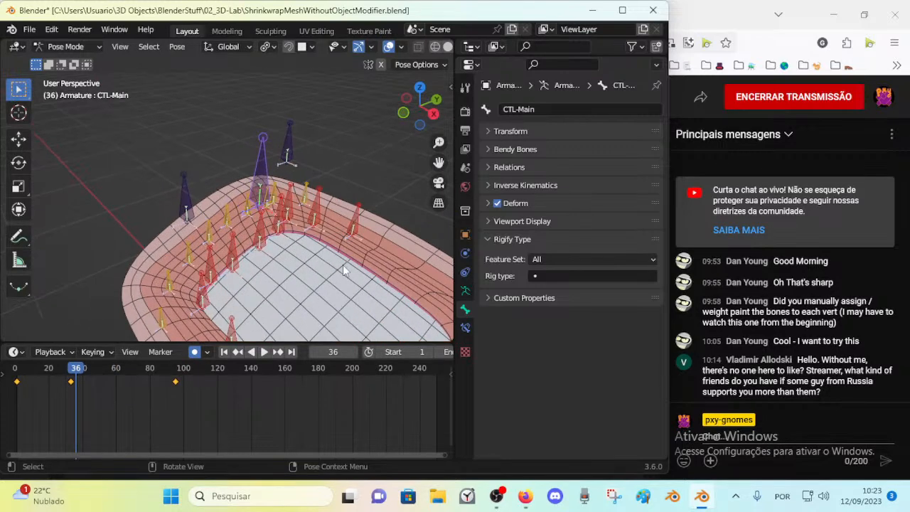
{"action": "middle_click_drag", "start_coordinate": [220, 212], "coordinate": [249, 192]}
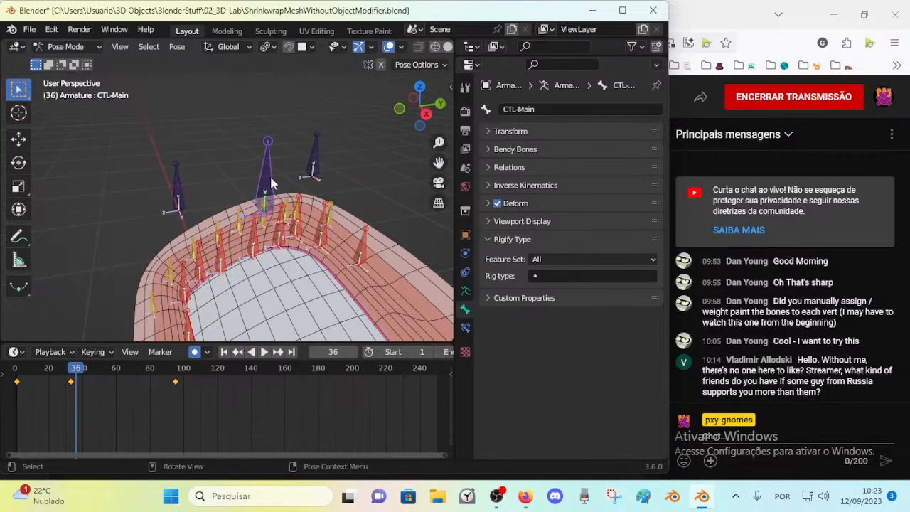
Display the bone constraints of DEF-EyelidMain.002 and expand its Shrinkwrap constraint
{"action": "left_click", "coordinate": [249, 245]}
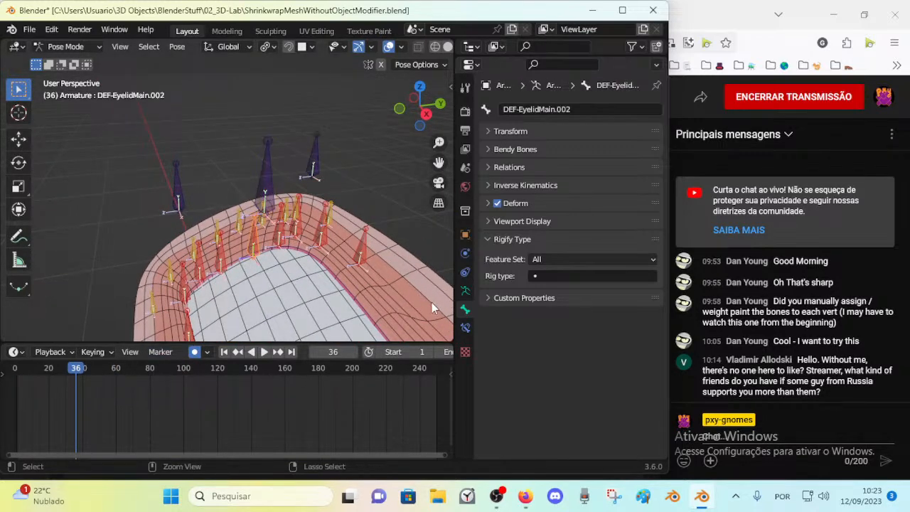
{"action": "key", "text": "ctrl+Tab"}
{"action": "key", "text": "ctrl+Tab"}
{"action": "left_click", "coordinate": [465, 327]}
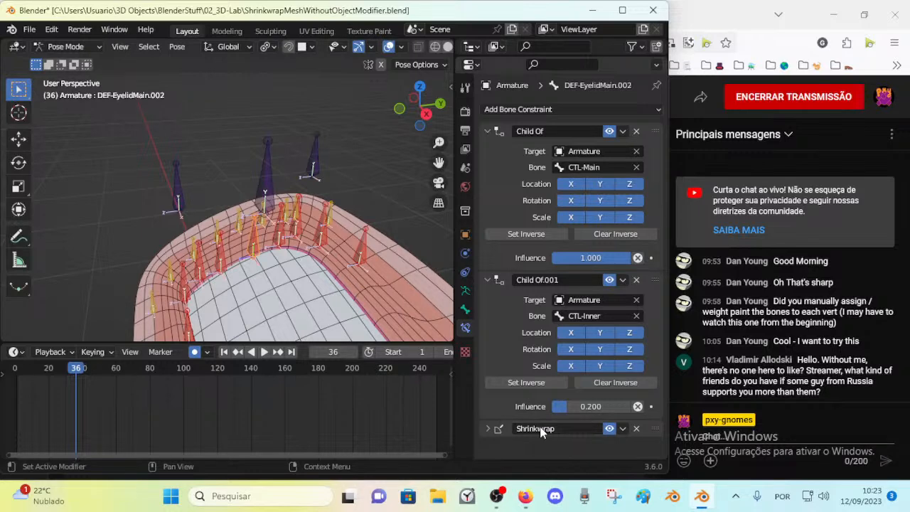
{"action": "left_click", "coordinate": [487, 428]}
Select all the armature's bones in Pose Mode with DEF-EyelidMain.003 as the active bone
{"action": "left_click", "coordinate": [260, 250]}
{"action": "left_click", "coordinate": [259, 246]}
{"action": "key", "text": "ctrl+Tab"}
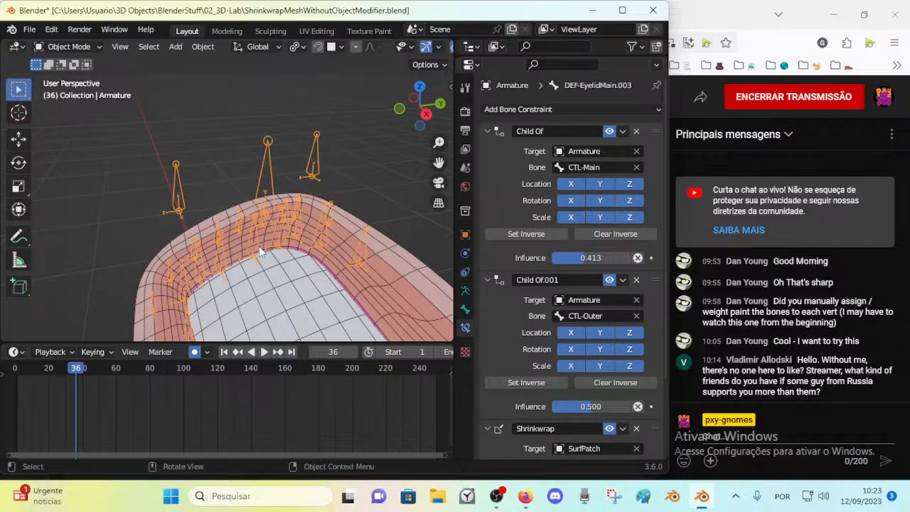
{"action": "key", "text": "ctrl+Tab"}
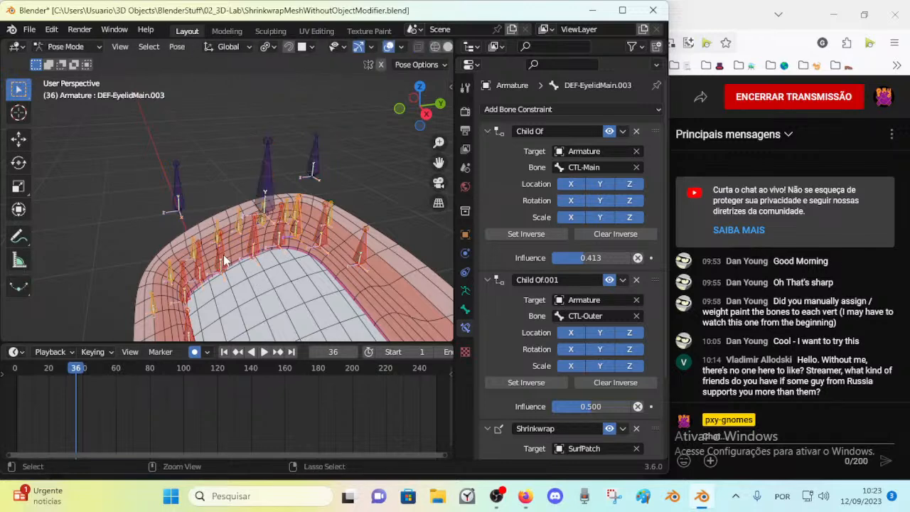
Play and scrub the animation to frame 106 and make that the scene's end frame
{"action": "key", "text": "space"}
{"action": "left_click", "coordinate": [72, 379]}
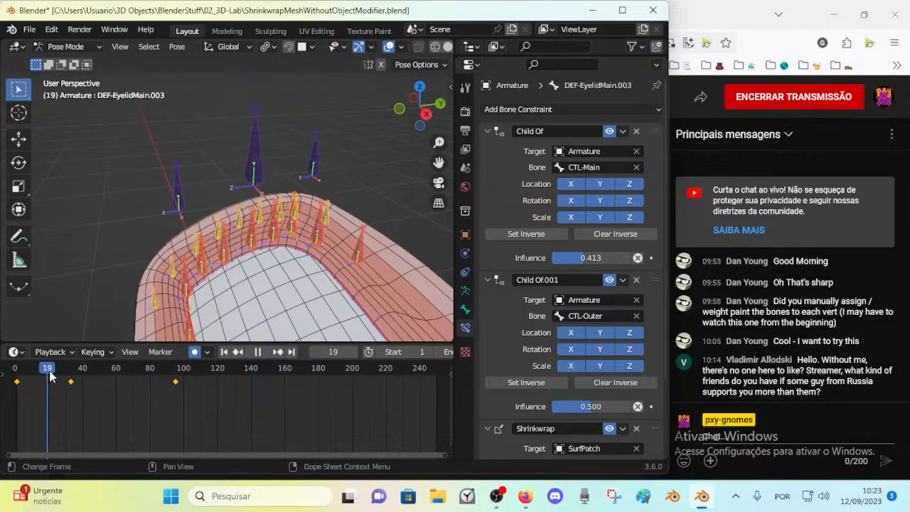
{"action": "key", "text": "space"}
{"action": "left_click", "coordinate": [168, 380]}
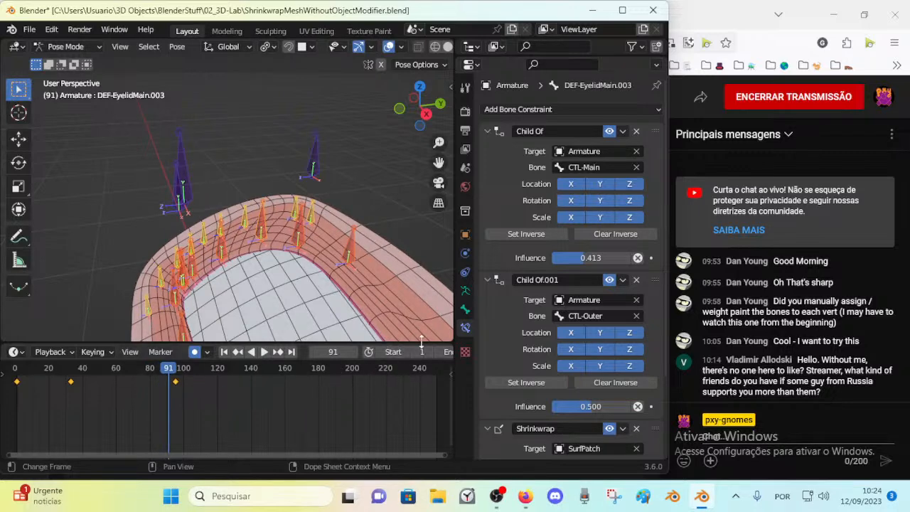
{"action": "left_click_drag", "start_coordinate": [177, 373], "coordinate": [193, 369]}
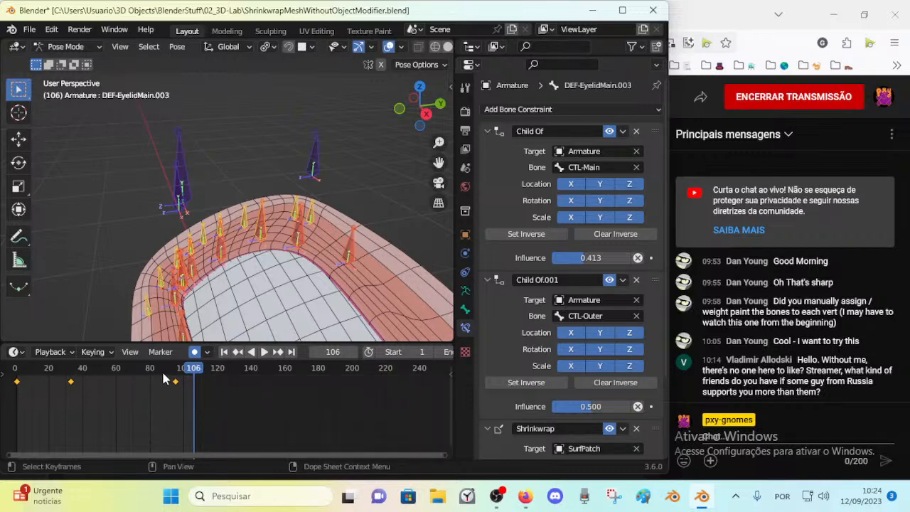
{"action": "left_click", "coordinate": [152, 350]}
{"action": "left_click", "coordinate": [153, 350]}
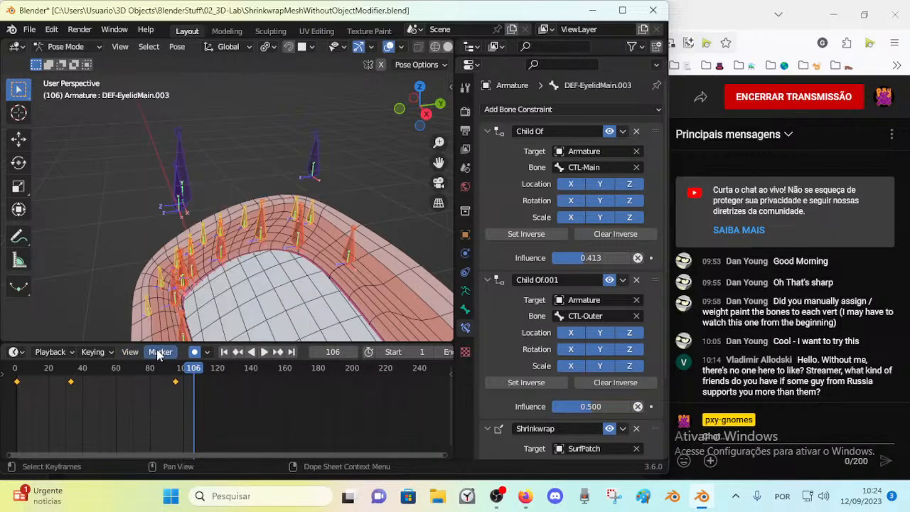
{"action": "left_click", "coordinate": [176, 46]}
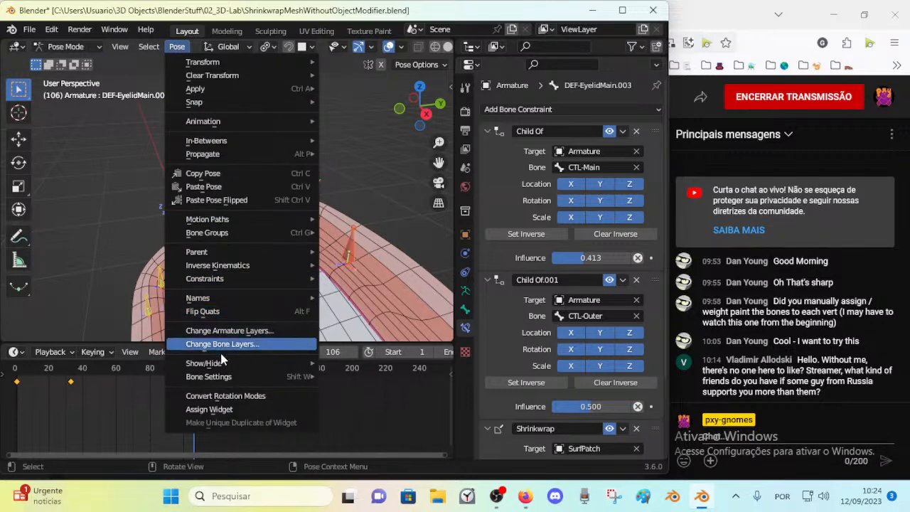
{"action": "mouse_move", "coordinate": [230, 375]}
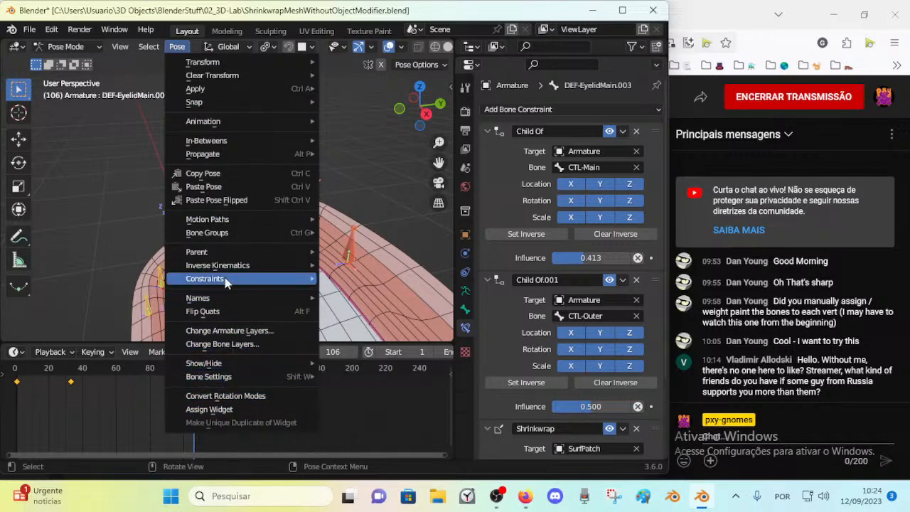
{"action": "mouse_move", "coordinate": [223, 153]}
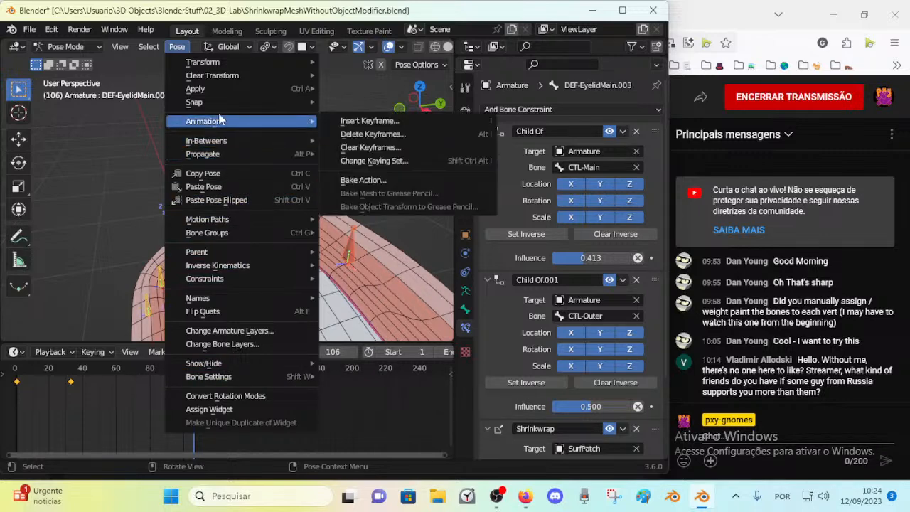
{"action": "mouse_move", "coordinate": [220, 121]}
{"action": "left_click", "coordinate": [363, 180]}
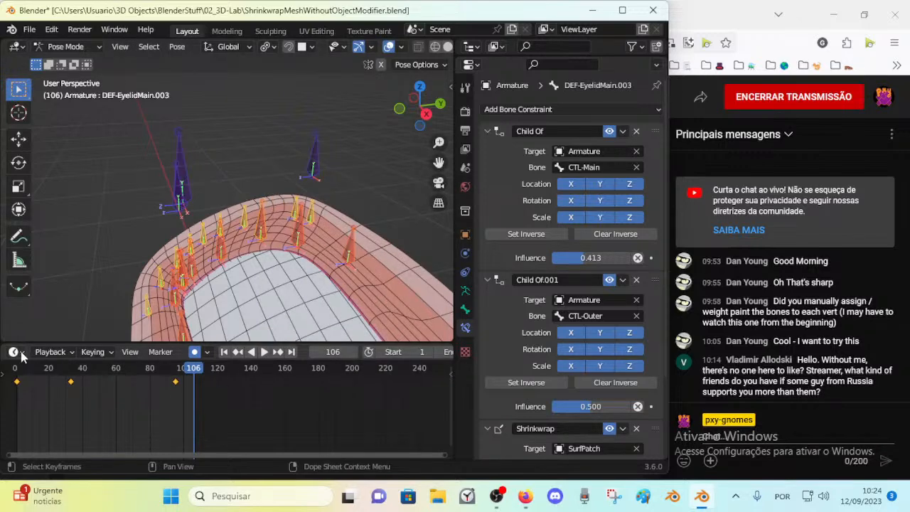
Make the timeline shorter and split the lower part of the 3D viewport into a new editor area above it
{"action": "left_click_drag", "start_coordinate": [132, 344], "coordinate": [151, 381]}
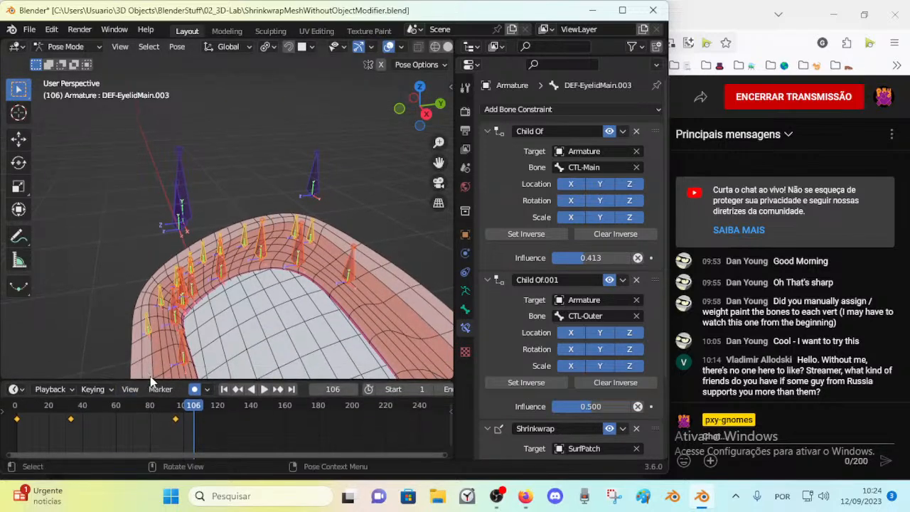
{"action": "right_click", "coordinate": [63, 377]}
{"action": "left_click", "coordinate": [61, 391]}
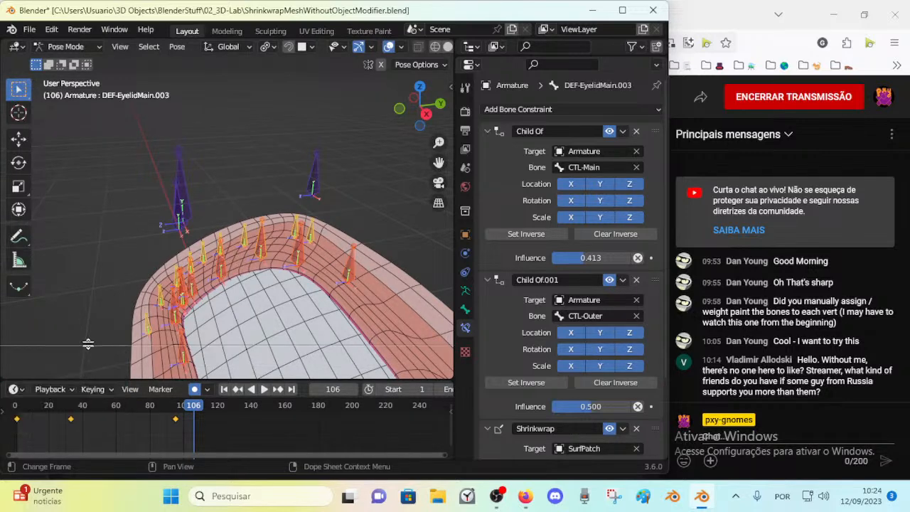
{"action": "left_click", "coordinate": [74, 343]}
Turn the new area into a Dope Sheet in Action Editor mode and enlarge it over the timeline
{"action": "key", "text": "shift+F10"}
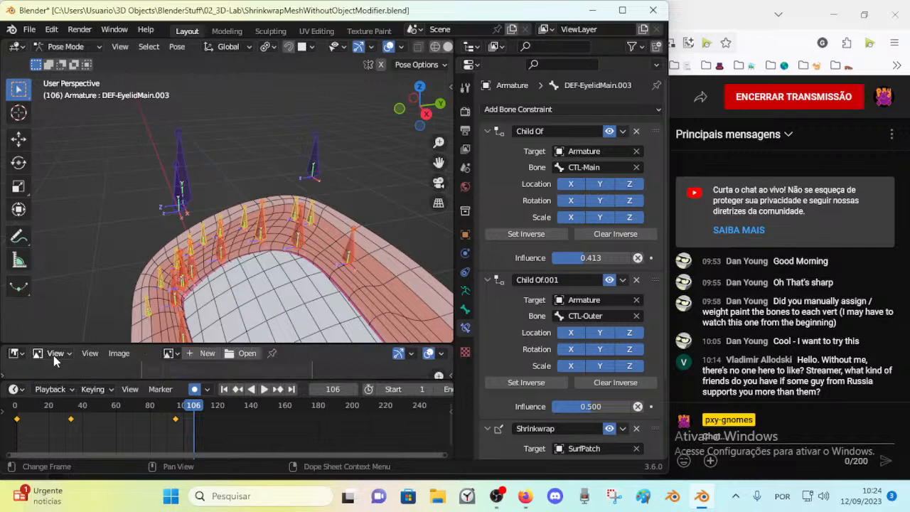
{"action": "key", "text": "shift+F12"}
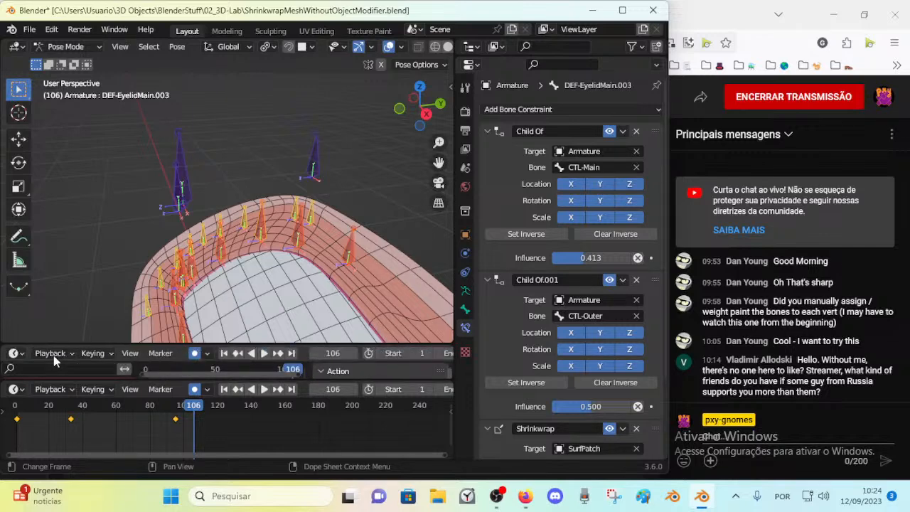
{"action": "left_click_drag", "start_coordinate": [167, 379], "coordinate": [167, 443]}
{"action": "left_click", "coordinate": [75, 358]}
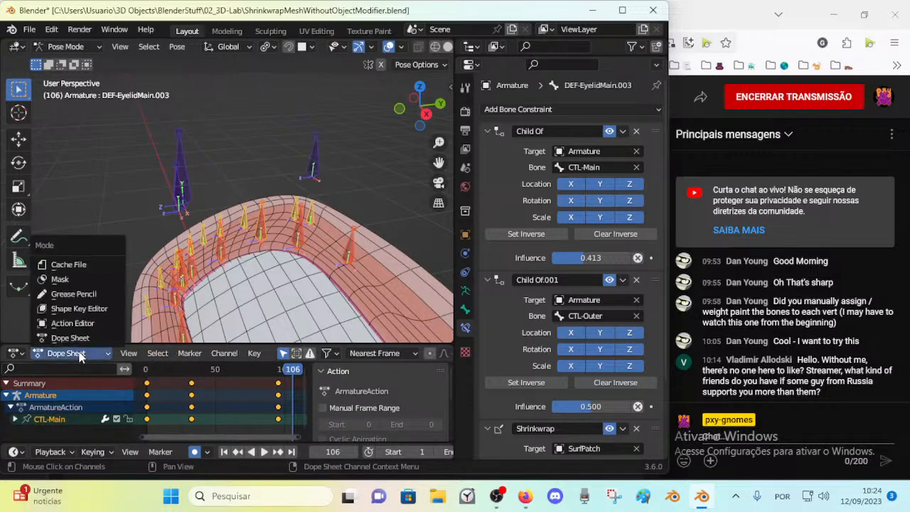
{"action": "left_click", "coordinate": [82, 327]}
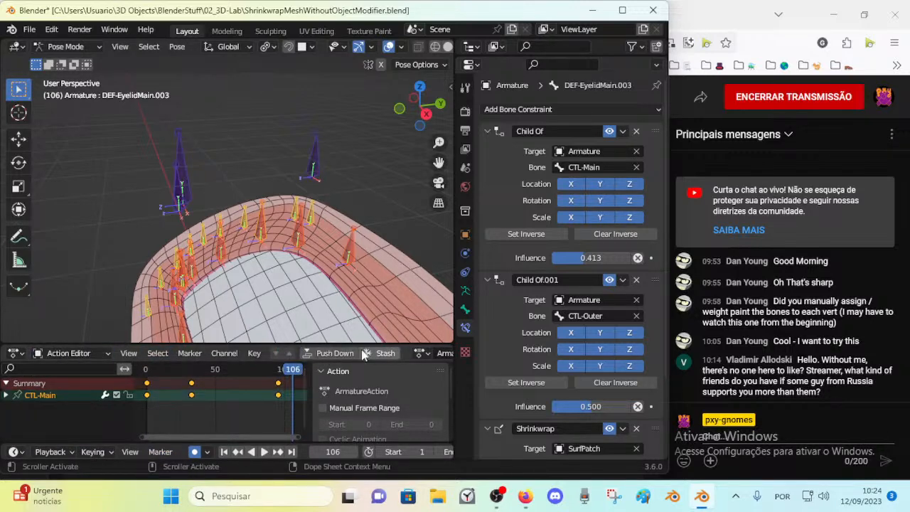
Rename the armature's current action as NewAction
{"action": "scroll", "coordinate": [386, 358], "scroll_direction": "down", "scroll_amount": 5}
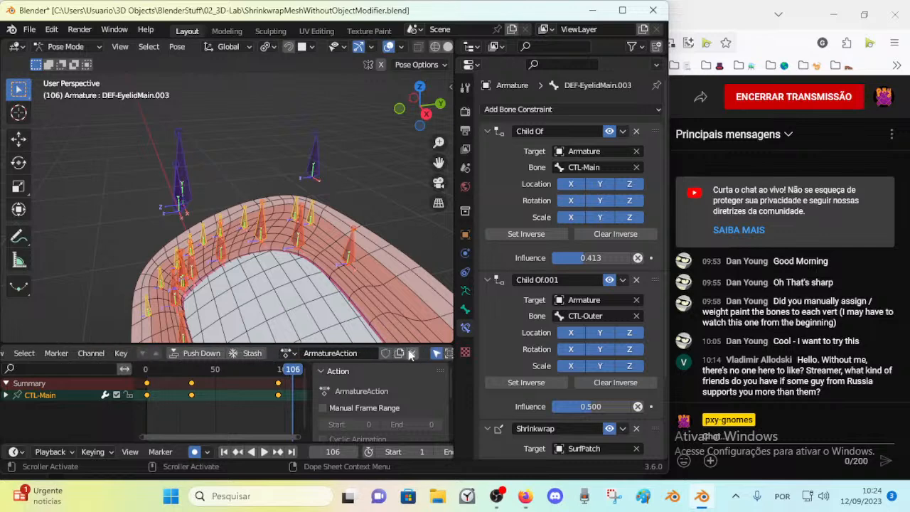
{"action": "left_click", "coordinate": [287, 353]}
{"action": "double_click", "coordinate": [317, 353]}
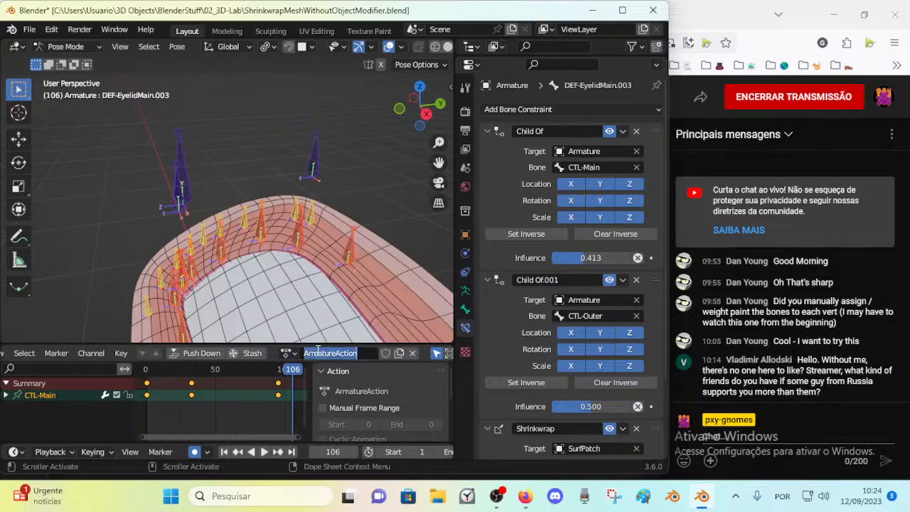
{"action": "type", "text": "NEw"}
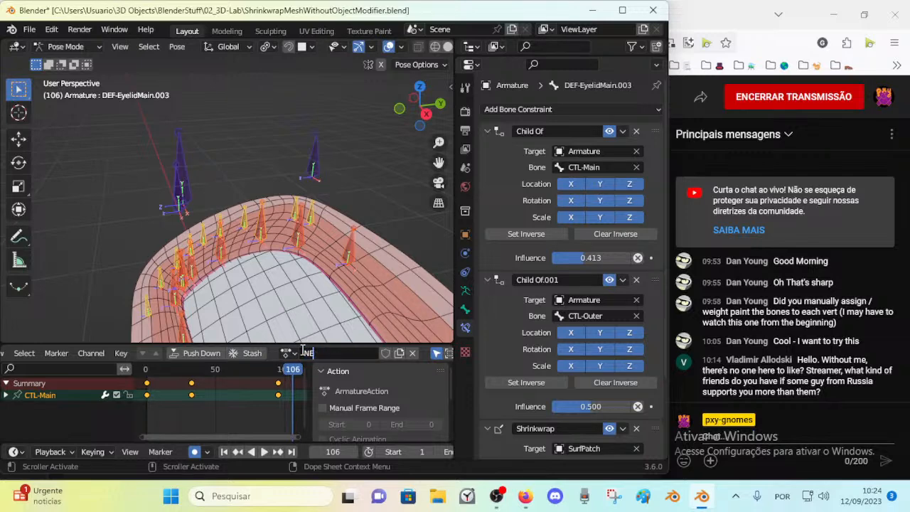
{"action": "type", "text": "Action"}
{"action": "key", "text": "Return"}
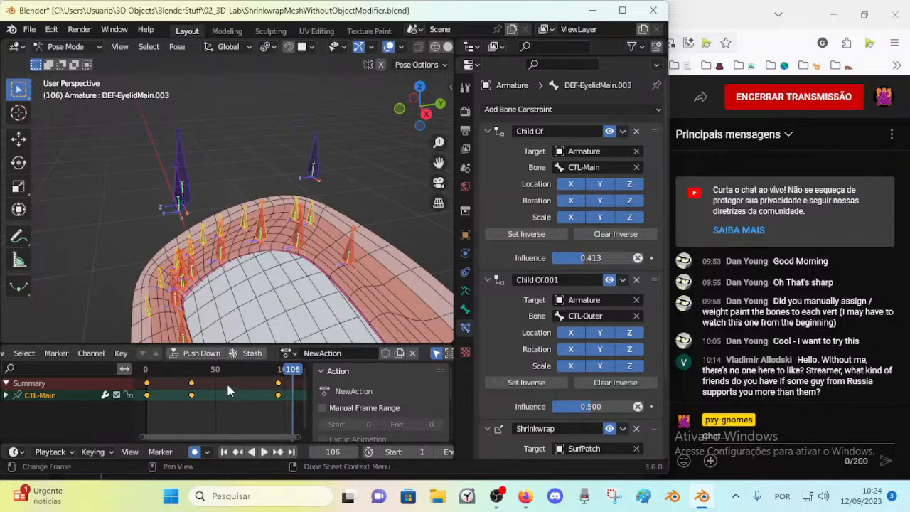
Bake the selected bones' pose into a new action from frame 1 to 106 with a frame step of 1
{"action": "left_click", "coordinate": [176, 46]}
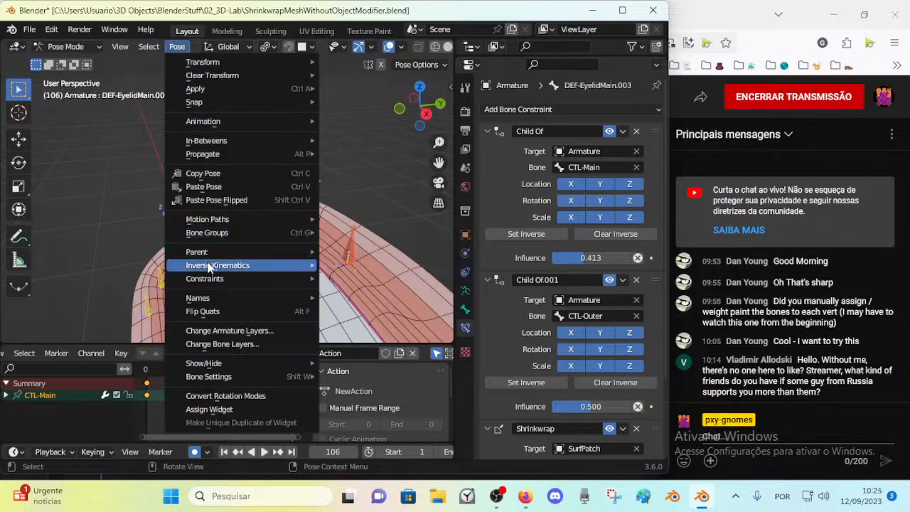
{"action": "mouse_move", "coordinate": [201, 124]}
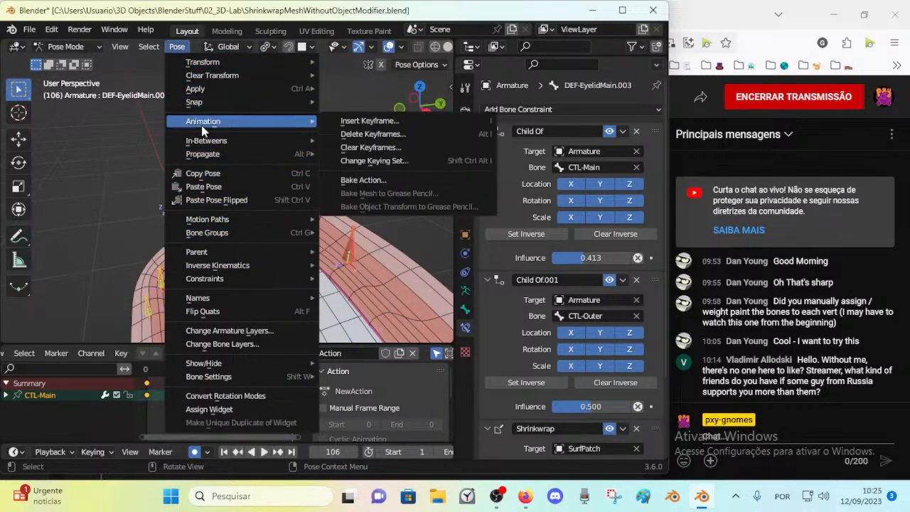
{"action": "left_click", "coordinate": [363, 180]}
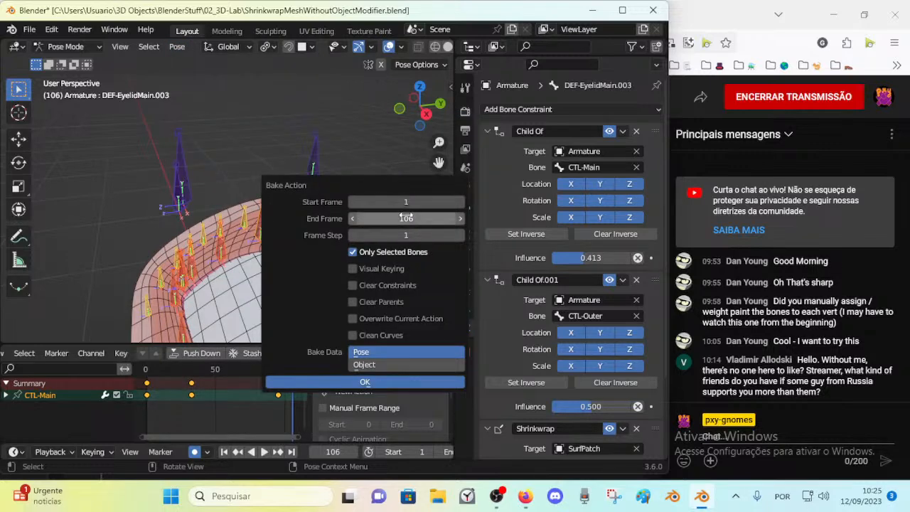
{"action": "left_click_drag", "start_coordinate": [326, 183], "coordinate": [275, 97]}
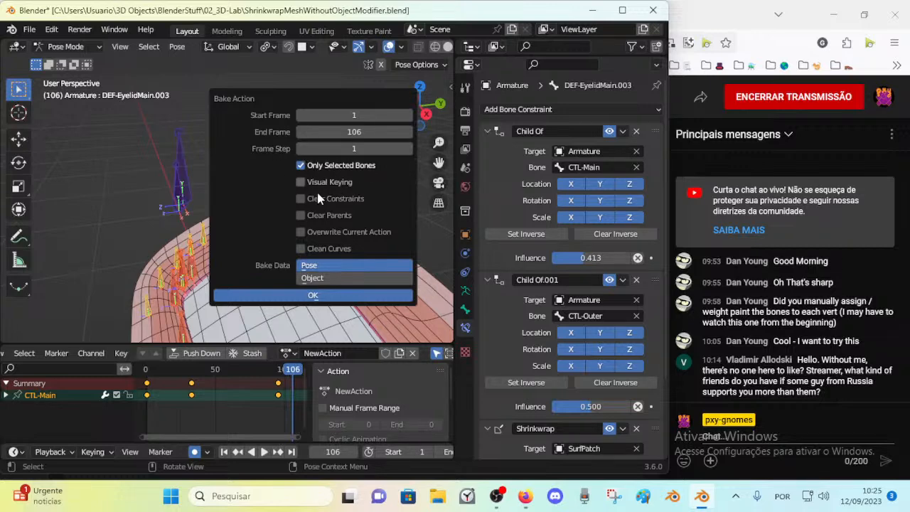
{"action": "left_click", "coordinate": [313, 295]}
Examine the baked keyframes of the bones by scrubbing and briefly playing the new action around frame 26
{"action": "left_click_drag", "start_coordinate": [289, 381], "coordinate": [197, 389]}
{"action": "scroll", "coordinate": [207, 392], "scroll_direction": "up", "scroll_amount": 7}
{"action": "middle_click_drag", "start_coordinate": [168, 399], "coordinate": [275, 382]}
{"action": "mouse_move", "coordinate": [276, 386]}
{"action": "left_mouse_down"}
{"action": "mouse_move", "coordinate": [257, 395]}
{"action": "mouse_move", "coordinate": [268, 400]}
{"action": "left_mouse_up"}
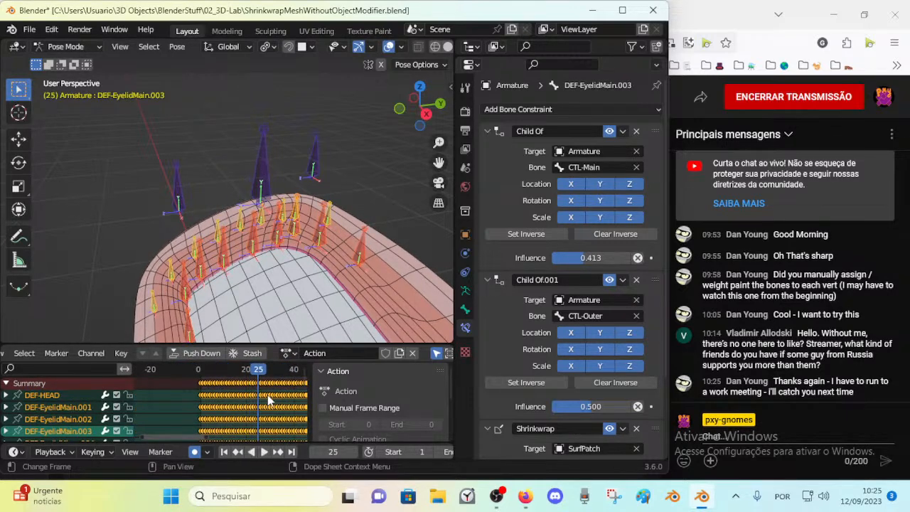
{"action": "middle_click_drag", "start_coordinate": [268, 400], "coordinate": [230, 394]}
{"action": "scroll", "coordinate": [234, 400], "scroll_direction": "up", "scroll_amount": 13}
{"action": "scroll", "coordinate": [235, 402], "scroll_direction": "up", "scroll_amount": 3}
{"action": "key", "text": "space"}
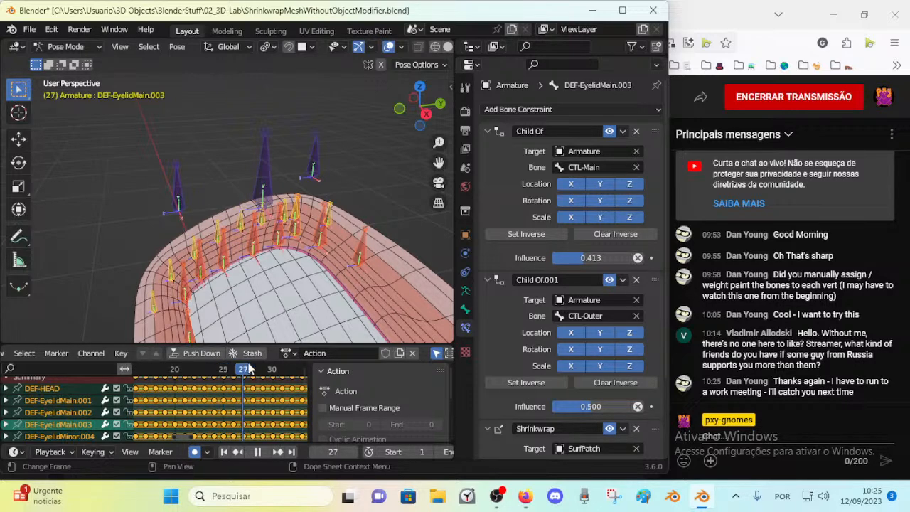
{"action": "key", "text": "Escape"}
{"action": "left_click", "coordinate": [236, 390]}
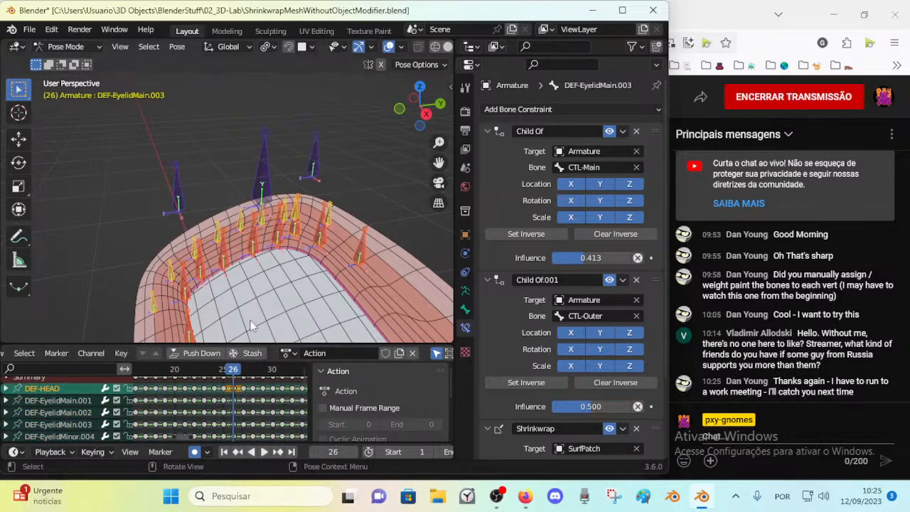
Select the bone DEF-EyelidMinor.015 near the mesh's upper rim and display its bone properties
{"action": "scroll", "coordinate": [263, 260], "scroll_direction": "down", "scroll_amount": 2}
{"action": "left_click", "coordinate": [278, 212]}
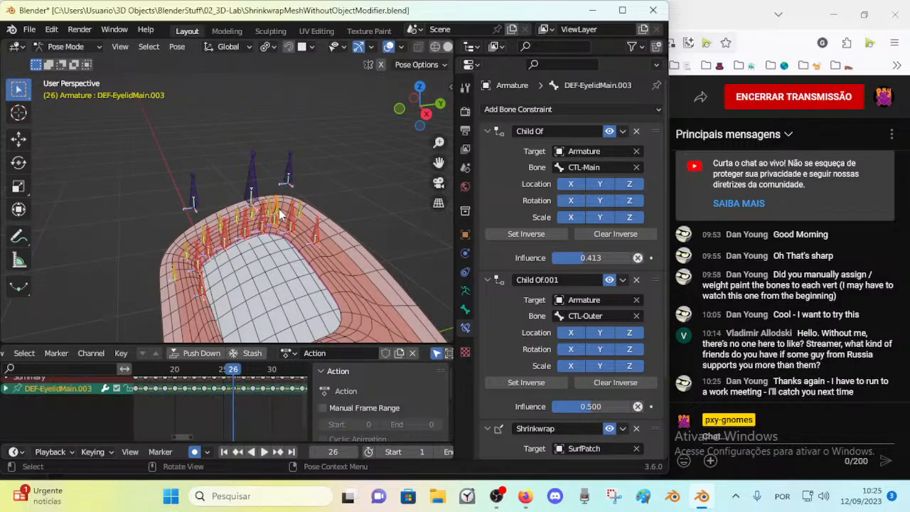
{"action": "scroll", "coordinate": [279, 214], "scroll_direction": "up", "scroll_amount": 5}
{"action": "left_click", "coordinate": [338, 212]}
{"action": "middle_click_drag", "start_coordinate": [338, 211], "coordinate": [328, 229]}
{"action": "key", "text": "g"}
{"action": "right_click", "coordinate": [328, 232]}
{"action": "left_click", "coordinate": [464, 308]}
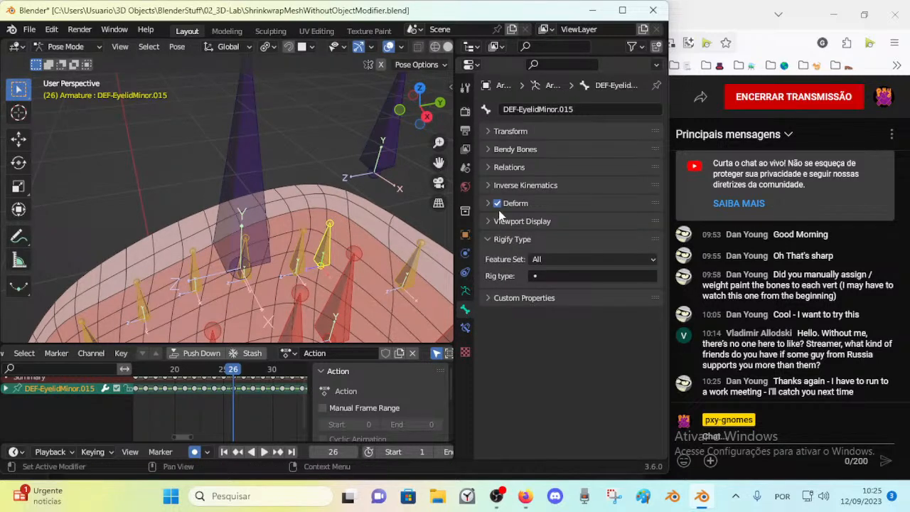
Leave Pose Mode, select the SurfPatch.001 mesh, and review its Armature and Subdivision modifiers, collapsing both
{"action": "middle_click_drag", "start_coordinate": [377, 228], "coordinate": [325, 255]}
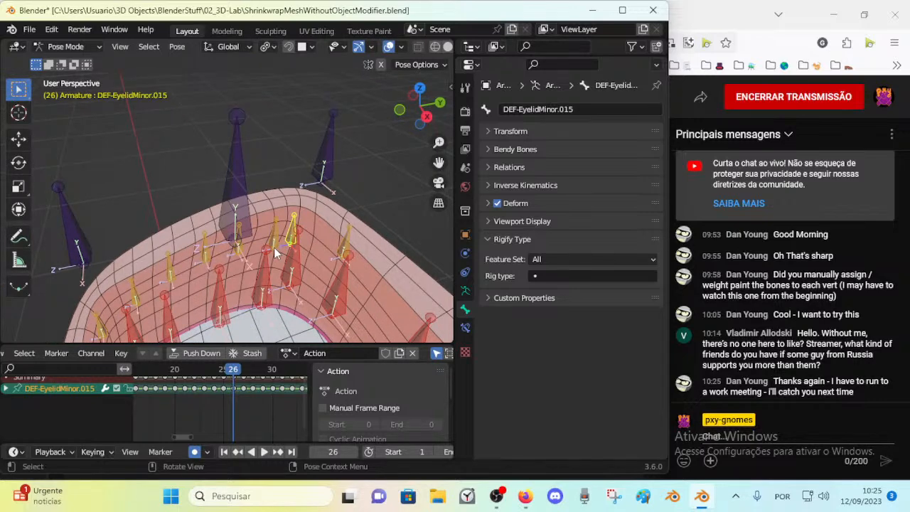
{"action": "middle_click_drag", "start_coordinate": [274, 252], "coordinate": [288, 238]}
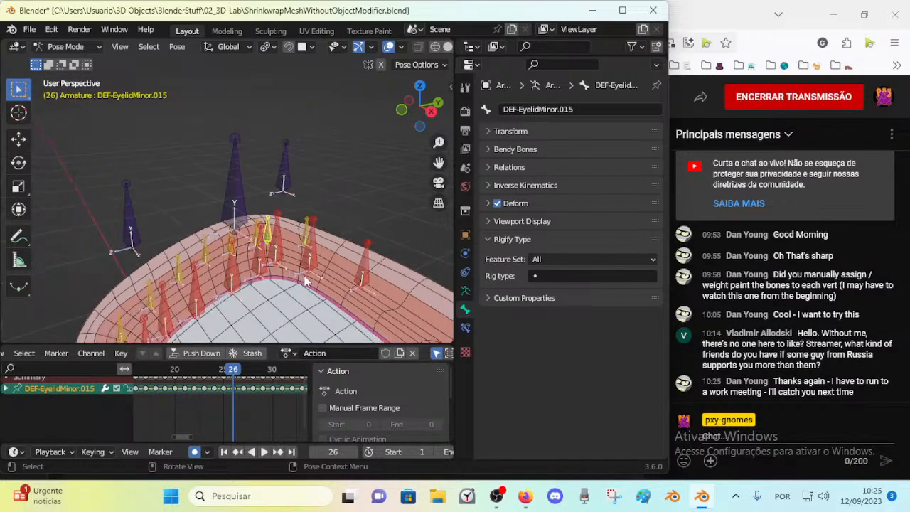
{"action": "key", "text": "ctrl+Tab"}
{"action": "left_click", "coordinate": [325, 266]}
{"action": "left_click", "coordinate": [464, 253]}
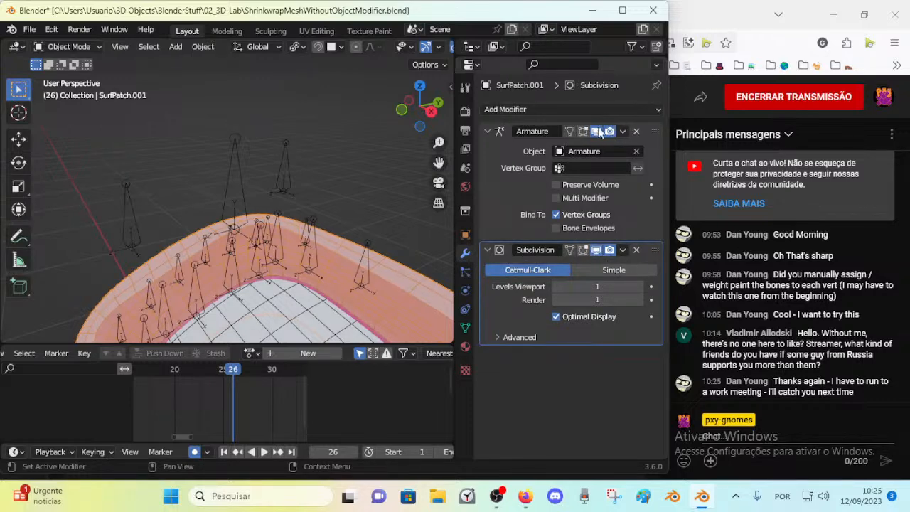
{"action": "left_click", "coordinate": [487, 131]}
{"action": "left_click", "coordinate": [487, 148]}
Select the armature and play its baked action around frames 16 to 27, with more room for the keyframe area
{"action": "middle_click_drag", "start_coordinate": [320, 240], "coordinate": [237, 254]}
{"action": "left_click", "coordinate": [242, 241]}
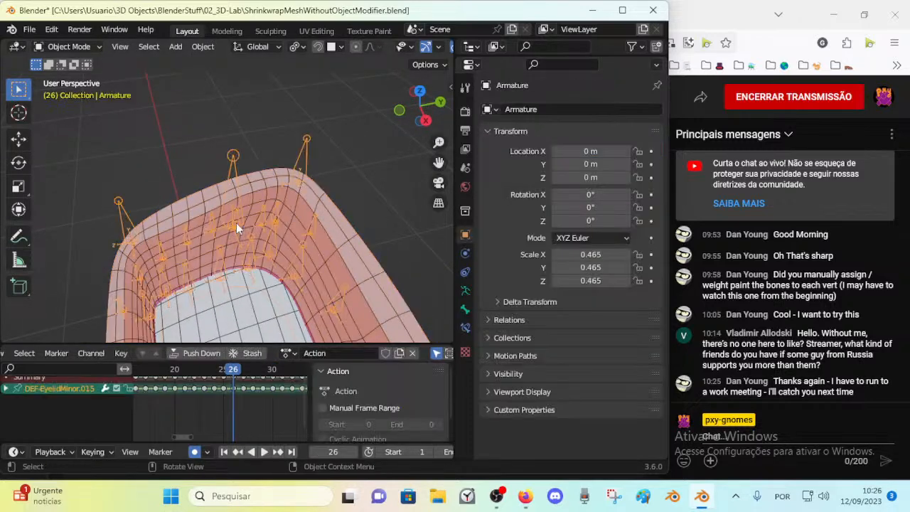
{"action": "key", "text": "space"}
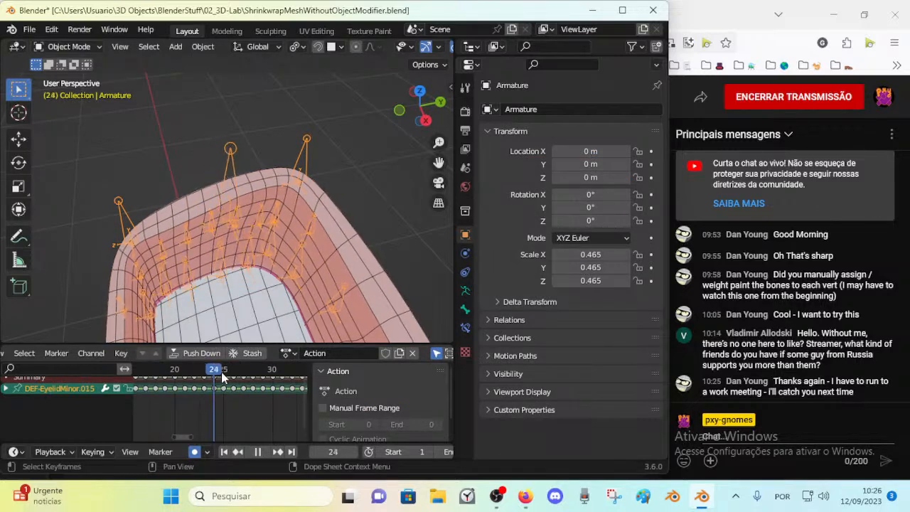
{"action": "key", "text": "space"}
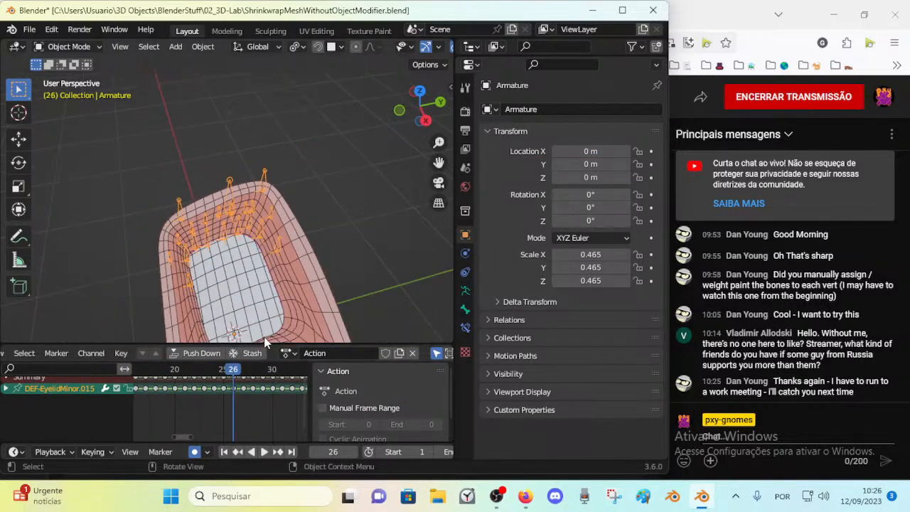
{"action": "left_click", "coordinate": [264, 268]}
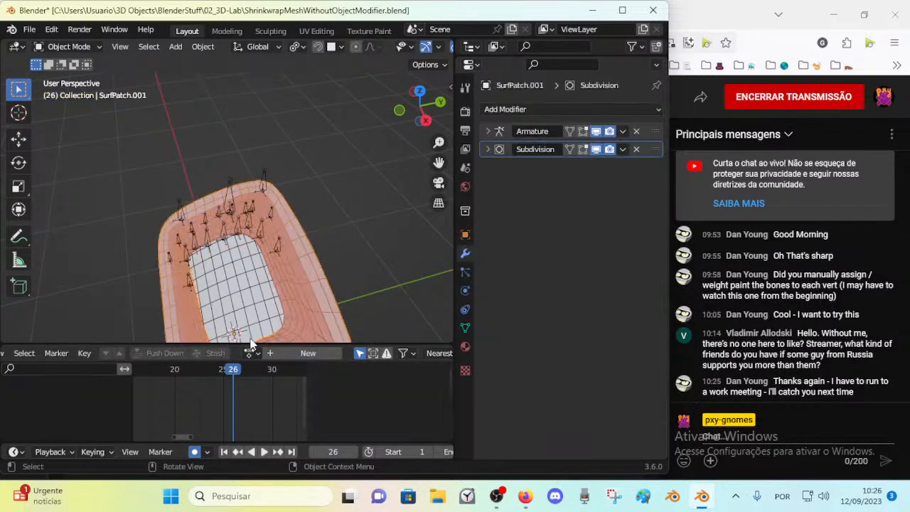
{"action": "left_click", "coordinate": [257, 211]}
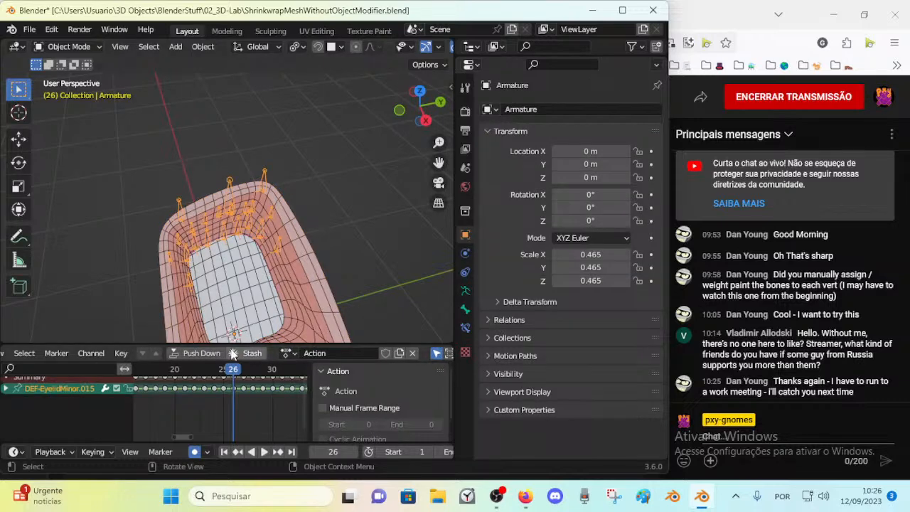
{"action": "left_click_drag", "start_coordinate": [235, 346], "coordinate": [238, 317]}
{"action": "key", "text": "space"}
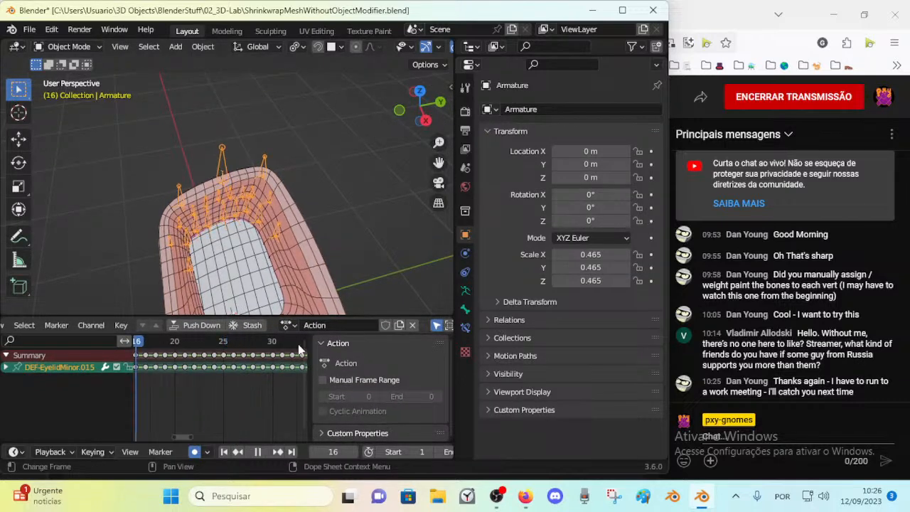
{"action": "key", "text": "space"}
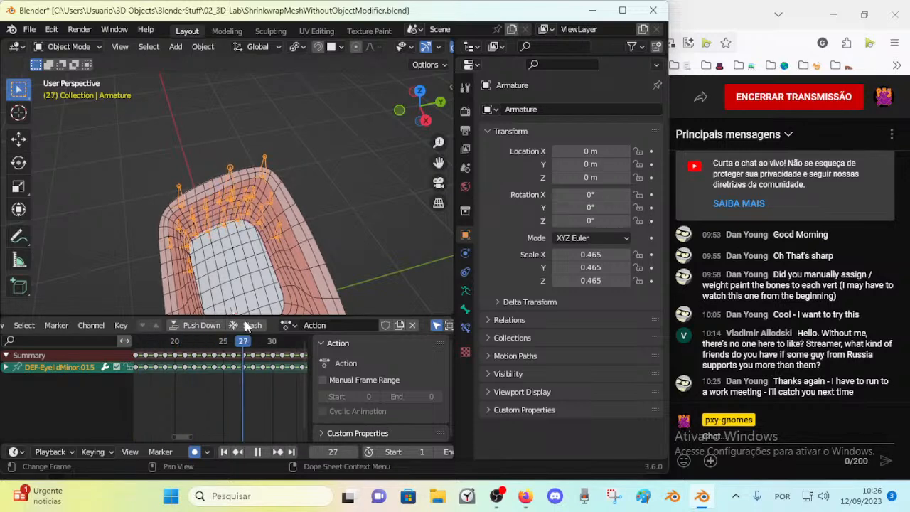
Display the bone constraints of DEF-EyelidMinor.015 in Pose Mode and scrub the animation back to frame 23
{"action": "middle_click_drag", "start_coordinate": [243, 236], "coordinate": [220, 267]}
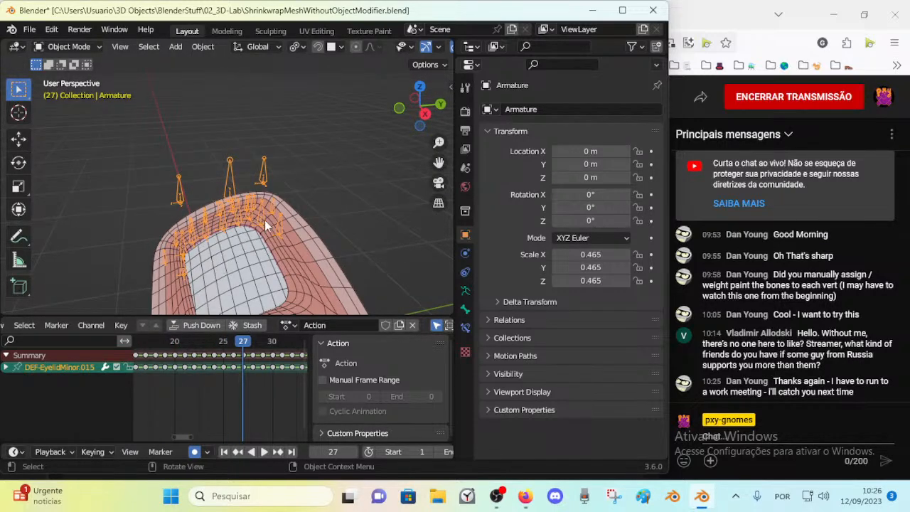
{"action": "left_click", "coordinate": [306, 268]}
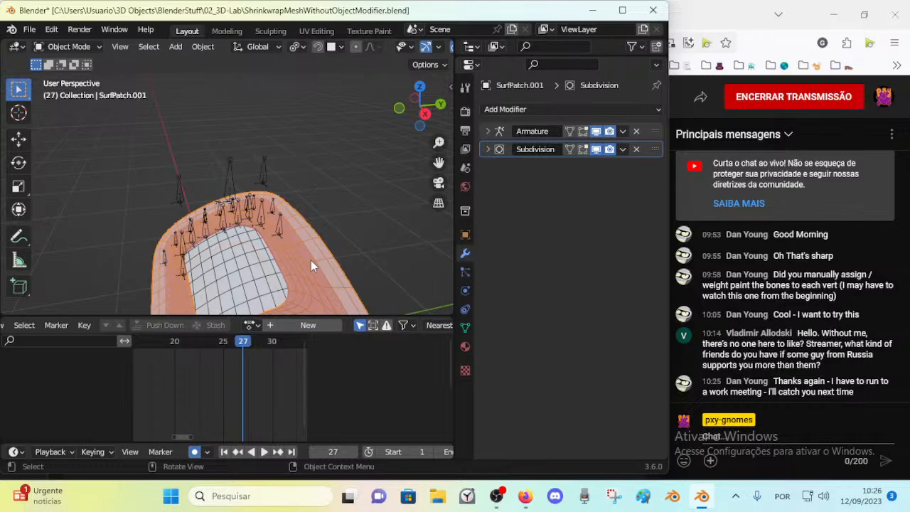
{"action": "left_click", "coordinate": [264, 218]}
{"action": "scroll", "coordinate": [276, 239], "scroll_direction": "up", "scroll_amount": 3}
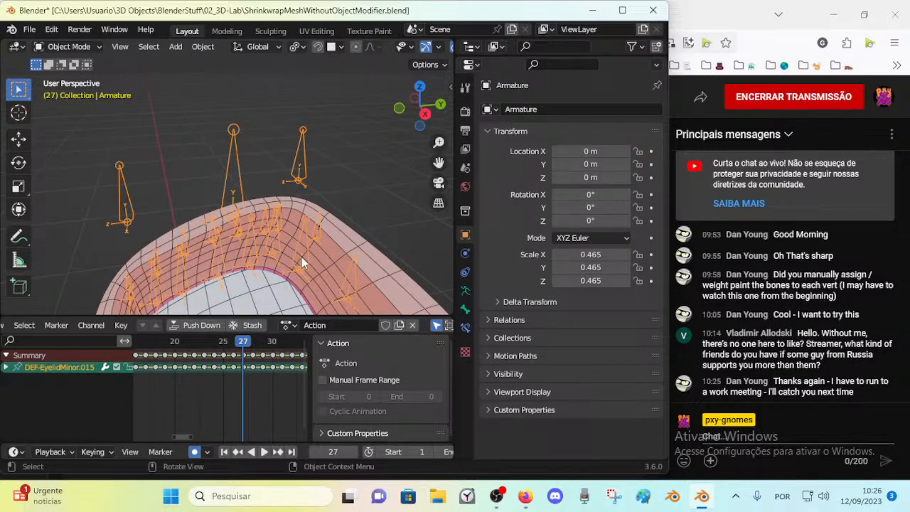
{"action": "middle_click_drag", "start_coordinate": [302, 256], "coordinate": [270, 298]}
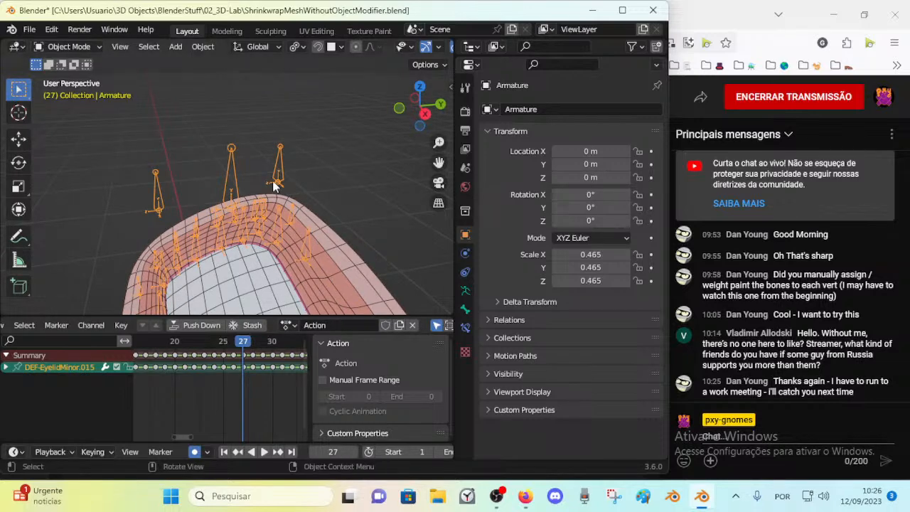
{"action": "key", "text": "ctrl+Tab"}
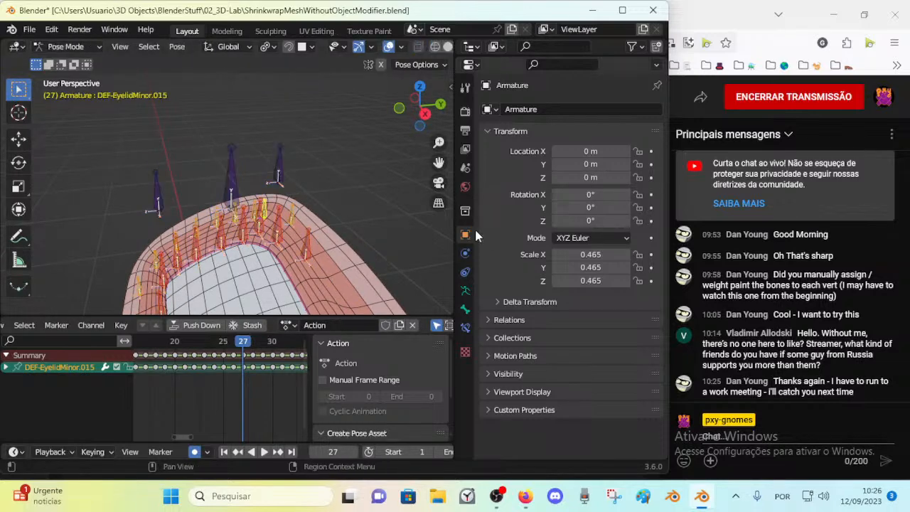
{"action": "left_click", "coordinate": [466, 327]}
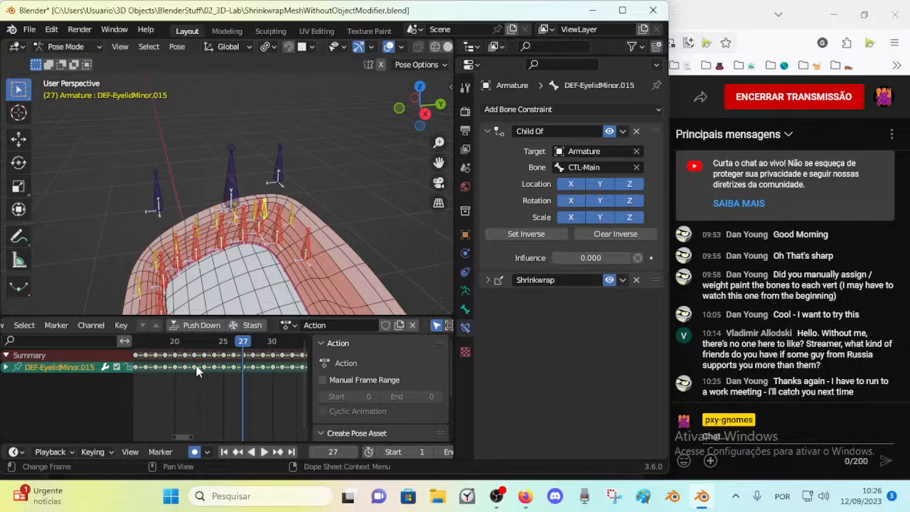
{"action": "left_click_drag", "start_coordinate": [239, 343], "coordinate": [204, 352]}
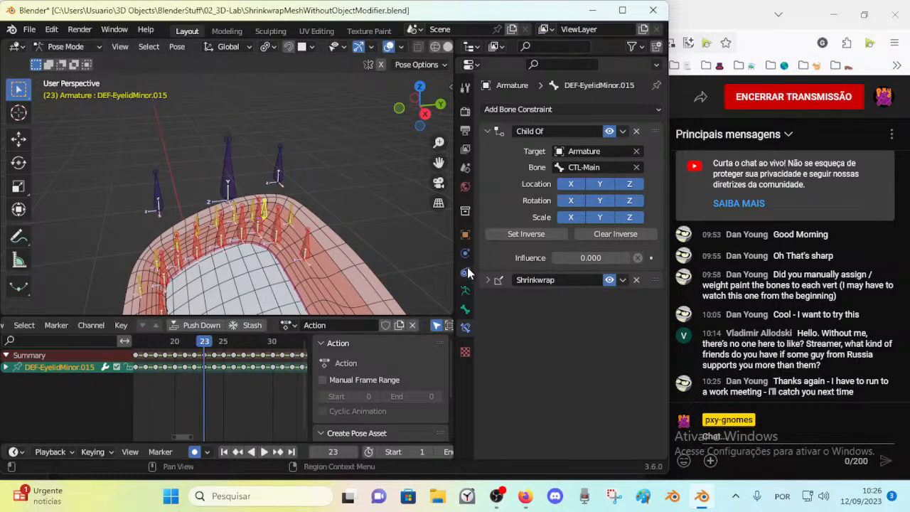
Return the armature to Object Mode, play the action briefly, and display the armature data properties
{"action": "key", "text": "ctrl+Tab"}
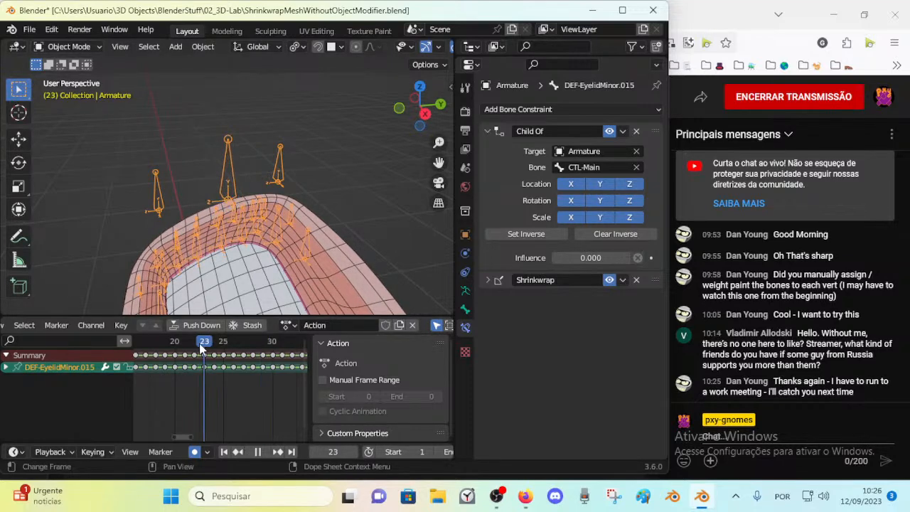
{"action": "key", "text": "space"}
{"action": "left_click", "coordinate": [464, 290]}
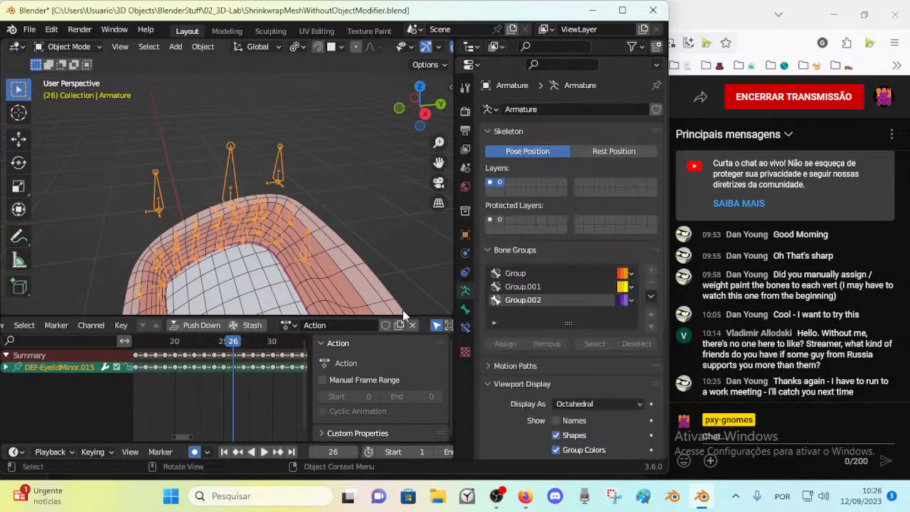
Review the Bake Action options for the CTL-Main bone in Pose Mode and dismiss them without baking
{"action": "scroll", "coordinate": [298, 156], "scroll_direction": "down", "scroll_amount": 2}
{"action": "left_click", "coordinate": [198, 47]}
{"action": "left_click", "coordinate": [195, 48]}
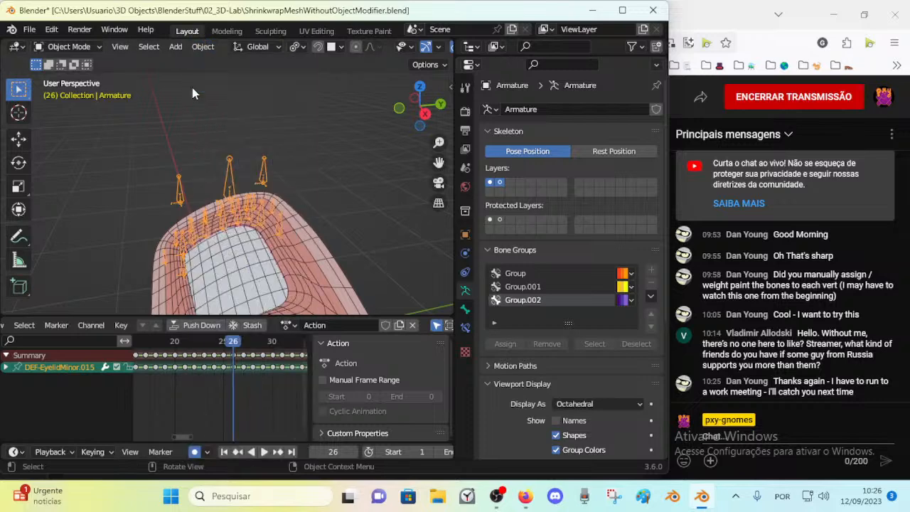
{"action": "key", "text": "ctrl+Tab"}
{"action": "left_click", "coordinate": [233, 183]}
{"action": "left_click", "coordinate": [179, 47]}
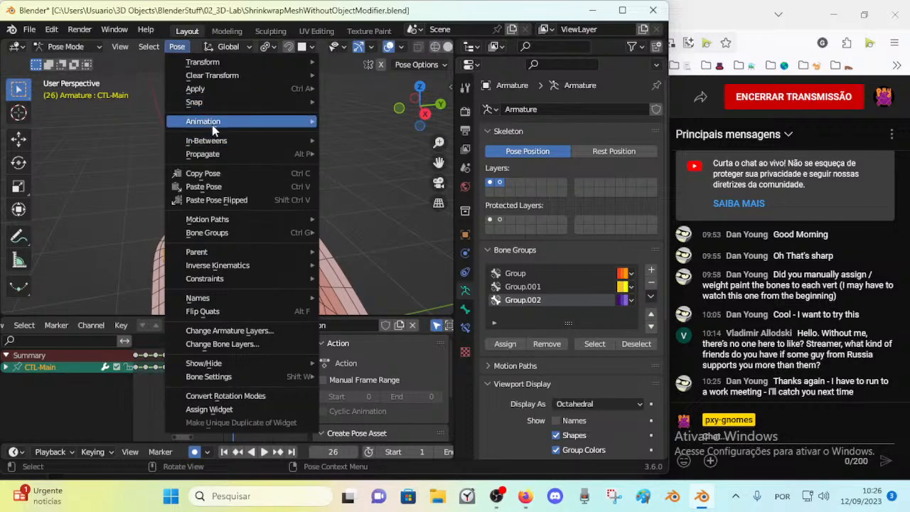
{"action": "mouse_move", "coordinate": [213, 125]}
{"action": "left_click", "coordinate": [362, 180]}
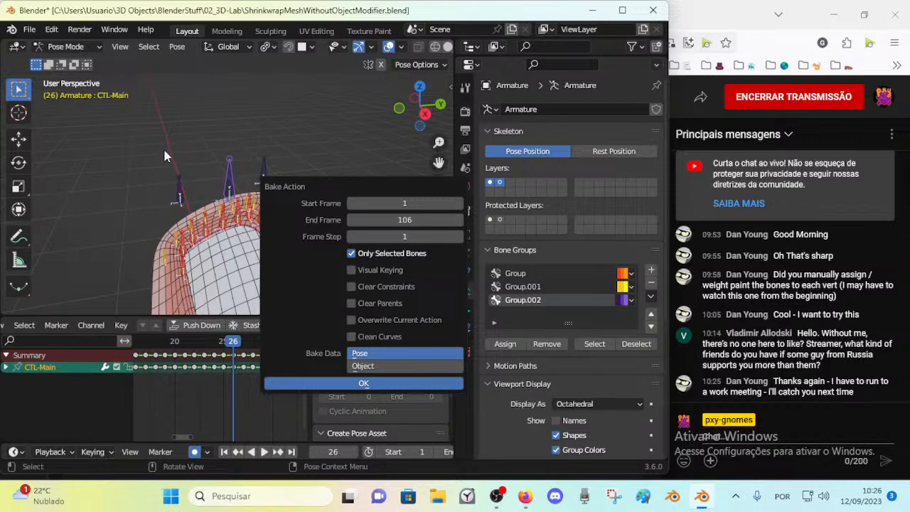
{"action": "middle_click_drag", "start_coordinate": [233, 177], "coordinate": [233, 144]}
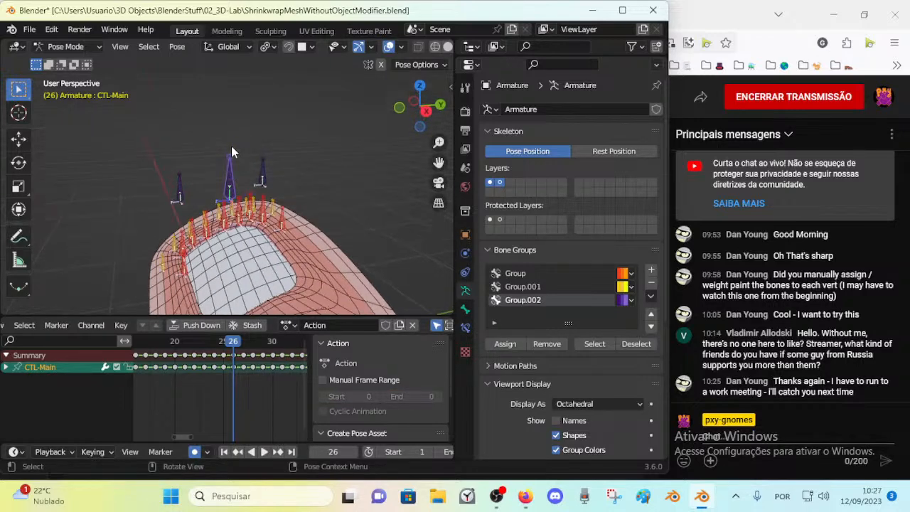
Move the CTL-Main bone far above the eyelid mesh in Edit Mode
{"action": "key", "text": "ctrl+Tab"}
{"action": "middle_click_drag", "start_coordinate": [217, 114], "coordinate": [159, 103], "text": "shift"}
{"action": "middle_click_drag", "start_coordinate": [235, 230], "coordinate": [206, 220]}
{"action": "middle_click_drag", "start_coordinate": [278, 290], "coordinate": [255, 273]}
{"action": "key", "text": "Tab"}
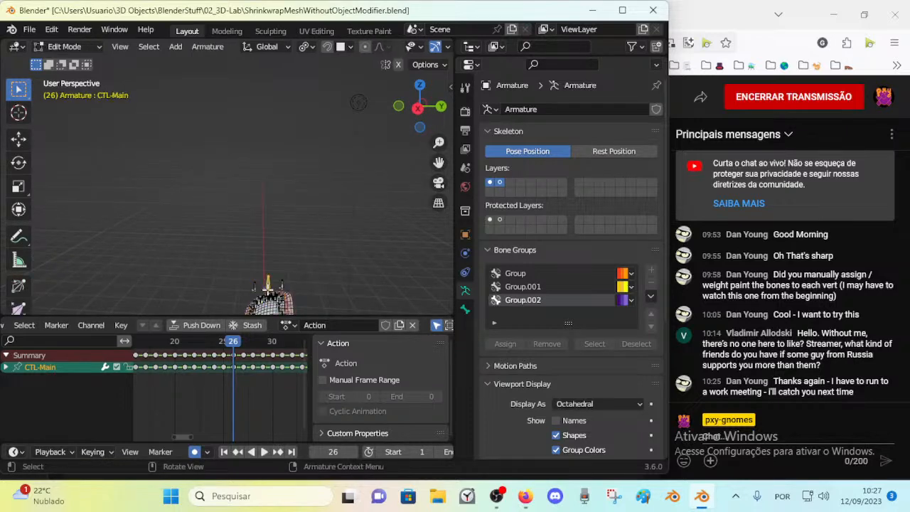
{"action": "key", "text": "g"}
{"action": "left_click", "coordinate": [193, 135]}
{"action": "middle_click_drag", "start_coordinate": [194, 135], "coordinate": [258, 286], "text": "shift"}
Duplicate the relocated CTL-Main bone and place the copies side by side in the empty space above the mesh
{"action": "key", "text": "shift+d"}
{"action": "left_click", "coordinate": [239, 133]}
{"action": "scroll", "coordinate": [230, 184], "scroll_direction": "up", "scroll_amount": 5}
{"action": "middle_click_drag", "start_coordinate": [248, 146], "coordinate": [243, 233], "text": "shift"}
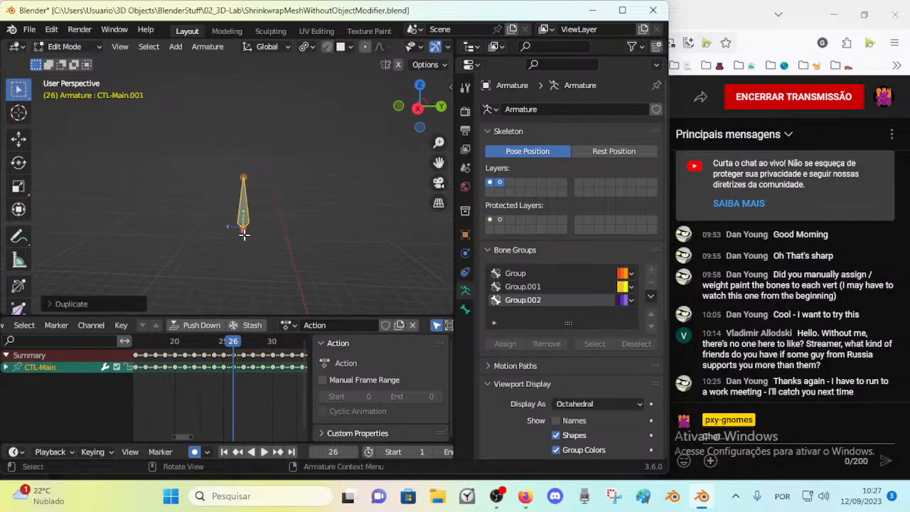
{"action": "key", "text": "g"}
{"action": "left_click", "coordinate": [271, 206]}
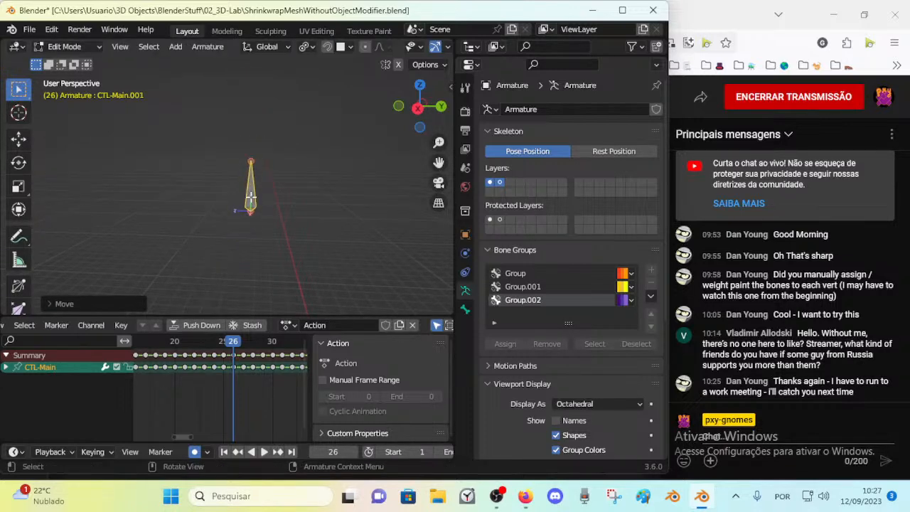
{"action": "key", "text": "g"}
{"action": "left_click", "coordinate": [334, 174]}
{"action": "key", "text": "shift+d"}
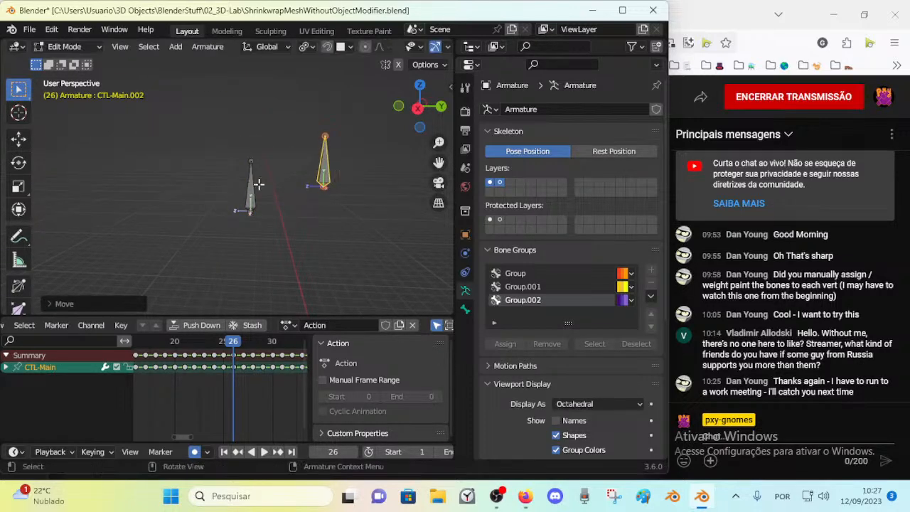
Duplicate another control bone to the other side of the middle one, then rotate and raise the copy
{"action": "left_click", "coordinate": [231, 168]}
{"action": "key", "text": "shift+d"}
{"action": "left_click", "coordinate": [147, 221]}
{"action": "key", "text": "r"}
{"action": "left_click", "coordinate": [175, 182]}
{"action": "key", "text": "g"}
{"action": "left_click", "coordinate": [158, 163]}
Raise the middle loose control bone, then move, rotate and raise the one on its right
{"action": "left_click", "coordinate": [228, 165]}
{"action": "key", "text": "g"}
{"action": "left_click", "coordinate": [221, 146]}
{"action": "left_click", "coordinate": [322, 167]}
{"action": "key", "text": "g"}
{"action": "left_click", "coordinate": [372, 175]}
{"action": "key", "text": "r"}
{"action": "left_click", "coordinate": [371, 171]}
{"action": "key", "text": "g"}
{"action": "left_click", "coordinate": [376, 145]}
Move the loose control bones closer together, including the rotated CTL-Main.003 copy
{"action": "scroll", "coordinate": [272, 211], "scroll_direction": "down", "scroll_amount": 3}
{"action": "key", "text": "g"}
{"action": "left_click", "coordinate": [239, 180]}
{"action": "left_click", "coordinate": [155, 203]}
{"action": "key", "text": "g"}
{"action": "left_click", "coordinate": [194, 178]}
Return the armature to Object Mode and examine the eyelid mesh and remaining bones in an enlarged viewport
{"action": "scroll", "coordinate": [246, 195], "scroll_direction": "down", "scroll_amount": 3}
{"action": "mouse_move", "coordinate": [263, 212]}
{"action": "middle_mouse_down", "text": "shift"}
{"action": "mouse_move", "coordinate": [240, 143]}
{"action": "mouse_move", "coordinate": [256, 211]}
{"action": "middle_mouse_up", "text": "shift"}
{"action": "middle_click_drag", "start_coordinate": [256, 212], "coordinate": [230, 77], "text": "shift"}
{"action": "scroll", "coordinate": [228, 77], "scroll_direction": "up", "scroll_amount": 5}
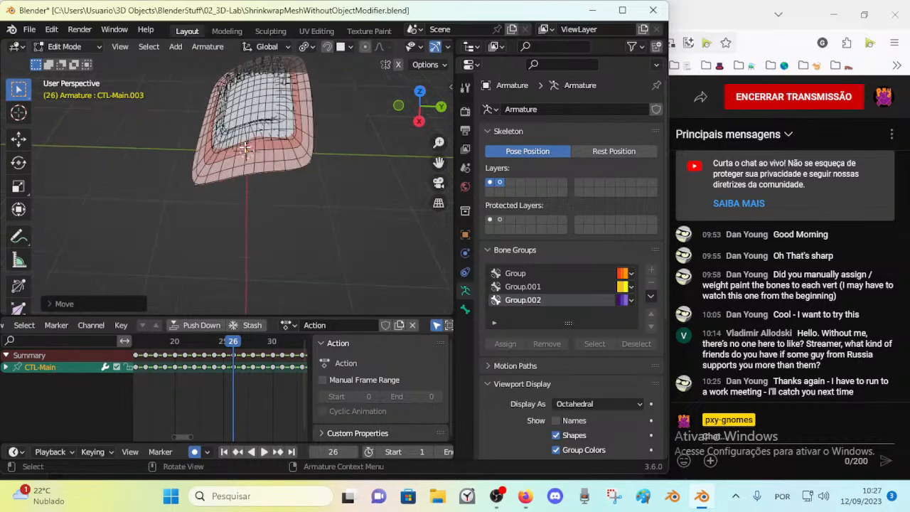
{"action": "middle_click_drag", "start_coordinate": [240, 134], "coordinate": [248, 187], "text": "shift"}
{"action": "scroll", "coordinate": [247, 186], "scroll_direction": "up", "scroll_amount": 2}
{"action": "mouse_move", "coordinate": [273, 112]}
{"action": "middle_mouse_down", "text": "shift"}
{"action": "mouse_move", "coordinate": [266, 226]}
{"action": "mouse_move", "coordinate": [292, 212]}
{"action": "mouse_move", "coordinate": [326, 154]}
{"action": "mouse_move", "coordinate": [280, 118]}
{"action": "middle_mouse_up", "text": "shift"}
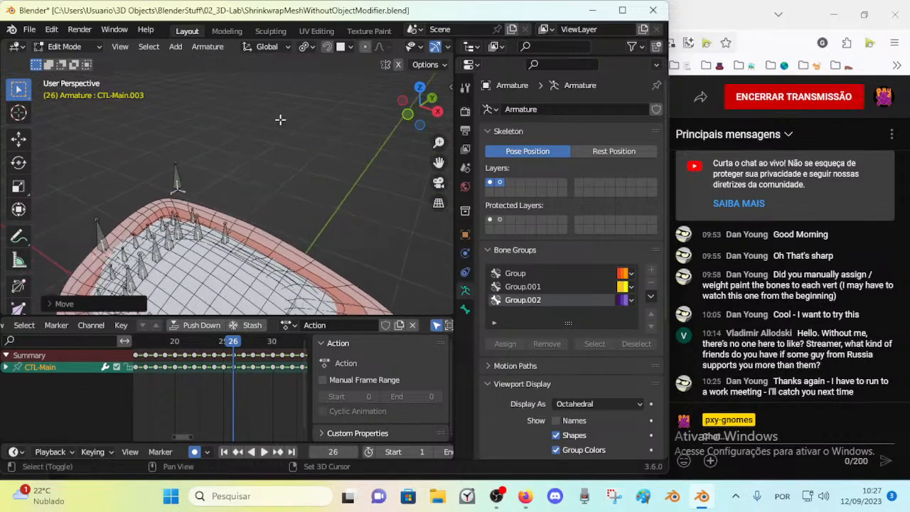
{"action": "middle_click_drag", "start_coordinate": [283, 196], "coordinate": [254, 204]}
{"action": "key", "text": "ctrl+Tab"}
{"action": "left_click", "coordinate": [142, 203]}
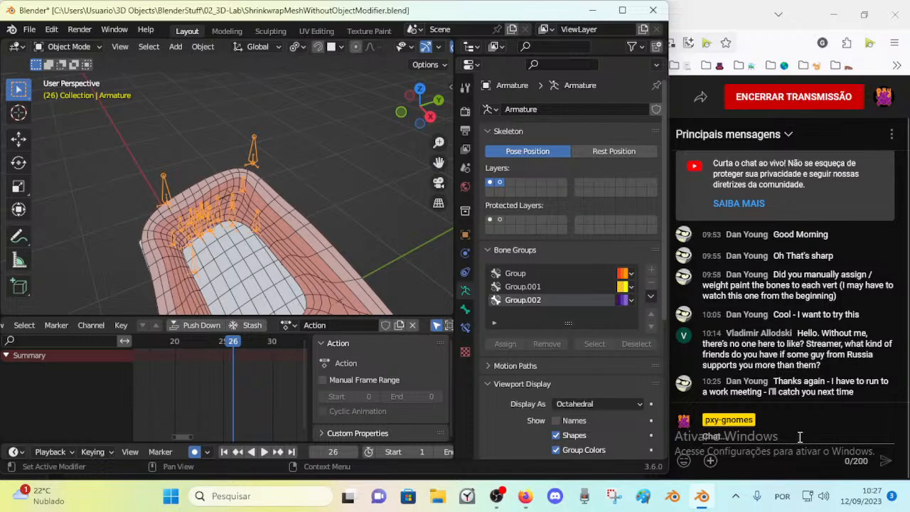
{"action": "middle_click_drag", "start_coordinate": [214, 185], "coordinate": [268, 144]}
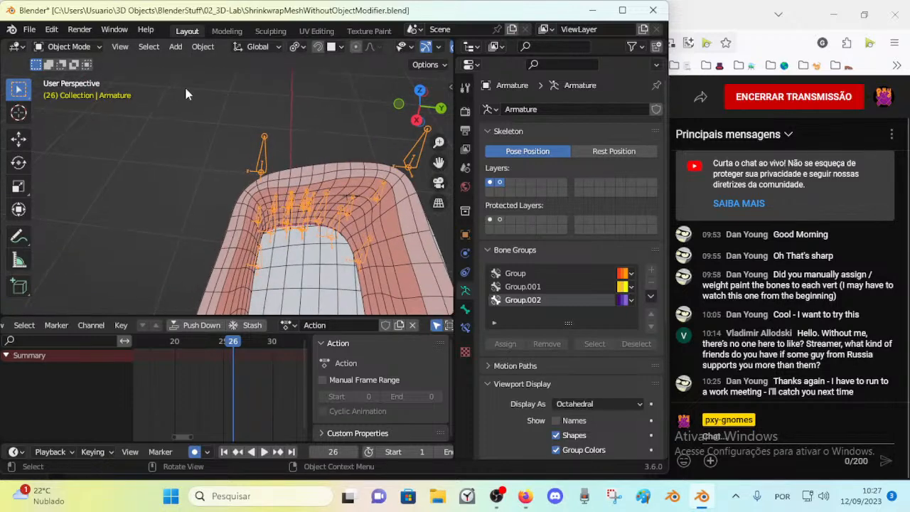
{"action": "left_click", "coordinate": [69, 46]}
{"action": "middle_click_drag", "start_coordinate": [288, 200], "coordinate": [272, 313]}
{"action": "left_click_drag", "start_coordinate": [284, 318], "coordinate": [284, 410]}
Reopen ShrinkwrapMeshWithoutObjectModifier.blend from the 02_3D-Lab folder, discarding the unsaved changes
{"action": "left_click", "coordinate": [28, 30]}
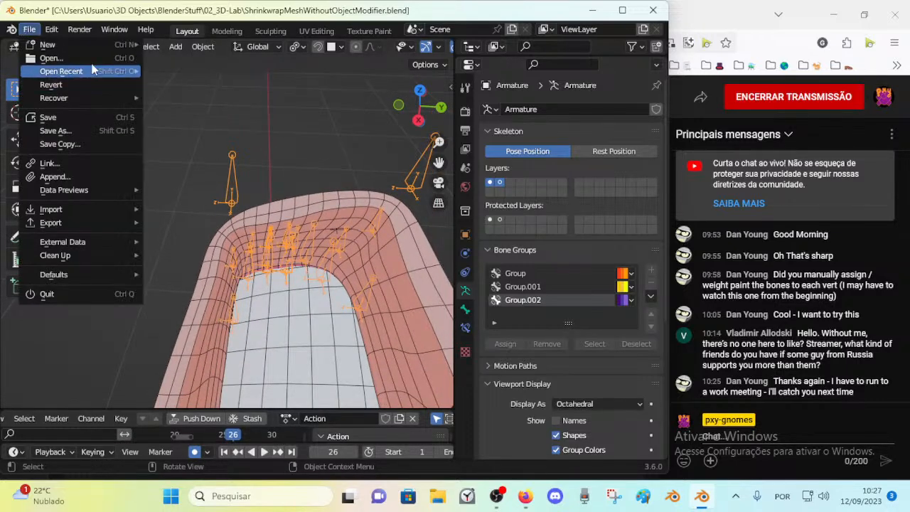
{"action": "left_click", "coordinate": [71, 58]}
{"action": "left_click", "coordinate": [348, 271]}
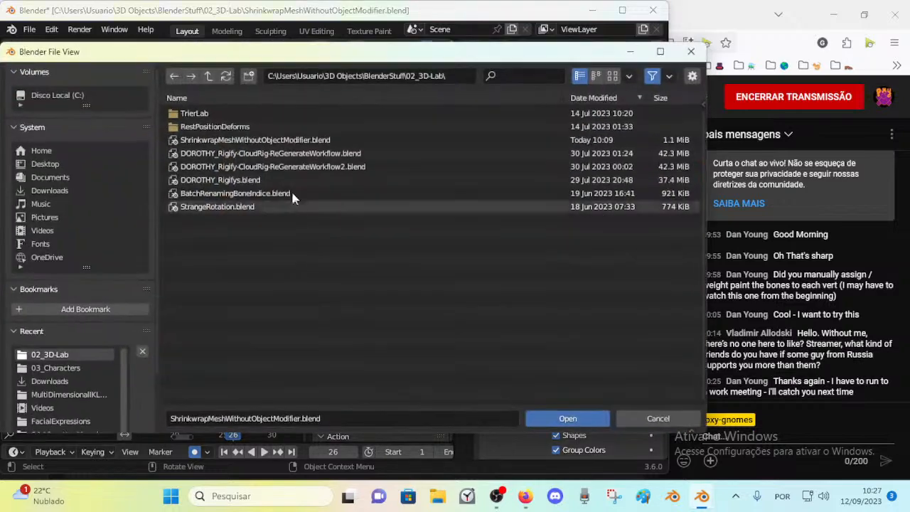
{"action": "left_click", "coordinate": [275, 142]}
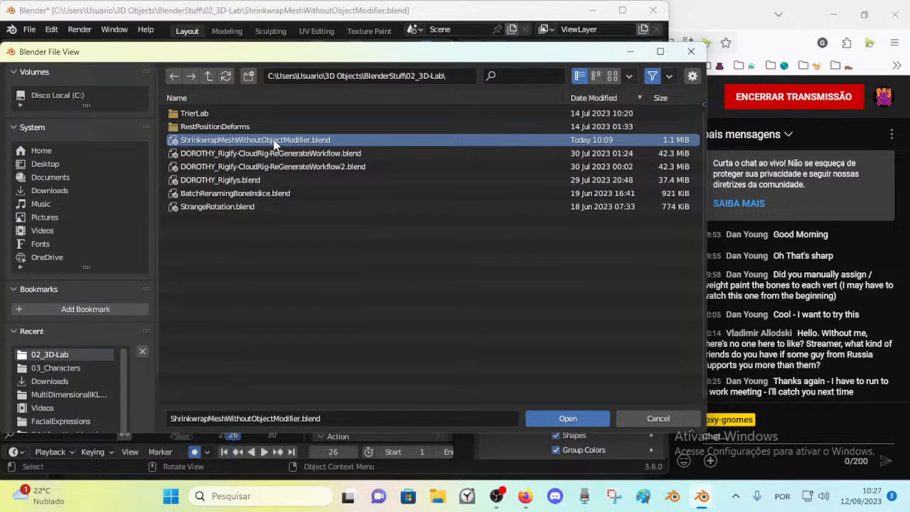
{"action": "double_click", "coordinate": [274, 142]}
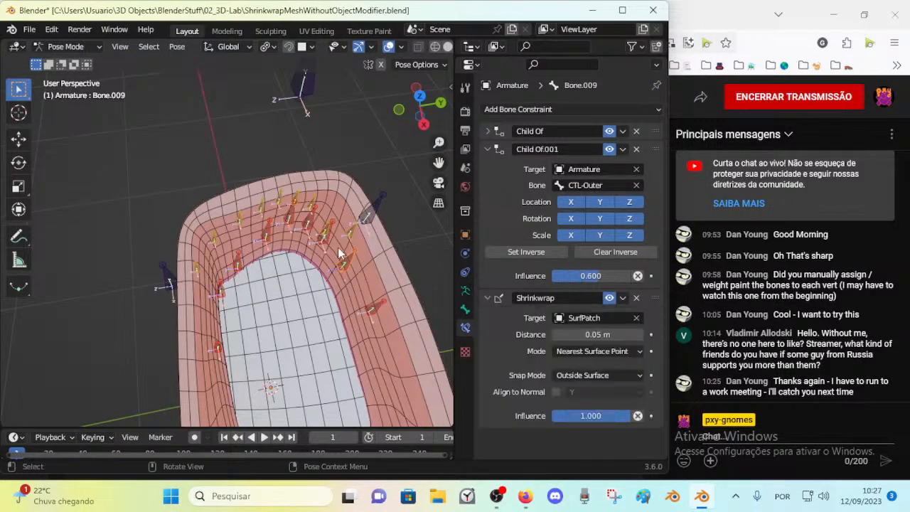
Switch the armature to Object Mode and examine the eyelid topology and its bones up close and from several angles
{"action": "key", "text": "ctrl+Tab"}
{"action": "middle_click_drag", "start_coordinate": [364, 238], "coordinate": [288, 219], "text": "shift"}
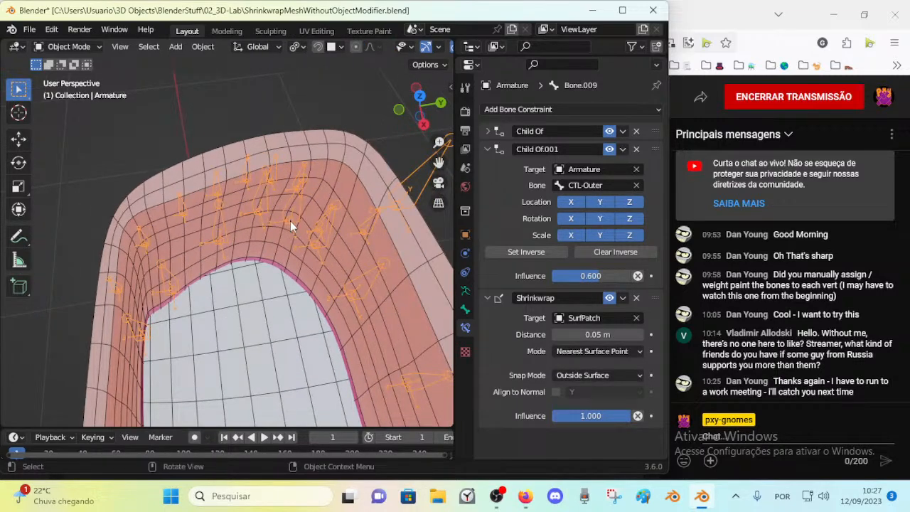
{"action": "scroll", "coordinate": [290, 221], "scroll_direction": "down", "scroll_amount": 3}
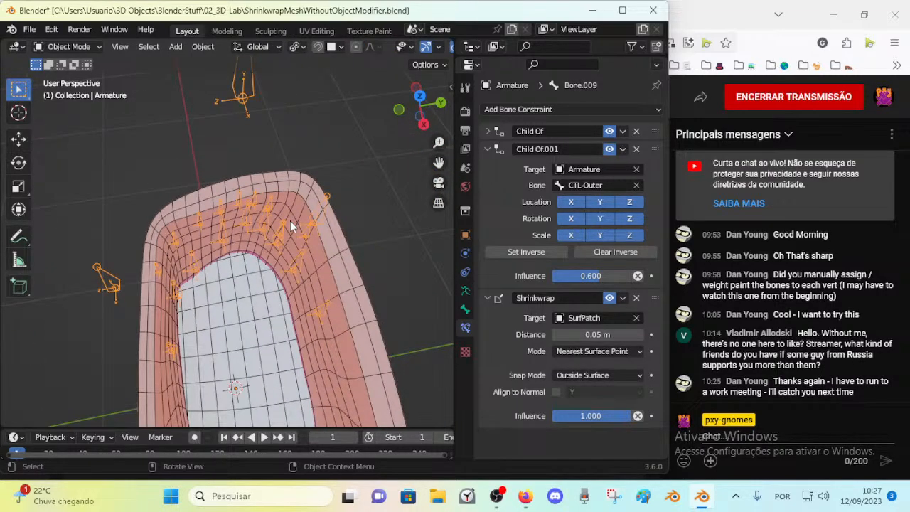
{"action": "scroll", "coordinate": [290, 221], "scroll_direction": "up", "scroll_amount": 3}
{"action": "middle_click_drag", "start_coordinate": [290, 221], "coordinate": [319, 219]}
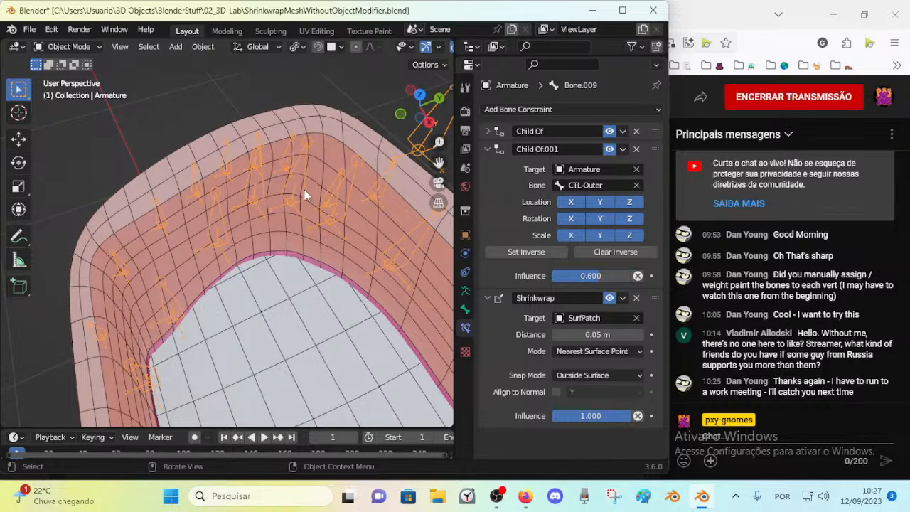
{"action": "scroll", "coordinate": [299, 213], "scroll_direction": "down", "scroll_amount": 4}
{"action": "key", "text": "ctrl+Tab"}
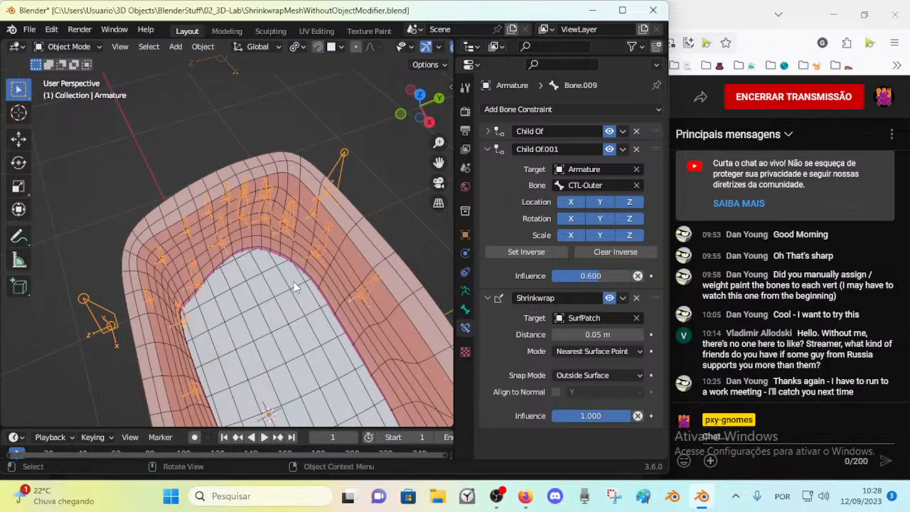
{"action": "scroll", "coordinate": [292, 280], "scroll_direction": "down", "scroll_amount": 2}
{"action": "middle_click_drag", "start_coordinate": [286, 325], "coordinate": [206, 207]}
{"action": "key", "text": "ctrl+Tab"}
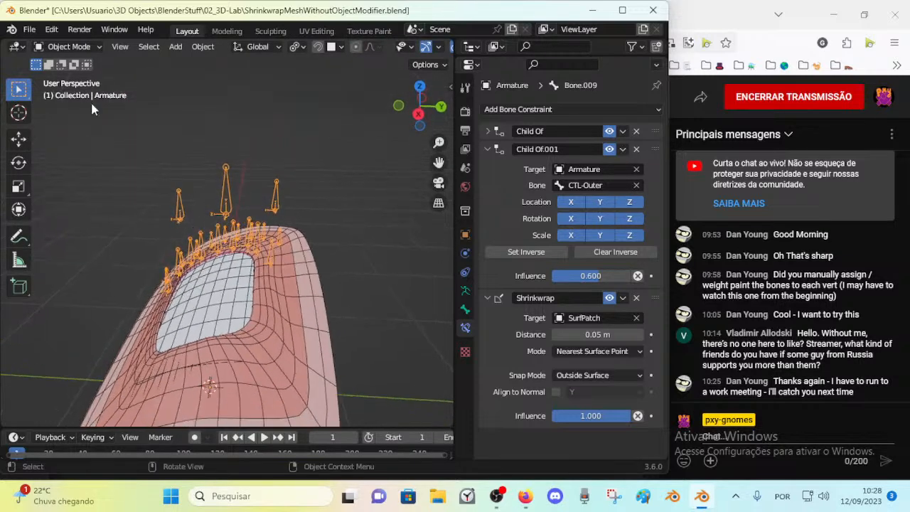
{"action": "left_click", "coordinate": [36, 28]}
{"action": "left_click", "coordinate": [32, 34]}
{"action": "left_click", "coordinate": [44, 131]}
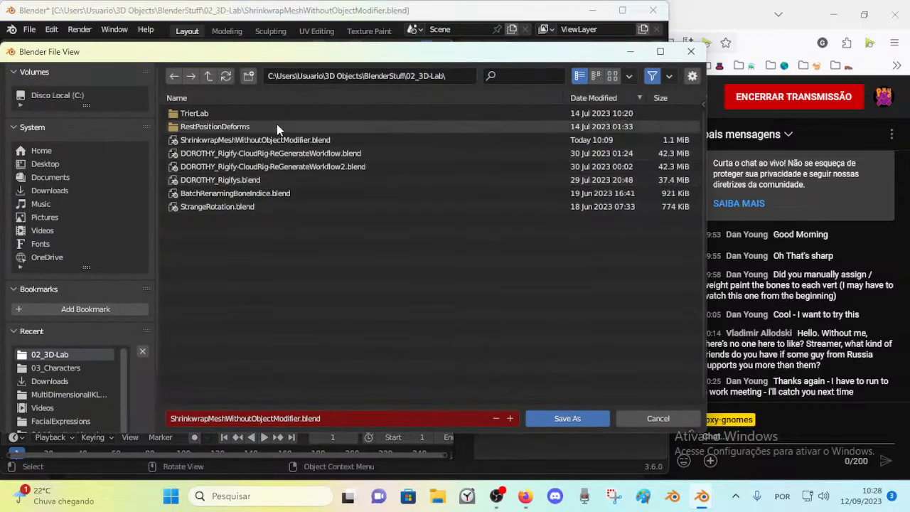
{"action": "key", "text": "Escape"}
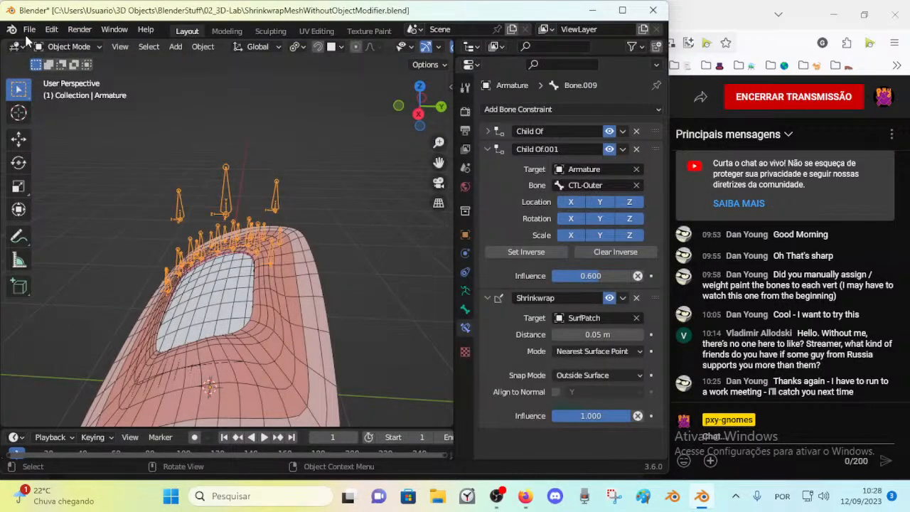
{"action": "left_click", "coordinate": [28, 30]}
{"action": "left_click", "coordinate": [50, 131]}
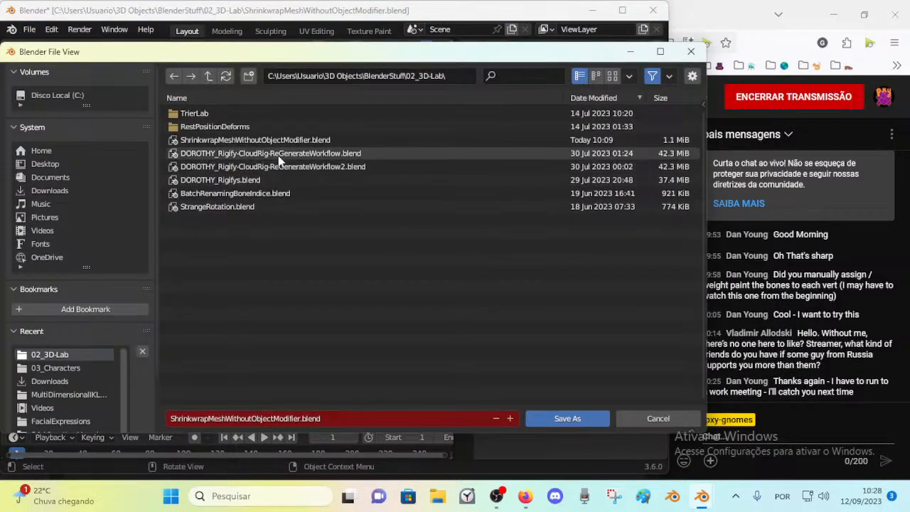
{"action": "key", "text": "Return"}
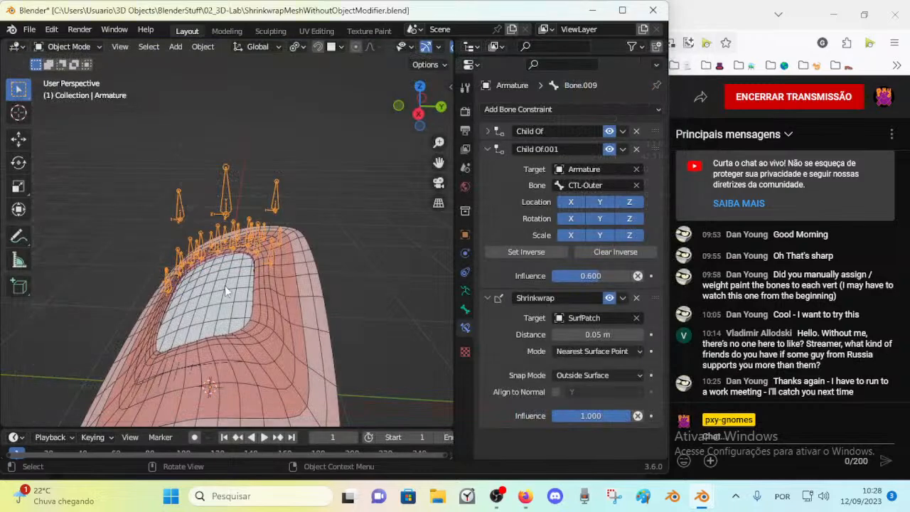
Save a copy of the file as ShrinkwrapMeshWithoutObjectModifier2.blend in the 02_3D-Lab folder
{"action": "left_click", "coordinate": [29, 30]}
{"action": "left_click", "coordinate": [61, 128]}
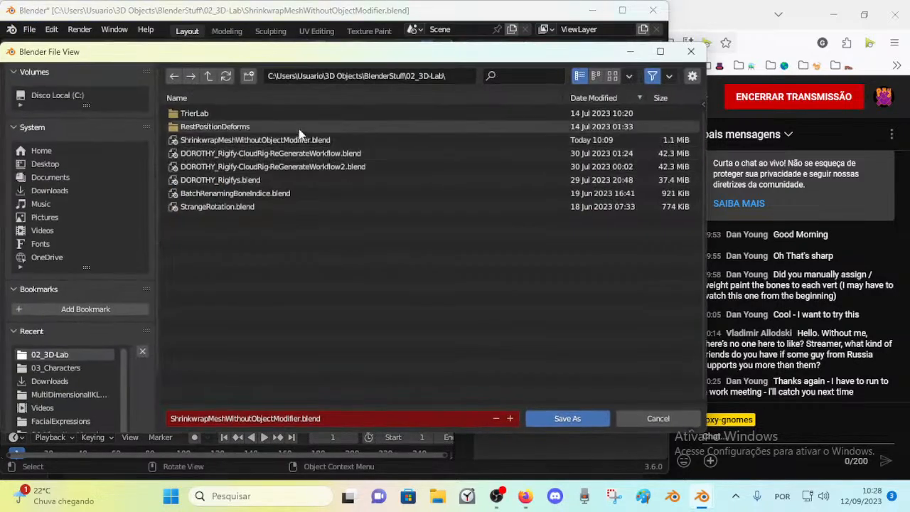
{"action": "left_click", "coordinate": [275, 139]}
{"action": "left_click", "coordinate": [301, 418]}
{"action": "left_click", "coordinate": [301, 419]}
{"action": "key", "text": "Return"}
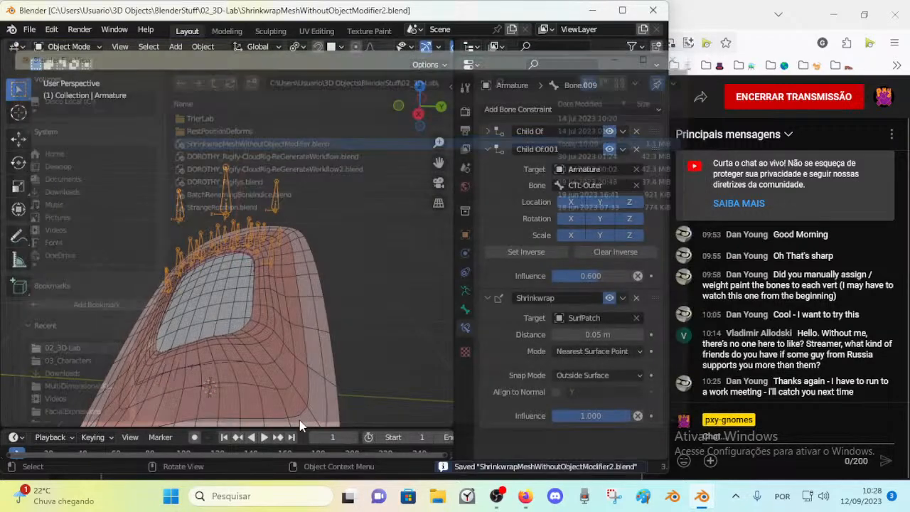
Delete all the eyelid bones and the three control bones above them in the armature's Edit Mode
{"action": "scroll", "coordinate": [268, 265], "scroll_direction": "up", "scroll_amount": 4}
{"action": "middle_click_drag", "start_coordinate": [267, 265], "coordinate": [250, 270]}
{"action": "left_click", "coordinate": [267, 221]}
{"action": "key", "text": "ctrl+Tab"}
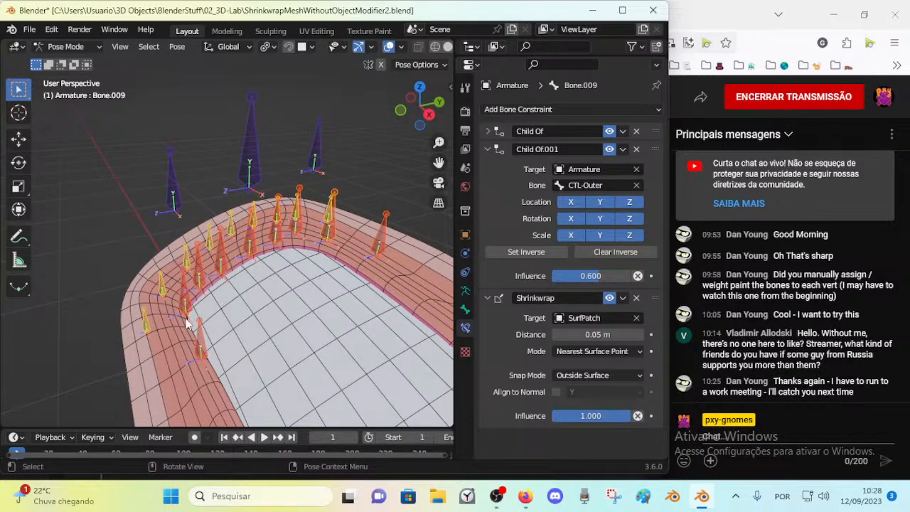
{"action": "key", "text": "c"}
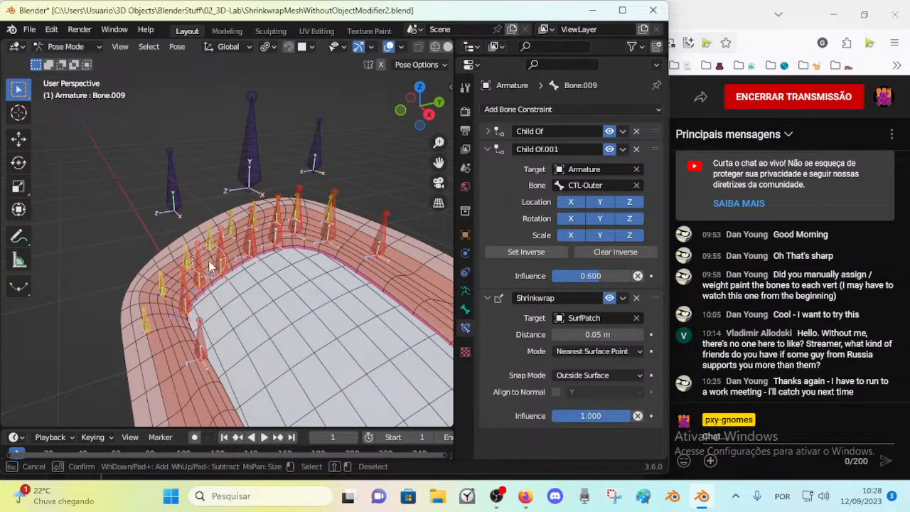
{"action": "key", "text": "Escape"}
{"action": "key", "text": "Tab"}
{"action": "key", "text": "c"}
{"action": "mouse_move", "coordinate": [152, 331]}
{"action": "left_mouse_down"}
{"action": "mouse_move", "coordinate": [330, 232]}
{"action": "mouse_move", "coordinate": [169, 366]}
{"action": "left_mouse_up"}
{"action": "key", "text": "Escape"}
{"action": "key", "text": "b"}
{"action": "left_click_drag", "start_coordinate": [192, 314], "coordinate": [405, 206]}
{"action": "key", "text": "b"}
{"action": "left_click_drag", "start_coordinate": [105, 70], "coordinate": [405, 240]}
{"action": "key", "text": "x"}
{"action": "left_click", "coordinate": [315, 187]}
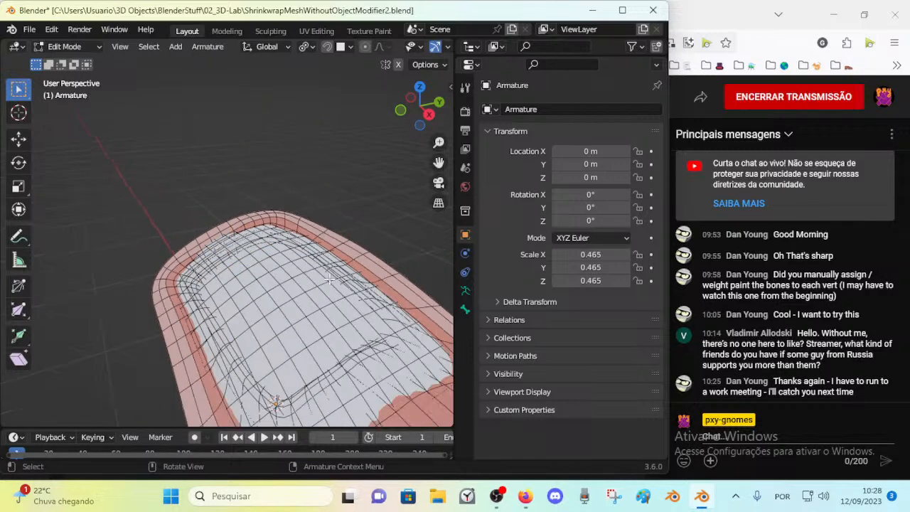
Try moving the DEF-Behind bone in Pose Mode while viewing the mesh from underneath
{"action": "key", "text": "Tab"}
{"action": "middle_click_drag", "start_coordinate": [322, 286], "coordinate": [292, 219]}
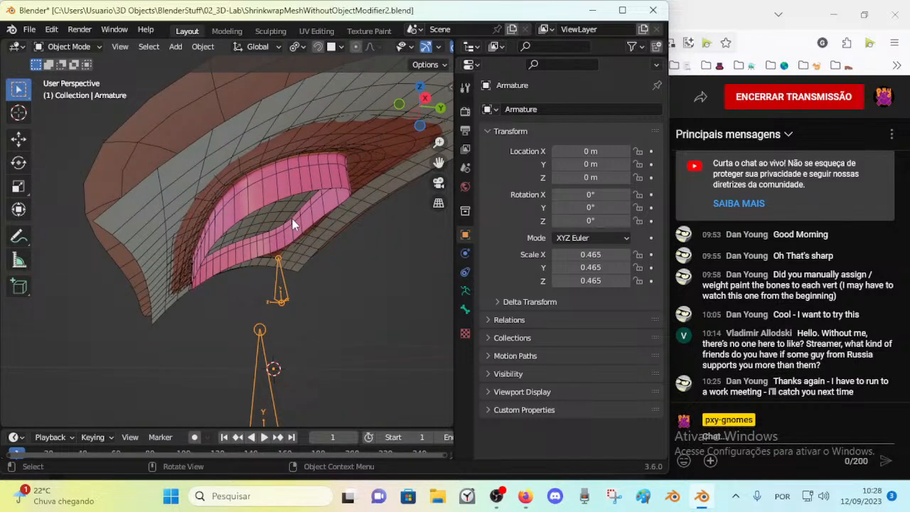
{"action": "key", "text": "Tab"}
{"action": "key", "text": "ctrl+Tab"}
{"action": "left_click", "coordinate": [285, 286]}
{"action": "key", "text": "g"}
{"action": "right_click", "coordinate": [268, 367]}
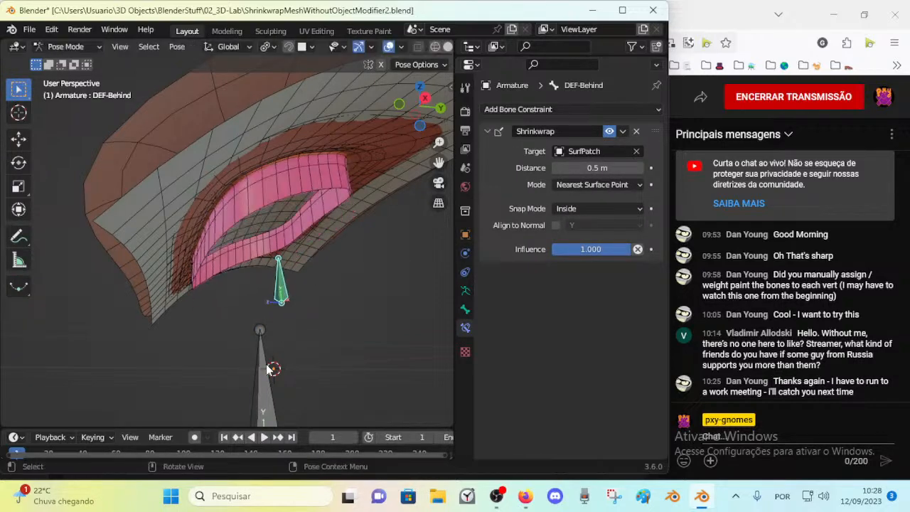
Try moving the larger bone below DEF-Behind, and leave Pose Mode
{"action": "left_click", "coordinate": [266, 366]}
{"action": "key", "text": "g"}
{"action": "right_click", "coordinate": [258, 418]}
{"action": "middle_click_drag", "start_coordinate": [262, 246], "coordinate": [270, 276]}
{"action": "key", "text": "ctrl+Tab"}
{"action": "left_click", "coordinate": [264, 311]}
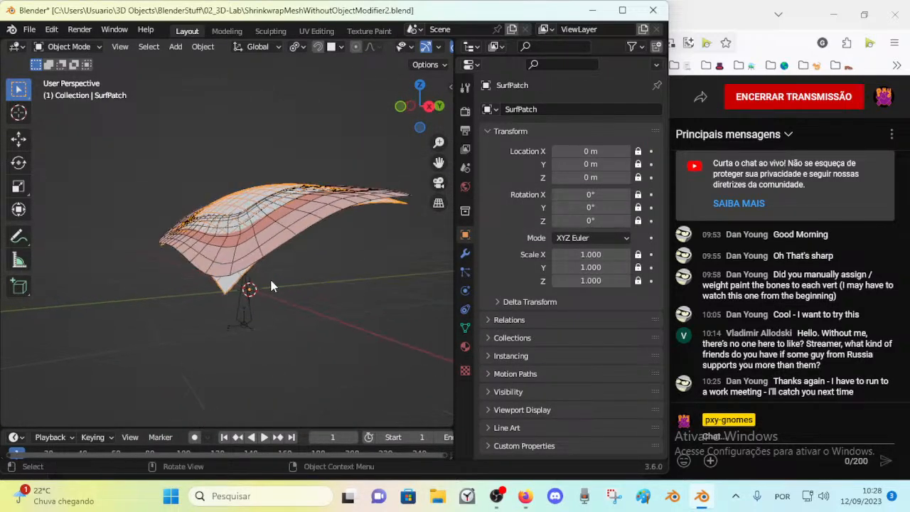
Put the armature back in Pose Mode and test moving the DEF-Behind bone again
{"action": "left_click", "coordinate": [241, 316]}
{"action": "key", "text": "Tab"}
{"action": "middle_click_drag", "start_coordinate": [221, 206], "coordinate": [264, 261]}
{"action": "key", "text": "ctrl+Tab"}
{"action": "left_click", "coordinate": [279, 234]}
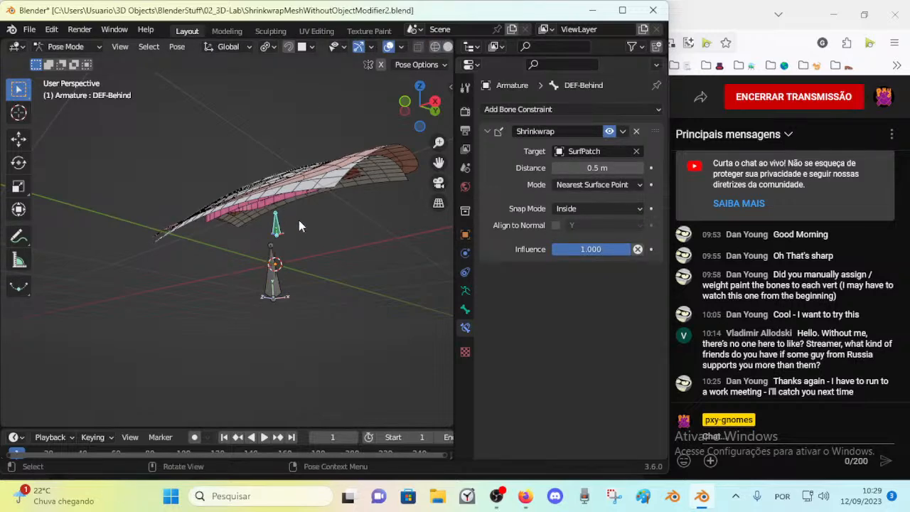
{"action": "key", "text": "g"}
{"action": "right_click", "coordinate": [296, 232]}
Move the DEF-Behind bone twice so that it slides along the inner side of SurfPatch
{"action": "scroll", "coordinate": [296, 230], "scroll_direction": "up", "scroll_amount": 3}
{"action": "middle_click_drag", "start_coordinate": [297, 231], "coordinate": [274, 235]}
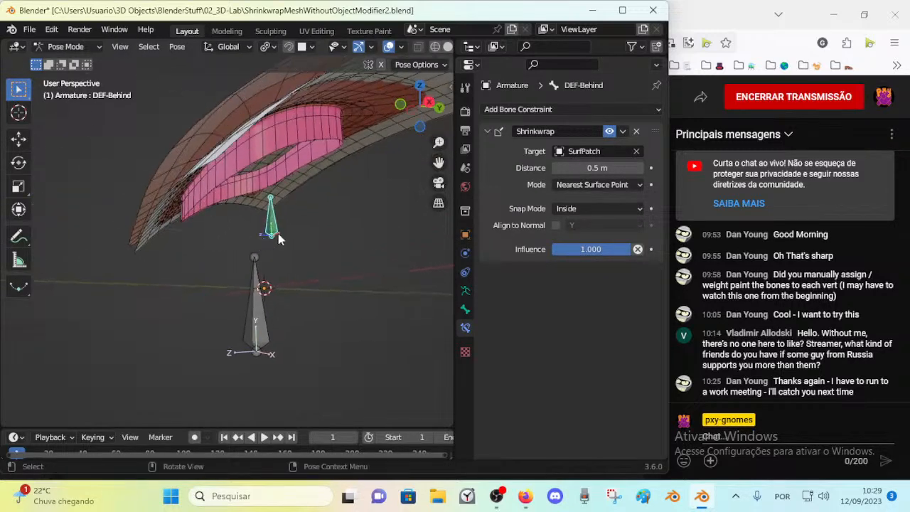
{"action": "key", "text": "g"}
{"action": "left_click", "coordinate": [294, 225]}
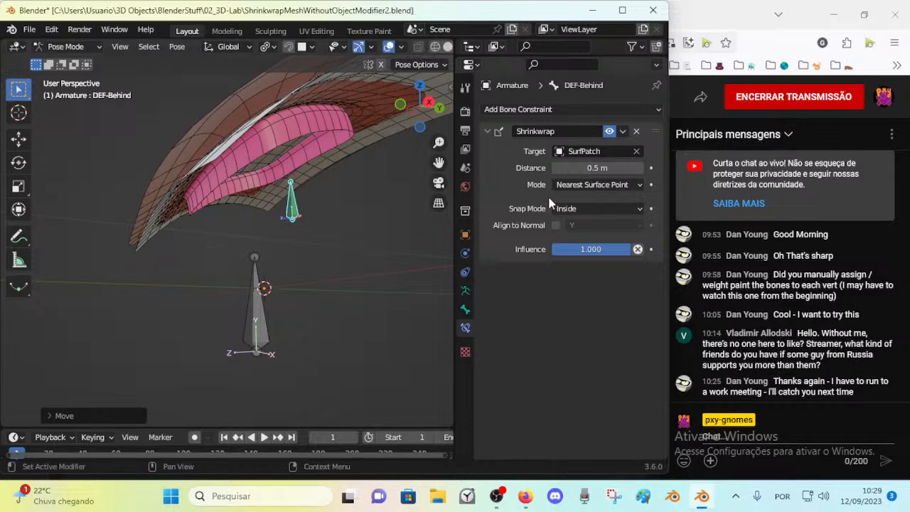
{"action": "middle_click_drag", "start_coordinate": [347, 162], "coordinate": [291, 183]}
{"action": "key", "text": "g"}
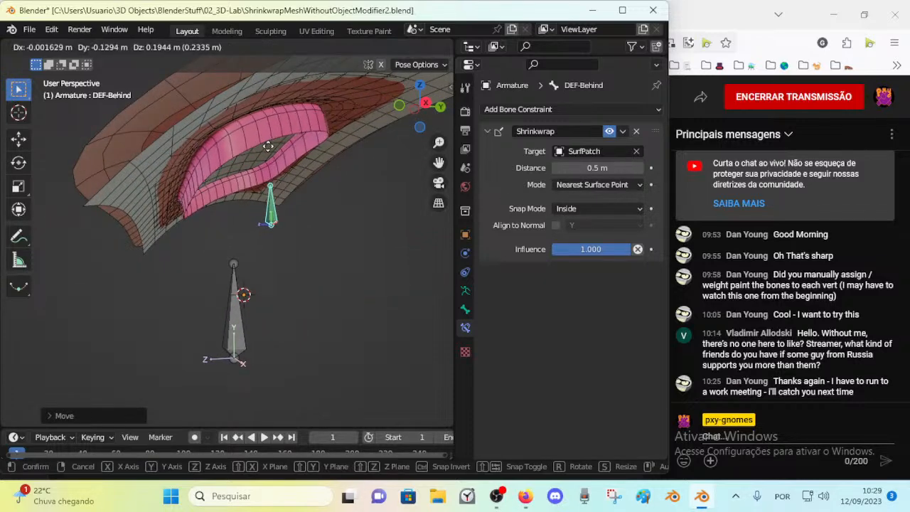
{"action": "left_click", "coordinate": [225, 92]}
Raise and lower the DEF-Behind bone to test how the Shrinkwrap constraint keeps it behind the surface
{"action": "middle_click_drag", "start_coordinate": [224, 94], "coordinate": [251, 185]}
{"action": "key", "text": "g"}
{"action": "right_click", "coordinate": [240, 140]}
{"action": "middle_click_drag", "start_coordinate": [274, 242], "coordinate": [263, 215]}
{"action": "key", "text": "g"}
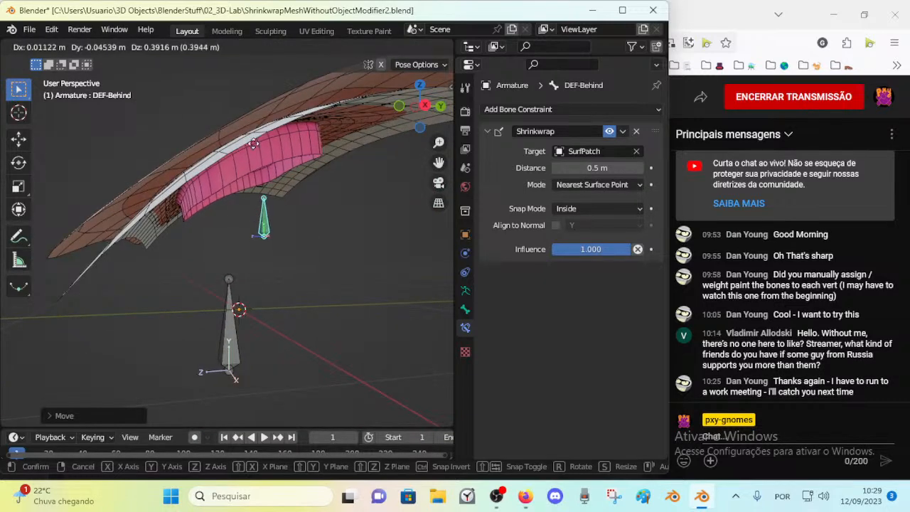
{"action": "left_click", "coordinate": [298, 272]}
{"action": "key", "text": "g"}
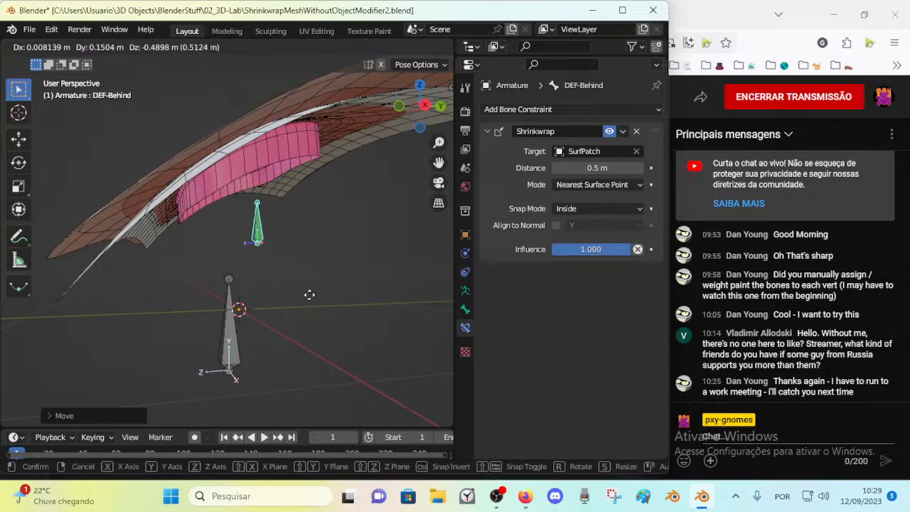
{"action": "left_click", "coordinate": [307, 273]}
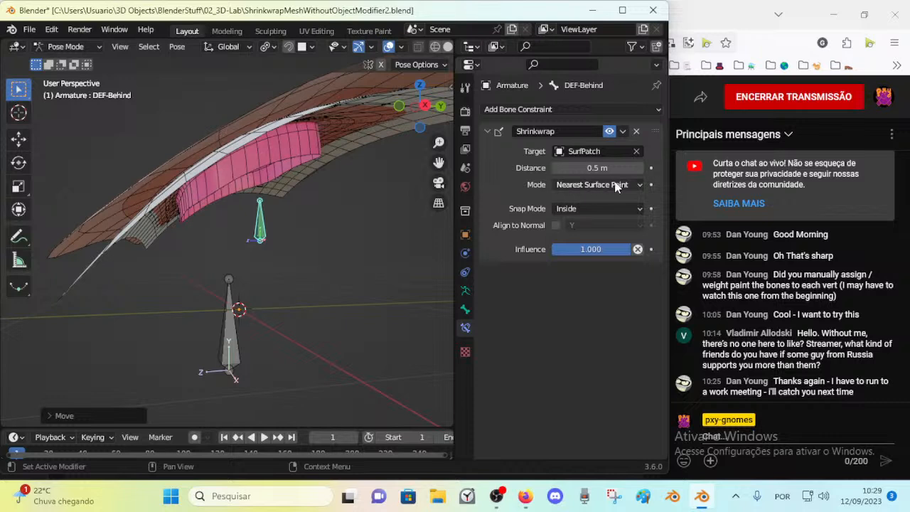
Try Shrinkwrap distances of 0.3 m and 0.6 m on DEF-Behind, and restore 0.5 m
{"action": "left_click", "coordinate": [556, 170]}
{"action": "left_click", "coordinate": [557, 170]}
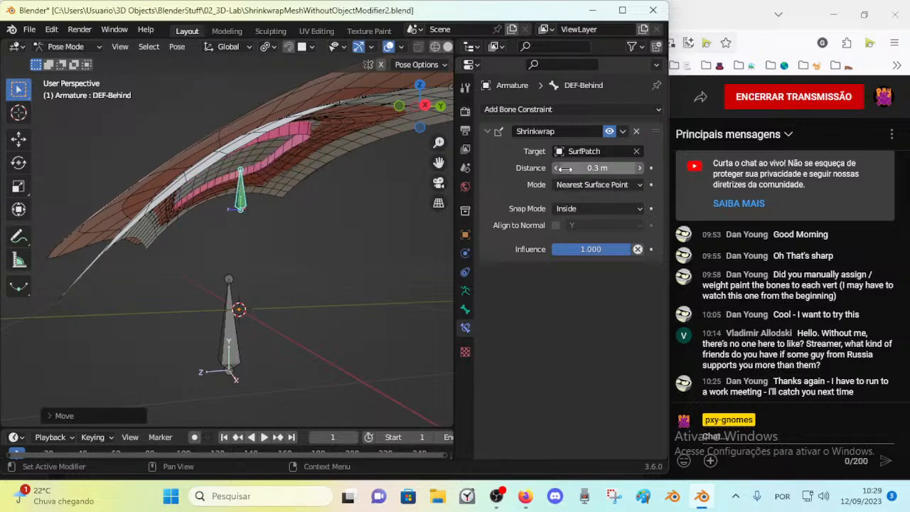
{"action": "left_click", "coordinate": [639, 168]}
{"action": "left_click", "coordinate": [639, 168]}
{"action": "left_click", "coordinate": [639, 168]}
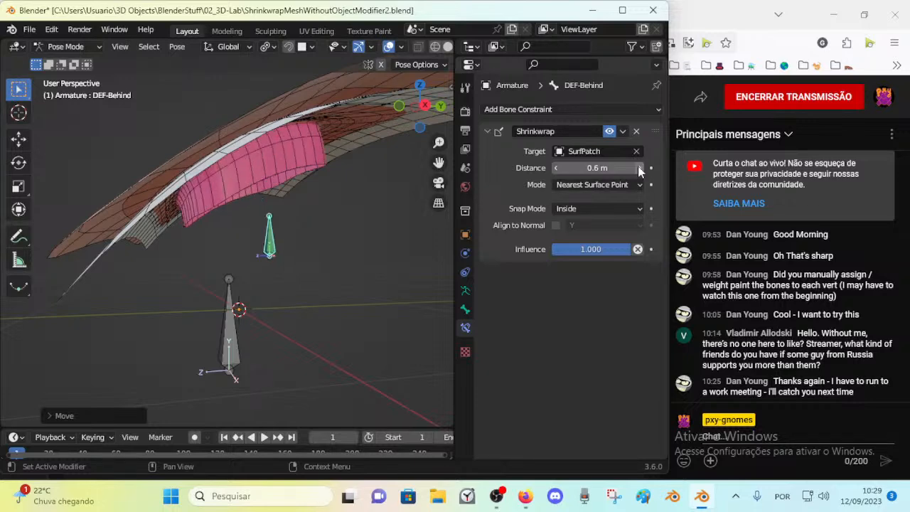
{"action": "left_click", "coordinate": [557, 168]}
Toggle DEF-Behind's Shrinkwrap constraint off and on, and clear the location of all remaining bones
{"action": "left_click", "coordinate": [610, 132]}
{"action": "left_click", "coordinate": [610, 132]}
{"action": "key", "text": "a"}
{"action": "key", "text": "alt+g"}
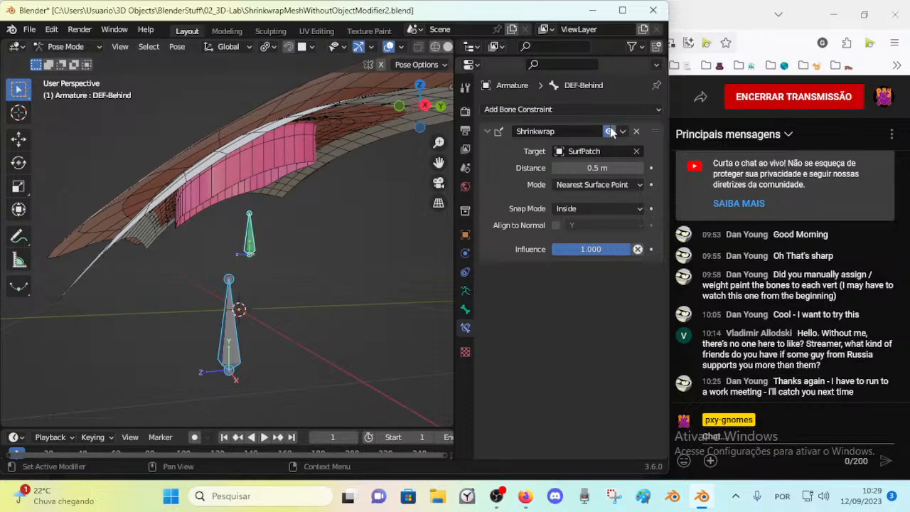
{"action": "key", "text": "Tab"}
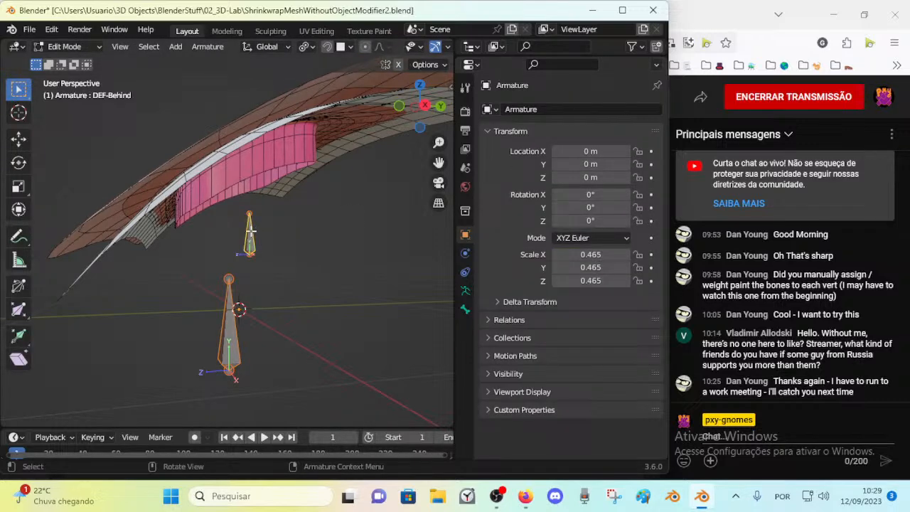
{"action": "key", "text": "Tab"}
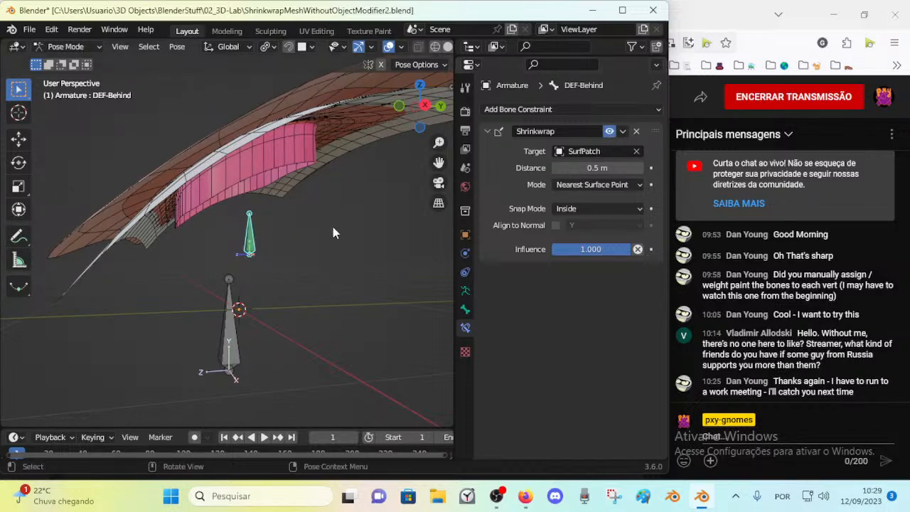
Test moving the DEF-Behind bone, and reposition it while viewing the surface from above
{"action": "key", "text": "g"}
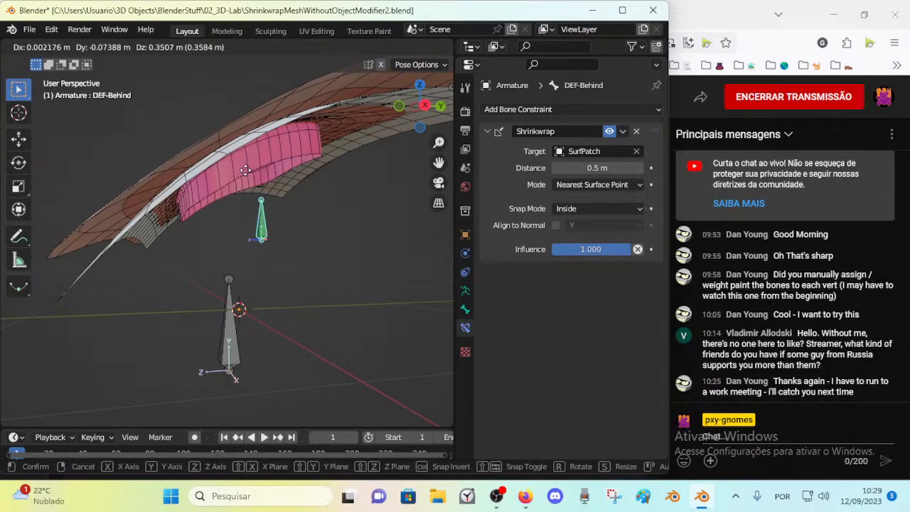
{"action": "right_click", "coordinate": [235, 160]}
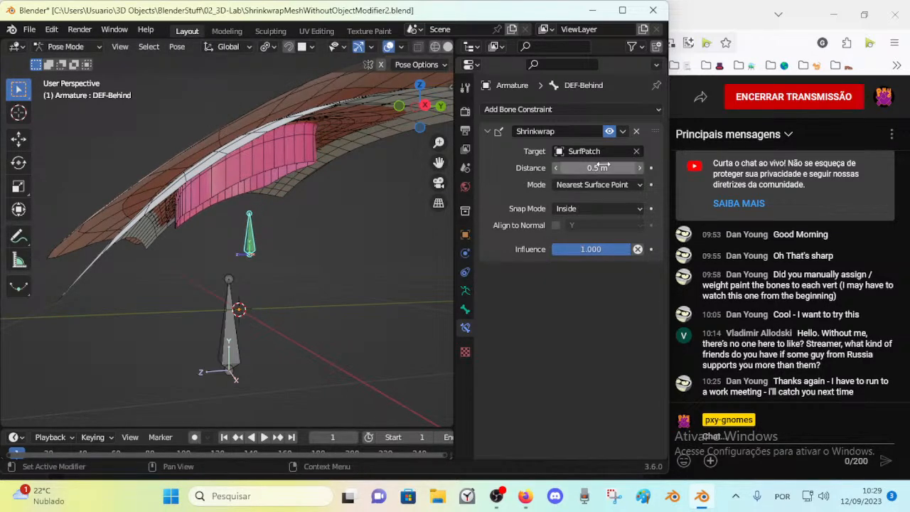
{"action": "middle_click_drag", "start_coordinate": [245, 162], "coordinate": [274, 183]}
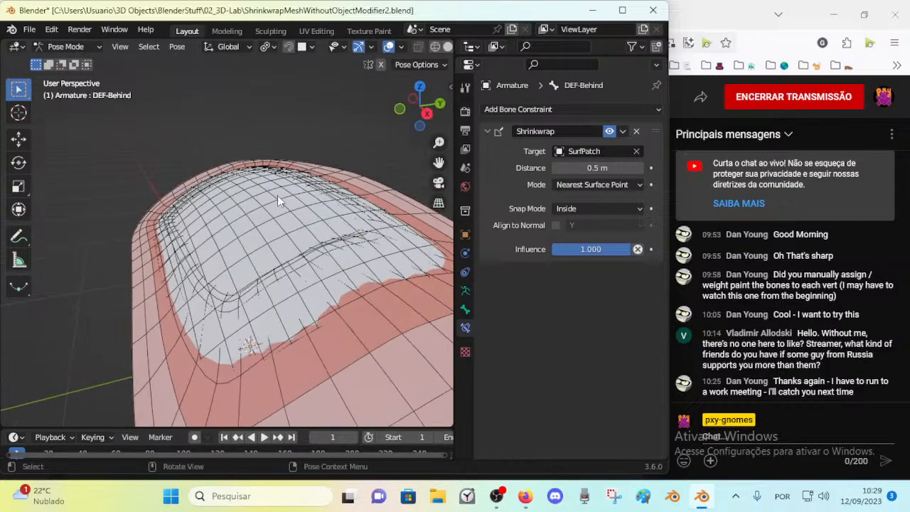
{"action": "middle_click_drag", "start_coordinate": [265, 216], "coordinate": [222, 213]}
{"action": "key", "text": "g"}
{"action": "left_click", "coordinate": [211, 202]}
Leave the armature's Pose Mode, select the SurfPatch.001 mesh and open it in Edit Mode
{"action": "middle_click_drag", "start_coordinate": [186, 148], "coordinate": [199, 142]}
{"action": "middle_click_drag", "start_coordinate": [249, 171], "coordinate": [270, 268]}
{"action": "scroll", "coordinate": [275, 208], "scroll_direction": "up", "scroll_amount": 3}
{"action": "key", "text": "ctrl+Tab"}
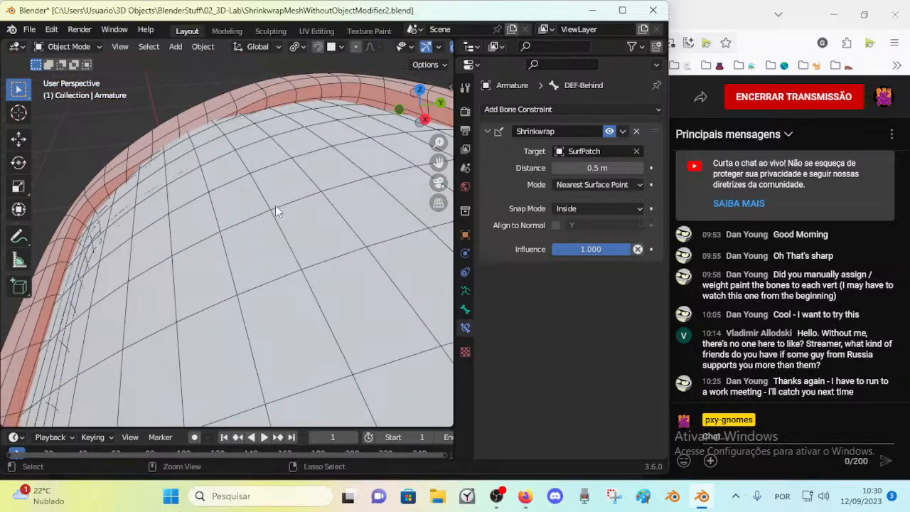
{"action": "left_click", "coordinate": [268, 110]}
{"action": "middle_click_drag", "start_coordinate": [268, 110], "coordinate": [321, 294]}
{"action": "key", "text": "Tab"}
{"action": "key", "text": "Tab"}
{"action": "middle_click_drag", "start_coordinate": [261, 186], "coordinate": [243, 227]}
{"action": "middle_click_drag", "start_coordinate": [239, 165], "coordinate": [193, 246]}
{"action": "key", "text": "Tab"}
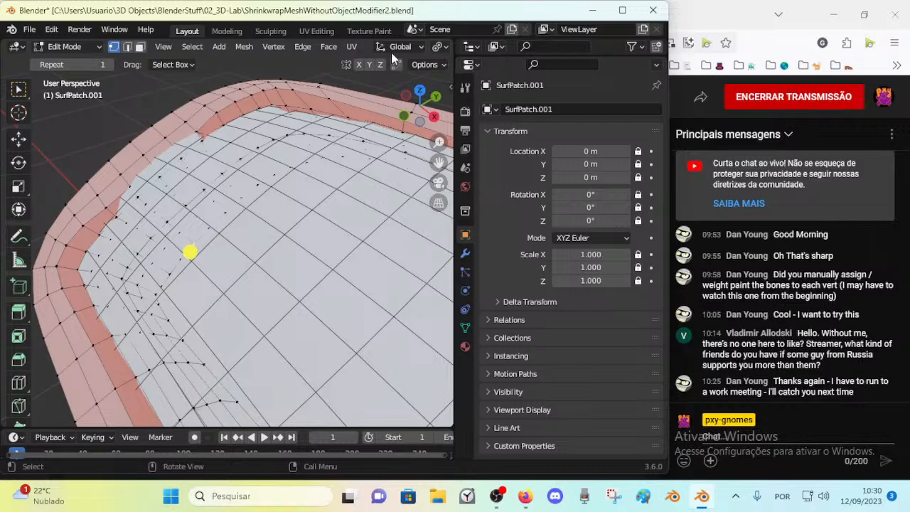
Review the Face Project snapping options, and hide the wireframe overlay to reveal the inner edges of SurfPatch.001
{"action": "scroll", "coordinate": [392, 56], "scroll_direction": "down", "scroll_amount": 3}
{"action": "left_click", "coordinate": [403, 47]}
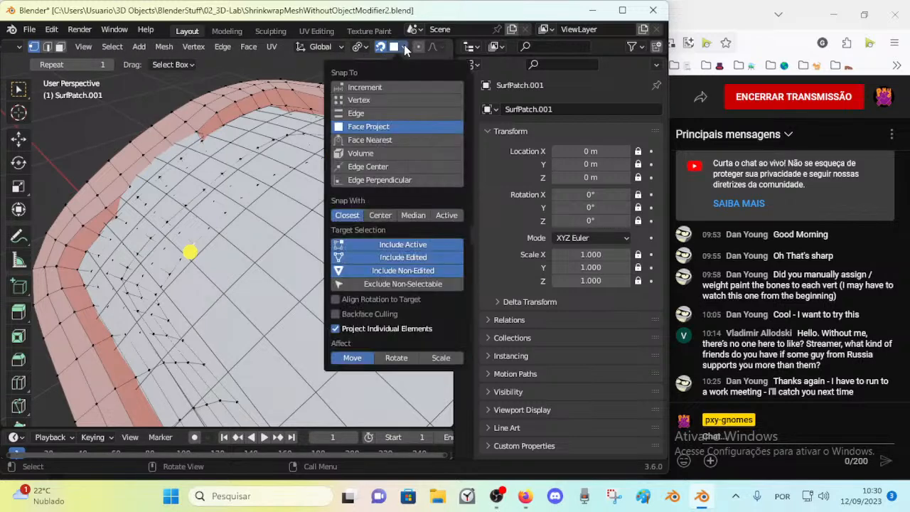
{"action": "key", "text": "ctrl+alt+z"}
{"action": "key", "text": "alt+z"}
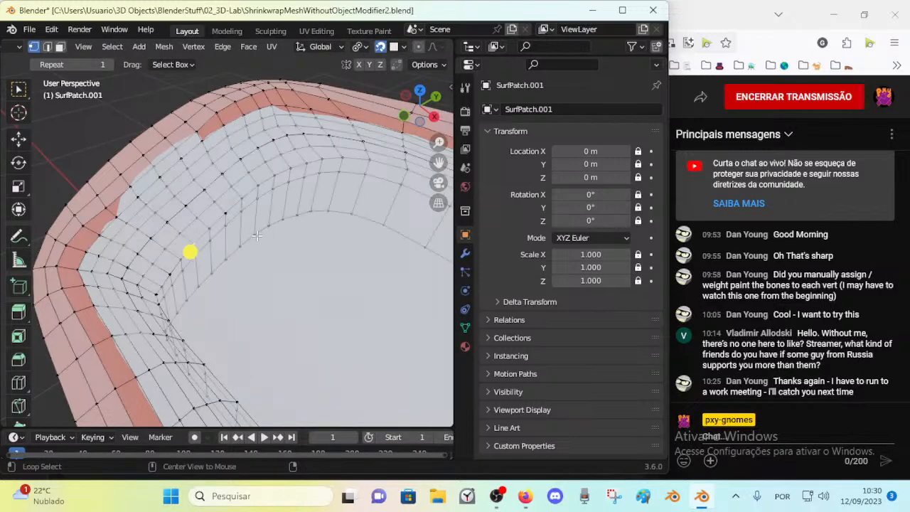
{"action": "middle_click_drag", "start_coordinate": [227, 236], "coordinate": [250, 225]}
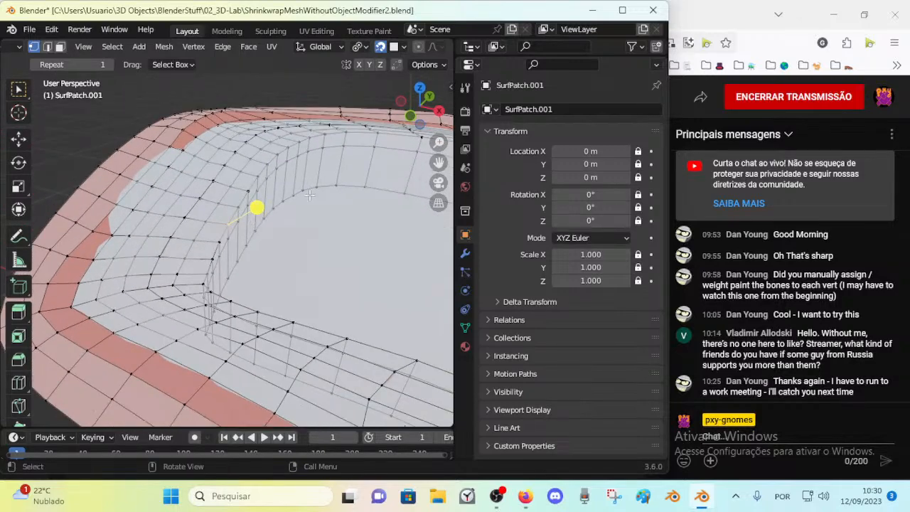
Test moving a SurfPatch.001 vertex near the eyelid's inner fold, and cancel the move
{"action": "key", "text": "g"}
{"action": "left_click", "coordinate": [362, 229]}
{"action": "middle_click_drag", "start_coordinate": [363, 229], "coordinate": [304, 225]}
{"action": "key", "text": "ctrl+Tab"}
{"action": "key", "text": "4"}
{"action": "key", "text": "Tab"}
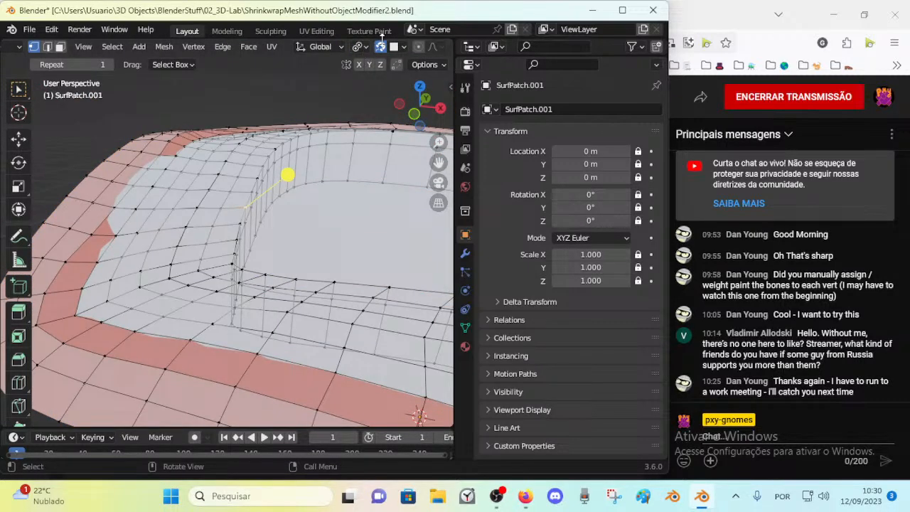
{"action": "key", "text": "g"}
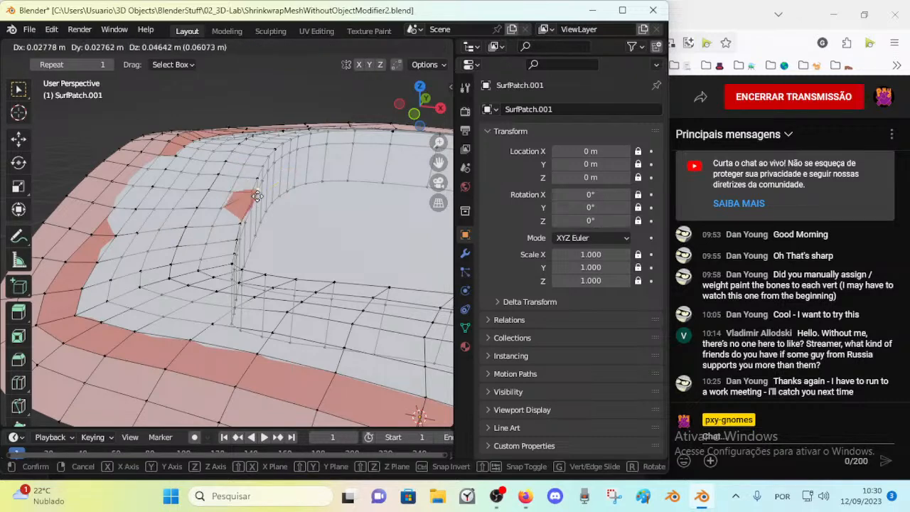
{"action": "right_click", "coordinate": [264, 213]}
Open the SurfPatch mesh in Edit Mode, test moving one of its vertices, and cancel the move
{"action": "key", "text": "Tab"}
{"action": "middle_click_drag", "start_coordinate": [264, 212], "coordinate": [213, 196]}
{"action": "left_click", "coordinate": [223, 213]}
{"action": "key", "text": "Tab"}
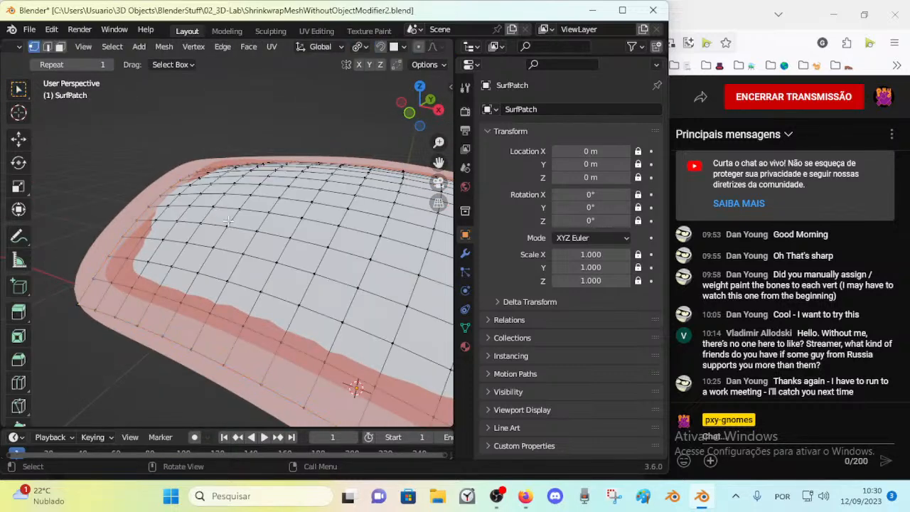
{"action": "left_click", "coordinate": [214, 205]}
{"action": "key", "text": "g"}
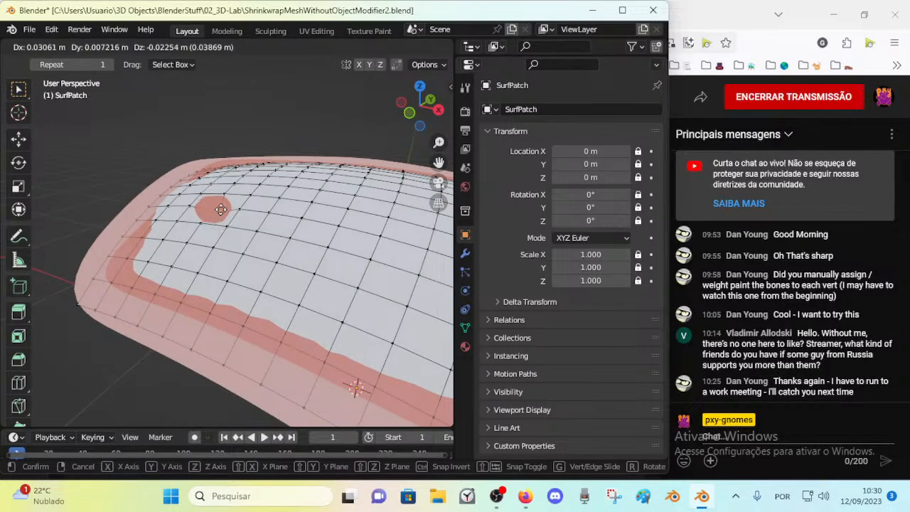
{"action": "right_click", "coordinate": [231, 212]}
{"action": "key", "text": "Tab"}
Select the armature beneath the eyelid surface and open it in Edit Mode
{"action": "middle_click_drag", "start_coordinate": [254, 223], "coordinate": [248, 199]}
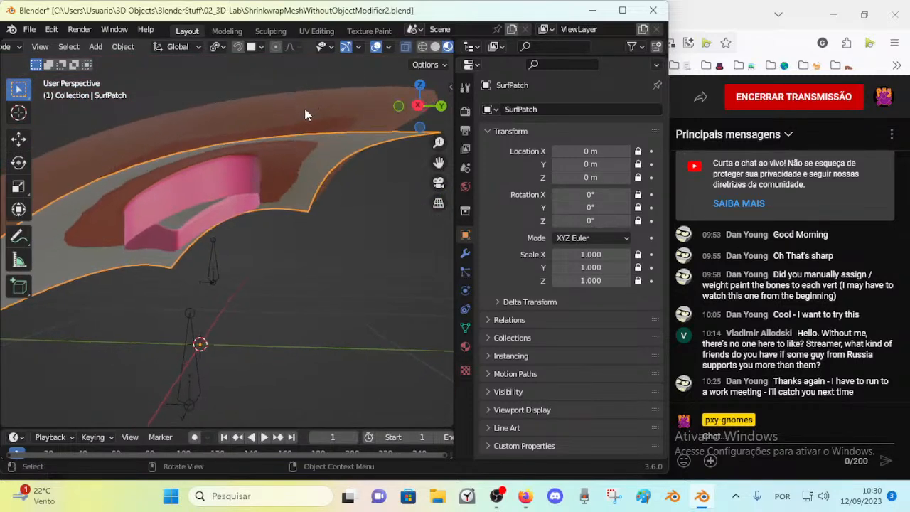
{"action": "left_click", "coordinate": [214, 250]}
{"action": "middle_click_drag", "start_coordinate": [213, 176], "coordinate": [217, 211]}
{"action": "key", "text": "Tab"}
{"action": "middle_click_drag", "start_coordinate": [235, 278], "coordinate": [245, 267]}
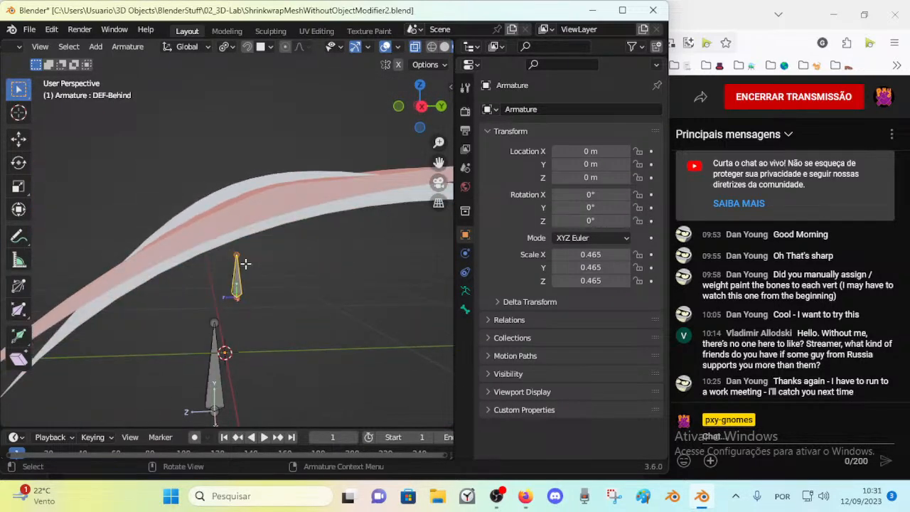
{"action": "key", "text": "ctrl+Tab"}
{"action": "left_click", "coordinate": [212, 202]}
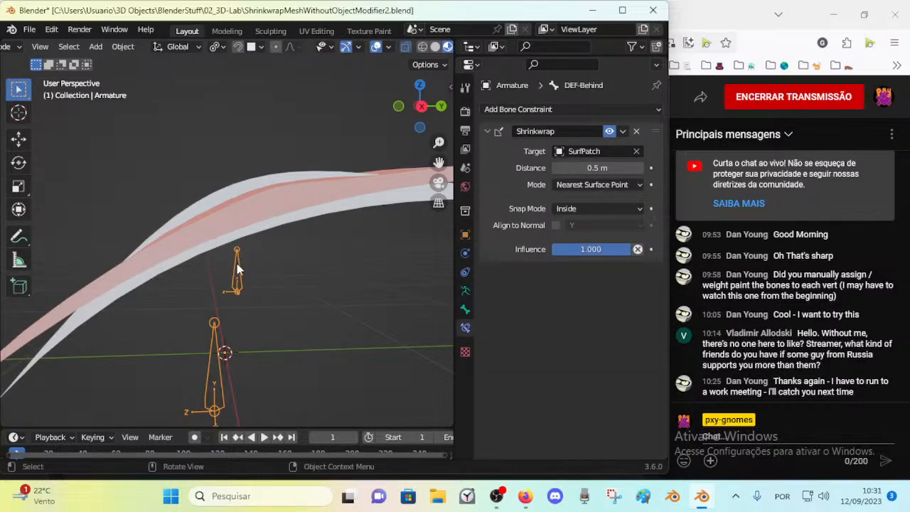
{"action": "key", "text": "Tab"}
Add a new bone to the armature and move it close to the eyelid surface
{"action": "middle_click_drag", "start_coordinate": [188, 203], "coordinate": [220, 228]}
{"action": "scroll", "coordinate": [232, 240], "scroll_direction": "down", "scroll_amount": 5}
{"action": "key", "text": "shift+a"}
{"action": "key", "text": "g"}
{"action": "left_click", "coordinate": [215, 142]}
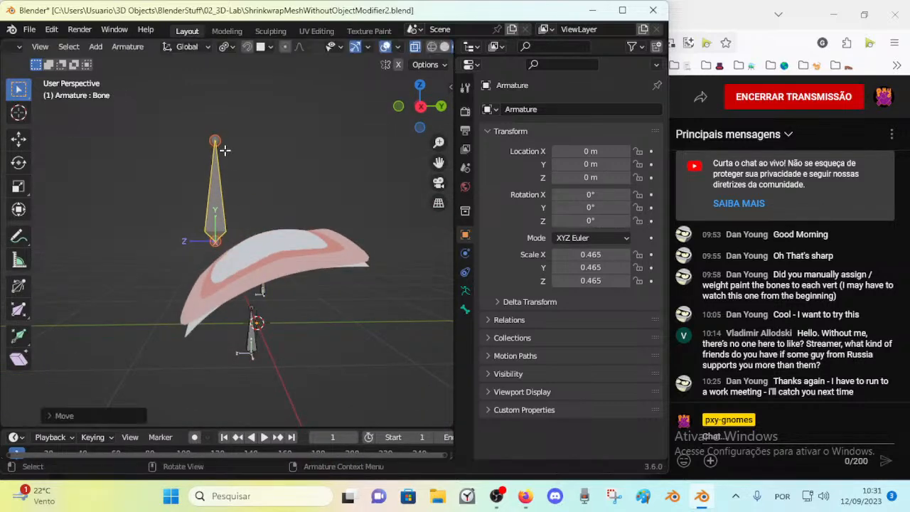
{"action": "key", "text": "g"}
{"action": "left_click", "coordinate": [216, 206]}
Reposition the new bone from several angles to bring it near the corner of the eyelid surface
{"action": "middle_click_drag", "start_coordinate": [216, 207], "coordinate": [224, 269]}
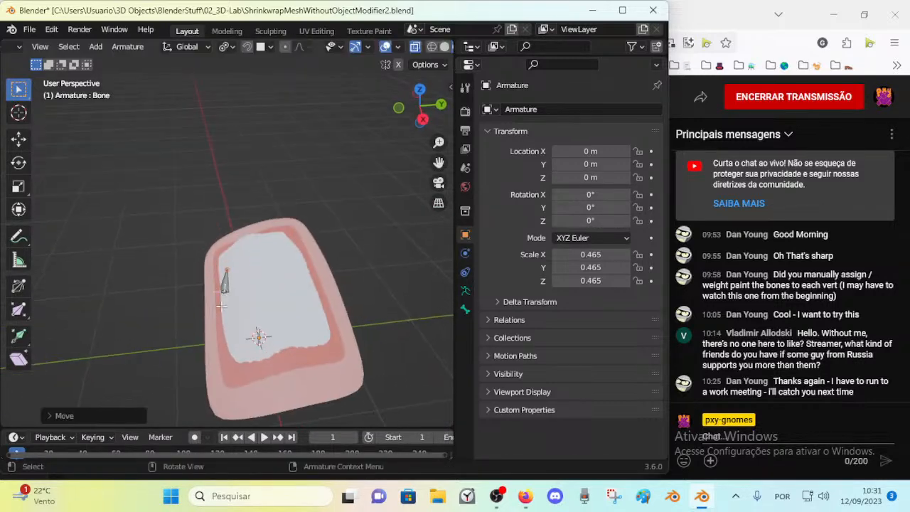
{"action": "scroll", "coordinate": [227, 292], "scroll_direction": "up", "scroll_amount": 4}
{"action": "left_click", "coordinate": [231, 326]}
{"action": "key", "text": "g"}
{"action": "left_click", "coordinate": [232, 277]}
{"action": "middle_click_drag", "start_coordinate": [204, 309], "coordinate": [346, 244]}
{"action": "scroll", "coordinate": [272, 291], "scroll_direction": "up", "scroll_amount": 3}
{"action": "key", "text": "g"}
{"action": "left_click", "coordinate": [280, 264]}
{"action": "middle_click_drag", "start_coordinate": [278, 181], "coordinate": [254, 238]}
Return to Object Mode and hide the SurfPatch.001 mesh
{"action": "key", "text": "ctrl+Tab"}
{"action": "left_click", "coordinate": [226, 232]}
{"action": "left_click", "coordinate": [224, 227]}
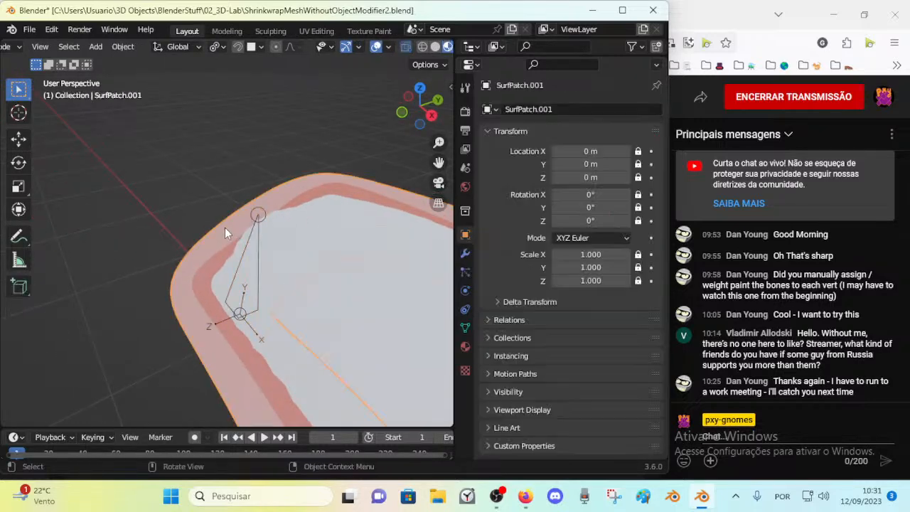
{"action": "key", "text": "h"}
Reopen the armature in Edit Mode and show the wireframe overlay on the SurfPatch surface
{"action": "left_click", "coordinate": [238, 319]}
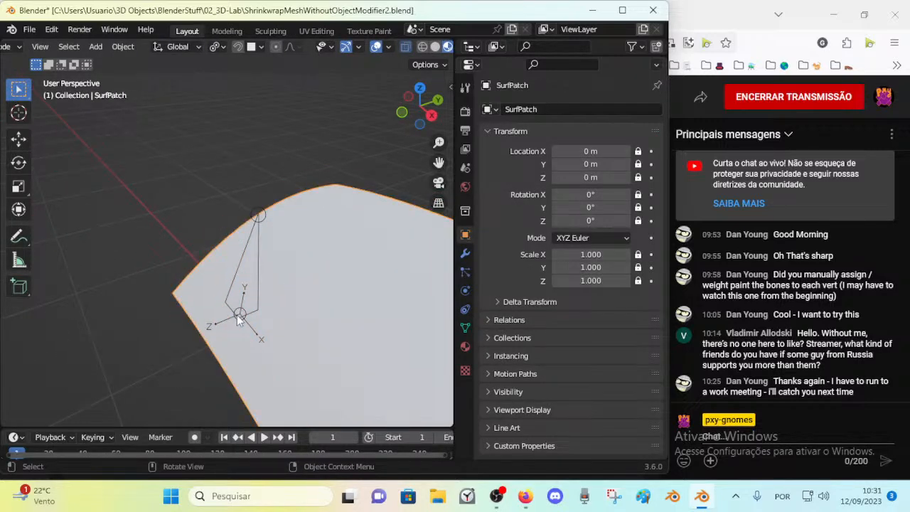
{"action": "key", "text": "Tab"}
{"action": "key", "text": "ctrl+Tab"}
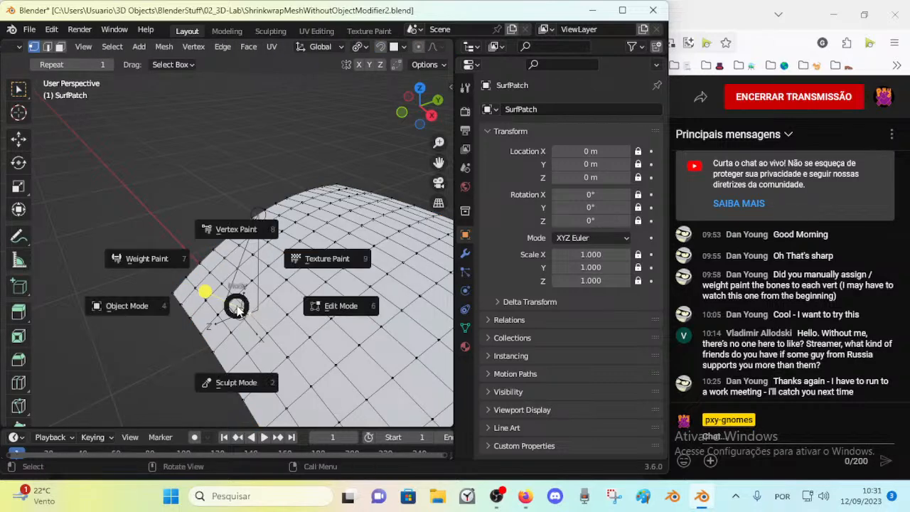
{"action": "left_click", "coordinate": [238, 309]}
{"action": "left_click", "coordinate": [241, 311]}
{"action": "key", "text": "Tab"}
{"action": "middle_click_drag", "start_coordinate": [253, 291], "coordinate": [229, 317]}
{"action": "key", "text": "alt+shift+z"}
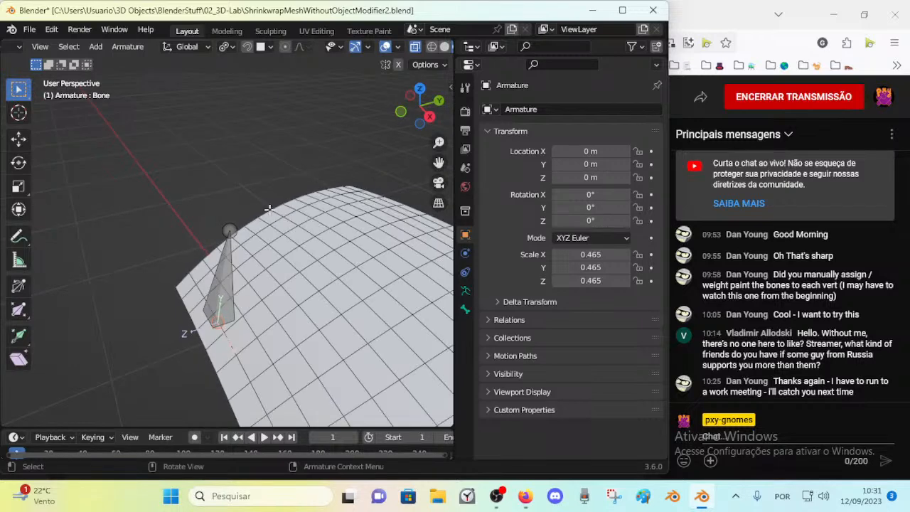
Select the new bone, turn on bone names and set the armature display to B-Bone
{"action": "left_click", "coordinate": [228, 232]}
{"action": "middle_click_drag", "start_coordinate": [230, 232], "coordinate": [238, 227]}
{"action": "left_click", "coordinate": [223, 246]}
{"action": "left_click", "coordinate": [463, 292]}
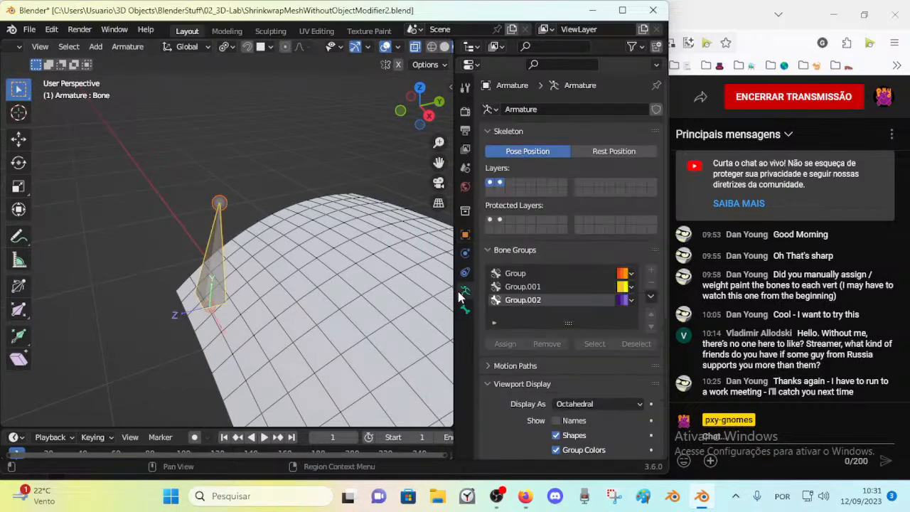
{"action": "scroll", "coordinate": [546, 349], "scroll_direction": "down", "scroll_amount": 3}
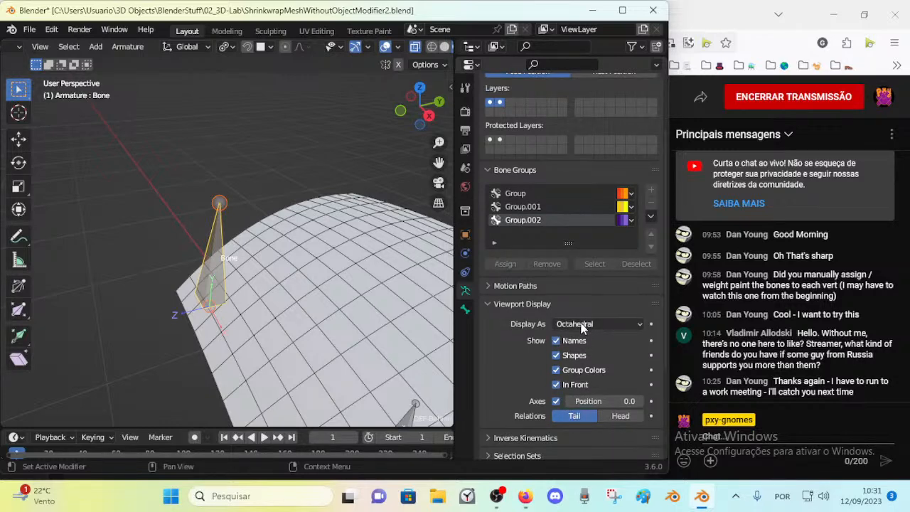
{"action": "left_click", "coordinate": [570, 324]}
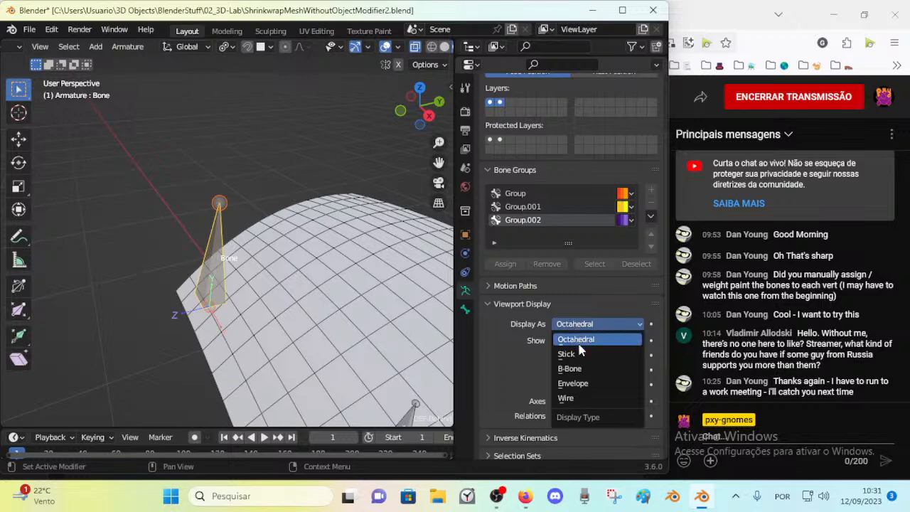
{"action": "left_click", "coordinate": [580, 369]}
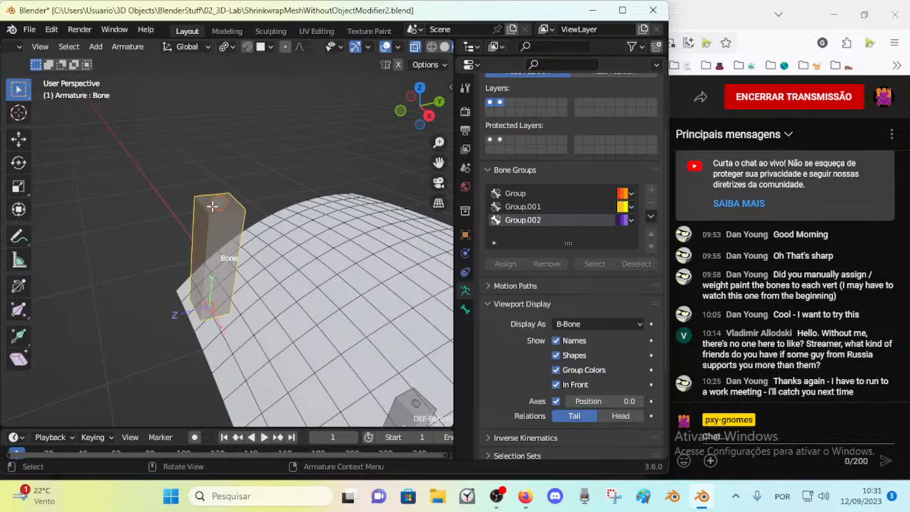
Shorten the new bone by scaling, and enlarge its B-Bone display thickness
{"action": "middle_click_drag", "start_coordinate": [216, 205], "coordinate": [316, 203]}
{"action": "key", "text": "s"}
{"action": "left_click", "coordinate": [313, 232]}
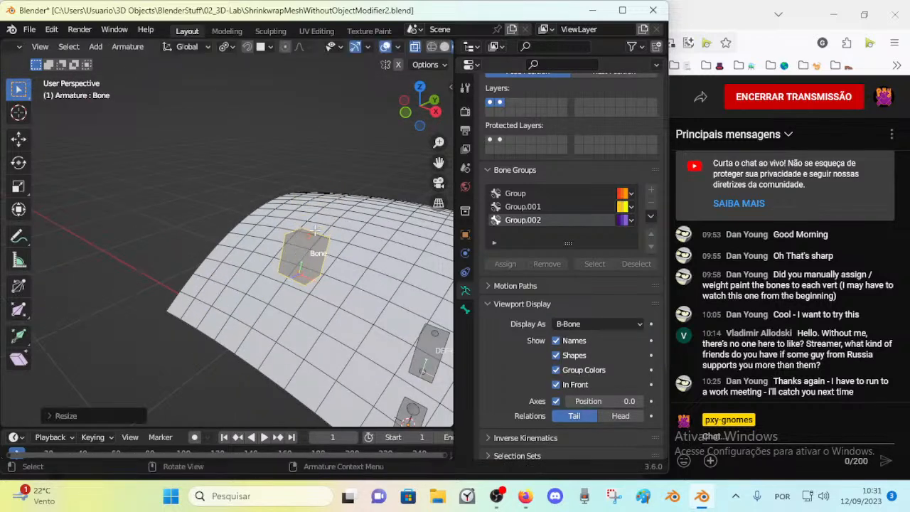
{"action": "key", "text": "ctrl+alt+s"}
{"action": "left_click", "coordinate": [307, 233]}
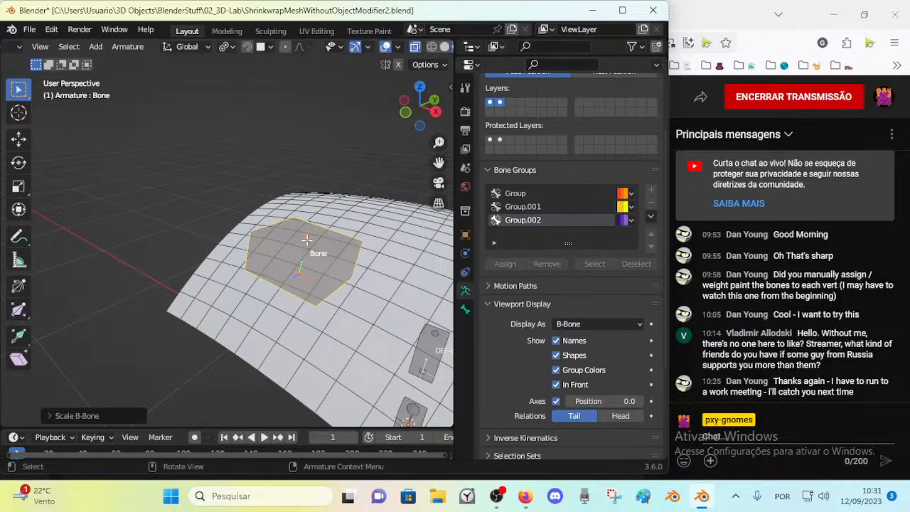
Move the new bone toward the surface's corner and rotate it toward the surface's slope
{"action": "middle_click_drag", "start_coordinate": [307, 240], "coordinate": [210, 237]}
{"action": "key", "text": "g"}
{"action": "left_click", "coordinate": [193, 256]}
{"action": "middle_click_drag", "start_coordinate": [224, 201], "coordinate": [212, 164]}
{"action": "key", "text": "r"}
{"action": "left_click", "coordinate": [232, 213]}
{"action": "middle_click_drag", "start_coordinate": [199, 215], "coordinate": [171, 189]}
Refine the bone's rotation and position until it lies along the SurfPatch corner
{"action": "left_click", "coordinate": [320, 353]}
{"action": "key", "text": "g"}
{"action": "left_click", "coordinate": [253, 302]}
{"action": "key", "text": "r"}
{"action": "left_click", "coordinate": [170, 183]}
{"action": "key", "text": "g"}
{"action": "left_click", "coordinate": [178, 240]}
{"action": "middle_click_drag", "start_coordinate": [179, 239], "coordinate": [180, 274]}
{"action": "left_click", "coordinate": [183, 285]}
{"action": "key", "text": "g"}
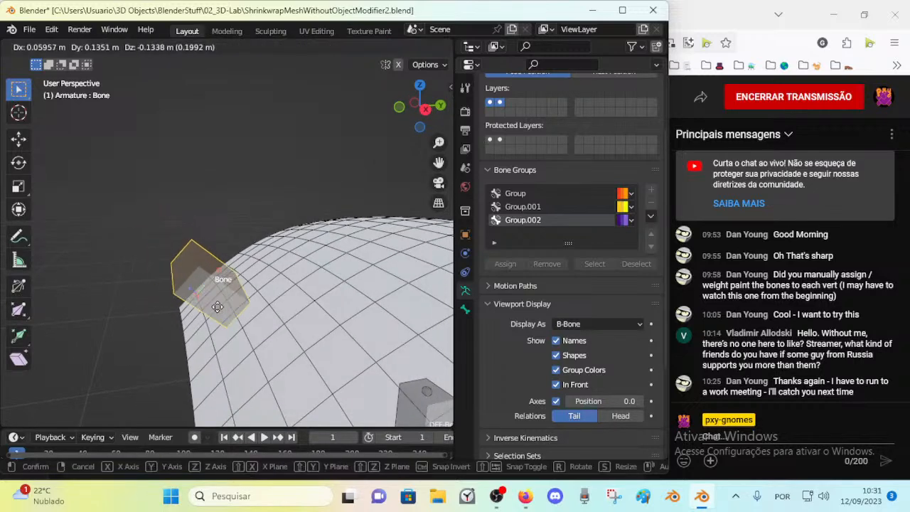
{"action": "left_click", "coordinate": [243, 307]}
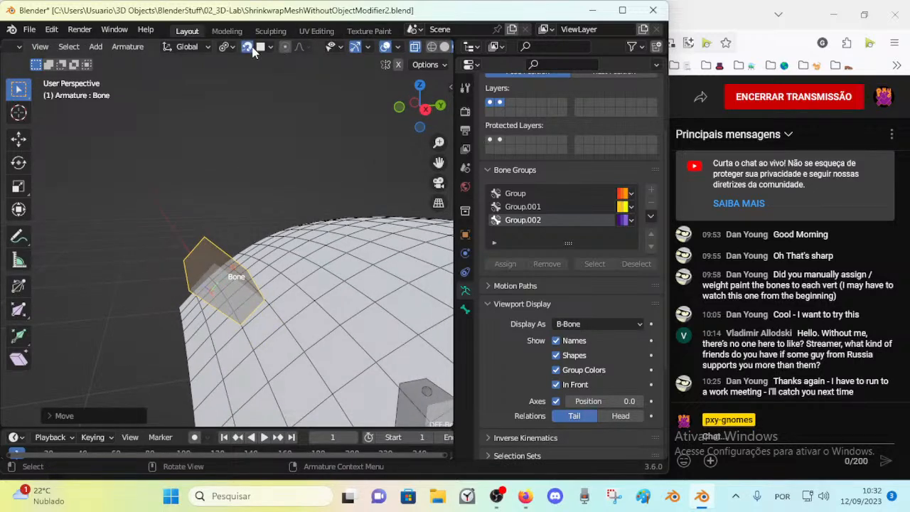
Enable face snapping and move the bone and its ends onto the SurfPatch surface
{"action": "left_click", "coordinate": [247, 47]}
{"action": "left_click", "coordinate": [263, 47]}
{"action": "key", "text": "g"}
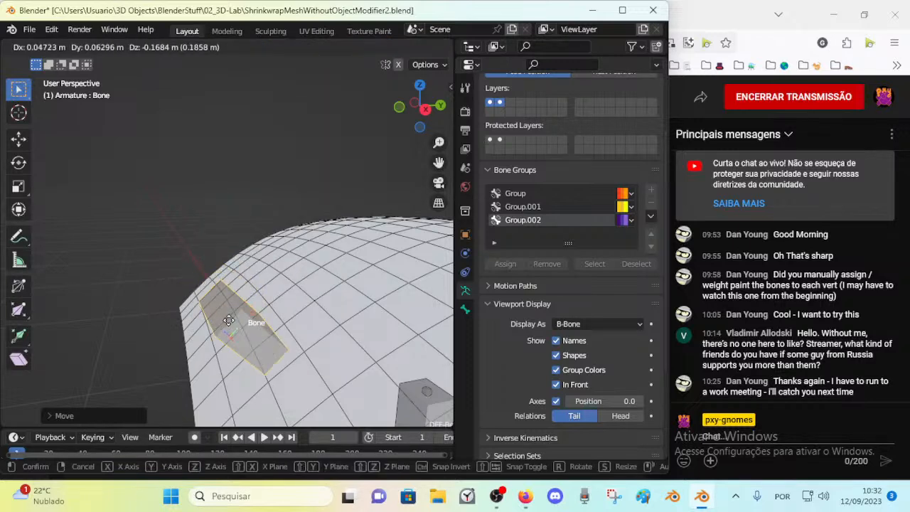
{"action": "middle_click_drag", "start_coordinate": [246, 286], "coordinate": [287, 271]}
{"action": "left_click", "coordinate": [248, 306]}
{"action": "key", "text": "g"}
{"action": "left_click", "coordinate": [242, 317]}
{"action": "key", "text": "g"}
{"action": "left_click", "coordinate": [199, 308]}
{"action": "scroll", "coordinate": [263, 283], "scroll_direction": "down", "scroll_amount": 1}
{"action": "key", "text": "g"}
{"action": "left_click", "coordinate": [333, 300]}
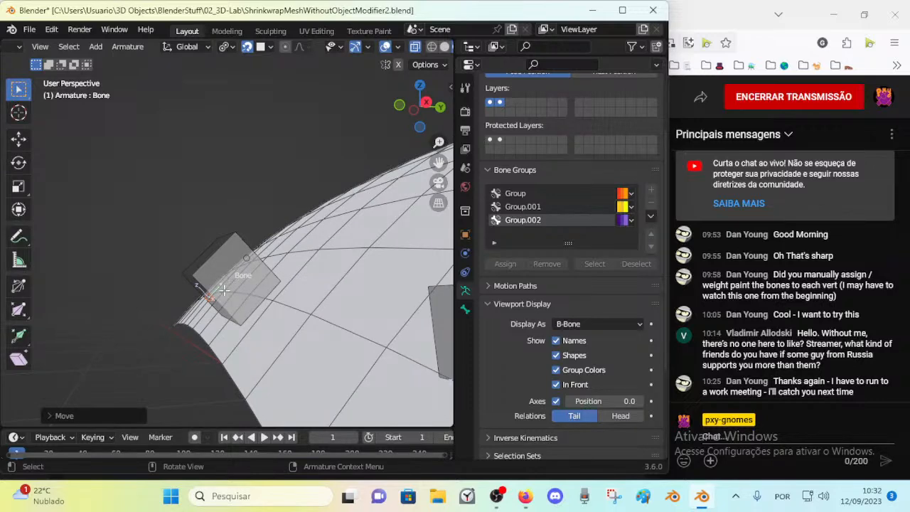
Place the 3D cursor at the snapped bone's head and add another bone there
{"action": "key", "text": "shift+s"}
{"action": "key", "text": "2"}
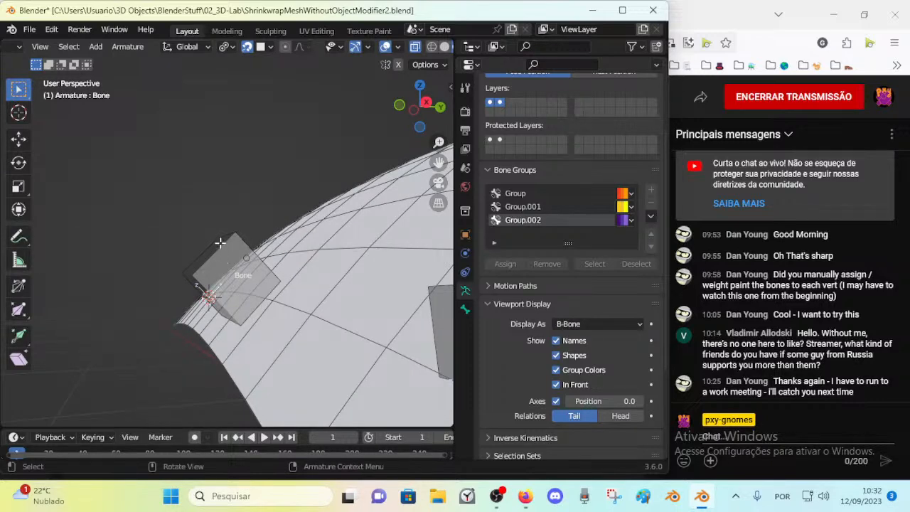
{"action": "key", "text": "shift+a"}
{"action": "left_click", "coordinate": [217, 179]}
{"action": "middle_click_drag", "start_coordinate": [217, 177], "coordinate": [218, 194]}
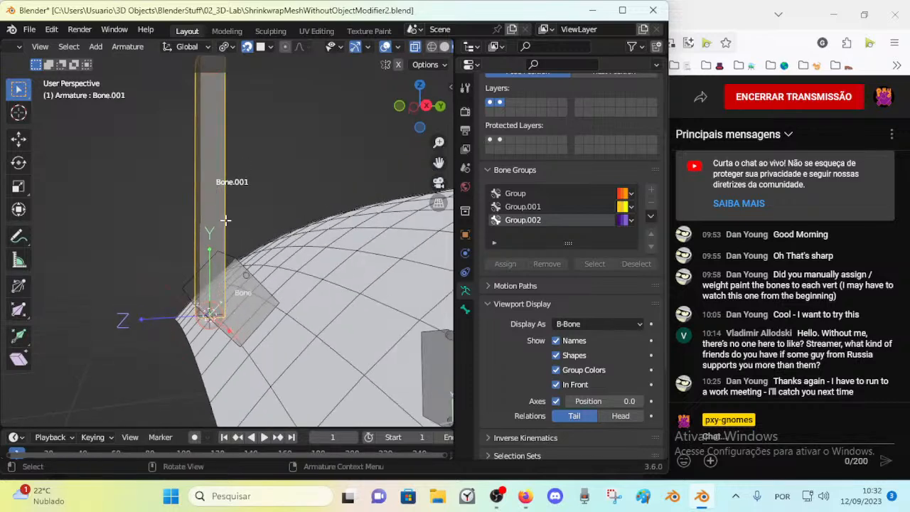
{"action": "left_click", "coordinate": [244, 285]}
{"action": "key", "text": "F2"}
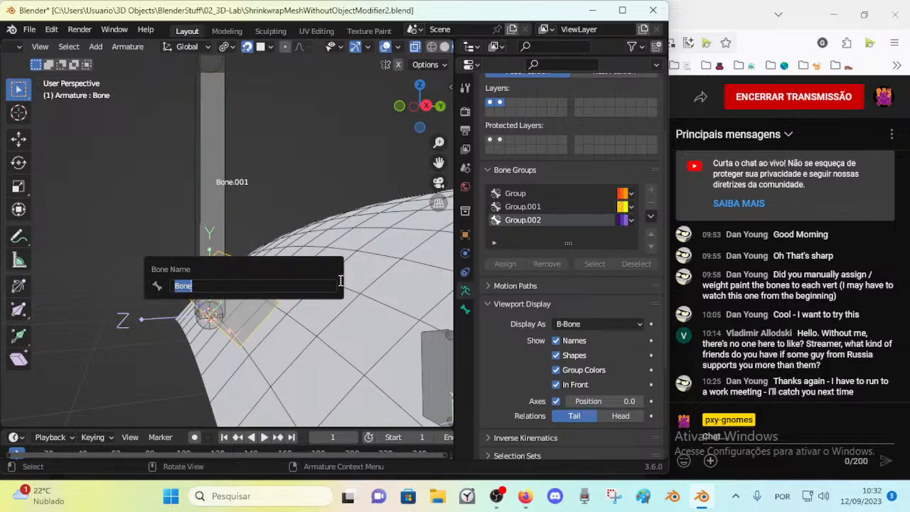
{"action": "key", "text": "Escape"}
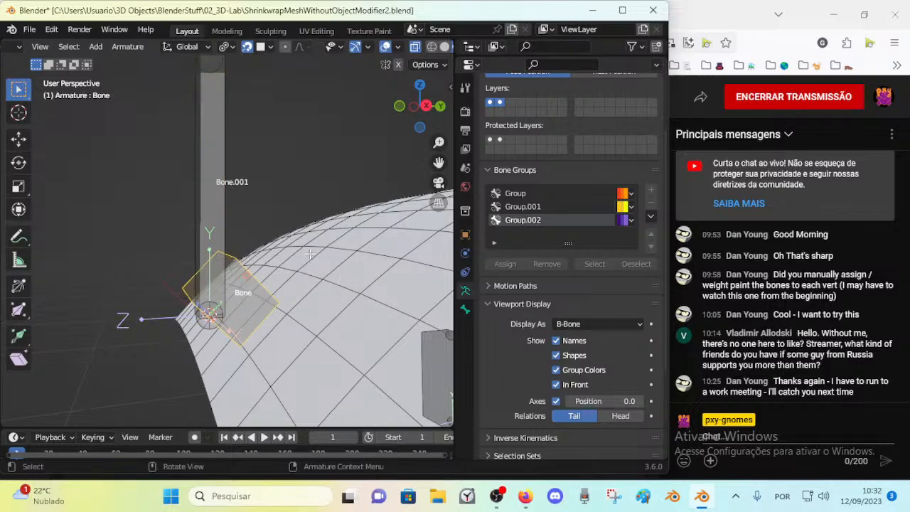
Parent the short tilted bone to the tall vertical bone with Keep Offset
{"action": "left_click", "coordinate": [207, 198]}
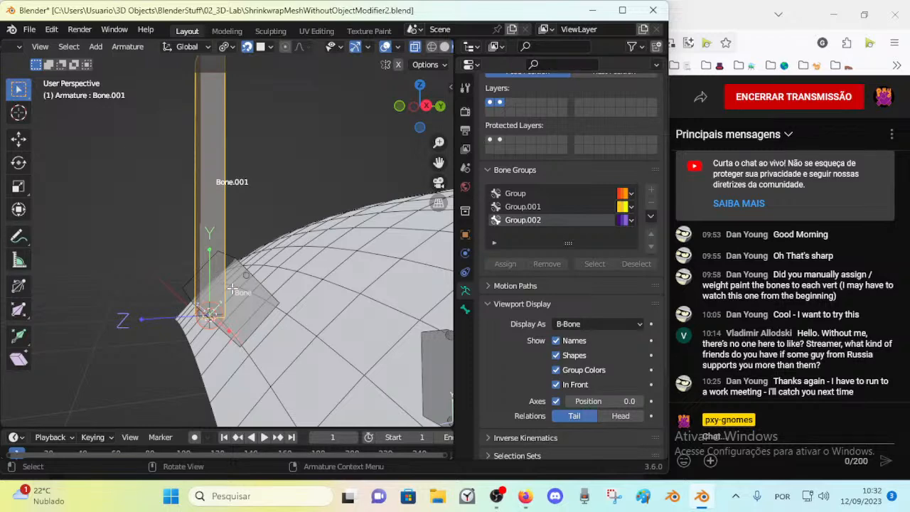
{"action": "left_click", "coordinate": [238, 302]}
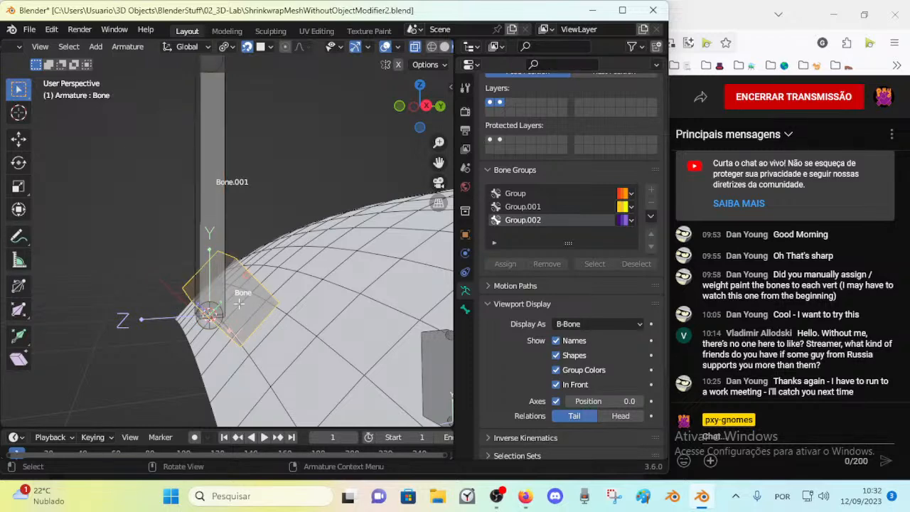
{"action": "left_click", "coordinate": [209, 231], "text": "shift"}
{"action": "key", "text": "ctrl+p"}
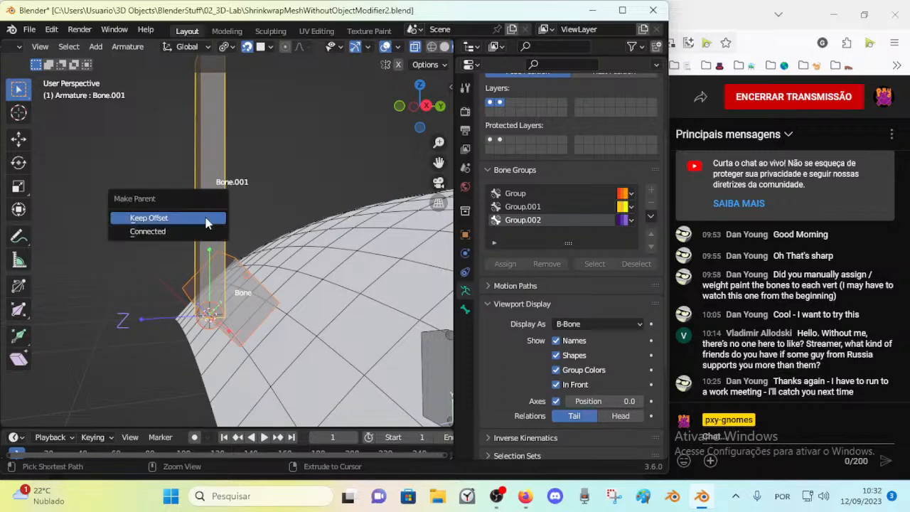
{"action": "left_click", "coordinate": [206, 219]}
Select only the short child bone, test moving it, and cancel the move and a further parenting attempt
{"action": "key", "text": "alt+a"}
{"action": "left_click", "coordinate": [247, 297]}
{"action": "key", "text": "g"}
{"action": "right_click", "coordinate": [318, 275]}
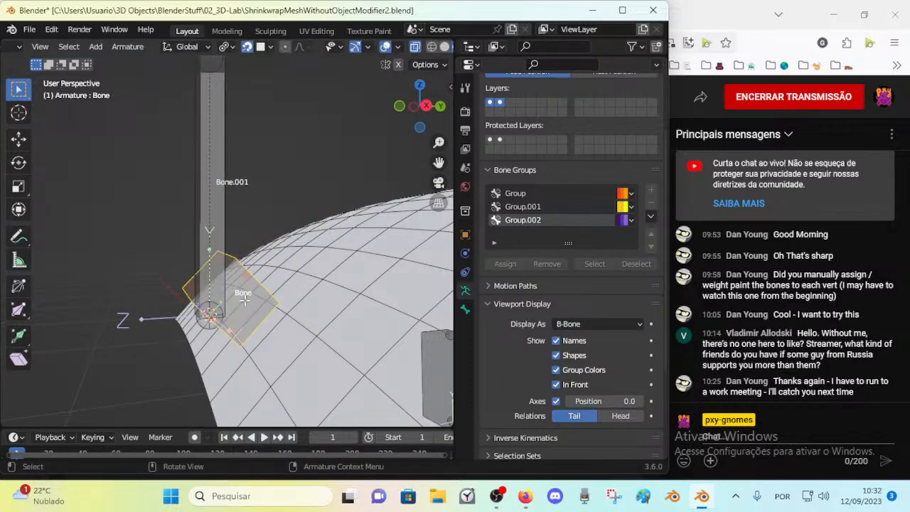
{"action": "key", "text": "ctrl+p"}
{"action": "key", "text": "Escape"}
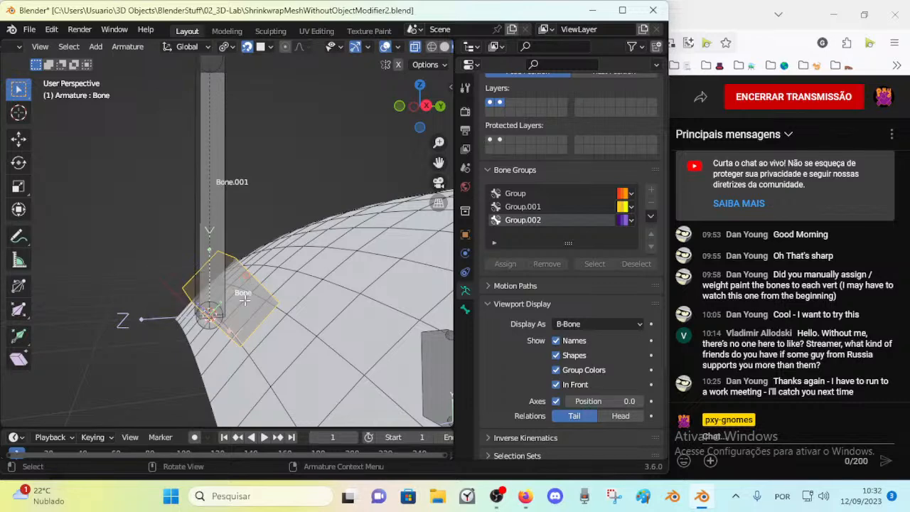
Parent the short tilted bone to the tall vertical bone with Connected
{"action": "left_click", "coordinate": [210, 218], "text": "shift"}
{"action": "key", "text": "ctrl+p"}
{"action": "left_click", "coordinate": [209, 228]}
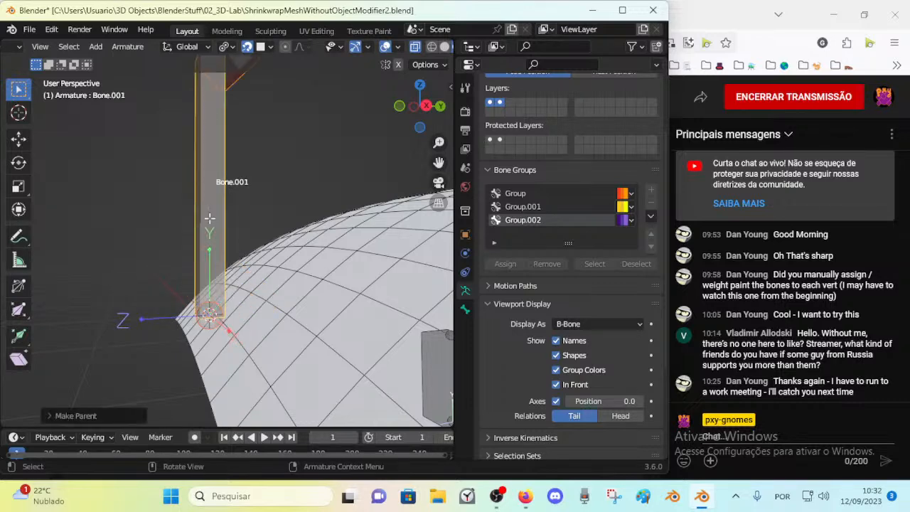
Reposition the vertical bone's head on the SurfPatch surface and place the 3D cursor at it
{"action": "scroll", "coordinate": [210, 218], "scroll_direction": "down", "scroll_amount": 4}
{"action": "scroll", "coordinate": [210, 218], "scroll_direction": "up", "scroll_amount": 3}
{"action": "middle_click_drag", "start_coordinate": [206, 282], "coordinate": [313, 298]}
{"action": "key", "text": "alt+a"}
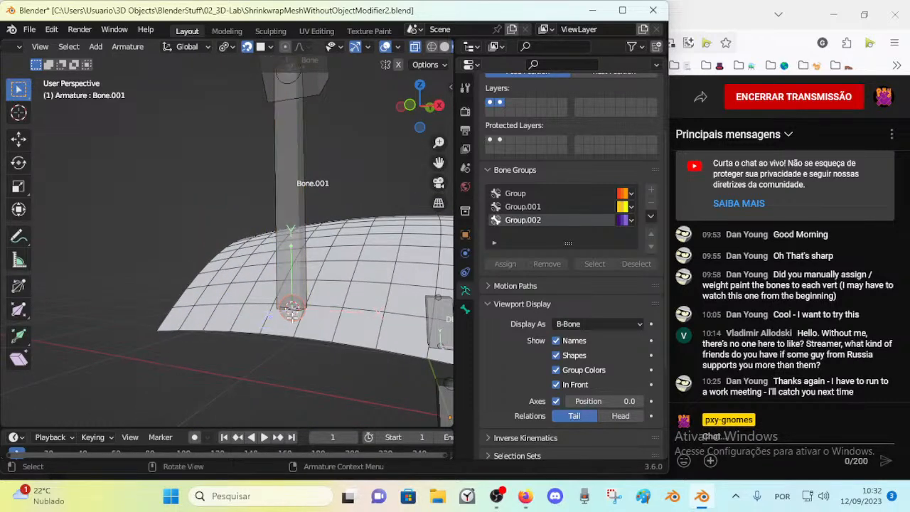
{"action": "key", "text": "g"}
{"action": "left_click", "coordinate": [259, 321]}
{"action": "middle_click_drag", "start_coordinate": [259, 320], "coordinate": [218, 330]}
{"action": "key", "text": "g"}
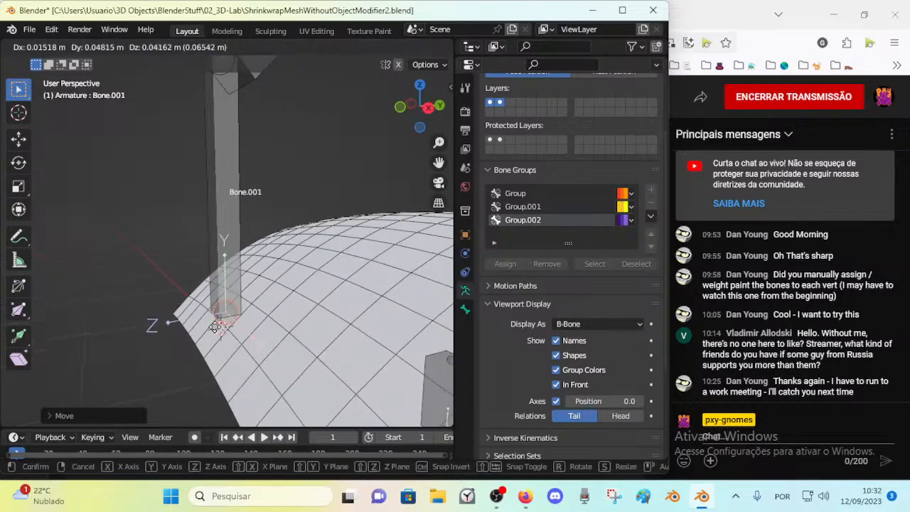
{"action": "left_click", "coordinate": [210, 327]}
{"action": "scroll", "coordinate": [227, 279], "scroll_direction": "down", "scroll_amount": 1}
{"action": "key", "text": "shift+s"}
{"action": "left_click", "coordinate": [224, 354]}
Disconnect the short tilted bone from the vertical bone's tip, selecting both bones first
{"action": "middle_click_drag", "start_coordinate": [255, 231], "coordinate": [256, 242]}
{"action": "left_click", "coordinate": [262, 108]}
{"action": "left_click", "coordinate": [224, 205], "text": "shift"}
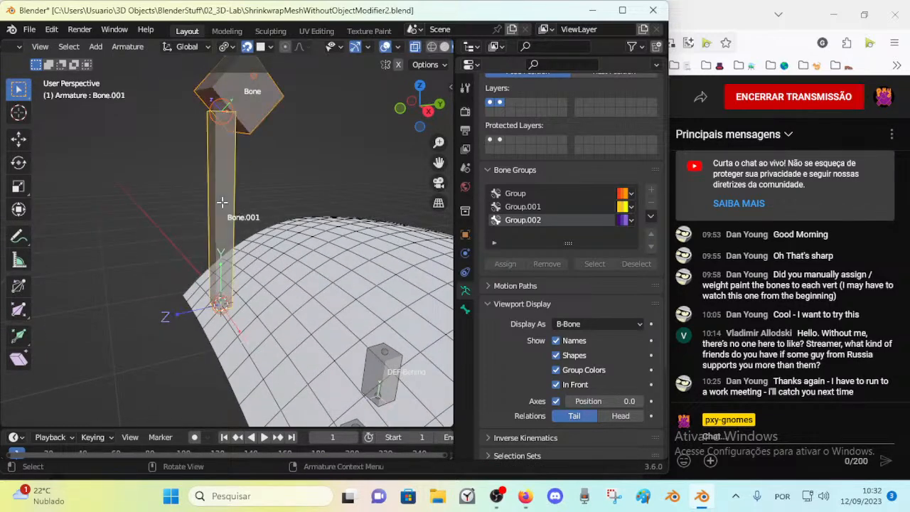
{"action": "key", "text": "ctrl+p"}
{"action": "left_click", "coordinate": [222, 204]}
{"action": "key", "text": "alt+p"}
{"action": "left_click", "coordinate": [222, 204]}
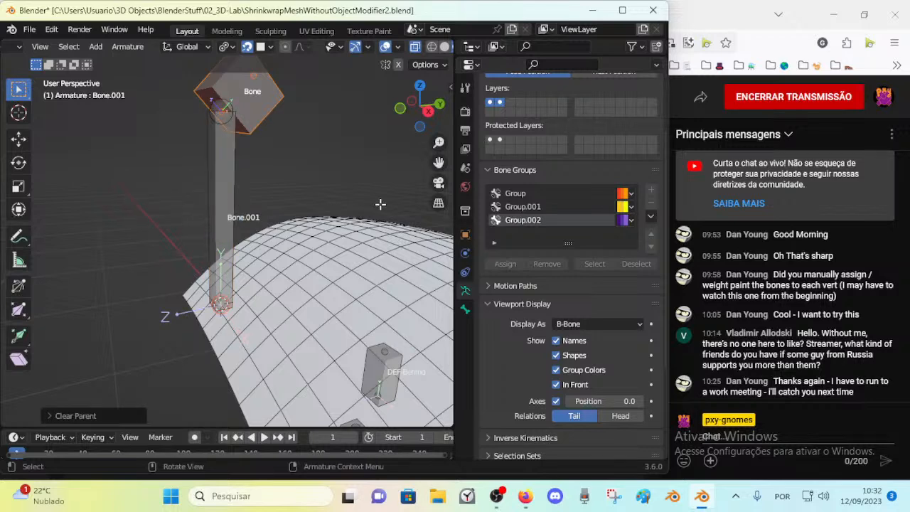
Turn on the Screencast Keys display and return to the Bone Layers settings
{"action": "key", "text": "n"}
{"action": "left_click_drag", "start_coordinate": [458, 193], "coordinate": [492, 193]}
{"action": "left_click", "coordinate": [318, 81]}
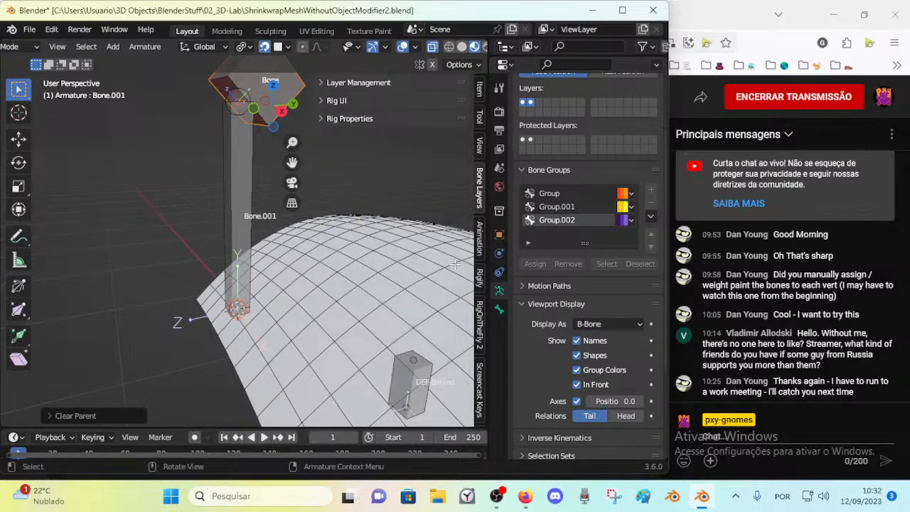
{"action": "scroll", "coordinate": [480, 276], "scroll_direction": "down", "scroll_amount": 3}
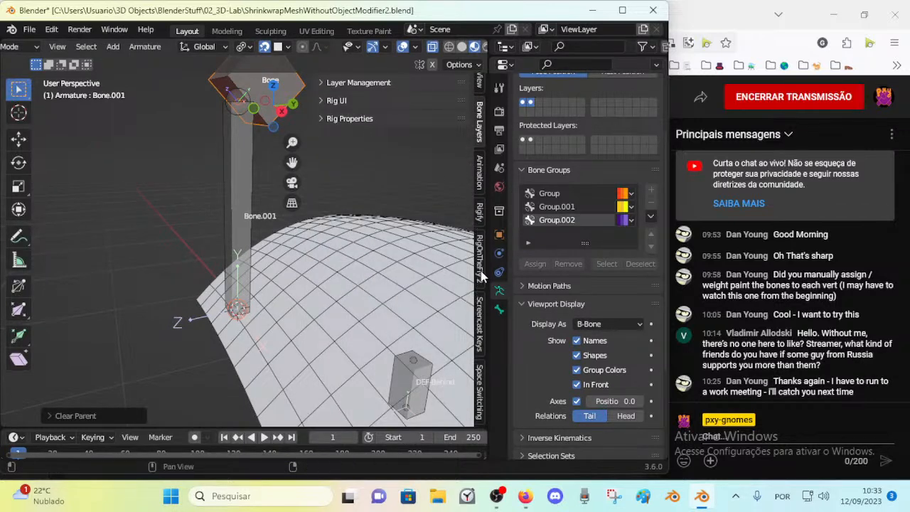
{"action": "left_click", "coordinate": [482, 318]}
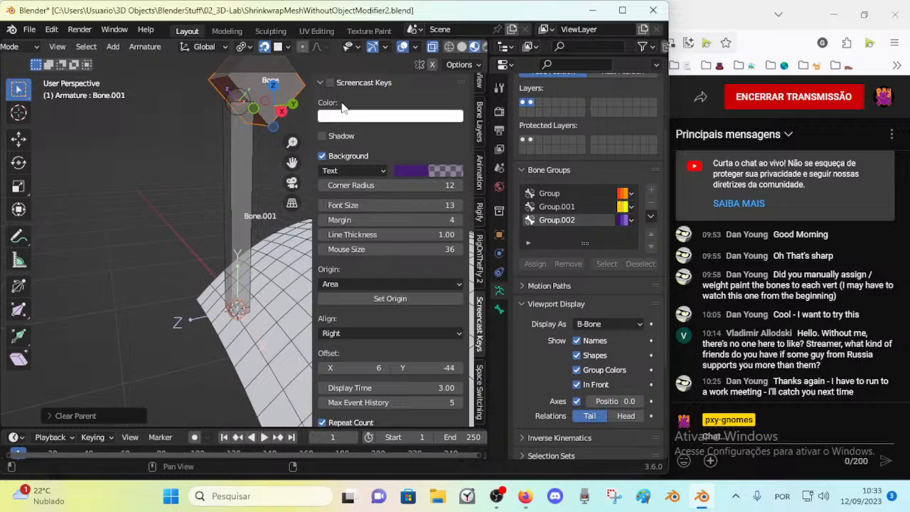
{"action": "left_click", "coordinate": [329, 83]}
{"action": "left_click", "coordinate": [478, 128]}
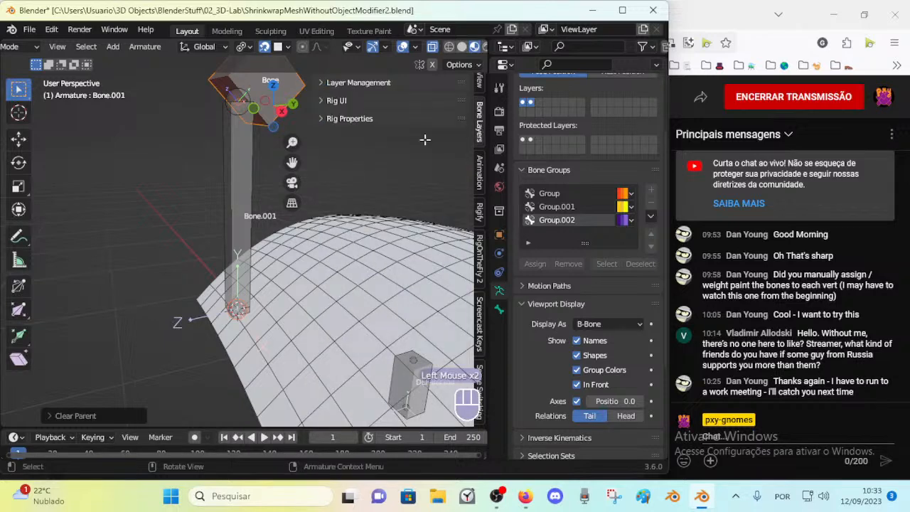
Reduce the B-Bone display thickness of the tall vertical bone
{"action": "middle_click_drag", "start_coordinate": [270, 209], "coordinate": [235, 237]}
{"action": "left_click", "coordinate": [230, 207]}
{"action": "key", "text": "ctrl+alt+s"}
{"action": "left_click", "coordinate": [232, 240]}
Increase the short tilted bone's B-Bone display thickness and scale the bone down to a flat shape
{"action": "left_click", "coordinate": [243, 107]}
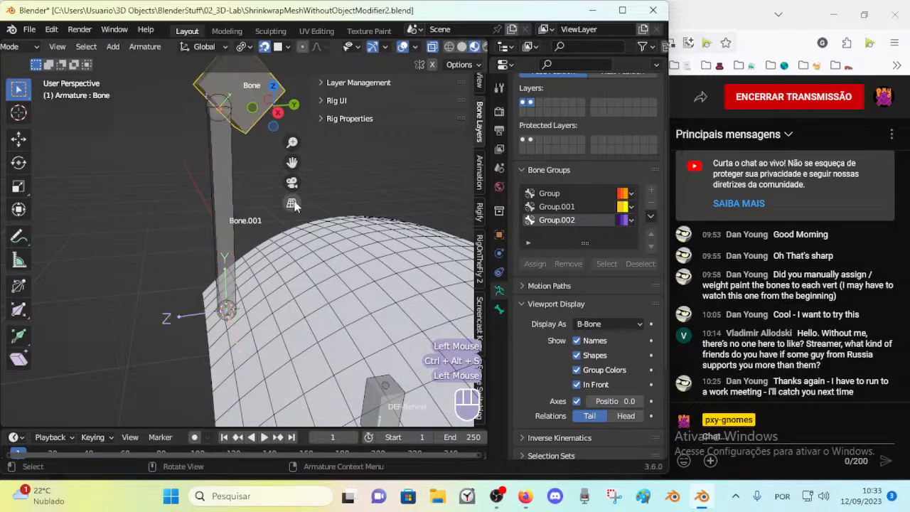
{"action": "key", "text": "ctrl+alt+s"}
{"action": "left_click", "coordinate": [281, 99]}
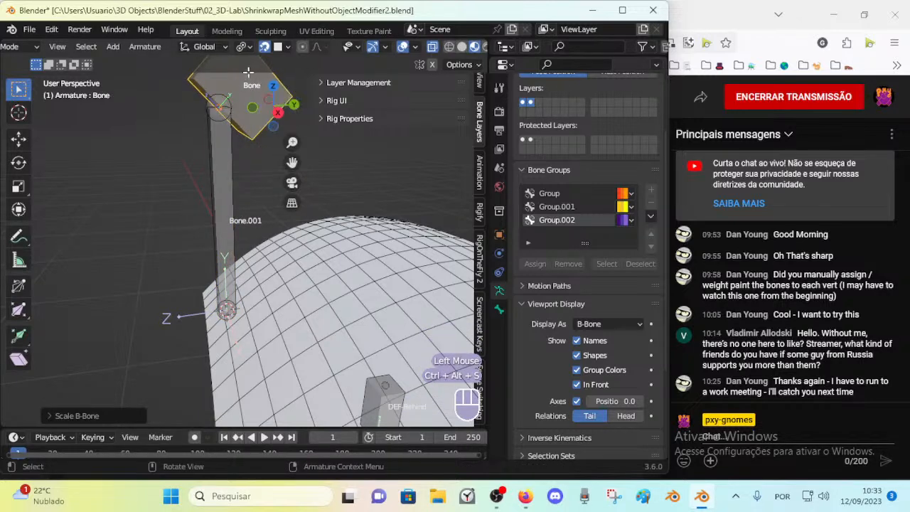
{"action": "key", "text": "s"}
{"action": "left_click", "coordinate": [230, 104]}
{"action": "middle_click_drag", "start_coordinate": [228, 148], "coordinate": [226, 181], "text": "shift"}
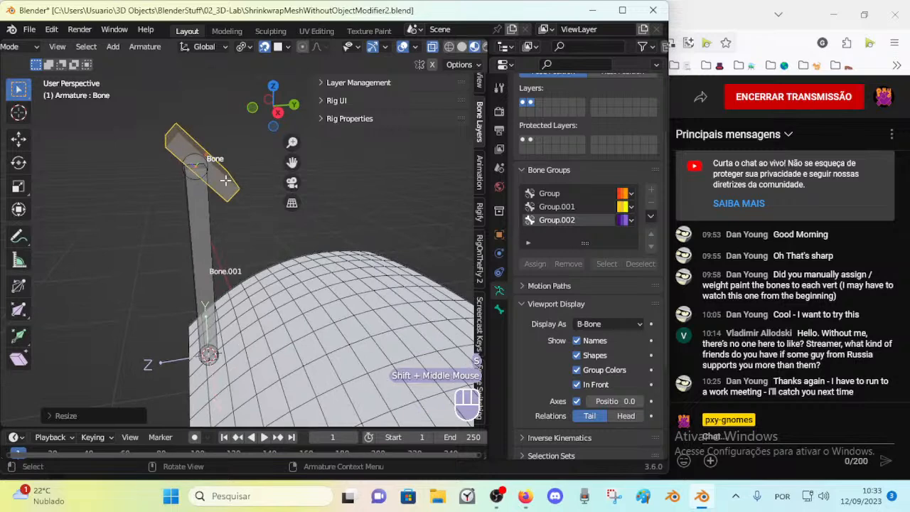
Rename the short flat bone as BBH.001
{"action": "left_click", "coordinate": [226, 180]}
{"action": "key", "text": "F2"}
{"action": "key", "text": "shift"}
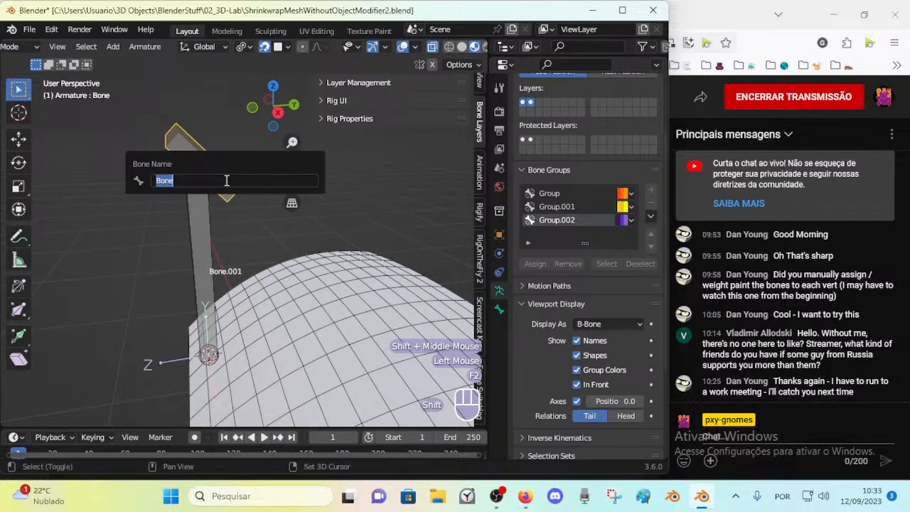
{"action": "type", "text": "Sta"}
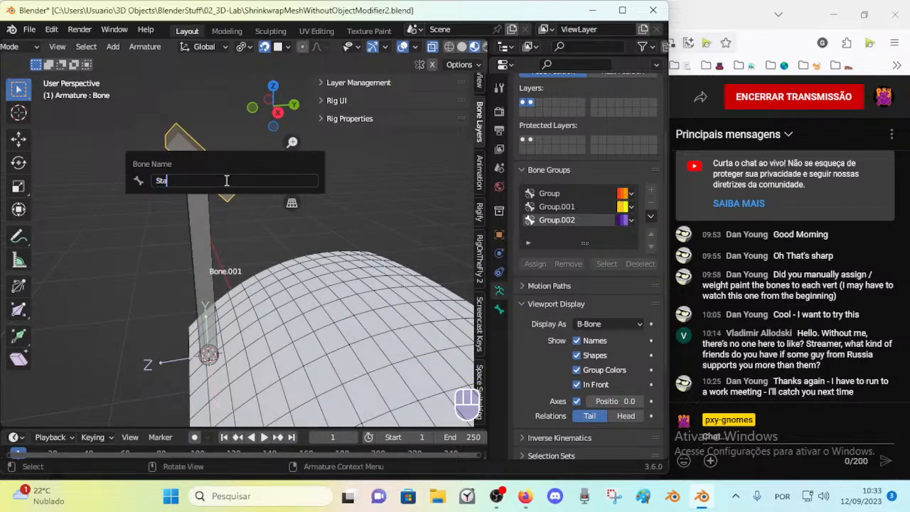
{"action": "type", "text": "Hand"}
{"action": "key", "text": "BackSpace"}
{"action": "key", "text": "BackSpace"}
{"action": "key", "text": "BackSpace"}
{"action": "key", "text": "BackSpace"}
{"action": "type", "text": "BBH"}
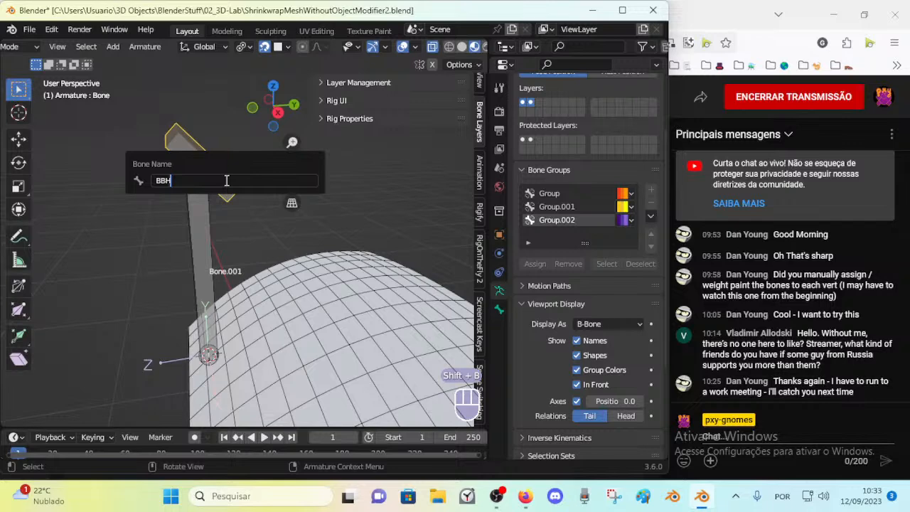
{"action": "type", "text": ".001"}
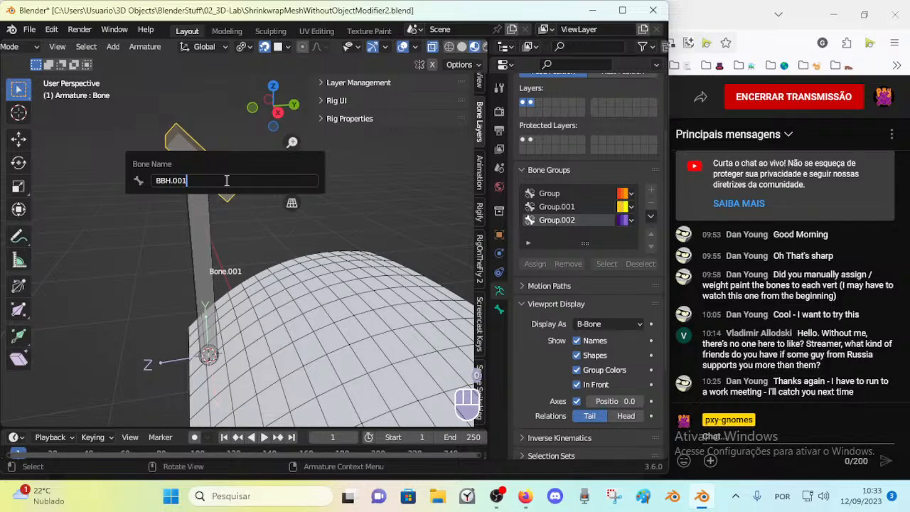
{"action": "key", "text": "Return"}
{"action": "middle_click_drag", "start_coordinate": [189, 223], "coordinate": [215, 155]}
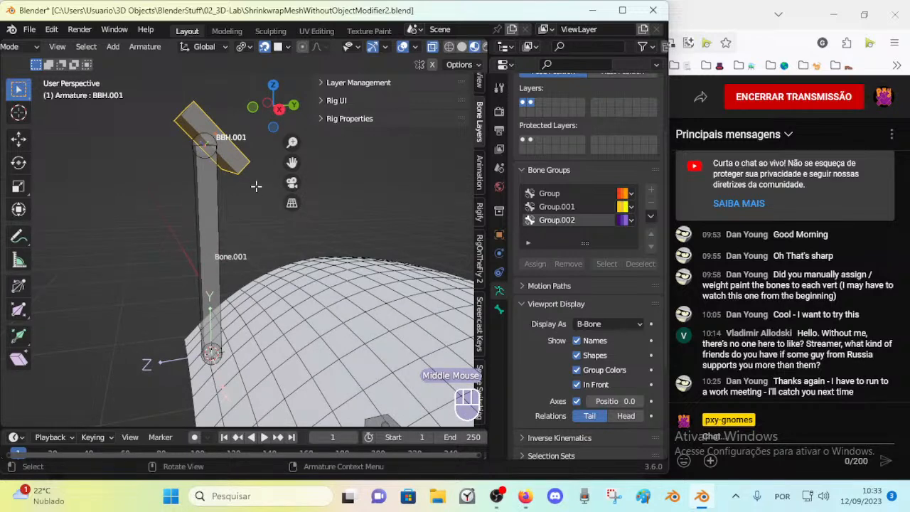
Move Bone.001's head along the SurfPatch surface with snapping and place the 3D cursor at it
{"action": "left_click", "coordinate": [208, 352]}
{"action": "middle_click_drag", "start_coordinate": [213, 363], "coordinate": [234, 334]}
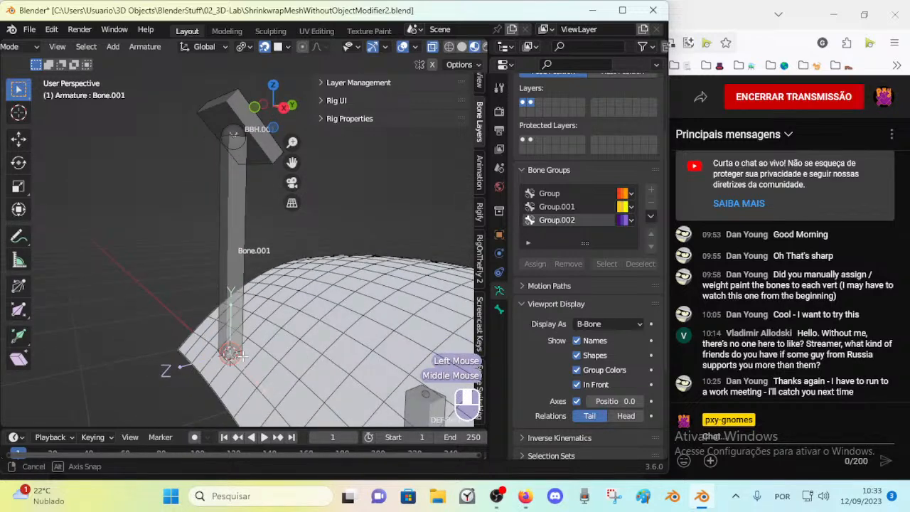
{"action": "left_click", "coordinate": [288, 46]}
{"action": "middle_click_drag", "start_coordinate": [191, 264], "coordinate": [277, 286]}
{"action": "key", "text": "g"}
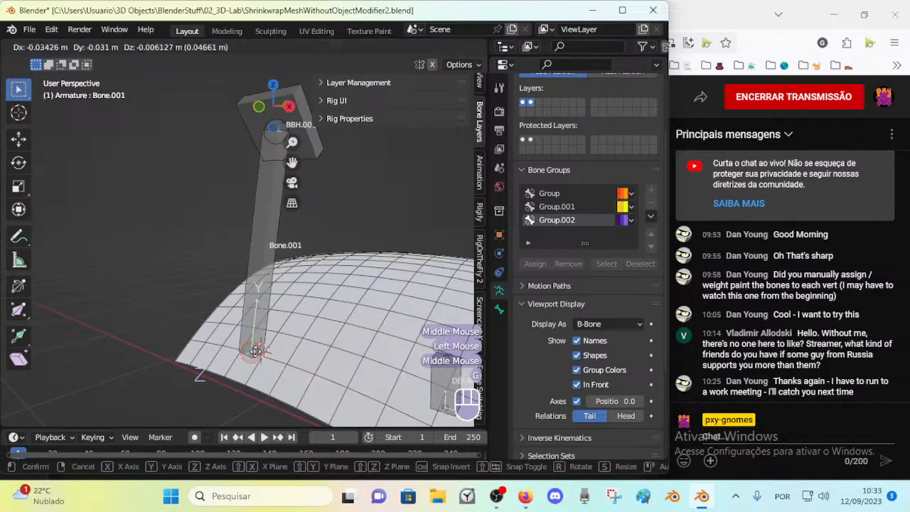
{"action": "left_click", "coordinate": [264, 353]}
{"action": "middle_click_drag", "start_coordinate": [264, 352], "coordinate": [258, 188]}
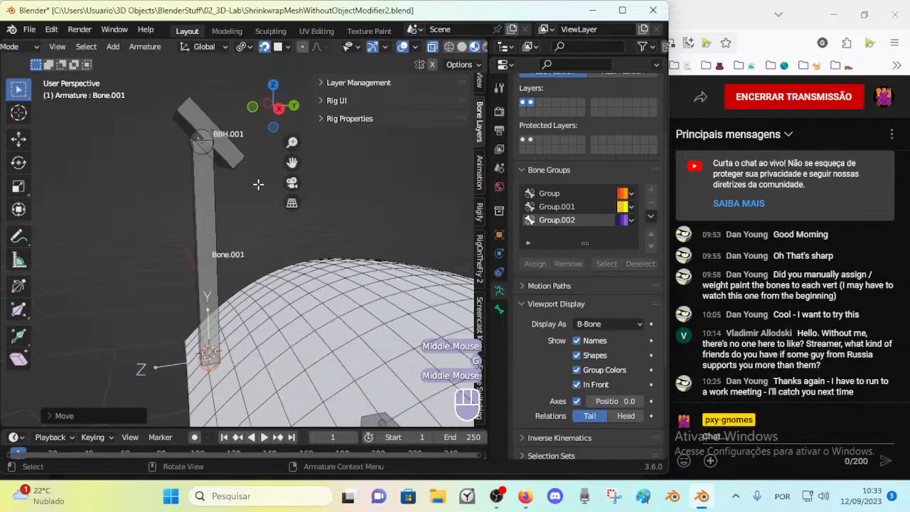
{"action": "key", "text": "shift+s"}
{"action": "left_click", "coordinate": [234, 240]}
Snap BBH.001 to the 3D cursor at Bone.001's head
{"action": "left_click", "coordinate": [226, 153]}
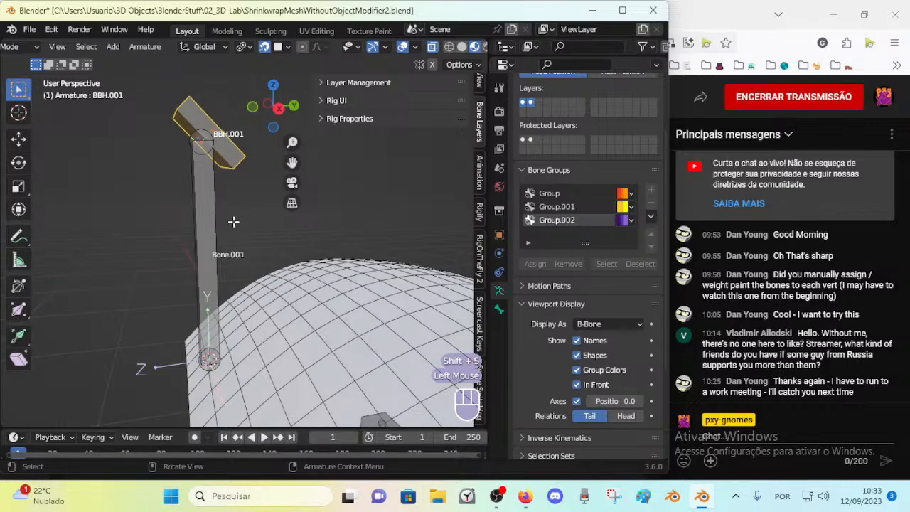
{"action": "key", "text": "shift+s"}
{"action": "key", "text": "8"}
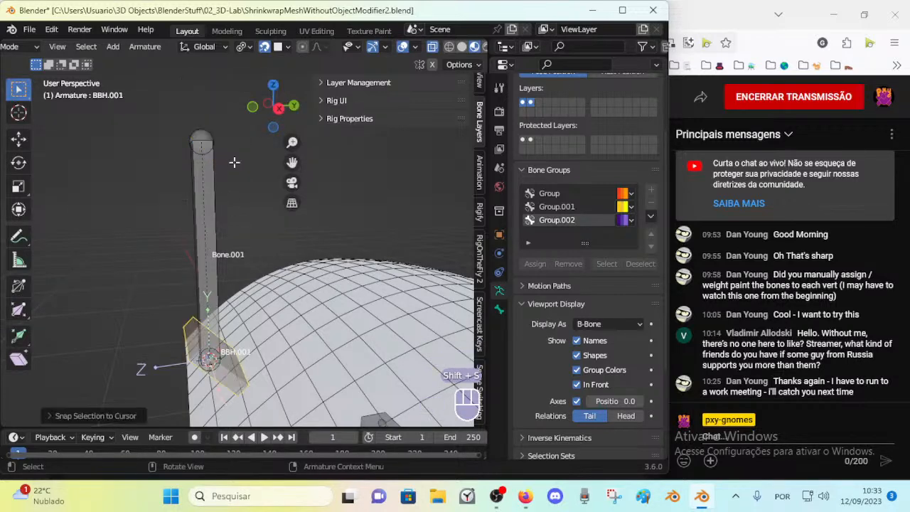
{"action": "middle_click_drag", "start_coordinate": [292, 282], "coordinate": [237, 257]}
{"action": "key", "text": "alt+a"}
Align Bone.001 to the DEF-HEAD bone
{"action": "left_click", "coordinate": [228, 357]}
{"action": "left_click", "coordinate": [221, 246]}
{"action": "mouse_move", "coordinate": [293, 236]}
{"action": "middle_mouse_down"}
{"action": "mouse_move", "coordinate": [262, 260]}
{"action": "mouse_move", "coordinate": [204, 260]}
{"action": "mouse_move", "coordinate": [229, 277]}
{"action": "mouse_move", "coordinate": [284, 235]}
{"action": "mouse_move", "coordinate": [301, 240]}
{"action": "middle_mouse_up"}
{"action": "scroll", "coordinate": [209, 263], "scroll_direction": "down", "scroll_amount": 1}
{"action": "left_click", "coordinate": [371, 397], "text": "shift"}
{"action": "key", "text": "ctrl+alt+a"}
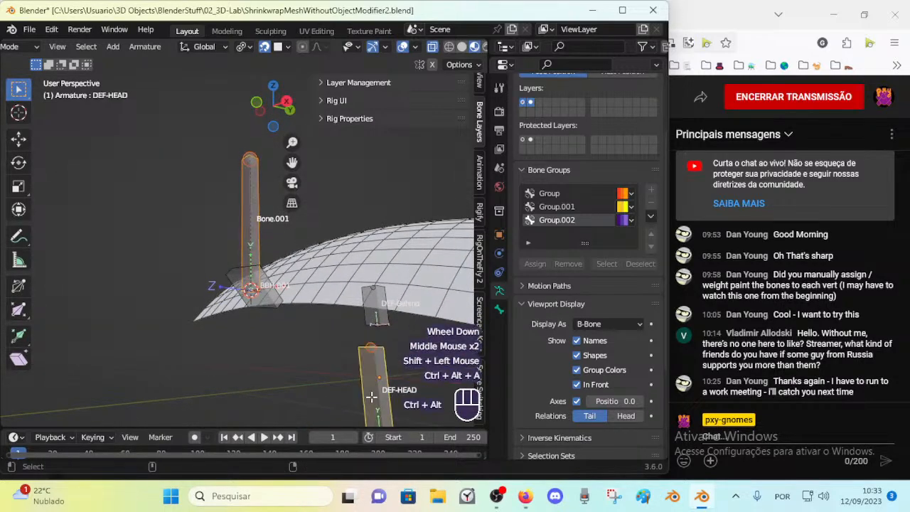
Duplicate Bone.001 and place the copy farther along the SurfPatch
{"action": "middle_click_drag", "start_coordinate": [258, 201], "coordinate": [234, 256]}
{"action": "key", "text": "alt+a"}
{"action": "left_click", "coordinate": [217, 262]}
{"action": "key", "text": "shift+d"}
{"action": "left_click", "coordinate": [299, 245]}
{"action": "middle_click_drag", "start_coordinate": [299, 245], "coordinate": [221, 252]}
{"action": "left_click", "coordinate": [290, 267]}
Snap the duplicated bone's head onto the SurfPatch surface near its far edge
{"action": "left_click", "coordinate": [257, 226]}
{"action": "key", "text": "g"}
{"action": "left_click", "coordinate": [263, 237]}
{"action": "scroll", "coordinate": [277, 287], "scroll_direction": "up", "scroll_amount": 2}
{"action": "key", "text": "g"}
{"action": "left_click", "coordinate": [234, 219]}
{"action": "middle_click_drag", "start_coordinate": [235, 219], "coordinate": [323, 290]}
{"action": "key", "text": "g"}
{"action": "left_click", "coordinate": [277, 288]}
{"action": "key", "text": "g"}
{"action": "left_click", "coordinate": [269, 288]}
{"action": "left_click", "coordinate": [322, 286]}
{"action": "middle_click_drag", "start_coordinate": [318, 256], "coordinate": [276, 242]}
{"action": "left_click", "coordinate": [270, 202]}
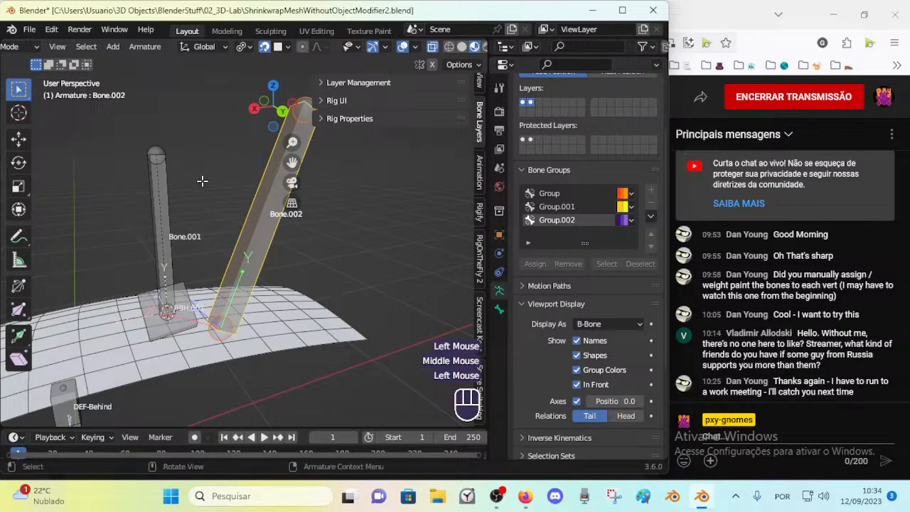
Set Bone.001's length to 2 m in its transform values
{"action": "left_click", "coordinate": [327, 83]}
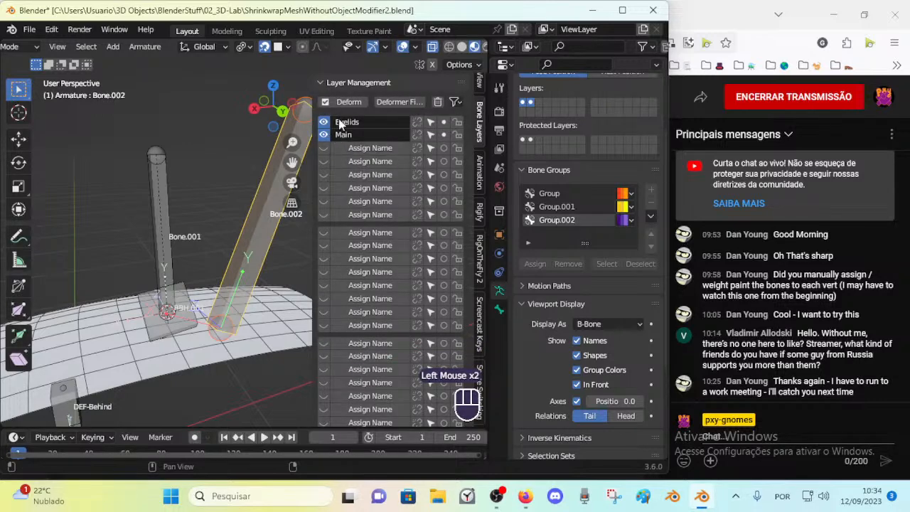
{"action": "scroll", "coordinate": [479, 113], "scroll_direction": "up", "scroll_amount": 7}
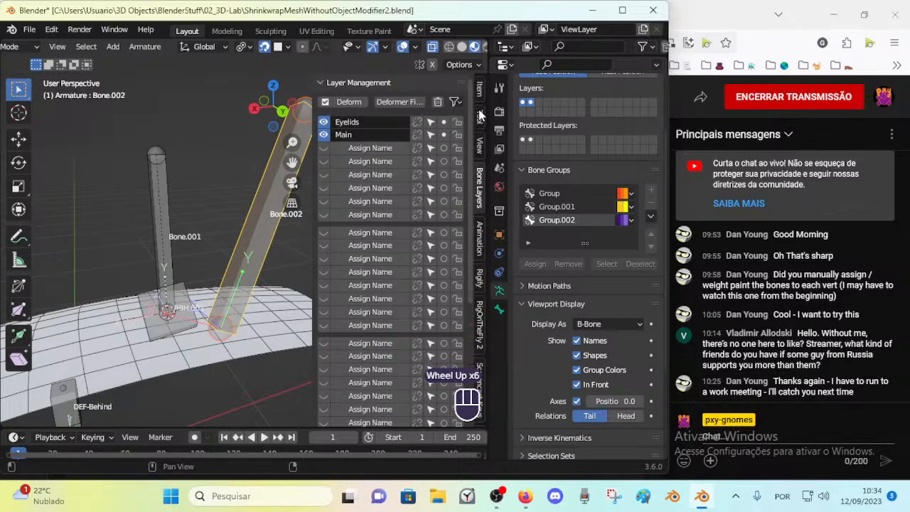
{"action": "left_click", "coordinate": [479, 86]}
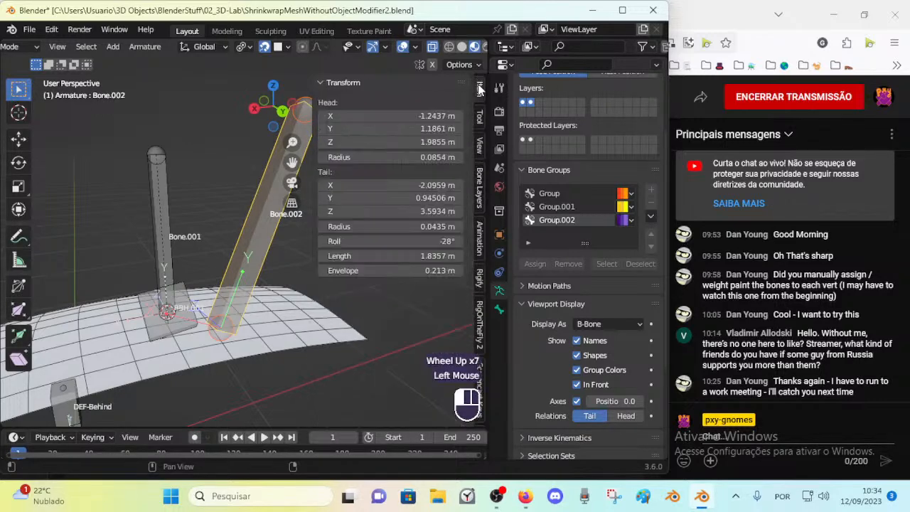
{"action": "left_click", "coordinate": [169, 222]}
{"action": "left_click", "coordinate": [249, 232]}
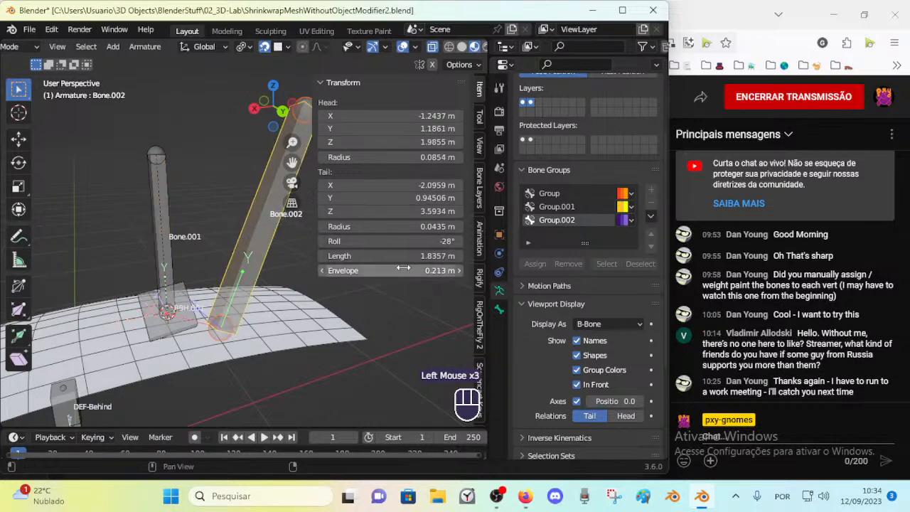
{"action": "left_click", "coordinate": [172, 216]}
{"action": "double_click", "coordinate": [432, 254]}
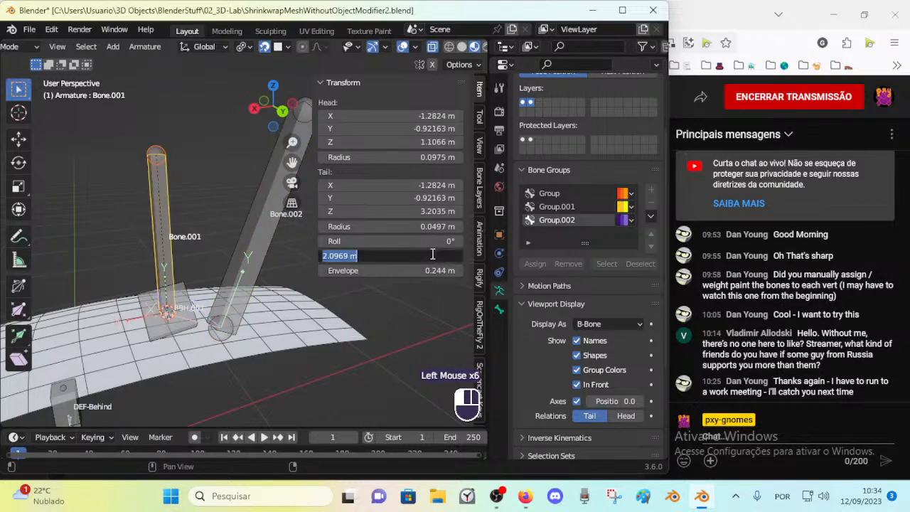
{"action": "type", "text": "2"}
{"action": "key", "text": "Return"}
Set Bone.002's length to 2 m
{"action": "left_click", "coordinate": [256, 228]}
{"action": "left_click", "coordinate": [437, 256]}
{"action": "type", "text": "2"}
{"action": "key", "text": "Return"}
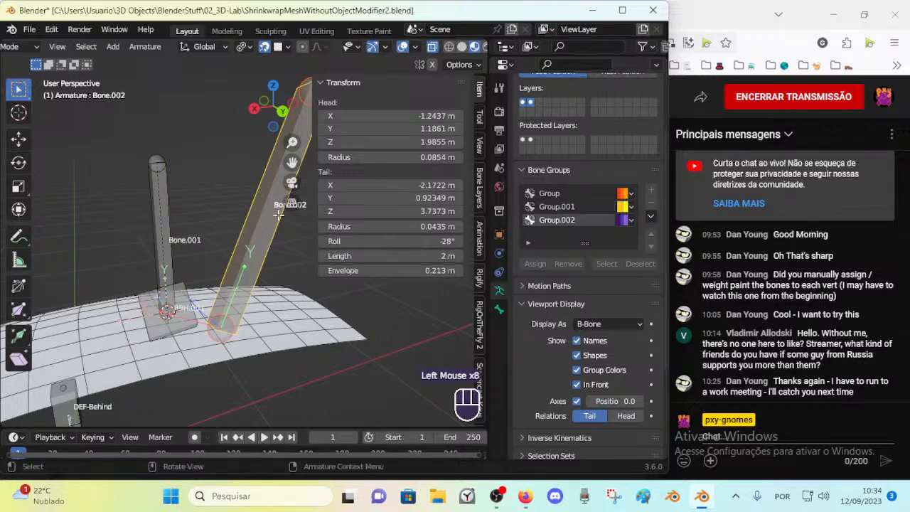
Align Bone.002 to Bone.001 and select both bones to check their orientation
{"action": "left_click", "coordinate": [191, 235], "text": "shift"}
{"action": "key", "text": "ctrl+alt+a"}
{"action": "middle_click_drag", "start_coordinate": [191, 234], "coordinate": [261, 305]}
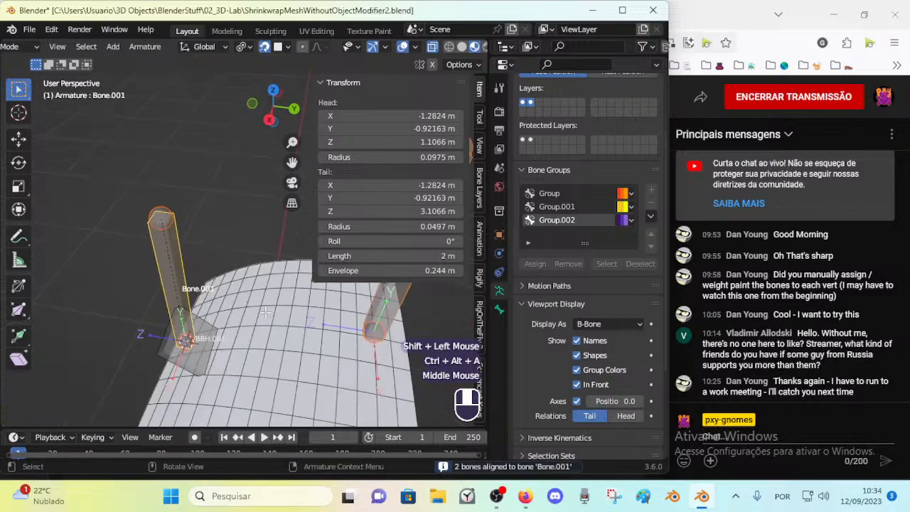
{"action": "left_click", "coordinate": [173, 292]}
{"action": "left_click", "coordinate": [378, 323], "text": "shift"}
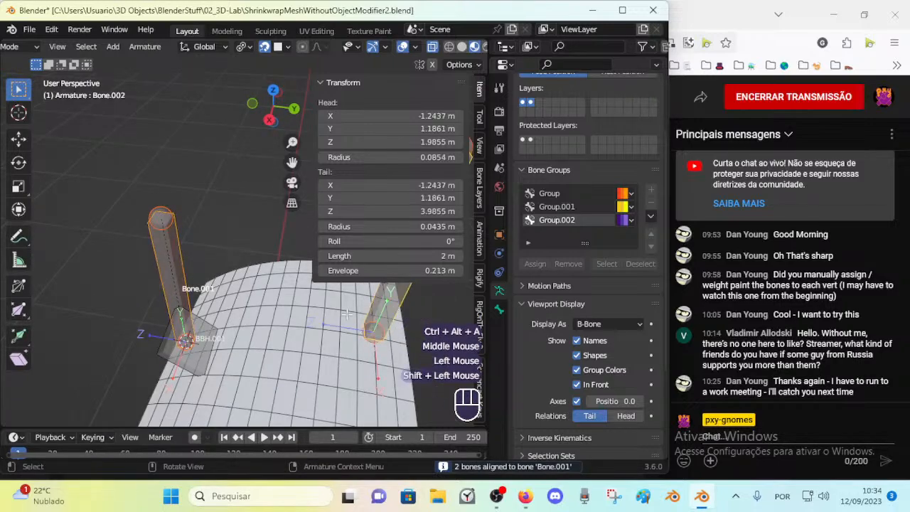
{"action": "middle_click_drag", "start_coordinate": [378, 324], "coordinate": [213, 305]}
{"action": "middle_click_drag", "start_coordinate": [199, 341], "coordinate": [201, 311]}
Duplicate BBH.001 and place the copy above the SurfPatch between the two tall bones
{"action": "left_click", "coordinate": [208, 357]}
{"action": "left_click", "coordinate": [261, 142]}
{"action": "scroll", "coordinate": [235, 194], "scroll_direction": "down", "scroll_amount": 1}
{"action": "middle_click_drag", "start_coordinate": [233, 195], "coordinate": [221, 207], "text": "shift"}
{"action": "middle_click_drag", "start_coordinate": [256, 288], "coordinate": [245, 285]}
{"action": "middle_click_drag", "start_coordinate": [246, 285], "coordinate": [218, 246], "text": "shift"}
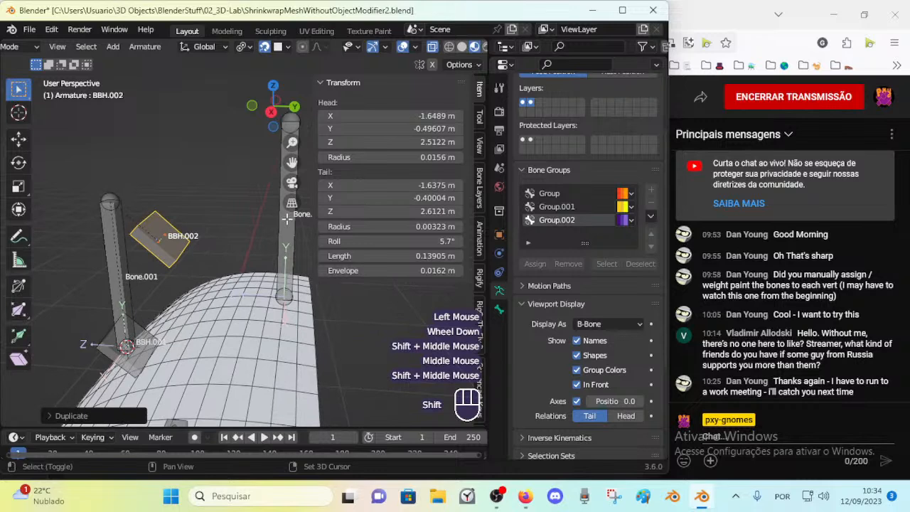
Parent BBH.002 to Bone.002 with Keep Offset and select only BBH.002
{"action": "left_click", "coordinate": [287, 219], "text": "shift"}
{"action": "key", "text": "ctrl+p"}
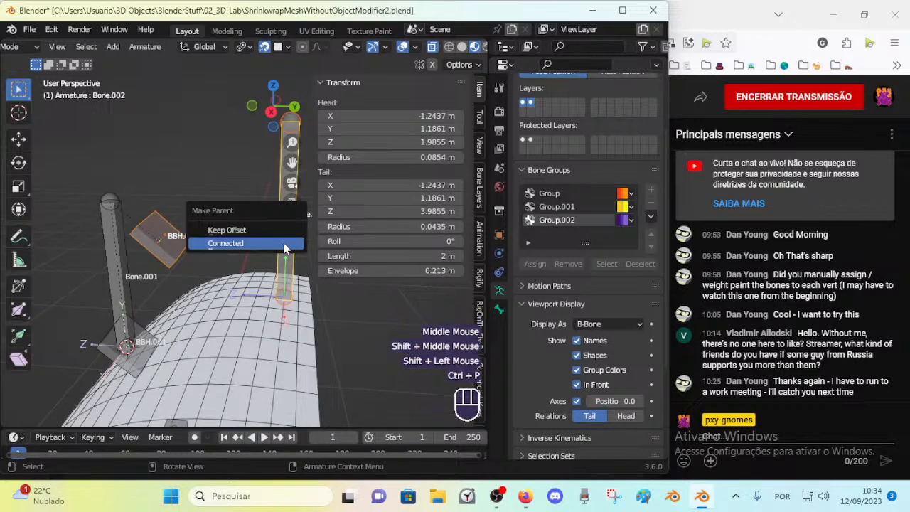
{"action": "left_click", "coordinate": [283, 244]}
{"action": "left_click", "coordinate": [180, 245]}
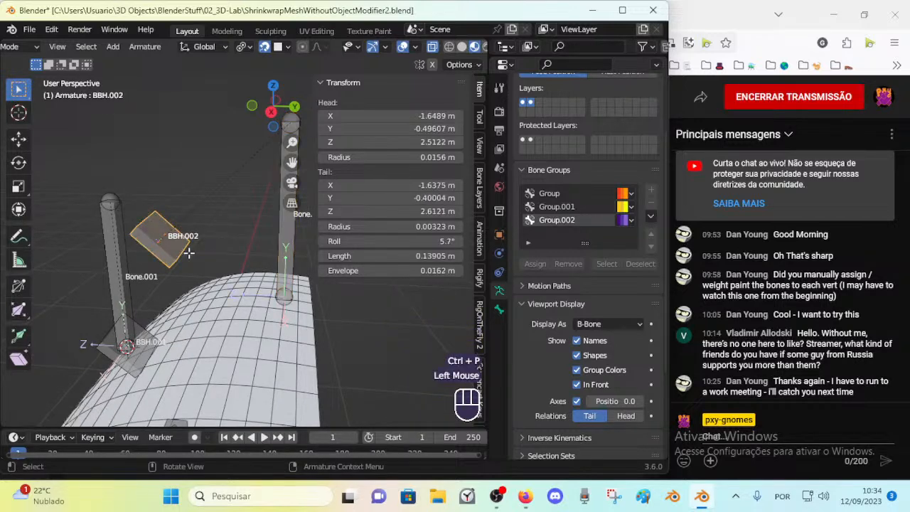
Rename the BBH.001 bone at the base of Bone.001 as CTL-BBH.001
{"action": "key", "text": "F2"}
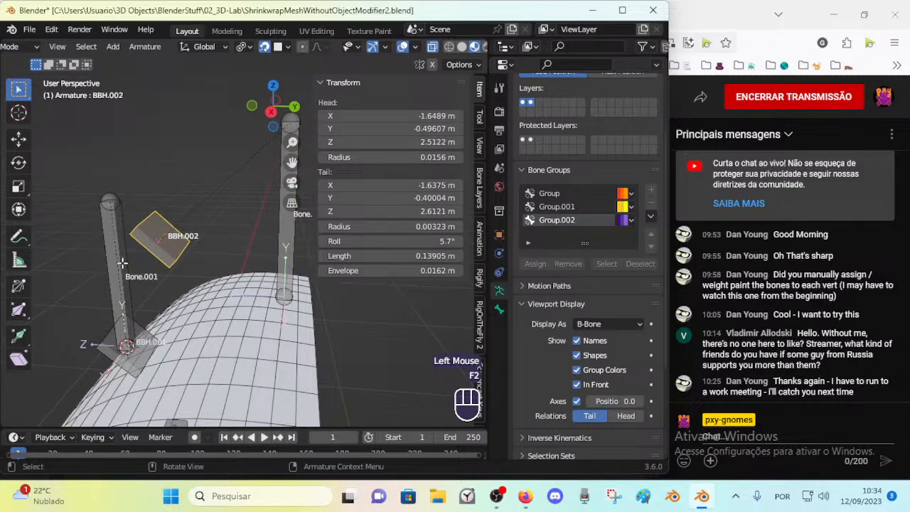
{"action": "left_click", "coordinate": [124, 263]}
{"action": "key", "text": "F2"}
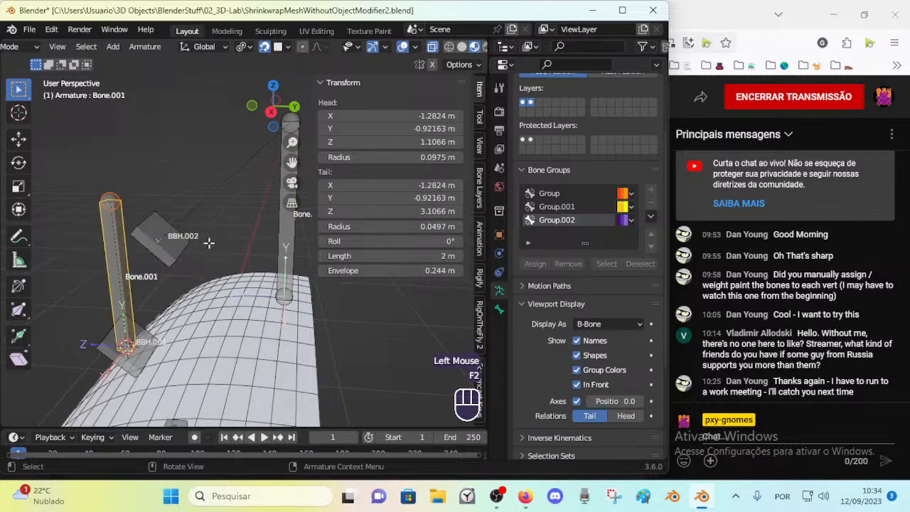
{"action": "left_click", "coordinate": [135, 341]}
{"action": "key", "text": "F2"}
{"action": "key", "text": "Home"}
{"action": "type", "text": "C"}
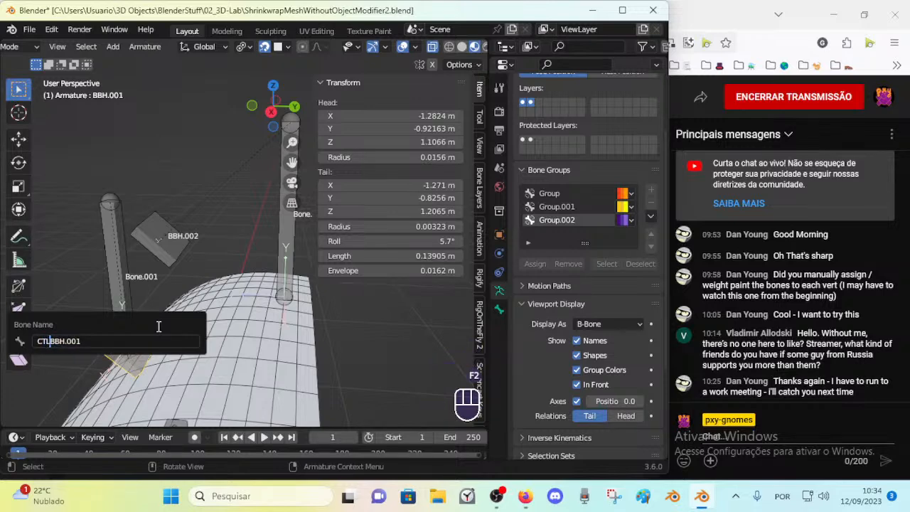
{"action": "type", "text": "TL-"}
{"action": "key", "text": "Return"}
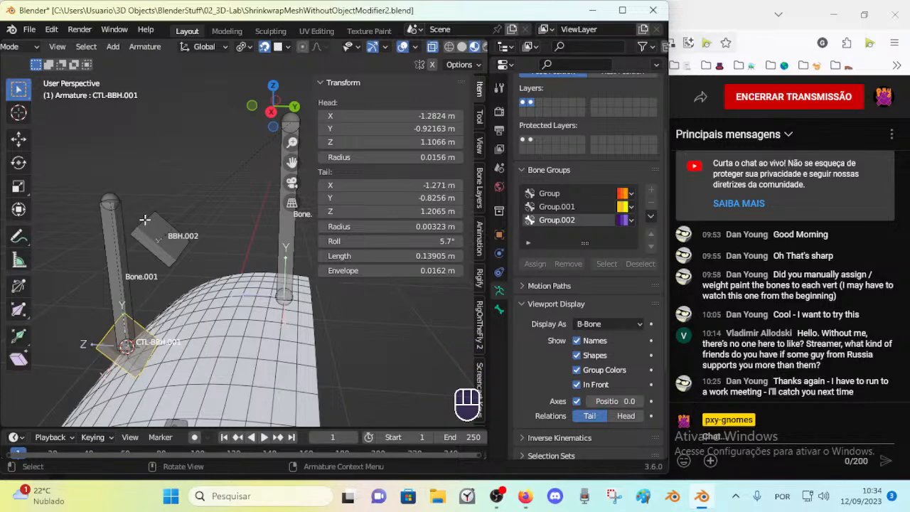
Rename the BBH.002 bone floating above the SurfPatch as CTL-BBH.002
{"action": "left_click", "coordinate": [143, 219]}
{"action": "key", "text": "F2"}
{"action": "key", "text": "Home"}
{"action": "type", "text": "CTL-"}
{"action": "key", "text": "Return"}
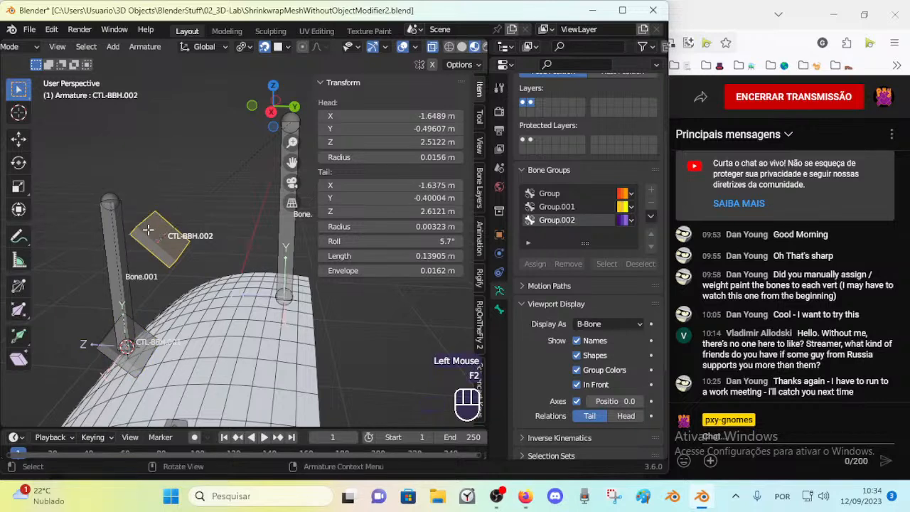
Rename the tall bone Bone.001 as MAIN-Handle.001
{"action": "left_click", "coordinate": [119, 238]}
{"action": "key", "text": "F2"}
{"action": "type", "text": "MAIN"}
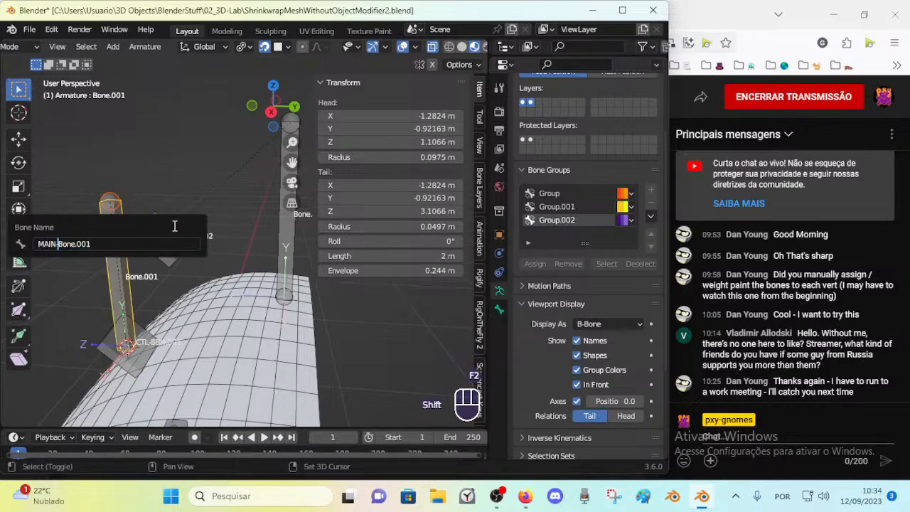
{"action": "type", "text": "-"}
{"action": "key", "text": "shift+End"}
{"action": "key", "text": "shift"}
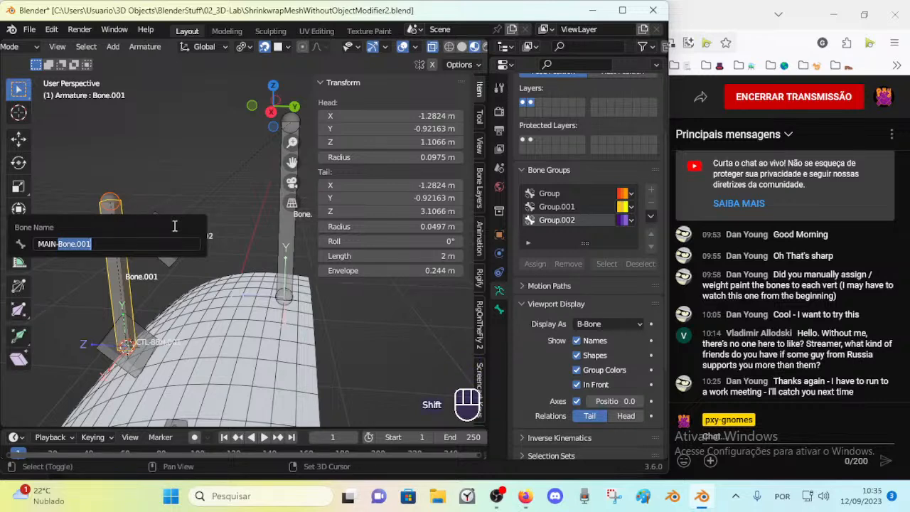
{"action": "type", "text": "H"}
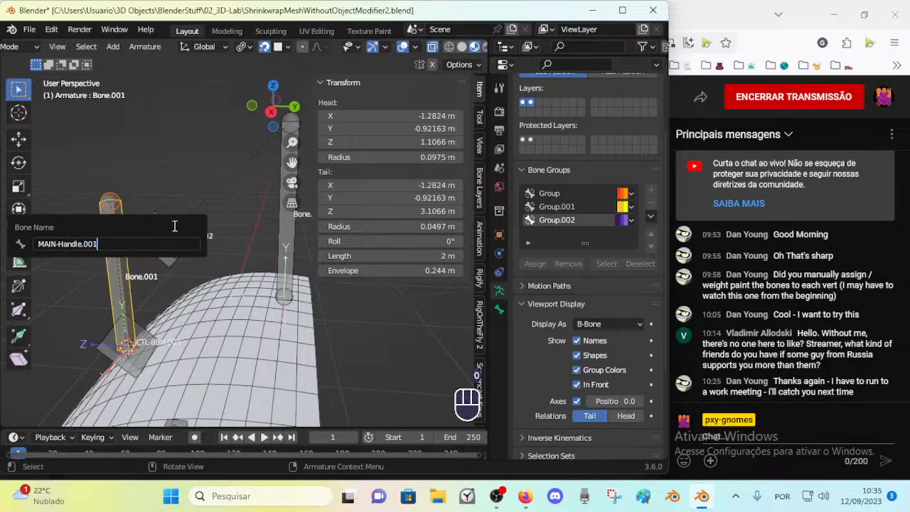
{"action": "type", "text": "andle.001"}
{"action": "key", "text": "Return"}
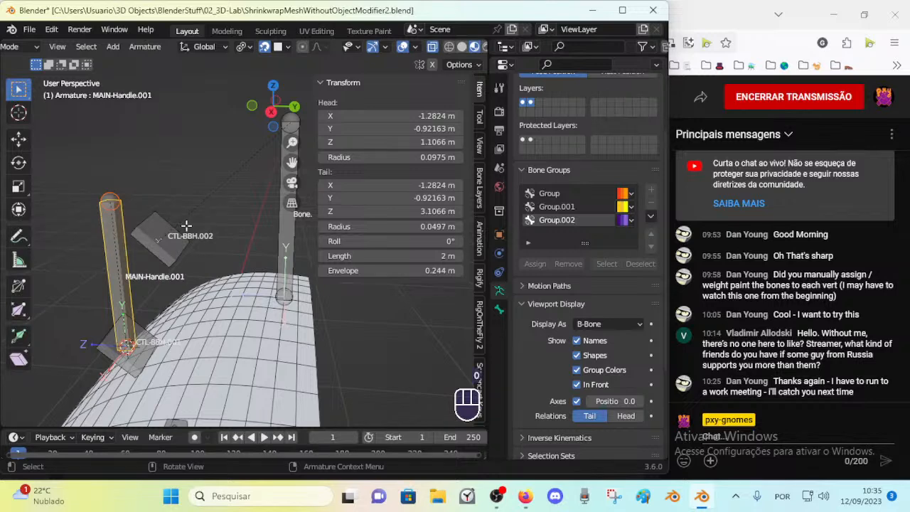
Change the name of the tall MAIN-Handle.001 bone to MAIN-Eyelid.001
{"action": "left_click", "coordinate": [121, 274]}
{"action": "key", "text": "F2"}
{"action": "key", "text": "Right"}
{"action": "type", "text": "Eyelid"}
{"action": "key", "text": "shift+Left"}
{"action": "key", "text": "shift+Left"}
{"action": "key", "text": "BackSpace"}
{"action": "key", "text": "Return"}
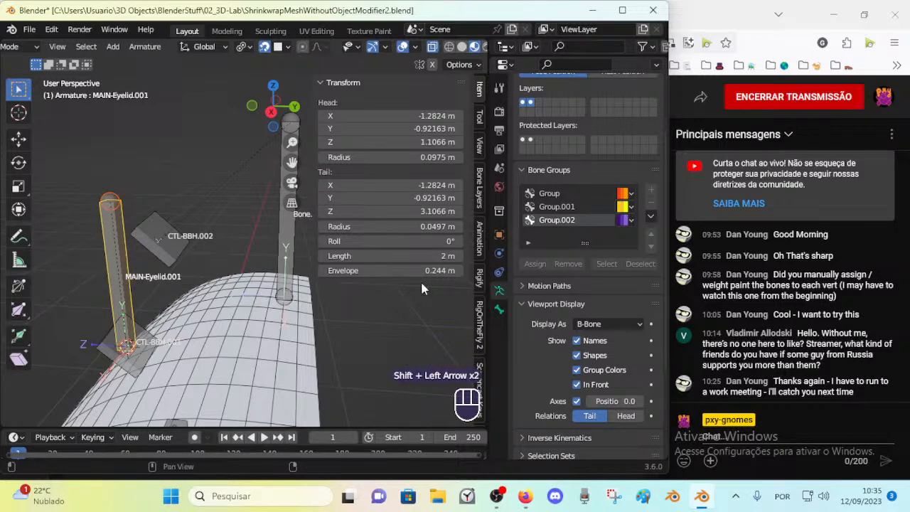
Rename the other tall bone, Bone.002, as MAIN-Eyelid.002
{"action": "left_click", "coordinate": [285, 228]}
{"action": "key", "text": "F2"}
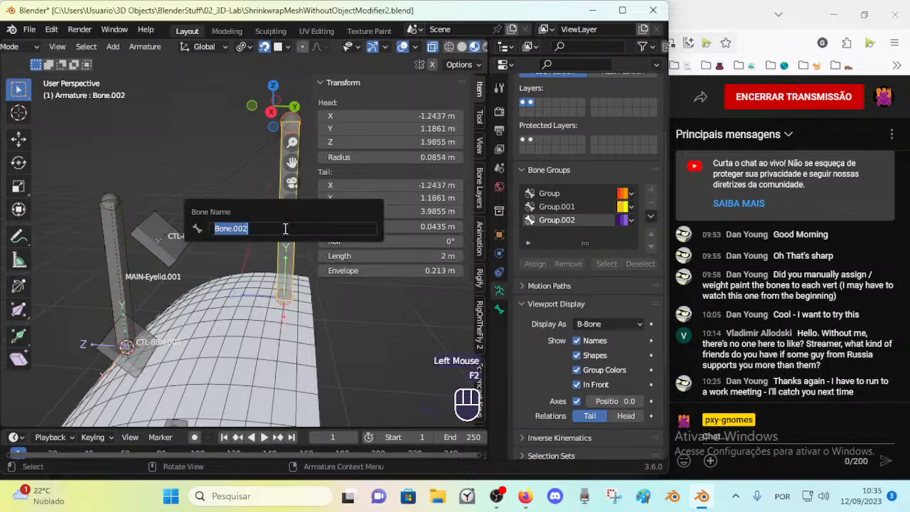
{"action": "key", "text": "shift"}
{"action": "type", "text": "MAIN-Eyelid.00"}
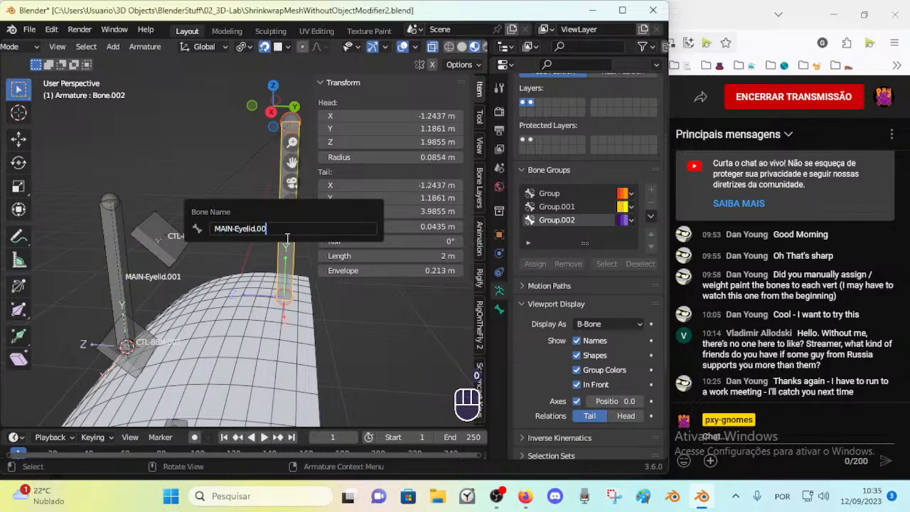
{"action": "type", "text": "2"}
{"action": "key", "text": "Return"}
Try to snap CTL-BBH.002 to the base of MAIN-Eyelid.002 by way of the 3D cursor
{"action": "scroll", "coordinate": [242, 253], "scroll_direction": "down", "scroll_amount": 1}
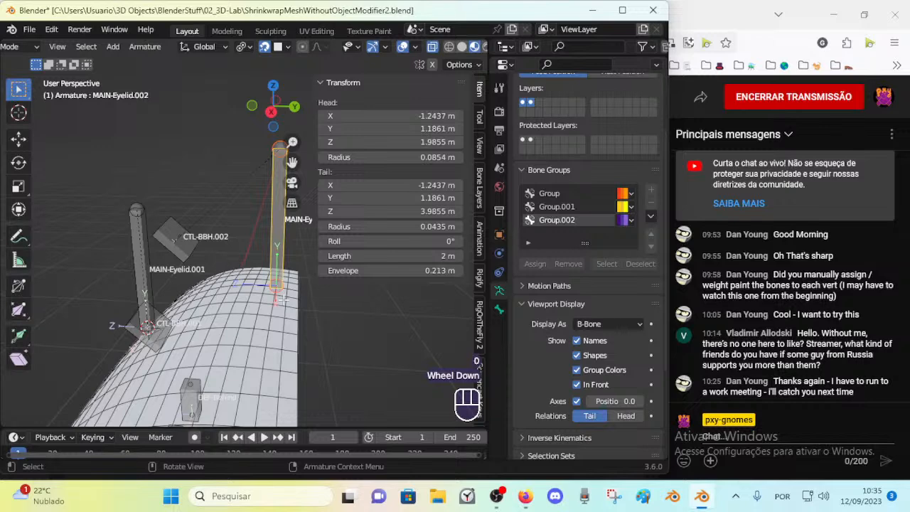
{"action": "key", "text": "shift+s"}
{"action": "middle_click_drag", "start_coordinate": [282, 300], "coordinate": [290, 318]}
{"action": "middle_click_drag", "start_coordinate": [290, 318], "coordinate": [274, 261]}
{"action": "left_click", "coordinate": [245, 261]}
{"action": "left_click", "coordinate": [283, 267]}
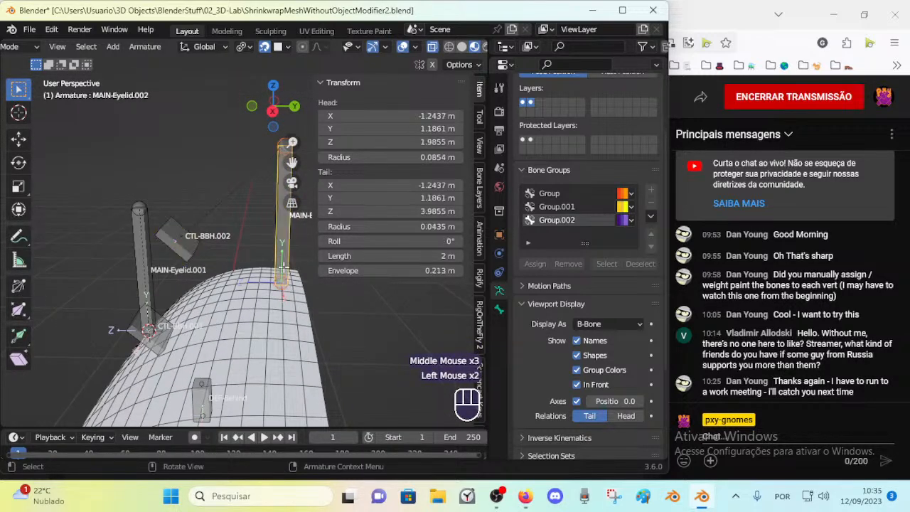
{"action": "key", "text": "shift+s"}
{"action": "key", "text": "shift+s"}
{"action": "left_click", "coordinate": [181, 245]}
{"action": "key", "text": "shift+s"}
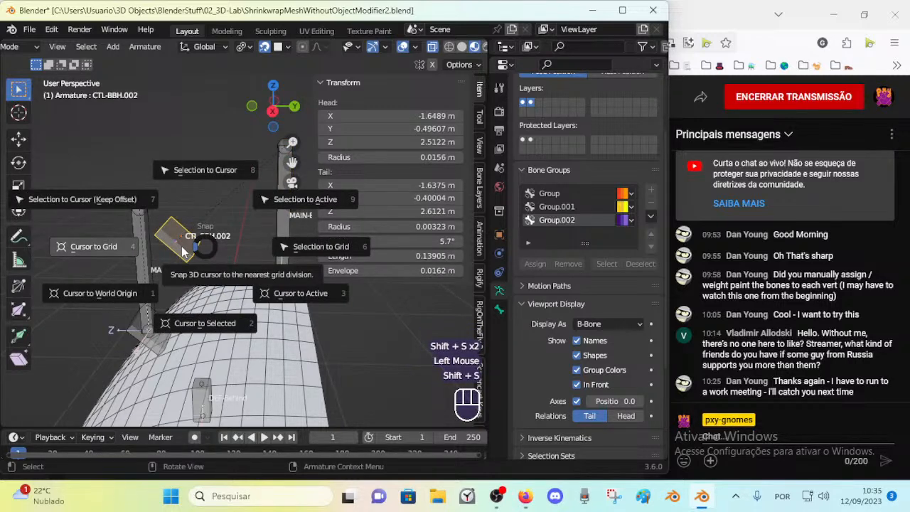
{"action": "scroll", "coordinate": [178, 251], "scroll_direction": "up", "scroll_amount": 1}
{"action": "key", "text": "ctrl+z"}
{"action": "left_click", "coordinate": [171, 253]}
{"action": "middle_click_drag", "start_coordinate": [171, 253], "coordinate": [194, 248]}
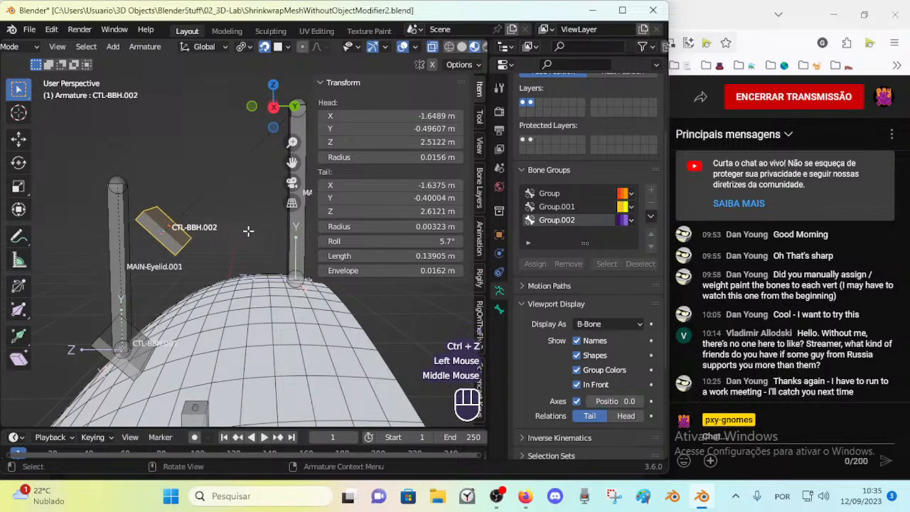
Snap the 3D cursor to MAIN-Eyelid.002's base and snap CTL-BBH.002 to the cursor
{"action": "key", "text": "shift+s"}
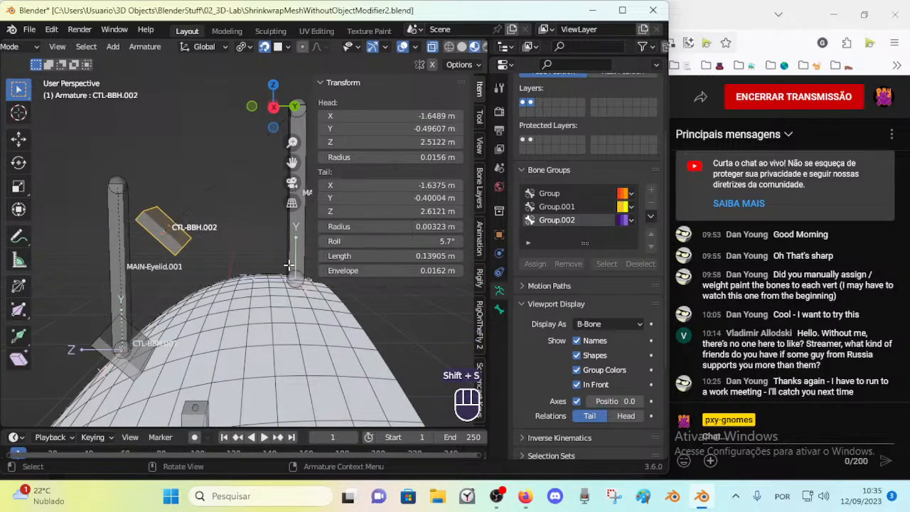
{"action": "left_click", "coordinate": [286, 272]}
{"action": "key", "text": "shift+s"}
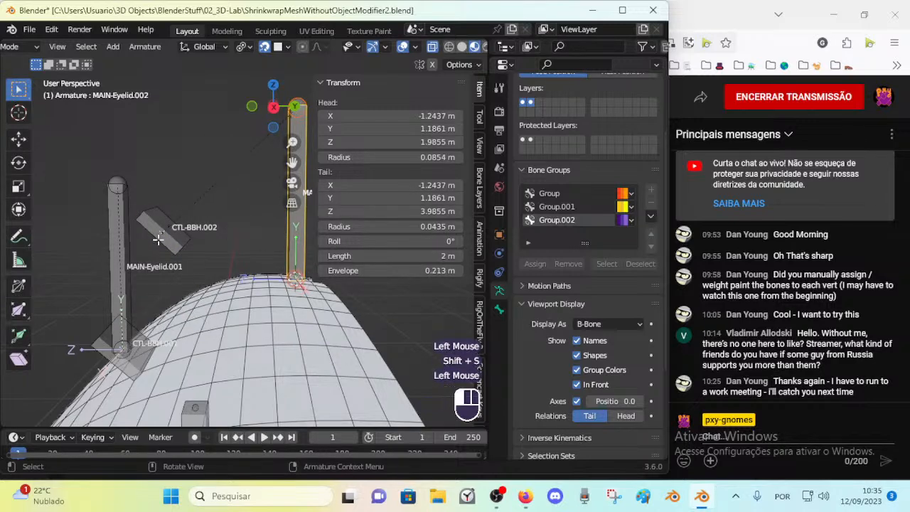
{"action": "left_click", "coordinate": [158, 240]}
{"action": "key", "text": "shift+s"}
{"action": "left_click", "coordinate": [200, 156]}
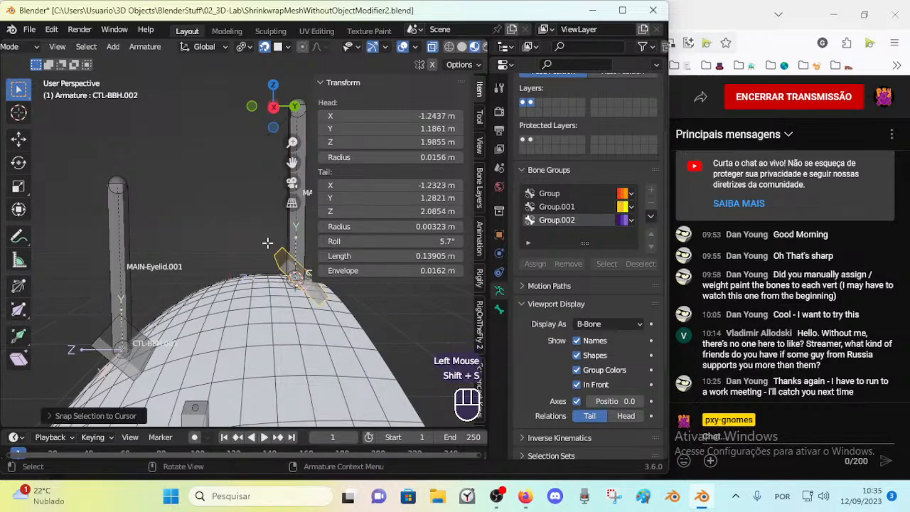
Rotate CTL-BBH.002 around its head so it tilts down along the SurfPatch slope beneath MAIN-Eyelid.002
{"action": "middle_click_drag", "start_coordinate": [258, 224], "coordinate": [241, 225], "text": "shift"}
{"action": "key", "text": "r"}
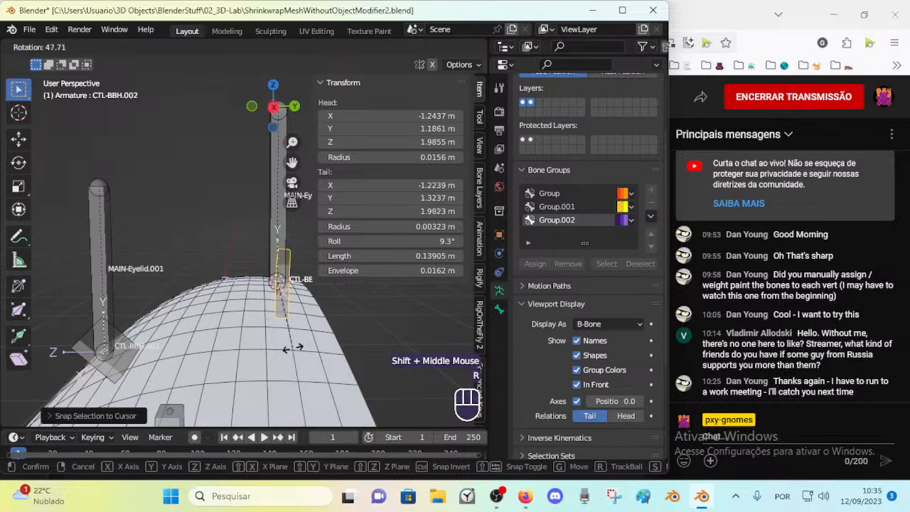
{"action": "left_click", "coordinate": [290, 314]}
{"action": "scroll", "coordinate": [281, 316], "scroll_direction": "up", "scroll_amount": 2}
{"action": "middle_click_drag", "start_coordinate": [290, 313], "coordinate": [274, 317]}
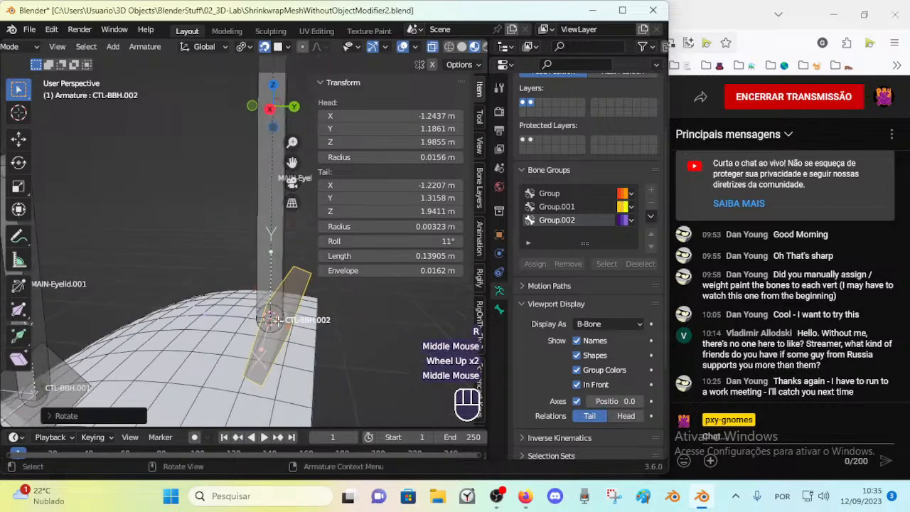
Switch to Pose Mode and test-move MAIN-Eyelid.002 to check its child bone follows, cancelling the move
{"action": "left_click", "coordinate": [269, 250]}
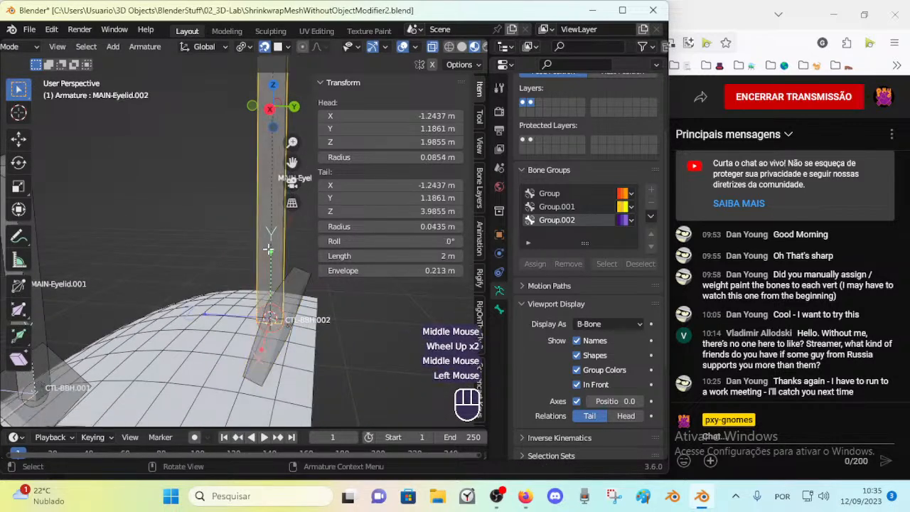
{"action": "key", "text": "Tab"}
{"action": "scroll", "coordinate": [261, 270], "scroll_direction": "down", "scroll_amount": 2}
{"action": "left_click", "coordinate": [252, 208]}
{"action": "key", "text": "ctrl+Tab"}
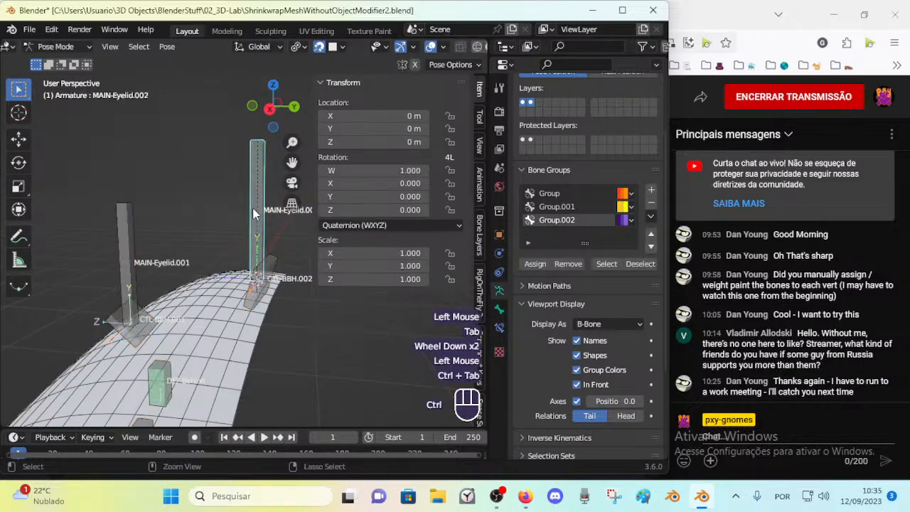
{"action": "left_click", "coordinate": [256, 187]}
{"action": "key", "text": "g"}
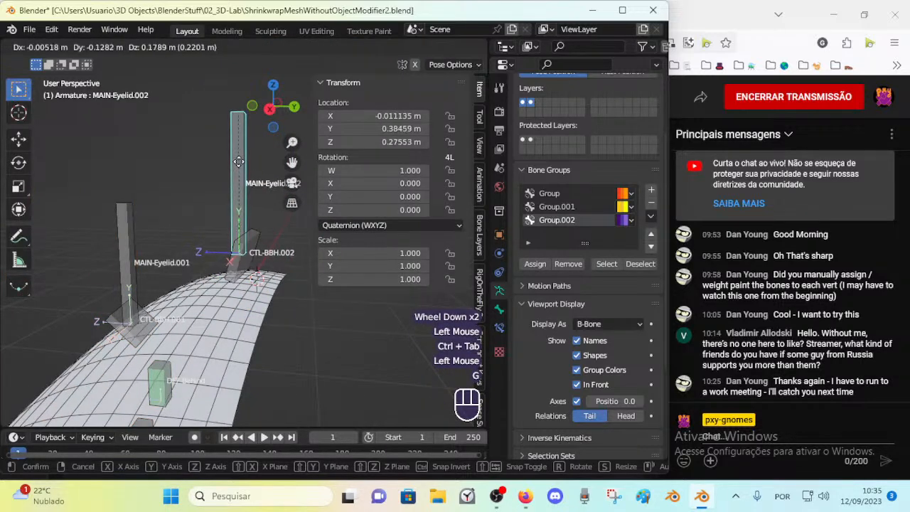
{"action": "key", "text": "Escape"}
Test-move MAIN-Eyelid.001 and MAIN-Eyelid.002 in turn to check their control bones, cancelling each move
{"action": "middle_click_drag", "start_coordinate": [243, 172], "coordinate": [91, 245]}
{"action": "left_click", "coordinate": [118, 256]}
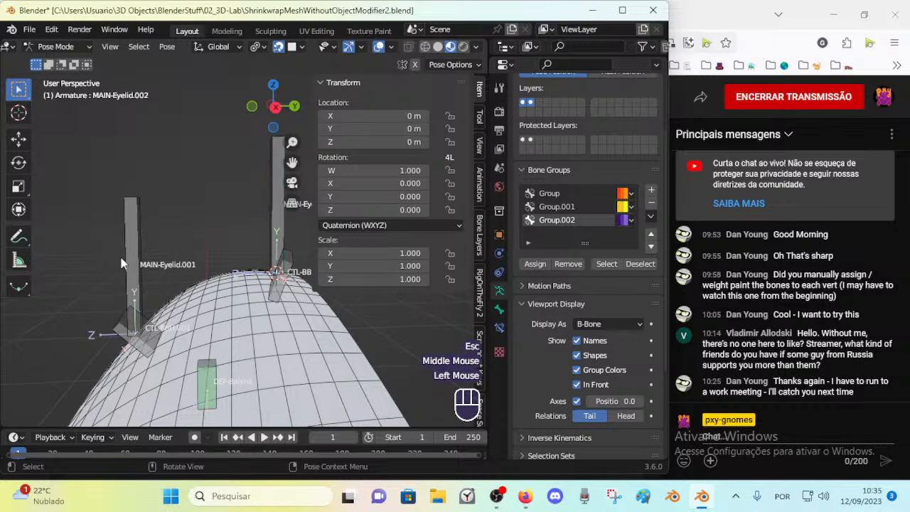
{"action": "left_click", "coordinate": [129, 249]}
{"action": "key", "text": "g"}
{"action": "key", "text": "Escape"}
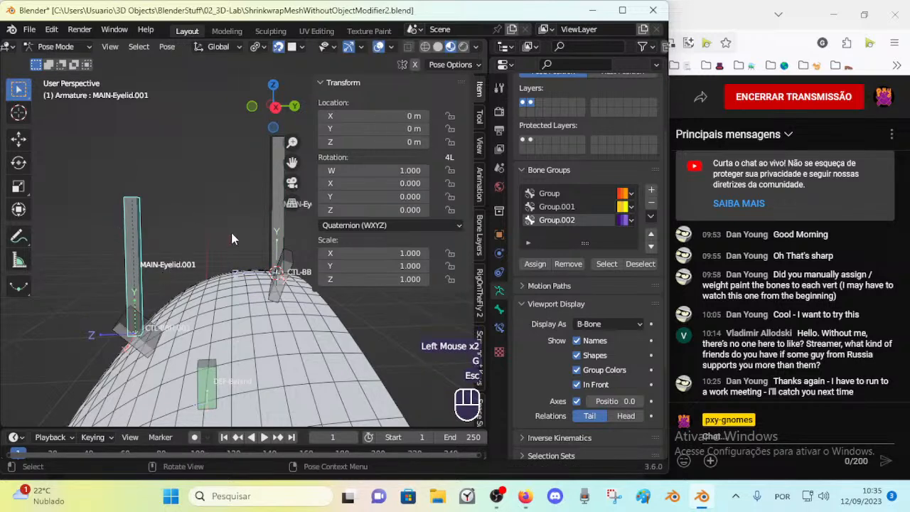
{"action": "middle_click_drag", "start_coordinate": [202, 230], "coordinate": [260, 247]}
{"action": "key", "text": "g"}
{"action": "key", "text": "Escape"}
{"action": "left_click", "coordinate": [264, 217]}
{"action": "key", "text": "g"}
{"action": "key", "text": "Escape"}
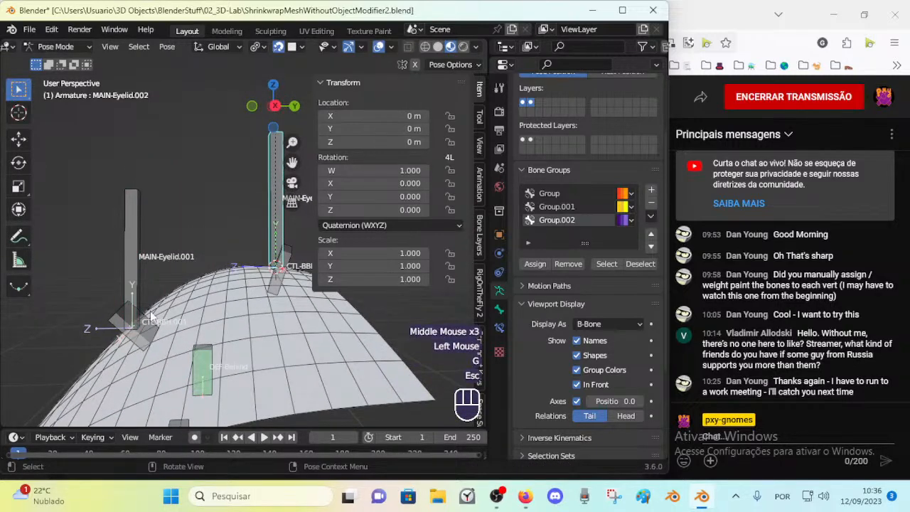
In Edit Mode, extrude a new bone about 1.89 m long diagonally upward from the tail of CTL-BBH.001
{"action": "middle_click_drag", "start_coordinate": [280, 296], "coordinate": [221, 363]}
{"action": "left_click", "coordinate": [153, 340]}
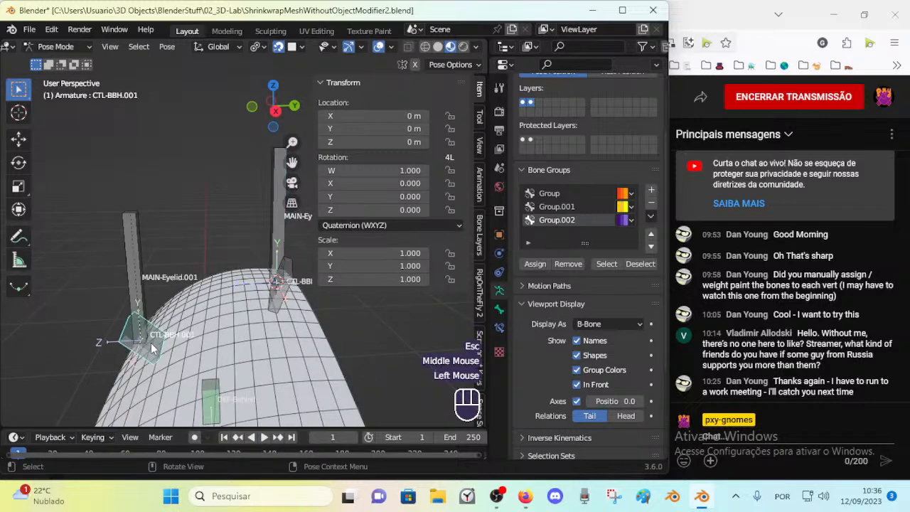
{"action": "scroll", "coordinate": [152, 340], "scroll_direction": "up", "scroll_amount": 2}
{"action": "key", "text": "Tab"}
{"action": "middle_click_drag", "start_coordinate": [136, 367], "coordinate": [128, 352]}
{"action": "key", "text": "alt+a"}
{"action": "left_click", "coordinate": [127, 349]}
{"action": "key", "text": "e"}
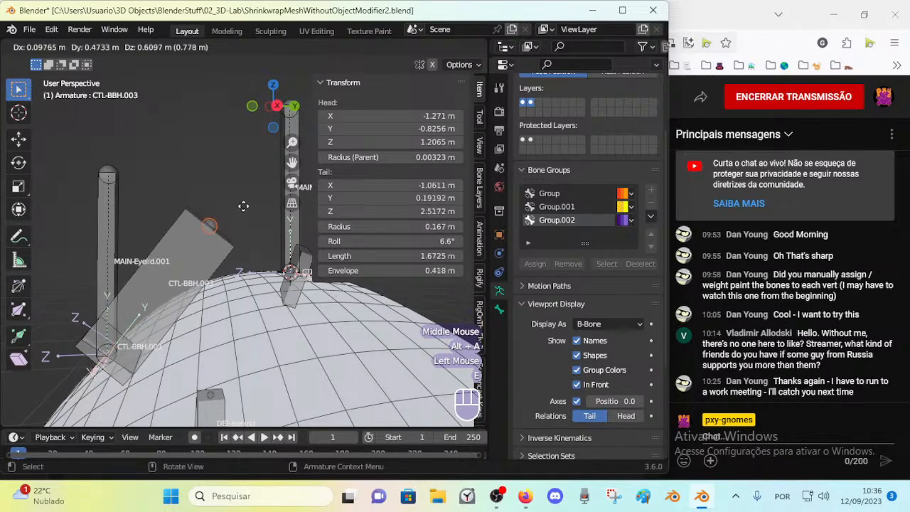
{"action": "left_click", "coordinate": [197, 246]}
Scale the B-Bone display thickness of CTL-BBH.003 down to about half
{"action": "left_click", "coordinate": [197, 246]}
{"action": "key", "text": "ctrl+alt+s"}
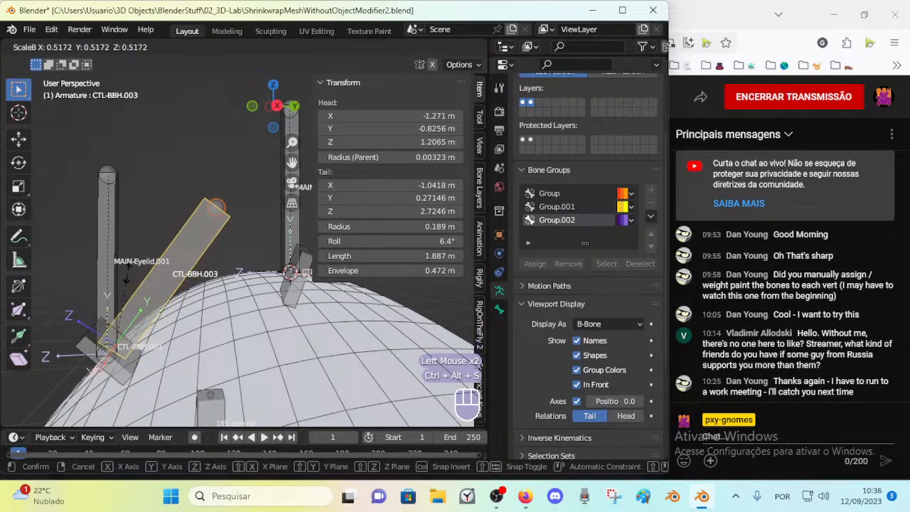
{"action": "left_click", "coordinate": [243, 213]}
{"action": "left_click", "coordinate": [225, 216]}
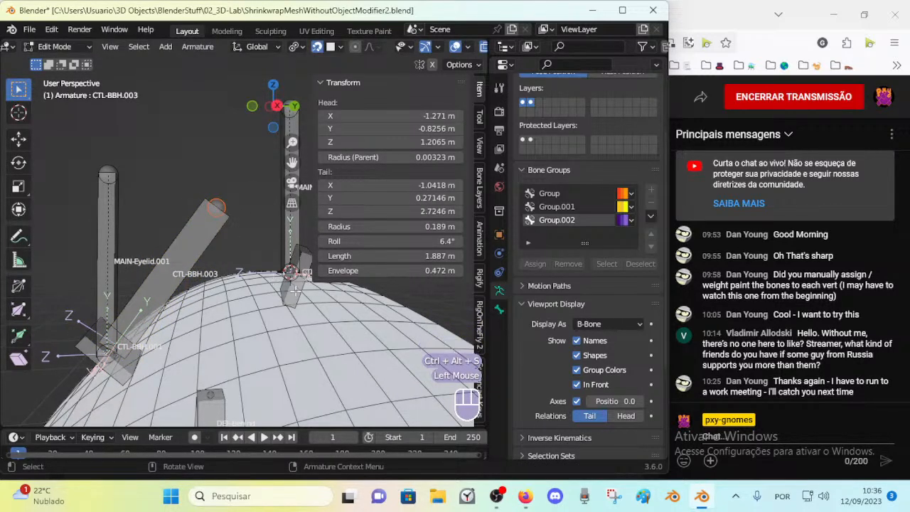
Try to move CTL-BBH.003 away from the tail of CTL-BBH.001
{"action": "middle_click_drag", "start_coordinate": [193, 319], "coordinate": [184, 324]}
{"action": "scroll", "coordinate": [184, 323], "scroll_direction": "up", "scroll_amount": 1}
{"action": "left_click", "coordinate": [140, 289]}
{"action": "key", "text": "g"}
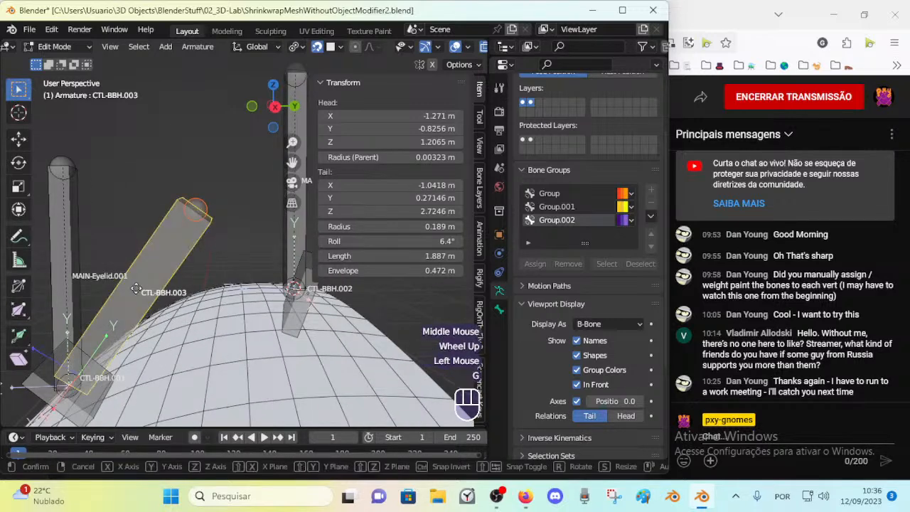
{"action": "right_click", "coordinate": [172, 234]}
Disconnect CTL-BBH.003 from CTL-BBH.001 while leaving it parented
{"action": "middle_click_drag", "start_coordinate": [31, 383], "coordinate": [75, 330], "text": "shift"}
{"action": "left_click", "coordinate": [75, 330], "text": "shift"}
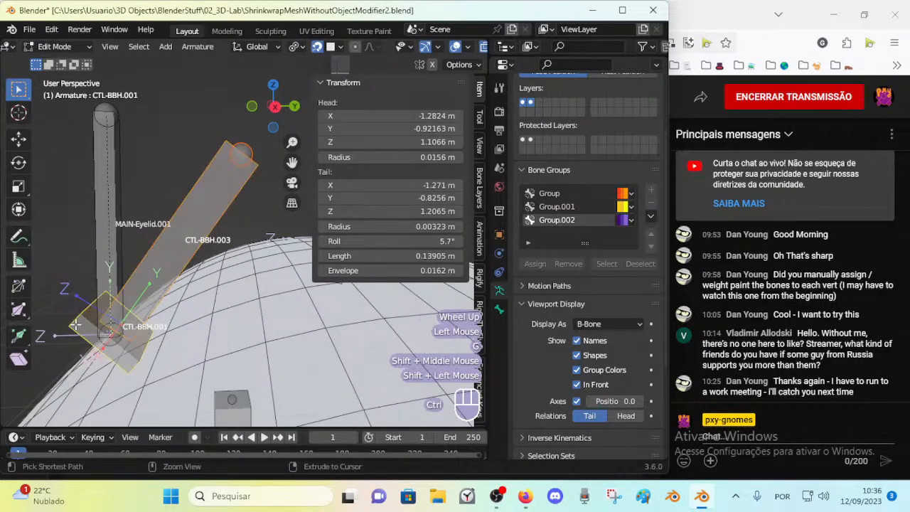
{"action": "key", "text": "ctrl+p"}
{"action": "left_click", "coordinate": [76, 331]}
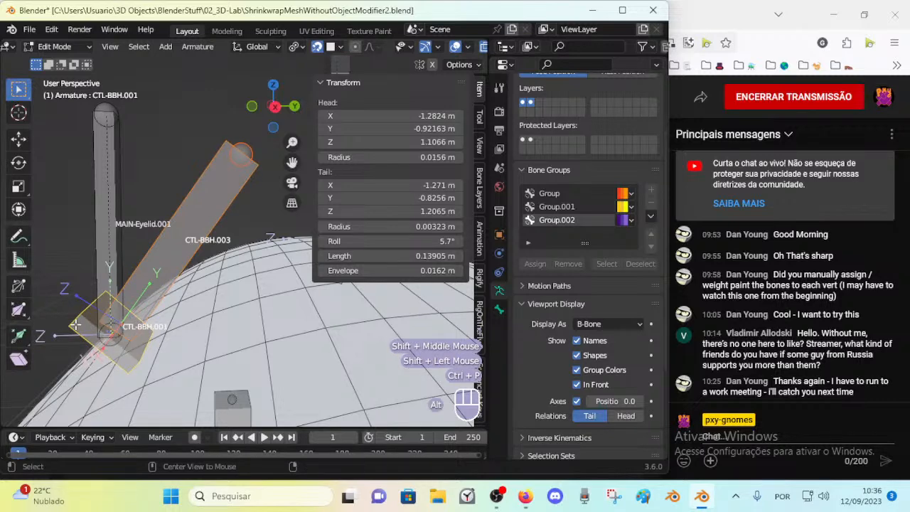
{"action": "key", "text": "alt+p"}
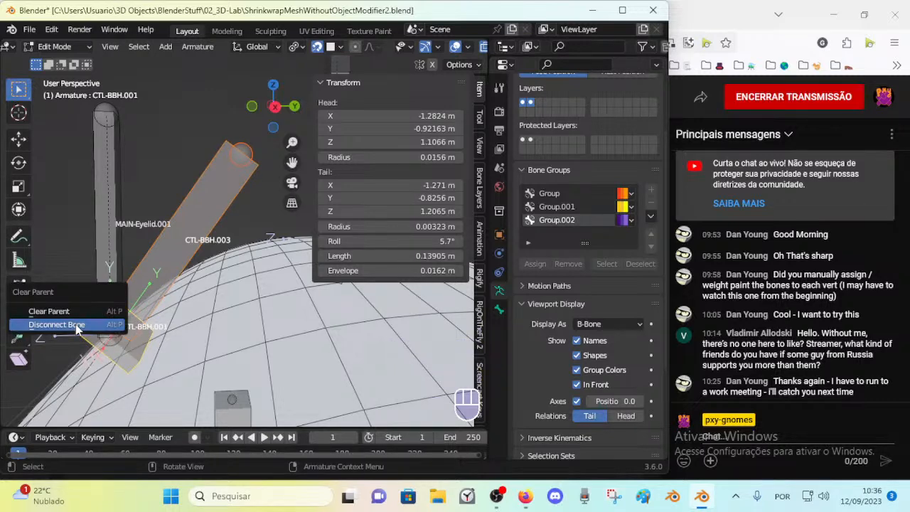
{"action": "left_click", "coordinate": [57, 325]}
Snap the tail of CTL-BBH.003 to the 3D cursor at the head of CTL-BBH.002
{"action": "middle_click_drag", "start_coordinate": [222, 191], "coordinate": [227, 213], "text": "shift"}
{"action": "middle_click_drag", "start_coordinate": [227, 213], "coordinate": [245, 260]}
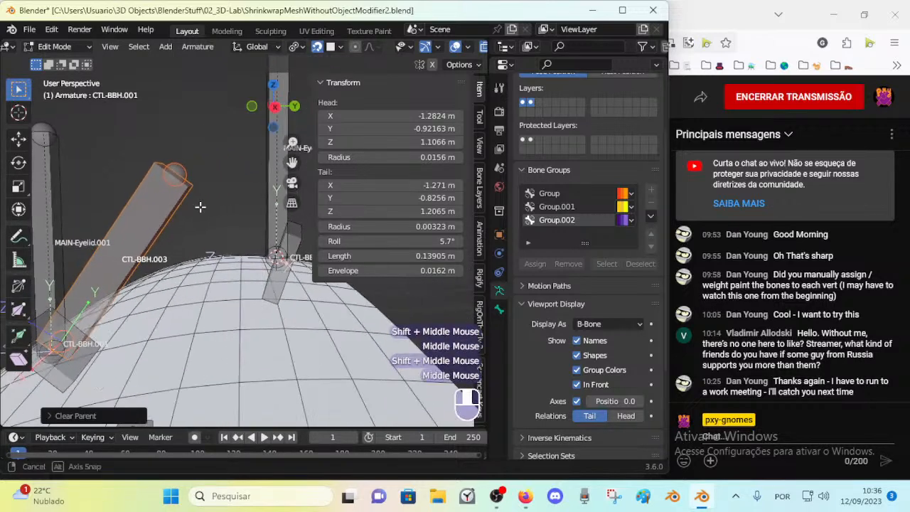
{"action": "scroll", "coordinate": [248, 264], "scroll_direction": "up", "scroll_amount": 1}
{"action": "left_click", "coordinate": [179, 151]}
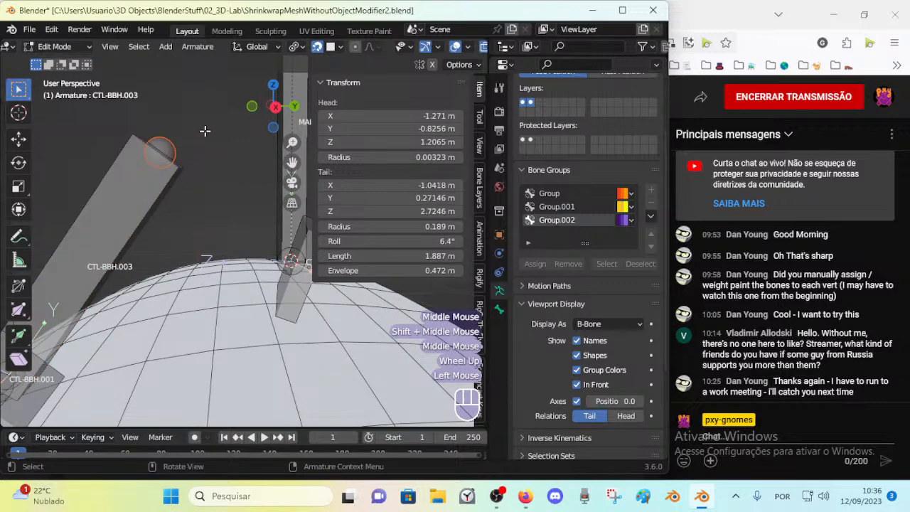
{"action": "key", "text": "shift+s"}
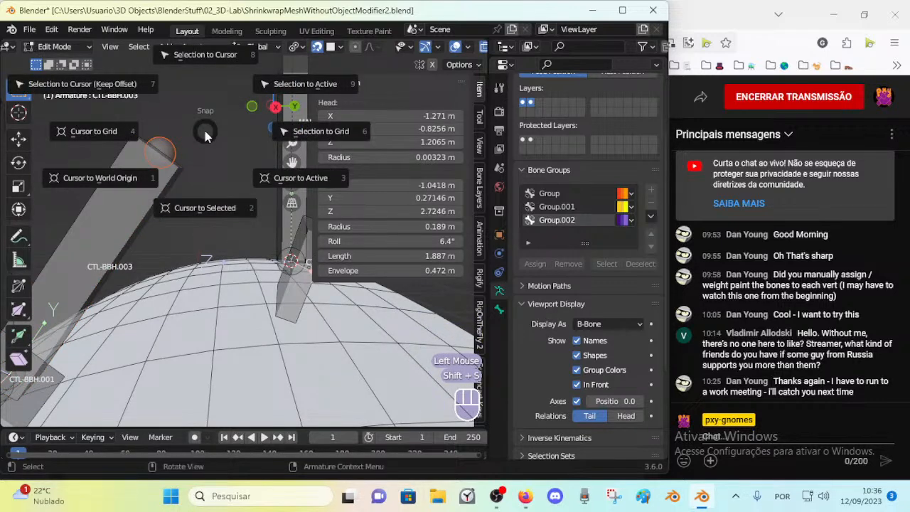
{"action": "key", "text": "8"}
{"action": "middle_click_drag", "start_coordinate": [219, 208], "coordinate": [215, 287]}
{"action": "scroll", "coordinate": [215, 287], "scroll_direction": "down", "scroll_amount": 1}
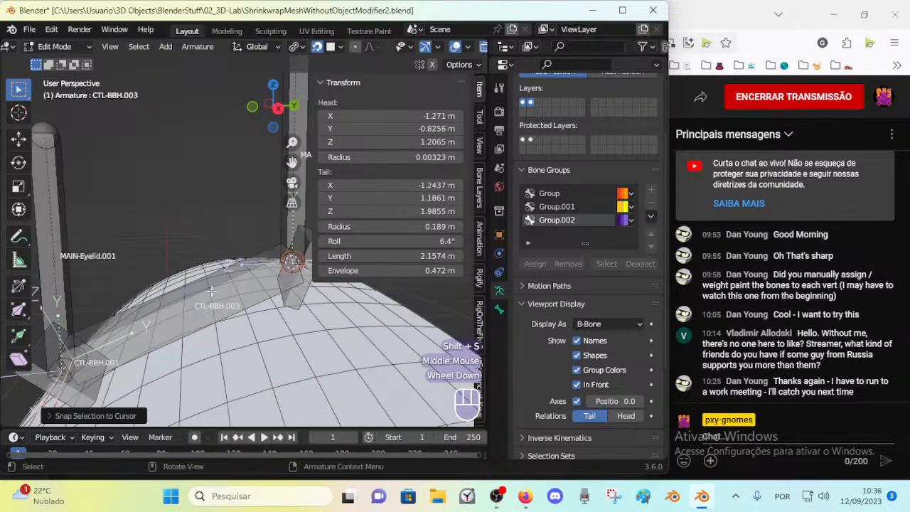
Scale the B-Bone display thickness of CTL-BBH.003 down to about 0.072
{"action": "left_click", "coordinate": [209, 285]}
{"action": "key", "text": "ctrl+alt+s"}
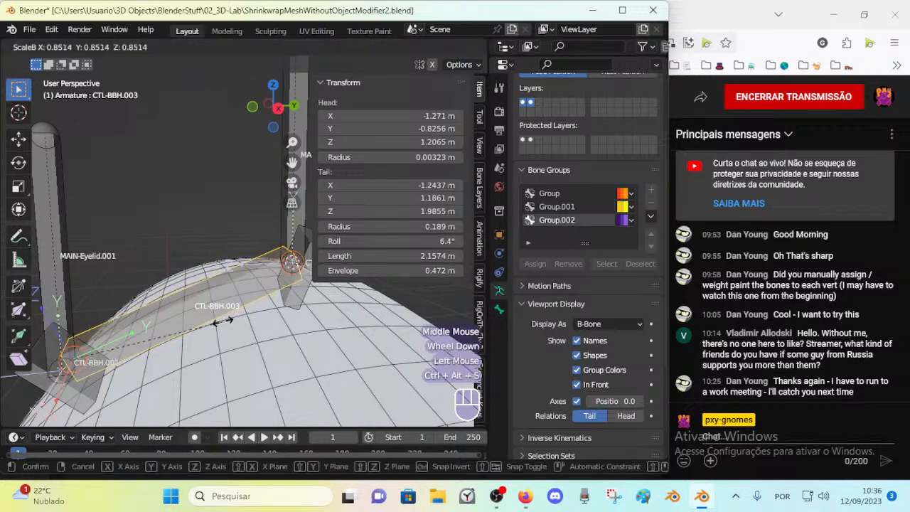
{"action": "left_click", "coordinate": [144, 319]}
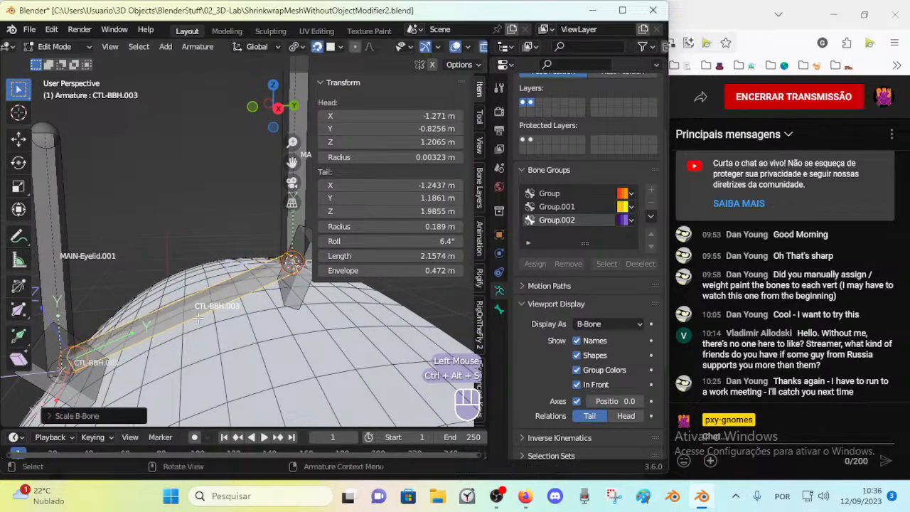
{"action": "middle_click_drag", "start_coordinate": [196, 318], "coordinate": [212, 318]}
Set the bendy bone segments of CTL-BBH.003 to 10
{"action": "left_click", "coordinate": [499, 310]}
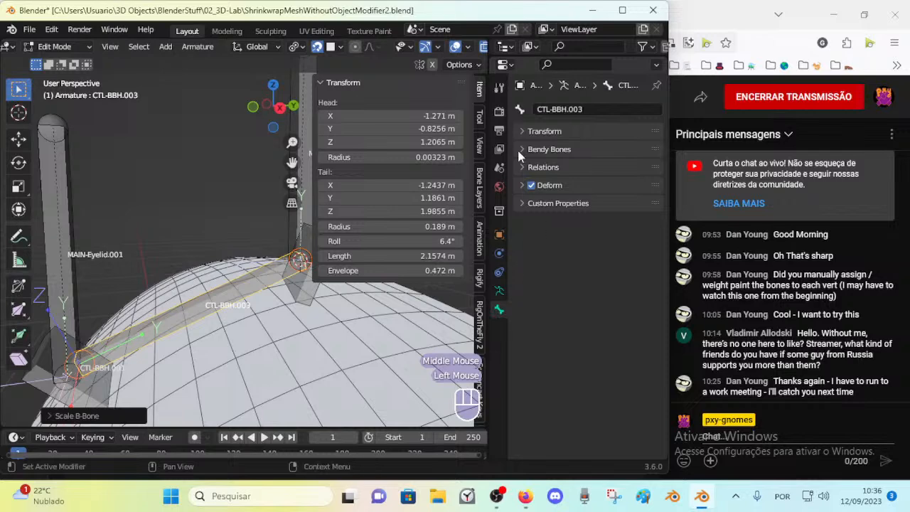
{"action": "left_click", "coordinate": [548, 149]}
{"action": "left_click", "coordinate": [642, 171]}
{"action": "left_click", "coordinate": [642, 170]}
{"action": "left_click", "coordinate": [642, 170]}
{"action": "left_click", "coordinate": [642, 170]}
{"action": "left_click", "coordinate": [643, 170]}
{"action": "left_click", "coordinate": [643, 170]}
{"action": "left_click", "coordinate": [643, 171]}
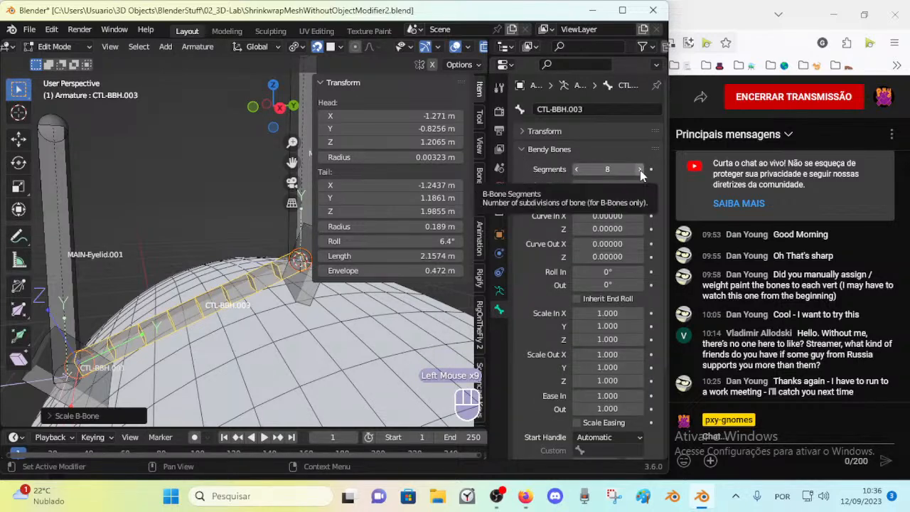
{"action": "left_click", "coordinate": [640, 170]}
{"action": "left_click", "coordinate": [639, 170]}
Give CTL-BBH.003 a Tangent start handle with CTL-BBH.001 as custom bone, and enable X, Z and Ease scaling on both handles
{"action": "middle_click_drag", "start_coordinate": [177, 306], "coordinate": [200, 317]}
{"action": "scroll", "coordinate": [150, 305], "scroll_direction": "down", "scroll_amount": 2}
{"action": "scroll", "coordinate": [216, 310], "scroll_direction": "up", "scroll_amount": 1}
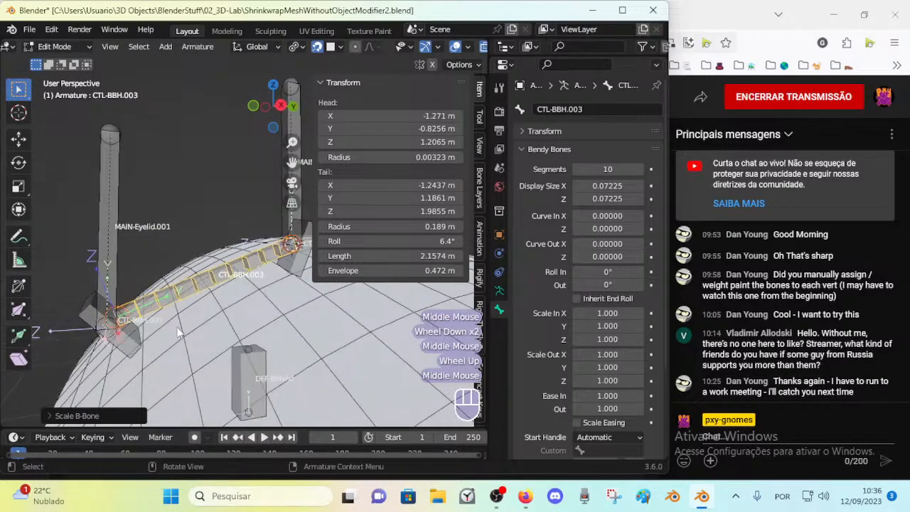
{"action": "scroll", "coordinate": [531, 370], "scroll_direction": "down", "scroll_amount": 2}
{"action": "scroll", "coordinate": [531, 369], "scroll_direction": "down", "scroll_amount": 1}
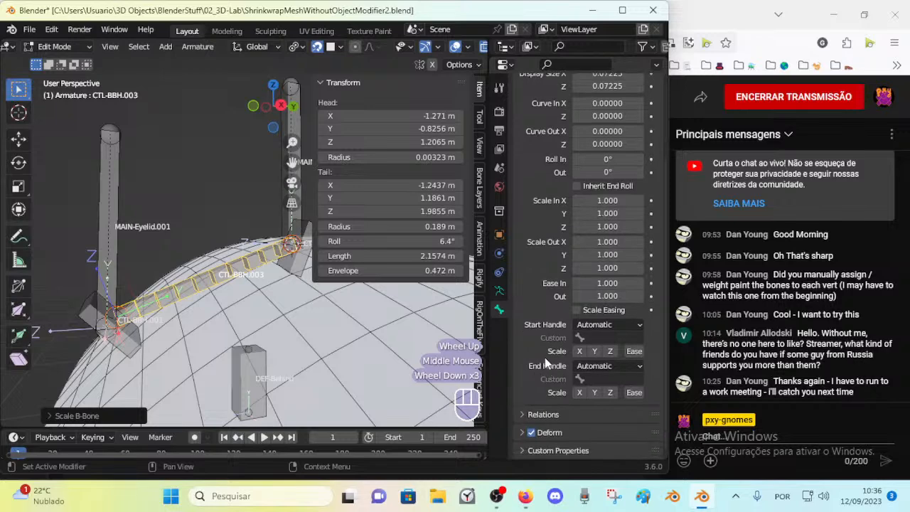
{"action": "left_click", "coordinate": [138, 341]}
{"action": "key", "text": "F2"}
{"action": "key", "text": "ctrl+c"}
{"action": "left_click", "coordinate": [196, 281]}
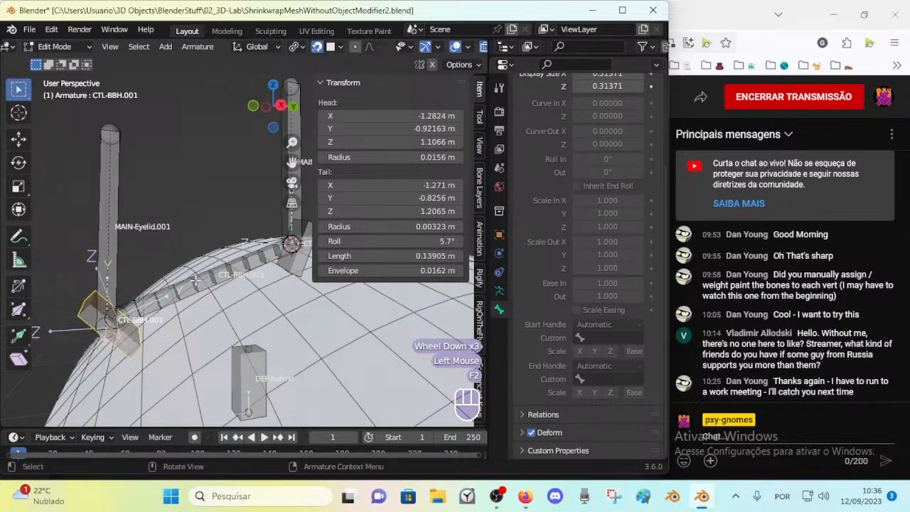
{"action": "left_click", "coordinate": [196, 280]}
{"action": "key", "text": "ctrl+v"}
{"action": "left_click", "coordinate": [595, 325]}
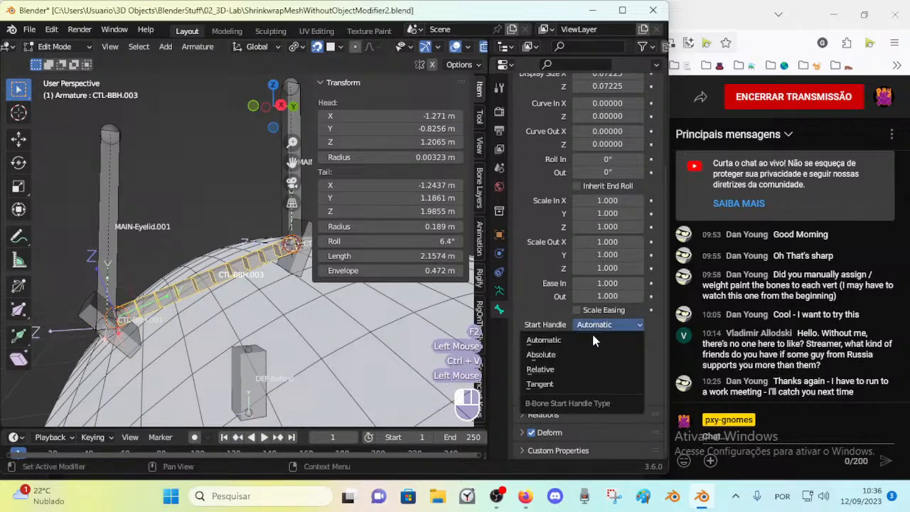
{"action": "left_click", "coordinate": [577, 379]}
{"action": "left_click", "coordinate": [579, 351]}
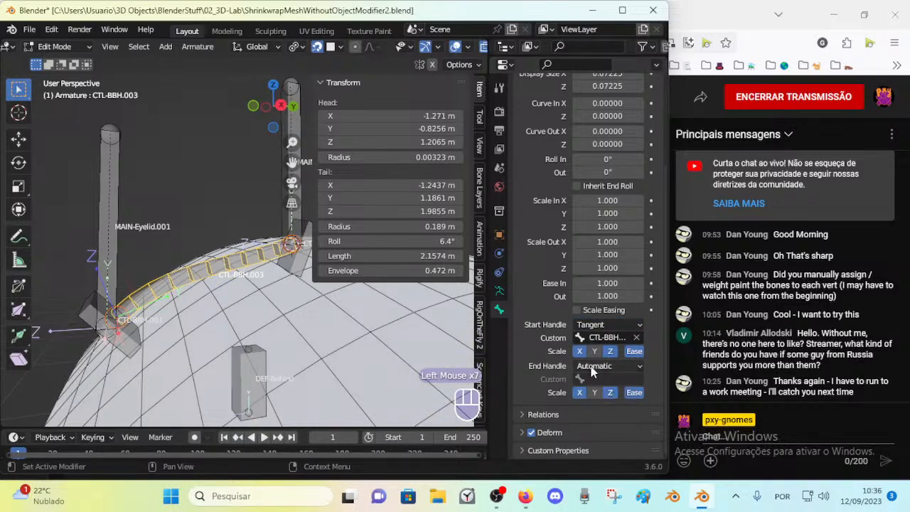
Set the end handle of CTL-BBH.003 to Tangent with CTL-BBH.002 as the custom bone
{"action": "left_click", "coordinate": [594, 366]}
{"action": "left_click", "coordinate": [572, 419]}
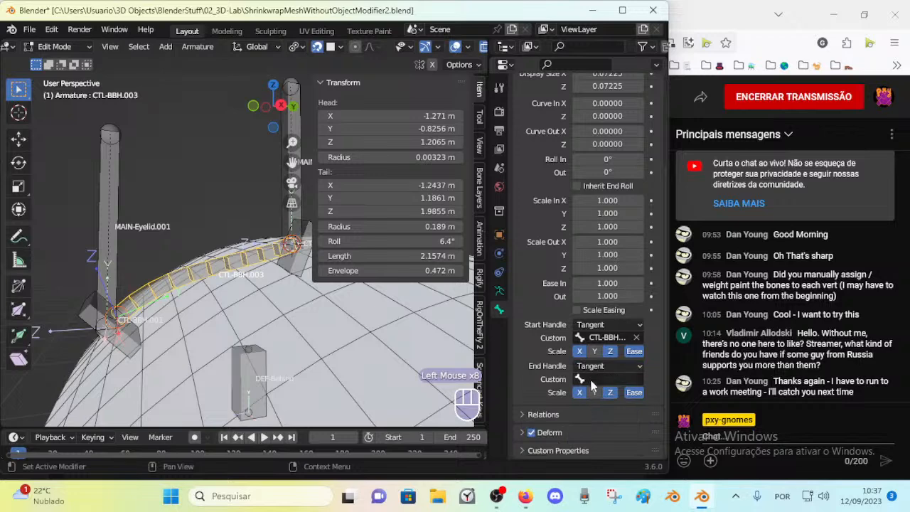
{"action": "left_click", "coordinate": [591, 379]}
{"action": "key", "text": "ctrl+v"}
{"action": "key", "text": "Down"}
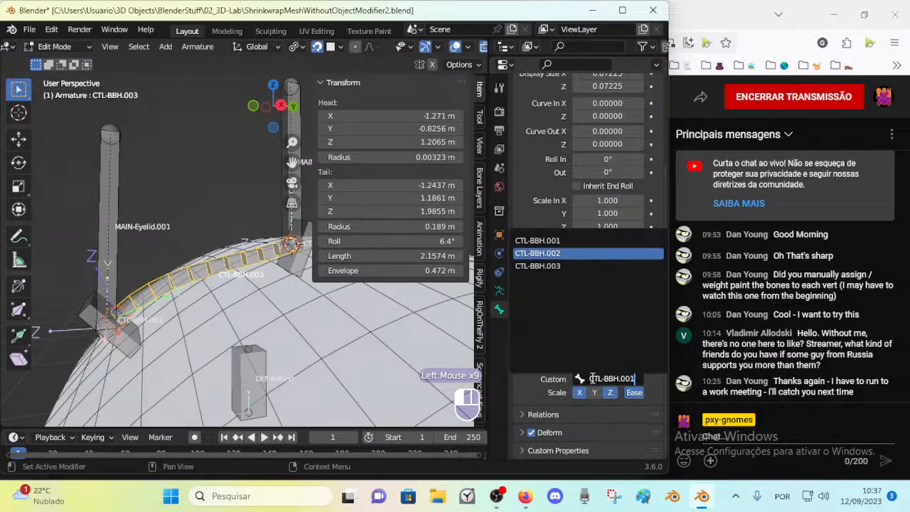
{"action": "key", "text": "Return"}
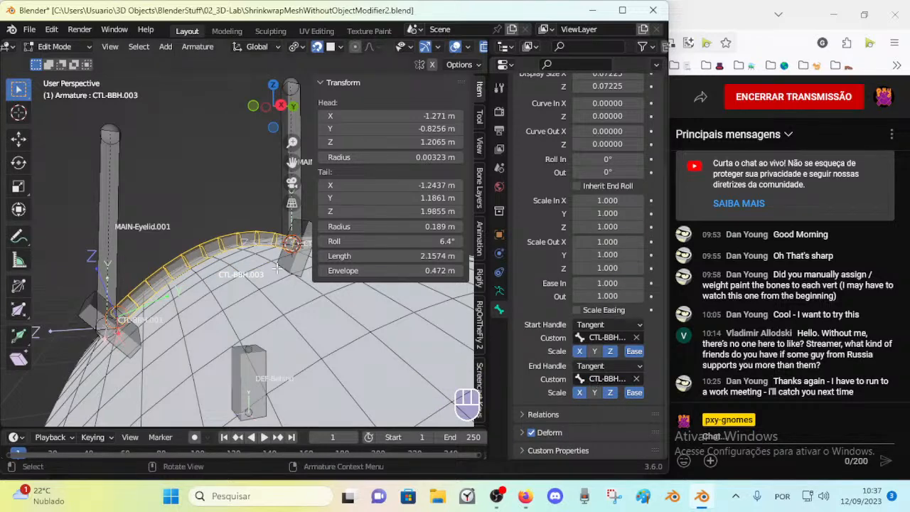
Examine the bendy bone chain by selecting the MAIN-Eyelid bones, the CTL-BBH handles and the curved bone in turn
{"action": "scroll", "coordinate": [239, 219], "scroll_direction": "down", "scroll_amount": 2}
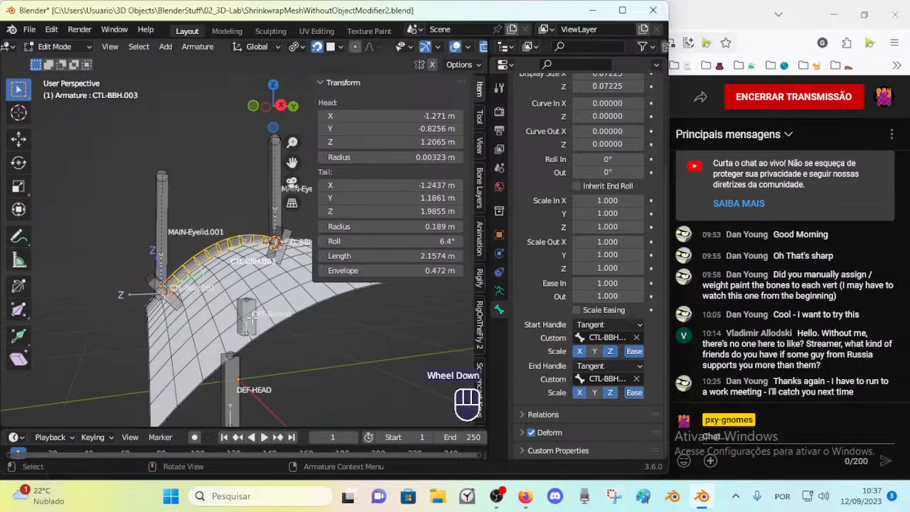
{"action": "left_click", "coordinate": [249, 359]}
{"action": "middle_click_drag", "start_coordinate": [249, 359], "coordinate": [238, 334]}
{"action": "left_click", "coordinate": [165, 292]}
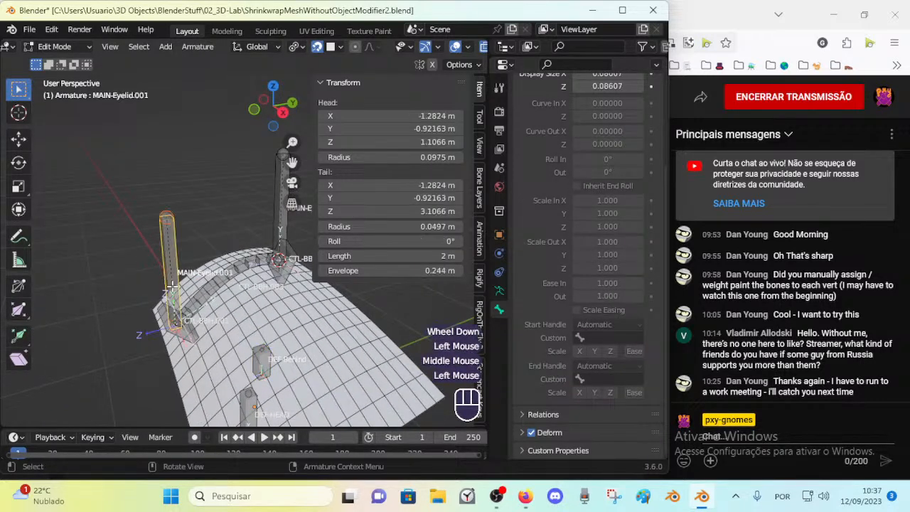
{"action": "left_click", "coordinate": [261, 218]}
{"action": "middle_click_drag", "start_coordinate": [261, 219], "coordinate": [274, 284]}
{"action": "left_click", "coordinate": [274, 284]}
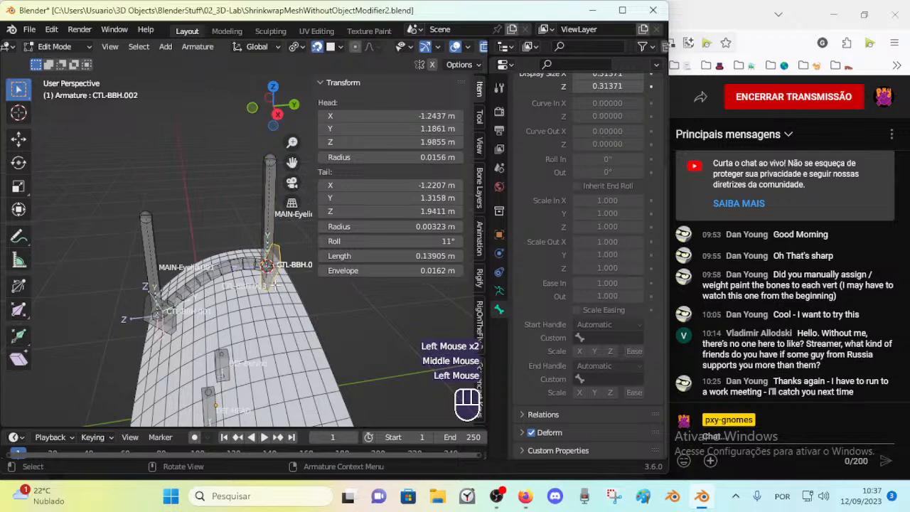
{"action": "left_click", "coordinate": [268, 283], "text": "alt"}
{"action": "left_click", "coordinate": [197, 284], "text": "alt"}
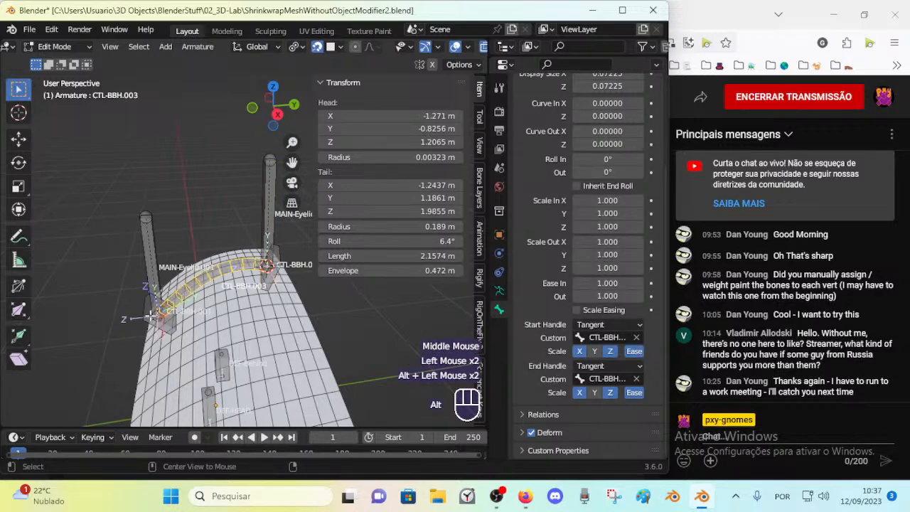
{"action": "left_click", "coordinate": [152, 315], "text": "alt"}
{"action": "left_click", "coordinate": [206, 275], "text": "alt"}
Rename the curved bendy bone to CTL-BB.001
{"action": "left_click", "coordinate": [190, 263]}
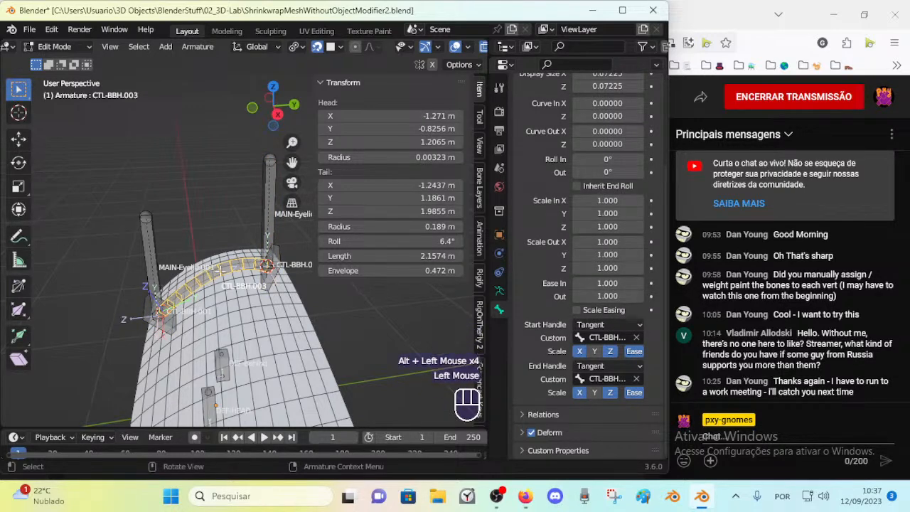
{"action": "key", "text": "F2"}
{"action": "left_click", "coordinate": [172, 271]}
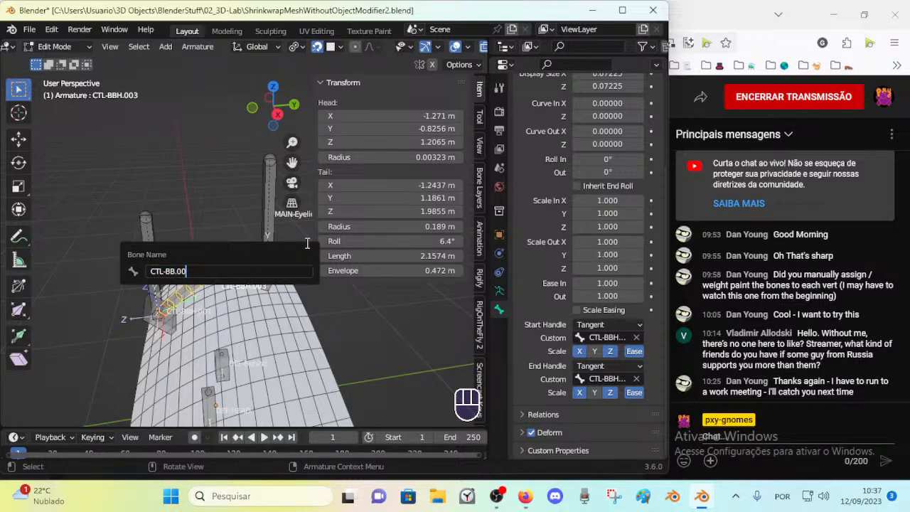
{"action": "type", "text": "1"}
{"action": "key", "text": "Return"}
Disable Deform on both MAIN-Eyelid bones together with CTL-BBH.001 and CTL-BBH.002
{"action": "middle_click_drag", "start_coordinate": [306, 242], "coordinate": [276, 199]}
{"action": "middle_click_drag", "start_coordinate": [253, 236], "coordinate": [257, 277]}
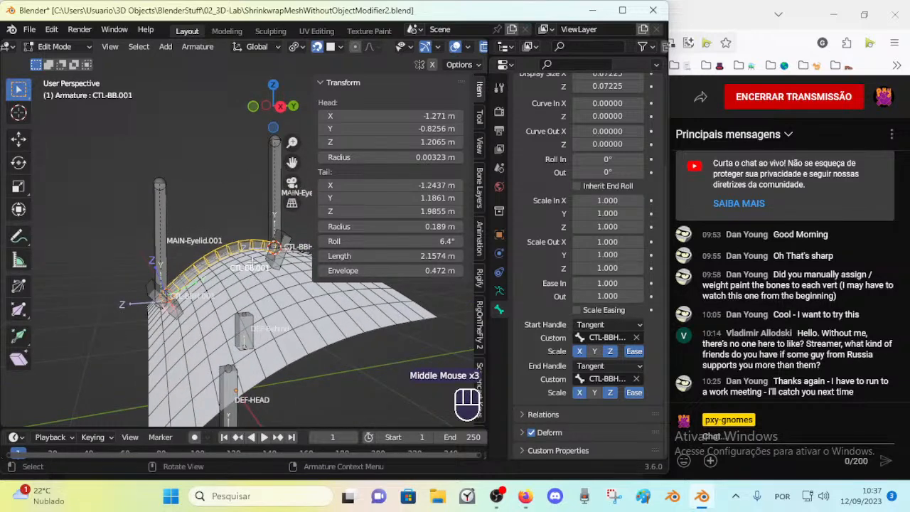
{"action": "scroll", "coordinate": [547, 180], "scroll_direction": "up", "scroll_amount": 3}
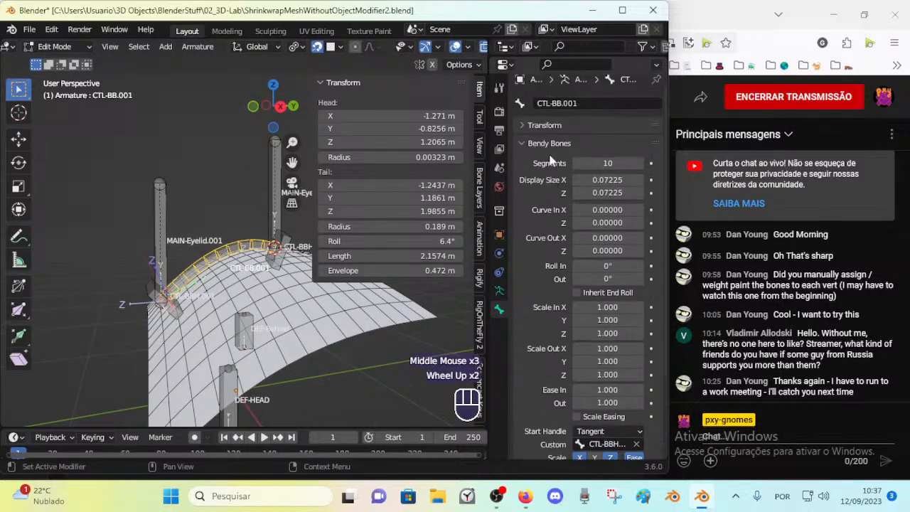
{"action": "left_click", "coordinate": [522, 149]}
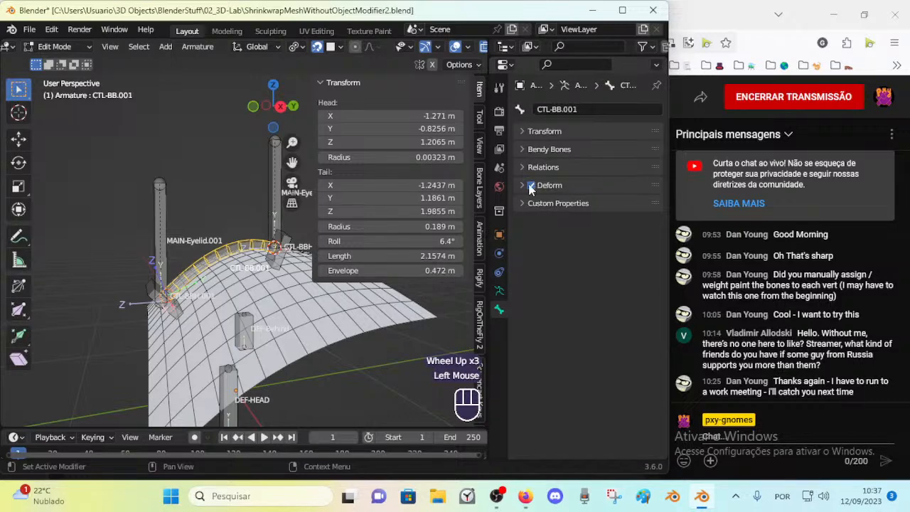
{"action": "scroll", "coordinate": [120, 293], "scroll_direction": "up", "scroll_amount": 1}
{"action": "left_click", "coordinate": [128, 308]}
{"action": "left_click", "coordinate": [137, 227], "text": "shift"}
{"action": "left_click", "coordinate": [281, 199], "text": "shift"}
{"action": "left_click", "coordinate": [288, 260], "text": "shift"}
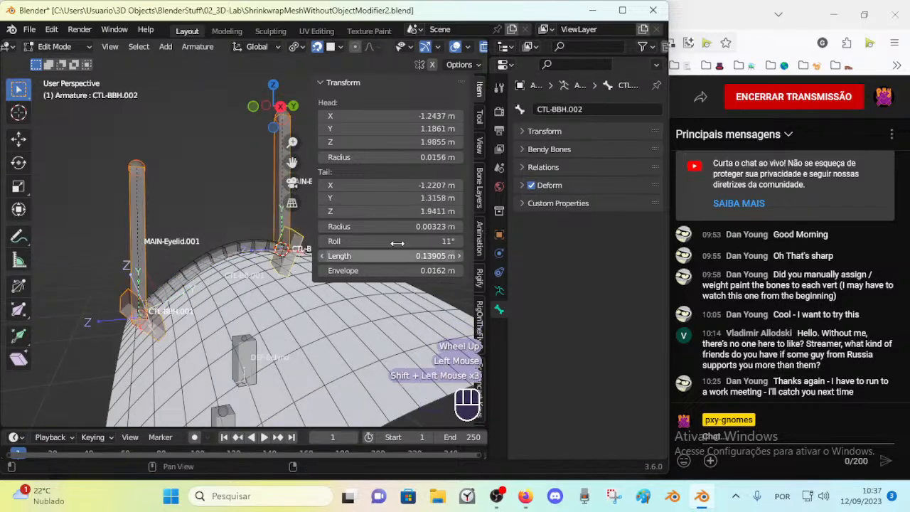
{"action": "left_click", "coordinate": [530, 185], "text": "alt"}
Narrow the viewport sidebar, check the Deform setting of DEF-Behind and DEF-HEAD, and save the file
{"action": "left_click_drag", "start_coordinate": [314, 186], "coordinate": [362, 187]}
{"action": "scroll", "coordinate": [242, 285], "scroll_direction": "down", "scroll_amount": 2}
{"action": "left_click", "coordinate": [243, 288]}
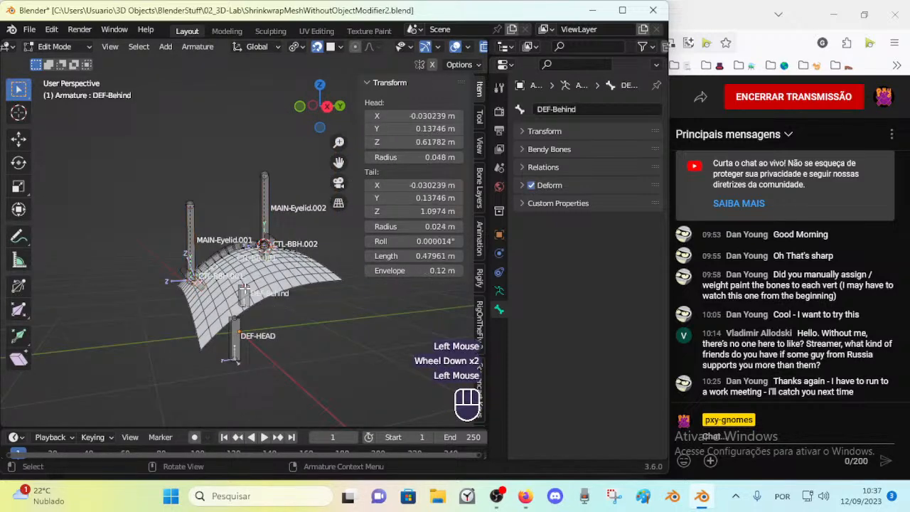
{"action": "left_click", "coordinate": [238, 340]}
{"action": "middle_click_drag", "start_coordinate": [239, 339], "coordinate": [242, 324]}
{"action": "scroll", "coordinate": [242, 323], "scroll_direction": "up", "scroll_amount": 2}
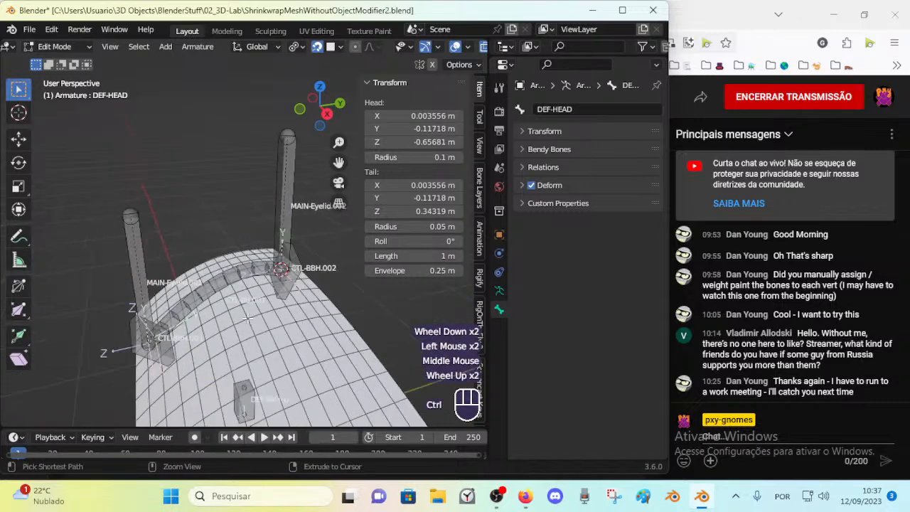
{"action": "key", "text": "ctrl+s"}
{"action": "scroll", "coordinate": [242, 324], "scroll_direction": "down", "scroll_amount": 1}
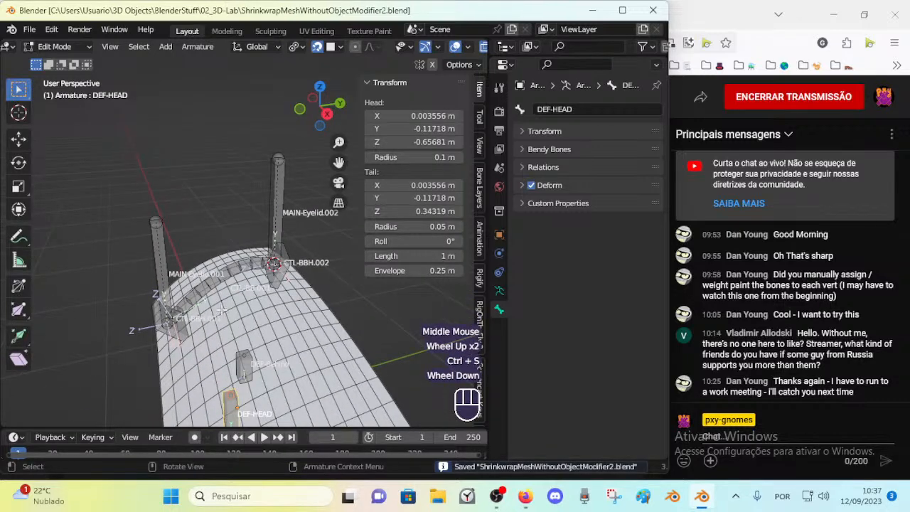
In Pose Mode, scale down the B-Bone display thickness of CTL-BB.001
{"action": "key", "text": "ctrl+Tab"}
{"action": "scroll", "coordinate": [221, 309], "scroll_direction": "up", "scroll_amount": 2}
{"action": "middle_click_drag", "start_coordinate": [221, 309], "coordinate": [256, 268]}
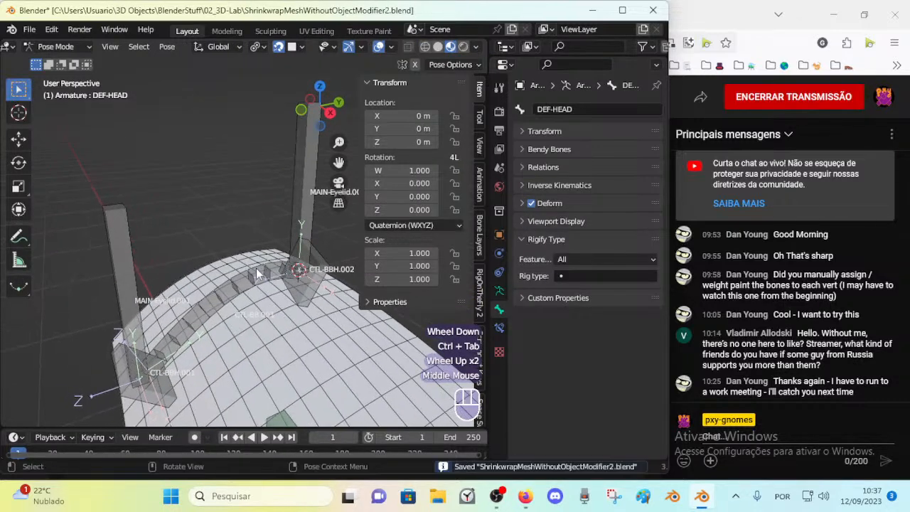
{"action": "left_click", "coordinate": [256, 273]}
{"action": "key", "text": "ctrl+alt+s"}
{"action": "left_click", "coordinate": [233, 321]}
{"action": "middle_click_drag", "start_coordinate": [232, 321], "coordinate": [309, 304]}
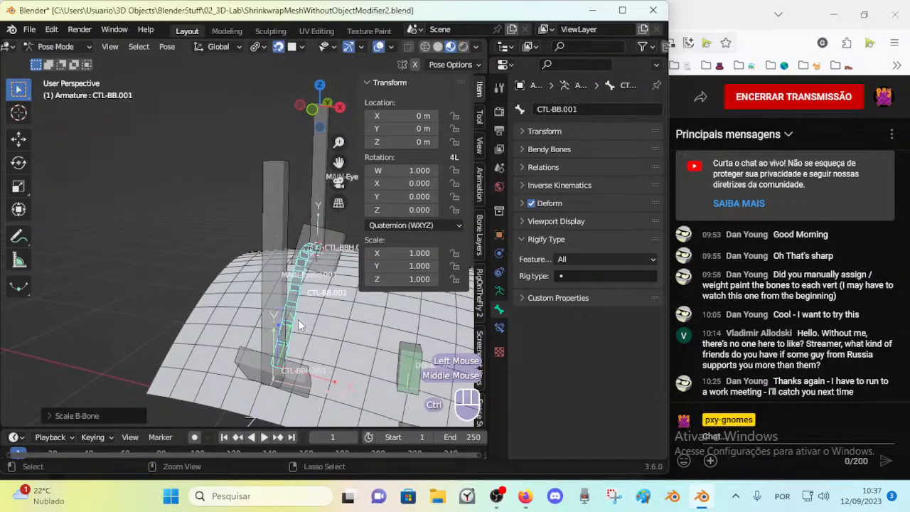
Return the armature to Object Mode and reveal all hidden objects
{"action": "key", "text": "ctrl+Tab"}
{"action": "key", "text": "alt+h"}
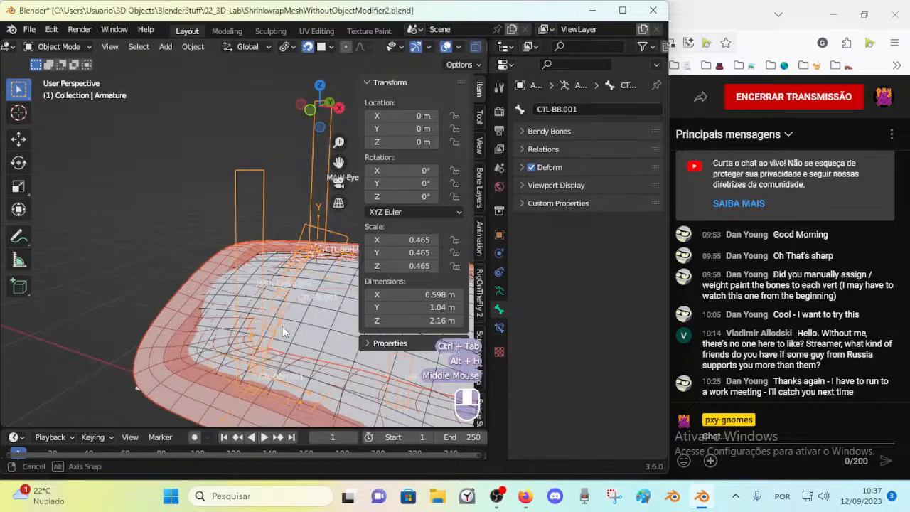
Select the armature together with SurfPatch.001 and put the mesh in Weight Paint mode
{"action": "left_click", "coordinate": [266, 289]}
{"action": "left_click", "coordinate": [259, 288]}
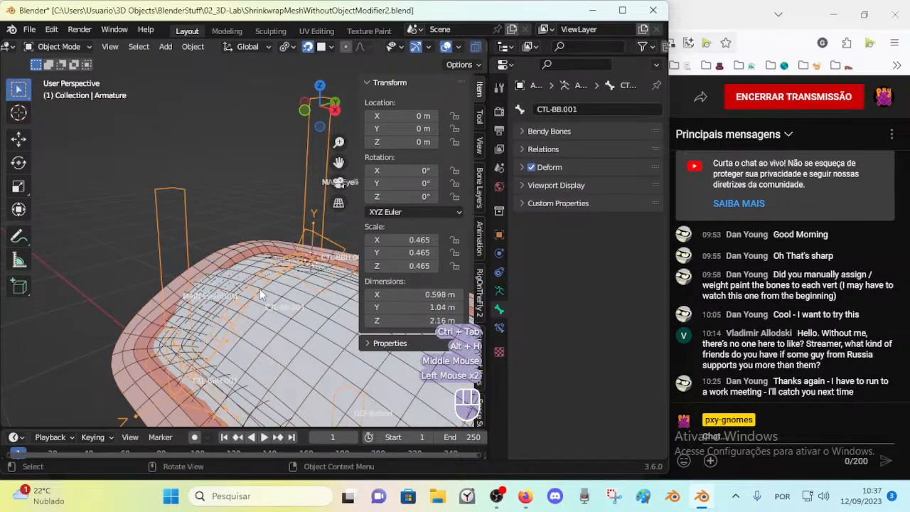
{"action": "left_click", "coordinate": [228, 272], "text": "shift"}
{"action": "key", "text": "ctrl+Tab"}
{"action": "left_click", "coordinate": [194, 324]}
{"action": "left_click", "coordinate": [151, 330], "text": "shift"}
{"action": "key", "text": "ctrl+Tab"}
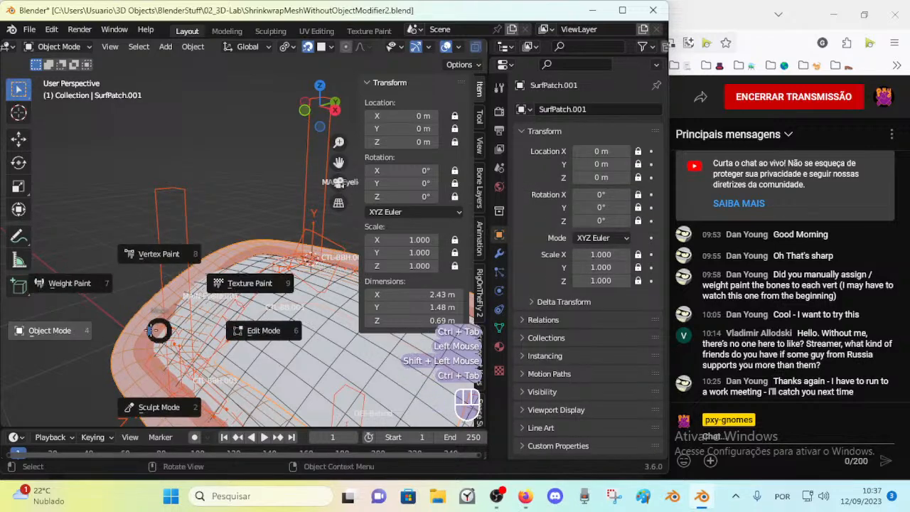
{"action": "left_click", "coordinate": [71, 282]}
Examine CTL-BB.001's weights on SurfPatch.001, try selecting CTL-BBH.001, and return the mesh to Object Mode
{"action": "middle_click_drag", "start_coordinate": [238, 329], "coordinate": [255, 321]}
{"action": "middle_click_drag", "start_coordinate": [263, 328], "coordinate": [239, 246], "text": "shift"}
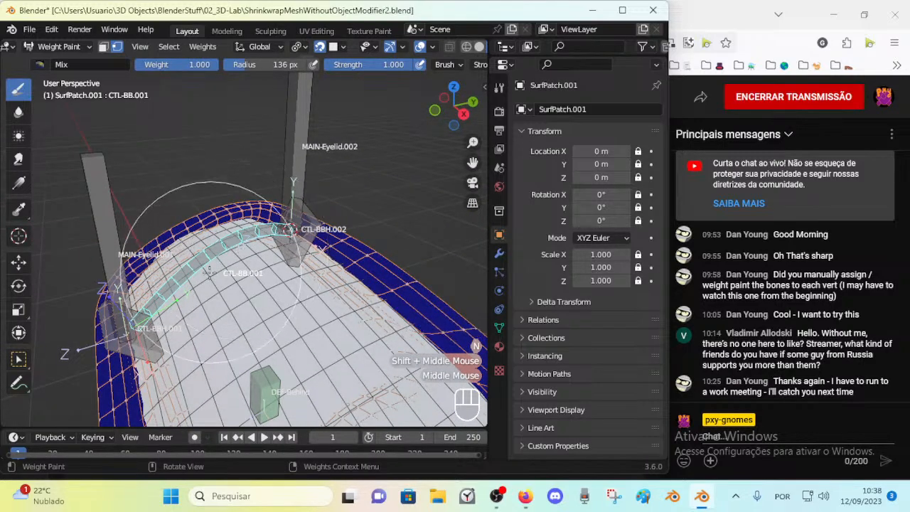
{"action": "middle_click_drag", "start_coordinate": [238, 247], "coordinate": [242, 242]}
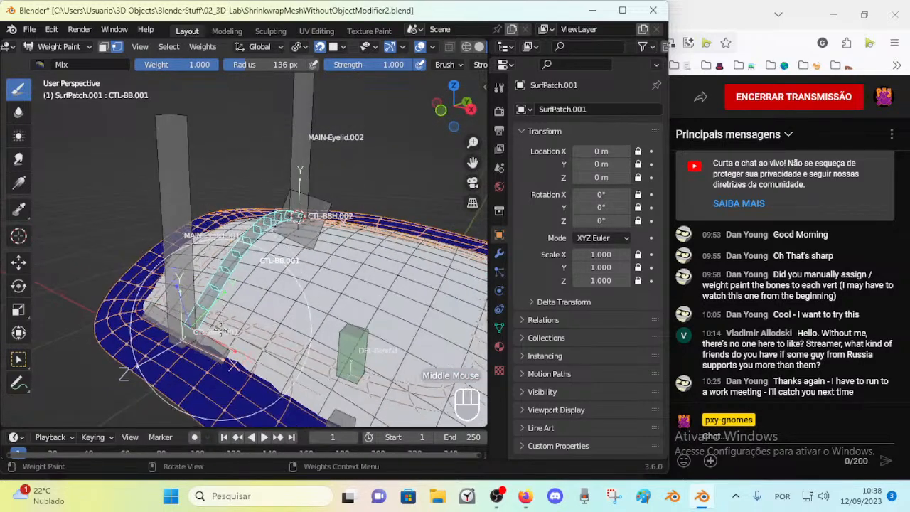
{"action": "left_click", "coordinate": [211, 345], "text": "ctrl"}
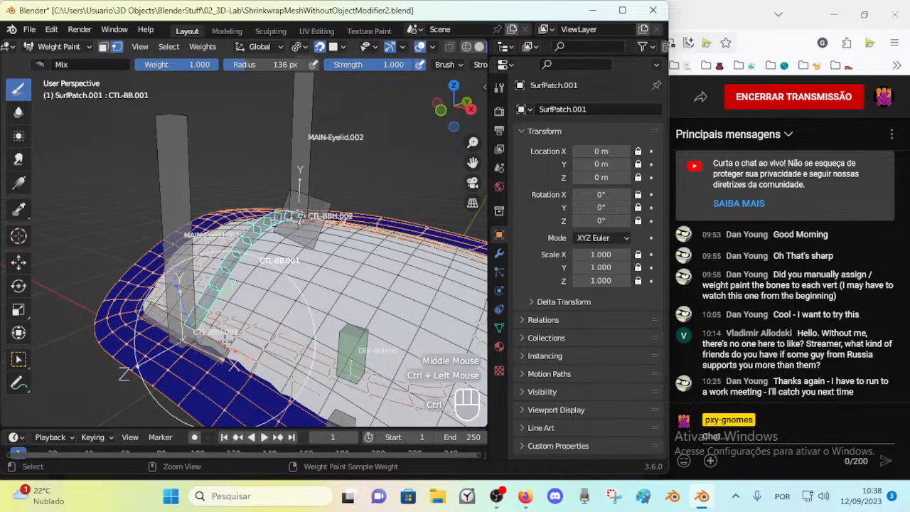
{"action": "key", "text": "p"}
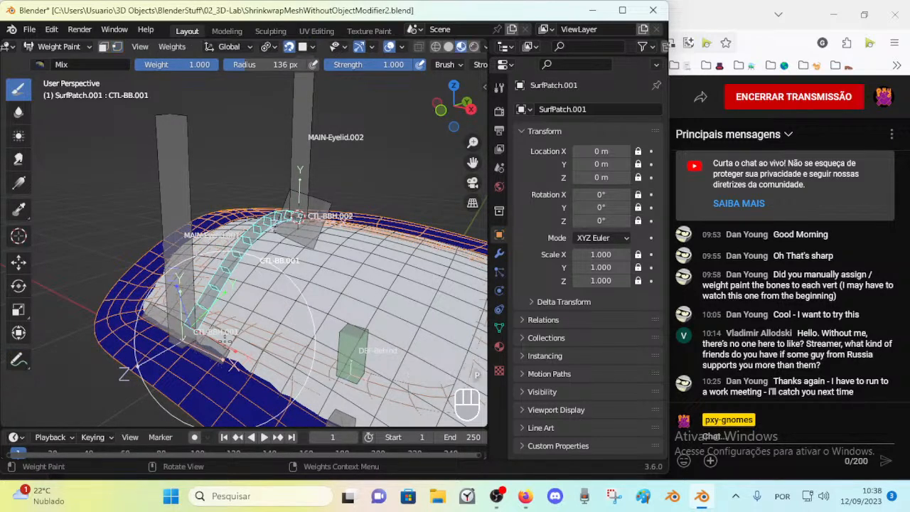
{"action": "key", "text": "ctrl+Tab"}
{"action": "left_click", "coordinate": [84, 338]}
Put the armature in Pose Mode and try rotating CTL-BBH.001
{"action": "left_click", "coordinate": [221, 275]}
{"action": "key", "text": "ctrl+Tab"}
{"action": "left_click", "coordinate": [221, 358]}
{"action": "key", "text": "r"}
{"action": "key", "text": "Escape"}
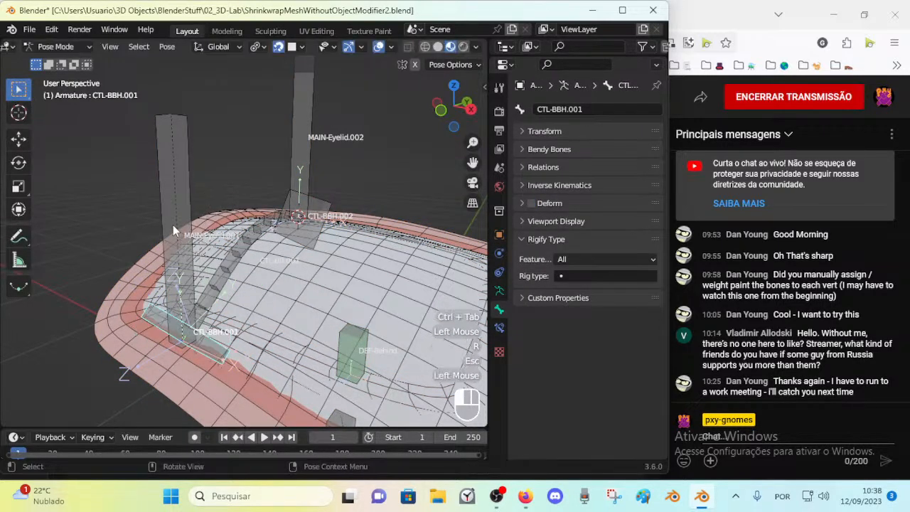
Try moving and rotating MAIN-Eyelid.001, and revert its pose
{"action": "left_click", "coordinate": [168, 192]}
{"action": "key", "text": "g"}
{"action": "left_click", "coordinate": [121, 195]}
{"action": "key", "text": "r"}
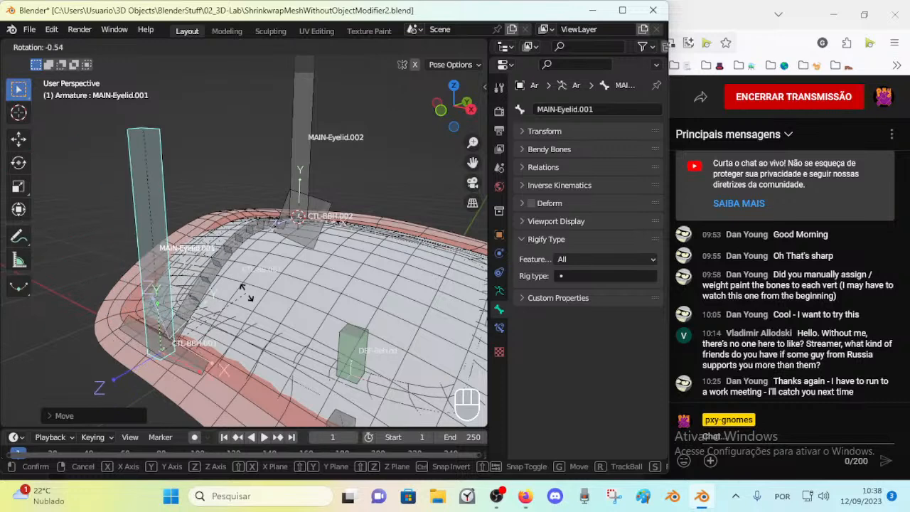
{"action": "key", "text": "Escape"}
{"action": "middle_click_drag", "start_coordinate": [231, 268], "coordinate": [268, 261]}
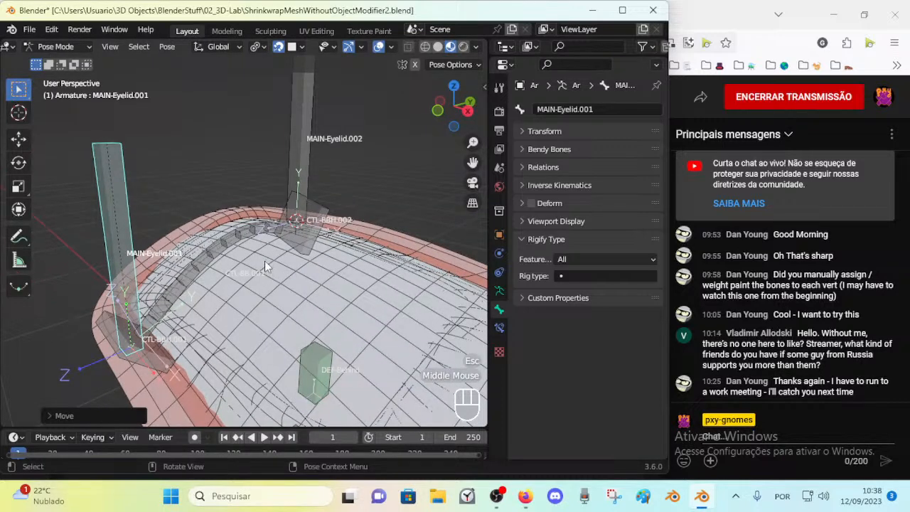
{"action": "key", "text": "alt+q"}
{"action": "key", "text": "alt+q"}
Try rotating CTL-BBH.001 about the global X axis to test the bendy bone
{"action": "left_click", "coordinate": [162, 349]}
{"action": "key", "text": "r"}
{"action": "key", "text": "x"}
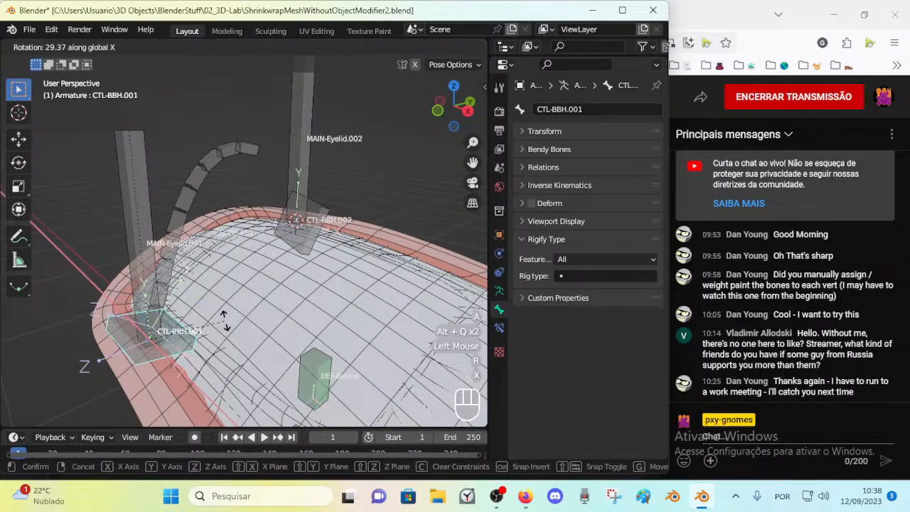
{"action": "key", "text": "Escape"}
{"action": "key", "text": "r"}
{"action": "key", "text": "Escape"}
Add a Stretch To constraint on CTL-BB.001 targeting CTL-BBH.002, and open the bone's constraint settings
{"action": "left_click", "coordinate": [304, 226]}
{"action": "left_click", "coordinate": [267, 237], "text": "shift"}
{"action": "key", "text": "shift+ctrl+c"}
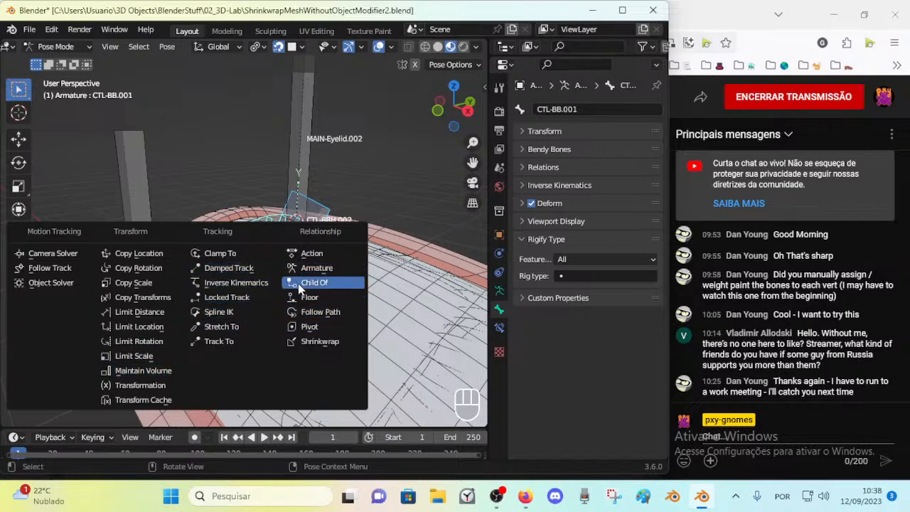
{"action": "left_click", "coordinate": [233, 341]}
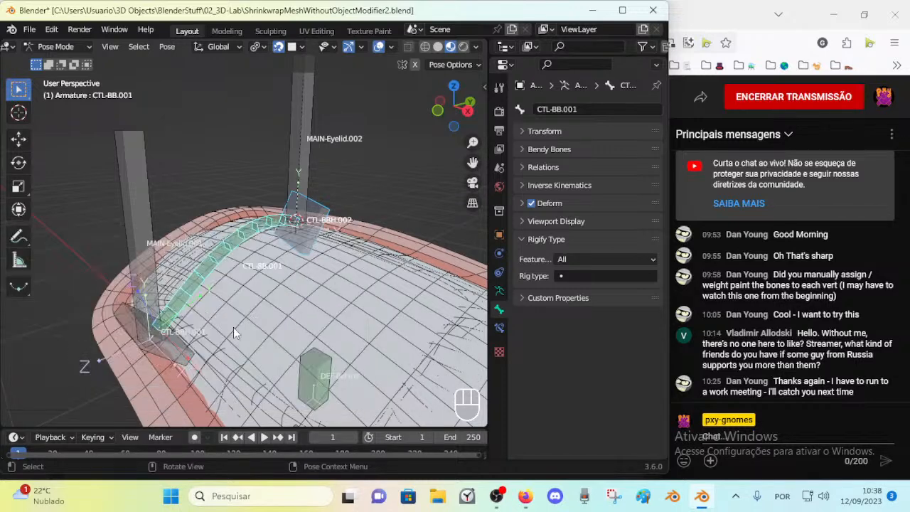
{"action": "middle_click_drag", "start_coordinate": [218, 264], "coordinate": [225, 251]}
{"action": "left_click", "coordinate": [498, 326]}
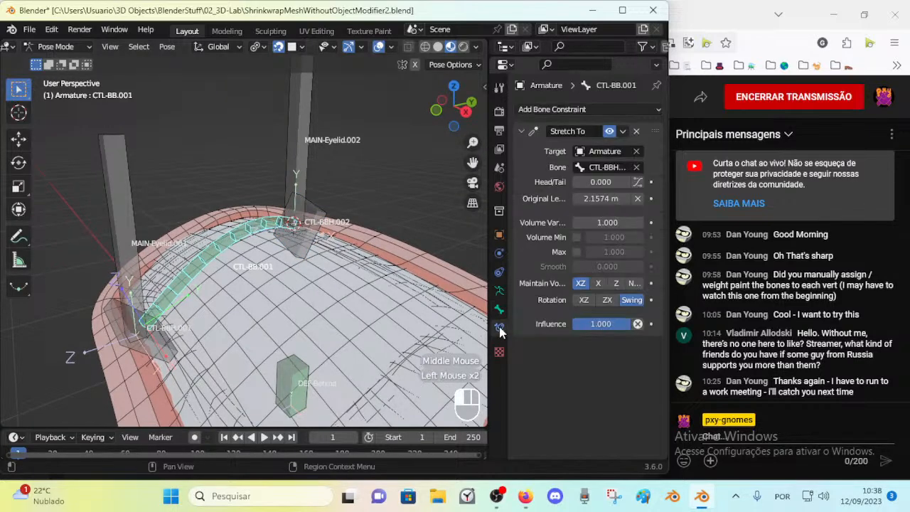
{"action": "key", "text": "BackSpace"}
{"action": "key", "text": "BackSpace"}
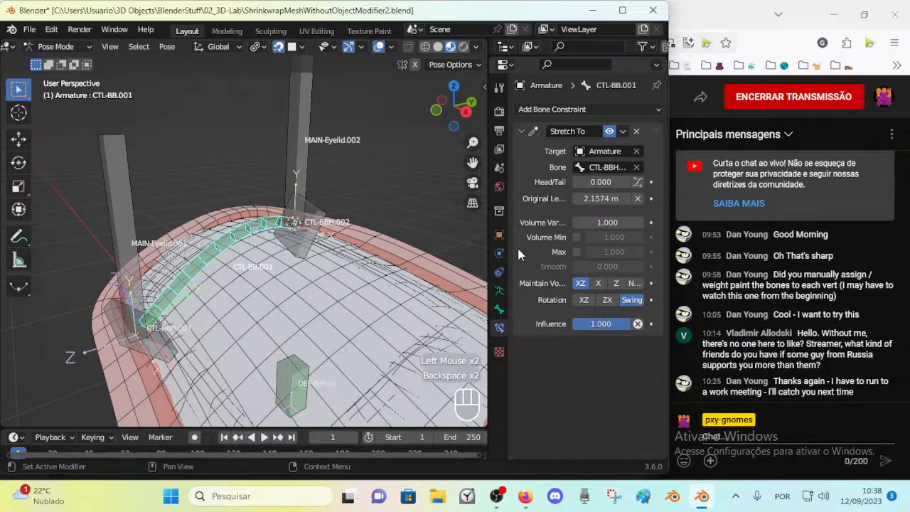
Try rotating CTL-BBH.002, and rotate MAIN-Eyelid.001 to test the stretched bendy bone
{"action": "middle_click_drag", "start_coordinate": [397, 228], "coordinate": [321, 237]}
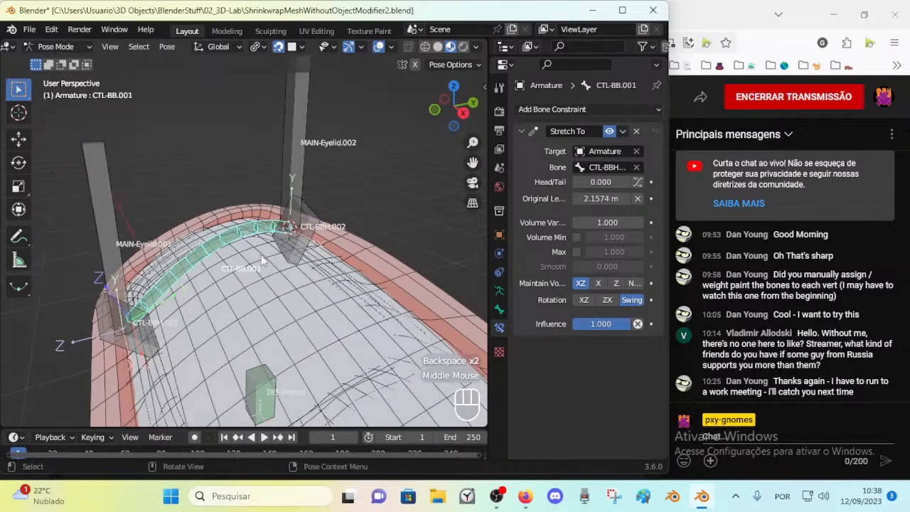
{"action": "left_click", "coordinate": [320, 237]}
{"action": "key", "text": "r"}
{"action": "key", "text": "Escape"}
{"action": "left_click", "coordinate": [144, 344]}
{"action": "key", "text": "r"}
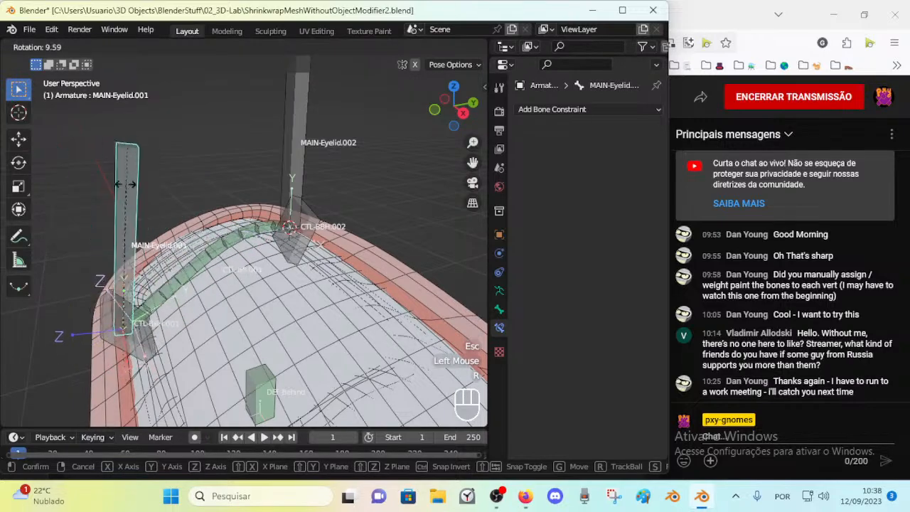
{"action": "left_click", "coordinate": [107, 209]}
Try rotating MAIN-Eyelid.001 again from another viewing angle and save the file
{"action": "scroll", "coordinate": [108, 213], "scroll_direction": "down", "scroll_amount": 1}
{"action": "middle_click_drag", "start_coordinate": [110, 215], "coordinate": [277, 220]}
{"action": "key", "text": "r"}
{"action": "key", "text": "Escape"}
{"action": "middle_click_drag", "start_coordinate": [323, 242], "coordinate": [342, 202]}
{"action": "scroll", "coordinate": [202, 253], "scroll_direction": "up", "scroll_amount": 1}
{"action": "key", "text": "ctrl+s"}
{"action": "scroll", "coordinate": [348, 201], "scroll_direction": "up", "scroll_amount": 1}
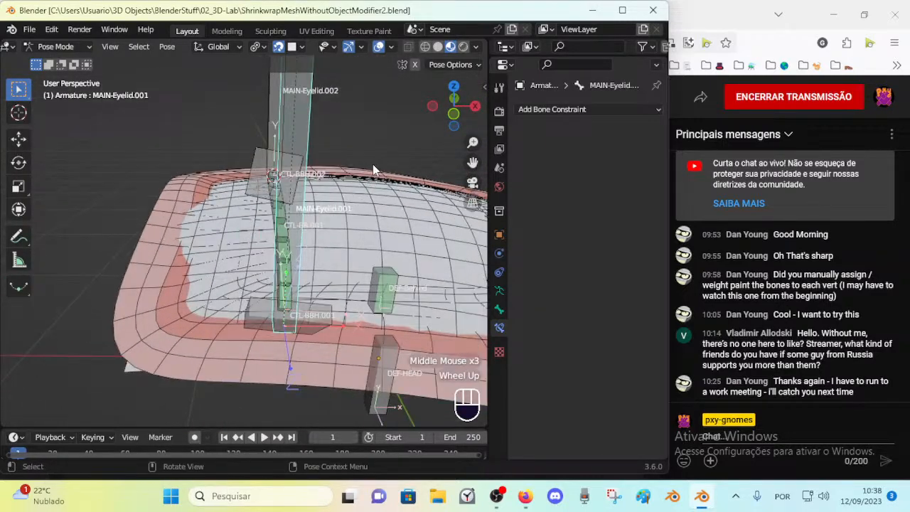
Rotate MAIN-Eyelid.001 back and forth, leaving it tilted outward away from the eyelid patch
{"action": "key", "text": "r"}
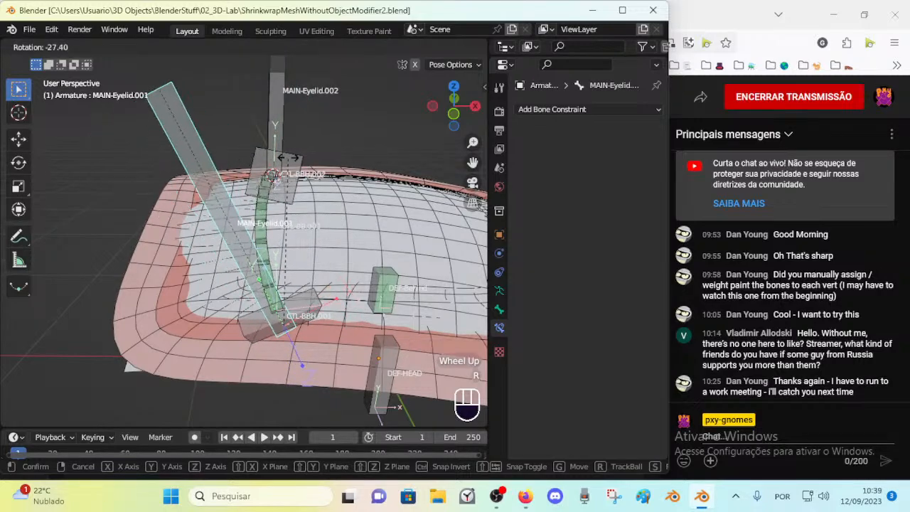
{"action": "left_click", "coordinate": [299, 365]}
{"action": "key", "text": "r"}
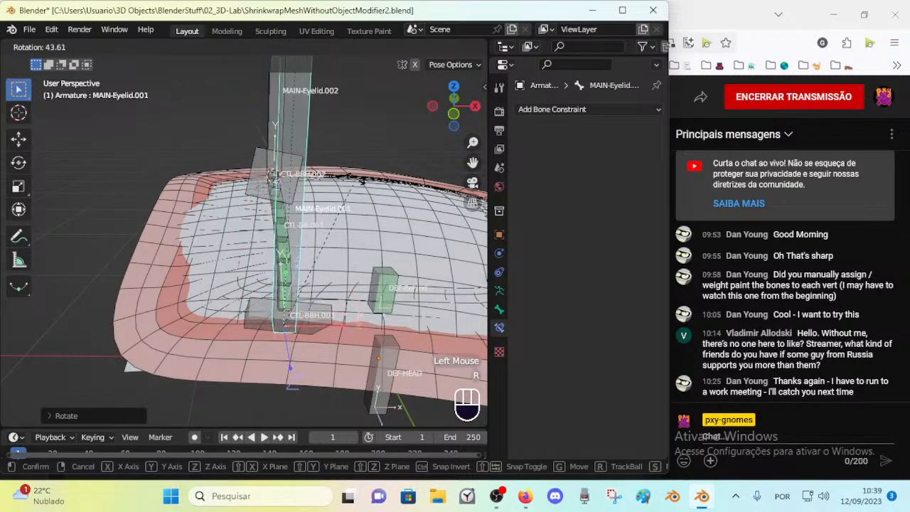
{"action": "left_click", "coordinate": [243, 142]}
{"action": "middle_click_drag", "start_coordinate": [303, 178], "coordinate": [239, 249]}
{"action": "key", "text": "r"}
{"action": "left_click", "coordinate": [391, 171]}
{"action": "key", "text": "r"}
{"action": "left_click", "coordinate": [245, 125]}
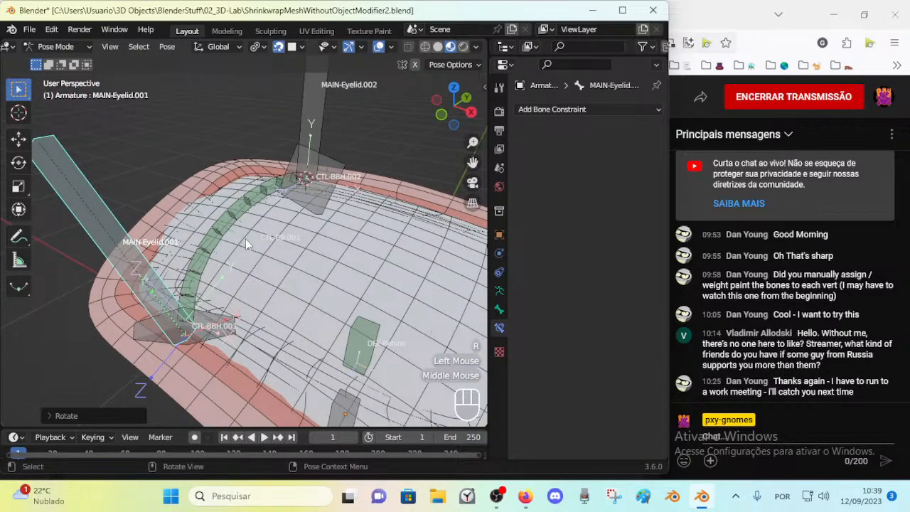
Examine the tilted pose from several angles and check the constraints of CTL-BB.001 and the two CTL-BBH bones
{"action": "scroll", "coordinate": [254, 271], "scroll_direction": "down", "scroll_amount": 2}
{"action": "middle_click_drag", "start_coordinate": [254, 271], "coordinate": [263, 201]}
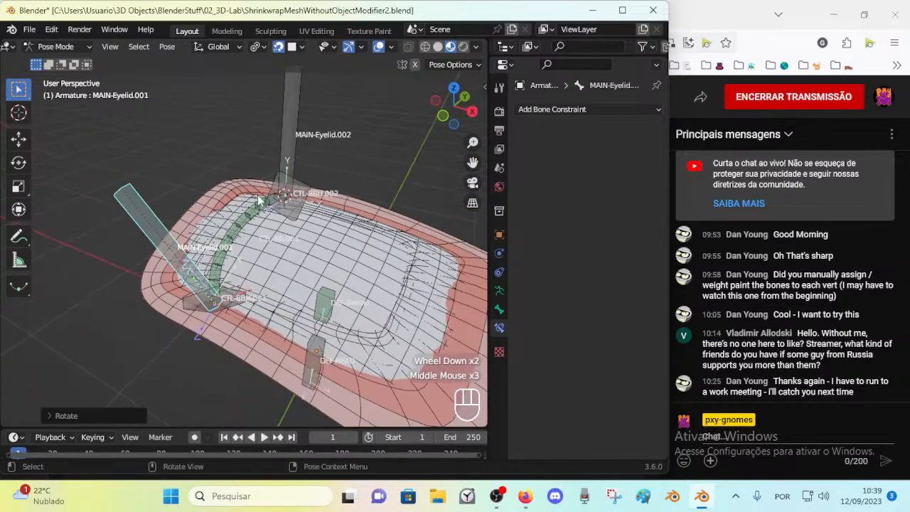
{"action": "middle_click_drag", "start_coordinate": [342, 266], "coordinate": [267, 235]}
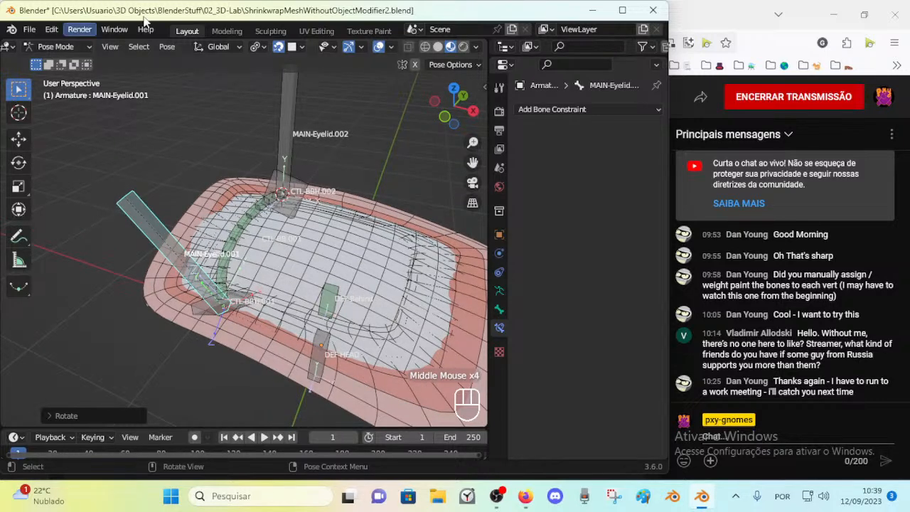
{"action": "middle_click_drag", "start_coordinate": [97, 166], "coordinate": [115, 160]}
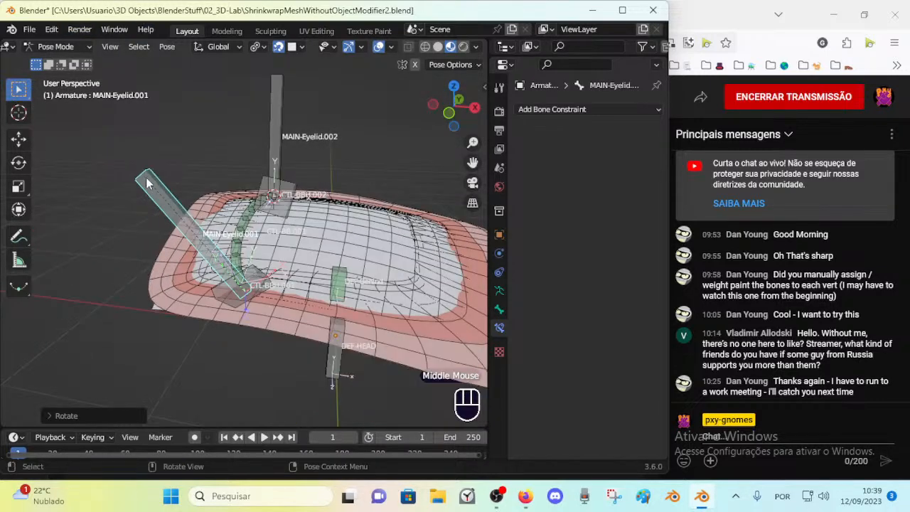
{"action": "left_click", "coordinate": [244, 233]}
{"action": "middle_click_drag", "start_coordinate": [244, 233], "coordinate": [247, 220]}
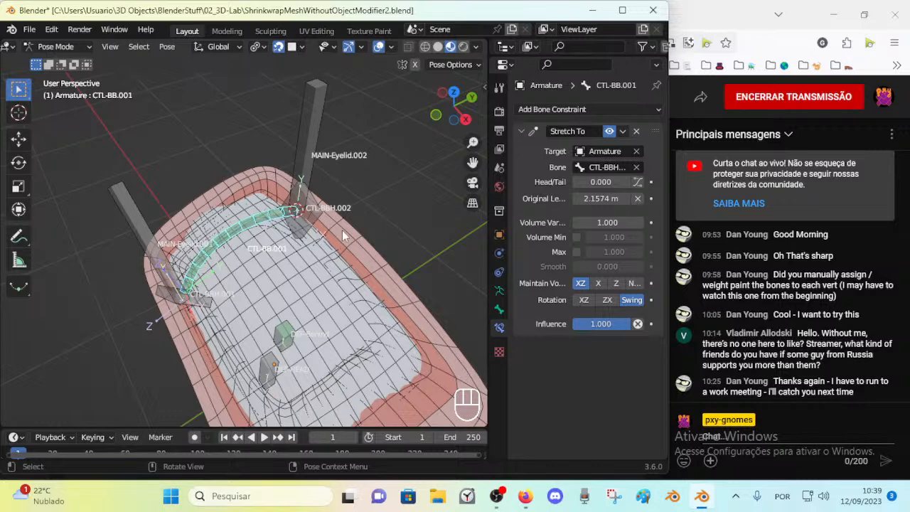
{"action": "left_click", "coordinate": [312, 233]}
{"action": "left_click", "coordinate": [272, 226]}
{"action": "left_click", "coordinate": [197, 297]}
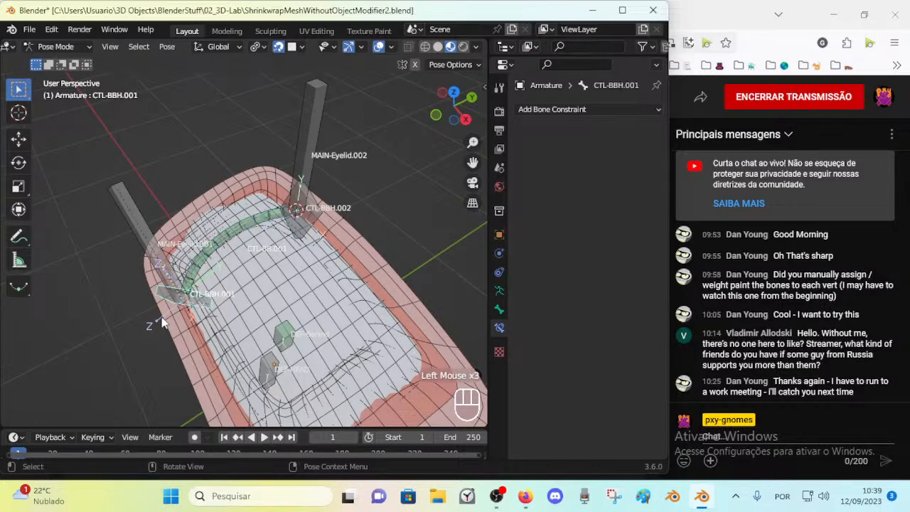
Check the bone constraints of DEF-HEAD and DEF-Behind in Pose Mode
{"action": "middle_click_drag", "start_coordinate": [157, 323], "coordinate": [204, 279]}
{"action": "key", "text": "ctrl+Tab"}
{"action": "left_click", "coordinate": [316, 348]}
{"action": "key", "text": "ctrl+Tab"}
{"action": "left_click", "coordinate": [229, 257]}
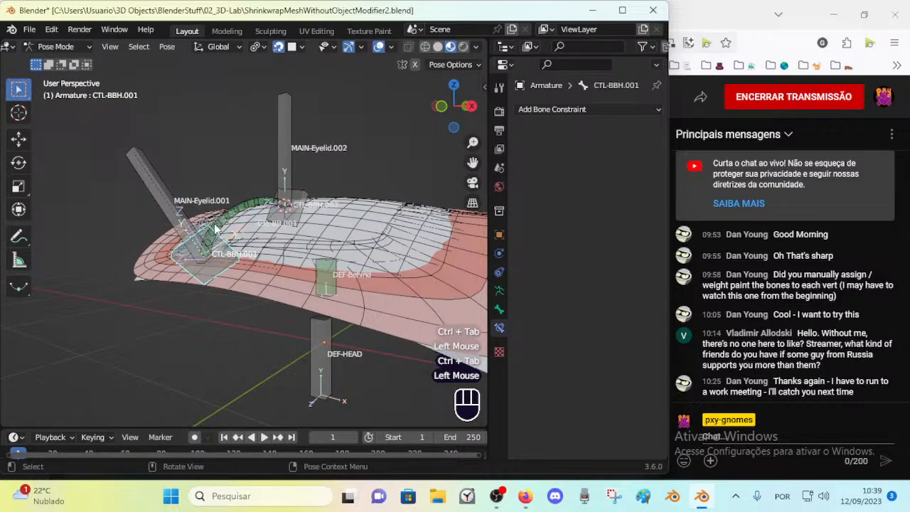
{"action": "left_click", "coordinate": [318, 333]}
{"action": "left_click", "coordinate": [328, 269]}
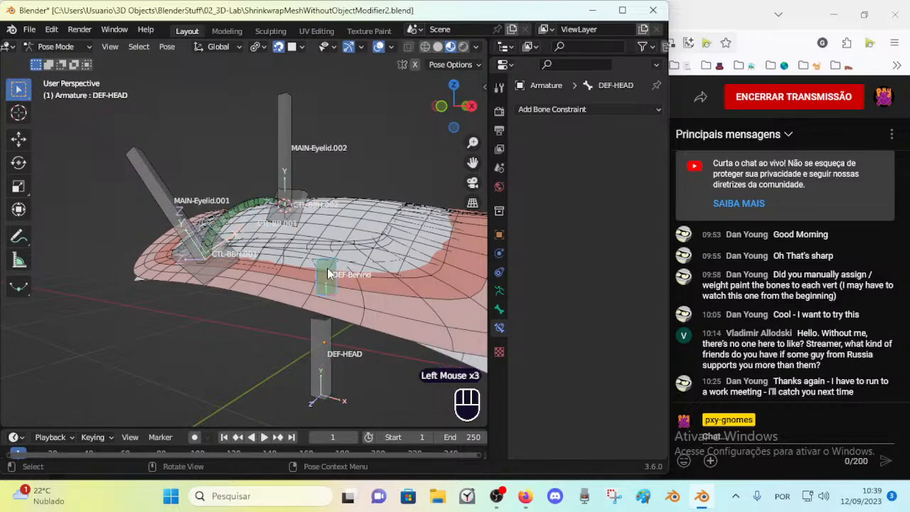
{"action": "left_click", "coordinate": [496, 324]}
{"action": "left_click", "coordinate": [319, 286]}
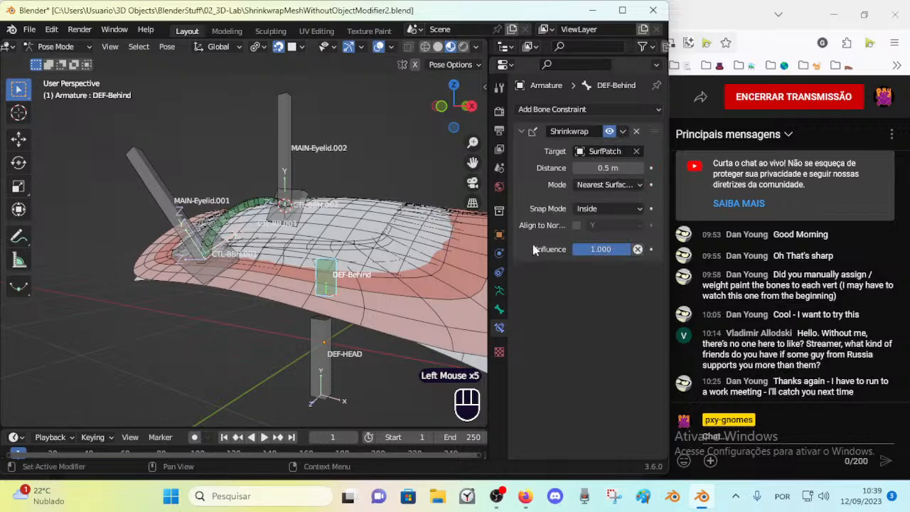
Select SurfPatch.001 in Object Mode and add a Shrinkwrap modifier below its Armature and Subdivision modifiers
{"action": "key", "text": "ctrl+Tab"}
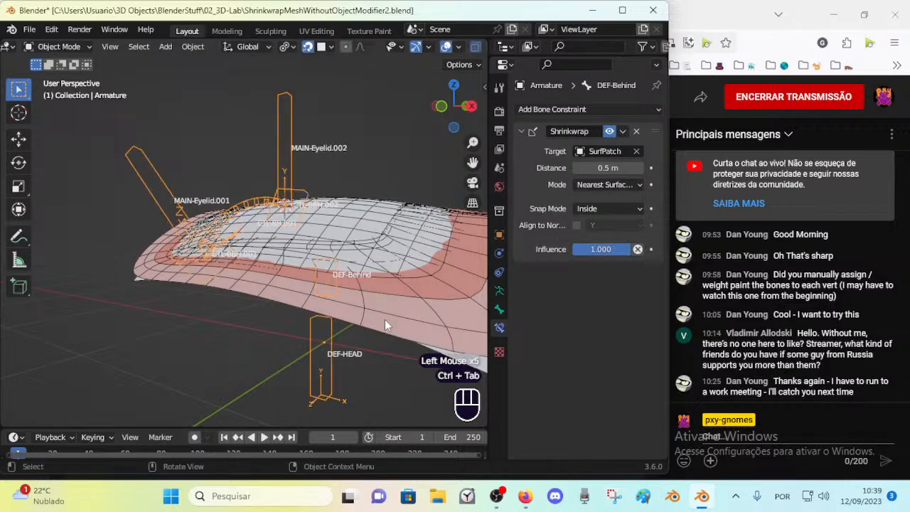
{"action": "left_click", "coordinate": [365, 331]}
{"action": "left_click", "coordinate": [499, 252]}
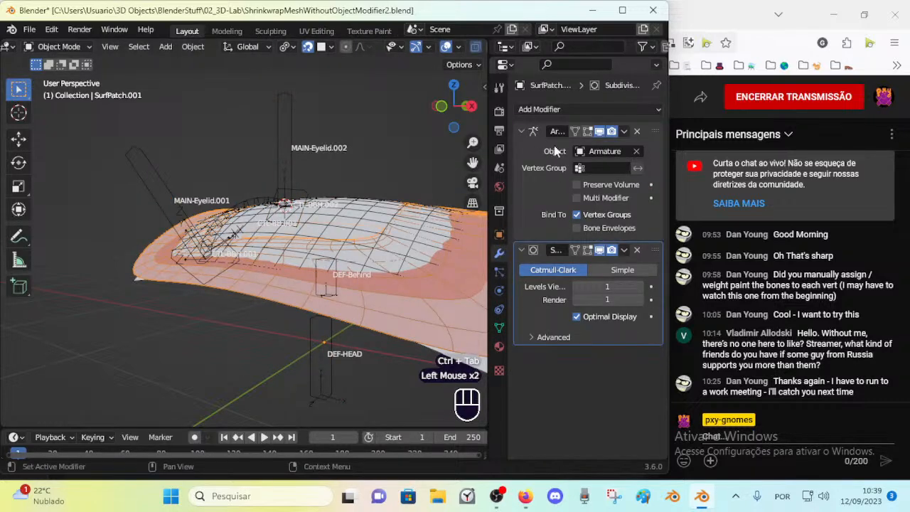
{"action": "left_click", "coordinate": [540, 109]}
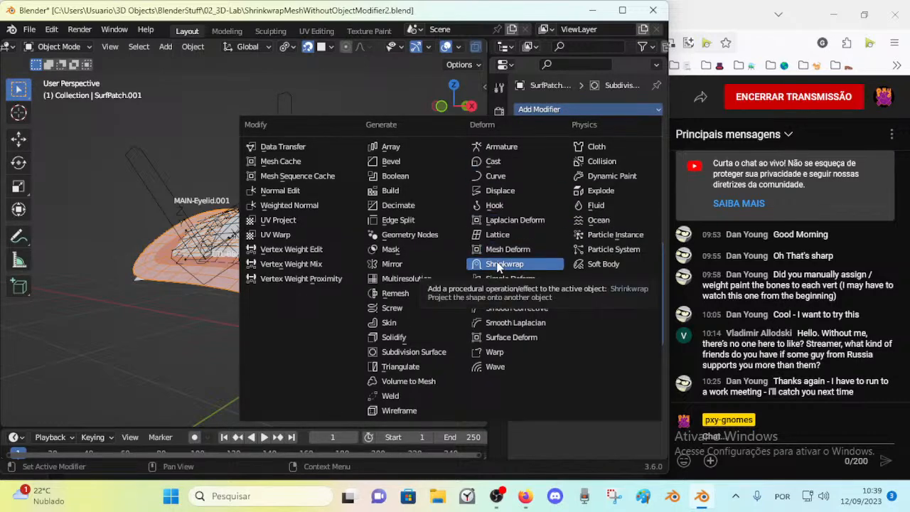
{"action": "key", "text": "Escape"}
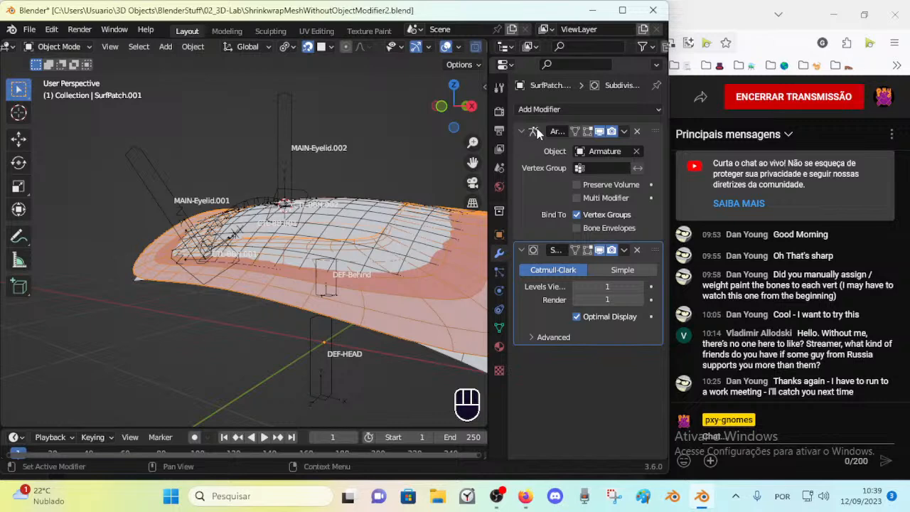
{"action": "middle_click_drag", "start_coordinate": [394, 238], "coordinate": [381, 259]}
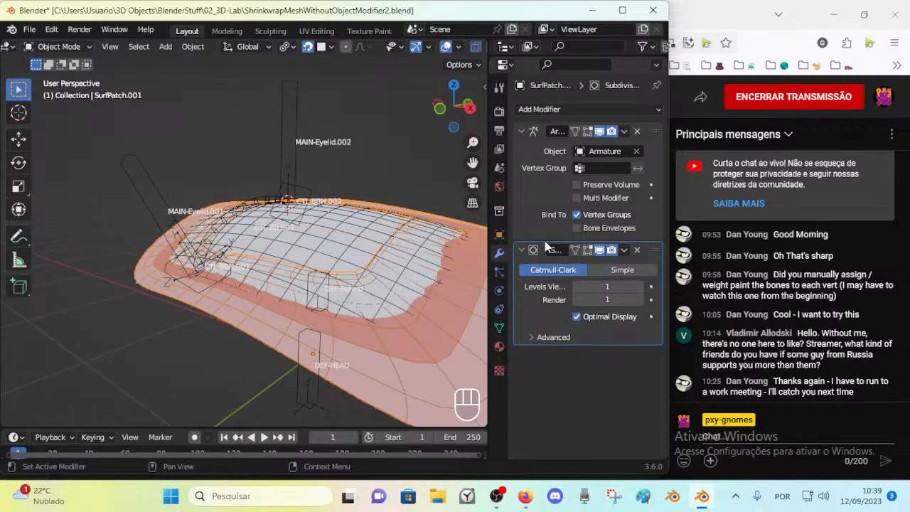
{"action": "middle_click_drag", "start_coordinate": [392, 226], "coordinate": [349, 282]}
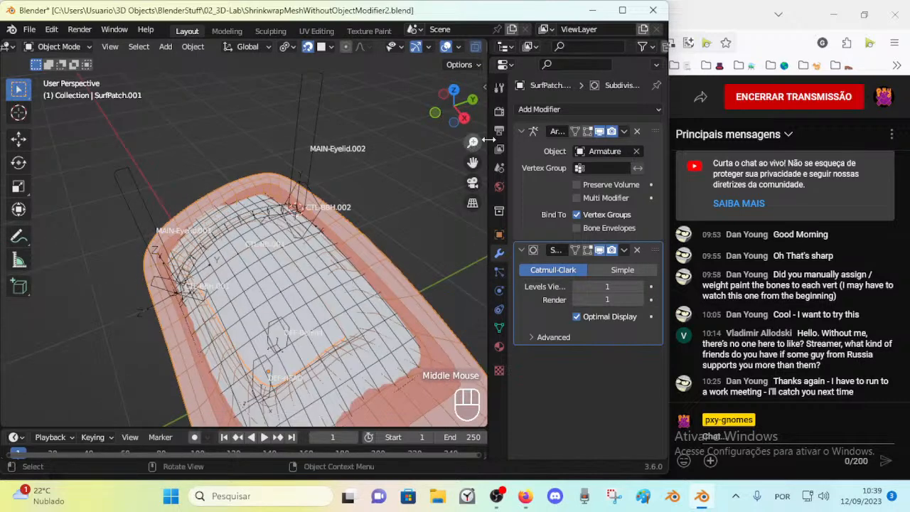
{"action": "left_click", "coordinate": [553, 113]}
{"action": "left_click", "coordinate": [499, 265]}
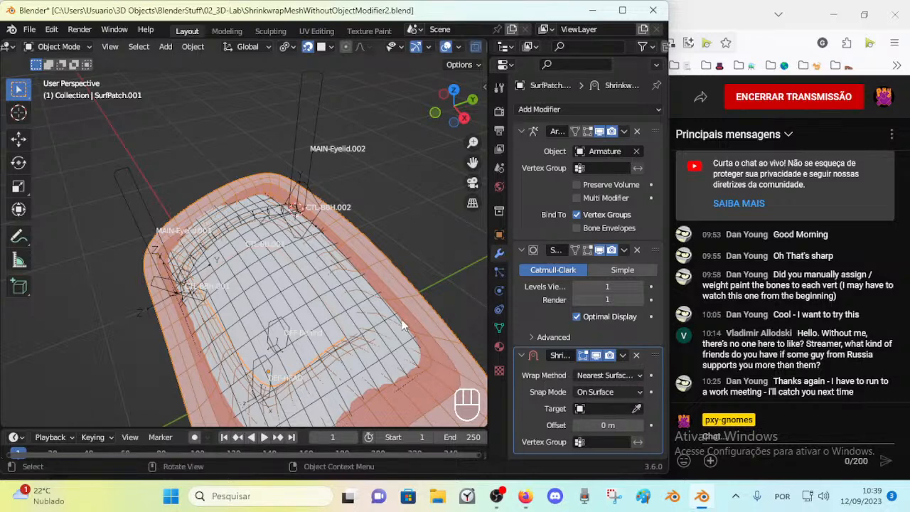
Remove the Shrinkwrap modifier from SurfPatch.001 and widen the Properties editor and the program window
{"action": "left_click", "coordinate": [636, 355]}
{"action": "left_click_drag", "start_coordinate": [490, 163], "coordinate": [451, 165]}
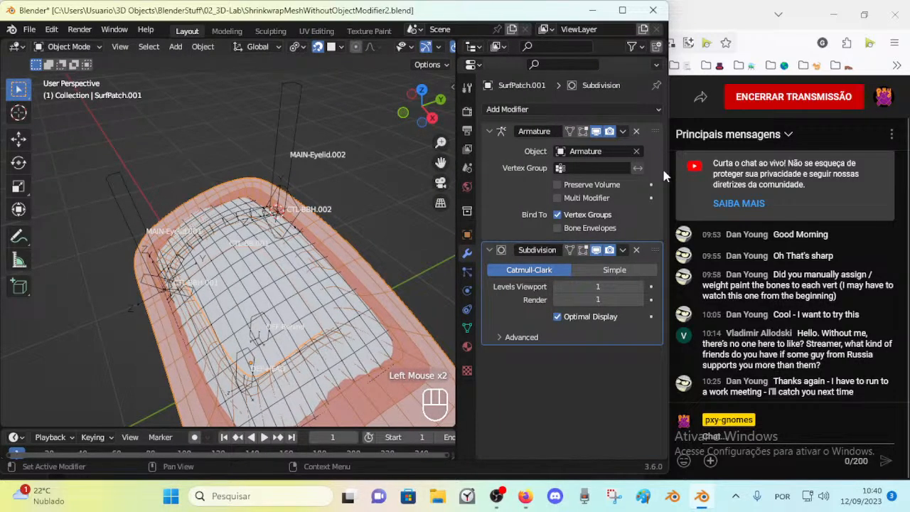
{"action": "left_click_drag", "start_coordinate": [667, 174], "coordinate": [695, 174]}
Check the Shrinkwrap bone constraint of DEF-Behind in Pose Mode
{"action": "middle_click_drag", "start_coordinate": [251, 176], "coordinate": [254, 213]}
{"action": "left_click", "coordinate": [226, 274]}
{"action": "key", "text": "ctrl+Tab"}
{"action": "left_click", "coordinate": [299, 235]}
{"action": "left_click", "coordinate": [484, 327]}
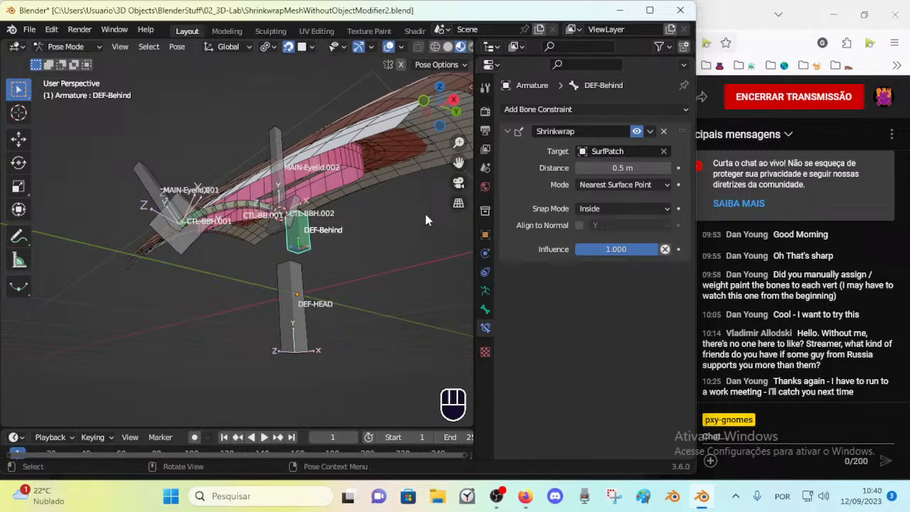
{"action": "middle_click_drag", "start_coordinate": [422, 223], "coordinate": [343, 254]}
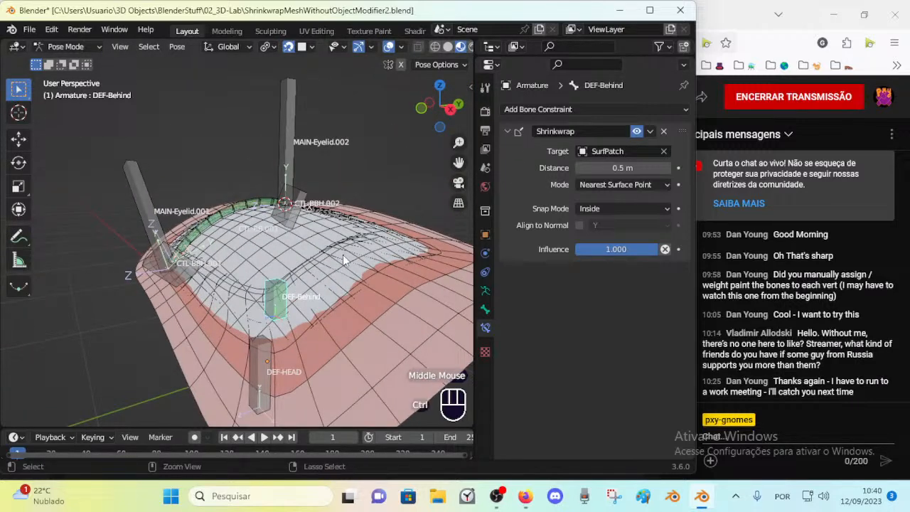
Return to Object Mode and examine SurfPatch.001 and the Armature from above and from the side
{"action": "key", "text": "ctrl+Tab"}
{"action": "left_click", "coordinate": [358, 283]}
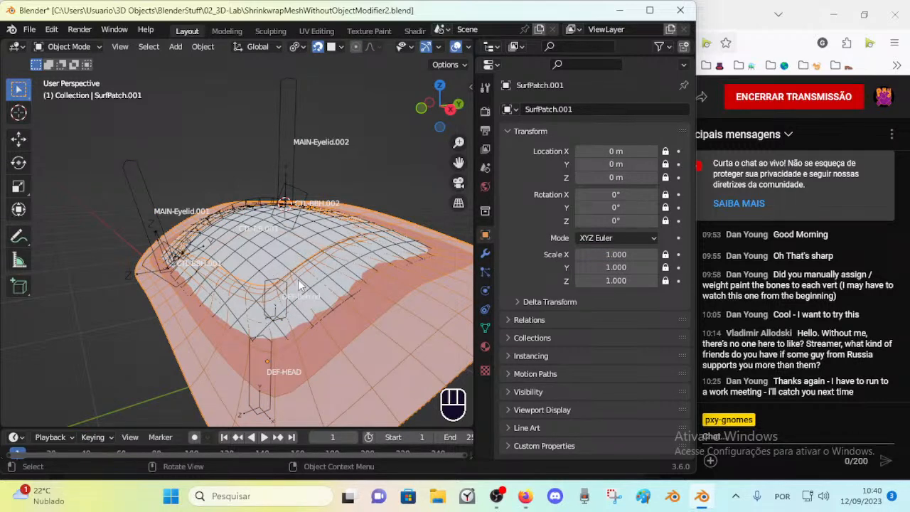
{"action": "middle_click_drag", "start_coordinate": [295, 273], "coordinate": [279, 272]}
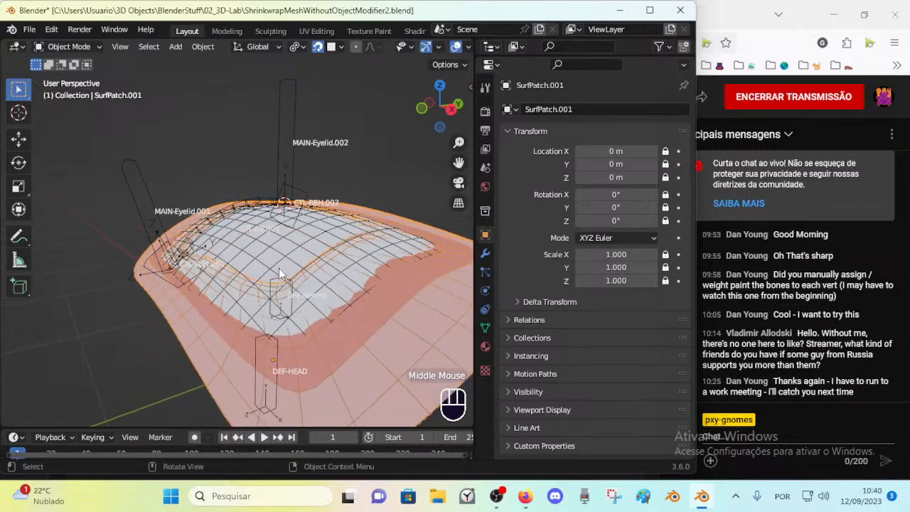
{"action": "middle_click_drag", "start_coordinate": [275, 352], "coordinate": [265, 318]}
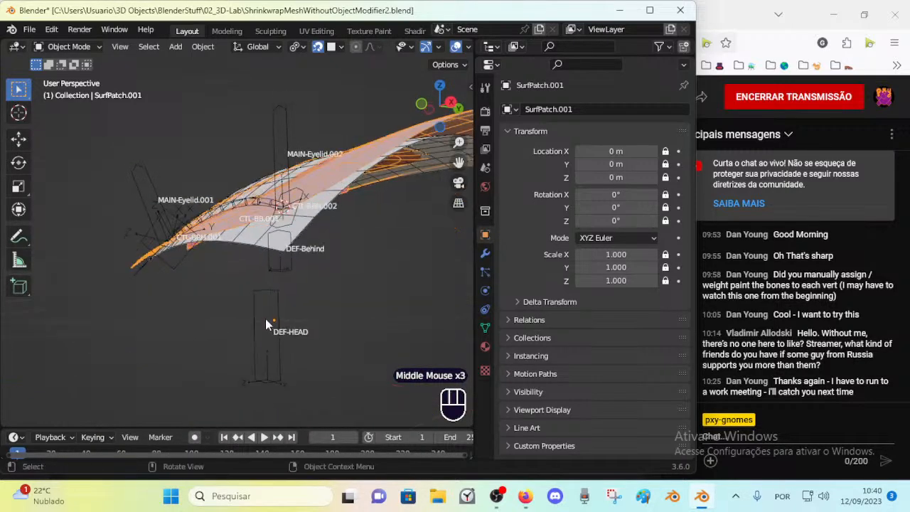
{"action": "left_click", "coordinate": [264, 312]}
{"action": "left_click", "coordinate": [274, 295]}
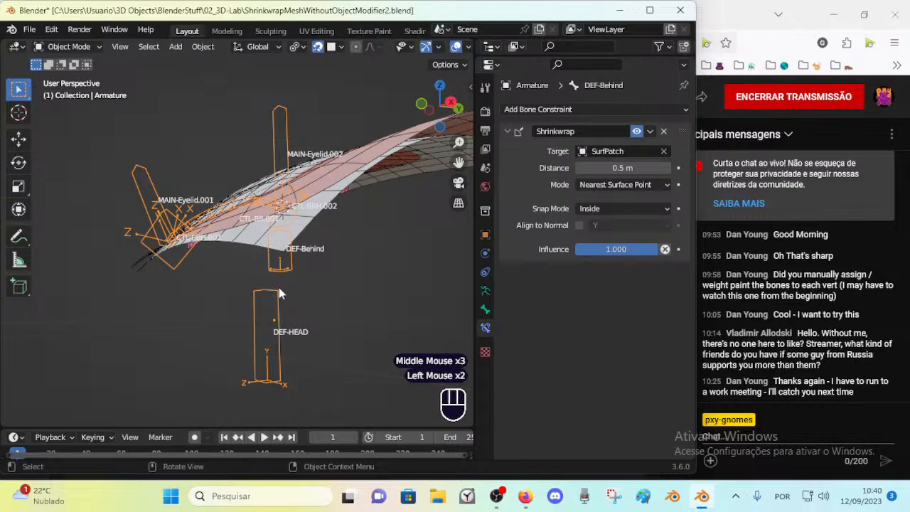
{"action": "middle_click_drag", "start_coordinate": [260, 286], "coordinate": [285, 253]}
{"action": "left_click", "coordinate": [293, 184]}
{"action": "middle_click_drag", "start_coordinate": [334, 281], "coordinate": [330, 264]}
{"action": "left_click", "coordinate": [386, 259]}
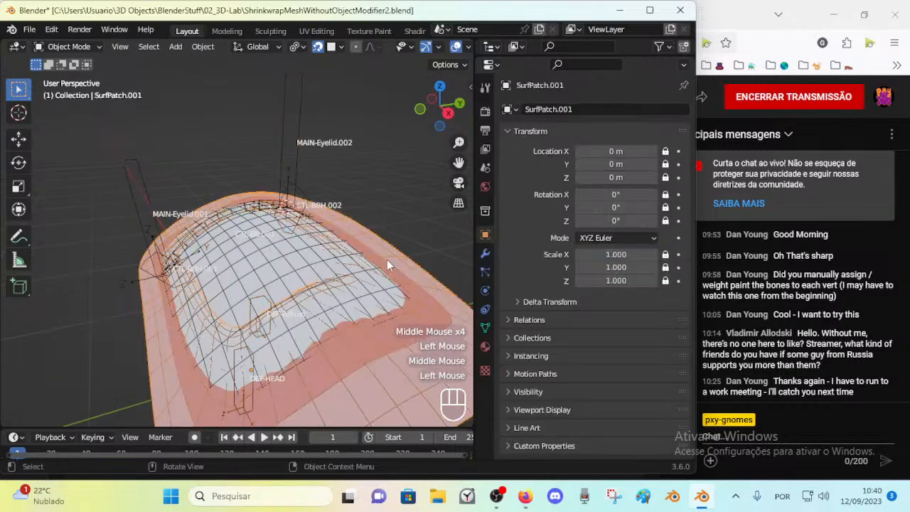
Inspect the faces of SurfPatch.001 in Edit Mode, and view the deformed patch from several angles in Object Mode
{"action": "key", "text": "Tab"}
{"action": "key", "text": "3"}
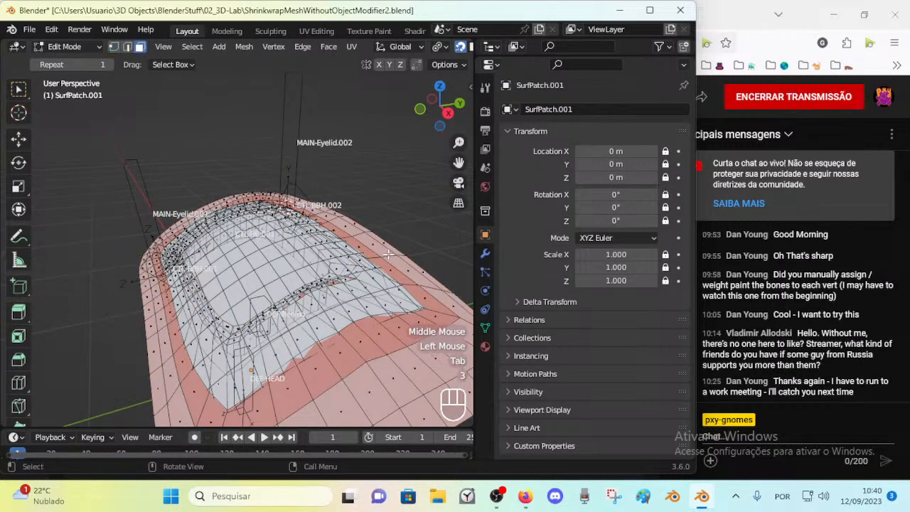
{"action": "left_click", "coordinate": [388, 252]}
{"action": "key", "text": "ctrl+Tab"}
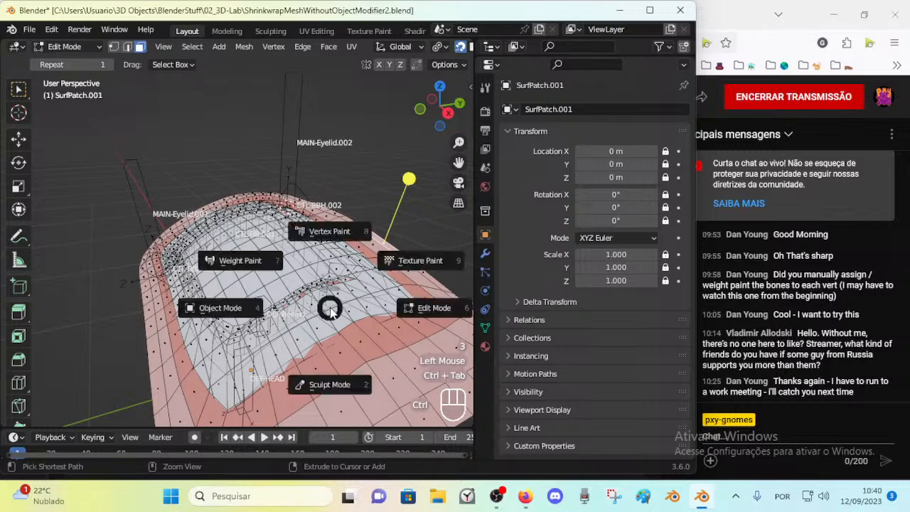
{"action": "middle_click_drag", "start_coordinate": [326, 308], "coordinate": [273, 254]}
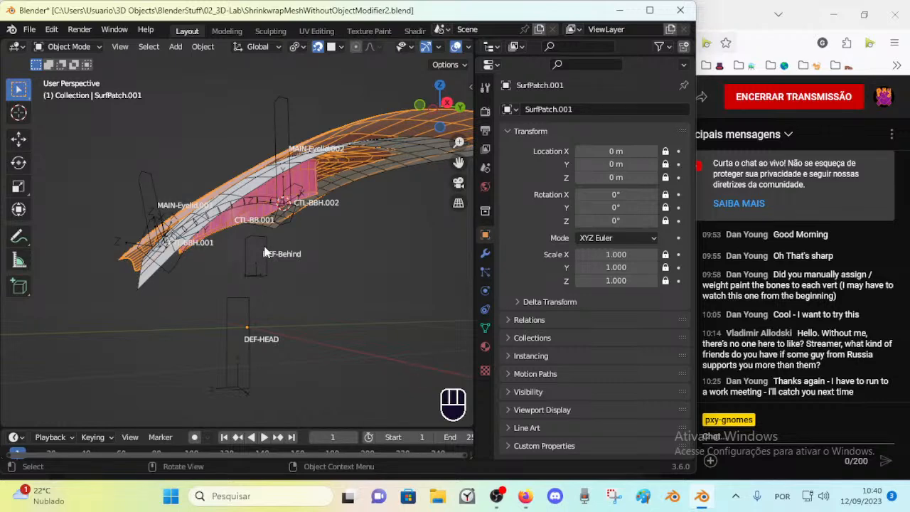
{"action": "middle_click_drag", "start_coordinate": [262, 229], "coordinate": [310, 246]}
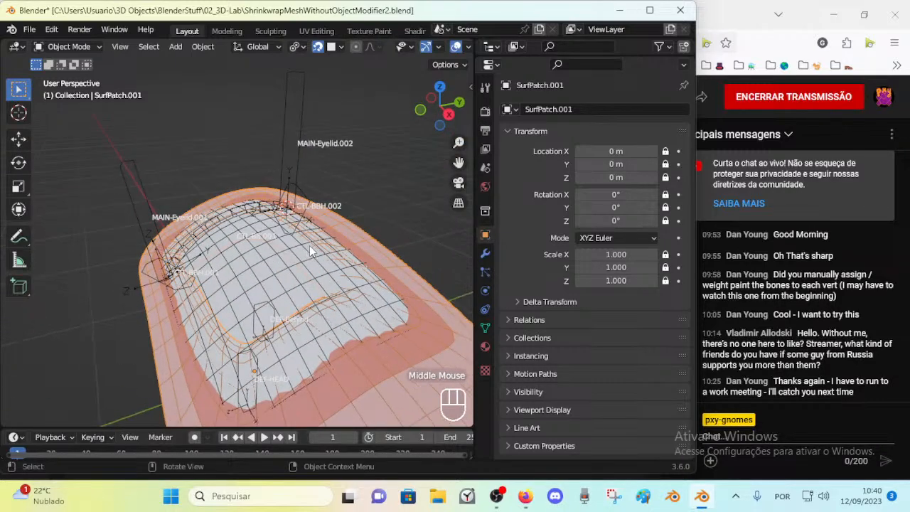
{"action": "middle_click_drag", "start_coordinate": [295, 294], "coordinate": [297, 245]}
{"action": "left_click", "coordinate": [437, 230]}
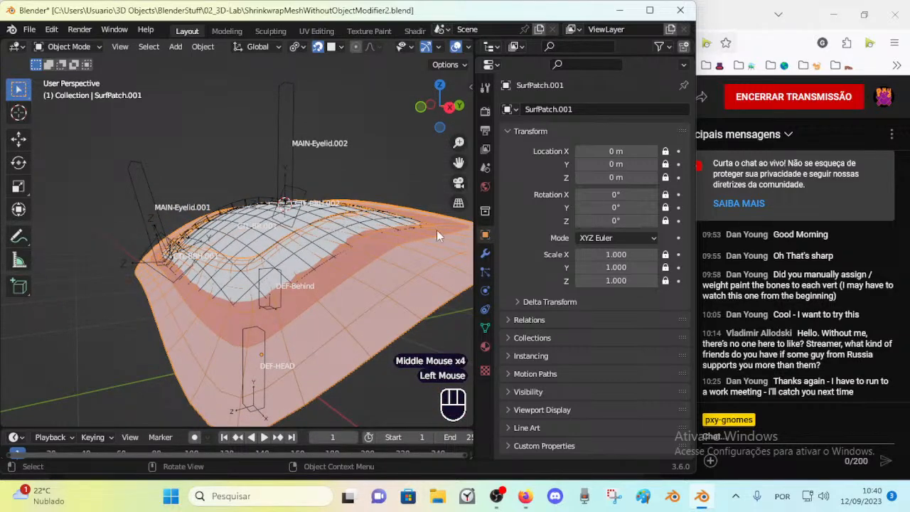
Show the modifiers of SurfPatch.001 and look through the available export formats without exporting
{"action": "left_click", "coordinate": [484, 253]}
{"action": "left_click", "coordinate": [29, 29]}
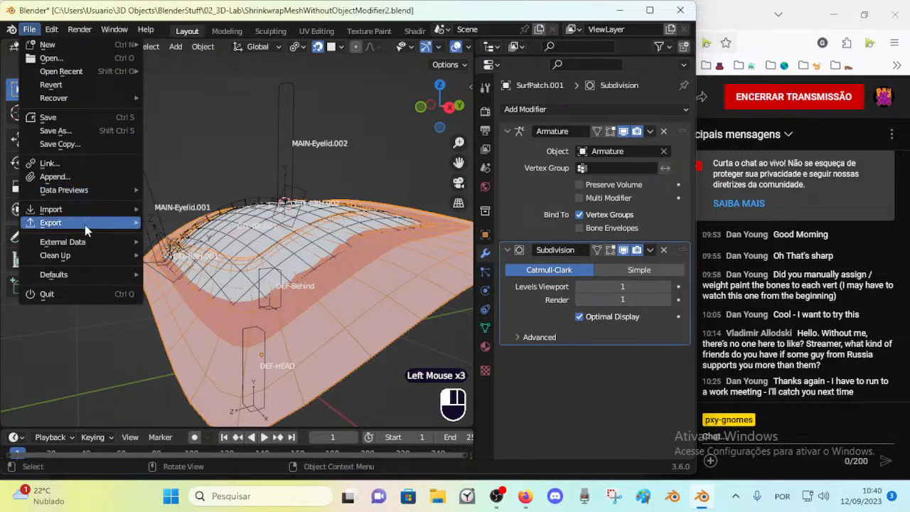
{"action": "mouse_move", "coordinate": [85, 223]}
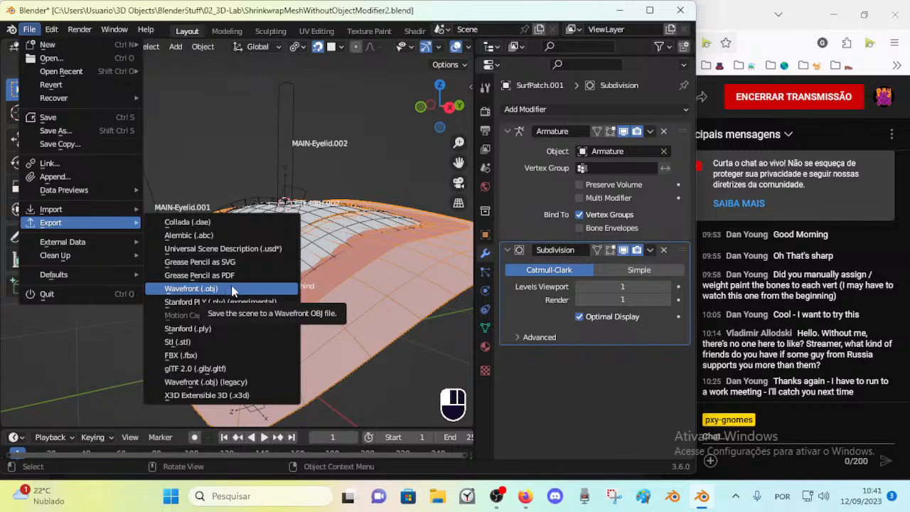
{"action": "left_click", "coordinate": [277, 289]}
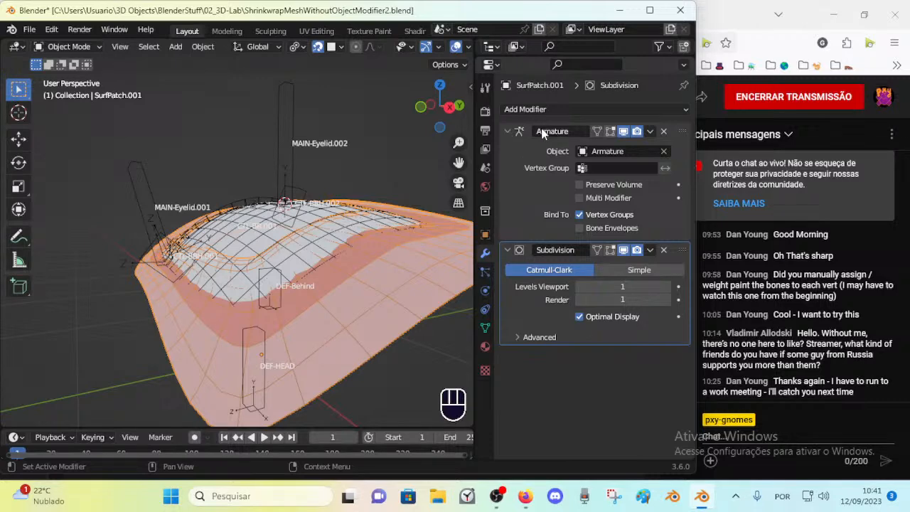
Collapse the Armature modifier of SurfPatch.001 and examine the patch against the bones
{"action": "left_click", "coordinate": [510, 131]}
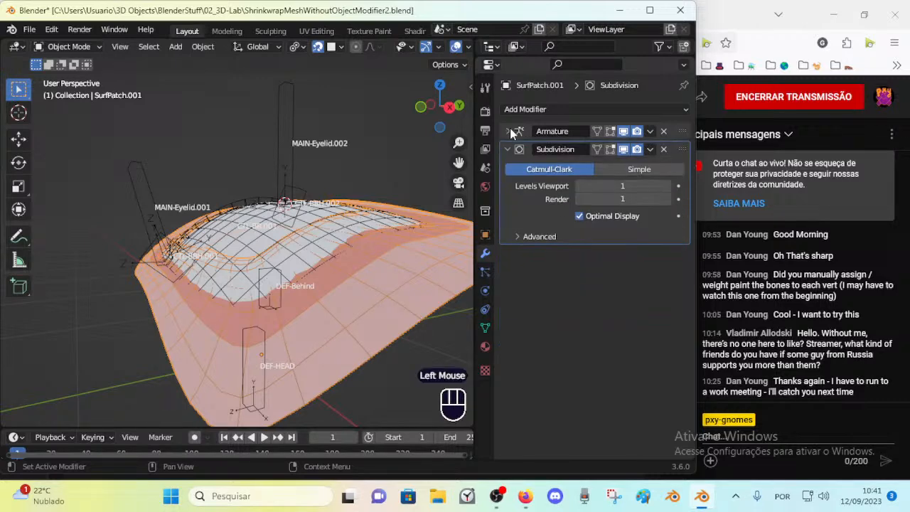
{"action": "middle_click_drag", "start_coordinate": [203, 335], "coordinate": [216, 340]}
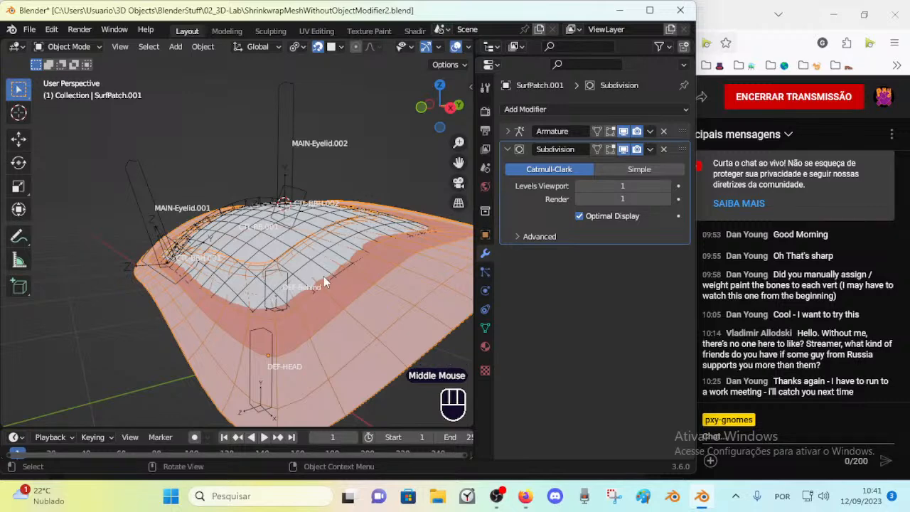
{"action": "left_click", "coordinate": [505, 130]}
{"action": "left_click", "coordinate": [506, 131]}
{"action": "middle_click_drag", "start_coordinate": [283, 303], "coordinate": [255, 274]}
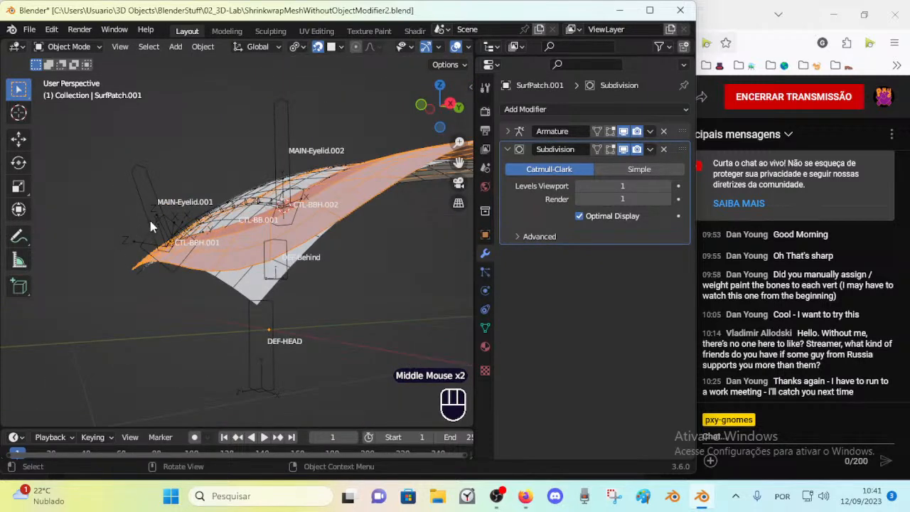
Select the Armature to view the rig from the side and above, and reselect SurfPatch.001
{"action": "left_click", "coordinate": [150, 221]}
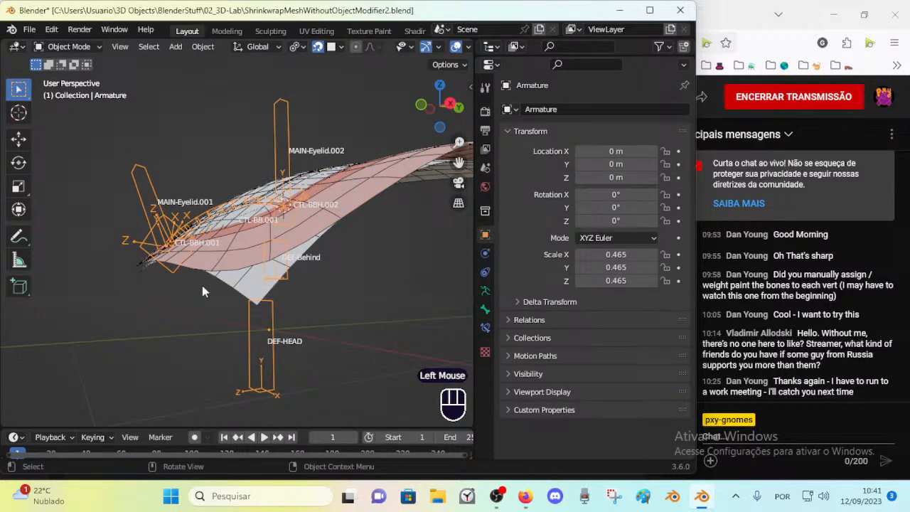
{"action": "middle_click_drag", "start_coordinate": [337, 318], "coordinate": [277, 301]}
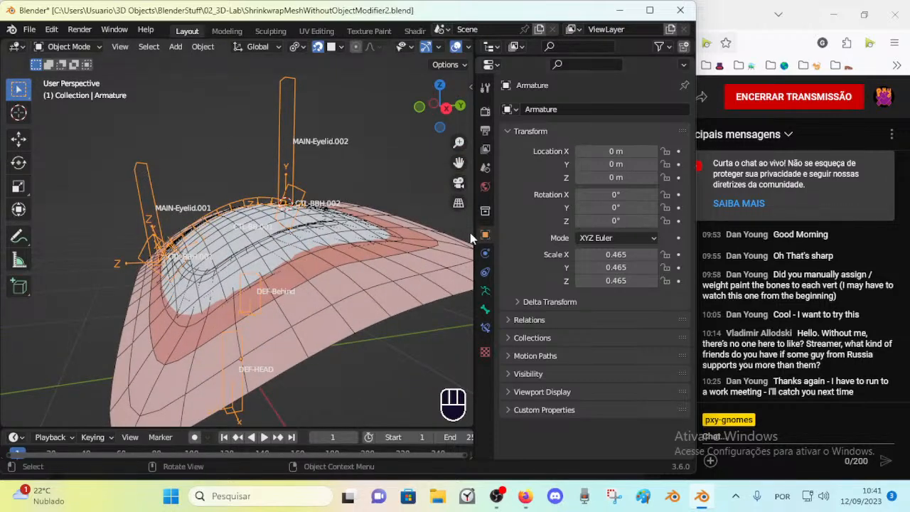
{"action": "left_click", "coordinate": [381, 237]}
{"action": "left_click", "coordinate": [299, 153]}
{"action": "left_click", "coordinate": [395, 268]}
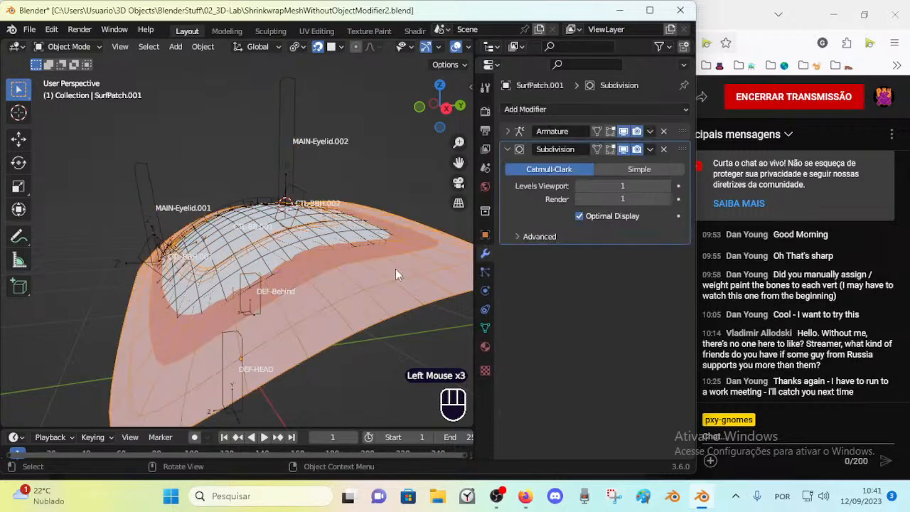
Check the Subdivision modifier's options on SurfPatch.001 and collapse the modifier
{"action": "left_click", "coordinate": [506, 149]}
{"action": "left_click", "coordinate": [507, 150]}
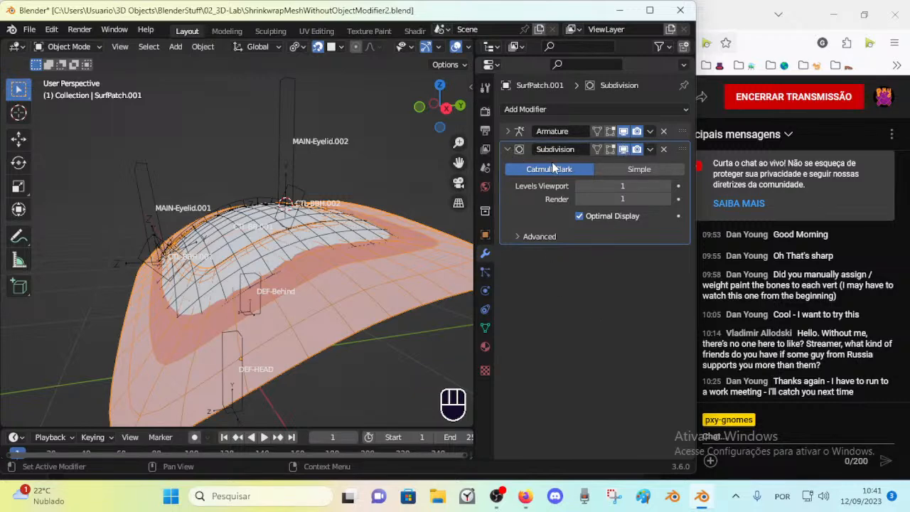
{"action": "left_click", "coordinate": [651, 149]}
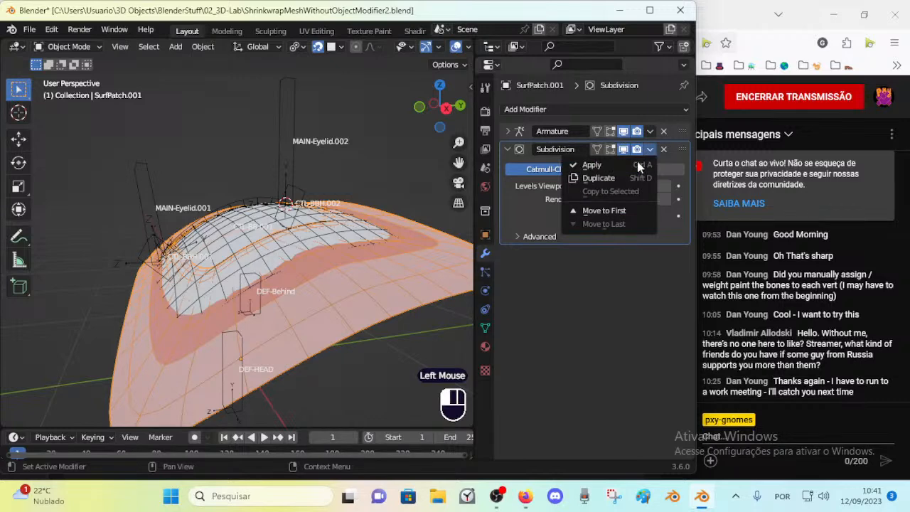
{"action": "left_click", "coordinate": [651, 145]}
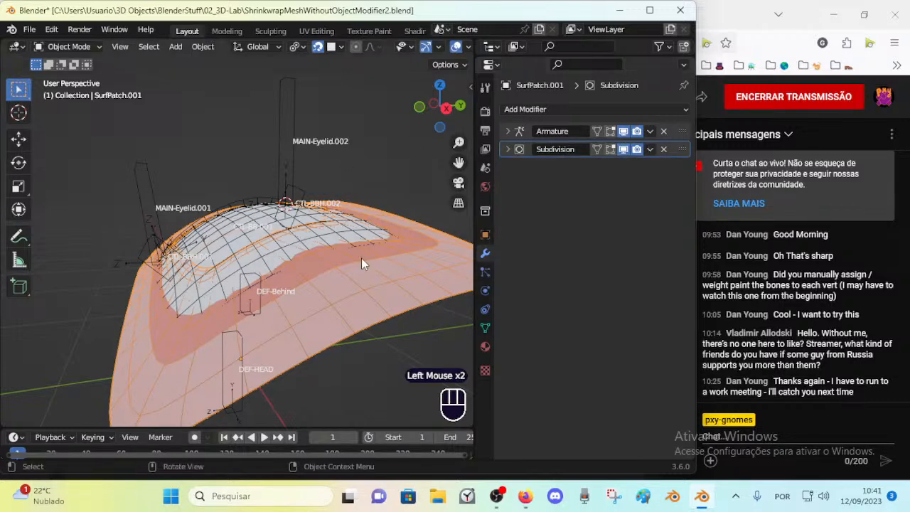
Examine the eyelid patch from above, the side and beneath, and look at the modifiers available to add
{"action": "middle_click_drag", "start_coordinate": [379, 202], "coordinate": [412, 213]}
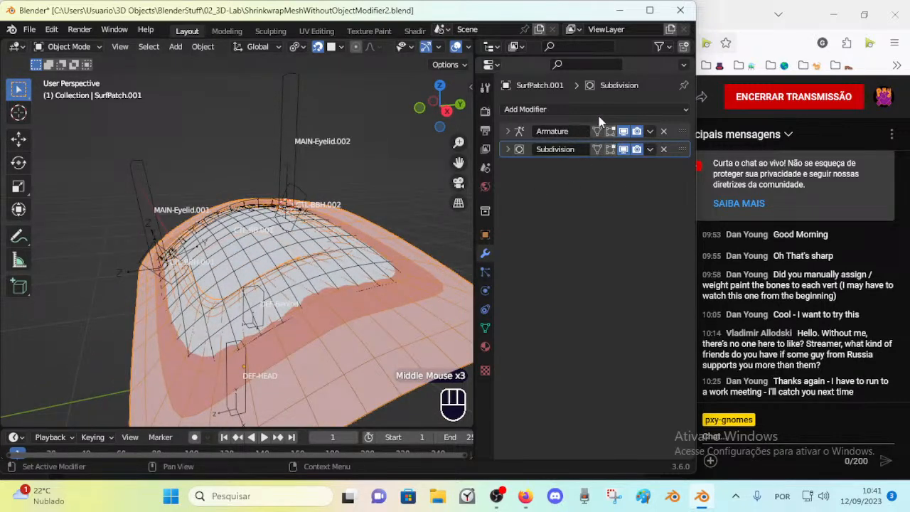
{"action": "middle_click_drag", "start_coordinate": [430, 176], "coordinate": [462, 178]}
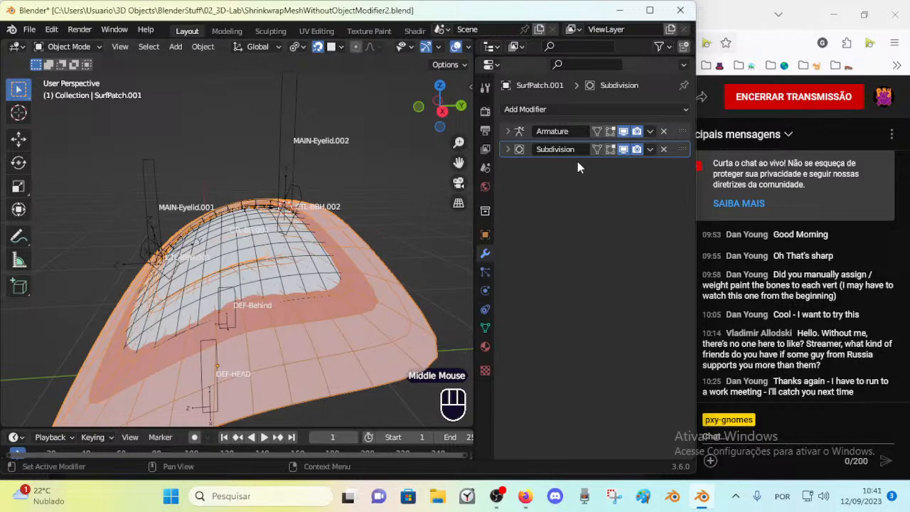
{"action": "middle_click_drag", "start_coordinate": [429, 149], "coordinate": [297, 176]}
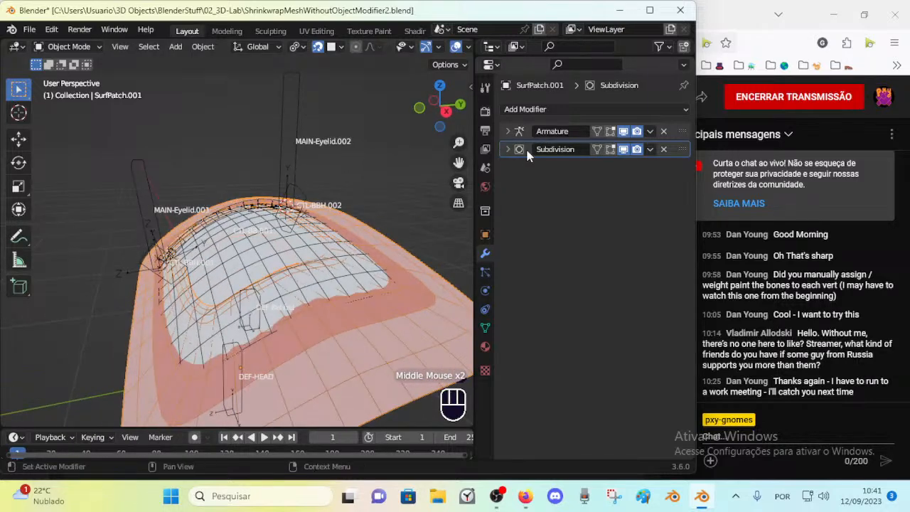
{"action": "left_click", "coordinate": [547, 108]}
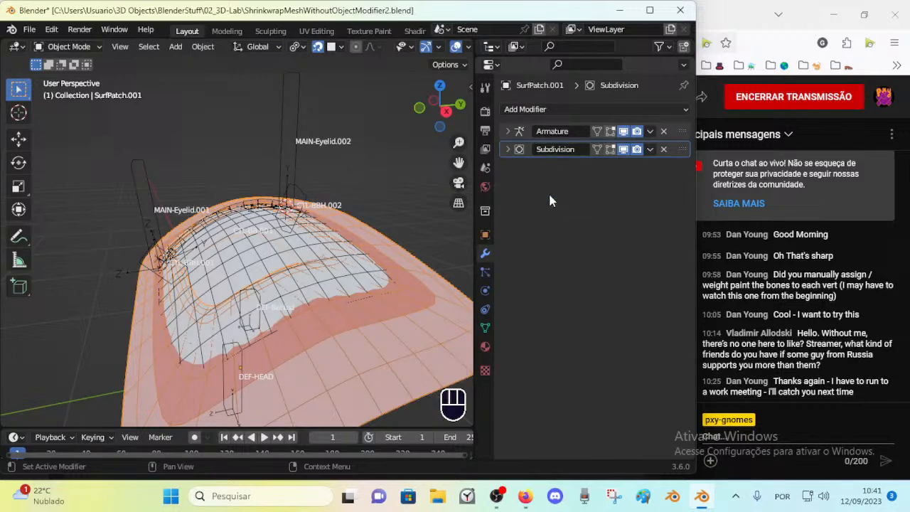
{"action": "middle_click_drag", "start_coordinate": [306, 254], "coordinate": [365, 204]}
{"action": "middle_click_drag", "start_coordinate": [373, 235], "coordinate": [293, 248]}
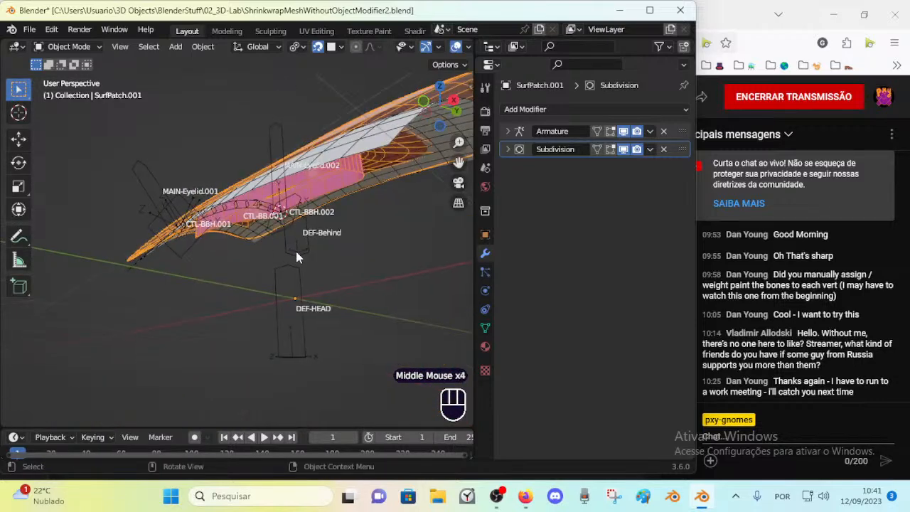
Try removing the Shrinkwrap constraint from the DEF-Behind bone in Pose Mode, and undo the removal
{"action": "left_click", "coordinate": [286, 275]}
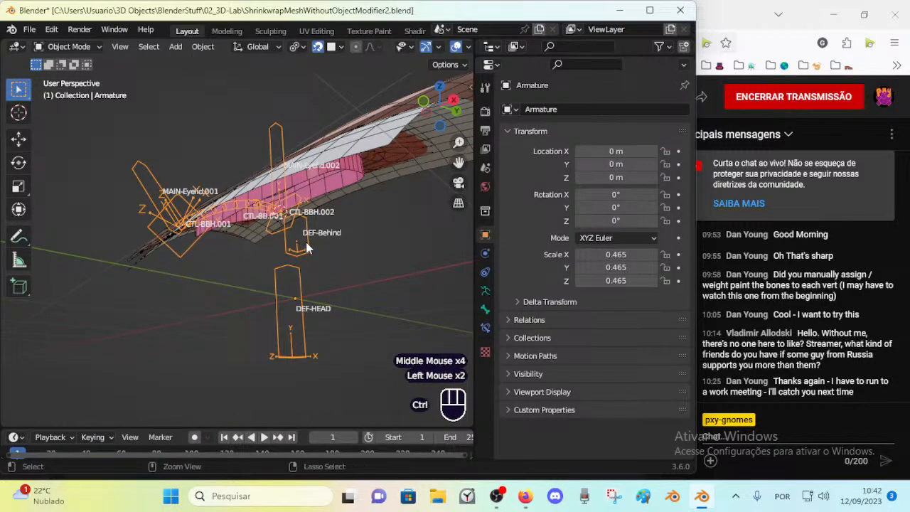
{"action": "key", "text": "ctrl+Tab"}
{"action": "left_click", "coordinate": [307, 247]}
{"action": "left_click", "coordinate": [485, 327]}
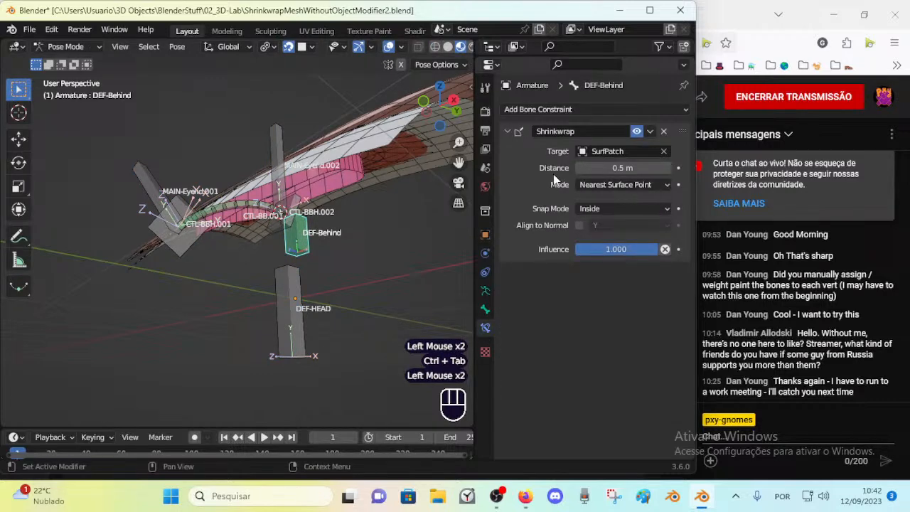
{"action": "left_click", "coordinate": [663, 131]}
{"action": "key", "text": "ctrl+z"}
Return to Object Mode, select SurfPatch.001 and show its modifiers
{"action": "middle_click_drag", "start_coordinate": [334, 249], "coordinate": [308, 292]}
{"action": "key", "text": "ctrl+Tab"}
{"action": "left_click", "coordinate": [329, 236]}
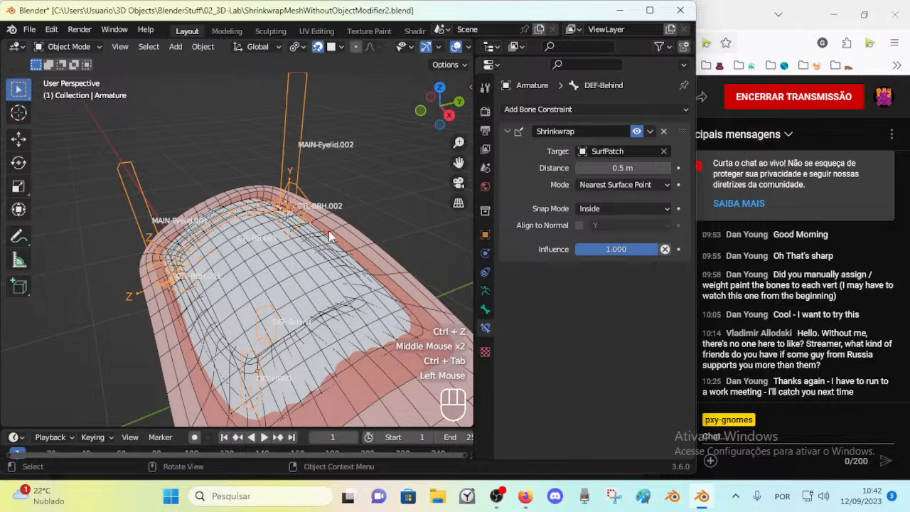
{"action": "left_click", "coordinate": [267, 324]}
{"action": "left_click", "coordinate": [264, 312]}
{"action": "left_click", "coordinate": [264, 312]}
{"action": "left_click", "coordinate": [258, 312]}
{"action": "left_click", "coordinate": [258, 312]}
{"action": "left_click", "coordinate": [371, 313]}
{"action": "left_click", "coordinate": [333, 328]}
{"action": "left_click", "coordinate": [363, 366]}
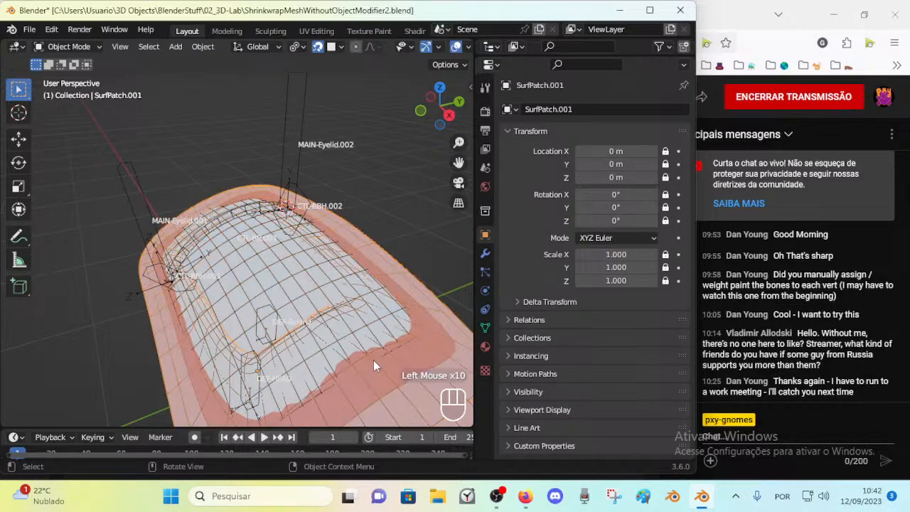
{"action": "left_click", "coordinate": [484, 253]}
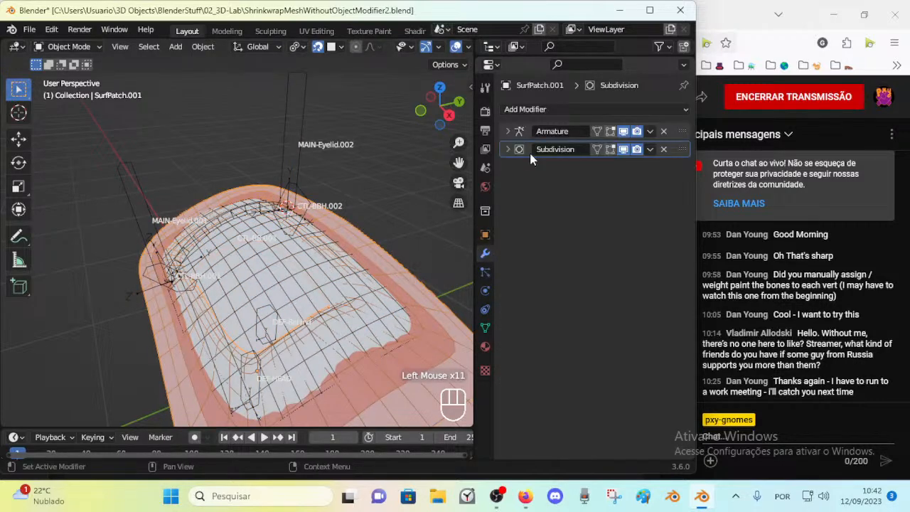
Examine SurfPatch.001's Armature and Subdivision modifiers and look at the Shrinkwrap entry among the modifiers available to add
{"action": "middle_click_drag", "start_coordinate": [300, 256], "coordinate": [312, 253]}
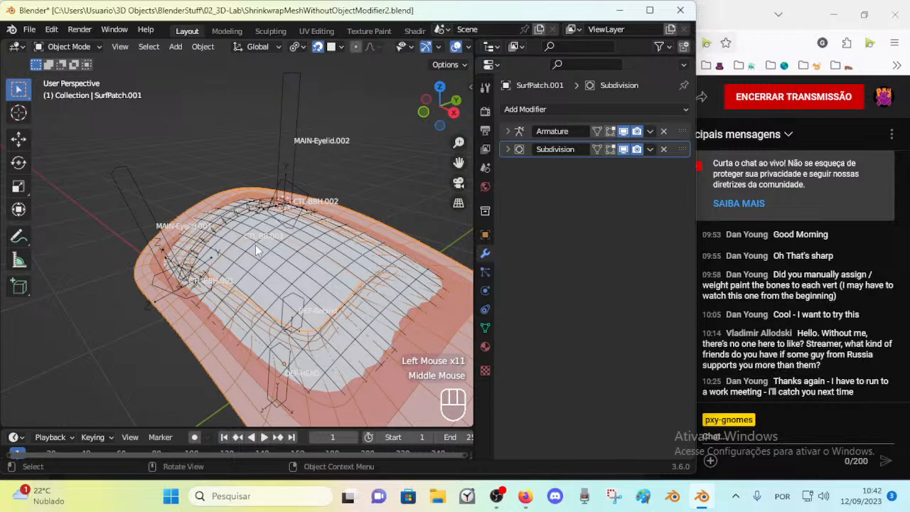
{"action": "middle_click_drag", "start_coordinate": [415, 306], "coordinate": [405, 283]}
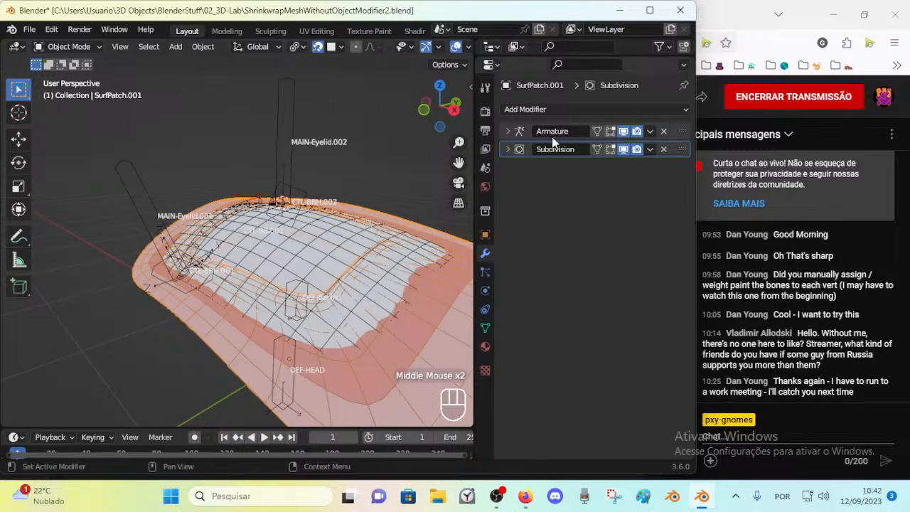
{"action": "middle_click_drag", "start_coordinate": [214, 109], "coordinate": [124, 174]}
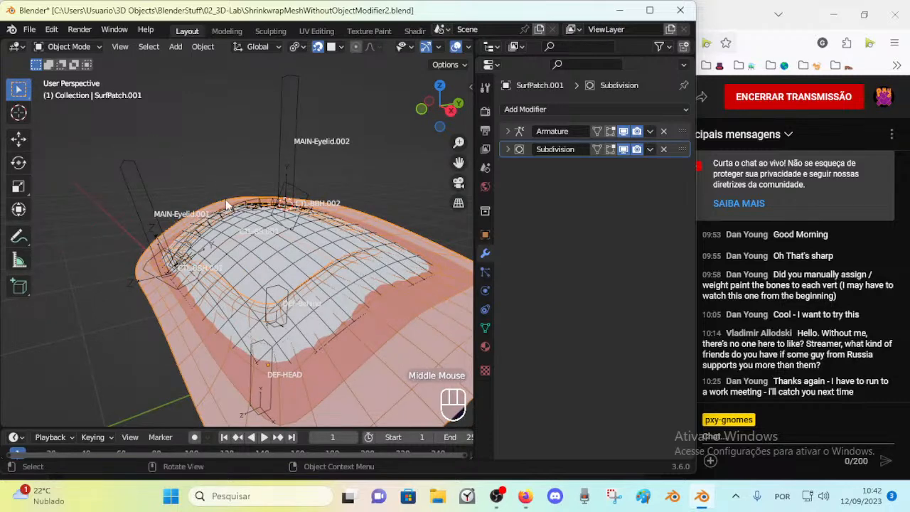
{"action": "left_click", "coordinate": [542, 112]}
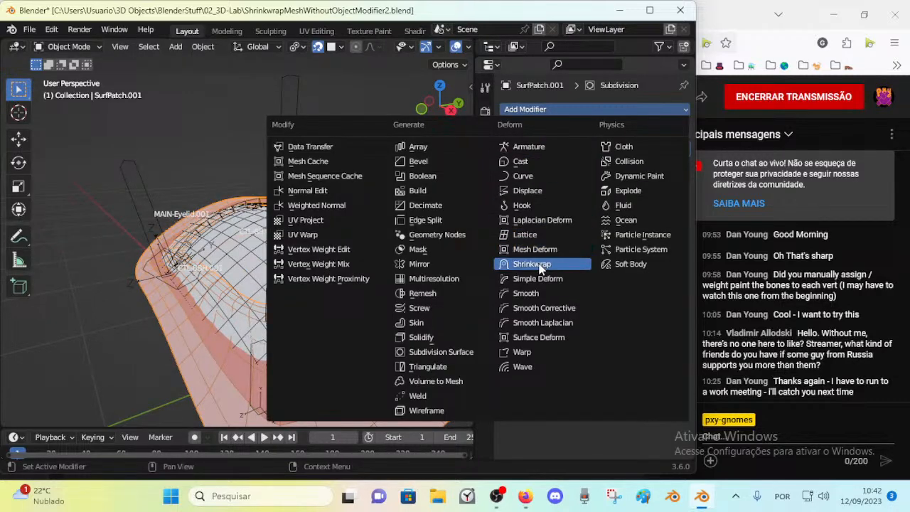
{"action": "key", "text": "Escape"}
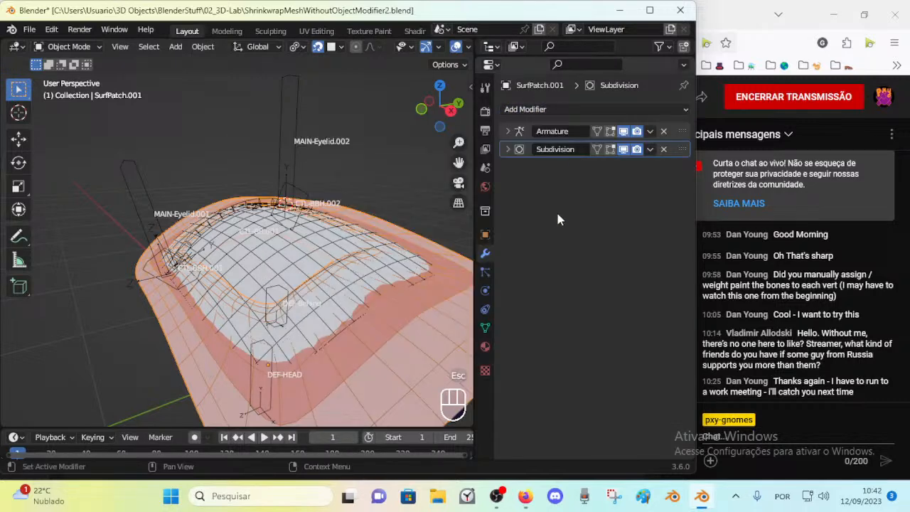
{"action": "left_click", "coordinate": [583, 183]}
Inspect the wrapped eyelid patch and its bones from the side, above and close up
{"action": "middle_click_drag", "start_coordinate": [316, 192], "coordinate": [340, 184]}
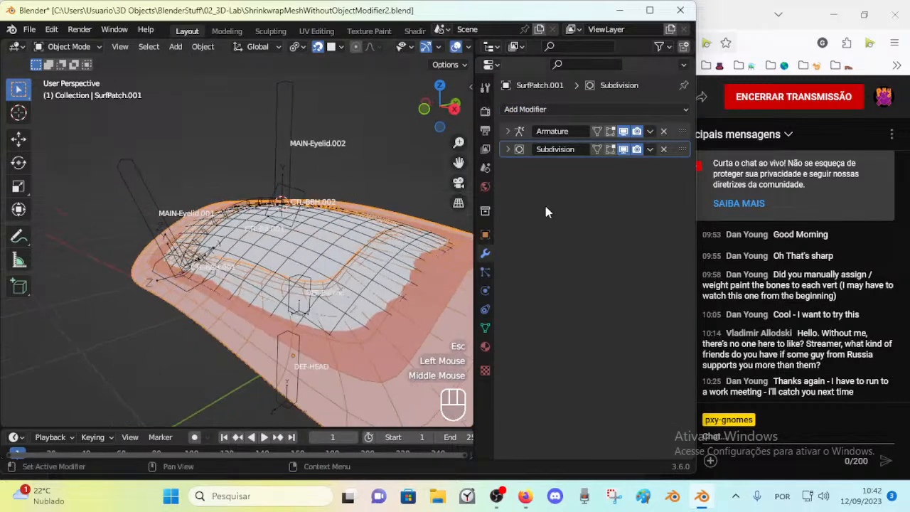
{"action": "middle_click_drag", "start_coordinate": [442, 234], "coordinate": [299, 267]}
{"action": "left_click", "coordinate": [296, 317]}
{"action": "middle_click_drag", "start_coordinate": [296, 317], "coordinate": [281, 169]}
{"action": "left_click", "coordinate": [282, 168]}
{"action": "middle_click_drag", "start_coordinate": [472, 294], "coordinate": [373, 225]}
{"action": "left_click", "coordinate": [373, 225]}
{"action": "mouse_move", "coordinate": [354, 190]}
{"action": "middle_mouse_down"}
{"action": "mouse_move", "coordinate": [320, 283]}
{"action": "mouse_move", "coordinate": [171, 238]}
{"action": "mouse_move", "coordinate": [222, 290]}
{"action": "mouse_move", "coordinate": [210, 249]}
{"action": "middle_mouse_up"}
{"action": "scroll", "coordinate": [221, 290], "scroll_direction": "up", "scroll_amount": 2}
{"action": "key", "text": "ctrl+Tab"}
{"action": "key", "text": "Escape"}
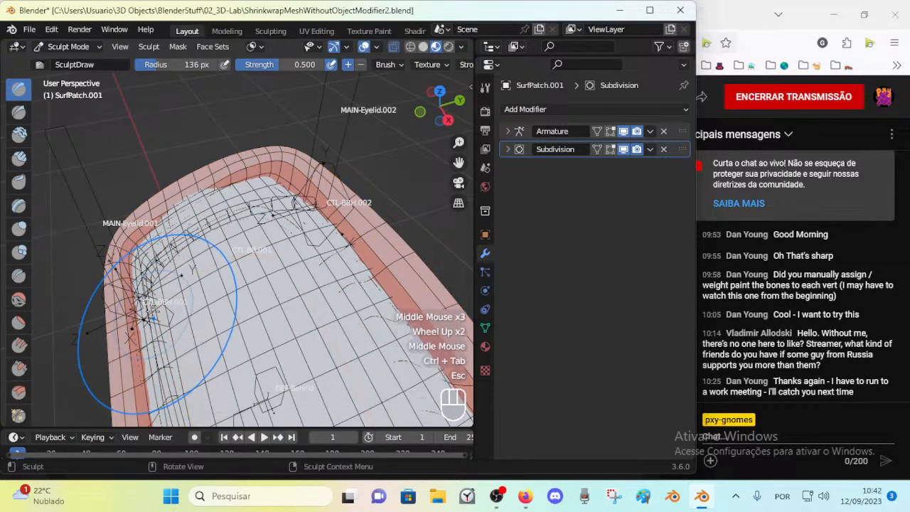
{"action": "key", "text": "ctrl+Tab"}
{"action": "left_click", "coordinate": [163, 311]}
Select the armature, enter Pose Mode and select the CTL-BB.001 bendy bone
{"action": "middle_click_drag", "start_coordinate": [181, 278], "coordinate": [243, 274]}
{"action": "left_click", "coordinate": [208, 319]}
{"action": "left_click", "coordinate": [208, 319]}
{"action": "key", "text": "ctrl+Tab"}
{"action": "middle_click_drag", "start_coordinate": [208, 320], "coordinate": [192, 223]}
{"action": "left_click", "coordinate": [254, 305]}
{"action": "left_click", "coordinate": [254, 304]}
Save the current file and open ShrinkwrapMeshWithoutObjectModifier.blend from the 02_3D-Lab folder
{"action": "key", "text": "ctrl+s"}
{"action": "left_click", "coordinate": [29, 29]}
{"action": "left_click", "coordinate": [42, 56]}
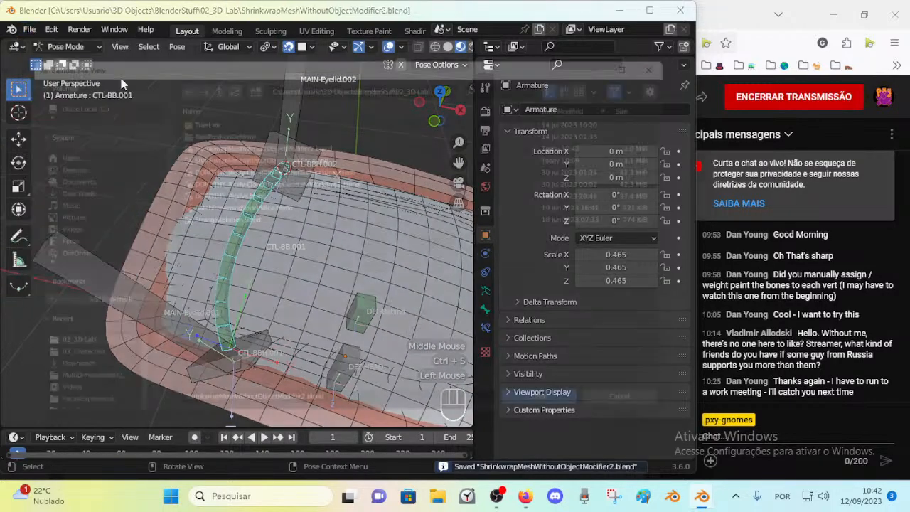
{"action": "left_click", "coordinate": [245, 153]}
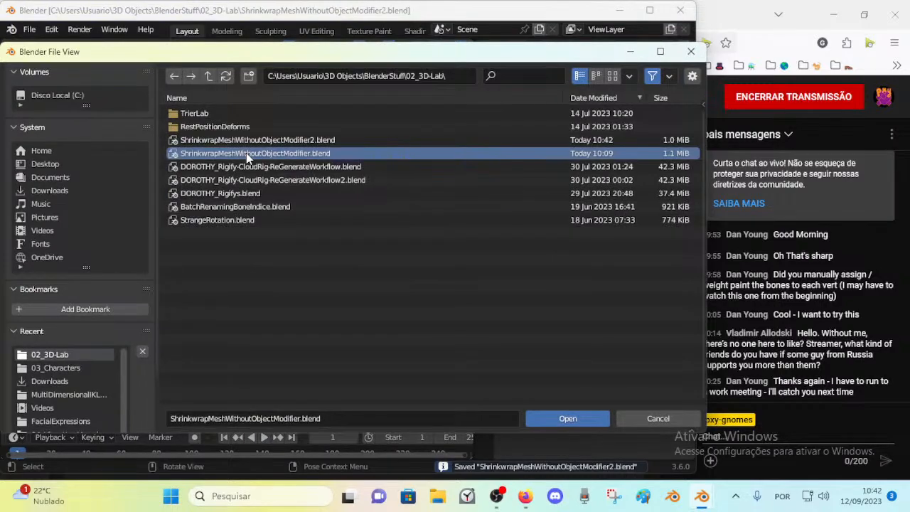
{"action": "double_click", "coordinate": [246, 153]}
Check Bone.007's bone properties and examine the red and yellow bones around the eyelid opening
{"action": "left_click", "coordinate": [284, 234]}
{"action": "scroll", "coordinate": [280, 238], "scroll_direction": "up", "scroll_amount": 2}
{"action": "middle_click_drag", "start_coordinate": [280, 239], "coordinate": [342, 187]}
{"action": "scroll", "coordinate": [284, 229], "scroll_direction": "up", "scroll_amount": 3}
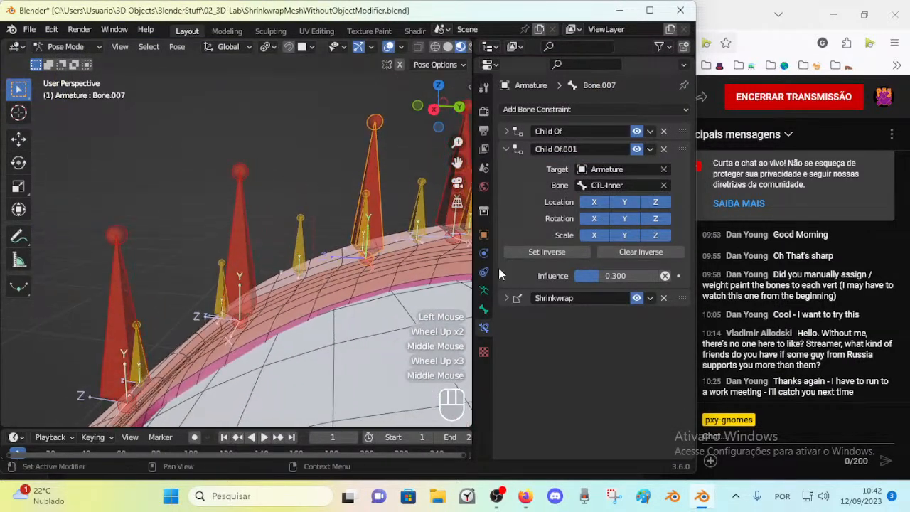
{"action": "left_click", "coordinate": [482, 309]}
{"action": "middle_click_drag", "start_coordinate": [360, 234], "coordinate": [261, 310]}
{"action": "middle_click_drag", "start_coordinate": [257, 279], "coordinate": [209, 254]}
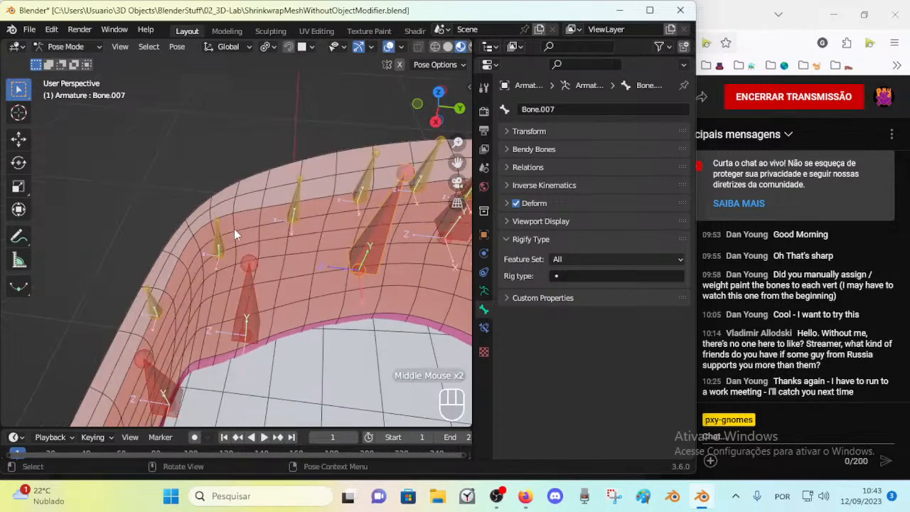
{"action": "middle_click_drag", "start_coordinate": [277, 310], "coordinate": [405, 204], "text": "shift"}
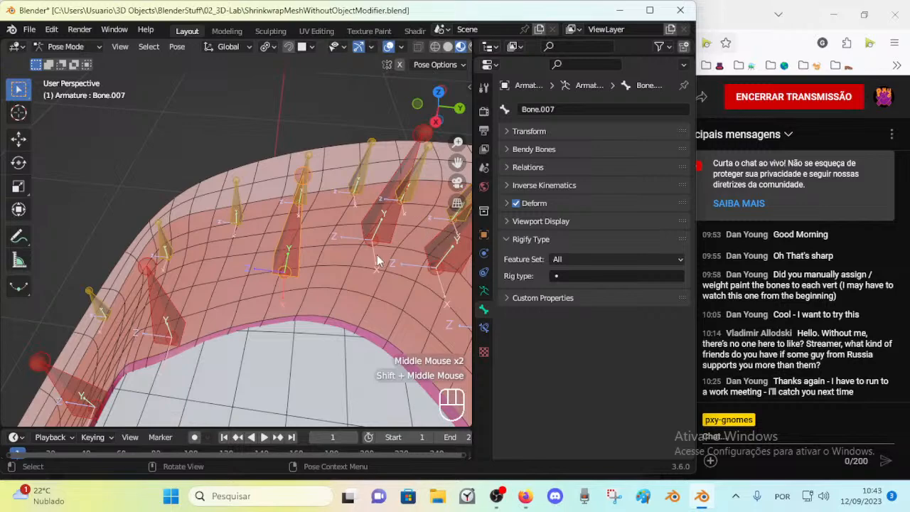
{"action": "middle_click_drag", "start_coordinate": [377, 261], "coordinate": [183, 305]}
{"action": "middle_click_drag", "start_coordinate": [283, 280], "coordinate": [335, 213]}
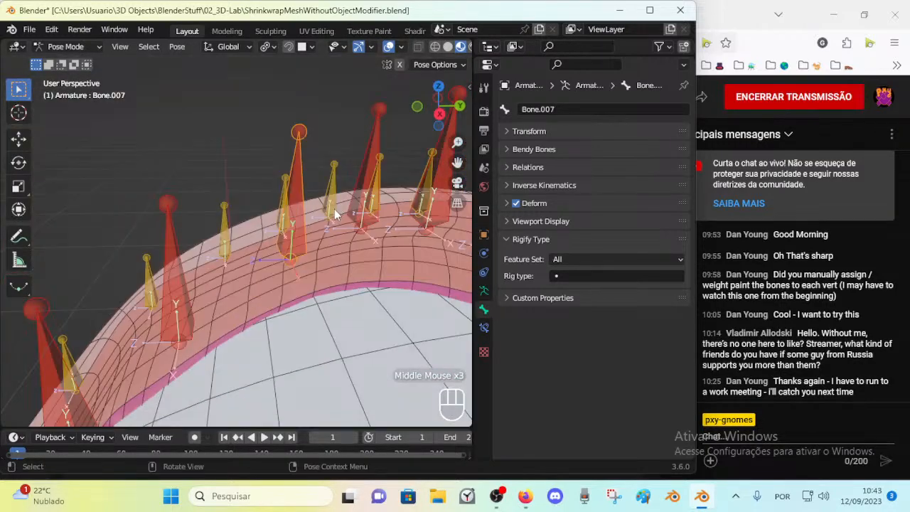
Select the armature with SurfPatch.001, enter Weight Paint Mode with selection masking off, and display Bone.007's weights
{"action": "key", "text": "ctrl+Tab"}
{"action": "left_click", "coordinate": [308, 249]}
{"action": "left_click", "coordinate": [305, 249]}
{"action": "left_click", "coordinate": [357, 281], "text": "shift"}
{"action": "key", "text": "ctrl+Tab"}
{"action": "left_click", "coordinate": [265, 228], "text": "ctrl"}
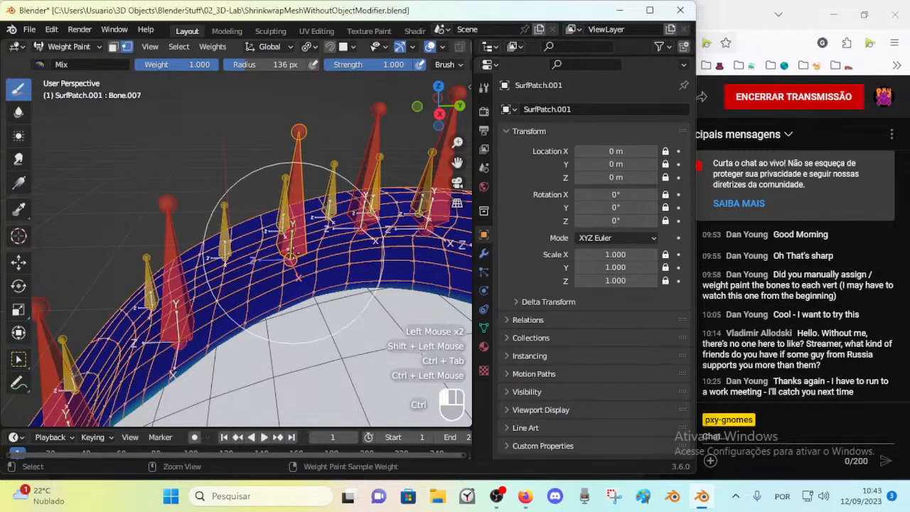
{"action": "key", "text": "ctrl+z"}
{"action": "key", "text": "p"}
{"action": "left_click", "coordinate": [303, 241], "text": "ctrl"}
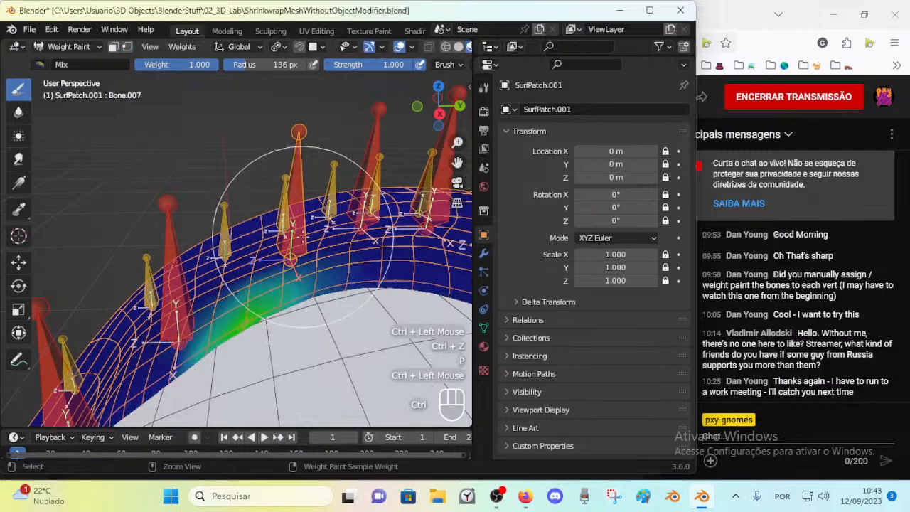
Inspect the vertex weights of the red and yellow eyelid bones one by one, including Bone.003 and Bone.005
{"action": "left_click", "coordinate": [183, 305], "text": "ctrl"}
{"action": "left_click", "coordinate": [285, 252], "text": "ctrl"}
{"action": "left_click_drag", "start_coordinate": [378, 235], "coordinate": [278, 274], "text": "shift"}
{"action": "left_click", "coordinate": [331, 253], "text": "ctrl"}
{"action": "left_click", "coordinate": [293, 247], "text": "ctrl"}
{"action": "left_click", "coordinate": [403, 283], "text": "ctrl"}
{"action": "middle_click_drag", "start_coordinate": [247, 245], "coordinate": [278, 251]}
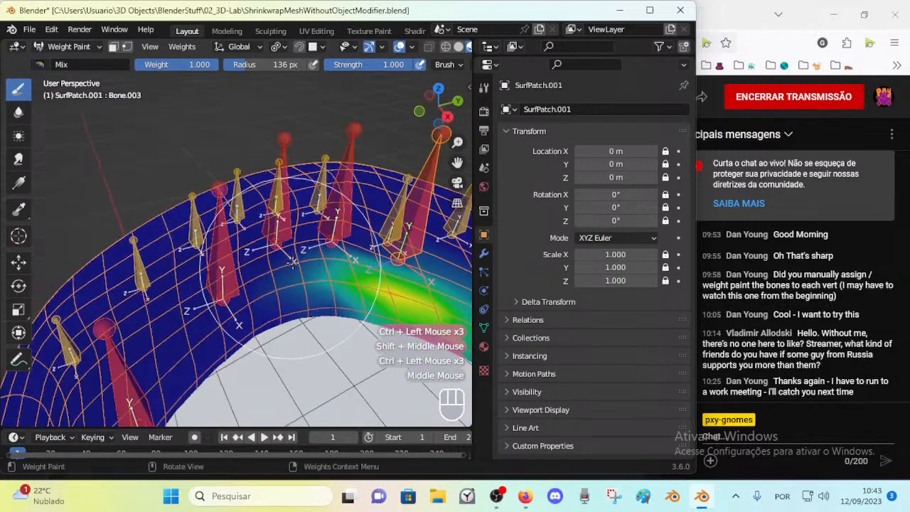
{"action": "left_click", "coordinate": [279, 228], "text": "ctrl"}
{"action": "left_click", "coordinate": [254, 184], "text": "ctrl"}
{"action": "left_click", "coordinate": [205, 224], "text": "ctrl"}
{"action": "left_click", "coordinate": [246, 205], "text": "ctrl"}
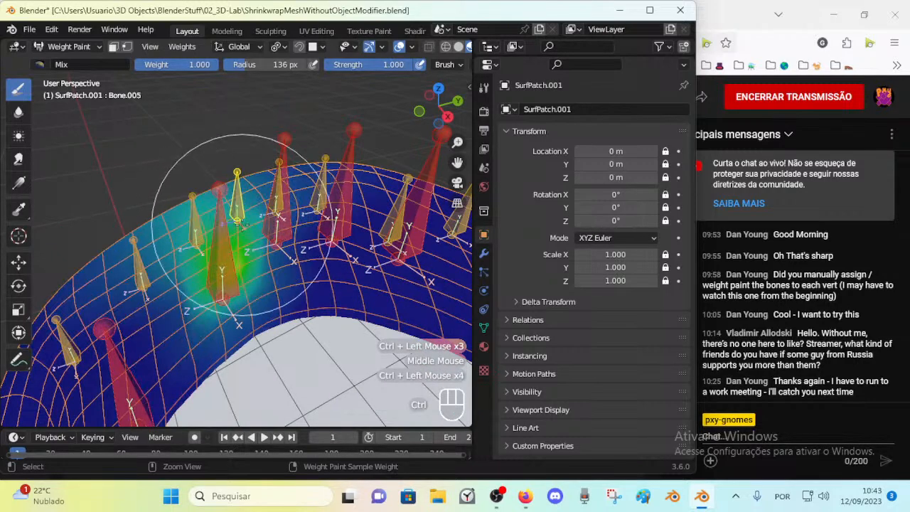
{"action": "left_click", "coordinate": [187, 226], "text": "ctrl"}
Move Bone.004, the nearby large red bone and Bone.013 while in Weight Paint Mode to test their influence
{"action": "left_click", "coordinate": [151, 269], "text": "ctrl"}
{"action": "key", "text": "g"}
{"action": "left_click", "coordinate": [114, 225]}
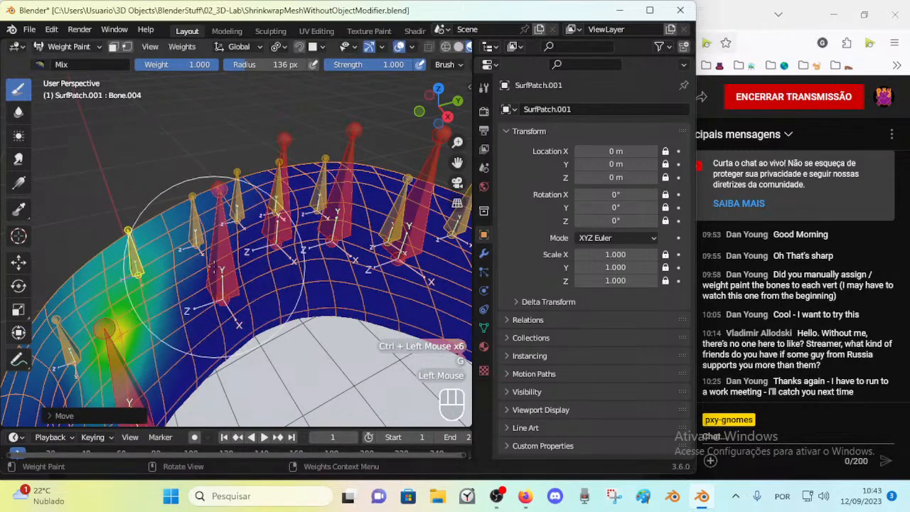
{"action": "left_click", "coordinate": [217, 266], "text": "ctrl"}
{"action": "key", "text": "g"}
{"action": "left_click", "coordinate": [317, 264]}
{"action": "left_click", "coordinate": [204, 238], "text": "ctrl"}
{"action": "key", "text": "g"}
{"action": "left_click", "coordinate": [176, 195]}
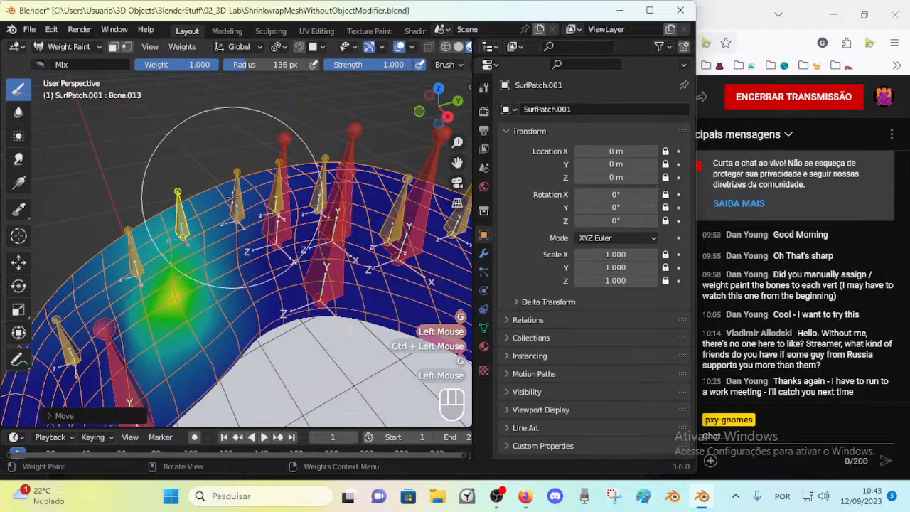
Move Bone.005 and the bone next to it along the eyelid rim to test how their weights deform the mesh
{"action": "left_click", "coordinate": [240, 195], "text": "ctrl"}
{"action": "key", "text": "g"}
{"action": "left_click", "coordinate": [239, 160]}
{"action": "mouse_move", "coordinate": [284, 222]}
{"action": "left_mouse_down"}
{"action": "mouse_move", "coordinate": [300, 218]}
{"action": "mouse_move", "coordinate": [290, 223]}
{"action": "left_mouse_up"}
{"action": "key", "text": "g"}
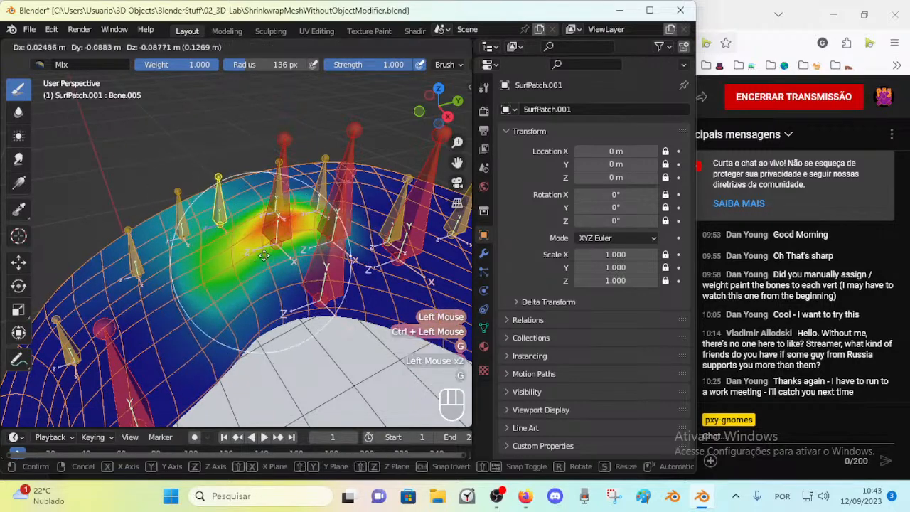
{"action": "left_click", "coordinate": [260, 235]}
{"action": "left_click", "coordinate": [283, 219], "text": "ctrl"}
{"action": "key", "text": "g"}
{"action": "left_click", "coordinate": [260, 246]}
Reposition Bone.007 to test its influence on the eyelid edge, and return to Object Mode
{"action": "middle_click_drag", "start_coordinate": [261, 254], "coordinate": [293, 239]}
{"action": "left_click", "coordinate": [330, 254], "text": "ctrl"}
{"action": "key", "text": "g"}
{"action": "left_click", "coordinate": [337, 280]}
{"action": "middle_click_drag", "start_coordinate": [336, 279], "coordinate": [397, 329]}
{"action": "key", "text": "g"}
{"action": "left_click", "coordinate": [383, 339]}
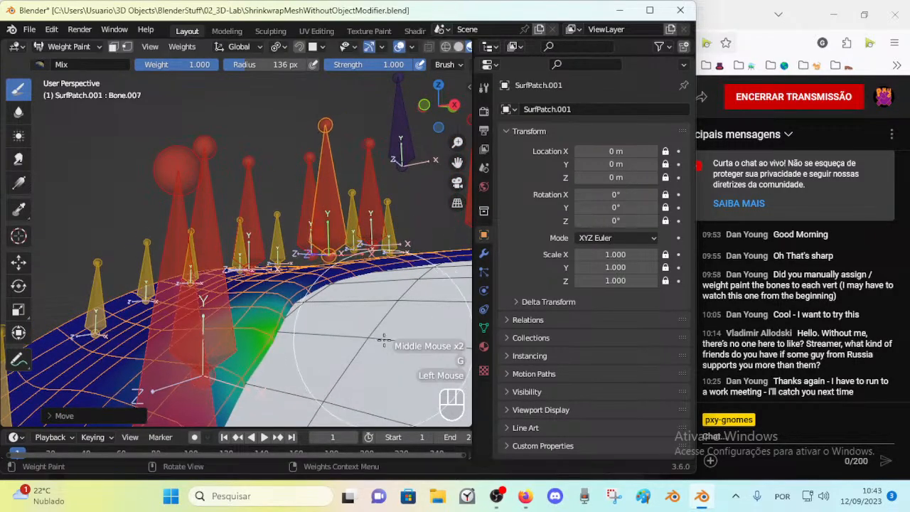
{"action": "key", "text": "ctrl+Tab"}
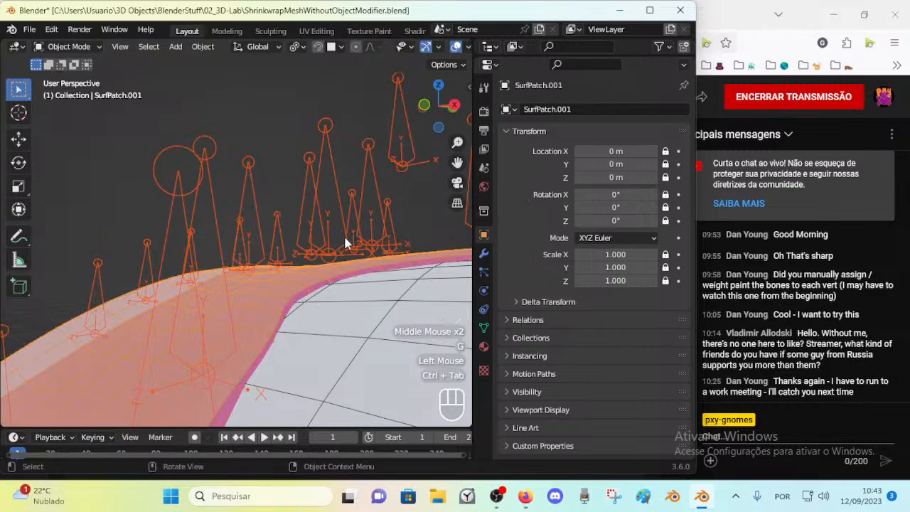
Switch the armature to Pose Mode, select Bone.007 and expand its Shrinkwrap bone constraint
{"action": "left_click", "coordinate": [340, 237]}
{"action": "key", "text": "ctrl+Tab"}
{"action": "left_click", "coordinate": [339, 236]}
{"action": "left_click", "coordinate": [483, 327]}
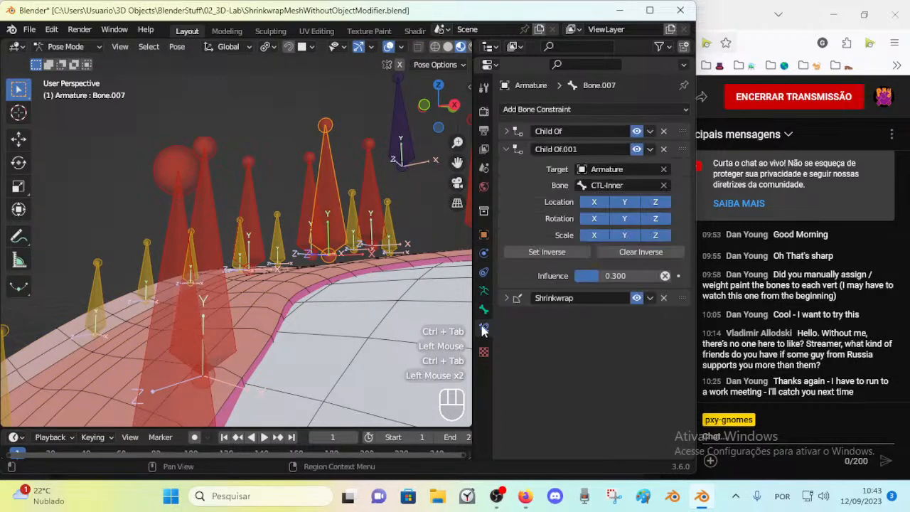
{"action": "left_click", "coordinate": [508, 297]}
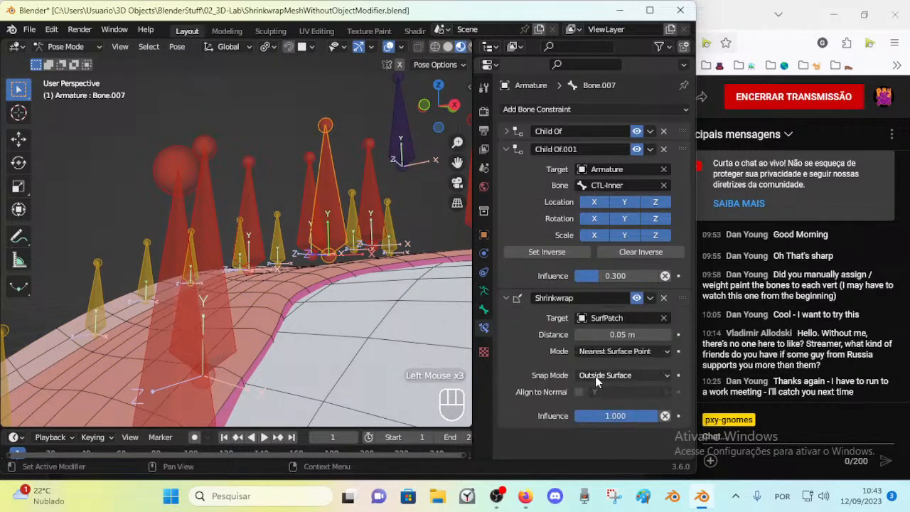
{"action": "left_click", "coordinate": [509, 147]}
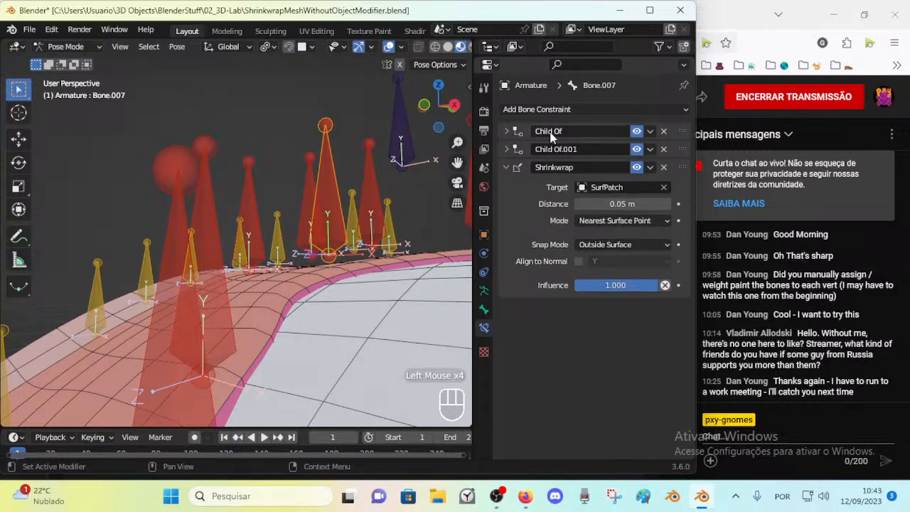
Move two of the purple control bones floating above the eyelid mesh
{"action": "scroll", "coordinate": [355, 147], "scroll_direction": "down", "scroll_amount": 2}
{"action": "middle_click_drag", "start_coordinate": [341, 142], "coordinate": [240, 137]}
{"action": "scroll", "coordinate": [240, 137], "scroll_direction": "down", "scroll_amount": 1}
{"action": "left_click", "coordinate": [221, 108]}
{"action": "key", "text": "g"}
{"action": "left_click", "coordinate": [235, 115]}
{"action": "left_click", "coordinate": [166, 136]}
{"action": "key", "text": "g"}
{"action": "left_click", "coordinate": [127, 123]}
{"action": "left_click", "coordinate": [228, 113]}
Select the red Bone.002 on the eyelid rim and move it slightly along the surface
{"action": "left_click", "coordinate": [256, 249]}
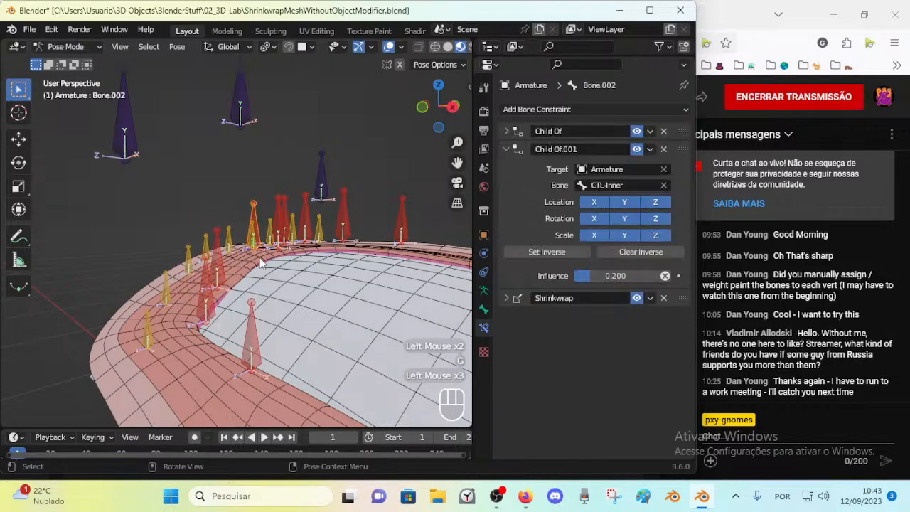
{"action": "scroll", "coordinate": [256, 249], "scroll_direction": "up", "scroll_amount": 1}
{"action": "scroll", "coordinate": [354, 296], "scroll_direction": "up", "scroll_amount": 3}
{"action": "middle_click_drag", "start_coordinate": [354, 295], "coordinate": [313, 292]}
{"action": "left_click", "coordinate": [238, 255]}
{"action": "key", "text": "g"}
{"action": "left_click", "coordinate": [251, 257]}
{"action": "middle_click_drag", "start_coordinate": [252, 258], "coordinate": [274, 268]}
{"action": "left_click", "coordinate": [274, 268]}
Nudge the two small yellow bones on either side of Bone.002
{"action": "scroll", "coordinate": [235, 245], "scroll_direction": "down", "scroll_amount": 1}
{"action": "left_click", "coordinate": [221, 238]}
{"action": "key", "text": "g"}
{"action": "left_click", "coordinate": [225, 249]}
{"action": "left_click", "coordinate": [286, 243]}
{"action": "key", "text": "g"}
{"action": "left_click", "coordinate": [290, 246]}
Reselect Bone.002 and slide it further over the eyelid mesh in two moves
{"action": "left_click", "coordinate": [263, 259]}
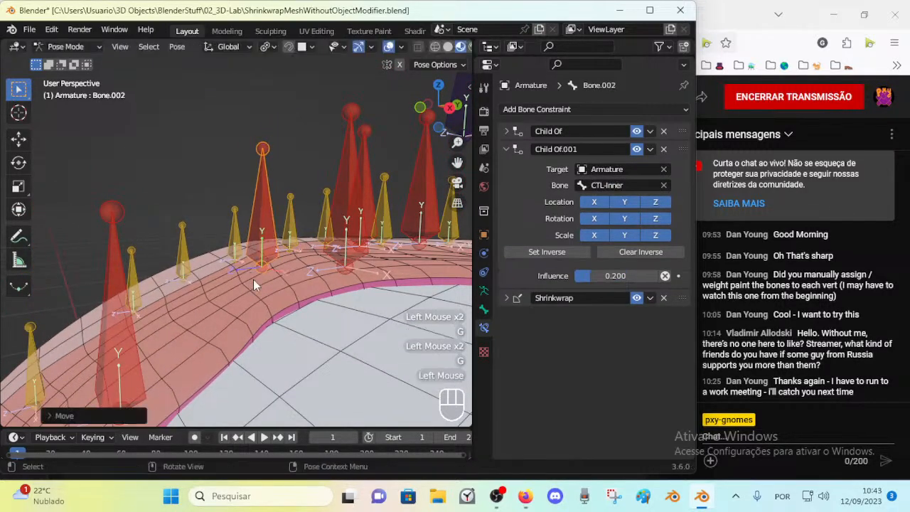
{"action": "middle_click_drag", "start_coordinate": [289, 261], "coordinate": [305, 264]}
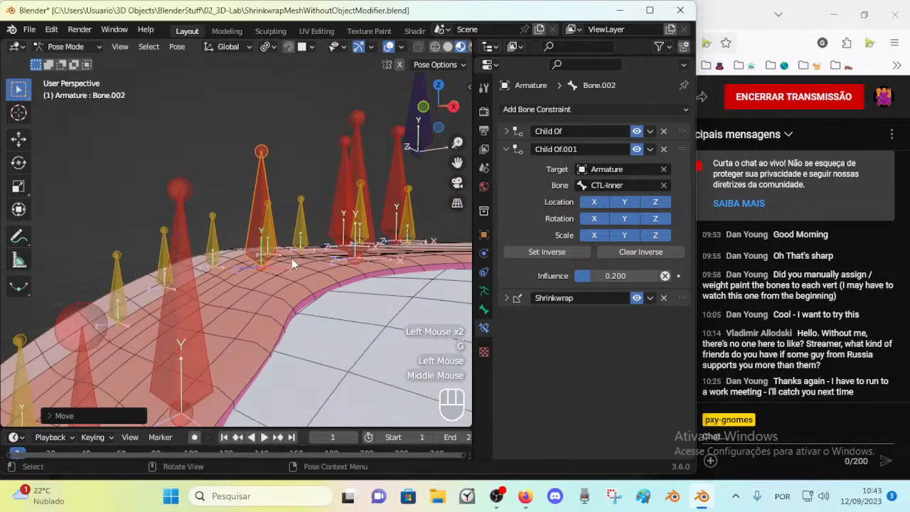
{"action": "left_click", "coordinate": [260, 246]}
{"action": "left_click", "coordinate": [260, 247]}
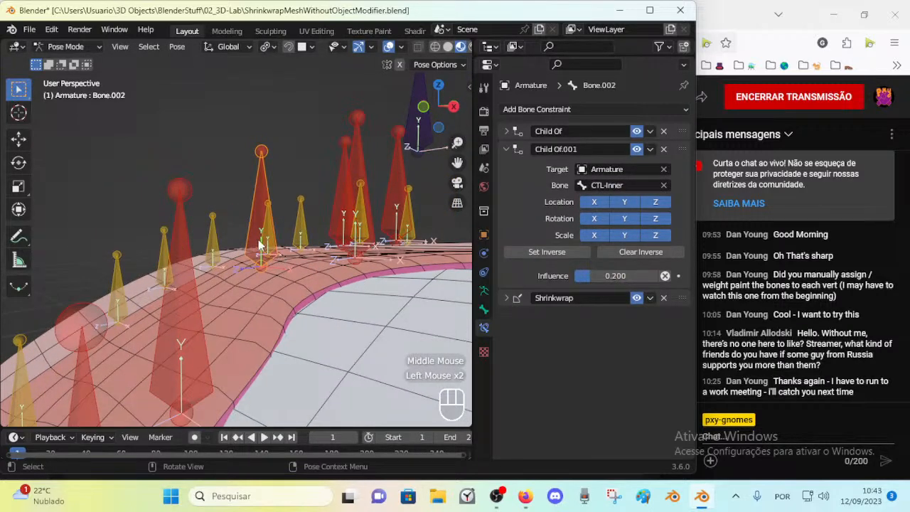
{"action": "key", "text": "g"}
{"action": "left_click", "coordinate": [280, 280]}
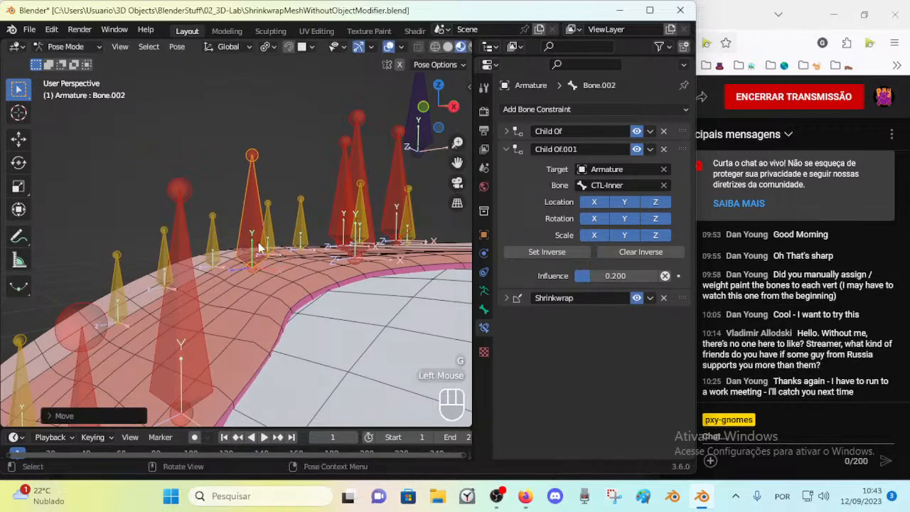
{"action": "middle_click_drag", "start_coordinate": [281, 281], "coordinate": [225, 263]}
{"action": "key", "text": "g"}
{"action": "left_click", "coordinate": [232, 279]}
Move Bone.007 in several moves across the pink inner rim and over the white eye surface
{"action": "left_click", "coordinate": [329, 264]}
{"action": "middle_click_drag", "start_coordinate": [329, 265], "coordinate": [300, 266]}
{"action": "key", "text": "g"}
{"action": "left_click", "coordinate": [276, 286]}
{"action": "mouse_move", "coordinate": [339, 240]}
{"action": "middle_mouse_down"}
{"action": "mouse_move", "coordinate": [322, 255]}
{"action": "mouse_move", "coordinate": [347, 350]}
{"action": "mouse_move", "coordinate": [302, 217]}
{"action": "mouse_move", "coordinate": [315, 300]}
{"action": "mouse_move", "coordinate": [314, 219]}
{"action": "mouse_move", "coordinate": [321, 238]}
{"action": "middle_mouse_up"}
{"action": "key", "text": "g"}
{"action": "left_click", "coordinate": [315, 291]}
{"action": "key", "text": "g"}
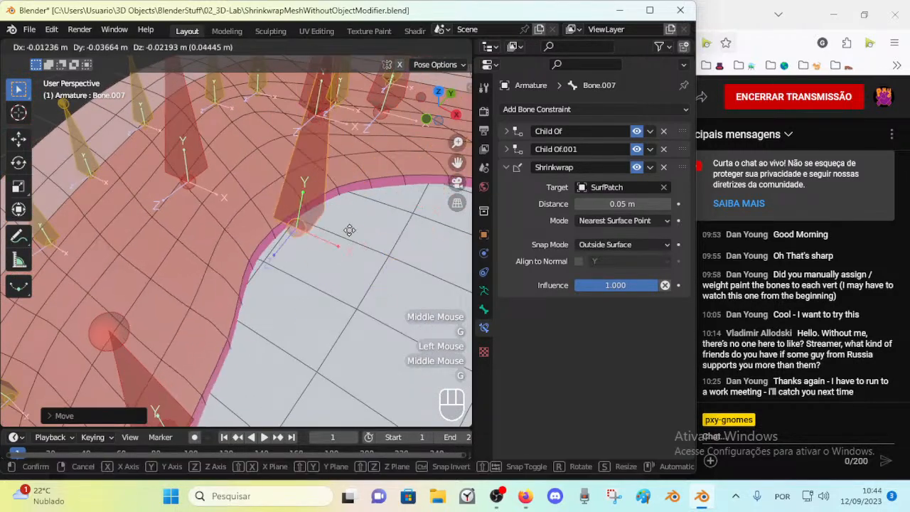
{"action": "left_click", "coordinate": [379, 283]}
{"action": "middle_click_drag", "start_coordinate": [379, 282], "coordinate": [317, 262]}
Select the armature together with the SurfPatch.001 mesh and enter Weight Paint mode with Bone.007 active
{"action": "key", "text": "ctrl+Tab"}
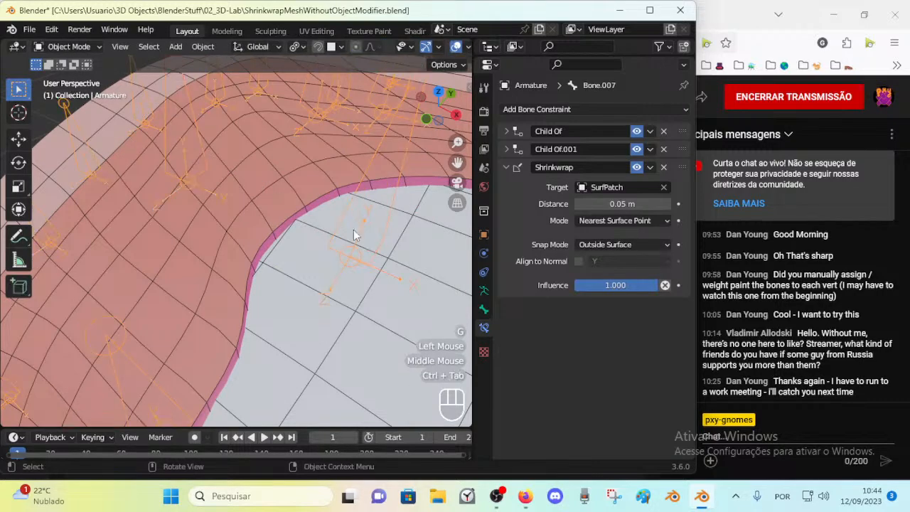
{"action": "left_click", "coordinate": [375, 233]}
{"action": "left_click", "coordinate": [372, 239]}
{"action": "left_click", "coordinate": [378, 238]}
{"action": "left_click", "coordinate": [378, 238]}
{"action": "left_click", "coordinate": [376, 243], "text": "shift"}
{"action": "key", "text": "ctrl+Tab"}
{"action": "left_click", "coordinate": [187, 175]}
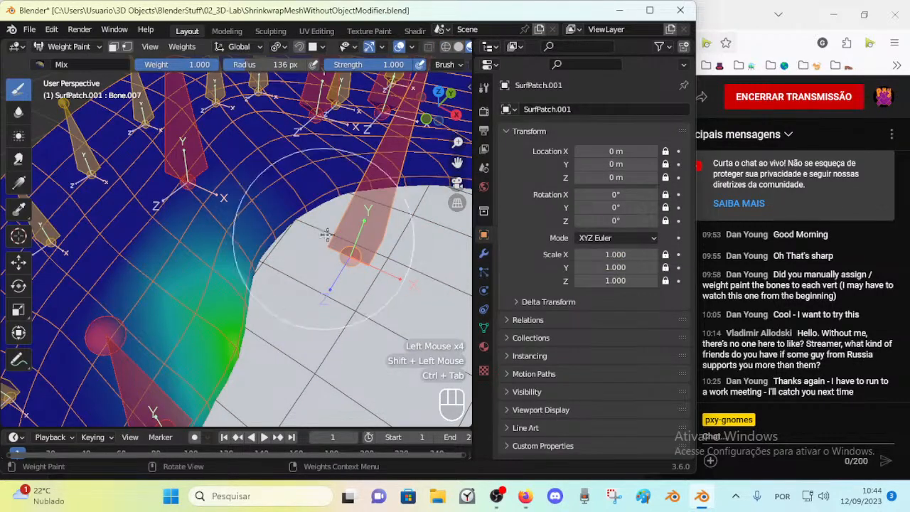
{"action": "left_click", "coordinate": [361, 254], "text": "ctrl"}
Move Bone.007 repeatedly along the inner rim in Weight Paint mode to test how its weights deform the mesh
{"action": "middle_click_drag", "start_coordinate": [352, 253], "coordinate": [348, 244]}
{"action": "key", "text": "g"}
{"action": "left_click", "coordinate": [295, 299]}
{"action": "middle_click_drag", "start_coordinate": [227, 311], "coordinate": [239, 293]}
{"action": "key", "text": "g"}
{"action": "left_click", "coordinate": [222, 302]}
{"action": "key", "text": "g"}
{"action": "left_click", "coordinate": [272, 281]}
{"action": "middle_click_drag", "start_coordinate": [242, 228], "coordinate": [211, 165]}
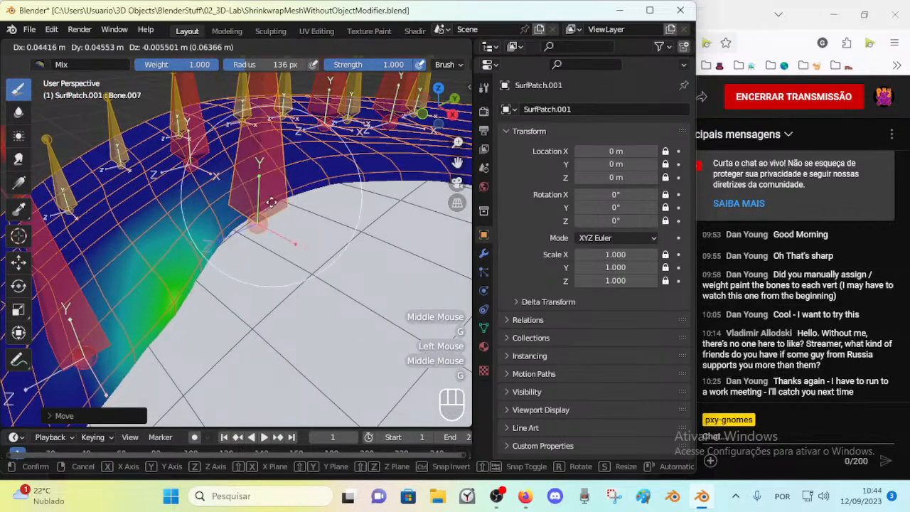
{"action": "key", "text": "g"}
{"action": "left_click", "coordinate": [329, 290]}
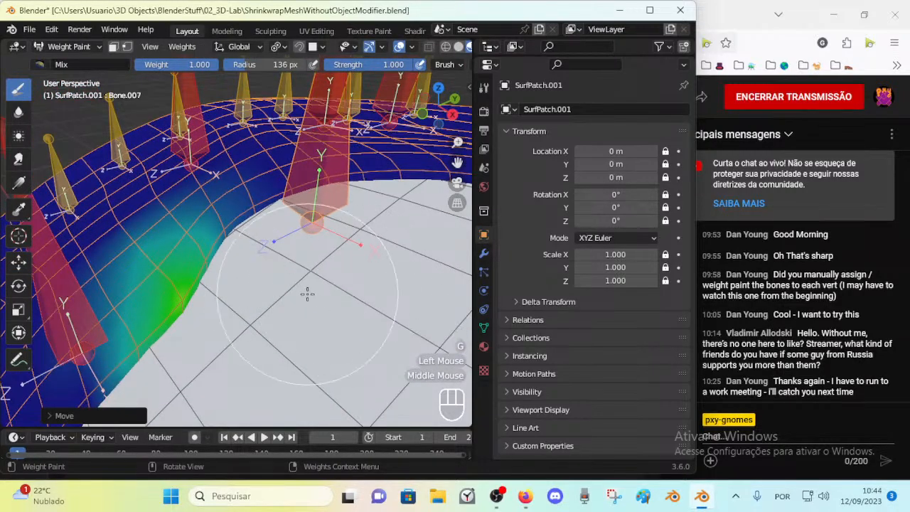
{"action": "middle_click_drag", "start_coordinate": [306, 294], "coordinate": [304, 249]}
{"action": "key", "text": "g"}
{"action": "left_click", "coordinate": [298, 270]}
Open the file ShrinkwrapMeshWithoutObjectModifier2.blend
{"action": "left_click", "coordinate": [29, 29]}
{"action": "left_click", "coordinate": [50, 57]}
{"action": "left_click", "coordinate": [369, 269]}
{"action": "double_click", "coordinate": [230, 140]}
Rotate the CTL-BBH.002 handle bone at the end of the bendy bone
{"action": "middle_click_drag", "start_coordinate": [212, 221], "coordinate": [326, 251]}
{"action": "scroll", "coordinate": [285, 282], "scroll_direction": "up", "scroll_amount": 2}
{"action": "left_click", "coordinate": [424, 228]}
{"action": "key", "text": "r"}
{"action": "left_click", "coordinate": [418, 213]}
Select the CTL-BB.001 bendy bone and enter Edit Mode on the armature
{"action": "left_click", "coordinate": [301, 225]}
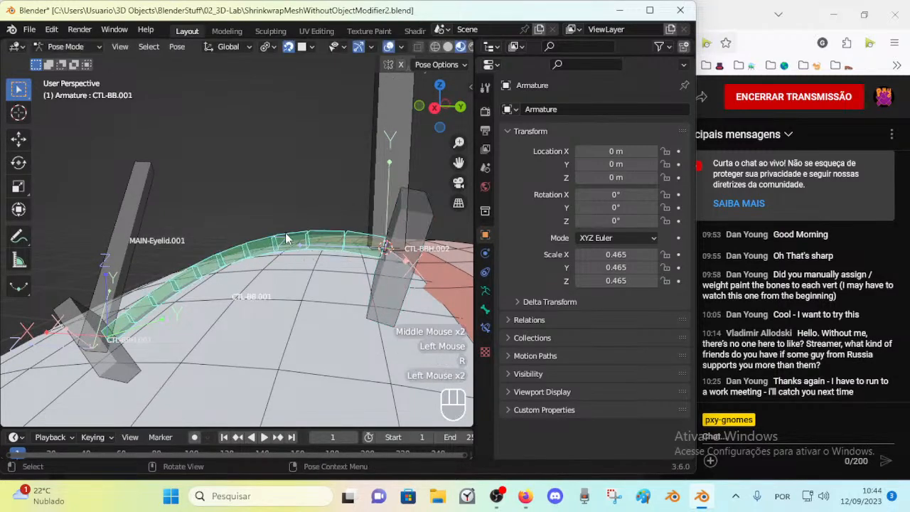
{"action": "key", "text": "Tab"}
{"action": "middle_click_drag", "start_coordinate": [257, 247], "coordinate": [271, 313]}
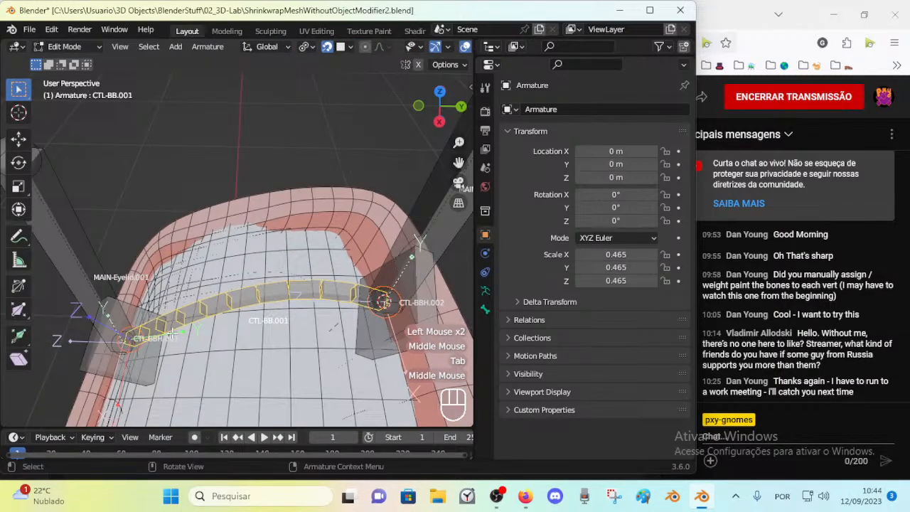
{"action": "key", "text": "g"}
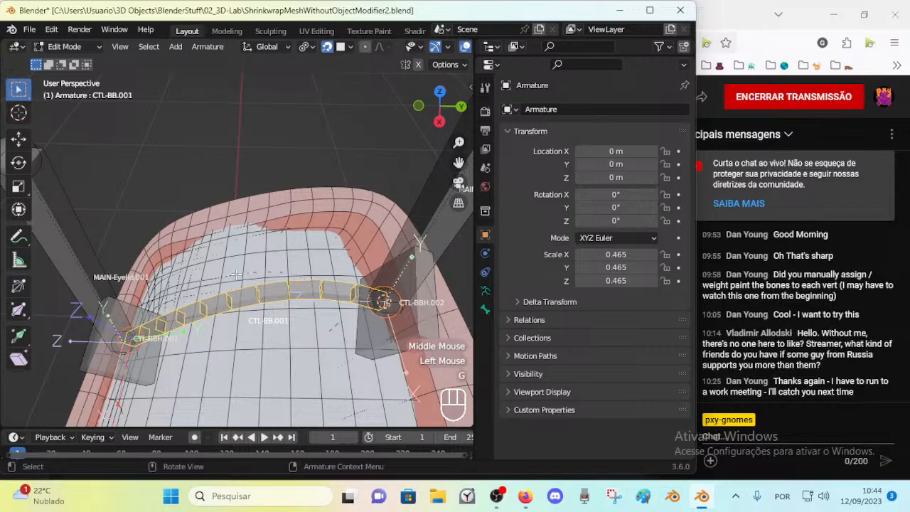
{"action": "middle_click_drag", "start_coordinate": [233, 273], "coordinate": [274, 283]}
Switch the armature's bone display to Octahedral and back to B-Bone
{"action": "left_click", "coordinate": [484, 309]}
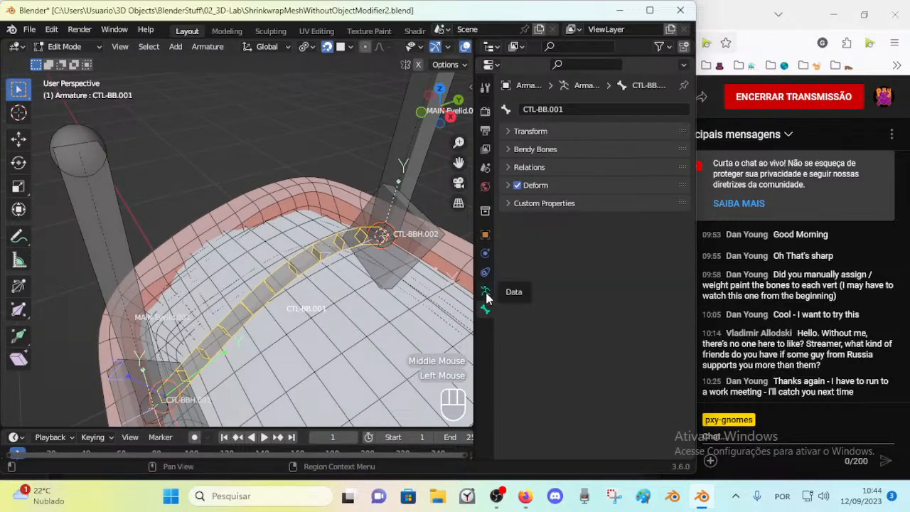
{"action": "left_click", "coordinate": [485, 292]}
{"action": "scroll", "coordinate": [546, 370], "scroll_direction": "down", "scroll_amount": 3}
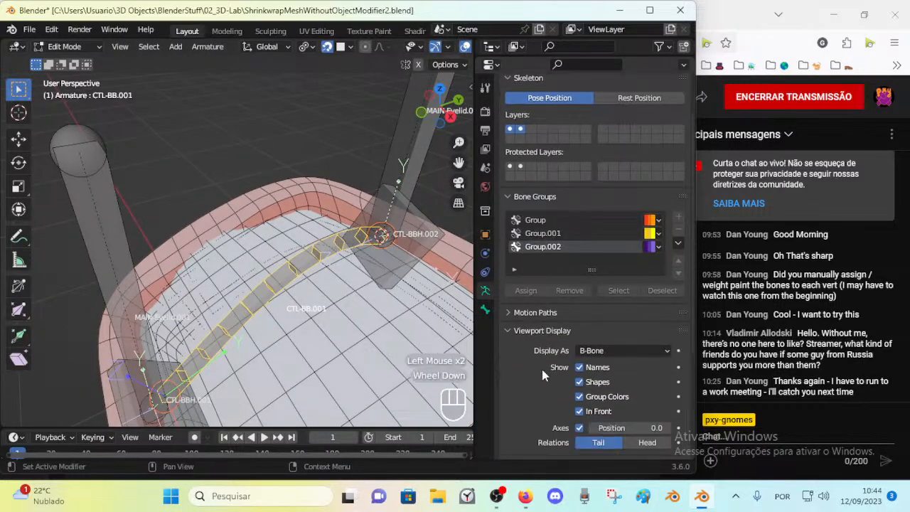
{"action": "left_click", "coordinate": [621, 351]}
{"action": "left_click", "coordinate": [612, 365]}
{"action": "middle_click_drag", "start_coordinate": [298, 299], "coordinate": [259, 264]}
{"action": "left_click", "coordinate": [639, 348]}
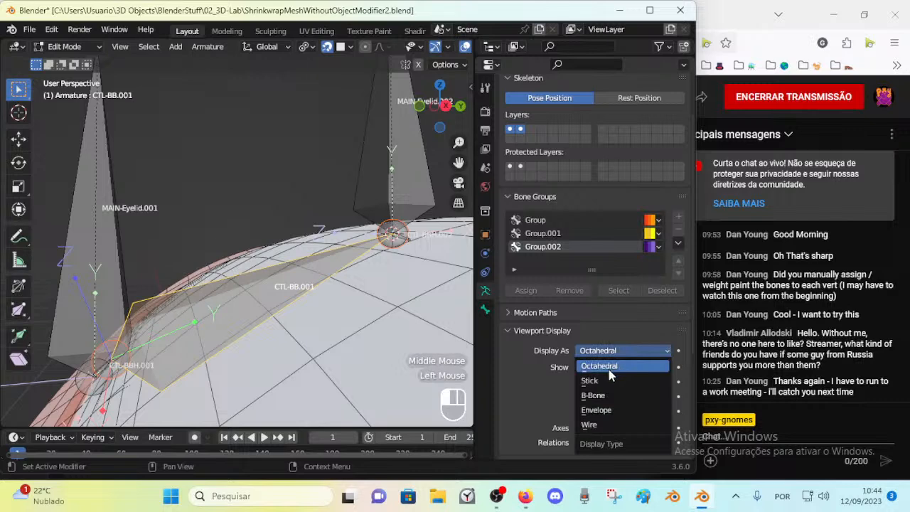
{"action": "left_click", "coordinate": [606, 395]}
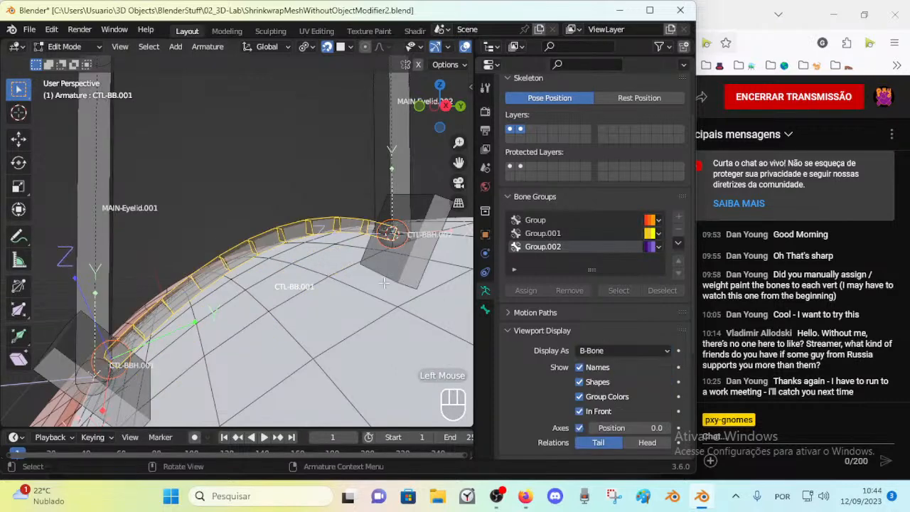
Try to move the CTL-BB.001 joint next to CTL-BBH.001
{"action": "middle_click_drag", "start_coordinate": [277, 292], "coordinate": [248, 316]}
{"action": "middle_click_drag", "start_coordinate": [134, 366], "coordinate": [207, 306], "text": "shift"}
{"action": "left_click", "coordinate": [211, 300]}
{"action": "left_click", "coordinate": [211, 297]}
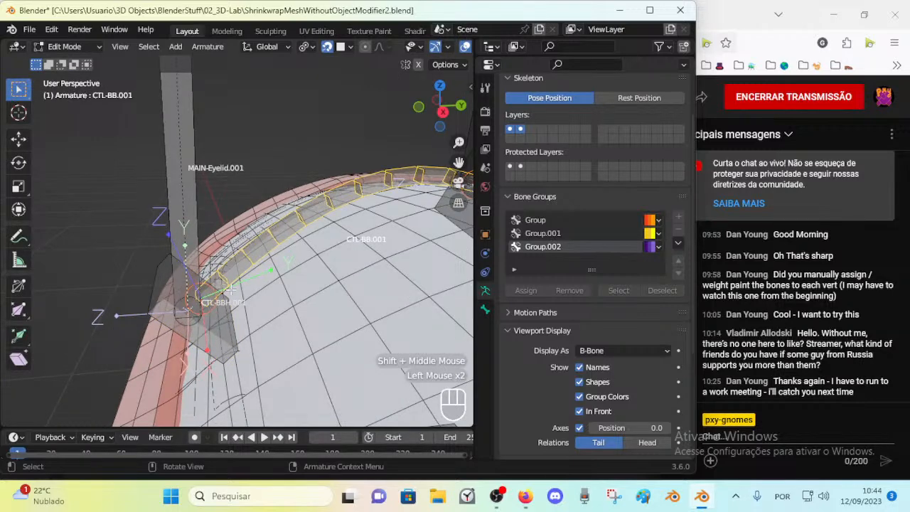
{"action": "middle_click_drag", "start_coordinate": [208, 313], "coordinate": [196, 287]}
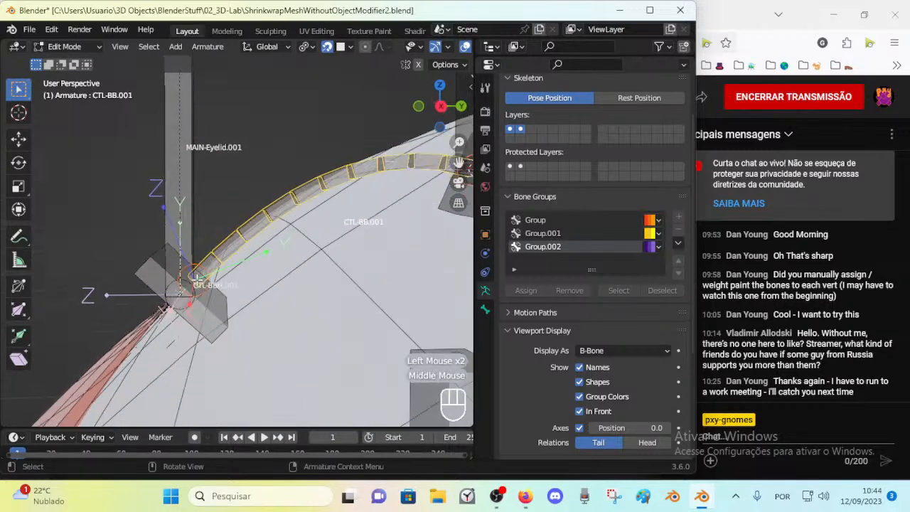
{"action": "key", "text": "g"}
{"action": "right_click", "coordinate": [328, 222]}
{"action": "middle_click_drag", "start_coordinate": [329, 219], "coordinate": [278, 302]}
Select MAIN-Eyelid.002 and the joint at its base to examine where the bones meet
{"action": "left_click", "coordinate": [444, 264]}
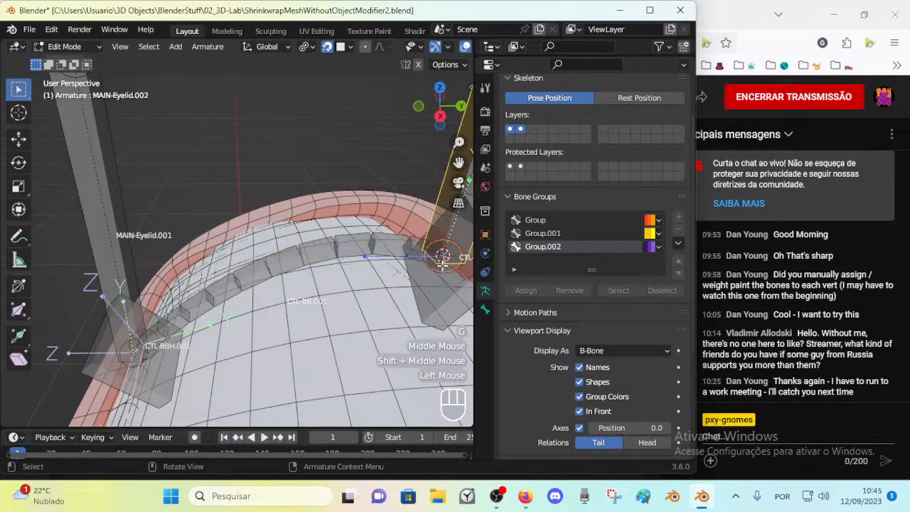
{"action": "middle_click_drag", "start_coordinate": [443, 265], "coordinate": [395, 264], "text": "shift"}
{"action": "middle_click_drag", "start_coordinate": [396, 264], "coordinate": [389, 267]}
{"action": "left_click", "coordinate": [389, 266]}
{"action": "left_click", "coordinate": [390, 267]}
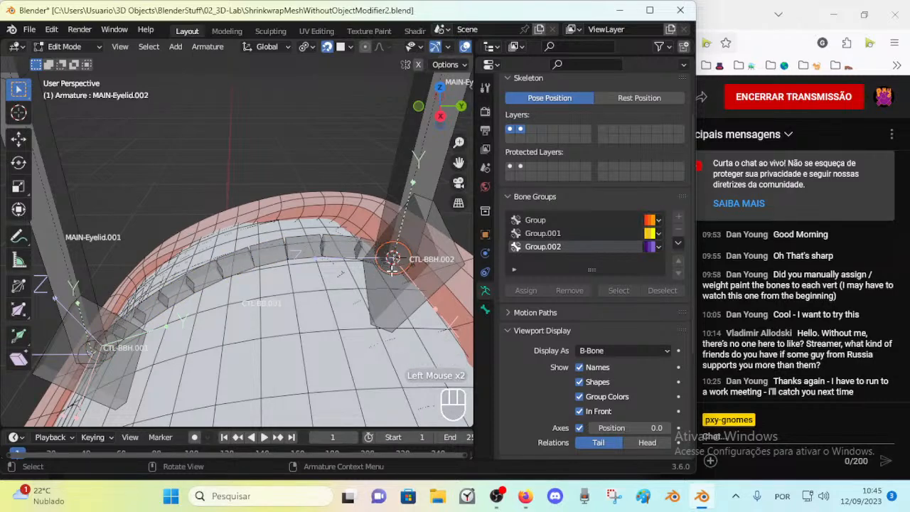
Try to rotate the handle bones CTL-BBH.002 and CTL-BBH.001 in Edit Mode
{"action": "left_click", "coordinate": [432, 243]}
{"action": "middle_click_drag", "start_coordinate": [432, 243], "coordinate": [419, 224]}
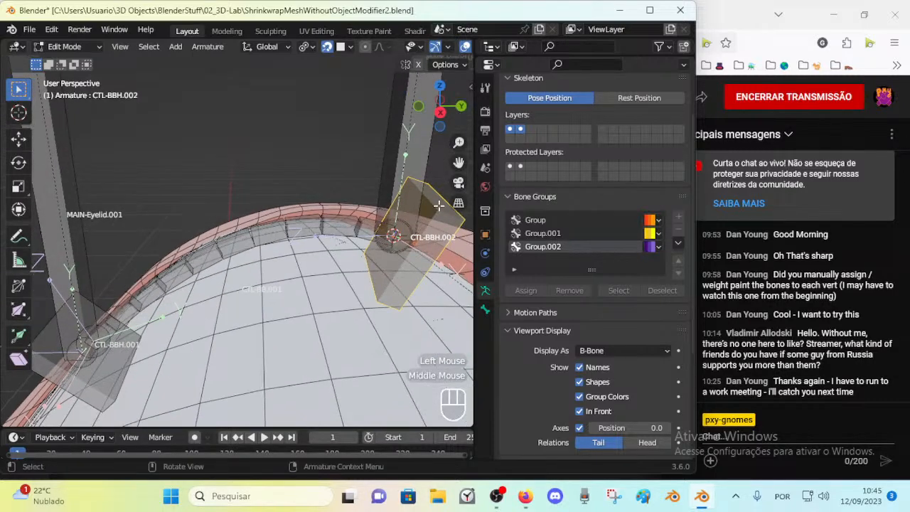
{"action": "key", "text": "r"}
{"action": "right_click", "coordinate": [266, 264]}
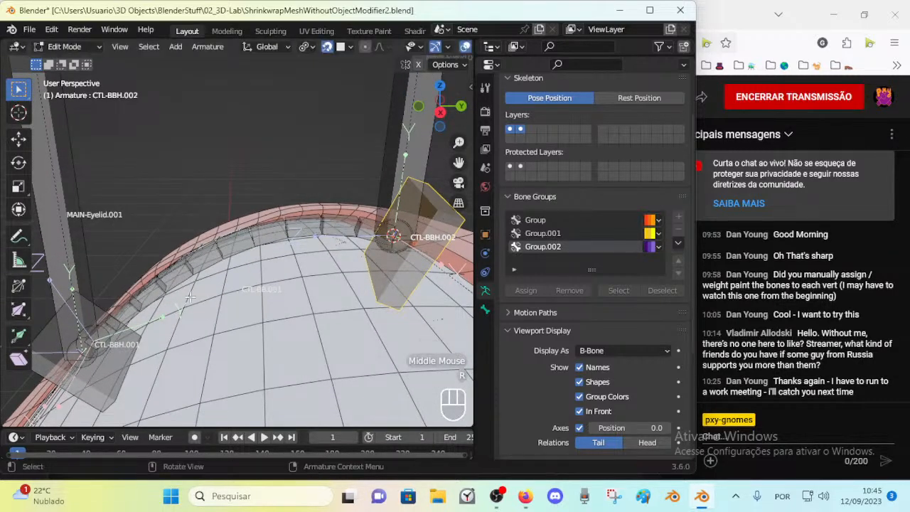
{"action": "left_click", "coordinate": [86, 379]}
{"action": "key", "text": "r"}
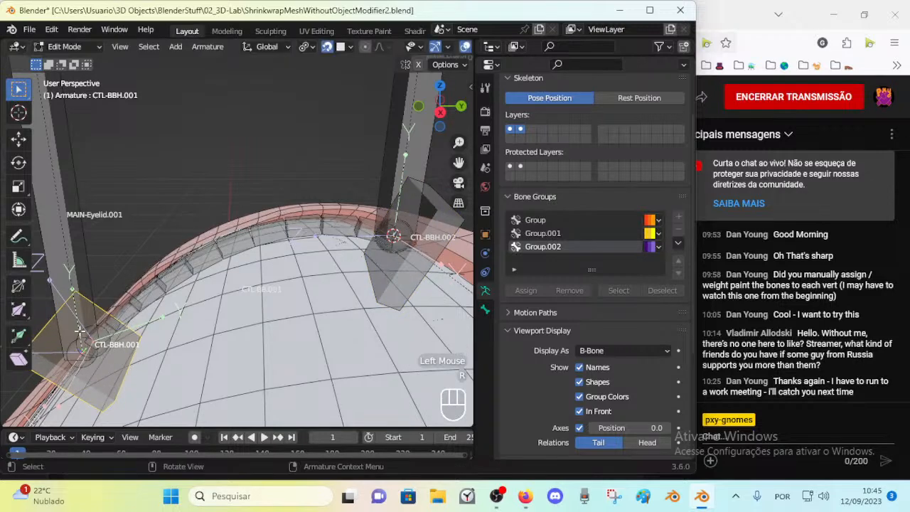
{"action": "left_click", "coordinate": [86, 331]}
Select the joints at both ends of the bendy bone, CTL-BBH.001 and CTL-BB.001 to examine their placement
{"action": "left_click", "coordinate": [86, 331]}
{"action": "left_click", "coordinate": [95, 327]}
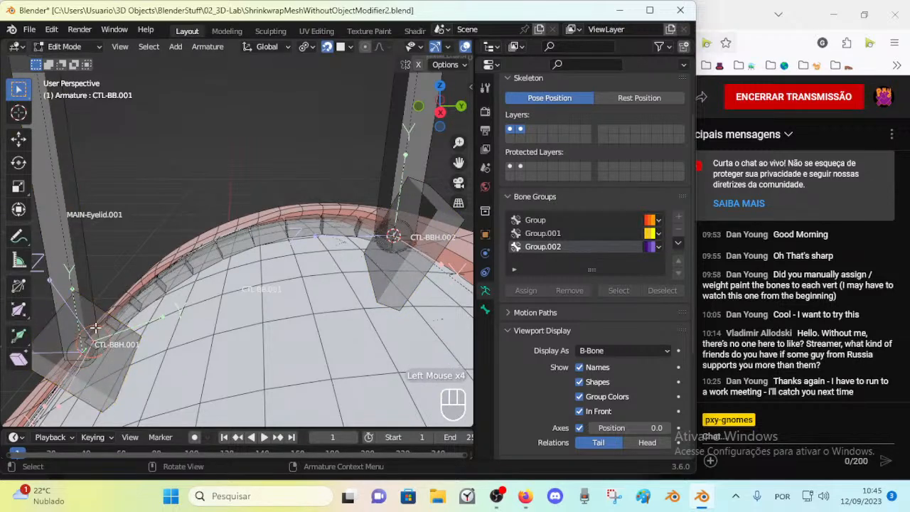
{"action": "left_click", "coordinate": [382, 247]}
{"action": "left_click", "coordinate": [94, 348]}
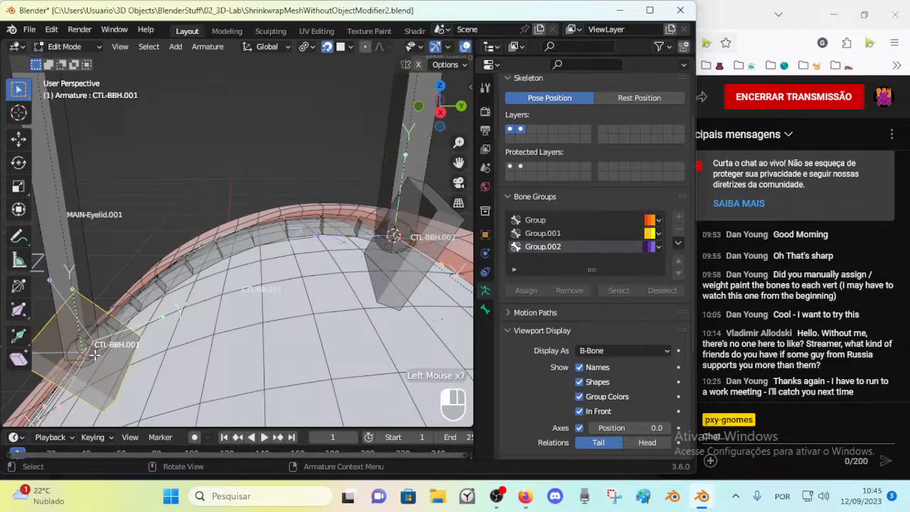
{"action": "left_click", "coordinate": [260, 251]}
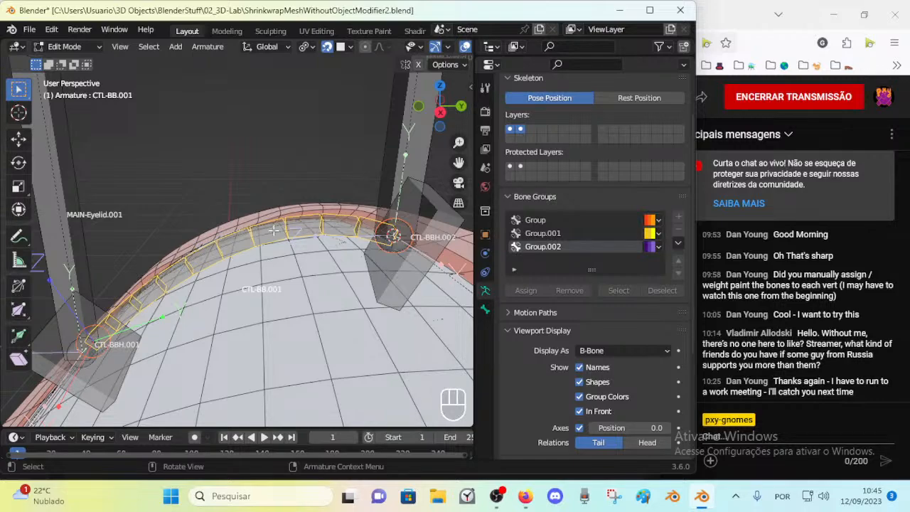
{"action": "middle_click_drag", "start_coordinate": [287, 229], "coordinate": [370, 206]}
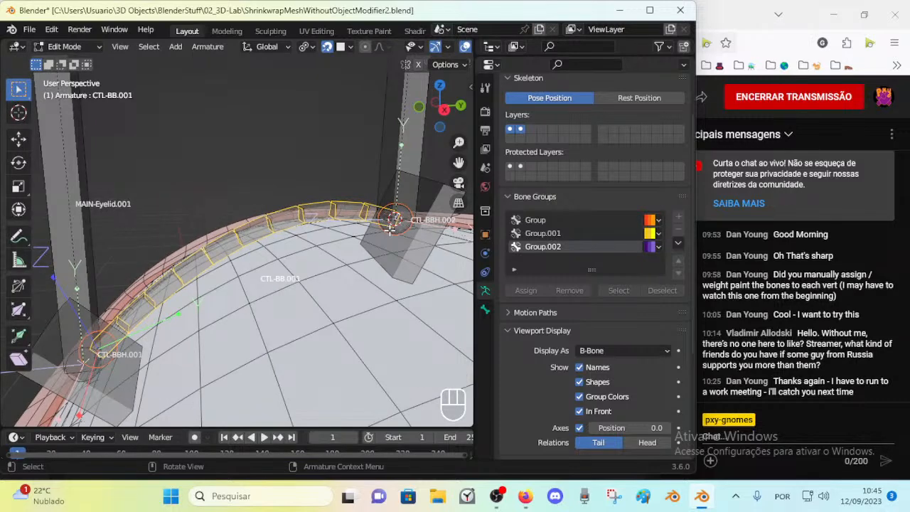
{"action": "middle_click_drag", "start_coordinate": [410, 226], "coordinate": [377, 267]}
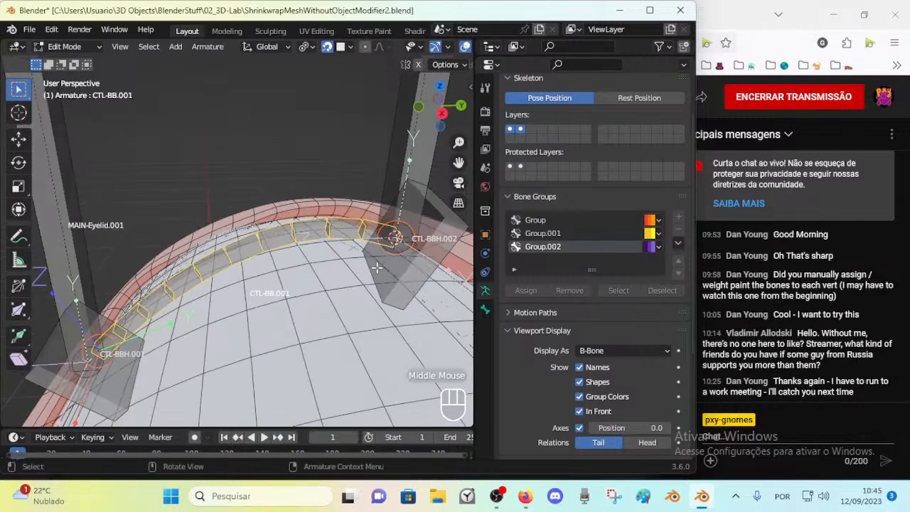
Try to move the CTL-BBH.002 handle bone and check the joints at both ends of the bendy bone
{"action": "left_click", "coordinate": [415, 259]}
{"action": "key", "text": "g"}
{"action": "left_click", "coordinate": [421, 251]}
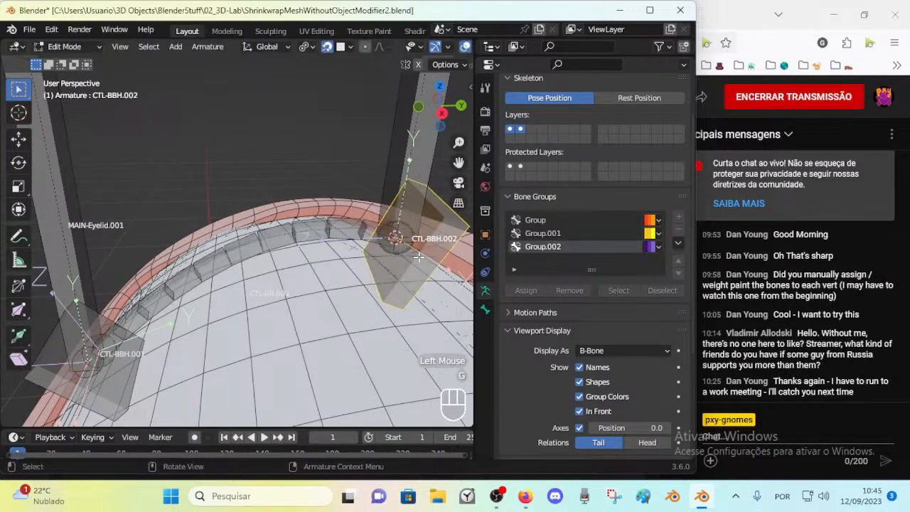
{"action": "left_click", "coordinate": [394, 251]}
{"action": "middle_click_drag", "start_coordinate": [124, 352], "coordinate": [157, 329]}
{"action": "left_click", "coordinate": [151, 329]}
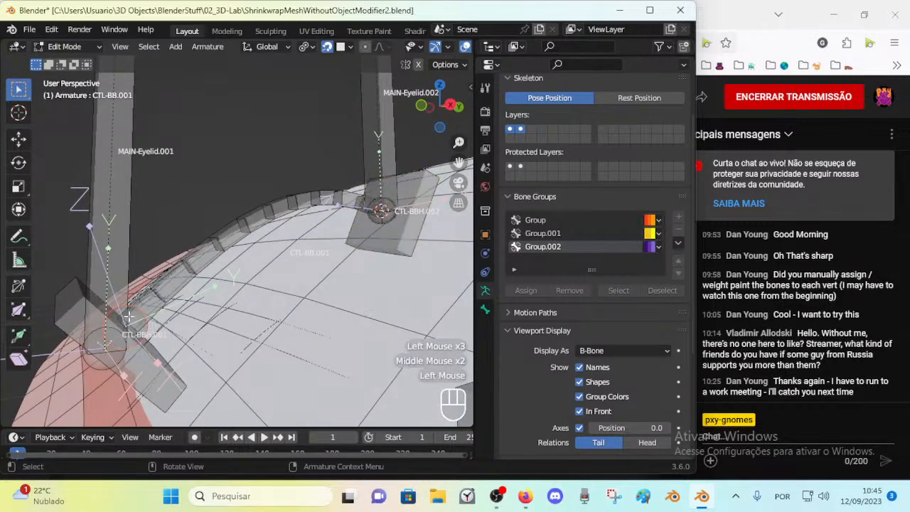
Switch the armature to Pose Mode and try to rotate the CTL-BBH.001 handle bone
{"action": "left_click", "coordinate": [164, 372]}
{"action": "key", "text": "ctrl+Tab"}
{"action": "left_click", "coordinate": [164, 374]}
{"action": "key", "text": "r"}
{"action": "key", "text": "Escape"}
Select the CTL-BB.001 bendy bone in Pose Mode
{"action": "middle_click_drag", "start_coordinate": [188, 303], "coordinate": [125, 341]}
{"action": "key", "text": "c"}
{"action": "left_click_drag", "start_coordinate": [386, 228], "coordinate": [216, 217]}
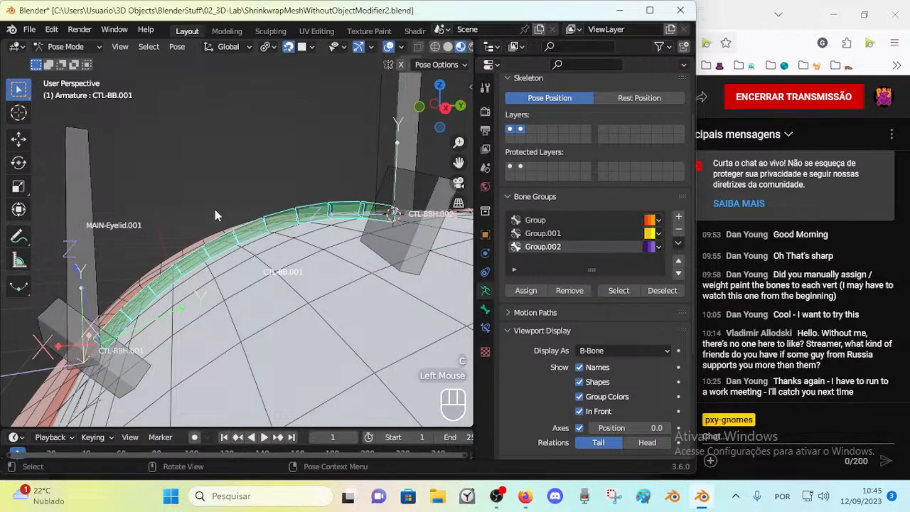
Select all bones of the armature and clear their pose transforms
{"action": "left_click", "coordinate": [410, 260]}
{"action": "key", "text": "a"}
{"action": "key", "text": "alt+q"}
{"action": "key", "text": "alt+q"}
Try rotating the CTL-BBH.002 handle bone to check how it bends the CTL-BB.001 bendy bone
{"action": "left_click", "coordinate": [414, 259]}
{"action": "key", "text": "r"}
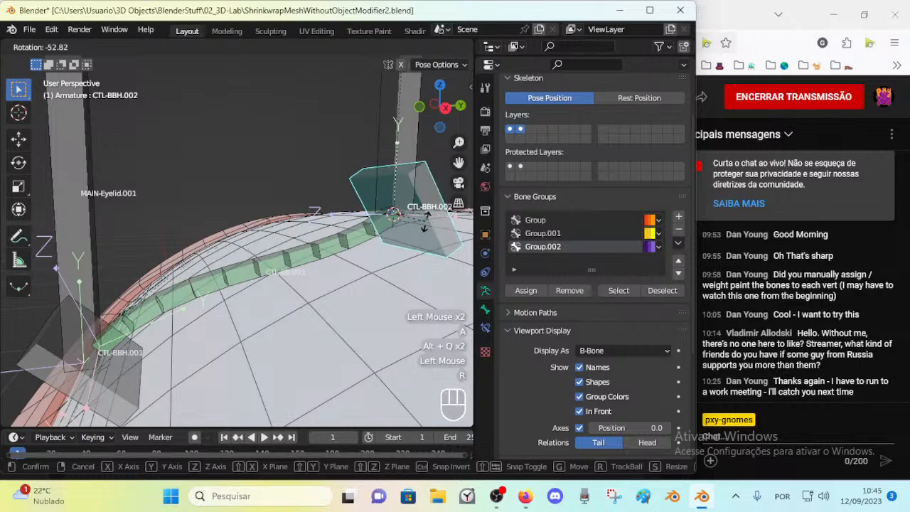
{"action": "key", "text": "Escape"}
{"action": "middle_click_drag", "start_coordinate": [339, 221], "coordinate": [232, 271]}
{"action": "key", "text": "r"}
{"action": "key", "text": "Escape"}
Examine the segments of the CTL-BB.001 bendy bone up close and its CTL-BBH.002 handle bone
{"action": "left_click", "coordinate": [265, 237]}
{"action": "left_click", "coordinate": [233, 271]}
{"action": "scroll", "coordinate": [255, 314], "scroll_direction": "up", "scroll_amount": 3}
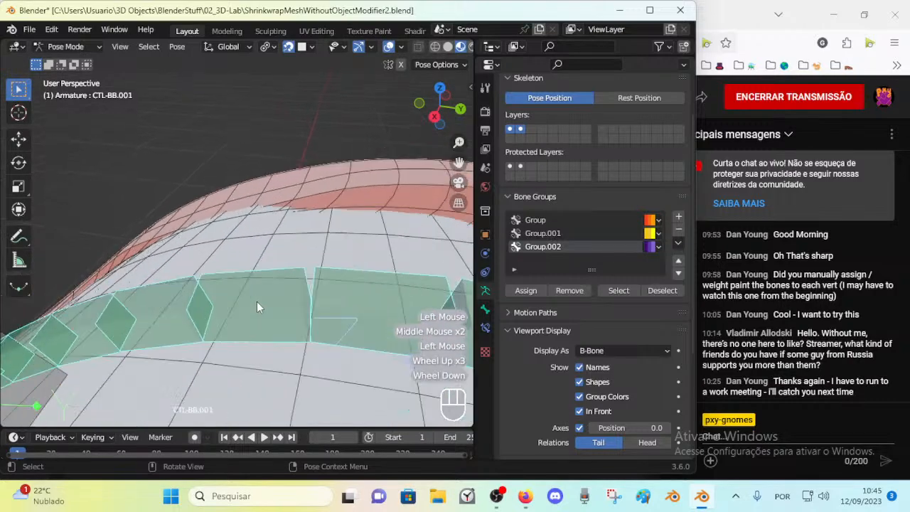
{"action": "scroll", "coordinate": [258, 307], "scroll_direction": "down", "scroll_amount": 3}
{"action": "left_click", "coordinate": [348, 322]}
{"action": "middle_click_drag", "start_coordinate": [348, 323], "coordinate": [316, 266]}
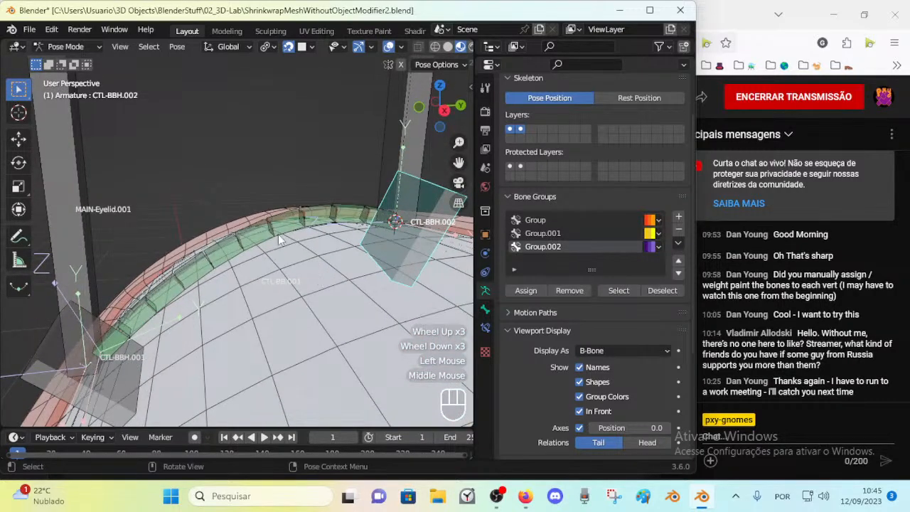
{"action": "left_click", "coordinate": [291, 296]}
{"action": "middle_click_drag", "start_coordinate": [291, 297], "coordinate": [319, 286]}
{"action": "left_click", "coordinate": [394, 285]}
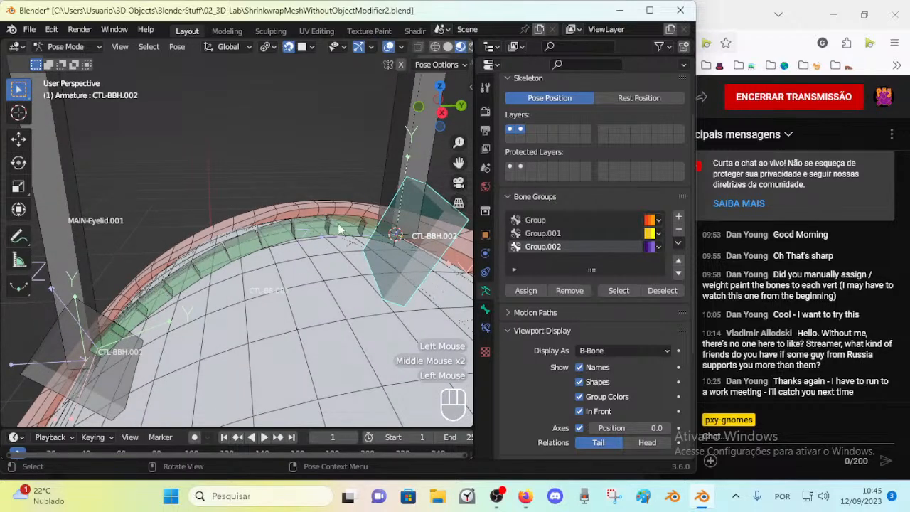
Rotate the CTL-BBH.002 handle bone several times to bend the bendy bone into an S-shaped curve
{"action": "left_click", "coordinate": [395, 283]}
{"action": "key", "text": "r"}
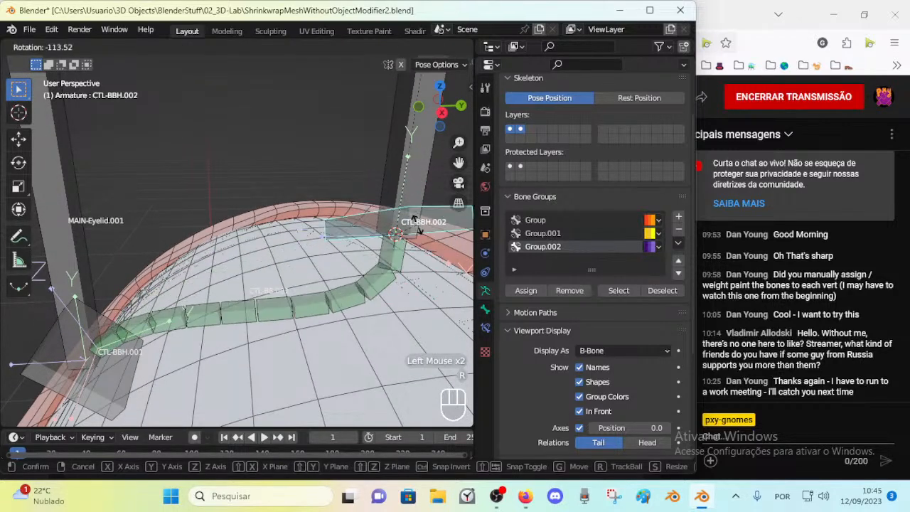
{"action": "left_click", "coordinate": [427, 244]}
{"action": "middle_click_drag", "start_coordinate": [427, 243], "coordinate": [270, 280]}
{"action": "key", "text": "r"}
{"action": "left_click", "coordinate": [401, 231]}
{"action": "key", "text": "r"}
{"action": "left_click", "coordinate": [421, 230]}
{"action": "middle_click_drag", "start_coordinate": [126, 325], "coordinate": [289, 310]}
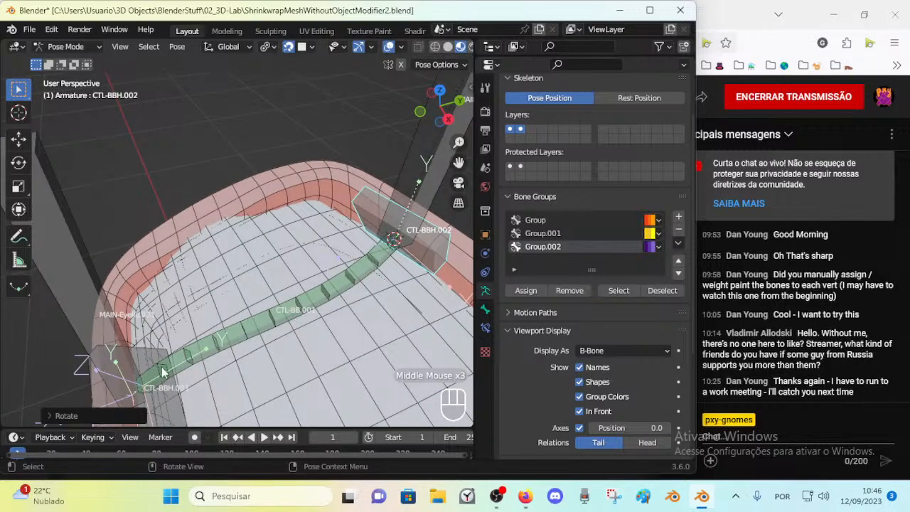
Inspect the curved CTL-BB.001 bendy bone from both sides and reset all bones to their rest pose
{"action": "left_click", "coordinate": [359, 279]}
{"action": "middle_click_drag", "start_coordinate": [359, 279], "coordinate": [256, 242]}
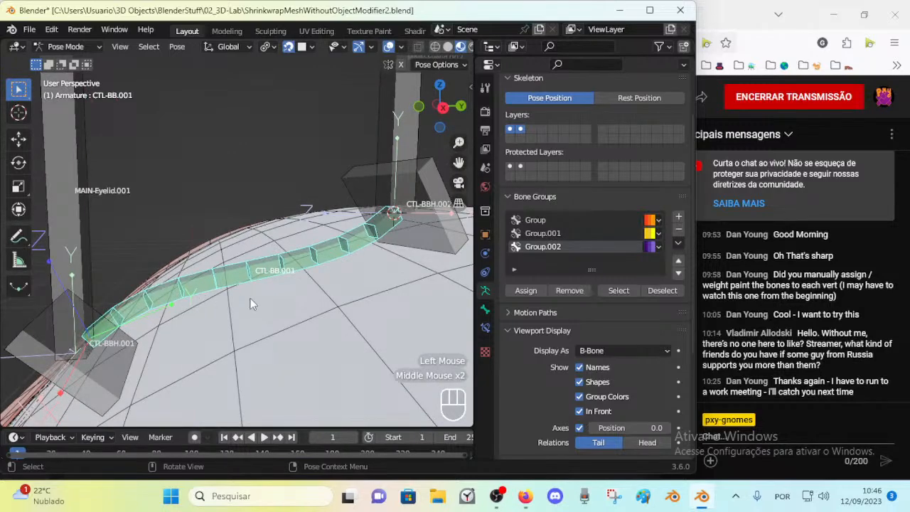
{"action": "middle_click_drag", "start_coordinate": [391, 206], "coordinate": [206, 227]}
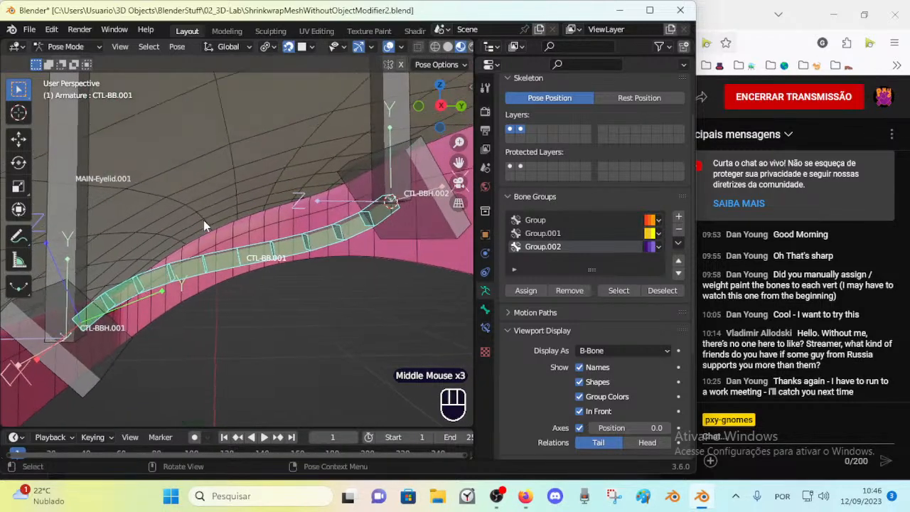
{"action": "middle_click_drag", "start_coordinate": [260, 214], "coordinate": [255, 260]}
{"action": "key", "text": "a"}
{"action": "key", "text": "alt+q"}
{"action": "key", "text": "alt+q"}
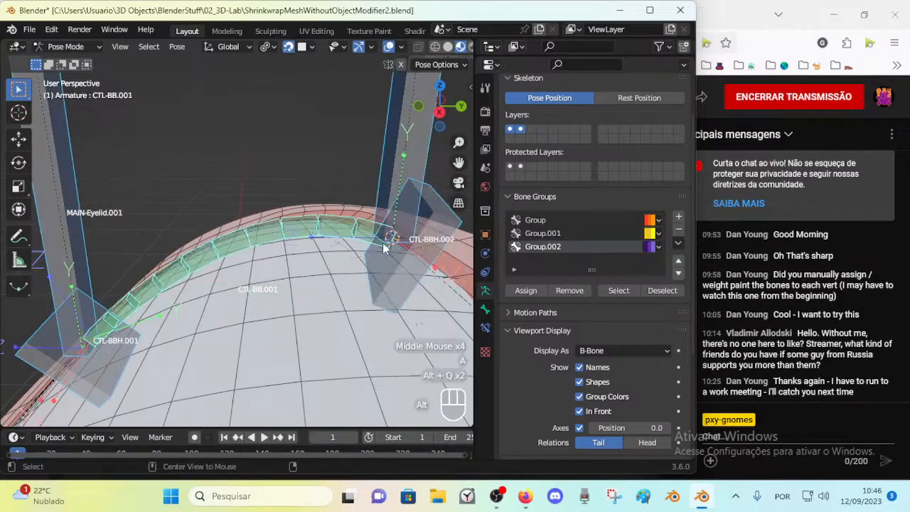
Rotate the CTL-BBH.002 handle bone around the global Z axis, first one way and then the other
{"action": "left_click", "coordinate": [405, 281]}
{"action": "middle_click_drag", "start_coordinate": [405, 281], "coordinate": [385, 318]}
{"action": "key", "text": "r"}
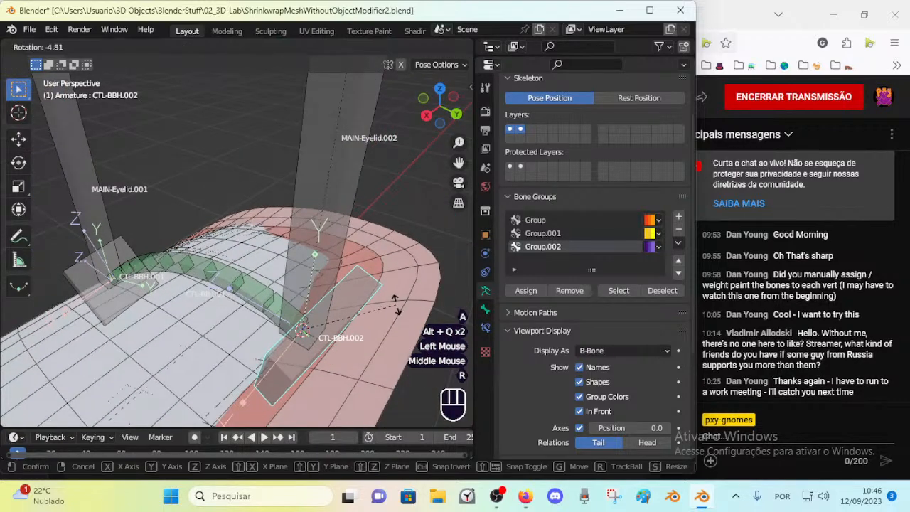
{"action": "key", "text": "z"}
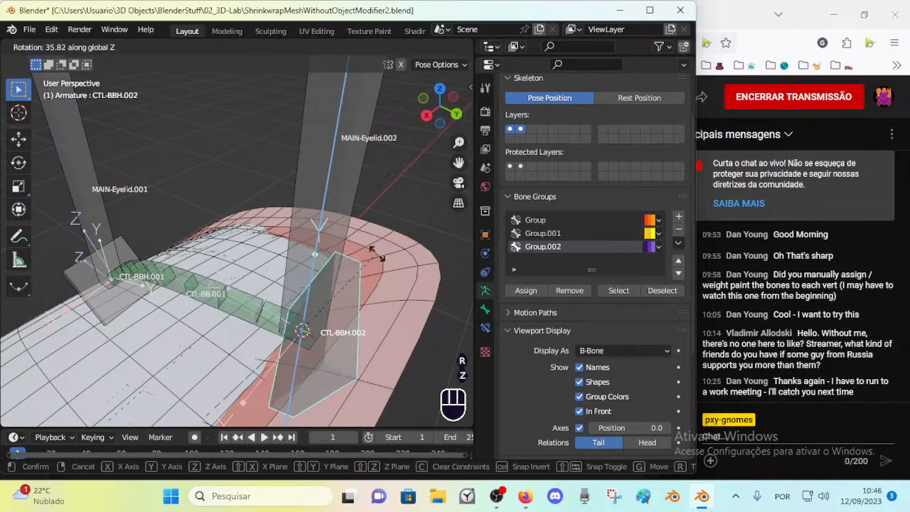
{"action": "left_click", "coordinate": [344, 284]}
{"action": "middle_click_drag", "start_coordinate": [345, 284], "coordinate": [338, 289]}
{"action": "key", "text": "r"}
{"action": "key", "text": "z"}
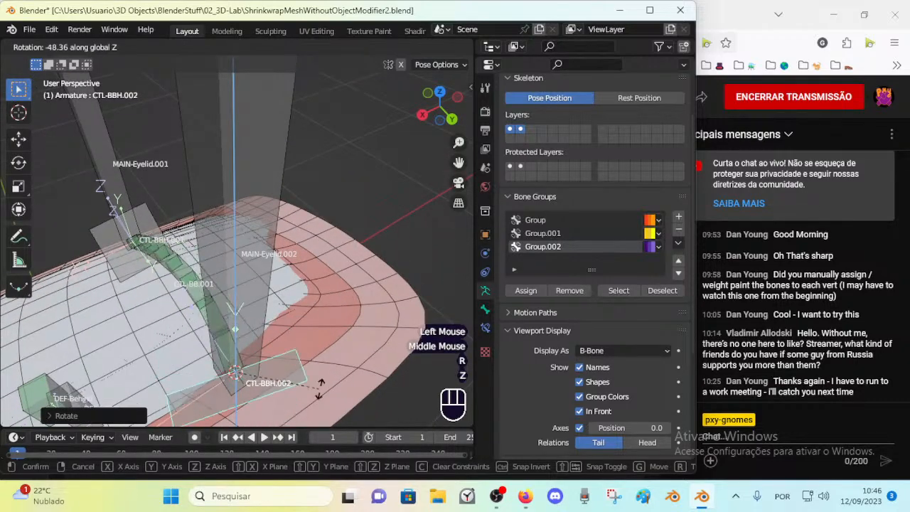
{"action": "left_click", "coordinate": [366, 346]}
{"action": "middle_click_drag", "start_coordinate": [366, 346], "coordinate": [269, 274]}
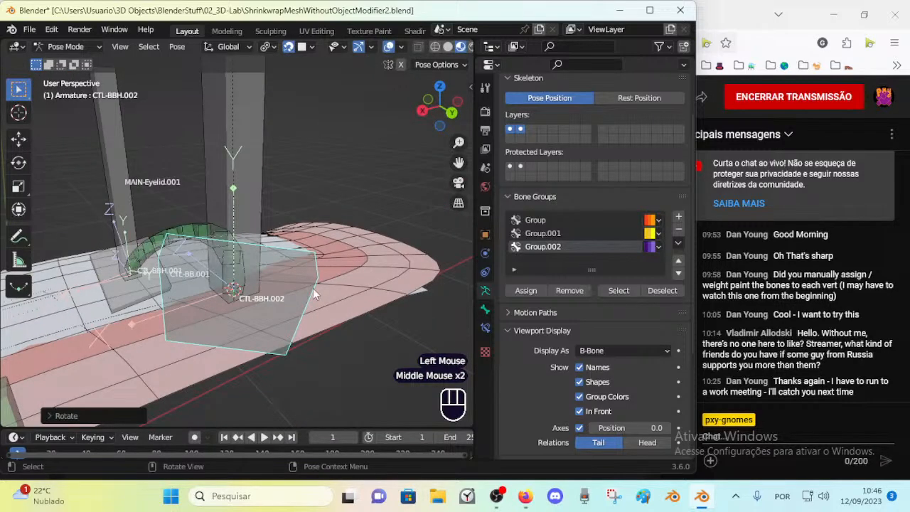
Move the CTL-BBH.002 handle bone away from its joint twice and rotate it freely in trackball mode
{"action": "key", "text": "g"}
{"action": "left_click", "coordinate": [380, 247]}
{"action": "middle_click_drag", "start_coordinate": [380, 247], "coordinate": [172, 333]}
{"action": "key", "text": "g"}
{"action": "left_click", "coordinate": [222, 302]}
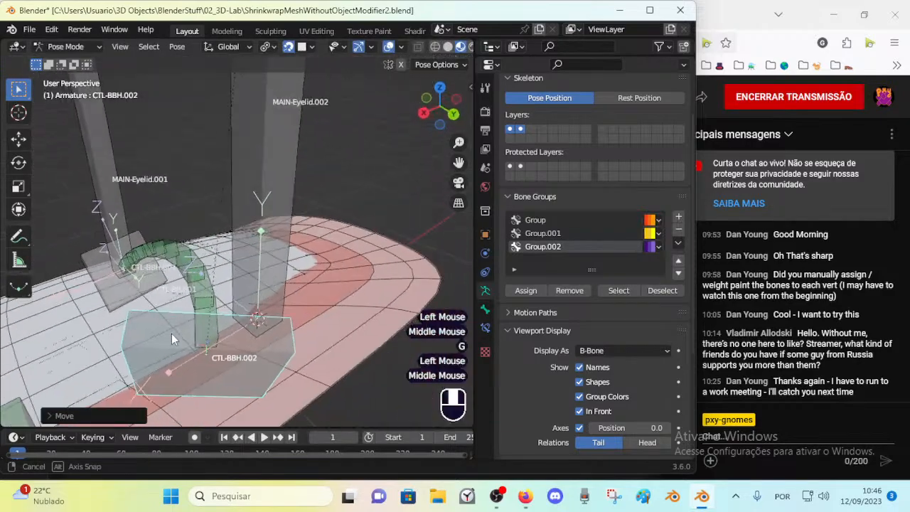
{"action": "key", "text": "r"}
{"action": "key", "text": "r"}
{"action": "left_click", "coordinate": [306, 298]}
{"action": "middle_click_drag", "start_coordinate": [306, 298], "coordinate": [284, 315]}
{"action": "middle_click_drag", "start_coordinate": [194, 365], "coordinate": [323, 182]}
Rotate the CTL-BBH.002 handle bone around the Z axis and freely, and move it to bend the bendy bone further
{"action": "scroll", "coordinate": [298, 341], "scroll_direction": "up", "scroll_amount": 1}
{"action": "scroll", "coordinate": [299, 341], "scroll_direction": "down", "scroll_amount": 1}
{"action": "key", "text": "r"}
{"action": "key", "text": "z"}
{"action": "left_click", "coordinate": [280, 227]}
{"action": "key", "text": "r"}
{"action": "left_click", "coordinate": [410, 172]}
{"action": "middle_click_drag", "start_coordinate": [411, 172], "coordinate": [238, 250]}
{"action": "key", "text": "g"}
{"action": "left_click", "coordinate": [141, 303]}
{"action": "middle_click_drag", "start_coordinate": [142, 302], "coordinate": [336, 318]}
Select all bones and return the whole rig to its rest pose
{"action": "scroll", "coordinate": [254, 299], "scroll_direction": "down", "scroll_amount": 2}
{"action": "key", "text": "a"}
{"action": "key", "text": "alt+q"}
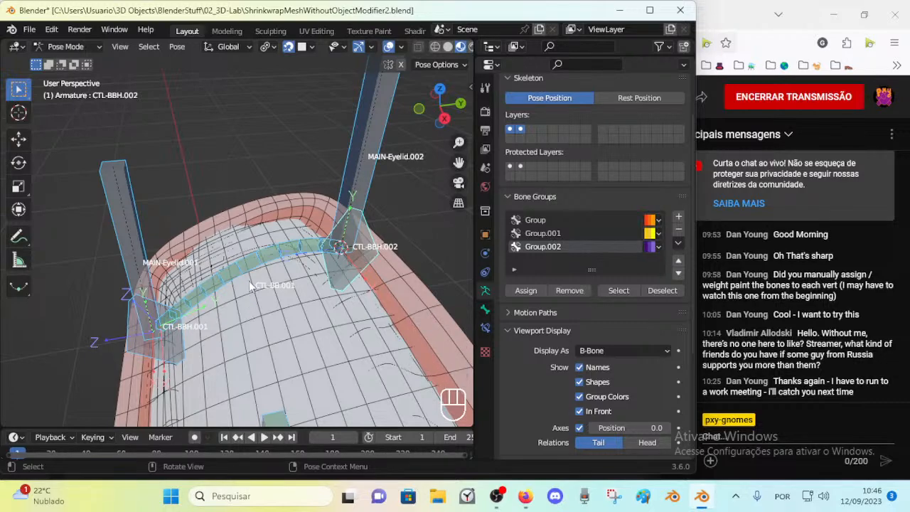
{"action": "middle_click_drag", "start_coordinate": [229, 325], "coordinate": [243, 330]}
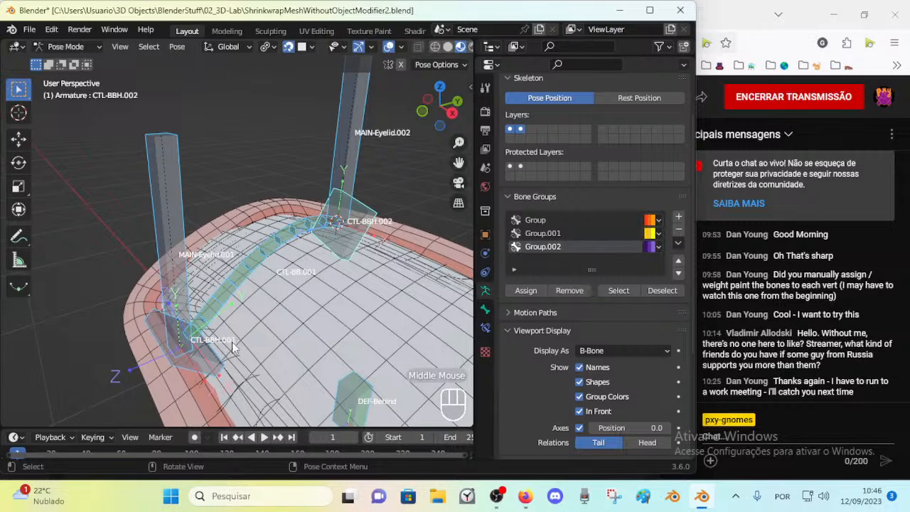
Leave Pose Mode and try checking the SurfPatch mesh in Weight Paint mode together with the armature
{"action": "key", "text": "ctrl+Tab"}
{"action": "left_click", "coordinate": [212, 357]}
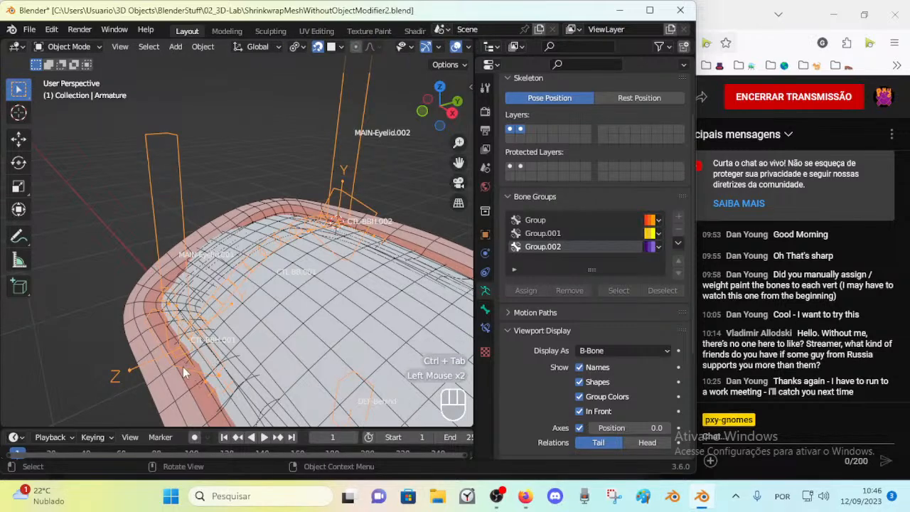
{"action": "left_click", "coordinate": [203, 258], "text": "shift"}
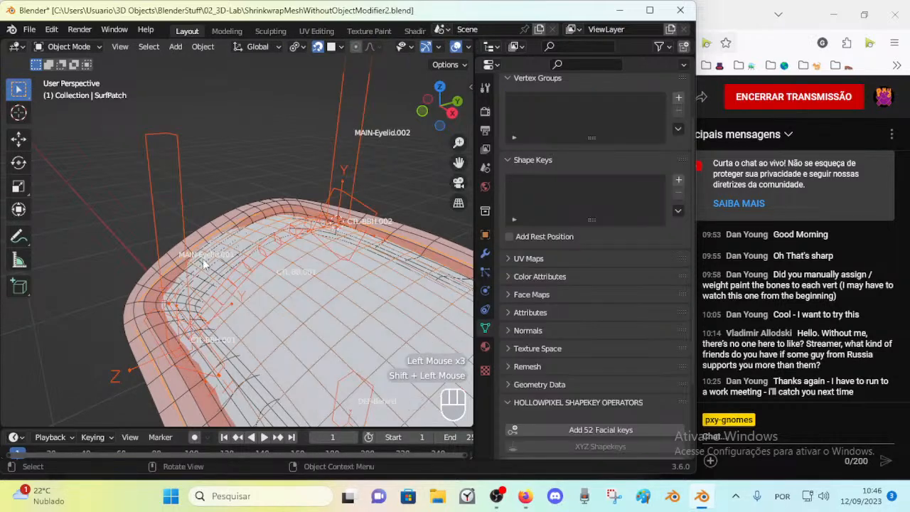
{"action": "key", "text": "ctrl+Tab"}
{"action": "scroll", "coordinate": [224, 313], "scroll_direction": "up", "scroll_amount": 2}
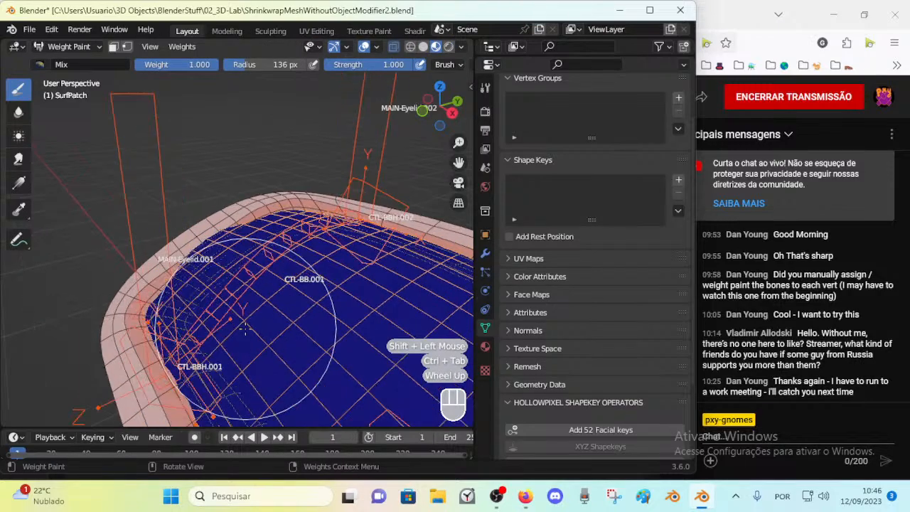
{"action": "middle_click_drag", "start_coordinate": [223, 319], "coordinate": [220, 295]}
{"action": "key", "text": "ctrl+Tab"}
Open SurfPatch.001 with the armature in Weight Paint mode and select the CTL-BB.001 bone to check its weights
{"action": "left_click", "coordinate": [174, 339]}
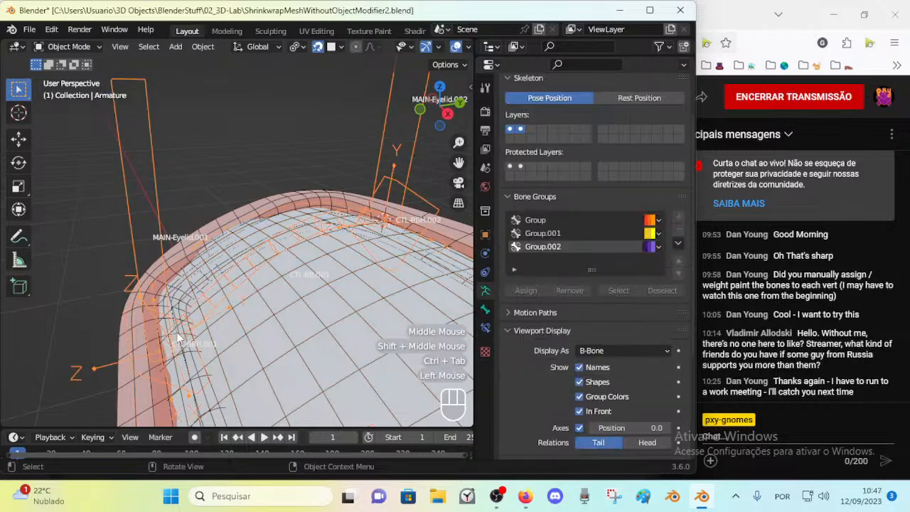
{"action": "left_click", "coordinate": [128, 386], "text": "shift"}
{"action": "key", "text": "ctrl+Tab"}
{"action": "left_click", "coordinate": [67, 329]}
{"action": "left_click", "coordinate": [249, 292], "text": "ctrl"}
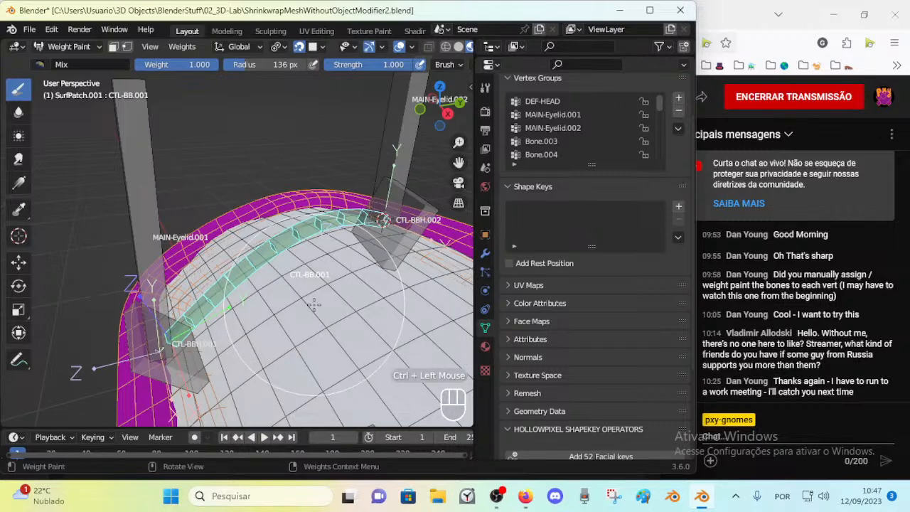
{"action": "key", "text": "ctrl+Tab"}
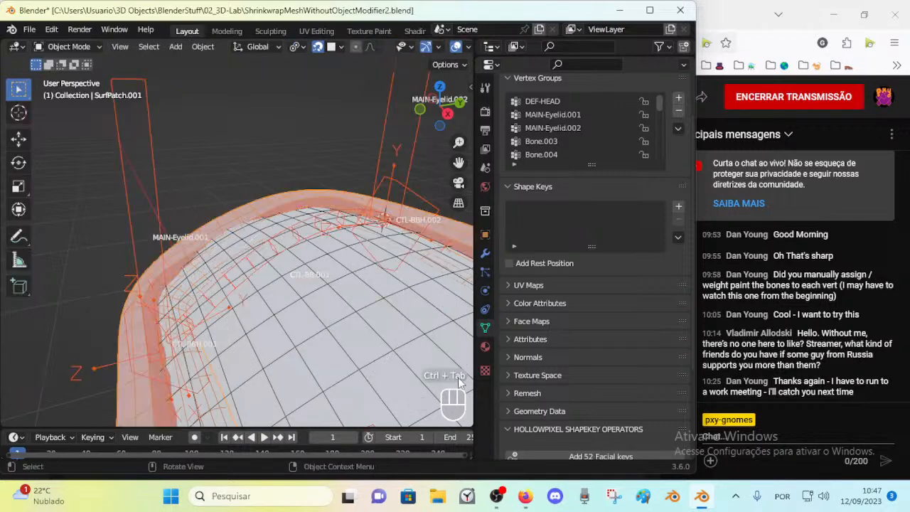
Hide the SurfPatch mesh in Object Mode and select the SurfPatch.001 eyelid mesh
{"action": "left_click", "coordinate": [348, 334]}
{"action": "key", "text": "h"}
{"action": "left_click", "coordinate": [201, 324]}
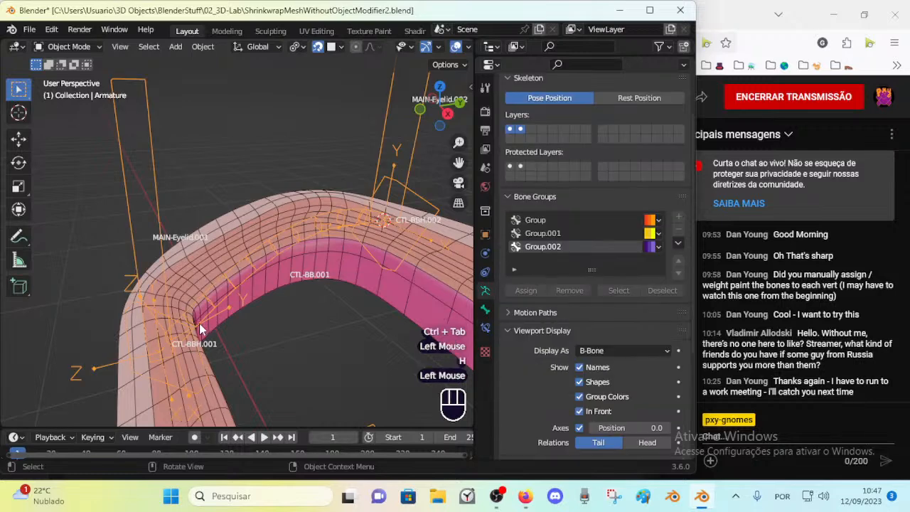
{"action": "left_click", "coordinate": [205, 250], "text": "shift"}
{"action": "key", "text": "ctrl+Tab"}
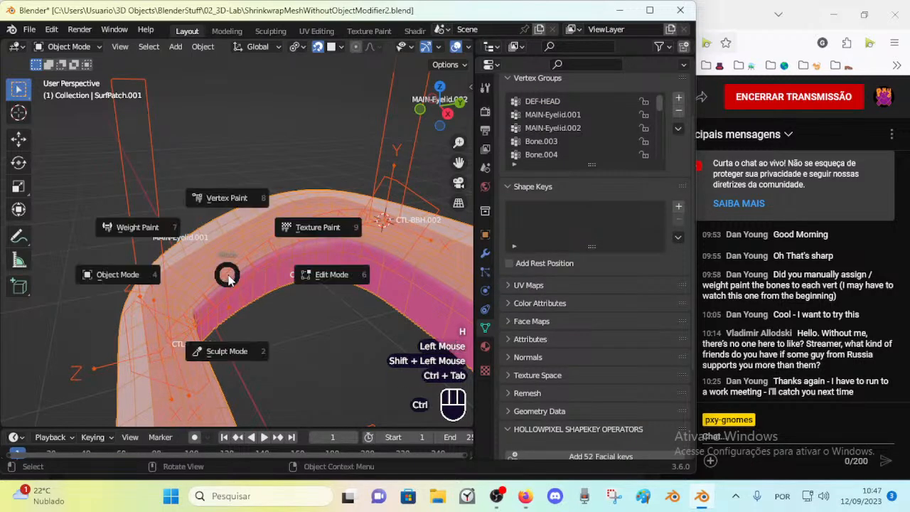
{"action": "middle_click_drag", "start_coordinate": [223, 270], "coordinate": [245, 300]}
{"action": "key", "text": "ctrl+Tab"}
{"action": "left_click", "coordinate": [275, 280]}
Open SurfPatch.001 in Edit Mode with edge selection and try selecting edge loops around the eyelid
{"action": "key", "text": "Tab"}
{"action": "key", "text": "alt+a"}
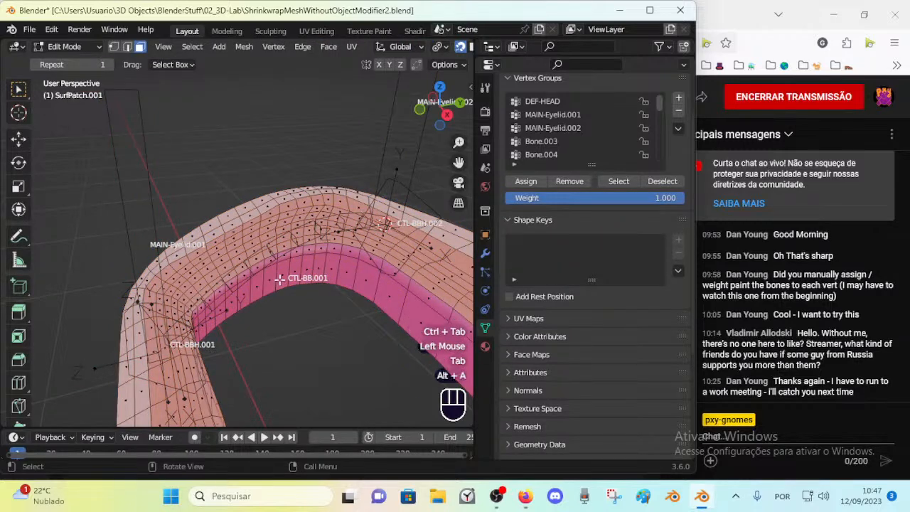
{"action": "key", "text": "2"}
{"action": "left_click", "coordinate": [272, 248], "text": "alt+shift"}
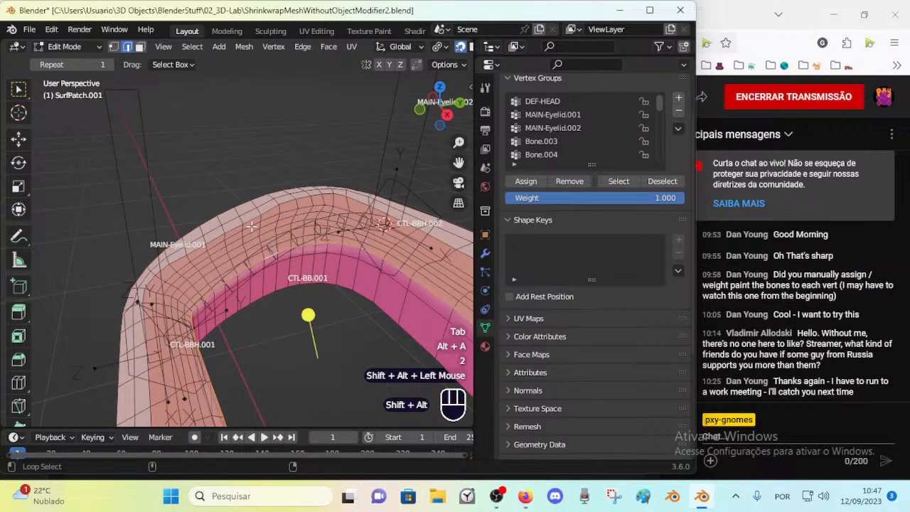
{"action": "left_click", "coordinate": [250, 221], "text": "alt+shift"}
{"action": "key", "text": "alt+a"}
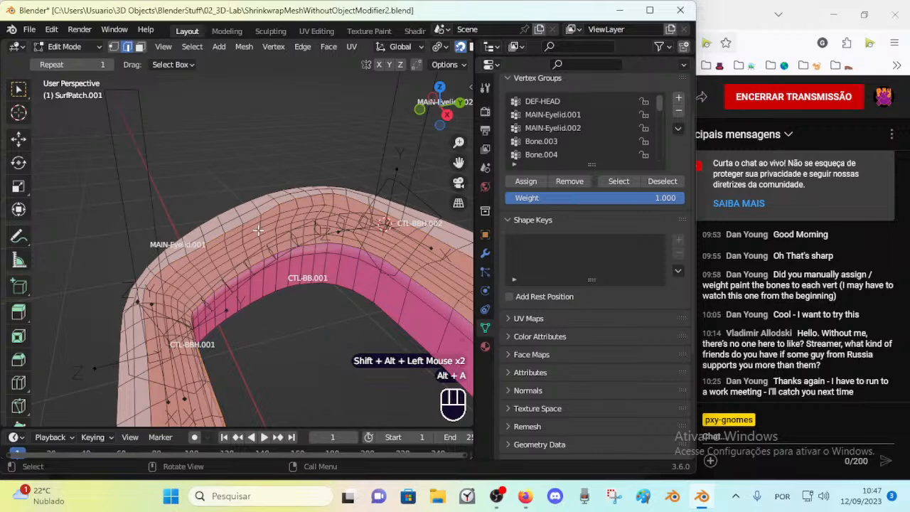
Select the orange eyelid region using Select Linked delimited by Material, and switch to vertex selection
{"action": "key", "text": "l"}
{"action": "left_click", "coordinate": [78, 415]}
{"action": "left_click", "coordinate": [137, 371]}
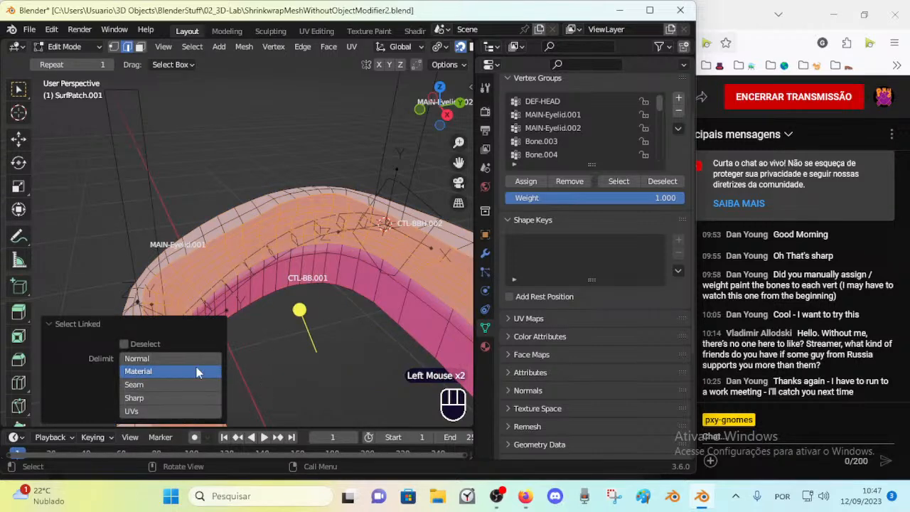
{"action": "left_click", "coordinate": [247, 340]}
{"action": "key", "text": "l"}
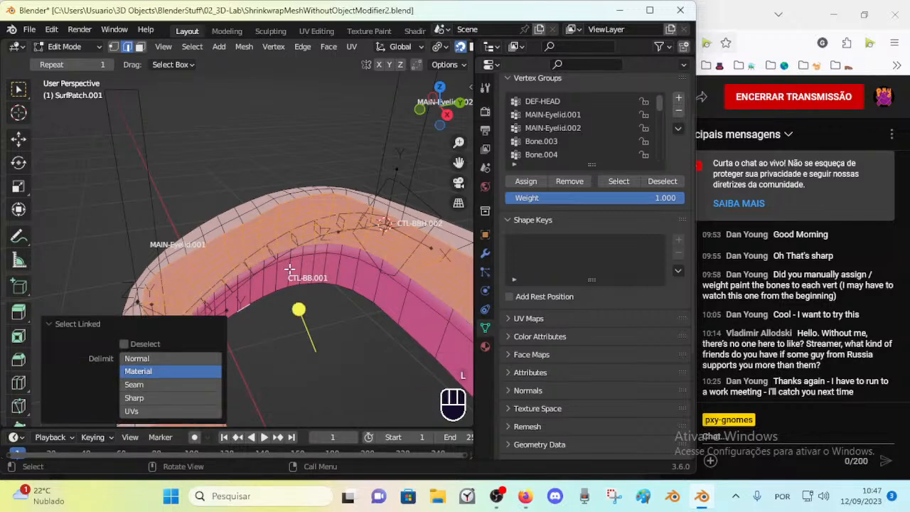
{"action": "key", "text": "1"}
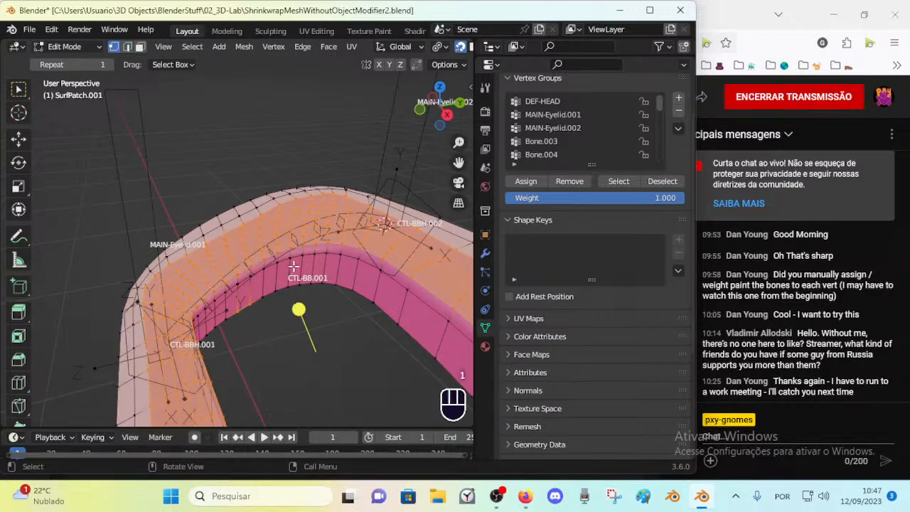
{"action": "key", "text": "ctrl+Tab"}
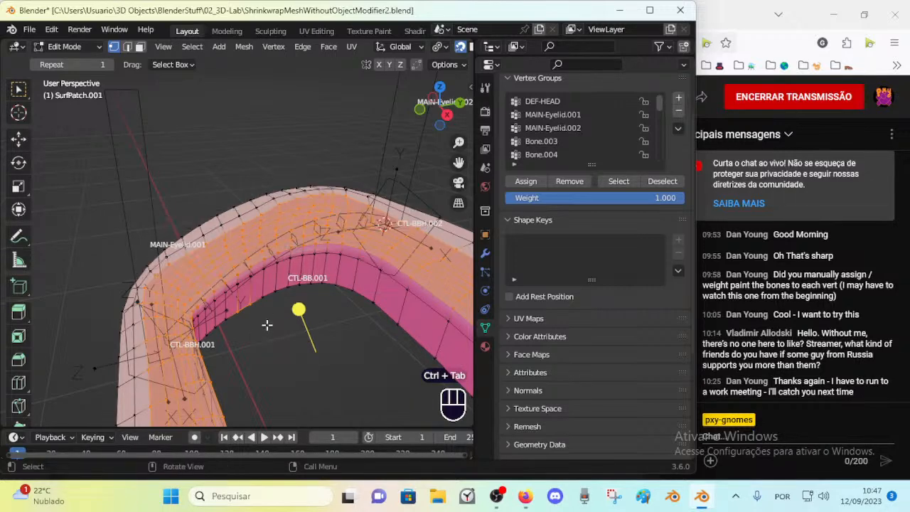
{"action": "key", "text": "alt+a"}
{"action": "key", "text": "l"}
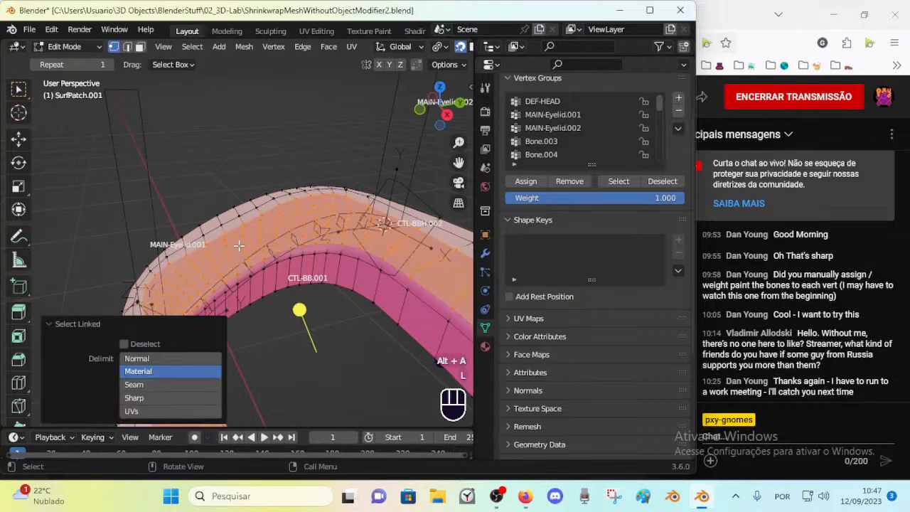
Return SurfPatch.001 and the armature to Weight Paint mode through Object Mode and select the CTL-BB.001 bendy bone
{"action": "key", "text": "ctrl+Tab"}
{"action": "left_click", "coordinate": [265, 247]}
{"action": "left_click", "coordinate": [248, 237], "text": "shift"}
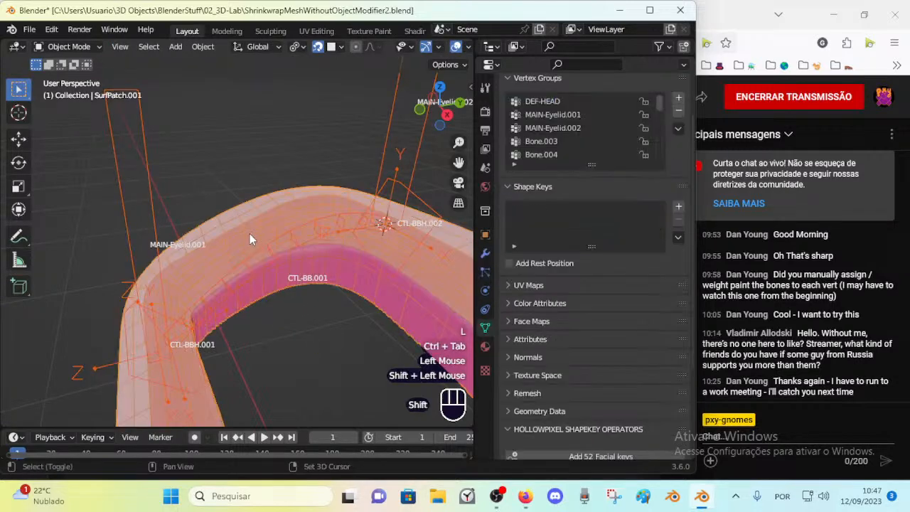
{"action": "key", "text": "ctrl+Tab"}
{"action": "left_click", "coordinate": [171, 199]}
{"action": "middle_click_drag", "start_coordinate": [240, 243], "coordinate": [242, 246]}
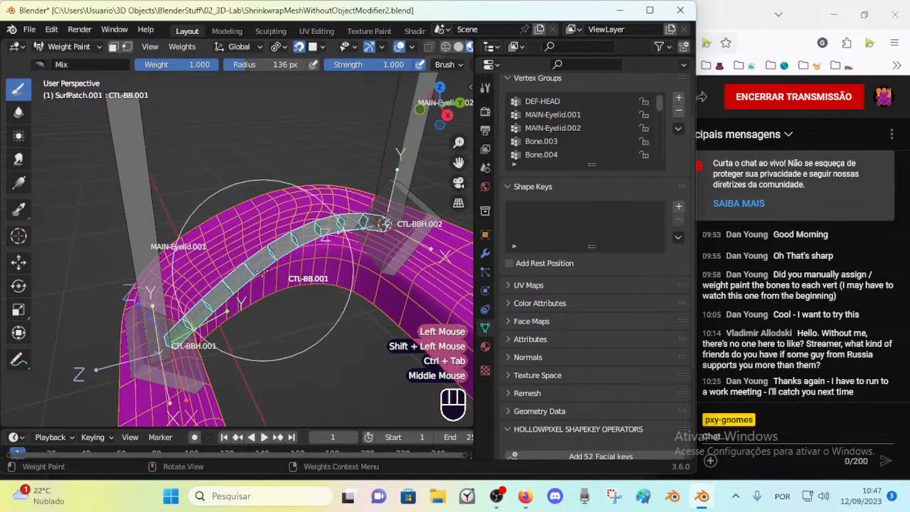
{"action": "left_click", "coordinate": [263, 266], "text": "ctrl"}
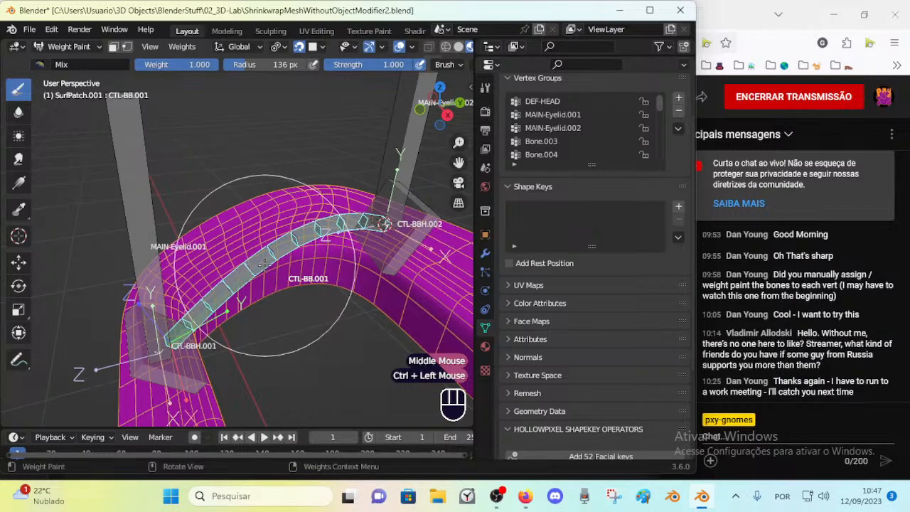
Enable vertex selection masking and set the weight brush to an 84 px radius and 0.855 weight
{"action": "key", "text": "o"}
{"action": "middle_click_drag", "start_coordinate": [263, 273], "coordinate": [277, 286]}
{"action": "key", "text": "f"}
{"action": "left_click", "coordinate": [303, 291]}
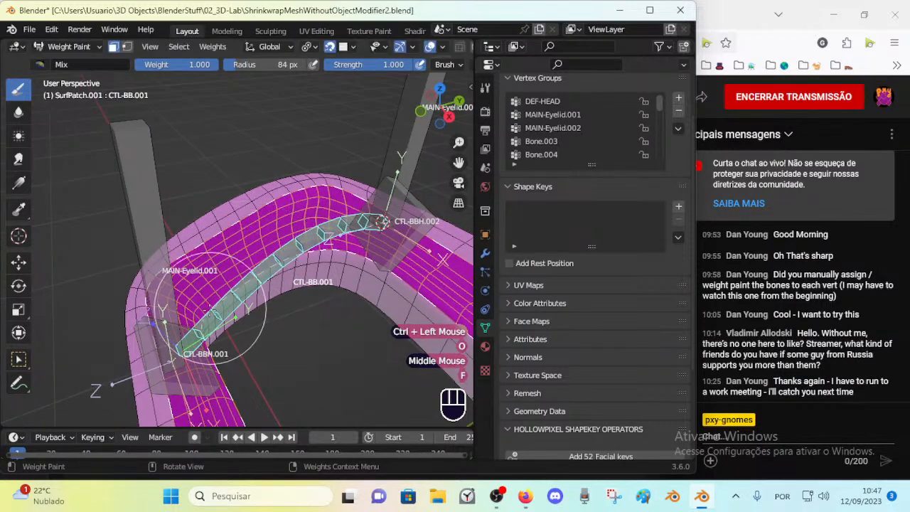
{"action": "middle_click", "coordinate": [230, 307]}
{"action": "middle_click_drag", "start_coordinate": [206, 297], "coordinate": [217, 271], "text": "shift"}
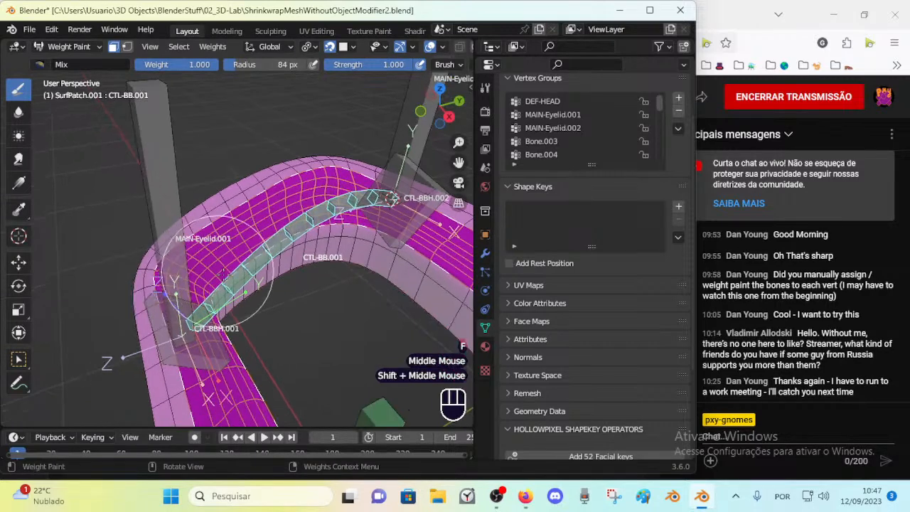
{"action": "key", "text": "ctrl+f"}
{"action": "left_click", "coordinate": [224, 281]}
Paint 0.855 weight for CTL-BB.001 on the masked eyelid along the length of the bendy bone
{"action": "left_click", "coordinate": [215, 287]}
{"action": "left_click", "coordinate": [227, 274]}
{"action": "left_click", "coordinate": [245, 260]}
{"action": "left_click", "coordinate": [278, 245]}
{"action": "left_click", "coordinate": [313, 231]}
{"action": "left_click", "coordinate": [353, 223]}
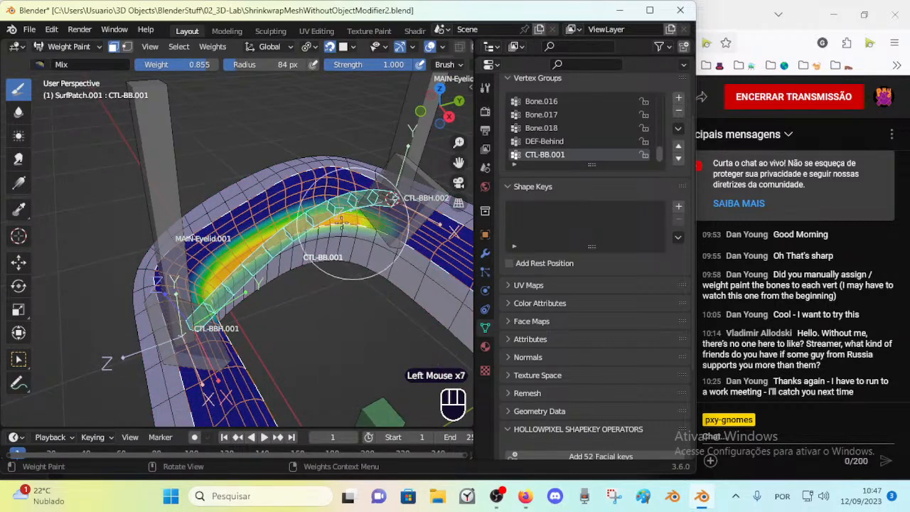
{"action": "left_click", "coordinate": [320, 235]}
{"action": "left_click", "coordinate": [284, 245]}
{"action": "middle_click_drag", "start_coordinate": [284, 245], "coordinate": [274, 286], "text": "shift"}
{"action": "left_click", "coordinate": [274, 286]}
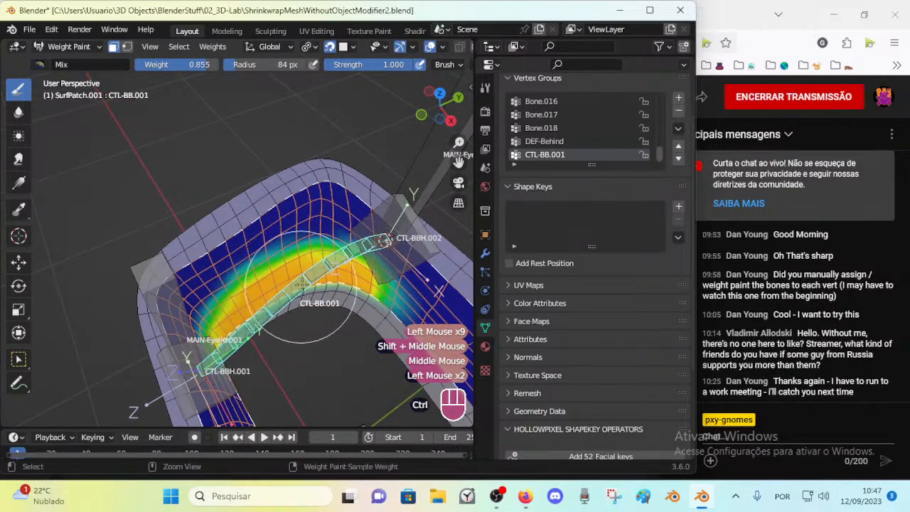
Set the brush weight to 1.000 and paint the inner eyelid edge along the CTL-BB.001 bone
{"action": "key", "text": "ctrl+f"}
{"action": "key", "text": "shift+f"}
{"action": "left_click", "coordinate": [240, 327]}
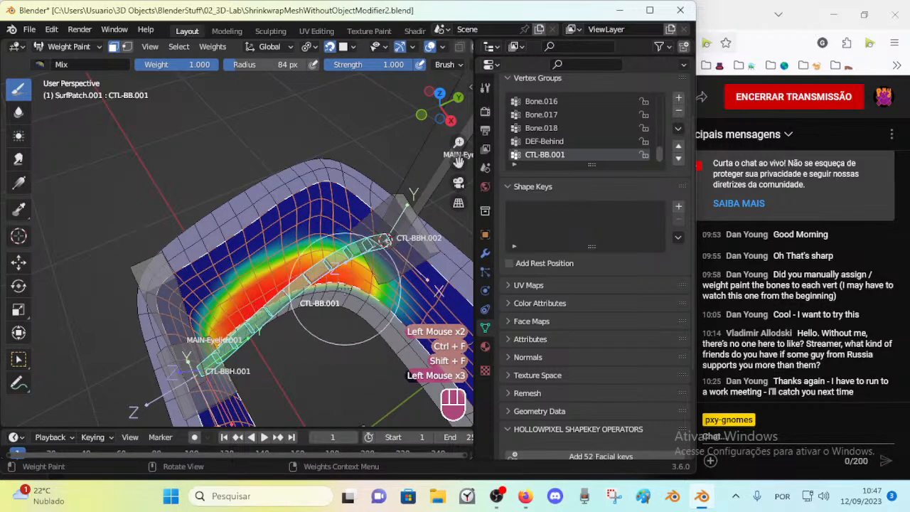
{"action": "left_click", "coordinate": [334, 284]}
{"action": "middle_click_drag", "start_coordinate": [238, 310], "coordinate": [212, 302]}
{"action": "left_click", "coordinate": [190, 346]}
Set the brush weight to 0.600 and paint the eyelid corner around the CTL-BBH.001 handle
{"action": "key", "text": "ctrl+f"}
{"action": "left_click", "coordinate": [135, 368]}
{"action": "left_click", "coordinate": [174, 380]}
{"action": "left_click", "coordinate": [159, 388]}
{"action": "left_click", "coordinate": [156, 390]}
{"action": "left_click", "coordinate": [152, 373]}
{"action": "left_click", "coordinate": [158, 359]}
{"action": "left_click", "coordinate": [192, 285]}
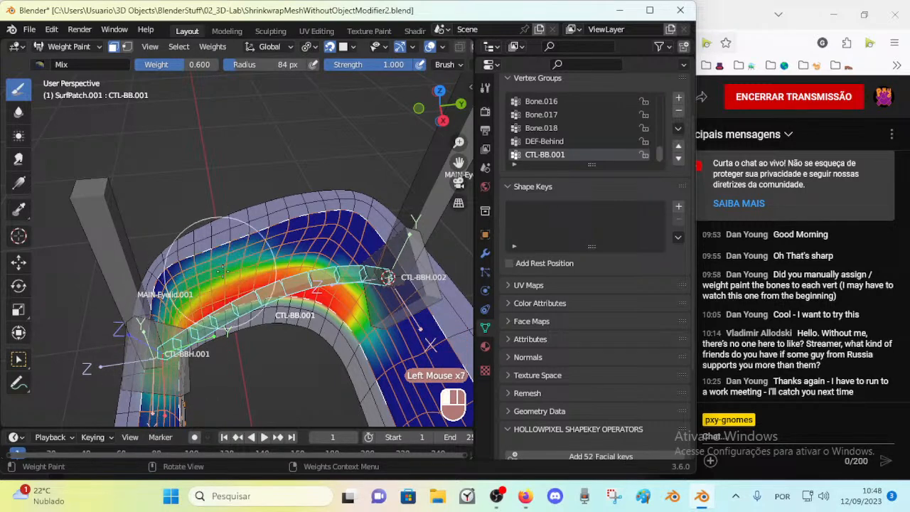
Paint 0.600 weight across the outer part of the eyelid band and around the CTL-BBH.002 handle
{"action": "left_click", "coordinate": [227, 268]}
{"action": "left_click", "coordinate": [266, 264]}
{"action": "left_click", "coordinate": [325, 245]}
{"action": "left_click", "coordinate": [344, 244]}
{"action": "left_click", "coordinate": [363, 260]}
{"action": "left_click", "coordinate": [377, 272]}
{"action": "left_click", "coordinate": [374, 279]}
{"action": "left_click", "coordinate": [371, 288]}
{"action": "left_click", "coordinate": [365, 300]}
{"action": "left_click", "coordinate": [360, 311]}
{"action": "middle_click_drag", "start_coordinate": [361, 313], "coordinate": [319, 273], "text": "ctrl"}
Switch to the Blur brush and smooth the weights along the outer eyelid edge and around CTL-BBH.001
{"action": "left_click", "coordinate": [20, 113]}
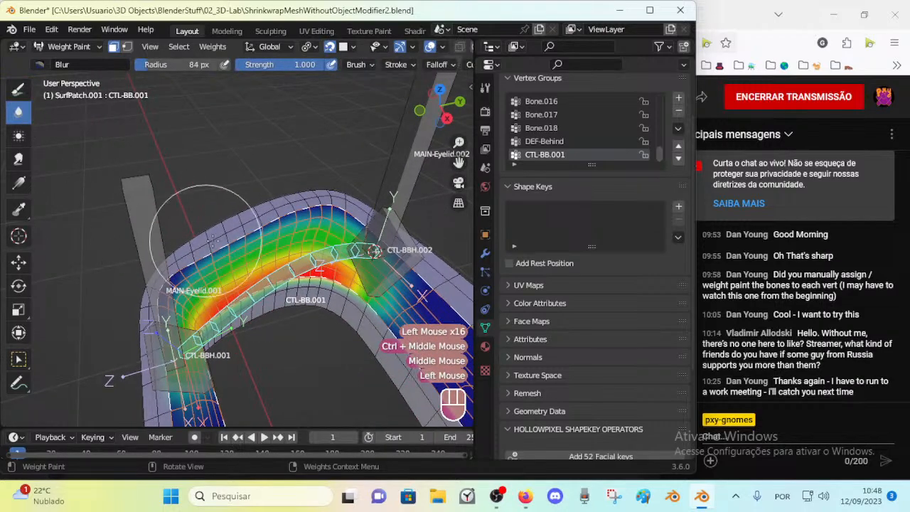
{"action": "left_click", "coordinate": [321, 203]}
{"action": "left_click", "coordinate": [319, 206]}
{"action": "left_click", "coordinate": [328, 209]}
{"action": "left_click", "coordinate": [186, 288]}
{"action": "middle_click_drag", "start_coordinate": [192, 326], "coordinate": [184, 282], "text": "shift"}
{"action": "left_click", "coordinate": [163, 313]}
{"action": "left_click", "coordinate": [199, 347]}
{"action": "middle_click_drag", "start_coordinate": [211, 353], "coordinate": [203, 333], "text": "ctrl"}
{"action": "key", "text": "shift+f"}
{"action": "left_click", "coordinate": [200, 327]}
{"action": "left_click", "coordinate": [205, 335]}
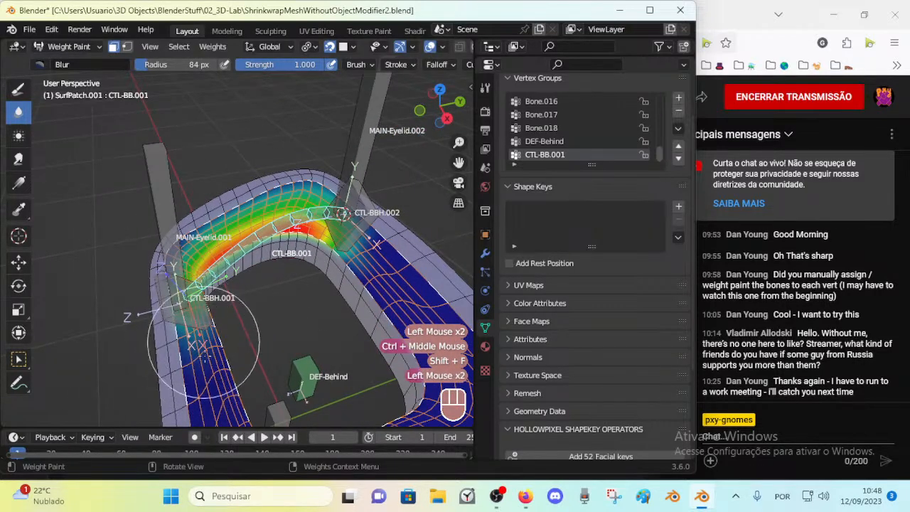
Blur the weights down both sides of the eyelid, past the CTL-BBH.002 and CTL-BBH.001 handles
{"action": "left_click", "coordinate": [363, 247]}
{"action": "left_click", "coordinate": [339, 192]}
{"action": "left_click", "coordinate": [386, 253]}
{"action": "left_click", "coordinate": [368, 290]}
{"action": "left_click", "coordinate": [383, 262]}
{"action": "left_click", "coordinate": [207, 359]}
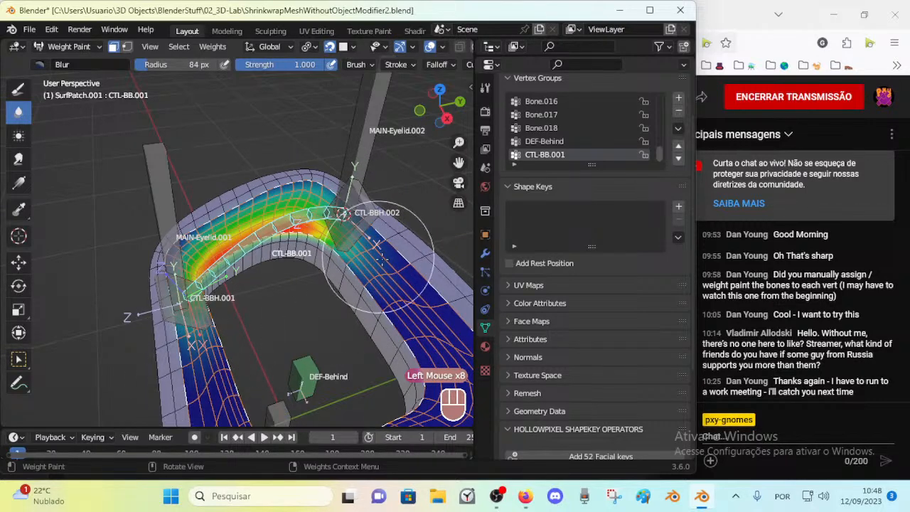
{"action": "left_click", "coordinate": [381, 268]}
{"action": "left_click", "coordinate": [213, 369]}
Soften the weight falloff further across the upper eyelid band and next to the CTL-BBH.001 handle
{"action": "middle_click_drag", "start_coordinate": [213, 368], "coordinate": [237, 373]}
{"action": "left_click", "coordinate": [208, 349]}
{"action": "middle_click_drag", "start_coordinate": [138, 255], "coordinate": [232, 298]}
{"action": "left_click", "coordinate": [167, 275]}
{"action": "left_click", "coordinate": [281, 145]}
{"action": "mouse_move", "coordinate": [224, 185]}
{"action": "left_mouse_down"}
{"action": "mouse_move", "coordinate": [175, 298]}
{"action": "mouse_move", "coordinate": [232, 281]}
{"action": "left_mouse_up"}
{"action": "middle_click_drag", "start_coordinate": [299, 348], "coordinate": [261, 356]}
{"action": "left_click_drag", "start_coordinate": [260, 357], "coordinate": [236, 344]}
Blur the weights beside the CTL-BBH.002 handle and save the file
{"action": "left_click", "coordinate": [387, 281]}
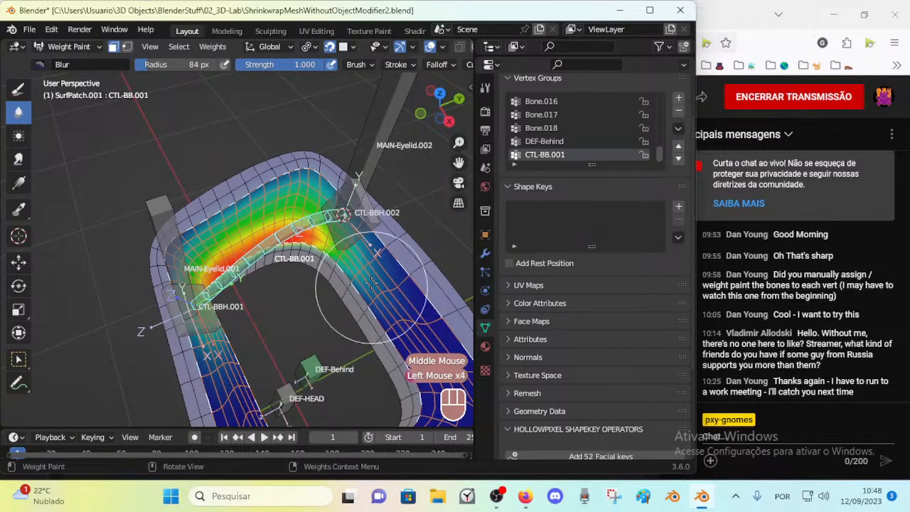
{"action": "left_click", "coordinate": [370, 288]}
{"action": "left_click", "coordinate": [379, 254]}
{"action": "middle_click_drag", "start_coordinate": [365, 302], "coordinate": [340, 279]}
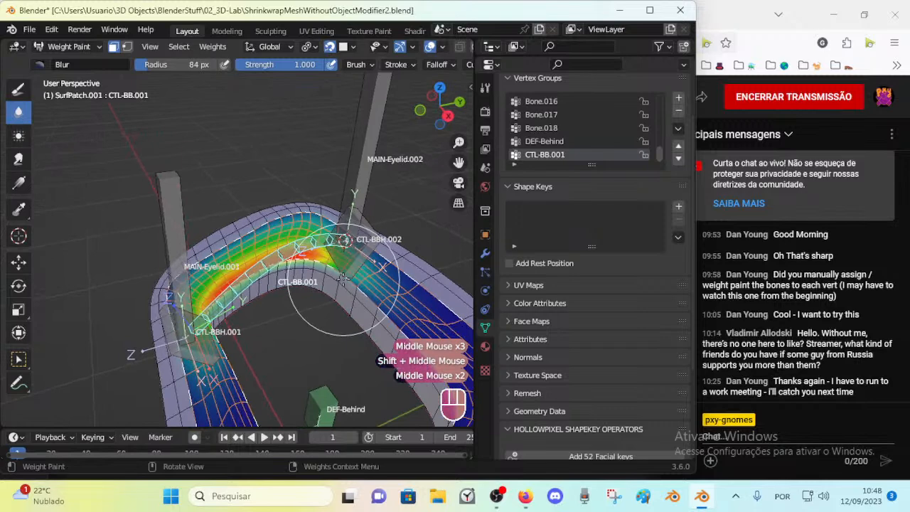
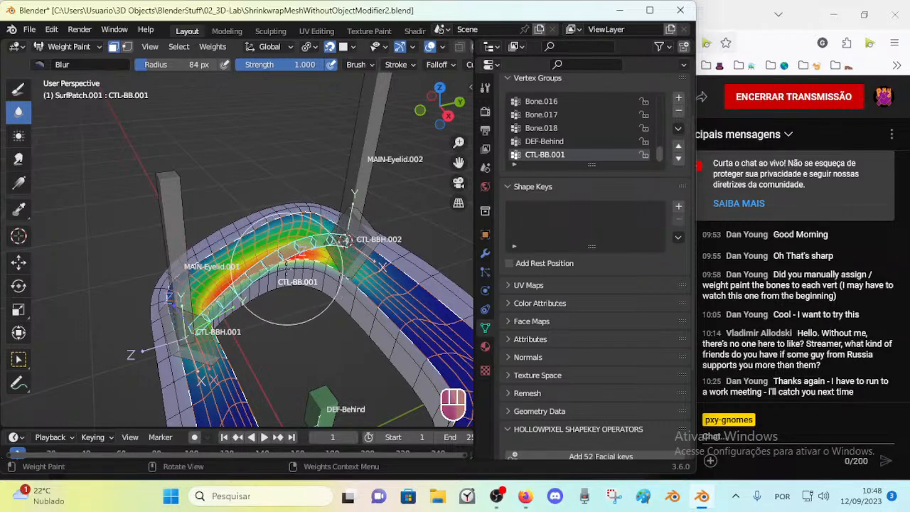
{"action": "left_click_drag", "start_coordinate": [277, 279], "coordinate": [354, 239]}
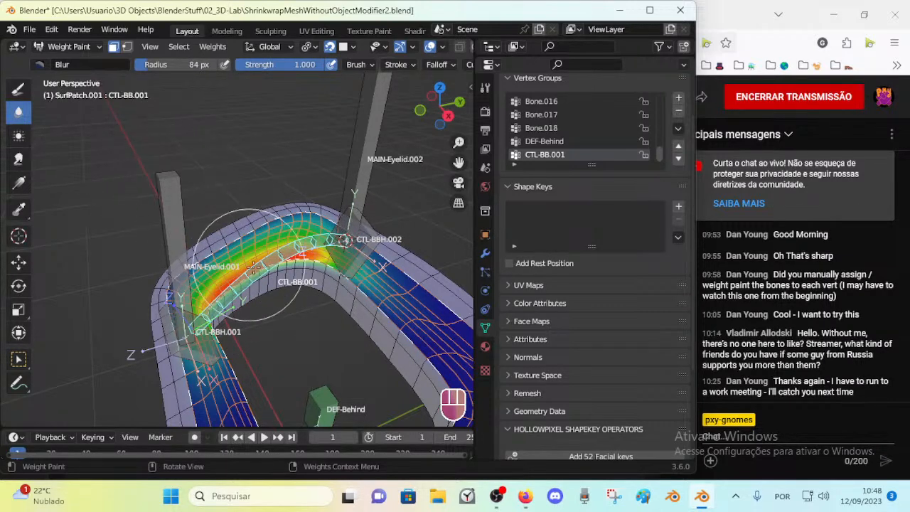
{"action": "key", "text": "ctrl+s"}
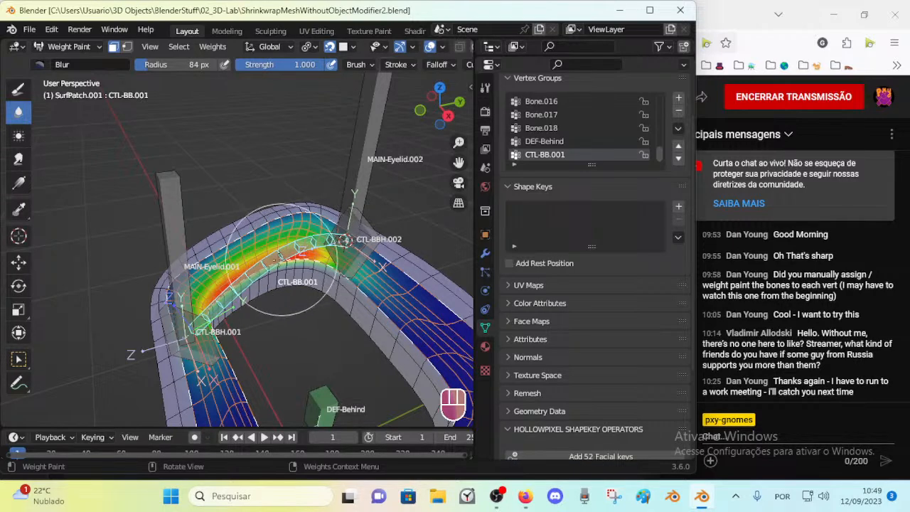
{"action": "key", "text": "ctrl"}
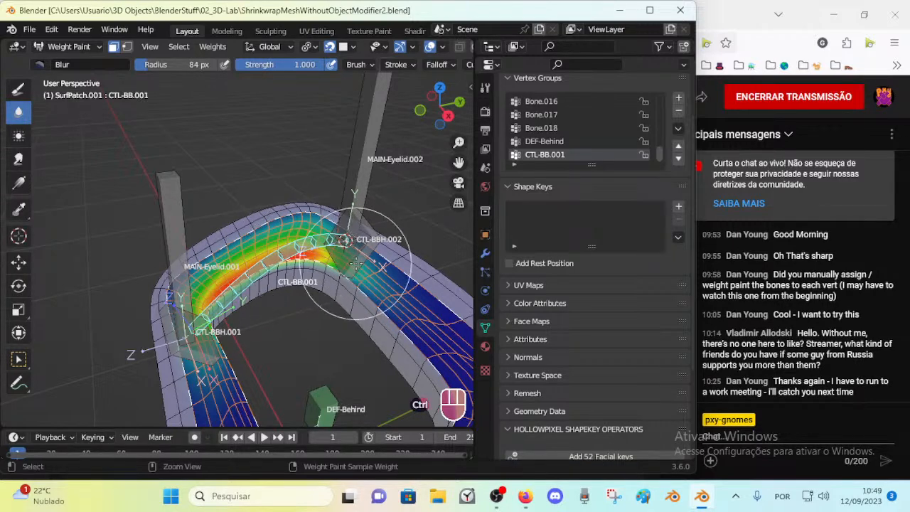
{"action": "left_click", "coordinate": [354, 263], "text": "ctrl"}
{"action": "key", "text": "r"}
{"action": "key", "text": "Escape"}
{"action": "key", "text": "ctrl+z"}
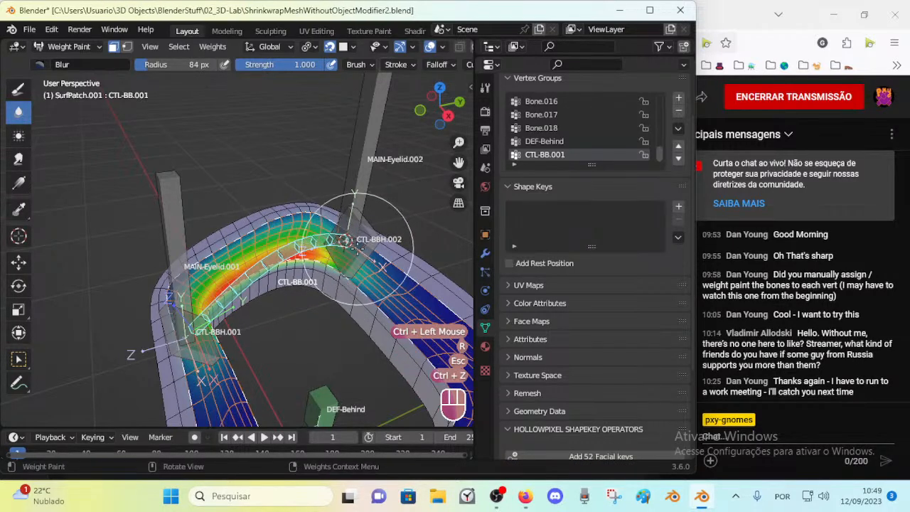
{"action": "key", "text": "p"}
{"action": "key", "text": "p"}
{"action": "key", "text": "o"}
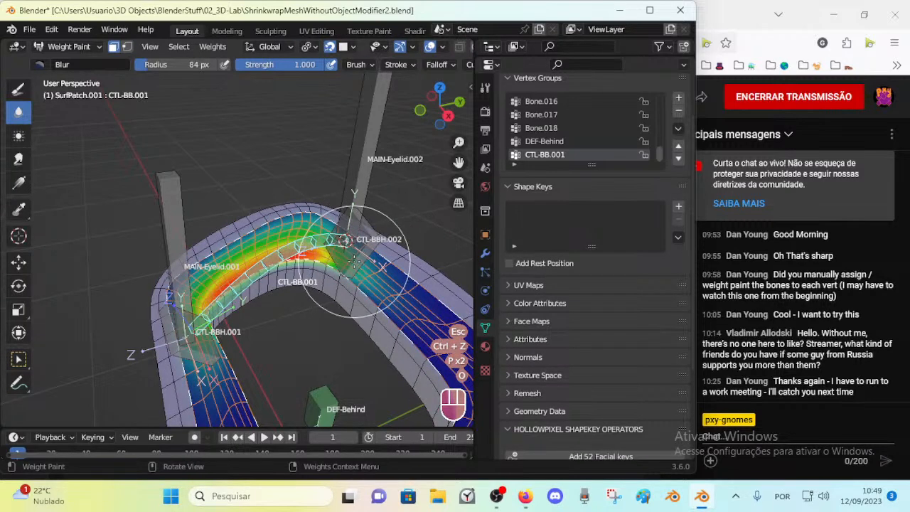
Turn off vertex selection masking and test-rotate the CTL-BBH.002 handle
{"action": "key", "text": "o"}
{"action": "left_click", "coordinate": [356, 245], "text": "ctrl"}
{"action": "key", "text": "r"}
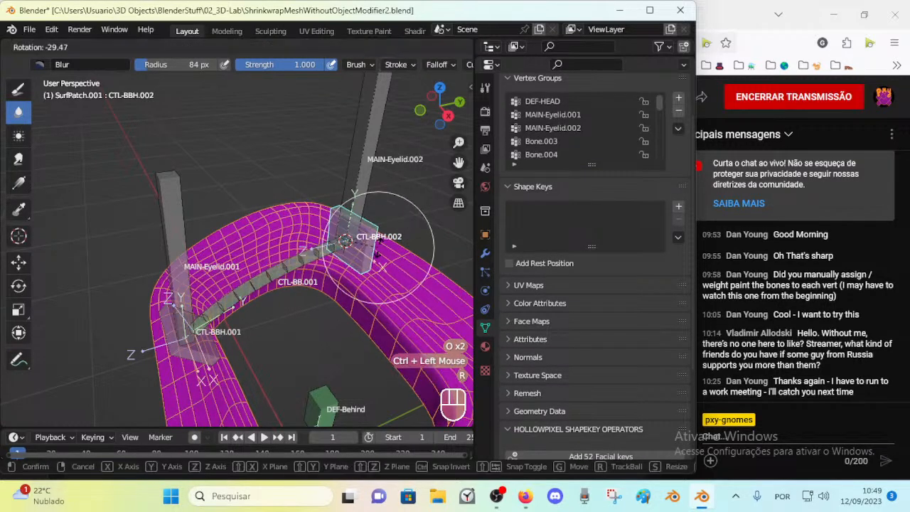
{"action": "key", "text": "Escape"}
Unhide the SurfPatch mesh in Object Mode and put the armature in Pose Mode
{"action": "key", "text": "ctrl+Tab"}
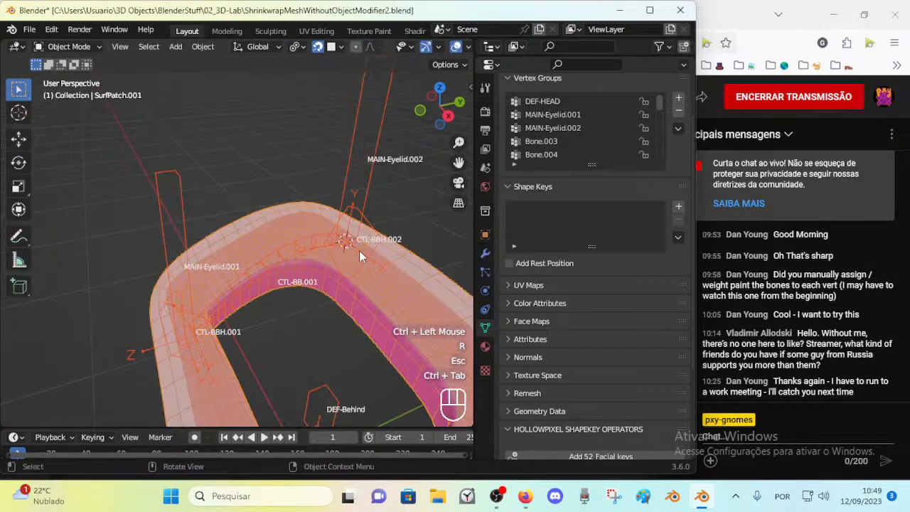
{"action": "key", "text": "alt+h"}
{"action": "middle_click_drag", "start_coordinate": [349, 260], "coordinate": [339, 270]}
{"action": "left_click", "coordinate": [360, 263]}
{"action": "left_click", "coordinate": [371, 245]}
{"action": "left_click", "coordinate": [377, 240]}
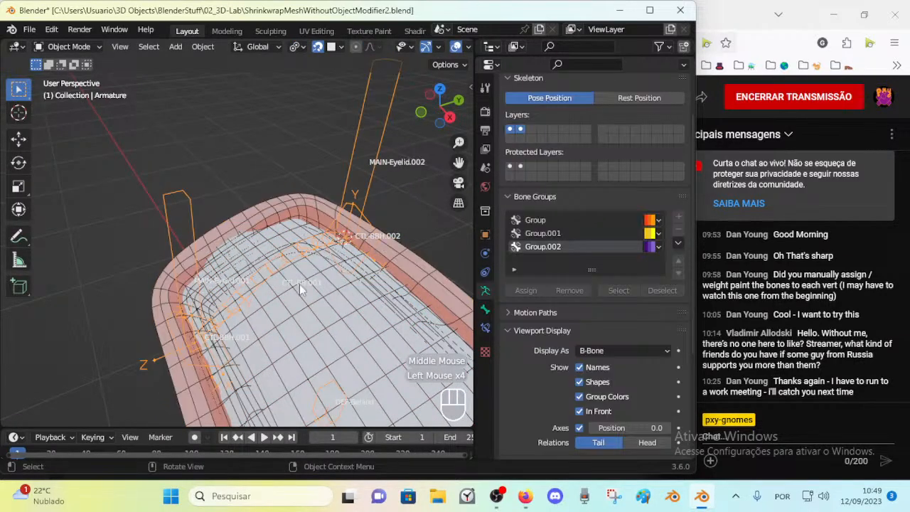
{"action": "key", "text": "ctrl+Tab"}
Test-move the CTL-BBH.001 and CTL-BBH.002 handles to check how the eyelid deforms
{"action": "left_click", "coordinate": [227, 353]}
{"action": "middle_click_drag", "start_coordinate": [231, 344], "coordinate": [210, 334]}
{"action": "key", "text": "g"}
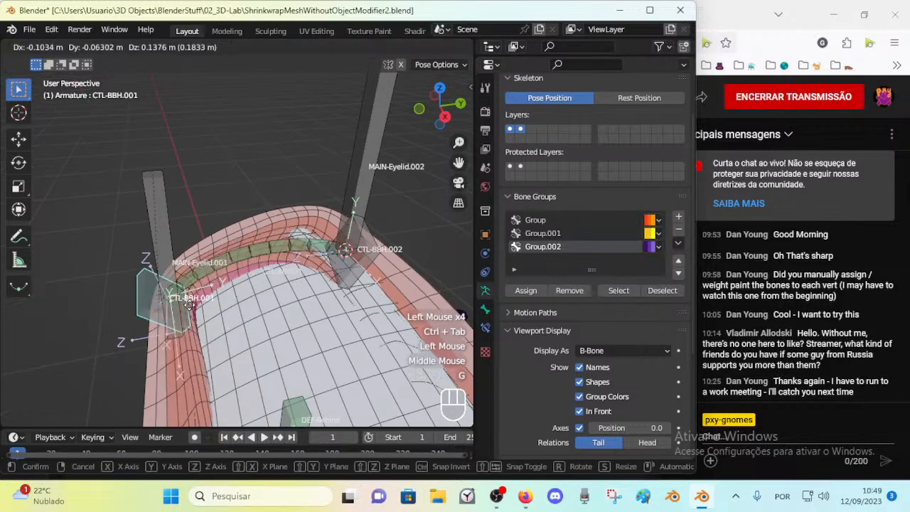
{"action": "key", "text": "Escape"}
{"action": "left_click", "coordinate": [380, 246]}
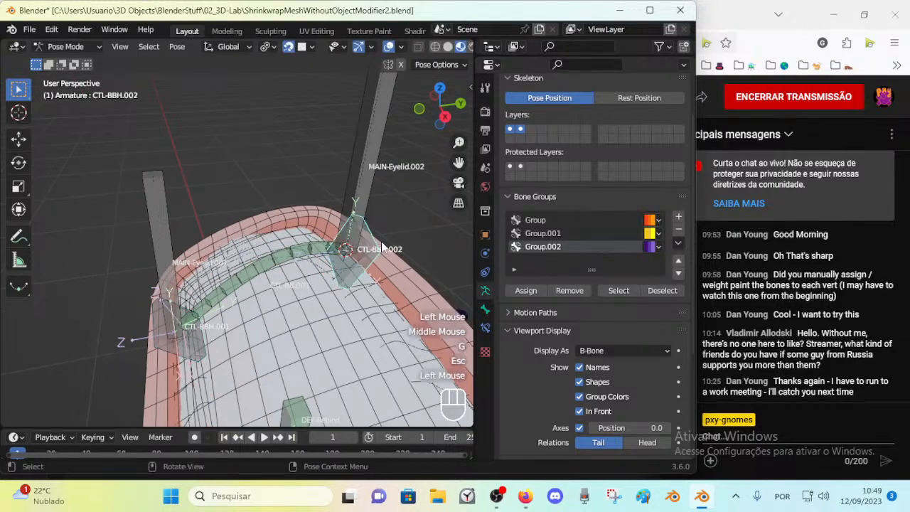
{"action": "key", "text": "g"}
{"action": "key", "text": "Escape"}
{"action": "key", "text": "a"}
{"action": "key", "text": "alt+q"}
{"action": "left_click", "coordinate": [178, 283]}
{"action": "middle_click_drag", "start_coordinate": [178, 283], "coordinate": [254, 285]}
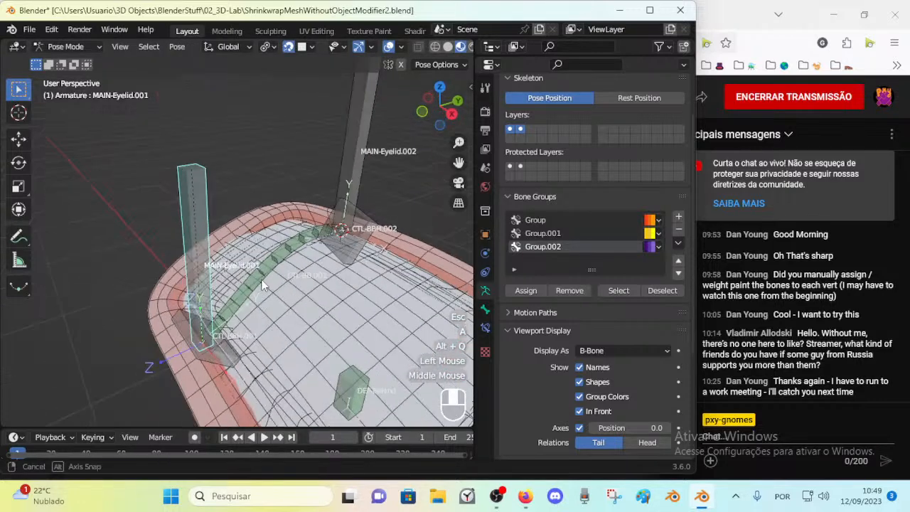
Add a Shrinkwrap modifier to SurfPatch.001 and disable its Edit Mode display
{"action": "key", "text": "ctrl+Tab"}
{"action": "left_click", "coordinate": [268, 337]}
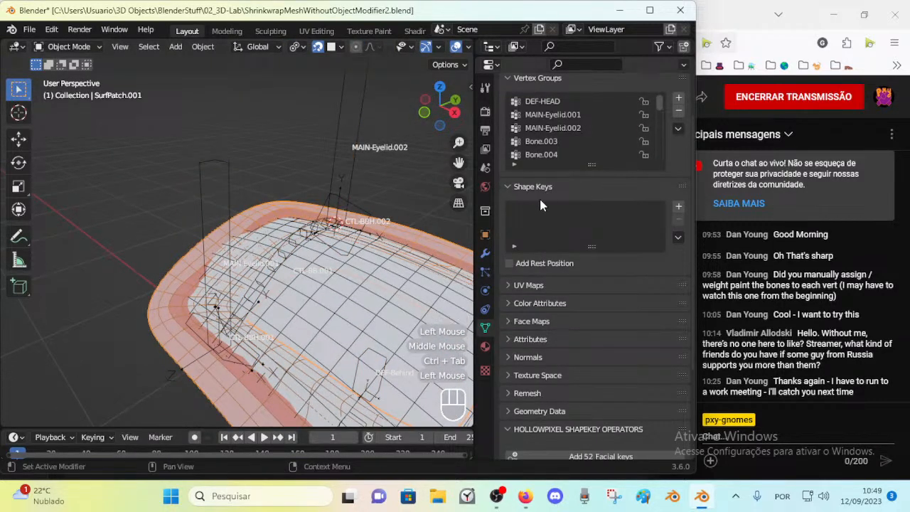
{"action": "left_click", "coordinate": [485, 253]}
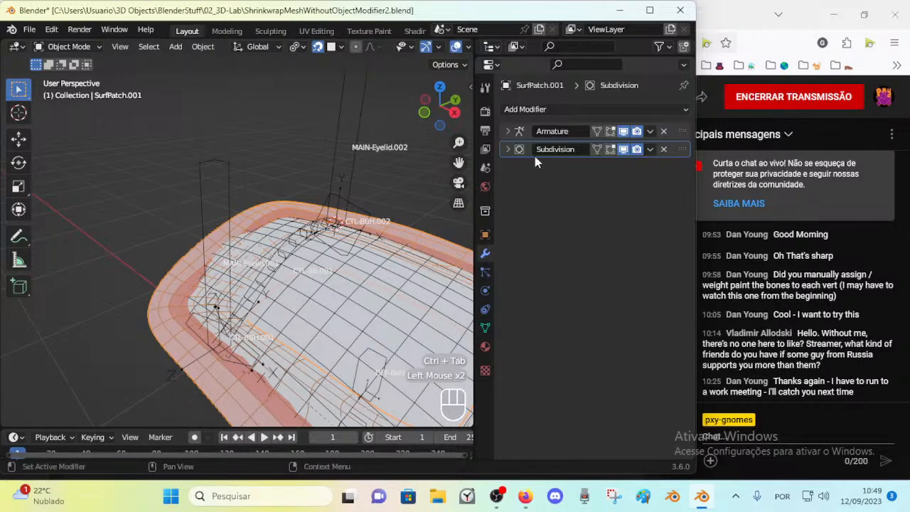
{"action": "left_click", "coordinate": [561, 110]}
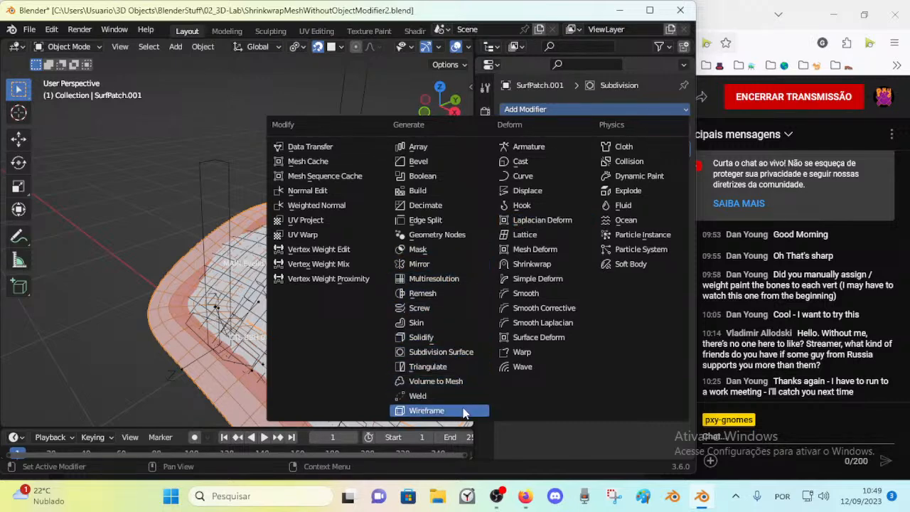
{"action": "left_click", "coordinate": [530, 264]}
{"action": "left_click", "coordinate": [610, 169]}
{"action": "double_click", "coordinate": [314, 223]}
{"action": "key", "text": "Tab"}
{"action": "mouse_move", "coordinate": [183, 301]}
{"action": "middle_mouse_down", "text": "shift"}
{"action": "mouse_move", "coordinate": [203, 314]}
{"action": "mouse_move", "coordinate": [193, 307]}
{"action": "middle_mouse_up", "text": "shift"}
{"action": "left_click", "coordinate": [176, 289], "text": "alt+shift"}
{"action": "key", "text": "alt+a"}
{"action": "key", "text": "l"}
{"action": "key", "text": "alt+a"}
{"action": "key", "text": "ctrl+Tab"}
Open SurfPatch.001 in Edit Mode and select only the inner eyelid region with Select Linked delimited by Material
{"action": "left_click", "coordinate": [181, 317]}
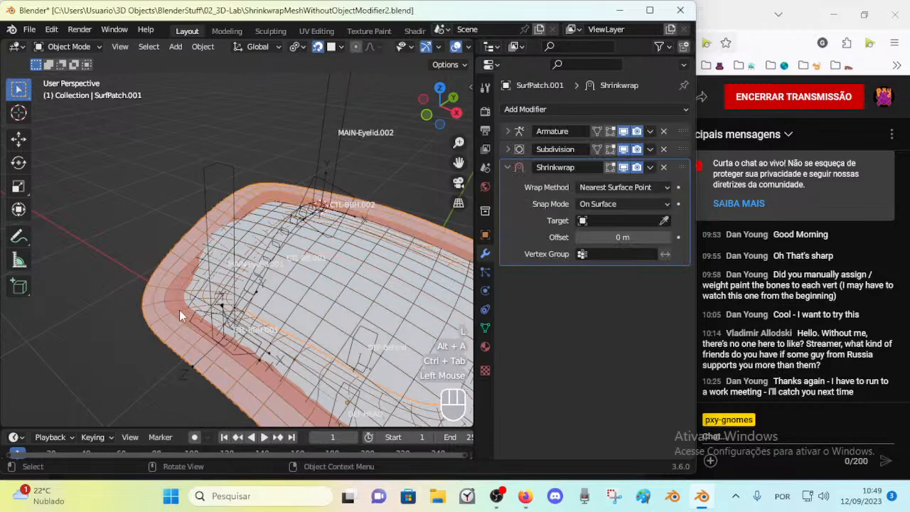
{"action": "key", "text": "Tab"}
{"action": "key", "text": "alt+a"}
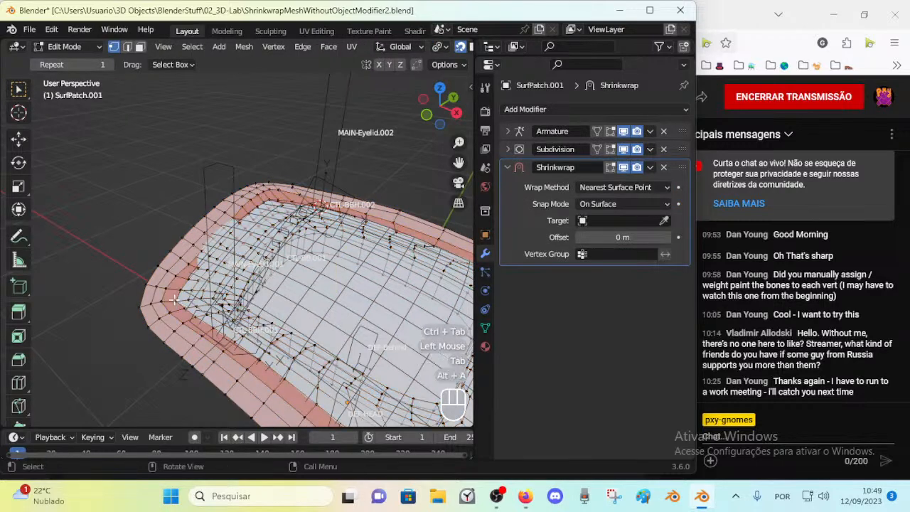
{"action": "key", "text": "l"}
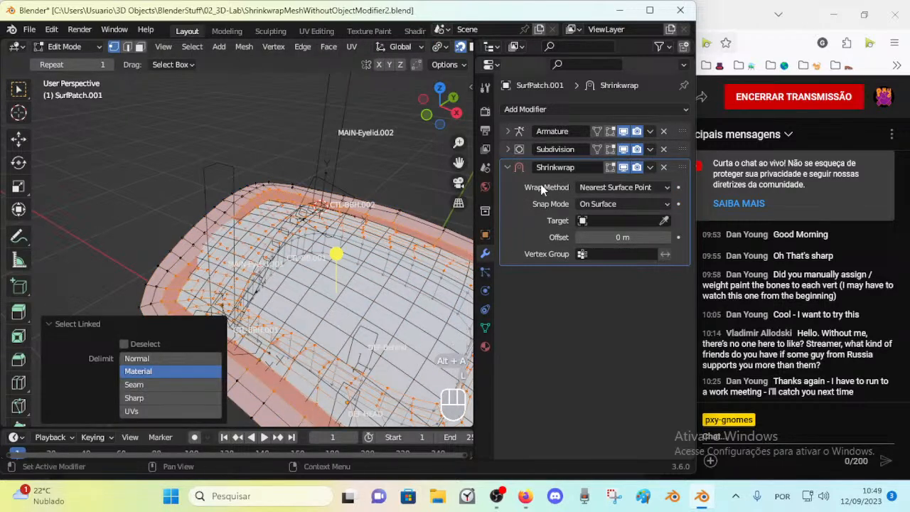
Create a vertex group named MOD-Shrinkwrap-Eyelids and assign the selected eyelid vertices to it
{"action": "left_click", "coordinate": [486, 328]}
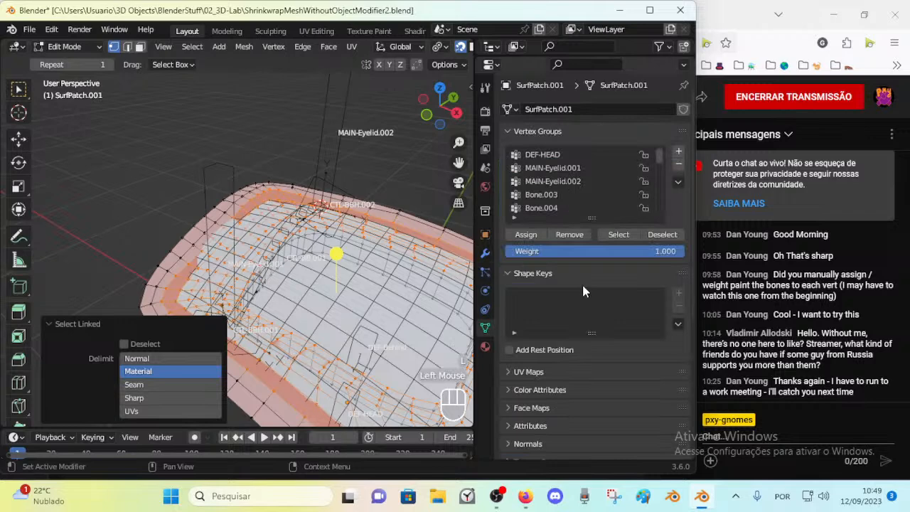
{"action": "left_click", "coordinate": [677, 151]}
{"action": "double_click", "coordinate": [573, 208]}
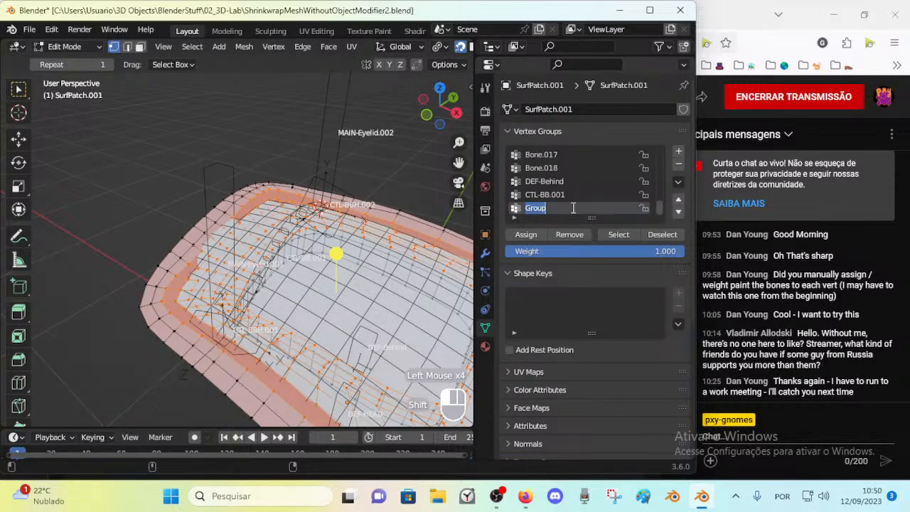
{"action": "type", "text": "MOD-SHrinkwrapEy"}
{"action": "key", "text": "BackSpace"}
{"action": "key", "text": "BackSpace"}
{"action": "type", "text": "-Eyelids"}
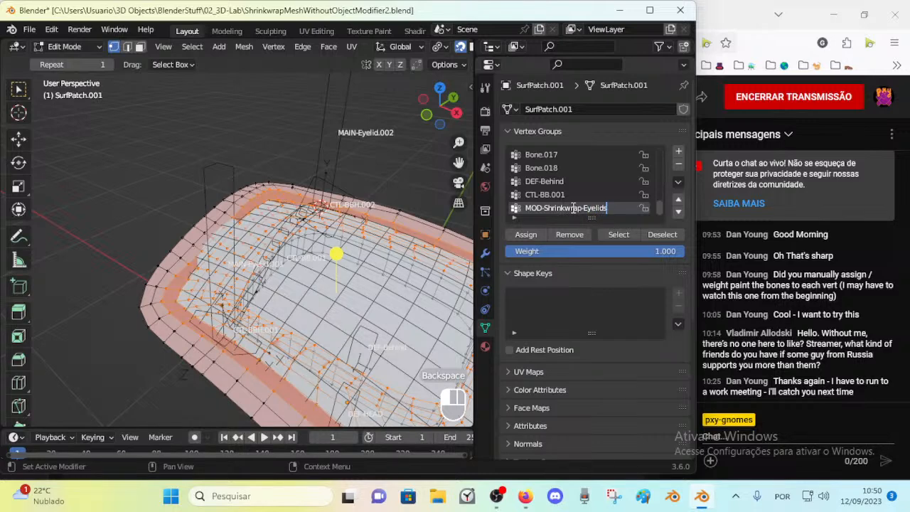
{"action": "left_click", "coordinate": [525, 235]}
Return to Object Mode and make SurfPatch.001 the active selected object
{"action": "key", "text": "ctrl+Tab"}
{"action": "middle_click_drag", "start_coordinate": [348, 254], "coordinate": [331, 260]}
{"action": "left_click", "coordinate": [329, 209]}
{"action": "left_click", "coordinate": [253, 245]}
{"action": "left_click", "coordinate": [259, 232]}
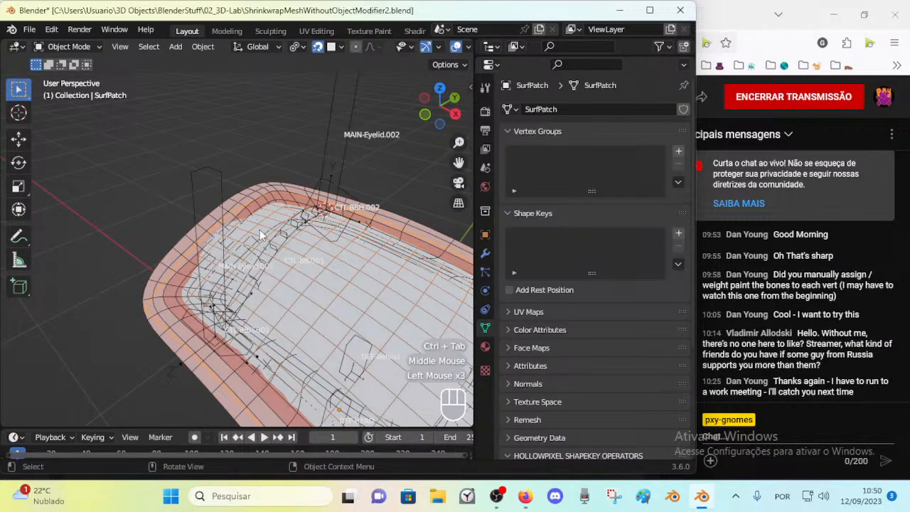
{"action": "left_click", "coordinate": [192, 302]}
{"action": "left_click", "coordinate": [191, 301]}
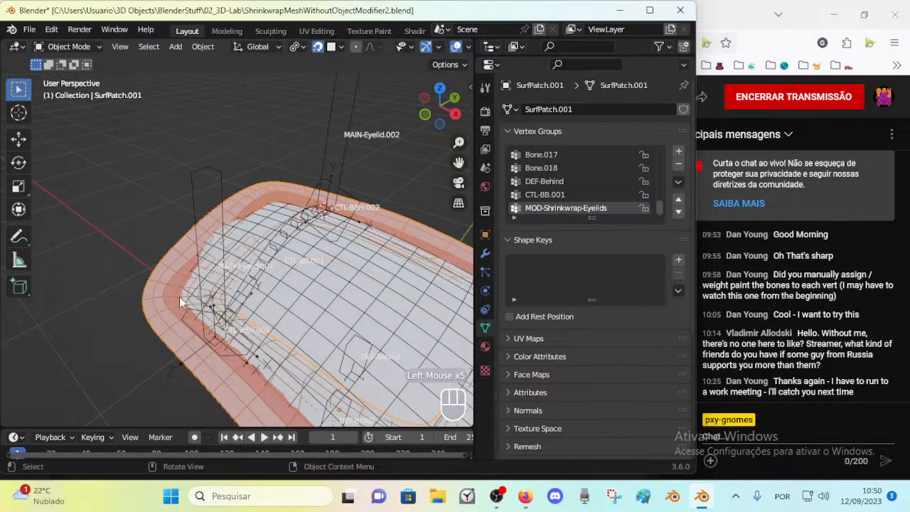
Set the Shrinkwrap modifier's snap mode to Outside Surface and its offset to 0.02 m
{"action": "left_click", "coordinate": [485, 253]}
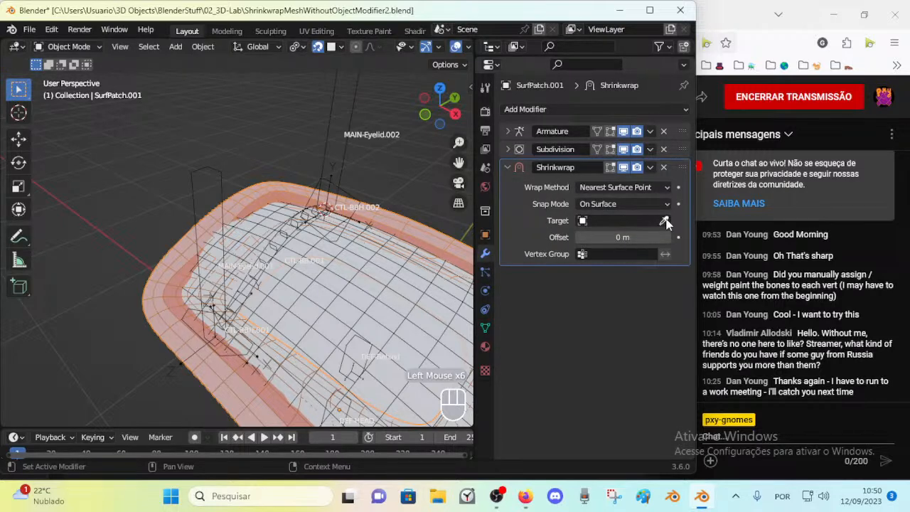
{"action": "left_click", "coordinate": [627, 204]}
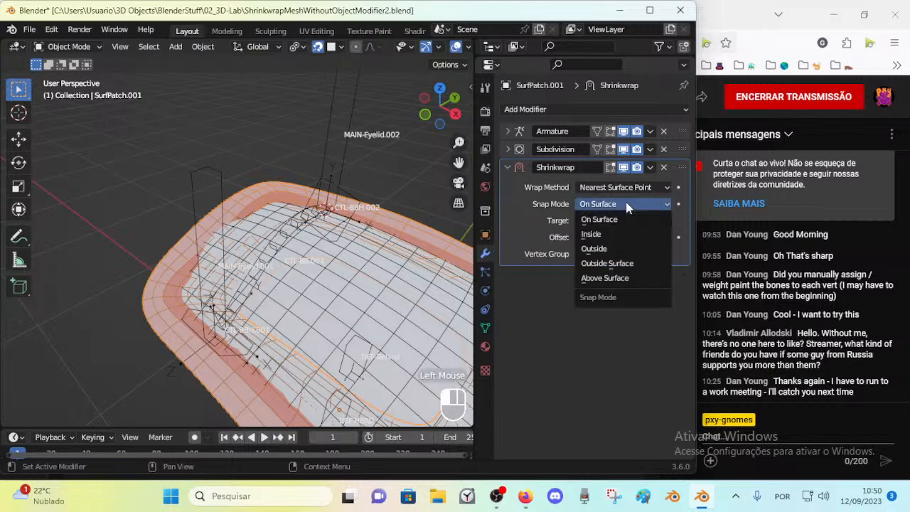
{"action": "left_click", "coordinate": [630, 264]}
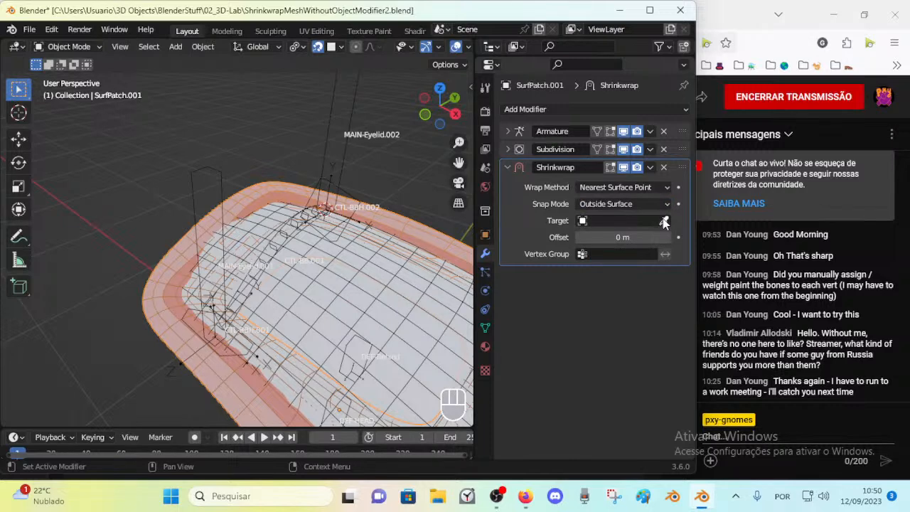
{"action": "left_click", "coordinate": [668, 237]}
{"action": "left_click", "coordinate": [667, 237]}
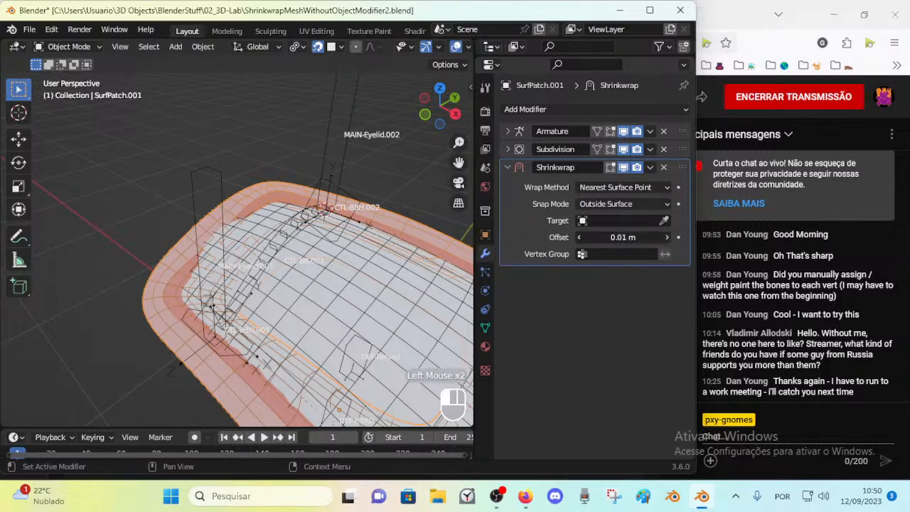
Limit the Shrinkwrap modifier to the MOD-Shrinkwrap-Eyelids vertex group
{"action": "left_click", "coordinate": [621, 253]}
{"action": "type", "text": "mod"}
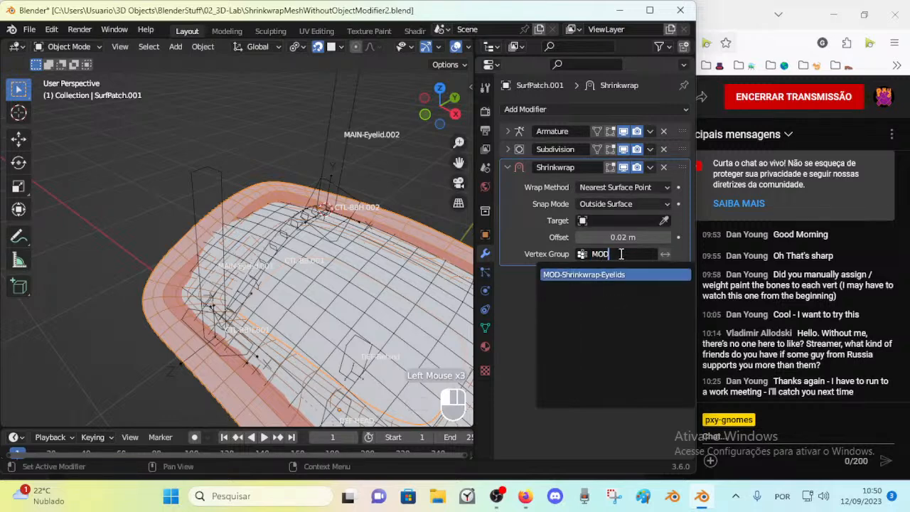
{"action": "key", "text": "Return"}
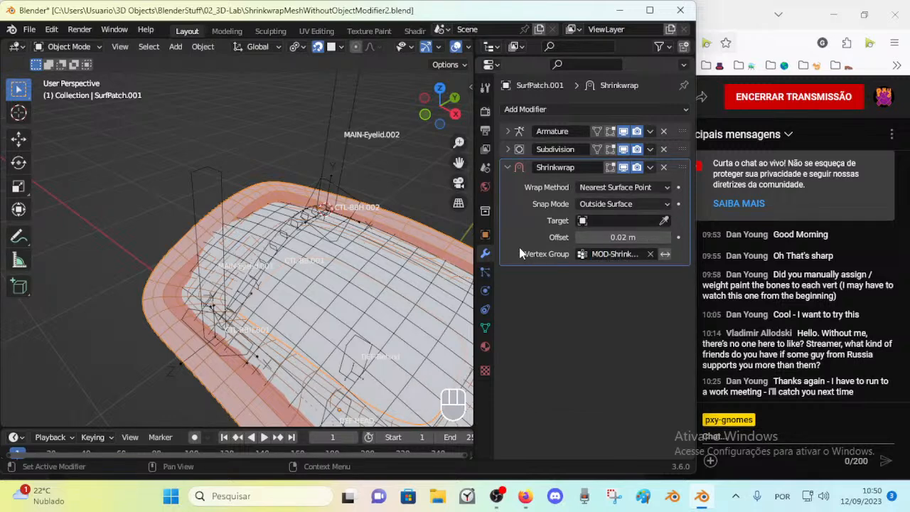
Pick the SurfPatch eye surface as the target of SurfPatch.001's Shrinkwrap modifier
{"action": "mouse_move", "coordinate": [474, 246]}
{"action": "left_mouse_down"}
{"action": "mouse_move", "coordinate": [430, 250]}
{"action": "mouse_move", "coordinate": [466, 253]}
{"action": "left_mouse_up"}
{"action": "left_click", "coordinate": [663, 220]}
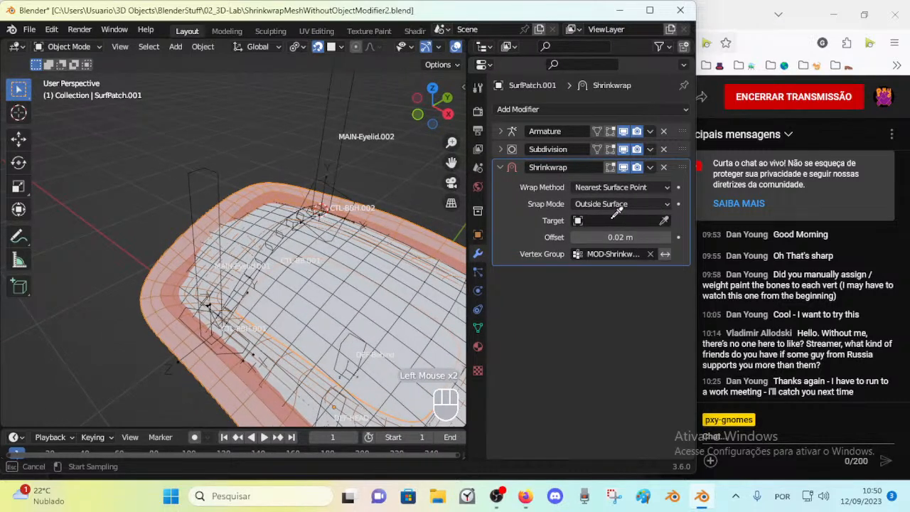
{"action": "key", "text": "Escape"}
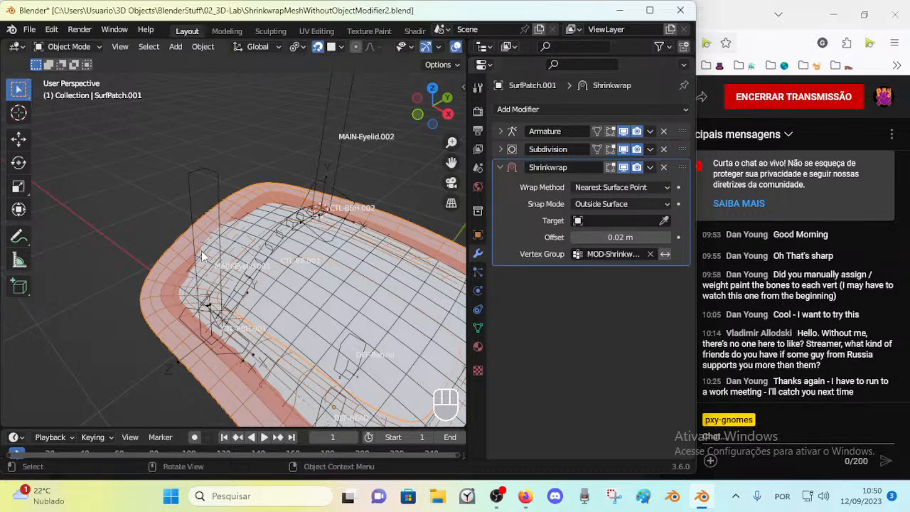
{"action": "key", "text": "alt+a"}
{"action": "double_click", "coordinate": [151, 282]}
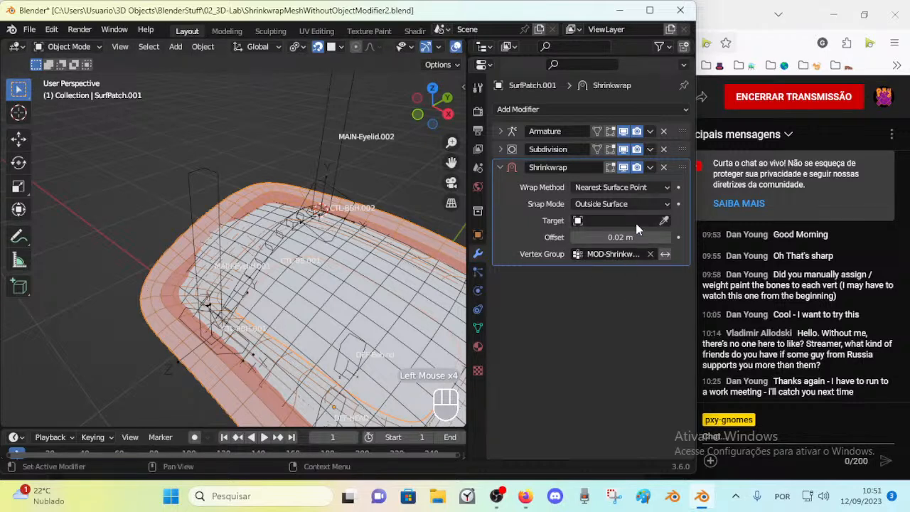
{"action": "left_click", "coordinate": [665, 218]}
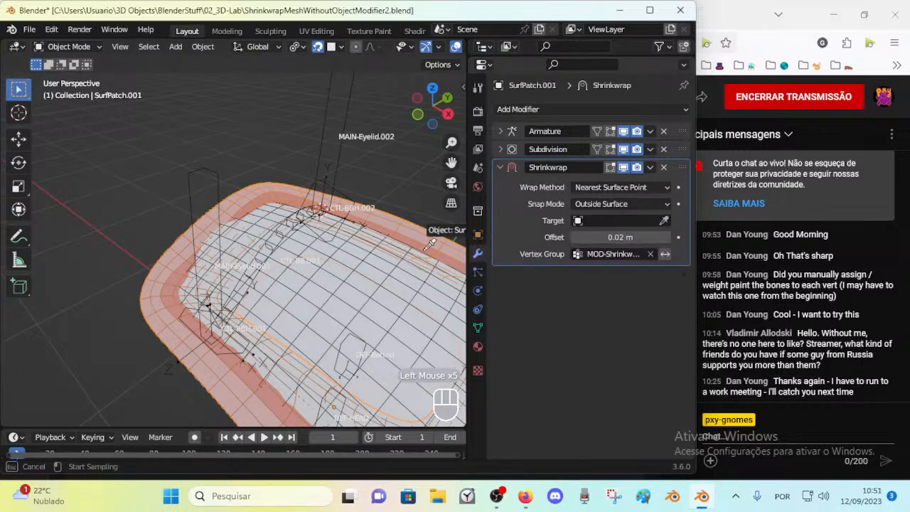
{"action": "left_click", "coordinate": [359, 285]}
{"action": "middle_click_drag", "start_coordinate": [382, 288], "coordinate": [370, 284]}
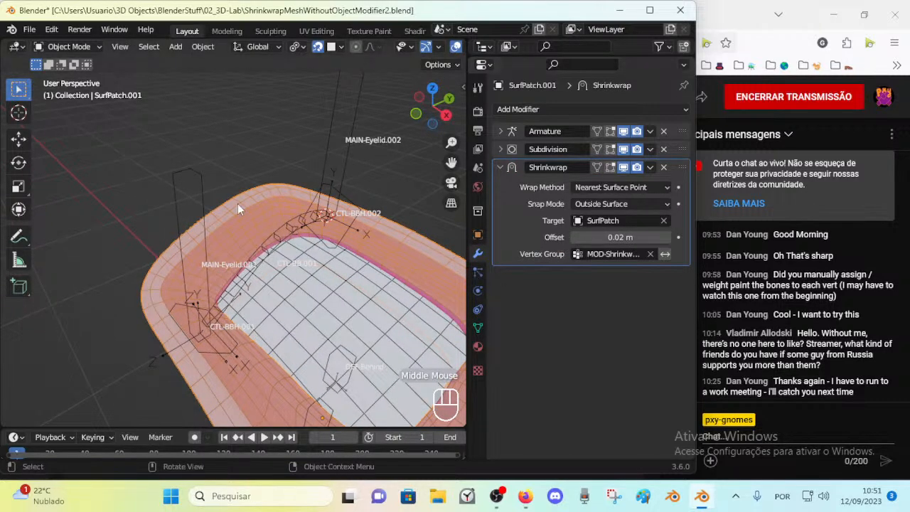
Put the armature in Pose Mode and test-rotate and move the CTL-BBH.001 handle against the shrinkwrapped eyelid
{"action": "left_click", "coordinate": [200, 258]}
{"action": "key", "text": "ctrl+Tab"}
{"action": "left_click", "coordinate": [215, 341]}
{"action": "left_click", "coordinate": [229, 338]}
{"action": "key", "text": "ctrl+Tab"}
{"action": "left_click", "coordinate": [231, 336]}
{"action": "key", "text": "r"}
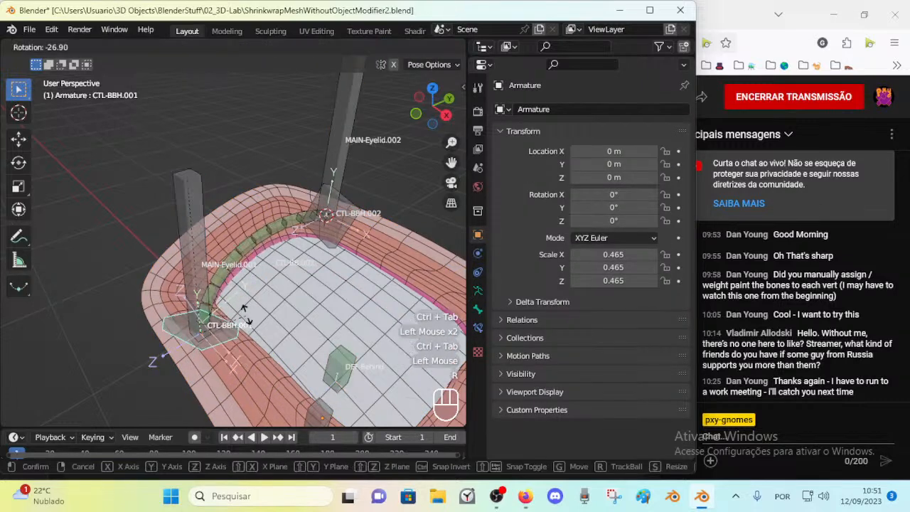
{"action": "left_click", "coordinate": [250, 288]}
{"action": "key", "text": "g"}
{"action": "left_click", "coordinate": [309, 252]}
{"action": "key", "text": "r"}
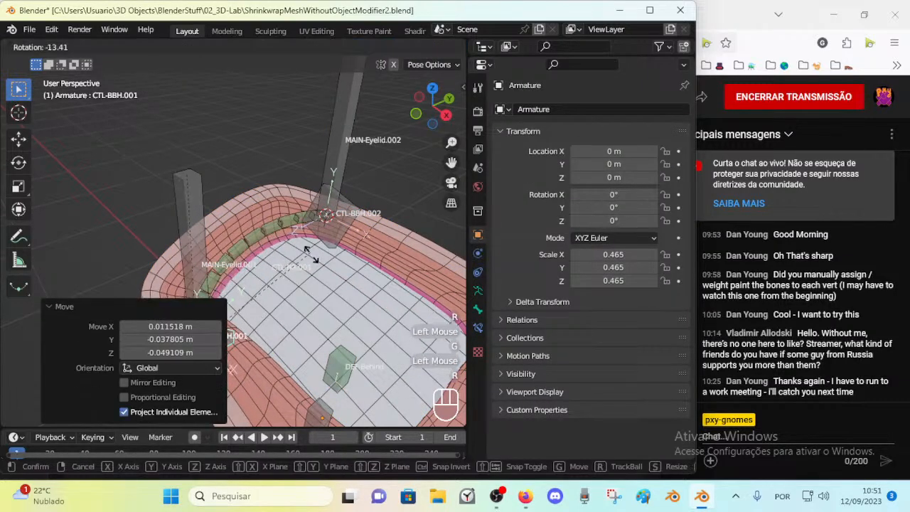
{"action": "key", "text": "Escape"}
Rotate CTL-BBH.001 and move it inward over the eye surface to test the eyelid's deformation
{"action": "left_click", "coordinate": [221, 338]}
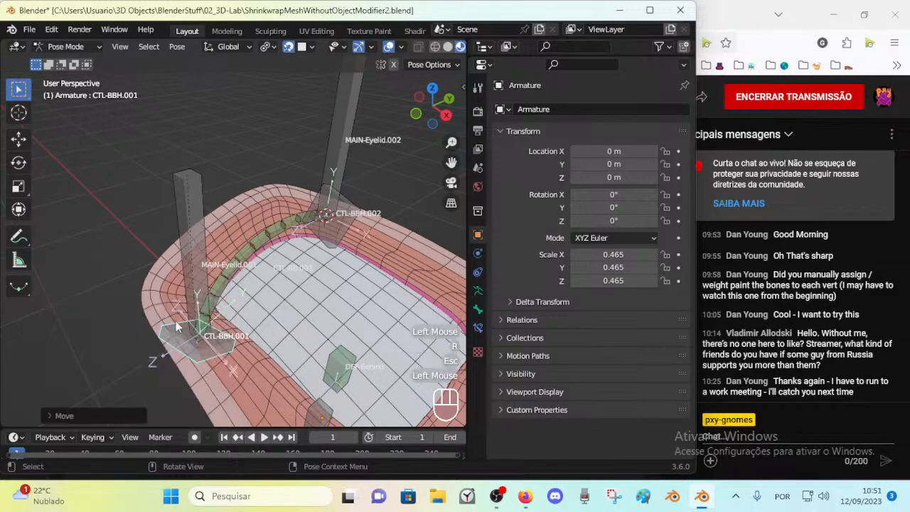
{"action": "left_click", "coordinate": [221, 338]}
{"action": "key", "text": "r"}
{"action": "left_click", "coordinate": [234, 333]}
{"action": "key", "text": "g"}
{"action": "left_click", "coordinate": [325, 326]}
{"action": "key", "text": "r"}
{"action": "left_click", "coordinate": [328, 328]}
{"action": "key", "text": "g"}
Test-move and rotate the CTL-BBH.002 handle at the other end of the bendy bone
{"action": "left_click", "coordinate": [325, 214]}
{"action": "key", "text": "g"}
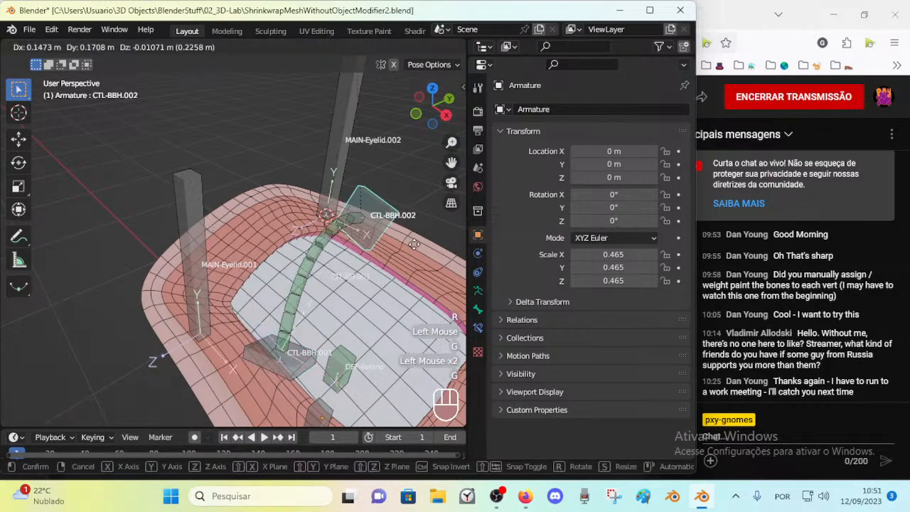
{"action": "left_click", "coordinate": [398, 266]}
{"action": "key", "text": "r"}
{"action": "left_click", "coordinate": [406, 283]}
{"action": "key", "text": "g"}
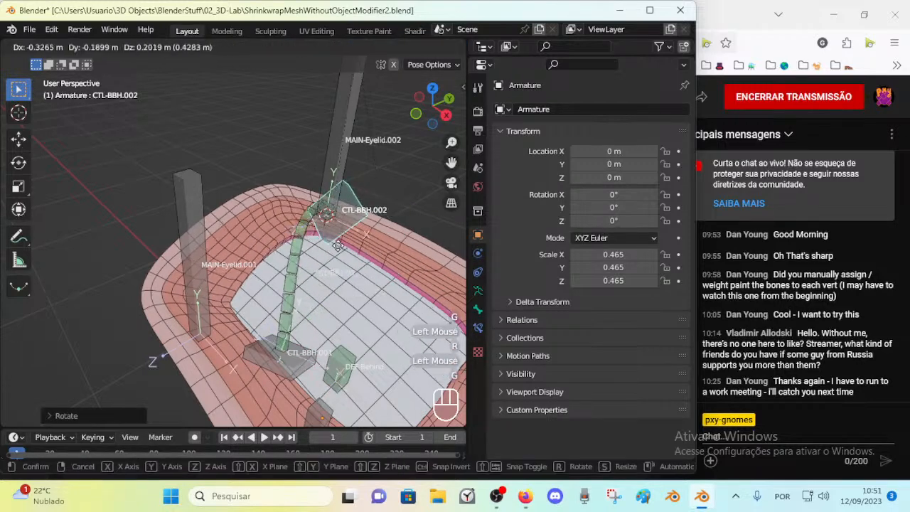
{"action": "left_click", "coordinate": [346, 245]}
Move CTL-BBH.001 back to the eyelid corner, and shift and rotate it again to test the bend
{"action": "left_click", "coordinate": [266, 344]}
{"action": "key", "text": "g"}
{"action": "left_click", "coordinate": [220, 345]}
{"action": "key", "text": "r"}
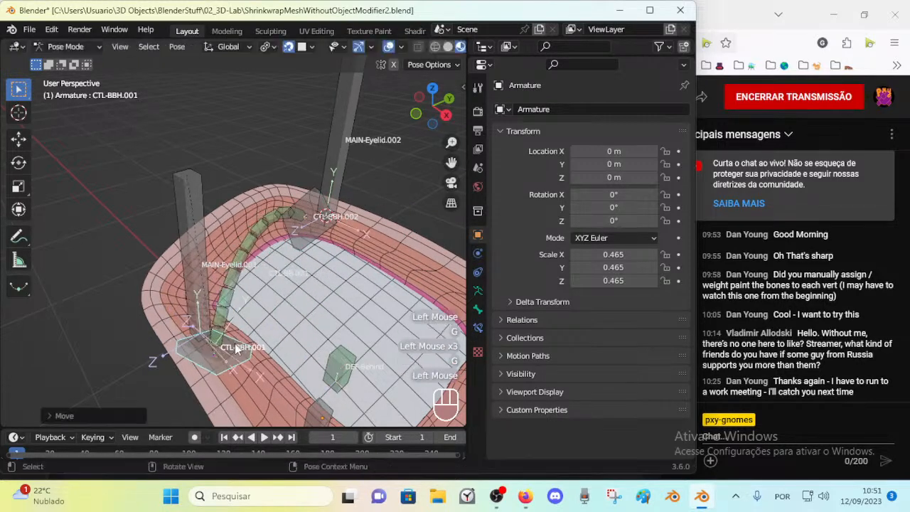
{"action": "left_click", "coordinate": [285, 311]}
{"action": "key", "text": "g"}
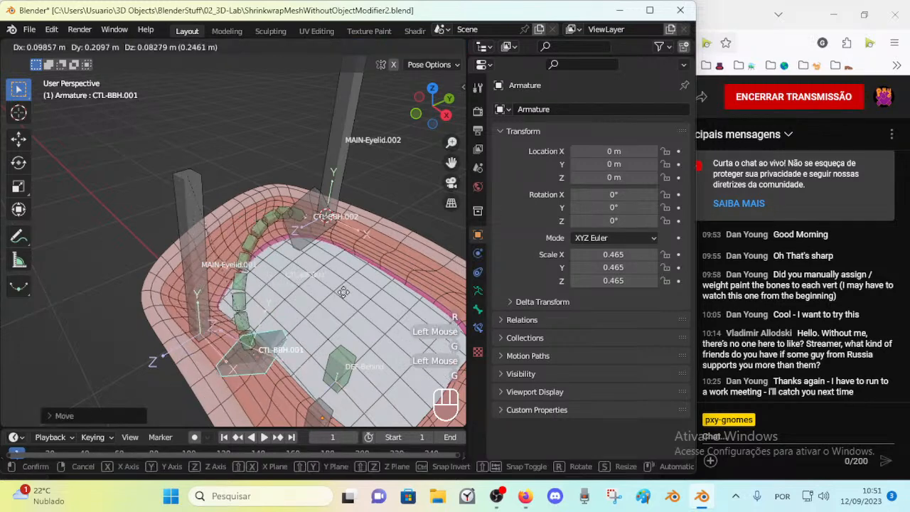
{"action": "left_click", "coordinate": [298, 328]}
{"action": "key", "text": "r"}
{"action": "left_click", "coordinate": [319, 310]}
Disable the Shrinkwrap modifier's viewport and render display on SurfPatch.001, collapse its settings and save the file
{"action": "key", "text": "ctrl+Tab"}
{"action": "left_click", "coordinate": [238, 207]}
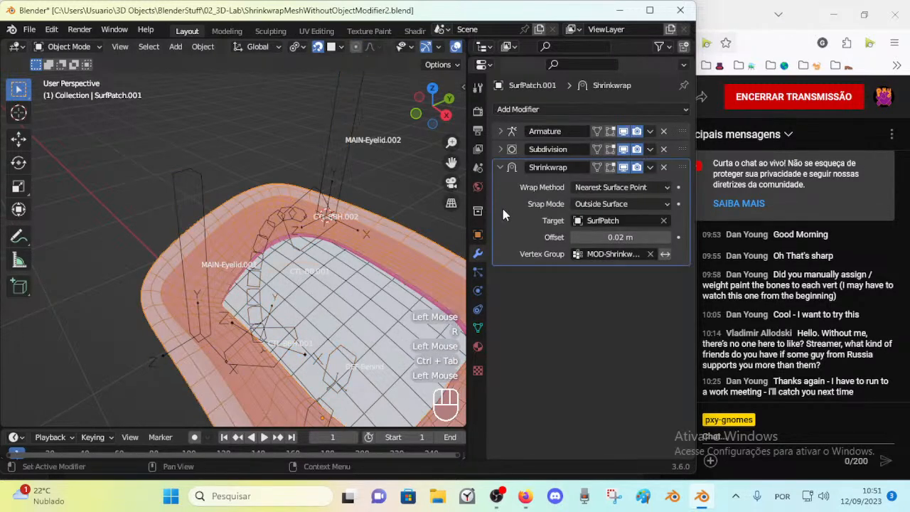
{"action": "left_click", "coordinate": [623, 167]}
{"action": "key", "text": "ctrl+s"}
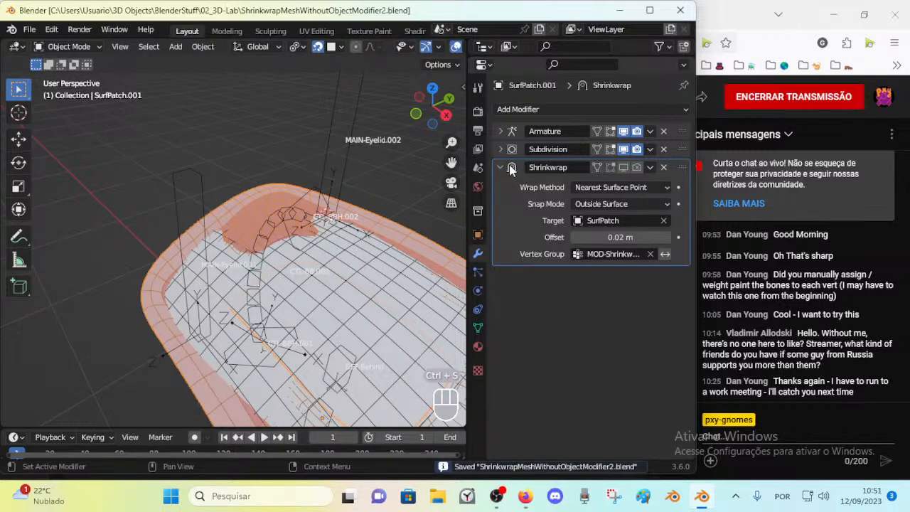
{"action": "left_click", "coordinate": [501, 168]}
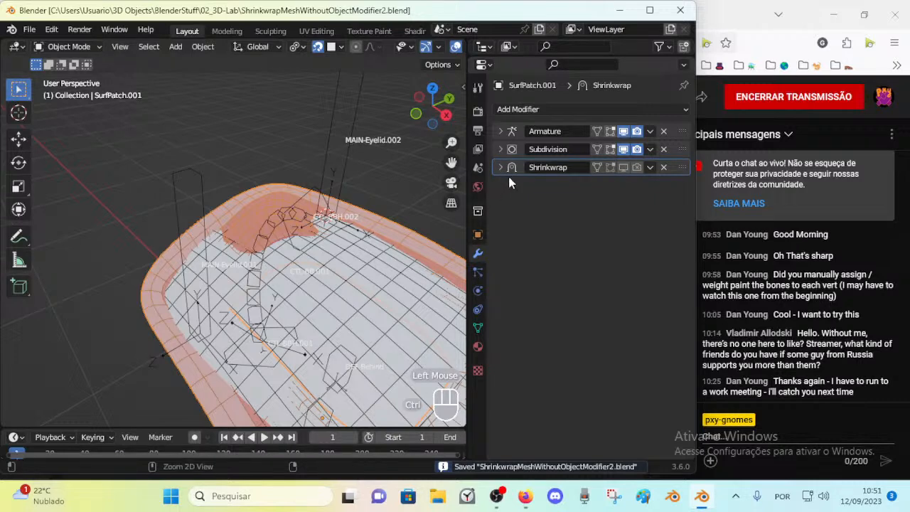
{"action": "key", "text": "ctrl+s"}
Reset the transforms of all the armature's pose bones, return to Object Mode and save the file
{"action": "double_click", "coordinate": [262, 256]}
{"action": "double_click", "coordinate": [235, 229]}
{"action": "middle_click_drag", "start_coordinate": [234, 230], "coordinate": [196, 282]}
{"action": "left_click", "coordinate": [204, 343]}
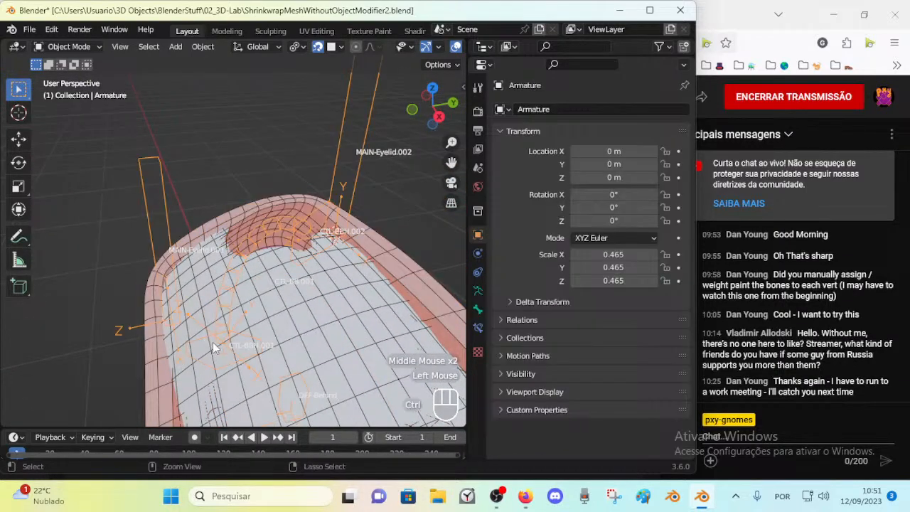
{"action": "key", "text": "ctrl+Tab"}
{"action": "key", "text": "a"}
{"action": "key", "text": "alt+q"}
{"action": "key", "text": "alt+q"}
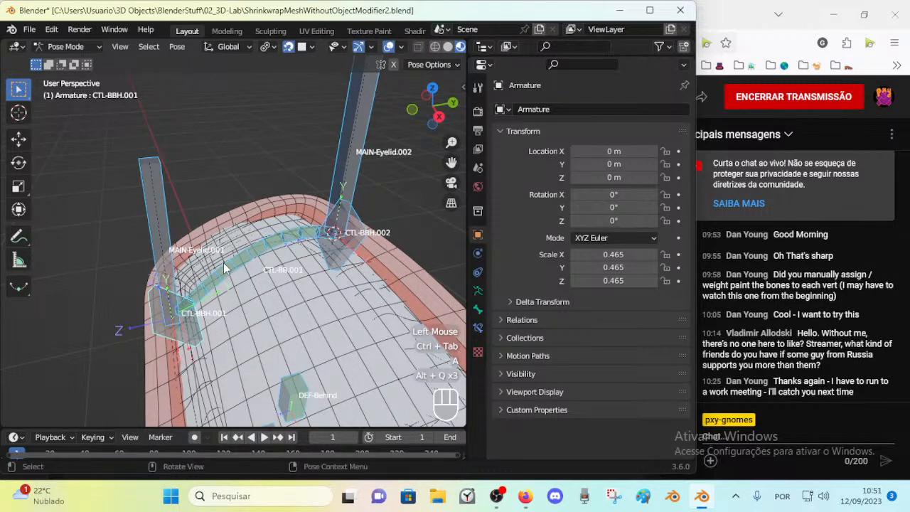
{"action": "key", "text": "ctrl+Tab"}
{"action": "left_click", "coordinate": [165, 323]}
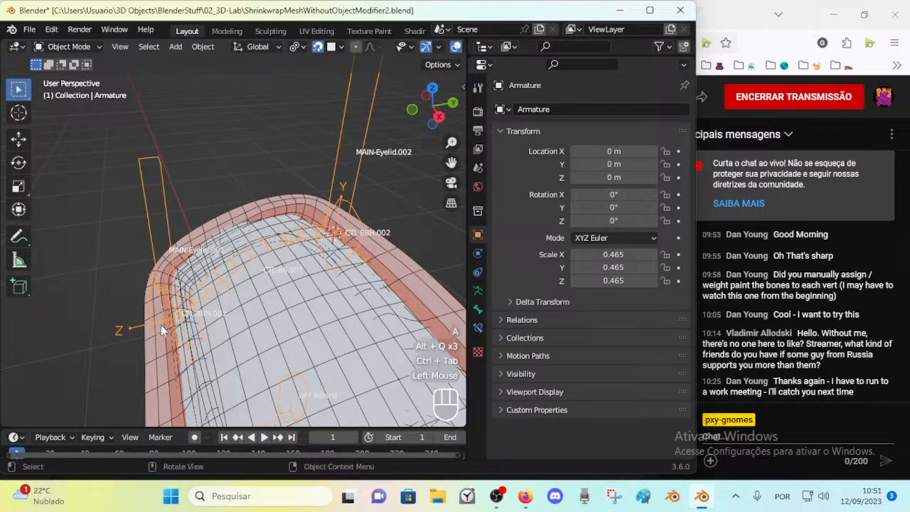
{"action": "key", "text": "ctrl+s"}
Inspect the MAIN-Eyelid.001, CTL-BBH.001 and CTL-BB.001 bones around the eyelid corner in Pose Mode
{"action": "left_click", "coordinate": [161, 323]}
{"action": "key", "text": "ctrl+Tab"}
{"action": "left_click", "coordinate": [162, 327]}
{"action": "middle_click_drag", "start_coordinate": [162, 329], "coordinate": [228, 319]}
{"action": "left_click", "coordinate": [209, 278]}
{"action": "left_click", "coordinate": [227, 318]}
{"action": "left_click", "coordinate": [211, 232]}
{"action": "middle_click_drag", "start_coordinate": [211, 232], "coordinate": [259, 230]}
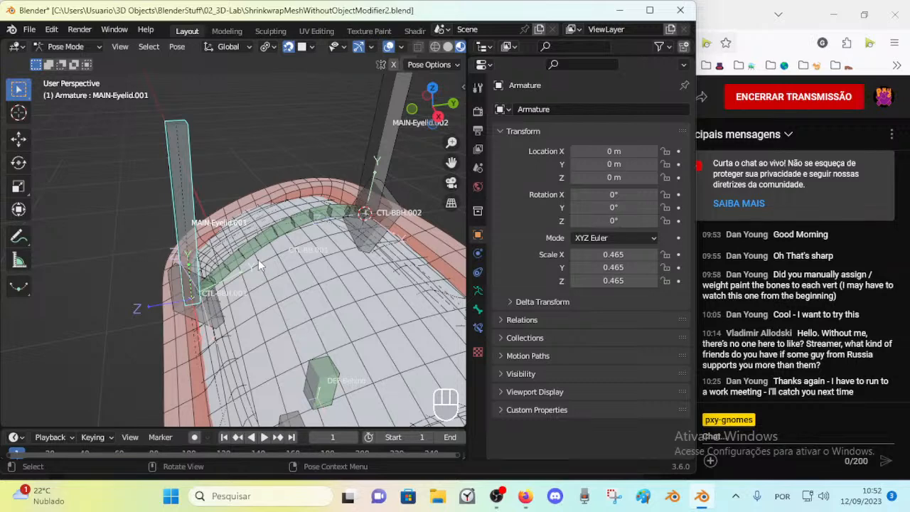
{"action": "left_click", "coordinate": [211, 294]}
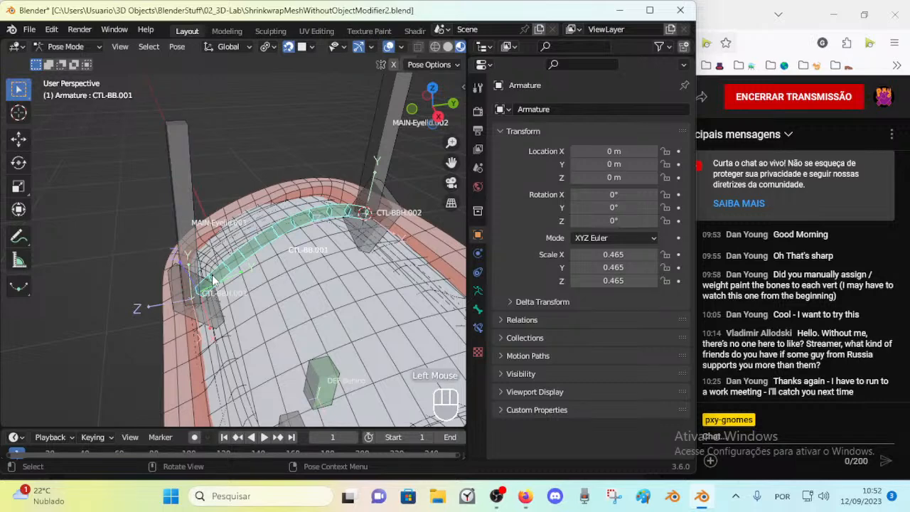
Add a Shrinkwrap bone constraint to MAIN-Eyelid.001 with its snap mode set to Outside Surface
{"action": "left_click", "coordinate": [178, 237]}
{"action": "left_click", "coordinate": [477, 328]}
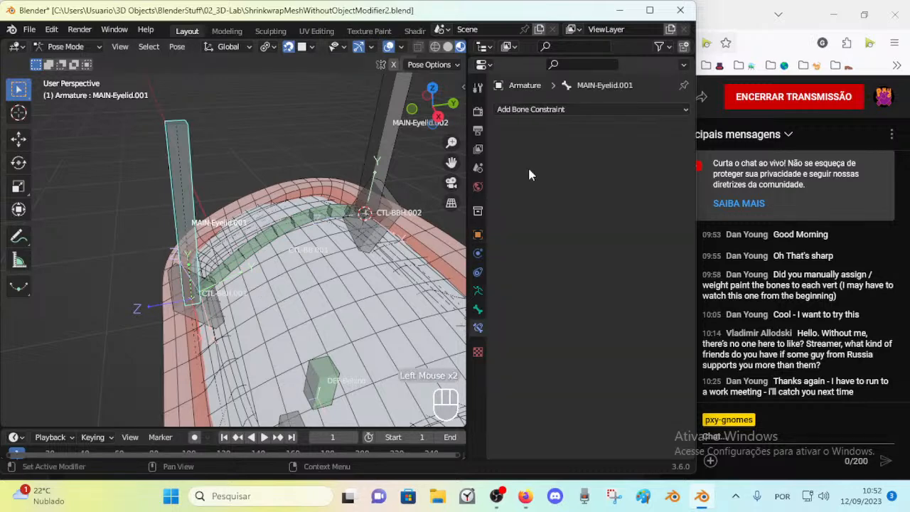
{"action": "left_click", "coordinate": [552, 110]}
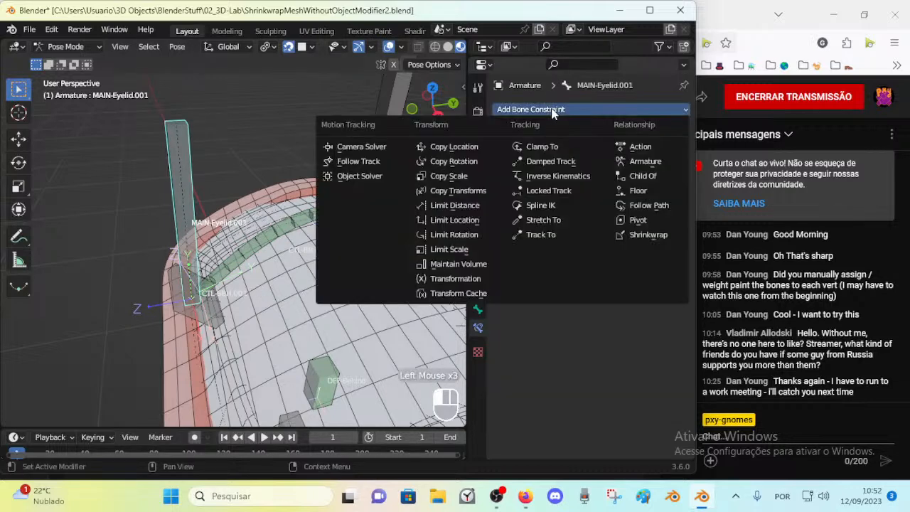
{"action": "left_click", "coordinate": [625, 235]}
{"action": "left_click", "coordinate": [627, 209]}
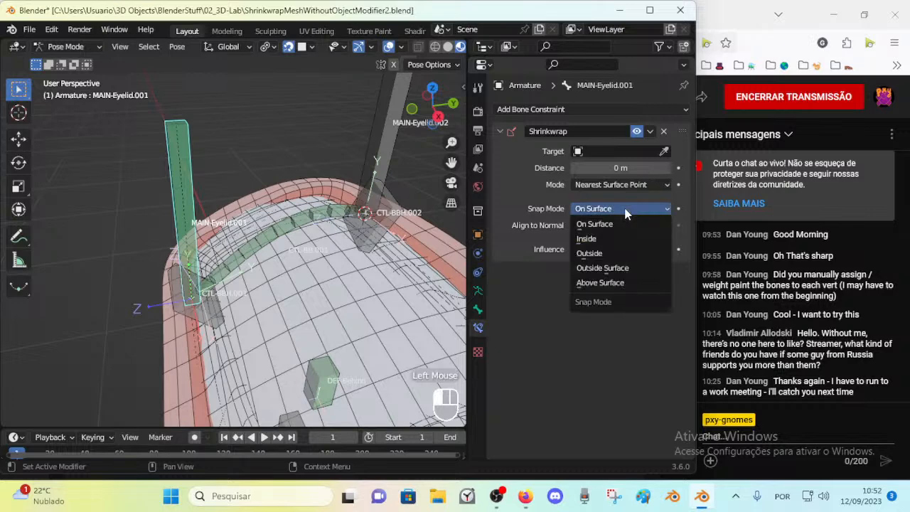
{"action": "left_click", "coordinate": [615, 269]}
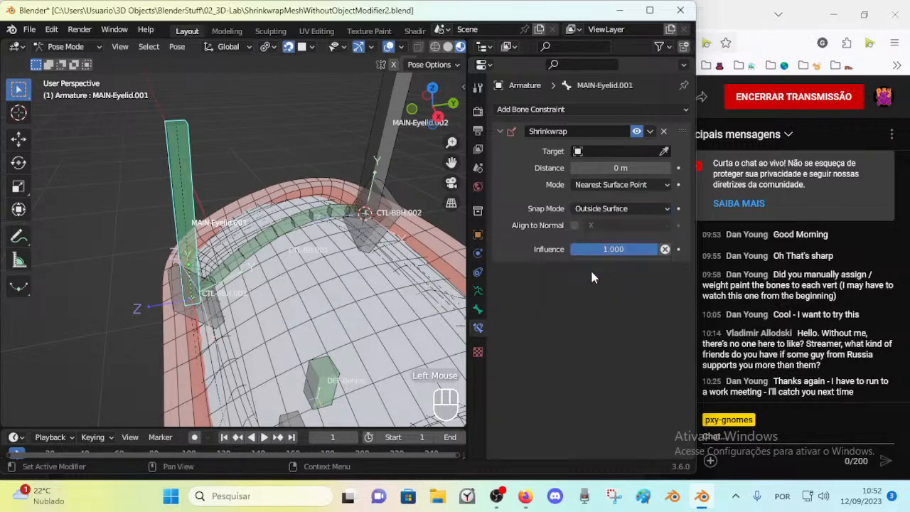
Set SurfPatch as the target of MAIN-Eyelid.001's Shrinkwrap constraint
{"action": "left_click", "coordinate": [666, 169]}
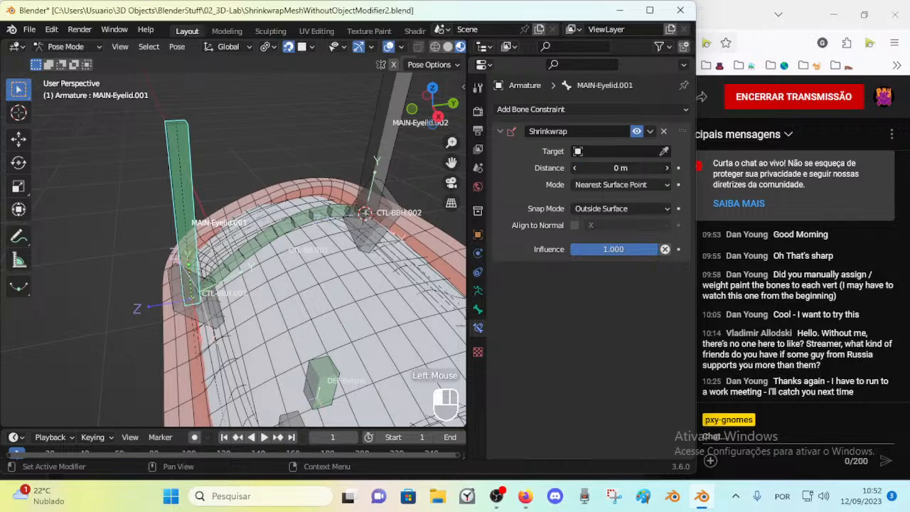
{"action": "left_click", "coordinate": [636, 186]}
{"action": "left_click", "coordinate": [663, 152]}
{"action": "left_click", "coordinate": [292, 283]}
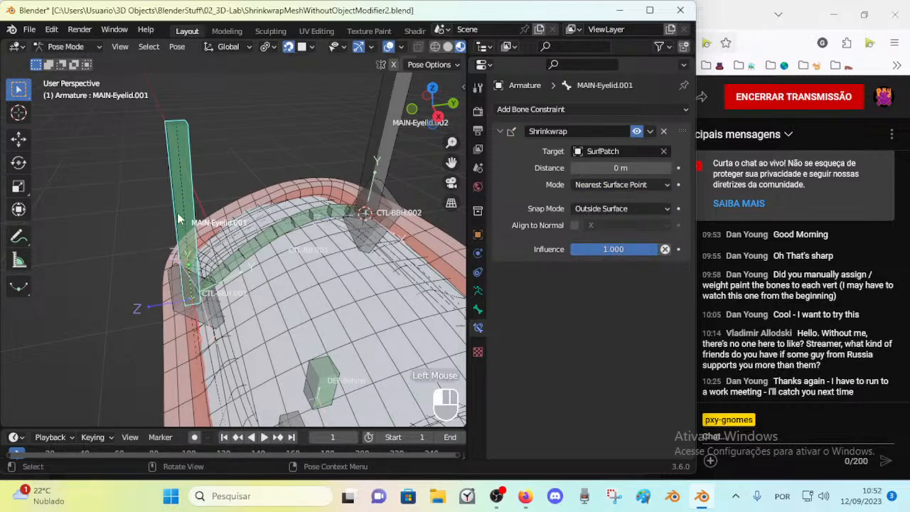
Move MAIN-Eyelid.001 back and forth over the SurfPatch eye to test how its Shrinkwrap constraint slides it along the surface
{"action": "key", "text": "g"}
{"action": "left_click", "coordinate": [261, 258]}
{"action": "middle_click_drag", "start_coordinate": [261, 257], "coordinate": [311, 298]}
{"action": "key", "text": "g"}
{"action": "left_click", "coordinate": [280, 305]}
{"action": "key", "text": "g"}
{"action": "left_click", "coordinate": [284, 263]}
{"action": "key", "text": "g"}
{"action": "left_click", "coordinate": [274, 208]}
{"action": "middle_click_drag", "start_coordinate": [274, 209], "coordinate": [223, 181]}
{"action": "key", "text": "g"}
{"action": "left_click", "coordinate": [179, 152]}
{"action": "middle_click_drag", "start_coordinate": [178, 152], "coordinate": [263, 278]}
{"action": "key", "text": "g"}
{"action": "left_click", "coordinate": [352, 290]}
{"action": "key", "text": "g"}
{"action": "left_click", "coordinate": [297, 281]}
{"action": "key", "text": "g"}
{"action": "left_click", "coordinate": [248, 282]}
Rotate MAIN-Eyelid.001 to test how the eyelid edge bends around its corner
{"action": "key", "text": "r"}
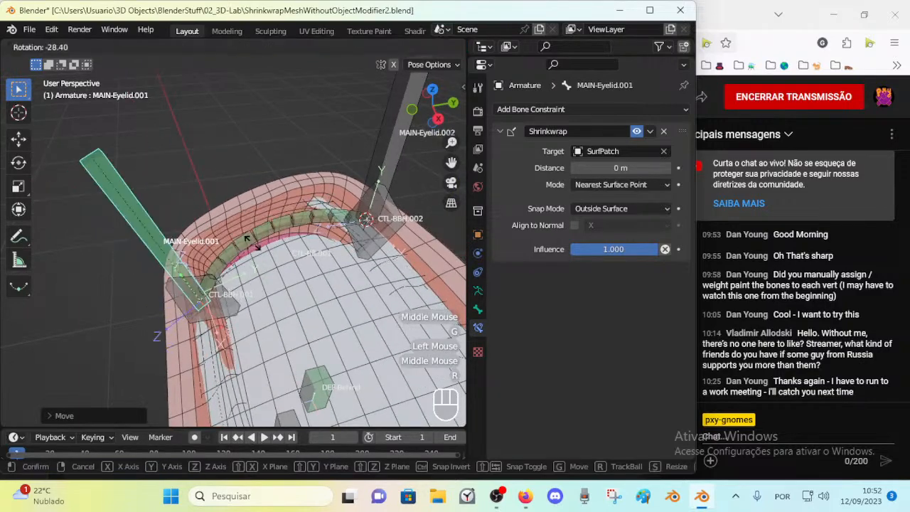
{"action": "left_click", "coordinate": [260, 235]}
{"action": "key", "text": "r"}
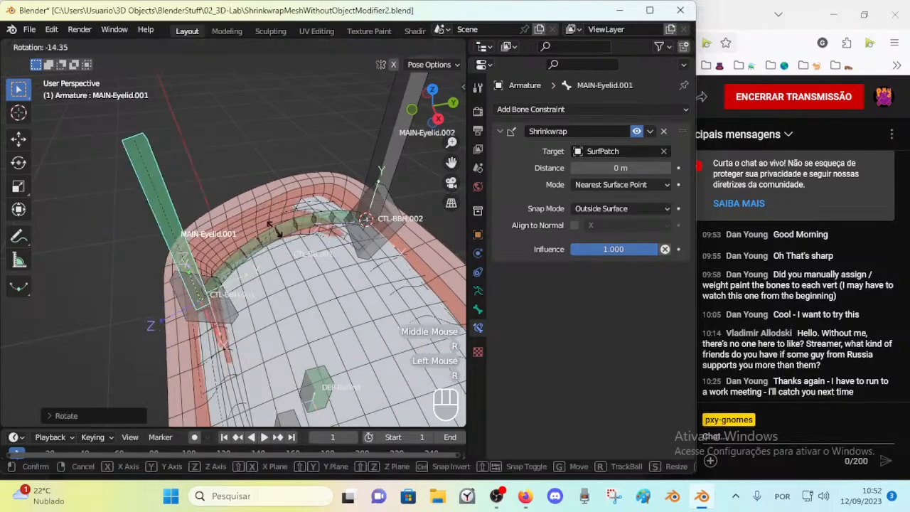
{"action": "key", "text": "Escape"}
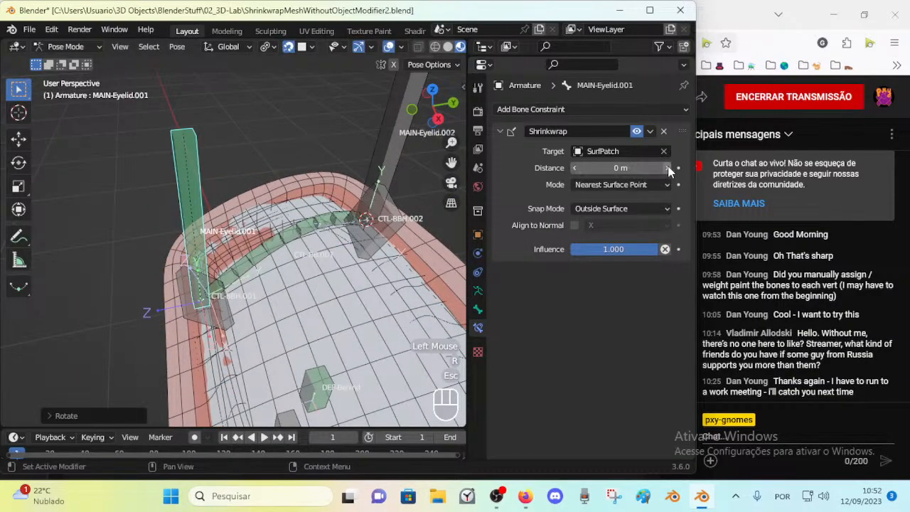
Reset the transforms of all pose bones and set MAIN-Eyelid.001's Shrinkwrap distance to 0.1 m
{"action": "key", "text": "a"}
{"action": "key", "text": "alt+q"}
{"action": "key", "text": "alt+q"}
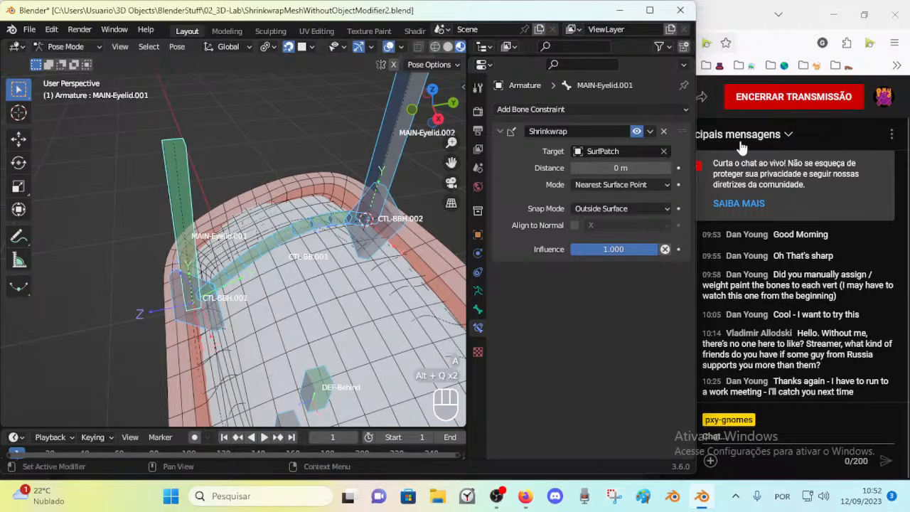
{"action": "left_click", "coordinate": [667, 169]}
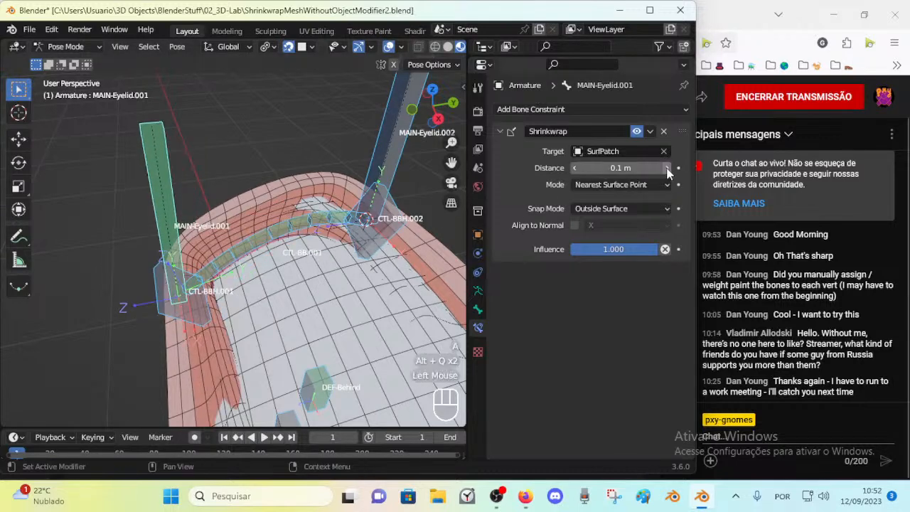
Move and rotate MAIN-Eyelid.001 to test the eyelid corner at the 0.1 m Shrinkwrap distance
{"action": "left_click", "coordinate": [162, 259]}
{"action": "key", "text": "g"}
{"action": "left_click", "coordinate": [253, 231]}
{"action": "middle_click_drag", "start_coordinate": [252, 231], "coordinate": [284, 297]}
{"action": "key", "text": "r"}
{"action": "left_click", "coordinate": [273, 274]}
{"action": "key", "text": "g"}
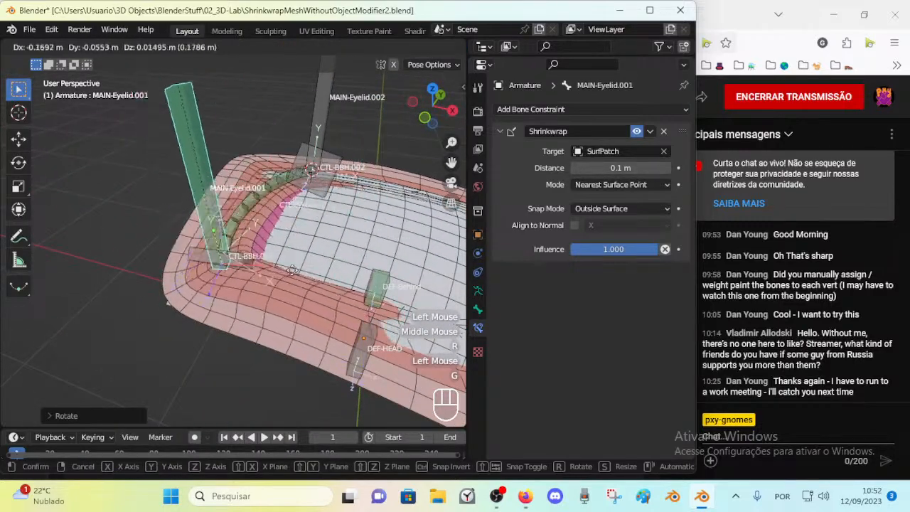
{"action": "left_click", "coordinate": [284, 273]}
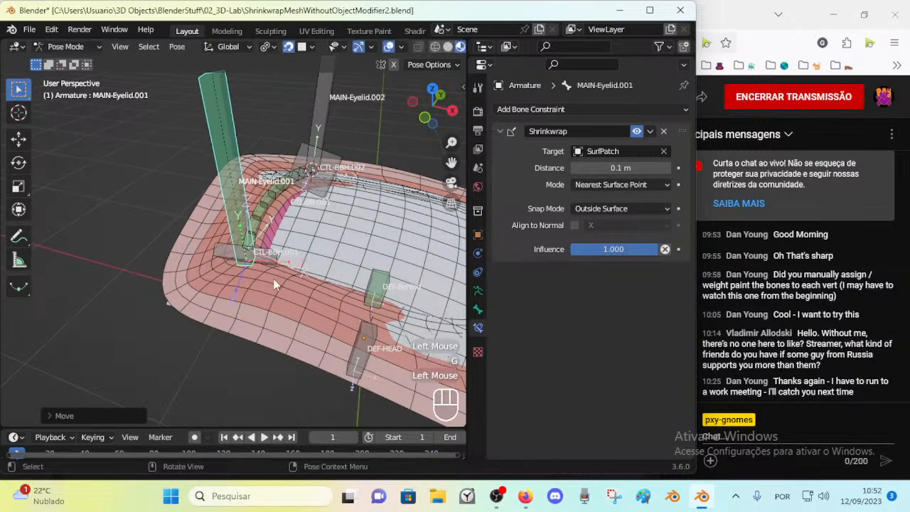
Slide MAIN-Eyelid.001 across the eye and back while checking the eyelid's clearance from other angles
{"action": "middle_click_drag", "start_coordinate": [283, 276], "coordinate": [287, 274]}
{"action": "key", "text": "g"}
{"action": "left_click", "coordinate": [389, 258]}
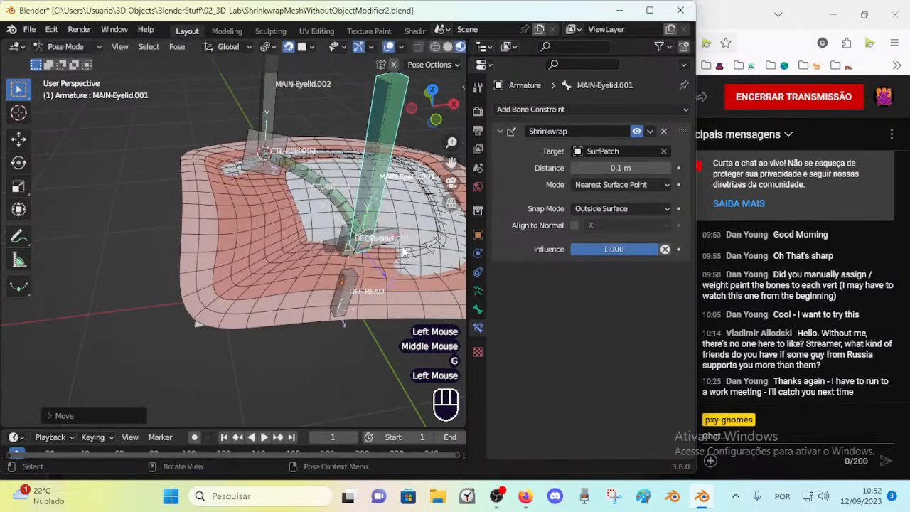
{"action": "left_click", "coordinate": [382, 218]}
{"action": "key", "text": "g"}
{"action": "left_click", "coordinate": [301, 218]}
{"action": "middle_click_drag", "start_coordinate": [302, 218], "coordinate": [288, 260]}
{"action": "key", "text": "g"}
{"action": "left_click", "coordinate": [258, 266]}
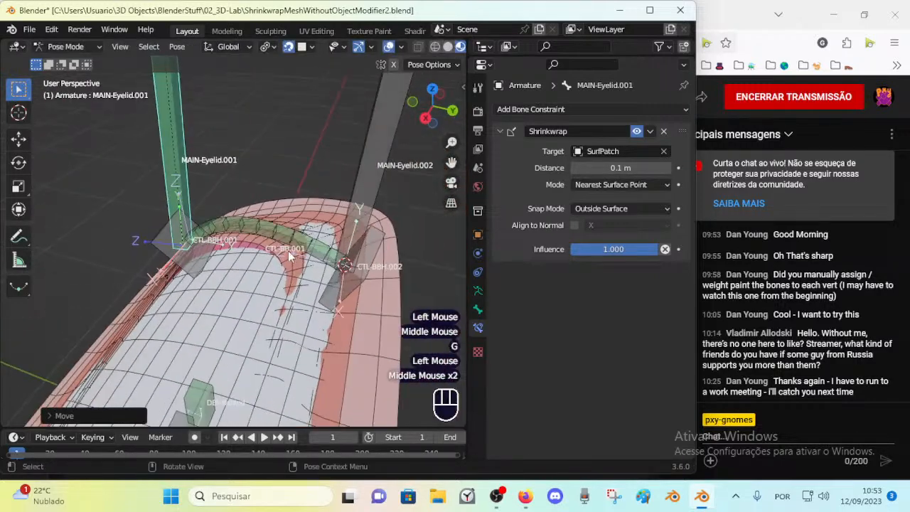
Copy MAIN-Eyelid.001's Shrinkwrap constraint to MAIN-Eyelid.002 and reset the transforms of all pose bones
{"action": "left_click", "coordinate": [332, 183]}
{"action": "left_click", "coordinate": [185, 145], "text": "shift"}
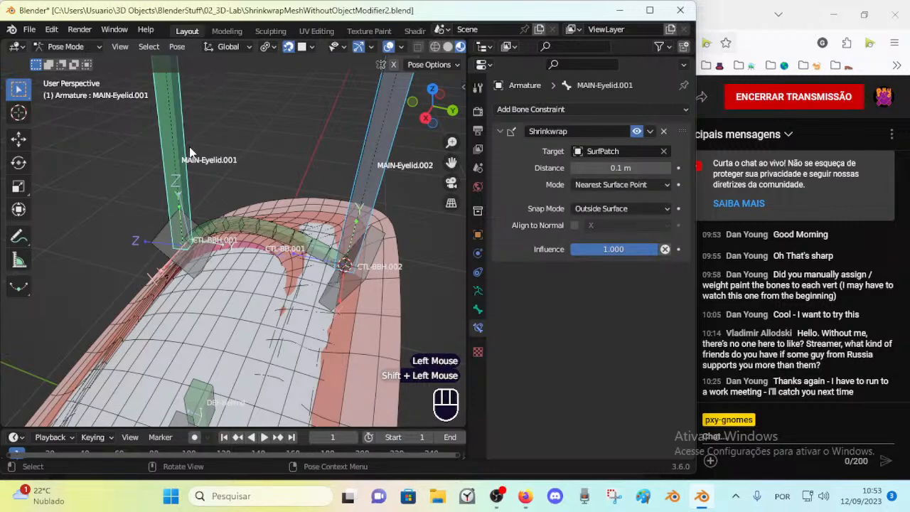
{"action": "key", "text": "shift+alt+c"}
{"action": "key", "text": "alt+q"}
{"action": "key", "text": "alt+q"}
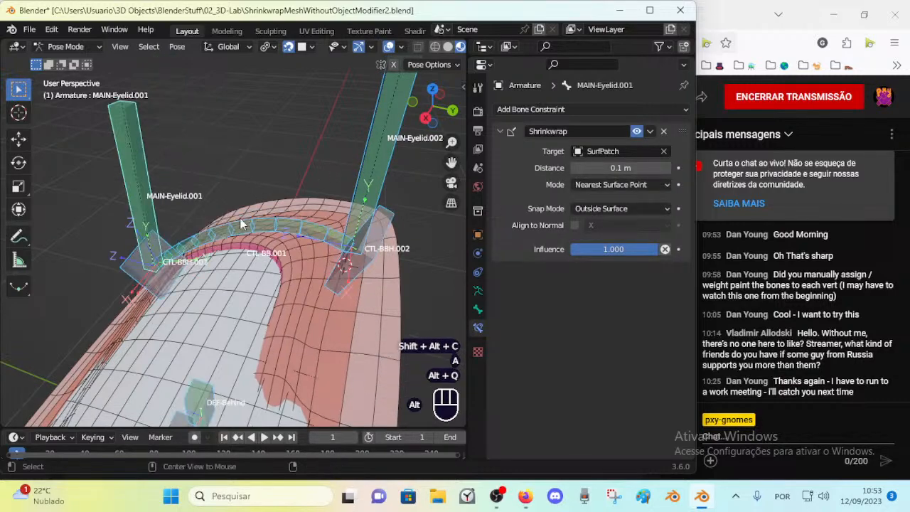
Move and rotate MAIN-Eyelid.001 to test the eyelid with both main bones constrained to the eye
{"action": "middle_click_drag", "start_coordinate": [248, 208], "coordinate": [341, 292]}
{"action": "scroll", "coordinate": [341, 293], "scroll_direction": "down", "scroll_amount": 1}
{"action": "left_click", "coordinate": [230, 244]}
{"action": "key", "text": "g"}
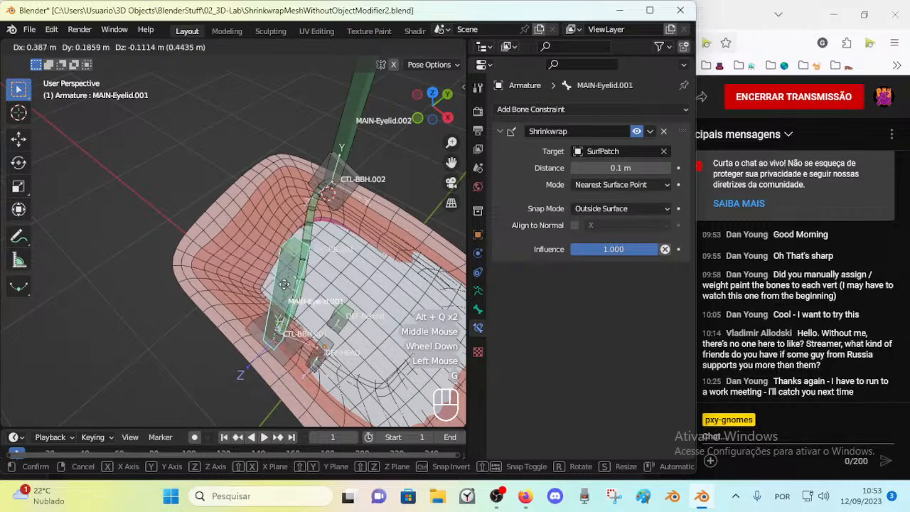
{"action": "left_click", "coordinate": [245, 264]}
{"action": "key", "text": "r"}
{"action": "left_click", "coordinate": [265, 234]}
{"action": "key", "text": "g"}
{"action": "left_click", "coordinate": [261, 215]}
{"action": "key", "text": "r"}
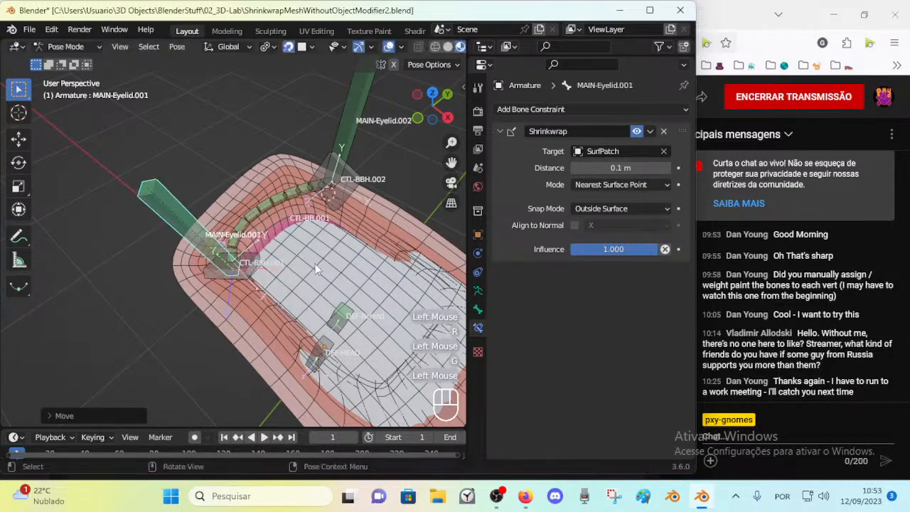
{"action": "left_click", "coordinate": [306, 314]}
Move MAIN-Eyelid.002 along the eye and rotate it to test its copied Shrinkwrap constraint
{"action": "left_click", "coordinate": [346, 142]}
{"action": "key", "text": "g"}
{"action": "left_click", "coordinate": [388, 206]}
{"action": "key", "text": "r"}
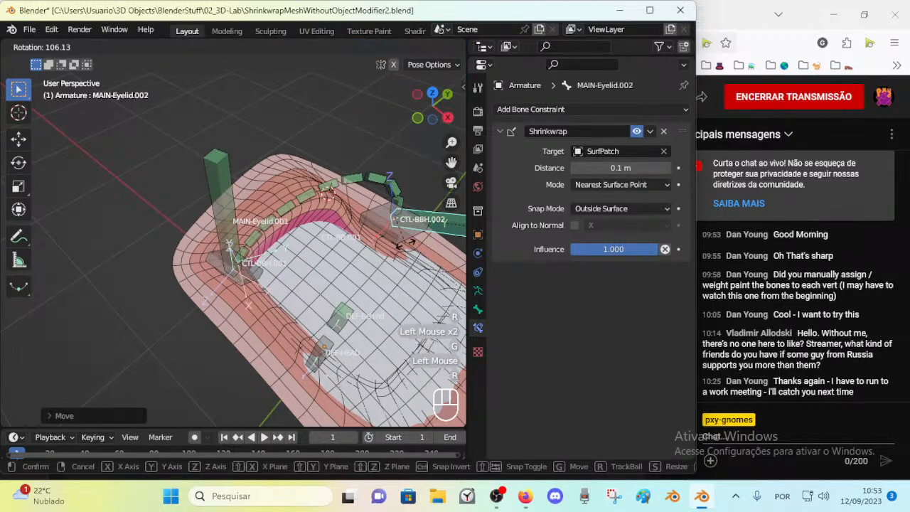
{"action": "left_click", "coordinate": [396, 216]}
{"action": "middle_click_drag", "start_coordinate": [397, 216], "coordinate": [335, 135]}
{"action": "key", "text": "r"}
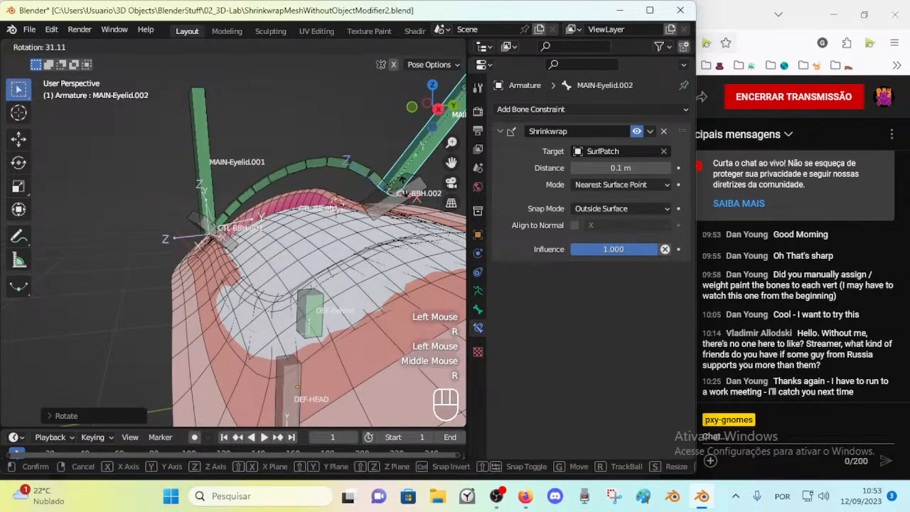
{"action": "left_click", "coordinate": [334, 132]}
{"action": "key", "text": "r"}
{"action": "left_click", "coordinate": [406, 183]}
Refine MAIN-Eyelid.002's test pose with further rotations and a move so the eyelid edge curves around the eye
{"action": "middle_click_drag", "start_coordinate": [402, 182], "coordinate": [415, 254]}
{"action": "key", "text": "r"}
{"action": "left_click", "coordinate": [396, 234]}
{"action": "key", "text": "r"}
{"action": "left_click", "coordinate": [399, 202]}
{"action": "mouse_move", "coordinate": [415, 254]}
{"action": "middle_mouse_down"}
{"action": "mouse_move", "coordinate": [420, 237]}
{"action": "mouse_move", "coordinate": [417, 263]}
{"action": "middle_mouse_up"}
{"action": "key", "text": "r"}
{"action": "key", "text": "z"}
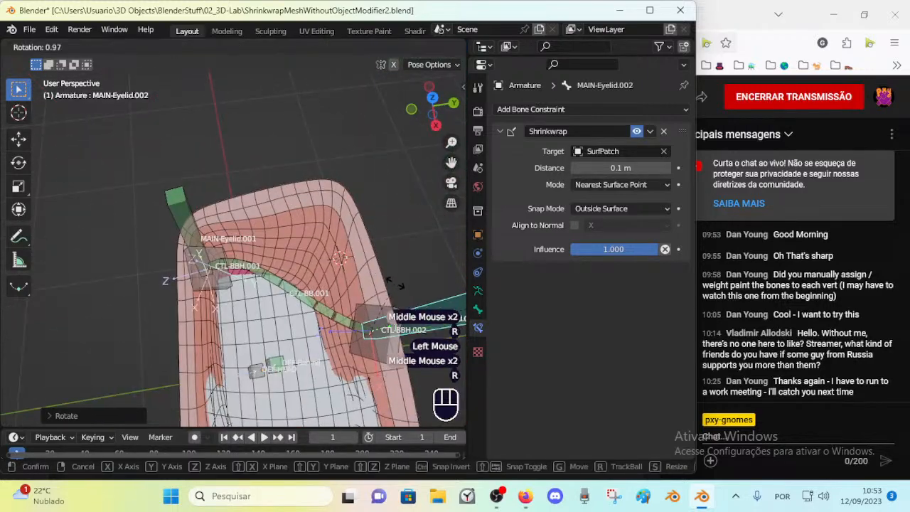
{"action": "left_click", "coordinate": [337, 278]}
{"action": "mouse_move", "coordinate": [337, 278]}
{"action": "middle_mouse_down"}
{"action": "mouse_move", "coordinate": [314, 218]}
{"action": "mouse_move", "coordinate": [341, 284]}
{"action": "middle_mouse_up"}
{"action": "key", "text": "g"}
{"action": "left_click", "coordinate": [351, 302]}
{"action": "key", "text": "r"}
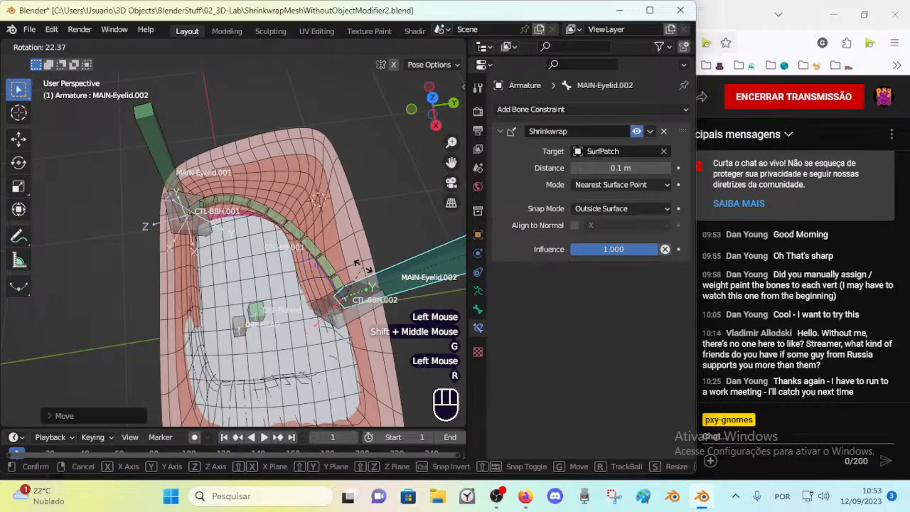
{"action": "left_click", "coordinate": [361, 266]}
Move the control bone at the MAIN-Eyelid.001 corner as a test and reset the transforms of all pose bones
{"action": "left_click", "coordinate": [183, 204]}
{"action": "left_click", "coordinate": [170, 232]}
{"action": "key", "text": "g"}
{"action": "left_click", "coordinate": [183, 284]}
{"action": "middle_click_drag", "start_coordinate": [183, 284], "coordinate": [217, 269]}
{"action": "middle_click_drag", "start_coordinate": [218, 268], "coordinate": [207, 260]}
{"action": "key", "text": "a"}
{"action": "key", "text": "alt+q"}
{"action": "key", "text": "alt+q"}
{"action": "key", "text": "alt+q"}
{"action": "left_click", "coordinate": [208, 270]}
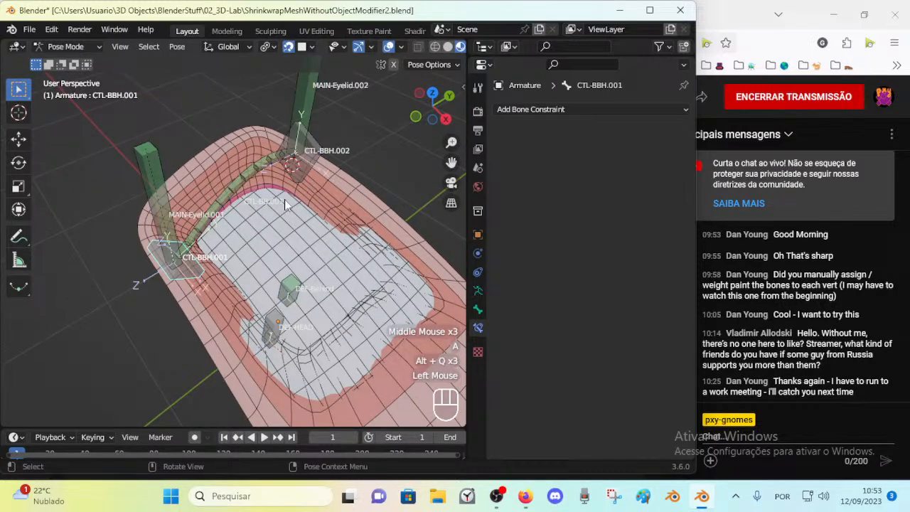
{"action": "key", "text": "a"}
{"action": "key", "text": "alt+q"}
Lock all location, rotation and scale channels of CTL-BBH.001 and CTL-BBH.002
{"action": "left_click", "coordinate": [190, 282]}
{"action": "left_click", "coordinate": [302, 174]}
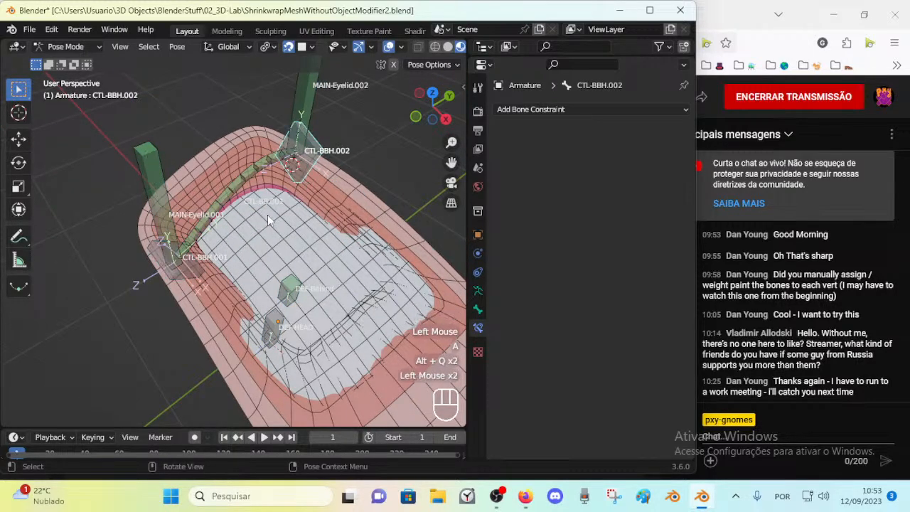
{"action": "left_click", "coordinate": [179, 285], "text": "shift"}
{"action": "key", "text": "n"}
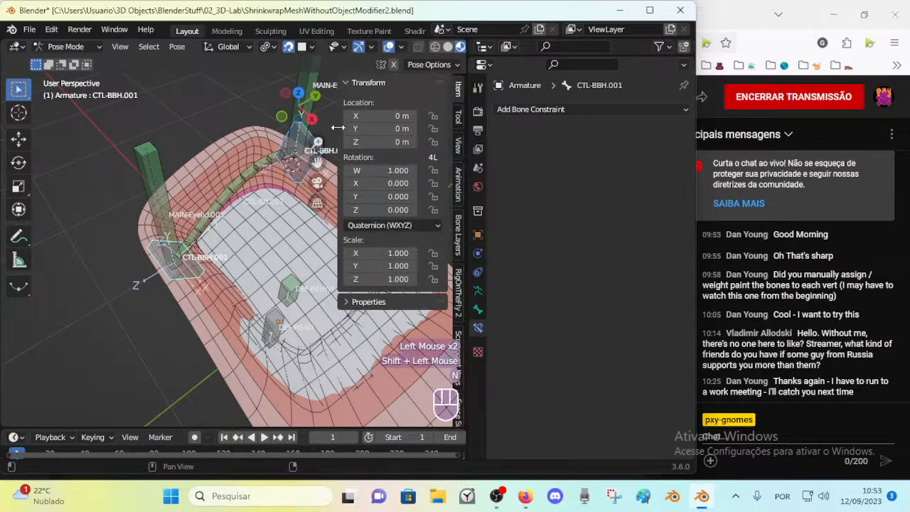
{"action": "left_click", "coordinate": [433, 115], "text": "alt"}
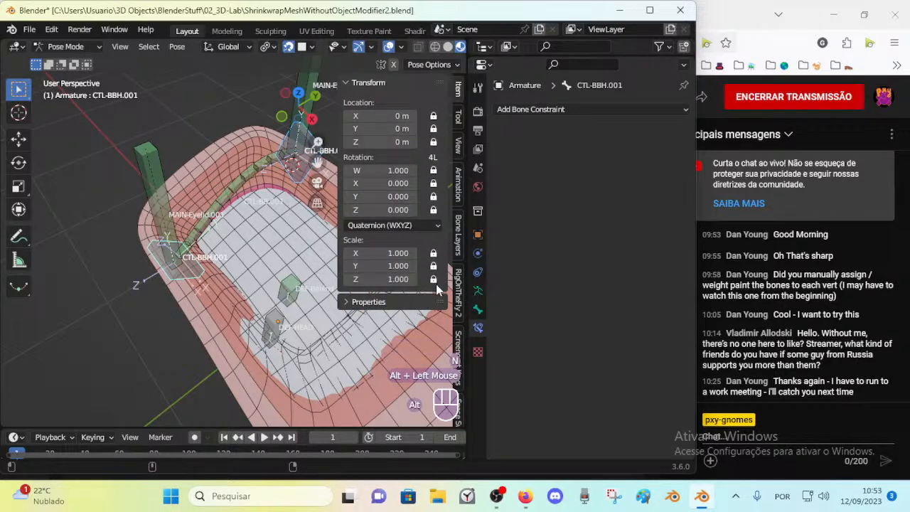
{"action": "key", "text": "n"}
{"action": "left_click", "coordinate": [224, 210]}
{"action": "key", "text": "s"}
{"action": "key", "text": "Escape"}
{"action": "key", "text": "r"}
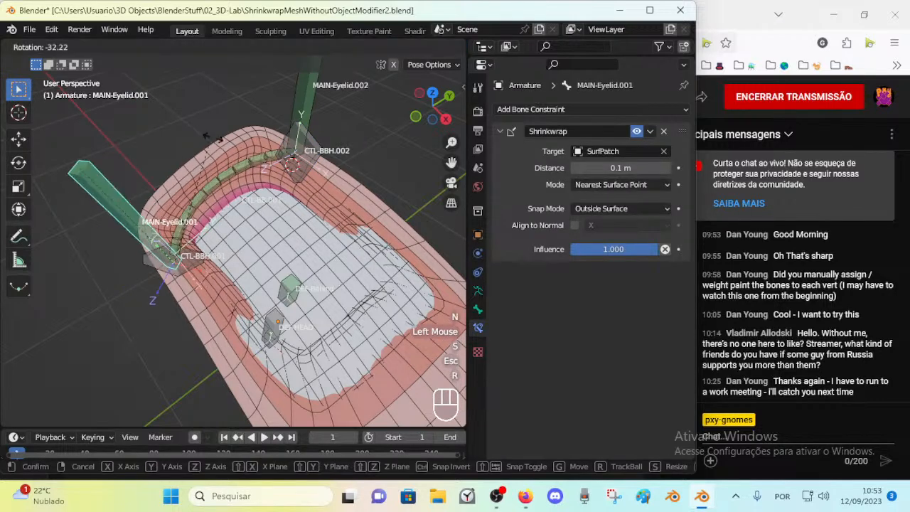
{"action": "key", "text": "Escape"}
Lock the transform channels of the CTL-BB.001 bendy bone and save the file
{"action": "left_click", "coordinate": [238, 183]}
{"action": "key", "text": "n"}
{"action": "left_click", "coordinate": [432, 116], "text": "alt"}
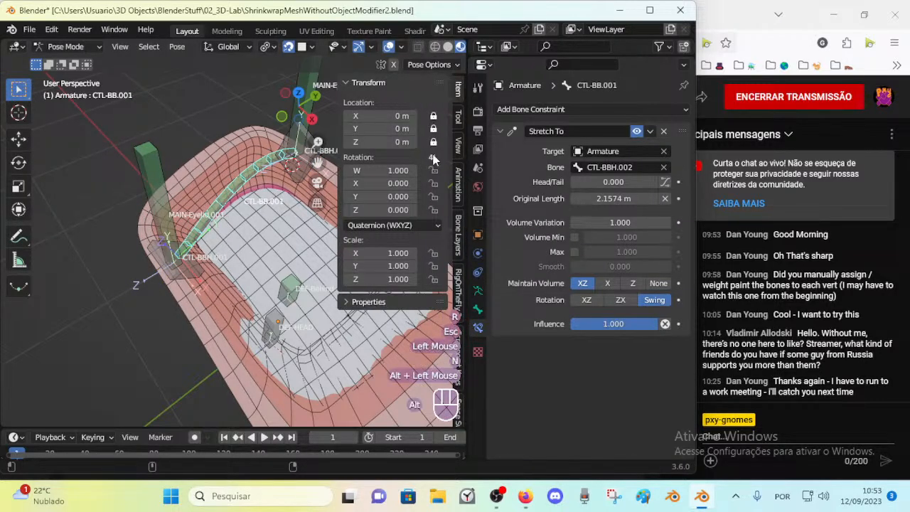
{"action": "key", "text": "n"}
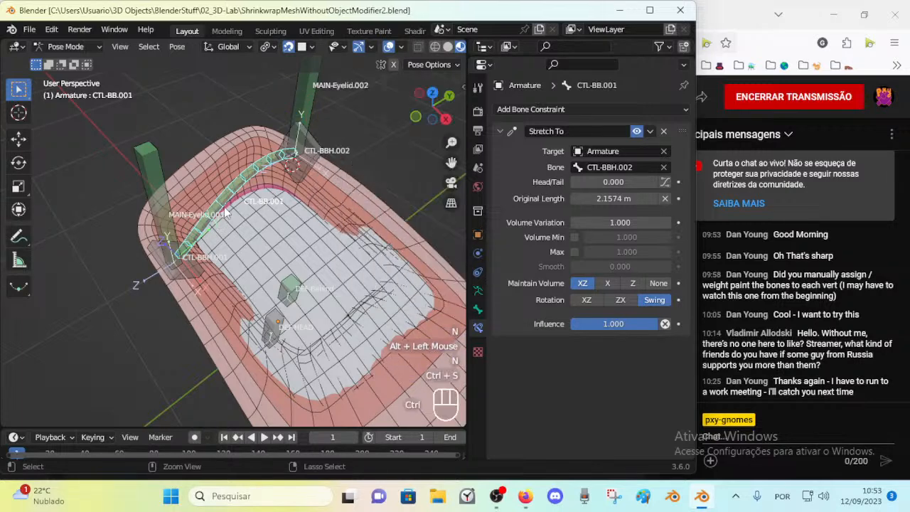
{"action": "key", "text": "ctrl+s"}
Reset all pose bones' transforms, and pose the eyelid corner by moving and rotating MAIN-Eyelid.001 along the eye
{"action": "key", "text": "a"}
{"action": "key", "text": "alt+q"}
{"action": "left_click", "coordinate": [173, 208]}
{"action": "key", "text": "g"}
{"action": "left_click", "coordinate": [185, 206]}
{"action": "key", "text": "r"}
{"action": "left_click", "coordinate": [261, 204]}
{"action": "middle_click_drag", "start_coordinate": [262, 204], "coordinate": [217, 173]}
{"action": "key", "text": "r"}
{"action": "left_click", "coordinate": [238, 183]}
{"action": "key", "text": "g"}
{"action": "left_click", "coordinate": [229, 257]}
Pose the opposite eyelid corner by moving and rotating MAIN-Eyelid.002 over the eye
{"action": "left_click", "coordinate": [305, 137]}
{"action": "key", "text": "g"}
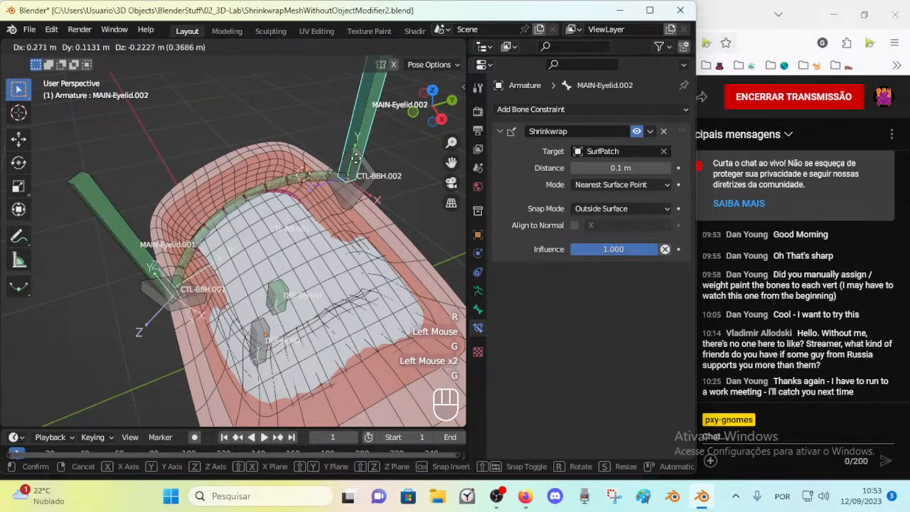
{"action": "left_click", "coordinate": [385, 180]}
{"action": "key", "text": "r"}
{"action": "left_click", "coordinate": [381, 185]}
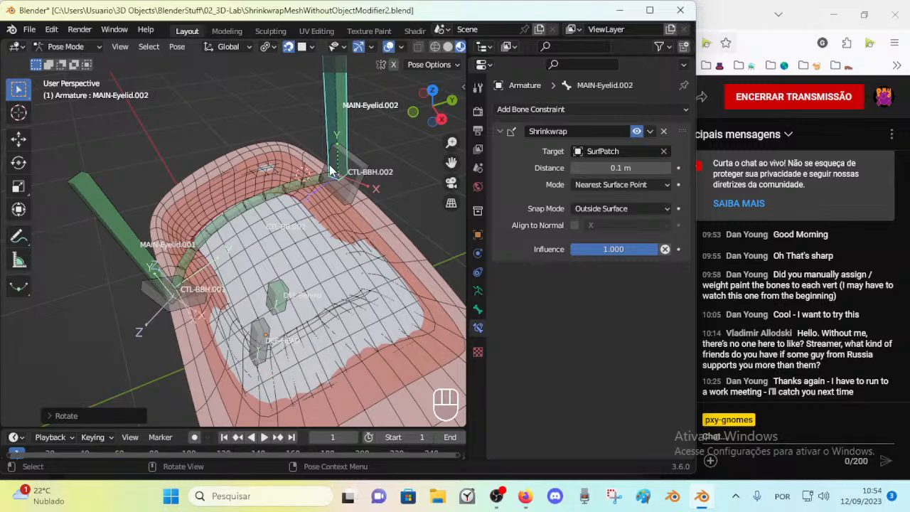
{"action": "middle_click_drag", "start_coordinate": [329, 170], "coordinate": [357, 176]}
{"action": "key", "text": "g"}
{"action": "left_click", "coordinate": [282, 166]}
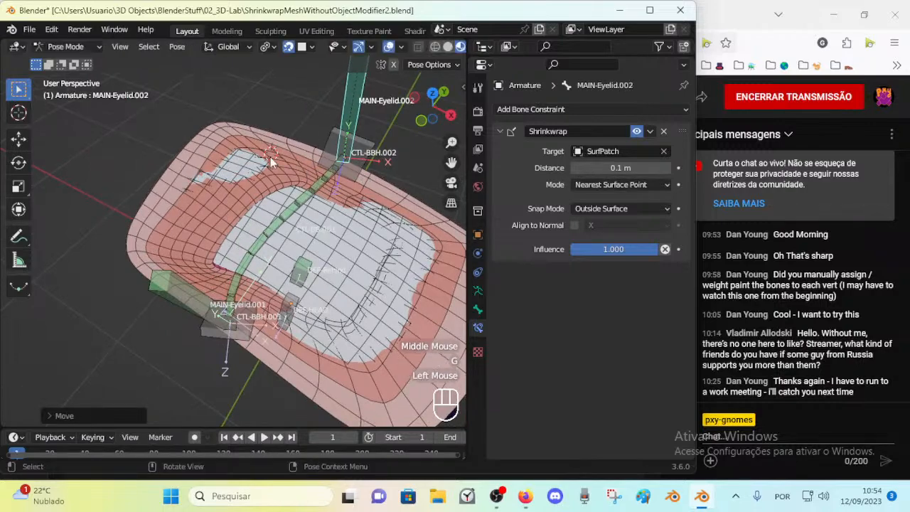
Move MAIN-Eyelid.001 back toward the eyelid's inner end and rotate it to reshape the eyelid edge
{"action": "left_click", "coordinate": [214, 311]}
{"action": "key", "text": "g"}
{"action": "left_click", "coordinate": [206, 254]}
{"action": "middle_click_drag", "start_coordinate": [245, 246], "coordinate": [259, 215]}
{"action": "key", "text": "r"}
{"action": "left_click", "coordinate": [298, 223]}
{"action": "key", "text": "g"}
{"action": "left_click", "coordinate": [319, 225]}
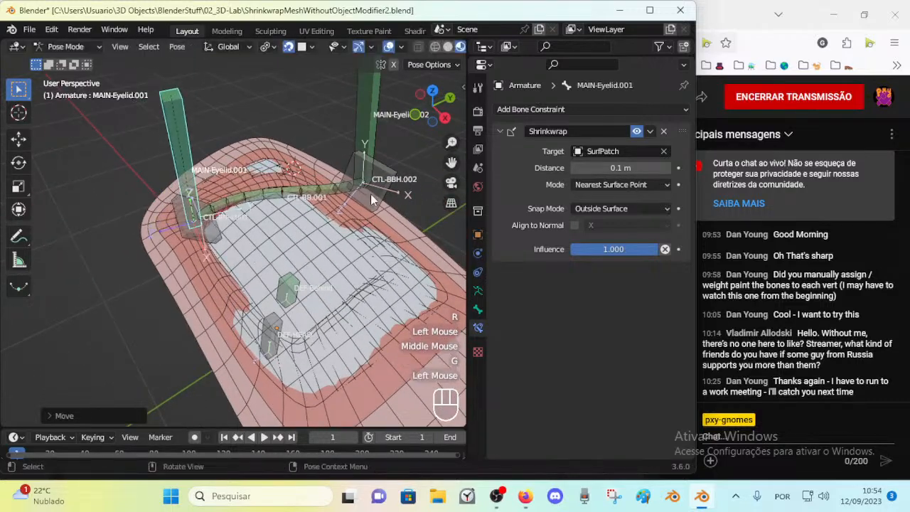
{"action": "left_click", "coordinate": [360, 195]}
{"action": "key", "text": "r"}
{"action": "key", "text": "Escape"}
Rotate and reposition MAIN-Eyelid.002 to adjust the eyelid edge's curve at its end
{"action": "left_click", "coordinate": [369, 126]}
{"action": "key", "text": "r"}
{"action": "left_click", "coordinate": [389, 136]}
{"action": "middle_click_drag", "start_coordinate": [389, 137], "coordinate": [192, 167]}
{"action": "key", "text": "r"}
{"action": "left_click", "coordinate": [374, 200]}
{"action": "key", "text": "g"}
{"action": "left_click", "coordinate": [361, 201]}
{"action": "key", "text": "r"}
{"action": "left_click", "coordinate": [309, 124]}
Rotate MAIN-Eyelid.001 at the eyelid's corner and move it toward the patch's outer edge to reshape the curve
{"action": "left_click", "coordinate": [215, 178]}
{"action": "key", "text": "r"}
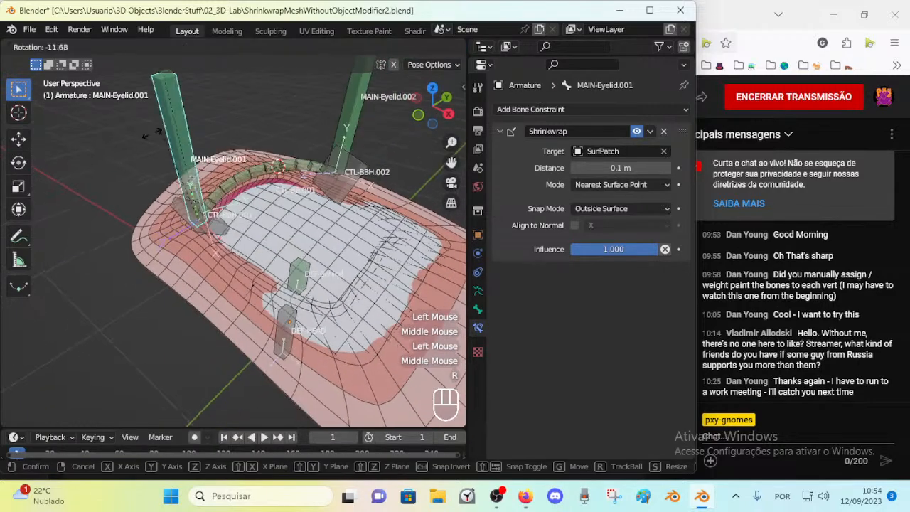
{"action": "left_click", "coordinate": [182, 131]}
{"action": "key", "text": "r"}
{"action": "left_click", "coordinate": [186, 135]}
{"action": "key", "text": "g"}
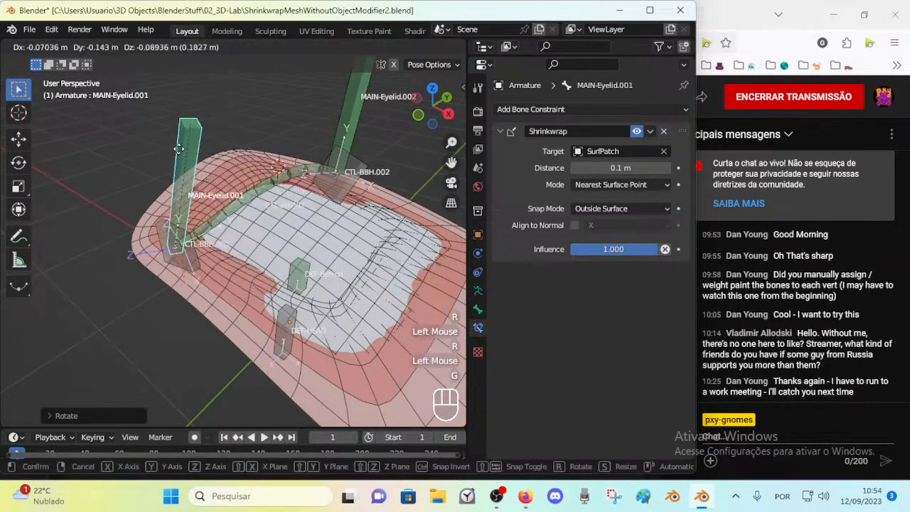
{"action": "left_click", "coordinate": [210, 139]}
{"action": "key", "text": "r"}
{"action": "left_click", "coordinate": [231, 146]}
Slide MAIN-Eyelid.001 inward along the eye's front edge and rotate it so it leans outward
{"action": "middle_click_drag", "start_coordinate": [221, 157], "coordinate": [274, 171]}
{"action": "key", "text": "g"}
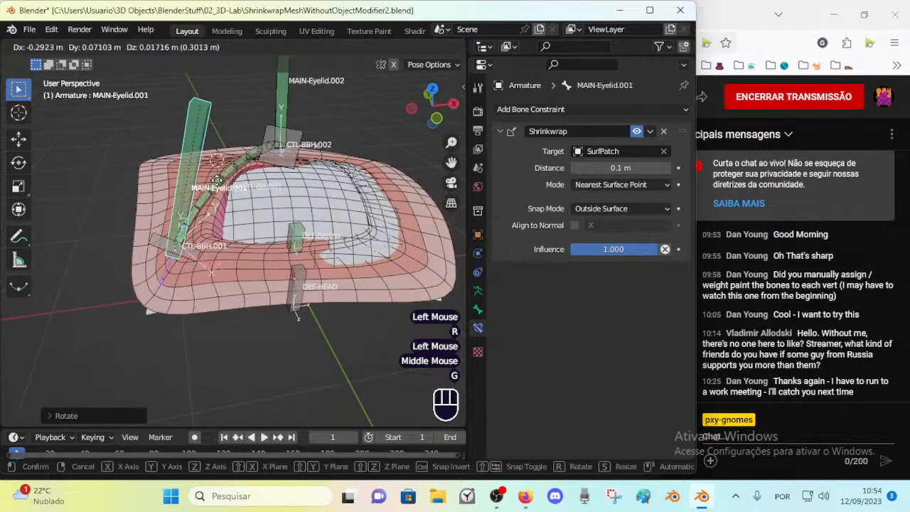
{"action": "left_click", "coordinate": [323, 183]}
{"action": "key", "text": "r"}
{"action": "left_click", "coordinate": [328, 123]}
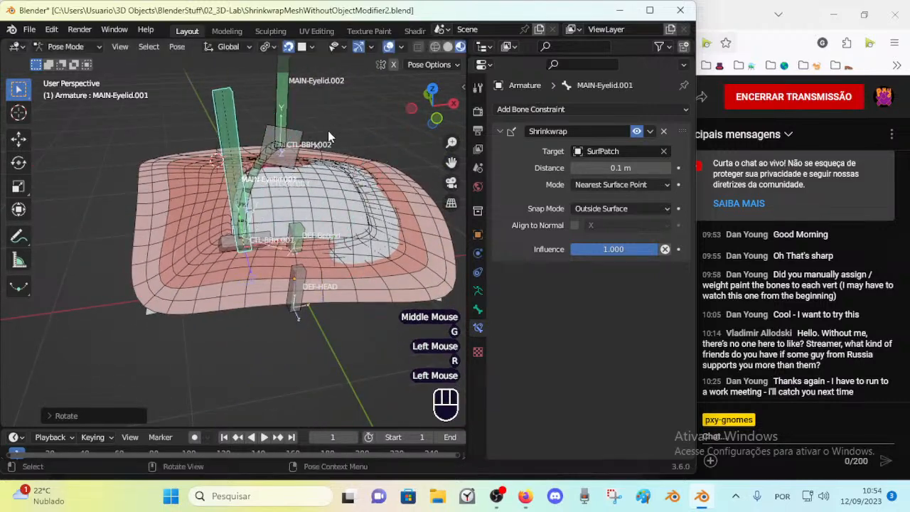
{"action": "middle_click_drag", "start_coordinate": [328, 122], "coordinate": [234, 231]}
{"action": "key", "text": "r"}
{"action": "left_click", "coordinate": [251, 246]}
{"action": "key", "text": "g"}
{"action": "left_click", "coordinate": [301, 265]}
Reposition MAIN-Eyelid.002 over the eye's surface to adjust the far end of the eyelid
{"action": "left_click", "coordinate": [323, 134]}
{"action": "key", "text": "g"}
{"action": "left_click", "coordinate": [264, 166]}
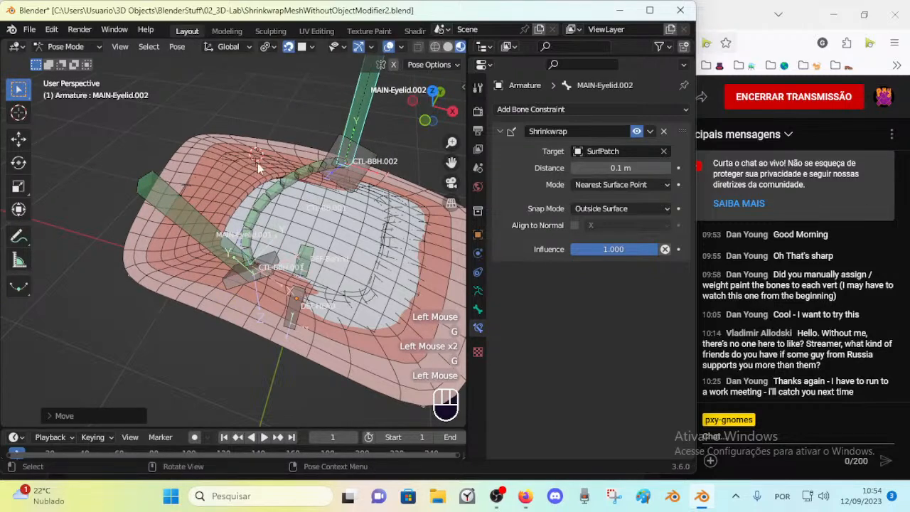
{"action": "middle_click_drag", "start_coordinate": [264, 166], "coordinate": [264, 188]}
{"action": "key", "text": "g"}
{"action": "left_click", "coordinate": [222, 176]}
Move MAIN-Eyelid.001 back and forth over the eye, bringing it back toward the outer corner
{"action": "left_click", "coordinate": [203, 238]}
{"action": "key", "text": "g"}
{"action": "left_click", "coordinate": [181, 223]}
{"action": "key", "text": "g"}
{"action": "left_click", "coordinate": [208, 256]}
{"action": "key", "text": "g"}
{"action": "left_click", "coordinate": [169, 197]}
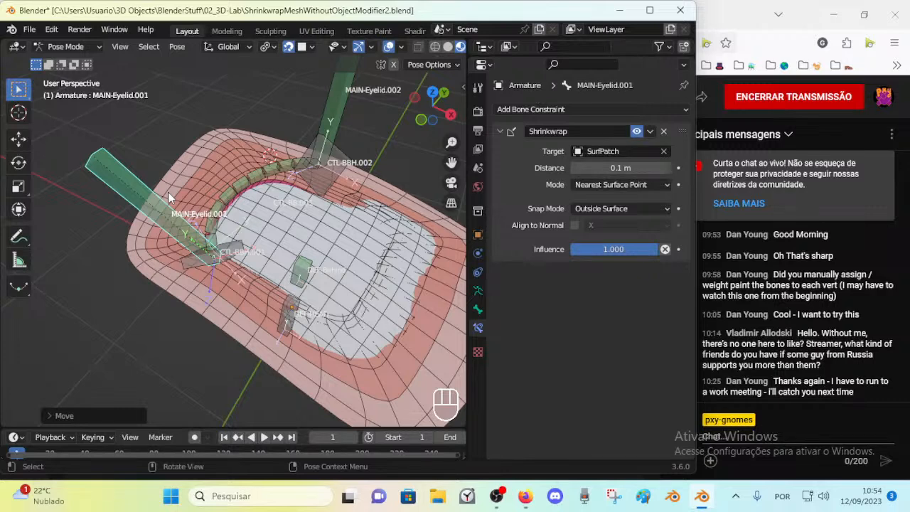
Select the CTL-BB.001 bendy bone along the eyelid edge and save the blend file
{"action": "left_click", "coordinate": [218, 178]}
{"action": "left_click", "coordinate": [245, 198]}
{"action": "key", "text": "ctrl+s"}
{"action": "mouse_move", "coordinate": [245, 198]}
{"action": "middle_mouse_down"}
{"action": "mouse_move", "coordinate": [283, 204]}
{"action": "mouse_move", "coordinate": [245, 182]}
{"action": "middle_mouse_up"}
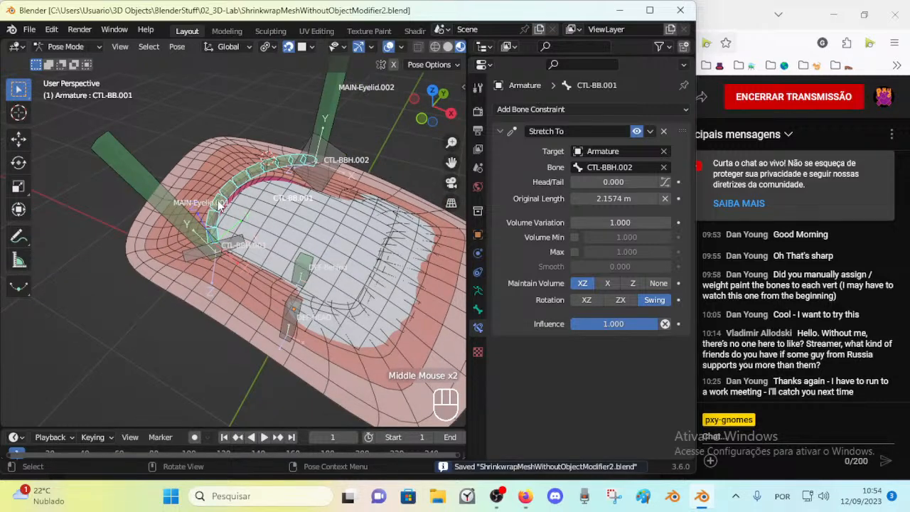
Examine CTL-BBH.002's bone constraints, the armature settings and the available constraint types
{"action": "left_click", "coordinate": [240, 250]}
{"action": "left_click", "coordinate": [306, 186]}
{"action": "left_click", "coordinate": [305, 187]}
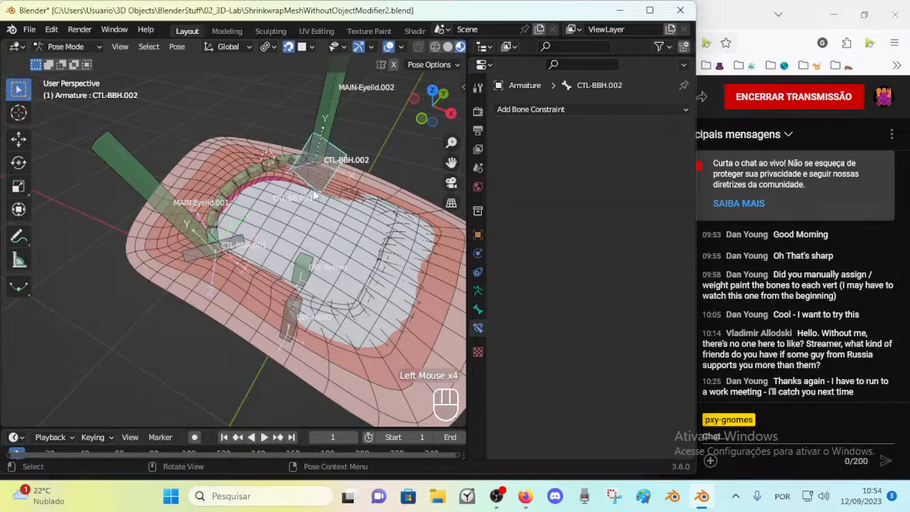
{"action": "left_click", "coordinate": [479, 290]}
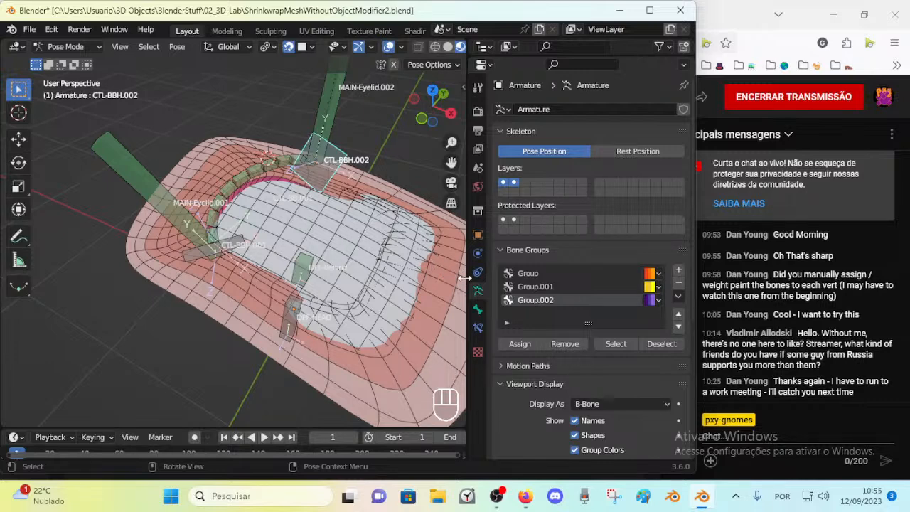
{"action": "left_click", "coordinate": [478, 327]}
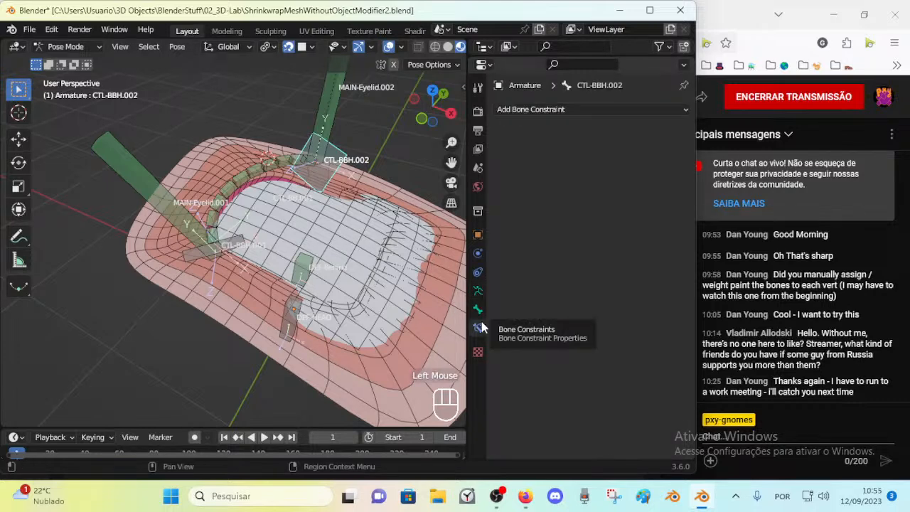
{"action": "left_click", "coordinate": [508, 110]}
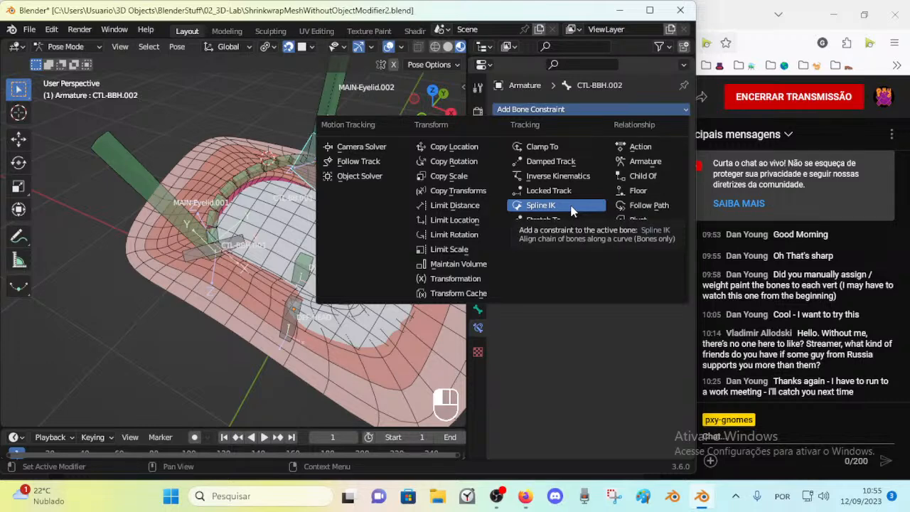
{"action": "key", "text": "Escape"}
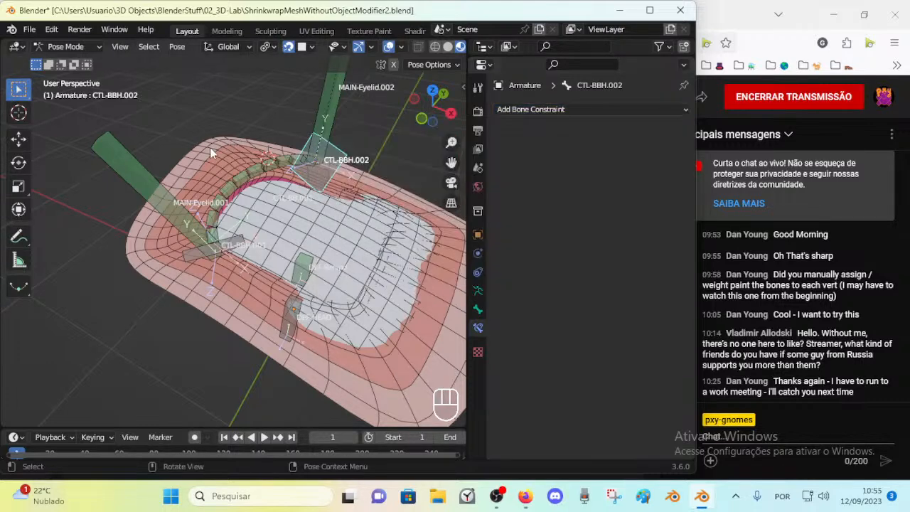
Save the blend file and select all of the armature's pose bones
{"action": "middle_click_drag", "start_coordinate": [263, 167], "coordinate": [135, 131]}
{"action": "key", "text": "ctrl+s"}
{"action": "scroll", "coordinate": [113, 106], "scroll_direction": "down", "scroll_amount": 3}
{"action": "left_click", "coordinate": [54, 31]}
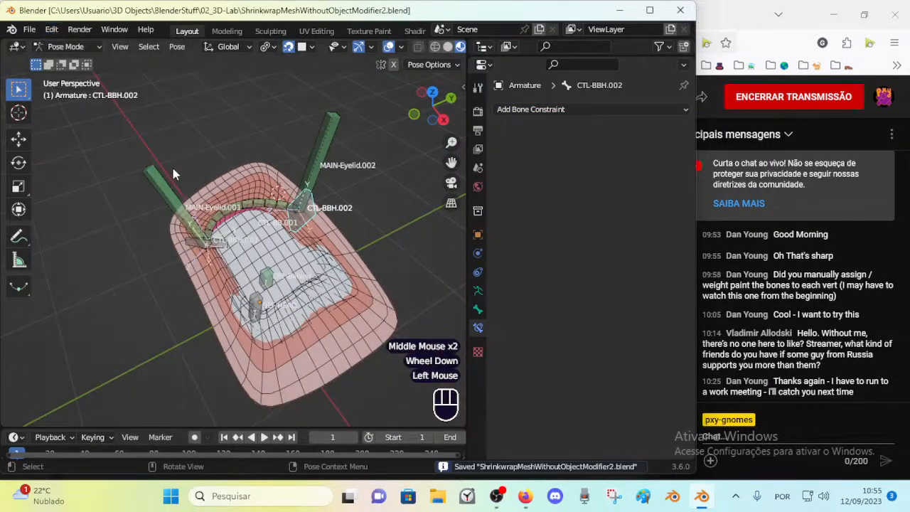
{"action": "scroll", "coordinate": [173, 170], "scroll_direction": "up", "scroll_amount": 2}
{"action": "left_click", "coordinate": [238, 202]}
{"action": "middle_click_drag", "start_coordinate": [220, 166], "coordinate": [240, 117]}
{"action": "key", "text": "a"}
{"action": "key", "text": "alt+q"}
{"action": "key", "text": "alt+q"}
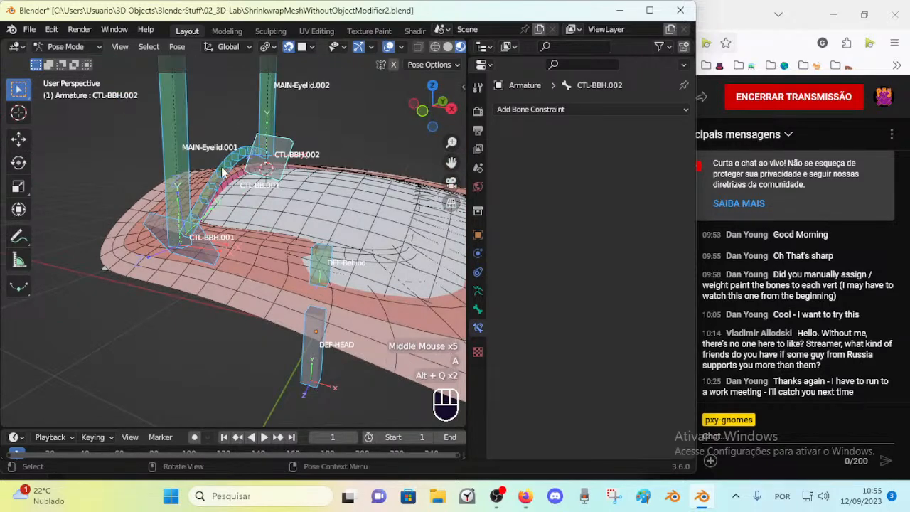
Rotate MAIN-Eyelid.001 to tilt it outward and bend the eyelid's near end
{"action": "left_click", "coordinate": [182, 139]}
{"action": "middle_click_drag", "start_coordinate": [181, 140], "coordinate": [246, 148]}
{"action": "key", "text": "r"}
{"action": "left_click", "coordinate": [150, 145]}
Slide MAIN-Eyelid.002 repeatedly across the eye's surface to test how the eyelid's far corner follows
{"action": "left_click", "coordinate": [328, 98]}
{"action": "middle_click_drag", "start_coordinate": [324, 147], "coordinate": [280, 171], "text": "shift"}
{"action": "key", "text": "g"}
{"action": "left_click", "coordinate": [308, 178]}
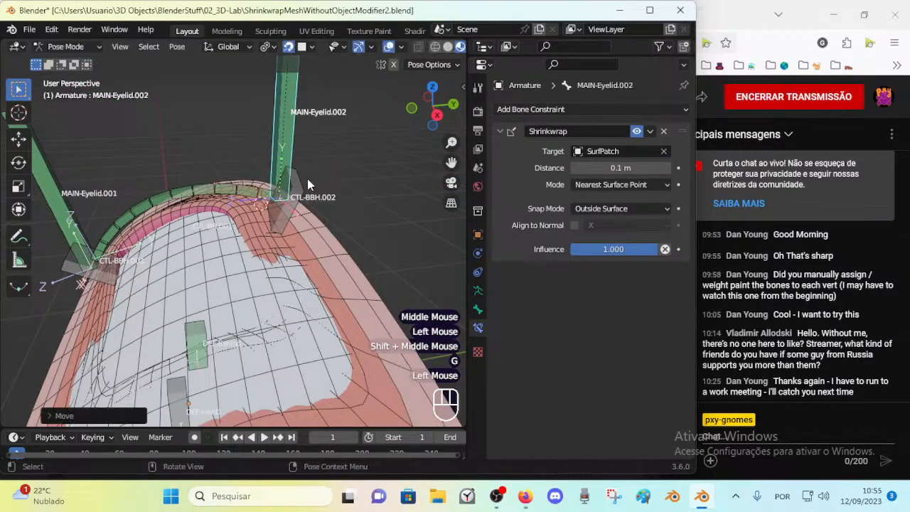
{"action": "key", "text": "g"}
{"action": "left_click", "coordinate": [335, 178]}
{"action": "middle_click_drag", "start_coordinate": [335, 179], "coordinate": [302, 208]}
{"action": "key", "text": "g"}
{"action": "left_click", "coordinate": [361, 204]}
{"action": "key", "text": "g"}
{"action": "left_click", "coordinate": [313, 203]}
Rotate MAIN-Eyelid.002 and move it back over the eye to reshape the far corner
{"action": "key", "text": "r"}
{"action": "left_click", "coordinate": [400, 226]}
{"action": "key", "text": "g"}
{"action": "left_click", "coordinate": [317, 232]}
{"action": "key", "text": "g"}
{"action": "left_click", "coordinate": [281, 261]}
{"action": "middle_click_drag", "start_coordinate": [280, 263], "coordinate": [308, 251]}
{"action": "key", "text": "g"}
{"action": "left_click", "coordinate": [292, 248]}
Move MAIN-Eyelid.001 over the eye and back to the near corner, and rotate it to arch the eyelid edge
{"action": "middle_click_drag", "start_coordinate": [177, 264], "coordinate": [228, 240]}
{"action": "left_click", "coordinate": [82, 288]}
{"action": "key", "text": "g"}
{"action": "left_click", "coordinate": [106, 302]}
{"action": "middle_click_drag", "start_coordinate": [106, 301], "coordinate": [246, 279]}
{"action": "key", "text": "g"}
{"action": "left_click", "coordinate": [348, 284]}
{"action": "middle_click_drag", "start_coordinate": [348, 284], "coordinate": [250, 290]}
{"action": "key", "text": "g"}
{"action": "left_click", "coordinate": [249, 257]}
{"action": "middle_click_drag", "start_coordinate": [250, 257], "coordinate": [229, 265]}
{"action": "key", "text": "r"}
{"action": "left_click", "coordinate": [240, 228]}
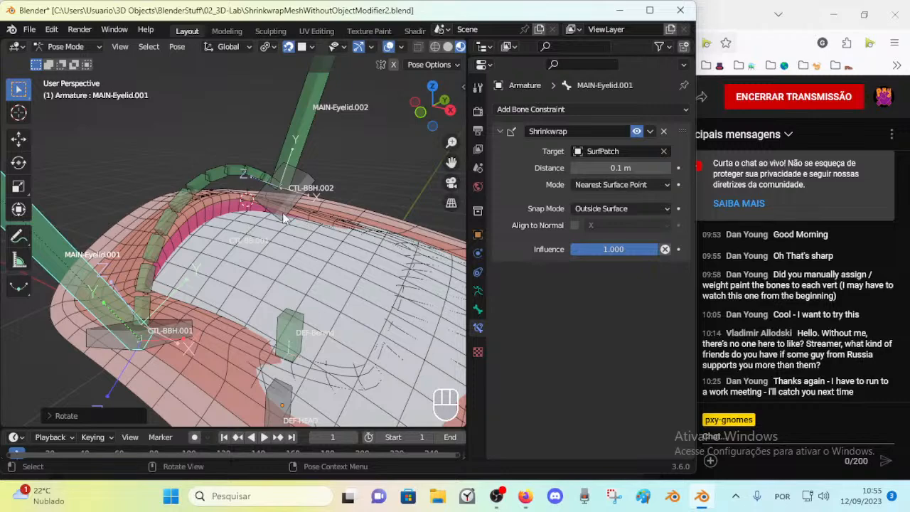
Rotate MAIN-Eyelid.002 and shift it slightly to refine the eyelid's far corner
{"action": "scroll", "coordinate": [277, 227], "scroll_direction": "down", "scroll_amount": 3}
{"action": "middle_click_drag", "start_coordinate": [240, 185], "coordinate": [234, 197]}
{"action": "left_click", "coordinate": [281, 165]}
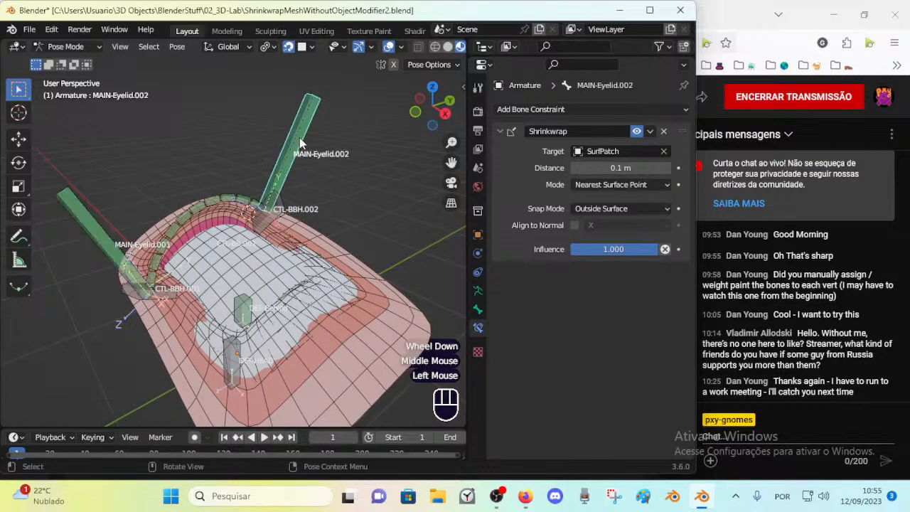
{"action": "key", "text": "r"}
{"action": "left_click", "coordinate": [285, 151]}
{"action": "key", "text": "g"}
{"action": "left_click", "coordinate": [282, 170]}
Slide MAIN-Eyelid.001 along the eye's front side and rotate it more upright
{"action": "left_click", "coordinate": [114, 252]}
{"action": "middle_click_drag", "start_coordinate": [114, 252], "coordinate": [167, 264]}
{"action": "key", "text": "g"}
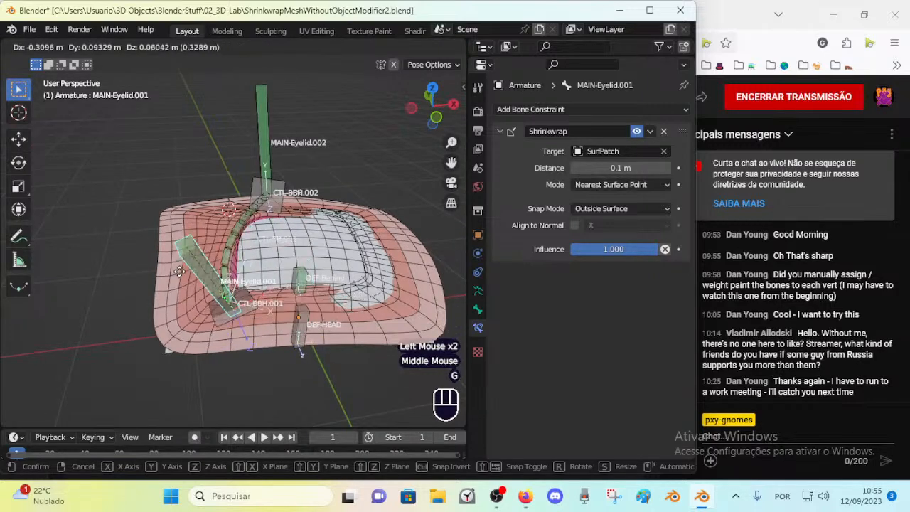
{"action": "left_click", "coordinate": [237, 274]}
{"action": "middle_click_drag", "start_coordinate": [277, 267], "coordinate": [261, 272]}
{"action": "key", "text": "g"}
{"action": "left_click", "coordinate": [253, 263]}
{"action": "key", "text": "g"}
{"action": "left_click", "coordinate": [220, 244]}
{"action": "key", "text": "r"}
{"action": "left_click", "coordinate": [235, 262]}
Shift MAIN-Eyelid.001 back toward the outer corner and rotate it so it leans toward the eye
{"action": "middle_click_drag", "start_coordinate": [236, 262], "coordinate": [251, 259]}
{"action": "key", "text": "g"}
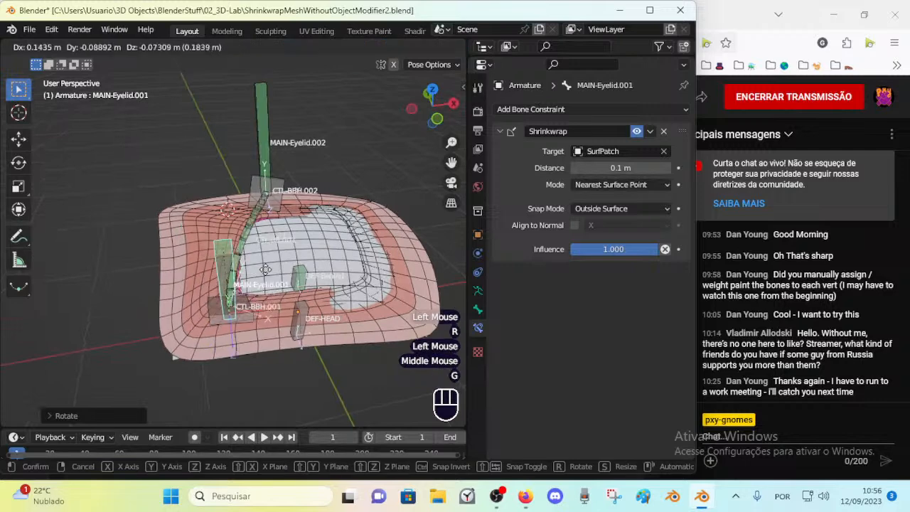
{"action": "left_click", "coordinate": [224, 261]}
{"action": "key", "text": "g"}
{"action": "left_click", "coordinate": [244, 265]}
{"action": "key", "text": "r"}
{"action": "left_click", "coordinate": [291, 232]}
{"action": "key", "text": "g"}
{"action": "left_click", "coordinate": [304, 227]}
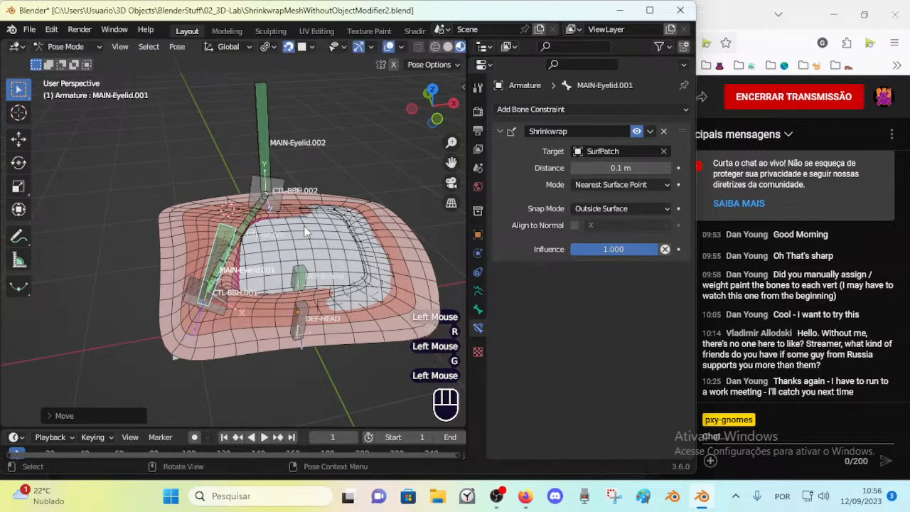
Rotate and reposition MAIN-Eyelid.002 to adjust its tilt at the far corner
{"action": "left_click", "coordinate": [260, 153]}
{"action": "key", "text": "r"}
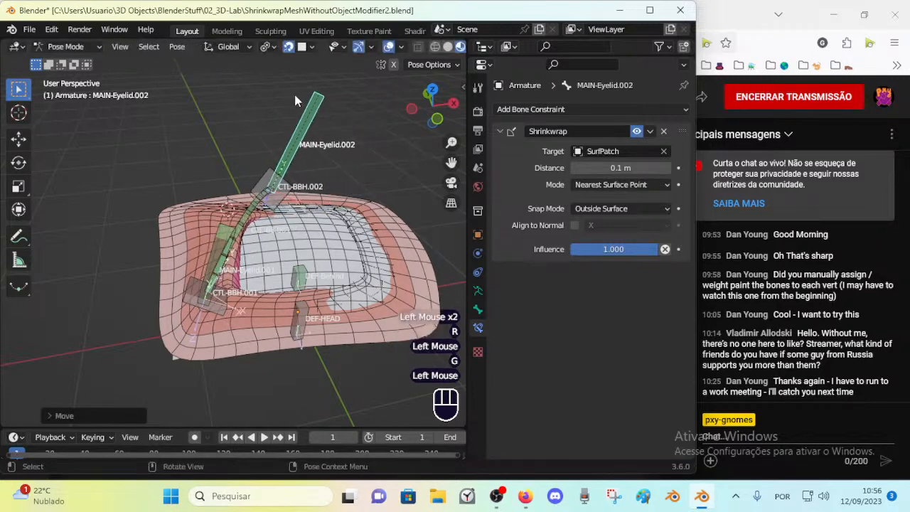
{"action": "left_click", "coordinate": [325, 129]}
Move MAIN-Eyelid.001 inward over the eye and rotate it so it leans away from the eye
{"action": "left_click", "coordinate": [218, 299]}
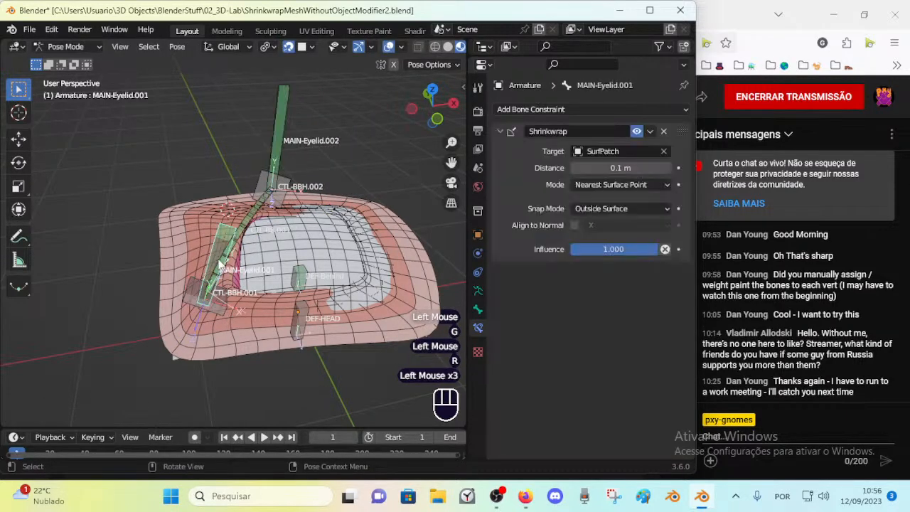
{"action": "left_click", "coordinate": [218, 260]}
{"action": "key", "text": "g"}
{"action": "left_click", "coordinate": [304, 265]}
{"action": "key", "text": "r"}
{"action": "left_click", "coordinate": [277, 215]}
{"action": "key", "text": "g"}
{"action": "left_click", "coordinate": [310, 227]}
Move MAIN-Eyelid.002 out to the patch's outer corner and partway back toward the eye
{"action": "left_click", "coordinate": [274, 140]}
{"action": "key", "text": "g"}
{"action": "left_click", "coordinate": [169, 141]}
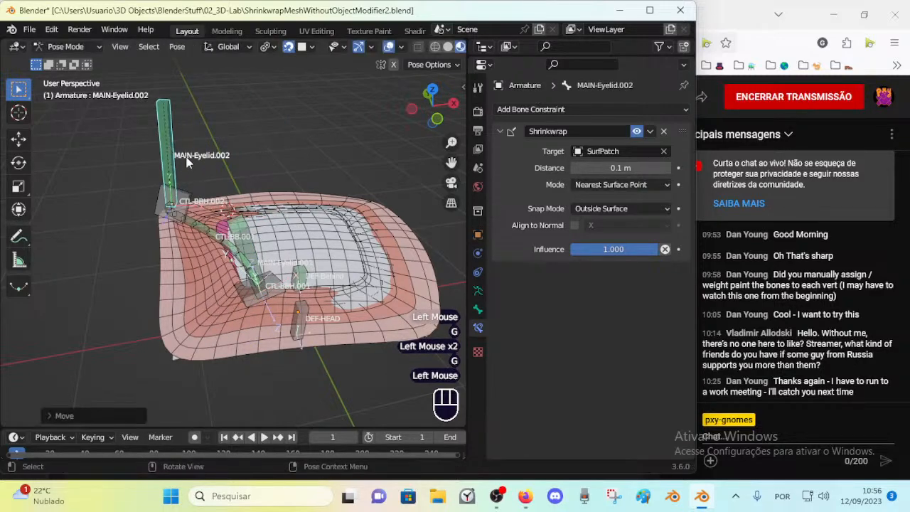
{"action": "key", "text": "g"}
{"action": "left_click", "coordinate": [223, 148]}
{"action": "middle_click_drag", "start_coordinate": [224, 151], "coordinate": [153, 189]}
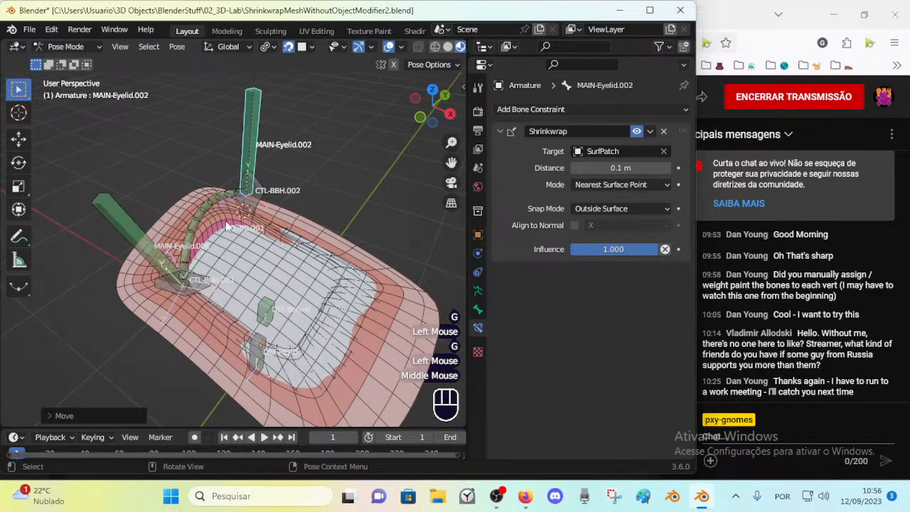
Pull MAIN-Eyelid.001 outward to the near outer corner so the eyelid opens off the eye
{"action": "left_click", "coordinate": [154, 268]}
{"action": "key", "text": "g"}
{"action": "left_click", "coordinate": [108, 250]}
{"action": "key", "text": "g"}
{"action": "left_click", "coordinate": [119, 223]}
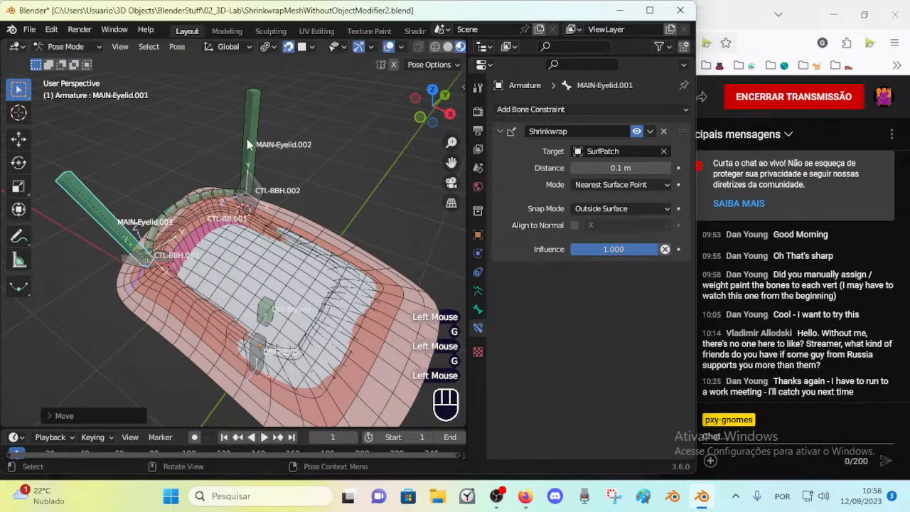
Slide MAIN-Eyelid.002 outward and back along the far corner of the patch
{"action": "left_click", "coordinate": [248, 132]}
{"action": "key", "text": "g"}
{"action": "left_click", "coordinate": [226, 122]}
{"action": "middle_click_drag", "start_coordinate": [204, 188], "coordinate": [224, 177]}
{"action": "key", "text": "g"}
{"action": "left_click", "coordinate": [274, 166]}
Reposition MAIN-Eyelid.001 at the near outer corner and rotate it so it leans away from the eye
{"action": "key", "text": "g"}
{"action": "left_click", "coordinate": [251, 284]}
{"action": "key", "text": "g"}
{"action": "left_click", "coordinate": [260, 292]}
{"action": "key", "text": "r"}
{"action": "left_click", "coordinate": [215, 250]}
{"action": "key", "text": "r"}
{"action": "left_click", "coordinate": [249, 243]}
{"action": "key", "text": "g"}
{"action": "left_click", "coordinate": [230, 249]}
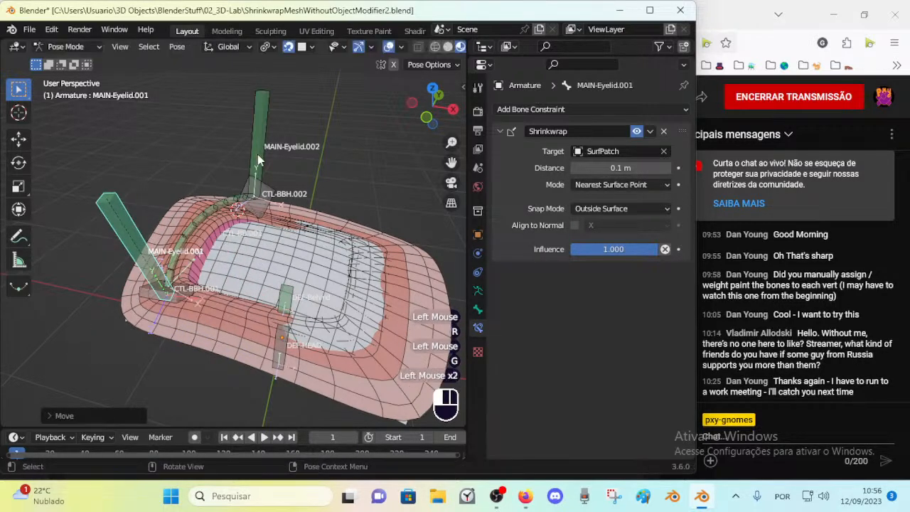
Slide MAIN-Eyelid.002 toward the eye and back out to the patch's far outer corner
{"action": "left_click", "coordinate": [258, 160]}
{"action": "key", "text": "g"}
{"action": "left_click", "coordinate": [214, 142]}
{"action": "key", "text": "g"}
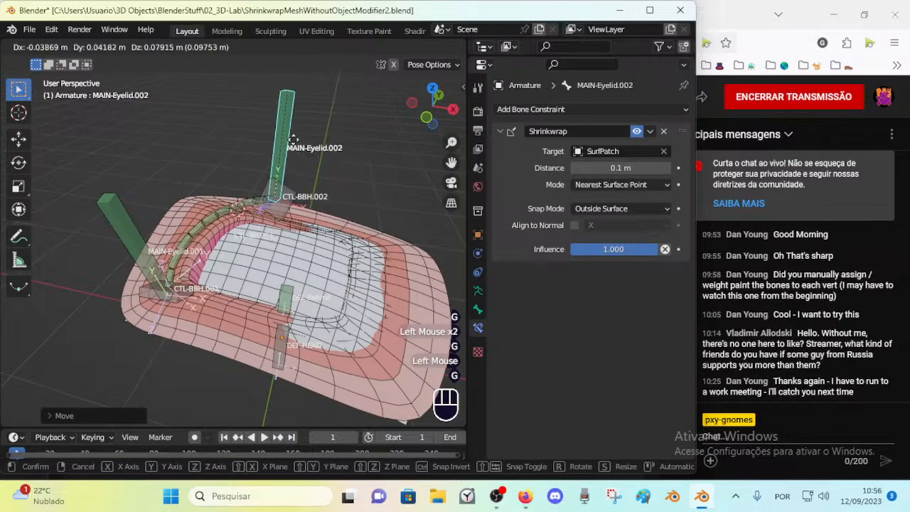
{"action": "left_click", "coordinate": [228, 139]}
Slide MAIN-Eyelid.001 back and forth along the near edge of the patch, ending closer to the eye
{"action": "left_click", "coordinate": [137, 229]}
{"action": "key", "text": "g"}
{"action": "left_click", "coordinate": [170, 265]}
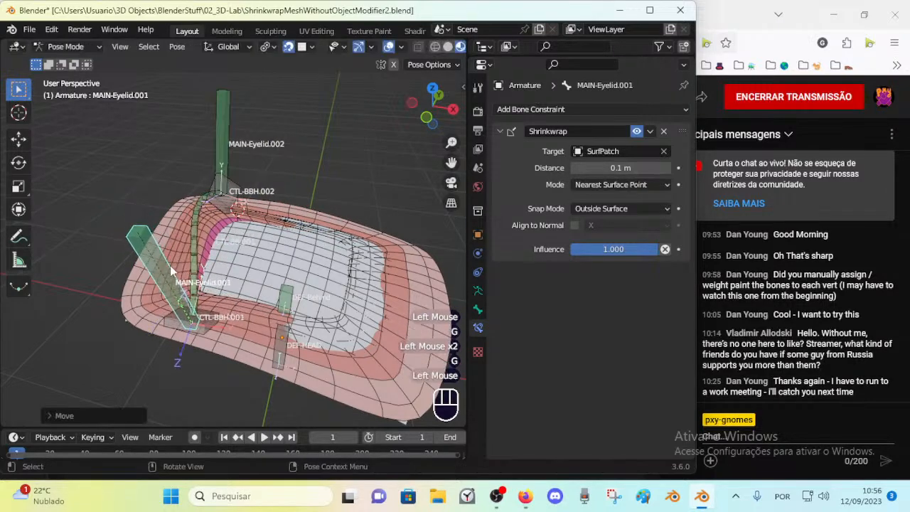
{"action": "middle_click_drag", "start_coordinate": [171, 270], "coordinate": [125, 266]}
{"action": "key", "text": "g"}
{"action": "left_click", "coordinate": [176, 281]}
{"action": "middle_click_drag", "start_coordinate": [176, 281], "coordinate": [167, 320]}
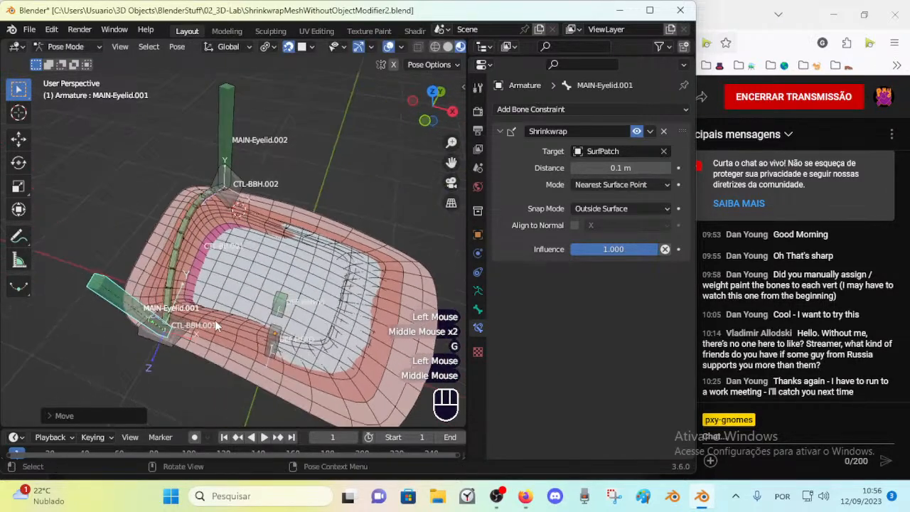
{"action": "key", "text": "g"}
Rotate MAIN-Eyelid.001 freely in trackball mode to change its tilt at the near edge
{"action": "key", "text": "r"}
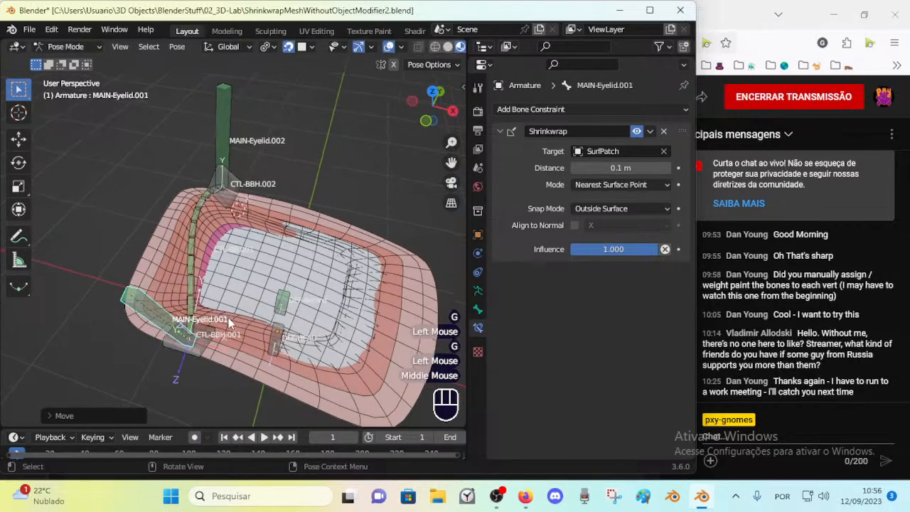
{"action": "left_click", "coordinate": [224, 293]}
{"action": "middle_click_drag", "start_coordinate": [224, 293], "coordinate": [238, 313]}
{"action": "key", "text": "r"}
{"action": "key", "text": "r"}
{"action": "left_click", "coordinate": [279, 348]}
Shift MAIN-Eyelid.001 slightly on the patch and rotate it to a steeper, more upright angle
{"action": "key", "text": "g"}
{"action": "left_click", "coordinate": [280, 323]}
{"action": "key", "text": "g"}
{"action": "left_click", "coordinate": [280, 316]}
{"action": "middle_click_drag", "start_coordinate": [280, 315], "coordinate": [234, 270]}
{"action": "key", "text": "r"}
{"action": "left_click", "coordinate": [185, 214]}
{"action": "middle_click_drag", "start_coordinate": [185, 215], "coordinate": [195, 248]}
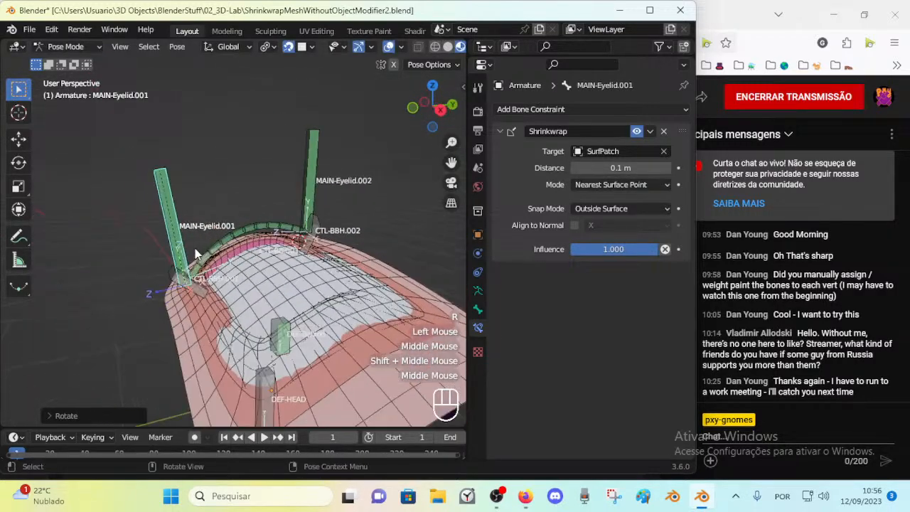
Move MAIN-Eyelid.001 outward, rotate it so it leans strongly away from the eye, and adjust its position
{"action": "scroll", "coordinate": [194, 248], "scroll_direction": "up", "scroll_amount": 2}
{"action": "key", "text": "g"}
{"action": "left_click", "coordinate": [147, 231]}
{"action": "key", "text": "r"}
{"action": "left_click", "coordinate": [213, 192]}
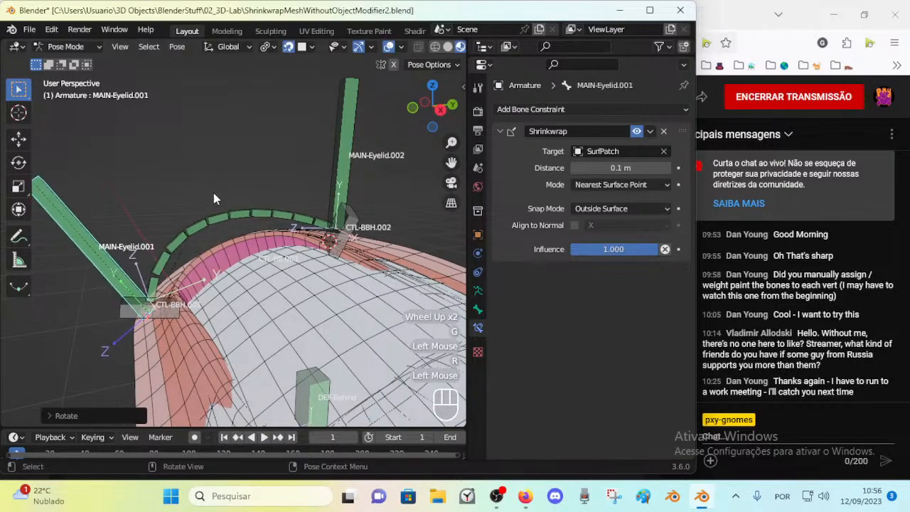
{"action": "key", "text": "g"}
{"action": "left_click", "coordinate": [203, 205]}
Select MAIN-Eyelid.002 and reposition it on the far side of the patch
{"action": "left_click", "coordinate": [381, 160]}
{"action": "middle_click_drag", "start_coordinate": [351, 165], "coordinate": [284, 213]}
{"action": "key", "text": "g"}
{"action": "left_click", "coordinate": [210, 287]}
Rotate MAIN-Eyelid.001 to a new tilt and reposition it at the near corner
{"action": "left_click", "coordinate": [139, 340]}
{"action": "key", "text": "r"}
{"action": "left_click", "coordinate": [182, 276]}
{"action": "middle_click_drag", "start_coordinate": [224, 270], "coordinate": [245, 213]}
{"action": "key", "text": "g"}
{"action": "left_click", "coordinate": [198, 258]}
{"action": "middle_click_drag", "start_coordinate": [198, 262], "coordinate": [221, 242]}
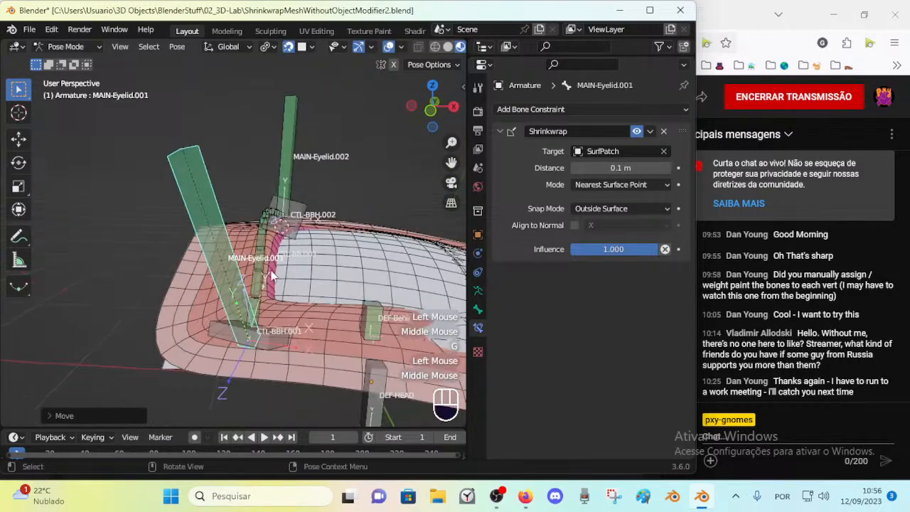
Slide MAIN-Eyelid.001 repeatedly across the near side of the eye to test how the eyelid follows
{"action": "key", "text": "g"}
{"action": "left_click", "coordinate": [358, 287]}
{"action": "key", "text": "g"}
{"action": "left_click", "coordinate": [233, 280]}
{"action": "middle_click_drag", "start_coordinate": [233, 281], "coordinate": [243, 250]}
{"action": "key", "text": "g"}
{"action": "left_click", "coordinate": [147, 247]}
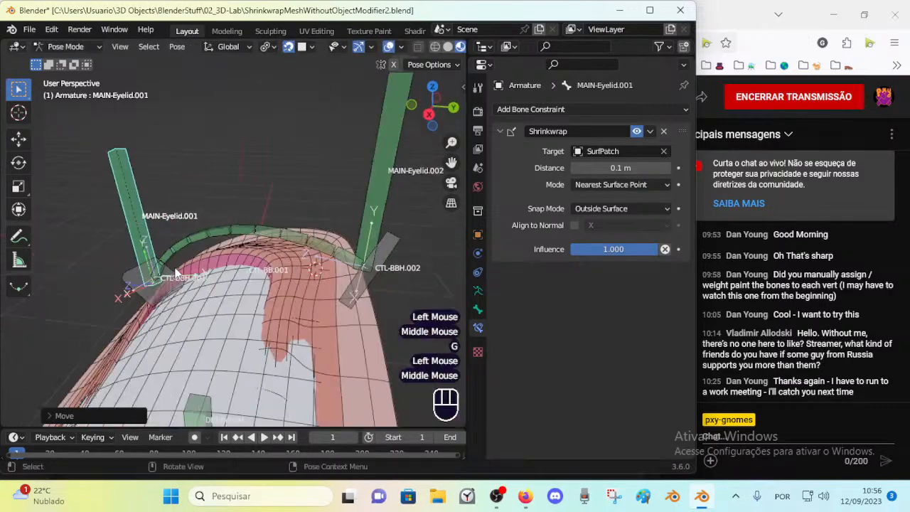
{"action": "scroll", "coordinate": [175, 276], "scroll_direction": "down", "scroll_amount": 1}
{"action": "key", "text": "g"}
{"action": "left_click", "coordinate": [341, 229]}
Select MAIN-Eyelid.002 and slide it up and down over the far side of the patch
{"action": "left_click", "coordinate": [343, 229]}
{"action": "key", "text": "g"}
{"action": "left_click", "coordinate": [332, 302]}
{"action": "key", "text": "g"}
{"action": "left_click", "coordinate": [321, 214]}
{"action": "middle_click_drag", "start_coordinate": [321, 214], "coordinate": [317, 307]}
{"action": "key", "text": "g"}
{"action": "left_click", "coordinate": [322, 183]}
Adjust MAIN-Eyelid.002's position at the far corner and rotate it slightly
{"action": "key", "text": "g"}
{"action": "left_click", "coordinate": [344, 202]}
{"action": "key", "text": "r"}
{"action": "left_click", "coordinate": [353, 219]}
{"action": "key", "text": "g"}
{"action": "left_click", "coordinate": [311, 202]}
Slide MAIN-Eyelid.002 back and forth along the far edge, ending closer to the eye
{"action": "middle_click_drag", "start_coordinate": [208, 263], "coordinate": [288, 270]}
{"action": "key", "text": "g"}
{"action": "left_click", "coordinate": [254, 300]}
{"action": "key", "text": "g"}
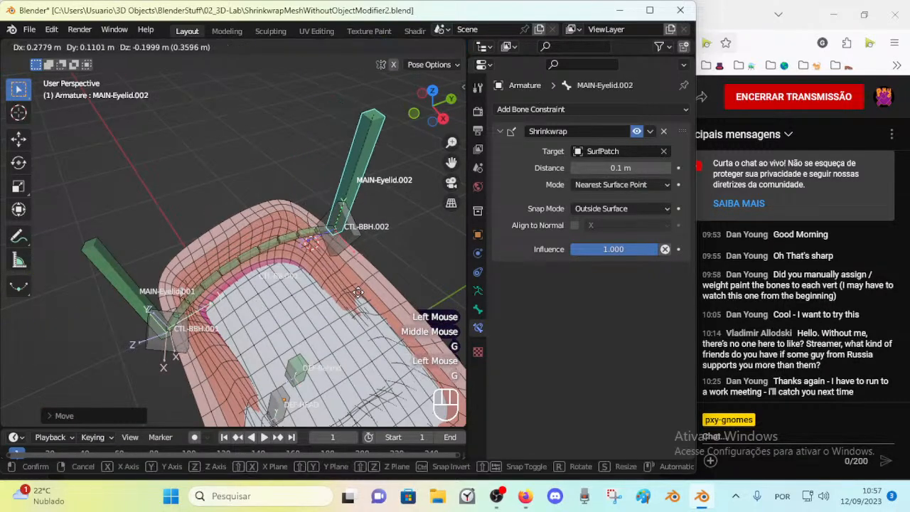
{"action": "left_click", "coordinate": [282, 287]}
{"action": "key", "text": "g"}
{"action": "left_click", "coordinate": [334, 309]}
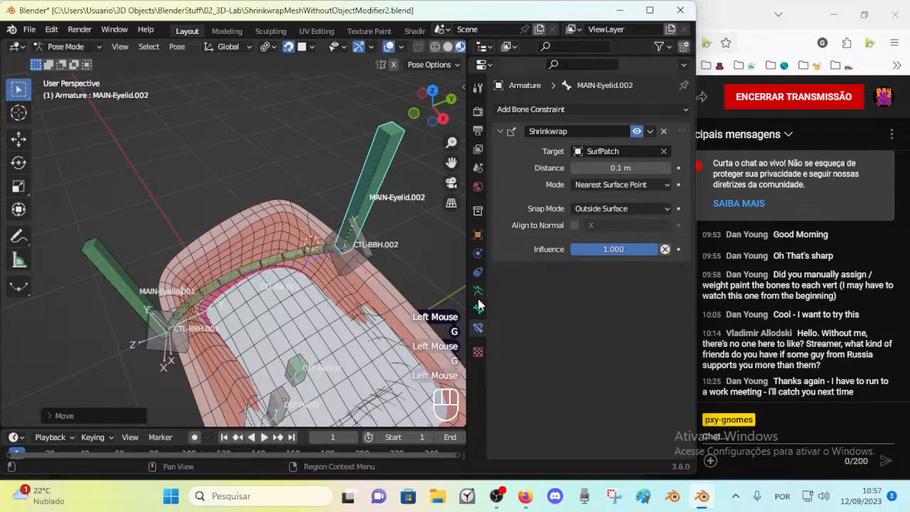
Select the SurfPatch.001 mesh in Object Mode and review its modifier stack and the available modifier types
{"action": "key", "text": "ctrl+Tab"}
{"action": "left_click", "coordinate": [316, 212]}
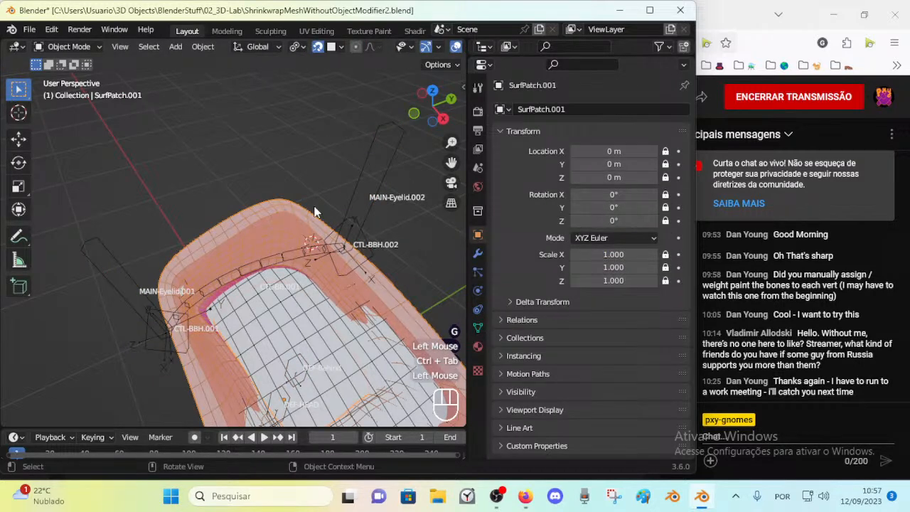
{"action": "left_click", "coordinate": [478, 255]}
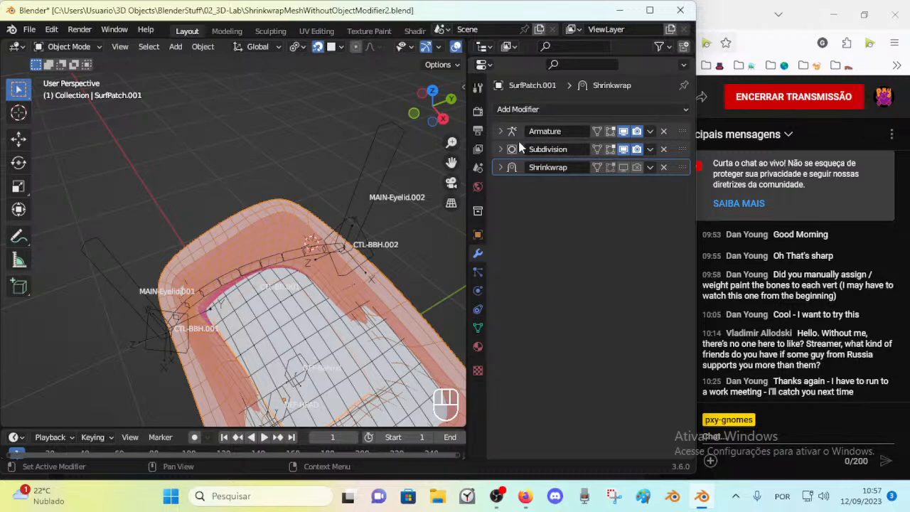
{"action": "left_click", "coordinate": [550, 109]}
{"action": "left_click", "coordinate": [547, 109]}
{"action": "left_click", "coordinate": [549, 110]}
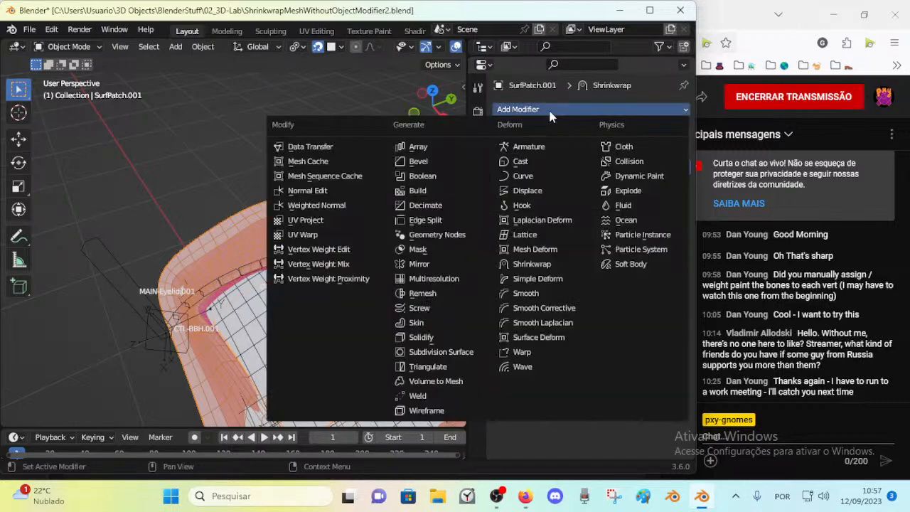
{"action": "left_click", "coordinate": [550, 112]}
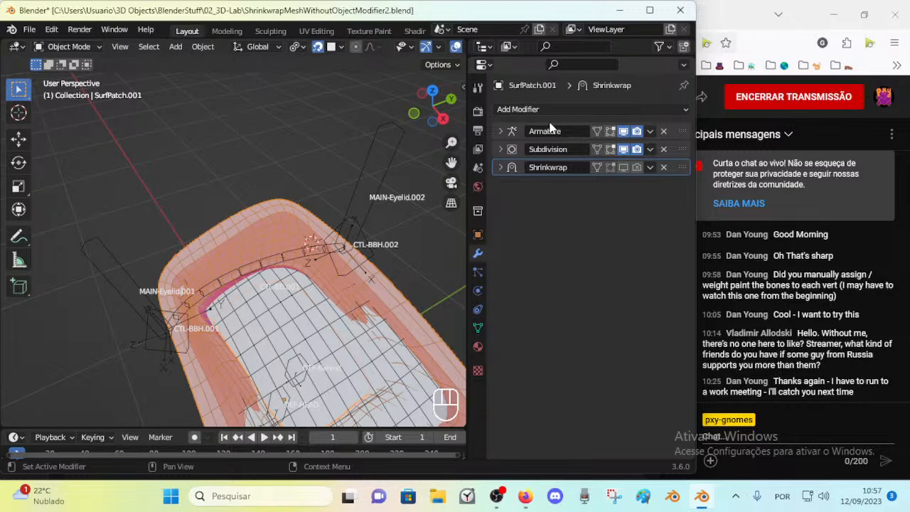
Return the armature to Pose Mode and slide MAIN-Eyelid.001 inward and back out along the near corner
{"action": "middle_click_drag", "start_coordinate": [372, 187], "coordinate": [300, 177]}
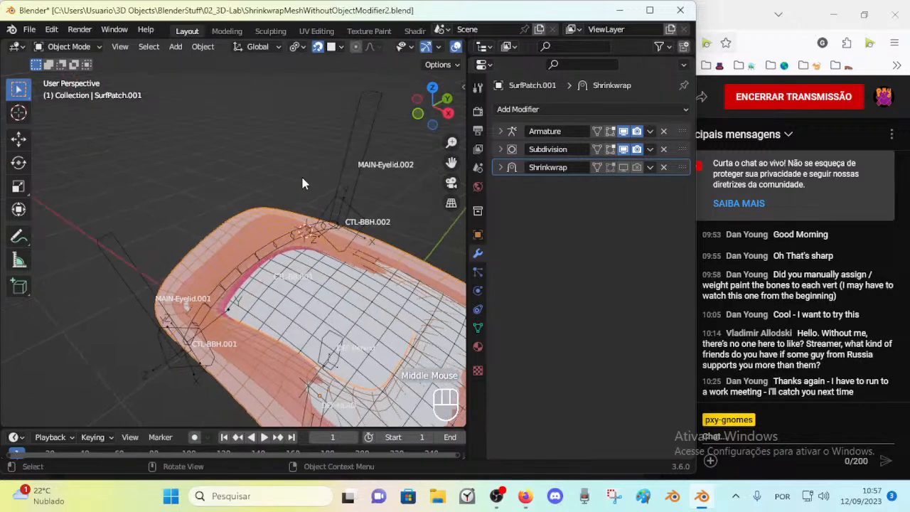
{"action": "left_click", "coordinate": [135, 287]}
{"action": "key", "text": "ctrl+Tab"}
{"action": "left_click", "coordinate": [142, 291]}
{"action": "key", "text": "g"}
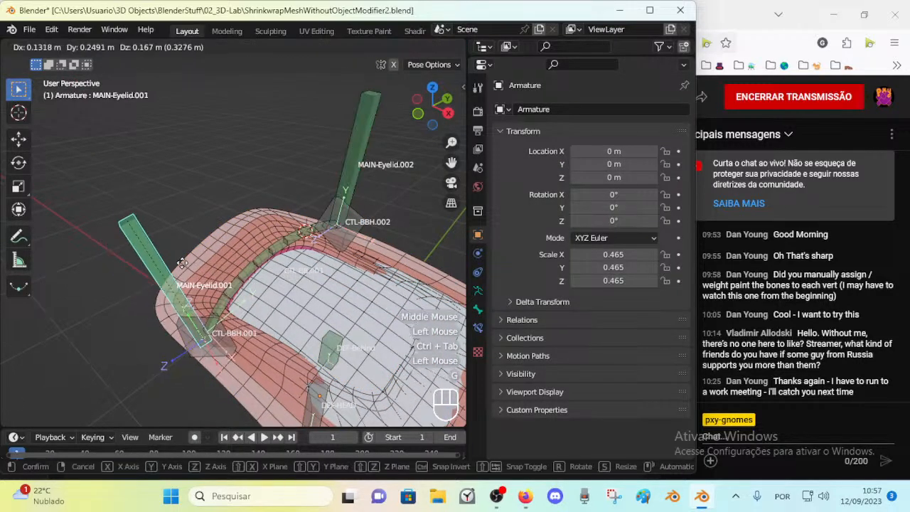
{"action": "left_click", "coordinate": [179, 260]}
{"action": "key", "text": "g"}
{"action": "left_click", "coordinate": [181, 224]}
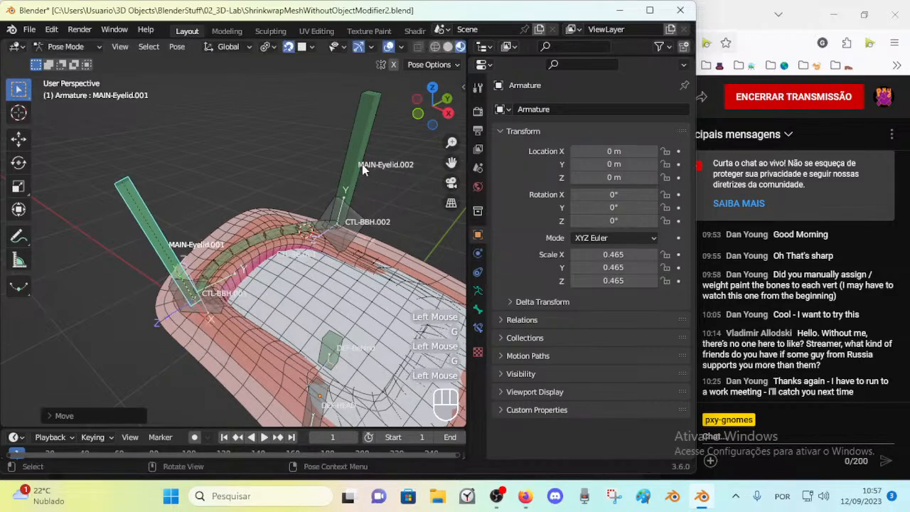
Move MAIN-Eyelid.002 outward and back along the far corner to test the eyelid's curve over the eye
{"action": "left_click", "coordinate": [359, 181]}
{"action": "key", "text": "g"}
{"action": "left_click", "coordinate": [330, 175]}
{"action": "middle_click_drag", "start_coordinate": [330, 174], "coordinate": [377, 177]}
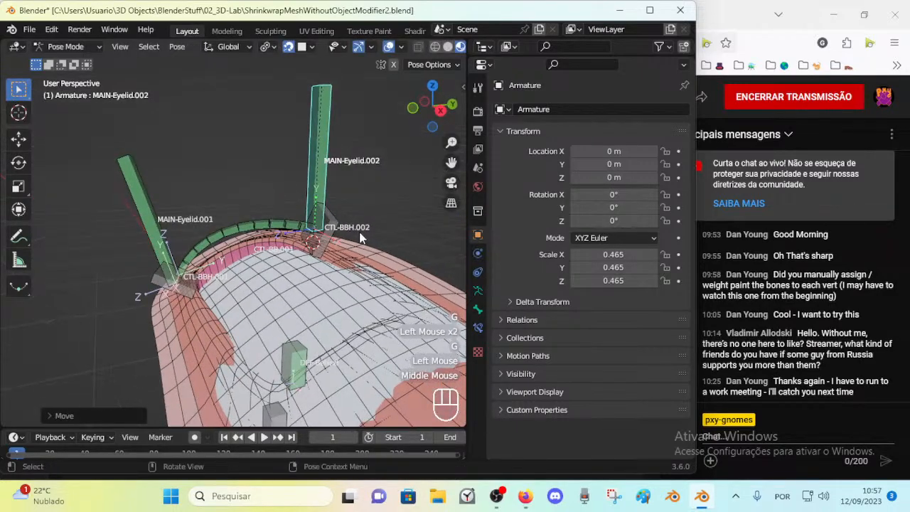
{"action": "key", "text": "g"}
{"action": "left_click", "coordinate": [395, 178]}
{"action": "middle_click_drag", "start_coordinate": [369, 250], "coordinate": [334, 241]}
{"action": "key", "text": "g"}
{"action": "left_click", "coordinate": [300, 209]}
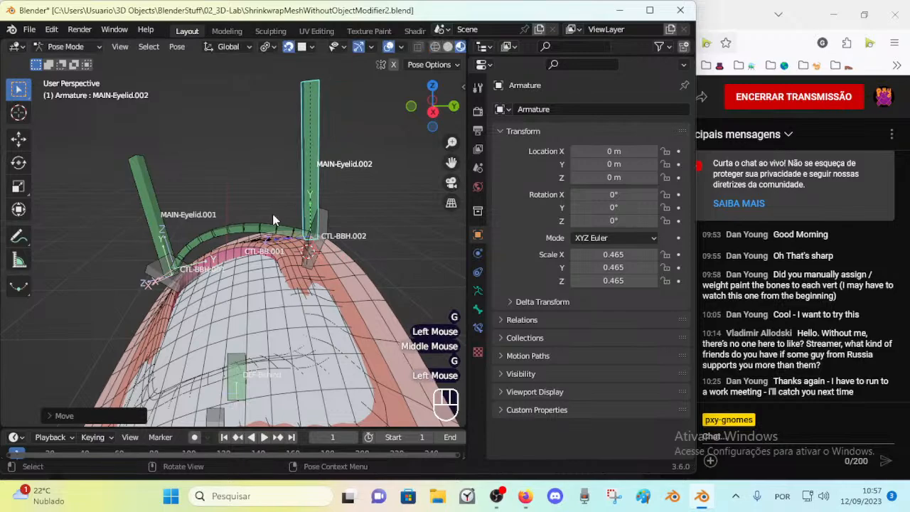
Select MAIN-Eyelid.001 and slide it along the near edge toward the eye and partly back
{"action": "middle_click_drag", "start_coordinate": [169, 234], "coordinate": [247, 282]}
{"action": "left_click", "coordinate": [193, 277]}
{"action": "middle_click_drag", "start_coordinate": [193, 277], "coordinate": [248, 334]}
{"action": "key", "text": "g"}
{"action": "left_click", "coordinate": [301, 321]}
{"action": "middle_click_drag", "start_coordinate": [301, 322], "coordinate": [288, 273]}
{"action": "key", "text": "g"}
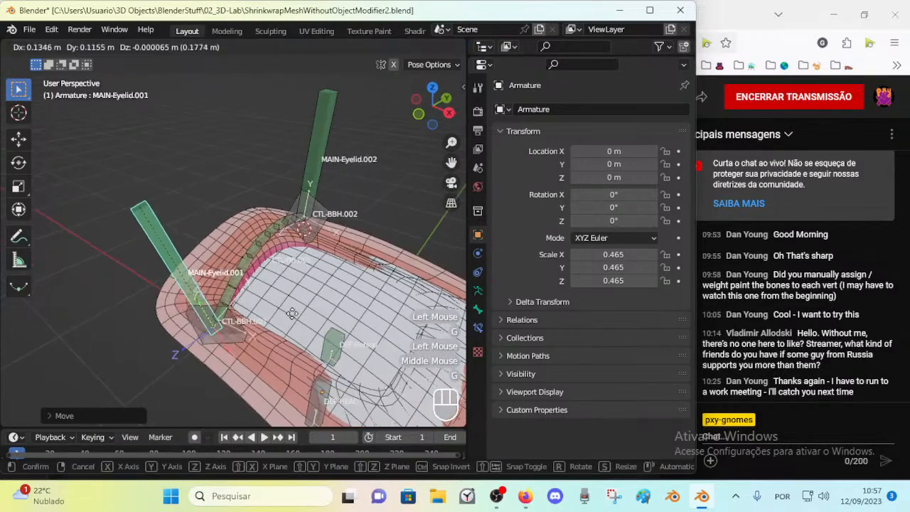
{"action": "left_click", "coordinate": [289, 263]}
Select MAIN-Eyelid.002 and slide it toward the eye along the far edge, then back outward
{"action": "left_click", "coordinate": [321, 165]}
{"action": "key", "text": "g"}
{"action": "left_click", "coordinate": [359, 204]}
{"action": "key", "text": "g"}
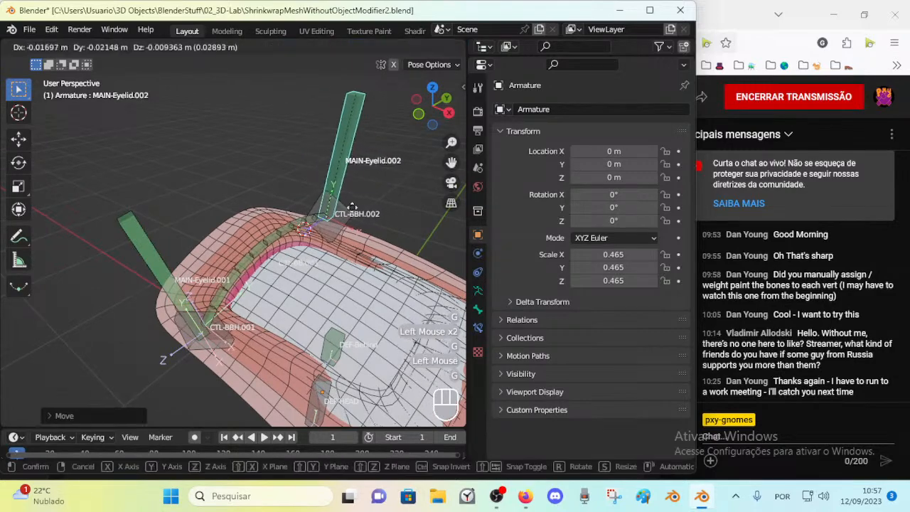
{"action": "left_click", "coordinate": [286, 238]}
Slide MAIN-Eyelid.002 repeatedly over the far side of the patch to check the eyelid from a low angle
{"action": "middle_click_drag", "start_coordinate": [286, 238], "coordinate": [279, 202]}
{"action": "scroll", "coordinate": [279, 202], "scroll_direction": "up", "scroll_amount": 2}
{"action": "key", "text": "g"}
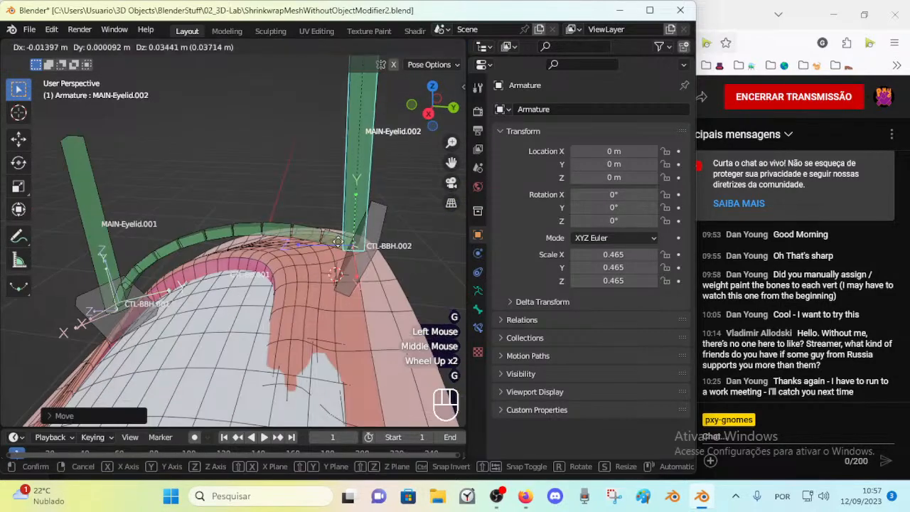
{"action": "left_click", "coordinate": [306, 181]}
{"action": "key", "text": "g"}
{"action": "left_click", "coordinate": [319, 231]}
{"action": "middle_click_drag", "start_coordinate": [299, 274], "coordinate": [334, 303]}
{"action": "key", "text": "g"}
{"action": "left_click", "coordinate": [393, 247]}
{"action": "middle_click_drag", "start_coordinate": [393, 247], "coordinate": [298, 313]}
{"action": "key", "text": "g"}
{"action": "left_click", "coordinate": [210, 365]}
Select MAIN-Eyelid.001 and move it outward over the near corner
{"action": "left_click", "coordinate": [188, 359]}
{"action": "left_click", "coordinate": [155, 307]}
{"action": "key", "text": "g"}
{"action": "left_click", "coordinate": [98, 282]}
{"action": "middle_click_drag", "start_coordinate": [98, 282], "coordinate": [128, 302]}
Select all bones of the armature and reset their pose transforms to the rest pose
{"action": "key", "text": "a"}
{"action": "key", "text": "alt+g"}
{"action": "key", "text": "alt+g"}
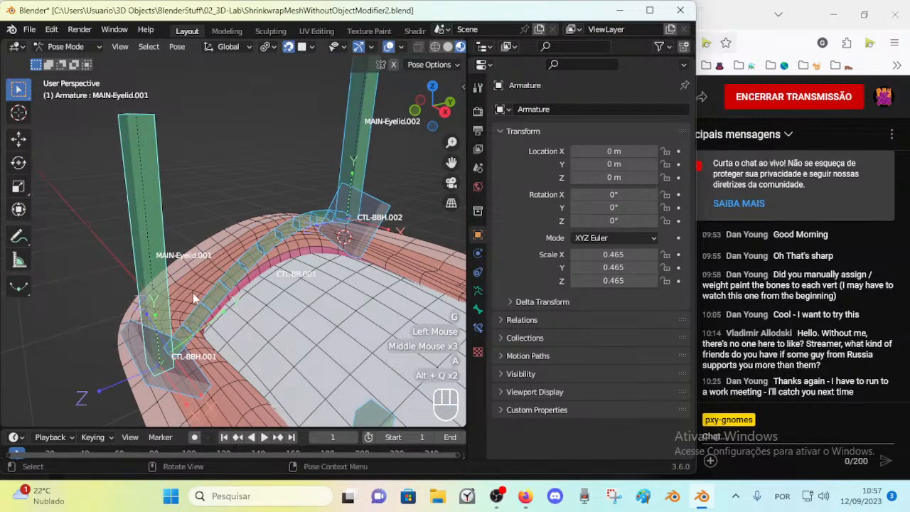
{"action": "middle_click_drag", "start_coordinate": [198, 293], "coordinate": [130, 231]}
{"action": "left_click", "coordinate": [132, 235]}
{"action": "middle_click_drag", "start_coordinate": [166, 282], "coordinate": [192, 220], "text": "shift"}
{"action": "key", "text": "r"}
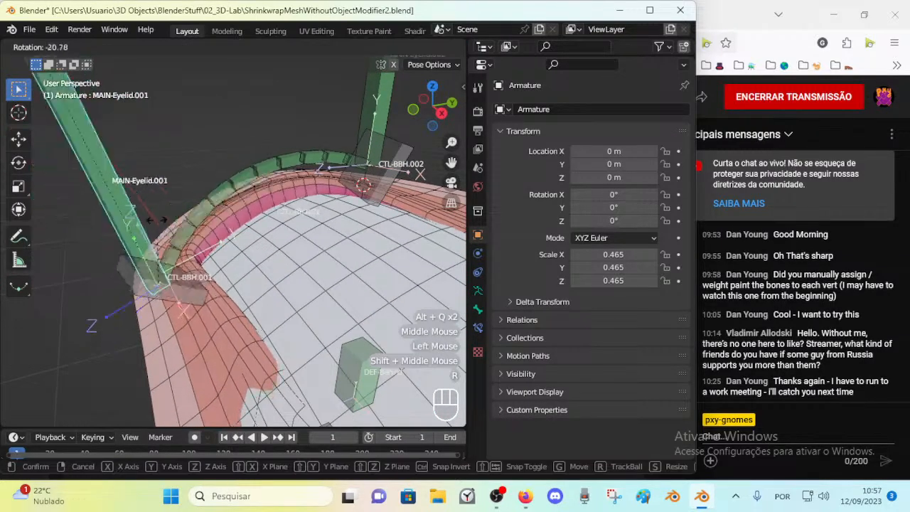
{"action": "key", "text": "Escape"}
Select the CTL-BB.001 bendy bone and save the blend file
{"action": "left_click", "coordinate": [245, 240]}
{"action": "key", "text": "ctrl+s"}
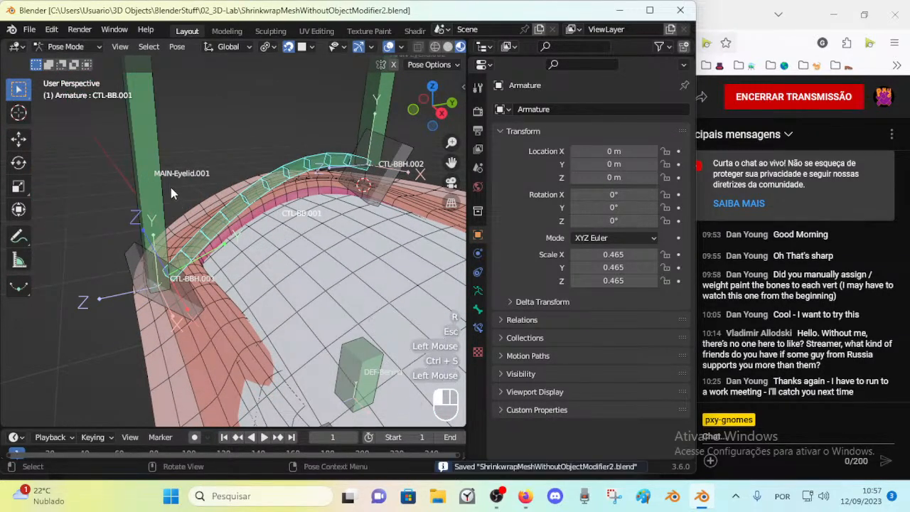
Disable the Shrinkwrap constraints on MAIN-Eyelid.001 and MAIN-Eyelid.002, and reset the pose of all bones
{"action": "left_click", "coordinate": [171, 193]}
{"action": "left_click", "coordinate": [477, 327]}
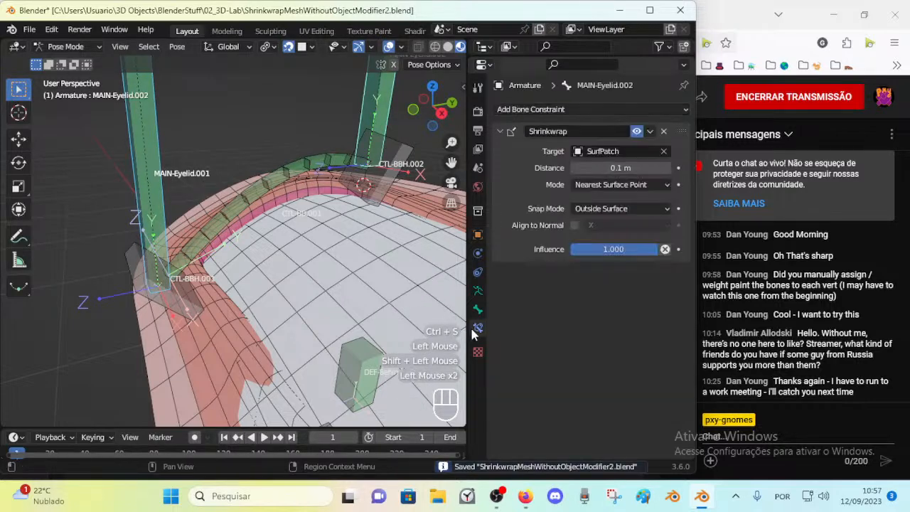
{"action": "left_click", "coordinate": [636, 131], "text": "alt"}
{"action": "key", "text": "a"}
{"action": "key", "text": "alt+q"}
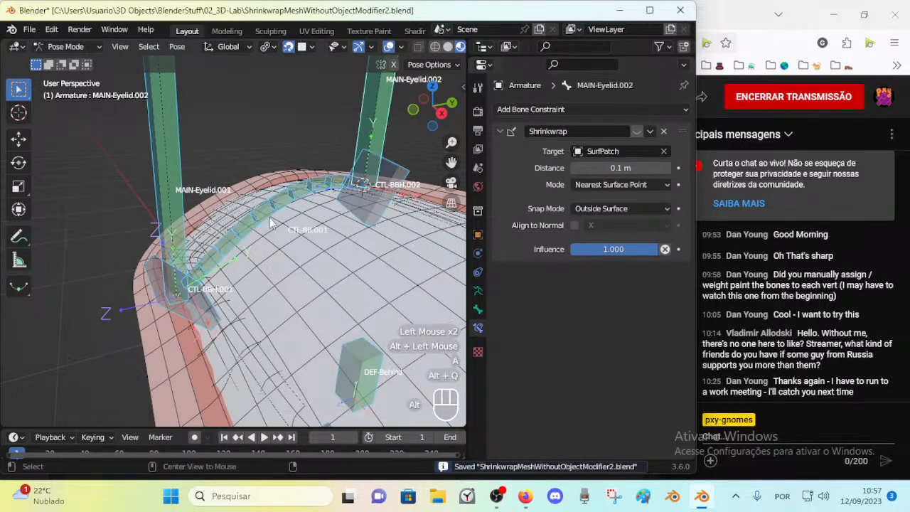
Copy the Shrinkwrap constraint from MAIN-Eyelid.001 to the CTL-BB.001 bendy bone and enable it there
{"action": "left_click", "coordinate": [259, 225]}
{"action": "left_click", "coordinate": [177, 205]}
{"action": "left_click", "coordinate": [243, 229], "text": "shift"}
{"action": "left_click", "coordinate": [191, 215], "text": "shift"}
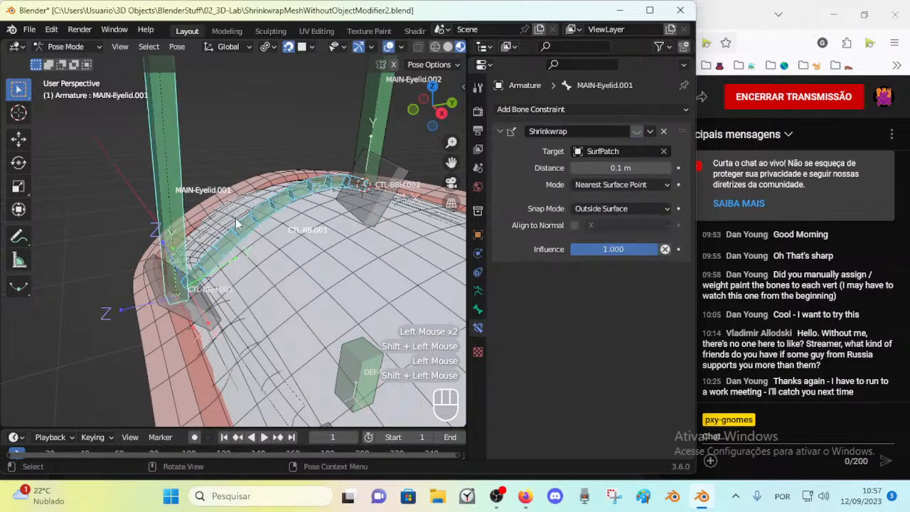
{"action": "left_click", "coordinate": [259, 249]}
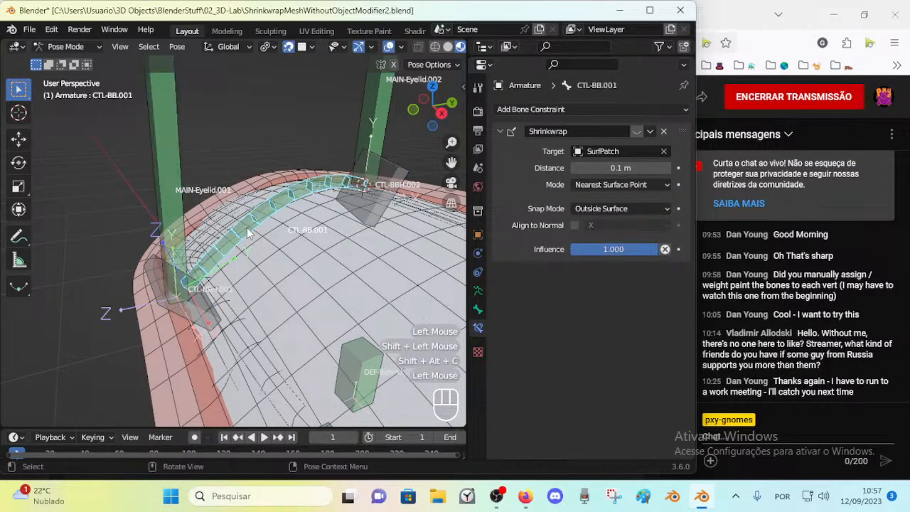
{"action": "left_click", "coordinate": [636, 132]}
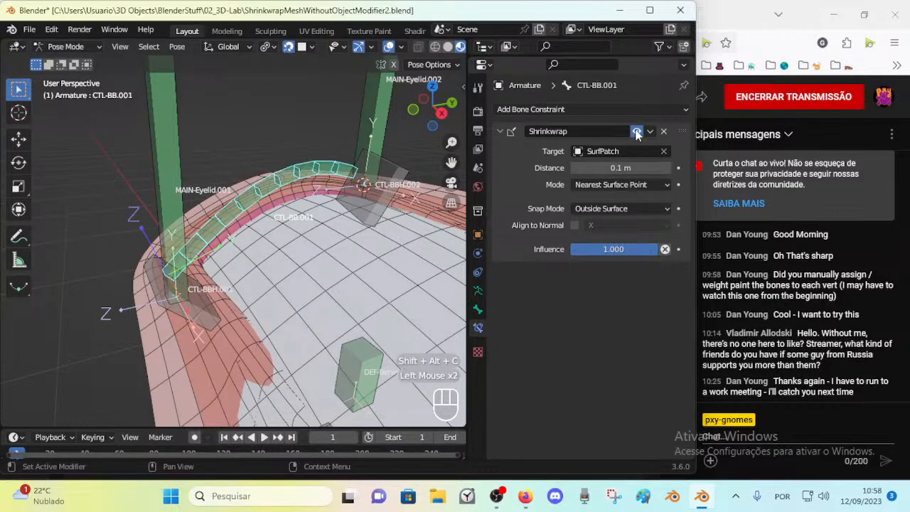
Try moving MAIN-Eyelid.002 at the far corner to test how the constrained bendy bone follows
{"action": "middle_click_drag", "start_coordinate": [347, 227], "coordinate": [387, 224]}
{"action": "left_click", "coordinate": [389, 225]}
{"action": "scroll", "coordinate": [380, 227], "scroll_direction": "down", "scroll_amount": 1}
{"action": "key", "text": "r"}
{"action": "key", "text": "Escape"}
{"action": "left_click", "coordinate": [368, 161]}
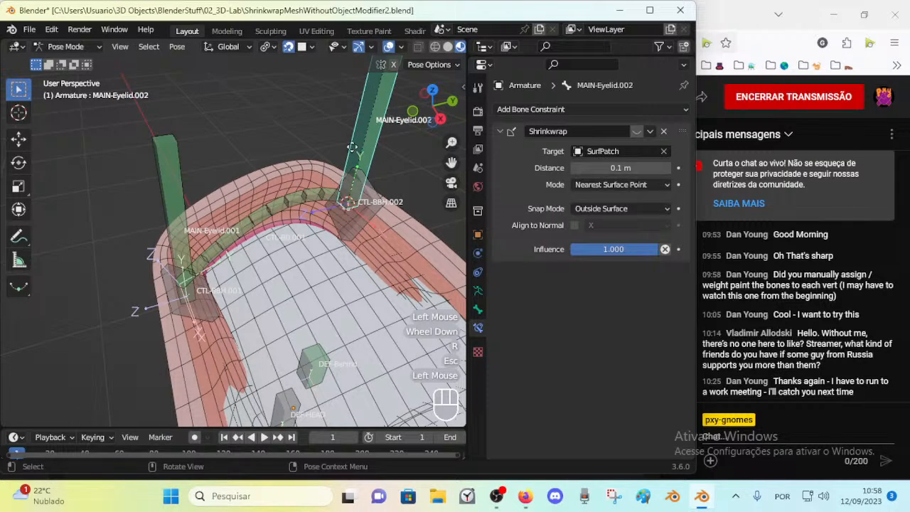
{"action": "key", "text": "g"}
{"action": "key", "text": "Escape"}
Try moving MAIN-Eyelid.001 at the near corner, and select CTL-BB.001 to check its constraint
{"action": "left_click", "coordinate": [317, 199]}
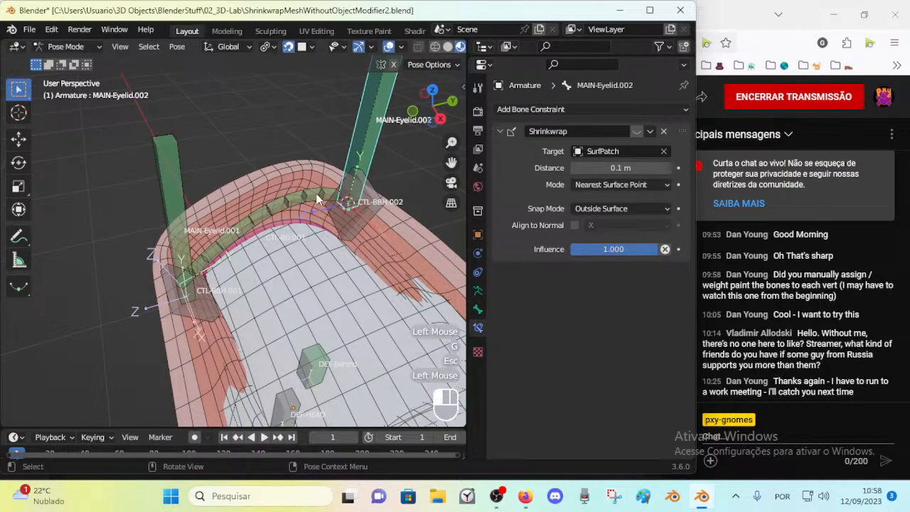
{"action": "left_click", "coordinate": [317, 199]}
{"action": "left_click", "coordinate": [179, 245]}
{"action": "key", "text": "g"}
{"action": "key", "text": "Escape"}
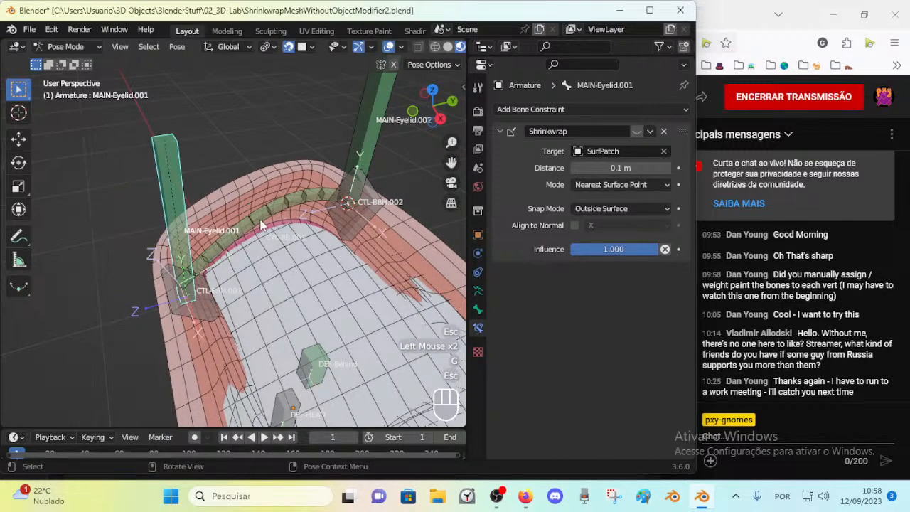
{"action": "left_click", "coordinate": [261, 225]}
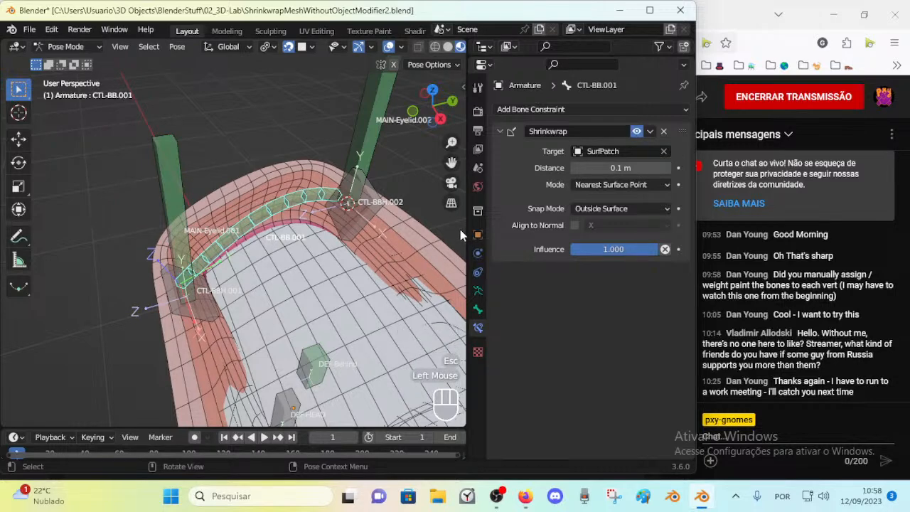
Try rotating and moving MAIN-Eyelid.002, and try rotating MAIN-Eyelid.001, to test the bendy bone's behaviour
{"action": "left_click", "coordinate": [371, 146]}
{"action": "key", "text": "r"}
{"action": "key", "text": "Escape"}
{"action": "key", "text": "g"}
{"action": "key", "text": "Escape"}
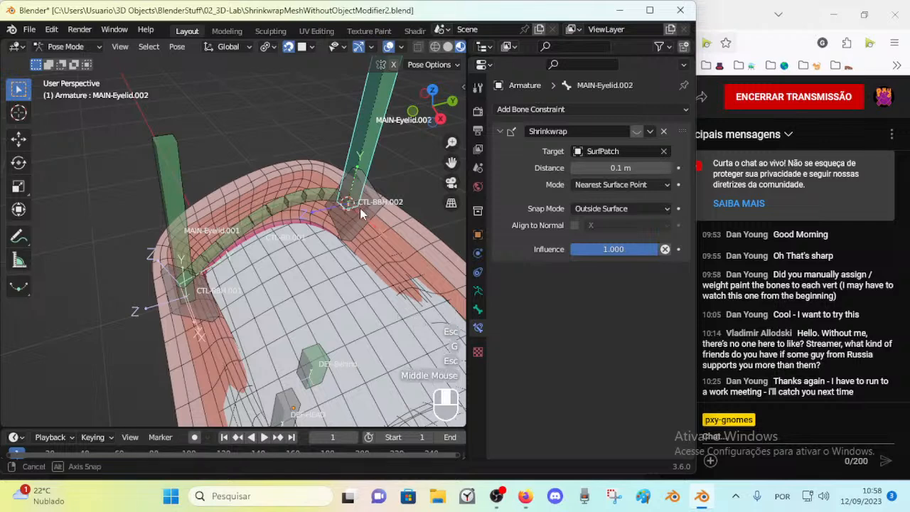
{"action": "middle_click_drag", "start_coordinate": [364, 207], "coordinate": [233, 230]}
{"action": "left_click", "coordinate": [184, 240]}
{"action": "key", "text": "r"}
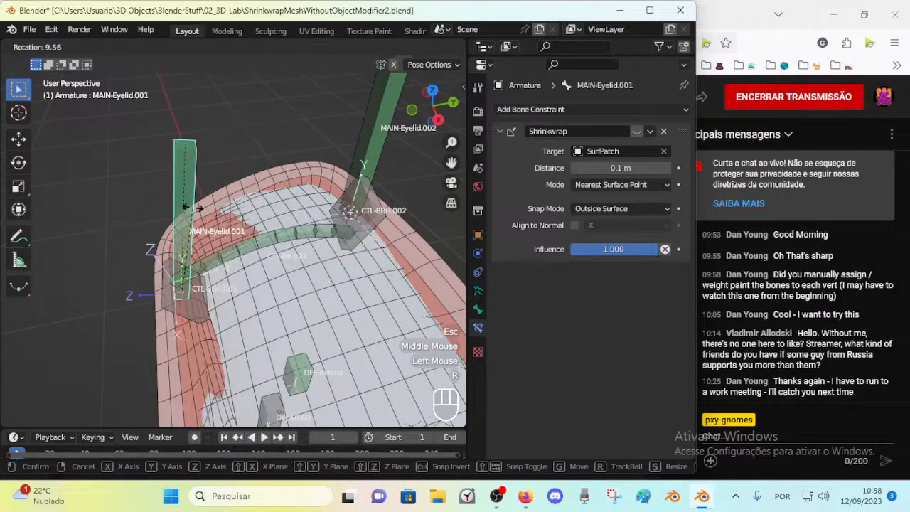
{"action": "key", "text": "Escape"}
Select all bones of the armature and reset their pose transforms to the rest pose
{"action": "key", "text": "a"}
{"action": "key", "text": "alt+q"}
{"action": "key", "text": "alt+q"}
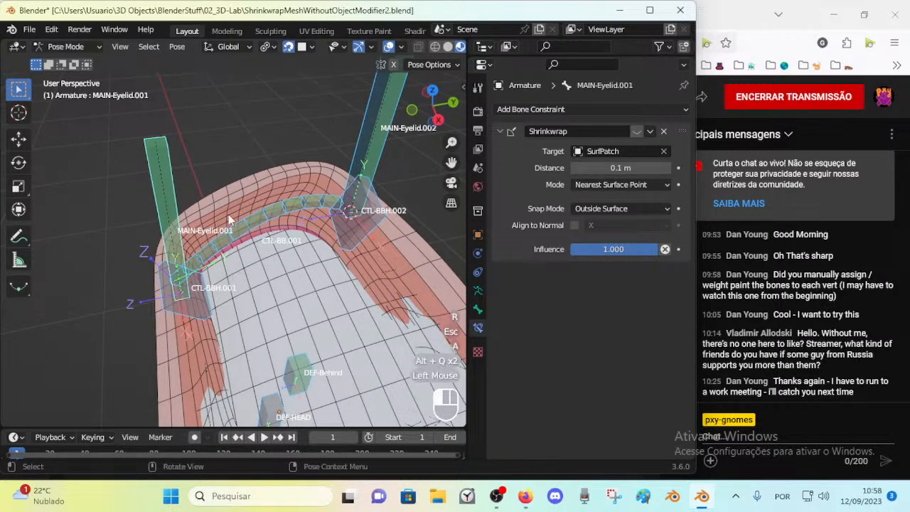
{"action": "left_click", "coordinate": [253, 240]}
{"action": "middle_click_drag", "start_coordinate": [253, 241], "coordinate": [218, 246]}
{"action": "left_click", "coordinate": [183, 201]}
{"action": "left_click", "coordinate": [348, 127]}
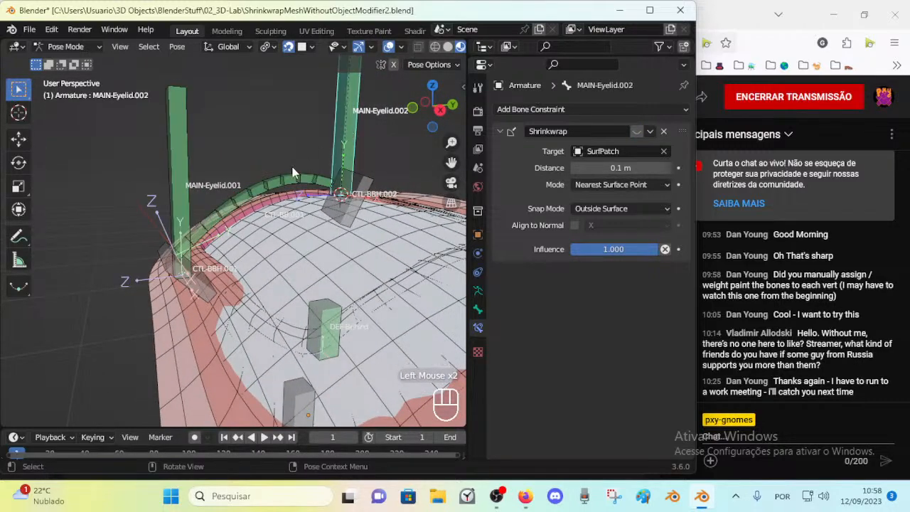
{"action": "key", "text": "a"}
{"action": "key", "text": "alt+q"}
{"action": "key", "text": "alt+q"}
Unlock the location, rotation and scale of CTL-BBH.001 and the location and rotation of CTL-BBH.002
{"action": "left_click", "coordinate": [332, 200]}
{"action": "key", "text": "n"}
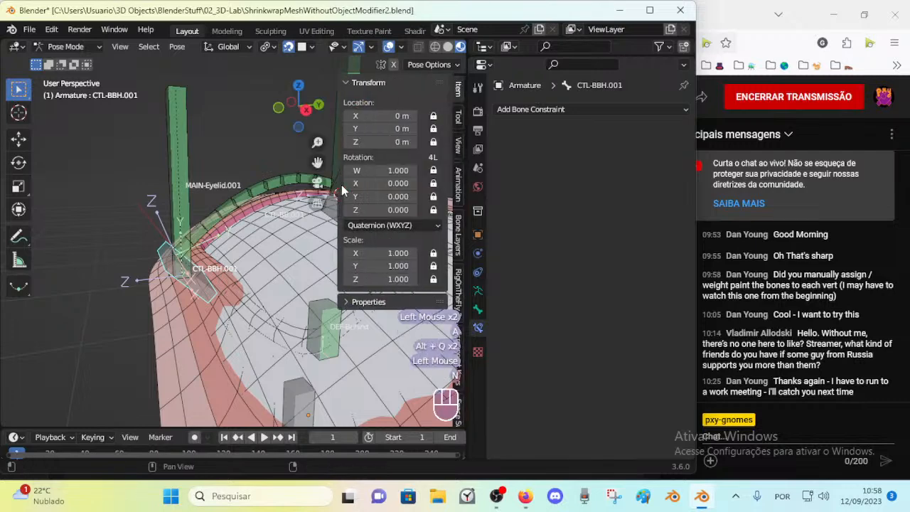
{"action": "left_click_drag", "start_coordinate": [433, 115], "coordinate": [433, 278], "text": "alt"}
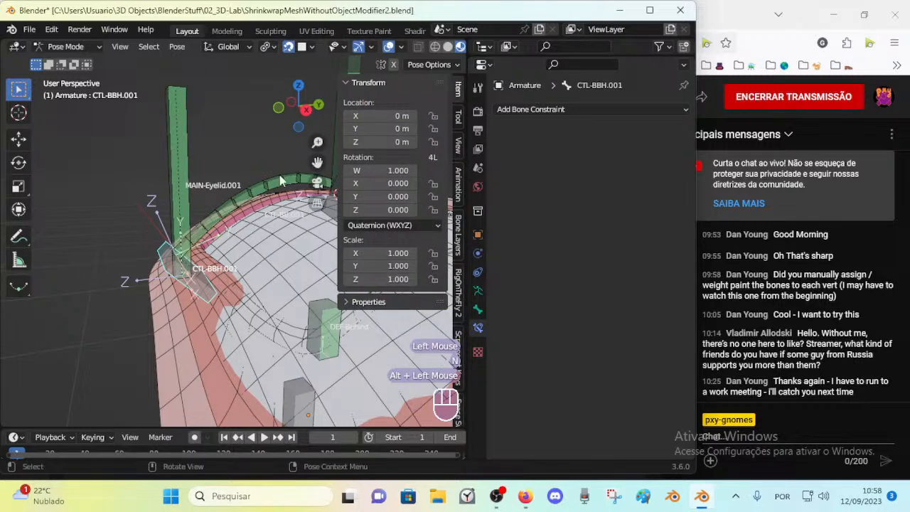
{"action": "middle_click_drag", "start_coordinate": [327, 184], "coordinate": [258, 222], "text": "shift"}
{"action": "left_click", "coordinate": [297, 248]}
{"action": "left_click_drag", "start_coordinate": [433, 115], "coordinate": [434, 208], "text": "alt"}
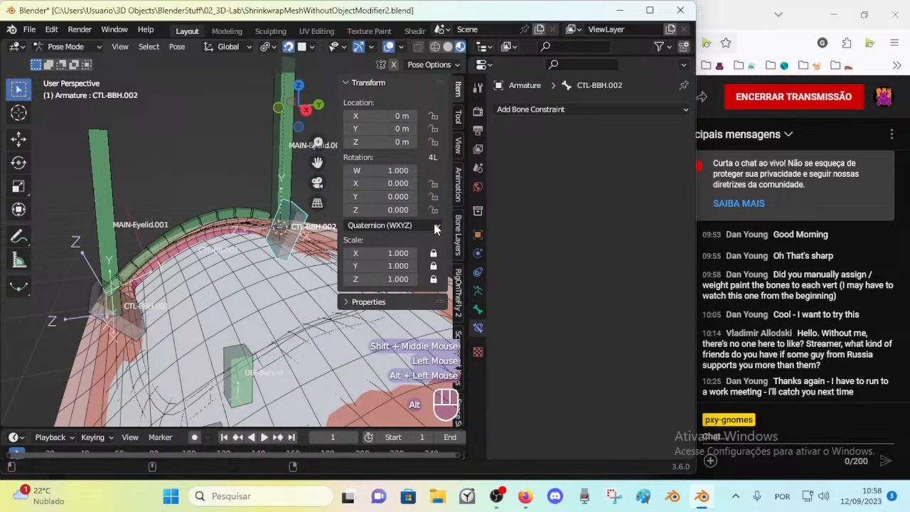
Compare CTL-BB.001 between Edit Mode and Pose Mode, and set its Shrinkwrap distance to 0 m
{"action": "key", "text": "alt+a"}
{"action": "left_click", "coordinate": [215, 272]}
{"action": "left_click", "coordinate": [215, 272]}
{"action": "key", "text": "n"}
{"action": "middle_click_drag", "start_coordinate": [216, 272], "coordinate": [190, 252]}
{"action": "key", "text": "Tab"}
{"action": "key", "text": "Tab"}
{"action": "key", "text": "Tab"}
{"action": "key", "text": "Tab"}
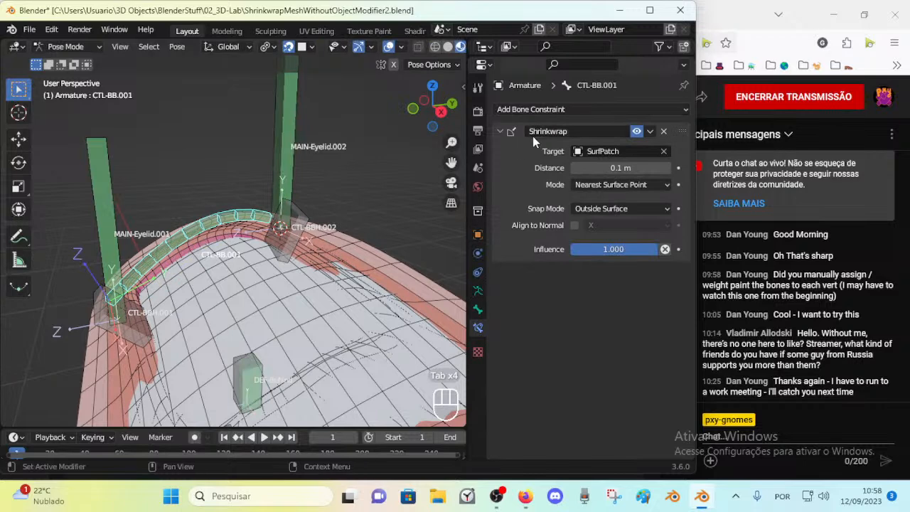
{"action": "left_click", "coordinate": [577, 167]}
{"action": "left_click", "coordinate": [576, 168]}
{"action": "middle_click_drag", "start_coordinate": [405, 214], "coordinate": [426, 210]}
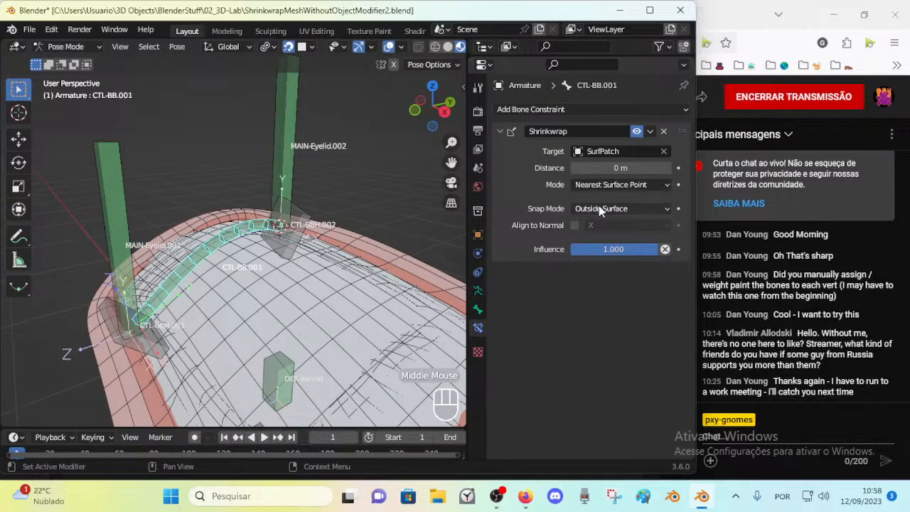
Try rotating MAIN-Eyelid.001, CTL-BBH.001 and CTL-BBH.002 one after another to test the bendy bone
{"action": "left_click", "coordinate": [125, 240]}
{"action": "key", "text": "r"}
{"action": "key", "text": "Escape"}
{"action": "left_click", "coordinate": [106, 307]}
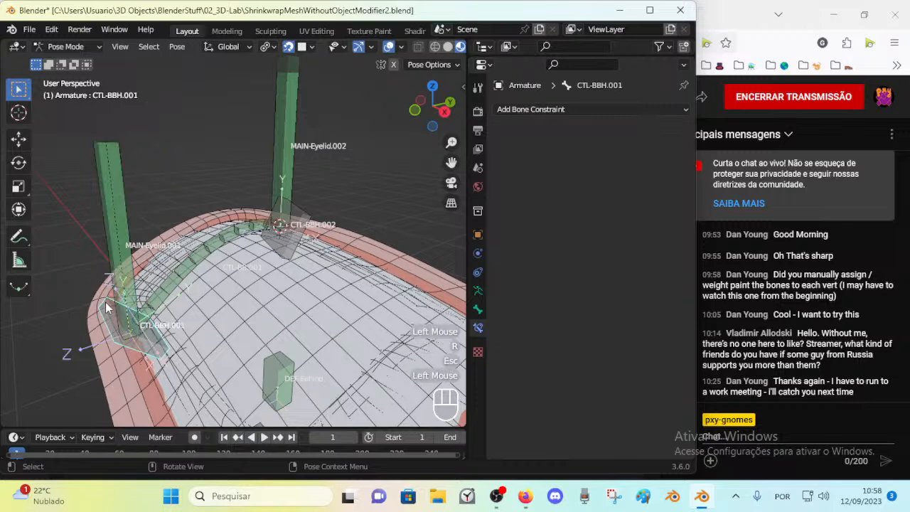
{"action": "key", "text": "r"}
{"action": "key", "text": "Escape"}
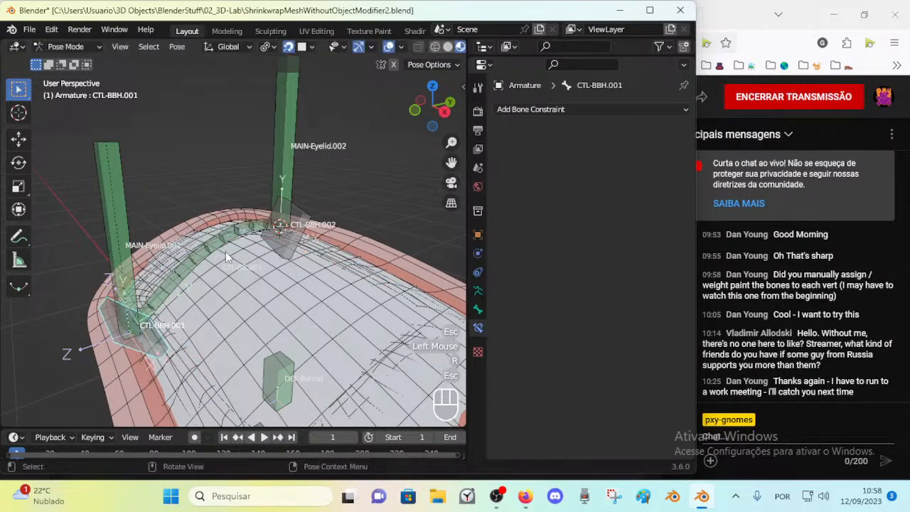
{"action": "left_click", "coordinate": [291, 226]}
{"action": "key", "text": "r"}
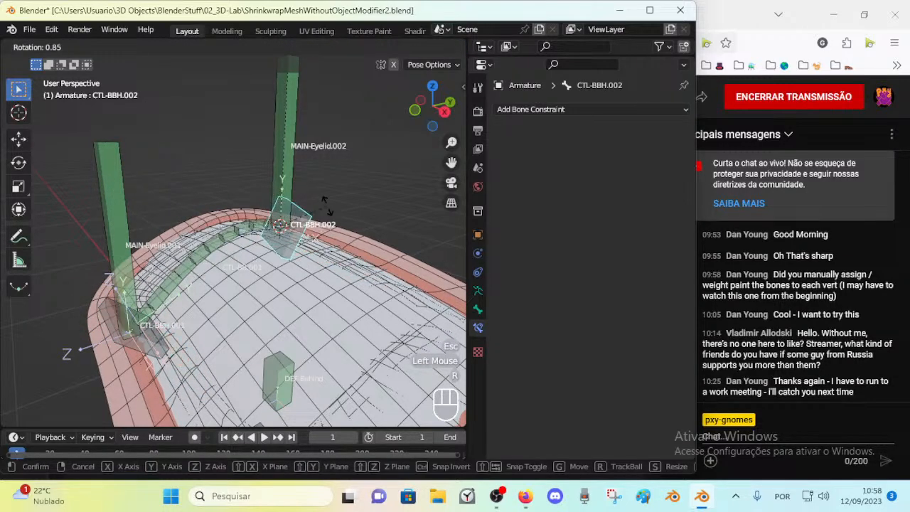
{"action": "key", "text": "Escape"}
Add a Stretch To constraint to CTL-BB.001 targeting the CTL-BBH.002 bone, and reset the pose of all bones
{"action": "left_click", "coordinate": [229, 249]}
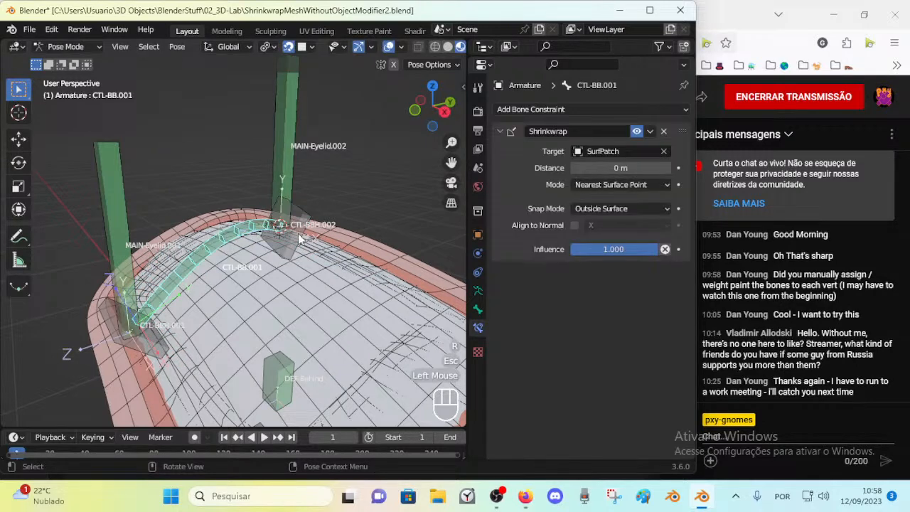
{"action": "left_click", "coordinate": [202, 258]}
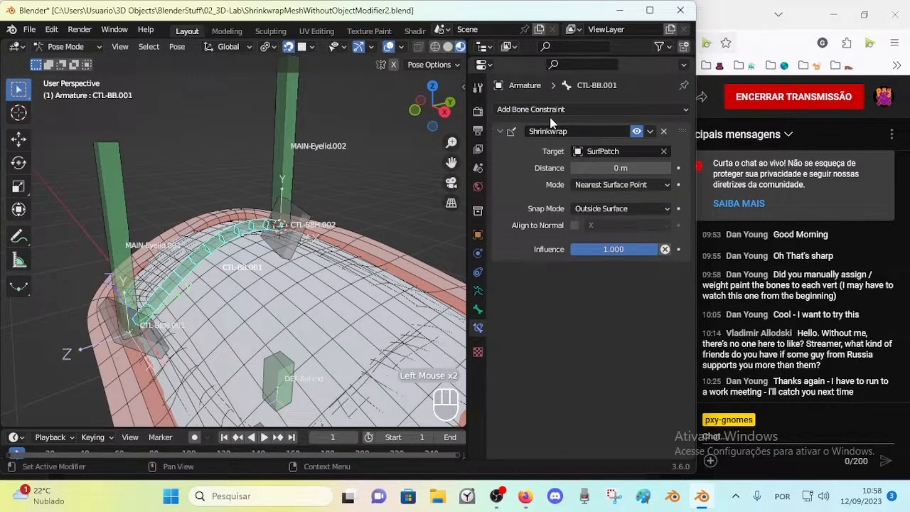
{"action": "left_click", "coordinate": [288, 228]}
{"action": "left_click", "coordinate": [245, 241], "text": "shift"}
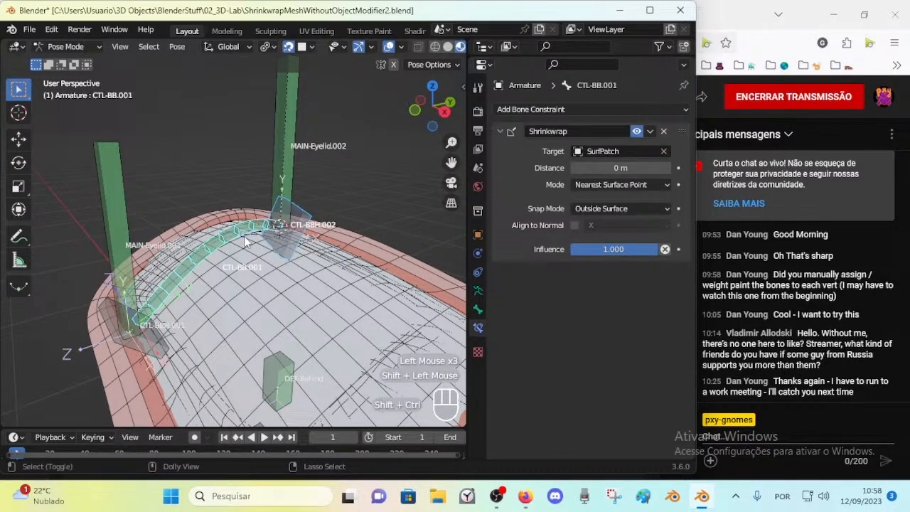
{"action": "key", "text": "shift+ctrl+c"}
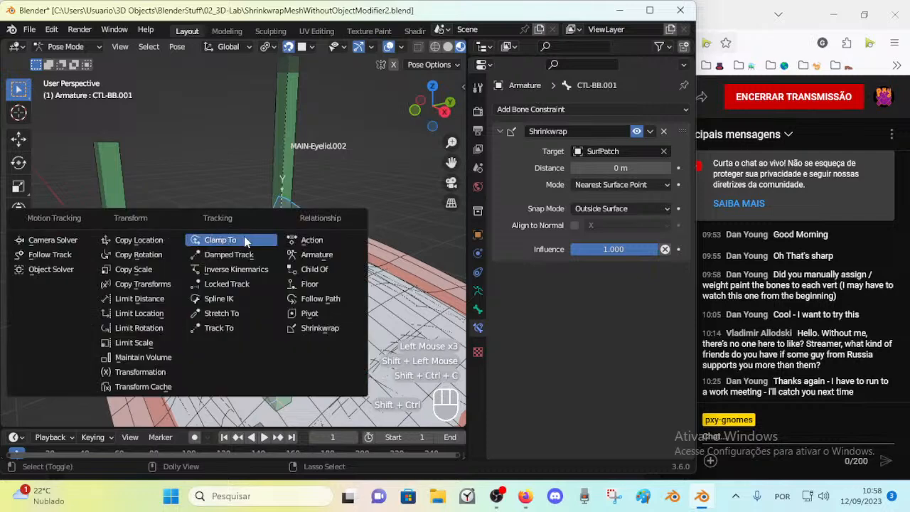
{"action": "left_click", "coordinate": [225, 315]}
{"action": "key", "text": "alt+q"}
{"action": "key", "text": "alt+q"}
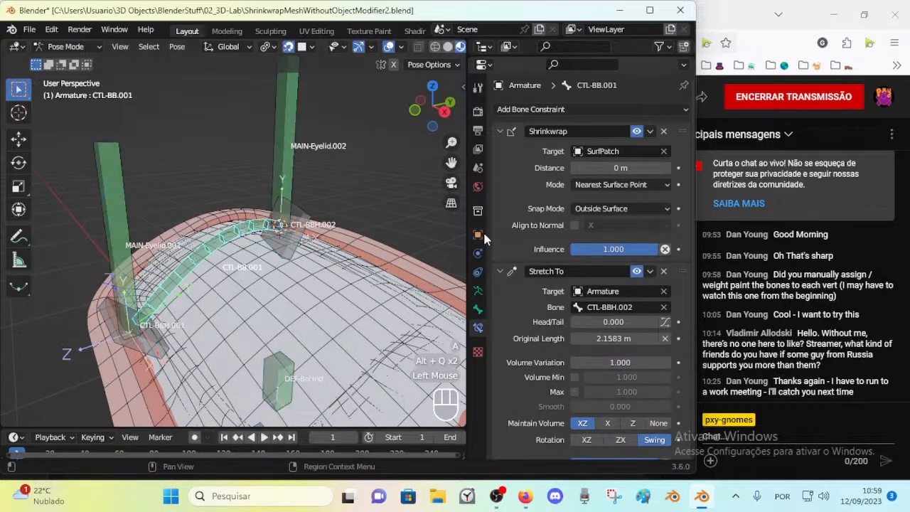
Place Stretch To above Shrinkwrap in CTL-BB.001's constraint stack and reset its Original Length
{"action": "left_click", "coordinate": [518, 270]}
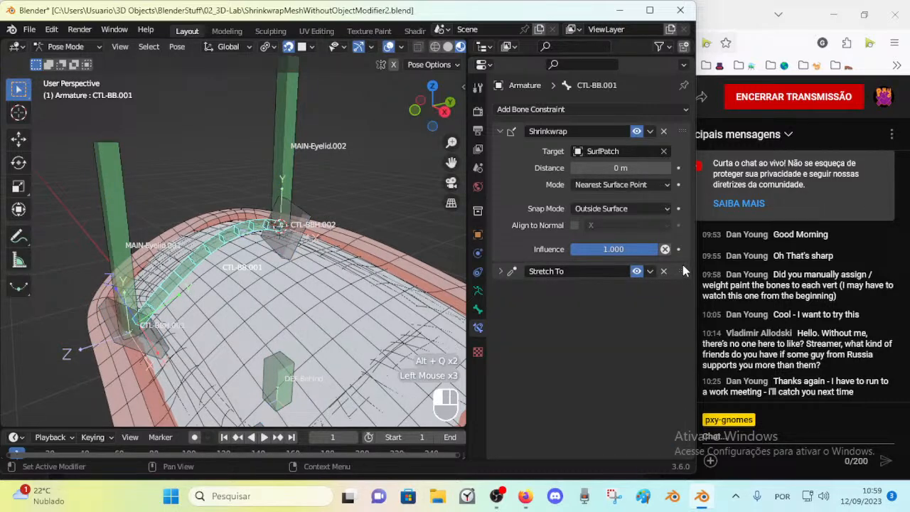
{"action": "left_click_drag", "start_coordinate": [683, 270], "coordinate": [683, 132]}
{"action": "left_click", "coordinate": [500, 149]}
{"action": "left_click", "coordinate": [500, 131]}
{"action": "key", "text": "BackSpace"}
{"action": "key", "text": "BackSpace"}
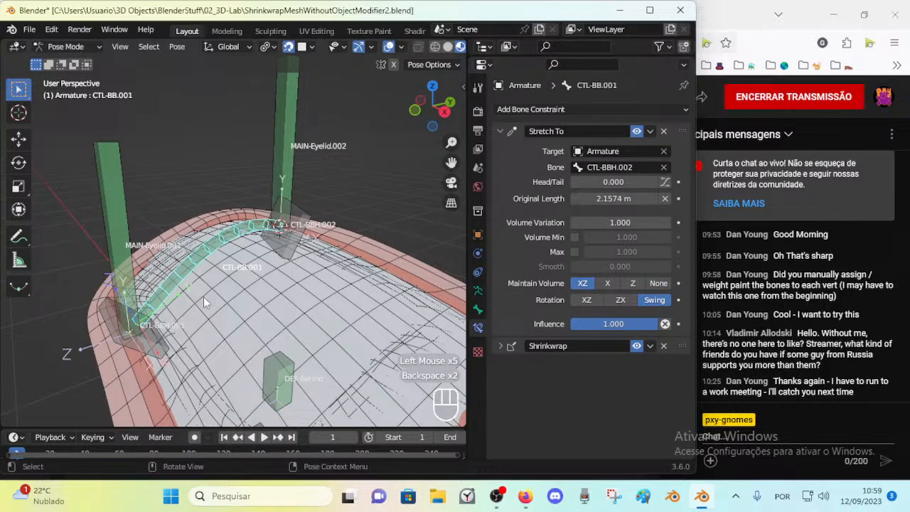
Try rotating and moving the CTL-BBH.001 handle bone to test the stretch setup
{"action": "key", "text": "alt+a"}
{"action": "left_click", "coordinate": [146, 334]}
{"action": "key", "text": "r"}
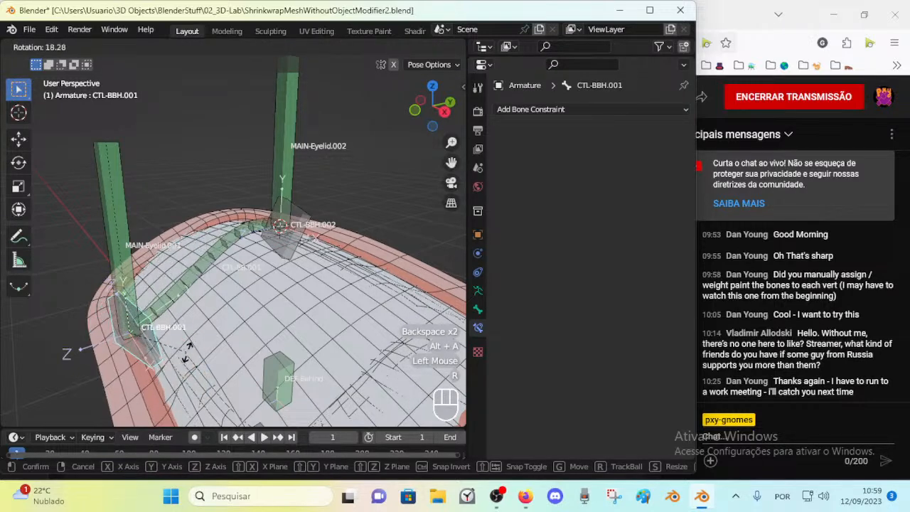
{"action": "key", "text": "Escape"}
{"action": "key", "text": "g"}
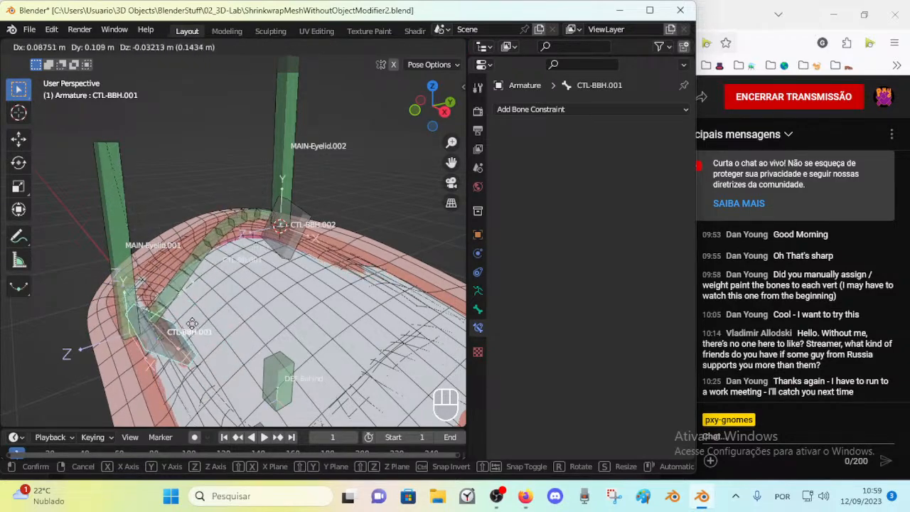
{"action": "key", "text": "Escape"}
Collapse CTL-BB.001's Stretch To constraint and place it below Shrinkwrap in the constraint stack
{"action": "left_click", "coordinate": [205, 327]}
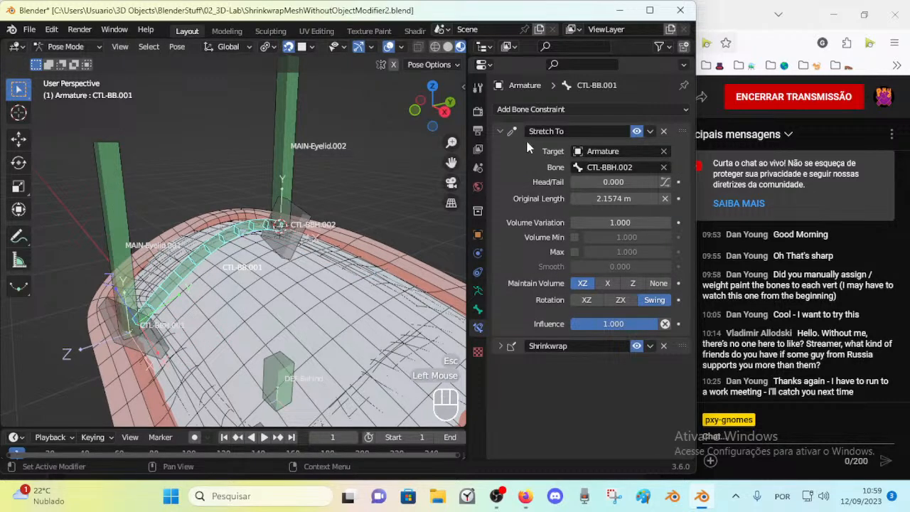
{"action": "left_click", "coordinate": [540, 131]}
{"action": "left_click_drag", "start_coordinate": [673, 123], "coordinate": [684, 155]}
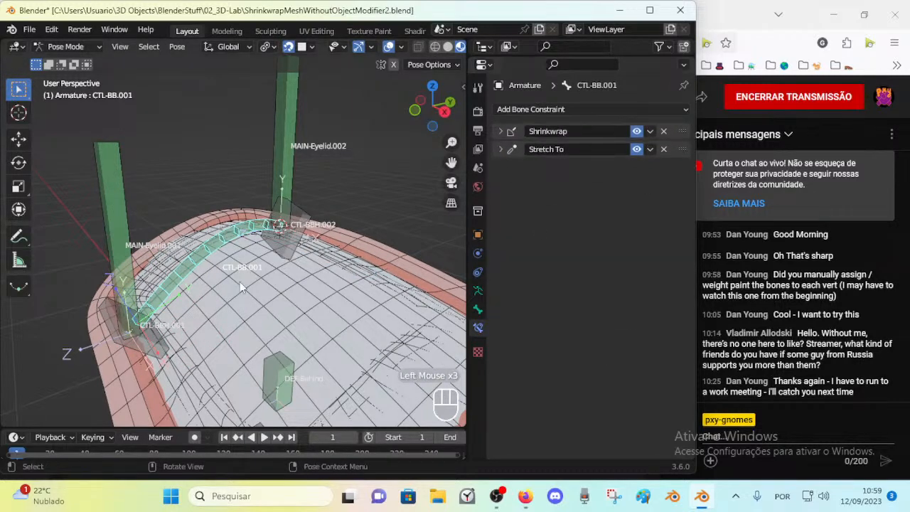
Test the constraint order by rotating the near main bone, moving CTL-BBH.002, and rotating and moving MAIN-Eyelid.002
{"action": "left_click", "coordinate": [135, 245]}
{"action": "left_click", "coordinate": [136, 245]}
{"action": "key", "text": "r"}
{"action": "key", "text": "Escape"}
{"action": "left_click", "coordinate": [294, 218]}
{"action": "key", "text": "g"}
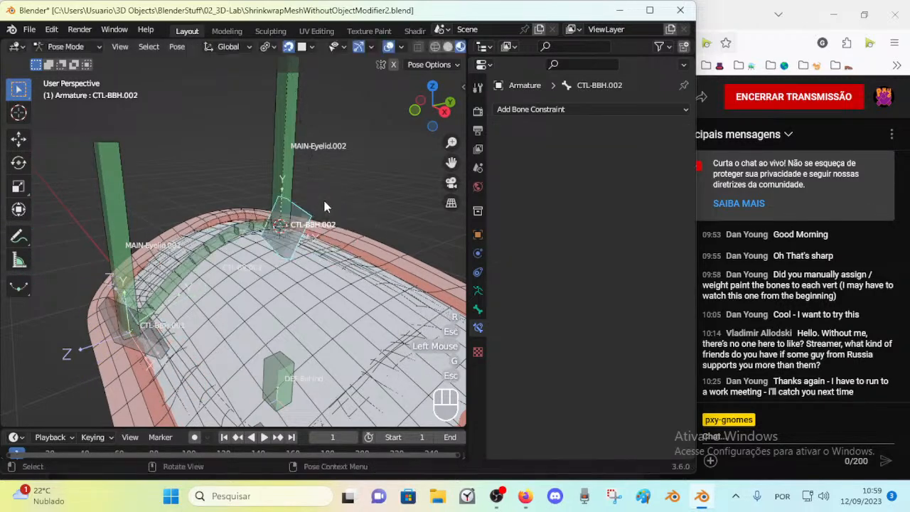
{"action": "key", "text": "Escape"}
{"action": "left_click", "coordinate": [285, 201]}
{"action": "key", "text": "r"}
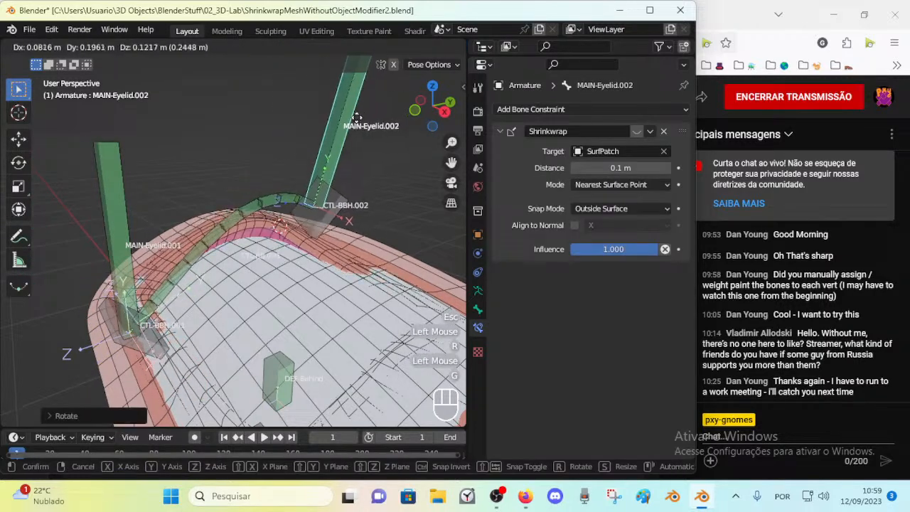
{"action": "left_click", "coordinate": [307, 189]}
Reset the pose transforms of all bones and select the CTL-BB.001 bendy bone
{"action": "key", "text": "a"}
{"action": "key", "text": "alt+r"}
{"action": "key", "text": "alt+r"}
{"action": "left_click", "coordinate": [146, 348]}
{"action": "left_click", "coordinate": [167, 340]}
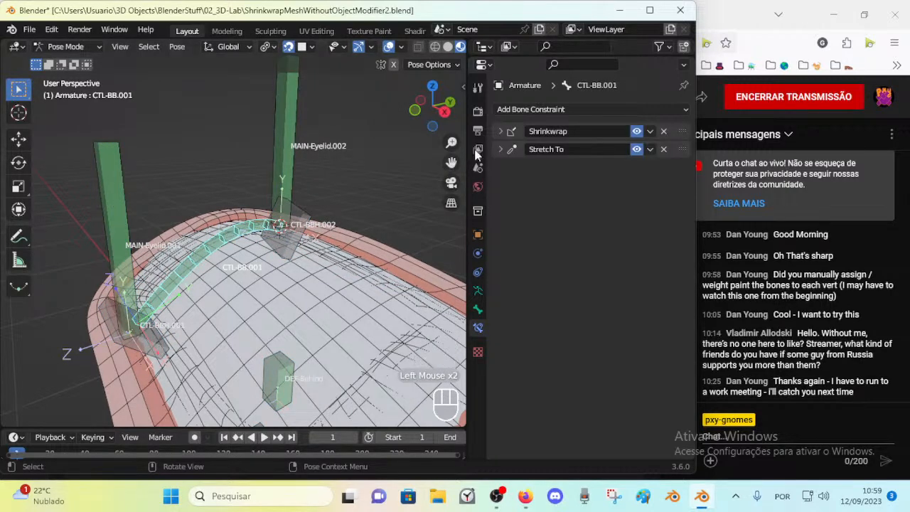
Compare Shrinkwrap distances of 0 m and 0.2 m on the CTL-BB.001 bendy bone
{"action": "left_click", "coordinate": [500, 131]}
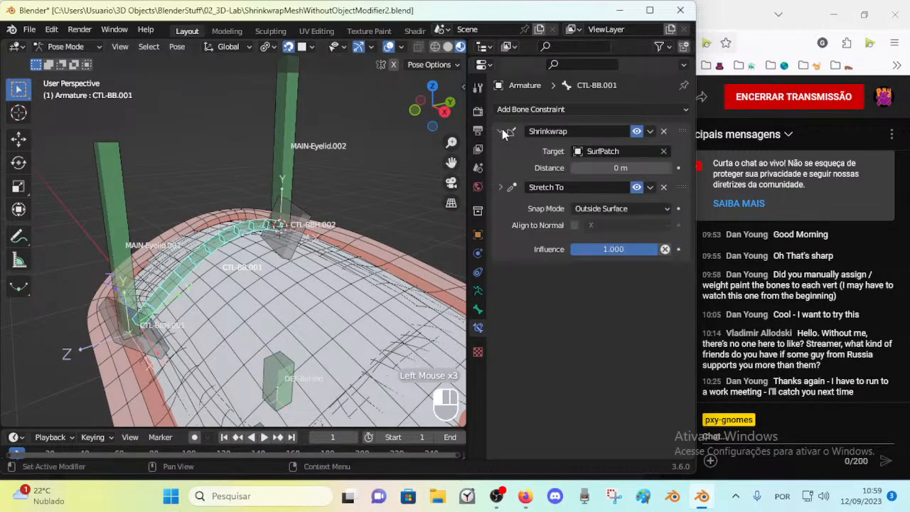
{"action": "left_click", "coordinate": [668, 169]}
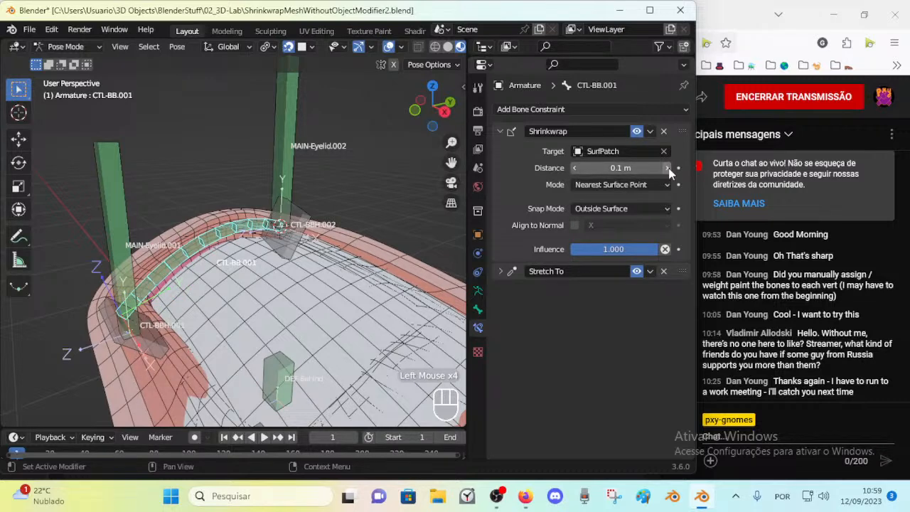
{"action": "left_click", "coordinate": [668, 168]}
{"action": "middle_click_drag", "start_coordinate": [127, 294], "coordinate": [103, 297]}
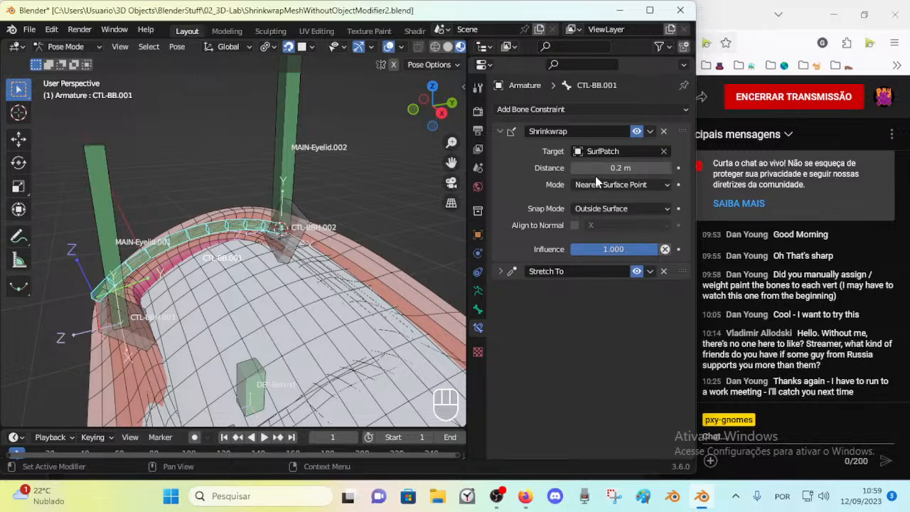
{"action": "mouse_move", "coordinate": [90, 292]}
{"action": "middle_mouse_down"}
{"action": "mouse_move", "coordinate": [100, 314]}
{"action": "mouse_move", "coordinate": [147, 306]}
{"action": "mouse_move", "coordinate": [159, 319]}
{"action": "mouse_move", "coordinate": [116, 325]}
{"action": "mouse_move", "coordinate": [86, 294]}
{"action": "middle_mouse_up"}
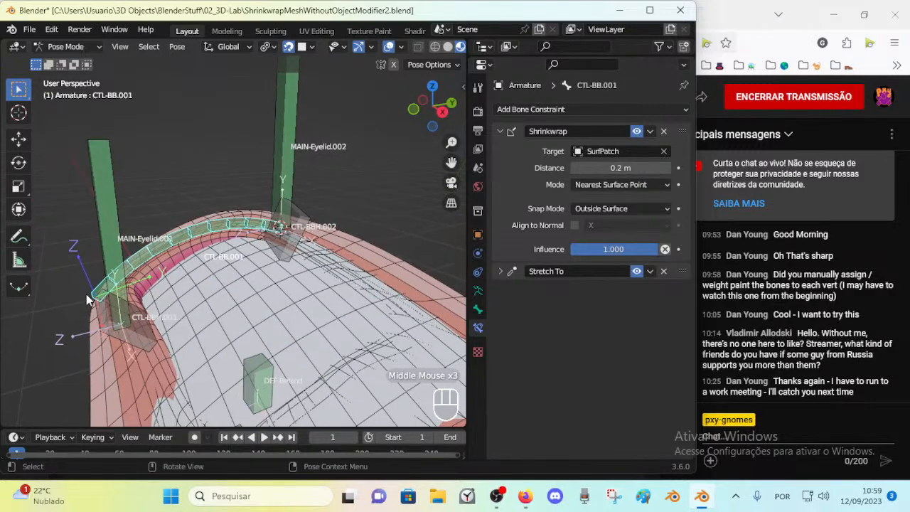
{"action": "left_click", "coordinate": [575, 168]}
{"action": "left_click", "coordinate": [575, 167]}
{"action": "left_click", "coordinate": [574, 168]}
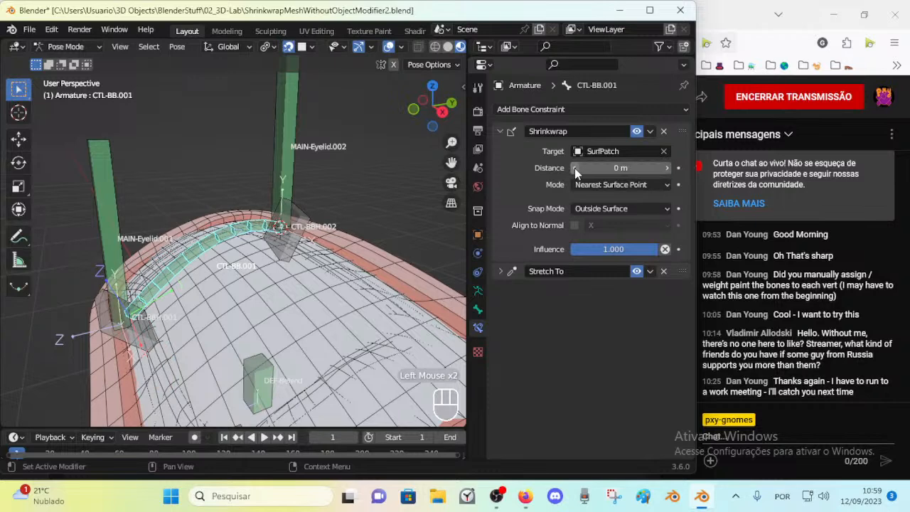
{"action": "left_click", "coordinate": [666, 168]}
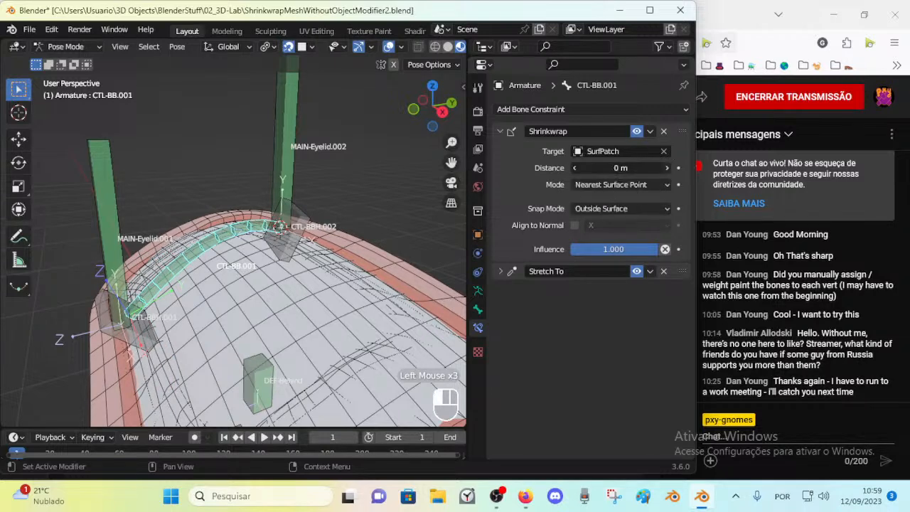
{"action": "left_click", "coordinate": [666, 168]}
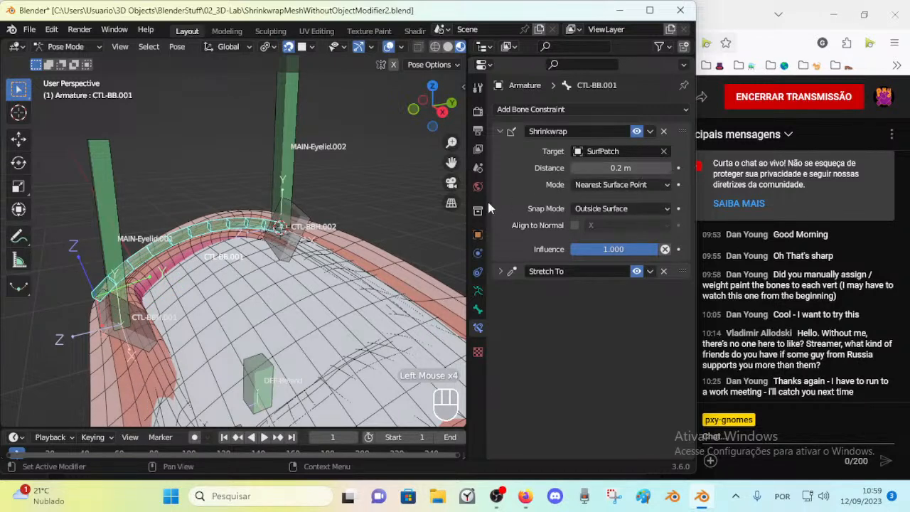
{"action": "middle_click_drag", "start_coordinate": [366, 218], "coordinate": [321, 274]}
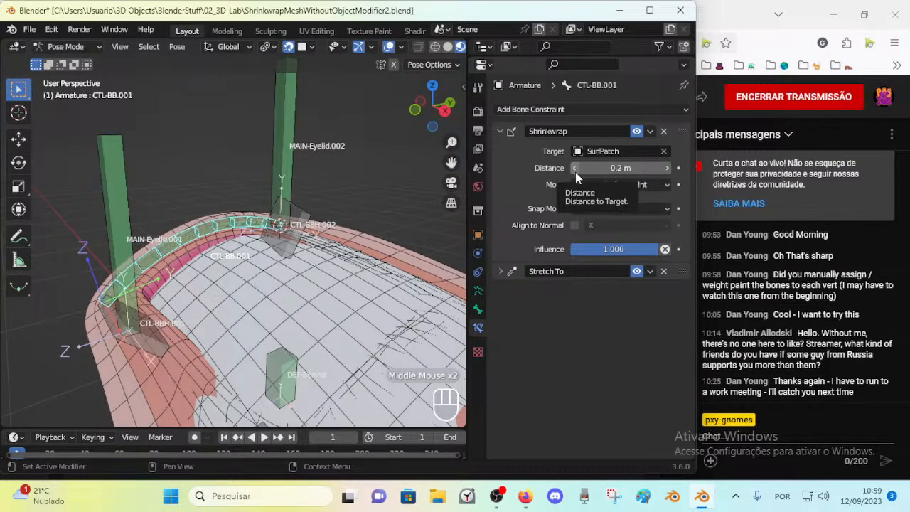
Try Align to Normal on CTL-BB.001's Shrinkwrap constraint with the Y and -Y axes, and turn it off
{"action": "left_click", "coordinate": [572, 226]}
{"action": "left_click", "coordinate": [573, 225]}
{"action": "left_click", "coordinate": [573, 226]}
{"action": "left_click", "coordinate": [573, 225]}
{"action": "left_click", "coordinate": [573, 226]}
{"action": "left_click", "coordinate": [606, 224]}
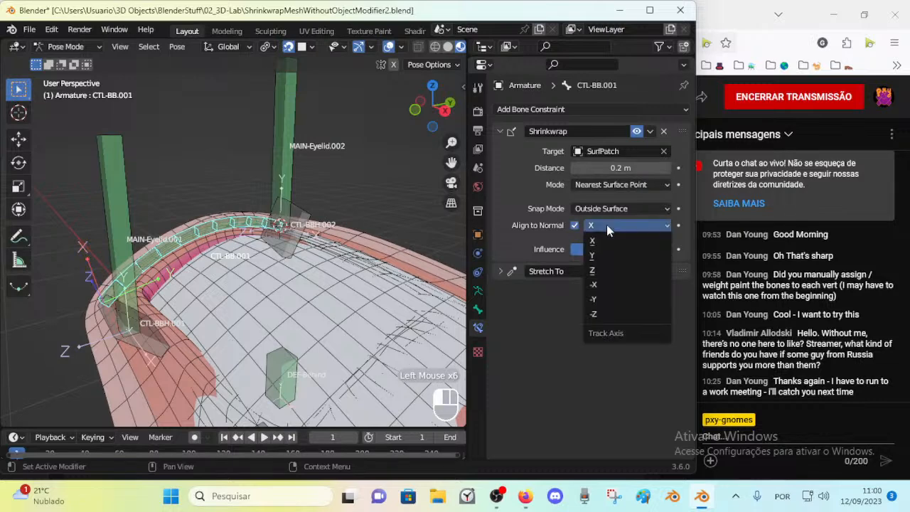
{"action": "left_click", "coordinate": [606, 254]}
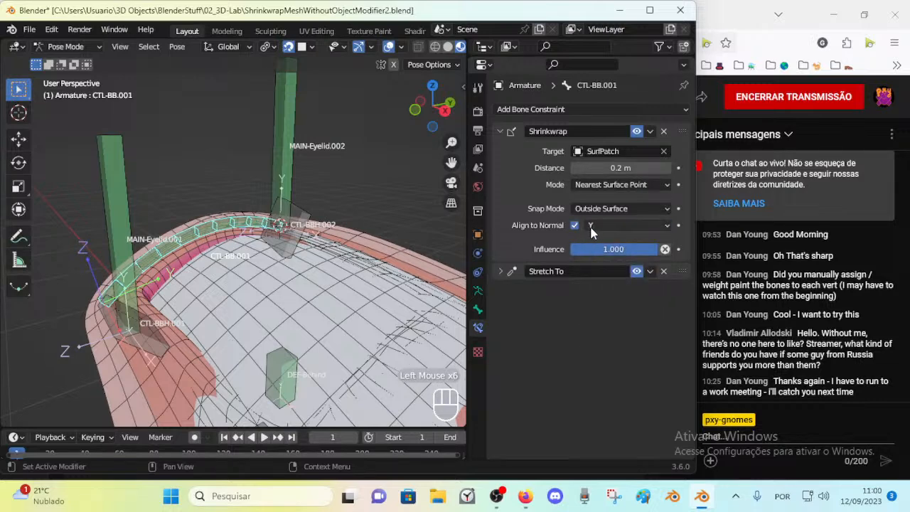
{"action": "left_click", "coordinate": [589, 226]}
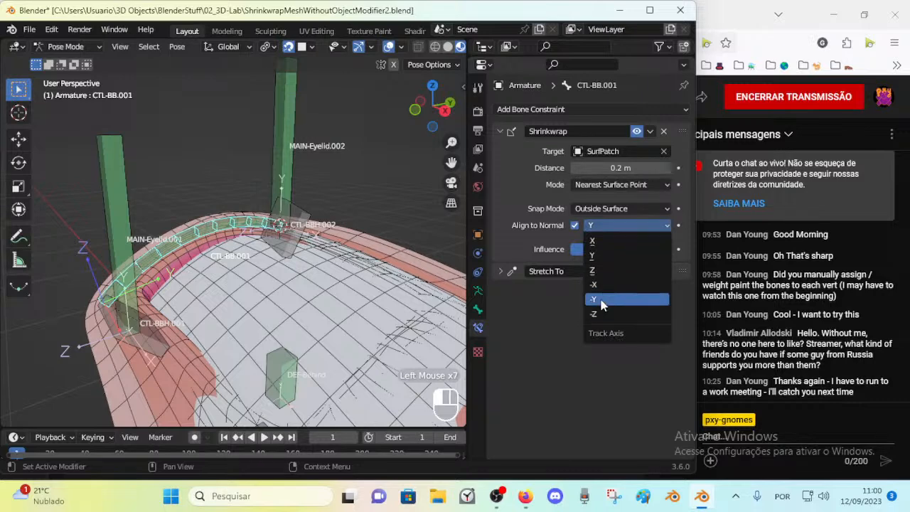
{"action": "left_click", "coordinate": [601, 301]}
{"action": "left_click", "coordinate": [573, 224]}
{"action": "left_click", "coordinate": [590, 224]}
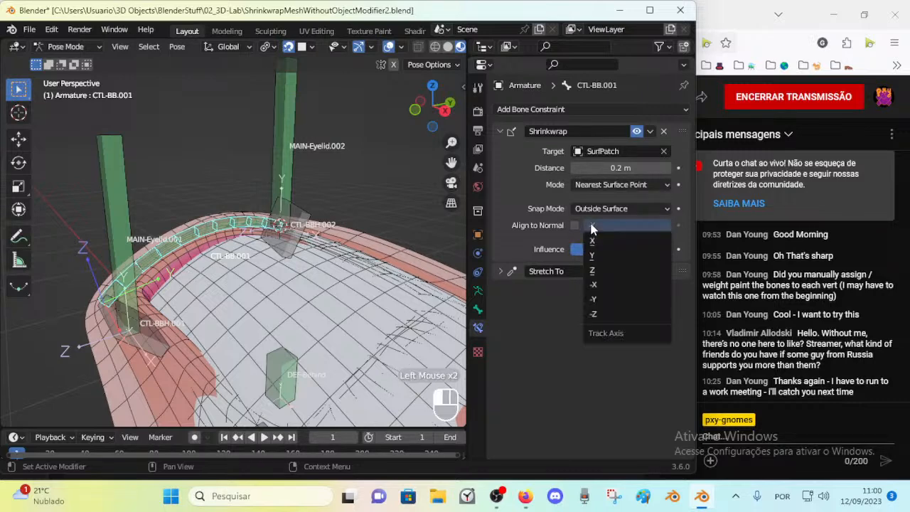
Try the Inside and On Surface snap modes, then restore Outside Surface and set the Shrinkwrap distance to 0 m
{"action": "left_click", "coordinate": [595, 209]}
{"action": "left_click", "coordinate": [589, 239]}
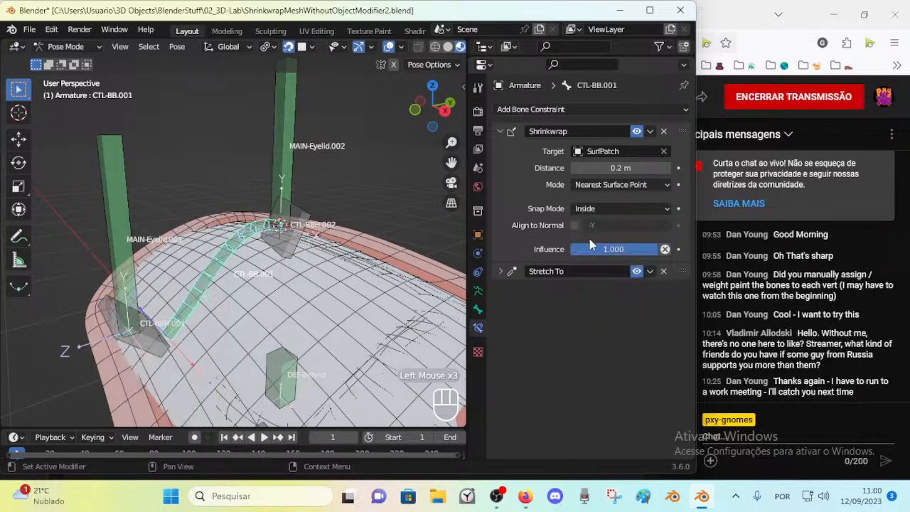
{"action": "left_click", "coordinate": [597, 210]}
{"action": "left_click", "coordinate": [600, 223]}
{"action": "left_click", "coordinate": [603, 208]}
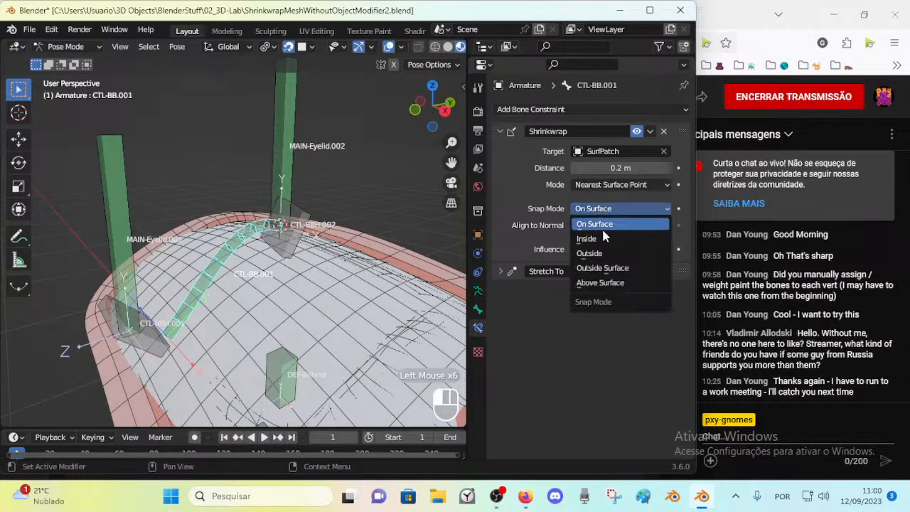
{"action": "left_click", "coordinate": [599, 273]}
{"action": "left_click", "coordinate": [576, 168]}
{"action": "left_click", "coordinate": [575, 168]}
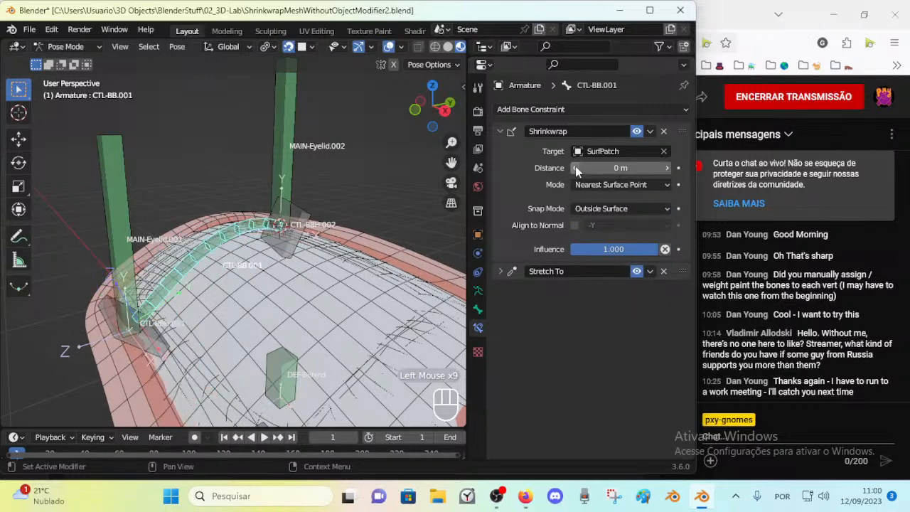
Remove the Shrinkwrap constraint from CTL-BB.001, reset the pose transforms of all bones and reselect CTL-BB.001
{"action": "left_click", "coordinate": [662, 131]}
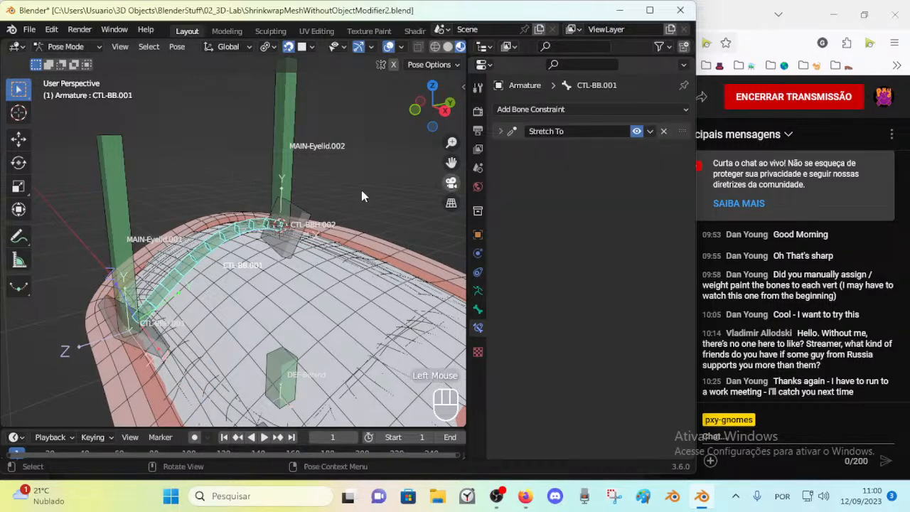
{"action": "left_click", "coordinate": [131, 317]}
{"action": "middle_click_drag", "start_coordinate": [131, 316], "coordinate": [192, 301]}
{"action": "key", "text": "a"}
{"action": "key", "text": "alt+q"}
{"action": "left_click", "coordinate": [197, 302]}
{"action": "left_click", "coordinate": [196, 302]}
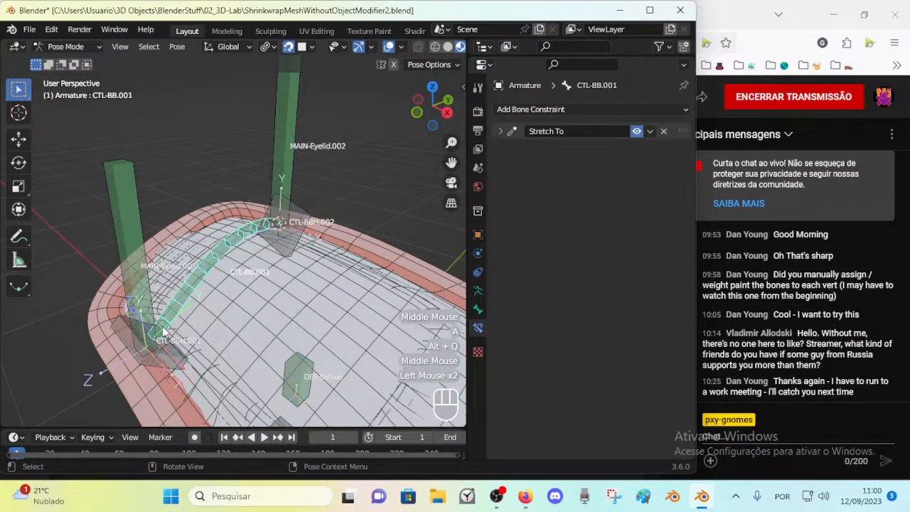
Examine how the CTL-BB.001 bendy bone curves over the eye surface and review its Stretch To settings, including Head/Tail
{"action": "scroll", "coordinate": [214, 264], "scroll_direction": "up", "scroll_amount": 4}
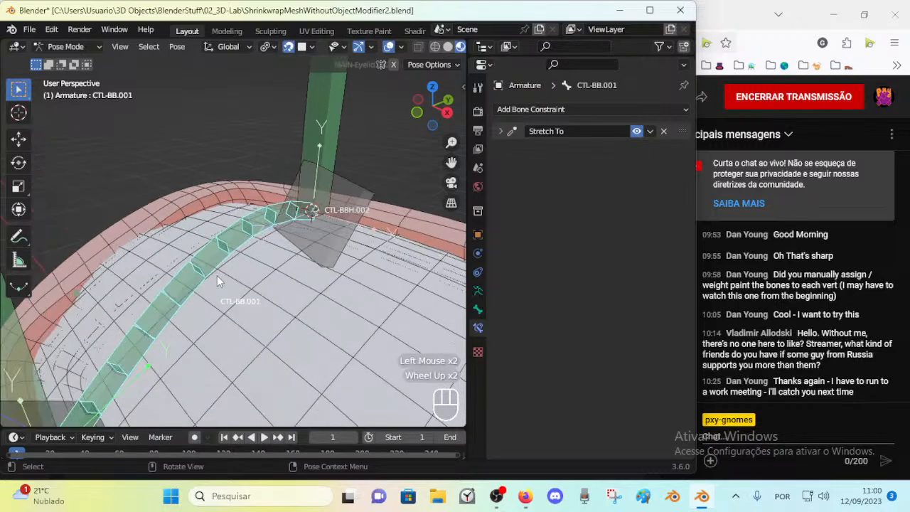
{"action": "left_click", "coordinate": [193, 273]}
{"action": "scroll", "coordinate": [205, 280], "scroll_direction": "down", "scroll_amount": 4}
{"action": "middle_click_drag", "start_coordinate": [207, 278], "coordinate": [448, 177]}
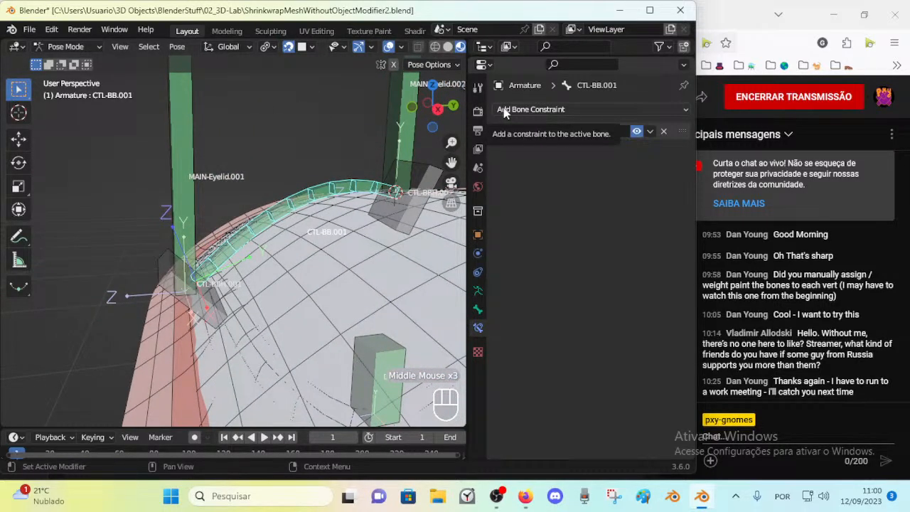
{"action": "middle_click_drag", "start_coordinate": [309, 194], "coordinate": [319, 239]}
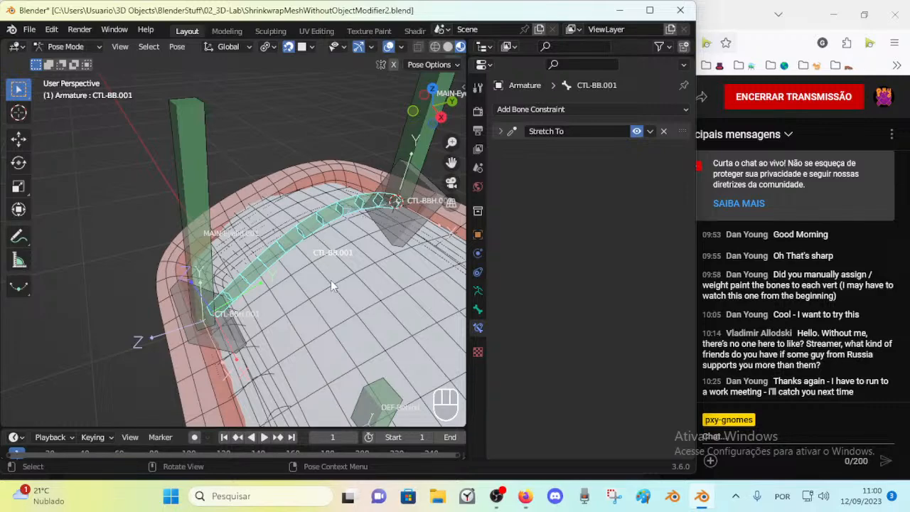
{"action": "middle_click_drag", "start_coordinate": [320, 273], "coordinate": [293, 257]}
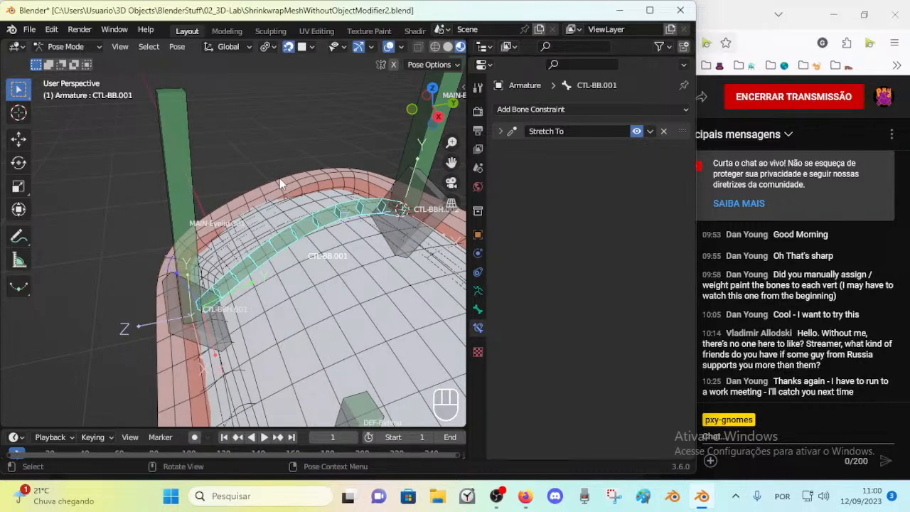
{"action": "left_click", "coordinate": [500, 132]}
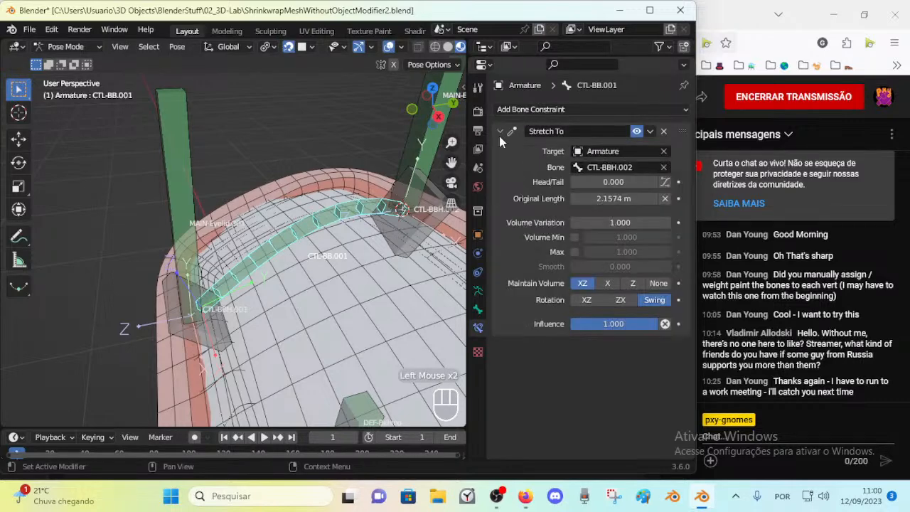
{"action": "double_click", "coordinate": [664, 182]}
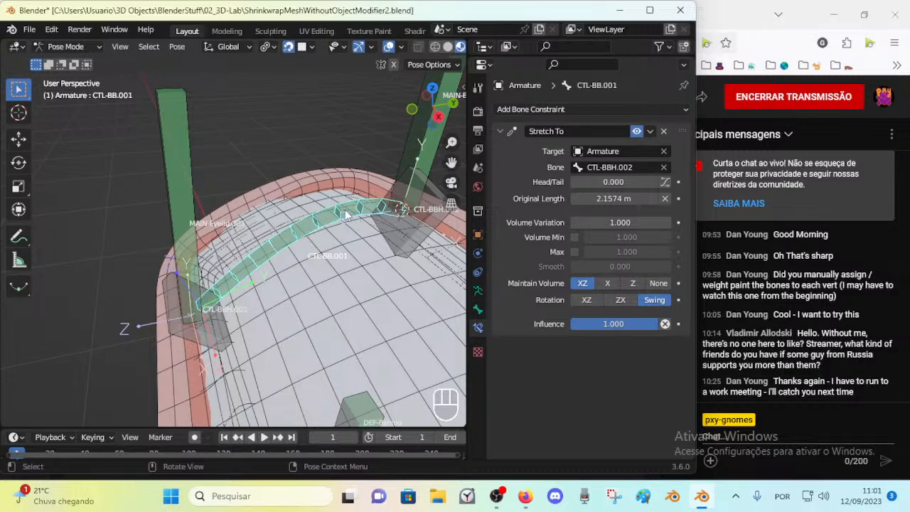
{"action": "left_click_drag", "start_coordinate": [595, 183], "coordinate": [570, 183]}
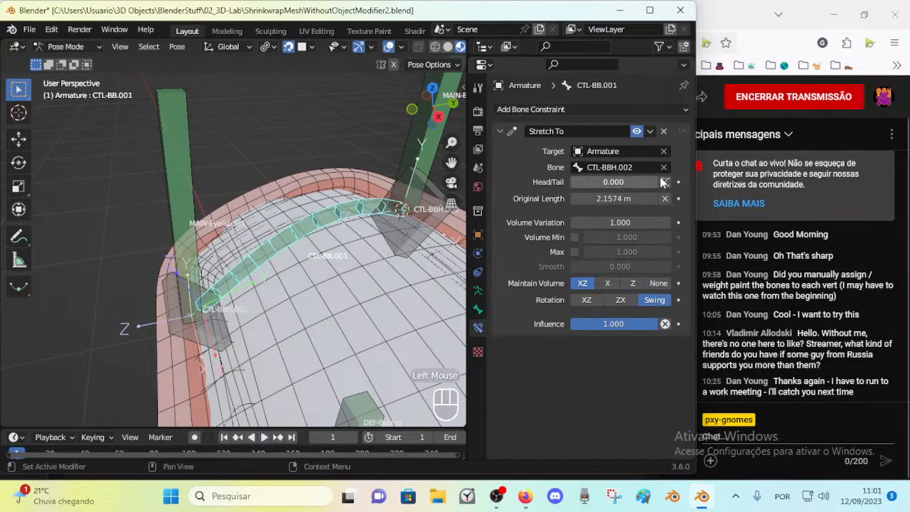
{"action": "mouse_move", "coordinate": [279, 217]}
{"action": "middle_mouse_down"}
{"action": "mouse_move", "coordinate": [262, 225]}
{"action": "mouse_move", "coordinate": [268, 208]}
{"action": "mouse_move", "coordinate": [279, 214]}
{"action": "middle_mouse_up"}
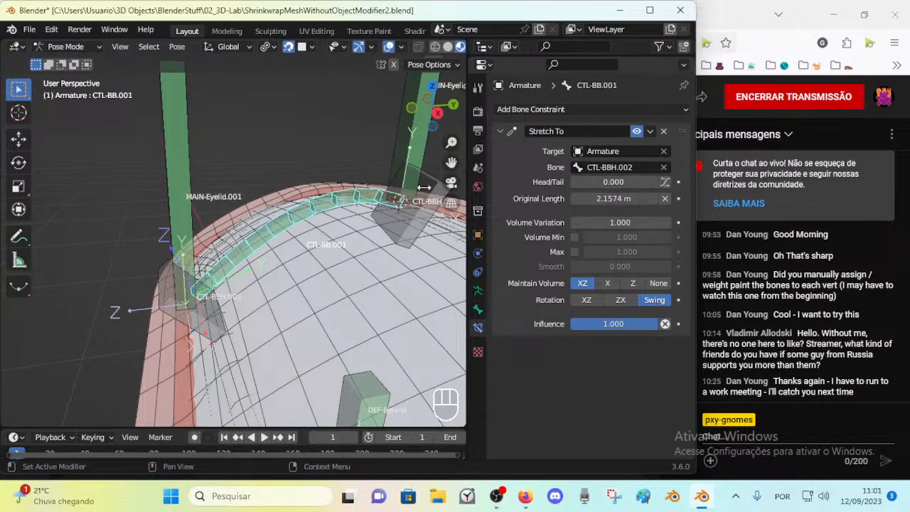
{"action": "middle_click_drag", "start_coordinate": [258, 266], "coordinate": [273, 320]}
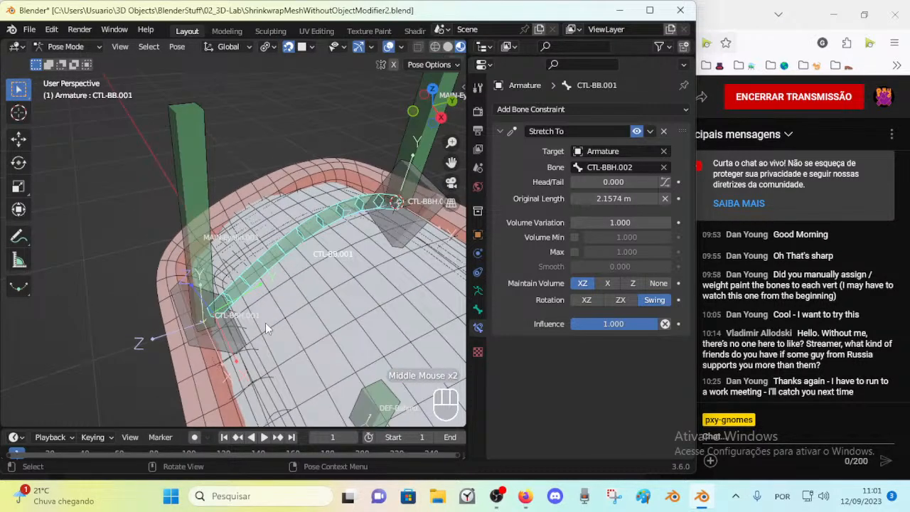
In Edit Mode, duplicate CTL-BBH.001, CTL-BB.001 and CTL-BBH.002 together and place the copies over the eye beside the originals
{"action": "left_click", "coordinate": [252, 304]}
{"action": "left_click", "coordinate": [280, 251]}
{"action": "key", "text": "shift+d"}
{"action": "left_click", "coordinate": [235, 334]}
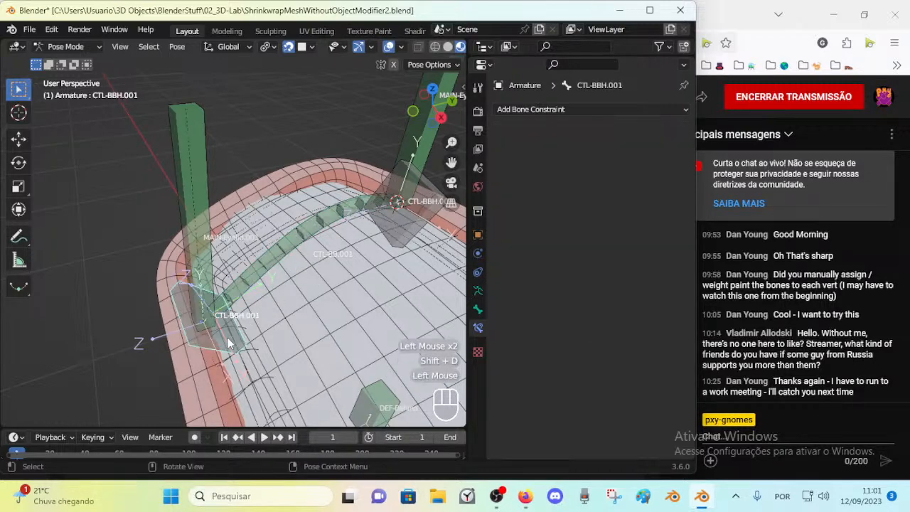
{"action": "key", "text": "Tab"}
{"action": "left_click", "coordinate": [232, 342]}
{"action": "left_click", "coordinate": [277, 257], "text": "shift"}
{"action": "left_click", "coordinate": [392, 237], "text": "shift"}
{"action": "key", "text": "shift+d"}
{"action": "left_click", "coordinate": [352, 258]}
{"action": "middle_click_drag", "start_coordinate": [351, 258], "coordinate": [335, 307]}
Rotate the duplicated handle bone CTL-BBH.004 at the far end of the new bendy bone
{"action": "left_click", "coordinate": [387, 331]}
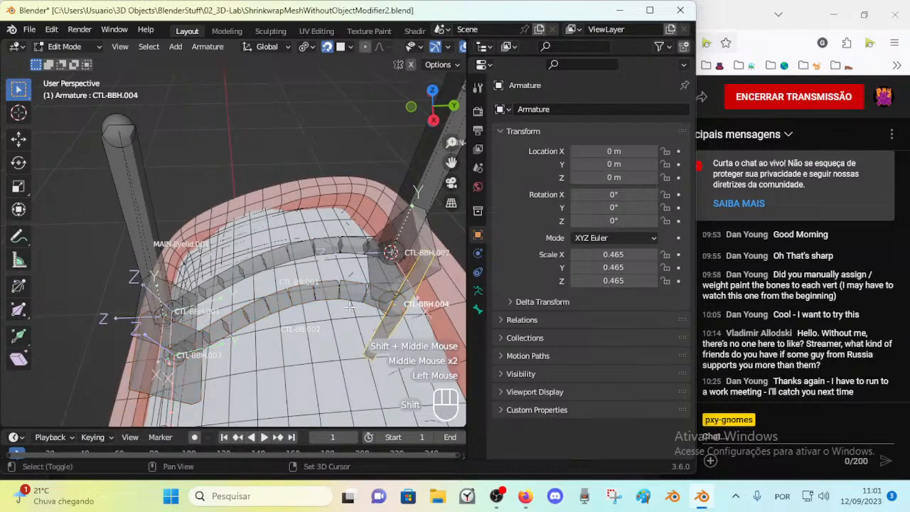
{"action": "middle_click_drag", "start_coordinate": [387, 331], "coordinate": [331, 326], "text": "shift"}
{"action": "key", "text": "r"}
{"action": "left_click", "coordinate": [379, 309]}
{"action": "middle_click_drag", "start_coordinate": [380, 310], "coordinate": [291, 183]}
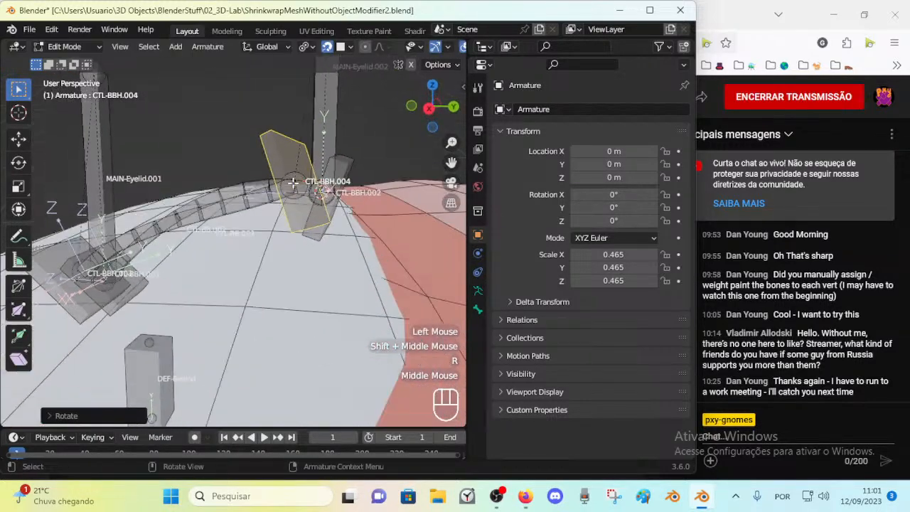
Try rotating and moving the CTL-BBH.004 handle bone further, and undo the changes
{"action": "key", "text": "r"}
{"action": "key", "text": "g"}
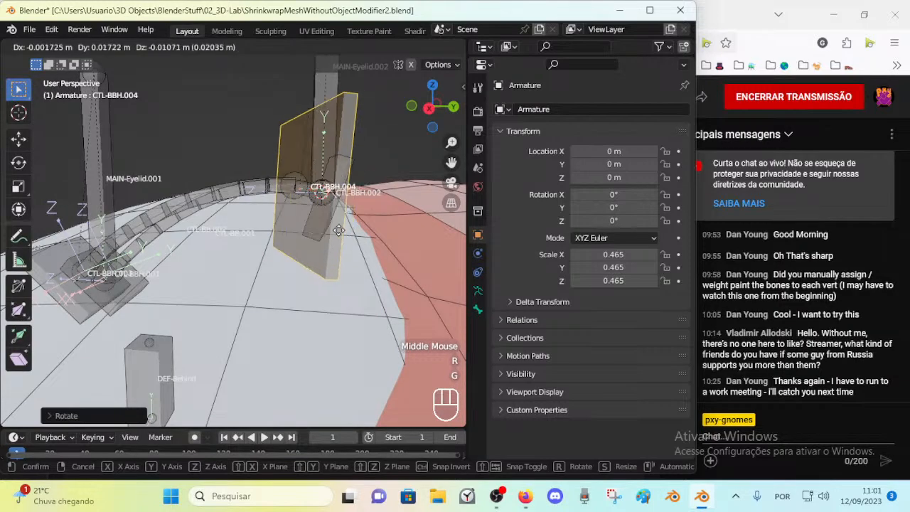
{"action": "left_click", "coordinate": [275, 231]}
{"action": "middle_click_drag", "start_coordinate": [275, 230], "coordinate": [227, 327]}
{"action": "key", "text": "ctrl+z"}
{"action": "key", "text": "ctrl+z"}
Return to Pose Mode with the duplicated bendy bone CTL-BB.002 selected and open the list of bone constraints
{"action": "left_click", "coordinate": [293, 305]}
{"action": "middle_click_drag", "start_coordinate": [311, 263], "coordinate": [423, 242]}
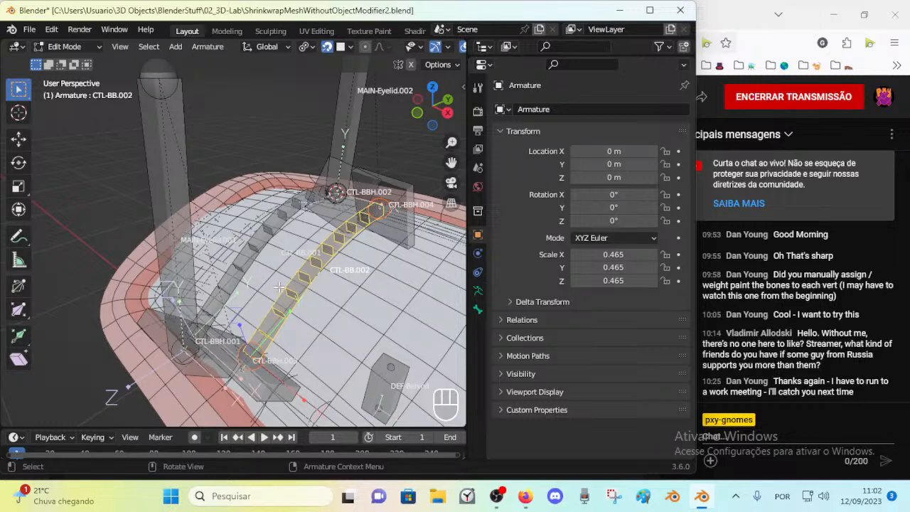
{"action": "key", "text": "ctrl+Tab"}
{"action": "left_click", "coordinate": [325, 274]}
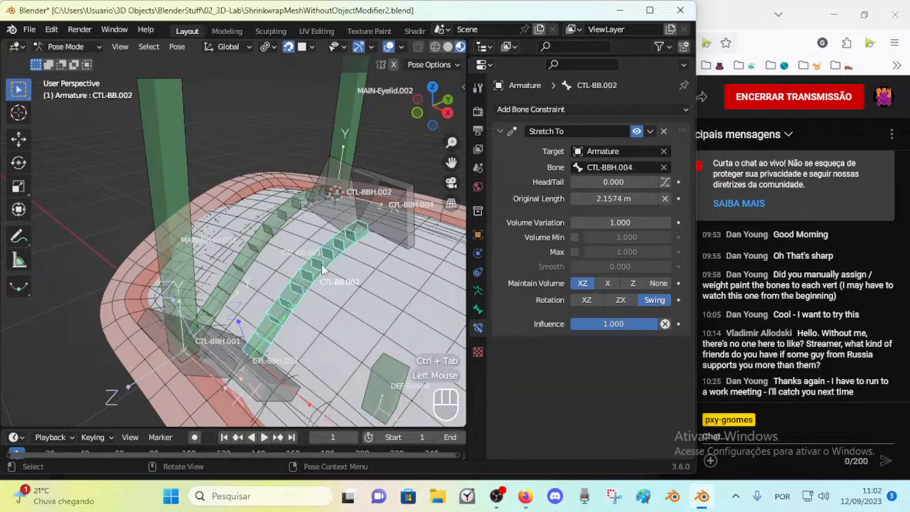
{"action": "left_click", "coordinate": [520, 111]}
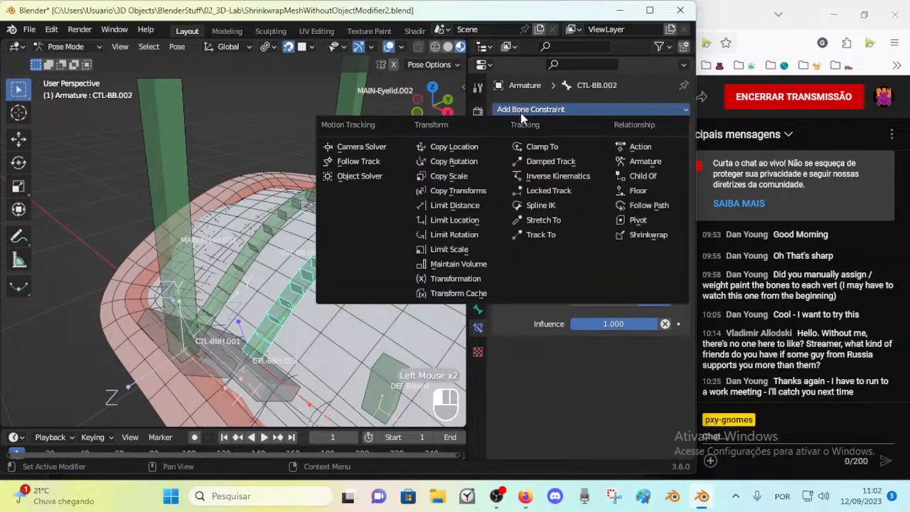
Add a Copy Location constraint to the original CTL-BB.001 bendy bone
{"action": "left_click", "coordinate": [287, 199]}
{"action": "left_click", "coordinate": [545, 112]}
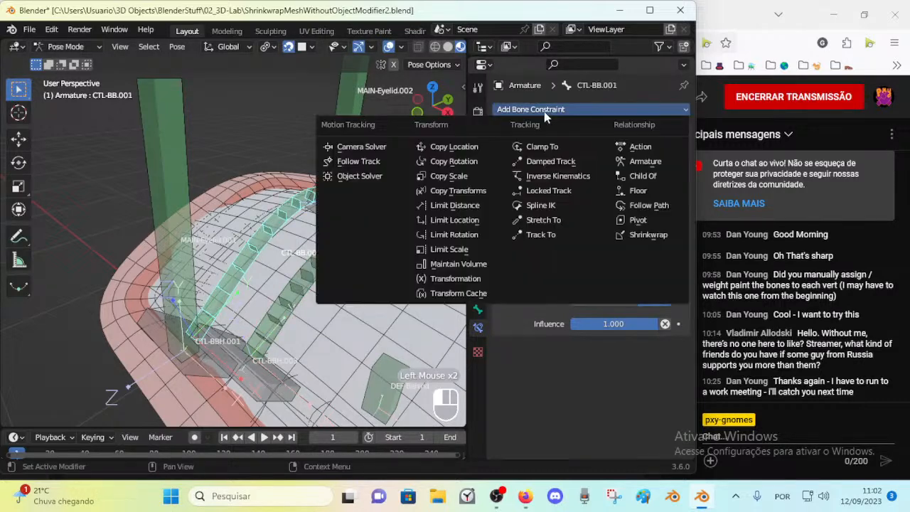
{"action": "left_click", "coordinate": [453, 146]}
{"action": "scroll", "coordinate": [552, 343], "scroll_direction": "down", "scroll_amount": 3}
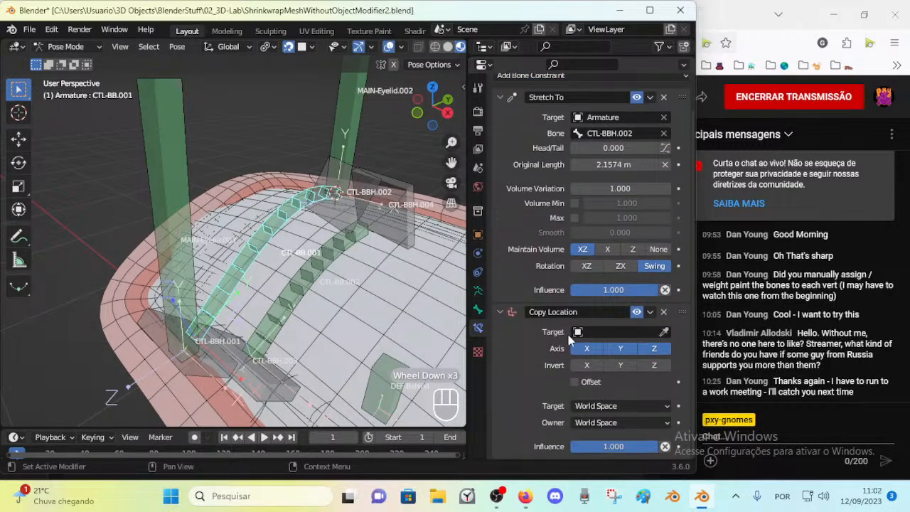
Set the Copy Location constraint on CTL-BB.001 to target the CTL-BB.002 bone of the Armature
{"action": "key", "text": "e"}
{"action": "left_click", "coordinate": [330, 260]}
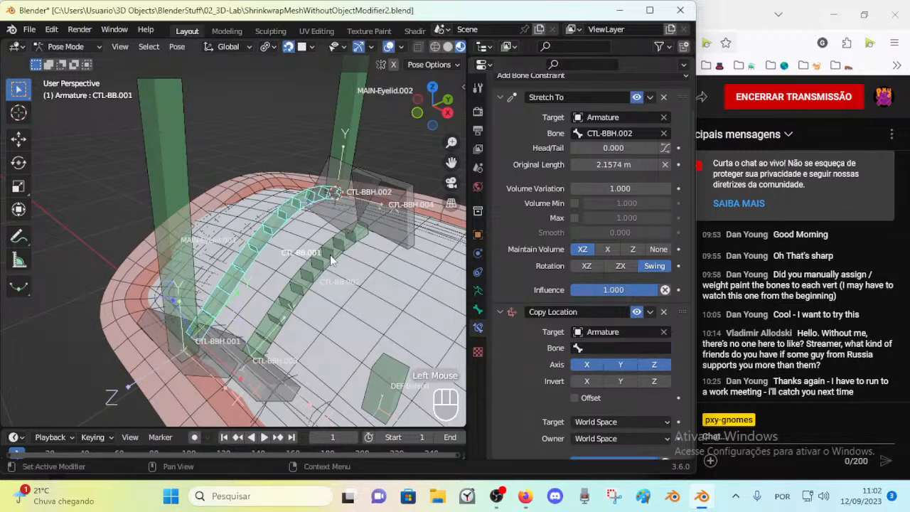
{"action": "left_click", "coordinate": [596, 347]}
{"action": "left_click", "coordinate": [306, 268]}
{"action": "key", "text": "F2"}
{"action": "left_click", "coordinate": [316, 280]}
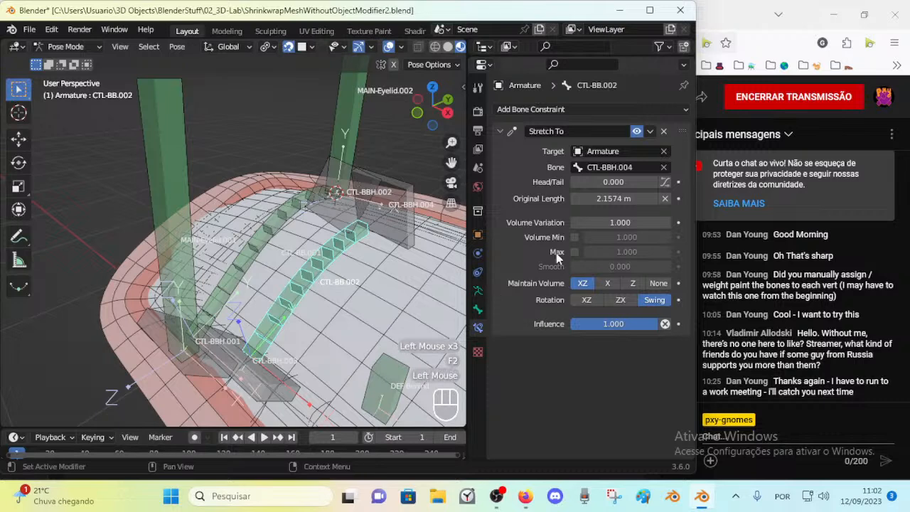
{"action": "left_click", "coordinate": [316, 220]}
{"action": "key", "text": "ctrl+v"}
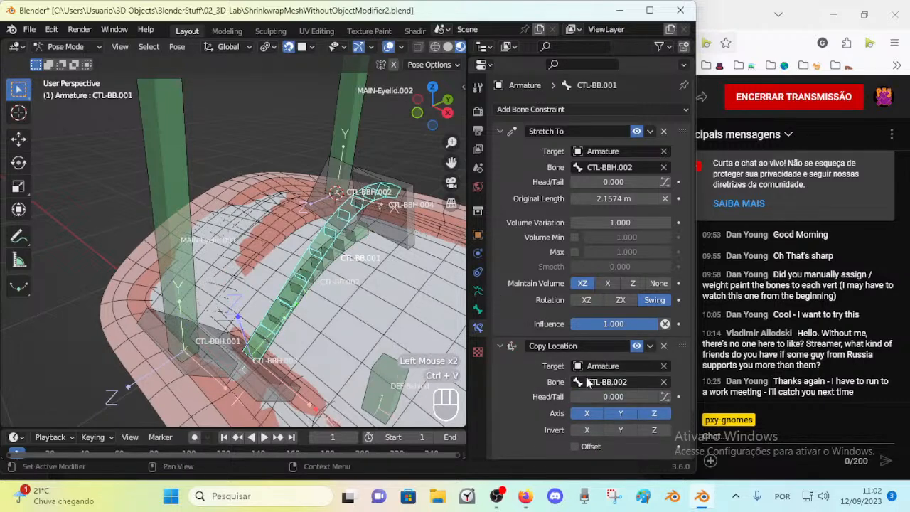
Make the Copy Location constraint follow the target's bendy bone curve and set its Head/Tail to 0.872
{"action": "left_click", "coordinate": [666, 397]}
{"action": "left_click_drag", "start_coordinate": [619, 398], "coordinate": [695, 398]}
{"action": "middle_click_drag", "start_coordinate": [285, 216], "coordinate": [313, 227]}
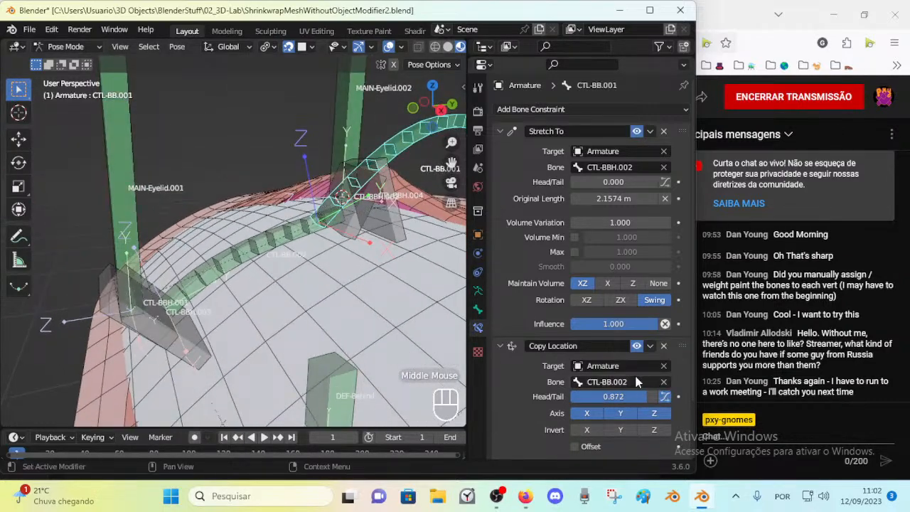
{"action": "left_click", "coordinate": [608, 381]}
{"action": "scroll", "coordinate": [541, 380], "scroll_direction": "down", "scroll_amount": 4}
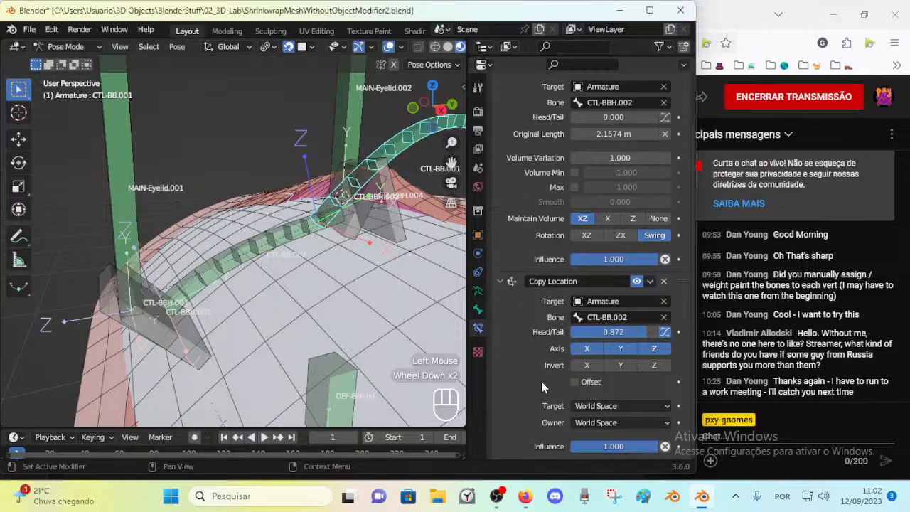
{"action": "scroll", "coordinate": [566, 366], "scroll_direction": "up", "scroll_amount": 4}
{"action": "middle_click_drag", "start_coordinate": [341, 288], "coordinate": [297, 260]}
{"action": "scroll", "coordinate": [597, 365], "scroll_direction": "up", "scroll_amount": 2}
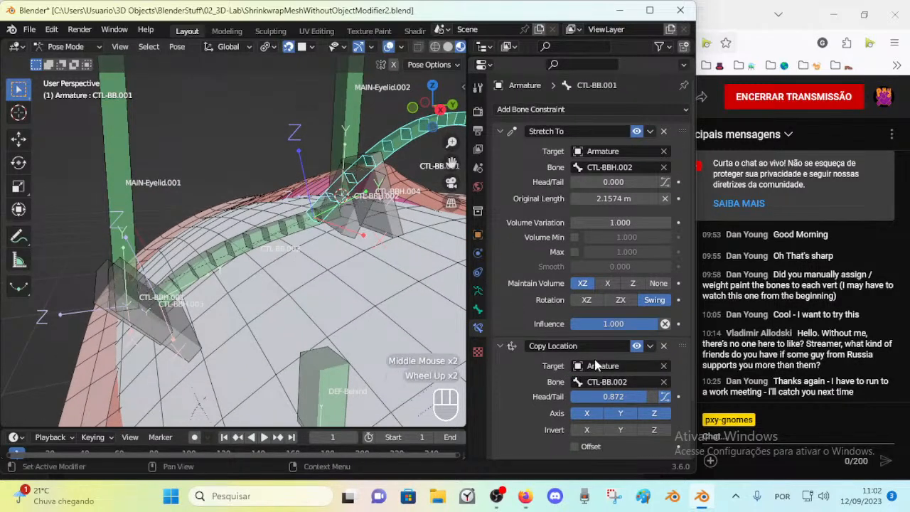
Move the Copy Location constraint above Stretch To in the constraint stack of CTL-BB.001 and expand its settings
{"action": "left_click", "coordinate": [500, 345]}
{"action": "left_click_drag", "start_coordinate": [680, 346], "coordinate": [670, 117]}
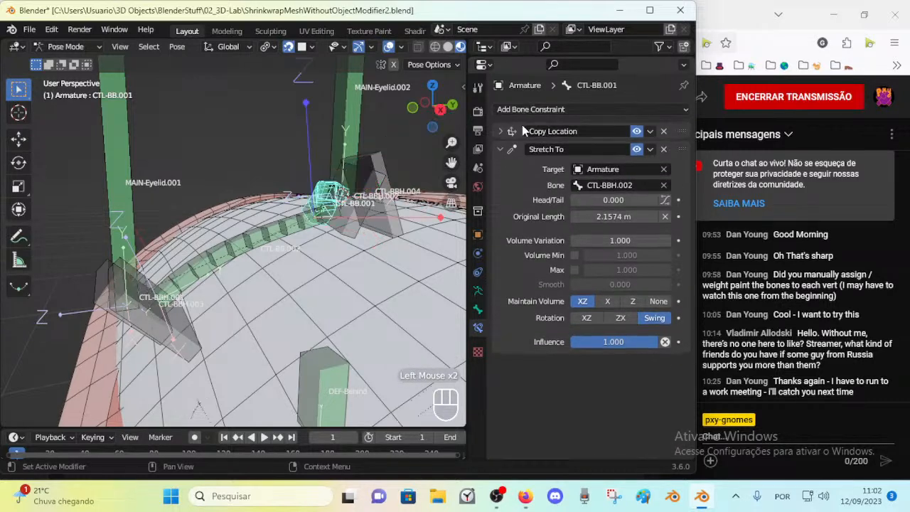
{"action": "left_click", "coordinate": [499, 130]}
{"action": "middle_click_drag", "start_coordinate": [307, 276], "coordinate": [323, 302]}
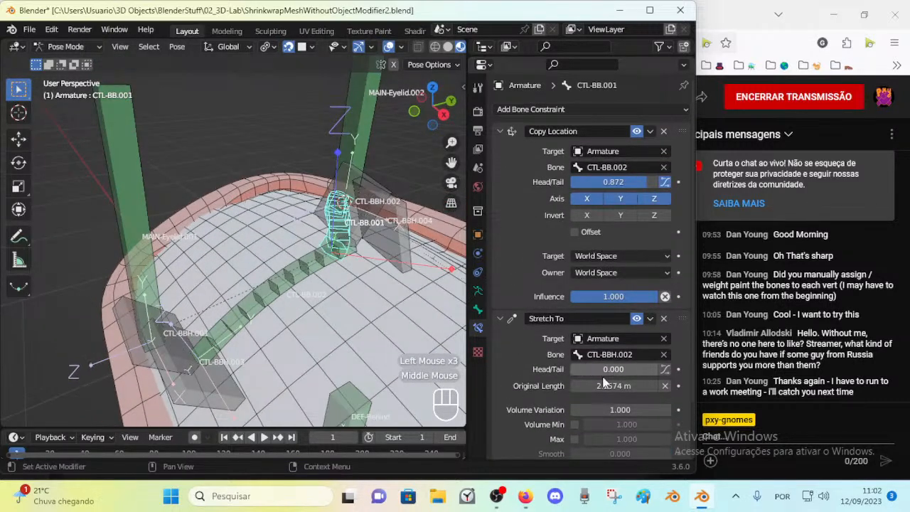
Try a Head/Tail value of 0.353 on the Stretch To constraint, undo it, and collapse that constraint's settings
{"action": "left_click_drag", "start_coordinate": [620, 370], "coordinate": [647, 370]}
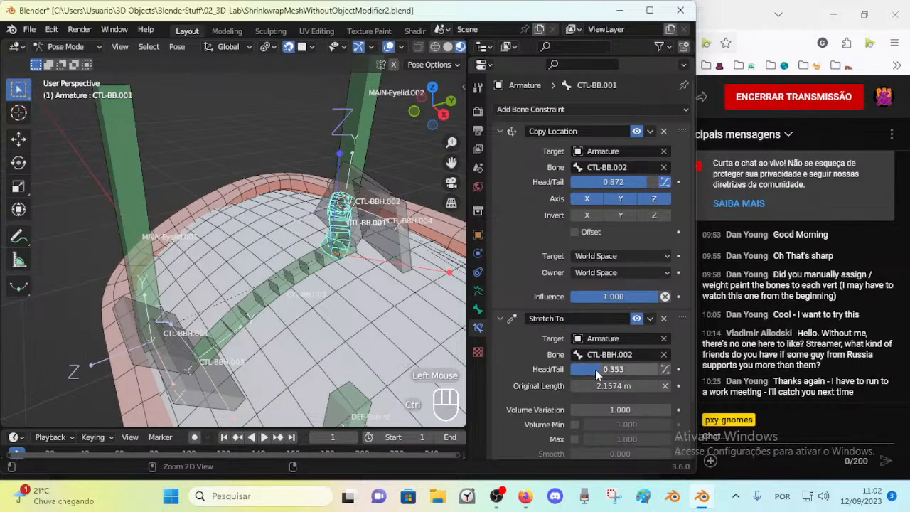
{"action": "key", "text": "ctrl+z"}
{"action": "scroll", "coordinate": [549, 213], "scroll_direction": "up", "scroll_amount": 2}
{"action": "left_click", "coordinate": [501, 149]}
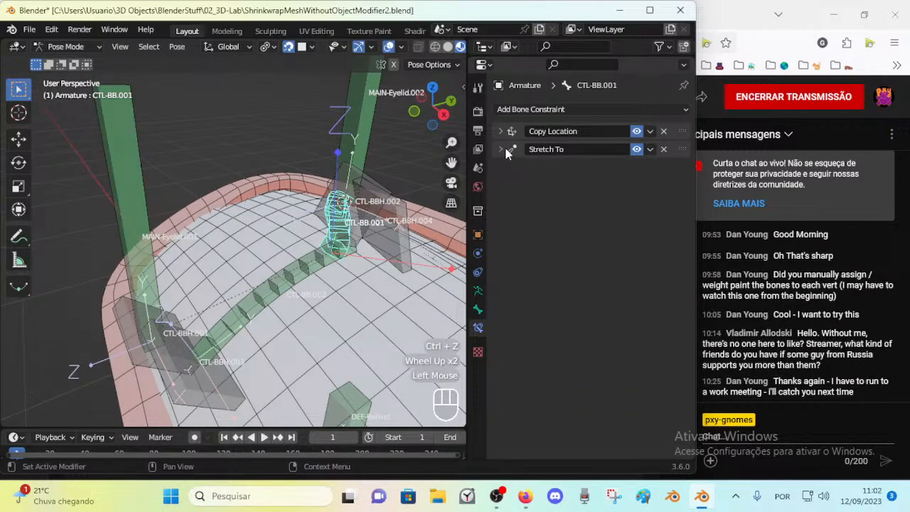
{"action": "left_click", "coordinate": [500, 131]}
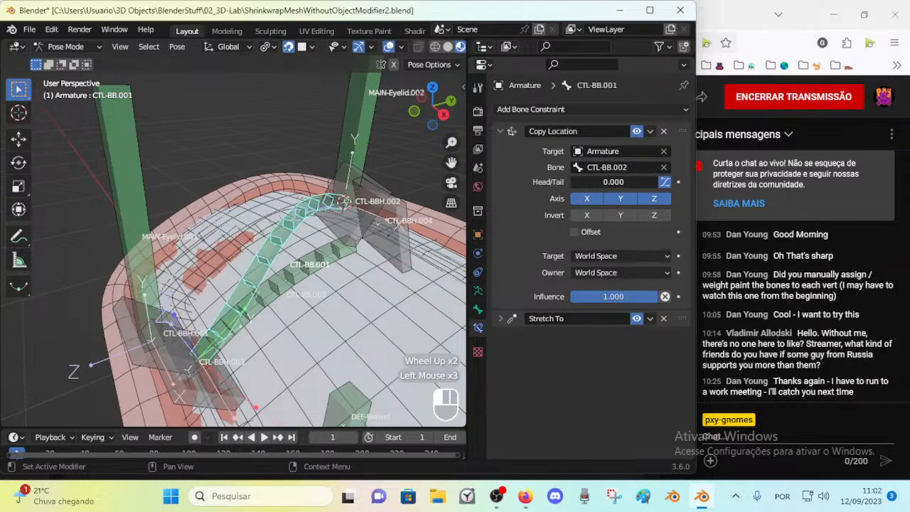
Test sliding CTL-BB.001 along the duplicated bendy bone by raising the Copy Location Head/Tail through 0.429 and 0.496 to 0.767
{"action": "left_click_drag", "start_coordinate": [613, 181], "coordinate": [639, 182]}
{"action": "middle_click_drag", "start_coordinate": [213, 284], "coordinate": [189, 277]}
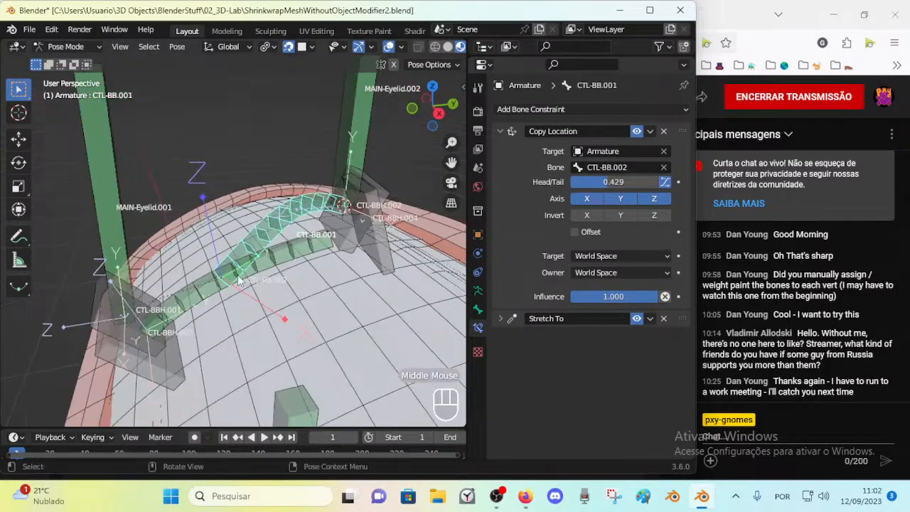
{"action": "left_click", "coordinate": [635, 169]}
{"action": "left_click", "coordinate": [525, 171]}
{"action": "left_click", "coordinate": [597, 170]}
{"action": "left_click", "coordinate": [542, 173]}
{"action": "mouse_move", "coordinate": [596, 184]}
{"action": "left_mouse_down"}
{"action": "mouse_move", "coordinate": [648, 184]}
{"action": "mouse_move", "coordinate": [560, 184]}
{"action": "mouse_move", "coordinate": [643, 184]}
{"action": "mouse_move", "coordinate": [601, 184]}
{"action": "left_mouse_up"}
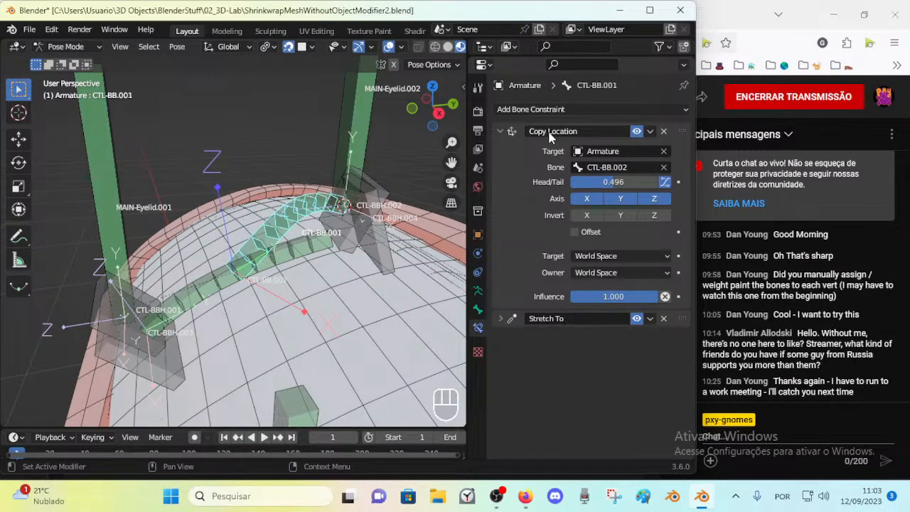
{"action": "left_click_drag", "start_coordinate": [603, 182], "coordinate": [647, 184]}
{"action": "middle_click_drag", "start_coordinate": [292, 260], "coordinate": [295, 305]}
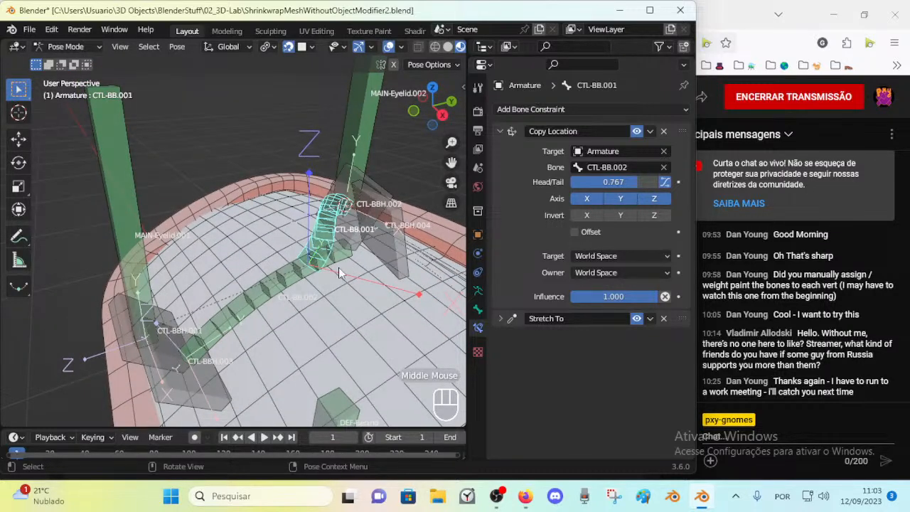
Try disabling the Y axis of the Copy Location constraint and enable it again
{"action": "middle_click_drag", "start_coordinate": [238, 307], "coordinate": [227, 229]}
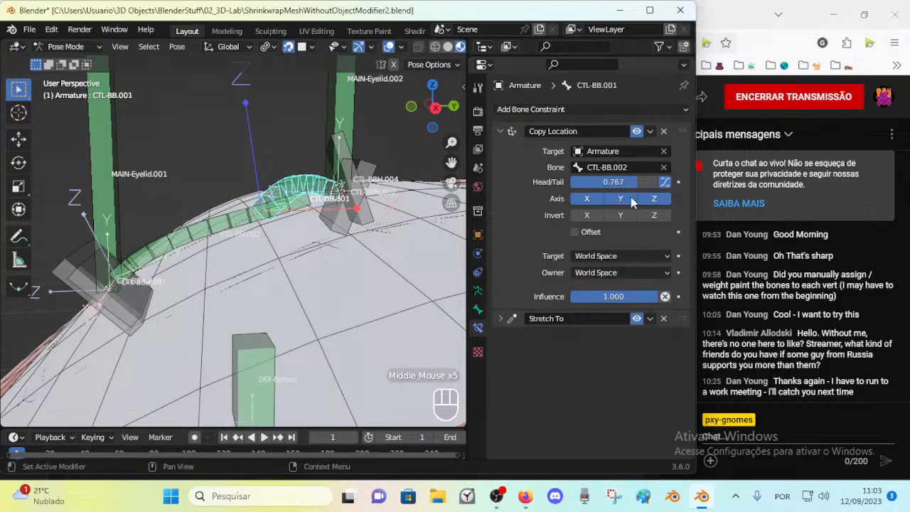
{"action": "middle_click_drag", "start_coordinate": [278, 306], "coordinate": [207, 255]}
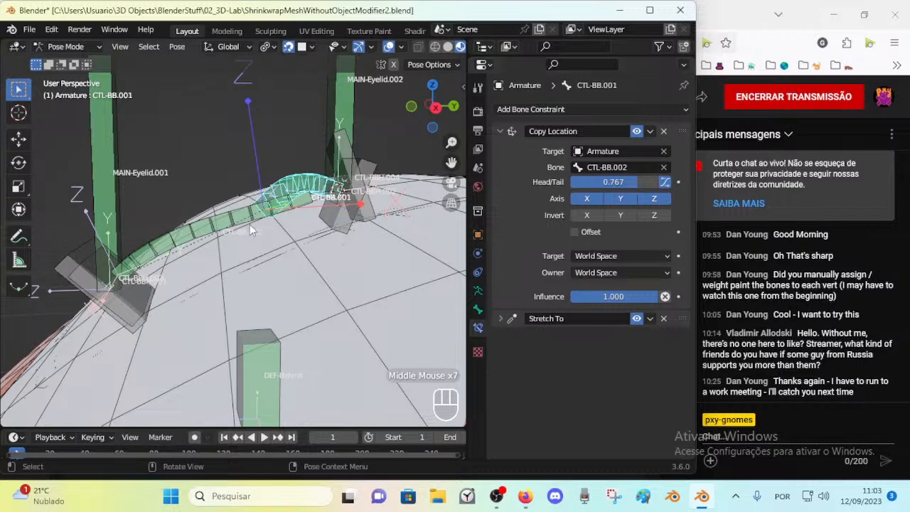
{"action": "middle_click_drag", "start_coordinate": [268, 240], "coordinate": [249, 225]}
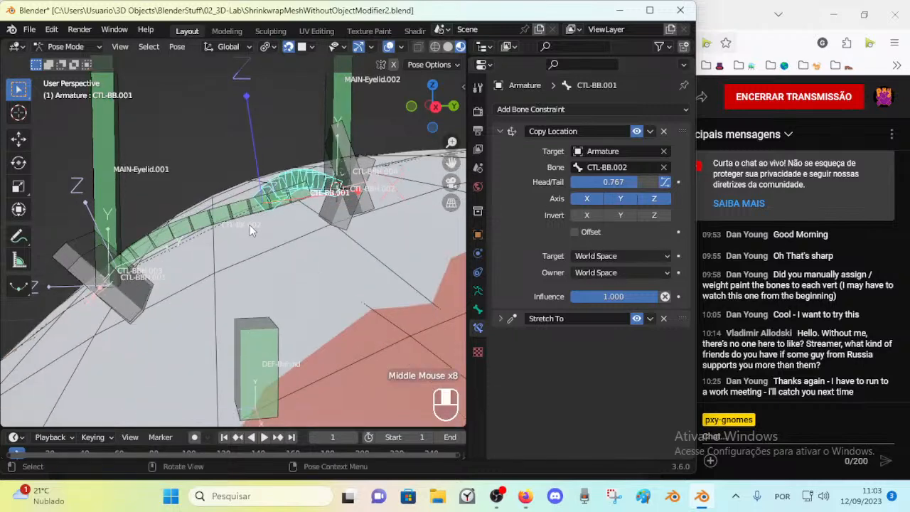
{"action": "left_click", "coordinate": [616, 201]}
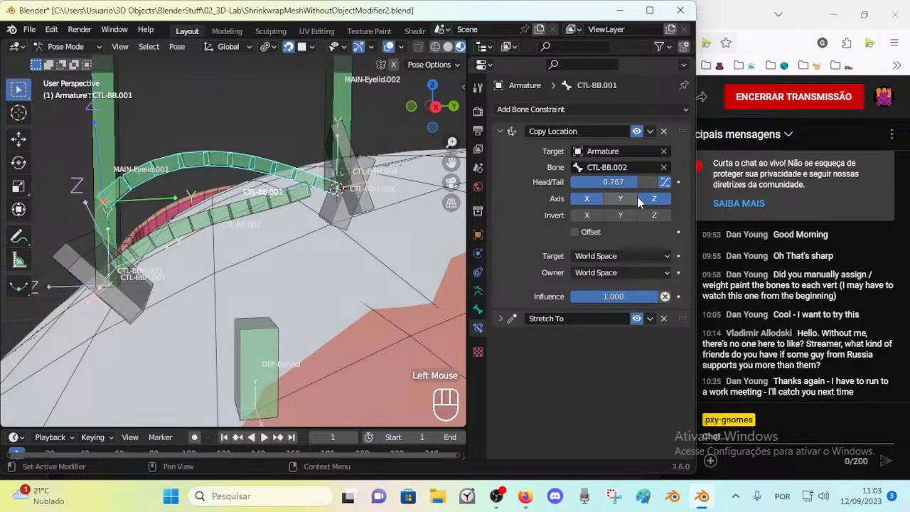
{"action": "left_click", "coordinate": [634, 201]}
{"action": "middle_click_drag", "start_coordinate": [219, 247], "coordinate": [270, 389]}
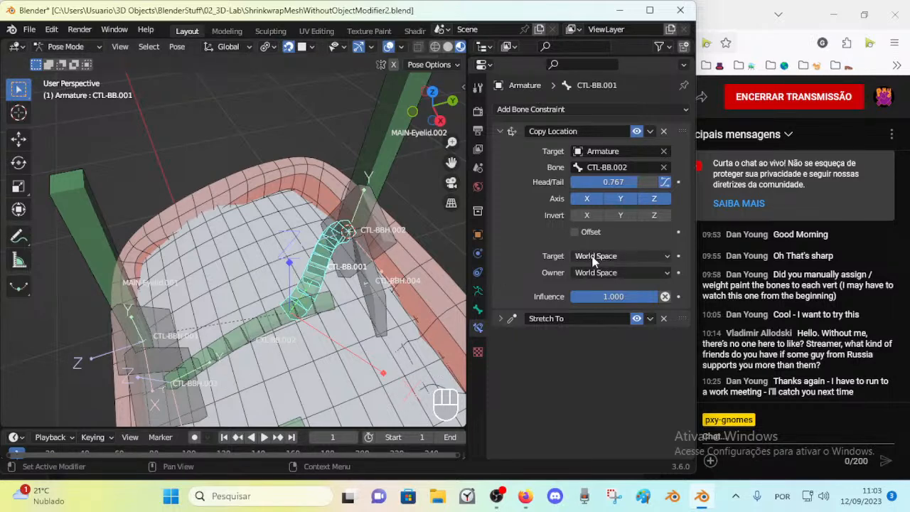
Set both the target and owner spaces of the Copy Location constraint to Local Space
{"action": "middle_click_drag", "start_coordinate": [216, 280], "coordinate": [281, 300]}
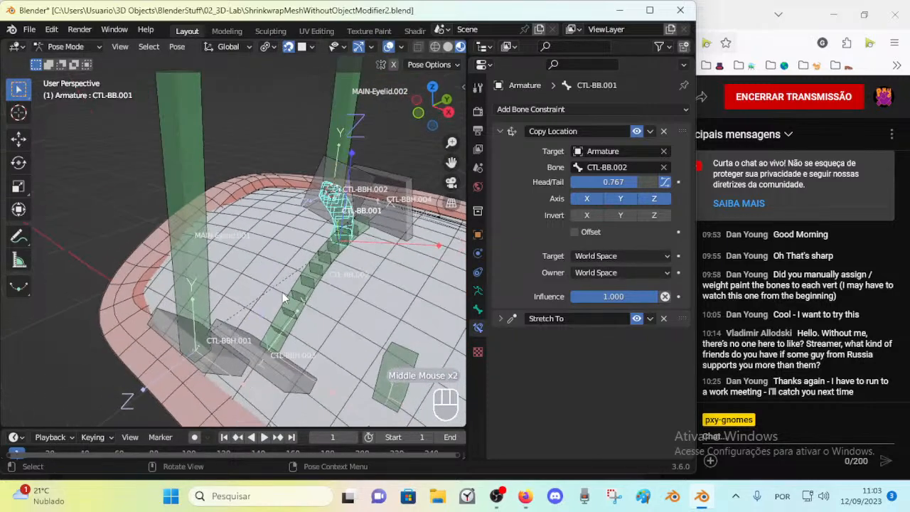
{"action": "middle_click_drag", "start_coordinate": [270, 334], "coordinate": [370, 271]}
{"action": "scroll", "coordinate": [348, 256], "scroll_direction": "up", "scroll_amount": 1}
{"action": "scroll", "coordinate": [373, 266], "scroll_direction": "up", "scroll_amount": 1}
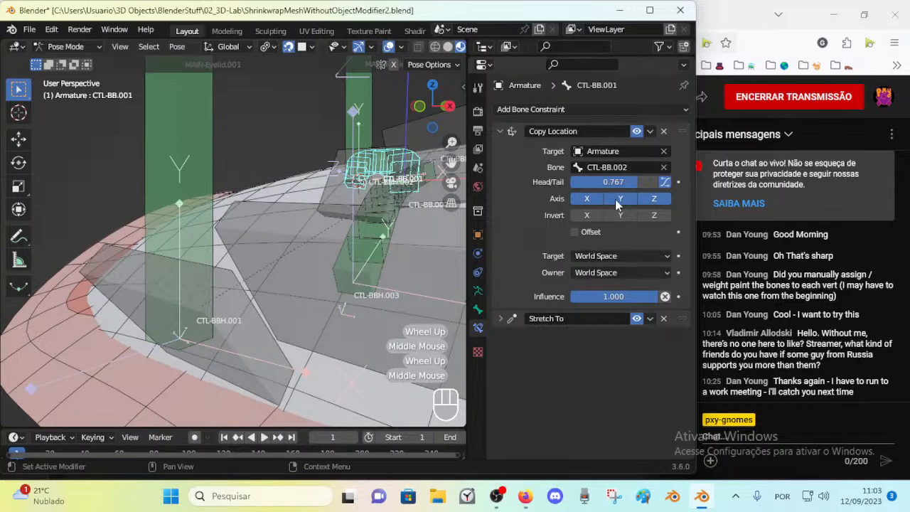
{"action": "left_click", "coordinate": [617, 256]}
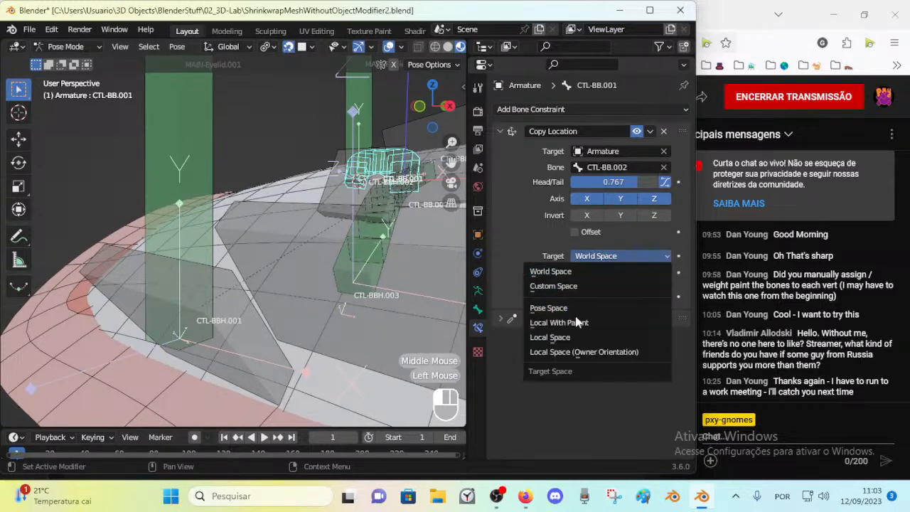
{"action": "left_click", "coordinate": [566, 338]}
{"action": "left_click", "coordinate": [608, 272]}
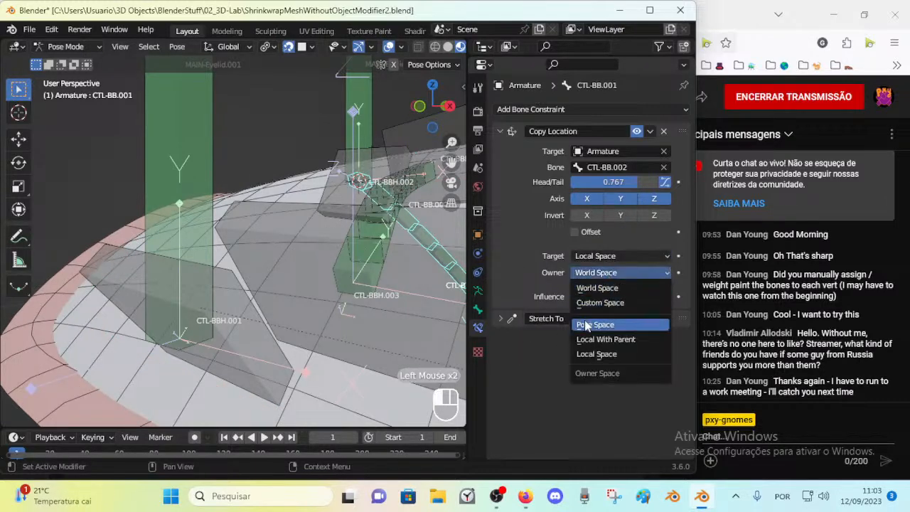
{"action": "left_click", "coordinate": [589, 353]}
{"action": "middle_click_drag", "start_coordinate": [370, 259], "coordinate": [333, 270]}
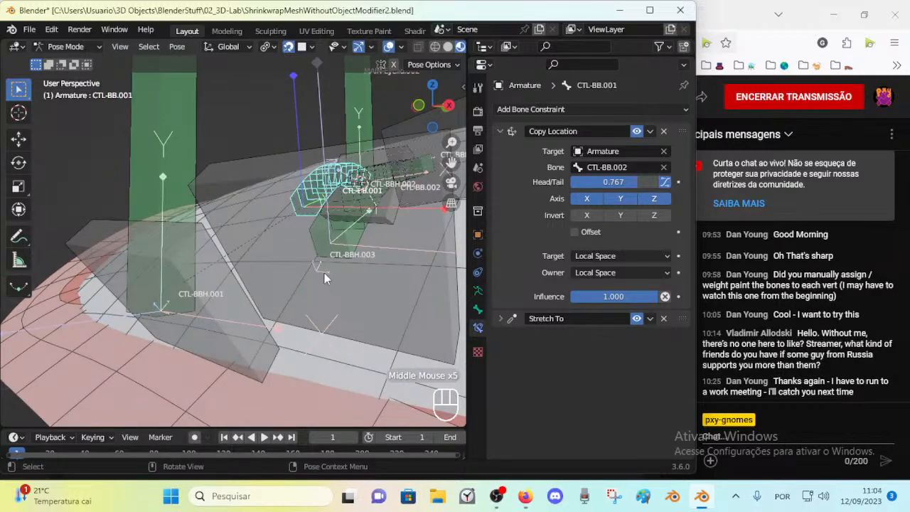
Disable the X axis of the Copy Location constraint on CTL-BB.001
{"action": "left_click", "coordinate": [597, 200]}
{"action": "middle_click_drag", "start_coordinate": [391, 216], "coordinate": [341, 255]}
{"action": "scroll", "coordinate": [320, 270], "scroll_direction": "down", "scroll_amount": 2}
{"action": "middle_click_drag", "start_coordinate": [298, 285], "coordinate": [317, 301]}
Examine the duplicated bendy bone CTL-BB.002 from several angles against CTL-BB.001, and select CTL-BB.001 again
{"action": "left_click", "coordinate": [186, 322]}
{"action": "middle_click_drag", "start_coordinate": [346, 244], "coordinate": [284, 246], "text": "shift"}
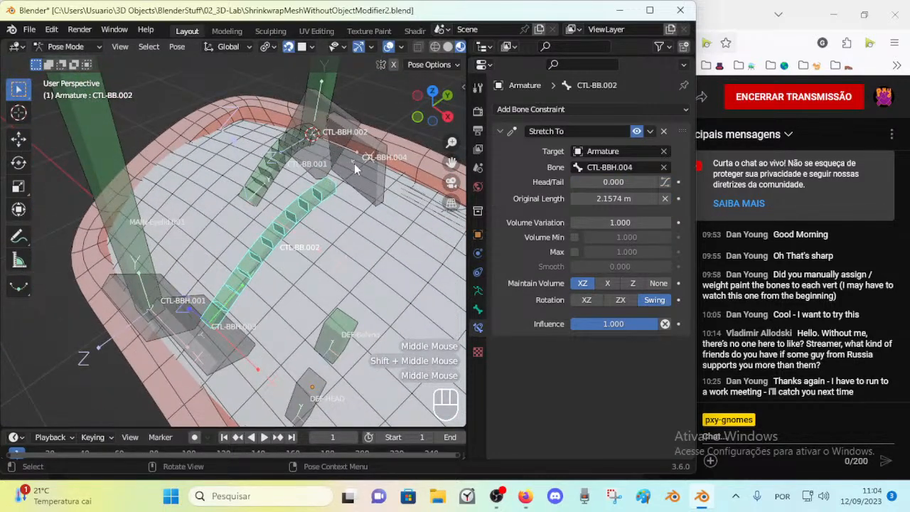
{"action": "middle_click_drag", "start_coordinate": [356, 174], "coordinate": [335, 224]}
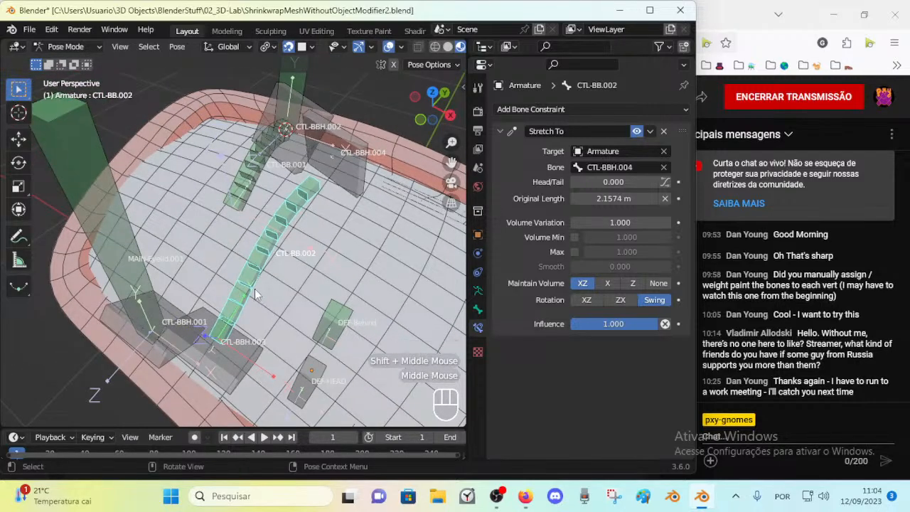
{"action": "middle_click_drag", "start_coordinate": [276, 263], "coordinate": [373, 123]}
{"action": "middle_click_drag", "start_coordinate": [360, 202], "coordinate": [315, 187]}
{"action": "middle_click_drag", "start_coordinate": [257, 188], "coordinate": [242, 207]}
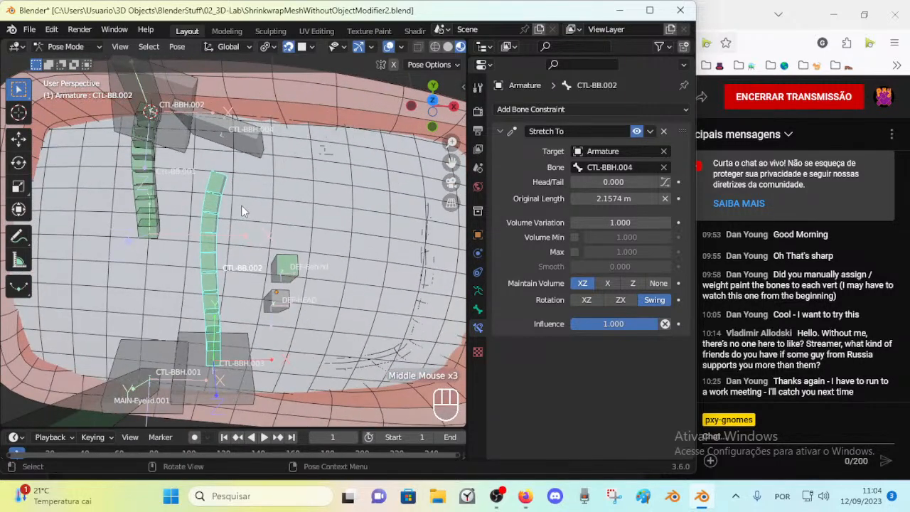
{"action": "left_click", "coordinate": [220, 260]}
{"action": "left_click", "coordinate": [219, 239]}
{"action": "middle_click_drag", "start_coordinate": [219, 239], "coordinate": [210, 287]}
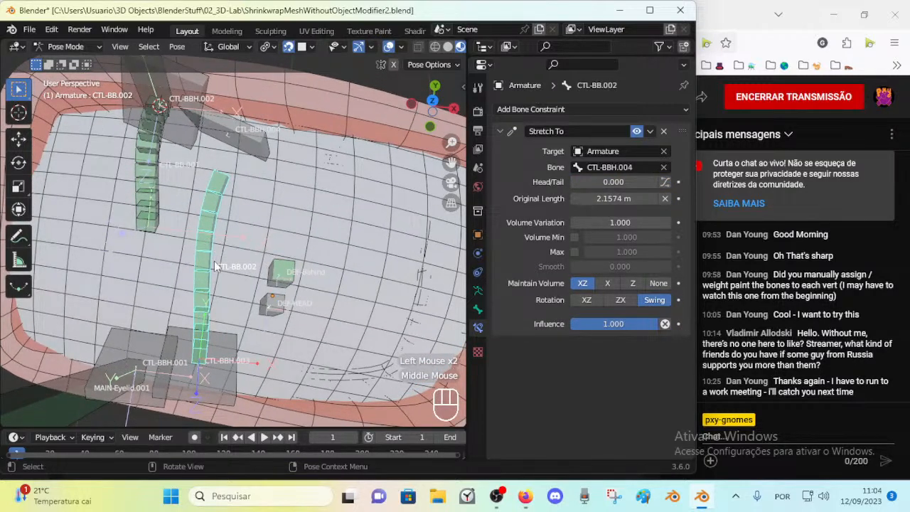
{"action": "middle_click_drag", "start_coordinate": [292, 163], "coordinate": [189, 156]}
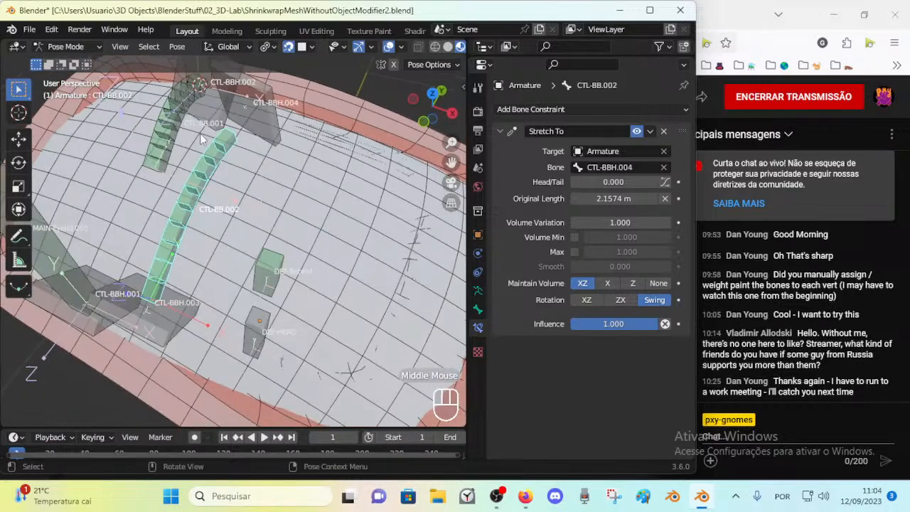
{"action": "middle_click_drag", "start_coordinate": [192, 193], "coordinate": [226, 168], "text": "shift"}
{"action": "left_click", "coordinate": [226, 168]}
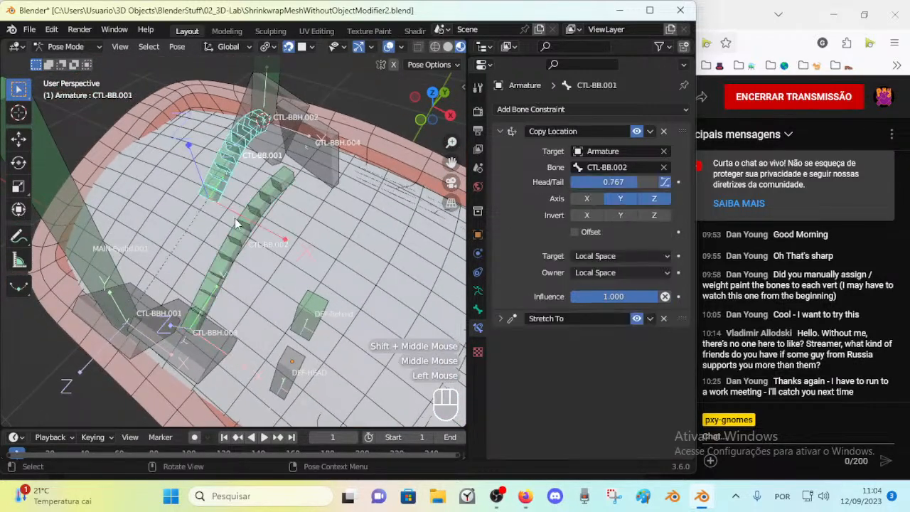
Try the Copy Location Head/Tail at 1.000 on CTL-BB.001 and toggle its X axis to compare the bone's position
{"action": "left_click_drag", "start_coordinate": [614, 183], "coordinate": [637, 184]}
{"action": "middle_click_drag", "start_coordinate": [246, 179], "coordinate": [196, 147]}
{"action": "middle_click_drag", "start_coordinate": [257, 215], "coordinate": [328, 317], "text": "shift"}
{"action": "middle_click_drag", "start_coordinate": [328, 316], "coordinate": [299, 299]}
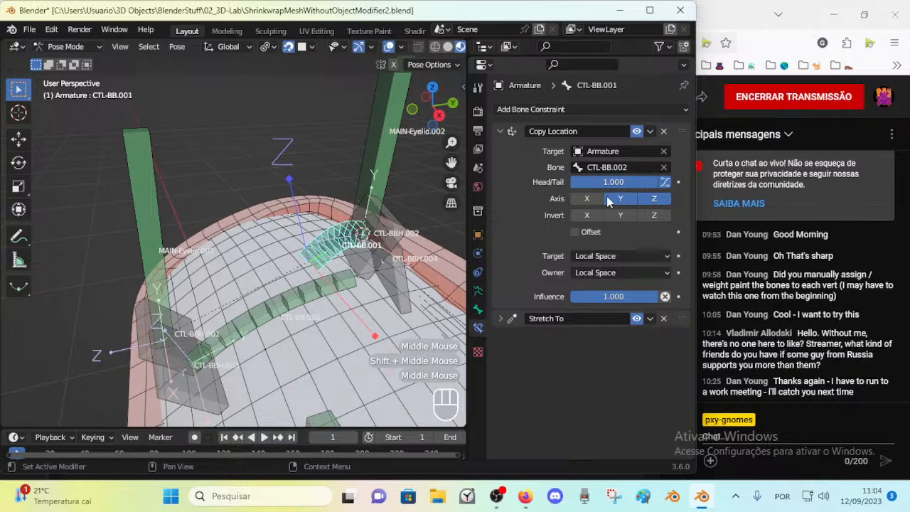
{"action": "left_click", "coordinate": [587, 199]}
{"action": "middle_click_drag", "start_coordinate": [287, 230], "coordinate": [396, 284]}
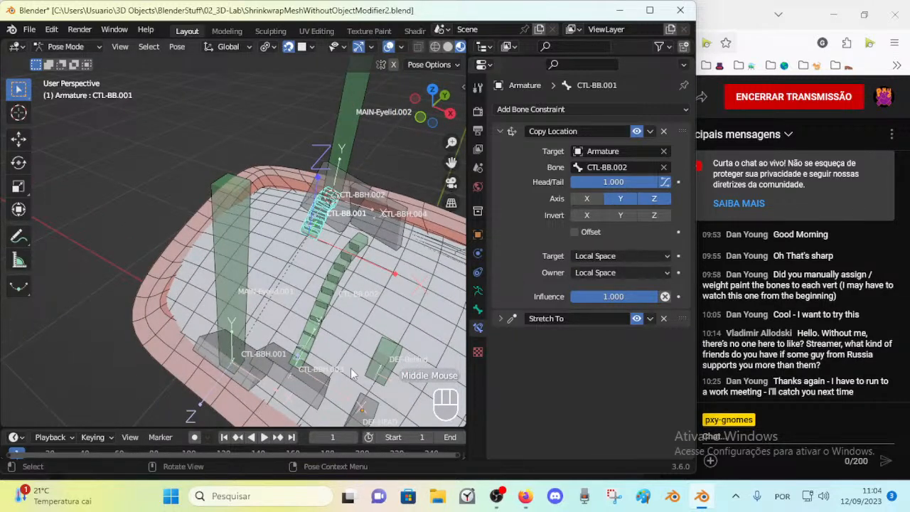
{"action": "middle_click_drag", "start_coordinate": [378, 288], "coordinate": [321, 336]}
Return the Copy Location Head/Tail to 0.000 and inspect CTL-BB.001 beside the duplicated chain
{"action": "left_click_drag", "start_coordinate": [604, 182], "coordinate": [518, 181]}
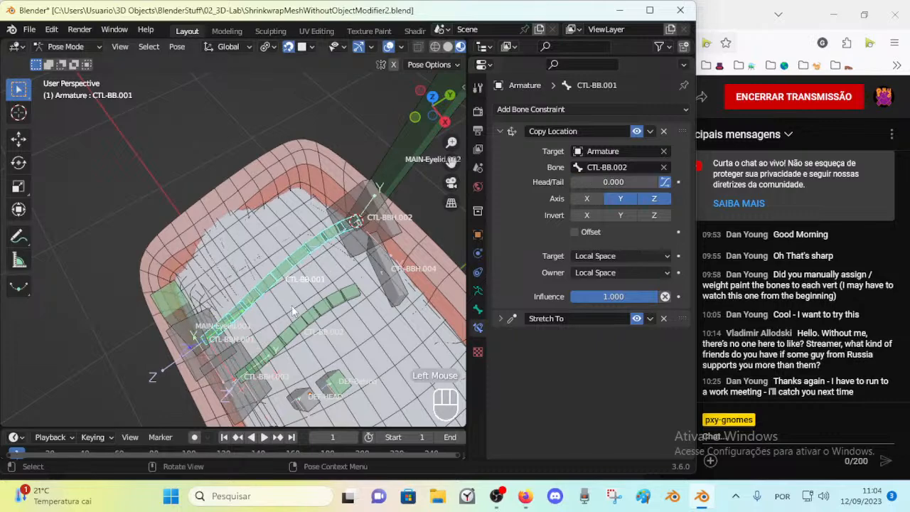
{"action": "middle_click_drag", "start_coordinate": [214, 282], "coordinate": [259, 281]}
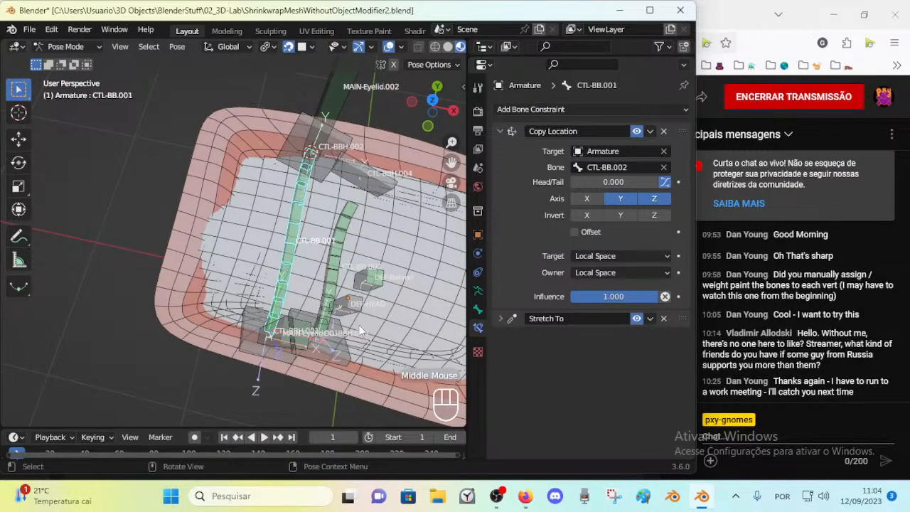
{"action": "middle_click_drag", "start_coordinate": [363, 330], "coordinate": [328, 286]}
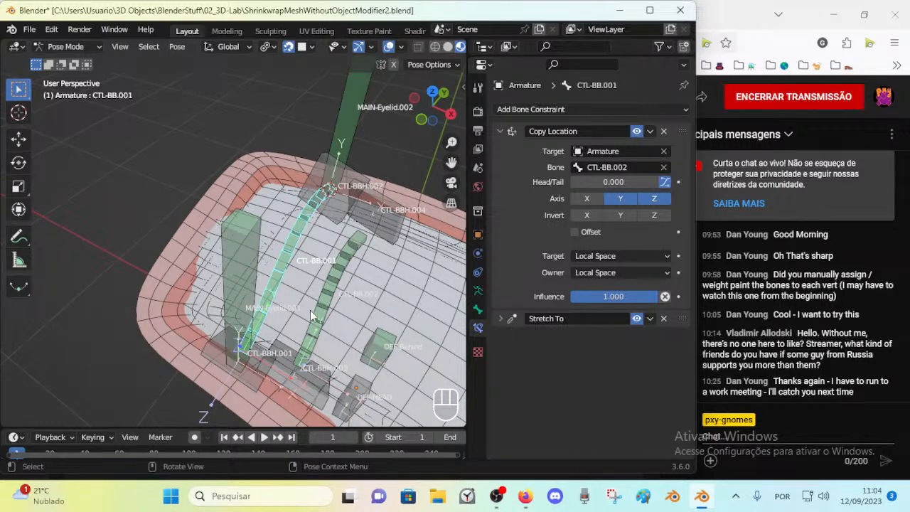
Examine CTL-BB.001 against the duplicated bendy bone CTL-BB.002 from the side and close up
{"action": "middle_click_drag", "start_coordinate": [259, 245], "coordinate": [185, 263]}
{"action": "middle_click_drag", "start_coordinate": [303, 246], "coordinate": [377, 220]}
{"action": "middle_click_drag", "start_coordinate": [296, 299], "coordinate": [263, 243]}
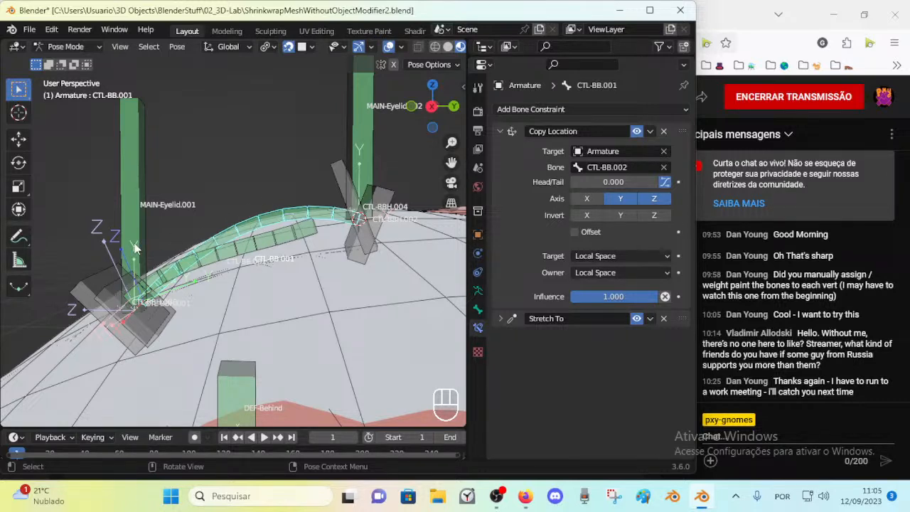
{"action": "middle_click_drag", "start_coordinate": [289, 250], "coordinate": [240, 249]}
{"action": "scroll", "coordinate": [286, 267], "scroll_direction": "up", "scroll_amount": 1}
{"action": "scroll", "coordinate": [232, 230], "scroll_direction": "up", "scroll_amount": 2}
{"action": "scroll", "coordinate": [246, 246], "scroll_direction": "down", "scroll_amount": 1}
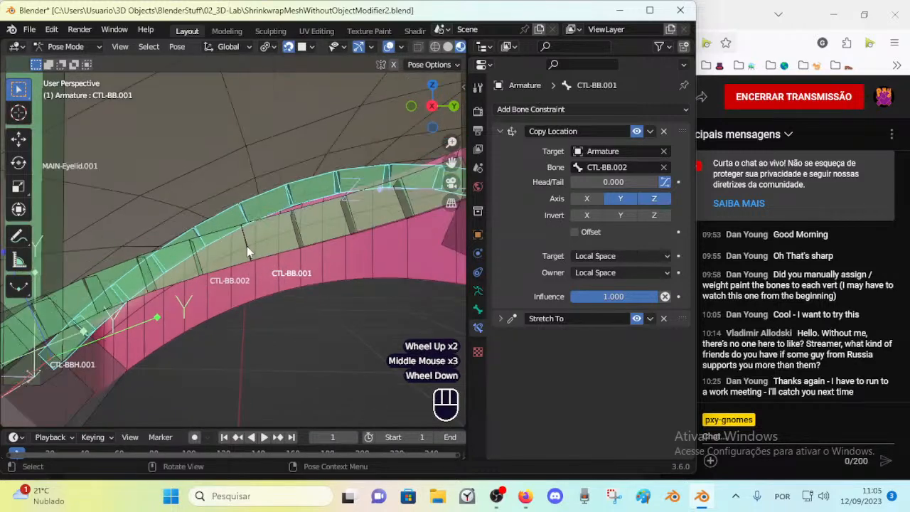
{"action": "scroll", "coordinate": [246, 246], "scroll_direction": "down", "scroll_amount": 1}
{"action": "middle_click_drag", "start_coordinate": [250, 217], "coordinate": [263, 236]}
Select CTL-BB.002 and CTL-BB.001 in turn to compare their curves and constraint settings
{"action": "left_click", "coordinate": [267, 236]}
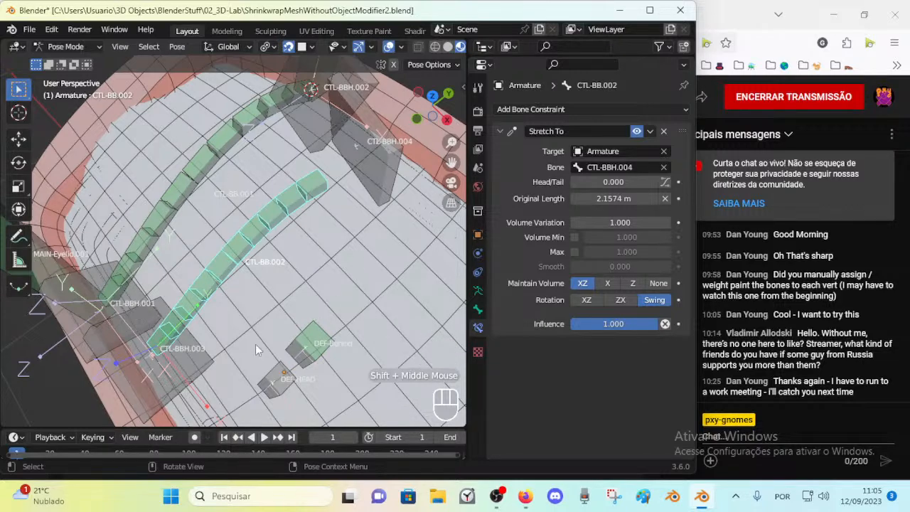
{"action": "middle_click_drag", "start_coordinate": [352, 328], "coordinate": [334, 375], "text": "shift"}
{"action": "mouse_move", "coordinate": [201, 262]}
{"action": "middle_mouse_down", "text": "shift"}
{"action": "mouse_move", "coordinate": [255, 324]}
{"action": "mouse_move", "coordinate": [176, 216]}
{"action": "mouse_move", "coordinate": [207, 262]}
{"action": "middle_mouse_up", "text": "shift"}
{"action": "middle_click_drag", "start_coordinate": [207, 262], "coordinate": [225, 248]}
{"action": "left_click", "coordinate": [221, 221]}
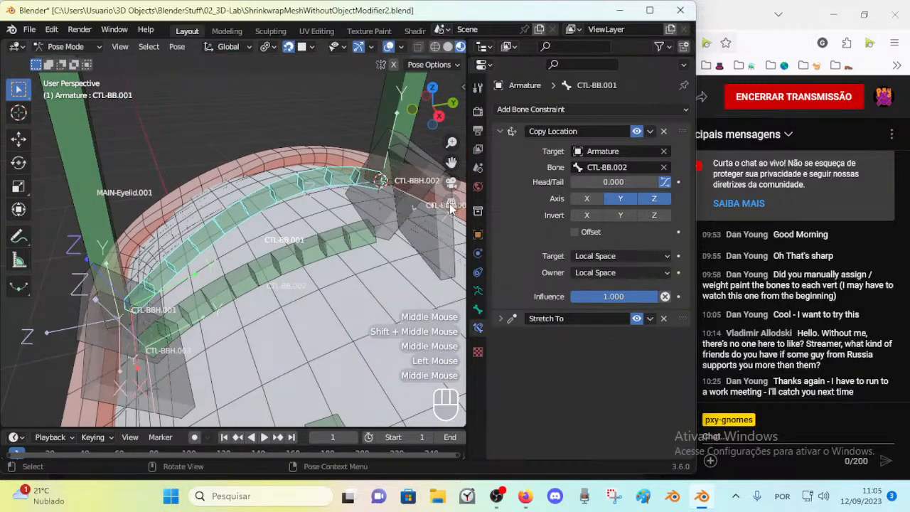
{"action": "left_click", "coordinate": [310, 245]}
{"action": "left_click", "coordinate": [280, 187]}
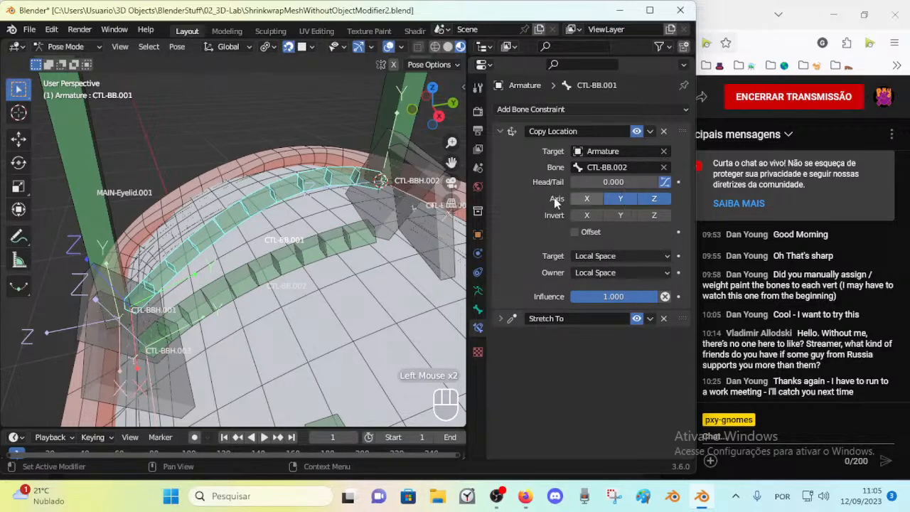
{"action": "left_click", "coordinate": [304, 249]}
{"action": "middle_click_drag", "start_coordinate": [188, 221], "coordinate": [237, 226]}
{"action": "left_click", "coordinate": [237, 226]}
Try sliding the Copy Location Head/Tail value on CTL-BB.001, leaving it at 0.023
{"action": "left_click_drag", "start_coordinate": [612, 182], "coordinate": [655, 182]}
{"action": "middle_click_drag", "start_coordinate": [86, 163], "coordinate": [251, 253]}
{"action": "left_click_drag", "start_coordinate": [609, 189], "coordinate": [574, 182]}
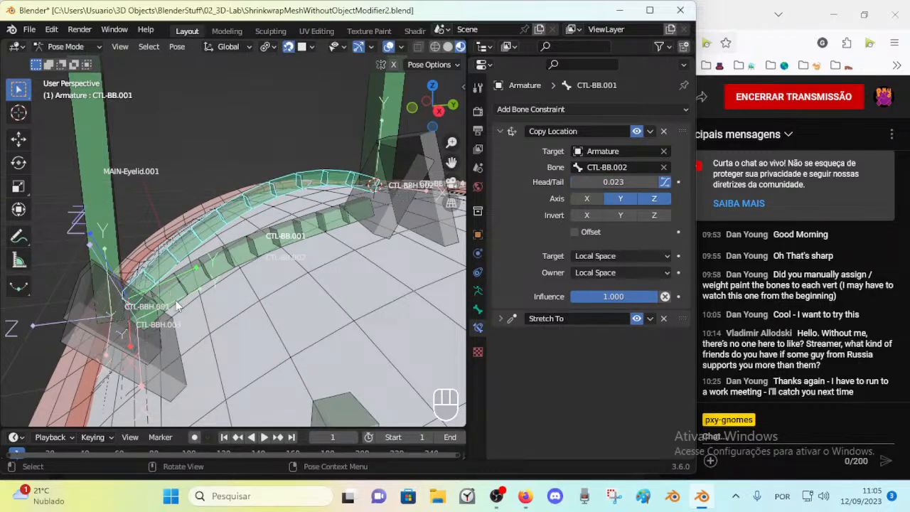
Remove the Copy Location constraint from CTL-BB.001, keeping its Stretch To constraint
{"action": "middle_click_drag", "start_coordinate": [171, 297], "coordinate": [150, 282]}
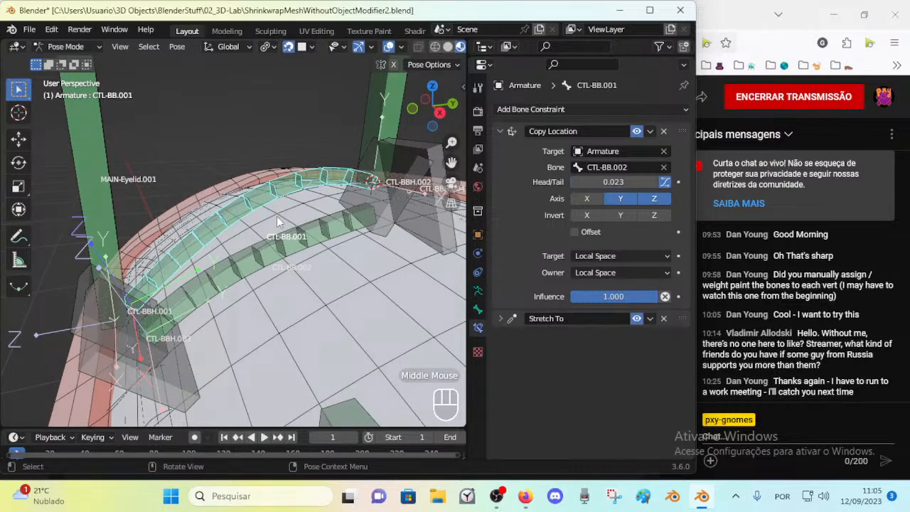
{"action": "middle_click_drag", "start_coordinate": [192, 252], "coordinate": [181, 257]}
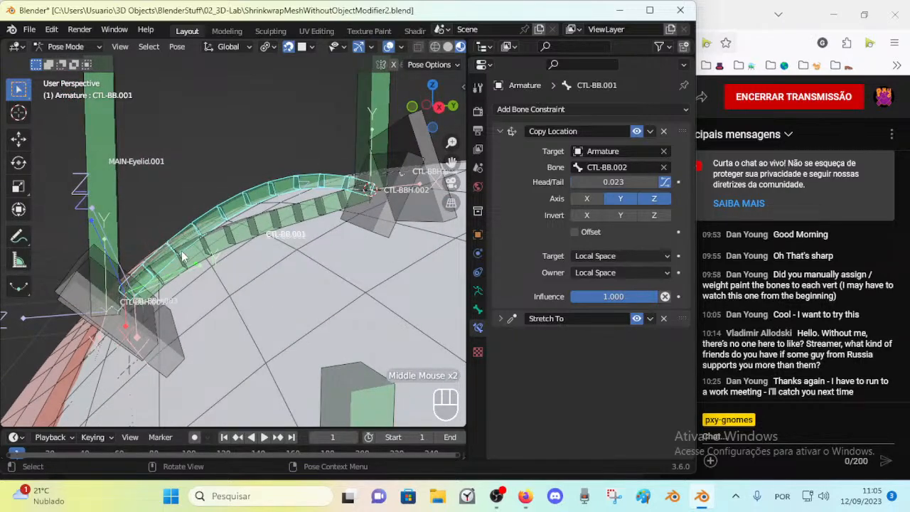
{"action": "middle_click_drag", "start_coordinate": [318, 206], "coordinate": [281, 258]}
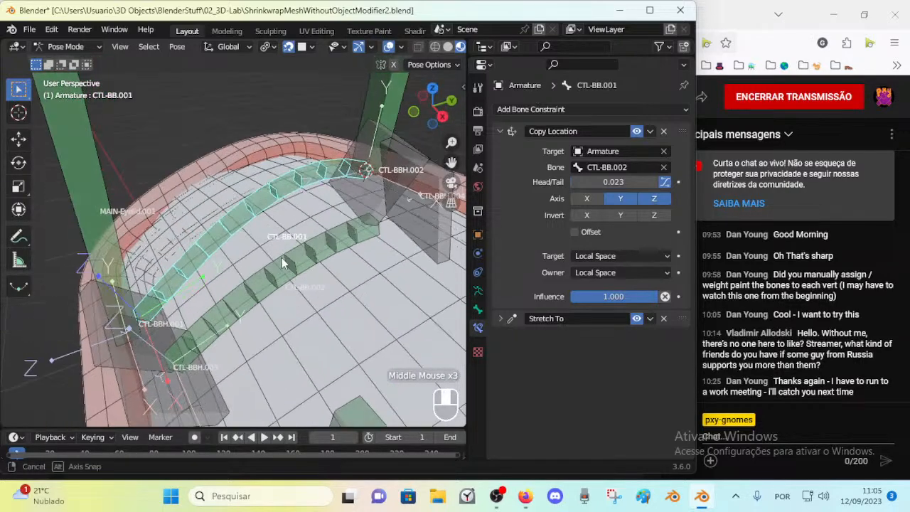
{"action": "left_click", "coordinate": [663, 131]}
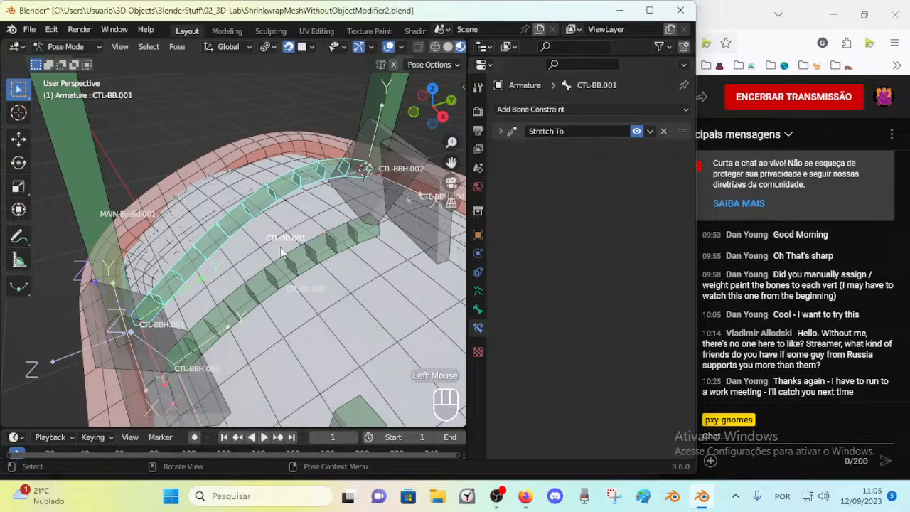
Delete the duplicated bendy bone CTL-BB.002 and its handle bones CTL-BBH.003 and CTL-BBH.004 from the armature
{"action": "middle_click_drag", "start_coordinate": [313, 234], "coordinate": [300, 297]}
{"action": "left_click", "coordinate": [337, 250]}
{"action": "scroll", "coordinate": [428, 209], "scroll_direction": "down", "scroll_amount": 2}
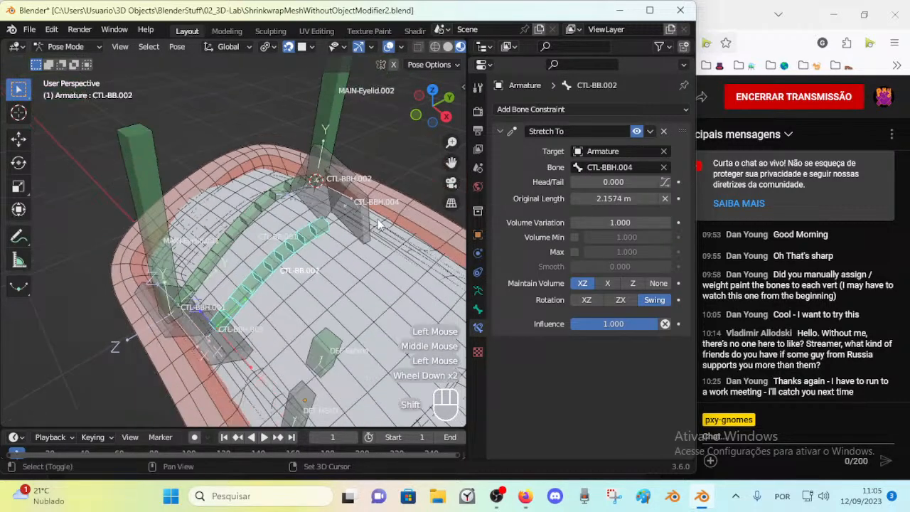
{"action": "left_click", "coordinate": [352, 210], "text": "shift"}
{"action": "key", "text": "Tab"}
{"action": "key", "text": "x"}
{"action": "scroll", "coordinate": [282, 269], "scroll_direction": "up", "scroll_amount": 2}
{"action": "key", "text": "Tab"}
{"action": "middle_click_drag", "start_coordinate": [246, 229], "coordinate": [220, 209]}
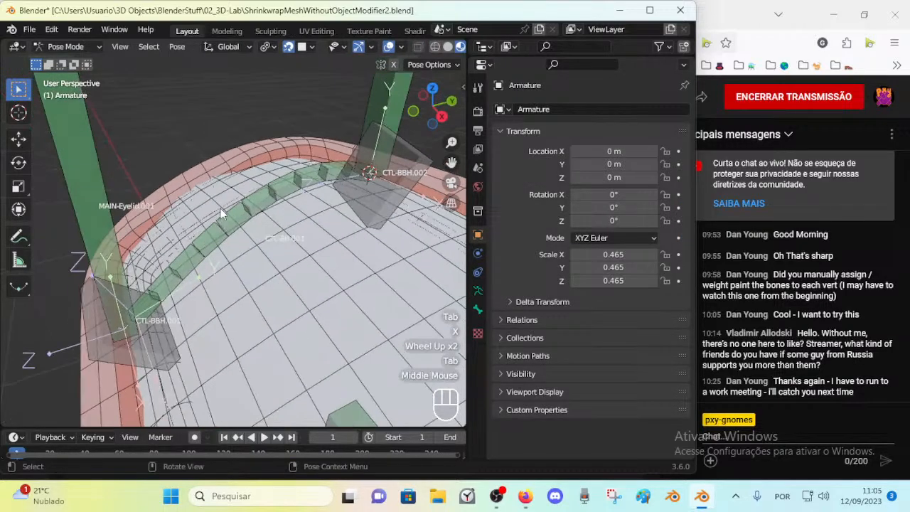
Test rotating the handle bones CTL-BBH.001 and CTL-BBH.002 and cancel each rotation
{"action": "left_click", "coordinate": [219, 208]}
{"action": "middle_click_drag", "start_coordinate": [223, 263], "coordinate": [189, 250]}
{"action": "middle_click_drag", "start_coordinate": [249, 230], "coordinate": [279, 340]}
{"action": "left_click", "coordinate": [158, 352]}
{"action": "key", "text": "r"}
{"action": "key", "text": "Escape"}
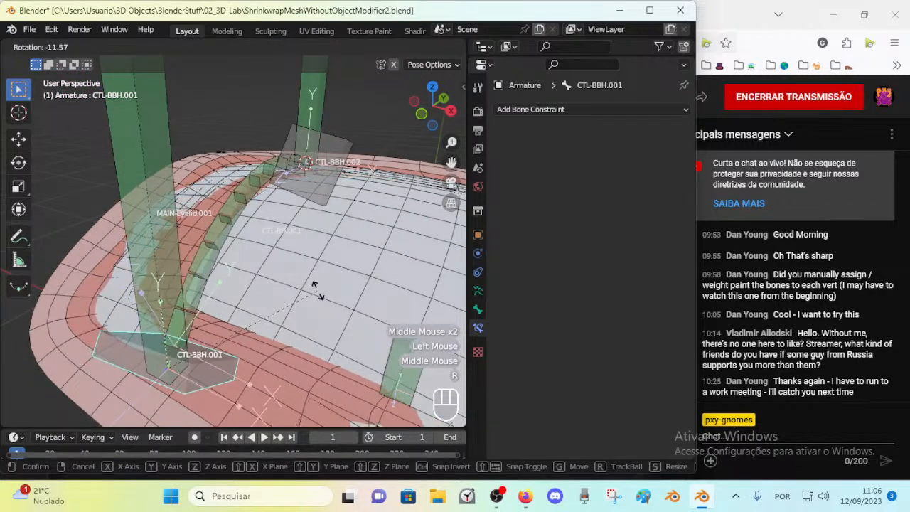
{"action": "left_click", "coordinate": [316, 167]}
{"action": "middle_click_drag", "start_coordinate": [337, 187], "coordinate": [301, 217]}
{"action": "key", "text": "r"}
{"action": "key", "text": "Escape"}
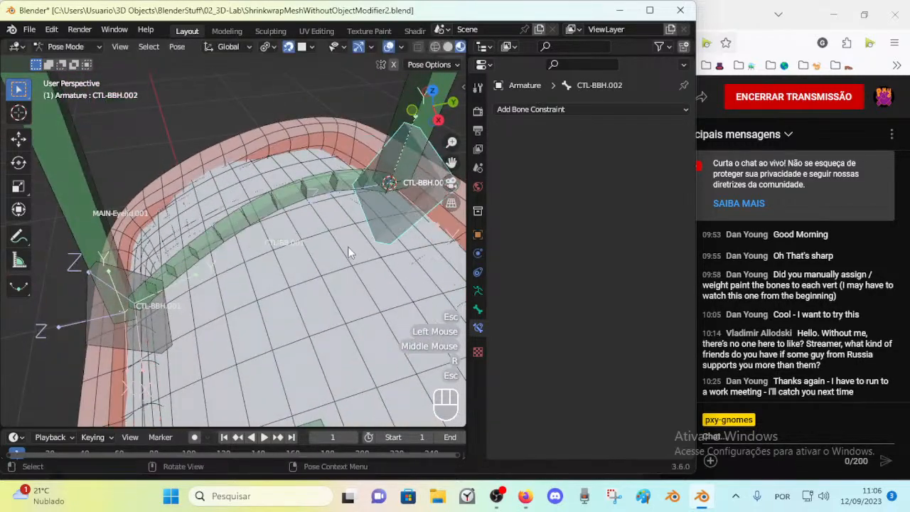
Reset the pose of all bones in the armature
{"action": "scroll", "coordinate": [348, 246], "scroll_direction": "down", "scroll_amount": 1}
{"action": "key", "text": "a"}
{"action": "key", "text": "alt+q"}
{"action": "key", "text": "alt+q"}
Examine the constraints on MAIN-Eyelid.002, CTL-BBH.002 and the bendy bone CTL-BB.001
{"action": "left_click", "coordinate": [364, 188]}
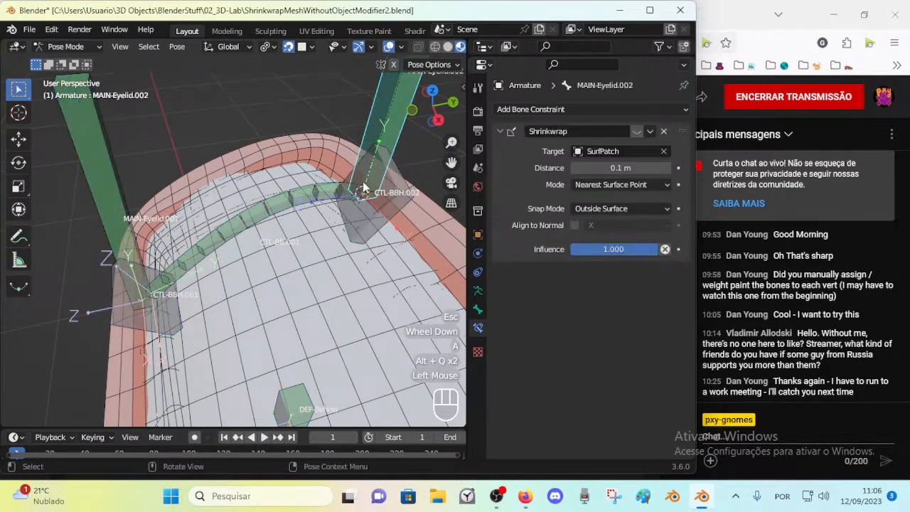
{"action": "left_click", "coordinate": [371, 231]}
{"action": "left_click", "coordinate": [282, 204]}
{"action": "middle_click_drag", "start_coordinate": [250, 231], "coordinate": [292, 213]}
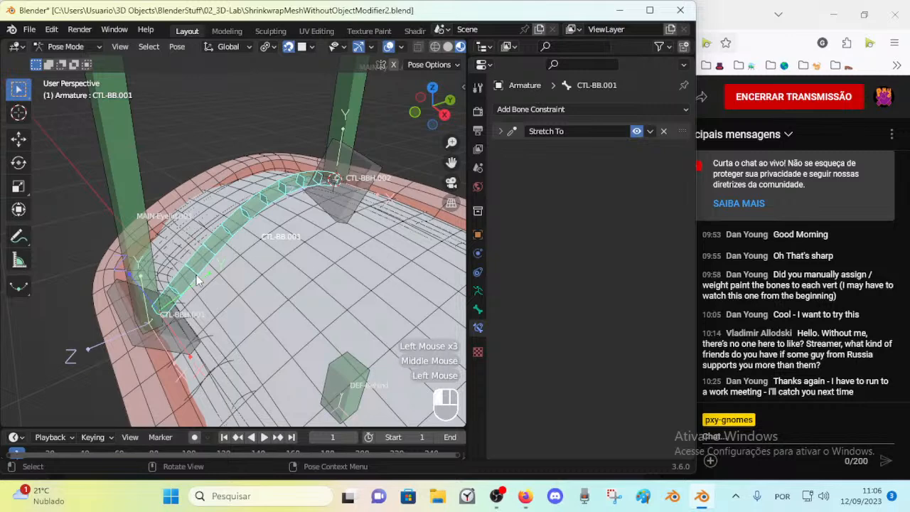
{"action": "middle_click_drag", "start_coordinate": [209, 290], "coordinate": [214, 265]}
{"action": "scroll", "coordinate": [214, 264], "scroll_direction": "up", "scroll_amount": 1}
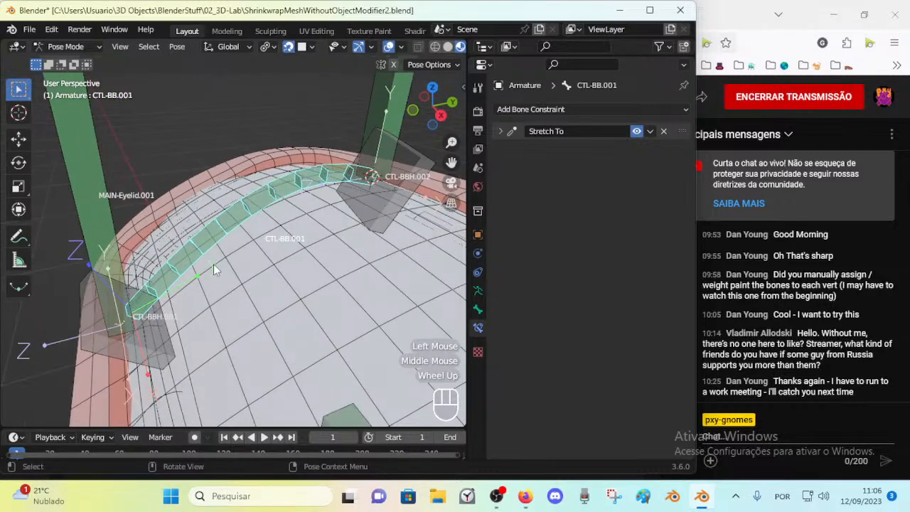
Try to copy bone constraints with both MAIN-Eyelid bones selected and CTL-BBH.001 as the active bone
{"action": "left_click", "coordinate": [168, 341]}
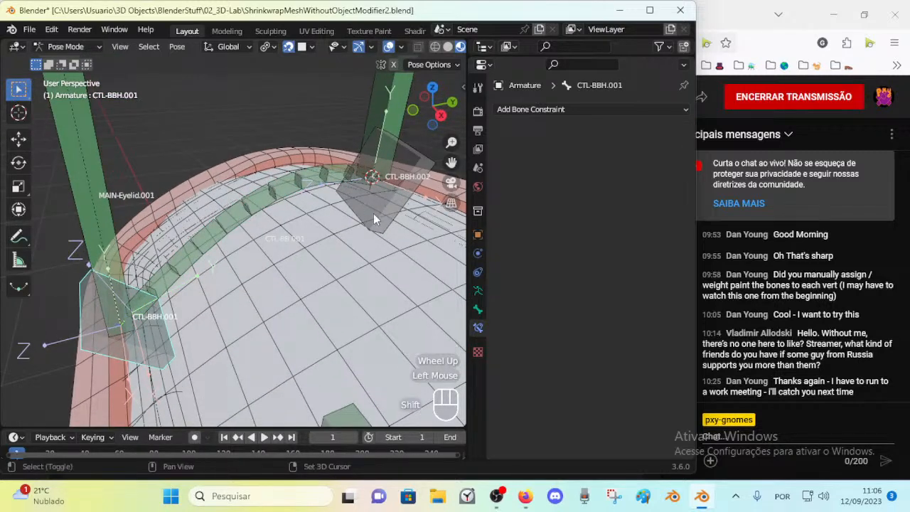
{"action": "left_click", "coordinate": [373, 213], "text": "shift"}
{"action": "left_click", "coordinate": [174, 334]}
{"action": "middle_click_drag", "start_coordinate": [174, 334], "coordinate": [188, 218]}
{"action": "left_click", "coordinate": [115, 206]}
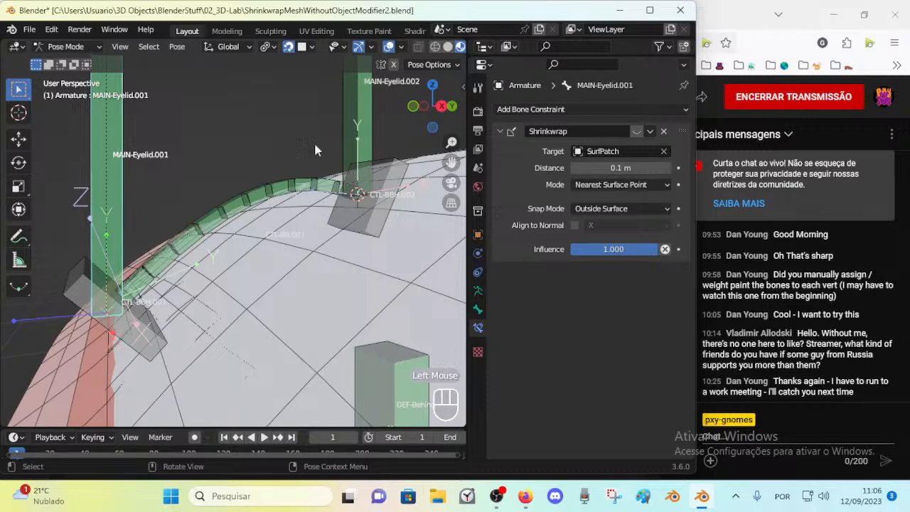
{"action": "left_click", "coordinate": [369, 118], "text": "shift"}
{"action": "left_click", "coordinate": [149, 332], "text": "shift"}
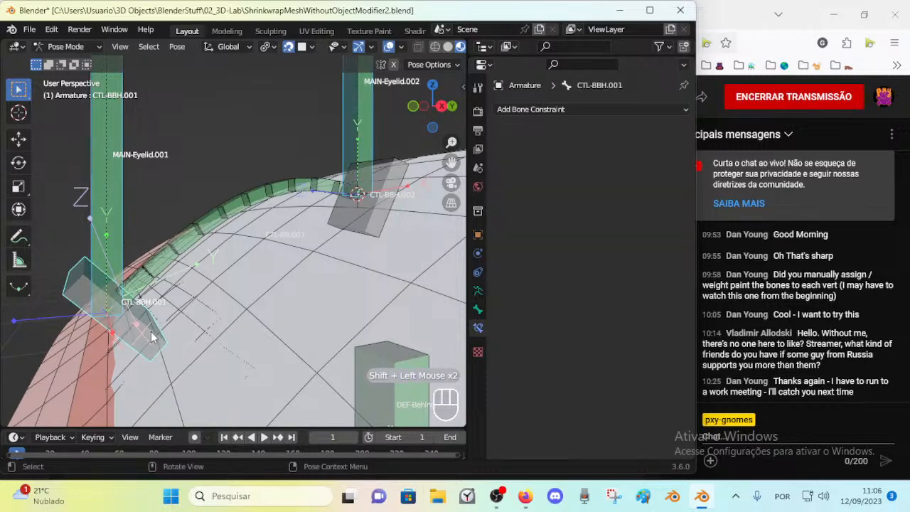
{"action": "key", "text": "shift+alt+c"}
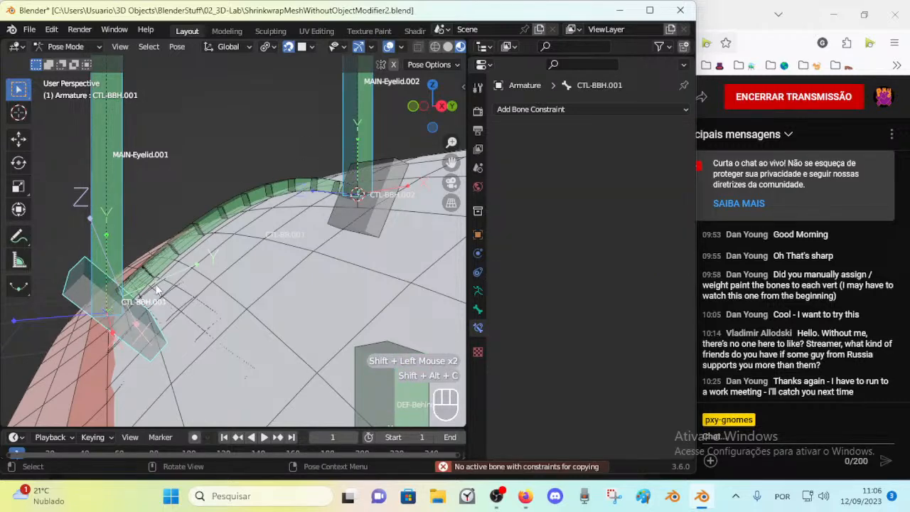
Copy the Shrinkwrap constraint from MAIN-Eyelid.001 to the handle bones CTL-BBH.001 and CTL-BBH.002
{"action": "left_click", "coordinate": [141, 325]}
{"action": "left_click", "coordinate": [347, 219], "text": "shift"}
{"action": "left_click", "coordinate": [113, 214], "text": "shift"}
{"action": "key", "text": "shift+alt+c"}
Enable the Shrinkwrap constraint on both CTL-BBH handle bones at once
{"action": "left_click", "coordinate": [331, 148]}
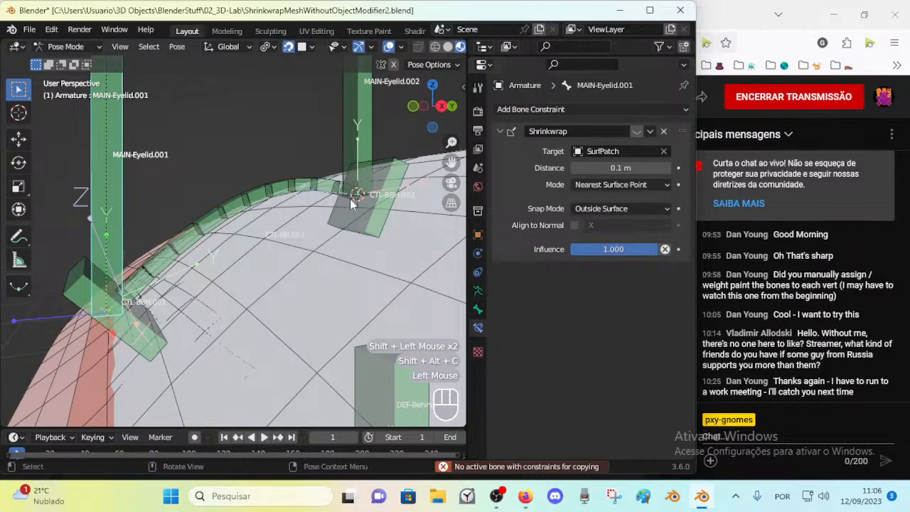
{"action": "left_click", "coordinate": [359, 221]}
{"action": "left_click", "coordinate": [135, 316], "text": "shift"}
{"action": "left_click", "coordinate": [636, 130], "text": "alt"}
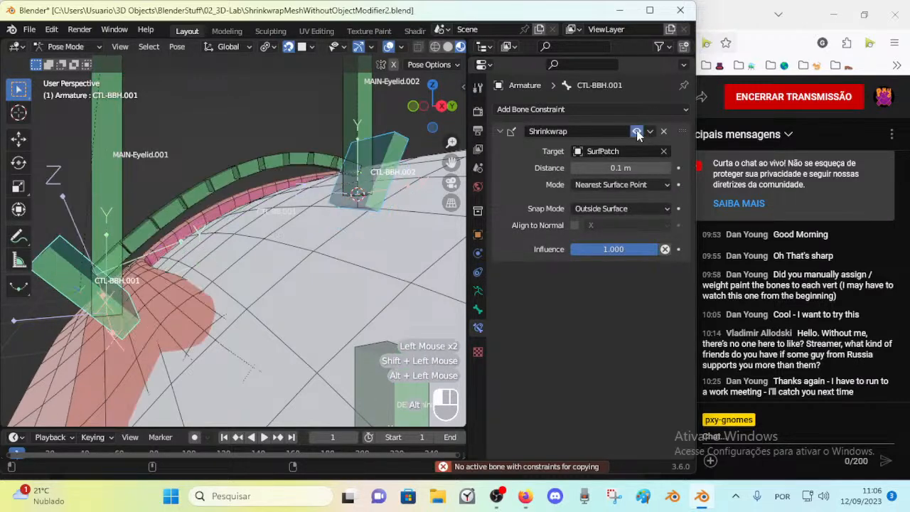
Test the constrained handles by moving the MAIN-Eyelid.001 bone and the MAIN-Eyelid.002 bone
{"action": "middle_click_drag", "start_coordinate": [264, 248], "coordinate": [158, 179]}
{"action": "scroll", "coordinate": [236, 280], "scroll_direction": "down", "scroll_amount": 1}
{"action": "scroll", "coordinate": [236, 279], "scroll_direction": "down", "scroll_amount": 1}
{"action": "left_click", "coordinate": [158, 179]}
{"action": "key", "text": "g"}
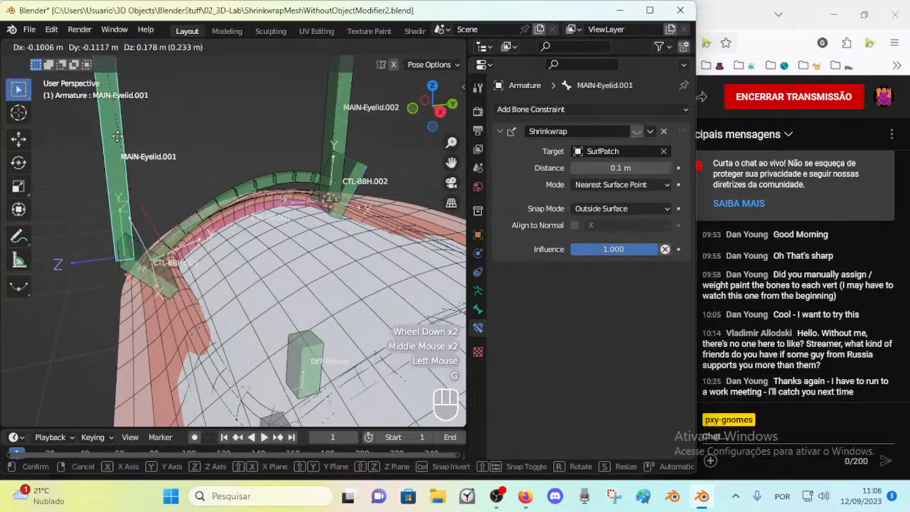
{"action": "key", "text": "Escape"}
{"action": "middle_click_drag", "start_coordinate": [141, 150], "coordinate": [284, 152]}
{"action": "left_click", "coordinate": [345, 123]}
{"action": "key", "text": "g"}
{"action": "left_click", "coordinate": [355, 173]}
{"action": "middle_click_drag", "start_coordinate": [355, 172], "coordinate": [149, 291]}
Set the Shrinkwrap distance of both CTL-BBH handle bones to 0.05 m
{"action": "left_click", "coordinate": [139, 302]}
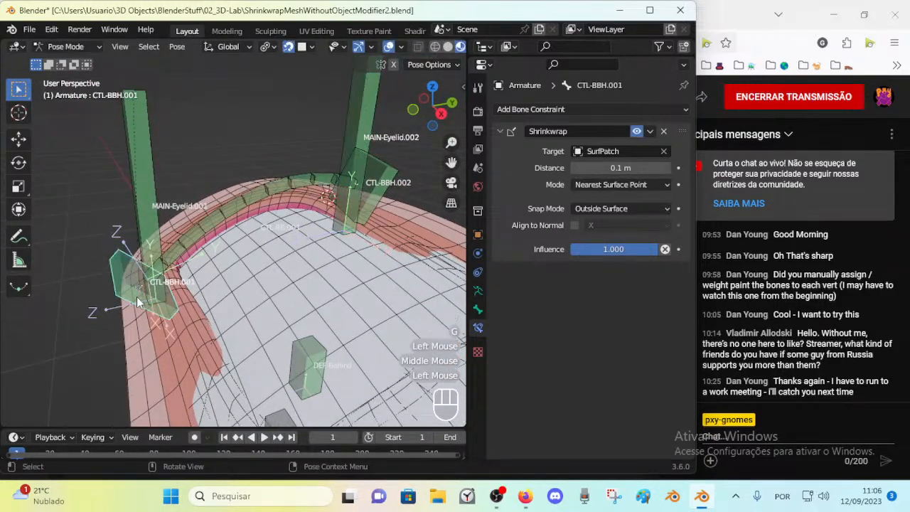
{"action": "left_click", "coordinate": [382, 194], "text": "shift"}
{"action": "left_click", "coordinate": [604, 167], "text": "alt"}
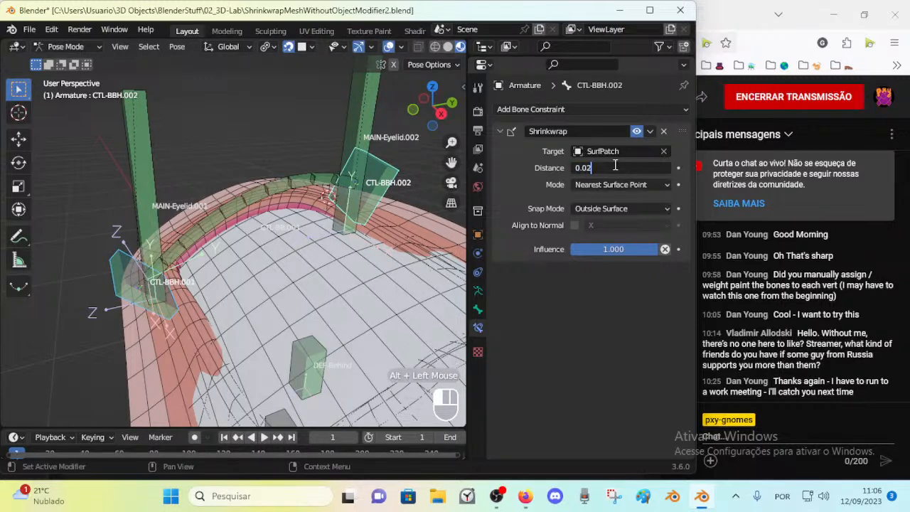
{"action": "type", "text": "0.02"}
{"action": "key", "text": "alt+Return"}
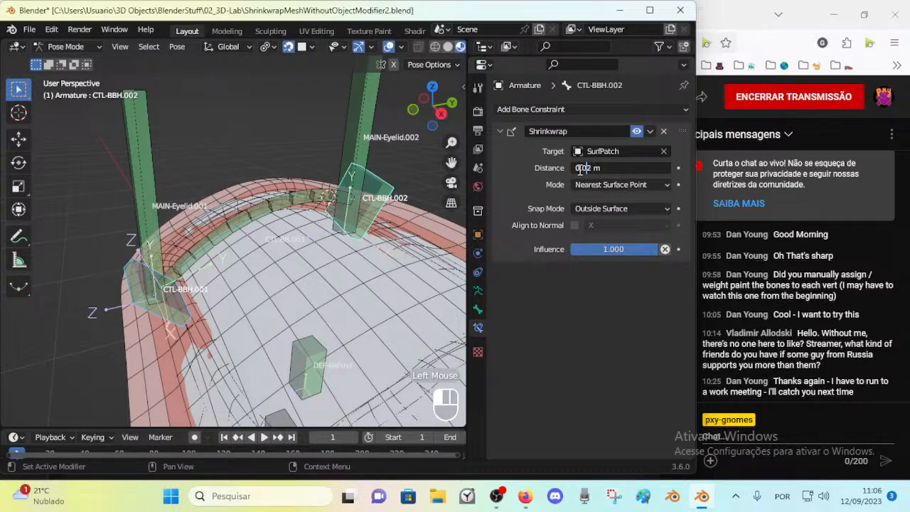
{"action": "key", "text": "alt+Return"}
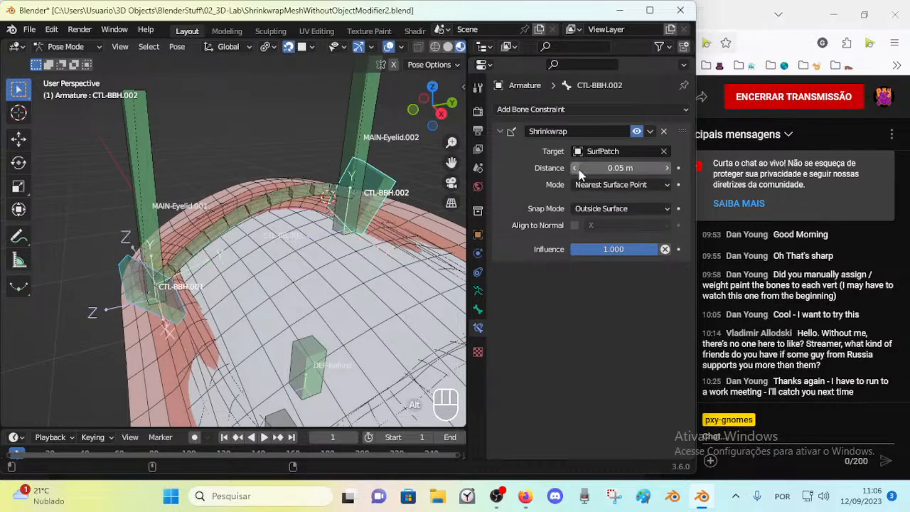
Examine how the two handle bones sit on the surface close up, and try moving CTL-BBH.002
{"action": "middle_click_drag", "start_coordinate": [348, 217], "coordinate": [289, 227]}
{"action": "scroll", "coordinate": [263, 272], "scroll_direction": "up", "scroll_amount": 2}
{"action": "middle_click_drag", "start_coordinate": [263, 272], "coordinate": [293, 247]}
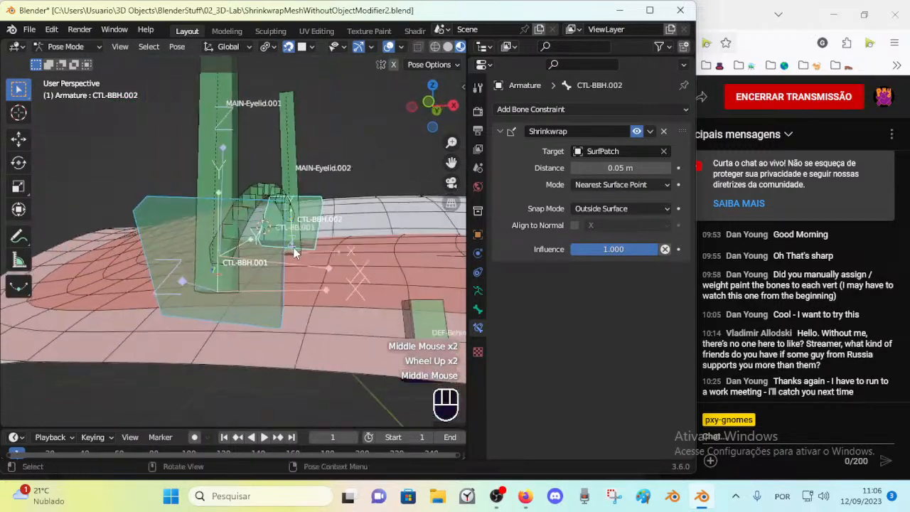
{"action": "scroll", "coordinate": [301, 265], "scroll_direction": "up", "scroll_amount": 1}
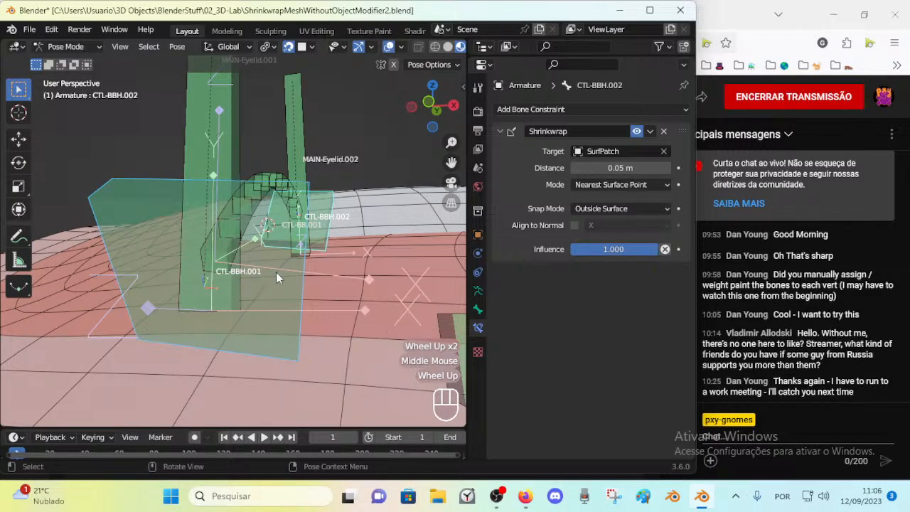
{"action": "middle_click_drag", "start_coordinate": [206, 272], "coordinate": [235, 241]}
{"action": "scroll", "coordinate": [266, 298], "scroll_direction": "up", "scroll_amount": 1}
{"action": "scroll", "coordinate": [228, 250], "scroll_direction": "down", "scroll_amount": 1}
{"action": "middle_click_drag", "start_coordinate": [295, 209], "coordinate": [253, 228]}
{"action": "key", "text": "a"}
{"action": "left_click", "coordinate": [348, 247]}
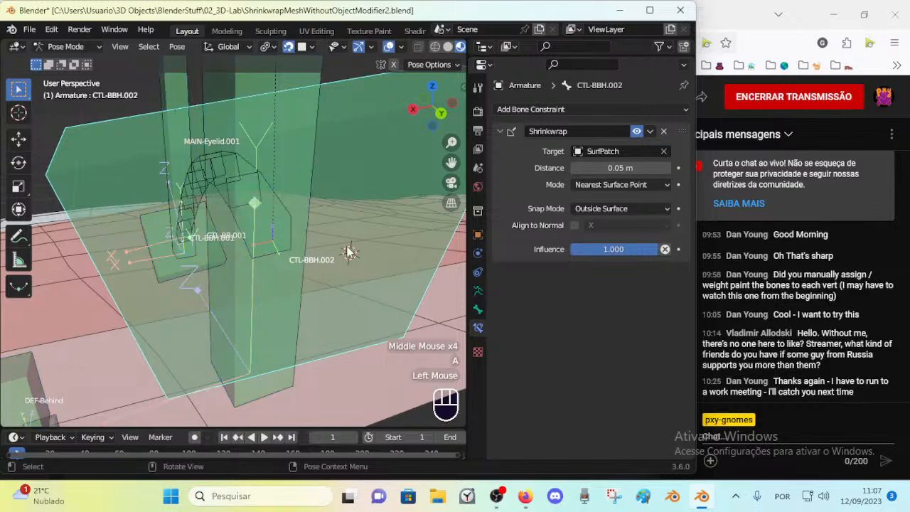
{"action": "key", "text": "g"}
{"action": "key", "text": "Escape"}
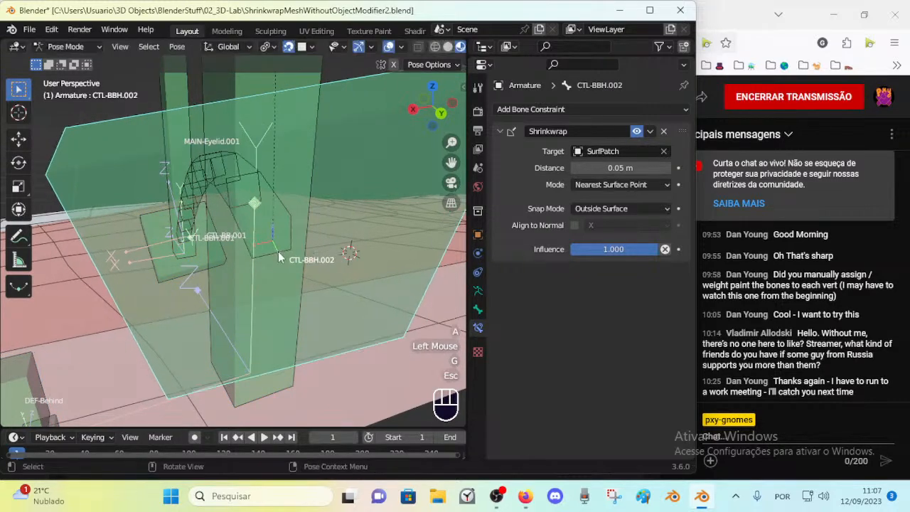
Examine the bendy bone's curve between its two handles against the eyelid surface from several angles
{"action": "mouse_move", "coordinate": [285, 236]}
{"action": "middle_mouse_down"}
{"action": "mouse_move", "coordinate": [340, 249]}
{"action": "mouse_move", "coordinate": [288, 228]}
{"action": "middle_mouse_up"}
{"action": "middle_click_drag", "start_coordinate": [287, 227], "coordinate": [320, 239]}
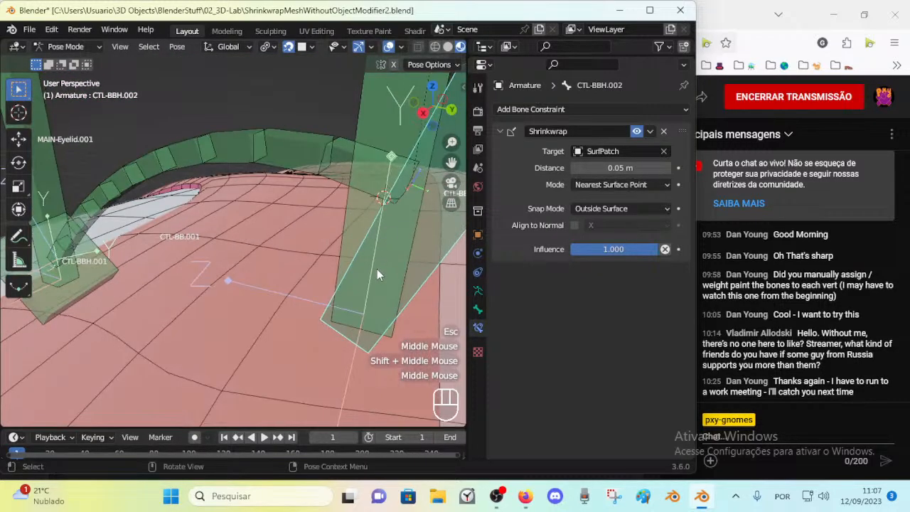
{"action": "left_click", "coordinate": [417, 229]}
{"action": "left_click", "coordinate": [226, 241]}
{"action": "middle_click_drag", "start_coordinate": [227, 241], "coordinate": [197, 304]}
{"action": "scroll", "coordinate": [313, 242], "scroll_direction": "up", "scroll_amount": 2}
{"action": "left_click", "coordinate": [284, 302]}
{"action": "scroll", "coordinate": [305, 201], "scroll_direction": "down", "scroll_amount": 1}
{"action": "middle_click_drag", "start_coordinate": [305, 201], "coordinate": [278, 246], "text": "shift"}
{"action": "middle_click_drag", "start_coordinate": [277, 245], "coordinate": [305, 236]}
{"action": "scroll", "coordinate": [341, 234], "scroll_direction": "down", "scroll_amount": 1}
Enable the Shrinkwrap's Align to Normal on both CTL-BBH handle bones, using the Z axis for CTL-BBH.002
{"action": "left_click", "coordinate": [376, 239], "text": "shift"}
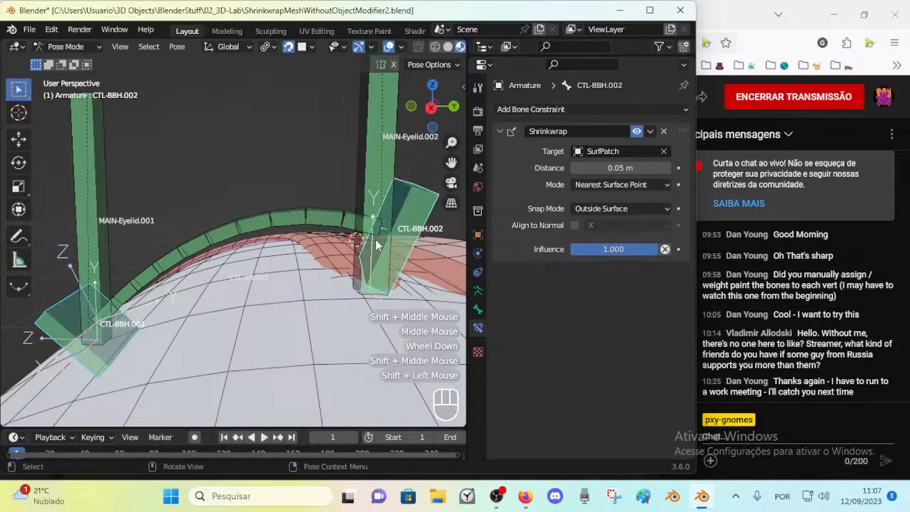
{"action": "left_click", "coordinate": [592, 225]}
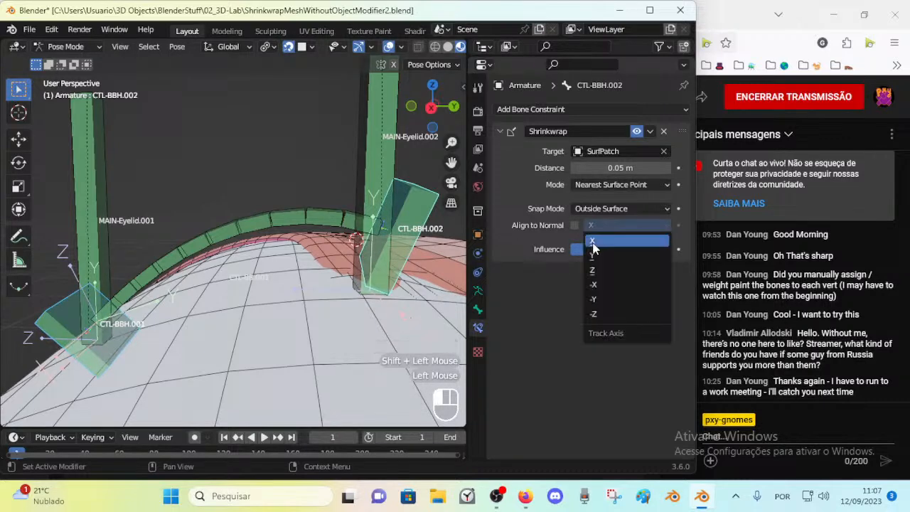
{"action": "left_click", "coordinate": [594, 256]}
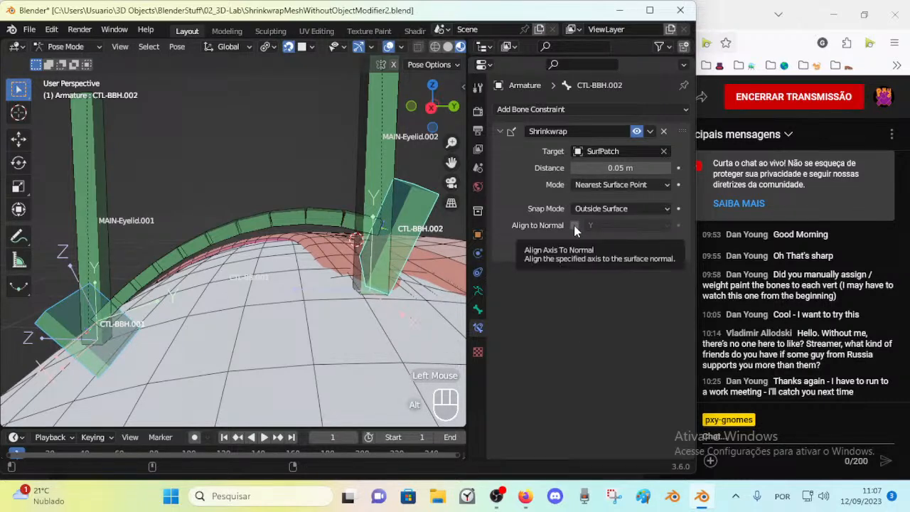
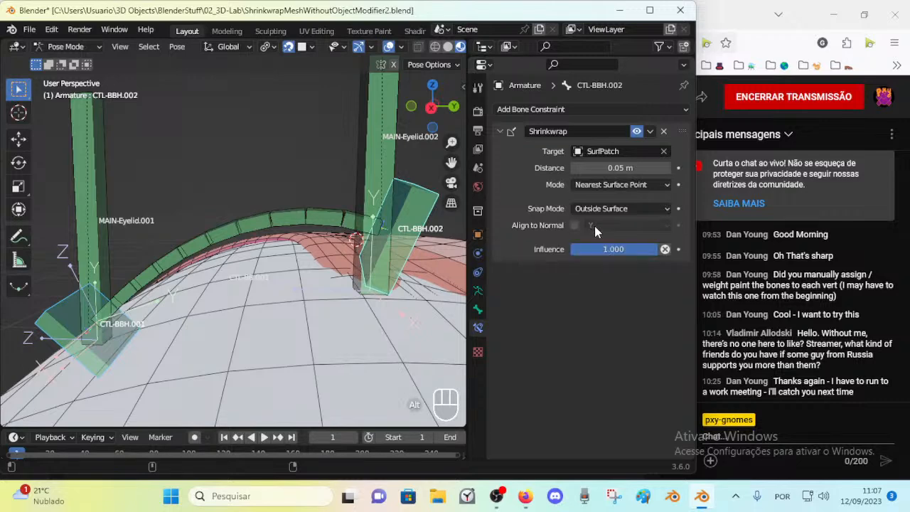
{"action": "left_click", "coordinate": [594, 225]}
{"action": "left_click", "coordinate": [592, 270]}
{"action": "middle_click_drag", "start_coordinate": [449, 234], "coordinate": [335, 252]}
{"action": "left_click", "coordinate": [574, 225], "text": "alt"}
Test the normal alignment by rotating and moving the CTL-BBH.001 handle bone
{"action": "scroll", "coordinate": [258, 301], "scroll_direction": "up", "scroll_amount": 1}
{"action": "scroll", "coordinate": [258, 302], "scroll_direction": "down", "scroll_amount": 3}
{"action": "left_click", "coordinate": [209, 361]}
{"action": "middle_click_drag", "start_coordinate": [210, 361], "coordinate": [299, 306]}
{"action": "key", "text": "r"}
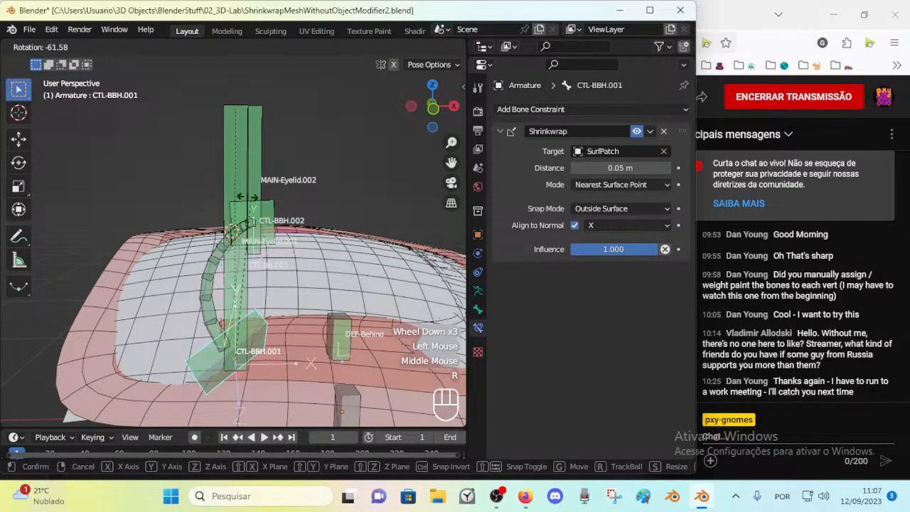
{"action": "left_click", "coordinate": [299, 310]}
{"action": "key", "text": "g"}
{"action": "left_click", "coordinate": [305, 320]}
Rotate CTL-BBH.001 twice more and move it across the surface to check the bendy bone's response
{"action": "middle_click_drag", "start_coordinate": [305, 319], "coordinate": [334, 320]}
{"action": "key", "text": "r"}
{"action": "left_click", "coordinate": [371, 341]}
{"action": "key", "text": "r"}
{"action": "left_click", "coordinate": [330, 318]}
{"action": "key", "text": "g"}
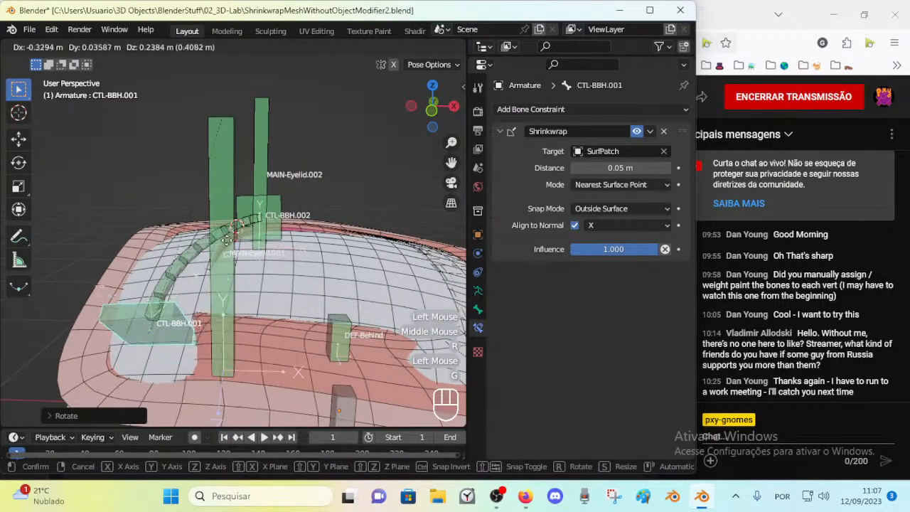
{"action": "left_click", "coordinate": [270, 288]}
{"action": "middle_click_drag", "start_coordinate": [271, 288], "coordinate": [144, 280]}
Reset the pose of every bone in the armature
{"action": "key", "text": "a"}
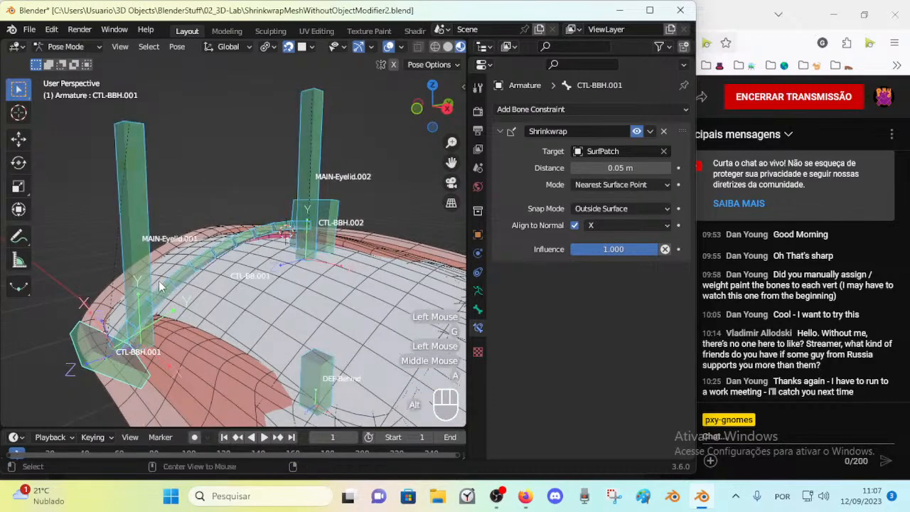
{"action": "key", "text": "alt+q"}
{"action": "key", "text": "alt+q"}
Move the CTL-BBH.001 handle bone over the surface to test how it follows the normals
{"action": "left_click", "coordinate": [164, 344]}
{"action": "key", "text": "g"}
{"action": "middle_click_drag", "start_coordinate": [177, 340], "coordinate": [299, 329]}
{"action": "left_click", "coordinate": [190, 360]}
{"action": "key", "text": "g"}
{"action": "left_click", "coordinate": [296, 314]}
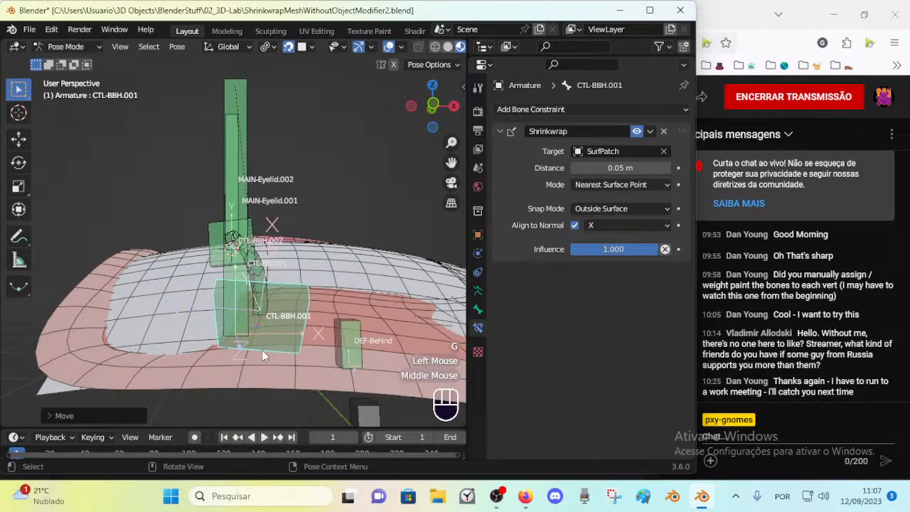
Set the Align to Normal axis to Y for both CTL-BBH handle bones
{"action": "scroll", "coordinate": [262, 351], "scroll_direction": "up", "scroll_amount": 2}
{"action": "middle_click_drag", "start_coordinate": [266, 324], "coordinate": [288, 235]}
{"action": "scroll", "coordinate": [285, 225], "scroll_direction": "down", "scroll_amount": 1}
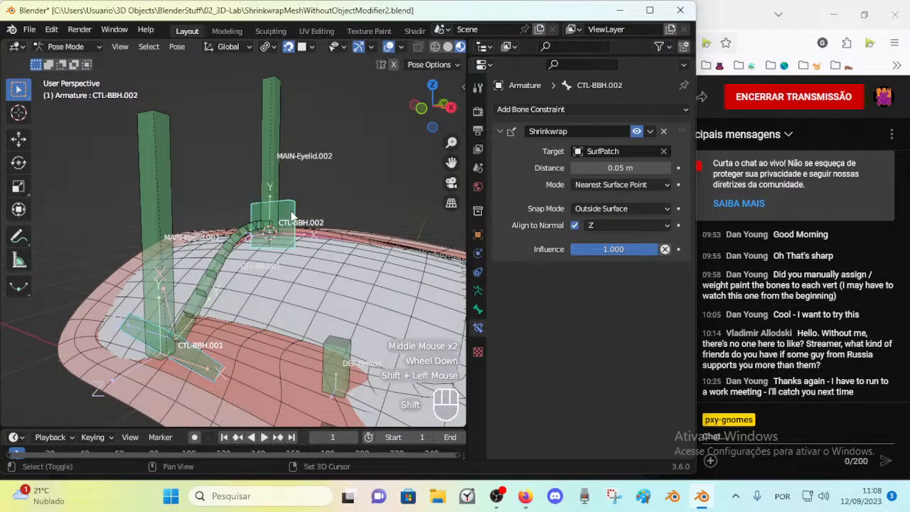
{"action": "left_click", "coordinate": [593, 226], "text": "alt"}
{"action": "left_click", "coordinate": [606, 255]}
Reset the pose of all bones after the handle test
{"action": "middle_click_drag", "start_coordinate": [234, 270], "coordinate": [256, 286]}
{"action": "key", "text": "a"}
{"action": "key", "text": "alt+q"}
{"action": "middle_click_drag", "start_coordinate": [210, 345], "coordinate": [209, 310]}
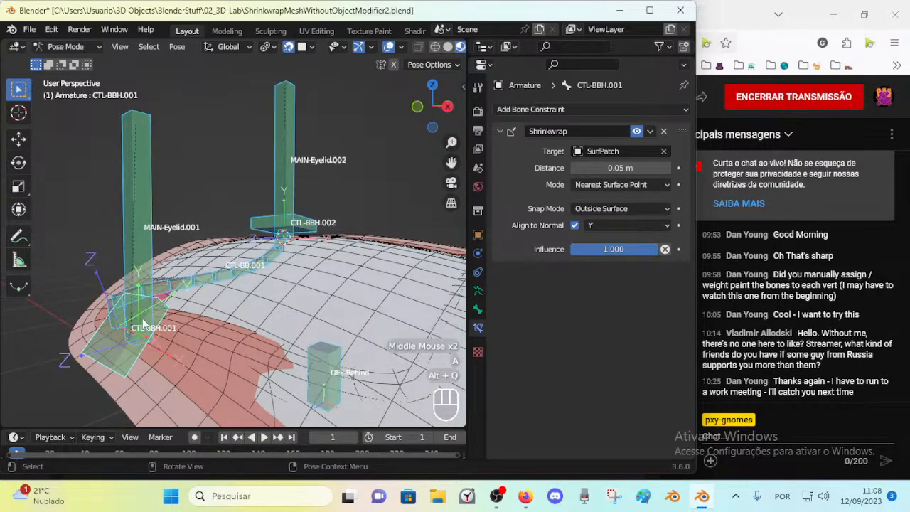
Switch Align to Normal off and on for the handle bones to compare its effect on the bendy bone
{"action": "left_click", "coordinate": [162, 314]}
{"action": "left_click", "coordinate": [580, 226]}
{"action": "middle_click_drag", "start_coordinate": [258, 295], "coordinate": [213, 315]}
{"action": "scroll", "coordinate": [257, 295], "scroll_direction": "up", "scroll_amount": 2}
{"action": "left_click", "coordinate": [576, 226]}
{"action": "left_click", "coordinate": [575, 227]}
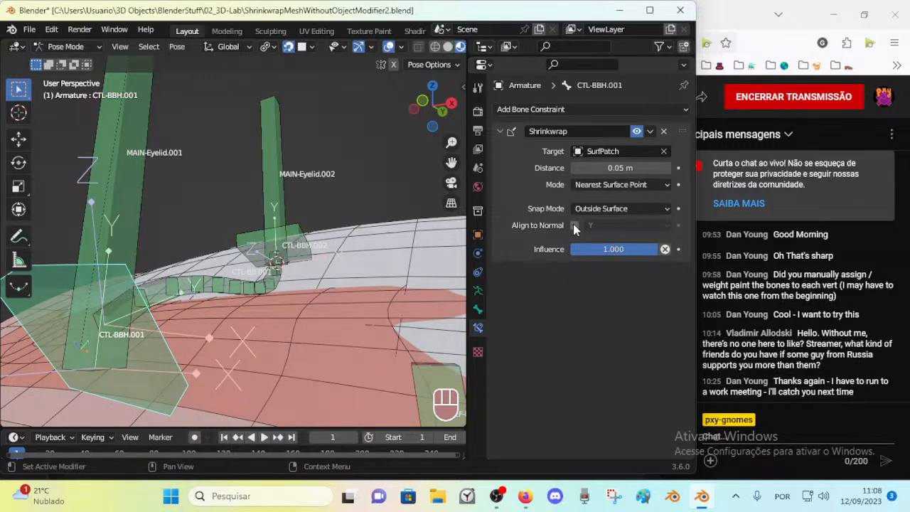
{"action": "left_click", "coordinate": [573, 223]}
{"action": "middle_click_drag", "start_coordinate": [381, 269], "coordinate": [212, 339]}
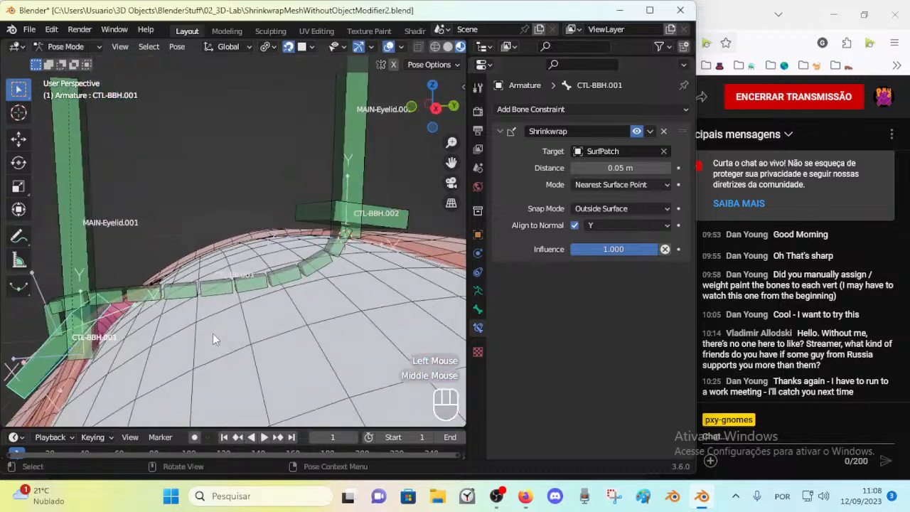
{"action": "left_click", "coordinate": [575, 227]}
{"action": "left_click", "coordinate": [573, 225]}
Set the Align to Normal axis of CTL-BBH.002 to -Y and reset the pose of all bones
{"action": "left_click", "coordinate": [603, 226]}
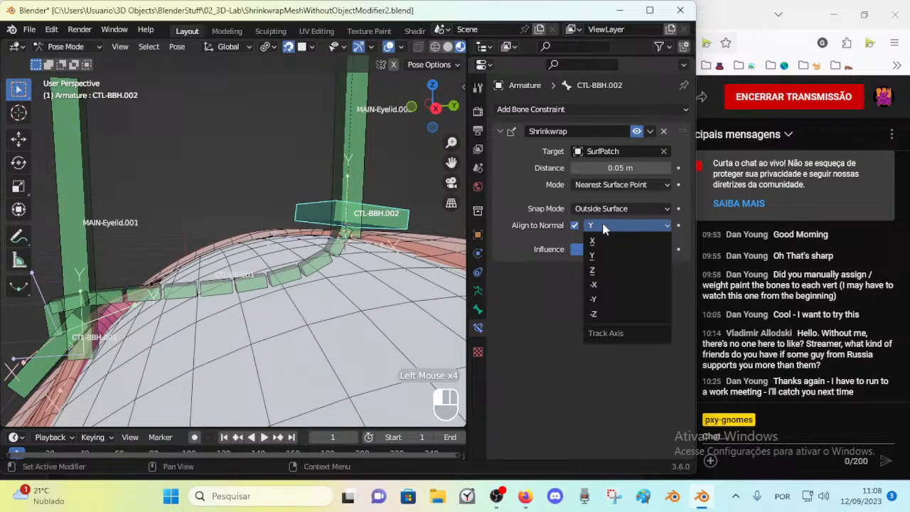
{"action": "left_click", "coordinate": [603, 299]}
{"action": "middle_click_drag", "start_coordinate": [286, 252], "coordinate": [296, 279]}
{"action": "key", "text": "alt+q"}
{"action": "key", "text": "alt+q"}
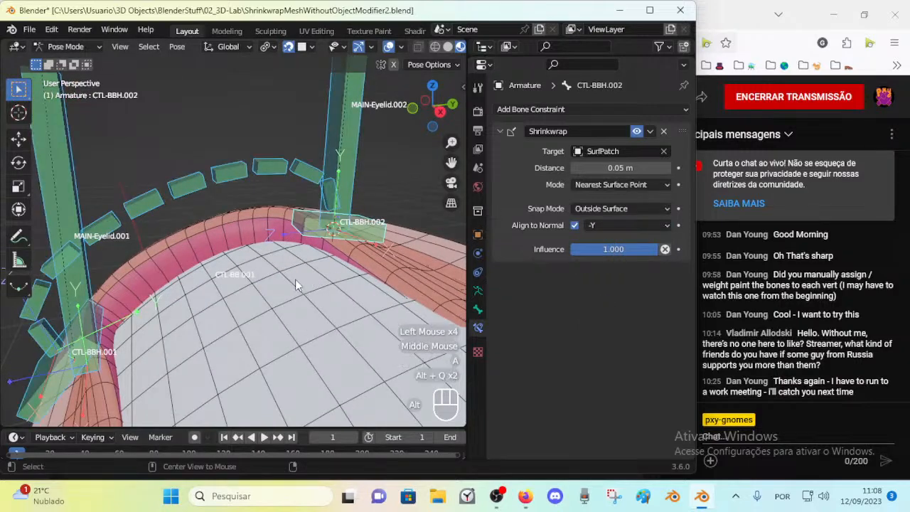
Try rotating all the bones together, and CTL-BBH.001 on its own
{"action": "scroll", "coordinate": [312, 276], "scroll_direction": "down", "scroll_amount": 2}
{"action": "key", "text": "r"}
{"action": "key", "text": "Escape"}
{"action": "middle_click_drag", "start_coordinate": [342, 187], "coordinate": [229, 357]}
{"action": "left_click", "coordinate": [157, 302]}
{"action": "key", "text": "r"}
{"action": "key", "text": "Escape"}
Try rotating the handle bone CTL-BBH.001 freely and moving it across the surface to test the bendy bone's response
{"action": "scroll", "coordinate": [250, 353], "scroll_direction": "up", "scroll_amount": 3}
{"action": "scroll", "coordinate": [250, 353], "scroll_direction": "up", "scroll_amount": 1}
{"action": "middle_click_drag", "start_coordinate": [230, 294], "coordinate": [292, 261]}
{"action": "scroll", "coordinate": [288, 258], "scroll_direction": "down", "scroll_amount": 2}
{"action": "scroll", "coordinate": [303, 228], "scroll_direction": "down", "scroll_amount": 1}
{"action": "middle_click_drag", "start_coordinate": [302, 228], "coordinate": [336, 285]}
{"action": "key", "text": "r"}
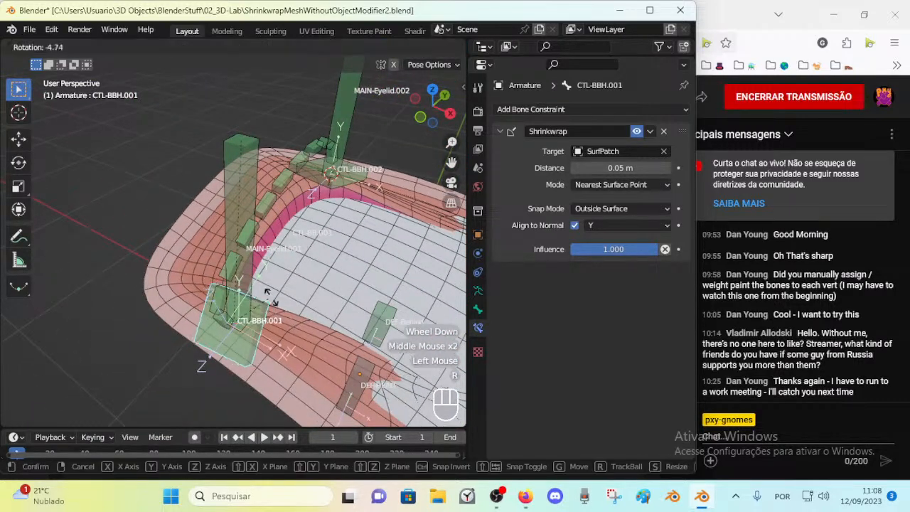
{"action": "left_click", "coordinate": [334, 319]}
{"action": "key", "text": "g"}
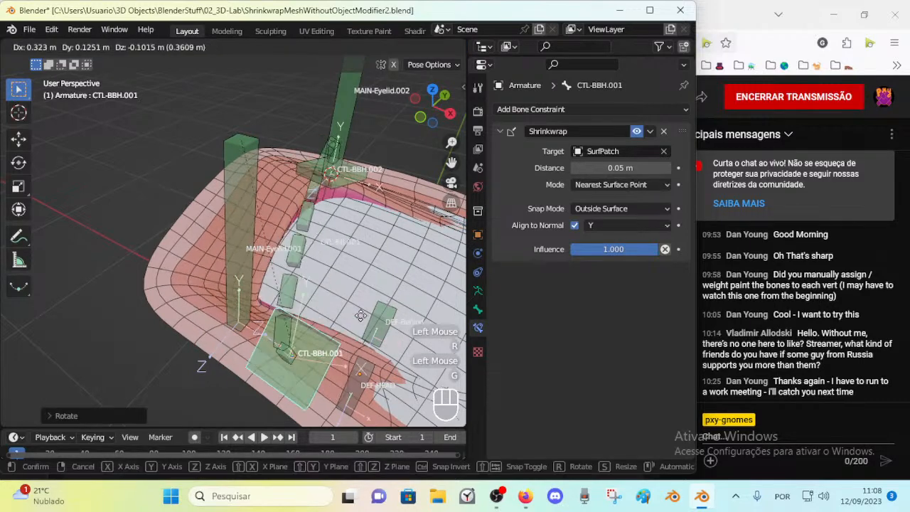
{"action": "left_click", "coordinate": [333, 284]}
Try rotating CTL-BBH.001 freely, with trackball rotation, and constrained to the Z and X axes
{"action": "key", "text": "r"}
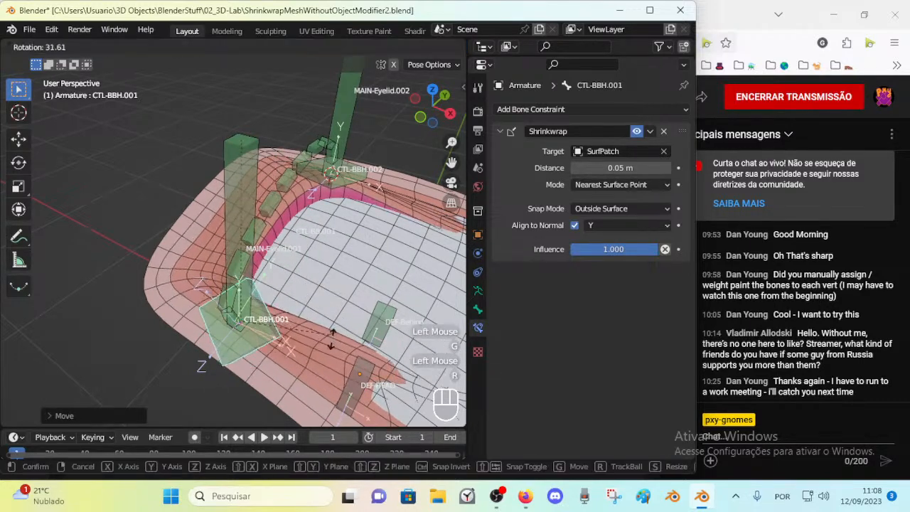
{"action": "key", "text": "r"}
{"action": "key", "text": "z"}
{"action": "key", "text": "x"}
{"action": "key", "text": "z"}
{"action": "middle_click_drag", "start_coordinate": [289, 321], "coordinate": [267, 297]}
{"action": "key", "text": "r"}
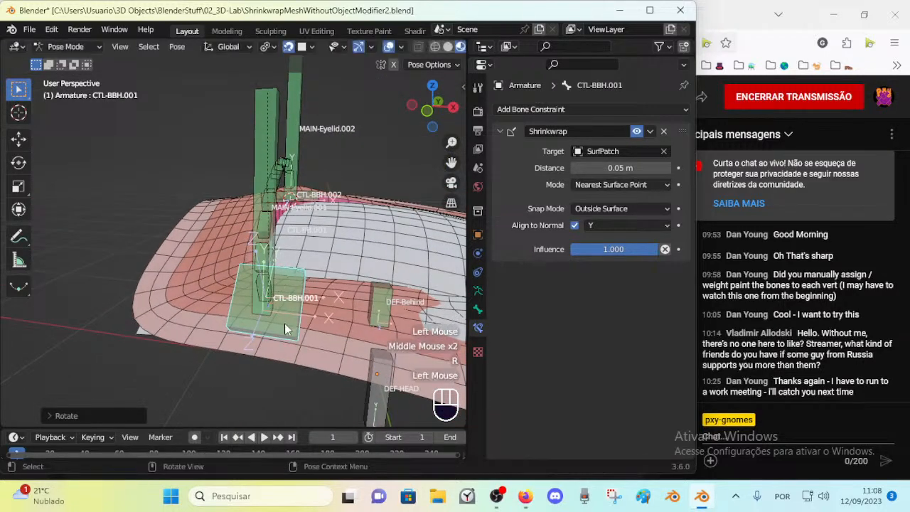
{"action": "left_click", "coordinate": [314, 256]}
Try moving CTL-BBH.001 along the surface and rotating it once more at its displaced position
{"action": "key", "text": "g"}
{"action": "left_click", "coordinate": [319, 284]}
{"action": "key", "text": "r"}
{"action": "left_click", "coordinate": [324, 306]}
Try transforming the bendy bone CTL-BB.001 directly, and moving its handle CTL-BBH.001
{"action": "middle_click_drag", "start_coordinate": [324, 306], "coordinate": [283, 209]}
{"action": "left_click", "coordinate": [283, 208]}
{"action": "key", "text": "s"}
{"action": "middle_click_drag", "start_coordinate": [260, 259], "coordinate": [287, 263]}
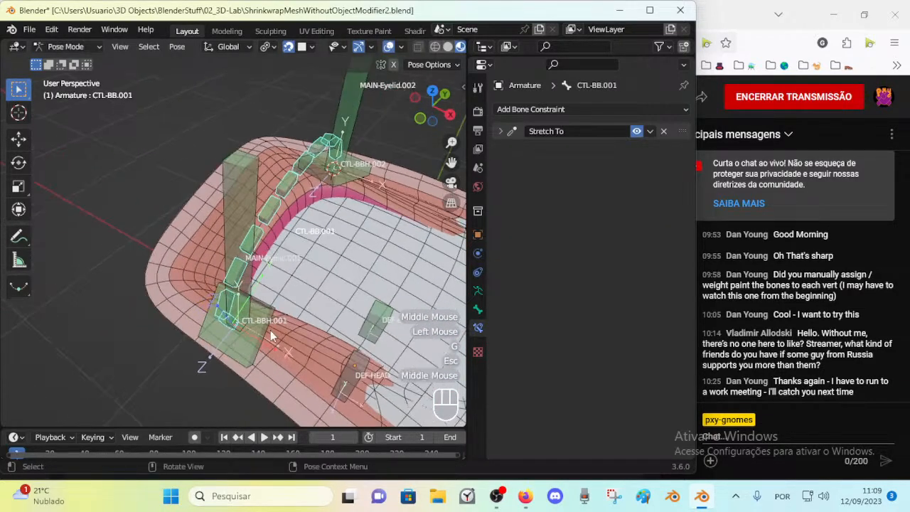
{"action": "left_click", "coordinate": [272, 332]}
{"action": "key", "text": "g"}
{"action": "left_click", "coordinate": [301, 334]}
{"action": "middle_click_drag", "start_coordinate": [301, 334], "coordinate": [168, 268]}
{"action": "left_click", "coordinate": [162, 266]}
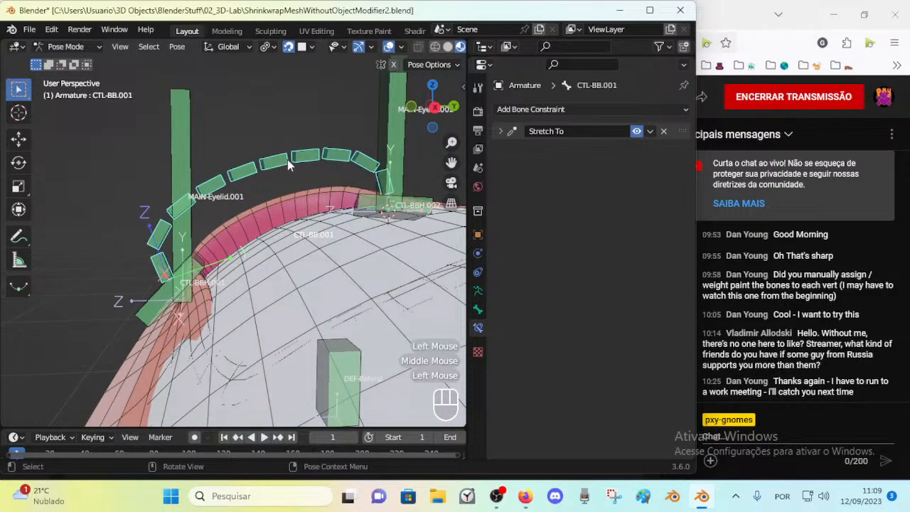
Try moving the other handle bone, CTL-BBH.002, over the surface
{"action": "left_click", "coordinate": [439, 209]}
{"action": "middle_click_drag", "start_coordinate": [440, 209], "coordinate": [151, 375], "text": "shift"}
{"action": "key", "text": "g"}
{"action": "left_click", "coordinate": [413, 250]}
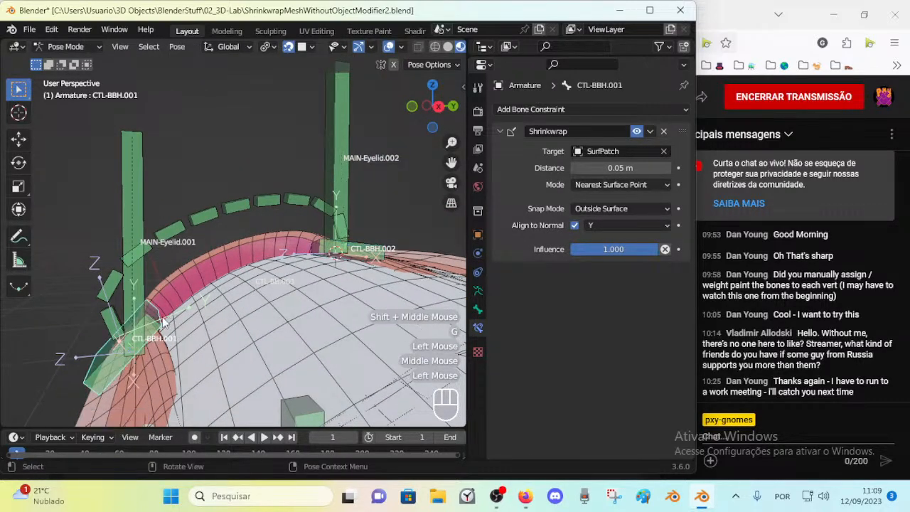
Try rotating CTL-BBH.001, and moving and rotating CTL-BBH.002, to compare how both handles behave
{"action": "key", "text": "r"}
{"action": "middle_click_drag", "start_coordinate": [314, 269], "coordinate": [284, 253]}
{"action": "left_click", "coordinate": [340, 256]}
{"action": "key", "text": "g"}
{"action": "left_click", "coordinate": [361, 271]}
{"action": "left_click", "coordinate": [365, 259]}
{"action": "key", "text": "r"}
{"action": "left_click", "coordinate": [358, 282]}
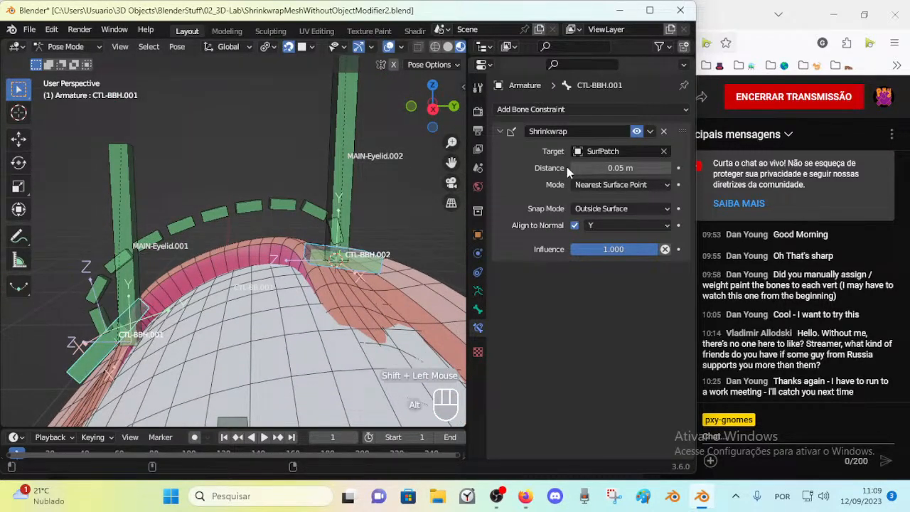
Set the Shrinkwrap Distance of both handle bones to 0 m and test the result with a handle rotation
{"action": "left_click", "coordinate": [573, 168], "text": "alt"}
{"action": "left_click", "coordinate": [573, 167], "text": "alt"}
{"action": "mouse_move", "coordinate": [255, 292]}
{"action": "middle_mouse_down"}
{"action": "mouse_move", "coordinate": [223, 299]}
{"action": "mouse_move", "coordinate": [242, 291]}
{"action": "middle_mouse_up"}
{"action": "left_click", "coordinate": [342, 266]}
{"action": "key", "text": "r"}
{"action": "key", "text": "Escape"}
Try moving the handle bones over the surface at zero distance
{"action": "middle_click_drag", "start_coordinate": [213, 329], "coordinate": [189, 242]}
{"action": "left_click", "coordinate": [193, 374]}
{"action": "key", "text": "g"}
{"action": "key", "text": "Escape"}
{"action": "left_click", "coordinate": [223, 337]}
{"action": "scroll", "coordinate": [224, 327], "scroll_direction": "down", "scroll_amount": 2}
{"action": "key", "text": "g"}
{"action": "left_click", "coordinate": [265, 348]}
{"action": "key", "text": "g"}
{"action": "left_click", "coordinate": [295, 370]}
Reset the pose of all bones after the zero-distance test
{"action": "key", "text": "a"}
{"action": "key", "text": "alt+q"}
{"action": "key", "text": "alt+q"}
Turn off Align to Normal in the Shrinkwrap constraints of both handle bones
{"action": "scroll", "coordinate": [189, 243], "scroll_direction": "up", "scroll_amount": 2}
{"action": "left_click", "coordinate": [305, 270]}
{"action": "middle_click_drag", "start_coordinate": [306, 270], "coordinate": [174, 317]}
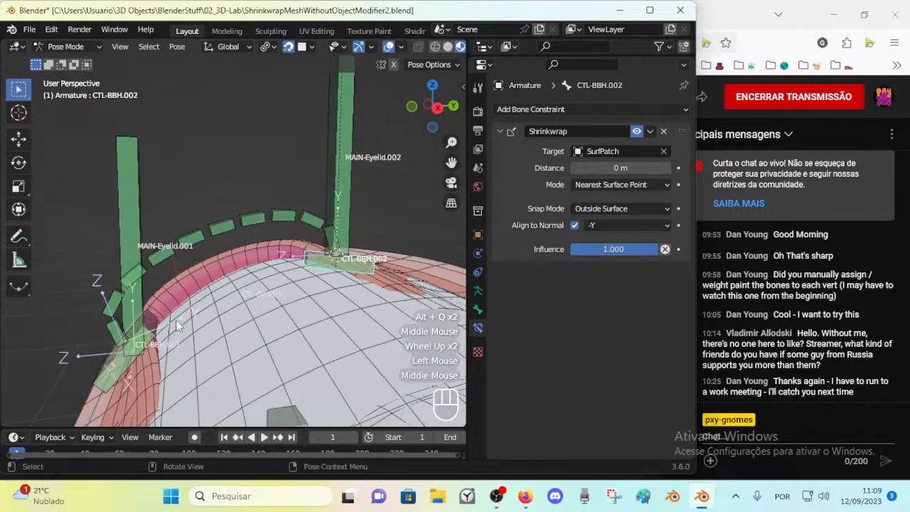
{"action": "middle_click_drag", "start_coordinate": [122, 329], "coordinate": [321, 347]}
{"action": "left_click", "coordinate": [576, 226], "text": "alt"}
{"action": "scroll", "coordinate": [269, 277], "scroll_direction": "up", "scroll_amount": 2}
Try rotating CTL-BBH.001 about the global Z axis and then freely, without normal alignment
{"action": "left_click", "coordinate": [324, 349]}
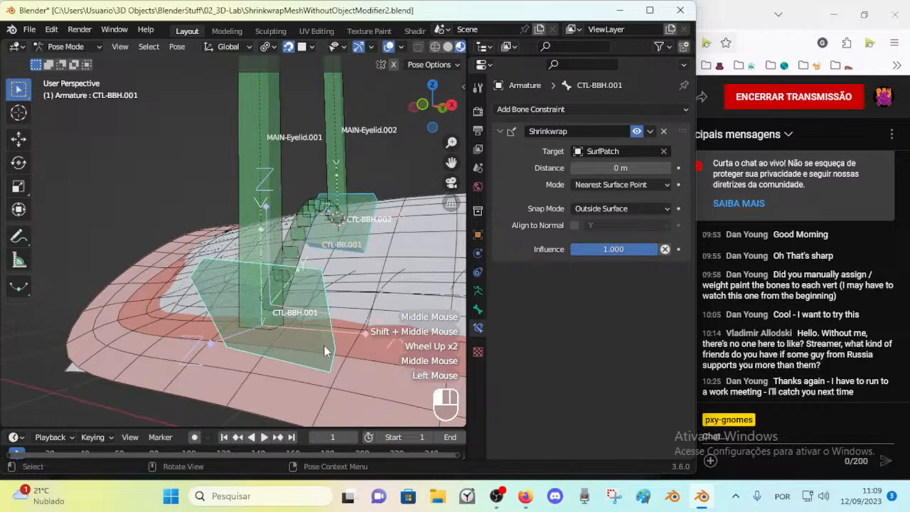
{"action": "middle_click_drag", "start_coordinate": [344, 309], "coordinate": [350, 335]}
{"action": "key", "text": "r"}
{"action": "key", "text": "z"}
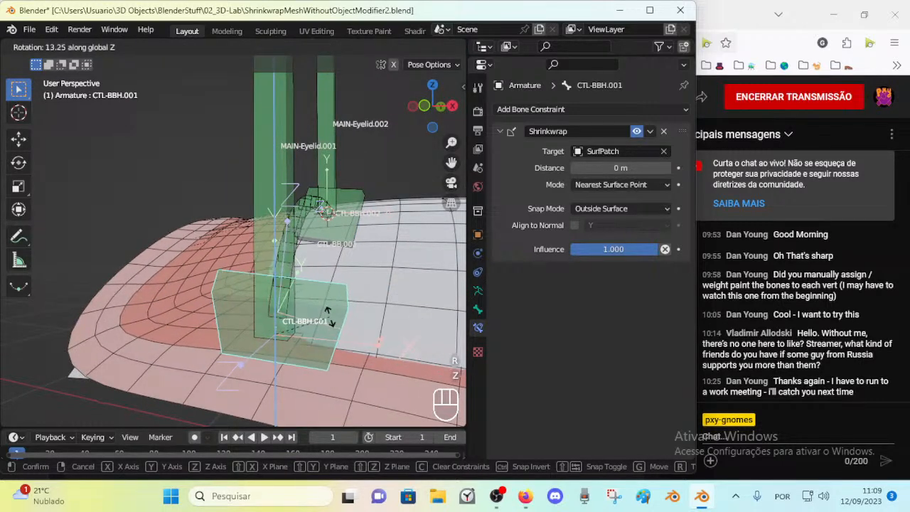
{"action": "left_click", "coordinate": [314, 351]}
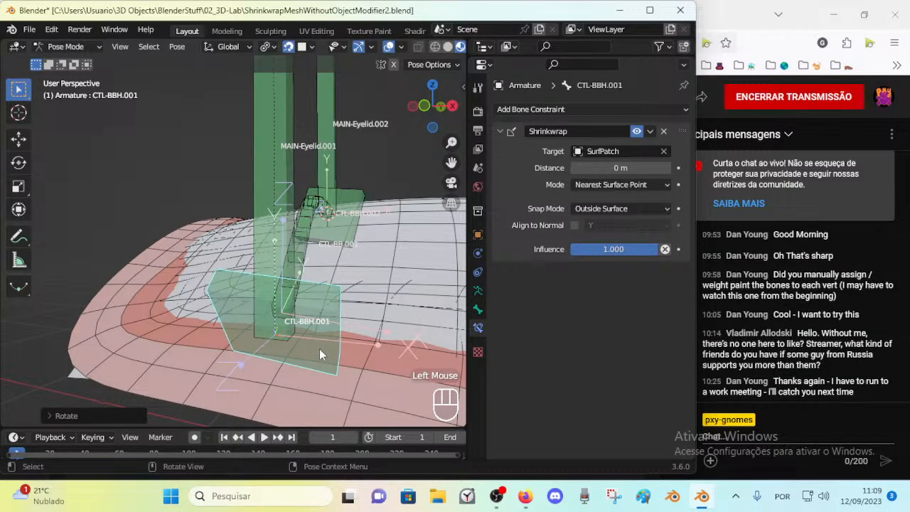
{"action": "left_click", "coordinate": [319, 348]}
{"action": "key", "text": "r"}
{"action": "left_click", "coordinate": [333, 335]}
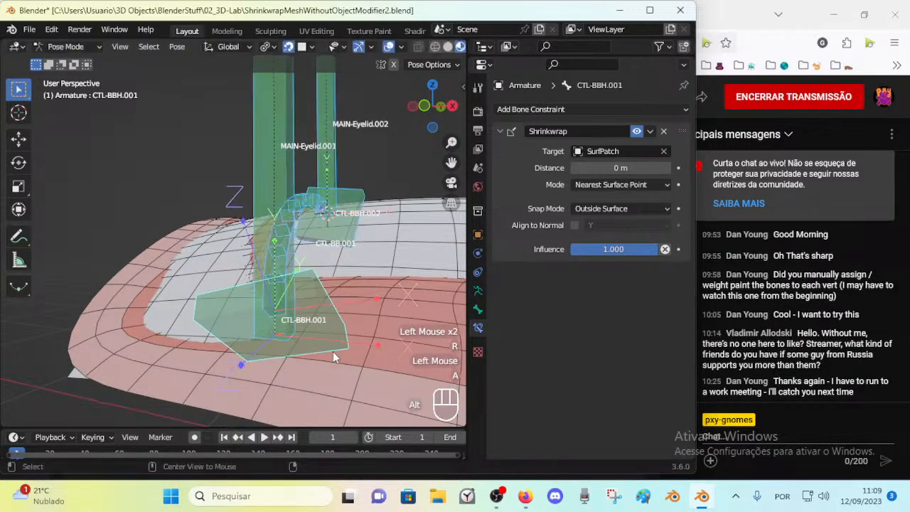
Reset the pose of all bones after the rotation test
{"action": "key", "text": "a"}
{"action": "key", "text": "alt+q"}
{"action": "key", "text": "alt+q"}
Try rotating CTL-BBH.001 about the global Z axis and then about its local Z axis
{"action": "key", "text": "r"}
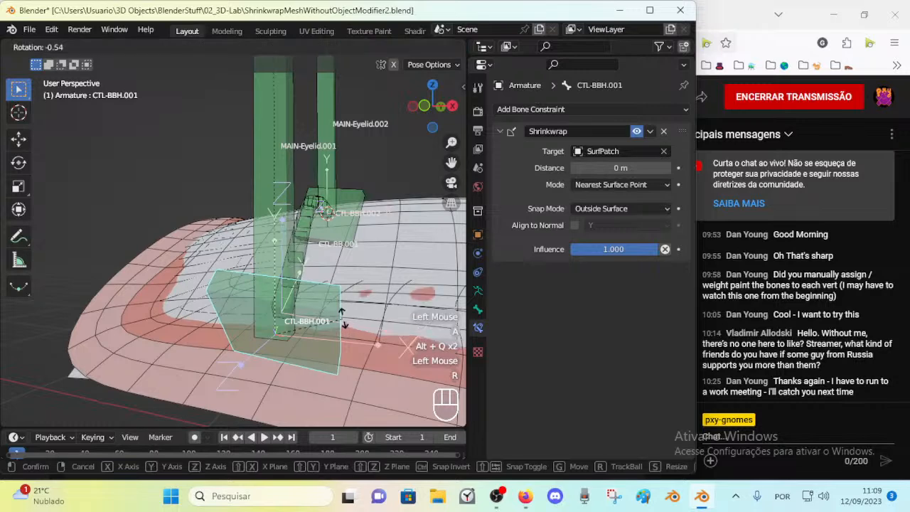
{"action": "key", "text": "z"}
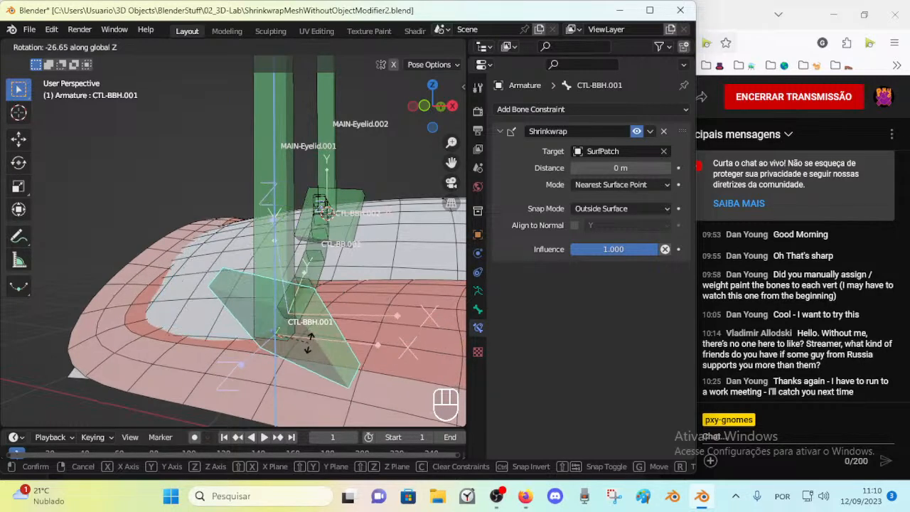
{"action": "key", "text": "z"}
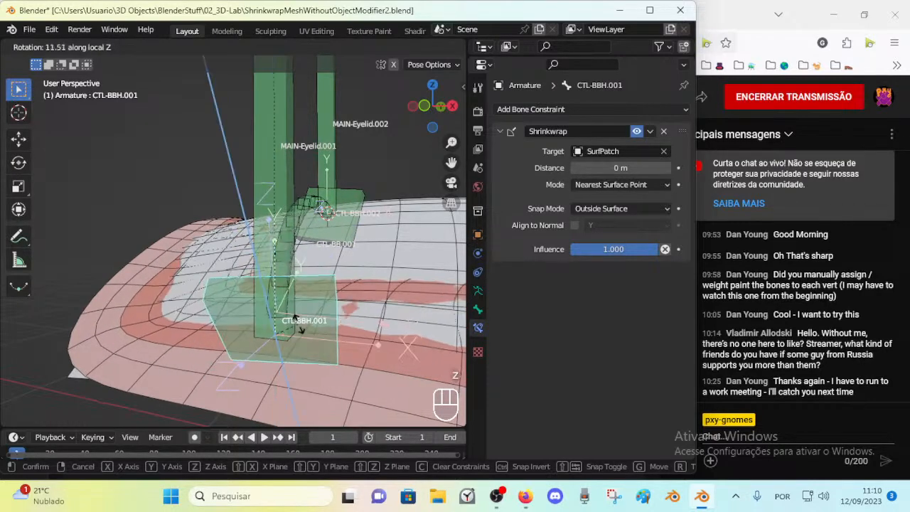
{"action": "key", "text": "Escape"}
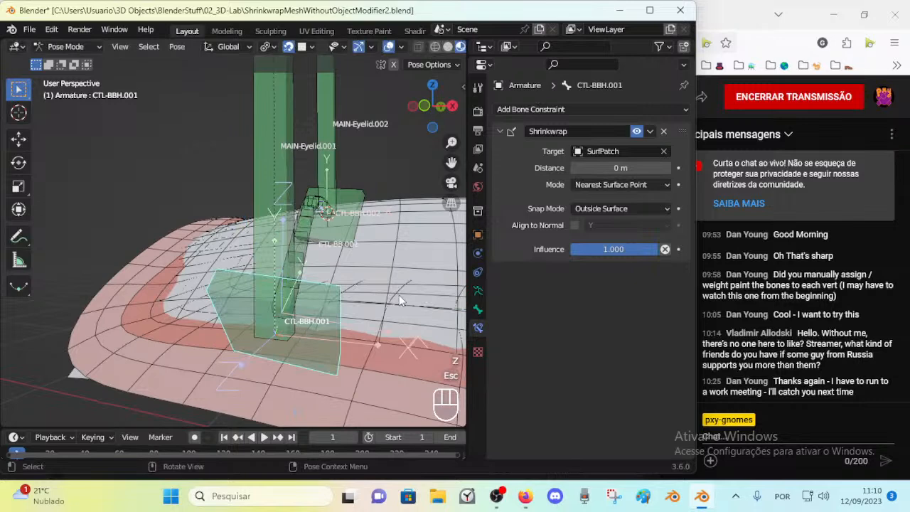
Set the Align to Normal axis of CTL-BBH.001 to Z and turn the alignment on
{"action": "left_click", "coordinate": [590, 225]}
{"action": "left_click", "coordinate": [594, 271]}
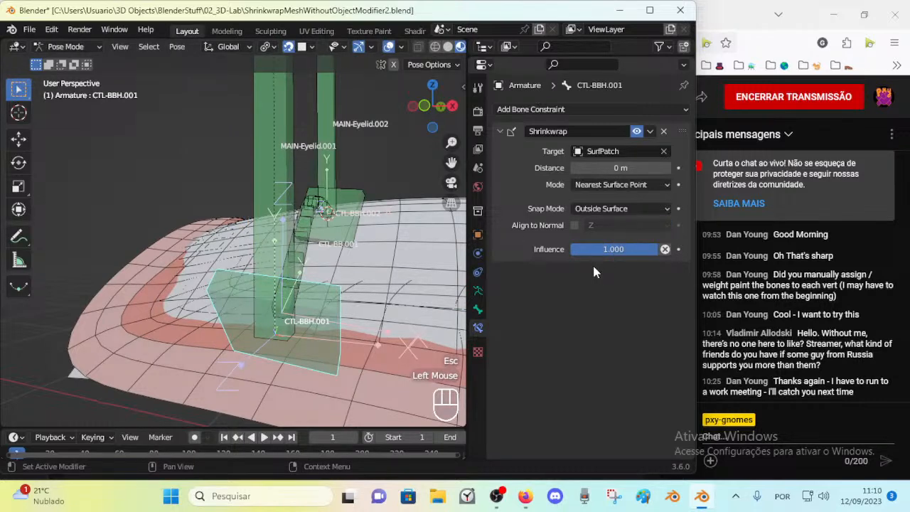
{"action": "left_click", "coordinate": [575, 225]}
Try rotating CTL-BBH.001 about the global and local Z axes with the Z normal alignment active
{"action": "left_click", "coordinate": [338, 331]}
{"action": "key", "text": "r"}
{"action": "key", "text": "z"}
{"action": "key", "text": "z"}
{"action": "key", "text": "Escape"}
Try moving and freely rotating CTL-BBH.001 to check how the bendy bone follows the surface
{"action": "middle_click_drag", "start_coordinate": [342, 291], "coordinate": [361, 299]}
{"action": "key", "text": "g"}
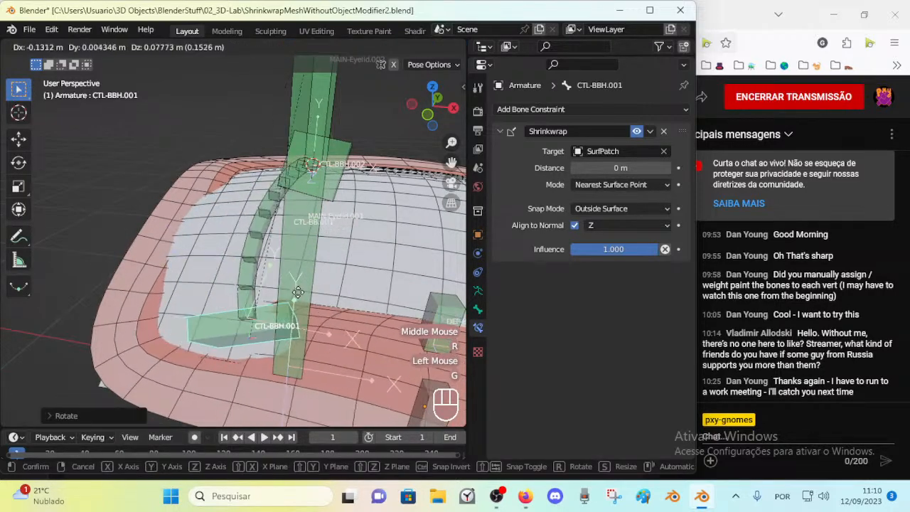
{"action": "key", "text": "Escape"}
{"action": "key", "text": "r"}
{"action": "key", "text": "Escape"}
{"action": "middle_click_drag", "start_coordinate": [361, 291], "coordinate": [209, 293]}
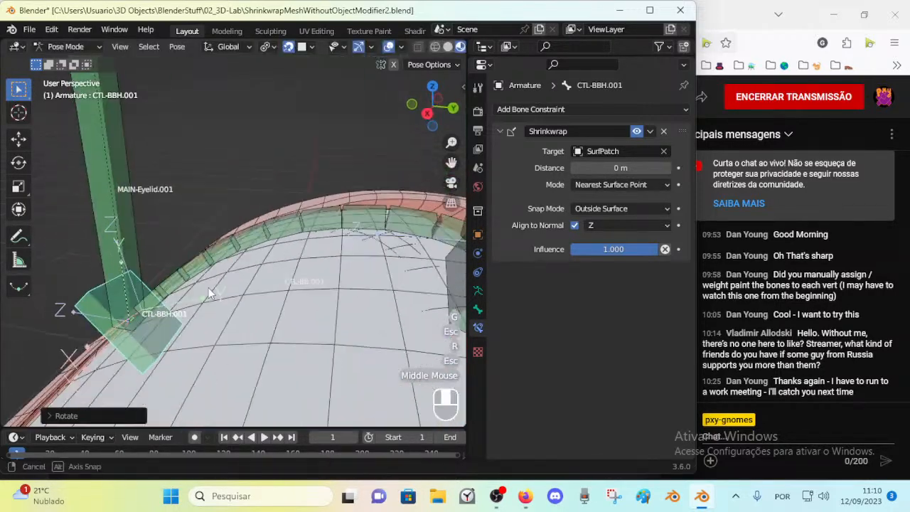
Set the Shrinkwrap Distance of CTL-BBH.001 to 0.1 m and test it with a rotation
{"action": "left_click", "coordinate": [667, 168]}
{"action": "middle_click_drag", "start_coordinate": [317, 216], "coordinate": [310, 341]}
{"action": "left_click", "coordinate": [310, 343]}
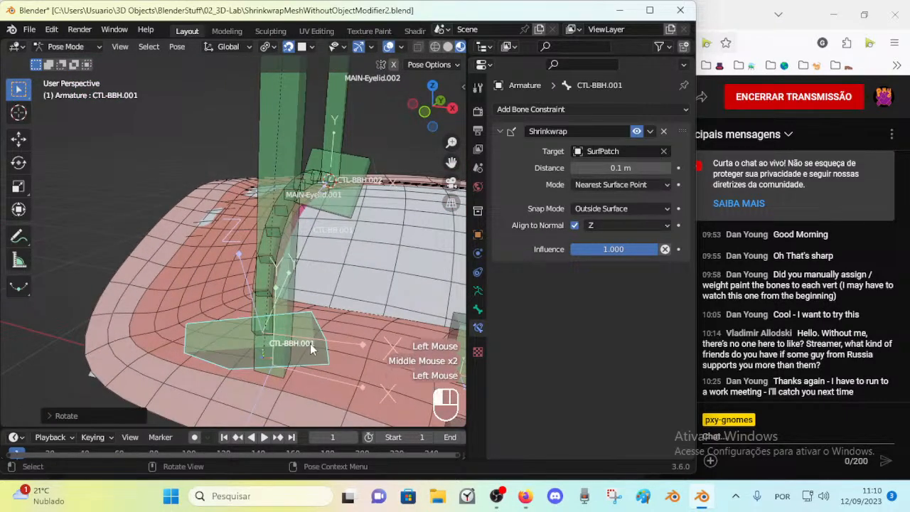
{"action": "key", "text": "r"}
{"action": "key", "text": "Escape"}
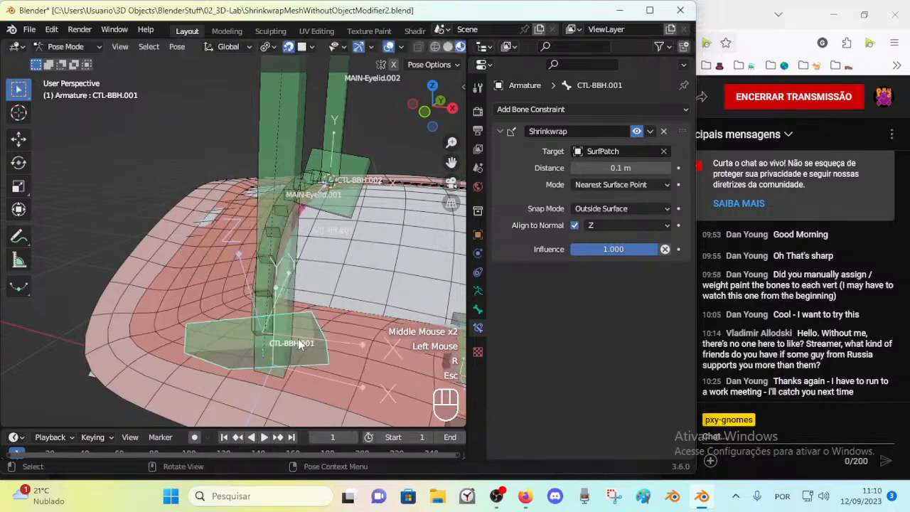
Rotate CTL-BBH.001 freely and then about the Z axis at the new distance
{"action": "middle_click_drag", "start_coordinate": [297, 343], "coordinate": [338, 279]}
{"action": "key", "text": "r"}
{"action": "left_click", "coordinate": [367, 271]}
{"action": "key", "text": "r"}
{"action": "key", "text": "z"}
{"action": "left_click", "coordinate": [333, 304]}
Move CTL-BBH.001 slightly and rotate it repeatedly in both directions to test the bendy bone's curve
{"action": "key", "text": "g"}
{"action": "key", "text": "Escape"}
{"action": "key", "text": "g"}
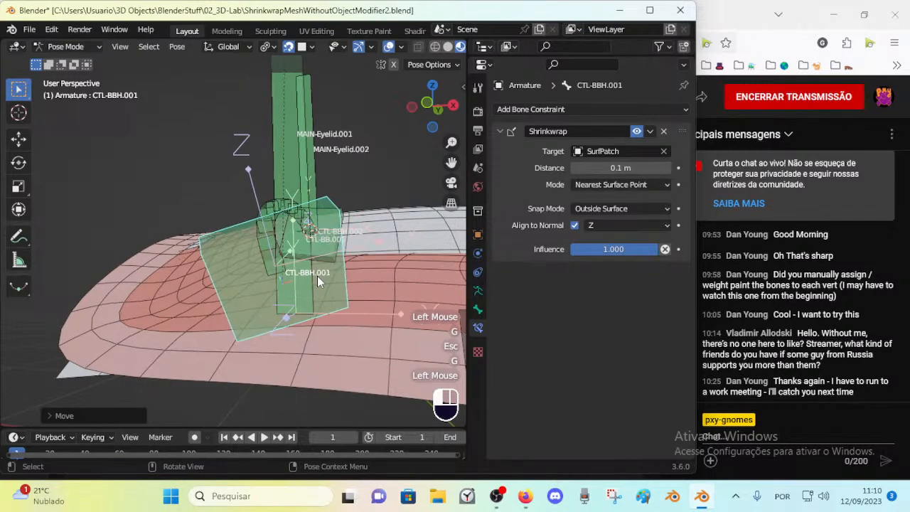
{"action": "key", "text": "r"}
{"action": "left_click", "coordinate": [349, 270]}
{"action": "key", "text": "r"}
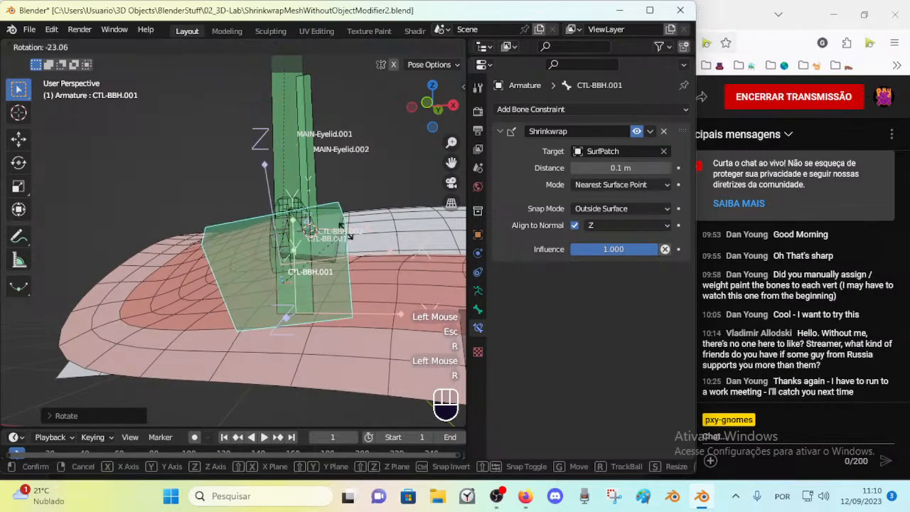
{"action": "left_click", "coordinate": [351, 283]}
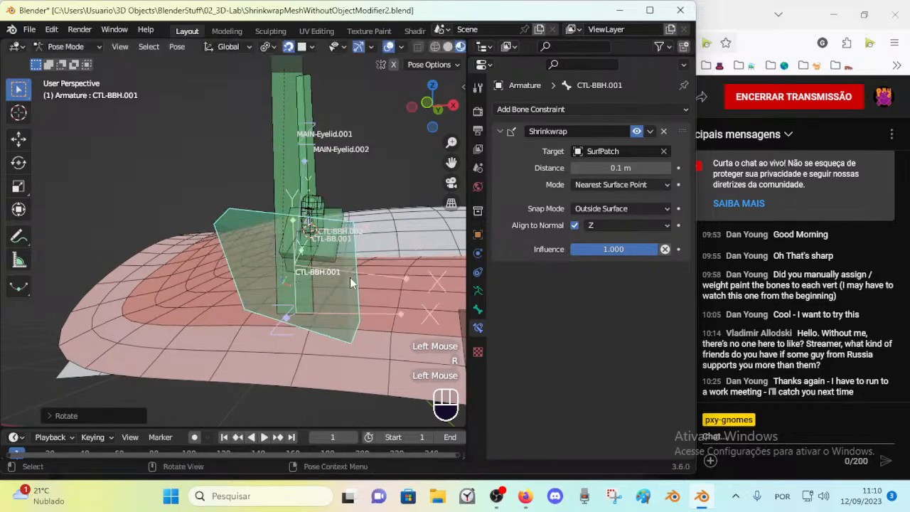
{"action": "key", "text": "r"}
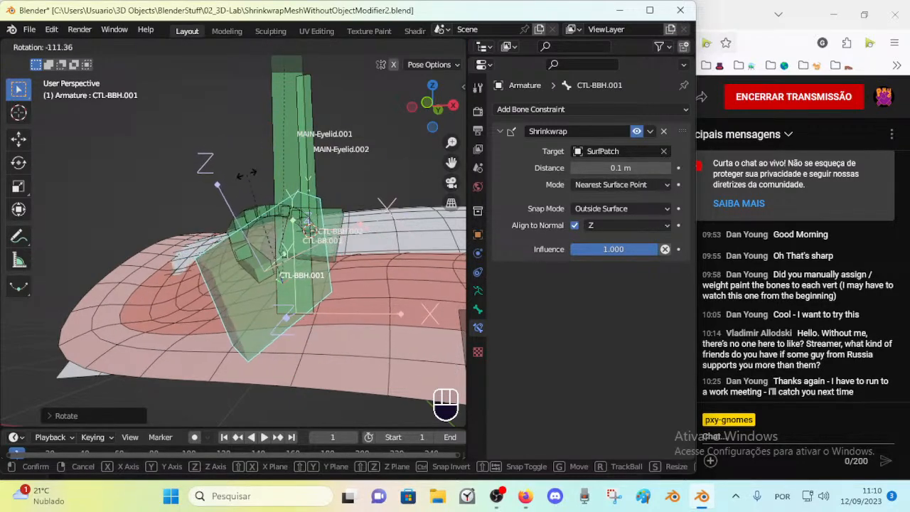
{"action": "left_click", "coordinate": [207, 173]}
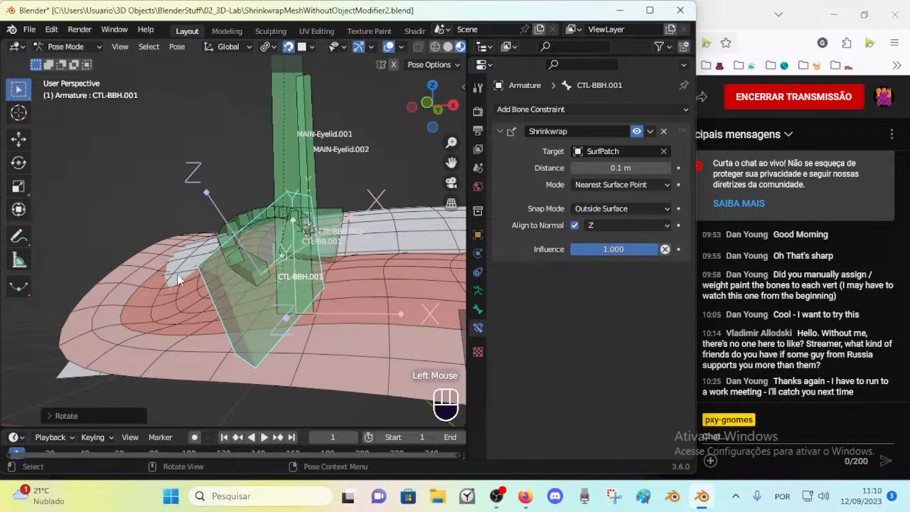
Move CTL-BBH.001 sideways over the surface, rotating it before and after the move
{"action": "key", "text": "r"}
{"action": "key", "text": "g"}
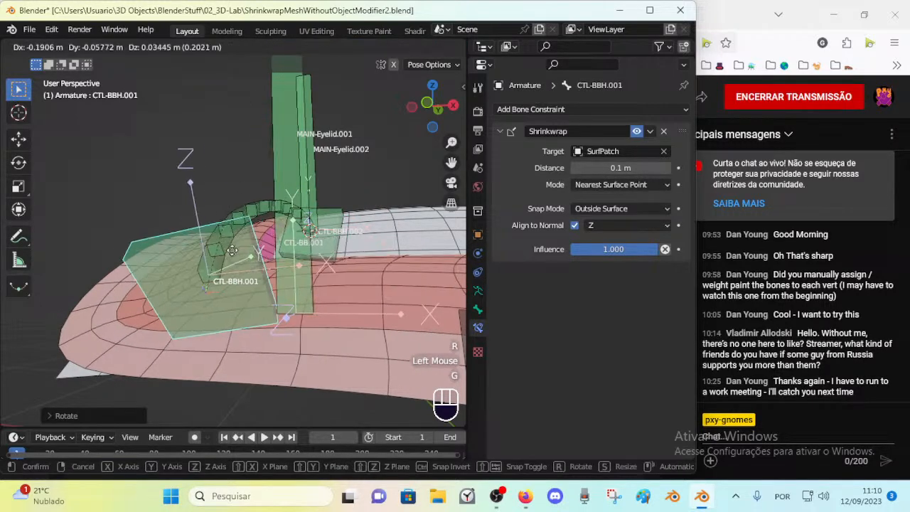
{"action": "left_click", "coordinate": [286, 241]}
{"action": "key", "text": "r"}
{"action": "left_click", "coordinate": [265, 169]}
Move CTL-BBH.001 back to the base of MAIN-Eyelid.001, rotate it about -60 degrees, and readjust its rotation
{"action": "middle_click_drag", "start_coordinate": [264, 168], "coordinate": [289, 350]}
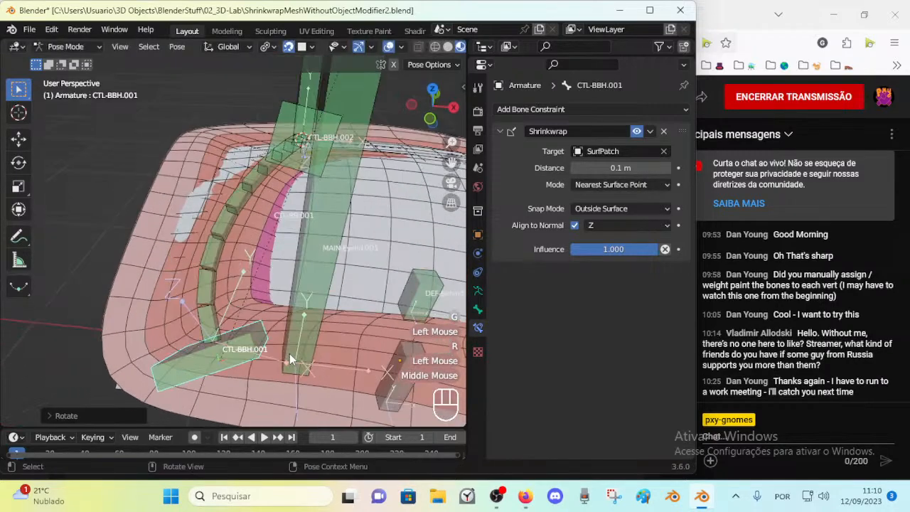
{"action": "key", "text": "g"}
{"action": "left_click", "coordinate": [323, 342]}
{"action": "key", "text": "r"}
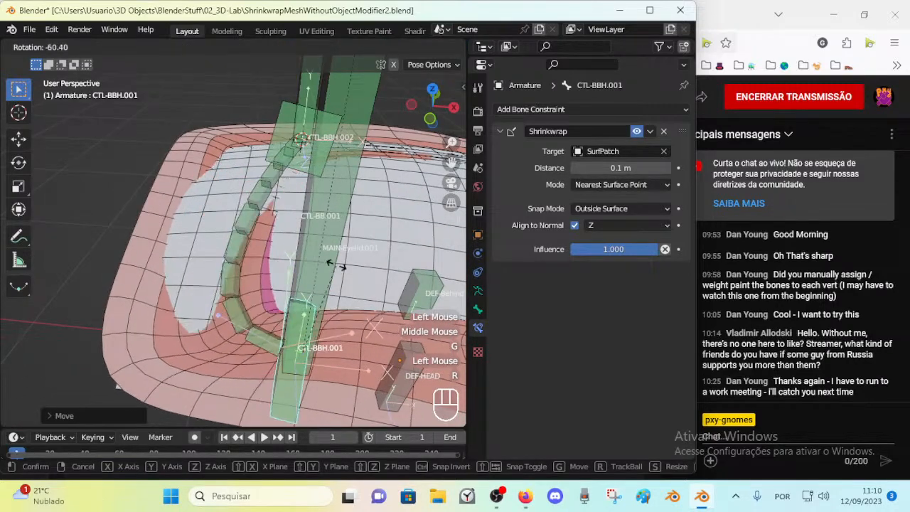
{"action": "left_click", "coordinate": [334, 265]}
{"action": "middle_click_drag", "start_coordinate": [334, 265], "coordinate": [295, 206]}
{"action": "key", "text": "r"}
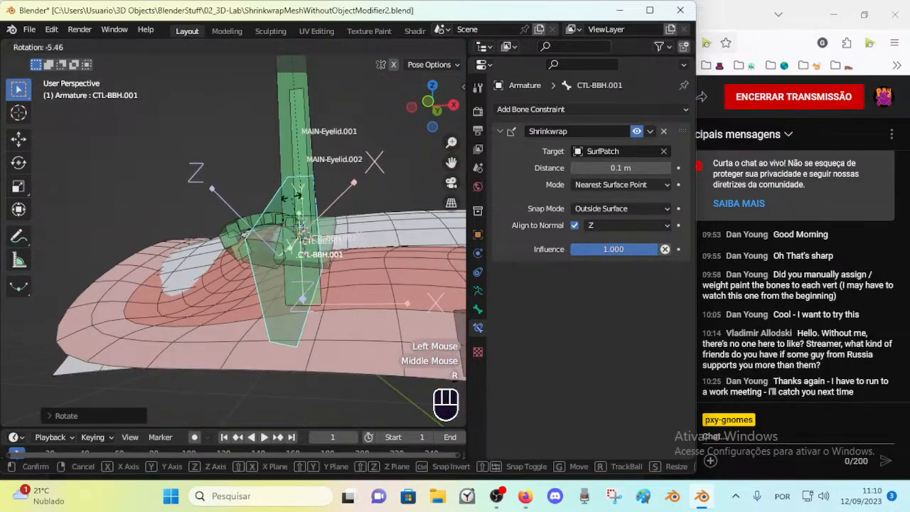
{"action": "left_click", "coordinate": [364, 257]}
Turn on Align to Normal for CTL-BBH.002 and set its alignment axis to Z
{"action": "middle_click_drag", "start_coordinate": [364, 257], "coordinate": [279, 300]}
{"action": "scroll", "coordinate": [267, 287], "scroll_direction": "down", "scroll_amount": 2}
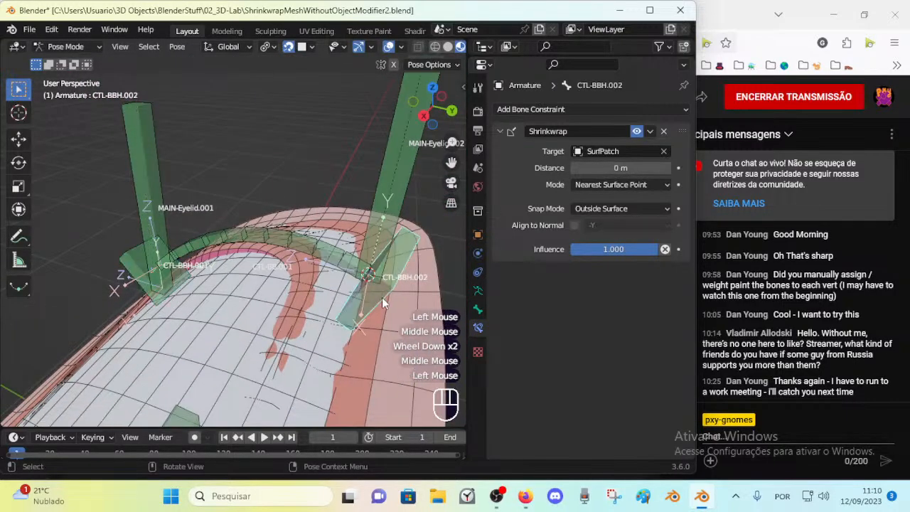
{"action": "middle_click_drag", "start_coordinate": [466, 248], "coordinate": [427, 248]}
{"action": "left_click", "coordinate": [574, 225]}
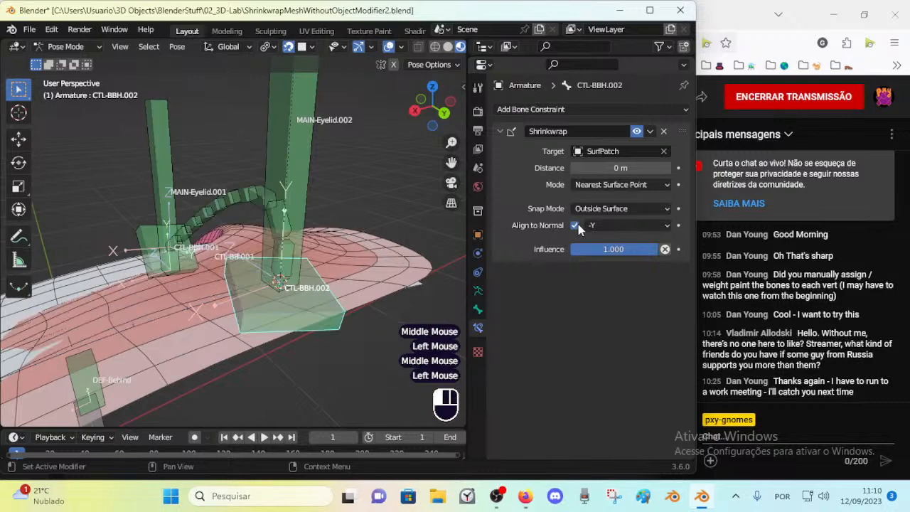
{"action": "left_click", "coordinate": [594, 225]}
{"action": "left_click", "coordinate": [592, 270]}
{"action": "middle_click_drag", "start_coordinate": [286, 227], "coordinate": [317, 271]}
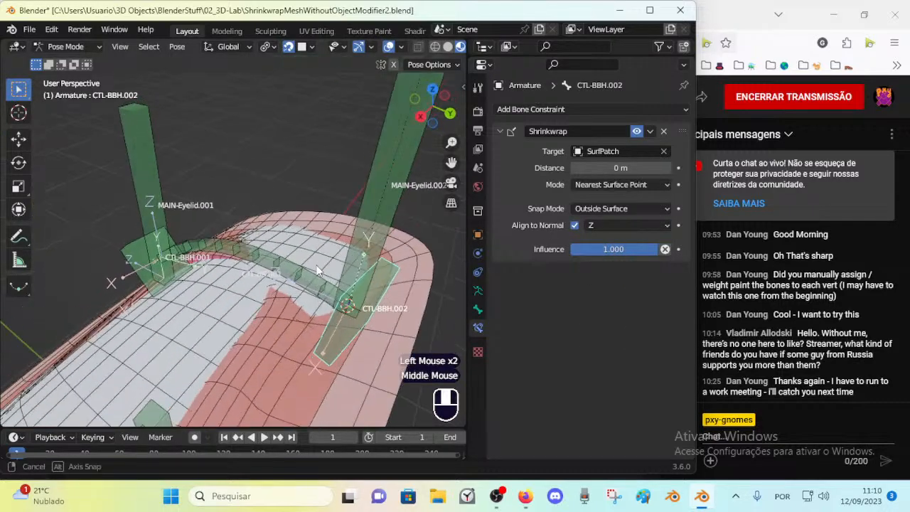
{"action": "left_click", "coordinate": [357, 321]}
{"action": "mouse_move", "coordinate": [357, 322]}
{"action": "middle_mouse_down"}
{"action": "mouse_move", "coordinate": [329, 327]}
{"action": "mouse_move", "coordinate": [345, 329]}
{"action": "middle_mouse_up"}
{"action": "left_click", "coordinate": [380, 325]}
{"action": "left_click", "coordinate": [359, 317]}
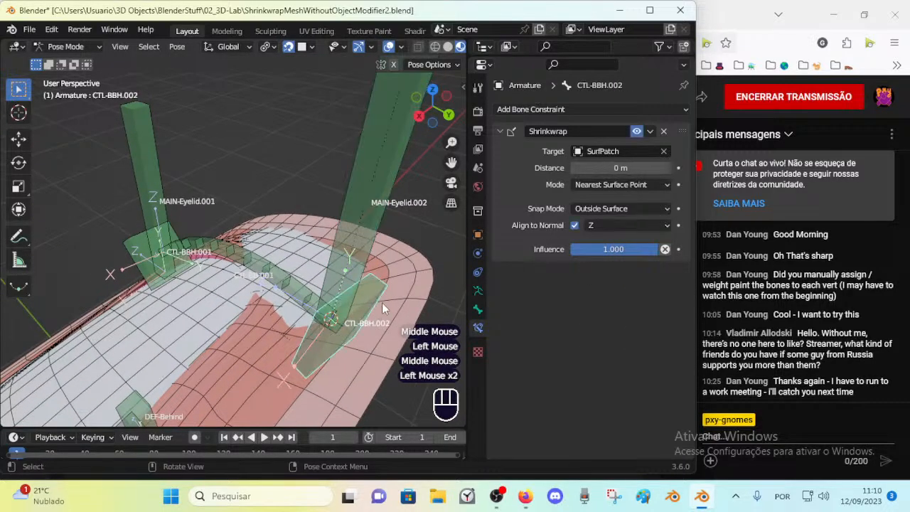
Rotate CTL-BBH.002 and set the Shrinkwrap distance of both CTL-BBH.001 and CTL-BBH.002 to 0.2 m
{"action": "key", "text": "r"}
{"action": "left_click", "coordinate": [382, 340]}
{"action": "left_click", "coordinate": [665, 168]}
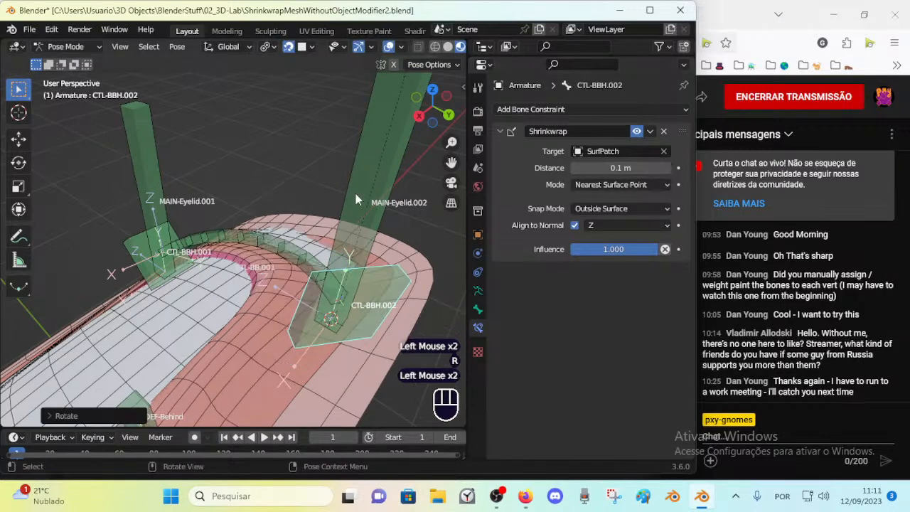
{"action": "middle_click_drag", "start_coordinate": [235, 270], "coordinate": [202, 263]}
{"action": "middle_click_drag", "start_coordinate": [420, 245], "coordinate": [270, 267]}
{"action": "left_click", "coordinate": [665, 168]}
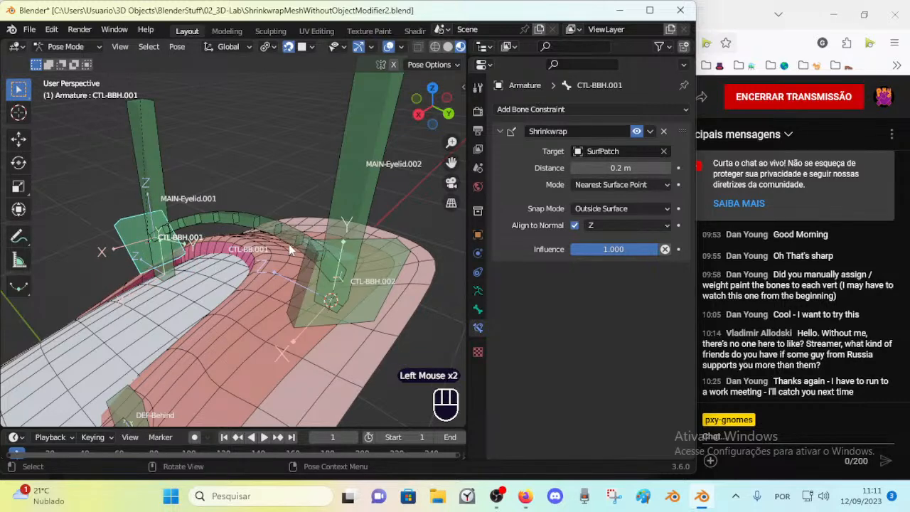
{"action": "left_click", "coordinate": [667, 168]}
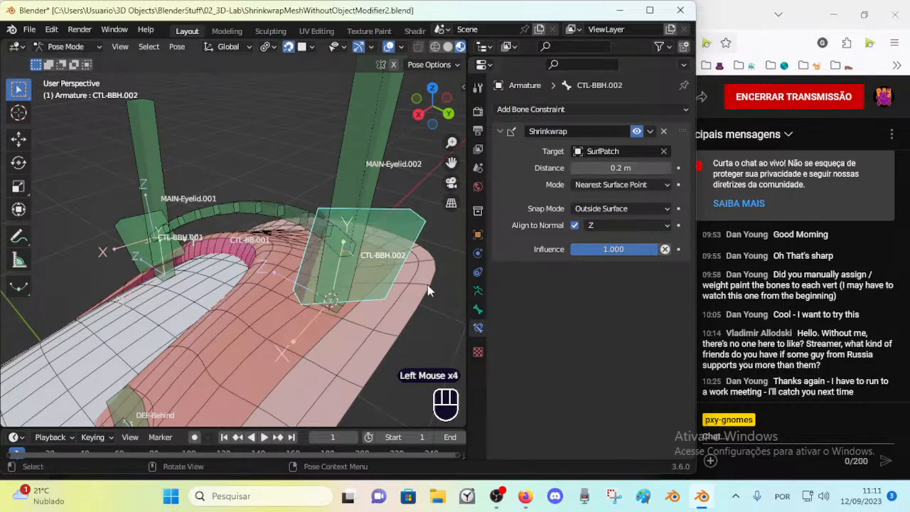
Rotate CTL-BBH.002 in both directions from different views to test how the bendy bone curves over the surface
{"action": "key", "text": "r"}
{"action": "left_click", "coordinate": [334, 298]}
{"action": "middle_click_drag", "start_coordinate": [334, 298], "coordinate": [284, 270]}
{"action": "key", "text": "r"}
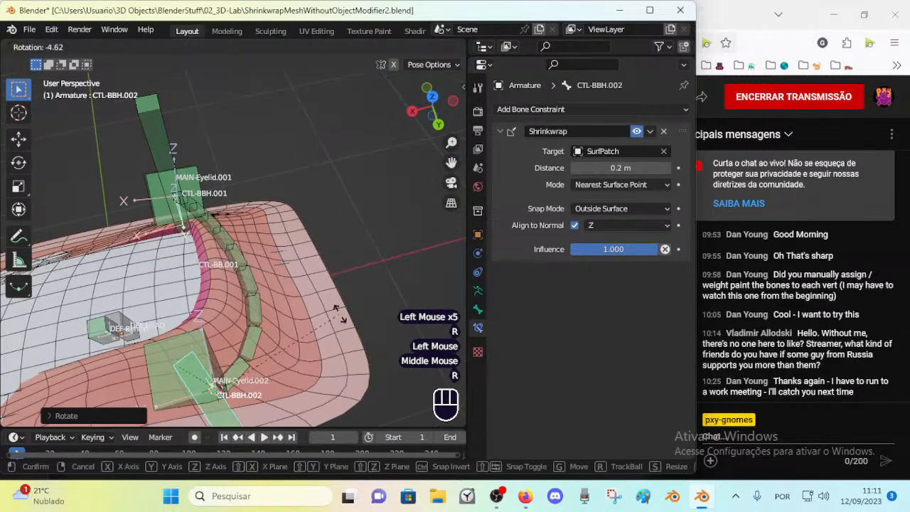
{"action": "left_click", "coordinate": [253, 336]}
{"action": "key", "text": "r"}
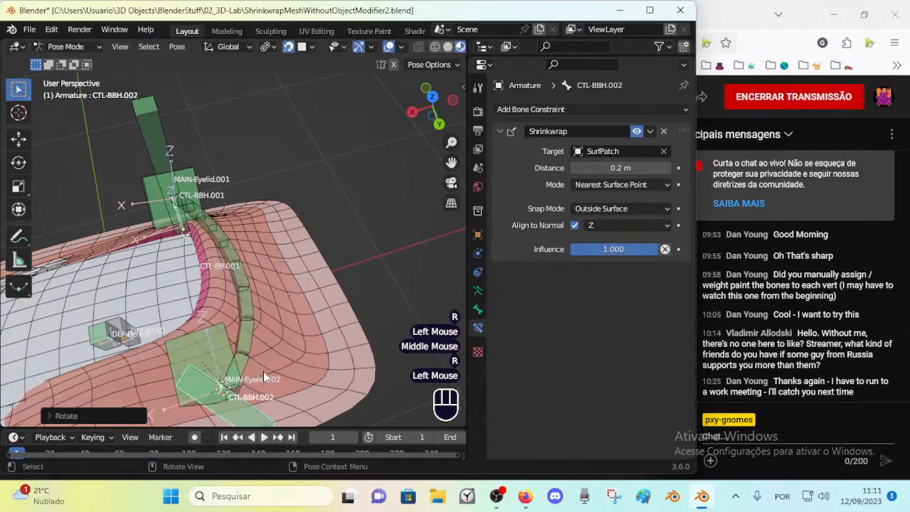
{"action": "left_click", "coordinate": [247, 395]}
{"action": "middle_click_drag", "start_coordinate": [248, 395], "coordinate": [216, 326]}
Rotate CTL-BBH.001, then select all bones and reset their pose
{"action": "left_click", "coordinate": [206, 317]}
{"action": "key", "text": "r"}
{"action": "key", "text": "a"}
{"action": "left_click", "coordinate": [309, 323]}
{"action": "key", "text": "a"}
{"action": "key", "text": "alt+q"}
{"action": "key", "text": "alt+q"}
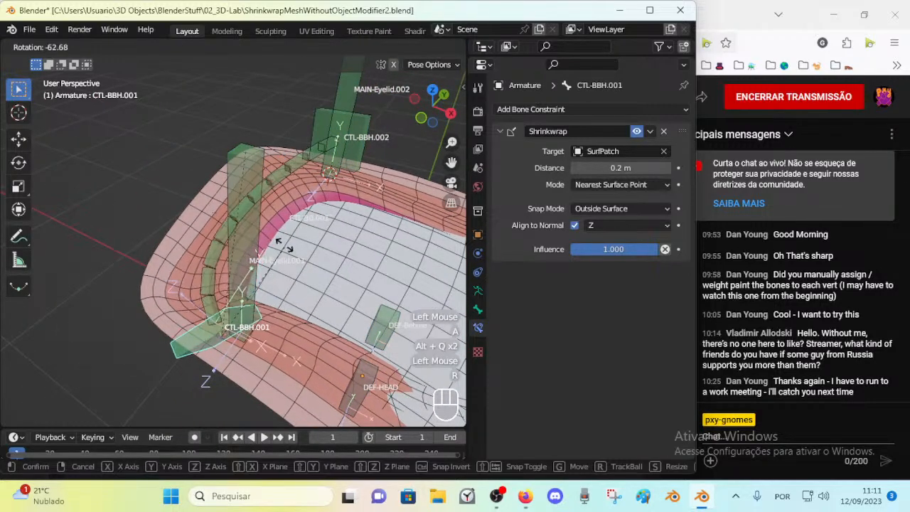
Rotate CTL-BBH.001 back and forth without an axis lock to test the bendy bone's bend at its end
{"action": "left_click", "coordinate": [401, 263]}
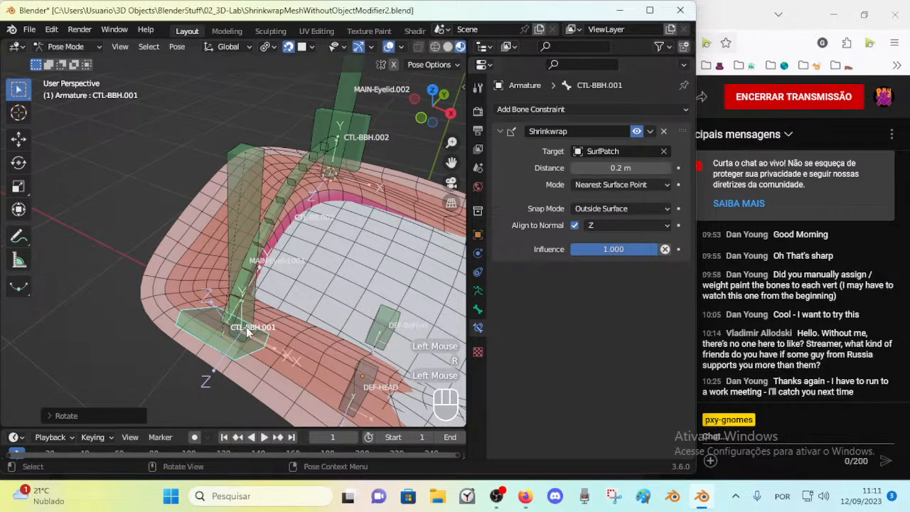
{"action": "key", "text": "r"}
{"action": "left_click", "coordinate": [296, 238]}
{"action": "key", "text": "r"}
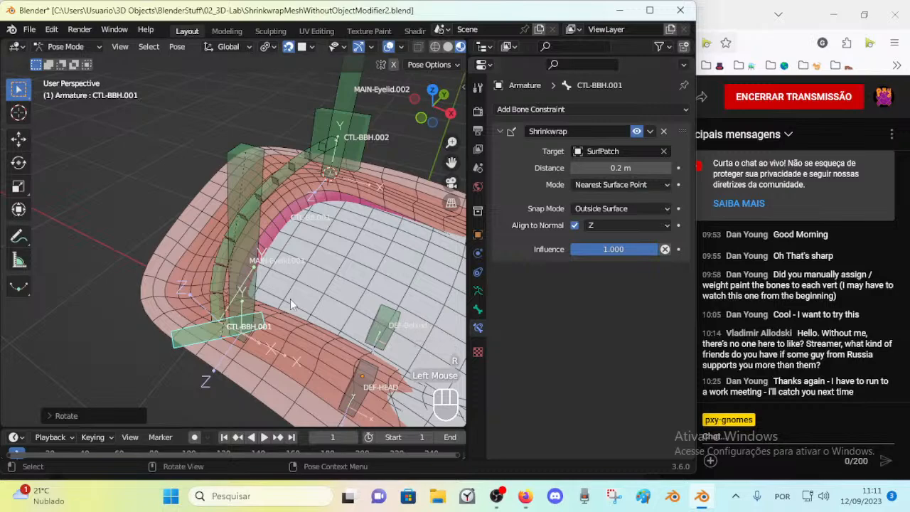
{"action": "key", "text": "r"}
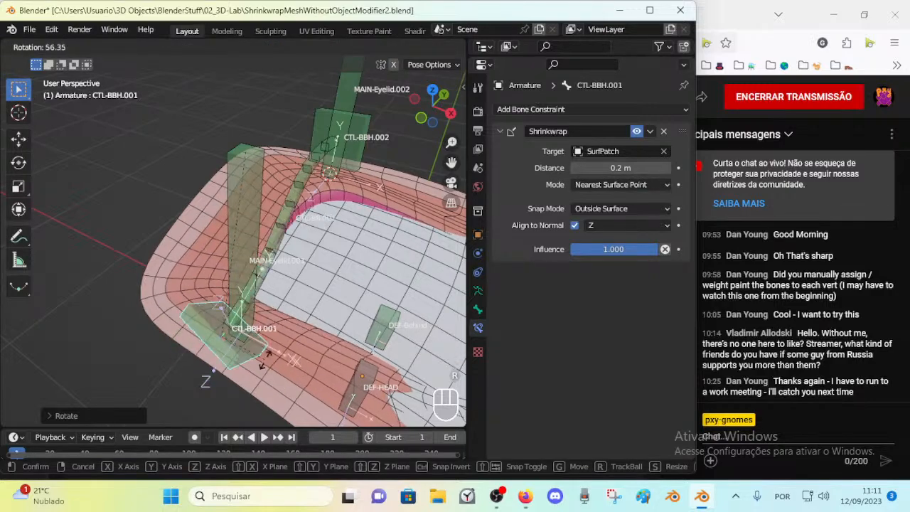
{"action": "key", "text": "r"}
{"action": "left_click", "coordinate": [232, 344]}
Try rotating CTL-BBH.001 about the Y and Z axes, and cancel the rotation
{"action": "middle_click_drag", "start_coordinate": [245, 273], "coordinate": [331, 269]}
{"action": "key", "text": "r"}
{"action": "key", "text": "r"}
{"action": "key", "text": "y"}
{"action": "key", "text": "z"}
{"action": "key", "text": "Escape"}
Test rotating CTL-BBH.001 about the global Z axis and about the global X axis
{"action": "middle_click_drag", "start_coordinate": [316, 259], "coordinate": [288, 256]}
{"action": "key", "text": "r"}
{"action": "scroll", "coordinate": [293, 278], "scroll_direction": "up", "scroll_amount": 2}
{"action": "key", "text": "r"}
{"action": "key", "text": "z"}
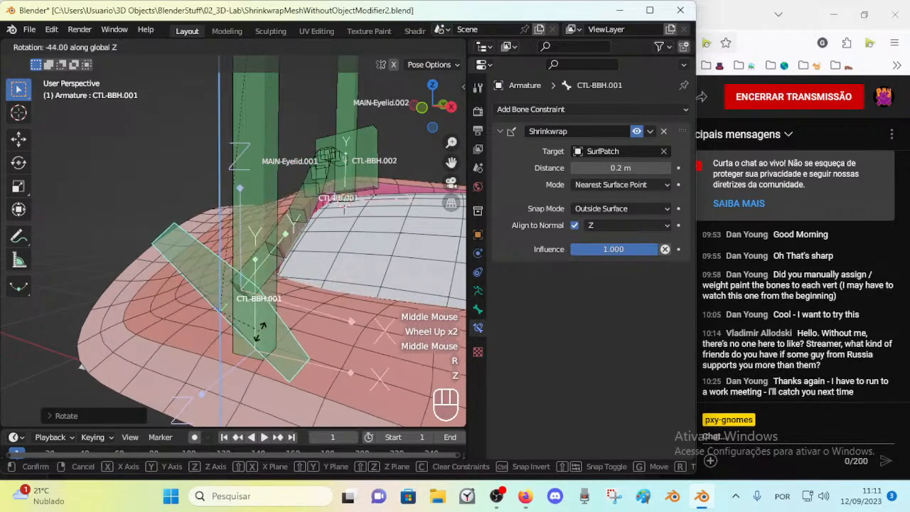
{"action": "key", "text": "r"}
{"action": "key", "text": "x"}
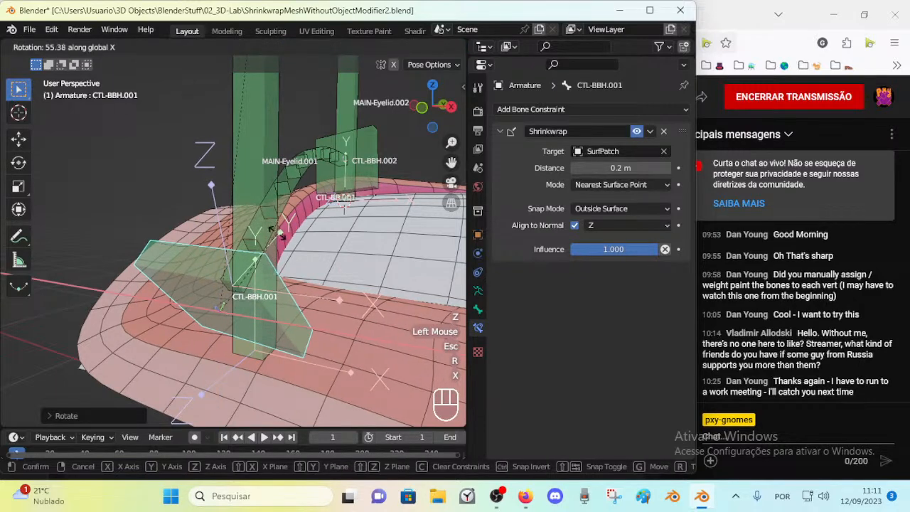
{"action": "left_click", "coordinate": [272, 279]}
Move CTL-BBH.001 slightly over the surface and try rotating it about the global X and Y axes
{"action": "middle_click_drag", "start_coordinate": [272, 279], "coordinate": [213, 273]}
{"action": "key", "text": "g"}
{"action": "left_click", "coordinate": [189, 294]}
{"action": "key", "text": "r"}
{"action": "key", "text": "x"}
{"action": "middle_click_drag", "start_coordinate": [188, 275], "coordinate": [234, 270]}
{"action": "key", "text": "r"}
{"action": "key", "text": "y"}
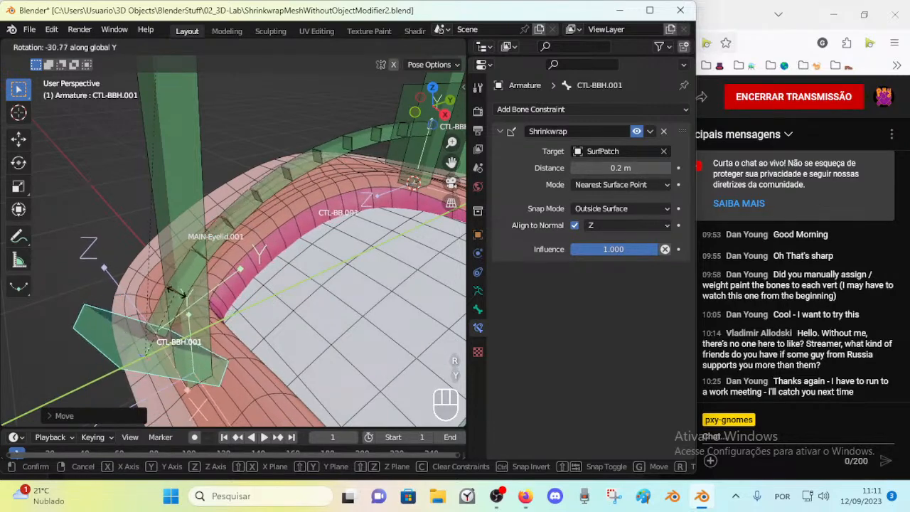
{"action": "key", "text": "Escape"}
Rotate CTL-BBH.001 about the global Z axis
{"action": "middle_click_drag", "start_coordinate": [172, 324], "coordinate": [156, 361]}
{"action": "key", "text": "r"}
{"action": "key", "text": "z"}
{"action": "left_click", "coordinate": [198, 329]}
Move MAIN-Eyelid.001 along the surface and rotate it freely and about the global Z axis
{"action": "scroll", "coordinate": [190, 290], "scroll_direction": "down", "scroll_amount": 2}
{"action": "left_click", "coordinate": [220, 249]}
{"action": "key", "text": "g"}
{"action": "left_click", "coordinate": [240, 225]}
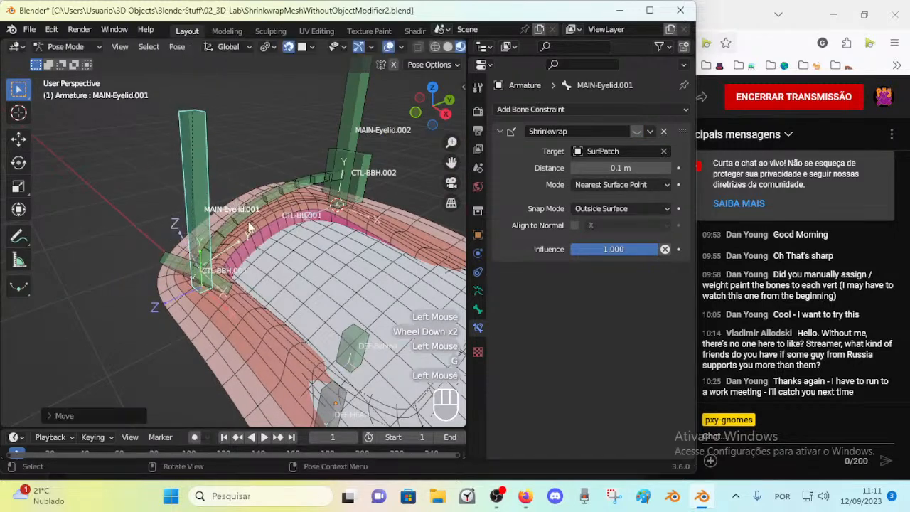
{"action": "key", "text": "r"}
{"action": "left_click", "coordinate": [245, 184]}
{"action": "key", "text": "r"}
{"action": "key", "text": "z"}
{"action": "left_click", "coordinate": [247, 230]}
{"action": "key", "text": "r"}
{"action": "left_click", "coordinate": [243, 289]}
Move MAIN-Eyelid.001 to several spots on the surface, rotating it between moves
{"action": "key", "text": "g"}
{"action": "left_click", "coordinate": [258, 221]}
{"action": "middle_click_drag", "start_coordinate": [263, 226], "coordinate": [347, 287]}
{"action": "key", "text": "g"}
{"action": "left_click", "coordinate": [332, 217]}
{"action": "key", "text": "r"}
{"action": "left_click", "coordinate": [240, 142]}
{"action": "key", "text": "g"}
{"action": "left_click", "coordinate": [334, 236]}
Move MAIN-Eyelid.001 inward over the eye opening, rotate it, and move it again to test the eyelid deformation
{"action": "middle_click_drag", "start_coordinate": [272, 230], "coordinate": [232, 226]}
{"action": "left_click", "coordinate": [255, 186]}
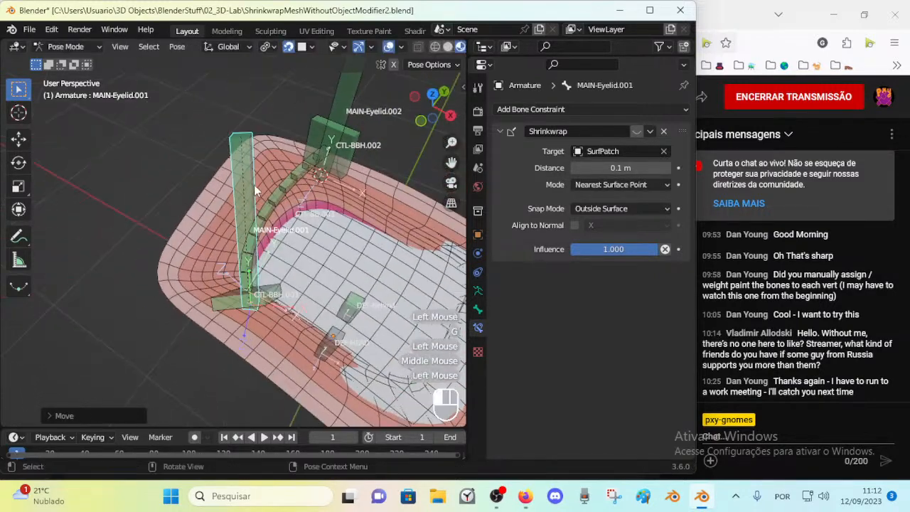
{"action": "key", "text": "g"}
{"action": "left_click", "coordinate": [297, 215]}
{"action": "key", "text": "r"}
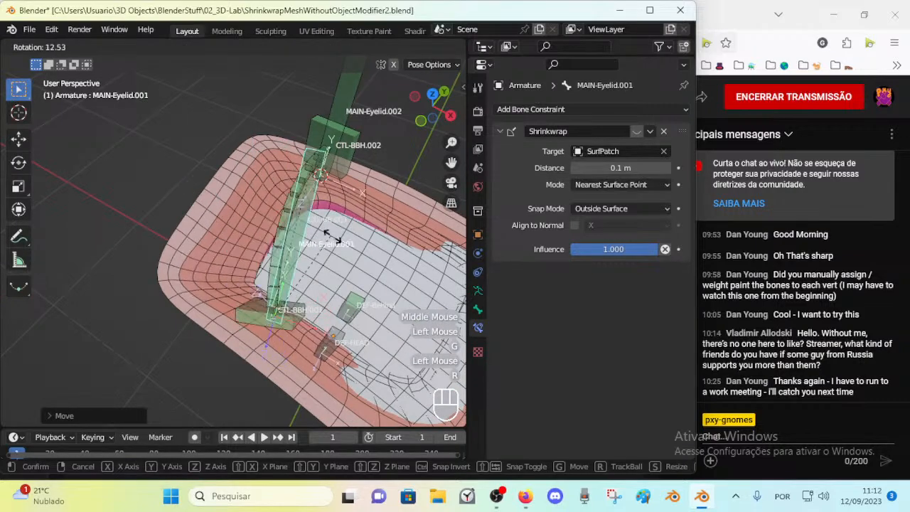
{"action": "left_click", "coordinate": [307, 221]}
{"action": "key", "text": "g"}
{"action": "left_click", "coordinate": [310, 222]}
{"action": "key", "text": "g"}
{"action": "left_click", "coordinate": [308, 267]}
{"action": "left_click", "coordinate": [340, 150]}
{"action": "middle_click_drag", "start_coordinate": [340, 150], "coordinate": [334, 277]}
{"action": "key", "text": "g"}
{"action": "key", "text": "Escape"}
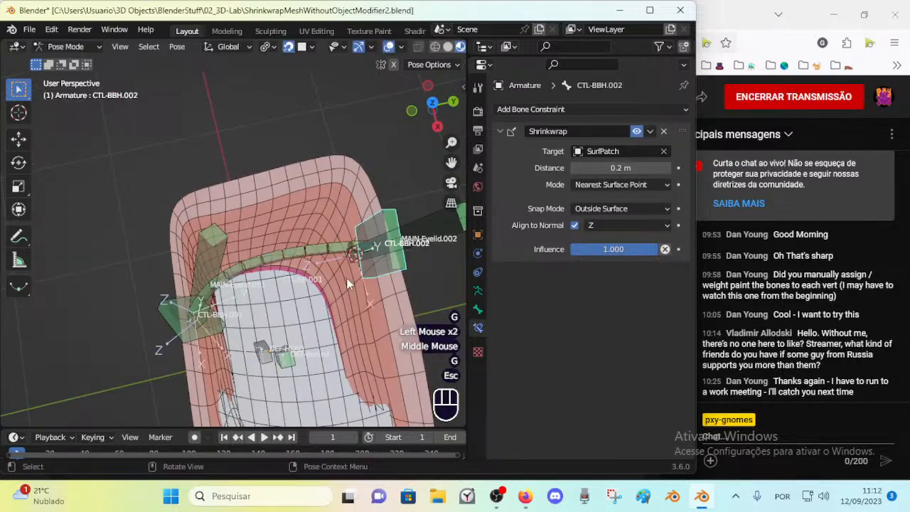
Move and rotate MAIN-Eyelid.002 to test the opposite end, then reset the pose of all bones
{"action": "middle_click_drag", "start_coordinate": [389, 260], "coordinate": [339, 214]}
{"action": "left_click", "coordinate": [379, 262]}
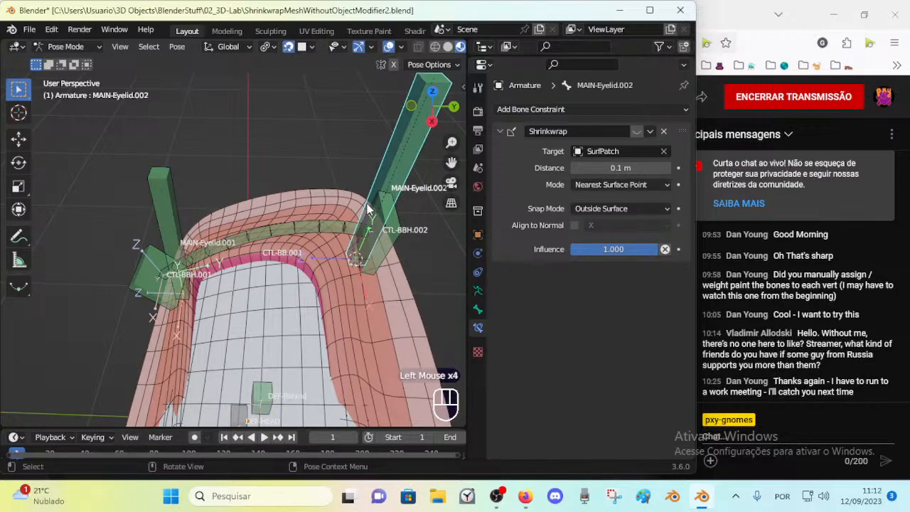
{"action": "middle_click_drag", "start_coordinate": [375, 203], "coordinate": [317, 329]}
{"action": "key", "text": "g"}
{"action": "left_click", "coordinate": [340, 197]}
{"action": "middle_click_drag", "start_coordinate": [340, 197], "coordinate": [310, 297]}
{"action": "key", "text": "r"}
{"action": "left_click", "coordinate": [373, 257]}
{"action": "key", "text": "a"}
{"action": "key", "text": "alt+q"}
{"action": "key", "text": "alt+q"}
Move MAIN-Eyelid.002 twice to place it near the outer edge of the surface patch
{"action": "middle_click_drag", "start_coordinate": [314, 333], "coordinate": [288, 339]}
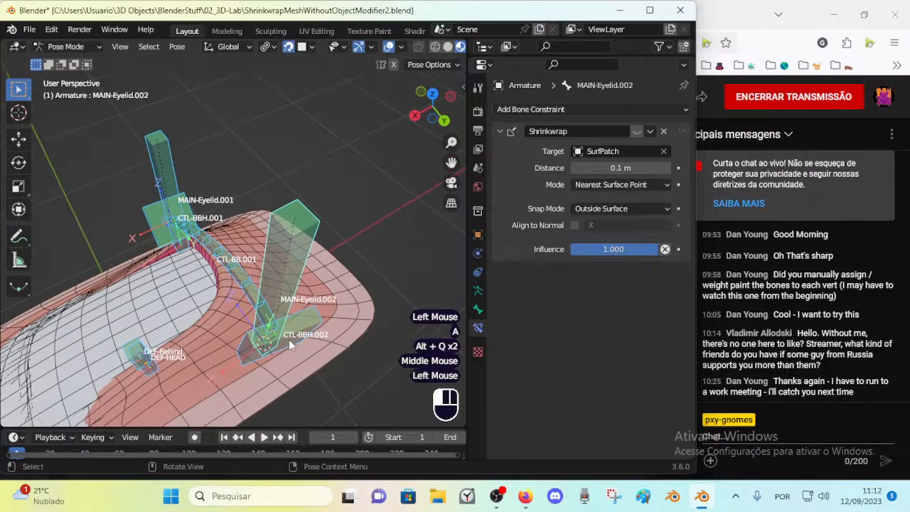
{"action": "key", "text": "g"}
{"action": "left_click", "coordinate": [335, 207]}
{"action": "key", "text": "g"}
{"action": "left_click", "coordinate": [302, 264]}
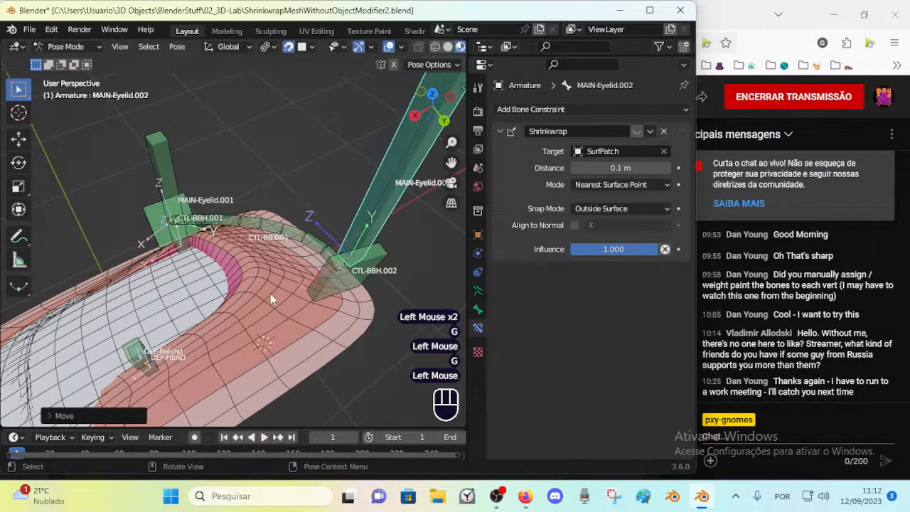
Rotate CTL-BBH.001 at the base of MAIN-Eyelid.001, then reset the pose of all bones
{"action": "middle_click_drag", "start_coordinate": [270, 289], "coordinate": [324, 319]}
{"action": "middle_click_drag", "start_coordinate": [140, 280], "coordinate": [213, 316]}
{"action": "left_click", "coordinate": [213, 316]}
{"action": "key", "text": "r"}
{"action": "left_click", "coordinate": [245, 310]}
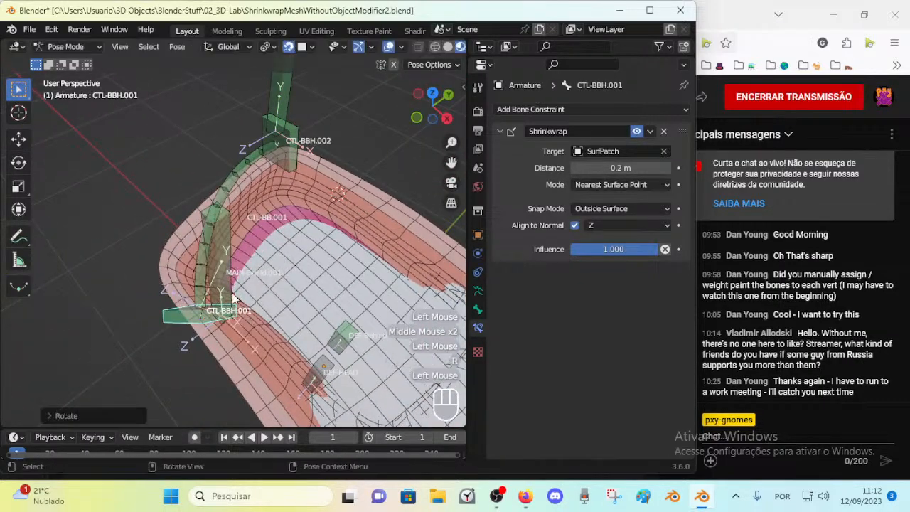
{"action": "key", "text": "alt+q"}
{"action": "key", "text": "alt+q"}
Move MAIN-Eyelid.001 toward the lower side of the eye opening, rotate it, and adjust its position
{"action": "left_click", "coordinate": [216, 262]}
{"action": "key", "text": "g"}
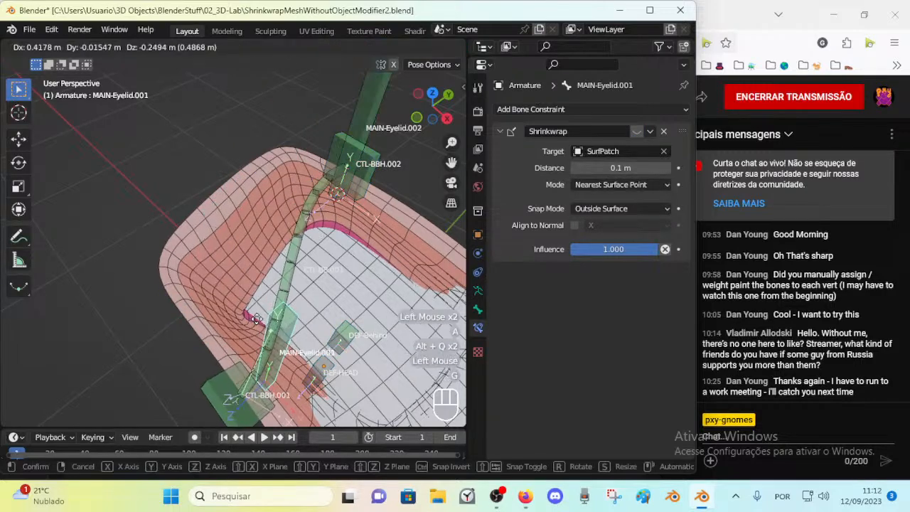
{"action": "left_click", "coordinate": [307, 313]}
{"action": "key", "text": "r"}
{"action": "left_click", "coordinate": [240, 321]}
{"action": "key", "text": "g"}
{"action": "left_click", "coordinate": [269, 299]}
Move MAIN-Eyelid.002 out along the rim and back toward the corner, rotating it between moves
{"action": "left_click", "coordinate": [364, 107]}
{"action": "key", "text": "g"}
{"action": "left_click", "coordinate": [428, 165]}
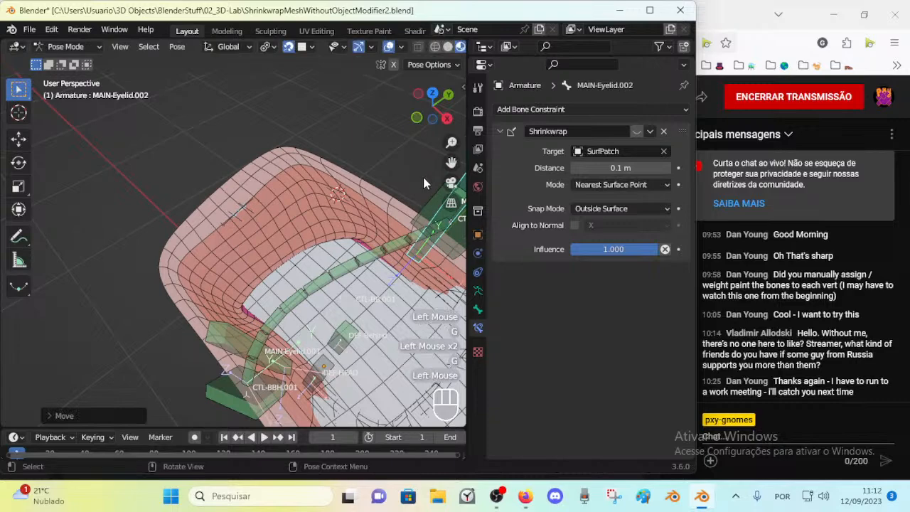
{"action": "middle_click_drag", "start_coordinate": [381, 254], "coordinate": [318, 262], "text": "shift"}
{"action": "scroll", "coordinate": [302, 261], "scroll_direction": "down", "scroll_amount": 1}
{"action": "key", "text": "r"}
{"action": "left_click", "coordinate": [330, 202]}
{"action": "key", "text": "g"}
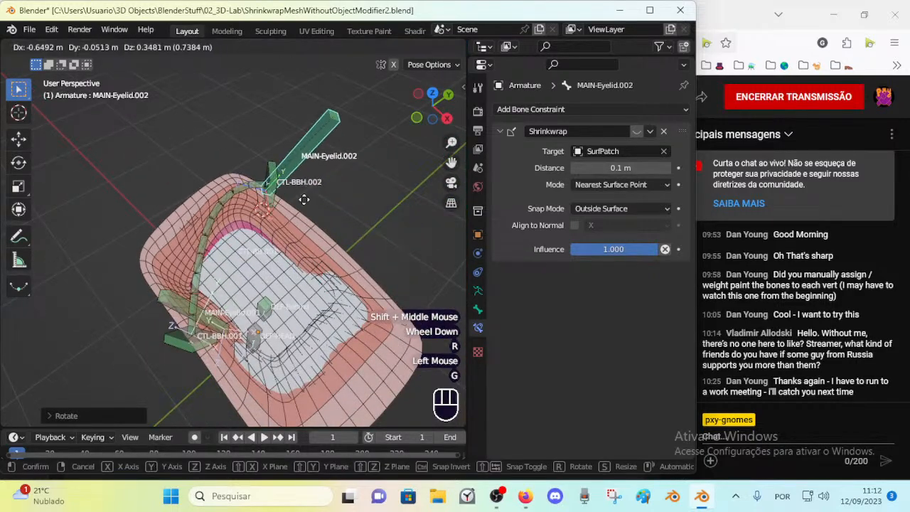
{"action": "middle_click_drag", "start_coordinate": [295, 211], "coordinate": [324, 230]}
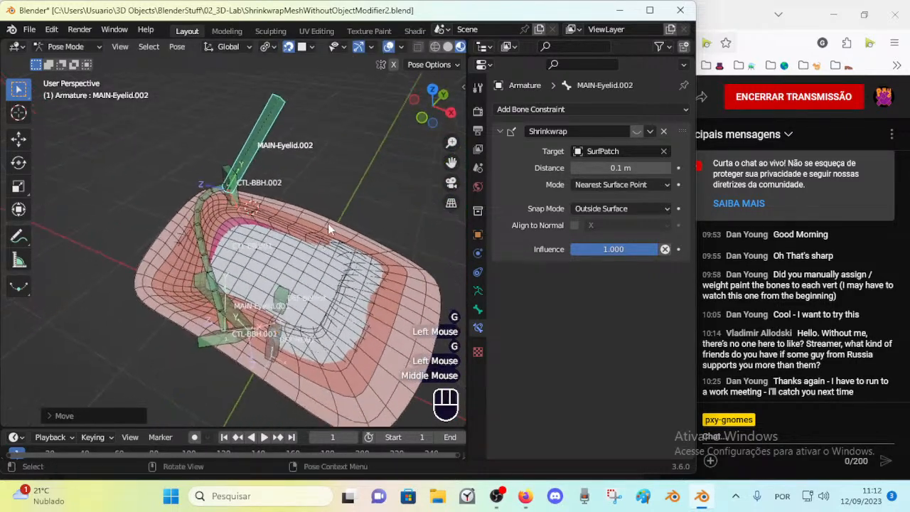
{"action": "key", "text": "r"}
{"action": "left_click", "coordinate": [242, 257]}
Move MAIN-Eyelid.001 to the outer rim, rotate it, and move it back toward the eye opening
{"action": "key", "text": "g"}
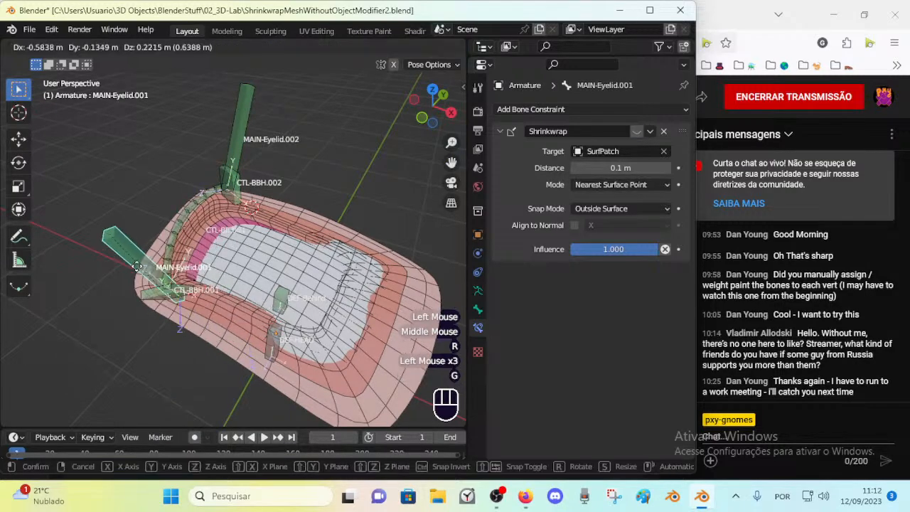
{"action": "key", "text": "r"}
{"action": "left_click", "coordinate": [285, 284]}
{"action": "key", "text": "g"}
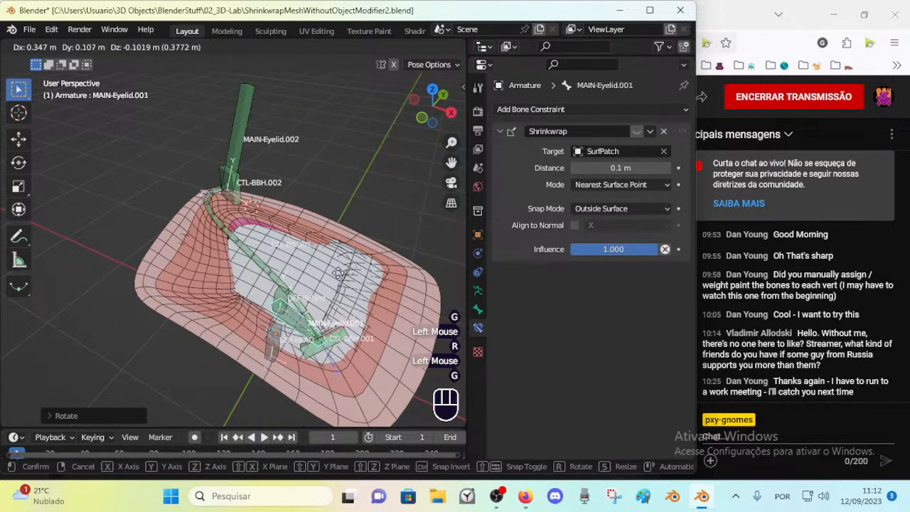
{"action": "left_click", "coordinate": [273, 254]}
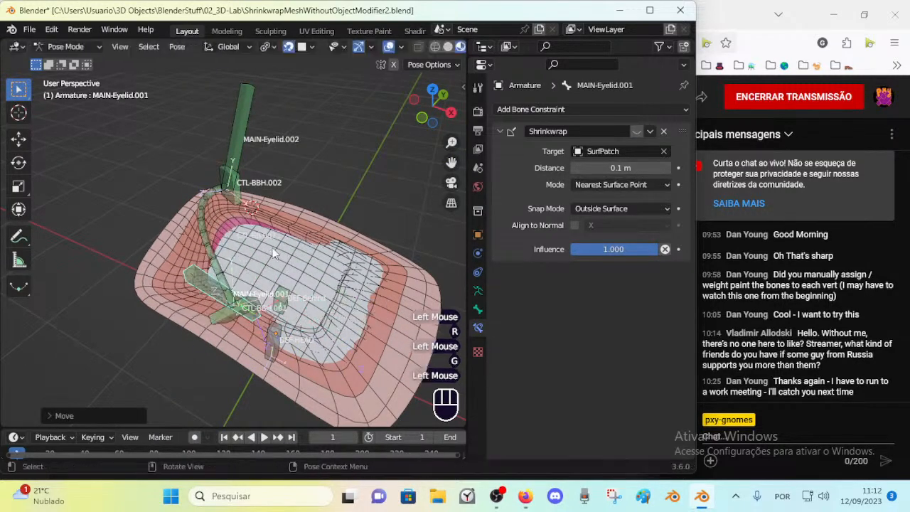
Move MAIN-Eyelid.002 twice along the upper rim to test the surface deformation
{"action": "left_click", "coordinate": [255, 143]}
{"action": "key", "text": "g"}
{"action": "left_click", "coordinate": [332, 196]}
{"action": "key", "text": "g"}
{"action": "left_click", "coordinate": [307, 211]}
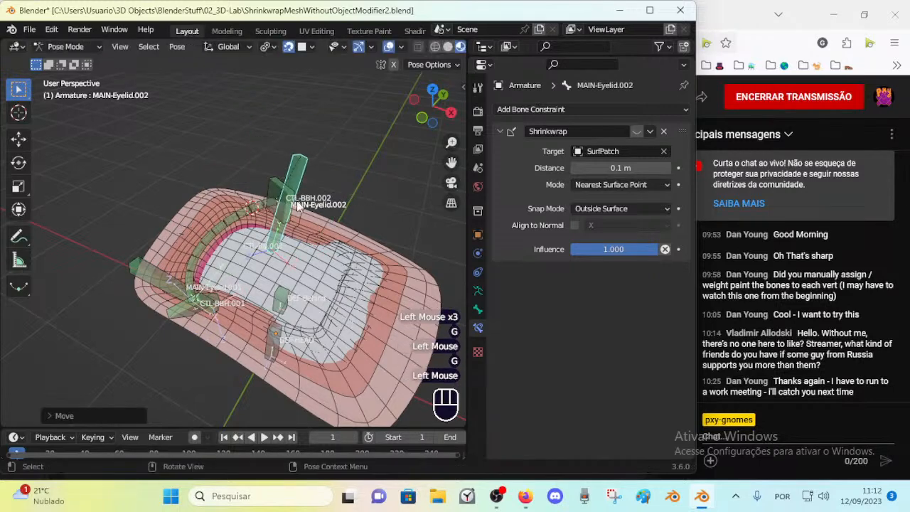
Move the MAIN-Eyelid controls repeatedly around the rim to check that the bendy bone follows the surface
{"action": "key", "text": "g"}
{"action": "left_click", "coordinate": [263, 187]}
{"action": "key", "text": "g"}
{"action": "left_click", "coordinate": [315, 211]}
{"action": "key", "text": "g"}
{"action": "left_click", "coordinate": [271, 215]}
{"action": "key", "text": "g"}
{"action": "left_click", "coordinate": [262, 208]}
{"action": "key", "text": "g"}
{"action": "left_click", "coordinate": [173, 252]}
Select all bones and reset their pose
{"action": "key", "text": "a"}
{"action": "key", "text": "alt+q"}
{"action": "key", "text": "alt+q"}
{"action": "scroll", "coordinate": [201, 290], "scroll_direction": "up", "scroll_amount": 2}
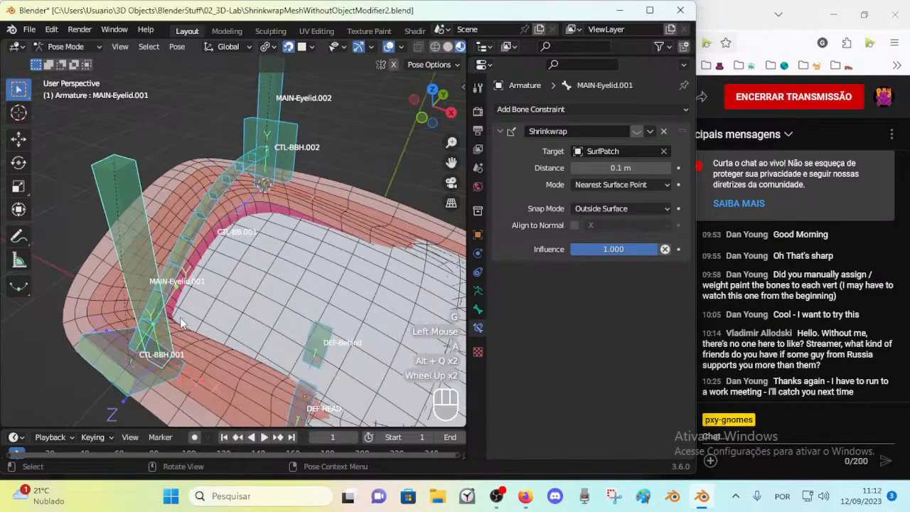
Disable the Shrinkwrap constraint on both handle bones, CTL-BBH.001 and CTL-BBH.002
{"action": "middle_click_drag", "start_coordinate": [182, 323], "coordinate": [71, 295]}
{"action": "left_click", "coordinate": [68, 292]}
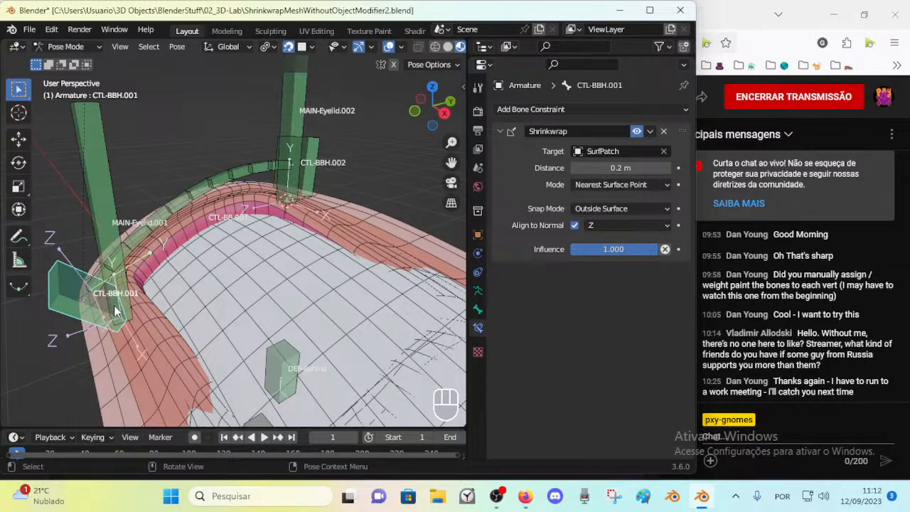
{"action": "middle_click_drag", "start_coordinate": [130, 308], "coordinate": [165, 306]}
{"action": "left_click", "coordinate": [149, 213]}
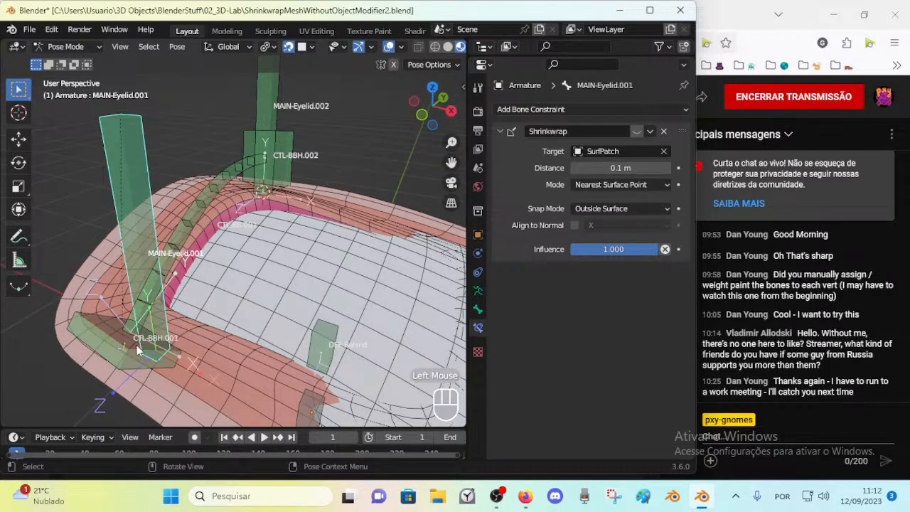
{"action": "middle_click_drag", "start_coordinate": [148, 347], "coordinate": [140, 259]}
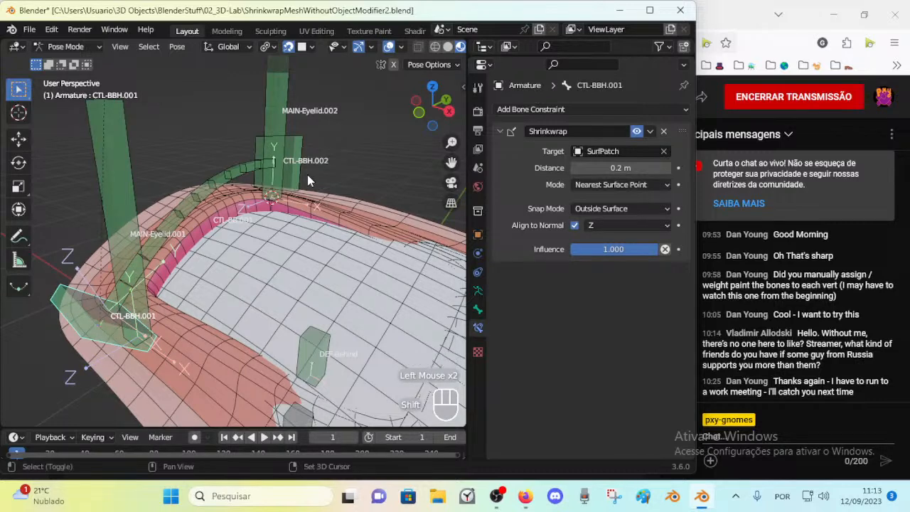
{"action": "left_click", "coordinate": [637, 131], "text": "alt"}
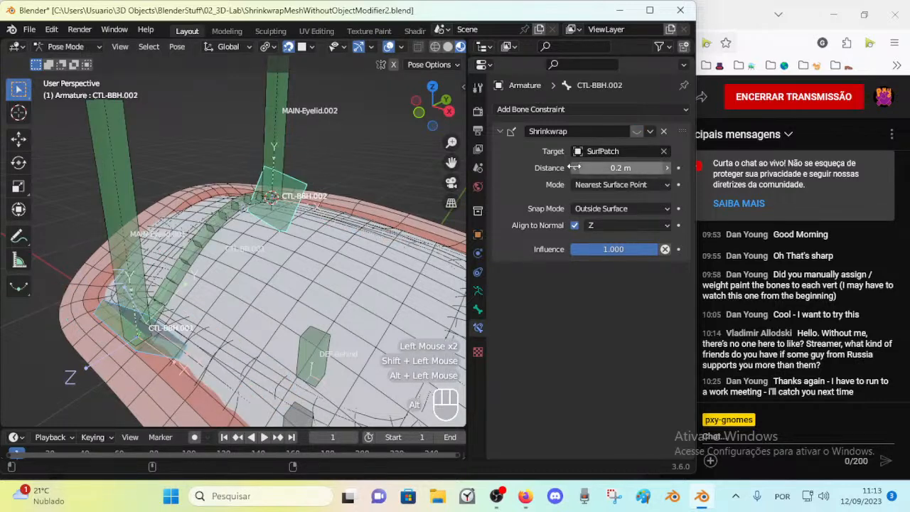
Enable Shrinkwrap on MAIN-Eyelid.001 and MAIN-Eyelid.002, with Align to Normal turned on for the Y axis
{"action": "left_click", "coordinate": [126, 229]}
{"action": "left_click", "coordinate": [635, 131], "text": "alt"}
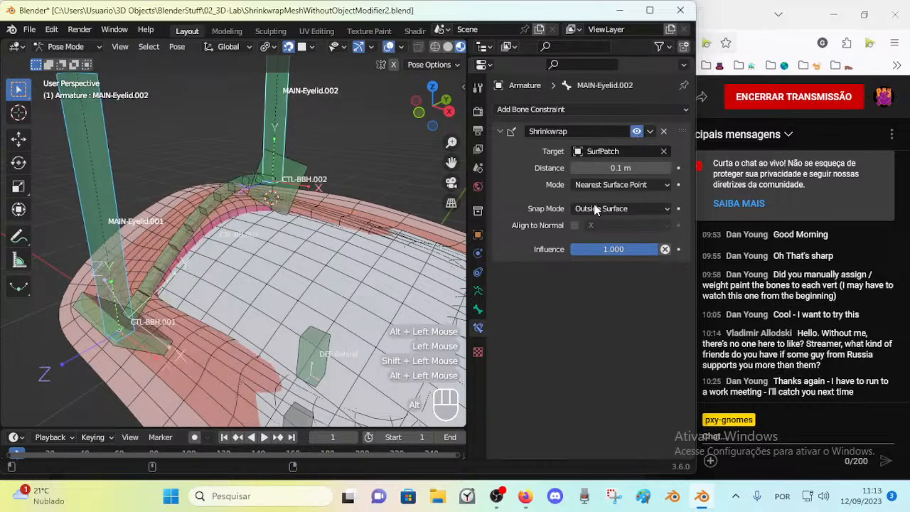
{"action": "left_click", "coordinate": [596, 225]}
{"action": "left_click", "coordinate": [596, 256]}
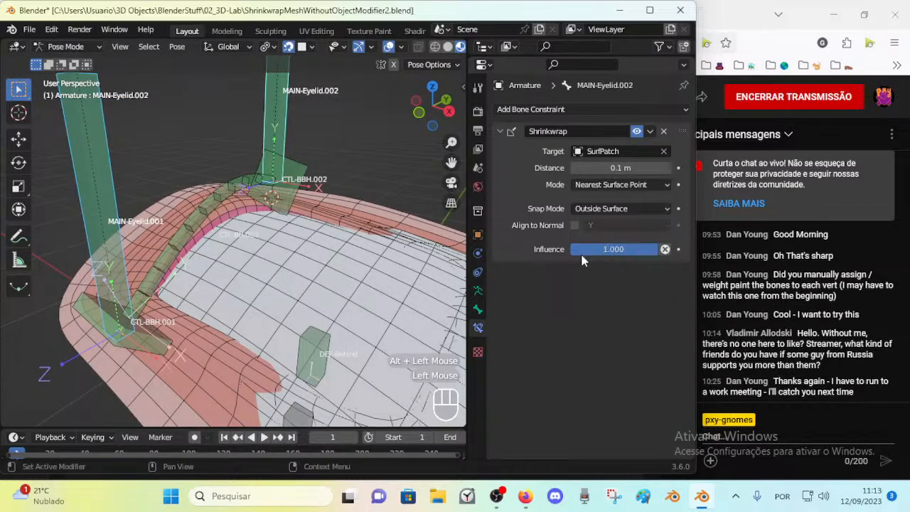
{"action": "left_click", "coordinate": [574, 225]}
Move and rotate MAIN-Eyelid.001 alternately around the lower corner of the rim to test the Y-axis normal alignment
{"action": "middle_click_drag", "start_coordinate": [334, 234], "coordinate": [285, 238]}
{"action": "scroll", "coordinate": [172, 260], "scroll_direction": "down", "scroll_amount": 2}
{"action": "middle_click_drag", "start_coordinate": [173, 260], "coordinate": [213, 273]}
{"action": "left_click", "coordinate": [213, 272]}
{"action": "key", "text": "g"}
{"action": "left_click", "coordinate": [193, 264]}
{"action": "key", "text": "r"}
{"action": "left_click", "coordinate": [209, 317]}
{"action": "key", "text": "g"}
{"action": "left_click", "coordinate": [234, 302]}
{"action": "key", "text": "r"}
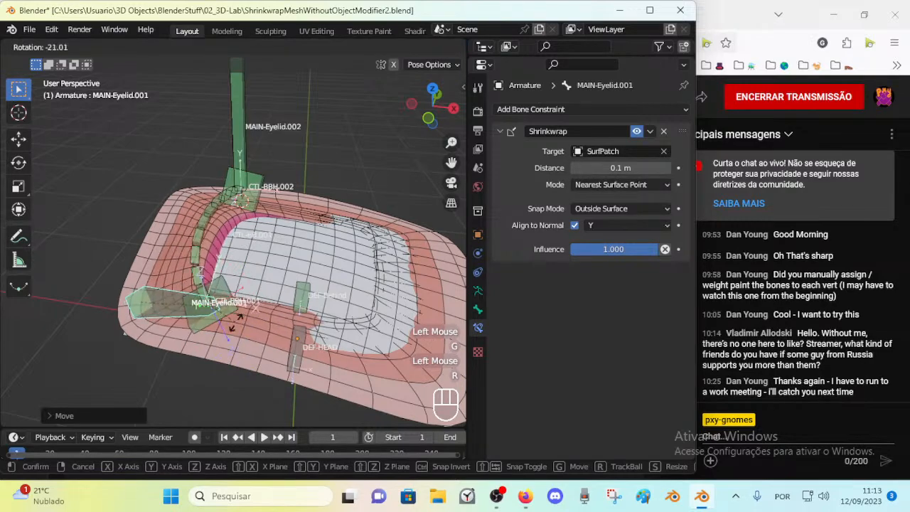
{"action": "left_click", "coordinate": [211, 321]}
Move MAIN-Eyelid.001 toward the eye opening, rotate it, and move it back toward the rim corner
{"action": "key", "text": "g"}
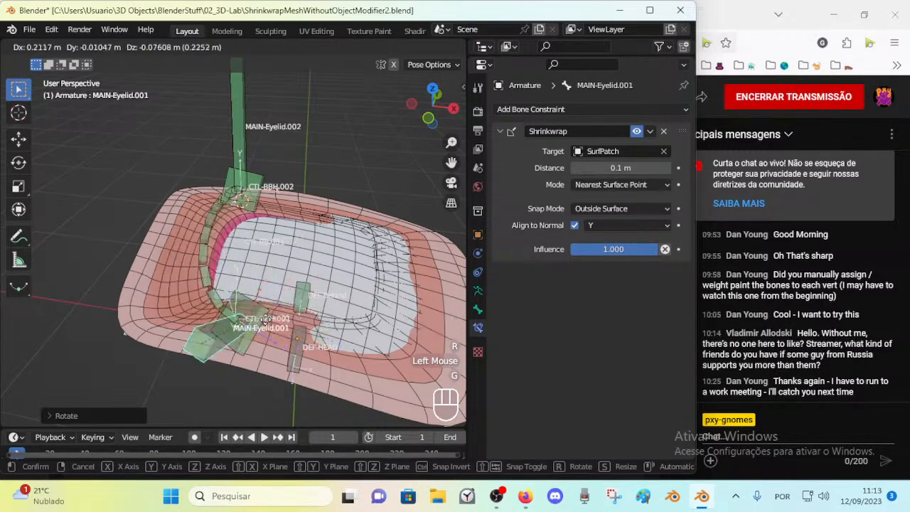
{"action": "left_click", "coordinate": [241, 338]}
{"action": "key", "text": "r"}
{"action": "left_click", "coordinate": [237, 379]}
{"action": "key", "text": "g"}
{"action": "left_click", "coordinate": [219, 318]}
Test MAIN-Eyelid.001 from the side by moving it along the surface and rotating it twice
{"action": "middle_click_drag", "start_coordinate": [216, 317], "coordinate": [270, 268]}
{"action": "key", "text": "g"}
{"action": "left_click", "coordinate": [140, 299]}
{"action": "key", "text": "g"}
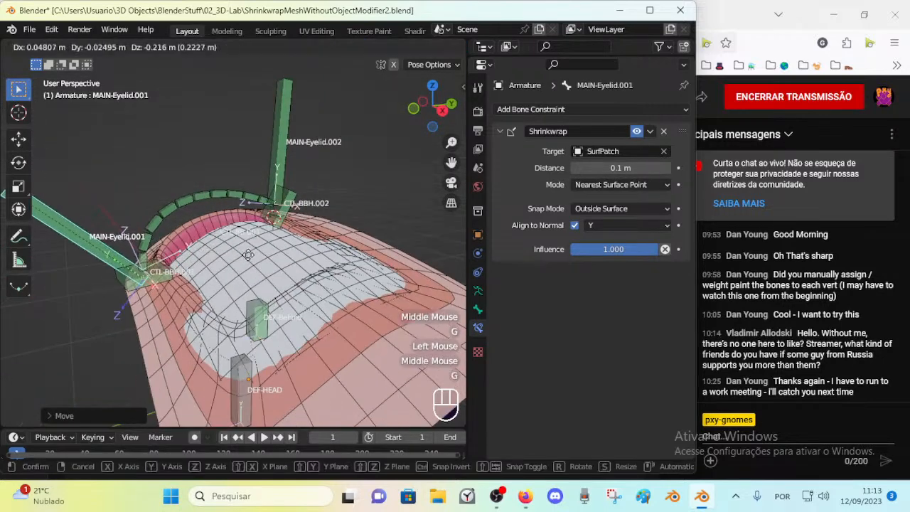
{"action": "left_click", "coordinate": [276, 256]}
{"action": "key", "text": "r"}
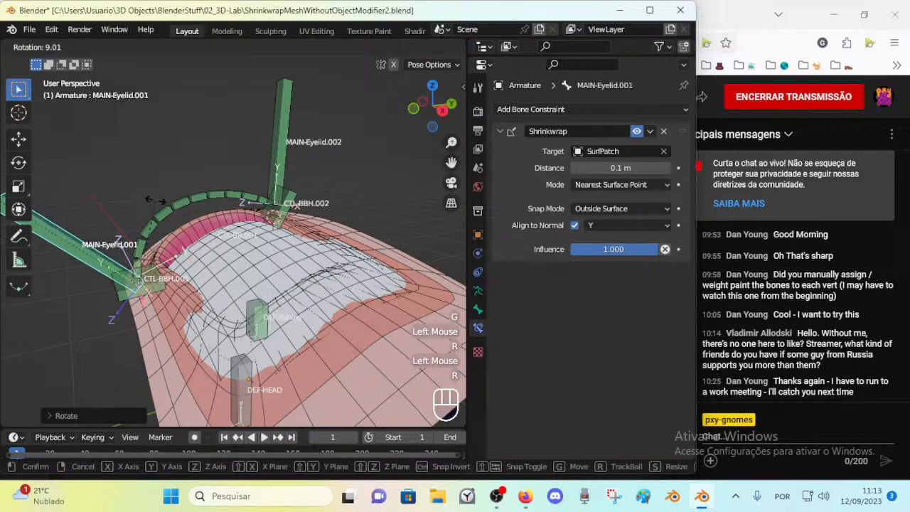
{"action": "left_click", "coordinate": [157, 195]}
{"action": "key", "text": "r"}
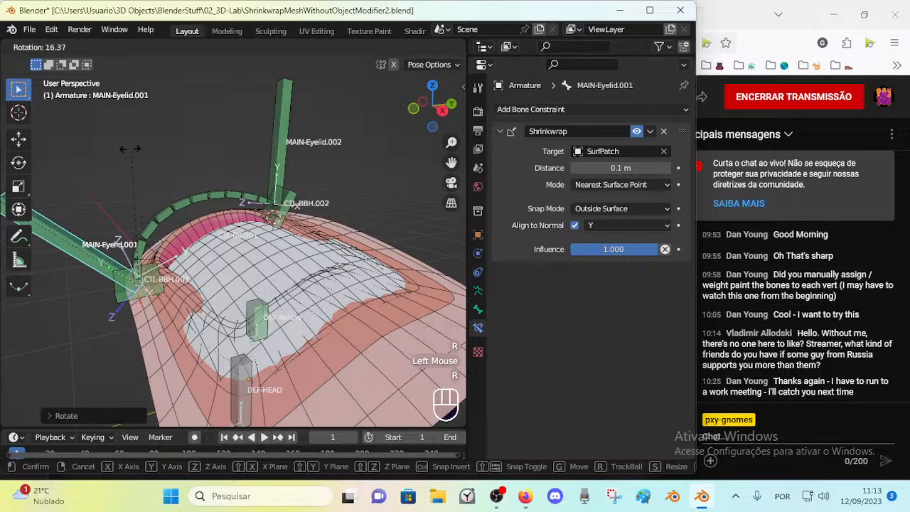
{"action": "left_click", "coordinate": [158, 224]}
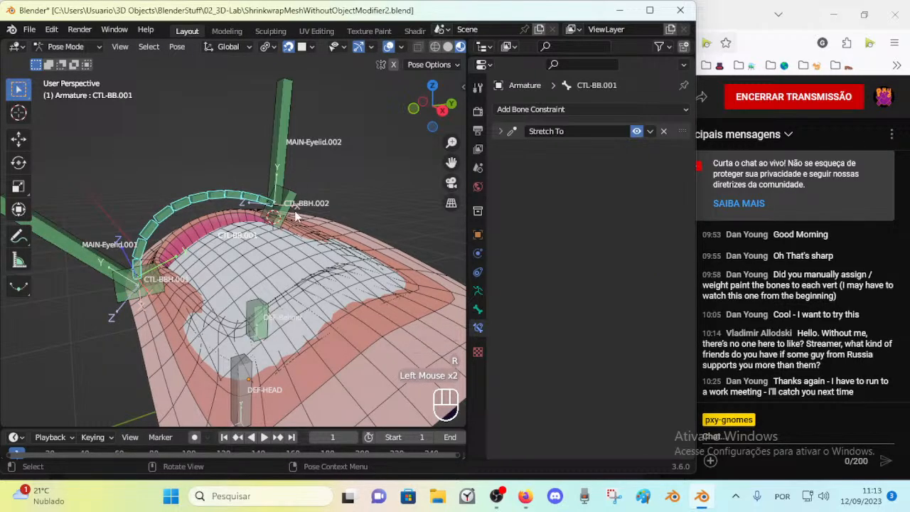
Select MAIN-Eyelid.002 and move it back and forth along the upper rim to test the surface alignment
{"action": "left_click", "coordinate": [277, 154]}
{"action": "key", "text": "g"}
{"action": "left_click", "coordinate": [324, 171]}
{"action": "middle_click_drag", "start_coordinate": [324, 170], "coordinate": [188, 242]}
{"action": "middle_click_drag", "start_coordinate": [292, 180], "coordinate": [236, 270], "text": "shift"}
{"action": "key", "text": "g"}
{"action": "left_click", "coordinate": [278, 235]}
{"action": "key", "text": "g"}
{"action": "left_click", "coordinate": [238, 232]}
Move MAIN-Eyelid.002 again, rotate it, and reposition it several times near the upper rim
{"action": "key", "text": "g"}
{"action": "left_click", "coordinate": [221, 259]}
{"action": "key", "text": "r"}
{"action": "left_click", "coordinate": [248, 215]}
{"action": "key", "text": "g"}
{"action": "left_click", "coordinate": [261, 241]}
{"action": "key", "text": "g"}
{"action": "left_click", "coordinate": [235, 255]}
{"action": "middle_click_drag", "start_coordinate": [235, 256], "coordinate": [306, 300]}
{"action": "key", "text": "g"}
{"action": "left_click", "coordinate": [246, 283]}
Reset the pose of all bones and turn off Align to Normal on the MAIN-Eyelid bones' Shrinkwrap constraints
{"action": "middle_click_drag", "start_coordinate": [231, 288], "coordinate": [139, 342]}
{"action": "key", "text": "a"}
{"action": "key", "text": "alt+q"}
{"action": "key", "text": "alt+q"}
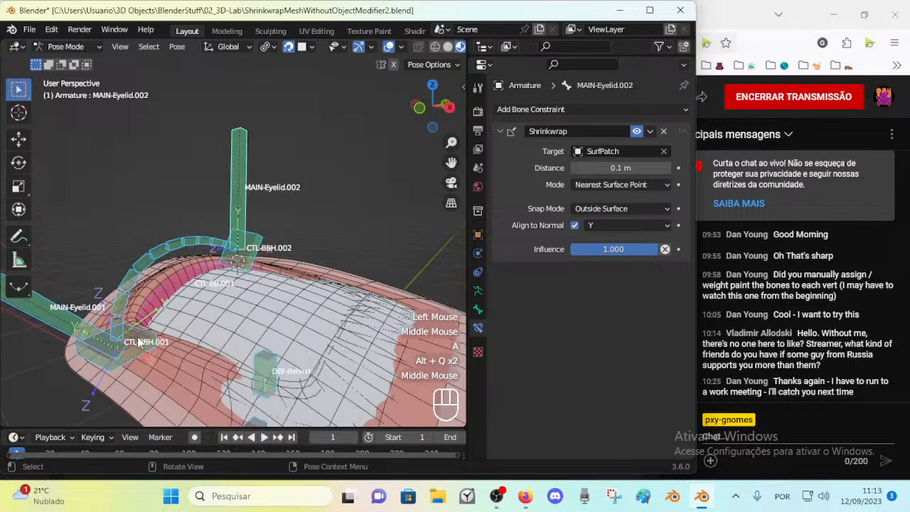
{"action": "left_click", "coordinate": [579, 225], "text": "alt"}
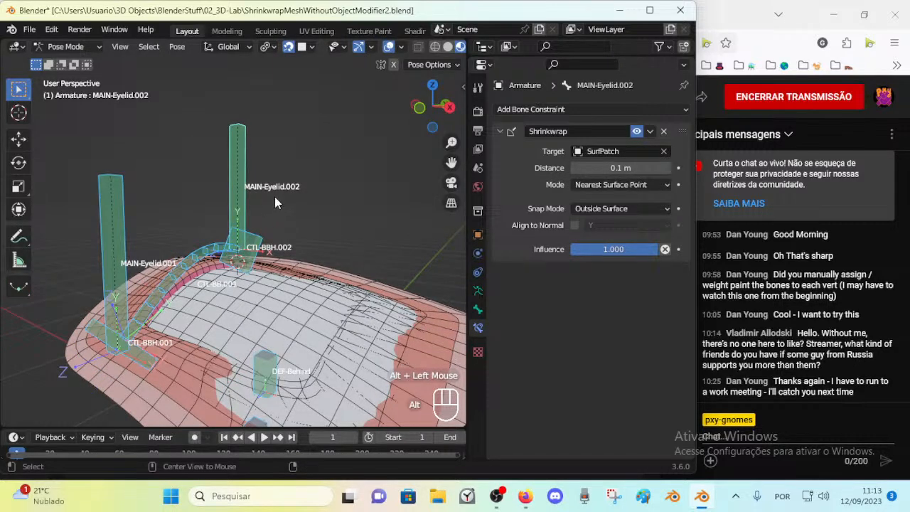
Rotate MAIN-Eyelid.001 and move it along the rim to test it without normal alignment
{"action": "middle_click_drag", "start_coordinate": [270, 257], "coordinate": [240, 277]}
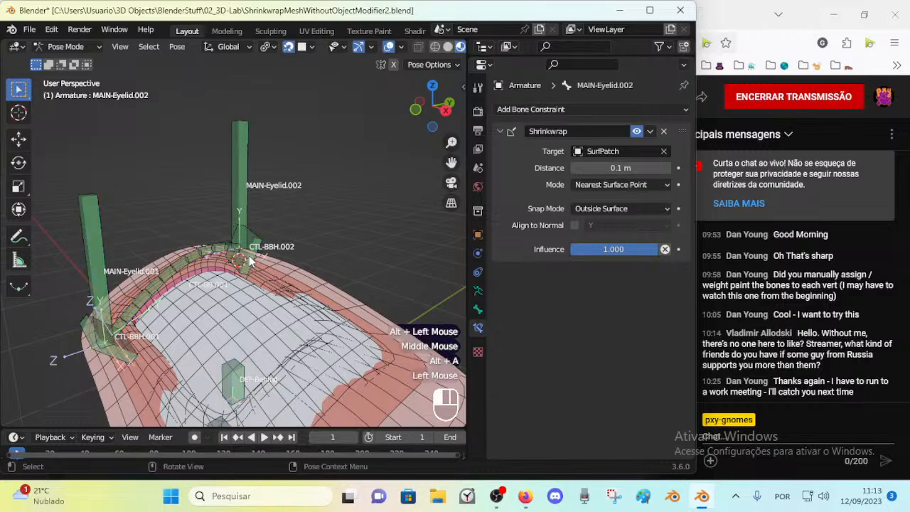
{"action": "middle_click_drag", "start_coordinate": [98, 273], "coordinate": [167, 302]}
{"action": "middle_click_drag", "start_coordinate": [167, 302], "coordinate": [194, 257], "text": "shift"}
{"action": "key", "text": "r"}
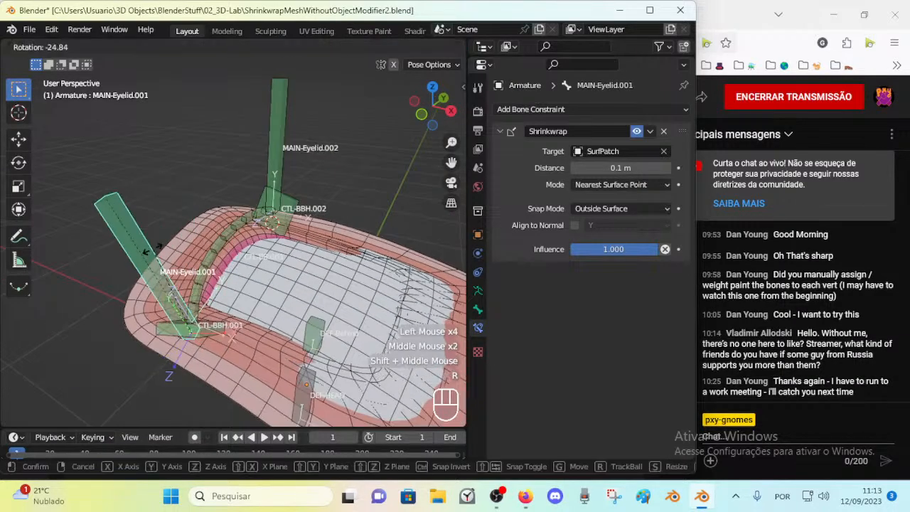
{"action": "left_click", "coordinate": [151, 247]}
{"action": "key", "text": "g"}
{"action": "left_click", "coordinate": [194, 297]}
Move MAIN-Eyelid.001 from a different viewing angle and rotate it to check the bendy-bone curve
{"action": "middle_click_drag", "start_coordinate": [193, 297], "coordinate": [276, 291]}
{"action": "key", "text": "g"}
{"action": "left_click", "coordinate": [333, 317]}
{"action": "key", "text": "r"}
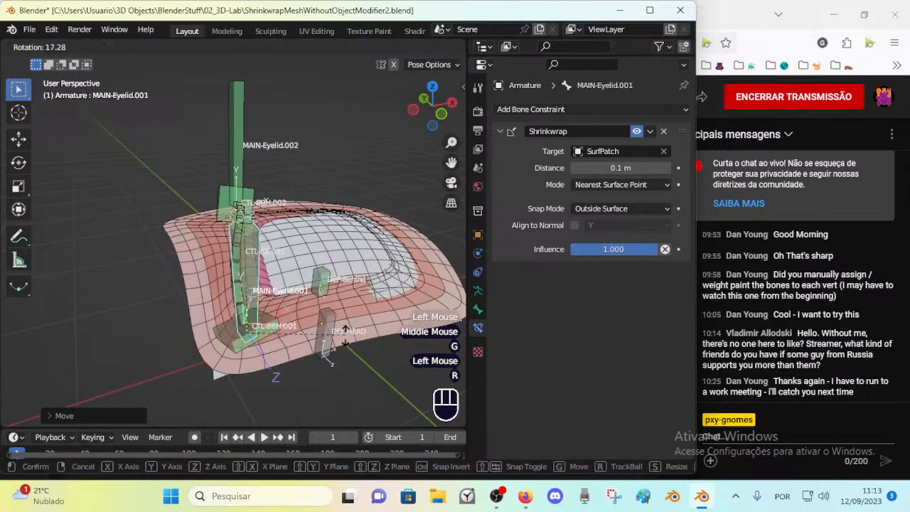
{"action": "left_click", "coordinate": [328, 332]}
{"action": "left_click", "coordinate": [240, 244]}
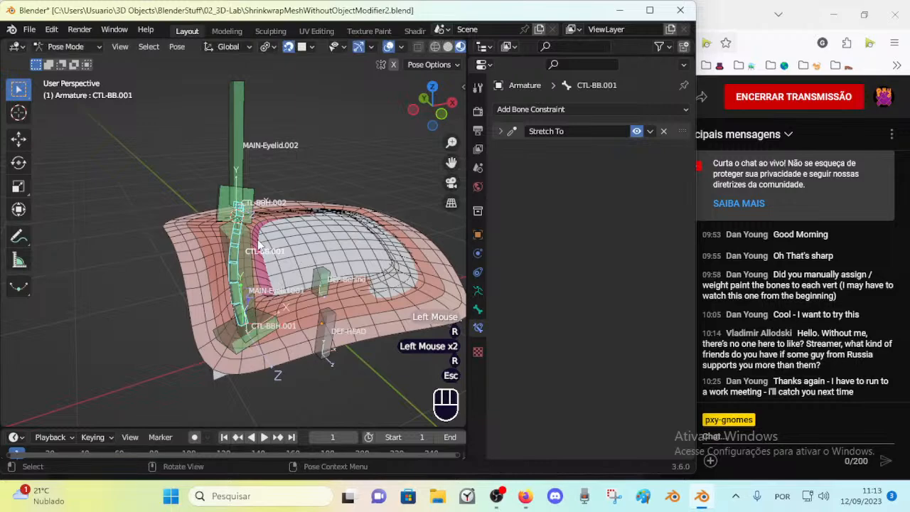
Reselect MAIN-Eyelid.001 and move it twice across the surface near the lower rim corner
{"action": "left_click", "coordinate": [249, 258]}
{"action": "key", "text": "g"}
{"action": "left_click", "coordinate": [273, 271]}
{"action": "middle_click_drag", "start_coordinate": [273, 272], "coordinate": [206, 244]}
{"action": "key", "text": "g"}
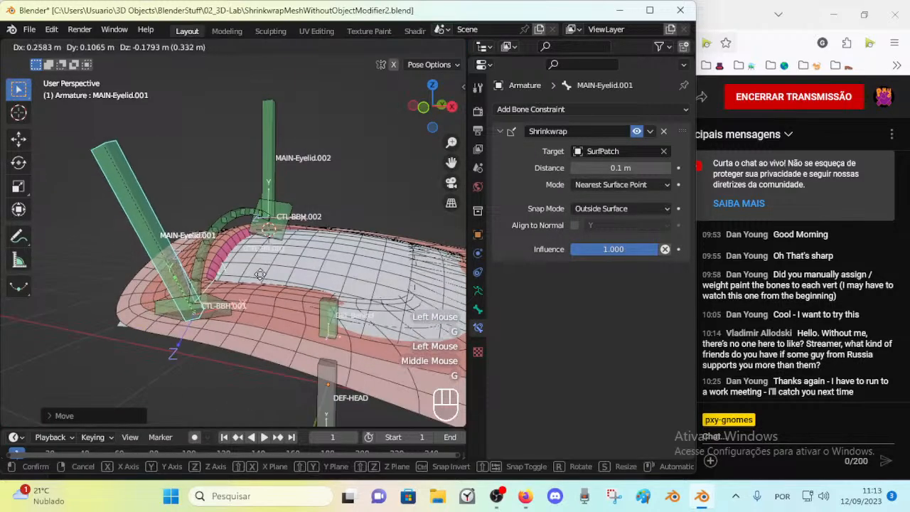
{"action": "left_click", "coordinate": [273, 279]}
Rotate MAIN-Eyelid.001 from a front view and move it outward along the rim
{"action": "middle_click_drag", "start_coordinate": [273, 278], "coordinate": [380, 278]}
{"action": "key", "text": "r"}
{"action": "left_click", "coordinate": [371, 311]}
{"action": "key", "text": "g"}
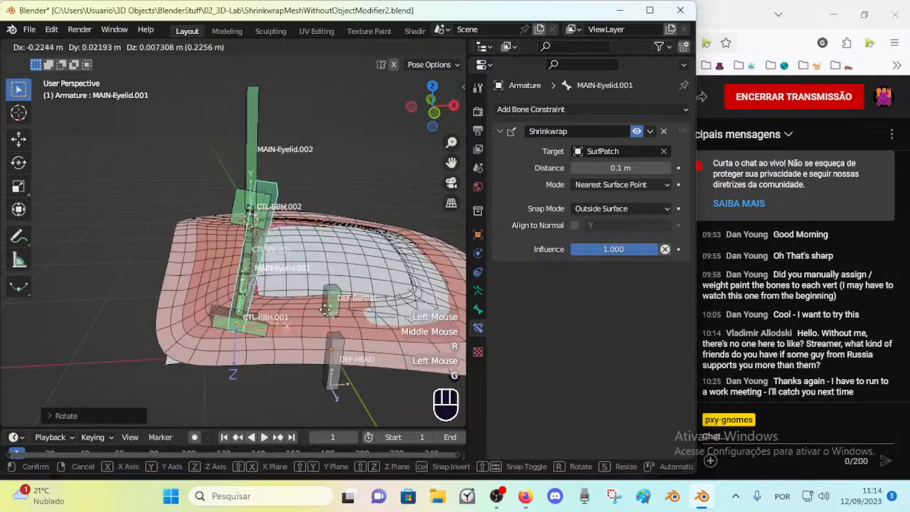
{"action": "left_click", "coordinate": [284, 273]}
Rotate and move MAIN-Eyelid.002 along the upper rim to test how the bendy bone twists
{"action": "middle_click_drag", "start_coordinate": [284, 272], "coordinate": [273, 255]}
{"action": "key", "text": "r"}
{"action": "left_click", "coordinate": [289, 170]}
{"action": "key", "text": "r"}
{"action": "left_click", "coordinate": [323, 175]}
{"action": "key", "text": "g"}
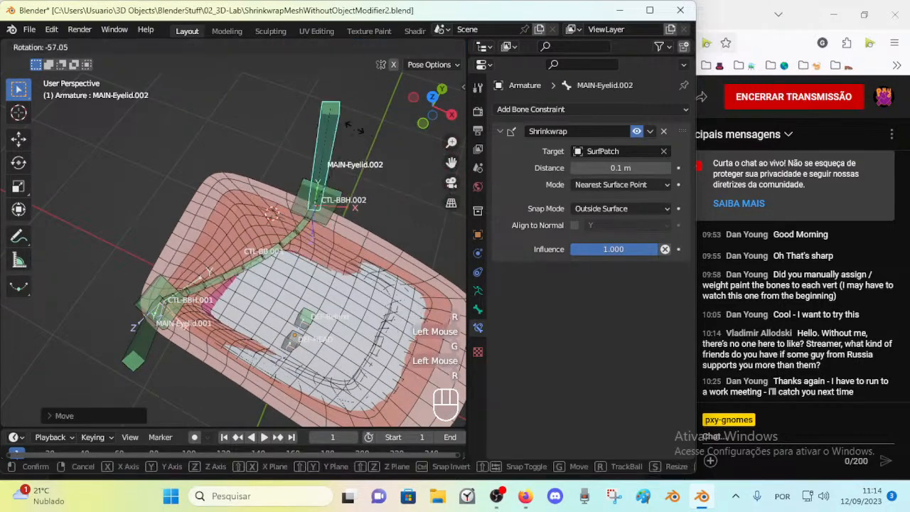
{"action": "left_click", "coordinate": [310, 243]}
{"action": "key", "text": "g"}
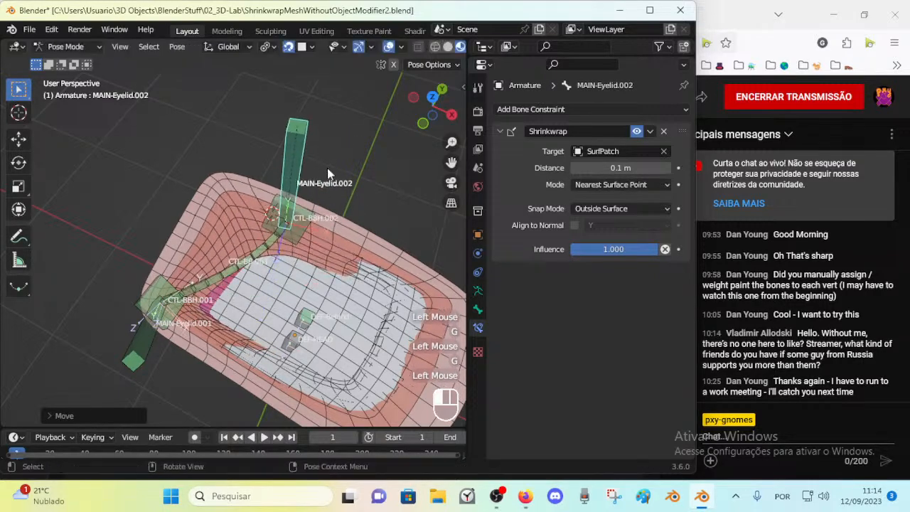
{"action": "left_click", "coordinate": [316, 196]}
Move MAIN-Eyelid.001 closer to the eye opening and rotate it
{"action": "key", "text": "g"}
{"action": "left_click", "coordinate": [139, 327]}
{"action": "key", "text": "g"}
{"action": "left_click", "coordinate": [233, 333]}
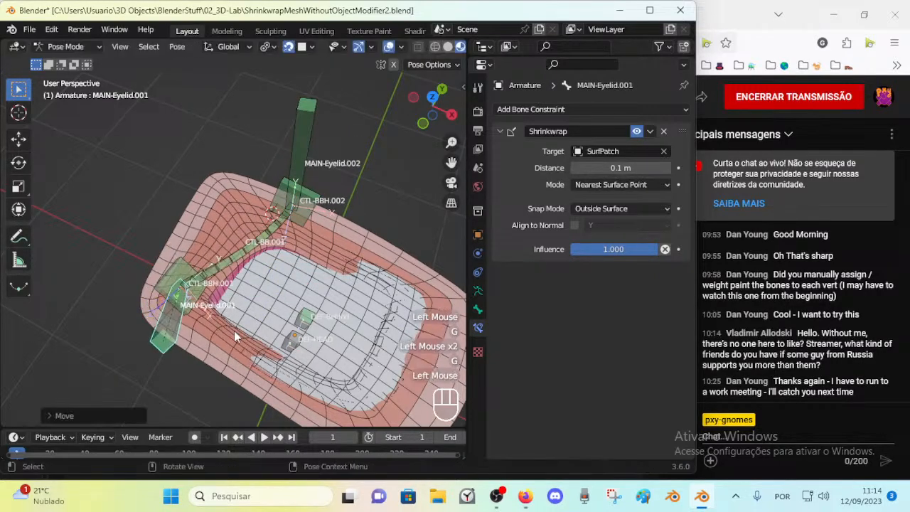
{"action": "middle_click_drag", "start_coordinate": [233, 333], "coordinate": [239, 305]}
{"action": "key", "text": "r"}
{"action": "left_click", "coordinate": [164, 313]}
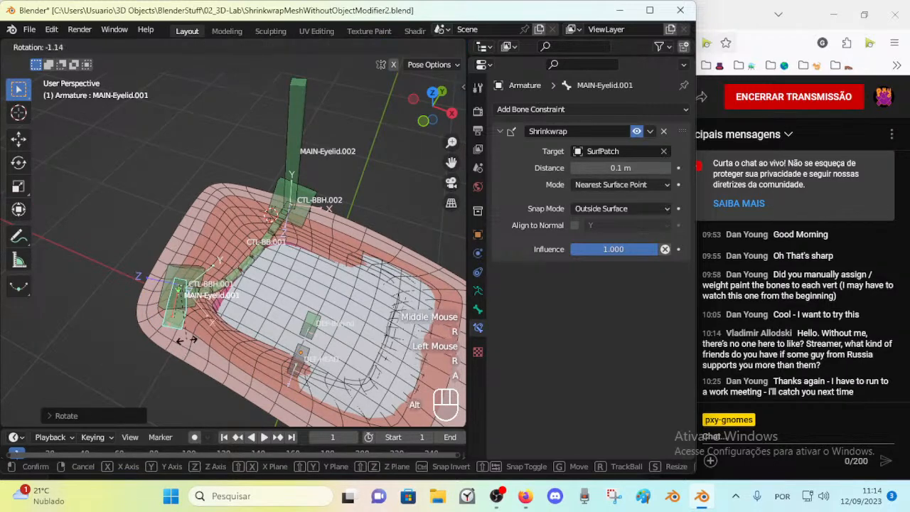
Cancel the extra rotation, select all bones, and reset their pose
{"action": "key", "text": "alt+a"}
{"action": "key", "text": "alt+a"}
{"action": "key", "text": "alt+q"}
{"action": "key", "text": "alt+q"}
{"action": "key", "text": "alt+q"}
{"action": "key", "text": "a"}
{"action": "key", "text": "a"}
{"action": "key", "text": "alt+q"}
{"action": "key", "text": "alt+q"}
Move MAIN-Eyelid.001 into the eye opening, rotate it, and reposition it near the lower rim
{"action": "left_click", "coordinate": [192, 334]}
{"action": "key", "text": "g"}
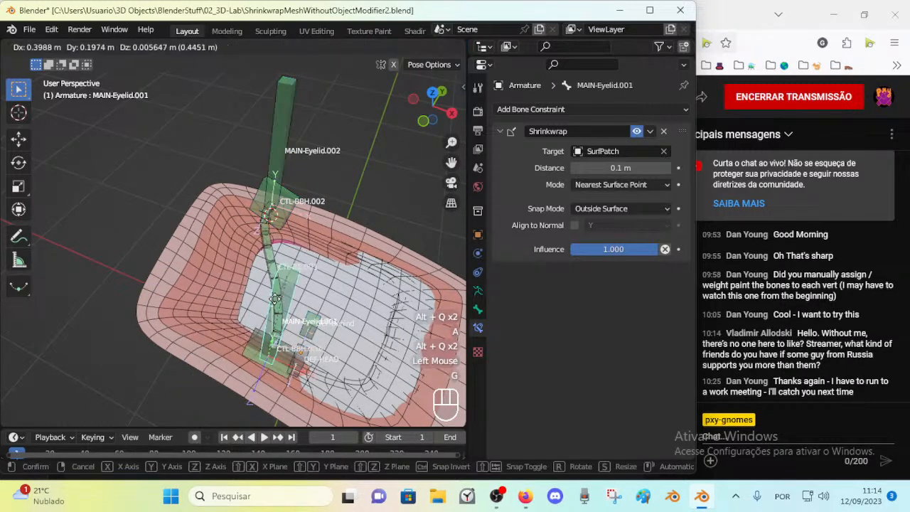
{"action": "left_click", "coordinate": [241, 292]}
{"action": "key", "text": "r"}
{"action": "left_click", "coordinate": [248, 325]}
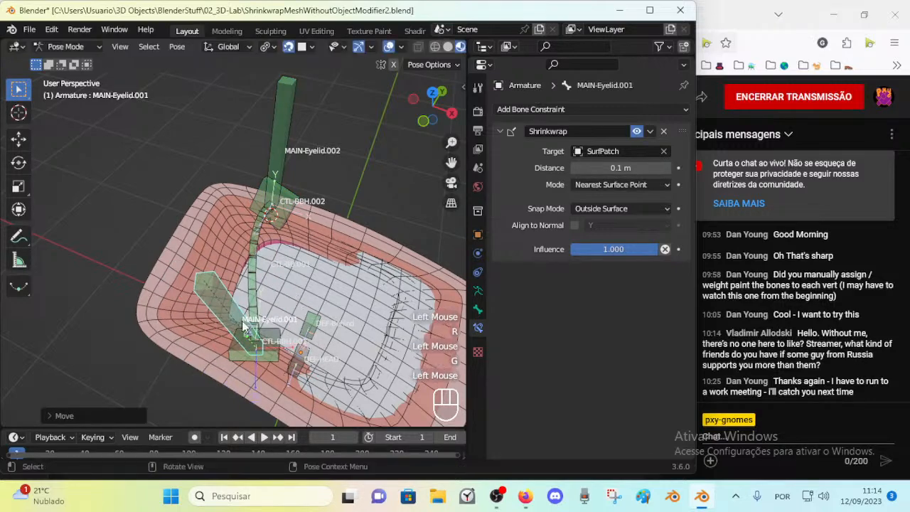
{"action": "middle_click_drag", "start_coordinate": [211, 329], "coordinate": [228, 310]}
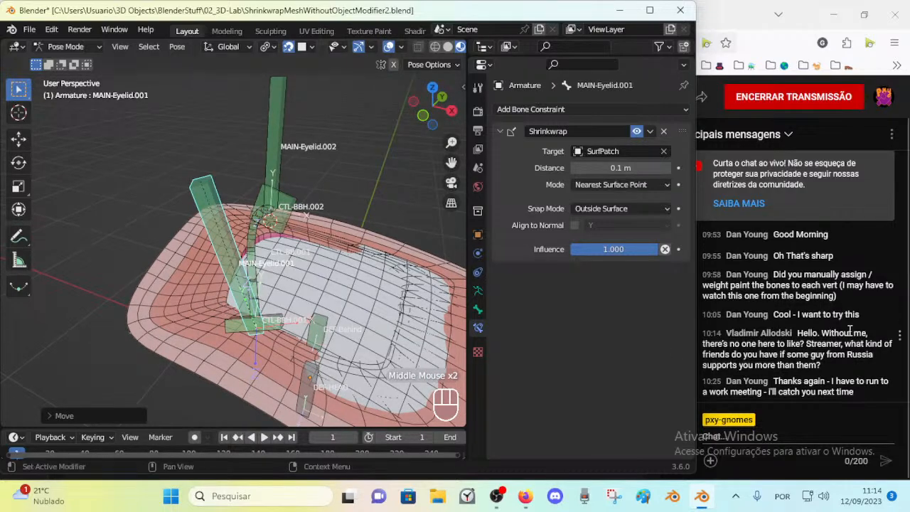
{"action": "key", "text": "g"}
{"action": "left_click", "coordinate": [267, 297]}
Select MAIN-Eyelid.002 and move it repeatedly along the upper rim to check the eyelid deformation
{"action": "left_click", "coordinate": [282, 169]}
{"action": "key", "text": "g"}
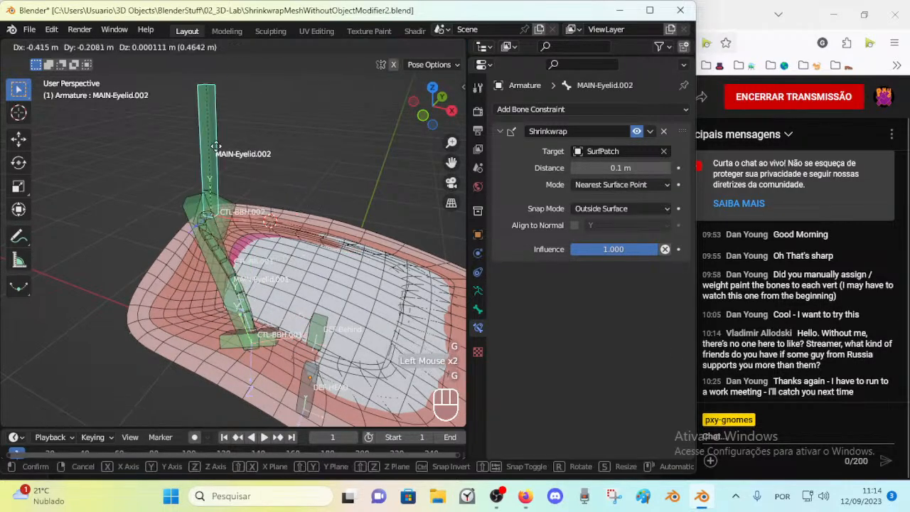
{"action": "left_click", "coordinate": [254, 150]}
{"action": "key", "text": "g"}
{"action": "left_click", "coordinate": [341, 207]}
{"action": "middle_click_drag", "start_coordinate": [341, 207], "coordinate": [298, 274]}
{"action": "key", "text": "g"}
{"action": "left_click", "coordinate": [273, 291]}
Move and rotate MAIN-Eyelid.001 at the lower rim corner, and save the file
{"action": "left_click", "coordinate": [178, 331]}
{"action": "key", "text": "g"}
{"action": "left_click", "coordinate": [172, 319]}
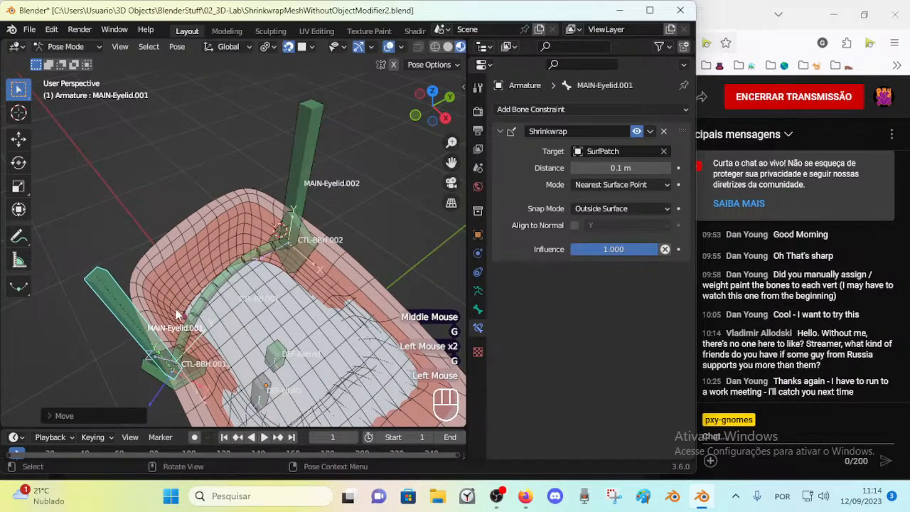
{"action": "key", "text": "r"}
{"action": "left_click", "coordinate": [190, 302]}
{"action": "key", "text": "g"}
{"action": "left_click", "coordinate": [229, 235]}
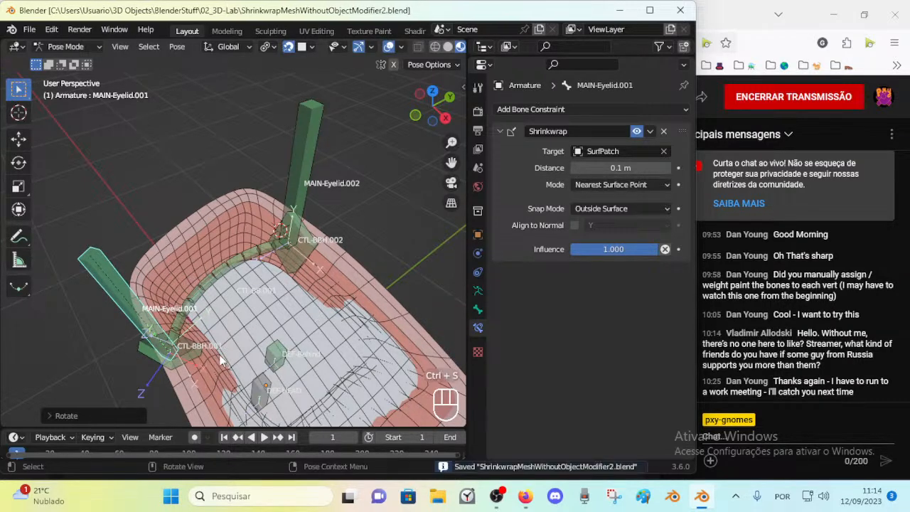
Inspect the eyelid rig up close, select all bones, and clear their pose transforms
{"action": "left_click", "coordinate": [284, 271]}
{"action": "middle_click_drag", "start_coordinate": [283, 271], "coordinate": [308, 261]}
{"action": "middle_click_drag", "start_coordinate": [283, 299], "coordinate": [156, 249]}
{"action": "left_click", "coordinate": [213, 338]}
{"action": "scroll", "coordinate": [142, 306], "scroll_direction": "up", "scroll_amount": 2}
{"action": "key", "text": "a"}
{"action": "key", "text": "alt+q"}
Rotate MAIN-Eyelid.001 around the global X axis and around the global Z axis
{"action": "left_click", "coordinate": [212, 286]}
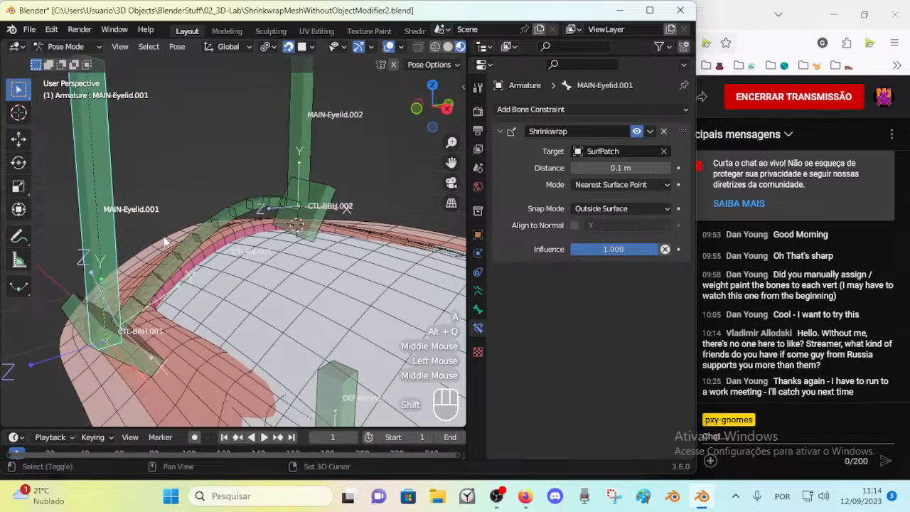
{"action": "key", "text": "r"}
{"action": "key", "text": "x"}
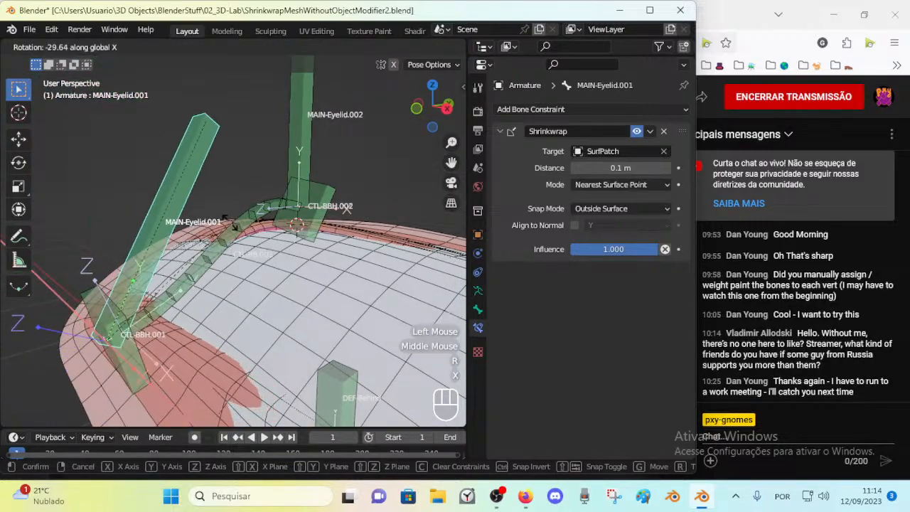
{"action": "left_click", "coordinate": [150, 193]}
{"action": "key", "text": "r"}
{"action": "key", "text": "z"}
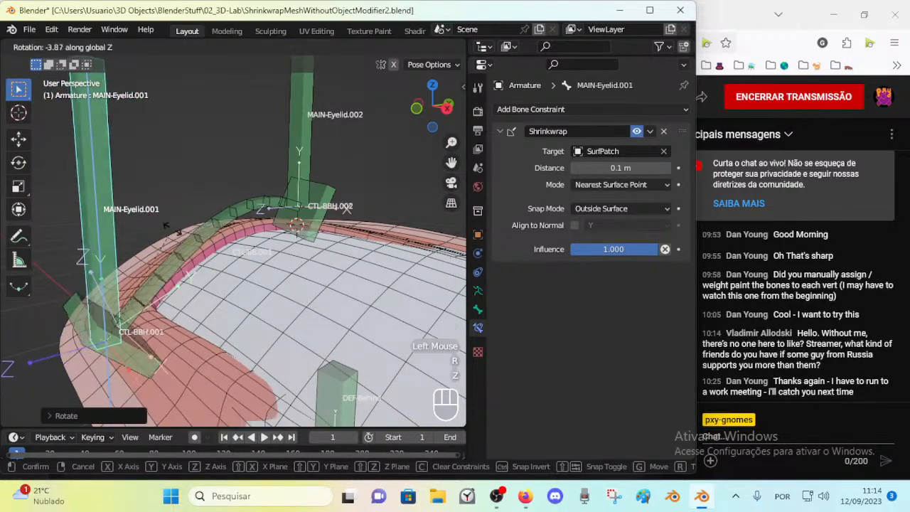
{"action": "left_click", "coordinate": [117, 200]}
Move MAIN-Eyelid.001 twice over the surface, rotate it, and select the bendy bone CTL-BB.001
{"action": "key", "text": "g"}
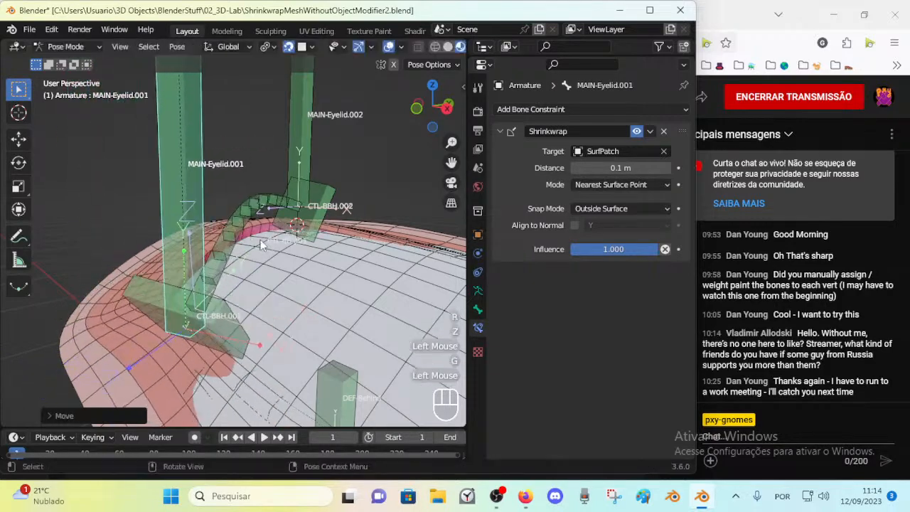
{"action": "left_click", "coordinate": [218, 199]}
{"action": "middle_click_drag", "start_coordinate": [249, 273], "coordinate": [317, 353]}
{"action": "key", "text": "g"}
{"action": "left_click", "coordinate": [305, 292]}
{"action": "key", "text": "r"}
{"action": "left_click", "coordinate": [315, 282]}
{"action": "left_click", "coordinate": [247, 249]}
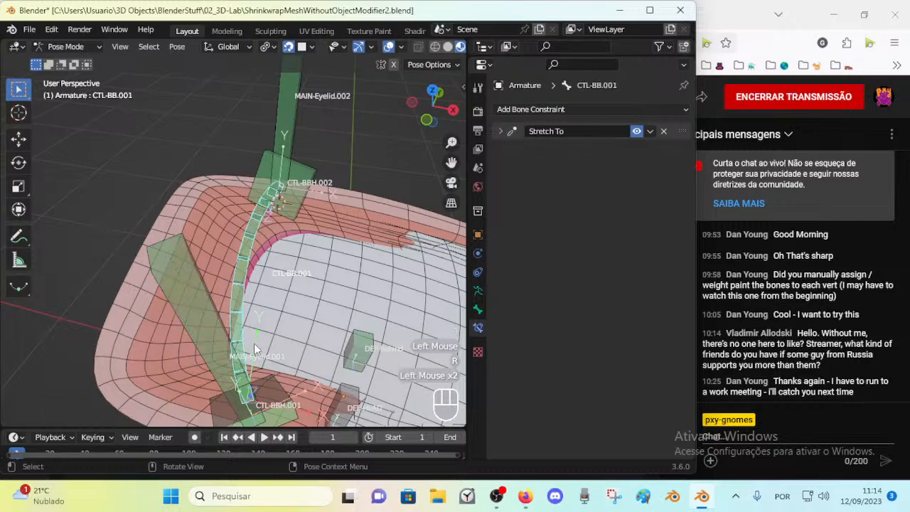
Try moving the bendy bone CTL-BB.001, and move MAIN-Eyelid.001 across the surface
{"action": "middle_click_drag", "start_coordinate": [262, 346], "coordinate": [184, 320]}
{"action": "key", "text": "g"}
{"action": "left_click", "coordinate": [202, 321]}
{"action": "left_click", "coordinate": [93, 273]}
{"action": "scroll", "coordinate": [93, 298], "scroll_direction": "down", "scroll_amount": 1}
{"action": "key", "text": "g"}
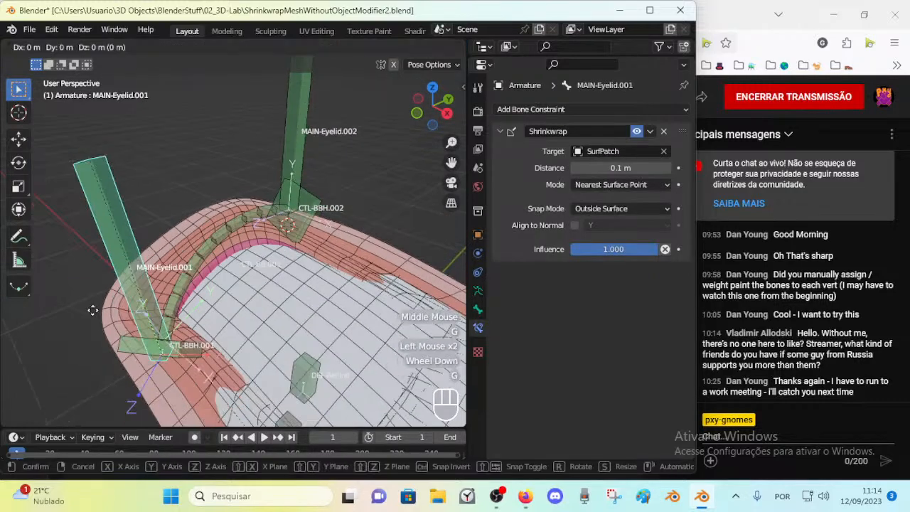
{"action": "left_click", "coordinate": [125, 307]}
Move MAIN-Eyelid.002 several times over the surface patch to test the eyelid deformation
{"action": "left_click", "coordinate": [296, 146]}
{"action": "key", "text": "g"}
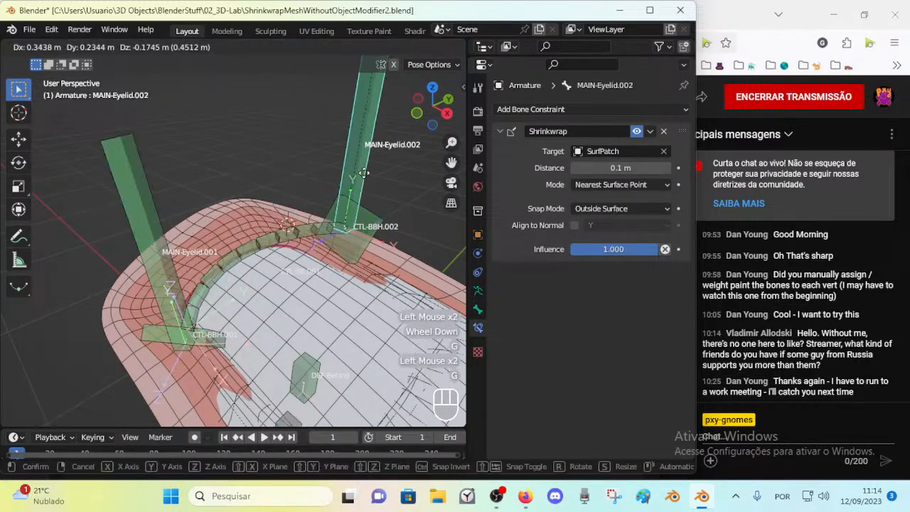
{"action": "left_click", "coordinate": [342, 203]}
{"action": "middle_click_drag", "start_coordinate": [343, 203], "coordinate": [310, 190]}
{"action": "key", "text": "g"}
{"action": "left_click", "coordinate": [324, 193]}
{"action": "key", "text": "g"}
{"action": "left_click", "coordinate": [292, 180]}
{"action": "key", "text": "g"}
{"action": "left_click", "coordinate": [304, 160]}
Move MAIN-Eyelid.001 repeatedly along the eyelid rim to test how the mesh follows
{"action": "left_click", "coordinate": [302, 212]}
{"action": "key", "text": "g"}
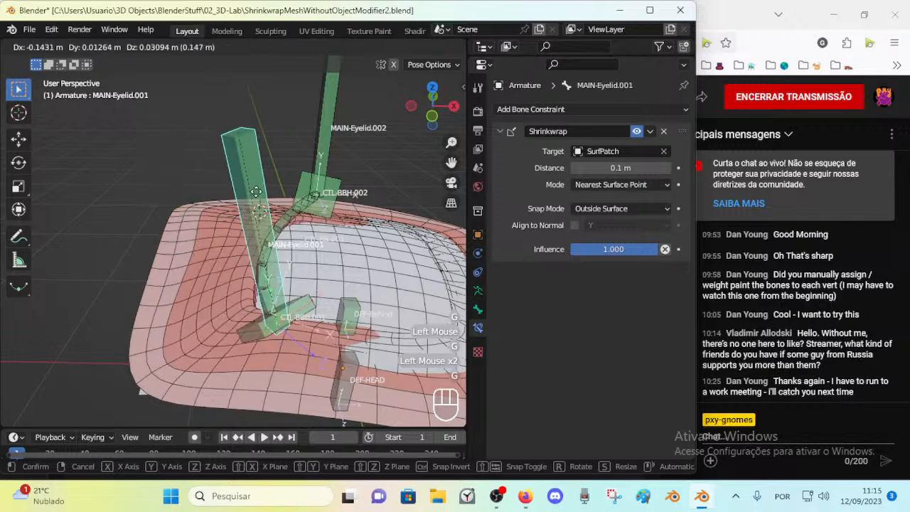
{"action": "left_click", "coordinate": [206, 217]}
{"action": "key", "text": "g"}
{"action": "left_click", "coordinate": [303, 249]}
{"action": "middle_click_drag", "start_coordinate": [302, 249], "coordinate": [251, 250]}
{"action": "key", "text": "g"}
{"action": "left_click", "coordinate": [319, 273]}
{"action": "key", "text": "g"}
{"action": "left_click", "coordinate": [319, 273]}
{"action": "key", "text": "g"}
{"action": "left_click", "coordinate": [231, 213]}
Inspect the rig from the opposite side and move MAIN-Eyelid.002 several times over the surface
{"action": "left_click", "coordinate": [186, 224]}
{"action": "middle_click_drag", "start_coordinate": [160, 233], "coordinate": [263, 268]}
{"action": "key", "text": "g"}
{"action": "left_click", "coordinate": [234, 260]}
{"action": "key", "text": "g"}
{"action": "left_click", "coordinate": [195, 249]}
{"action": "key", "text": "g"}
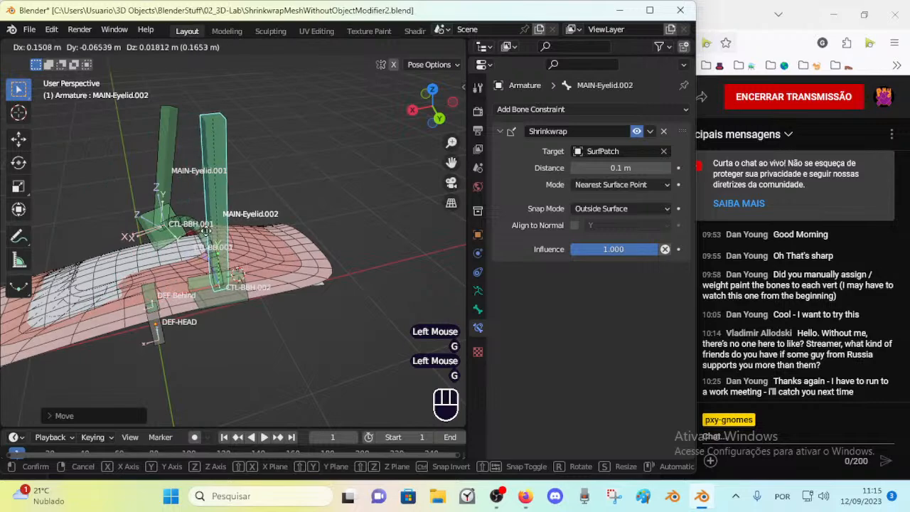
{"action": "left_click", "coordinate": [263, 269]}
Leave Pose Mode, select the armature together with SurfPatch.001, and switch to Weight Paint mode
{"action": "middle_click_drag", "start_coordinate": [262, 269], "coordinate": [230, 241]}
{"action": "scroll", "coordinate": [228, 284], "scroll_direction": "up", "scroll_amount": 2}
{"action": "key", "text": "ctrl+Tab"}
{"action": "left_click", "coordinate": [230, 242]}
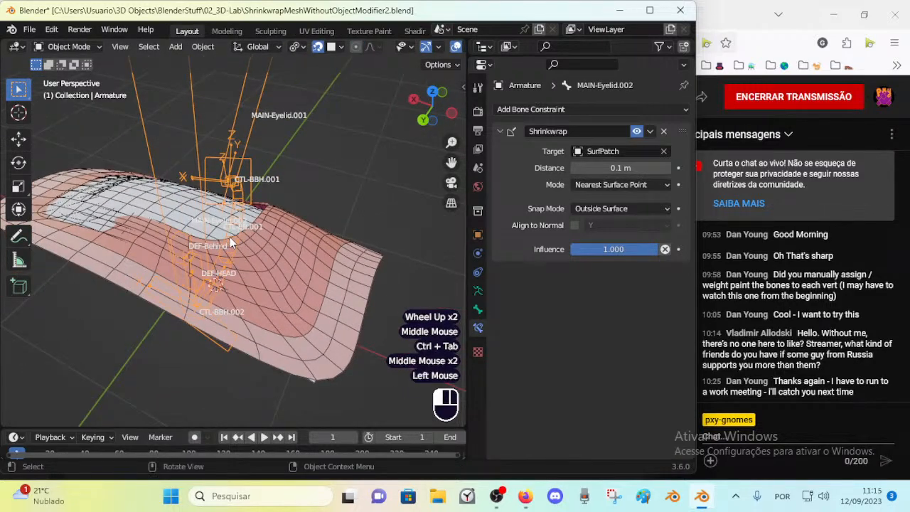
{"action": "left_click", "coordinate": [268, 263], "text": "shift"}
{"action": "key", "text": "ctrl+Tab"}
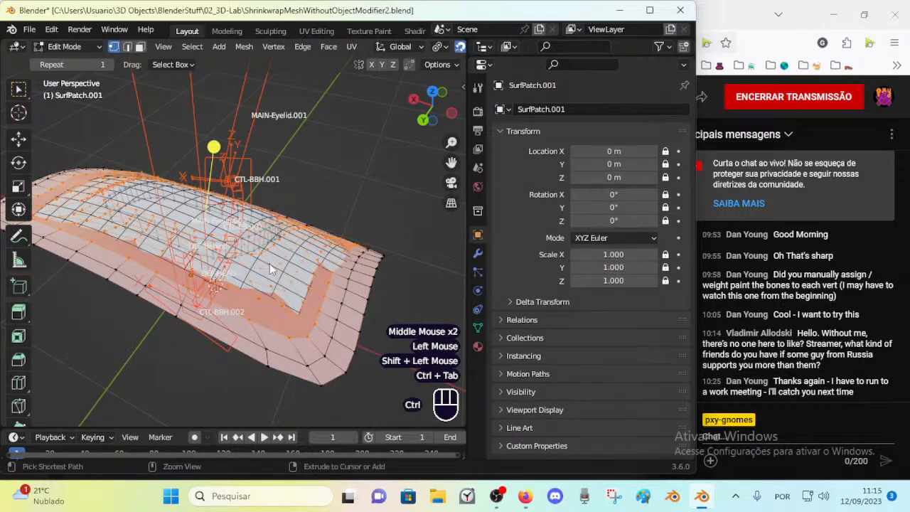
{"action": "key", "text": "ctrl+Tab"}
{"action": "left_click", "coordinate": [242, 229]}
{"action": "left_click", "coordinate": [278, 260], "text": "shift"}
{"action": "key", "text": "ctrl+Tab"}
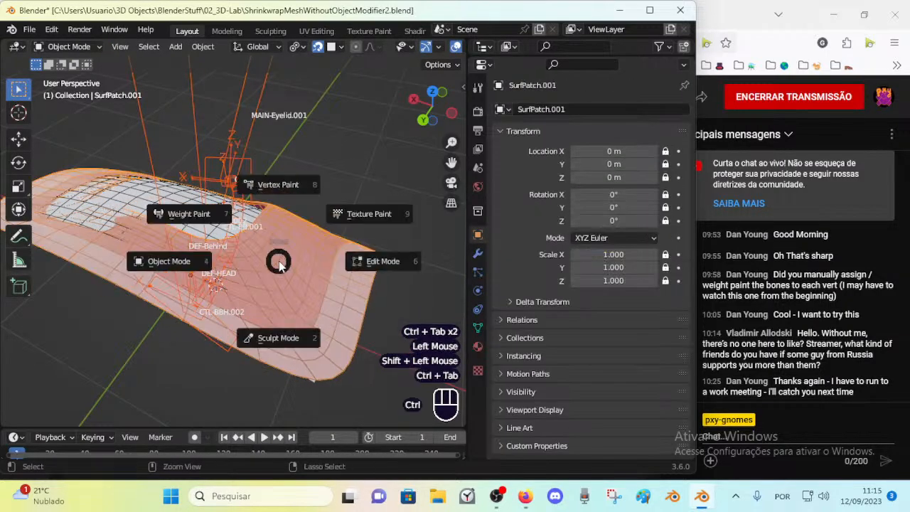
{"action": "left_click", "coordinate": [231, 227], "text": "ctrl"}
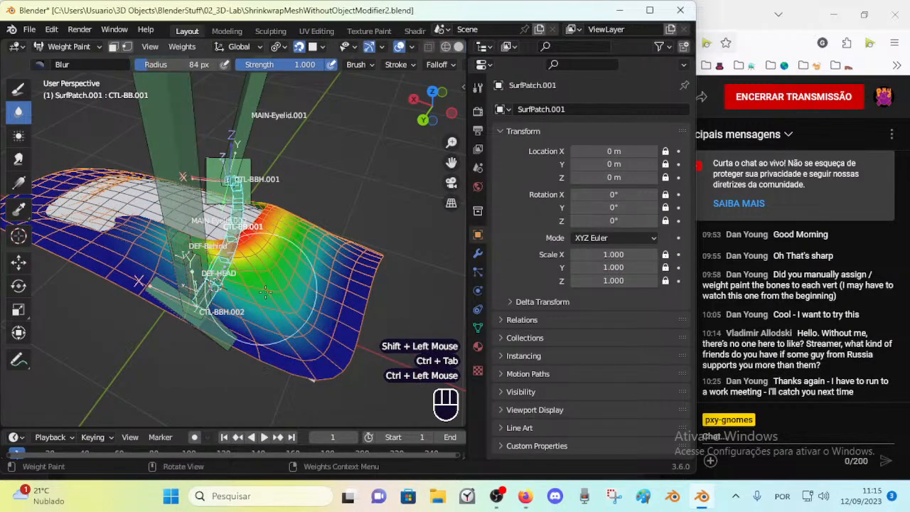
Set the Draw brush weight to 0.533 and paint CTL-BB.001's influence on the band outside the eyelid corner
{"action": "middle_click_drag", "start_coordinate": [231, 227], "coordinate": [299, 280]}
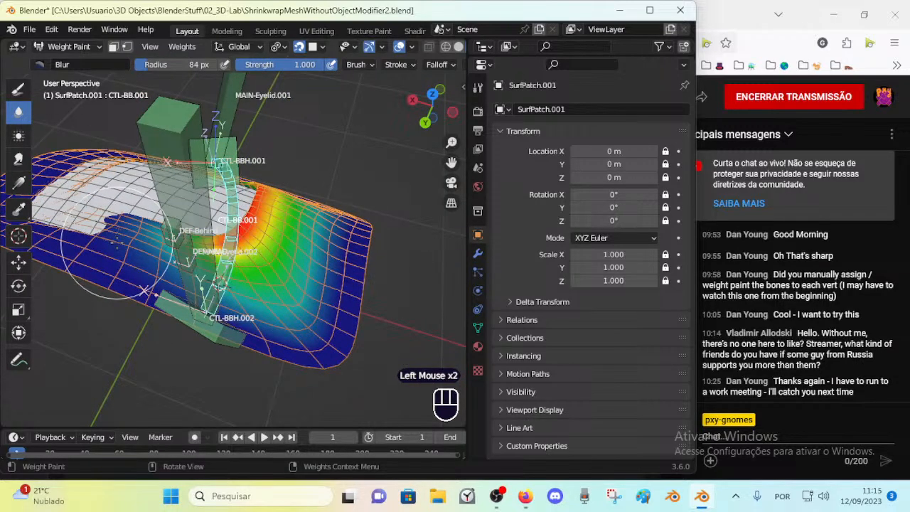
{"action": "left_click", "coordinate": [19, 89]}
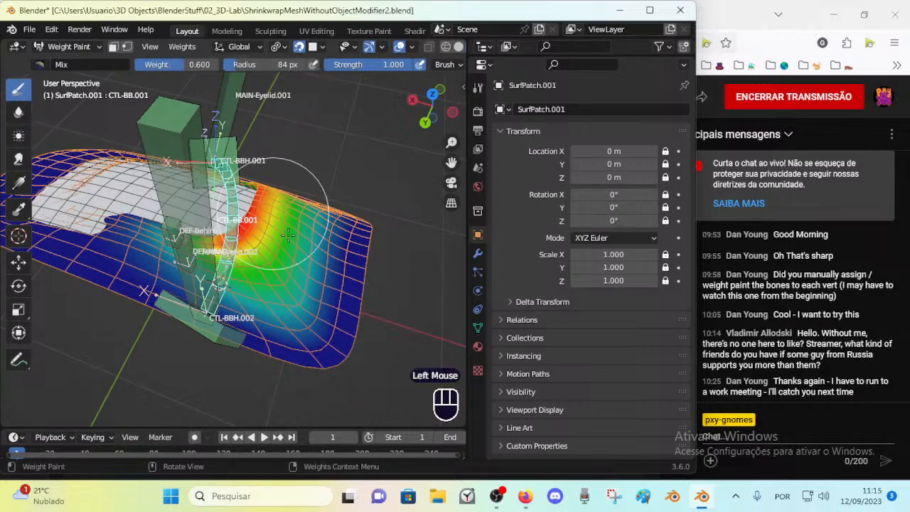
{"action": "key", "text": "ctrl+f"}
{"action": "left_click", "coordinate": [341, 272]}
{"action": "mouse_move", "coordinate": [314, 253]}
{"action": "left_mouse_down"}
{"action": "mouse_move", "coordinate": [317, 246]}
{"action": "mouse_move", "coordinate": [321, 257]}
{"action": "left_mouse_up"}
{"action": "middle_click_drag", "start_coordinate": [321, 258], "coordinate": [319, 284]}
{"action": "left_click_drag", "start_coordinate": [317, 238], "coordinate": [322, 201]}
{"action": "middle_click_drag", "start_coordinate": [322, 201], "coordinate": [313, 283]}
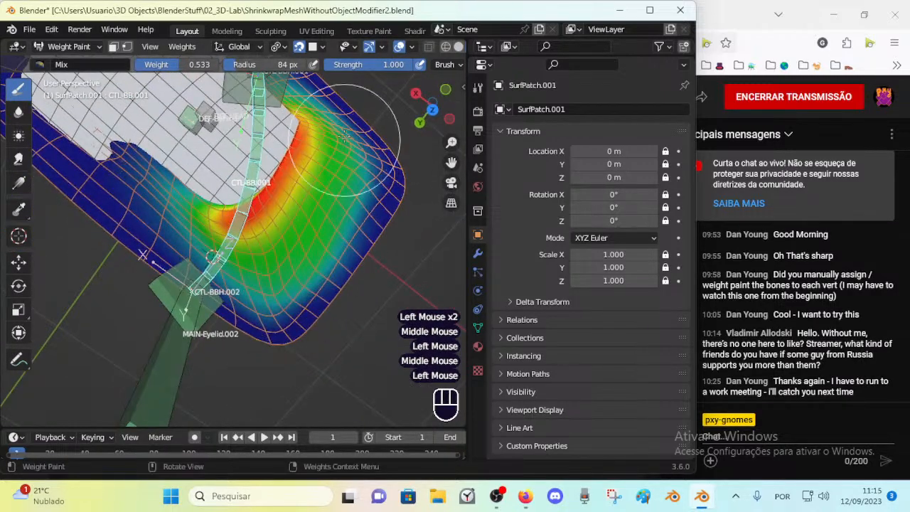
Extend the 0.533 weight of CTL-BB.001 around both sides of the eyelid corner
{"action": "middle_click_drag", "start_coordinate": [355, 142], "coordinate": [391, 171]}
{"action": "mouse_move", "coordinate": [325, 187]}
{"action": "middle_mouse_down", "text": "shift"}
{"action": "mouse_move", "coordinate": [315, 270]}
{"action": "mouse_move", "coordinate": [355, 162]}
{"action": "mouse_move", "coordinate": [298, 206]}
{"action": "middle_mouse_up", "text": "shift"}
{"action": "mouse_move", "coordinate": [298, 207]}
{"action": "middle_mouse_down", "text": "shift"}
{"action": "mouse_move", "coordinate": [282, 277]}
{"action": "mouse_move", "coordinate": [310, 300]}
{"action": "middle_mouse_up", "text": "shift"}
{"action": "left_click_drag", "start_coordinate": [209, 226], "coordinate": [188, 223]}
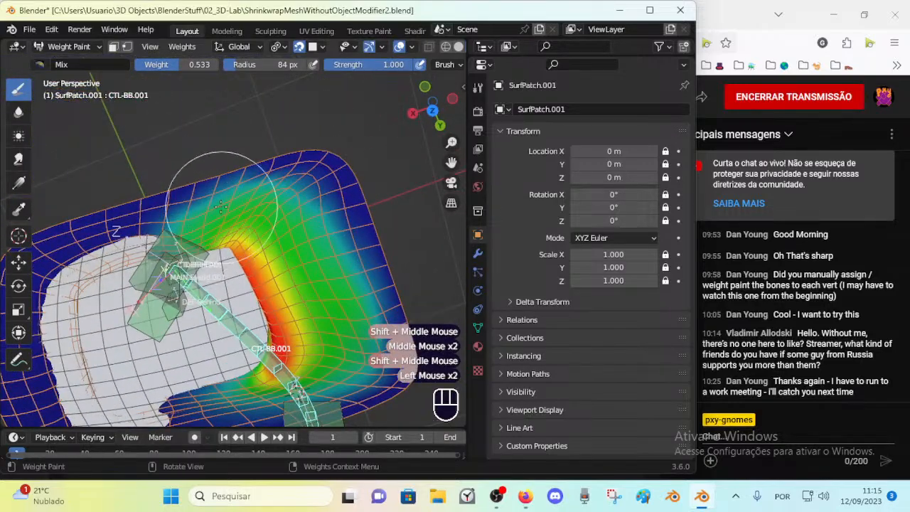
{"action": "mouse_move", "coordinate": [294, 198]}
{"action": "left_mouse_down"}
{"action": "mouse_move", "coordinate": [322, 227]}
{"action": "mouse_move", "coordinate": [341, 296]}
{"action": "left_mouse_up"}
{"action": "middle_click_drag", "start_coordinate": [341, 295], "coordinate": [345, 229], "text": "shift"}
{"action": "left_click_drag", "start_coordinate": [350, 246], "coordinate": [359, 287]}
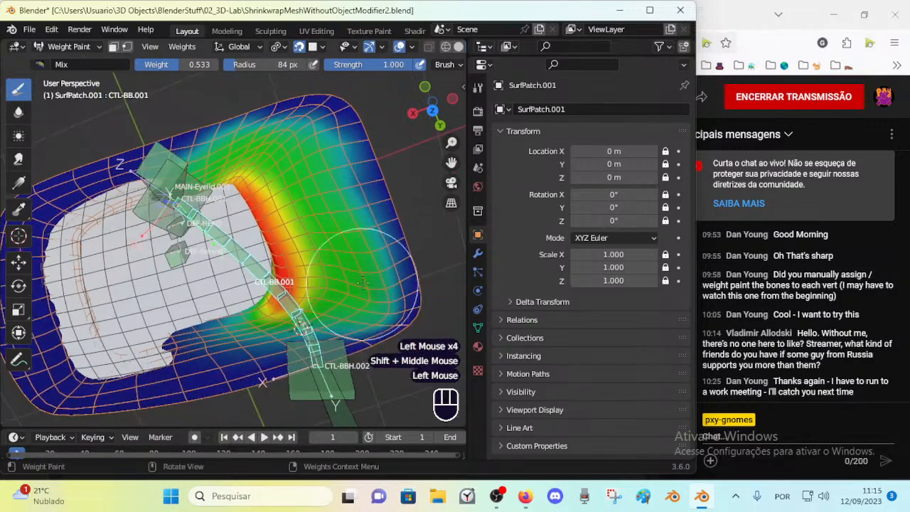
{"action": "left_click_drag", "start_coordinate": [323, 313], "coordinate": [177, 336]}
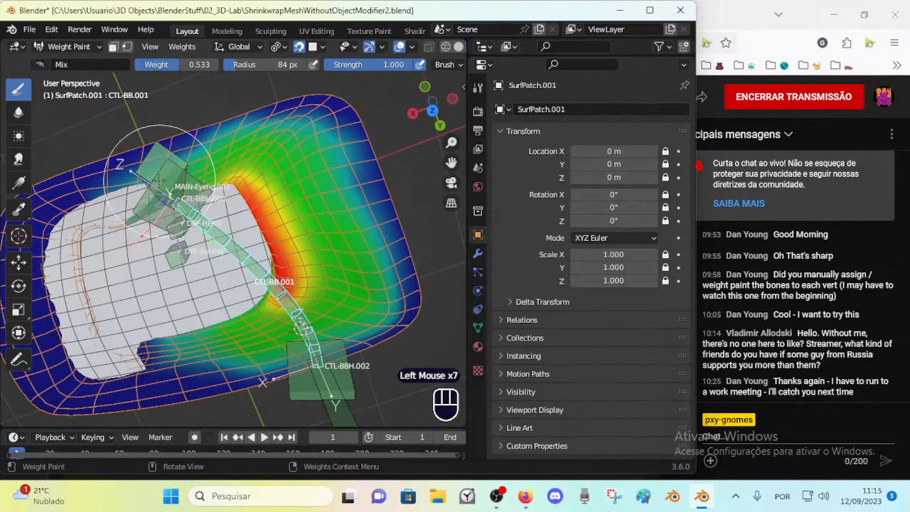
Blur the painted weights, and paint CTL-BB.001 with a weight of 1.000 along the inner eyelid rim
{"action": "left_click", "coordinate": [18, 113]}
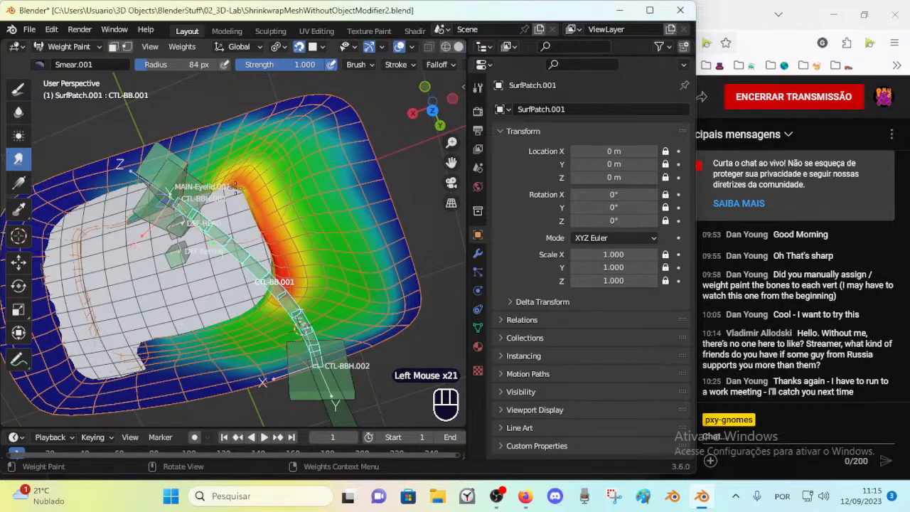
{"action": "left_click", "coordinate": [18, 88]}
{"action": "key", "text": "ctrl+f"}
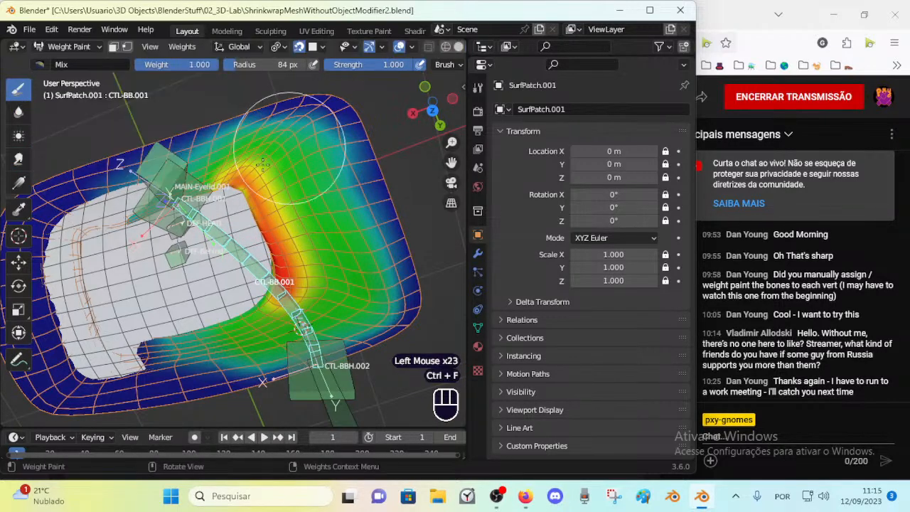
{"action": "middle_click_drag", "start_coordinate": [243, 190], "coordinate": [260, 188]}
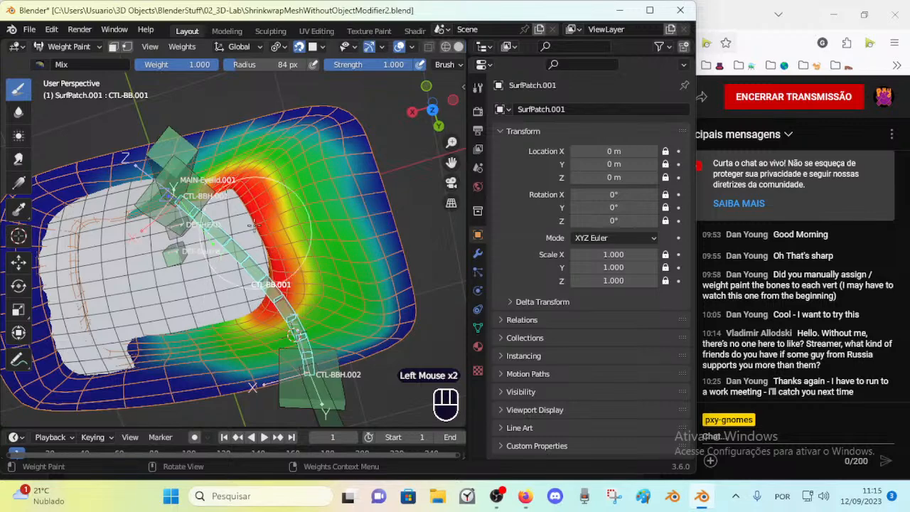
Select all bones, clear their pose transforms, and make CTL-BBH.001 the active bone
{"action": "middle_click_drag", "start_coordinate": [243, 191], "coordinate": [323, 193]}
{"action": "key", "text": "a"}
{"action": "key", "text": "alt+q"}
{"action": "left_click", "coordinate": [323, 191], "text": "ctrl"}
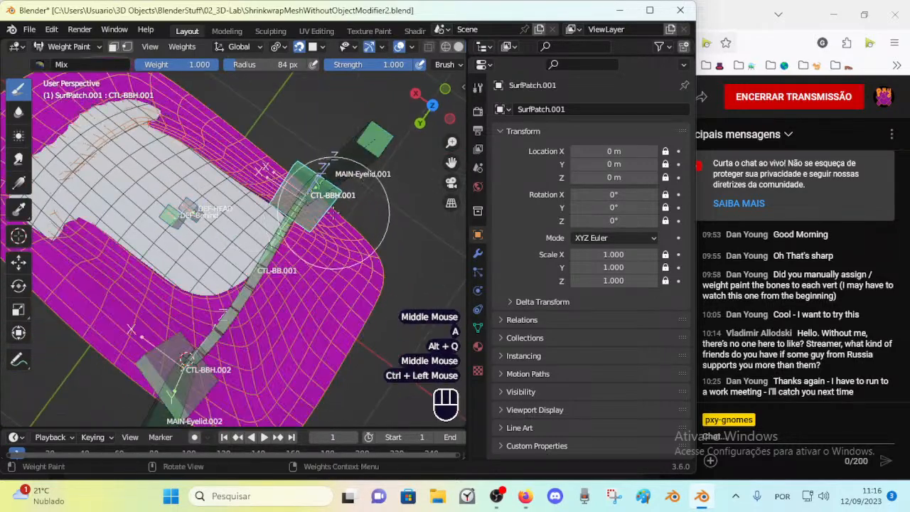
Rotate CTL-BBH.001 to test the eyelid deformation and inspect the rim from another side
{"action": "key", "text": "r"}
{"action": "left_click", "coordinate": [313, 186]}
{"action": "key", "text": "g"}
{"action": "key", "text": "Escape"}
{"action": "middle_click_drag", "start_coordinate": [294, 223], "coordinate": [252, 252]}
{"action": "middle_click_drag", "start_coordinate": [252, 253], "coordinate": [220, 294]}
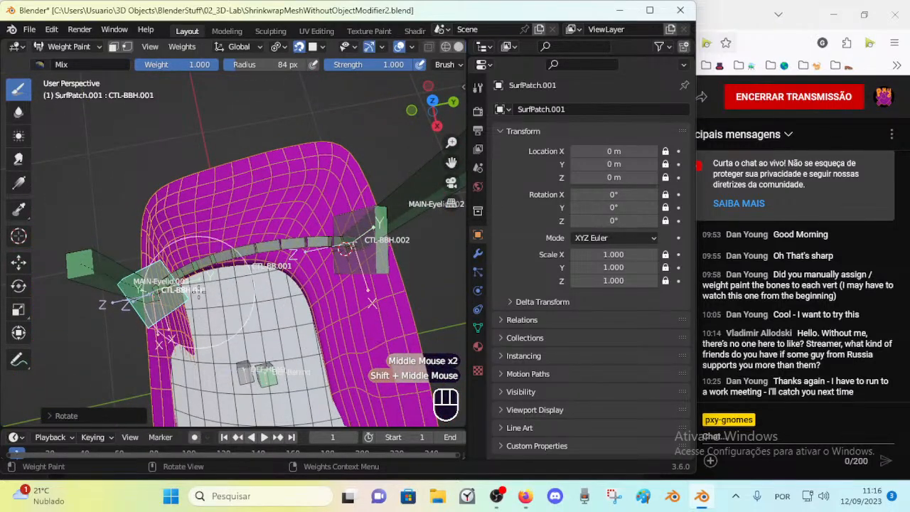
Reselect the armature with SurfPatch.001, return to Weight Paint mode, and pick the bone CTL-BB.001
{"action": "key", "text": "ctrl+Tab"}
{"action": "left_click", "coordinate": [259, 226]}
{"action": "left_click", "coordinate": [270, 243]}
{"action": "left_click", "coordinate": [283, 223]}
{"action": "left_click", "coordinate": [285, 227]}
{"action": "left_click", "coordinate": [287, 232]}
{"action": "left_click", "coordinate": [289, 215], "text": "shift"}
{"action": "key", "text": "ctrl+Tab"}
{"action": "key", "text": "w"}
{"action": "left_click", "coordinate": [291, 243], "text": "ctrl"}
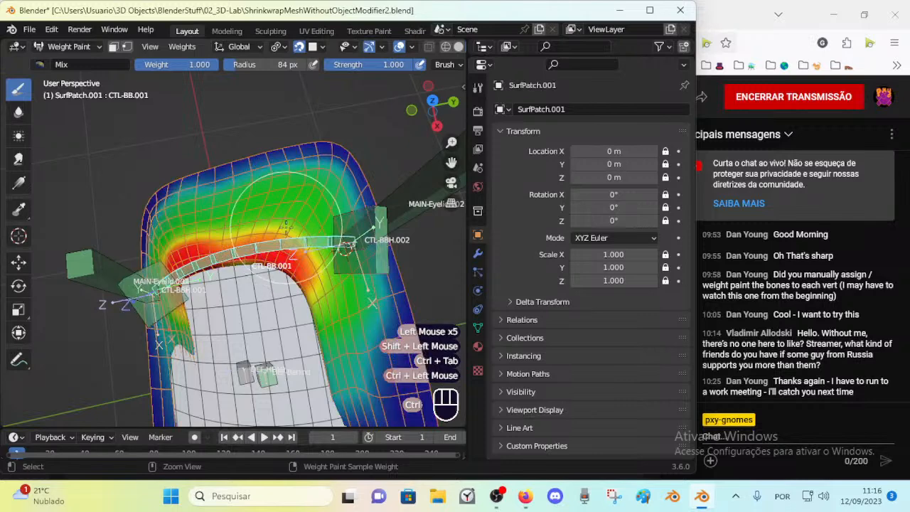
Blur CTL-BB.001's weights around the eyelid corner and along the rim near CTL-BBH.001
{"action": "middle_click_drag", "start_coordinate": [291, 244], "coordinate": [309, 194]}
{"action": "left_click", "coordinate": [19, 111]}
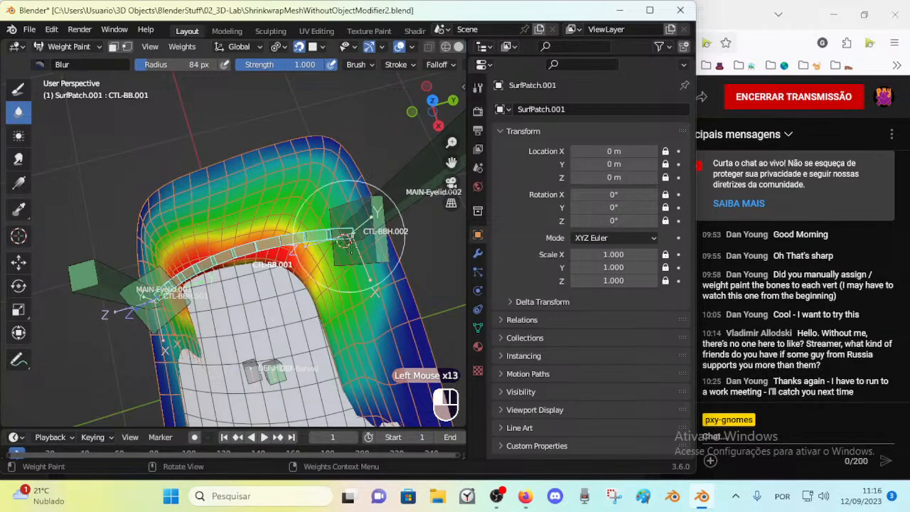
{"action": "middle_click_drag", "start_coordinate": [189, 331], "coordinate": [211, 284], "text": "shift"}
{"action": "left_click_drag", "start_coordinate": [211, 286], "coordinate": [226, 366]}
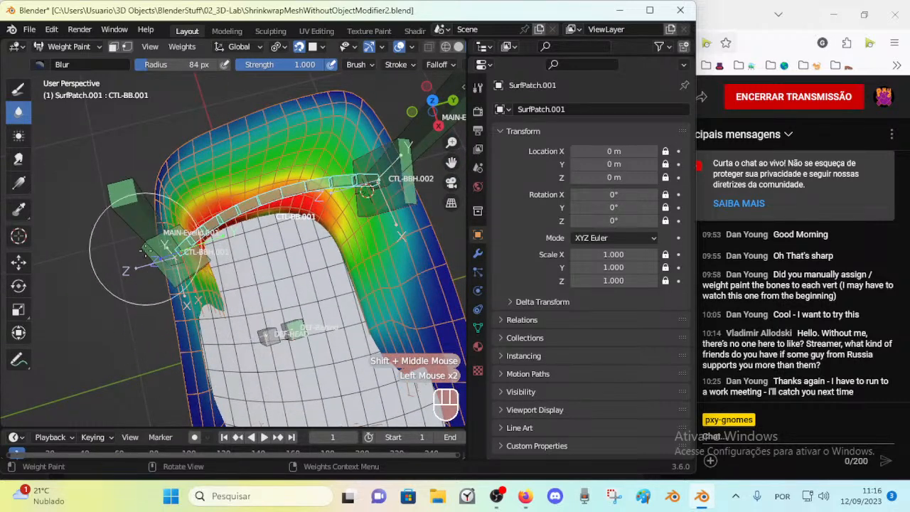
Rotate CTL-BBH.002 and move it twice to test the smoothed weights
{"action": "left_click", "coordinate": [396, 202], "text": "ctrl"}
{"action": "key", "text": "r"}
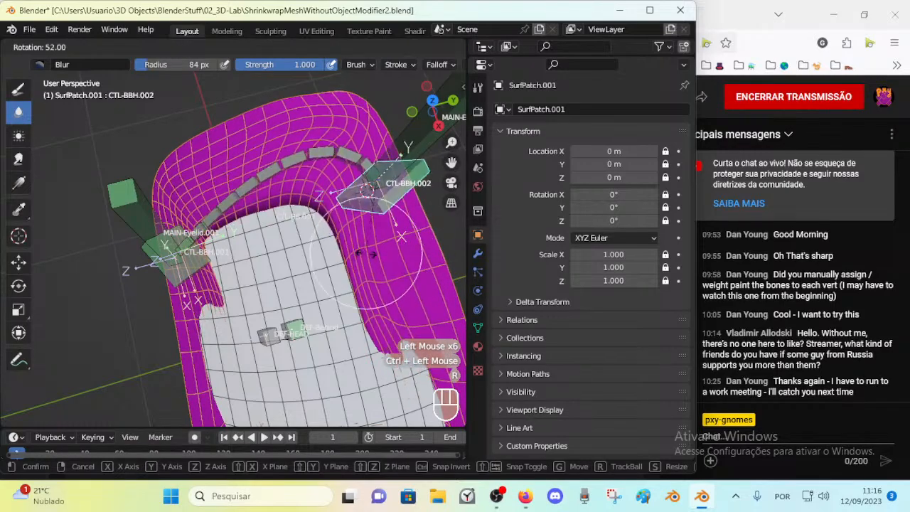
{"action": "left_click", "coordinate": [363, 186]}
{"action": "key", "text": "g"}
{"action": "left_click", "coordinate": [361, 166]}
{"action": "key", "text": "g"}
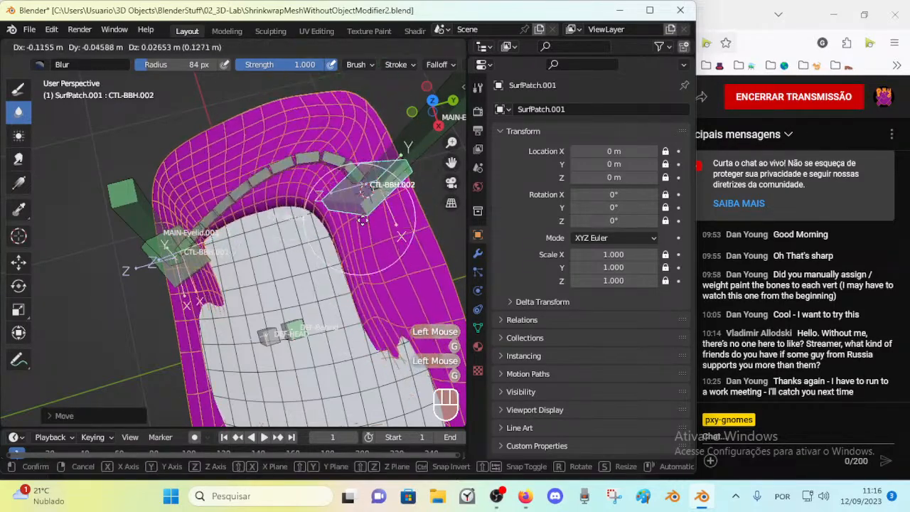
{"action": "left_click", "coordinate": [392, 178]}
Undo the last move of CTL-BBH.002, select all bones, and clear their pose transforms
{"action": "key", "text": "ctrl+z"}
{"action": "key", "text": "a"}
{"action": "key", "text": "alt+q"}
{"action": "key", "text": "alt+q"}
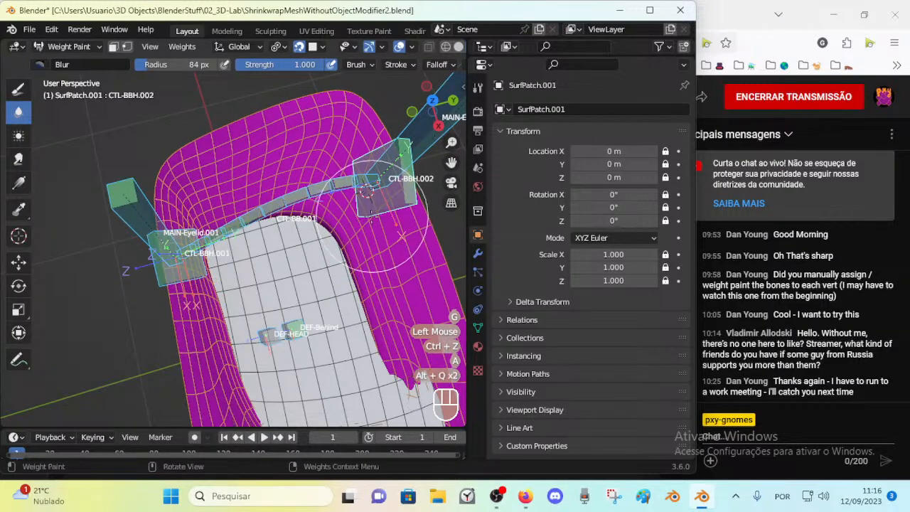
Leave Weight Paint mode and put the armature into Pose Mode
{"action": "middle_click_drag", "start_coordinate": [331, 277], "coordinate": [331, 260], "text": "ctrl"}
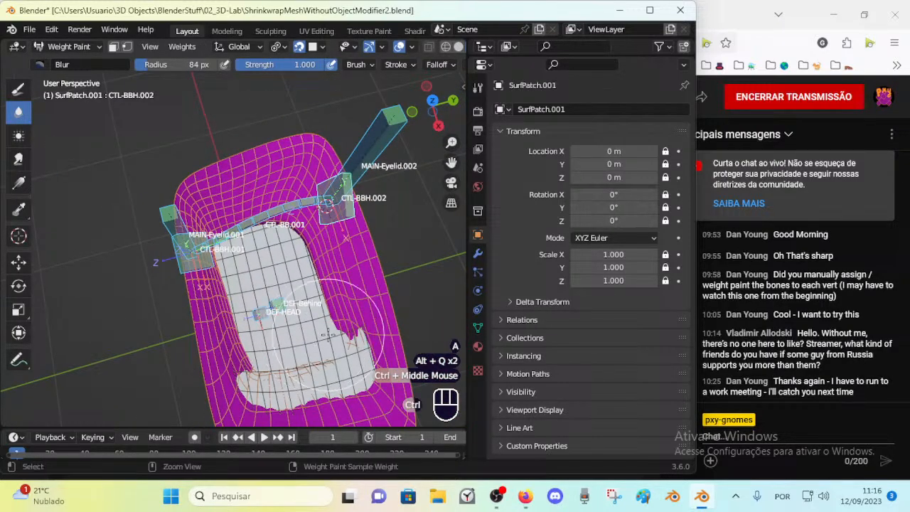
{"action": "key", "text": "ctrl+Tab"}
{"action": "left_click", "coordinate": [163, 331]}
{"action": "left_click", "coordinate": [366, 162]}
{"action": "key", "text": "ctrl+Tab"}
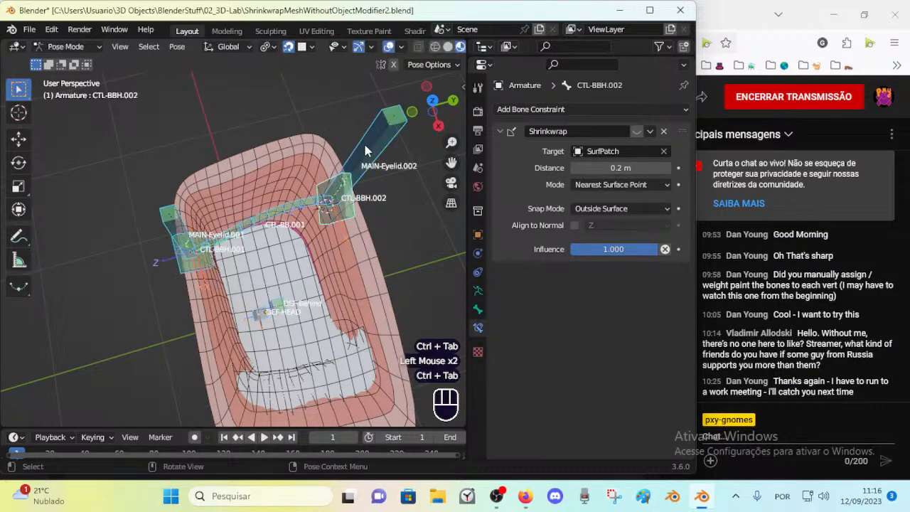
Rotate MAIN-Eyelid.002 and move it along the side of the eye opening
{"action": "left_click", "coordinate": [365, 151]}
{"action": "key", "text": "r"}
{"action": "left_click", "coordinate": [377, 186]}
{"action": "key", "text": "g"}
{"action": "left_click", "coordinate": [382, 253]}
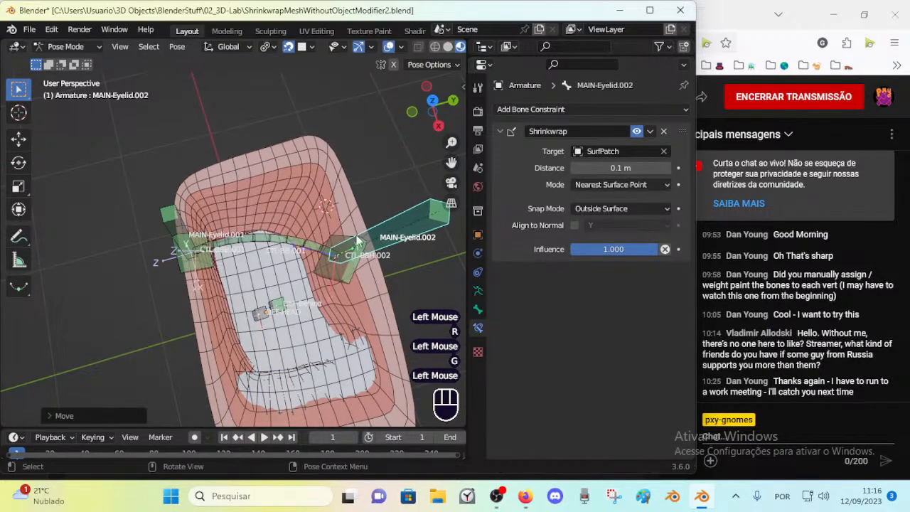
Move MAIN-Eyelid.001 several times along the opposite side of the eye opening, and select CTL-BB.001
{"action": "left_click", "coordinate": [165, 225]}
{"action": "key", "text": "g"}
{"action": "left_click", "coordinate": [184, 213]}
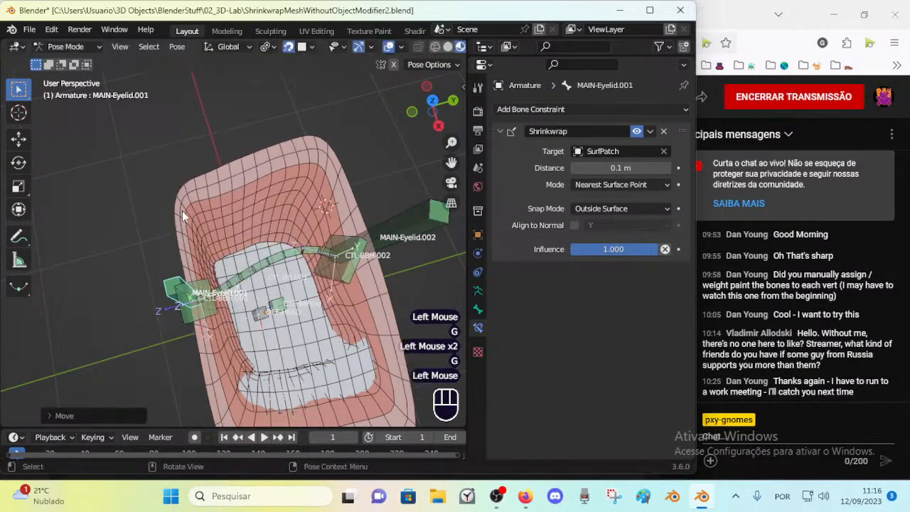
{"action": "key", "text": "g"}
{"action": "middle_click_drag", "start_coordinate": [182, 260], "coordinate": [333, 255]}
{"action": "left_click", "coordinate": [332, 246]}
{"action": "key", "text": "g"}
{"action": "left_click", "coordinate": [332, 261]}
{"action": "left_click", "coordinate": [333, 258]}
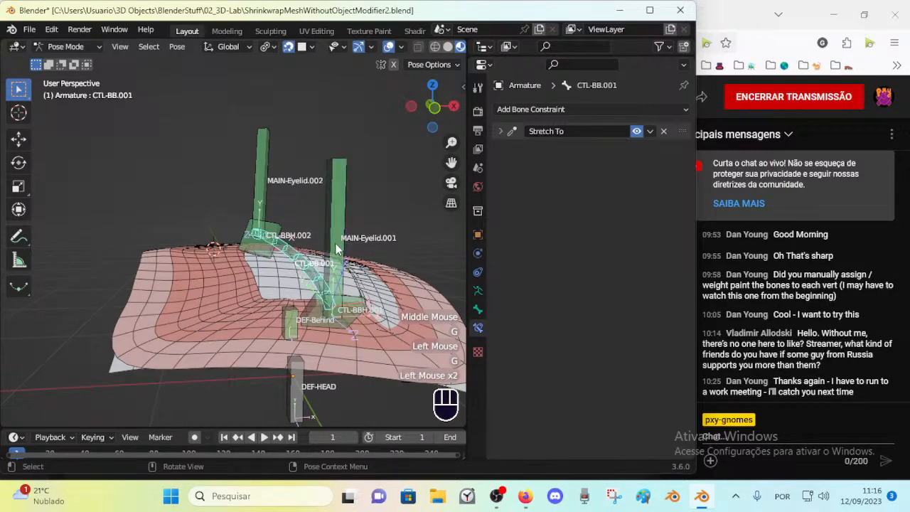
Move MAIN-Eyelid.001 over the surface and rotate it twice
{"action": "left_click", "coordinate": [336, 246]}
{"action": "key", "text": "g"}
{"action": "left_click", "coordinate": [340, 225]}
{"action": "key", "text": "r"}
{"action": "left_click", "coordinate": [332, 199]}
{"action": "key", "text": "r"}
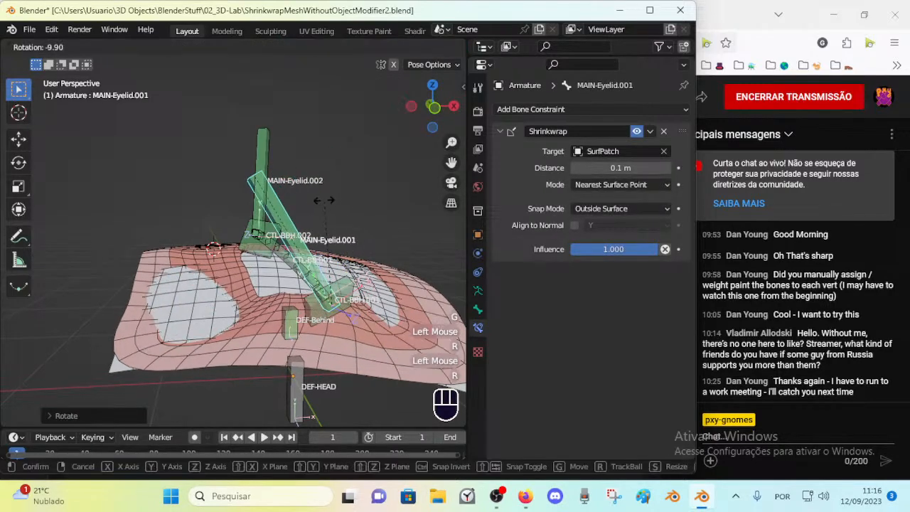
{"action": "left_click", "coordinate": [374, 228]}
Move MAIN-Eyelid.001 back and forth along the lower rim, placing it near DEF-Behind
{"action": "key", "text": "g"}
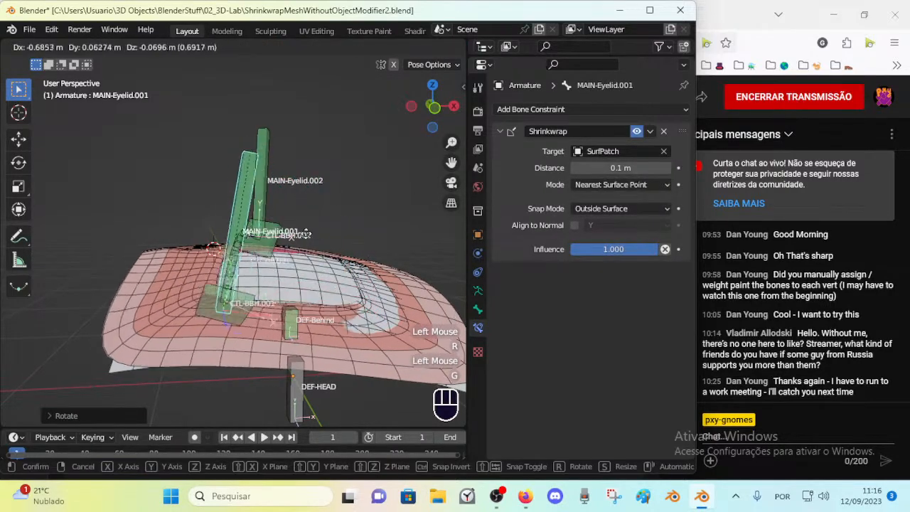
{"action": "key", "text": "g"}
{"action": "left_click", "coordinate": [317, 254]}
{"action": "key", "text": "g"}
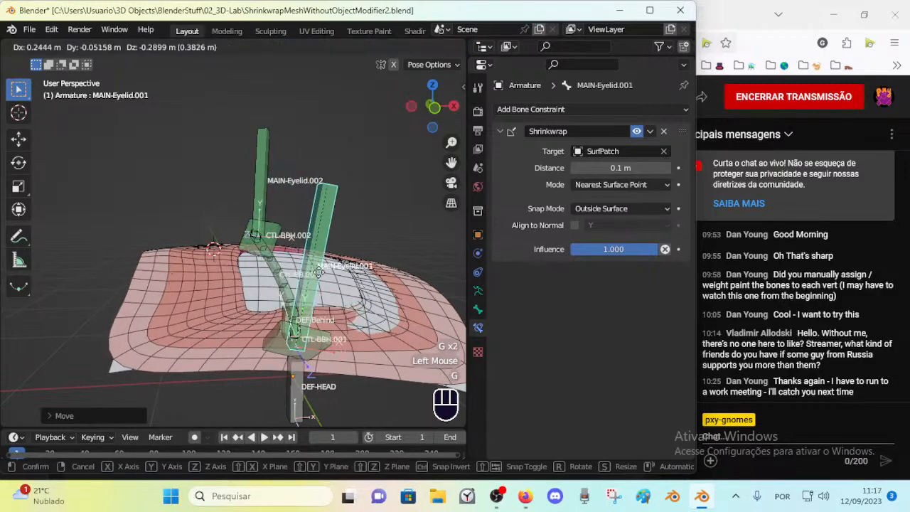
{"action": "left_click", "coordinate": [308, 266]}
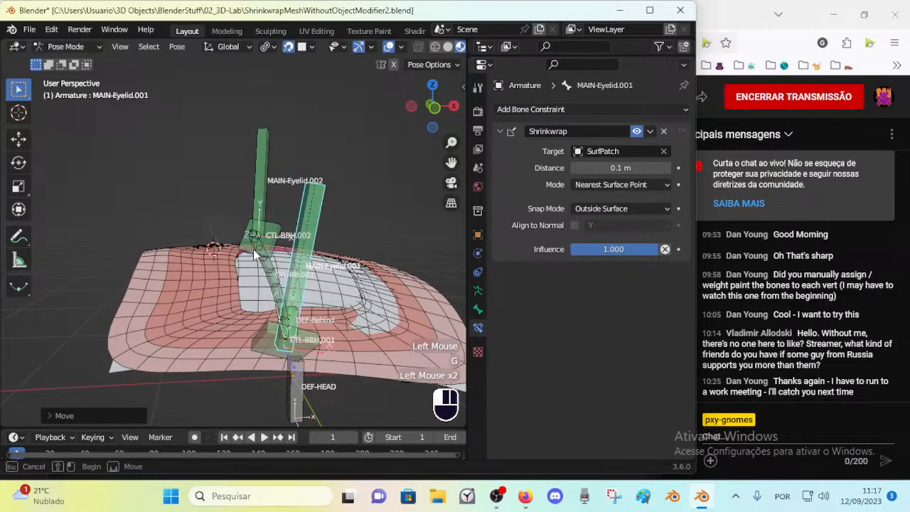
Move MAIN-Eyelid.001 twice more towards the eyelid corner and rotate it
{"action": "left_click_drag", "start_coordinate": [253, 255], "coordinate": [257, 253]}
{"action": "left_click", "coordinate": [305, 255]}
{"action": "key", "text": "g"}
{"action": "left_click", "coordinate": [284, 213]}
{"action": "left_click", "coordinate": [270, 250]}
{"action": "middle_click_drag", "start_coordinate": [273, 253], "coordinate": [285, 290]}
{"action": "left_click", "coordinate": [331, 245]}
{"action": "key", "text": "g"}
{"action": "left_click", "coordinate": [290, 235]}
{"action": "key", "text": "r"}
{"action": "left_click", "coordinate": [264, 210]}
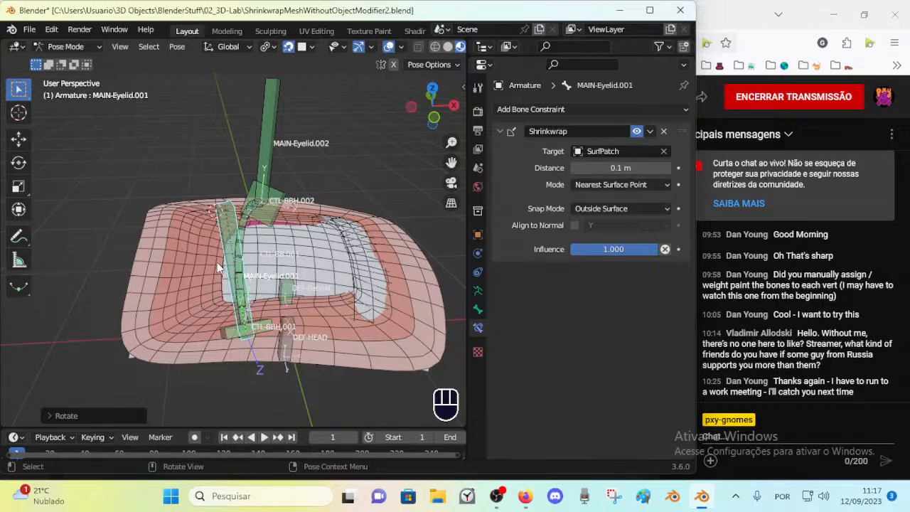
Move MAIN-Eyelid.001 twice along the lower rim of the eye opening and rotate it to lean outwards
{"action": "middle_click_drag", "start_coordinate": [221, 332], "coordinate": [260, 326]}
{"action": "key", "text": "c"}
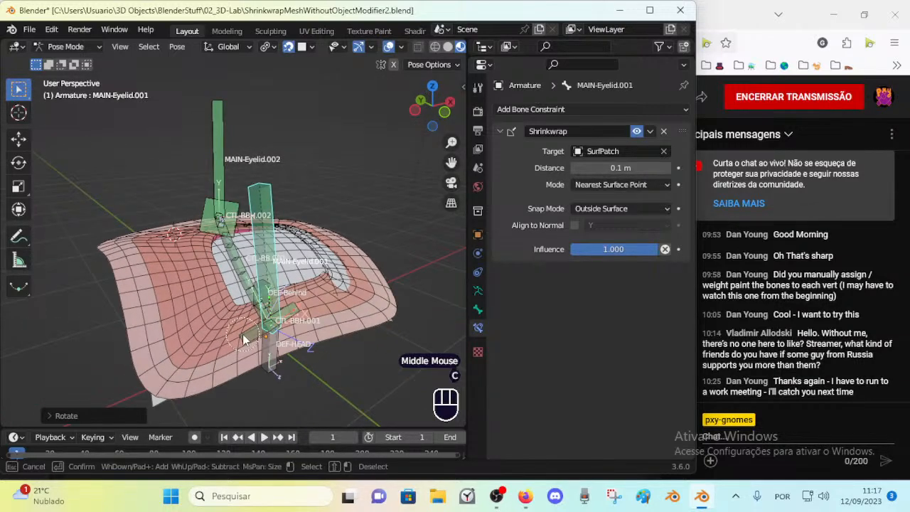
{"action": "left_click", "coordinate": [273, 236]}
{"action": "key", "text": "g"}
{"action": "left_click", "coordinate": [287, 213]}
{"action": "middle_click_drag", "start_coordinate": [287, 213], "coordinate": [241, 215]}
{"action": "key", "text": "g"}
{"action": "left_click", "coordinate": [181, 217]}
{"action": "key", "text": "r"}
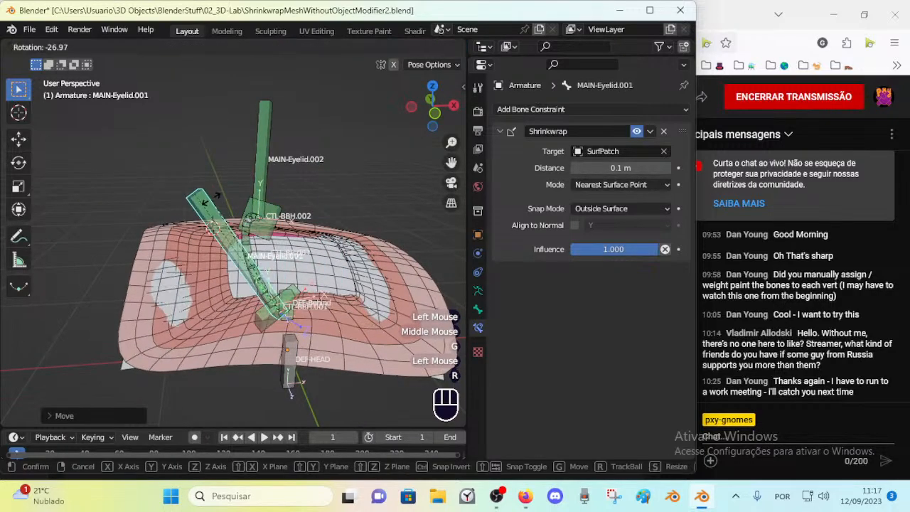
{"action": "left_click", "coordinate": [206, 193]}
Rotate MAIN-Eyelid.001 twice beside the eyelid corner
{"action": "middle_click_drag", "start_coordinate": [207, 193], "coordinate": [205, 305]}
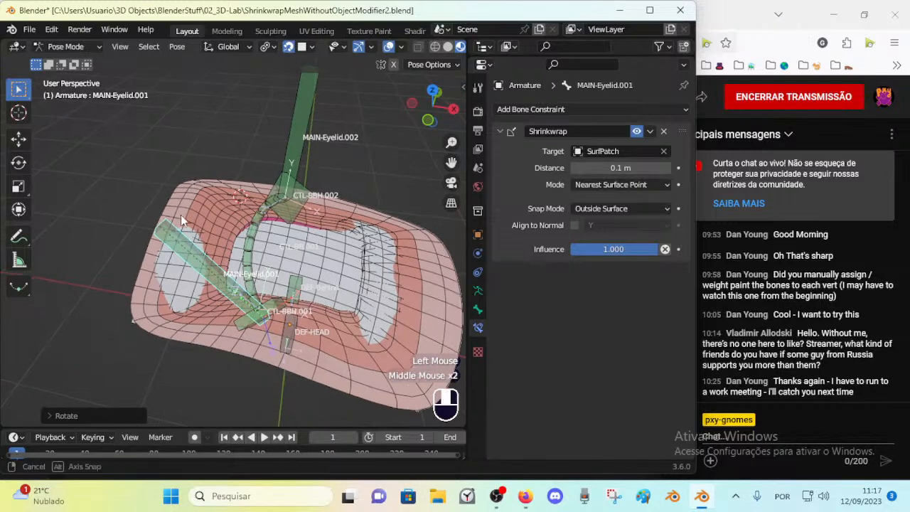
{"action": "middle_click_drag", "start_coordinate": [184, 215], "coordinate": [224, 236]}
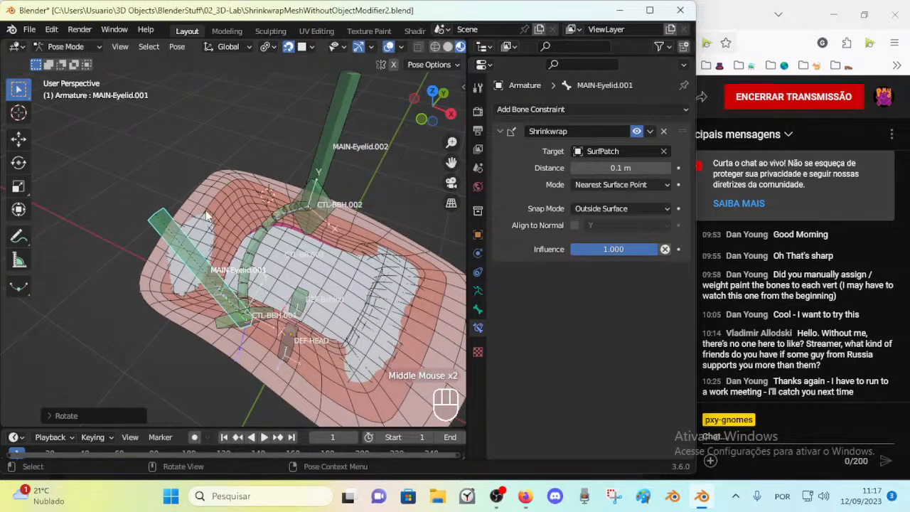
{"action": "middle_click_drag", "start_coordinate": [190, 198], "coordinate": [127, 149]}
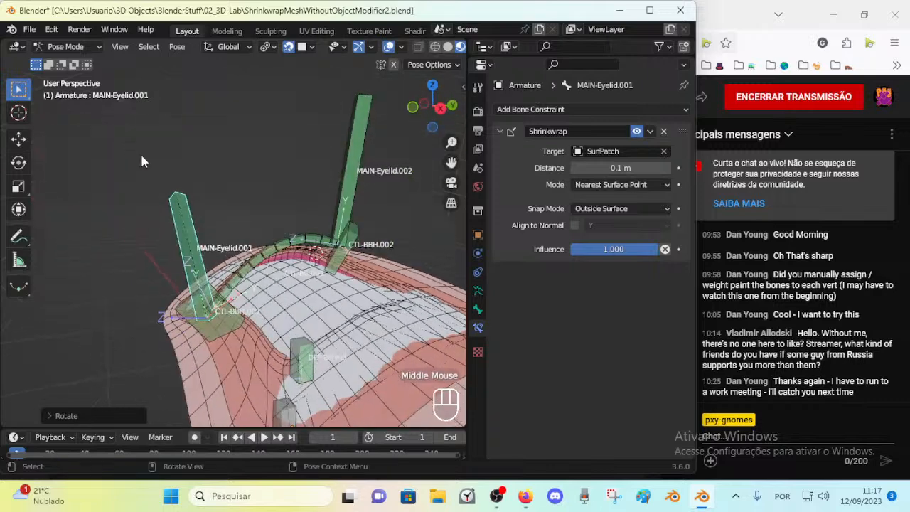
{"action": "middle_click_drag", "start_coordinate": [243, 179], "coordinate": [249, 207]}
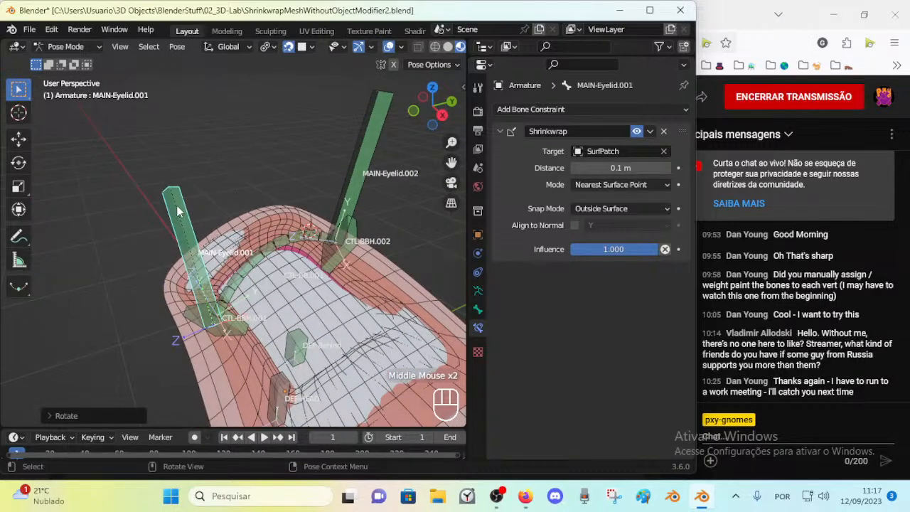
{"action": "left_click", "coordinate": [263, 255]}
{"action": "left_click", "coordinate": [197, 238]}
{"action": "key", "text": "r"}
{"action": "left_click", "coordinate": [169, 251]}
{"action": "middle_click_drag", "start_coordinate": [169, 252], "coordinate": [223, 242]}
{"action": "key", "text": "r"}
{"action": "left_click", "coordinate": [222, 242]}
Move MAIN-Eyelid.001 repeatedly over the surface around the eyelid corner
{"action": "key", "text": "g"}
{"action": "left_click", "coordinate": [148, 314]}
{"action": "middle_click_drag", "start_coordinate": [148, 314], "coordinate": [257, 292]}
{"action": "key", "text": "g"}
{"action": "left_click", "coordinate": [203, 286]}
{"action": "key", "text": "g"}
{"action": "middle_click_drag", "start_coordinate": [203, 286], "coordinate": [172, 282]}
{"action": "left_click", "coordinate": [238, 300]}
{"action": "key", "text": "g"}
{"action": "left_click", "coordinate": [235, 282]}
Rotate MAIN-Eyelid.001, shift it along the lower rim and turn it nearly upright
{"action": "middle_click_drag", "start_coordinate": [234, 282], "coordinate": [203, 270]}
{"action": "key", "text": "r"}
{"action": "left_click", "coordinate": [268, 224]}
{"action": "key", "text": "g"}
{"action": "left_click", "coordinate": [226, 229]}
{"action": "key", "text": "r"}
{"action": "left_click", "coordinate": [260, 227]}
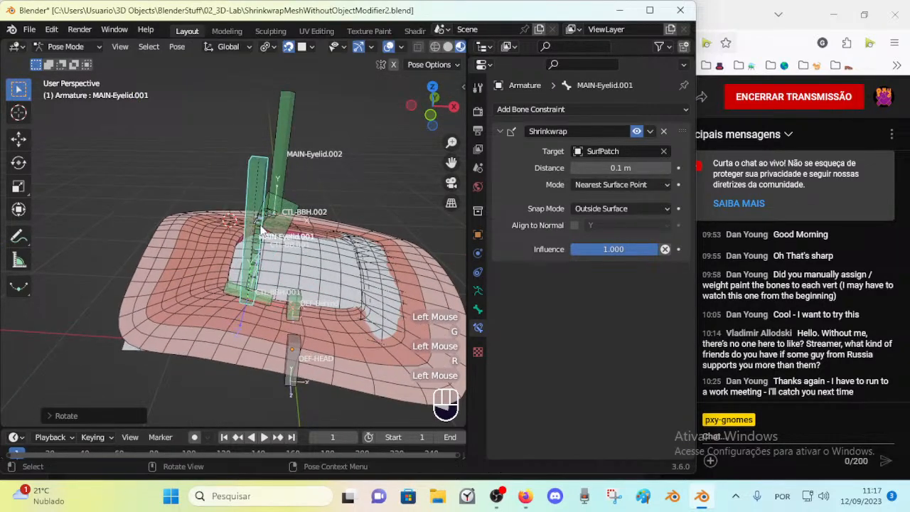
Move MAIN-Eyelid.002 along the upper rim and rotate it to lean away from the eye opening
{"action": "left_click", "coordinate": [284, 138]}
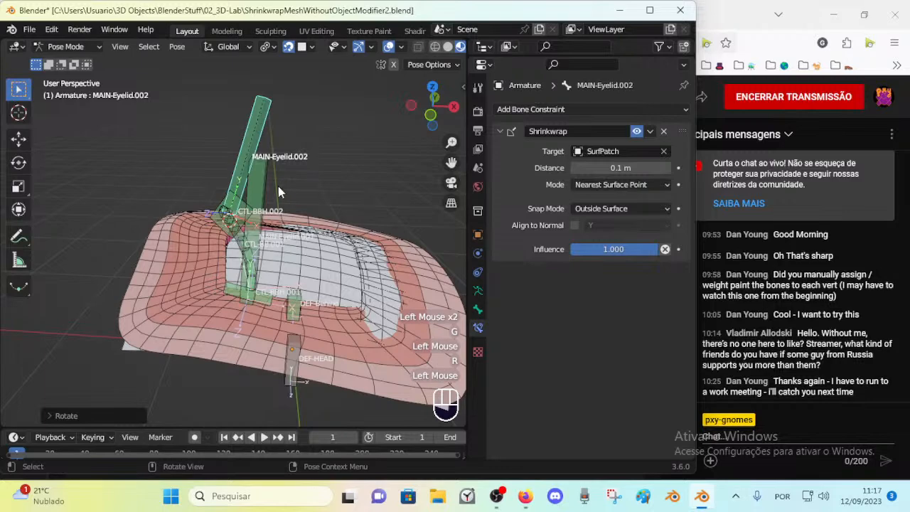
{"action": "middle_click_drag", "start_coordinate": [280, 183], "coordinate": [232, 215]}
{"action": "key", "text": "g"}
{"action": "left_click", "coordinate": [313, 188]}
{"action": "key", "text": "r"}
{"action": "left_click", "coordinate": [352, 145]}
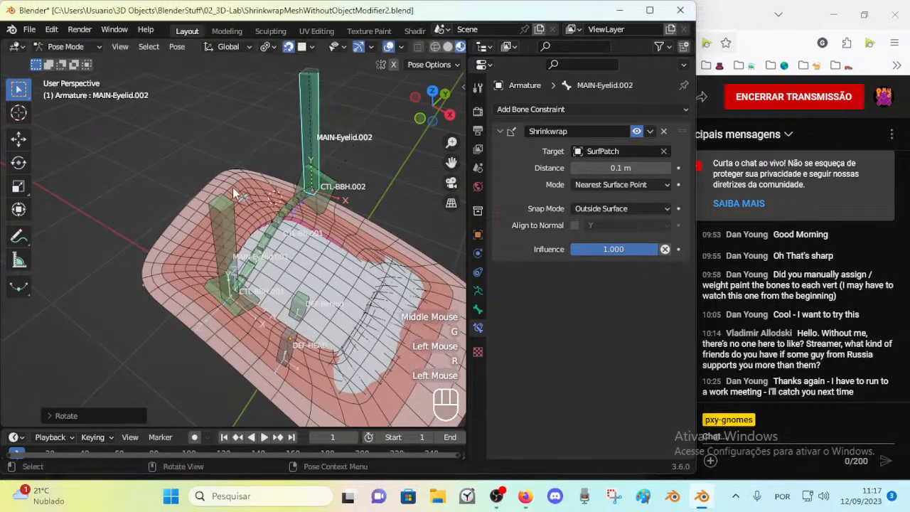
{"action": "key", "text": "r"}
{"action": "left_click", "coordinate": [245, 187]}
{"action": "middle_click_drag", "start_coordinate": [317, 200], "coordinate": [282, 213]}
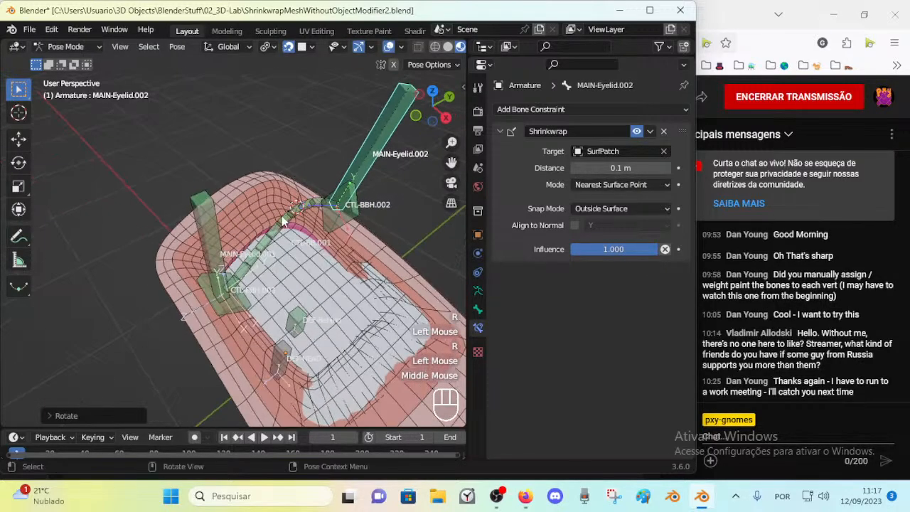
Move MAIN-Eyelid.002 further out along the upper rim, and MAIN-Eyelid.001 outwards from the lower eyelid corner
{"action": "left_click", "coordinate": [280, 227]}
{"action": "left_click", "coordinate": [243, 252]}
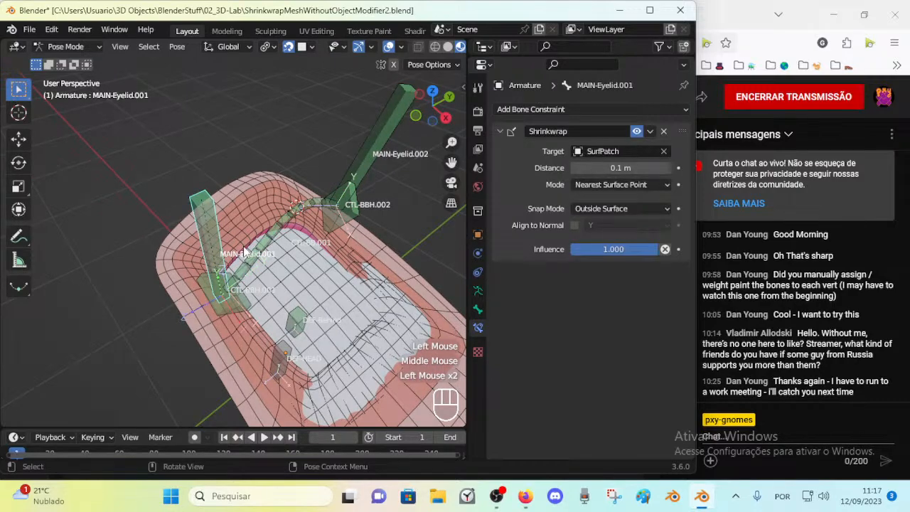
{"action": "left_click", "coordinate": [369, 158]}
{"action": "key", "text": "g"}
{"action": "left_click", "coordinate": [359, 189]}
{"action": "middle_click_drag", "start_coordinate": [359, 188], "coordinate": [202, 222]}
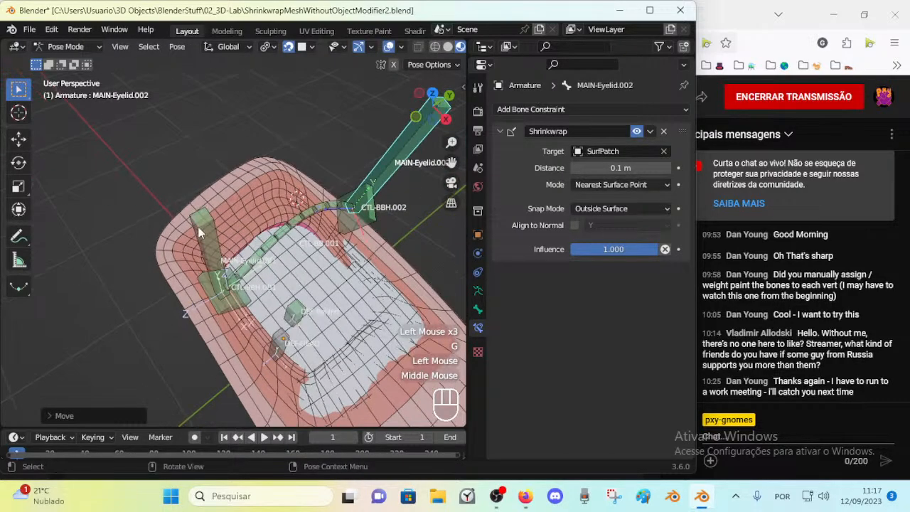
{"action": "left_click", "coordinate": [205, 250]}
{"action": "key", "text": "g"}
{"action": "left_click", "coordinate": [159, 233]}
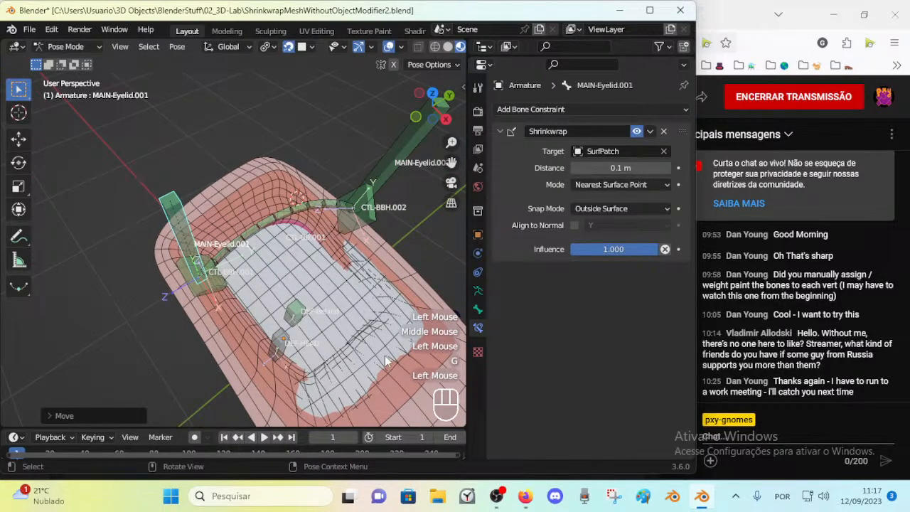
Move MAIN-Eyelid.001 over the surface, and include MAIN-Eyelid.002 in the selection for another move
{"action": "left_click", "coordinate": [267, 227]}
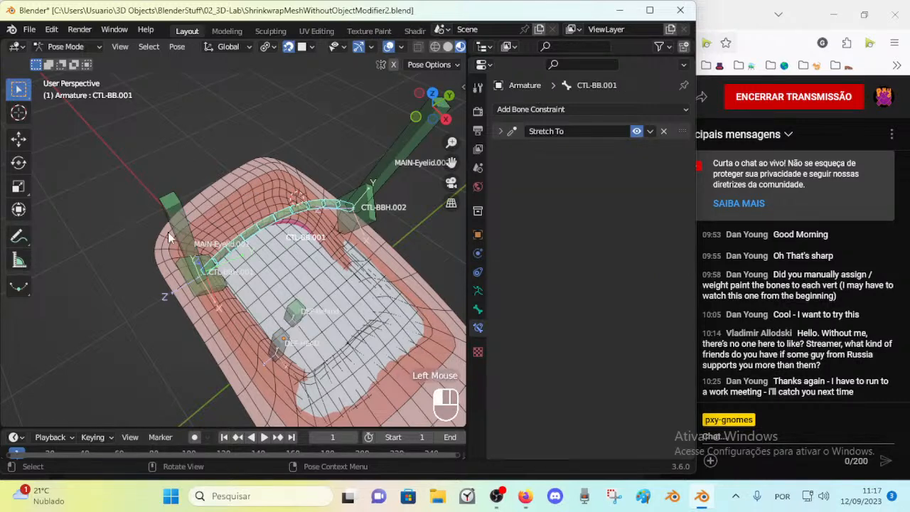
{"action": "left_click", "coordinate": [169, 234]}
{"action": "key", "text": "g"}
{"action": "left_click", "coordinate": [352, 179]}
{"action": "left_click", "coordinate": [366, 188], "text": "shift"}
{"action": "scroll", "coordinate": [341, 192], "scroll_direction": "down", "scroll_amount": 1}
{"action": "key", "text": "g"}
{"action": "left_click", "coordinate": [283, 212]}
Reposition the eyelid control across the eye opening and rotate it
{"action": "left_click", "coordinate": [283, 212]}
{"action": "key", "text": "g"}
{"action": "left_click", "coordinate": [293, 257]}
{"action": "key", "text": "r"}
{"action": "left_click", "coordinate": [297, 261]}
Switch to Object Mode with SurfPatch.001 selected and turn off the X-Ray display of the rig
{"action": "middle_click_drag", "start_coordinate": [297, 262], "coordinate": [221, 219]}
{"action": "key", "text": "Tab"}
{"action": "scroll", "coordinate": [291, 266], "scroll_direction": "up", "scroll_amount": 3}
{"action": "key", "text": "alt+z"}
{"action": "key", "text": "ctrl+Tab"}
{"action": "left_click", "coordinate": [222, 180]}
{"action": "key", "text": "alt+z"}
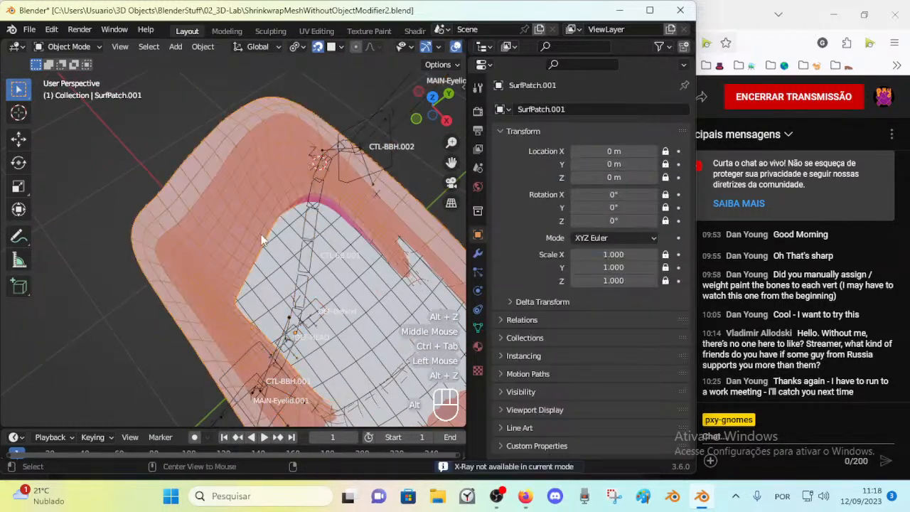
{"action": "key", "text": "alt+z"}
{"action": "key", "text": "Tab"}
{"action": "key", "text": "alt+z"}
{"action": "key", "text": "alt+z"}
{"action": "key", "text": "ctrl+Tab"}
{"action": "scroll", "coordinate": [261, 248], "scroll_direction": "down", "scroll_amount": 4}
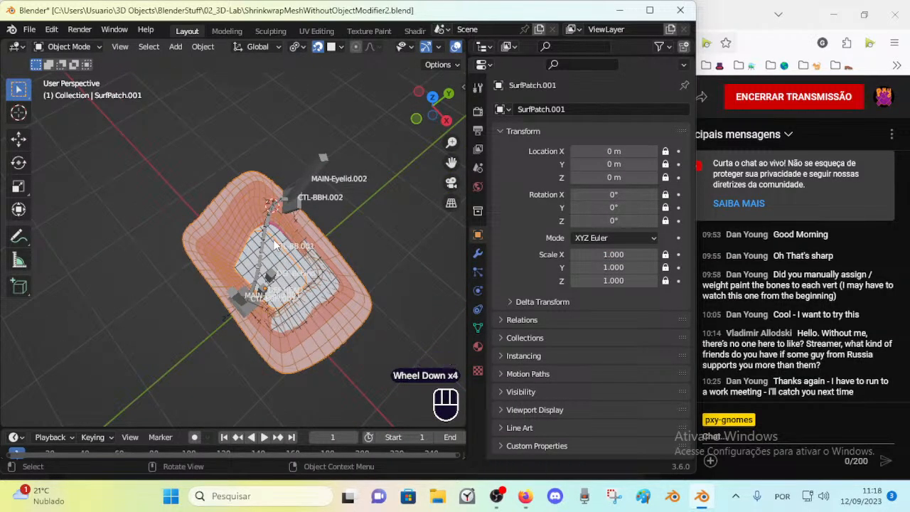
Select the armature, return it to Pose Mode and select MAIN-Eyelid.001
{"action": "key", "text": "n"}
{"action": "key", "text": "n"}
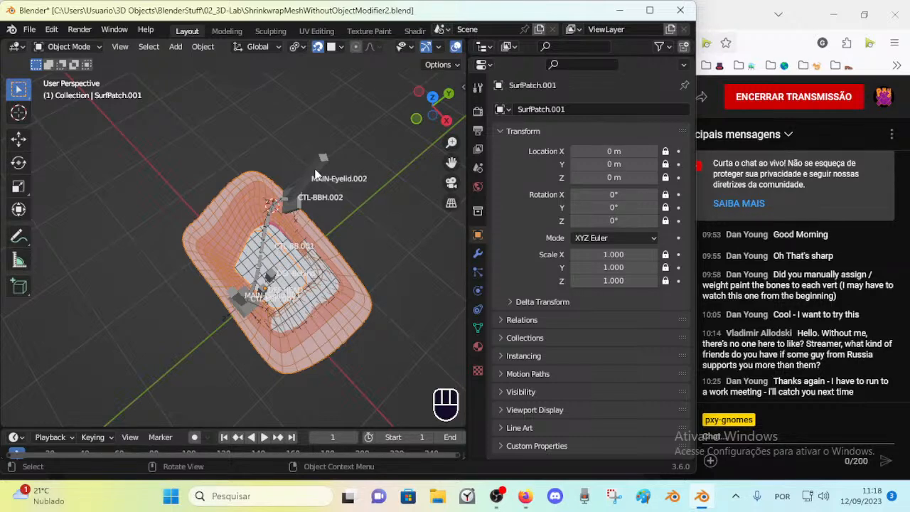
{"action": "scroll", "coordinate": [315, 175], "scroll_direction": "up", "scroll_amount": 2}
{"action": "middle_click_drag", "start_coordinate": [315, 172], "coordinate": [298, 224]}
{"action": "left_click", "coordinate": [262, 279]}
{"action": "middle_click_drag", "start_coordinate": [263, 279], "coordinate": [311, 268]}
{"action": "left_click", "coordinate": [236, 263]}
{"action": "key", "text": "ctrl+Tab"}
{"action": "left_click", "coordinate": [235, 252]}
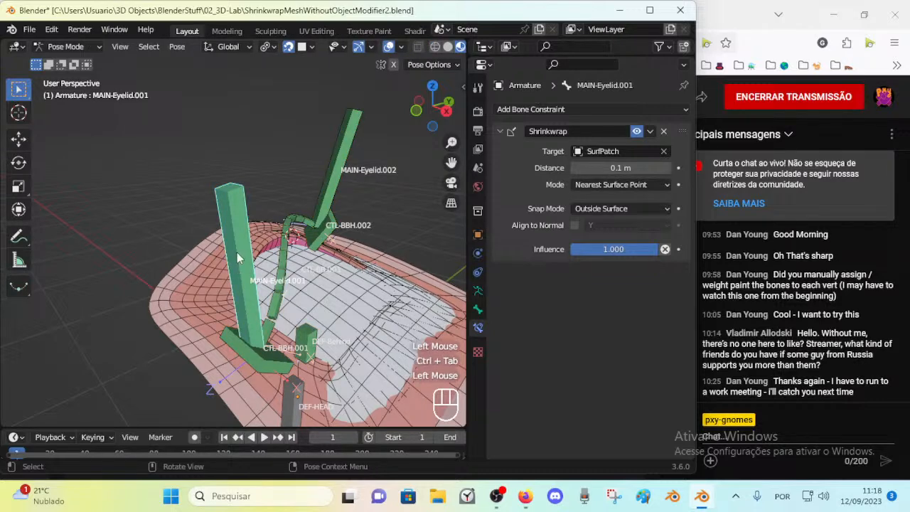
Move MAIN-Eyelid.001 outwards at the eyelid corner, and move MAIN-Eyelid.002 several times along the upper rim
{"action": "key", "text": "g"}
{"action": "left_click", "coordinate": [333, 165]}
{"action": "left_click", "coordinate": [334, 165]}
{"action": "key", "text": "g"}
{"action": "left_click", "coordinate": [359, 170]}
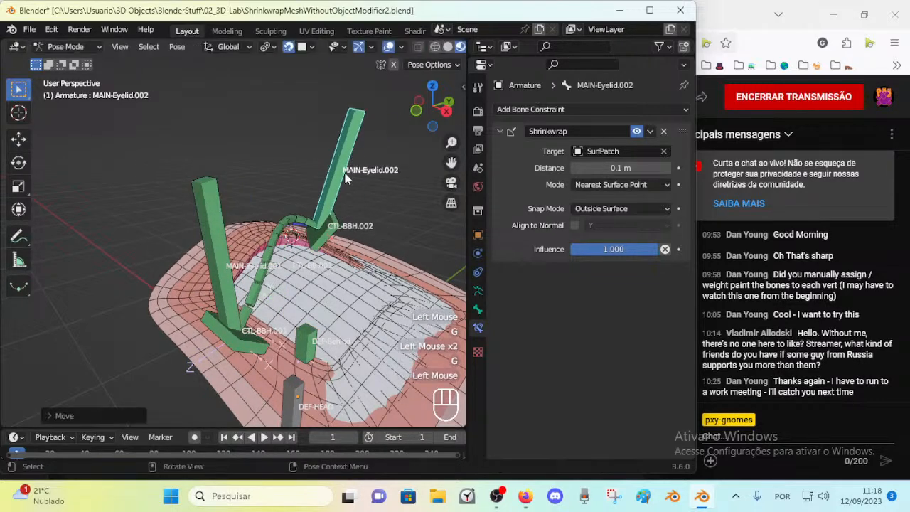
{"action": "middle_click_drag", "start_coordinate": [358, 171], "coordinate": [340, 270]}
{"action": "key", "text": "g"}
{"action": "left_click", "coordinate": [365, 297]}
{"action": "key", "text": "g"}
{"action": "left_click", "coordinate": [323, 276]}
Rotate MAIN-Eyelid.001 and move it over the surface near the lower rim
{"action": "left_click", "coordinate": [174, 297]}
{"action": "key", "text": "r"}
{"action": "left_click", "coordinate": [215, 229]}
{"action": "middle_click_drag", "start_coordinate": [215, 229], "coordinate": [288, 260]}
{"action": "key", "text": "g"}
{"action": "left_click", "coordinate": [291, 261]}
{"action": "key", "text": "a"}
{"action": "key", "text": "alt+q"}
{"action": "key", "text": "alt+q"}
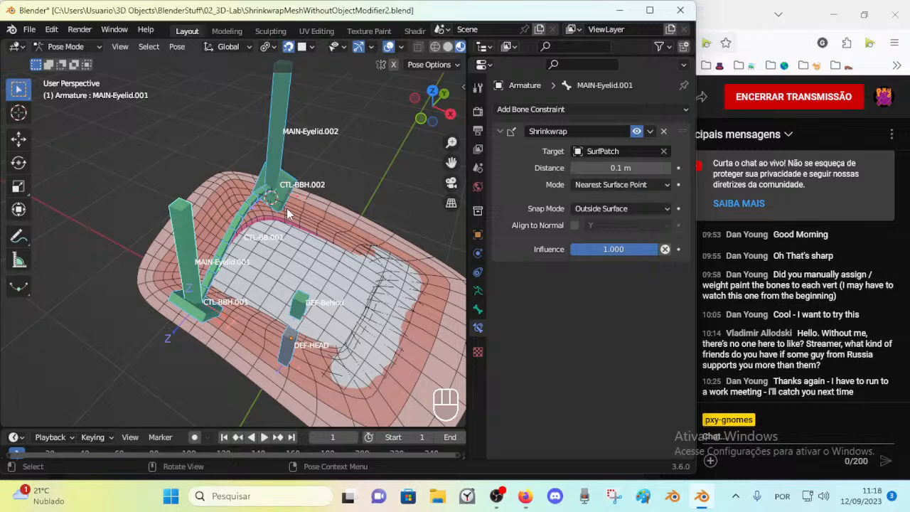
{"action": "key", "text": "a"}
{"action": "key", "text": "a"}
{"action": "key", "text": "alt+a"}
Move MAIN-Eyelid.002 and MAIN-Eyelid.001 alternately along the rims of the eye opening
{"action": "left_click", "coordinate": [290, 179]}
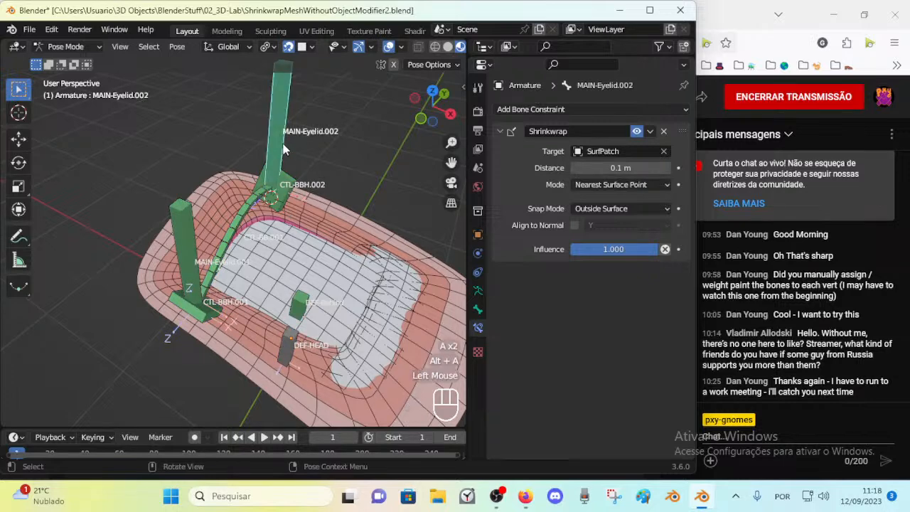
{"action": "key", "text": "g"}
{"action": "left_click", "coordinate": [345, 186]}
{"action": "left_click", "coordinate": [195, 240]}
{"action": "key", "text": "g"}
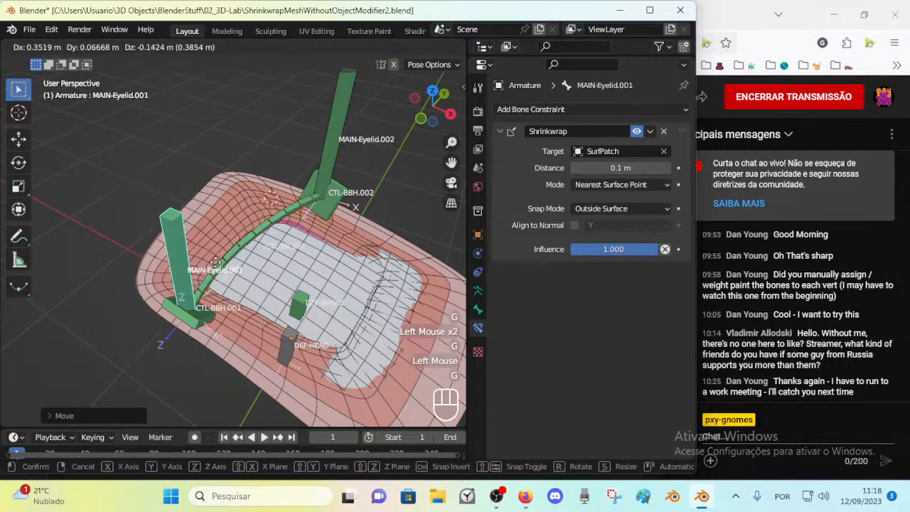
{"action": "left_click", "coordinate": [210, 185]}
{"action": "left_click", "coordinate": [192, 266]}
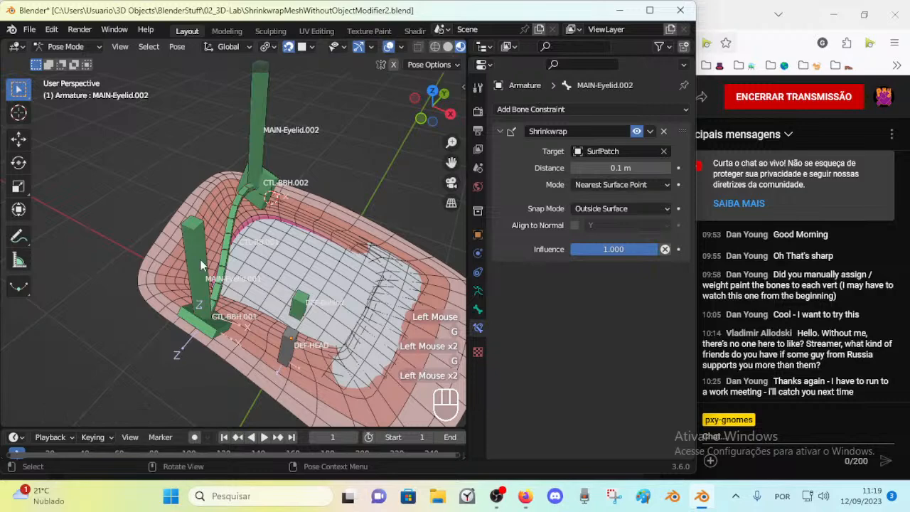
Rotate and move MAIN-Eyelid.001 repeatedly, leaning it outwards at the lower eyelid corner
{"action": "left_click", "coordinate": [188, 246]}
{"action": "key", "text": "r"}
{"action": "left_click", "coordinate": [235, 245]}
{"action": "key", "text": "g"}
{"action": "left_click", "coordinate": [274, 247]}
{"action": "key", "text": "r"}
{"action": "left_click", "coordinate": [276, 258]}
{"action": "middle_click_drag", "start_coordinate": [276, 259], "coordinate": [192, 261]}
{"action": "key", "text": "g"}
{"action": "left_click", "coordinate": [182, 279]}
Move MAIN-Eyelid.002 out along the upper rim, rotate it outwards and move it once more
{"action": "left_click", "coordinate": [309, 157]}
{"action": "key", "text": "g"}
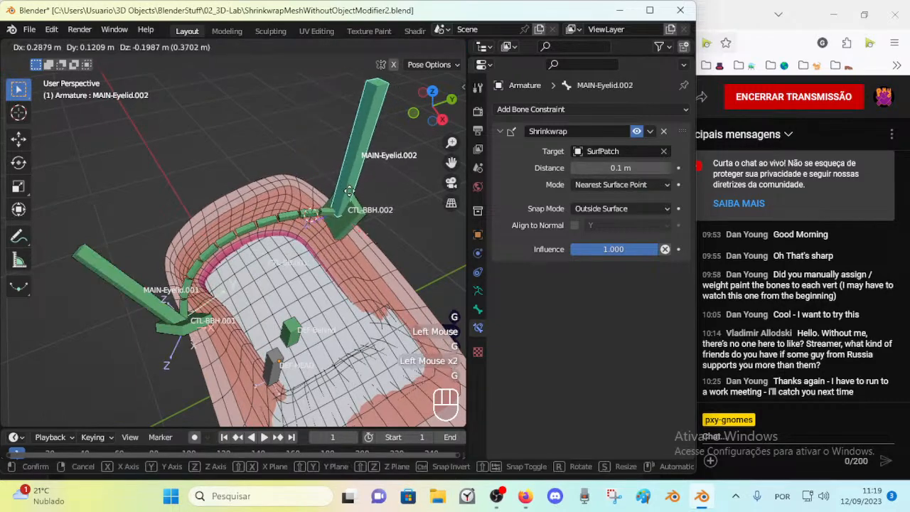
{"action": "left_click", "coordinate": [368, 250]}
{"action": "key", "text": "r"}
{"action": "left_click", "coordinate": [389, 241]}
{"action": "key", "text": "g"}
{"action": "left_click", "coordinate": [390, 256]}
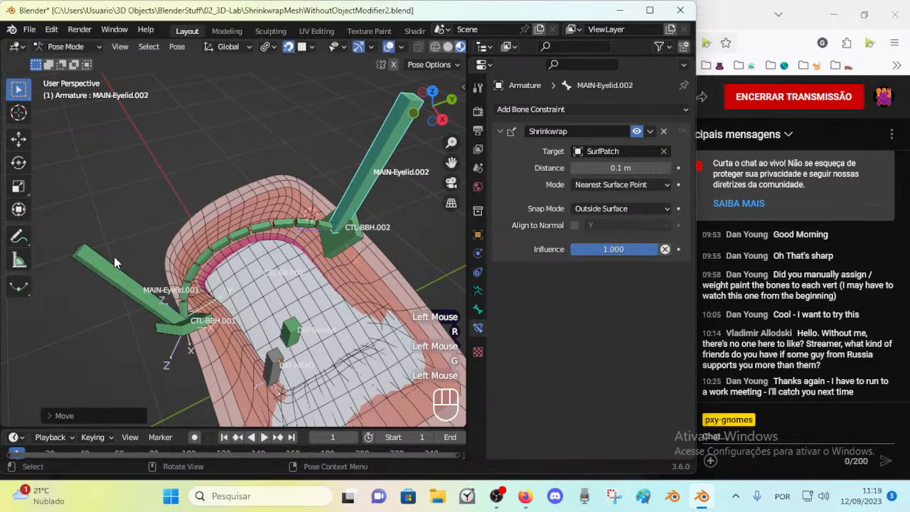
Select MAIN-Eyelid.001 and alternately move and rotate it beside the corner of the eye opening
{"action": "left_click", "coordinate": [132, 271]}
{"action": "key", "text": "g"}
{"action": "left_click", "coordinate": [164, 250]}
{"action": "key", "text": "r"}
{"action": "left_click", "coordinate": [261, 214]}
{"action": "key", "text": "g"}
{"action": "left_click", "coordinate": [257, 225]}
{"action": "key", "text": "r"}
{"action": "left_click", "coordinate": [275, 200]}
Reposition MAIN-Eyelid.001 with two moves, then tilt it with two rotations
{"action": "key", "text": "g"}
{"action": "left_click", "coordinate": [250, 142]}
{"action": "key", "text": "g"}
{"action": "left_click", "coordinate": [283, 163]}
{"action": "key", "text": "r"}
{"action": "left_click", "coordinate": [273, 155]}
{"action": "key", "text": "r"}
{"action": "left_click", "coordinate": [174, 203]}
{"action": "middle_click_drag", "start_coordinate": [174, 204], "coordinate": [228, 290]}
Rotate MAIN-Eyelid.001 once more and slide it over the surface with four successive moves
{"action": "key", "text": "r"}
{"action": "left_click", "coordinate": [234, 173]}
{"action": "key", "text": "g"}
{"action": "left_click", "coordinate": [244, 165]}
{"action": "key", "text": "g"}
{"action": "left_click", "coordinate": [175, 277]}
{"action": "middle_click_drag", "start_coordinate": [177, 278], "coordinate": [245, 312]}
{"action": "key", "text": "g"}
{"action": "left_click", "coordinate": [344, 231]}
{"action": "key", "text": "g"}
{"action": "left_click", "coordinate": [220, 221]}
Keep moving MAIN-Eyelid.001 around the eye opening, rotate it and place it back at its corner
{"action": "middle_click_drag", "start_coordinate": [244, 272], "coordinate": [213, 277]}
{"action": "key", "text": "g"}
{"action": "left_click", "coordinate": [314, 274]}
{"action": "middle_click_drag", "start_coordinate": [237, 306], "coordinate": [24, 288]}
{"action": "middle_click_drag", "start_coordinate": [203, 280], "coordinate": [126, 261]}
{"action": "key", "text": "g"}
{"action": "left_click", "coordinate": [180, 253]}
{"action": "middle_click_drag", "start_coordinate": [236, 288], "coordinate": [248, 276]}
{"action": "scroll", "coordinate": [254, 246], "scroll_direction": "up", "scroll_amount": 1}
{"action": "key", "text": "r"}
{"action": "left_click", "coordinate": [243, 218]}
{"action": "key", "text": "g"}
{"action": "left_click", "coordinate": [203, 293]}
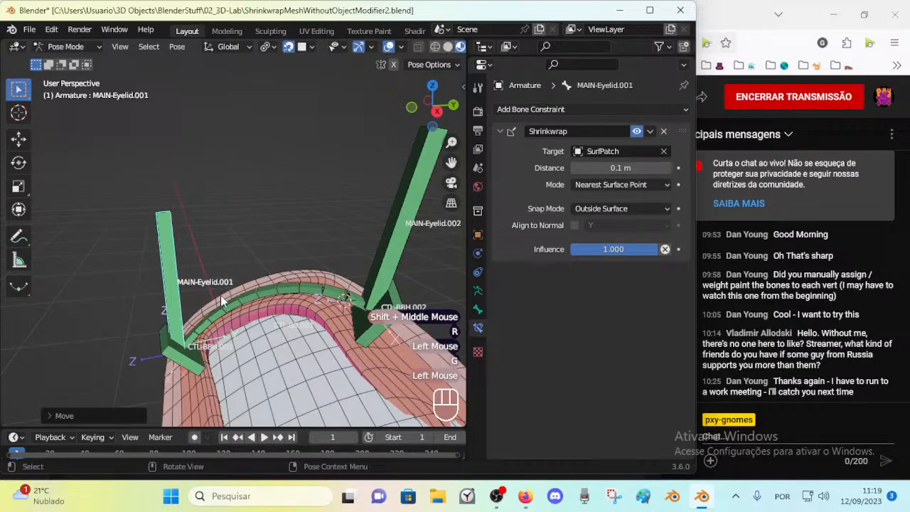
Shift MAIN-Eyelid.001 slightly, rotate it three times to stand nearly upright and move it once more
{"action": "middle_click_drag", "start_coordinate": [220, 295], "coordinate": [244, 301]}
{"action": "key", "text": "g"}
{"action": "left_click", "coordinate": [217, 295]}
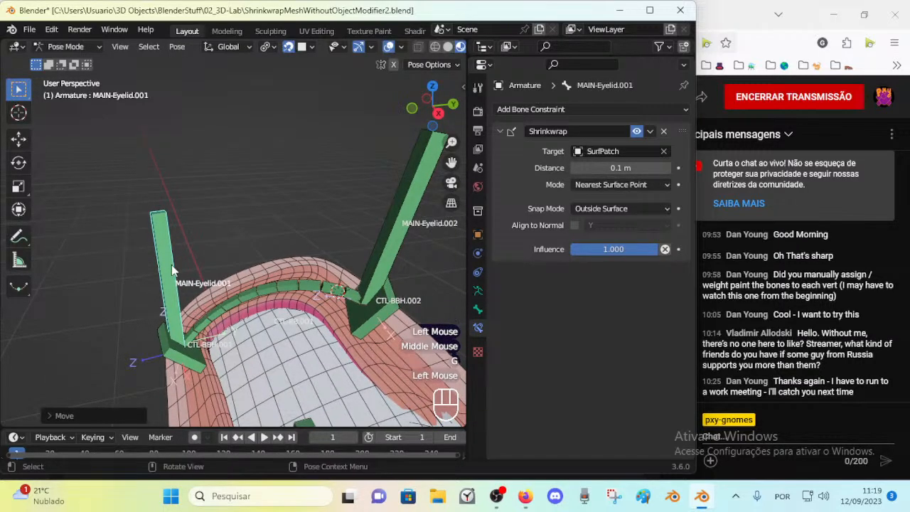
{"action": "key", "text": "r"}
{"action": "left_click", "coordinate": [226, 273]}
{"action": "middle_click_drag", "start_coordinate": [226, 273], "coordinate": [227, 240], "text": "shift"}
{"action": "key", "text": "r"}
{"action": "left_click", "coordinate": [229, 237]}
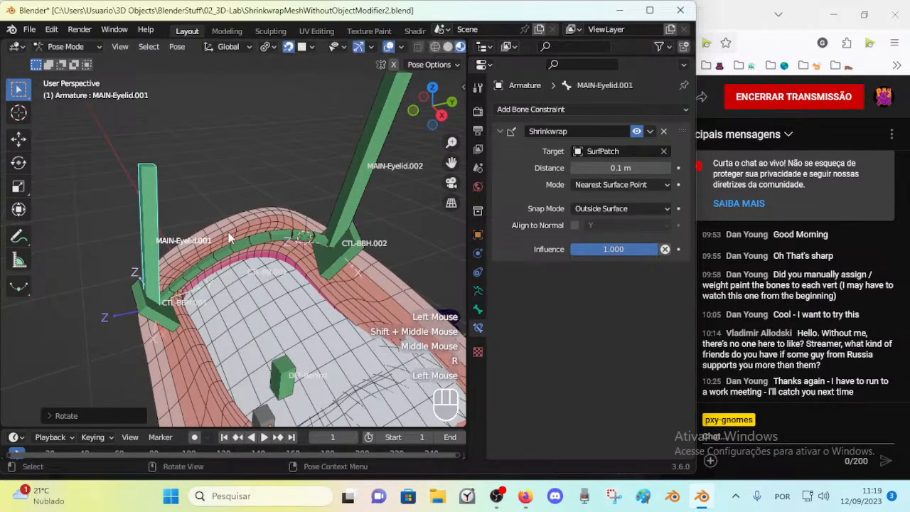
{"action": "key", "text": "r"}
{"action": "left_click", "coordinate": [220, 224]}
{"action": "key", "text": "g"}
{"action": "left_click", "coordinate": [141, 288]}
Select SurfPatch.001 in Object Mode and examine how the mesh follows the eyelid bone chain
{"action": "middle_click_drag", "start_coordinate": [140, 287], "coordinate": [235, 311]}
{"action": "middle_click_drag", "start_coordinate": [261, 272], "coordinate": [195, 273]}
{"action": "key", "text": "ctrl+Tab"}
{"action": "left_click", "coordinate": [198, 227]}
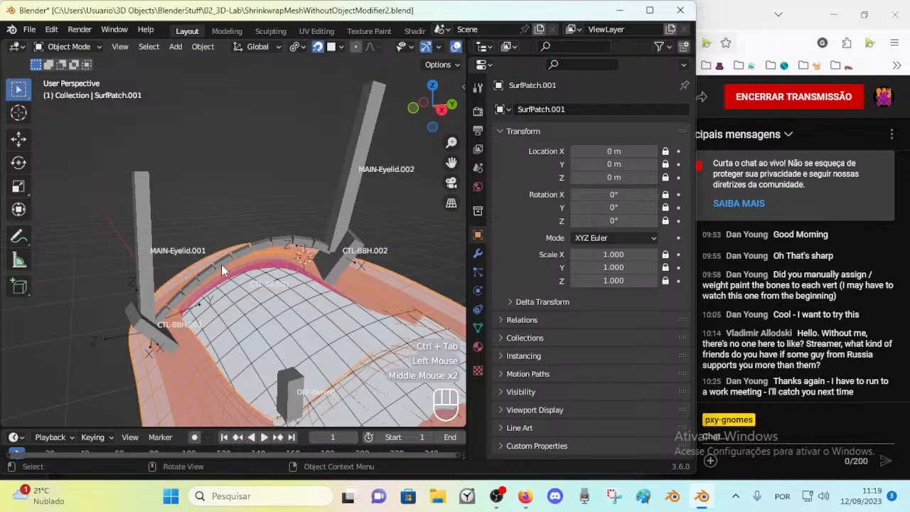
{"action": "middle_click_drag", "start_coordinate": [253, 276], "coordinate": [268, 240]}
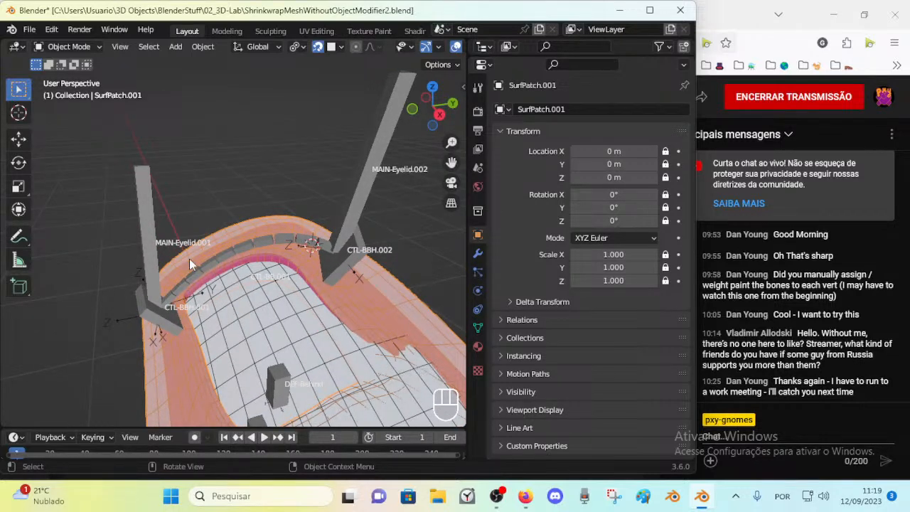
{"action": "middle_click_drag", "start_coordinate": [189, 258], "coordinate": [210, 304]}
{"action": "middle_click_drag", "start_coordinate": [193, 251], "coordinate": [202, 279]}
{"action": "middle_click_drag", "start_coordinate": [209, 248], "coordinate": [220, 301]}
Examine the Shrinkwrap constraint of CTL-BBH.002 in Pose Mode, then return the armature to Object Mode
{"action": "left_click", "coordinate": [320, 223]}
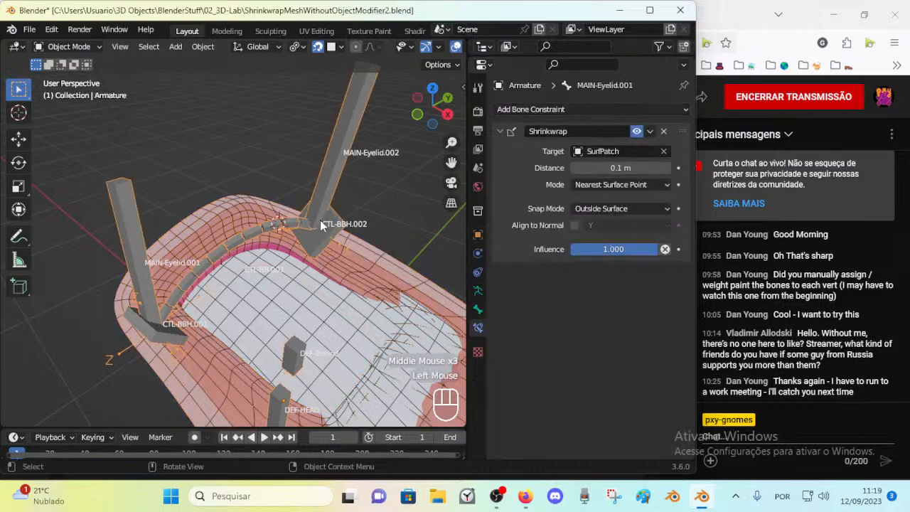
{"action": "key", "text": "ctrl+Tab"}
{"action": "left_click", "coordinate": [323, 237]}
{"action": "key", "text": "r"}
{"action": "key", "text": "Escape"}
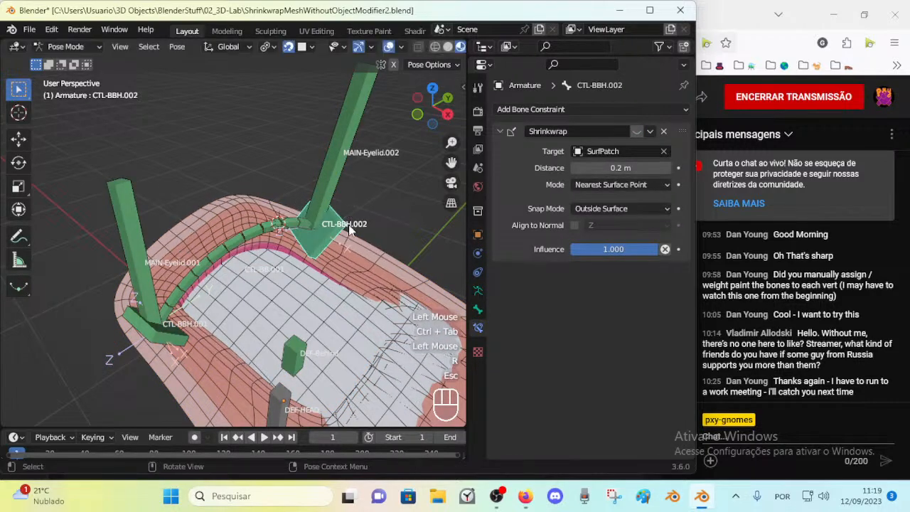
{"action": "key", "text": "ctrl+Tab"}
{"action": "left_click", "coordinate": [225, 341]}
{"action": "middle_click_drag", "start_coordinate": [226, 339], "coordinate": [242, 258]}
{"action": "middle_click_drag", "start_coordinate": [264, 217], "coordinate": [201, 269]}
{"action": "left_click", "coordinate": [201, 269]}
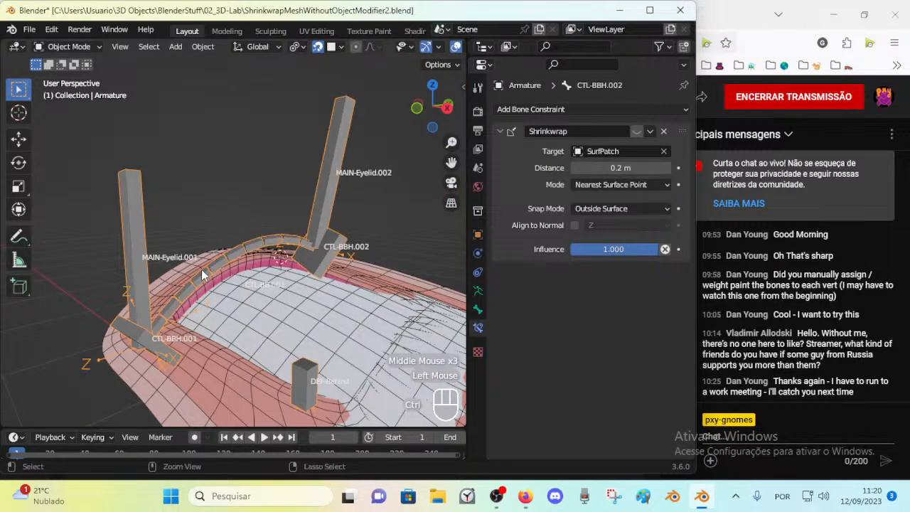
Select CTL-BBH.001 in Pose Mode and examine its Shrinkwrap constraint
{"action": "key", "text": "ctrl+Tab"}
{"action": "left_click", "coordinate": [206, 273]}
{"action": "left_click", "coordinate": [137, 335]}
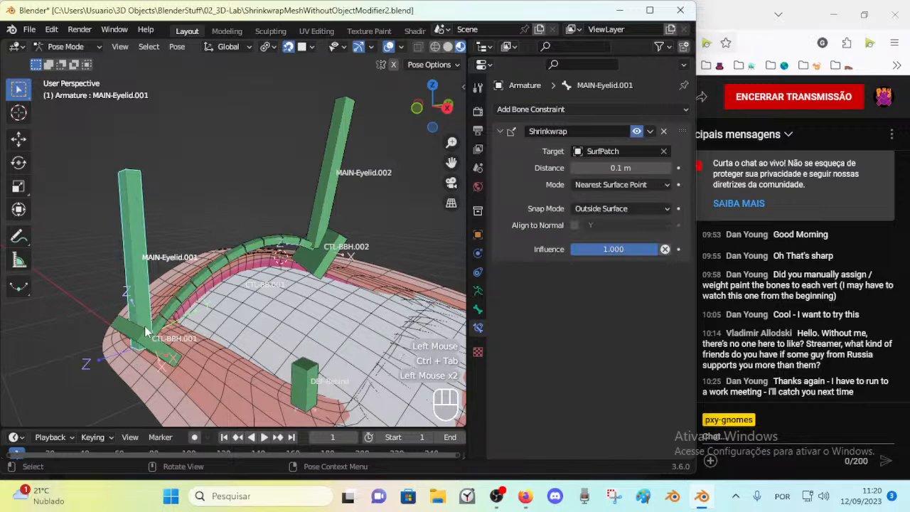
{"action": "left_click", "coordinate": [143, 334]}
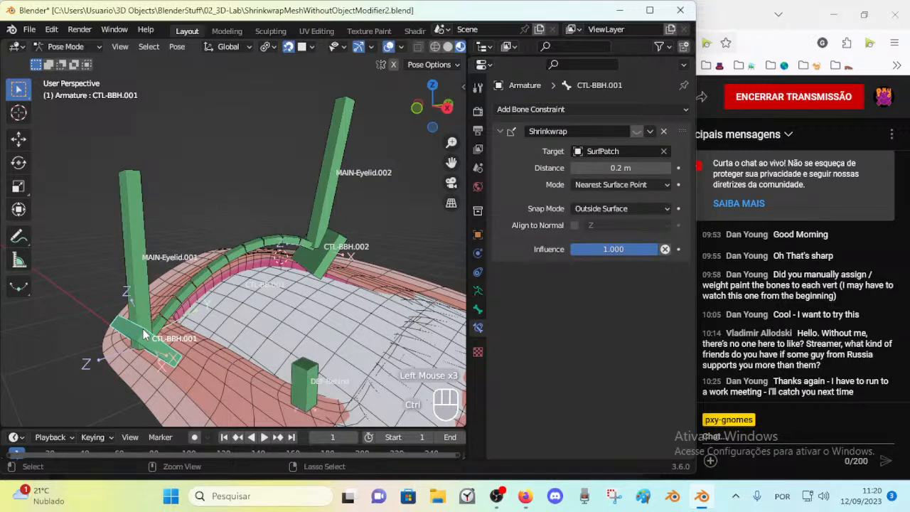
{"action": "key", "text": "ctrl+Tab"}
{"action": "left_click", "coordinate": [143, 332]}
{"action": "key", "text": "ctrl+Tab"}
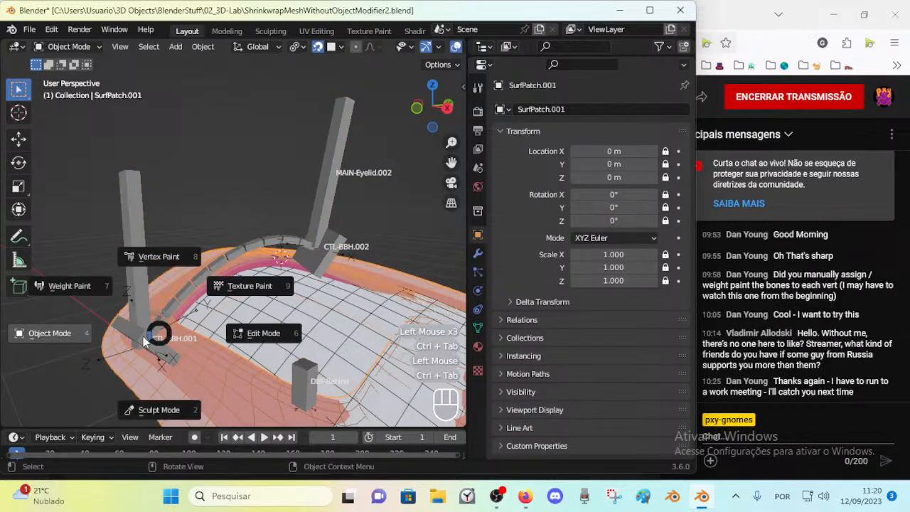
{"action": "left_click", "coordinate": [143, 337]}
{"action": "key", "text": "ctrl+Tab"}
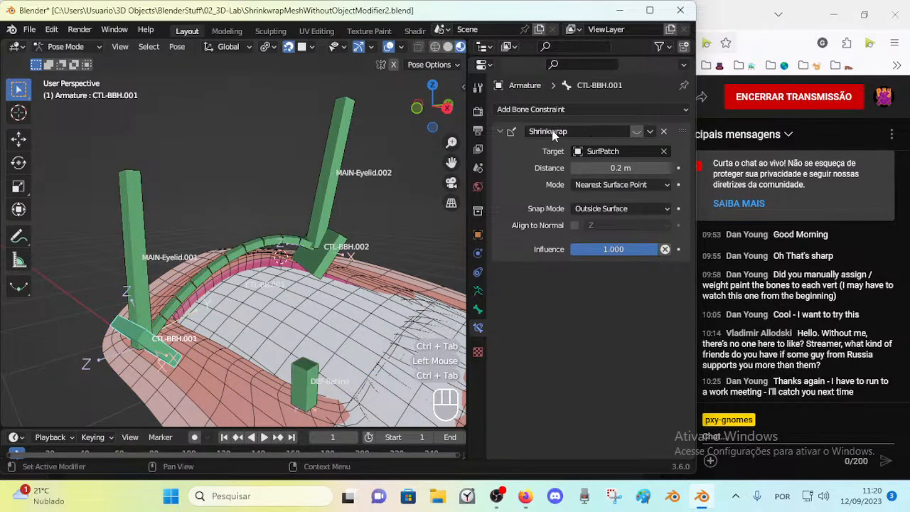
{"action": "middle_click_drag", "start_coordinate": [228, 270], "coordinate": [213, 282]}
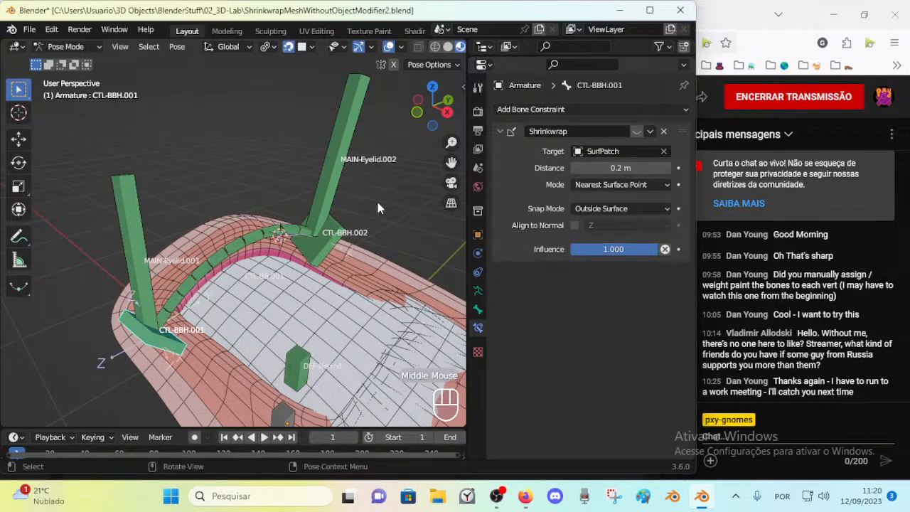
Return to Object Mode, save the file and open ShrinkwrapMeshWithoutObjectModifier.blend
{"action": "key", "text": "ctrl+Tab"}
{"action": "left_click", "coordinate": [187, 277]}
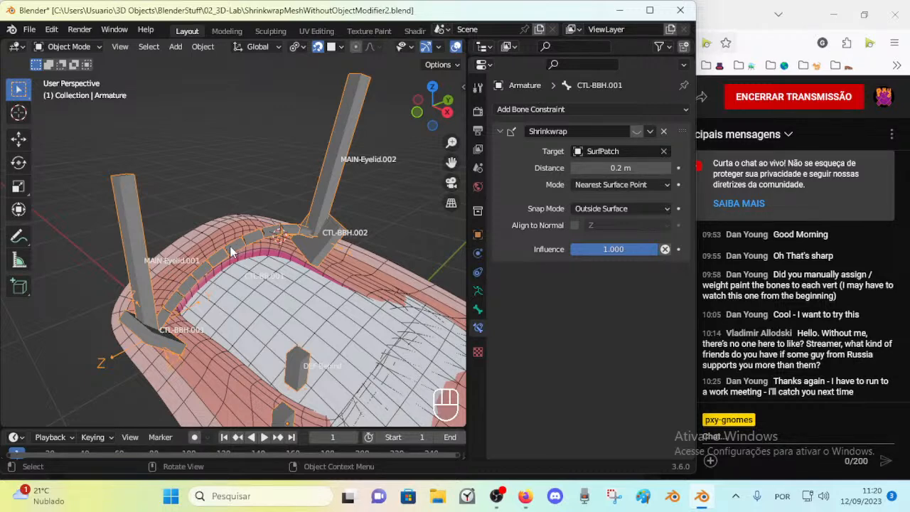
{"action": "key", "text": "ctrl+s"}
{"action": "left_click", "coordinate": [29, 29]}
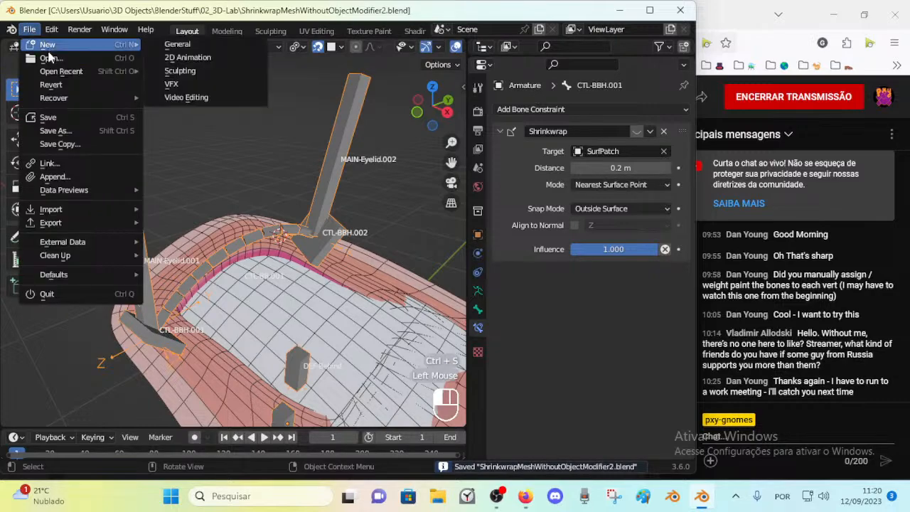
{"action": "left_click", "coordinate": [47, 65]}
{"action": "double_click", "coordinate": [223, 154]}
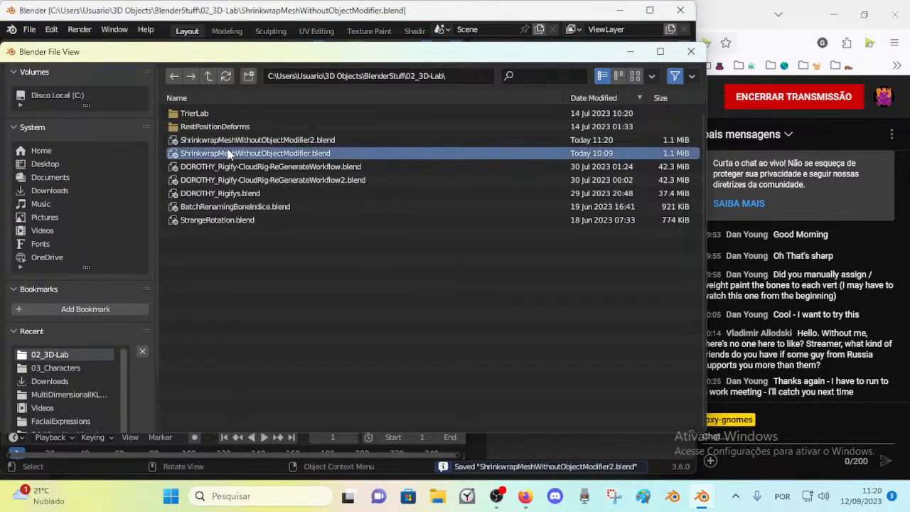
Select the Armature around the eye opening and put it in Pose Mode
{"action": "middle_click_drag", "start_coordinate": [304, 243], "coordinate": [351, 206]}
{"action": "middle_click_drag", "start_coordinate": [253, 222], "coordinate": [253, 258]}
{"action": "key", "text": "ctrl+Tab"}
{"action": "left_click", "coordinate": [270, 225]}
{"action": "middle_click_drag", "start_coordinate": [270, 224], "coordinate": [276, 281]}
{"action": "left_click", "coordinate": [243, 291]}
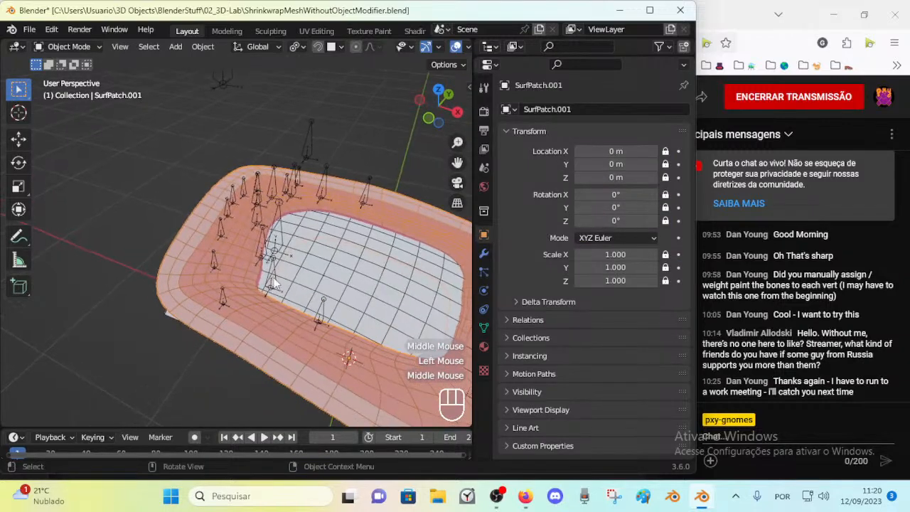
{"action": "left_click", "coordinate": [275, 284]}
{"action": "left_click", "coordinate": [268, 245]}
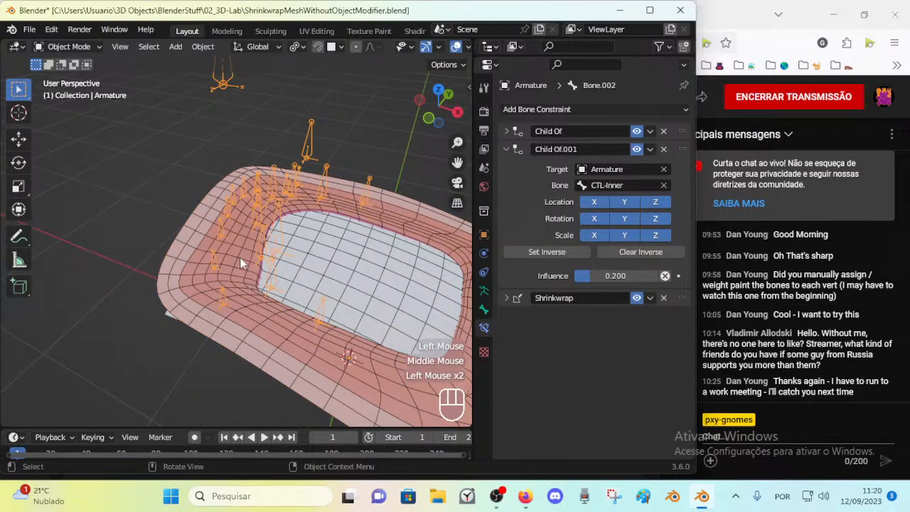
{"action": "middle_click_drag", "start_coordinate": [305, 268], "coordinate": [204, 255]}
{"action": "key", "text": "ctrl+Tab"}
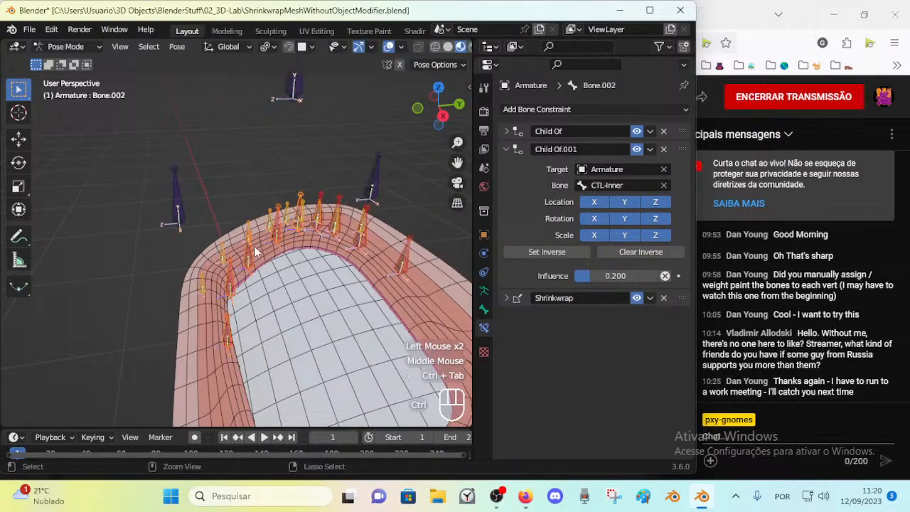
{"action": "key", "text": "ctrl+Tab"}
{"action": "key", "text": "ctrl+Tab"}
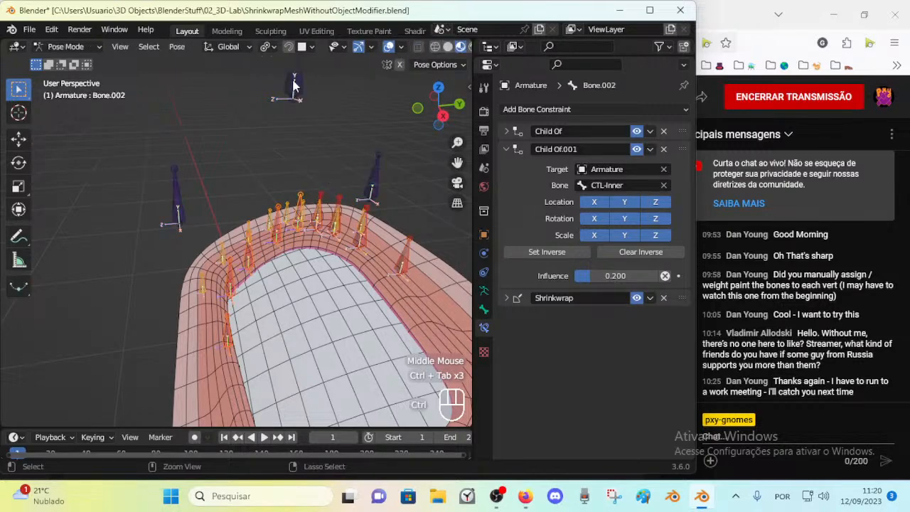
Move CTL-Main down over the eye surface in several moves and expand the Child Of constraint of Bone.007
{"action": "left_click", "coordinate": [293, 86]}
{"action": "key", "text": "g"}
{"action": "left_click", "coordinate": [285, 226]}
{"action": "middle_click_drag", "start_coordinate": [285, 226], "coordinate": [300, 212]}
{"action": "key", "text": "g"}
{"action": "left_click", "coordinate": [262, 208]}
{"action": "key", "text": "g"}
{"action": "left_click", "coordinate": [302, 174]}
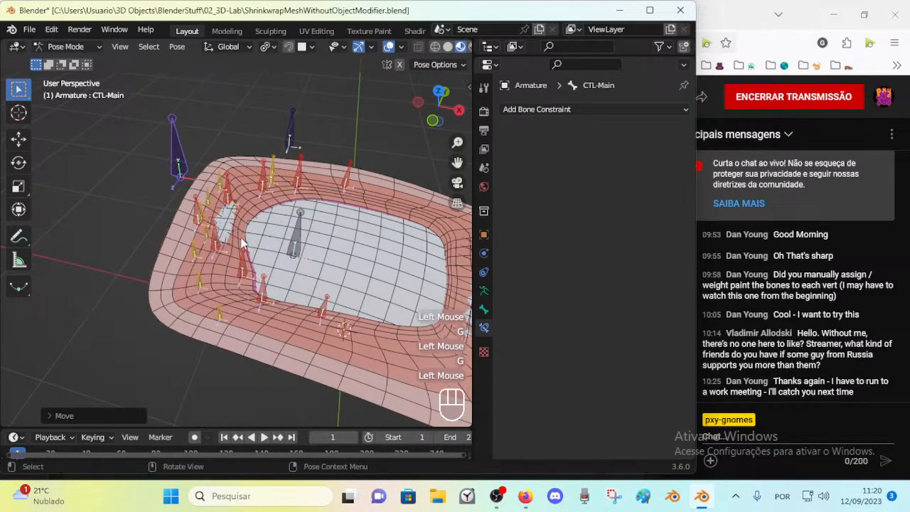
{"action": "left_click", "coordinate": [212, 238]}
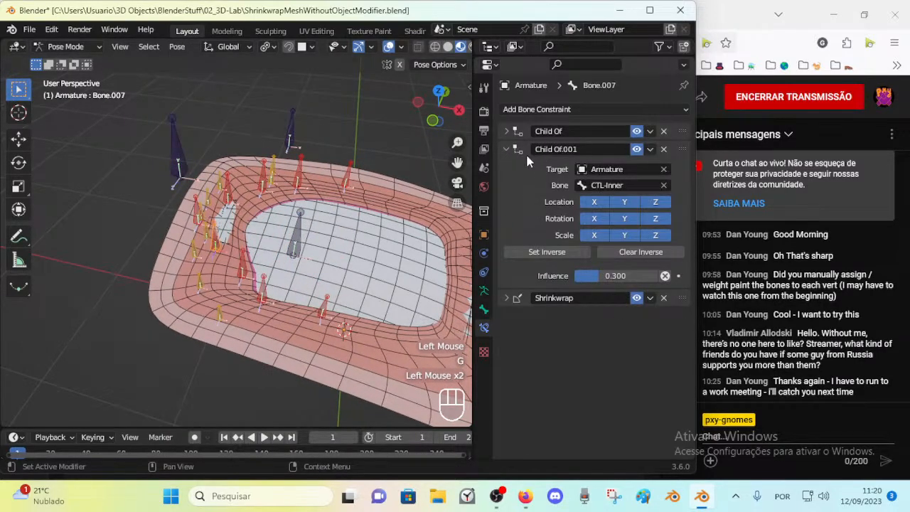
{"action": "left_click", "coordinate": [508, 131]}
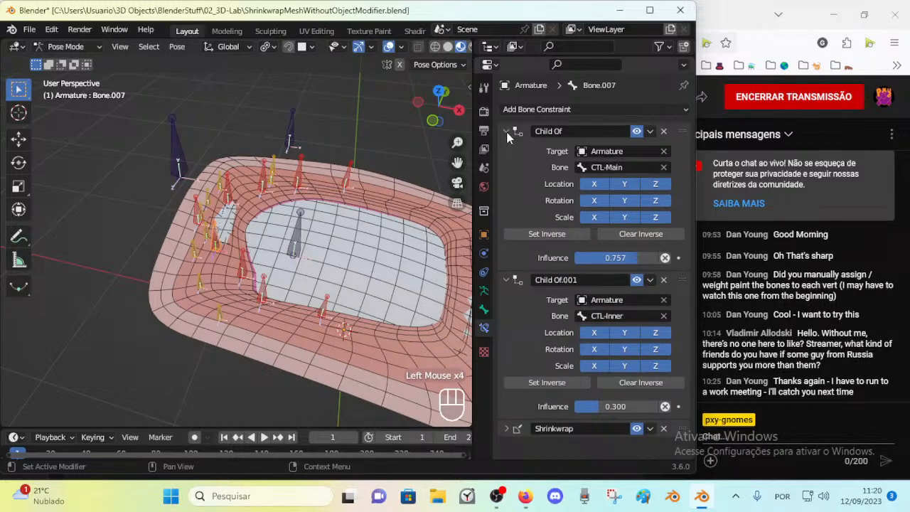
Move CTL-Outer towards the eye opening, then move CTL-Inner twice over the surface
{"action": "left_click", "coordinate": [175, 145]}
{"action": "key", "text": "g"}
{"action": "left_click", "coordinate": [201, 158]}
{"action": "left_click", "coordinate": [301, 226]}
{"action": "key", "text": "g"}
{"action": "left_click", "coordinate": [359, 245]}
{"action": "key", "text": "g"}
{"action": "left_click", "coordinate": [295, 270]}
Look at SurfPatch.001 in Edit Mode and return to Object Mode
{"action": "key", "text": "ctrl+Tab"}
{"action": "double_click", "coordinate": [245, 253]}
{"action": "key", "text": "Tab"}
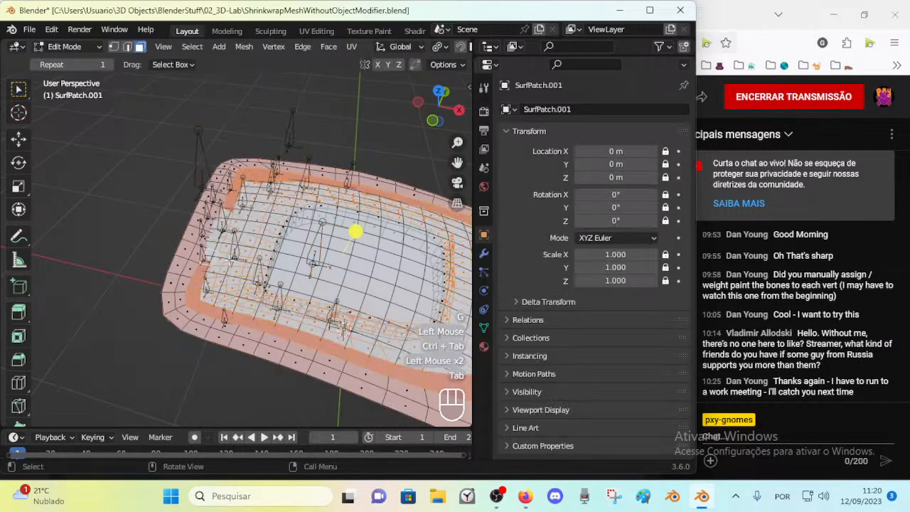
{"action": "scroll", "coordinate": [440, 44], "scroll_direction": "down", "scroll_amount": 2}
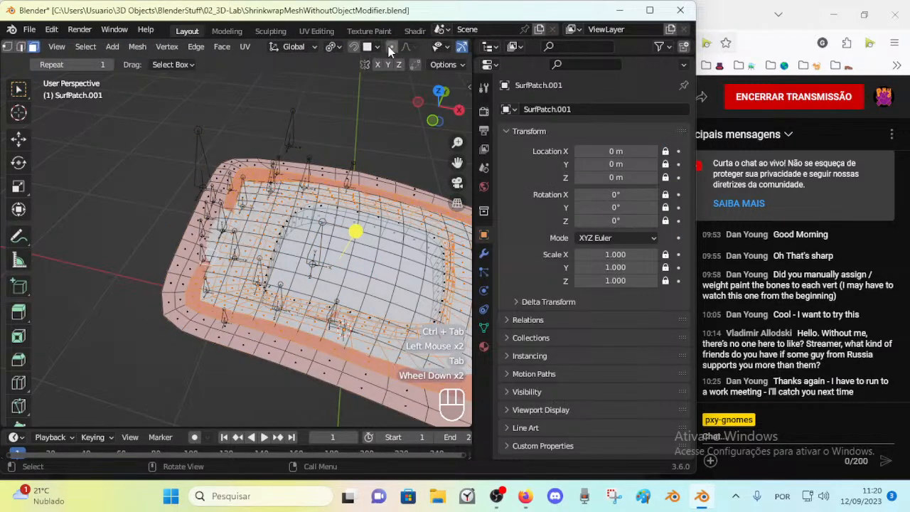
{"action": "key", "text": "Tab"}
Return the Armature to Pose Mode and move CTL-Inner slightly over the surface
{"action": "left_click", "coordinate": [241, 191]}
{"action": "key", "text": "ctrl+Tab"}
{"action": "left_click", "coordinate": [255, 186]}
{"action": "key", "text": "g"}
{"action": "key", "text": "Escape"}
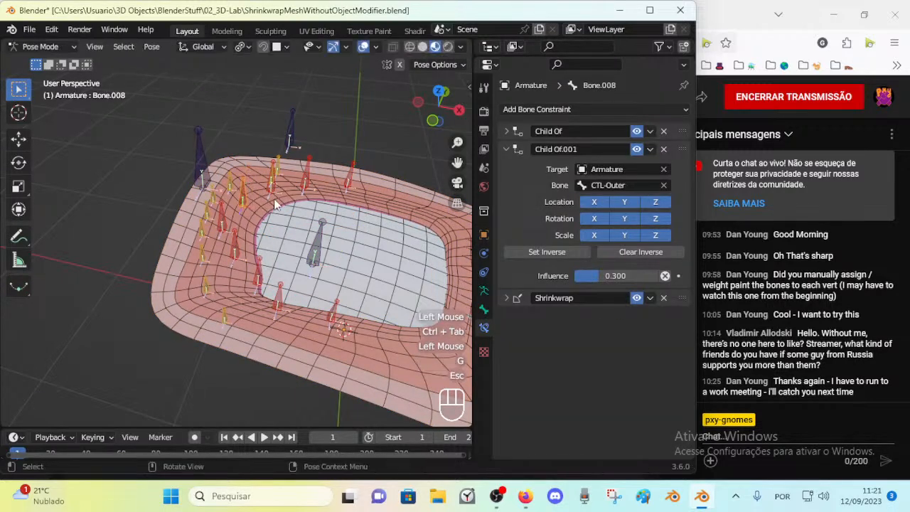
{"action": "double_click", "coordinate": [326, 240]}
{"action": "key", "text": "g"}
{"action": "left_click", "coordinate": [229, 238]}
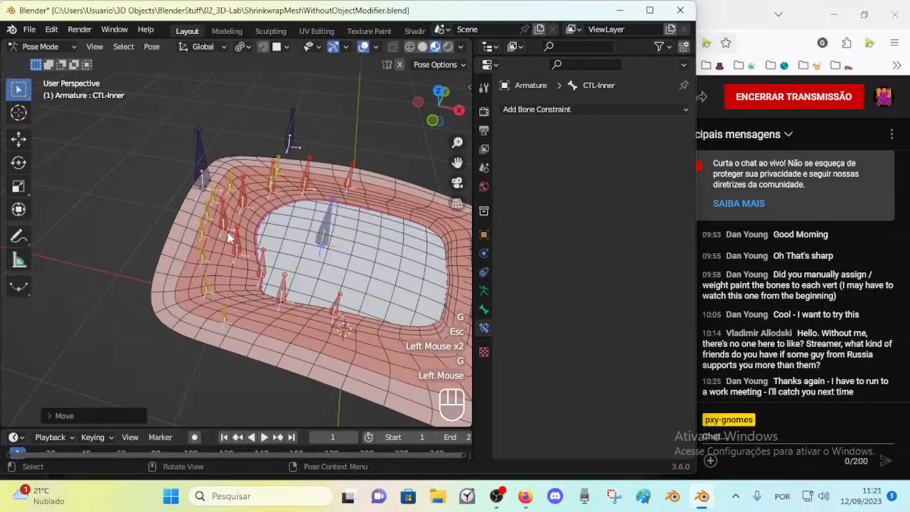
Examine the Child Of constraints that link Bone.002 and Bone.001 to the eyelid controls
{"action": "left_click", "coordinate": [229, 238]}
{"action": "left_click", "coordinate": [506, 149]}
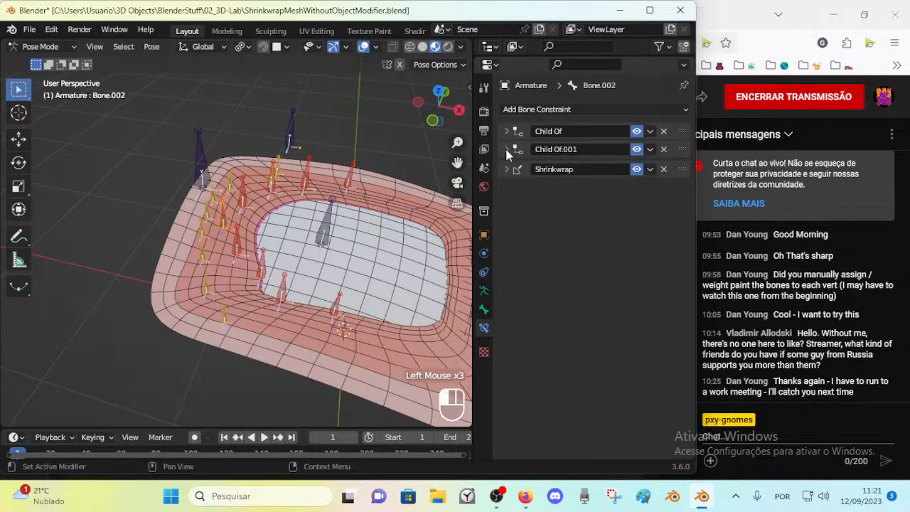
{"action": "mouse_move", "coordinate": [252, 277]}
{"action": "middle_mouse_down"}
{"action": "mouse_move", "coordinate": [235, 263]}
{"action": "mouse_move", "coordinate": [253, 277]}
{"action": "middle_mouse_up"}
{"action": "left_click", "coordinate": [266, 295]}
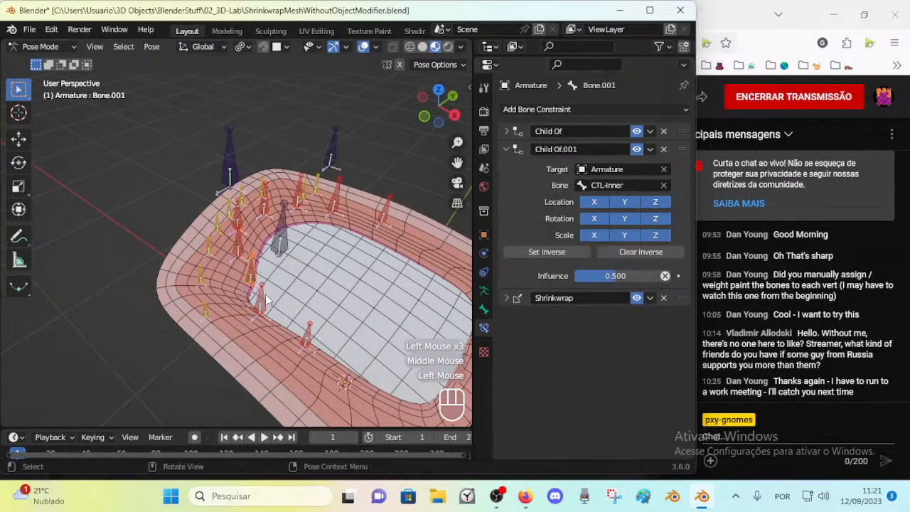
{"action": "left_click", "coordinate": [506, 131]}
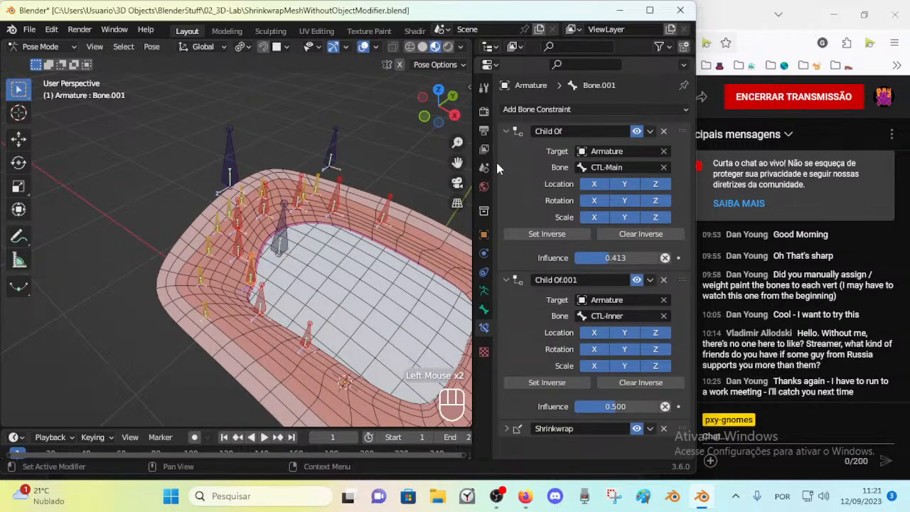
Move Bone.010 and Bone.001 individually outwards from the eyelid's edge
{"action": "middle_click_drag", "start_coordinate": [240, 251], "coordinate": [264, 246]}
{"action": "left_click", "coordinate": [271, 298]}
{"action": "key", "text": "g"}
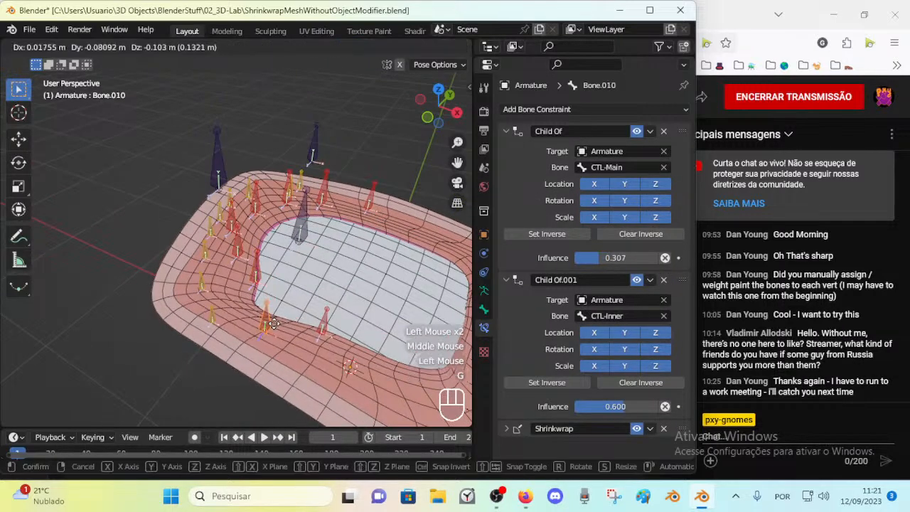
{"action": "left_click", "coordinate": [253, 258]}
{"action": "left_click", "coordinate": [253, 258]}
{"action": "key", "text": "g"}
{"action": "left_click", "coordinate": [241, 269]}
{"action": "left_click", "coordinate": [253, 274]}
{"action": "key", "text": "g"}
{"action": "left_click", "coordinate": [223, 273]}
Move the neighbouring eyelid rim bones one at a time, finishing with Bone.001
{"action": "left_click", "coordinate": [237, 249]}
{"action": "key", "text": "g"}
{"action": "left_click", "coordinate": [229, 237]}
{"action": "left_click", "coordinate": [237, 317]}
{"action": "key", "text": "g"}
{"action": "left_click", "coordinate": [286, 332]}
{"action": "left_click", "coordinate": [230, 280]}
{"action": "key", "text": "g"}
{"action": "left_click", "coordinate": [250, 296]}
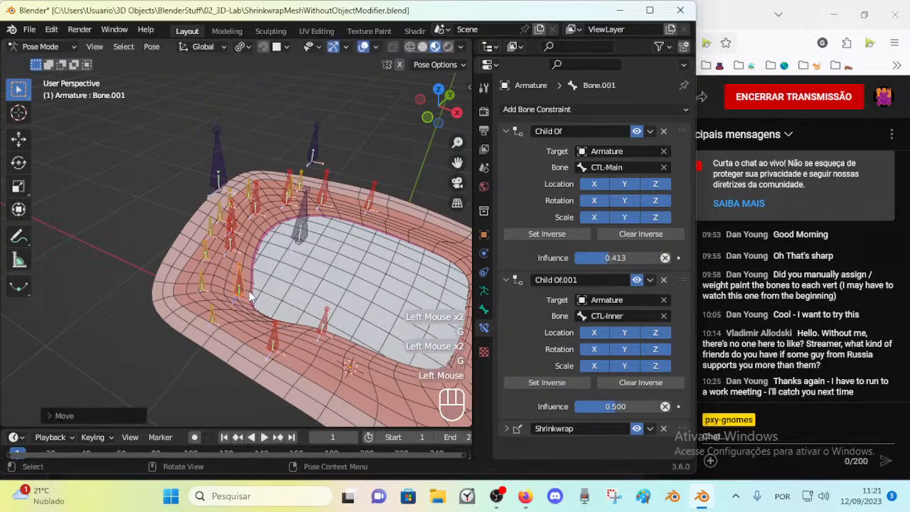
Reposition Bone.010, Bone.012 and their neighbour along the lower rim, then select Bone.001
{"action": "left_click", "coordinate": [329, 361]}
{"action": "left_click", "coordinate": [277, 334]}
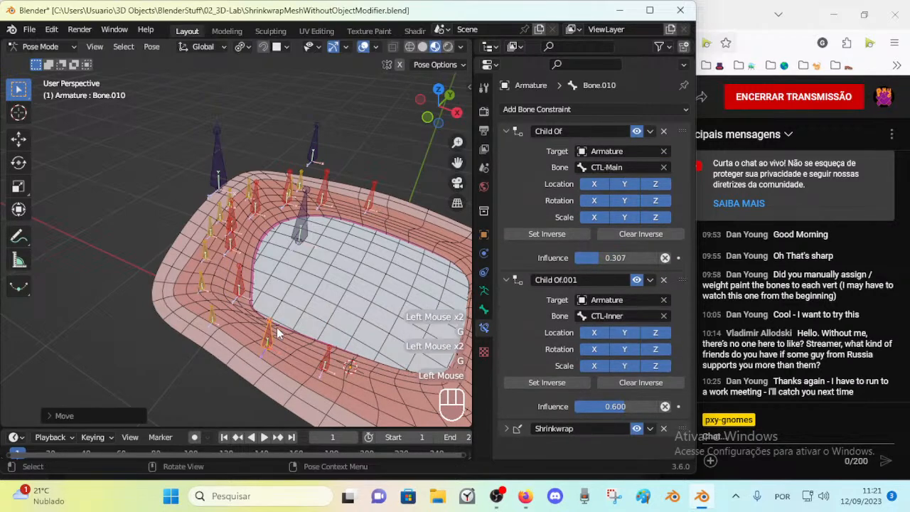
{"action": "left_click", "coordinate": [311, 375]}
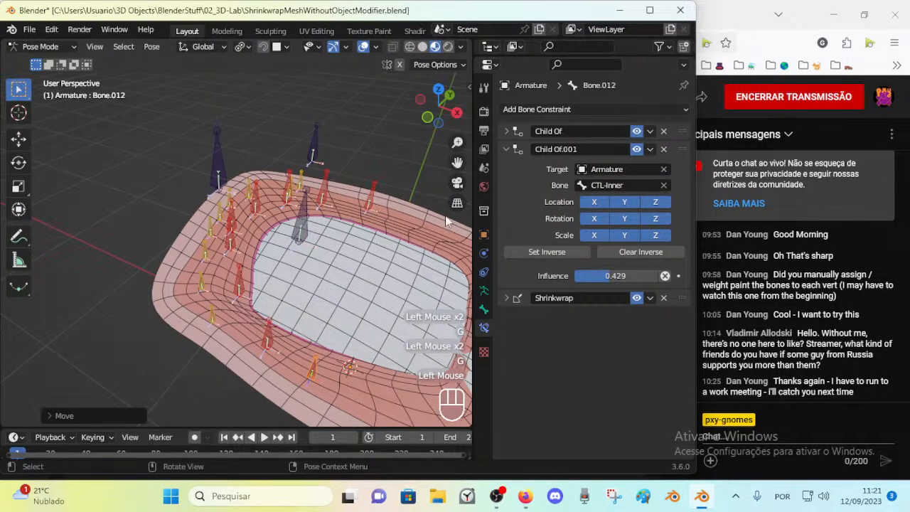
{"action": "left_click", "coordinate": [242, 279]}
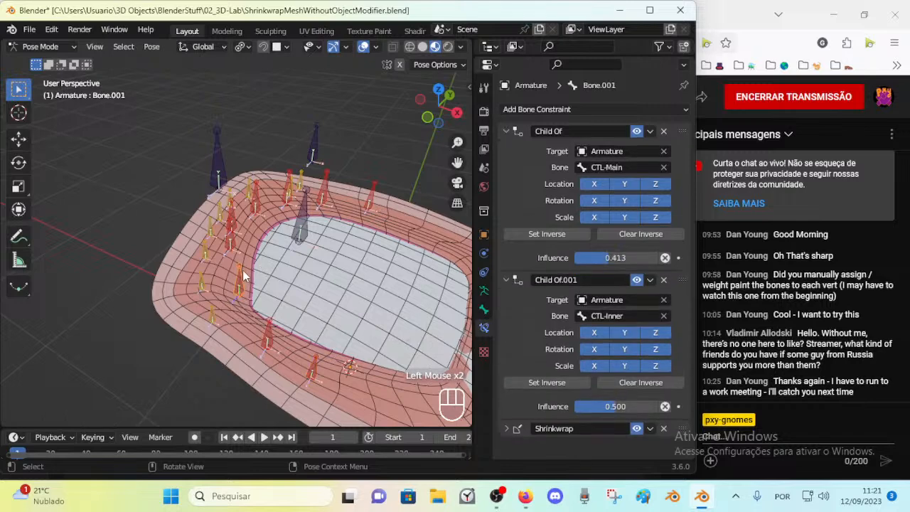
Inspect Bone.001's Shrinkwrap constraint and compare the armature's rest layout in Edit Mode with its posed state
{"action": "left_click", "coordinate": [503, 429]}
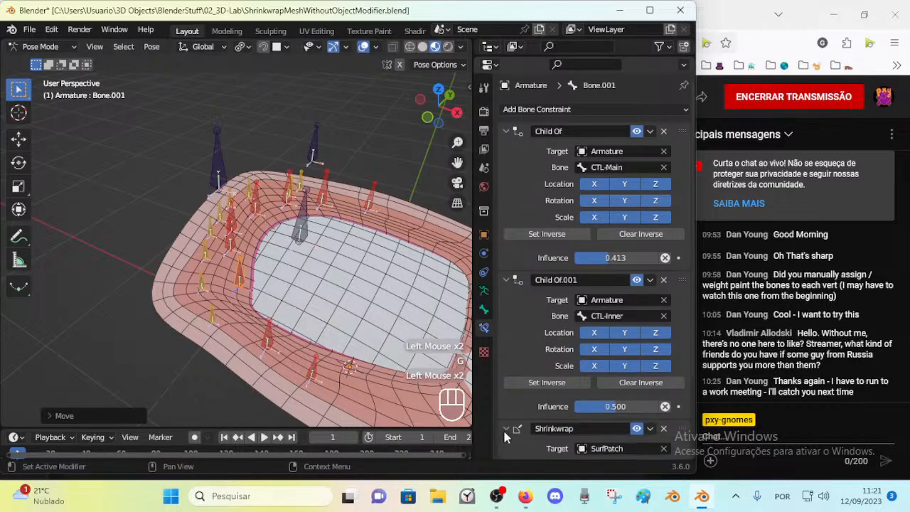
{"action": "left_click", "coordinate": [503, 429]}
{"action": "left_click", "coordinate": [506, 430]}
{"action": "left_click", "coordinate": [507, 430]}
{"action": "middle_click_drag", "start_coordinate": [312, 299], "coordinate": [351, 189]}
{"action": "key", "text": "Tab"}
{"action": "middle_click_drag", "start_coordinate": [321, 237], "coordinate": [165, 278]}
{"action": "middle_click_drag", "start_coordinate": [257, 275], "coordinate": [257, 241]}
{"action": "key", "text": "Tab"}
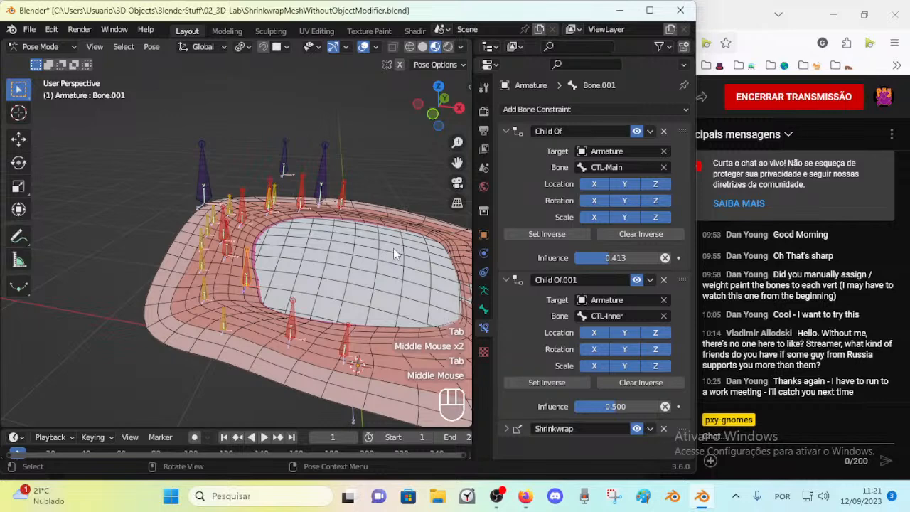
Examine Bone.010's Child Of constraints that link it to CTL-Main and CTL-Inner
{"action": "middle_click_drag", "start_coordinate": [412, 242], "coordinate": [243, 330]}
{"action": "left_click", "coordinate": [249, 332]}
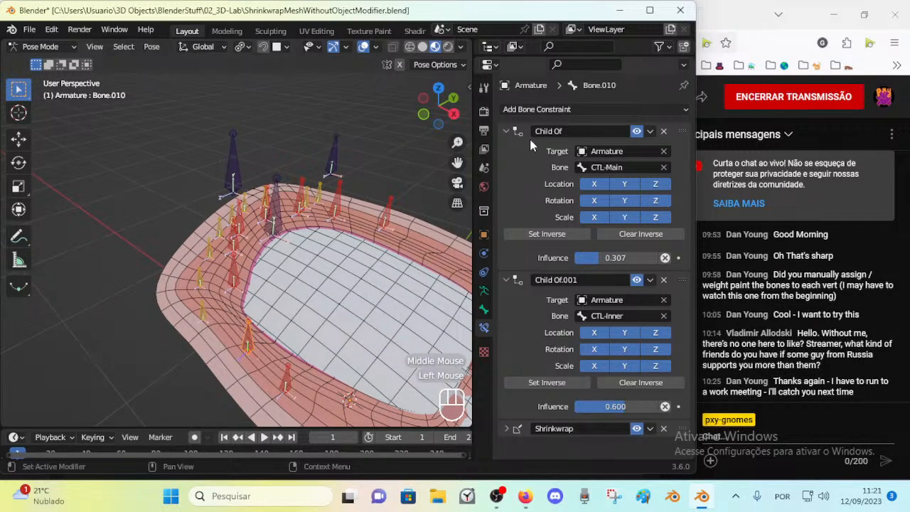
{"action": "middle_click_drag", "start_coordinate": [359, 265], "coordinate": [279, 287]}
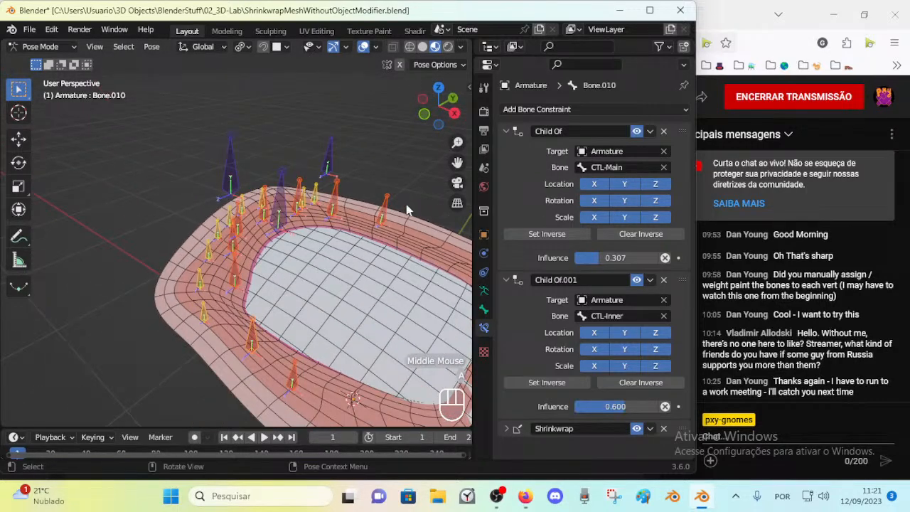
Reposition the CTL-Main control beside the eyelid and try a second move of it from above
{"action": "middle_click_drag", "start_coordinate": [310, 186], "coordinate": [219, 162]}
{"action": "left_click", "coordinate": [204, 178]}
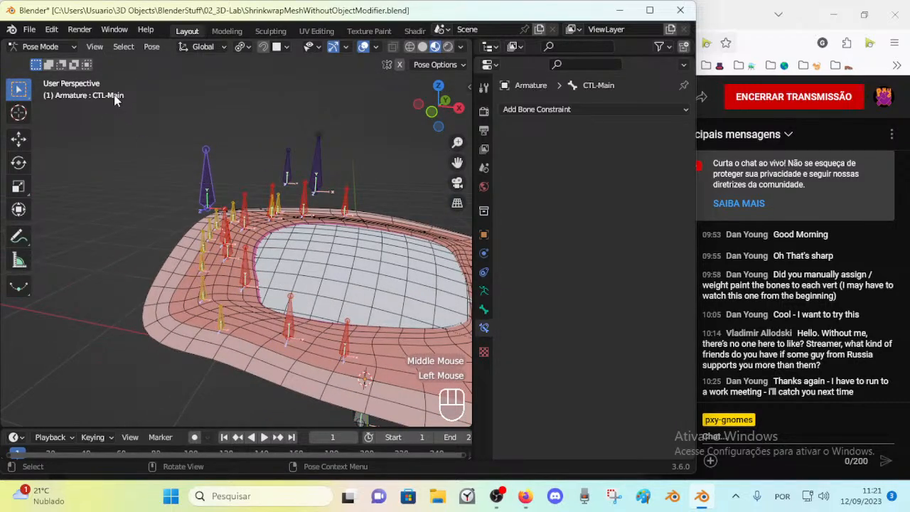
{"action": "middle_click_drag", "start_coordinate": [116, 100], "coordinate": [171, 142]}
{"action": "key", "text": "g"}
{"action": "left_click", "coordinate": [233, 196]}
{"action": "middle_click_drag", "start_coordinate": [231, 201], "coordinate": [244, 290]}
{"action": "key", "text": "g"}
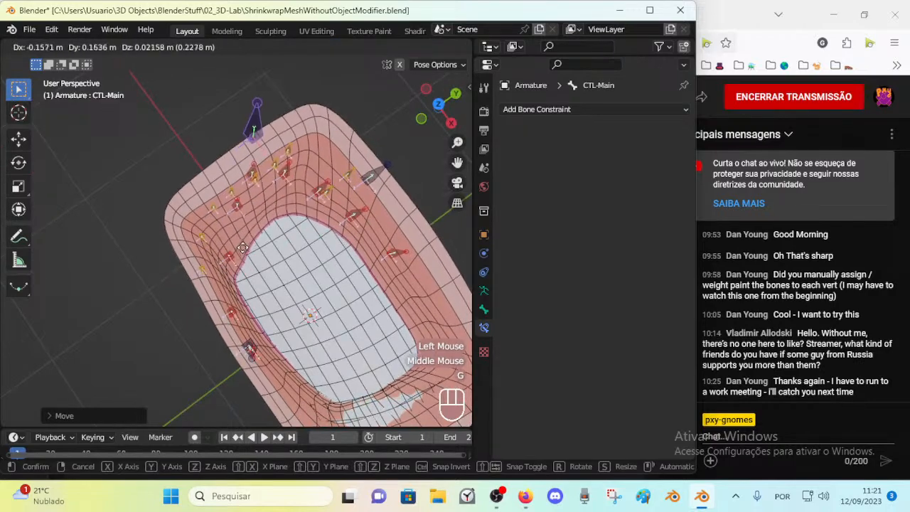
{"action": "key", "text": "Escape"}
Try moving CTL-Inner and CTL-Main in alternation, cancelling each move
{"action": "middle_click_drag", "start_coordinate": [242, 248], "coordinate": [318, 251]}
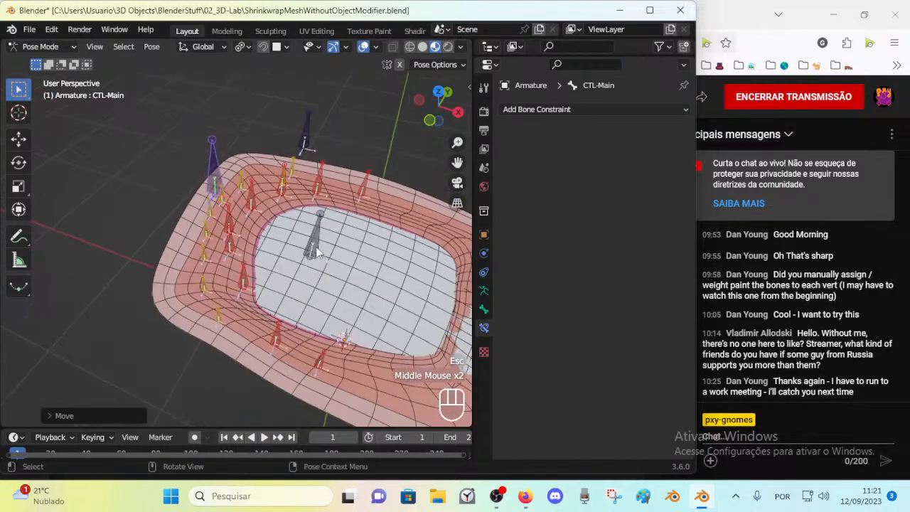
{"action": "left_click", "coordinate": [315, 250]}
{"action": "key", "text": "g"}
{"action": "key", "text": "Escape"}
{"action": "left_click", "coordinate": [203, 178]}
{"action": "key", "text": "g"}
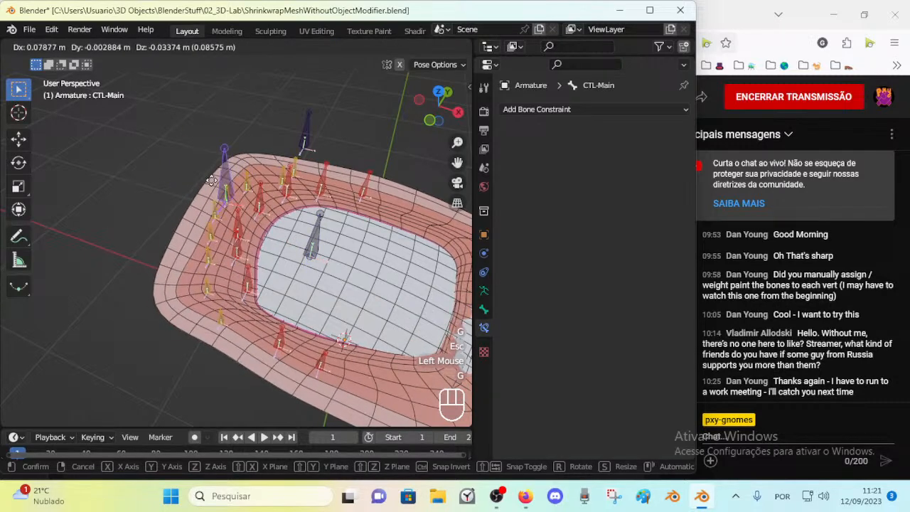
{"action": "key", "text": "Escape"}
{"action": "left_click", "coordinate": [315, 250]}
{"action": "key", "text": "g"}
{"action": "key", "text": "Escape"}
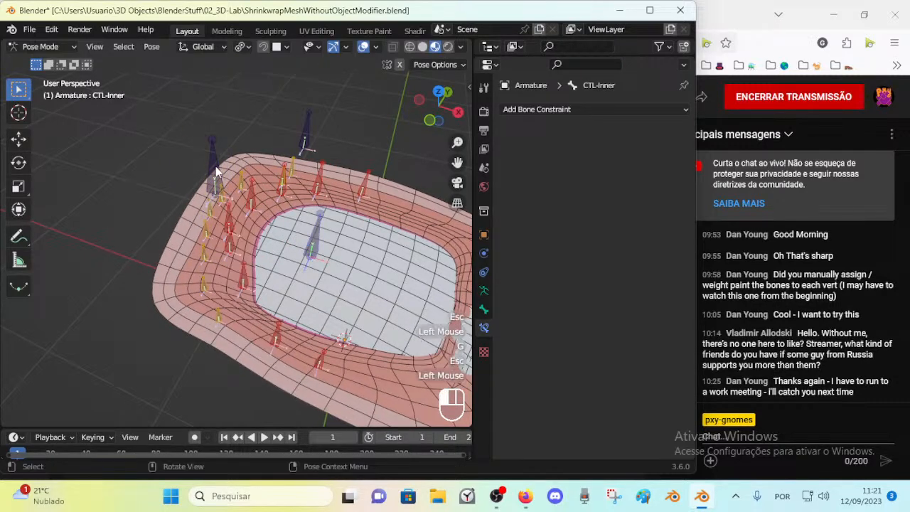
Try moving CTL-Main alone and all three eyelid controls together, cancelling both moves
{"action": "left_click", "coordinate": [310, 241], "text": "shift"}
{"action": "left_click", "coordinate": [206, 170]}
{"action": "key", "text": "g"}
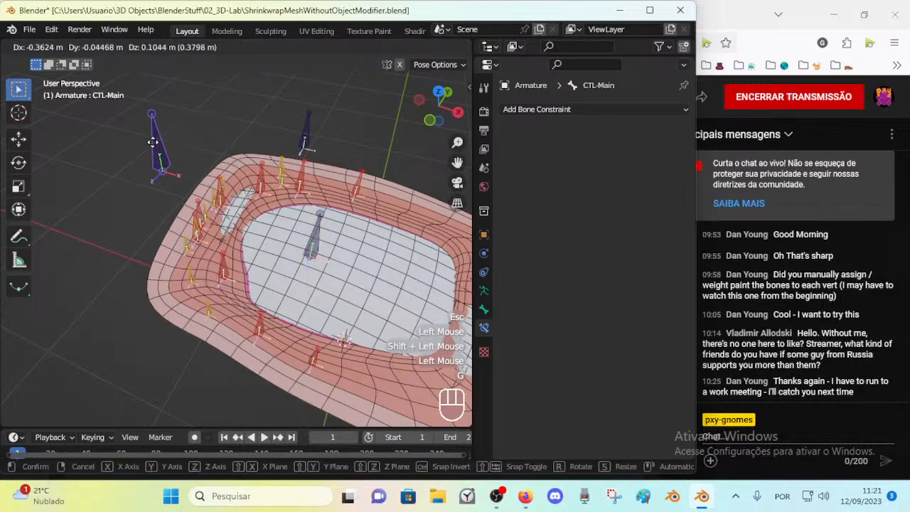
{"action": "key", "text": "Escape"}
{"action": "left_click", "coordinate": [299, 140], "text": "shift"}
{"action": "key", "text": "g"}
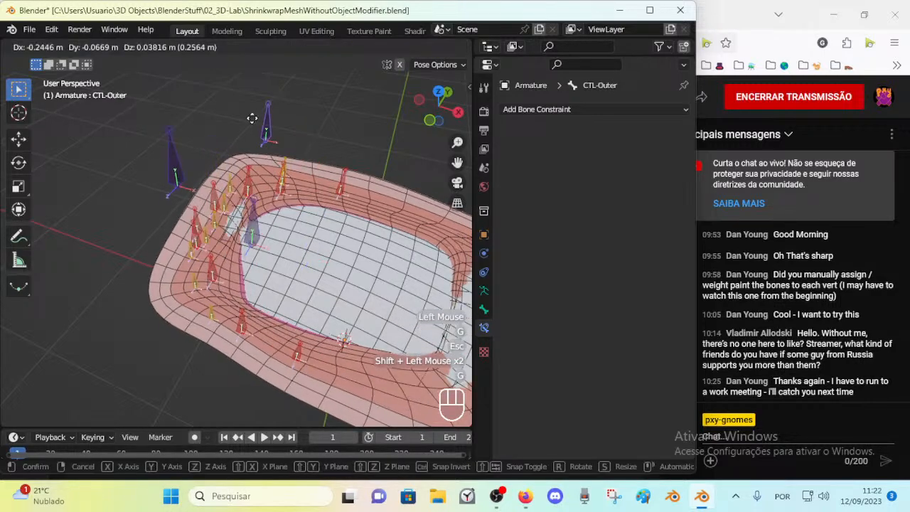
{"action": "key", "text": "Escape"}
Reposition CTL-Inner and CTL-Outer individually around the eyelid's rim
{"action": "double_click", "coordinate": [313, 241]}
{"action": "key", "text": "g"}
{"action": "left_click", "coordinate": [225, 288]}
{"action": "key", "text": "g"}
{"action": "left_click", "coordinate": [187, 251]}
{"action": "double_click", "coordinate": [307, 142]}
{"action": "middle_click_drag", "start_coordinate": [307, 142], "coordinate": [334, 200]}
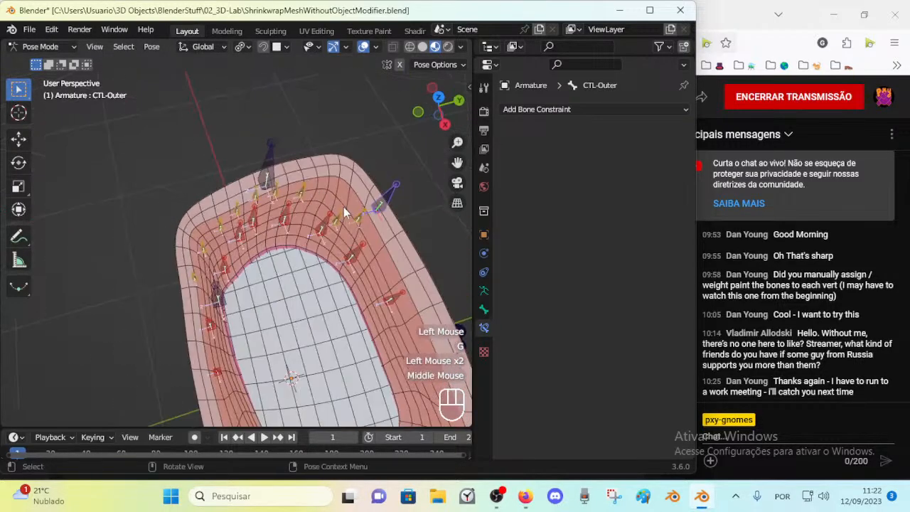
{"action": "key", "text": "g"}
{"action": "left_click", "coordinate": [368, 213]}
Examine the constraints of Bone.001, Bone.015 and Bone.006 alongside the CTL-Inner and CTL-Outer controls
{"action": "middle_click_drag", "start_coordinate": [321, 253], "coordinate": [362, 217]}
{"action": "left_click", "coordinate": [289, 226]}
{"action": "middle_click_drag", "start_coordinate": [289, 225], "coordinate": [269, 238]}
{"action": "left_click", "coordinate": [254, 331]}
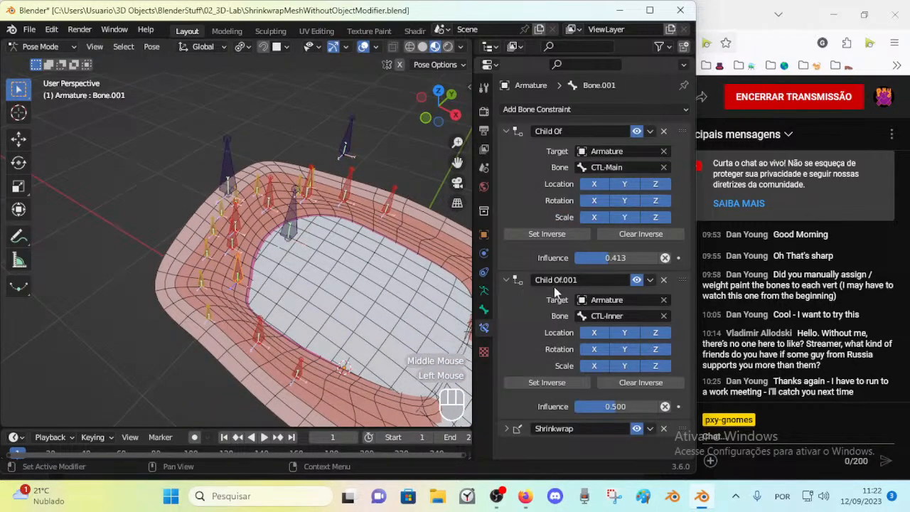
{"action": "left_click", "coordinate": [289, 227]}
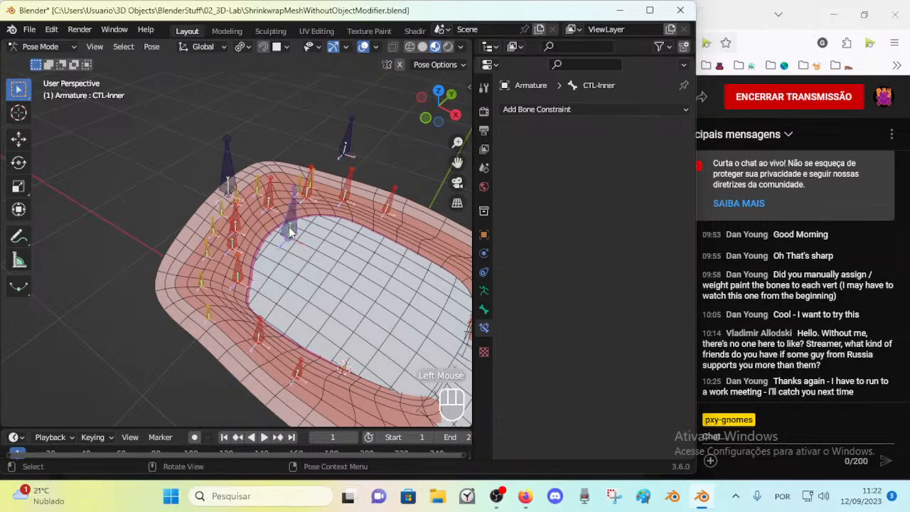
{"action": "left_click", "coordinate": [342, 145]}
{"action": "left_click", "coordinate": [351, 178]}
{"action": "left_click", "coordinate": [311, 179]}
{"action": "left_click", "coordinate": [341, 145]}
{"action": "middle_click_drag", "start_coordinate": [339, 146], "coordinate": [311, 178]}
{"action": "left_click", "coordinate": [314, 157]}
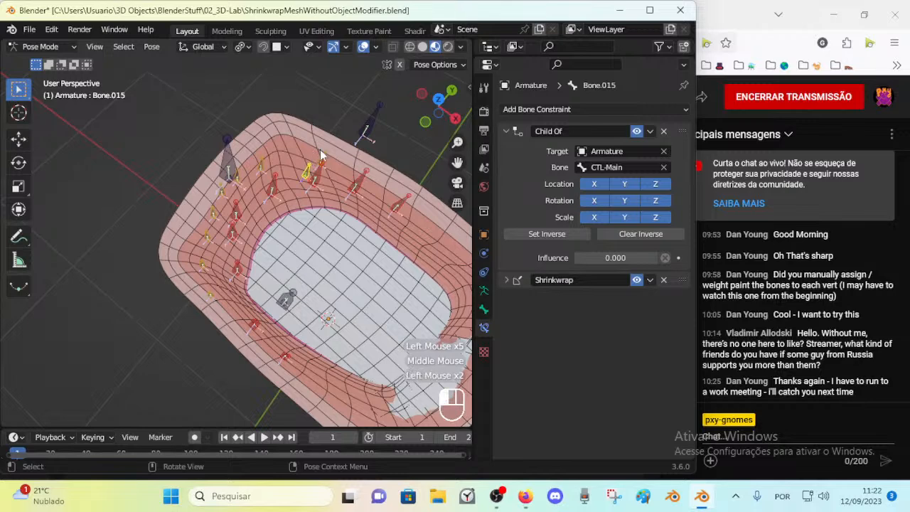
{"action": "left_click", "coordinate": [268, 158]}
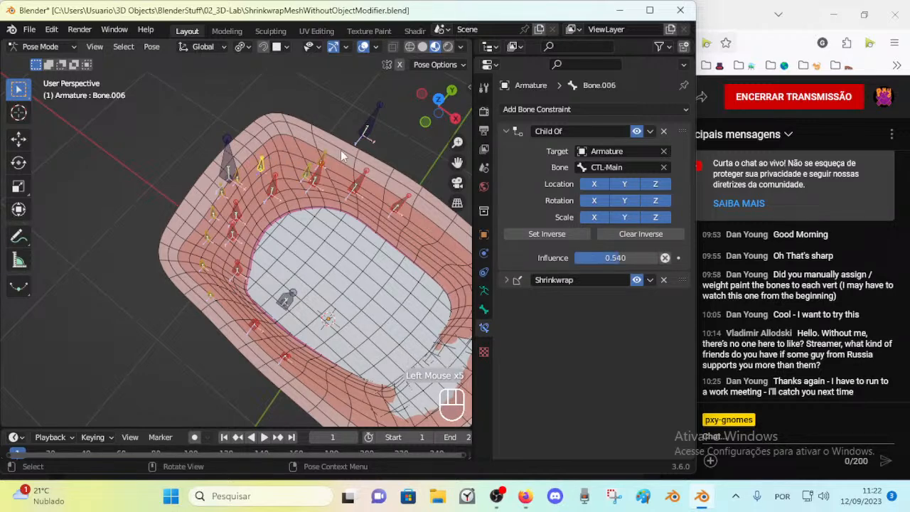
{"action": "left_click", "coordinate": [373, 125]}
Select all the armature's bones and clear their pose locations
{"action": "key", "text": "a"}
{"action": "key", "text": "alt+g"}
{"action": "key", "text": "alt+g"}
{"action": "middle_click_drag", "start_coordinate": [314, 312], "coordinate": [320, 309]}
Move CTL-Main outwards from its rest position to open the eyelid
{"action": "left_click", "coordinate": [290, 197]}
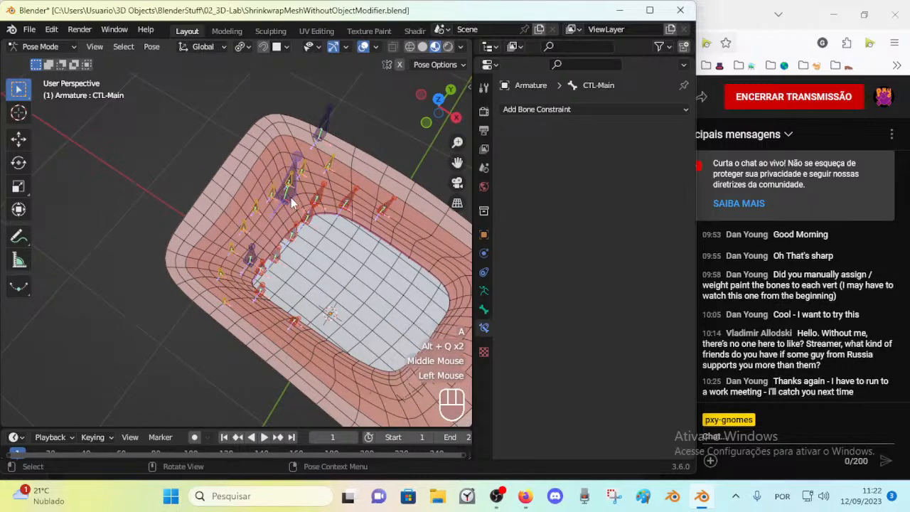
{"action": "key", "text": "g"}
{"action": "left_click", "coordinate": [256, 171]}
{"action": "key", "text": "g"}
{"action": "left_click", "coordinate": [307, 191]}
Examine the Child Of influences of Bone.007, Bone.010 and Bone.009 along the eyelid's rim
{"action": "left_click", "coordinate": [301, 194]}
{"action": "left_click", "coordinate": [276, 198]}
{"action": "left_click", "coordinate": [275, 210]}
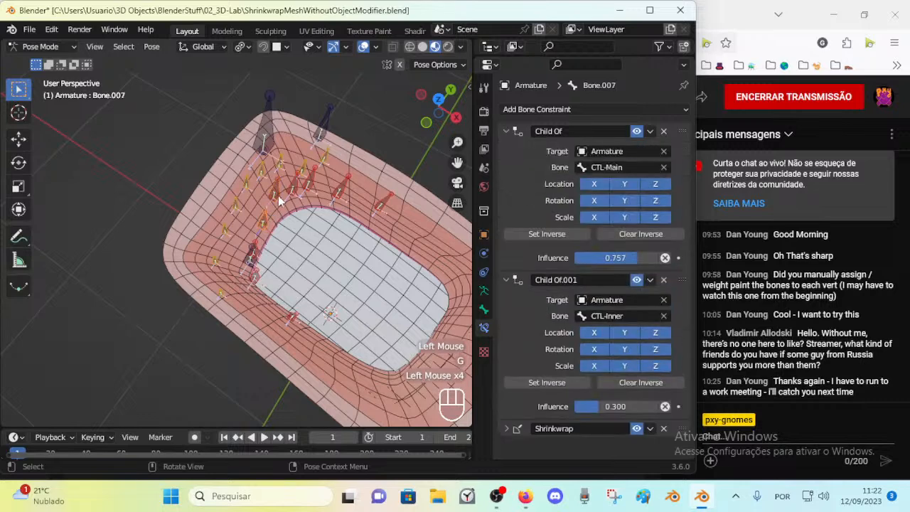
{"action": "left_click", "coordinate": [275, 210]}
{"action": "middle_click_drag", "start_coordinate": [267, 279], "coordinate": [257, 264]}
{"action": "left_click", "coordinate": [258, 279]}
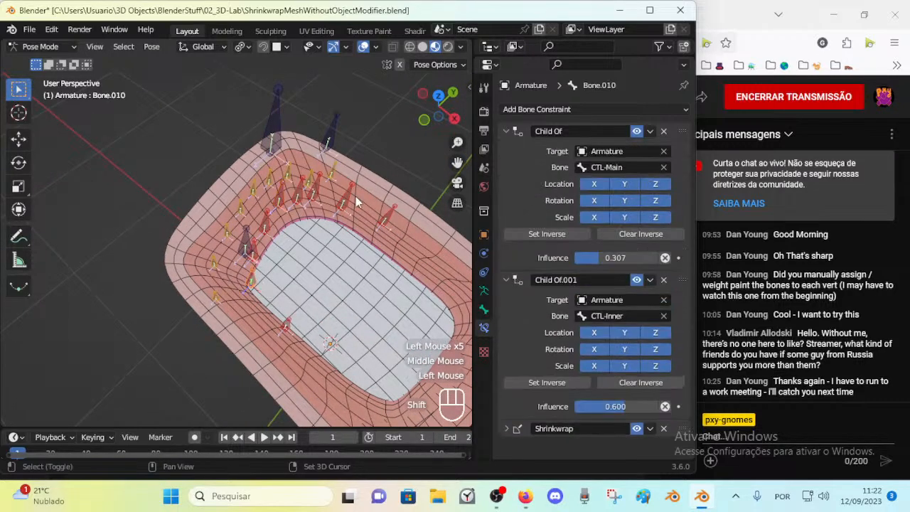
{"action": "left_click", "coordinate": [357, 201], "text": "shift"}
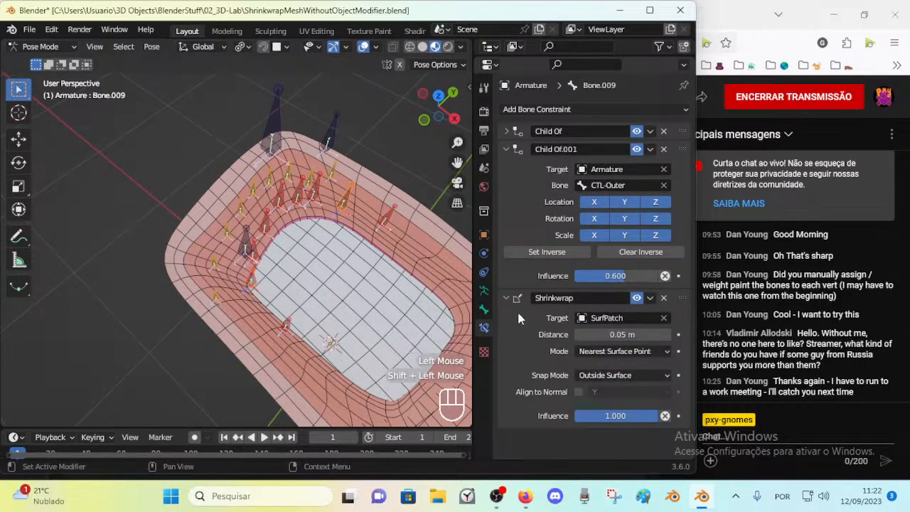
Inspect Bone.011's Child Of constraint to CTL-Outer and the matching bone on the opposite side of the rim
{"action": "middle_click_drag", "start_coordinate": [311, 278], "coordinate": [262, 236]}
{"action": "key", "text": "alt+a"}
{"action": "left_click", "coordinate": [389, 258]}
{"action": "left_click", "coordinate": [231, 335], "text": "shift"}
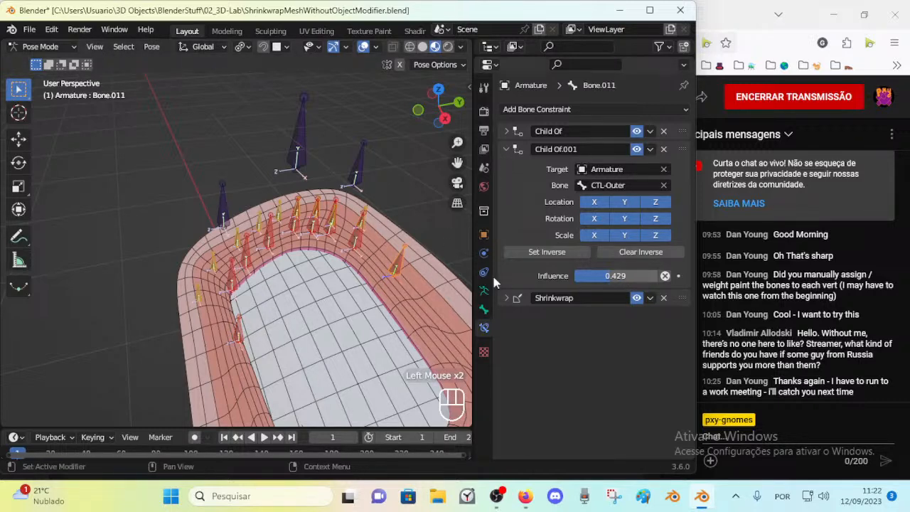
Compare the CTL-Main, CTL-Inner and CTL-Outer influences of Bone.009 and Bone.010, expanding Bone.009's first Child Of constraint
{"action": "left_click", "coordinate": [356, 245]}
{"action": "left_click", "coordinate": [233, 290]}
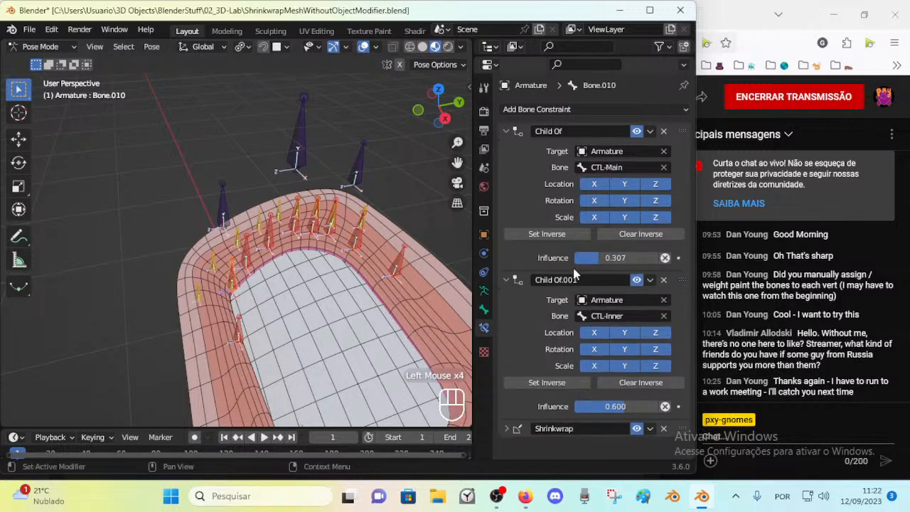
{"action": "left_click", "coordinate": [363, 244]}
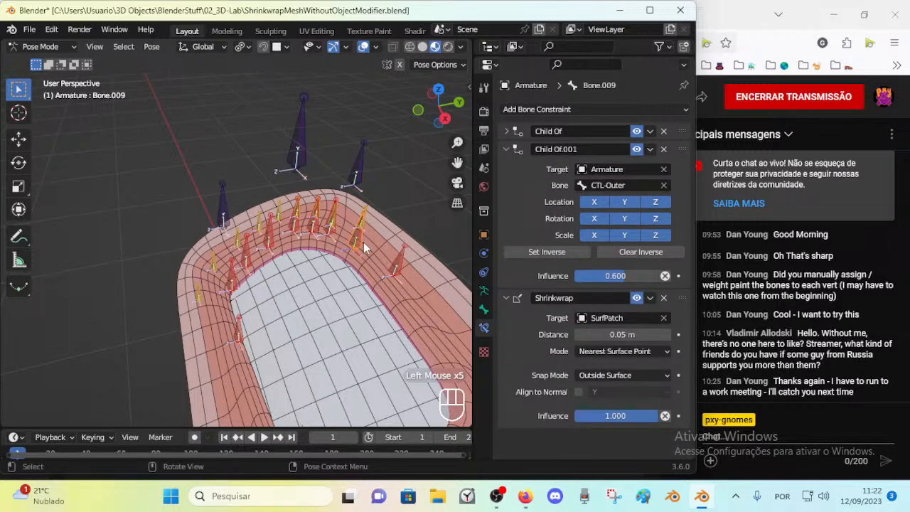
{"action": "middle_click_drag", "start_coordinate": [365, 243], "coordinate": [384, 242]}
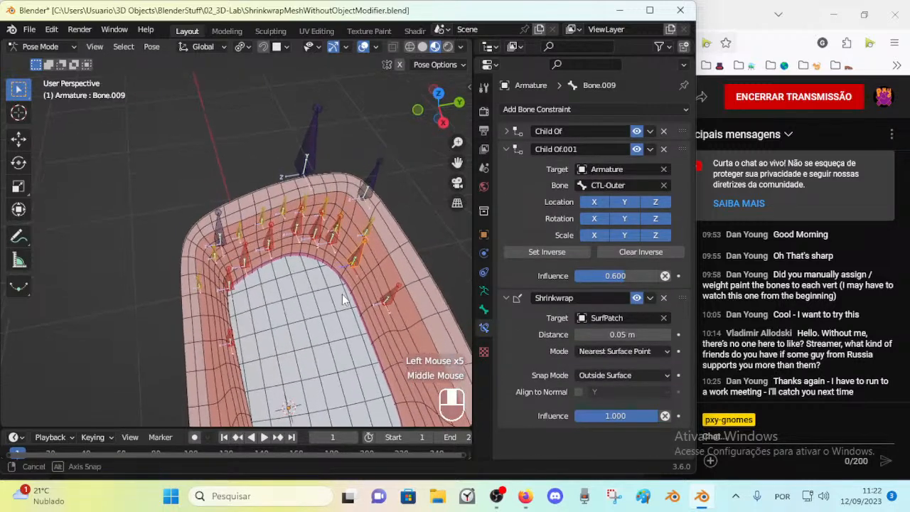
{"action": "left_click", "coordinate": [505, 131]}
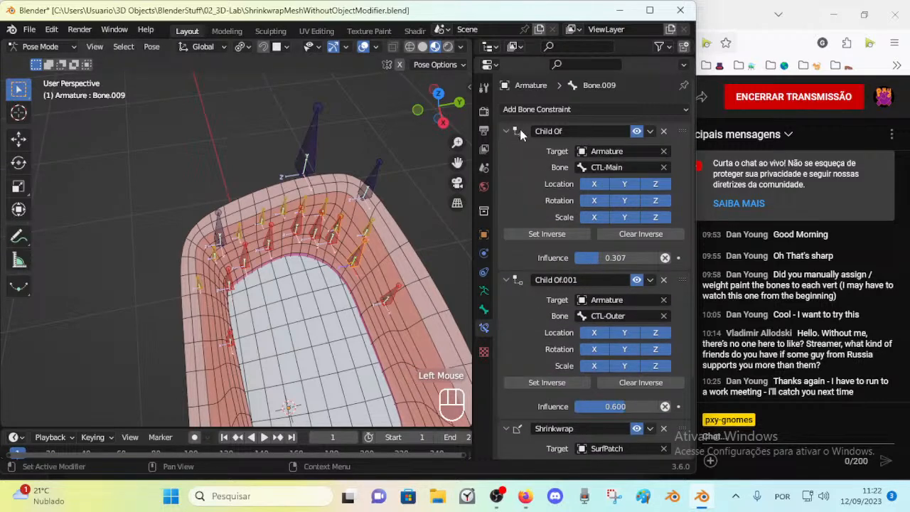
{"action": "left_click", "coordinate": [225, 284]}
{"action": "left_click", "coordinate": [358, 262]}
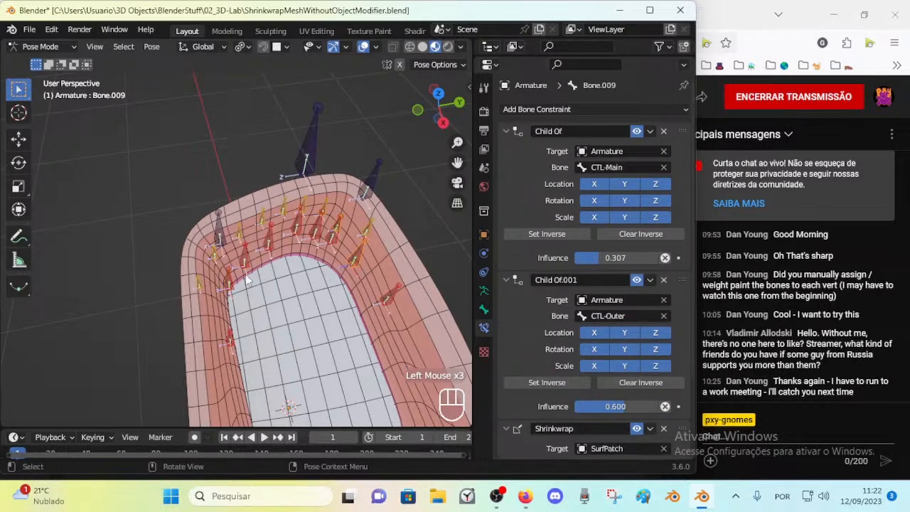
Expand Bone.003's first Child Of constraint and compare its CTL-Main influence with the matching bone across the rim
{"action": "left_click", "coordinate": [348, 241]}
{"action": "left_click", "coordinate": [339, 238], "text": "shift"}
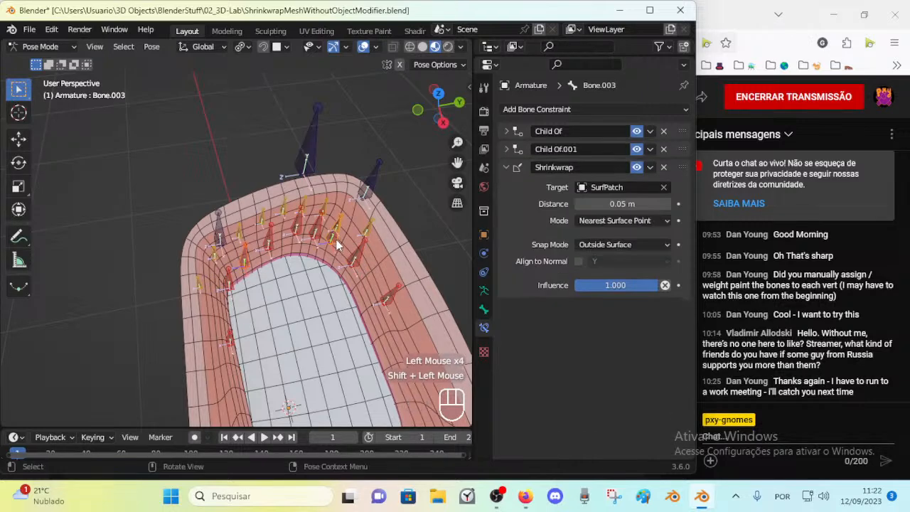
{"action": "left_click", "coordinate": [332, 250]}
{"action": "left_click", "coordinate": [517, 133]}
{"action": "left_click", "coordinate": [249, 260]}
{"action": "left_click", "coordinate": [339, 238]}
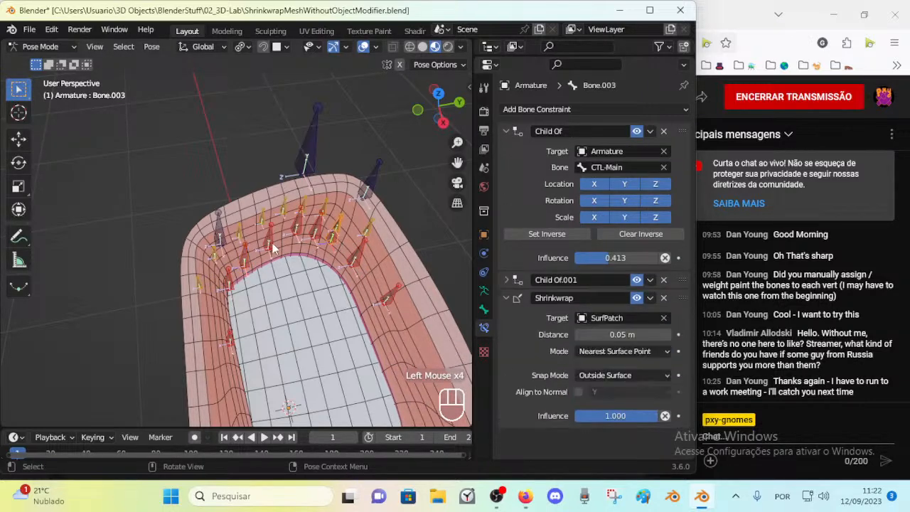
Examine the CTL-Main influence in the Child Of constraints of Bone.008 and Bone.002
{"action": "left_click", "coordinate": [316, 238]}
{"action": "left_click", "coordinate": [305, 142]}
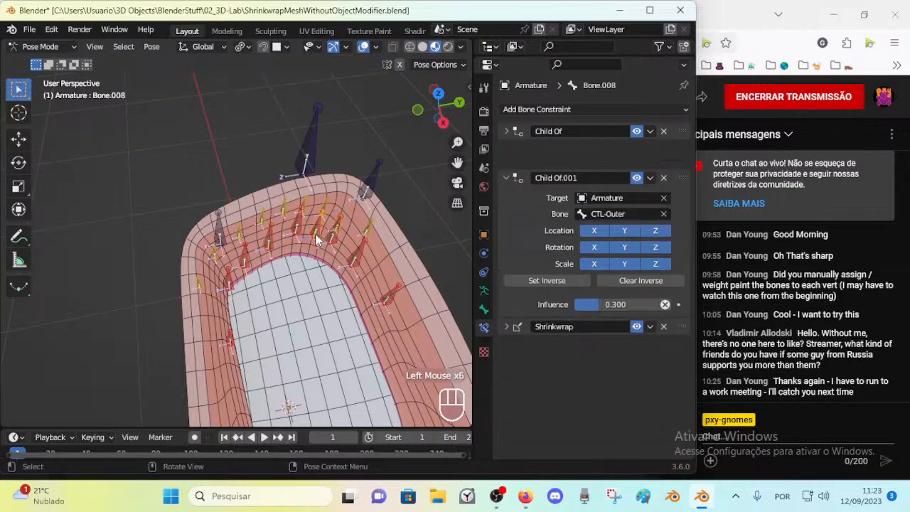
{"action": "left_click", "coordinate": [504, 132]}
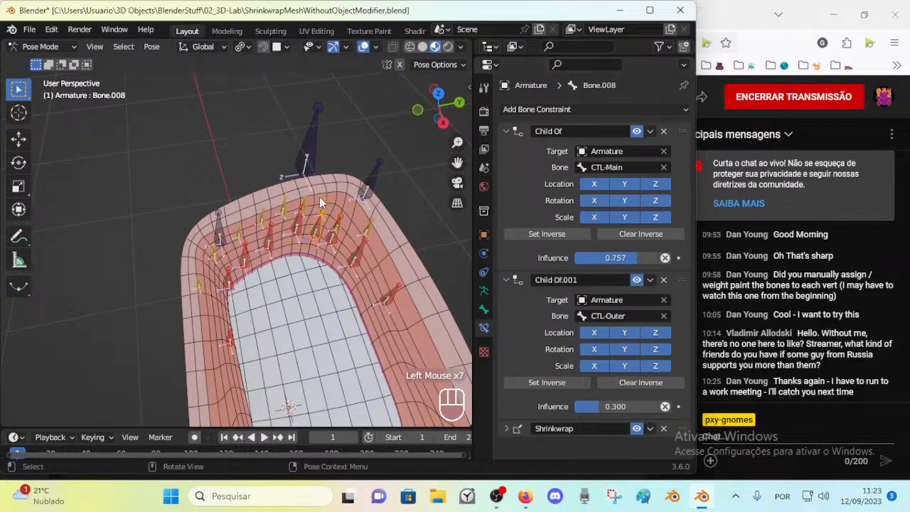
{"action": "left_click", "coordinate": [297, 226]}
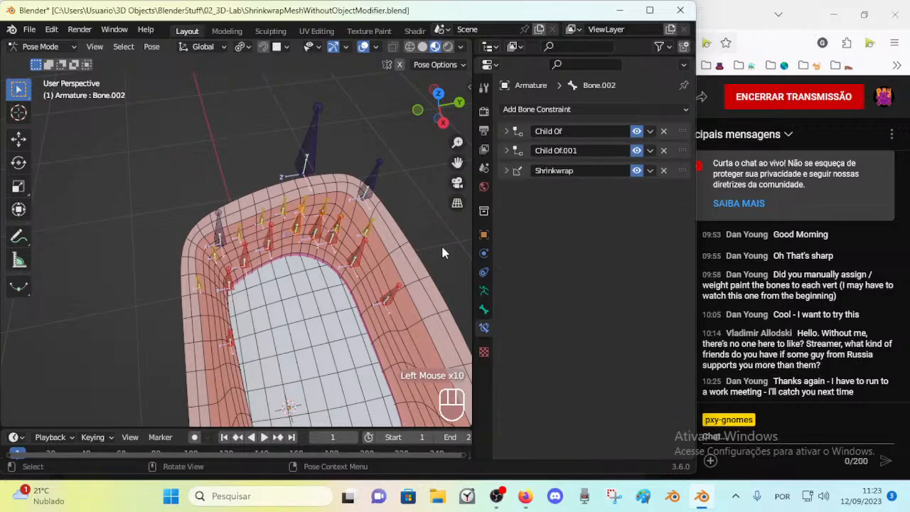
{"action": "left_click", "coordinate": [506, 131]}
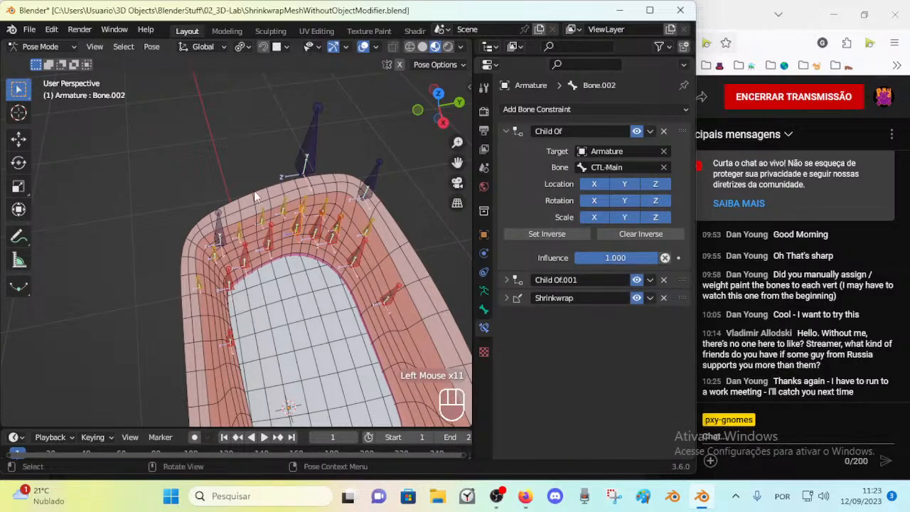
Move CTL-Main inwards over the eyelid's rim and save the file
{"action": "left_click", "coordinate": [311, 132]}
{"action": "key", "text": "g"}
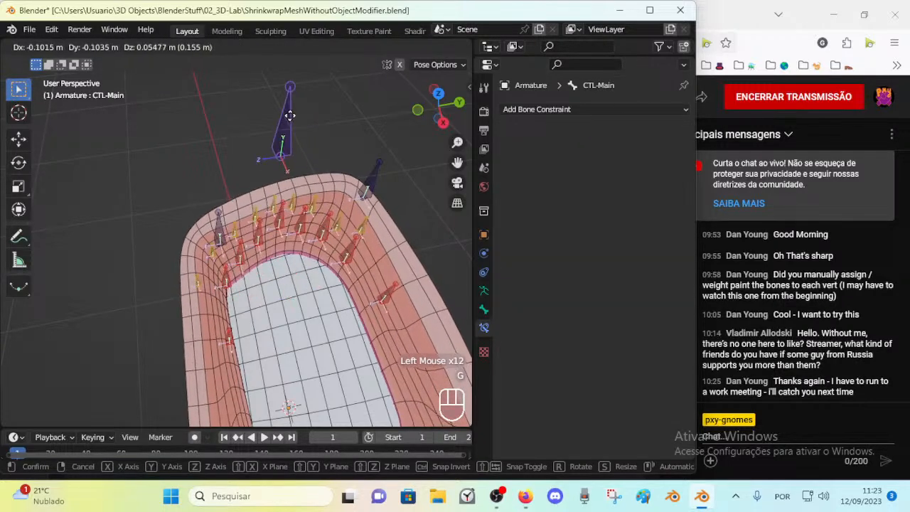
{"action": "left_click", "coordinate": [257, 250]}
{"action": "key", "text": "g"}
{"action": "left_click", "coordinate": [290, 281]}
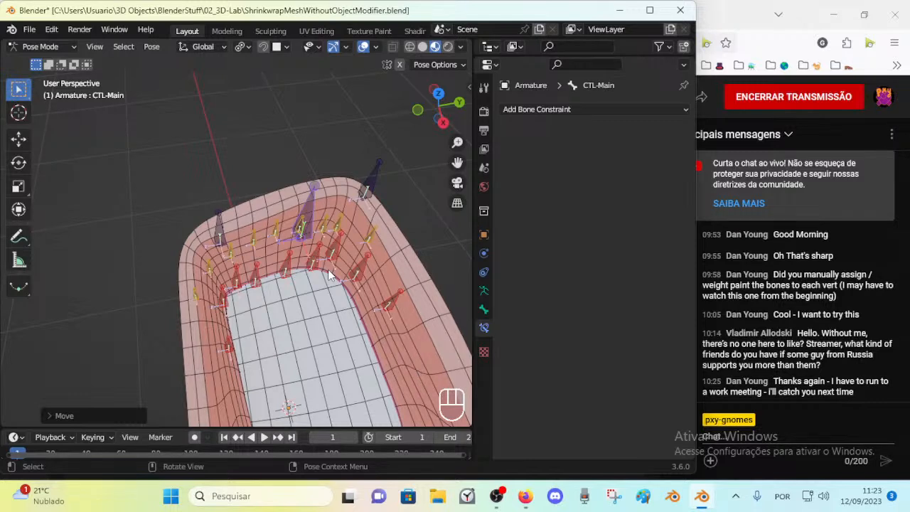
{"action": "key", "text": "ctrl+s"}
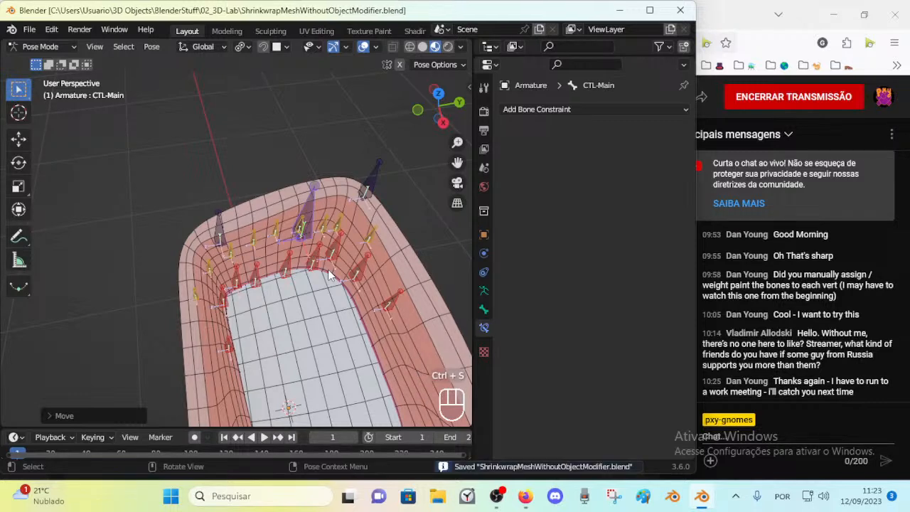
Open ShrinkwrapMeshWithoutObjectModifier2.blend without saving the current file, and put its armature in Pose Mode
{"action": "key", "text": "ctrl+Tab"}
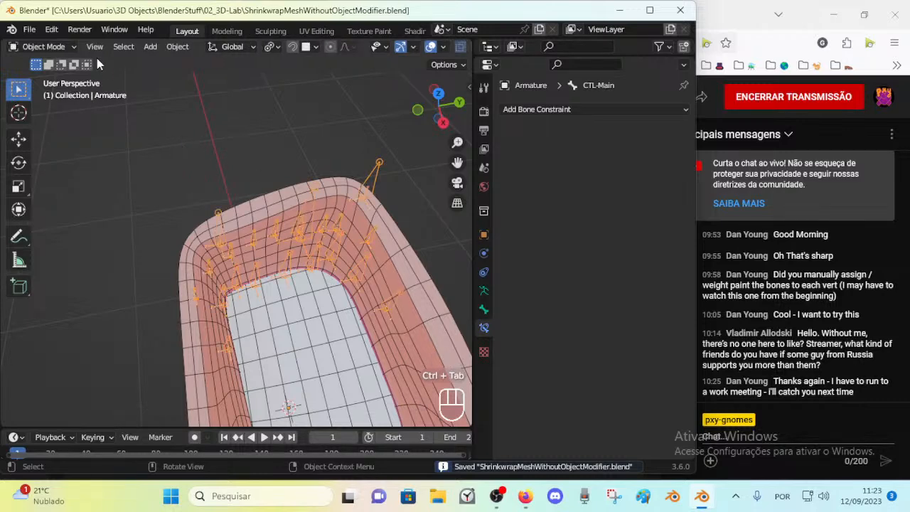
{"action": "left_click", "coordinate": [29, 30]}
{"action": "left_click", "coordinate": [39, 59]}
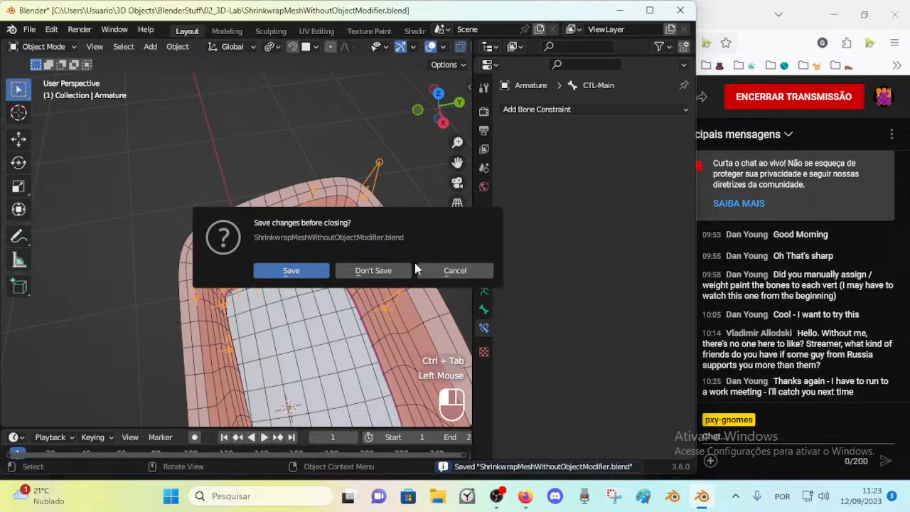
{"action": "left_click", "coordinate": [380, 270]}
{"action": "left_click", "coordinate": [29, 30]}
{"action": "left_click", "coordinate": [40, 59]}
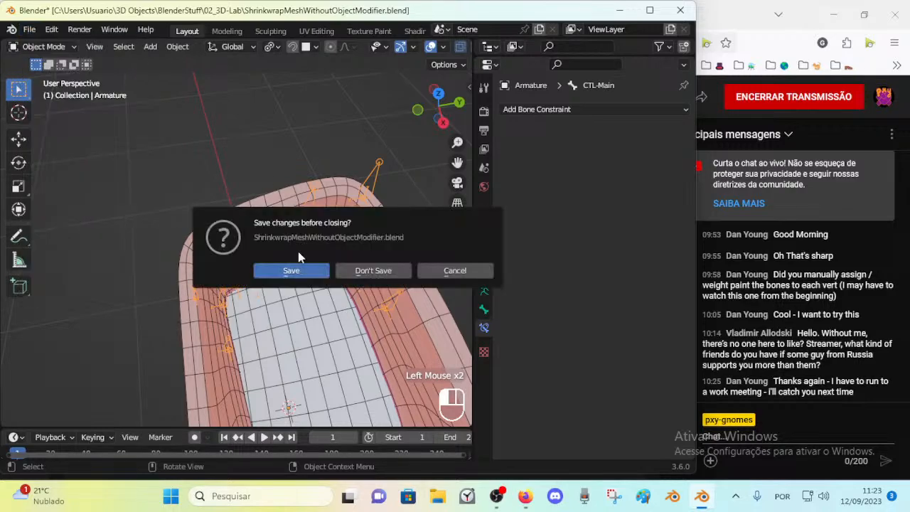
{"action": "left_click", "coordinate": [361, 274]}
{"action": "double_click", "coordinate": [242, 153]}
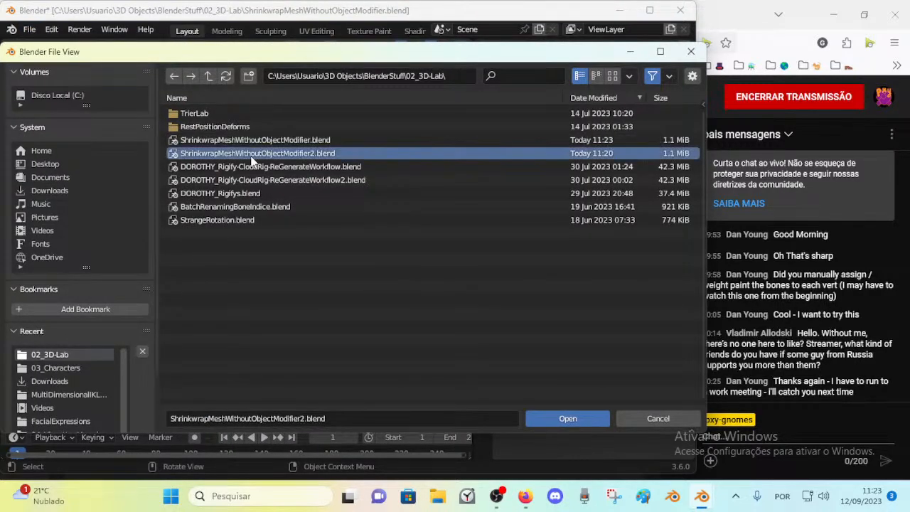
{"action": "middle_click_drag", "start_coordinate": [241, 213], "coordinate": [291, 234]}
{"action": "key", "text": "ctrl+Tab"}
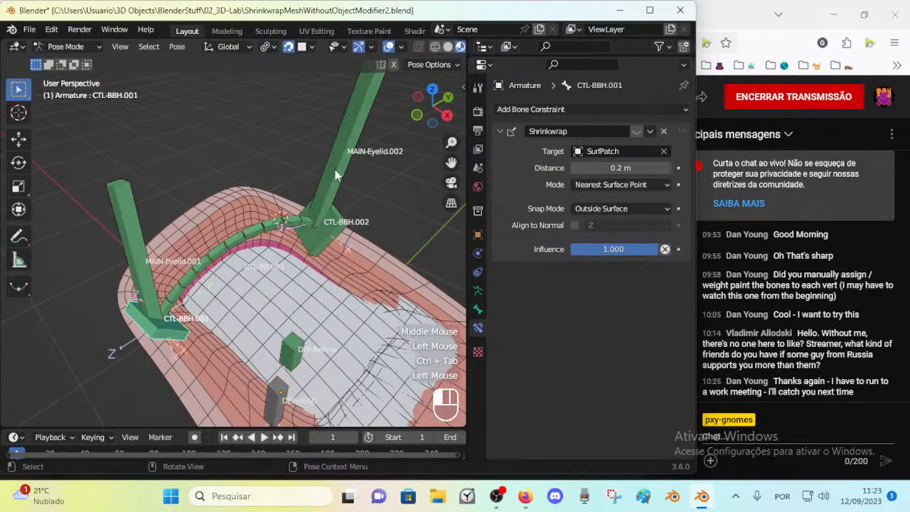
Move the MAIN-Eyelid.002 control slightly along the eyelid's rim
{"action": "left_click", "coordinate": [335, 169]}
{"action": "middle_click_drag", "start_coordinate": [335, 171], "coordinate": [337, 225]}
{"action": "key", "text": "g"}
{"action": "left_click", "coordinate": [342, 242]}
Move MAIN-Eyelid.001 over the surface, rotate it, and reposition it near its side of the rim
{"action": "left_click", "coordinate": [172, 285]}
{"action": "left_click", "coordinate": [172, 290]}
{"action": "key", "text": "g"}
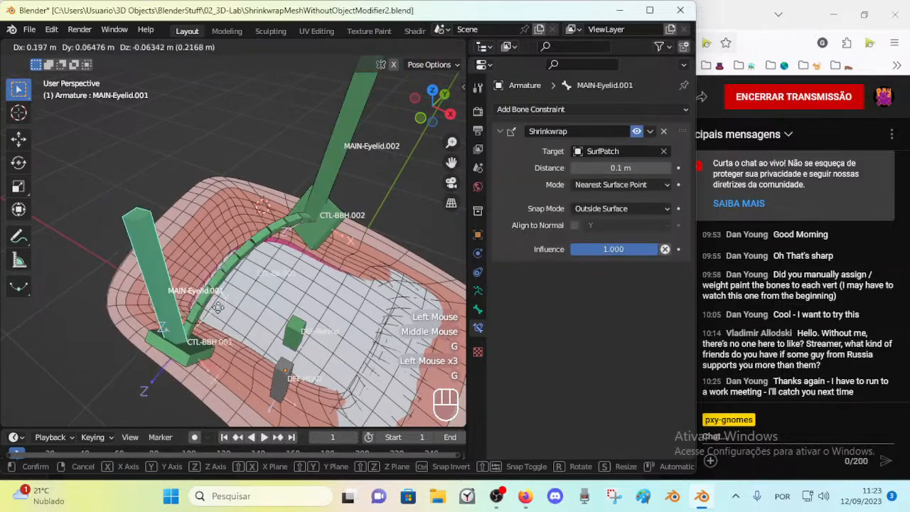
{"action": "left_click", "coordinate": [229, 153]}
{"action": "key", "text": "r"}
{"action": "left_click", "coordinate": [212, 152]}
{"action": "key", "text": "g"}
{"action": "left_click", "coordinate": [241, 254]}
Adjust MAIN-Eyelid.001's position on the rim and rotate it to change the bendy bone's curve
{"action": "middle_click_drag", "start_coordinate": [242, 257], "coordinate": [286, 278]}
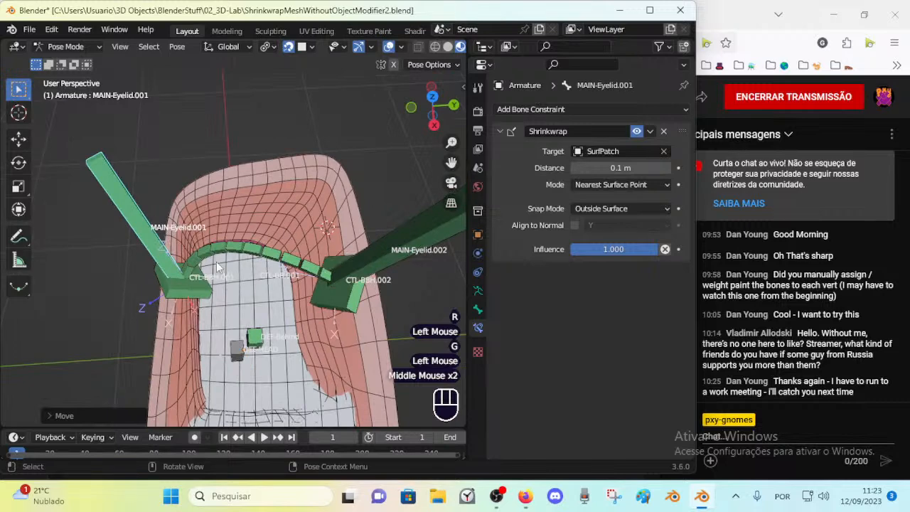
{"action": "scroll", "coordinate": [213, 277], "scroll_direction": "down", "scroll_amount": 2}
{"action": "key", "text": "g"}
{"action": "left_click", "coordinate": [158, 264]}
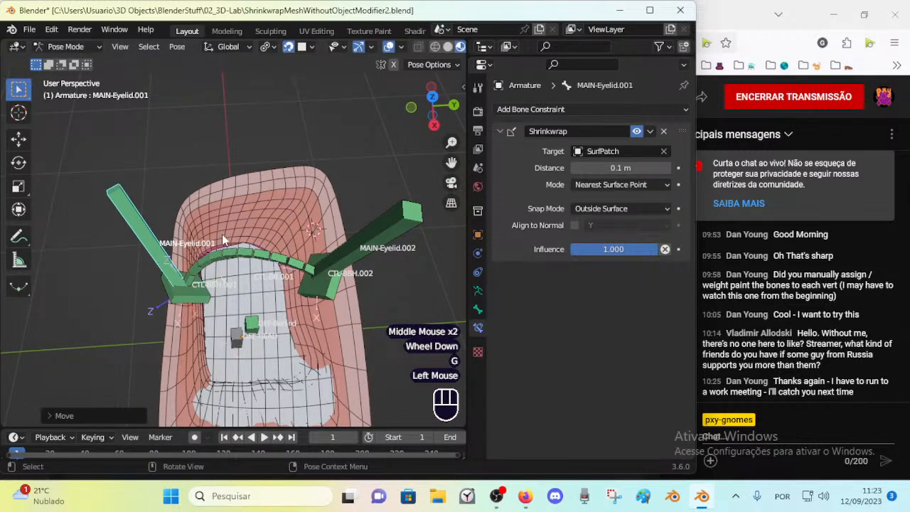
{"action": "key", "text": "r"}
{"action": "left_click", "coordinate": [227, 213]}
Move MAIN-Eyelid.002 about 0.64 m towards the closed end of the eyelid
{"action": "left_click", "coordinate": [368, 255]}
{"action": "key", "text": "g"}
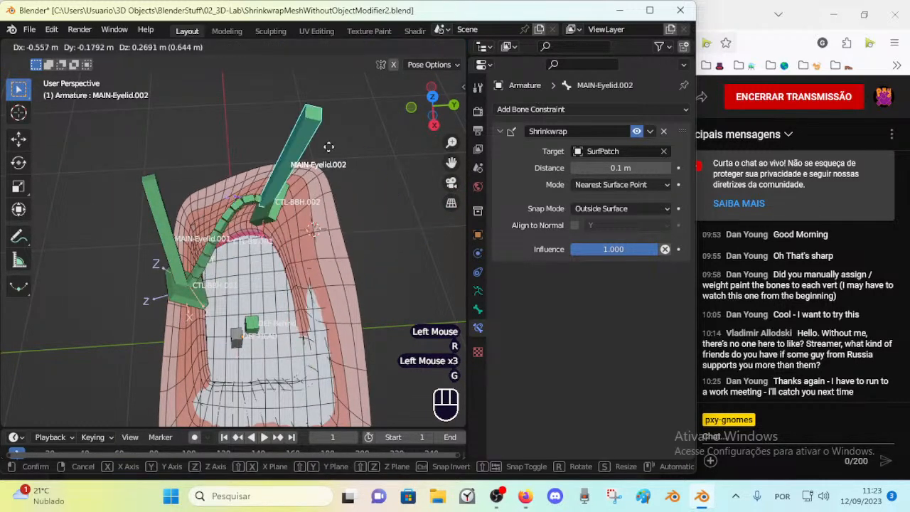
{"action": "left_click", "coordinate": [328, 147]}
{"action": "middle_click_drag", "start_coordinate": [328, 146], "coordinate": [306, 188]}
Move MAIN-Eyelid.001 inwards over the eyelid opening and view the deformed rim from the side
{"action": "left_click", "coordinate": [175, 278]}
{"action": "left_click", "coordinate": [176, 279]}
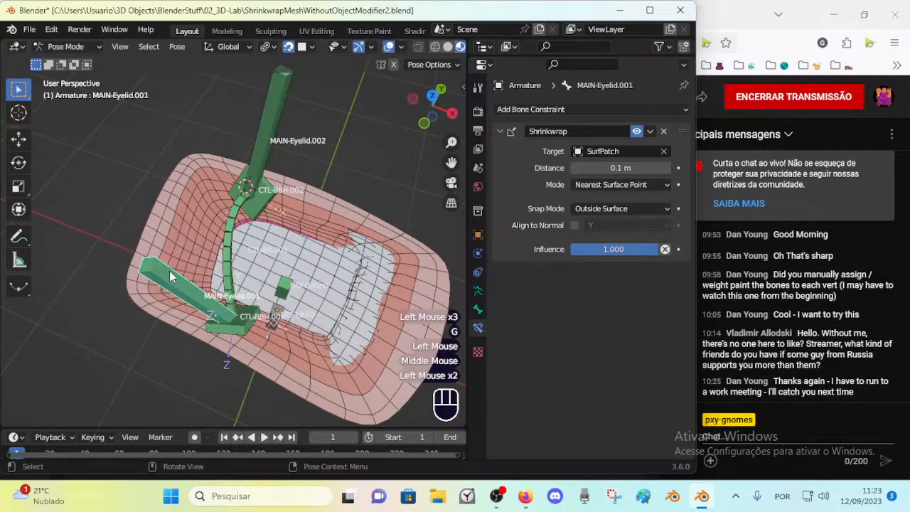
{"action": "key", "text": "g"}
{"action": "left_click", "coordinate": [188, 295]}
{"action": "key", "text": "g"}
{"action": "left_click", "coordinate": [242, 285]}
{"action": "middle_click_drag", "start_coordinate": [241, 284], "coordinate": [350, 233]}
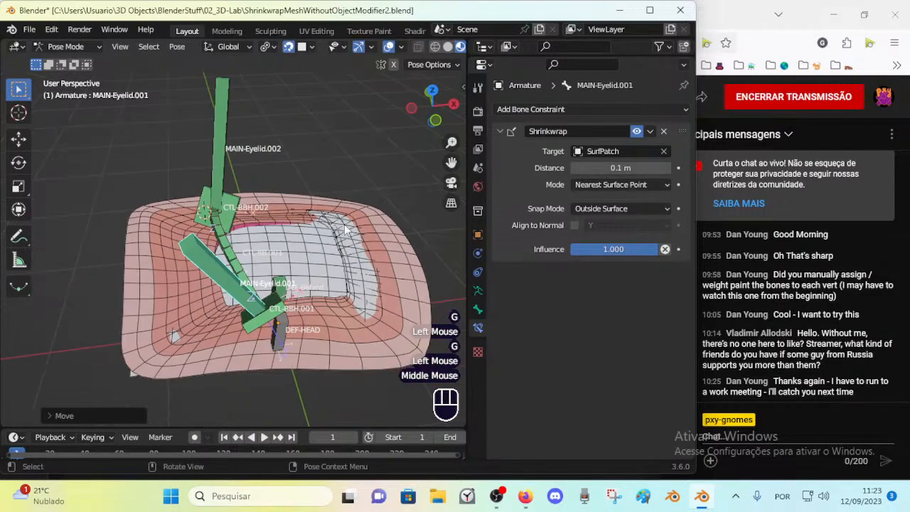
{"action": "middle_click_drag", "start_coordinate": [331, 187], "coordinate": [257, 177]}
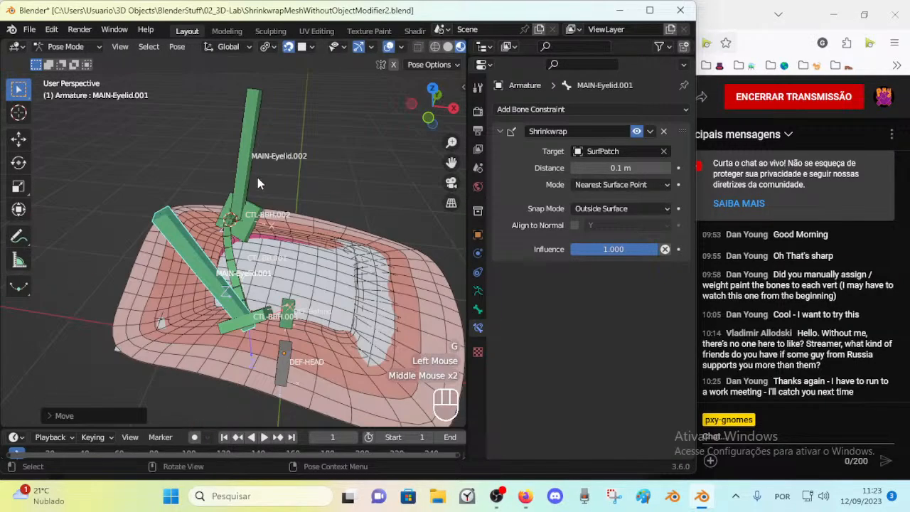
Move MAIN-Eyelid.001 outwards from the opening and bring it back inwards over it
{"action": "left_click", "coordinate": [194, 249]}
{"action": "key", "text": "g"}
{"action": "left_click", "coordinate": [168, 257]}
{"action": "key", "text": "g"}
{"action": "left_click", "coordinate": [172, 251]}
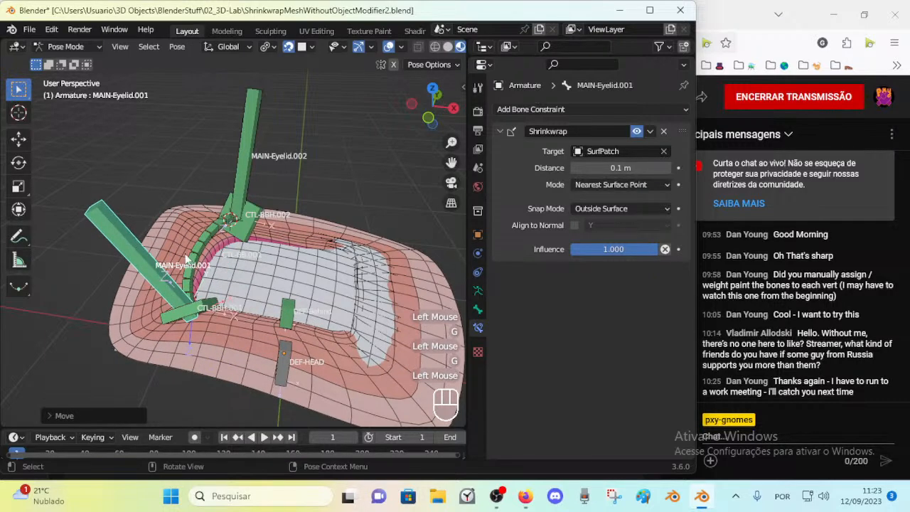
{"action": "middle_click", "coordinate": [171, 255]}
{"action": "key", "text": "g"}
{"action": "left_click", "coordinate": [167, 269]}
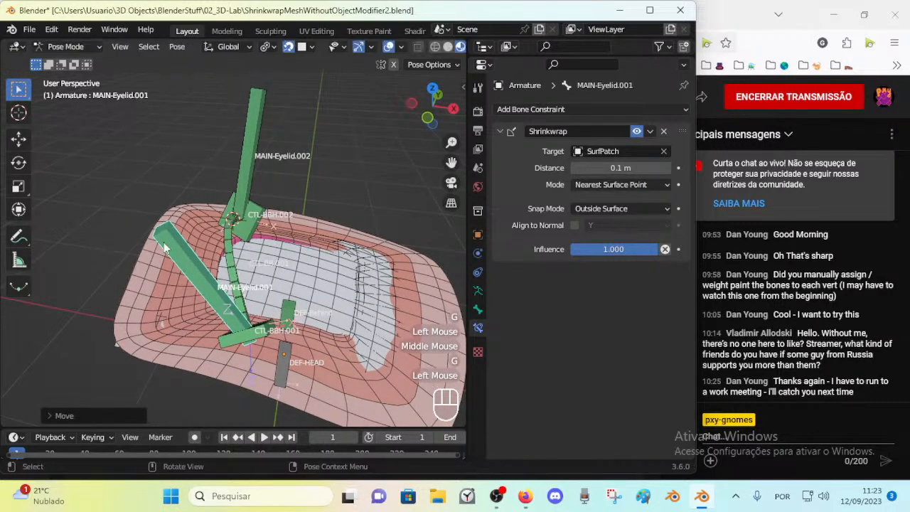
Shift MAIN-Eyelid.001 over the opening and return it outwards to the rim
{"action": "middle_click_drag", "start_coordinate": [225, 321], "coordinate": [176, 286]}
{"action": "key", "text": "g"}
{"action": "left_click", "coordinate": [205, 285]}
{"action": "key", "text": "g"}
{"action": "left_click", "coordinate": [220, 286]}
{"action": "key", "text": "g"}
{"action": "left_click", "coordinate": [133, 231]}
Move MAIN-Eyelid.002 outwards and readjust its place along its side of the rim
{"action": "left_click", "coordinate": [301, 170]}
{"action": "key", "text": "g"}
{"action": "left_click", "coordinate": [363, 146]}
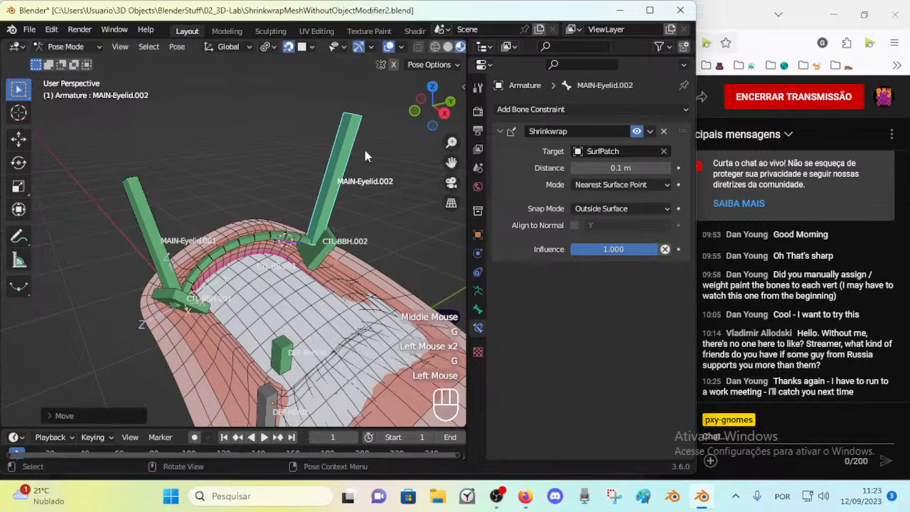
{"action": "middle_click_drag", "start_coordinate": [363, 146], "coordinate": [312, 163]}
{"action": "key", "text": "g"}
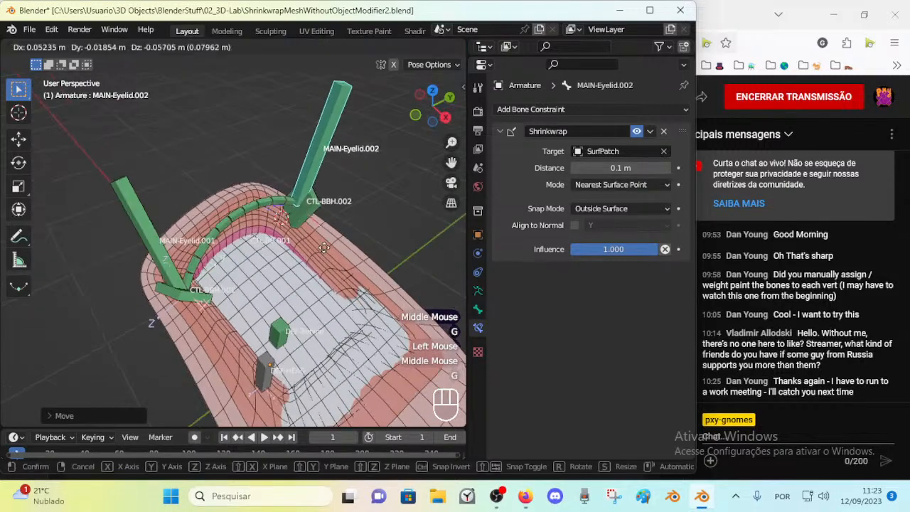
{"action": "left_click", "coordinate": [330, 259]}
{"action": "middle_click_drag", "start_coordinate": [335, 217], "coordinate": [189, 245]}
{"action": "key", "text": "g"}
{"action": "left_click", "coordinate": [276, 221]}
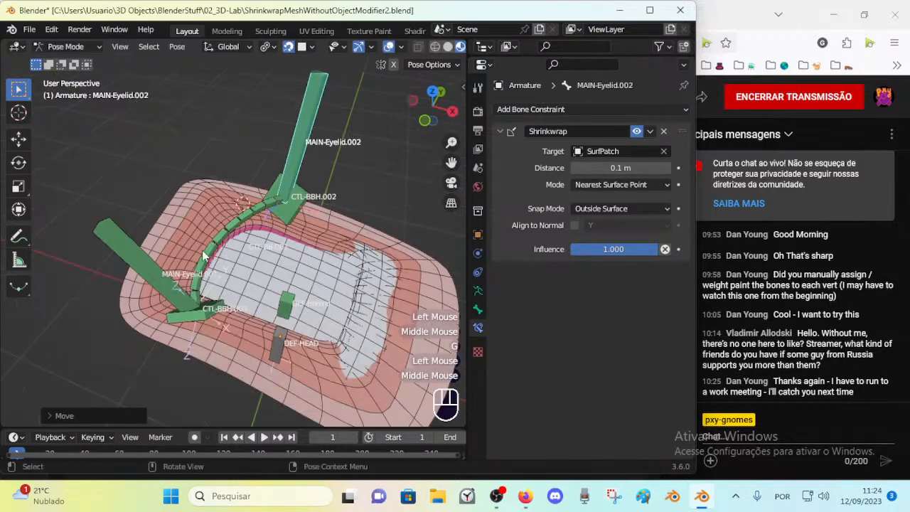
Move MAIN-Eyelid.001 along its side of the eyelid's rim
{"action": "left_click", "coordinate": [179, 255]}
{"action": "left_click", "coordinate": [143, 255]}
{"action": "key", "text": "g"}
{"action": "left_click", "coordinate": [170, 304]}
{"action": "middle_click_drag", "start_coordinate": [170, 304], "coordinate": [209, 242]}
Select the bendy bone CTL-BB.001, and readjust MAIN-Eyelid.001 on the rim to see the curve follow
{"action": "left_click", "coordinate": [210, 241]}
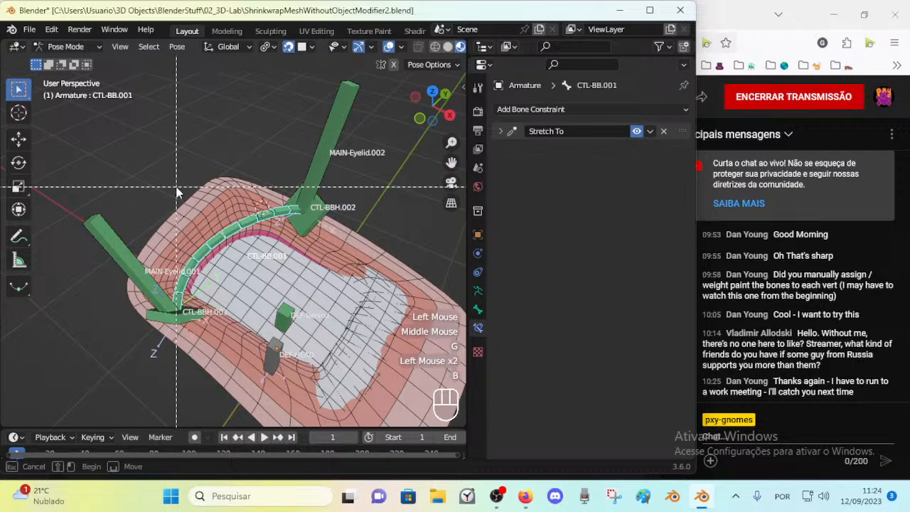
{"action": "key", "text": "b"}
{"action": "left_click", "coordinate": [150, 269]}
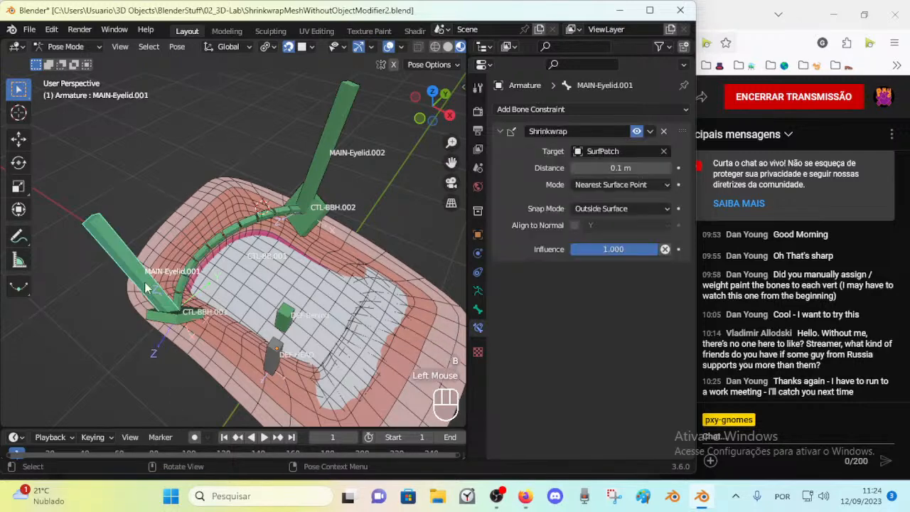
{"action": "key", "text": "g"}
{"action": "left_click", "coordinate": [168, 304]}
{"action": "middle_click_drag", "start_coordinate": [167, 304], "coordinate": [219, 260]}
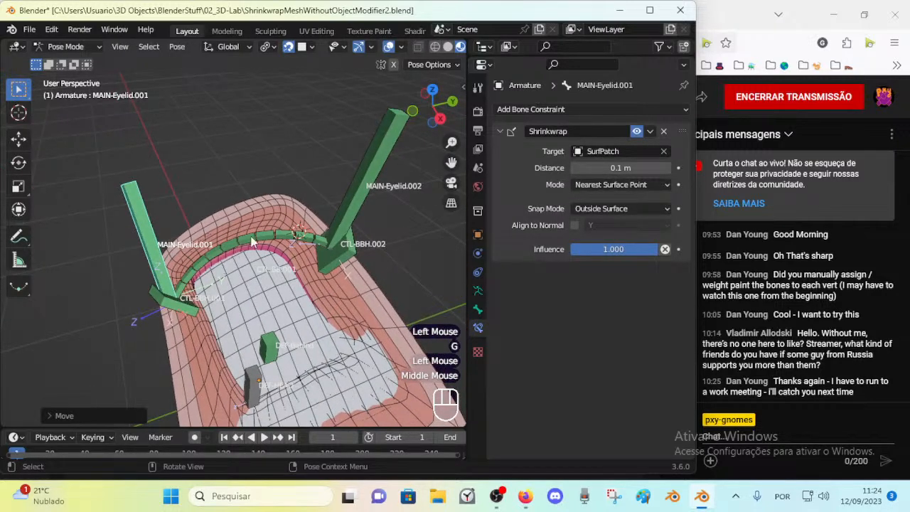
Highlight CTL-BB.001 again and nudge MAIN-Eyelid.001 back towards the closed end of the eyelid
{"action": "left_click", "coordinate": [273, 240]}
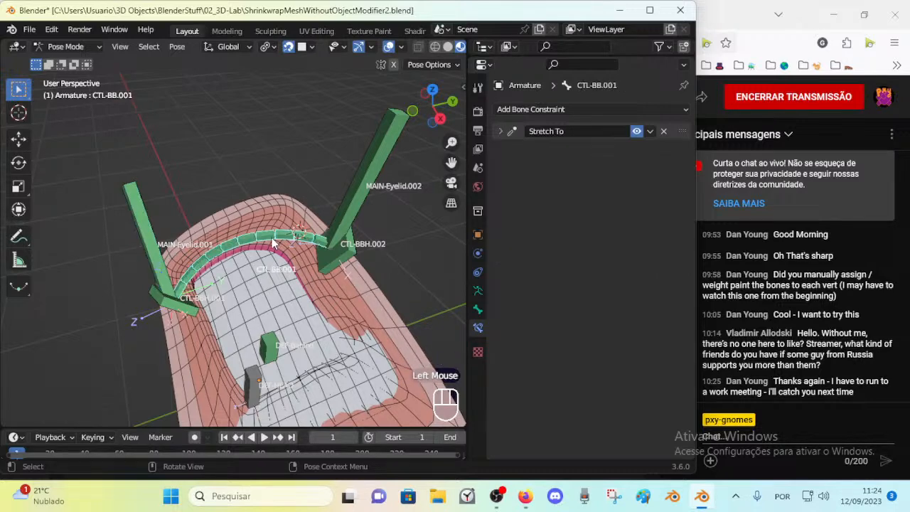
{"action": "left_click", "coordinate": [157, 241]}
{"action": "key", "text": "g"}
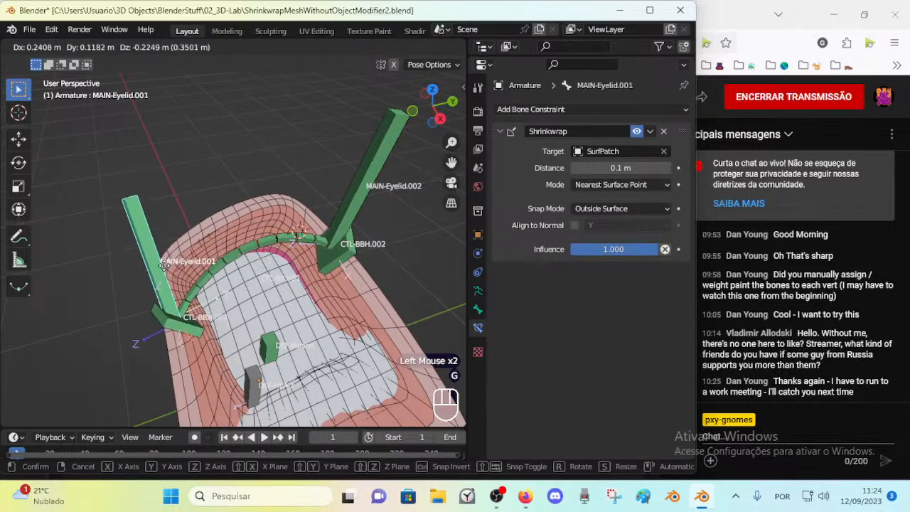
{"action": "left_click", "coordinate": [135, 239]}
Move MAIN-Eyelid.002 along the rim in several stages, ending near the corner at the closed end
{"action": "left_click", "coordinate": [370, 171]}
{"action": "key", "text": "g"}
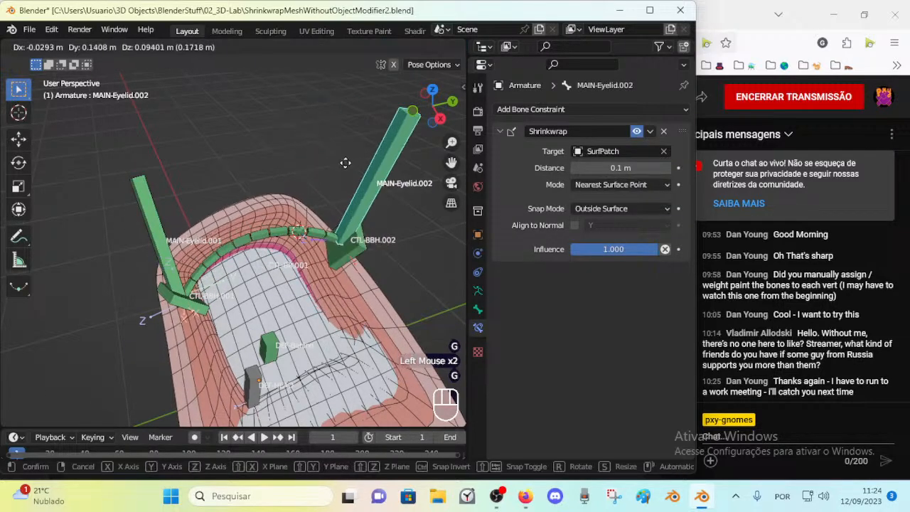
{"action": "left_click", "coordinate": [306, 145]}
{"action": "key", "text": "g"}
{"action": "left_click", "coordinate": [308, 195]}
{"action": "middle_click_drag", "start_coordinate": [270, 247], "coordinate": [334, 243]}
{"action": "key", "text": "g"}
{"action": "left_click", "coordinate": [280, 160]}
Move MAIN-Eyelid.001 outwards, away from the eyelid opening
{"action": "left_click", "coordinate": [164, 275]}
{"action": "key", "text": "g"}
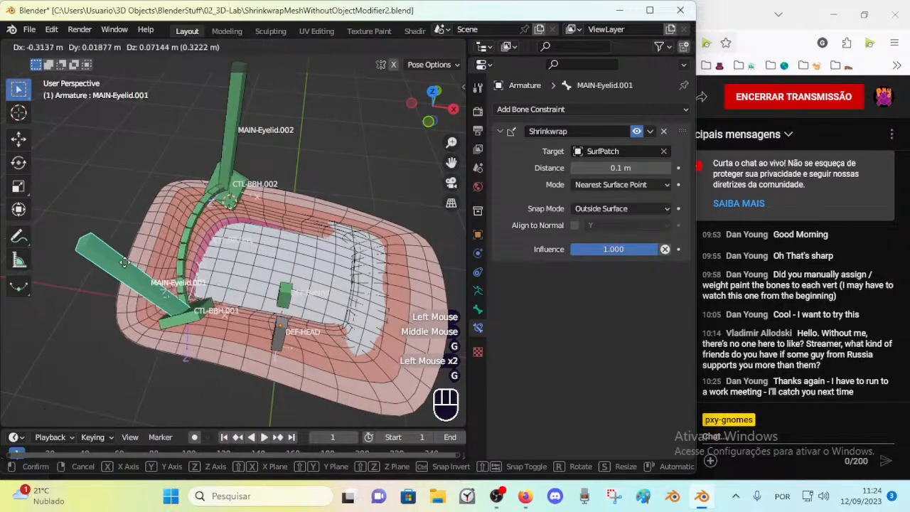
{"action": "left_click", "coordinate": [75, 250]}
{"action": "key", "text": "g"}
{"action": "left_click", "coordinate": [96, 259]}
Shift MAIN-Eyelid.002 slightly, and bring MAIN-Eyelid.001 inwards on the opposite side of the rim
{"action": "left_click", "coordinate": [234, 137]}
{"action": "key", "text": "g"}
{"action": "left_click", "coordinate": [254, 140]}
{"action": "left_click", "coordinate": [98, 294]}
{"action": "key", "text": "g"}
{"action": "left_click", "coordinate": [189, 298]}
{"action": "mouse_move", "coordinate": [200, 287]}
{"action": "middle_mouse_down"}
{"action": "mouse_move", "coordinate": [196, 316]}
{"action": "mouse_move", "coordinate": [214, 258]}
{"action": "mouse_move", "coordinate": [189, 297]}
{"action": "mouse_move", "coordinate": [263, 336]}
{"action": "mouse_move", "coordinate": [151, 271]}
{"action": "mouse_move", "coordinate": [212, 278]}
{"action": "middle_mouse_up"}
Return the armature to Object Mode, view the mesh from beneath, and select the eyelid mesh SurfPatch.001
{"action": "left_click", "coordinate": [196, 317]}
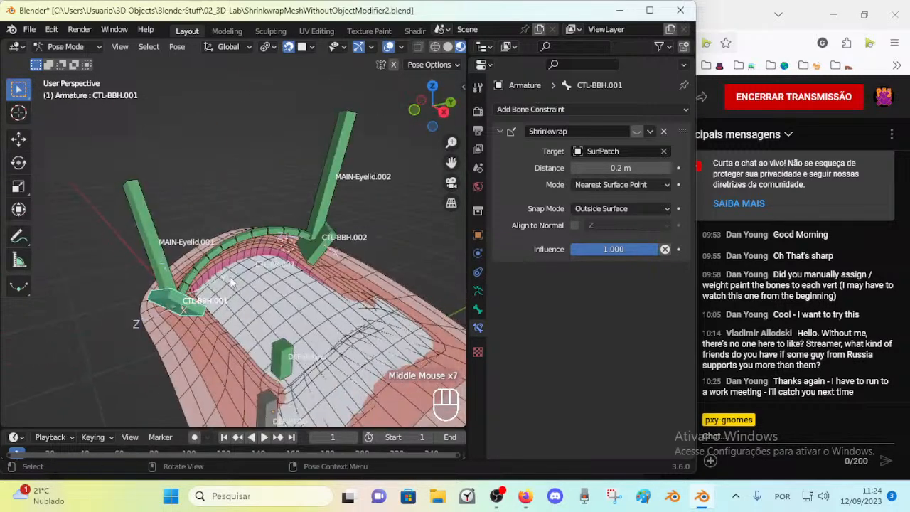
{"action": "key", "text": "ctrl+Tab"}
{"action": "left_click", "coordinate": [207, 344]}
{"action": "middle_click_drag", "start_coordinate": [224, 342], "coordinate": [264, 234]}
{"action": "left_click", "coordinate": [302, 329]}
{"action": "left_click", "coordinate": [302, 316]}
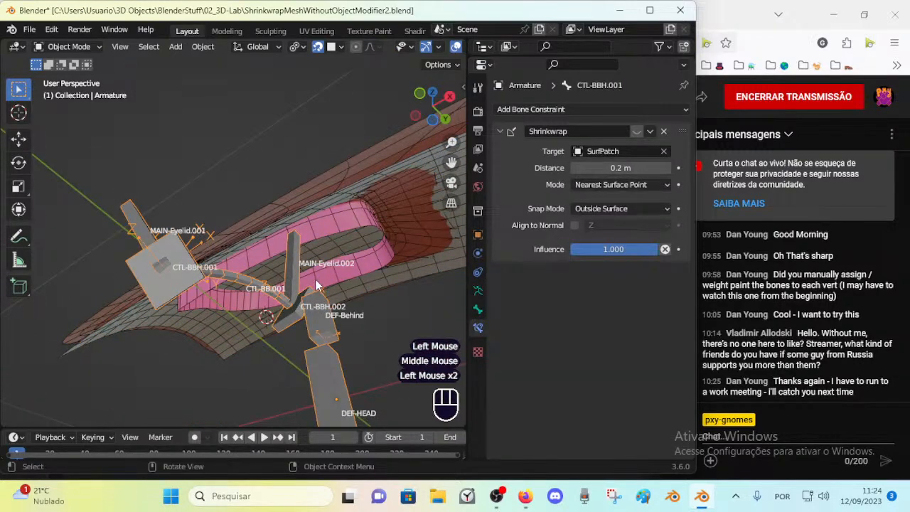
{"action": "left_click", "coordinate": [187, 324]}
{"action": "middle_click_drag", "start_coordinate": [146, 317], "coordinate": [129, 389]}
{"action": "left_click", "coordinate": [156, 339]}
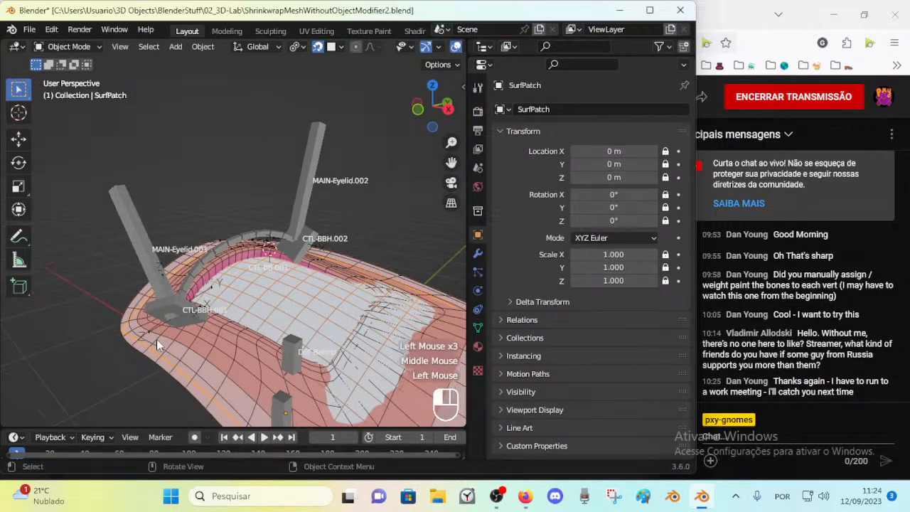
Review the Shrinkwrap modifier settings of SurfPatch.001 and enable that modifier in the viewport
{"action": "left_click", "coordinate": [477, 252]}
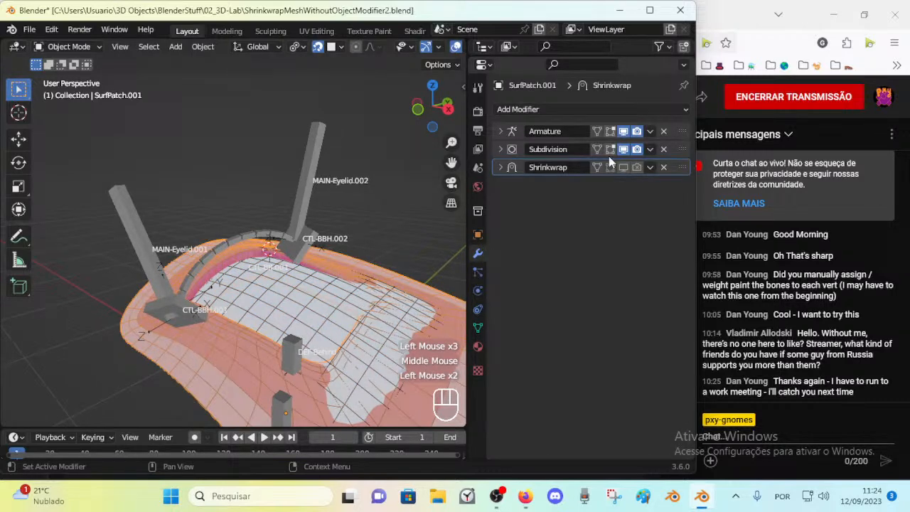
{"action": "left_click", "coordinate": [547, 109]}
{"action": "left_click", "coordinate": [500, 167]}
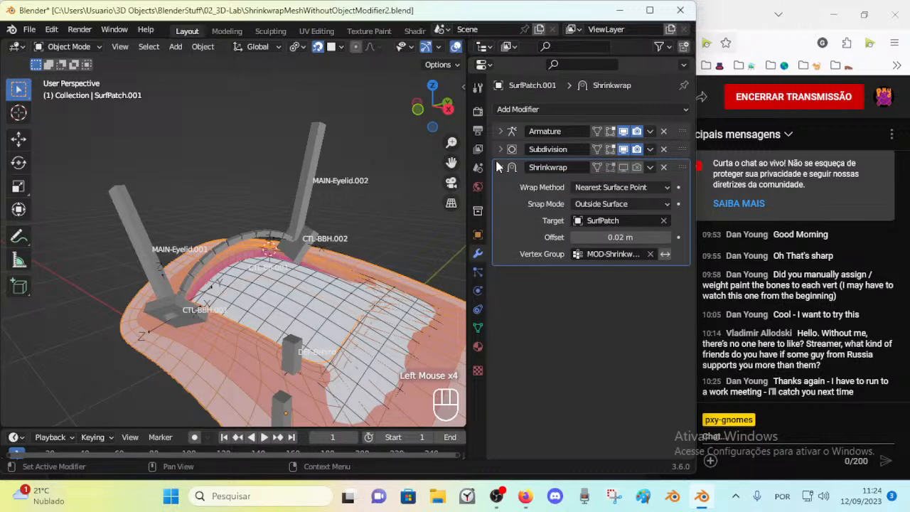
{"action": "left_click", "coordinate": [499, 167]}
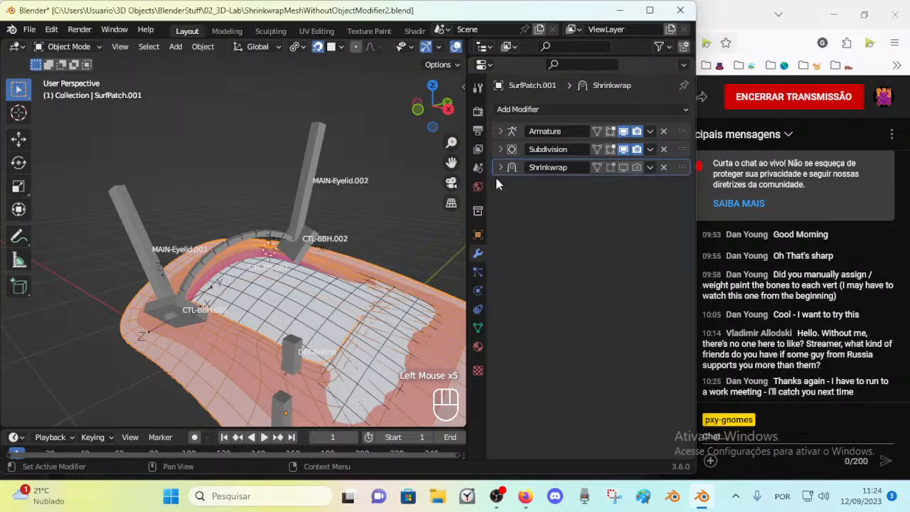
{"action": "left_click", "coordinate": [623, 167]}
Put the armature back in Pose Mode, then move MAIN-Eyelid.001 inwards and rotate it
{"action": "middle_click_drag", "start_coordinate": [298, 327], "coordinate": [235, 334]}
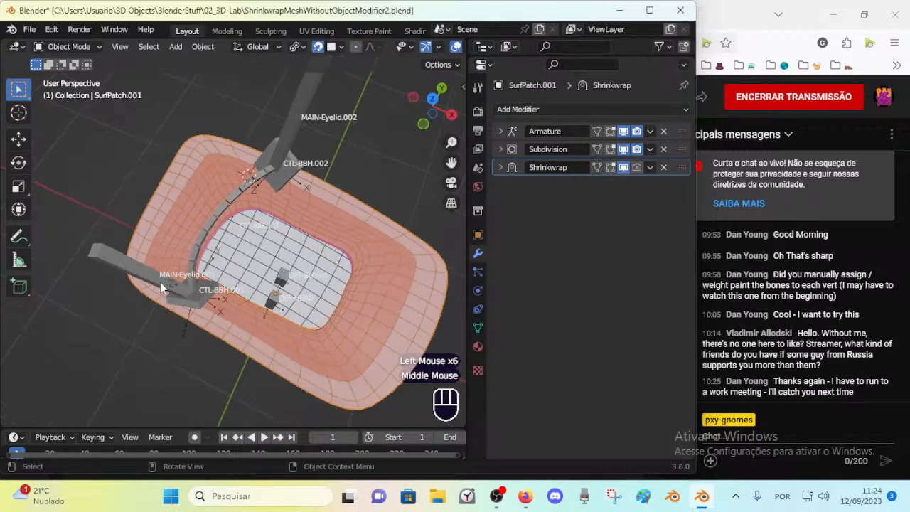
{"action": "left_click", "coordinate": [160, 289]}
{"action": "key", "text": "ctrl+Tab"}
{"action": "left_click", "coordinate": [161, 289]}
{"action": "key", "text": "g"}
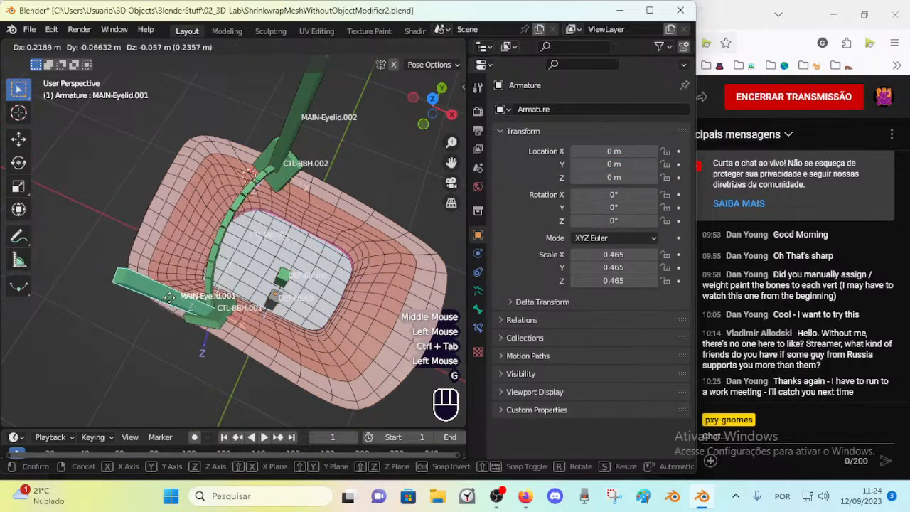
{"action": "left_click", "coordinate": [227, 309]}
{"action": "key", "text": "r"}
{"action": "left_click", "coordinate": [242, 302]}
Reposition MAIN-Eyelid.001, rotate it further, and move it to the edge of the opening
{"action": "key", "text": "g"}
{"action": "left_click", "coordinate": [215, 280]}
{"action": "key", "text": "r"}
{"action": "left_click", "coordinate": [239, 279]}
{"action": "key", "text": "g"}
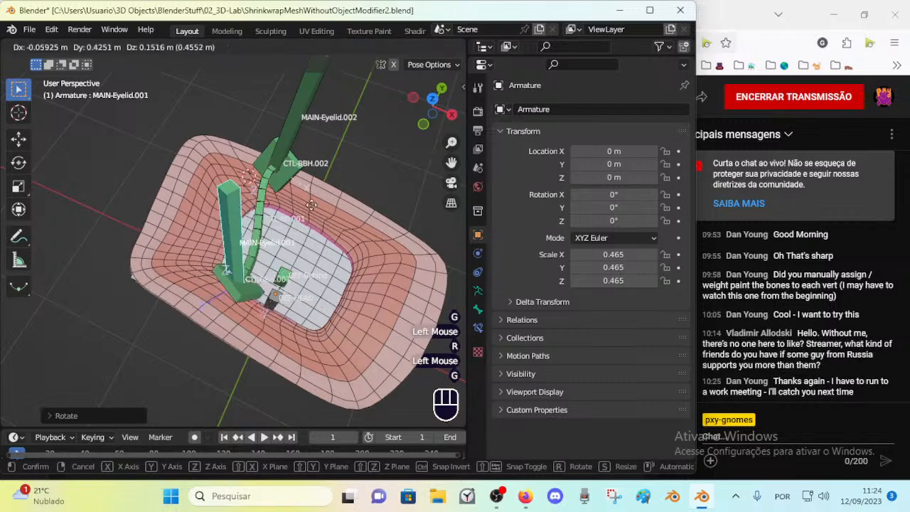
{"action": "left_click", "coordinate": [281, 252]}
Rotate MAIN-Eyelid.002 and move it inwards over the eyelid opening
{"action": "left_click", "coordinate": [289, 121]}
{"action": "key", "text": "r"}
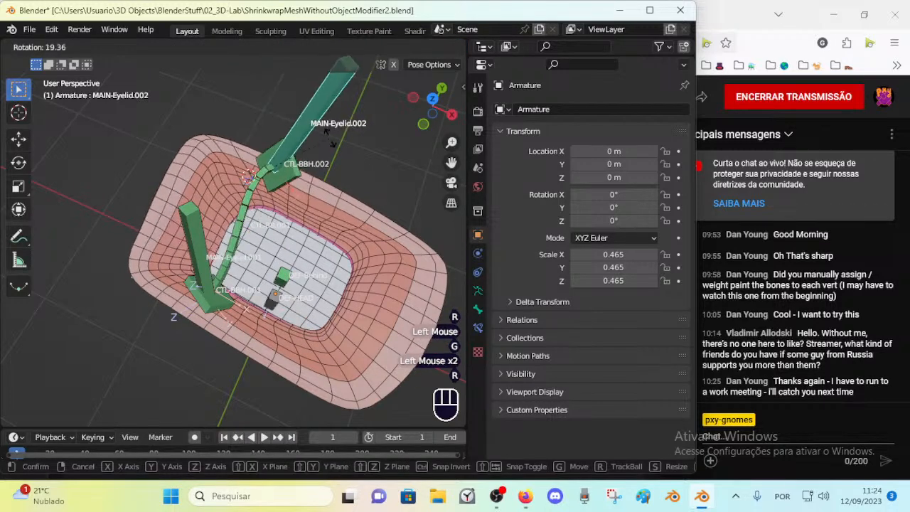
{"action": "left_click", "coordinate": [316, 158]}
{"action": "key", "text": "g"}
{"action": "left_click", "coordinate": [348, 185]}
{"action": "key", "text": "g"}
{"action": "left_click", "coordinate": [297, 214]}
Move MAIN-Eyelid.001 and rotate it so that it leans outwards from the opening
{"action": "left_click", "coordinate": [186, 277]}
{"action": "key", "text": "g"}
{"action": "left_click", "coordinate": [208, 302]}
{"action": "key", "text": "r"}
{"action": "left_click", "coordinate": [253, 233]}
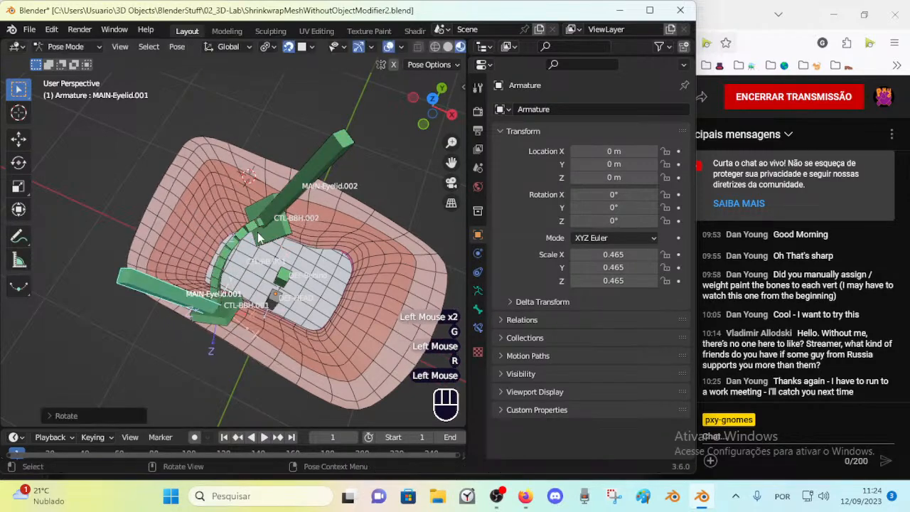
Bring MAIN-Eyelid.001 back from its outward lean by moving and rotating it into a more upright pose
{"action": "key", "text": "g"}
{"action": "left_click", "coordinate": [211, 199]}
{"action": "key", "text": "r"}
{"action": "left_click", "coordinate": [304, 248]}
Move MAIN-Eyelid.002 outwards, away from the eyelid opening
{"action": "left_click", "coordinate": [296, 198]}
{"action": "key", "text": "r"}
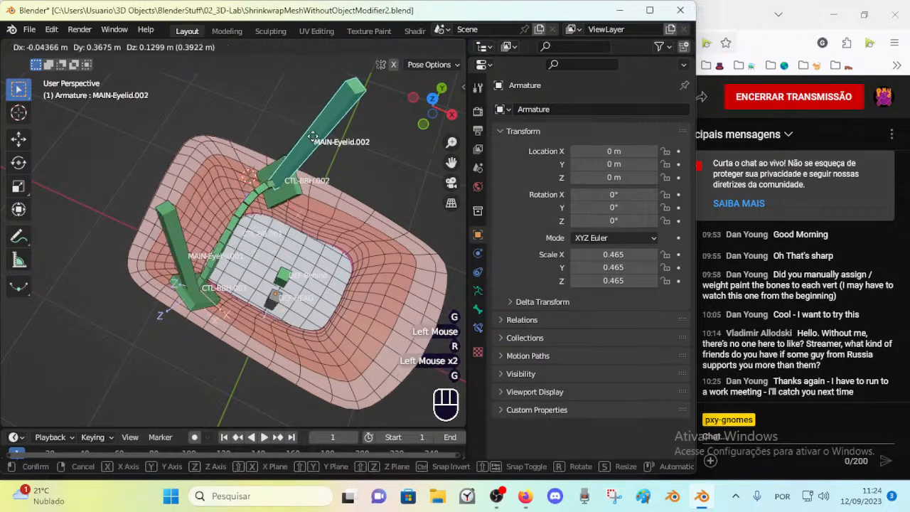
{"action": "left_click", "coordinate": [320, 116]}
{"action": "key", "text": "g"}
{"action": "left_click", "coordinate": [344, 129]}
Move MAIN-Eyelid.001 outwards onto the outer border of the eyelid mesh
{"action": "left_click", "coordinate": [177, 226]}
{"action": "key", "text": "g"}
{"action": "left_click", "coordinate": [155, 216]}
{"action": "key", "text": "g"}
{"action": "left_click", "coordinate": [164, 220]}
Reposition MAIN-Eyelid.002 near the upper edge of the opening and rotate it to lean further outwards
{"action": "left_click", "coordinate": [305, 133]}
{"action": "left_click", "coordinate": [312, 132]}
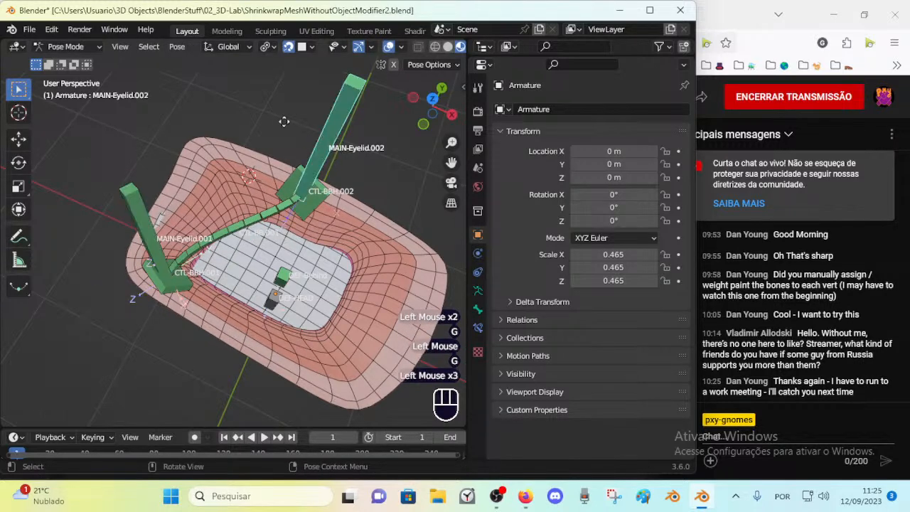
{"action": "key", "text": "g"}
{"action": "left_click", "coordinate": [256, 110]}
{"action": "key", "text": "g"}
{"action": "left_click", "coordinate": [324, 144]}
{"action": "key", "text": "r"}
{"action": "left_click", "coordinate": [332, 175]}
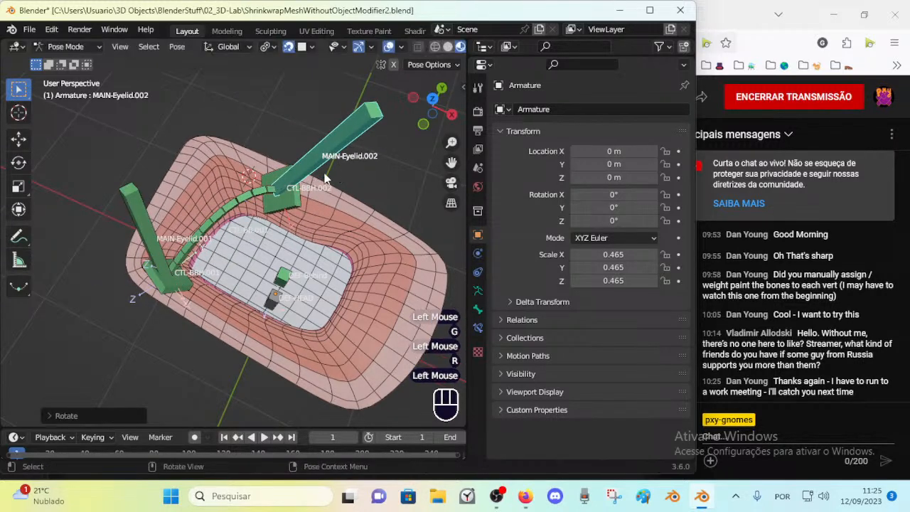
View the modifiers of SurfPatch.001 in Object Mode, then return the armature to Pose Mode with MAIN-Eyelid.001 selected
{"action": "key", "text": "ctrl+Tab"}
{"action": "left_click", "coordinate": [337, 214]}
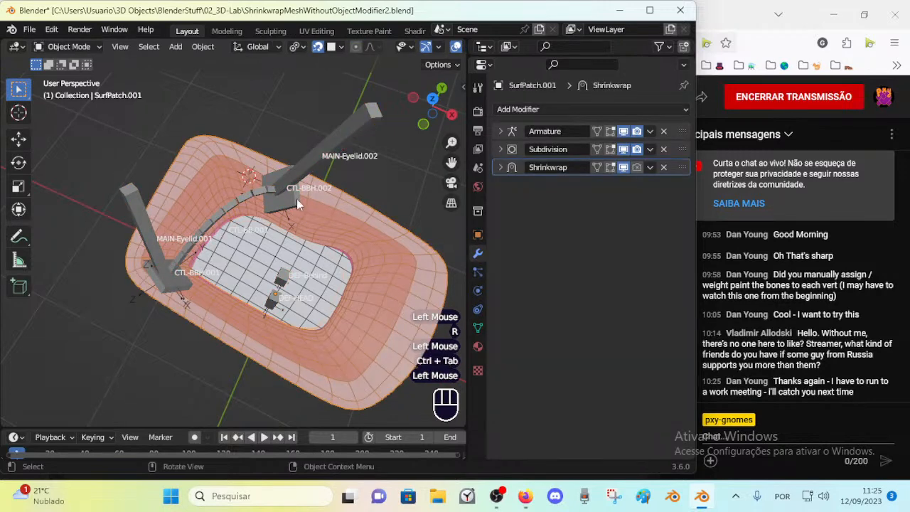
{"action": "left_click", "coordinate": [153, 232]}
{"action": "key", "text": "ctrl+Tab"}
{"action": "left_click", "coordinate": [147, 252]}
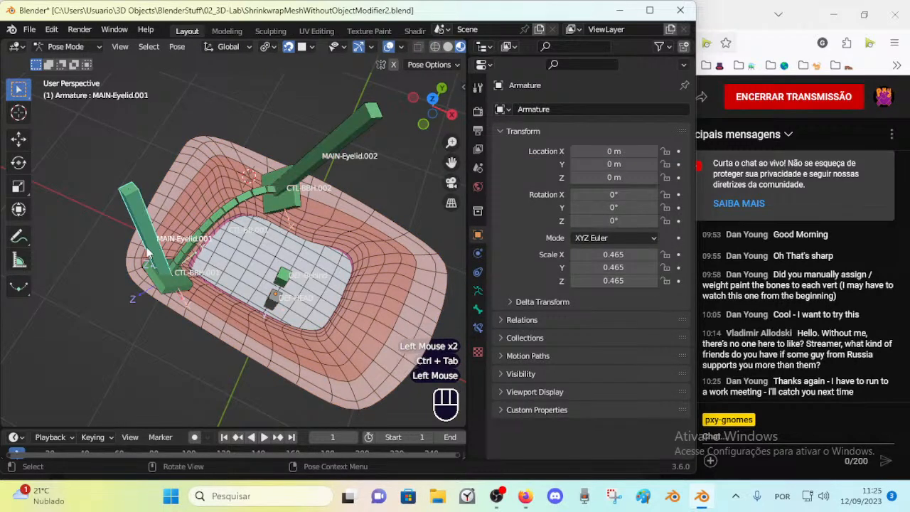
Rotate MAIN-Eyelid.001 and move it to a new position beside the opening
{"action": "key", "text": "r"}
{"action": "left_click", "coordinate": [129, 222]}
{"action": "middle_click_drag", "start_coordinate": [140, 281], "coordinate": [167, 199]}
{"action": "key", "text": "g"}
{"action": "left_click", "coordinate": [180, 327]}
Set the Shrinkwrap constraint distance to 0.3 m on both MAIN-Eyelid.001 and MAIN-Eyelid.002
{"action": "left_click", "coordinate": [188, 327]}
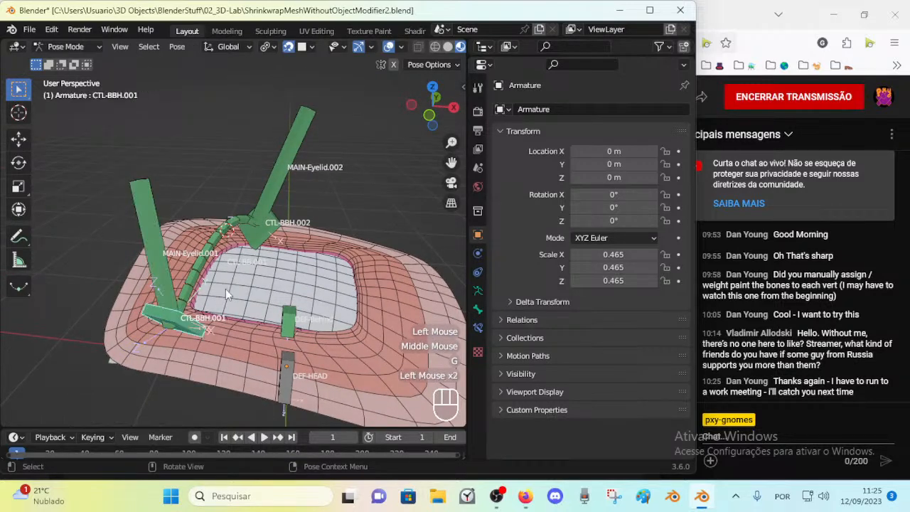
{"action": "left_click", "coordinate": [260, 240], "text": "shift"}
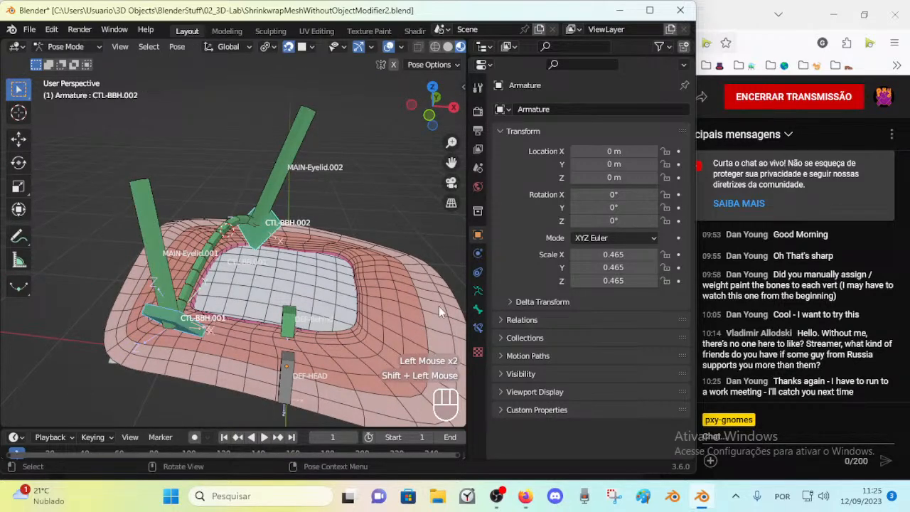
{"action": "left_click", "coordinate": [477, 326]}
{"action": "left_click", "coordinate": [152, 263]}
{"action": "left_click", "coordinate": [278, 169], "text": "shift"}
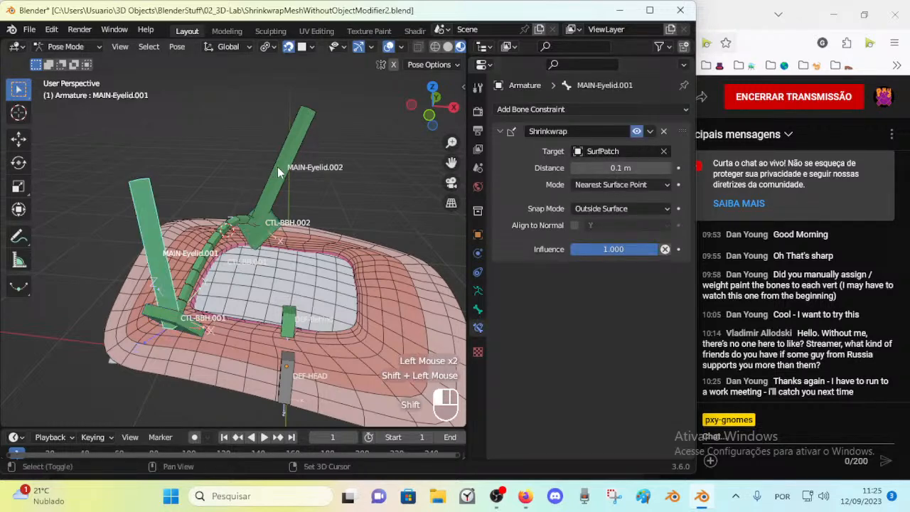
{"action": "left_click", "coordinate": [667, 168], "text": "alt"}
{"action": "left_click", "coordinate": [667, 168], "text": "alt"}
Move MAIN-Eyelid.001 around the eyelid mesh to test the increased Shrinkwrap distance
{"action": "middle_click_drag", "start_coordinate": [277, 270], "coordinate": [299, 259]}
{"action": "left_click", "coordinate": [133, 260]}
{"action": "key", "text": "g"}
{"action": "left_click", "coordinate": [199, 275]}
{"action": "middle_click_drag", "start_coordinate": [213, 278], "coordinate": [185, 214]}
{"action": "key", "text": "g"}
{"action": "left_click", "coordinate": [145, 235]}
Move MAIN-Eyelid.002 over the eyelid surface to test the increased Shrinkwrap distance
{"action": "left_click", "coordinate": [345, 145]}
{"action": "key", "text": "g"}
{"action": "middle_click_drag", "start_coordinate": [344, 146], "coordinate": [345, 304]}
{"action": "left_click", "coordinate": [313, 213]}
{"action": "key", "text": "g"}
{"action": "left_click", "coordinate": [295, 269]}
{"action": "key", "text": "g"}
{"action": "left_click", "coordinate": [323, 288]}
Set the Shrinkwrap constraint distance of both MAIN-Eyelid bones to 0.1 m
{"action": "left_click", "coordinate": [166, 270], "text": "shift"}
{"action": "middle_click_drag", "start_coordinate": [213, 263], "coordinate": [203, 231]}
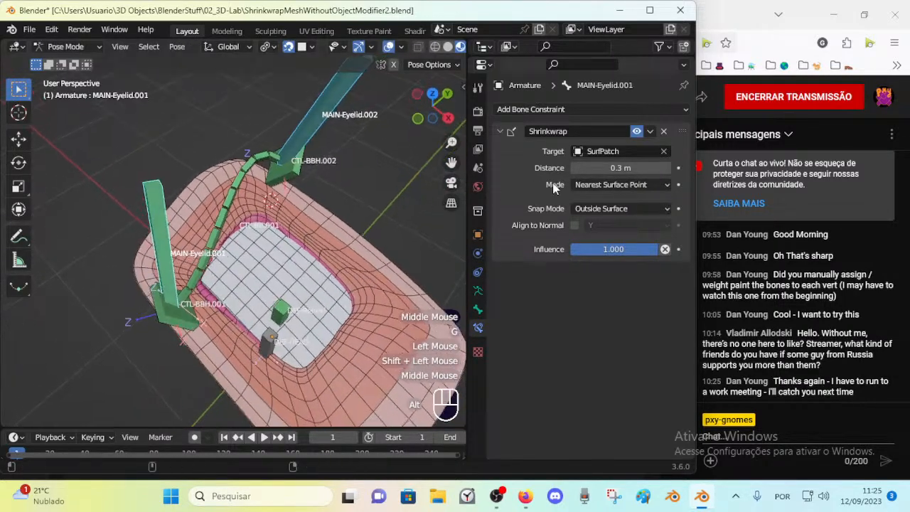
{"action": "left_click", "coordinate": [574, 168], "text": "alt"}
{"action": "left_click", "coordinate": [574, 168], "text": "alt"}
{"action": "middle_click_drag", "start_coordinate": [383, 252], "coordinate": [346, 189]}
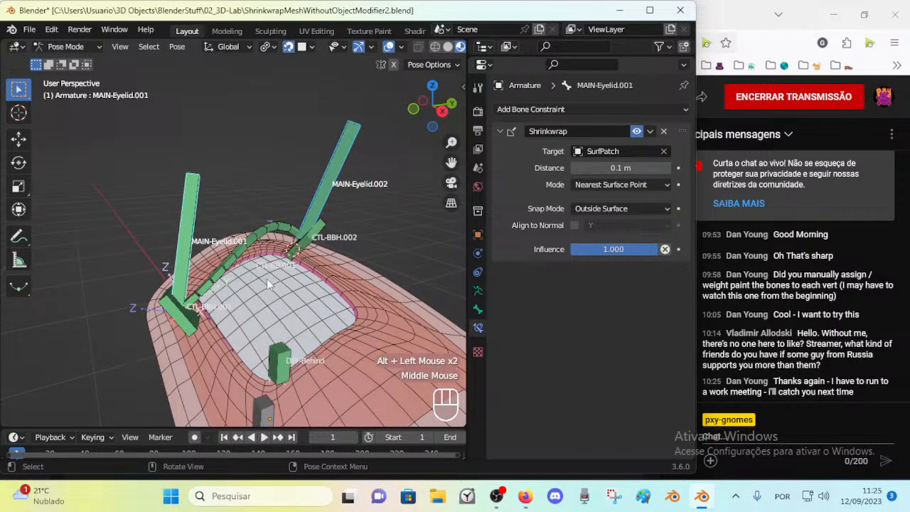
Leave Pose Mode for Object Mode and select the SurfPatch.001 eyelid mesh
{"action": "key", "text": "Tab"}
{"action": "key", "text": "ctrl+Tab"}
{"action": "middle_click_drag", "start_coordinate": [256, 280], "coordinate": [153, 339]}
{"action": "scroll", "coordinate": [336, 333], "scroll_direction": "down", "scroll_amount": 1}
{"action": "left_click", "coordinate": [280, 293]}
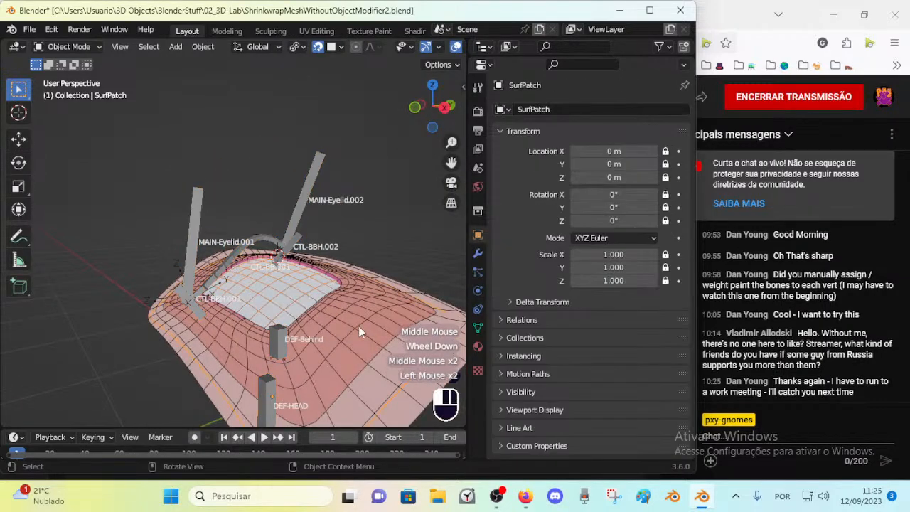
{"action": "left_click", "coordinate": [358, 325]}
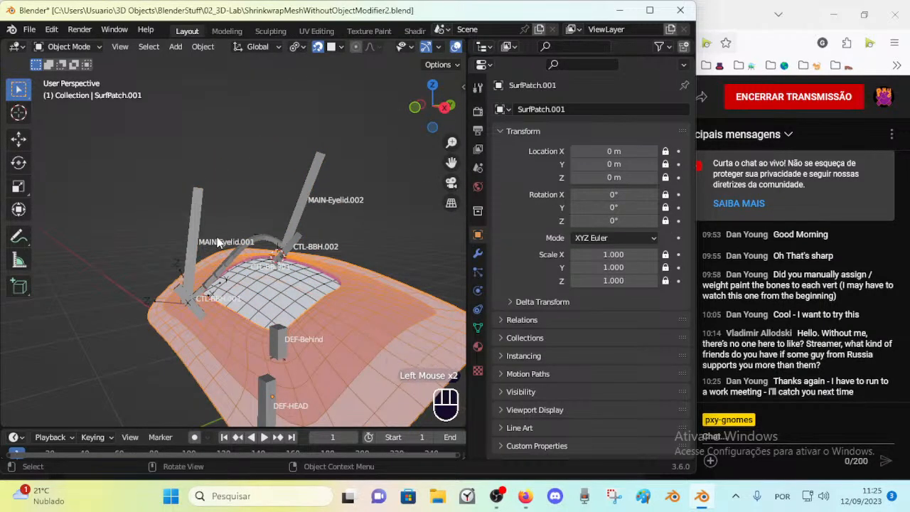
{"action": "left_click", "coordinate": [333, 353]}
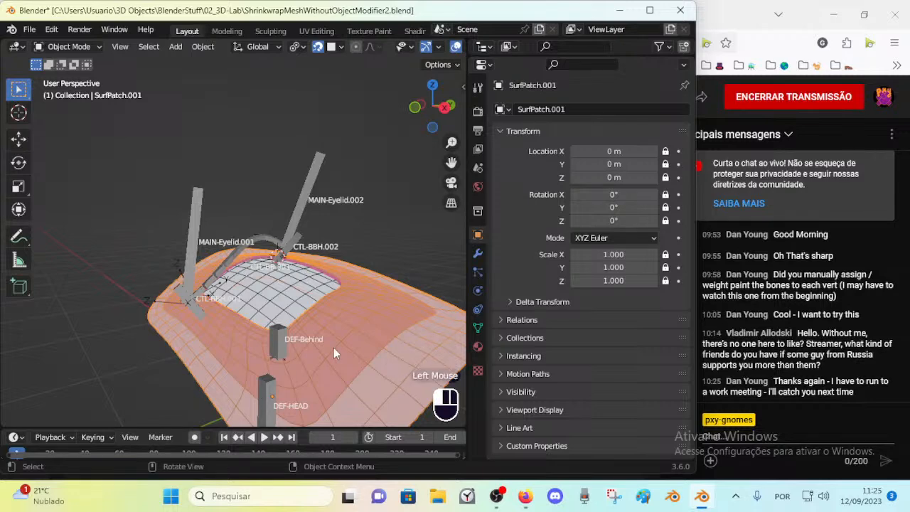
Set the offset of SurfPatch.001's Shrinkwrap modifier to 0.01 m
{"action": "left_click", "coordinate": [478, 253]}
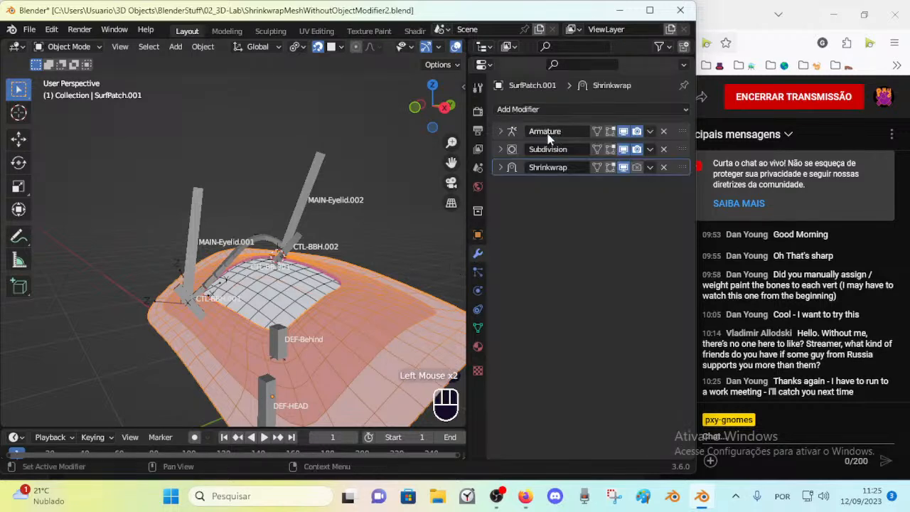
{"action": "left_click", "coordinate": [499, 168]}
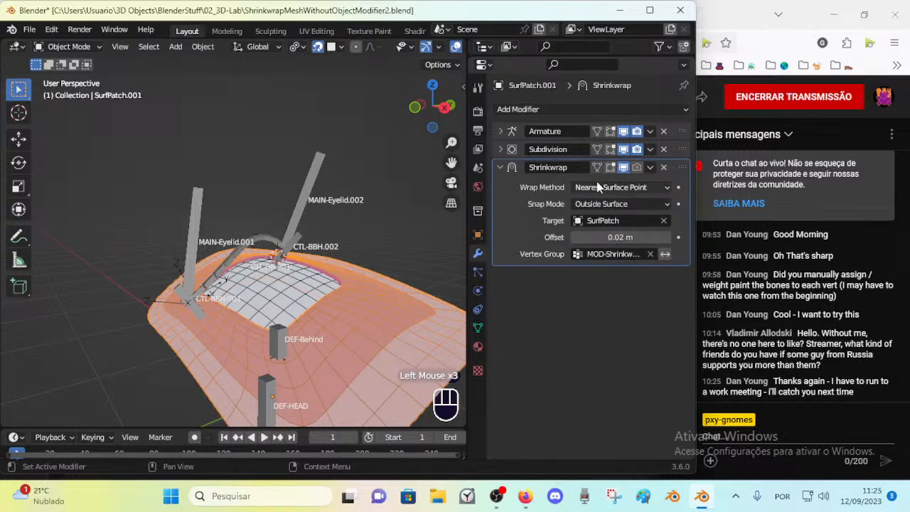
{"action": "left_click_drag", "start_coordinate": [606, 239], "coordinate": [609, 239]}
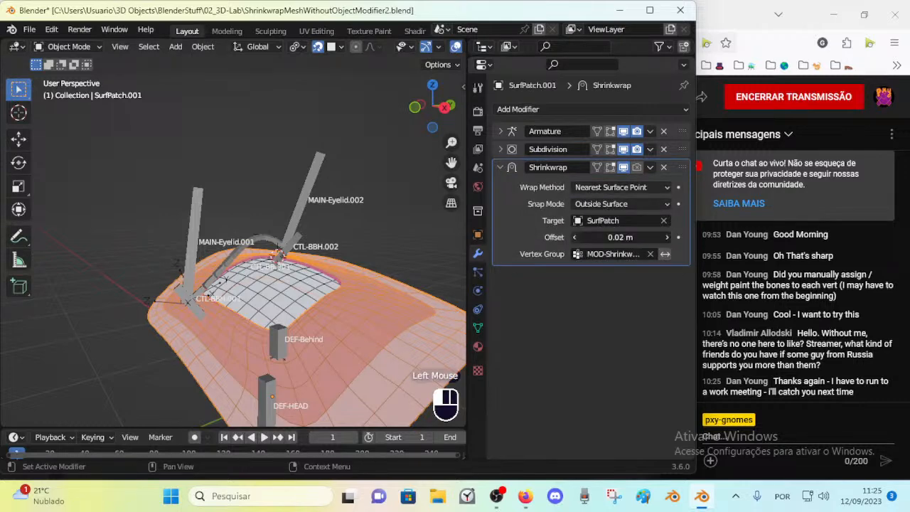
{"action": "left_click", "coordinate": [577, 237]}
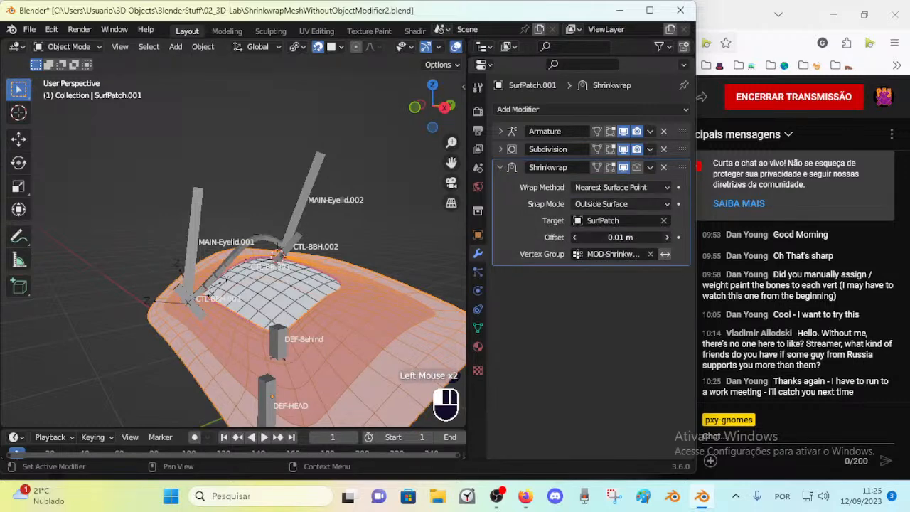
{"action": "middle_click_drag", "start_coordinate": [397, 319], "coordinate": [305, 299]}
{"action": "scroll", "coordinate": [364, 308], "scroll_direction": "up", "scroll_amount": 2}
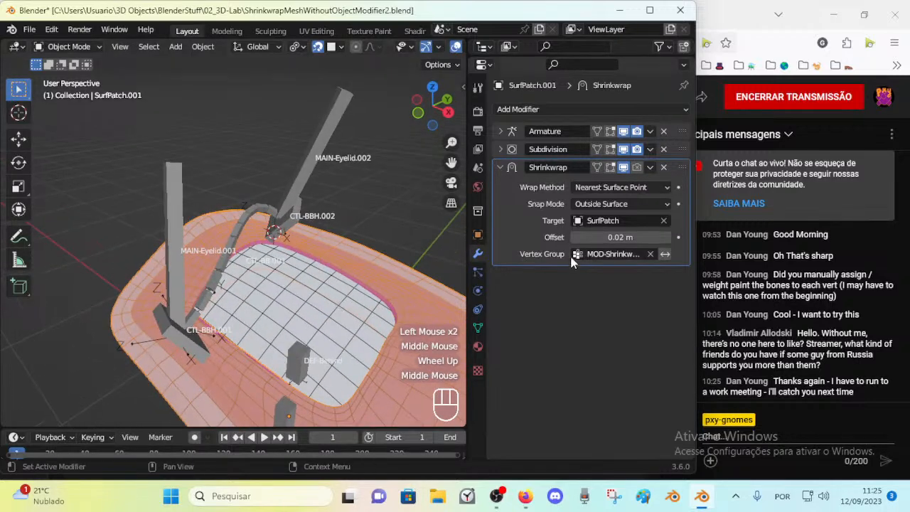
{"action": "left_click", "coordinate": [575, 237]}
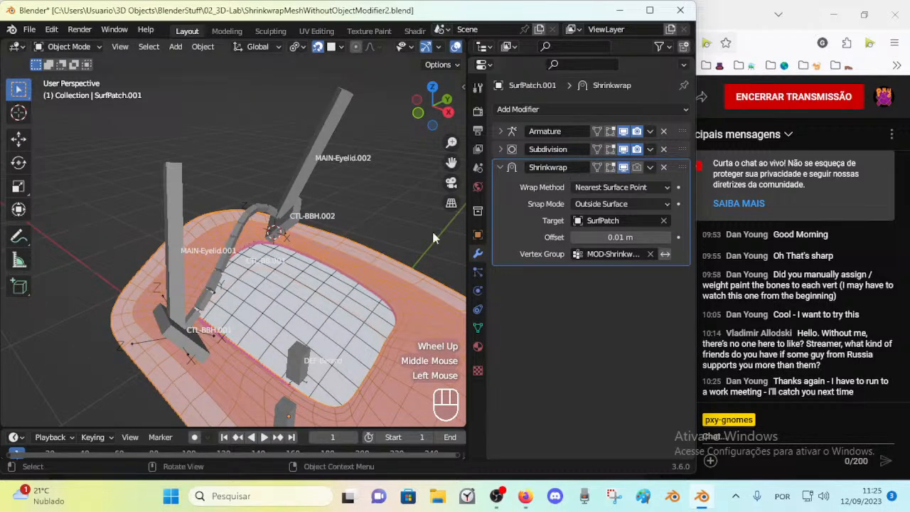
{"action": "middle_click_drag", "start_coordinate": [363, 306], "coordinate": [343, 312]}
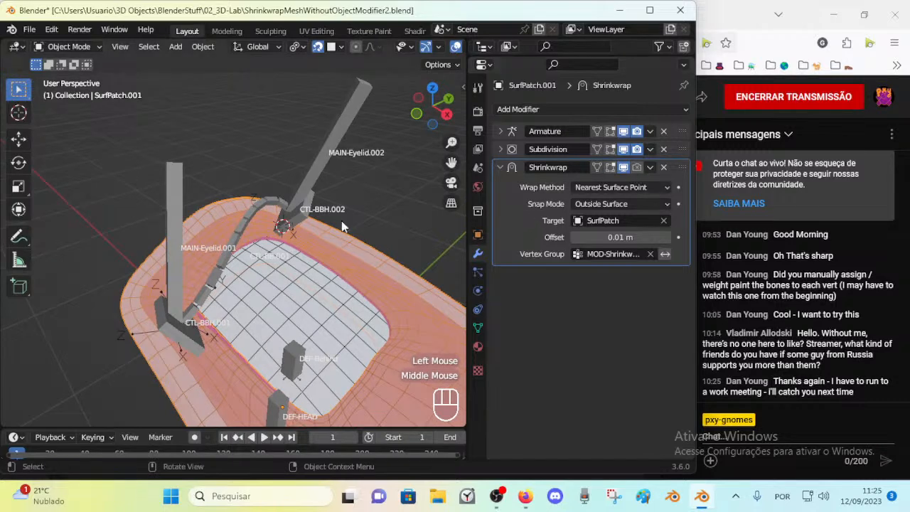
Turn off the viewport display of SurfPatch.001's Shrinkwrap modifier
{"action": "left_click", "coordinate": [623, 168]}
{"action": "middle_click_drag", "start_coordinate": [274, 308], "coordinate": [323, 295]}
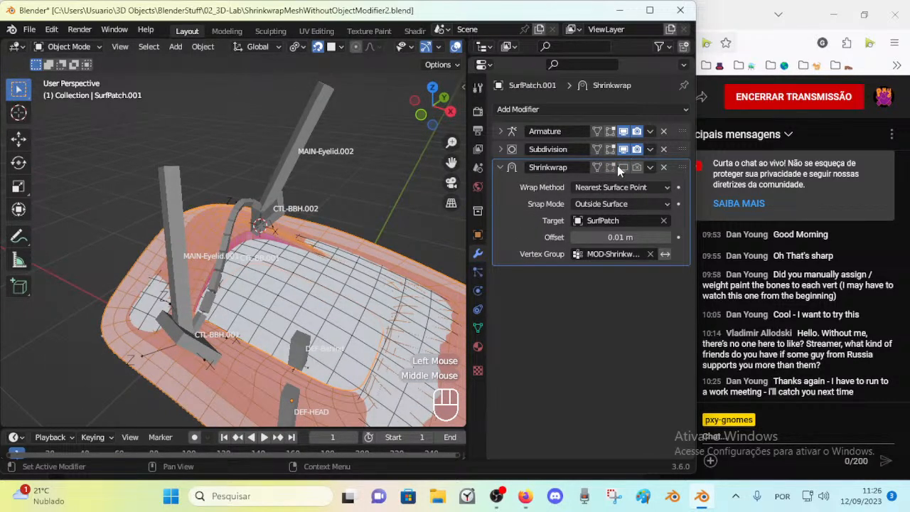
{"action": "middle_click_drag", "start_coordinate": [319, 260], "coordinate": [266, 276]}
Put the armature back in Pose Mode, select MAIN-Eyelid.001 and try rotating it
{"action": "left_click", "coordinate": [183, 270]}
{"action": "key", "text": "ctrl+Tab"}
{"action": "left_click", "coordinate": [187, 254]}
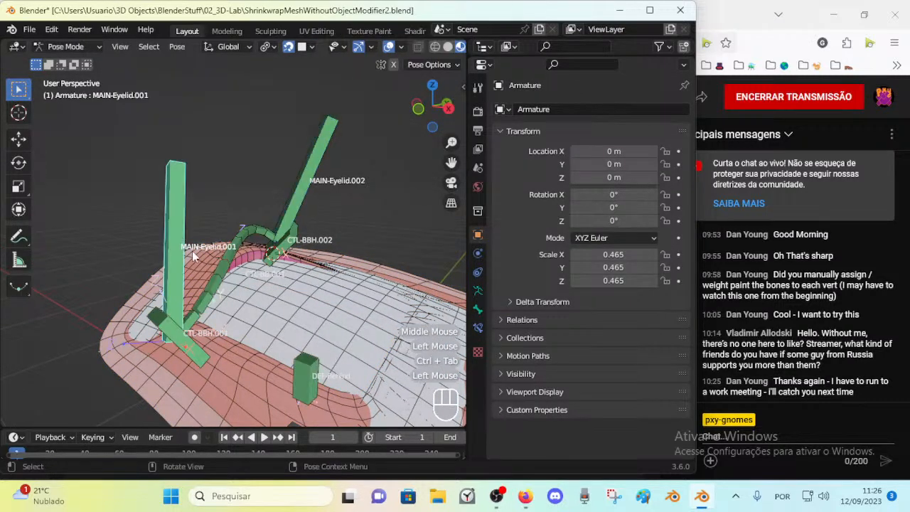
{"action": "middle_click_drag", "start_coordinate": [210, 249], "coordinate": [174, 206]}
{"action": "key", "text": "r"}
{"action": "key", "text": "Escape"}
Test the eyelid by moving MAIN-Eyelid.002, then clear the location of all bones
{"action": "left_click", "coordinate": [317, 138]}
{"action": "key", "text": "g"}
{"action": "left_click", "coordinate": [363, 159]}
{"action": "key", "text": "g"}
{"action": "left_click", "coordinate": [338, 246]}
{"action": "key", "text": "a"}
{"action": "key", "text": "alt+g"}
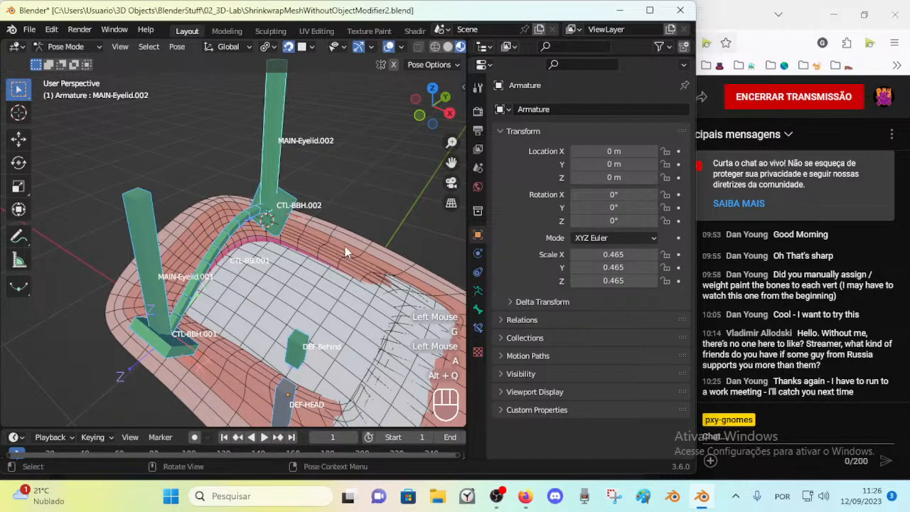
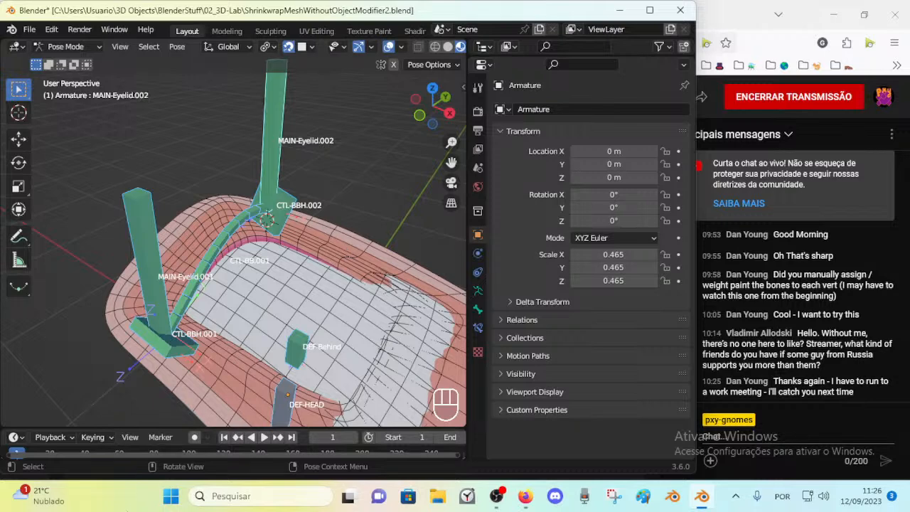
Check the live stream's YouTube Studio page in the browser, then return to Blender to view the eyelid rig
{"action": "left_click", "coordinate": [524, 495]}
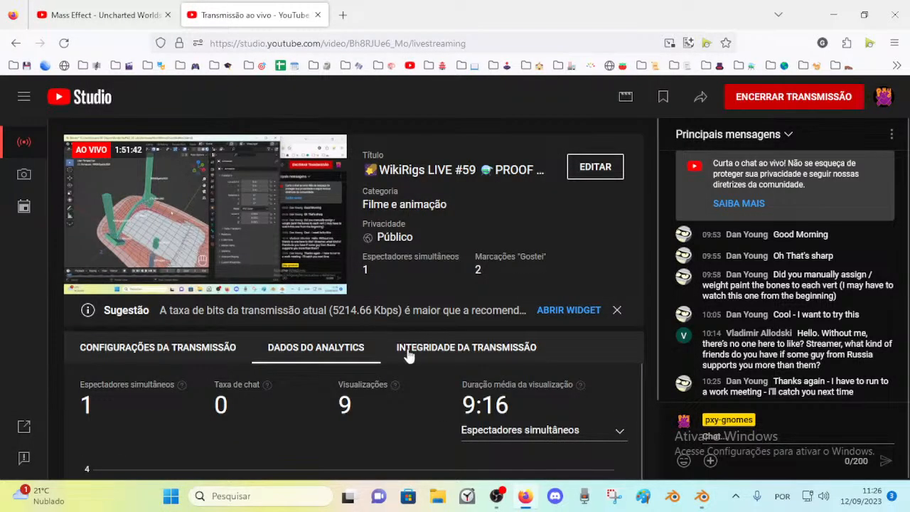
{"action": "left_click", "coordinate": [701, 496]}
{"action": "middle_click_drag", "start_coordinate": [256, 246], "coordinate": [272, 228]}
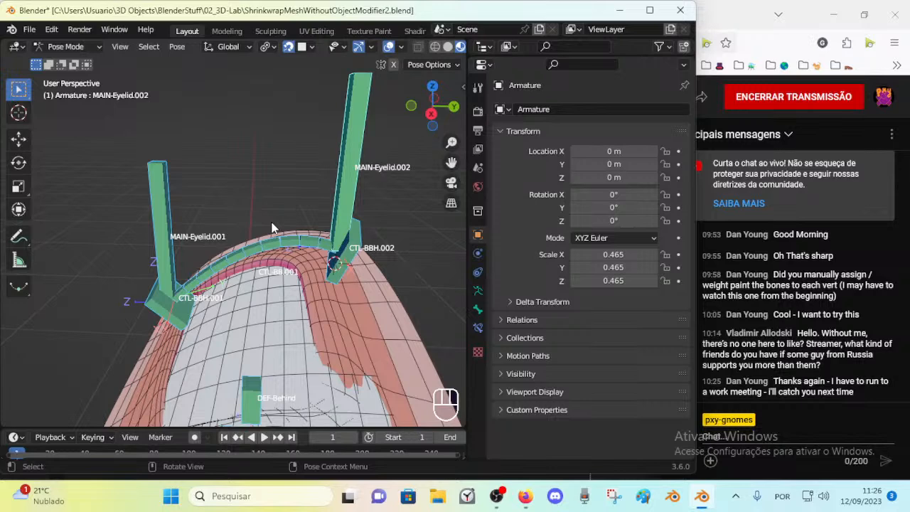
Open DOROTHY_2023-09-11_92_Mouth.blend from the 03_Characters folder, discarding the unsaved changes
{"action": "left_click", "coordinate": [30, 29]}
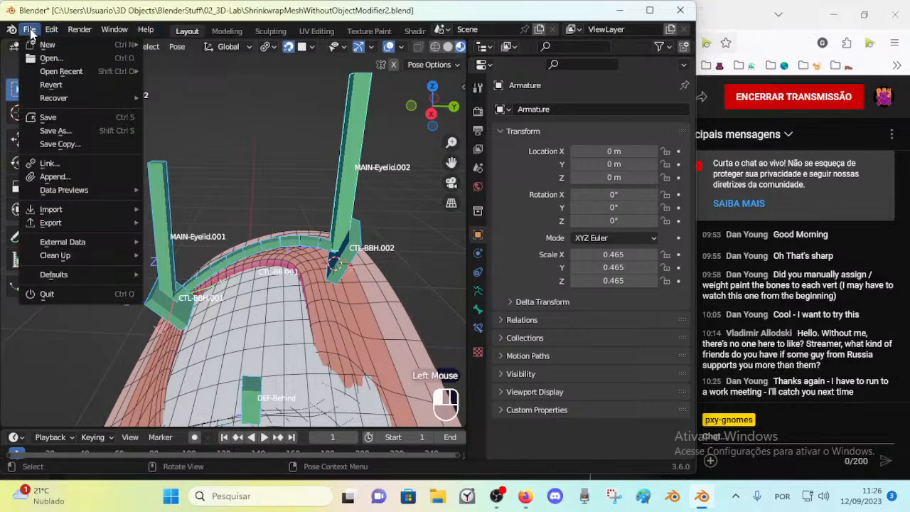
{"action": "left_click", "coordinate": [57, 56]}
{"action": "left_click", "coordinate": [373, 270]}
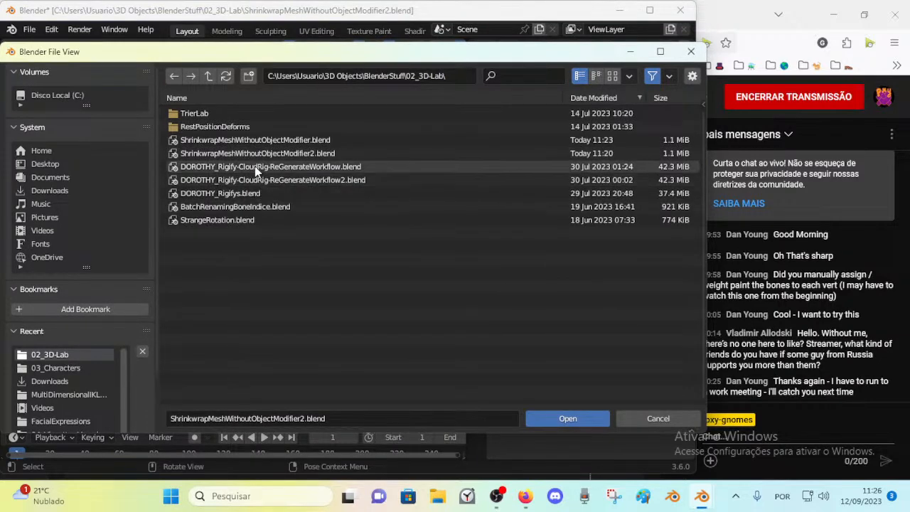
{"action": "left_click", "coordinate": [208, 76]}
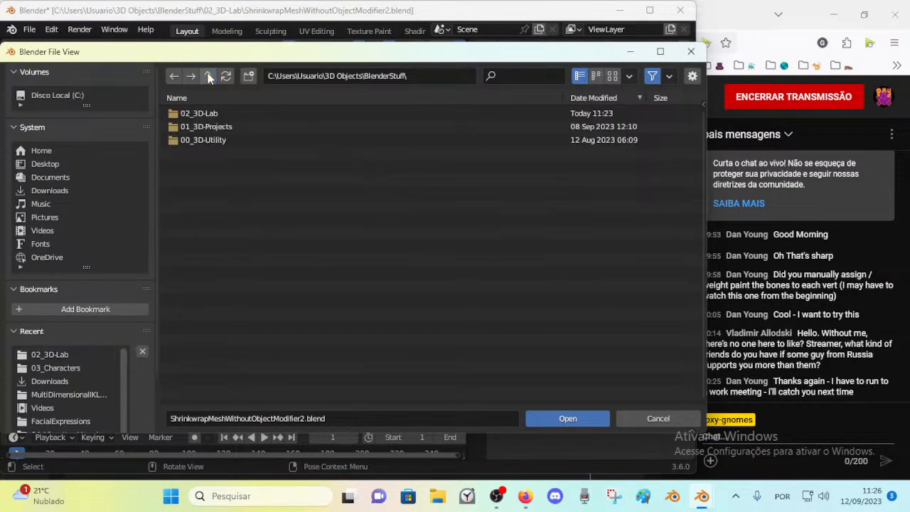
{"action": "left_click", "coordinate": [48, 366]}
{"action": "left_click", "coordinate": [280, 128]}
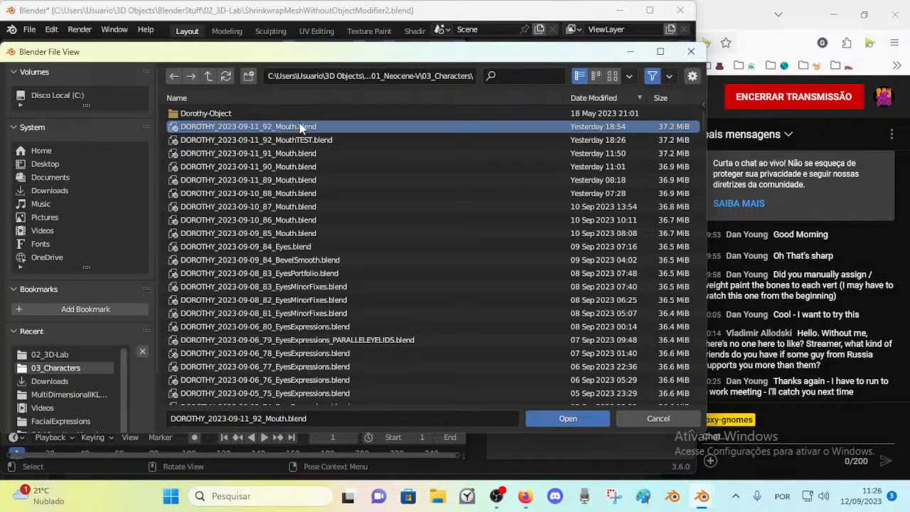
{"action": "double_click", "coordinate": [299, 126]}
Examine the mouth topology of 00_Body in Edit Mode and try a loop cut there
{"action": "middle_click_drag", "start_coordinate": [255, 256], "coordinate": [222, 254]}
{"action": "scroll", "coordinate": [247, 286], "scroll_direction": "up", "scroll_amount": 2}
{"action": "left_click", "coordinate": [264, 297]}
{"action": "scroll", "coordinate": [264, 297], "scroll_direction": "up", "scroll_amount": 2}
{"action": "key", "text": "Tab"}
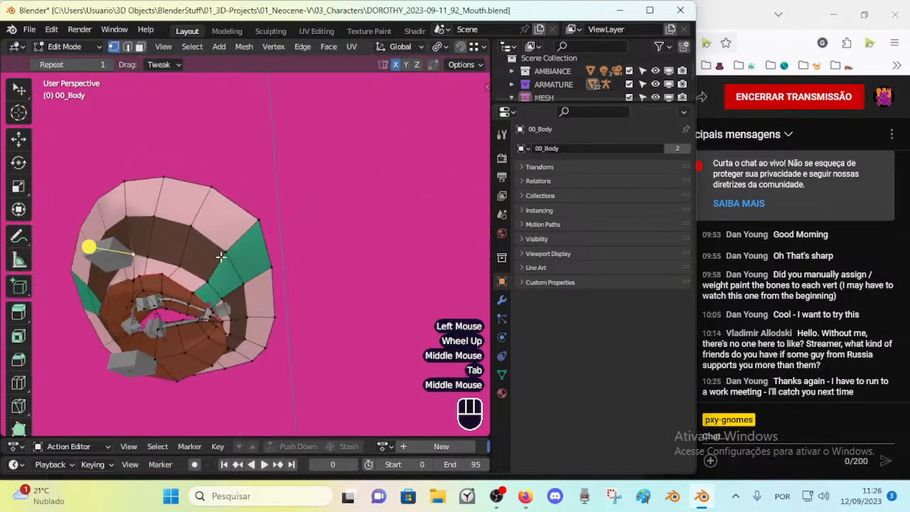
{"action": "middle_click_drag", "start_coordinate": [160, 234], "coordinate": [202, 299]}
{"action": "key", "text": "ctrl+r"}
{"action": "key", "text": "Tab"}
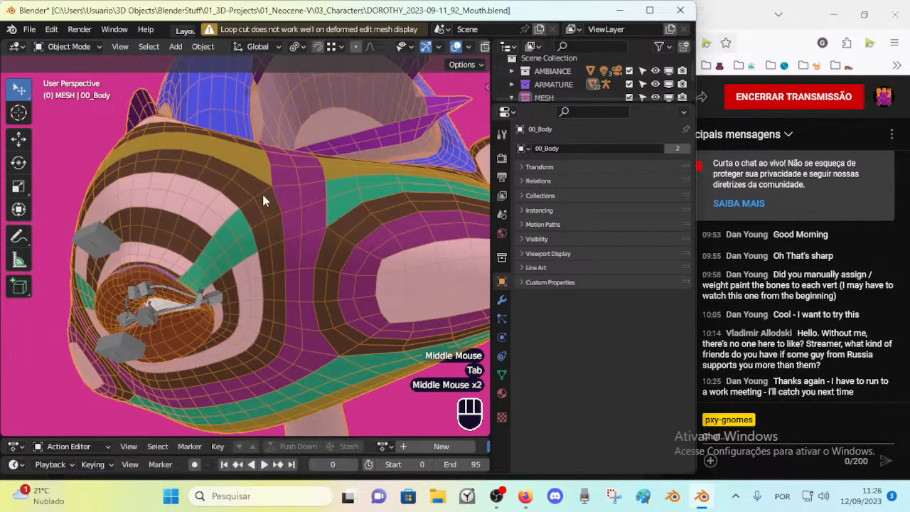
Compare the mouth edge loops of 00_Body between Edit Mode and Object Mode
{"action": "middle_click_drag", "start_coordinate": [244, 237], "coordinate": [211, 319]}
{"action": "key", "text": "Tab"}
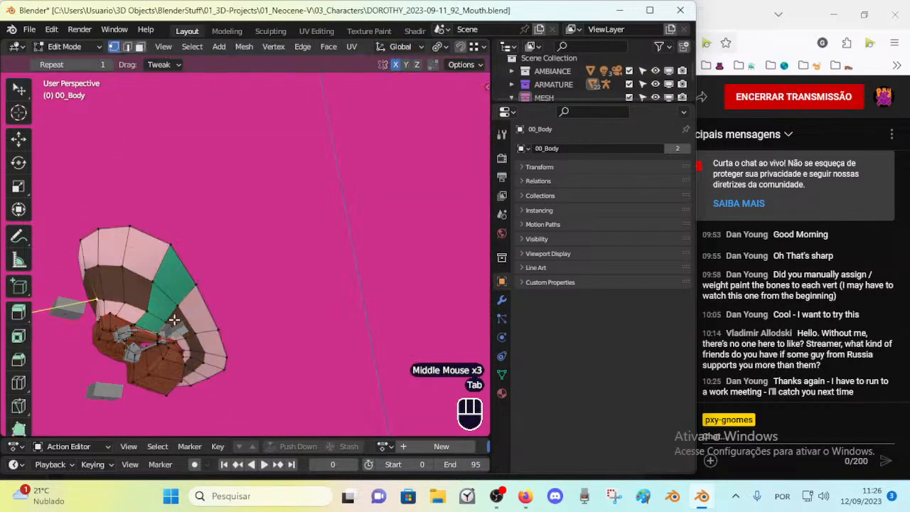
{"action": "key", "text": "Tab"}
{"action": "key", "text": "Tab"}
{"action": "key", "text": "Tab"}
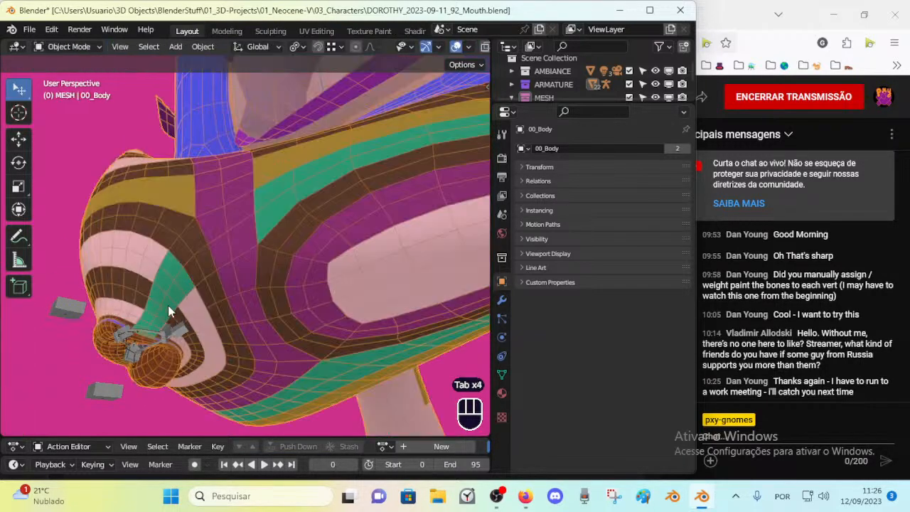
{"action": "middle_click_drag", "start_coordinate": [170, 292], "coordinate": [185, 314]}
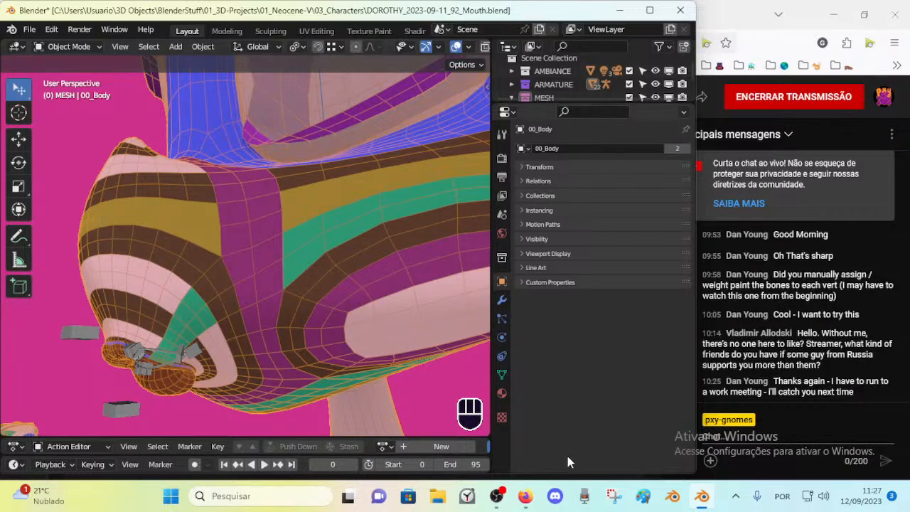
Switch to the YouTube Studio live-stream page in the browser
{"action": "left_click", "coordinate": [524, 496]}
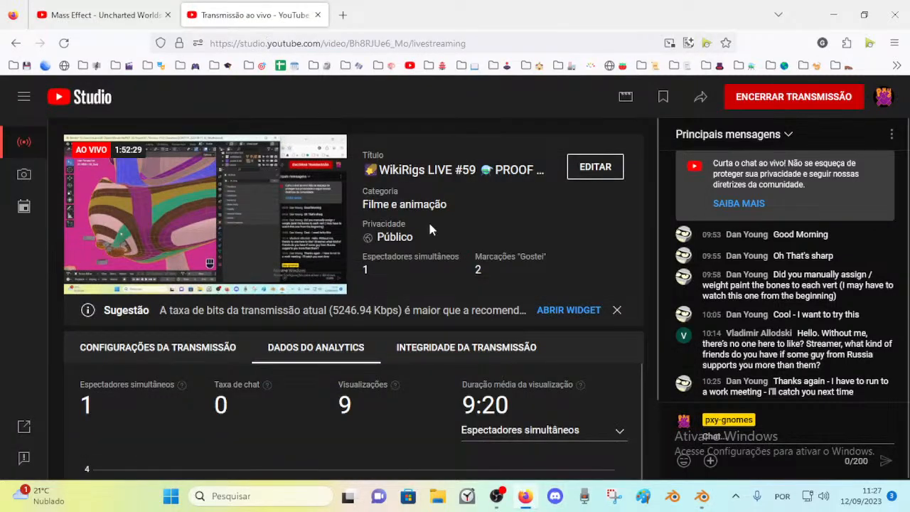